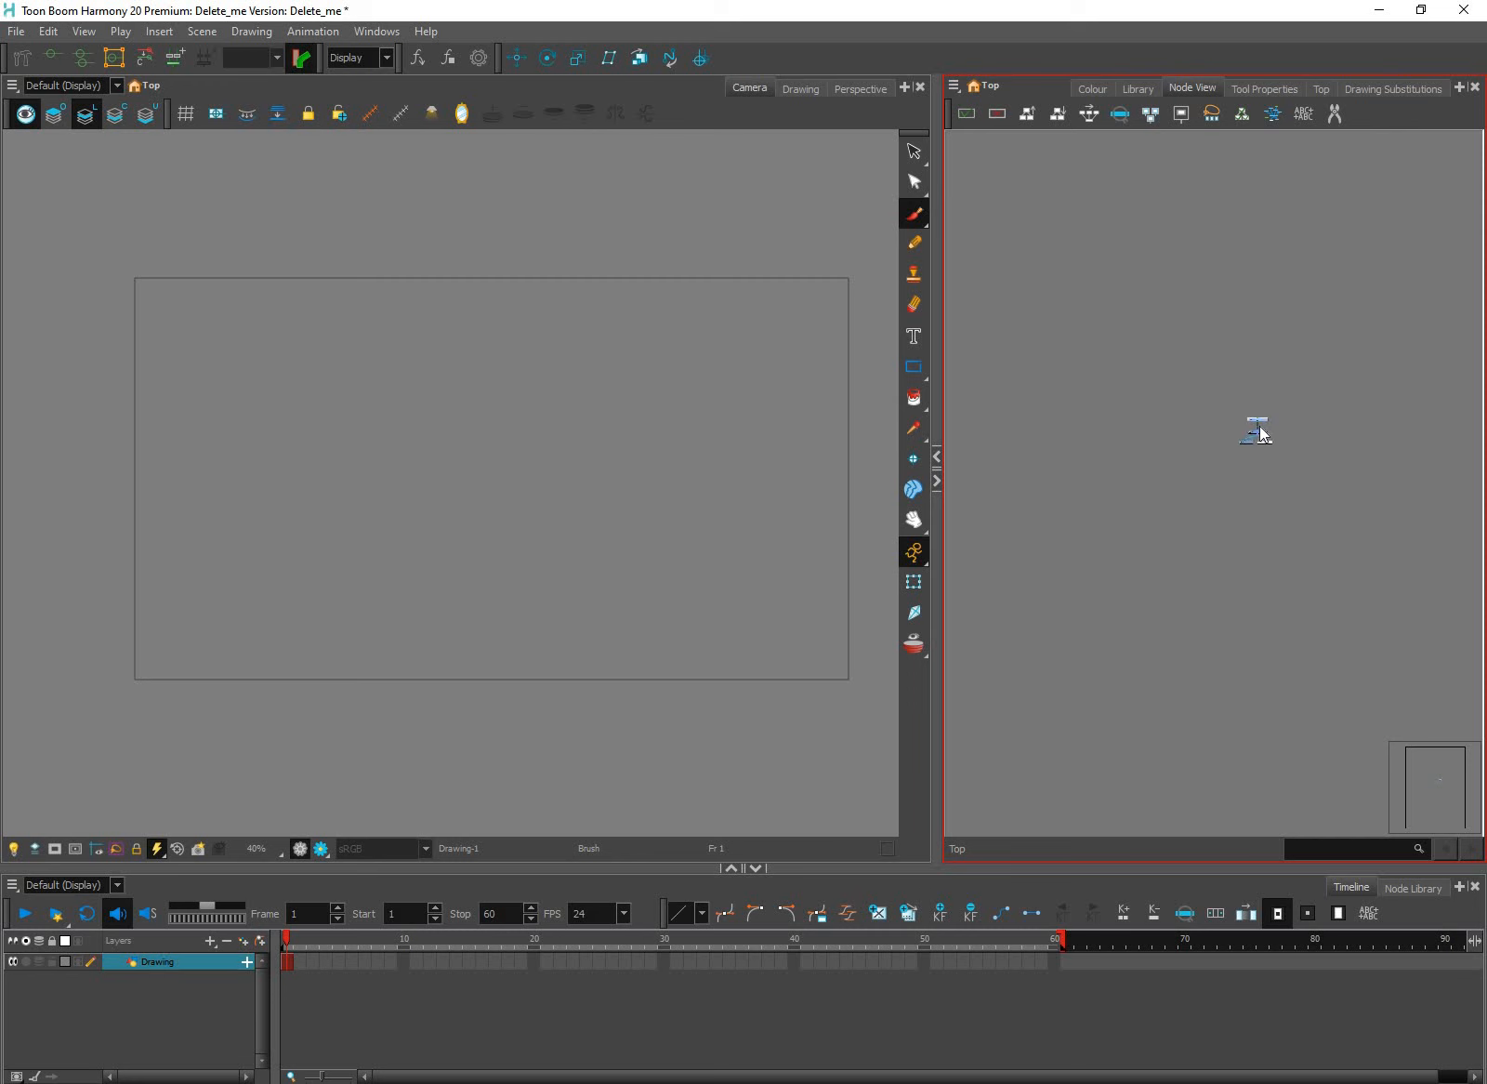
Move the Drawing node up and away from the Composite node in the node graph, keeping it connected
scroll(1259, 426, up, 5)
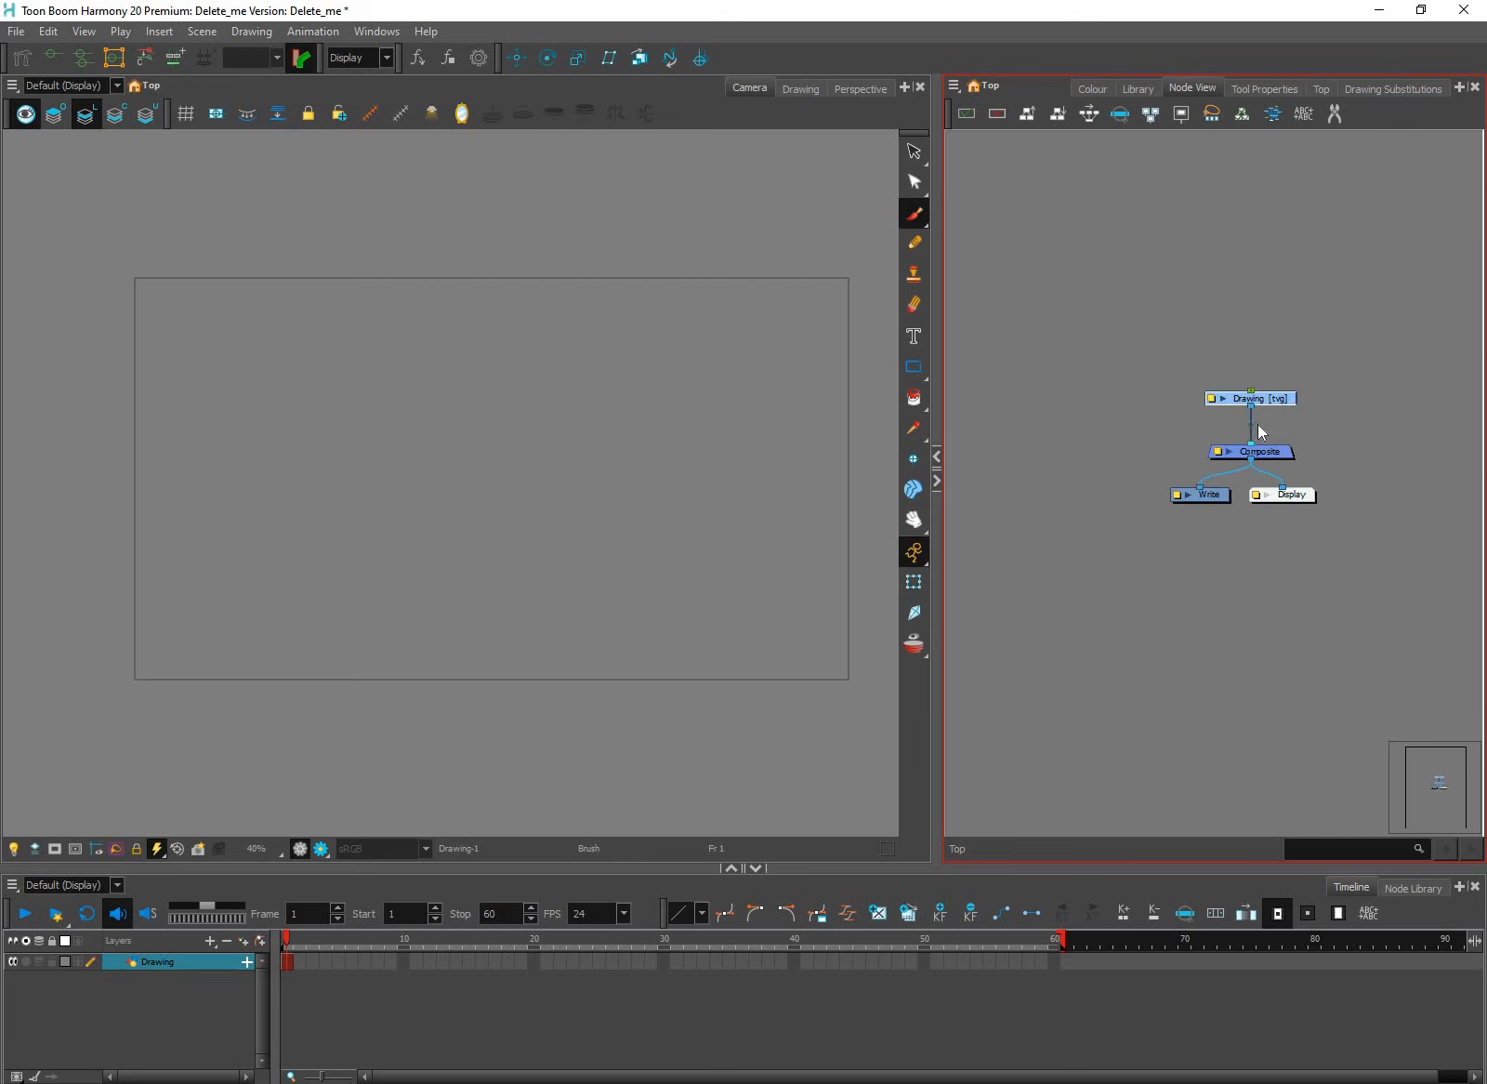
scroll(1259, 427, up, 5)
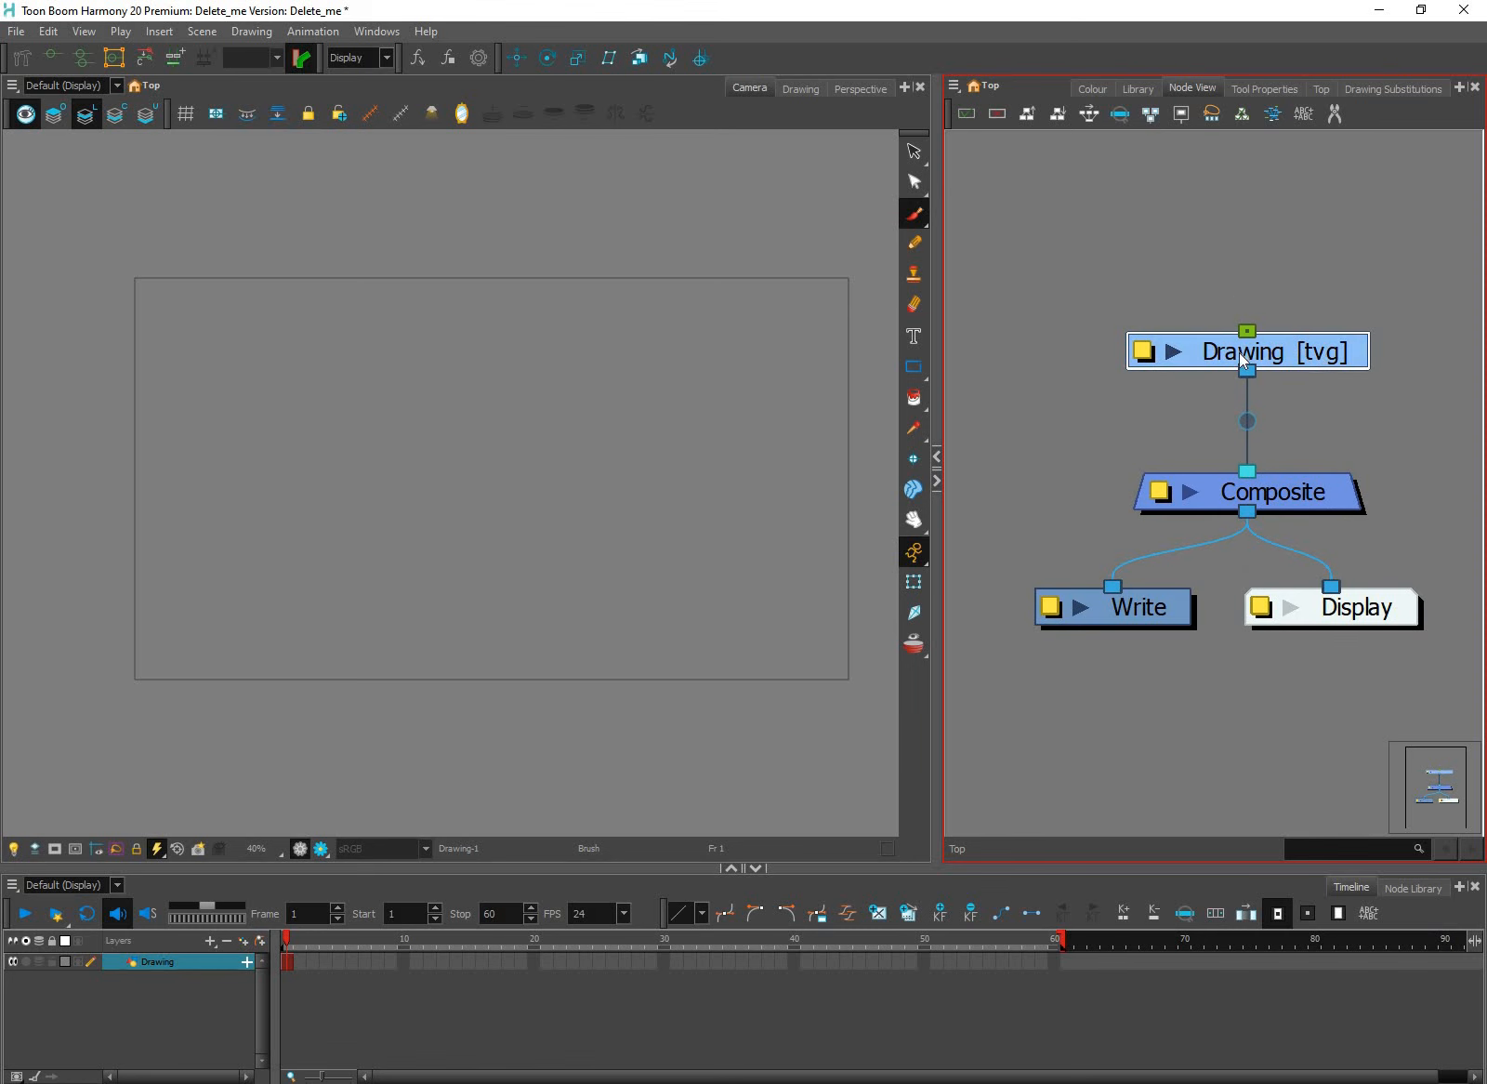
drag(1240, 351, 1150, 343)
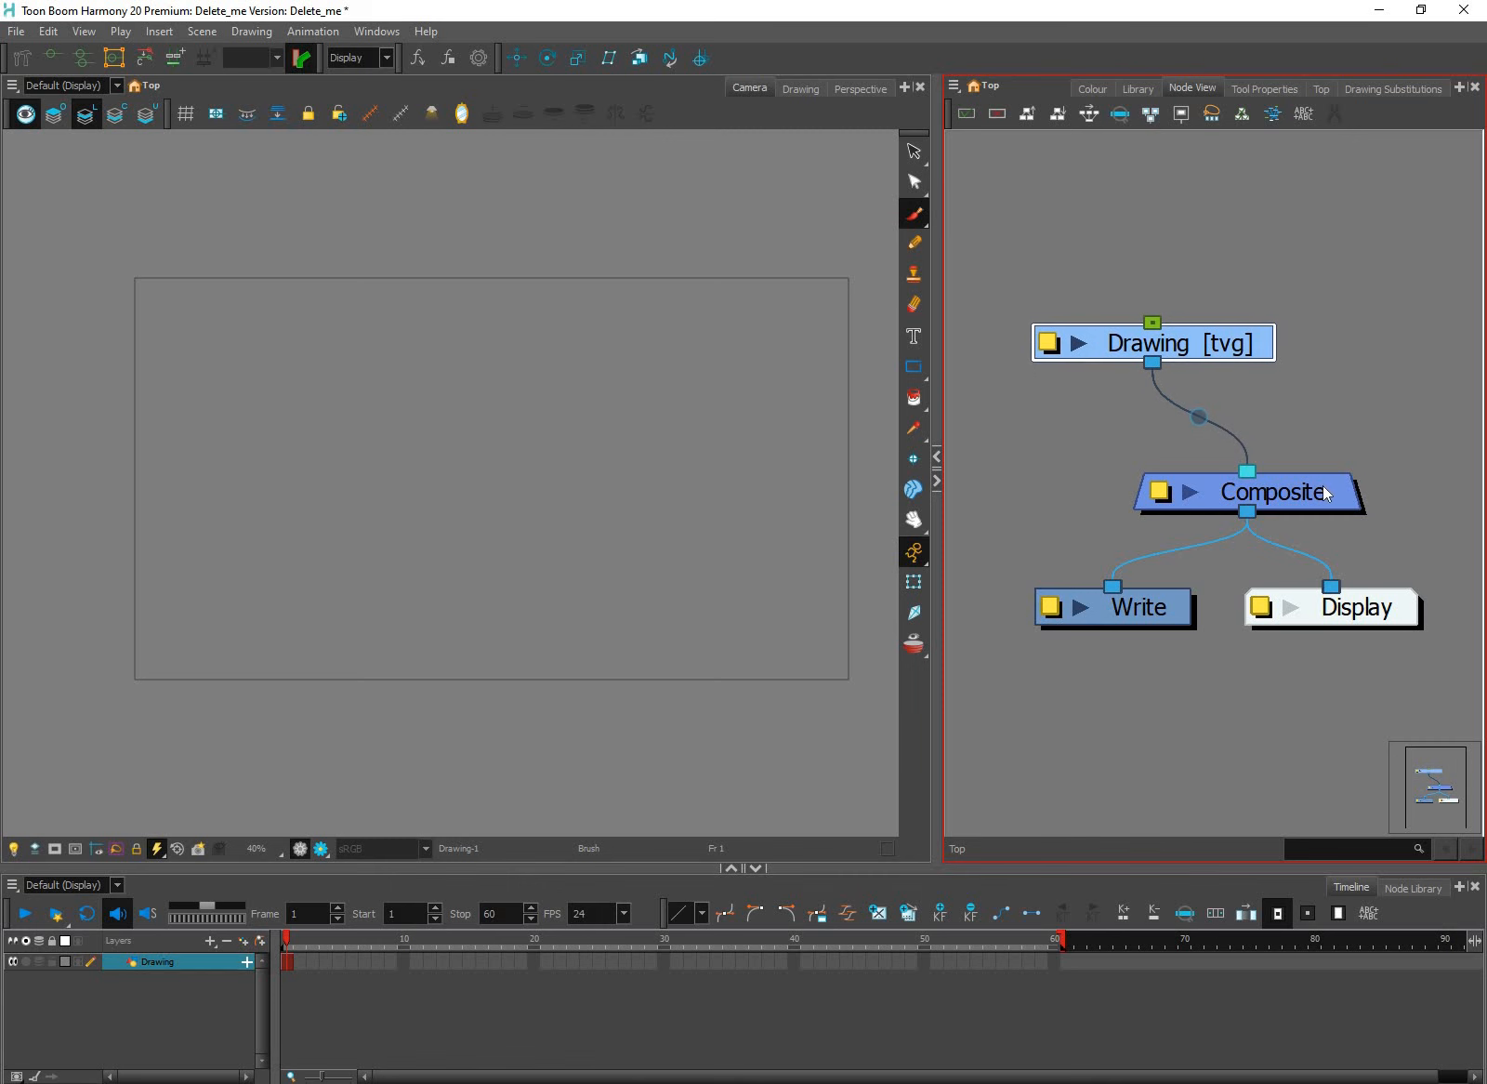
drag(1314, 496, 1314, 499)
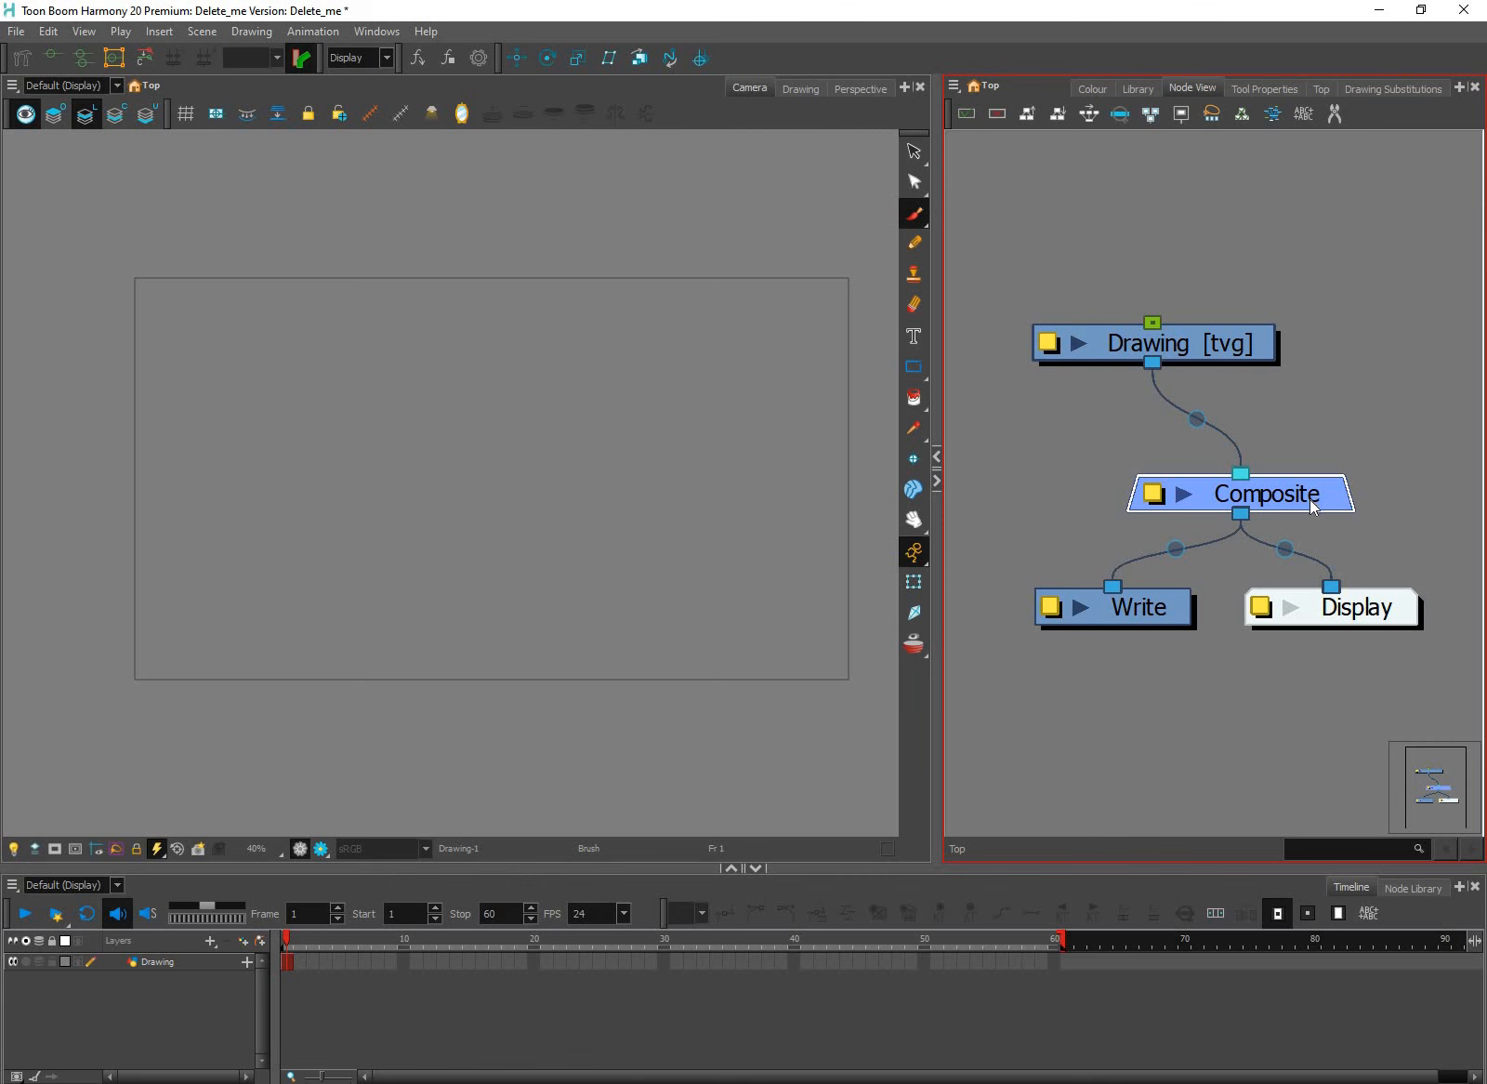
drag(1241, 350, 1161, 293)
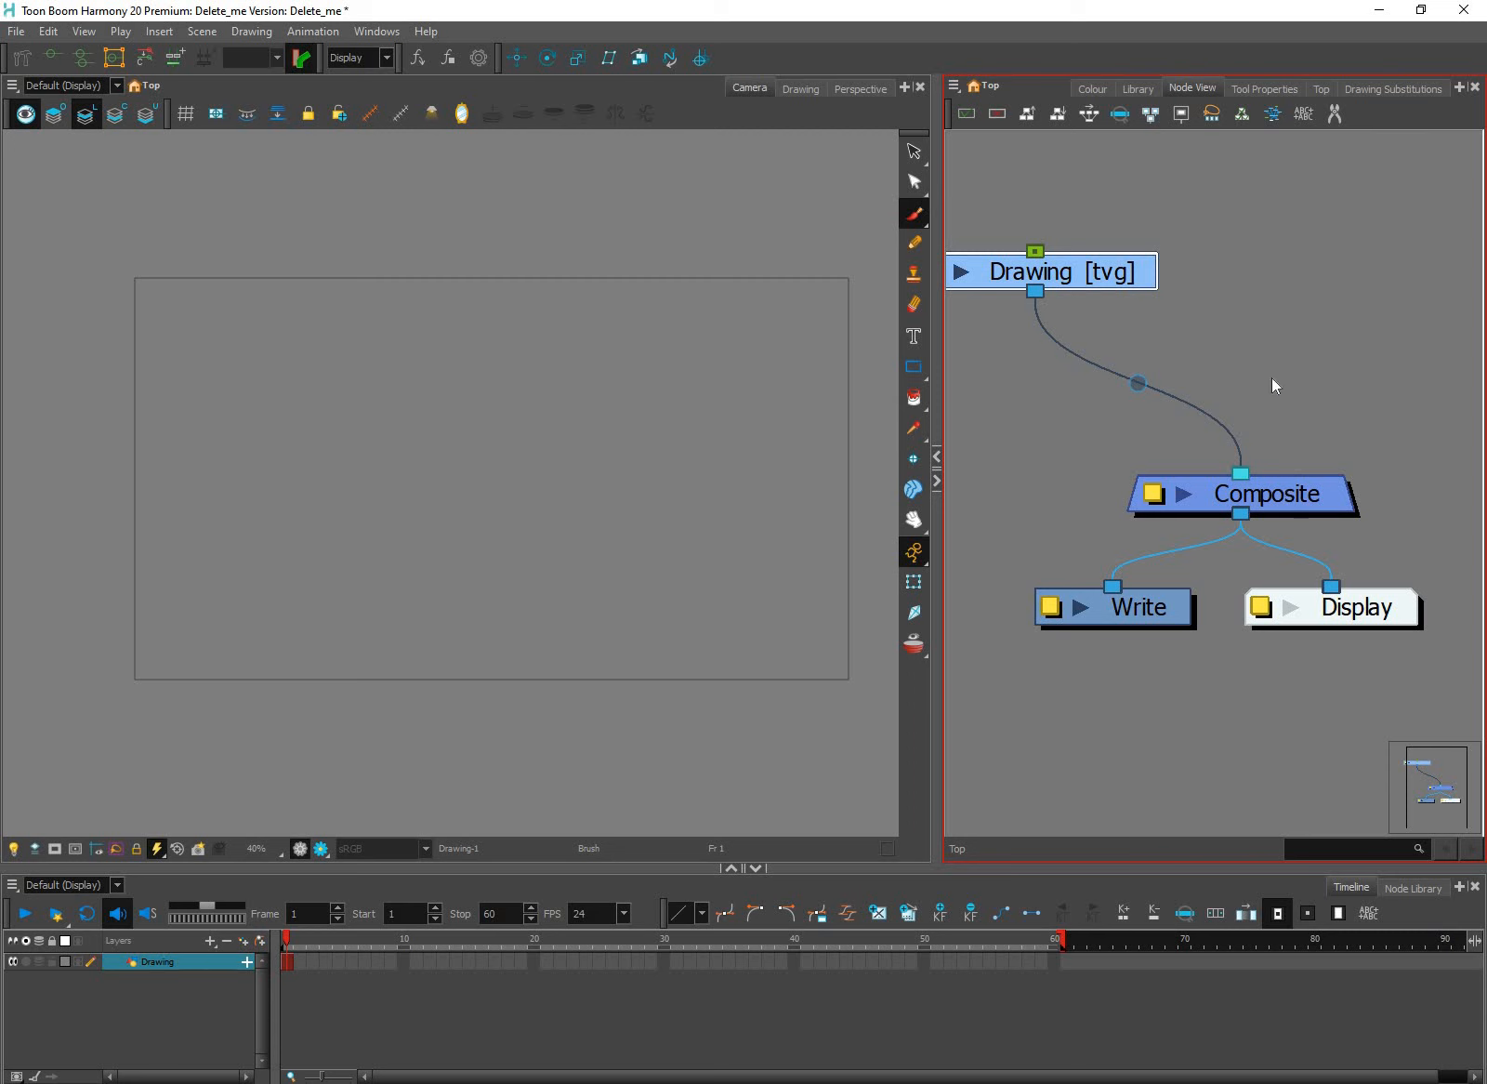
click(1152, 292)
drag(1148, 286, 1161, 304)
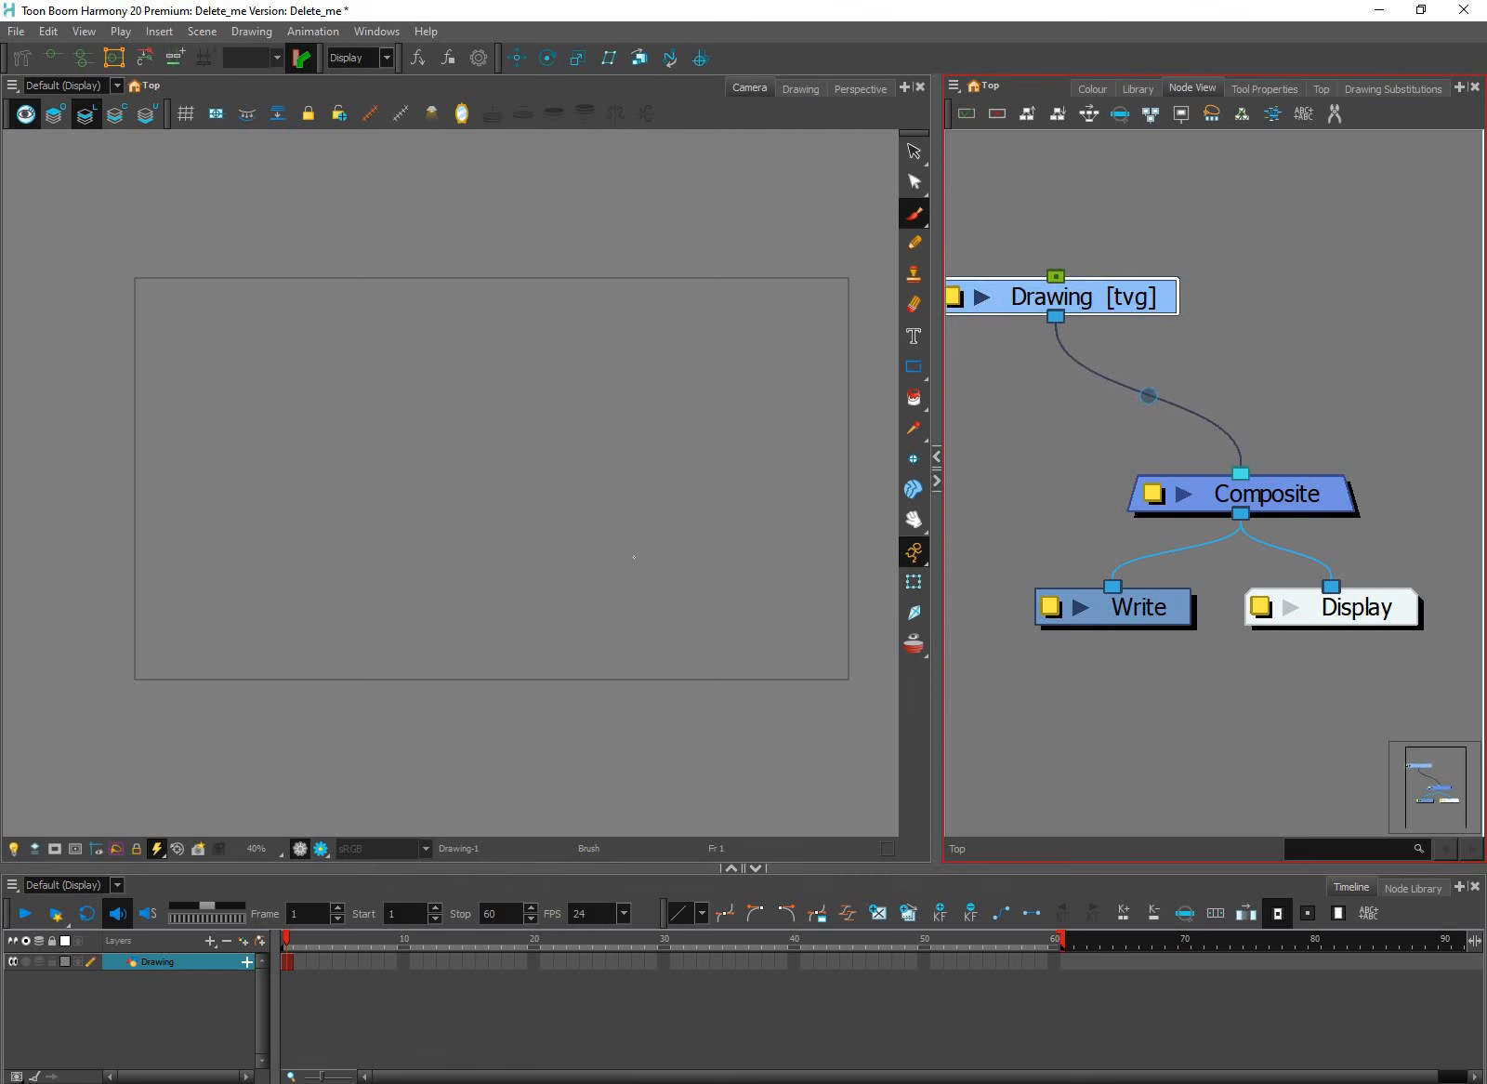
Add two vector drawing layers, Drawing_1 and Drawing_3
click(412, 714)
click(241, 941)
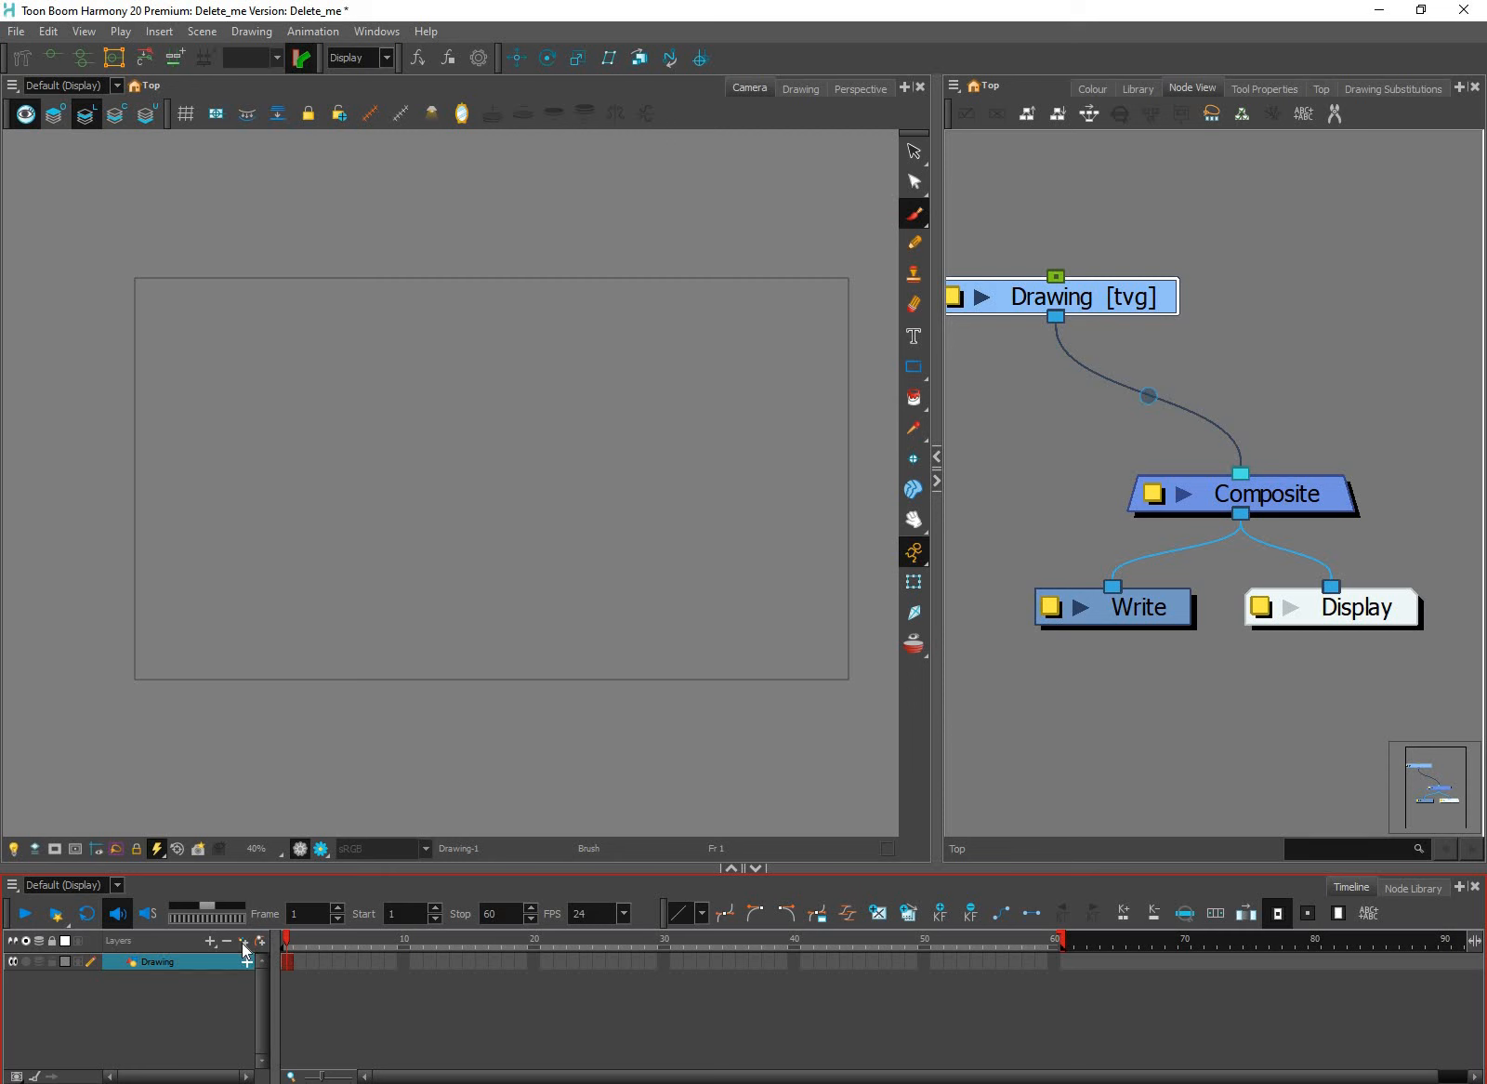
click(241, 942)
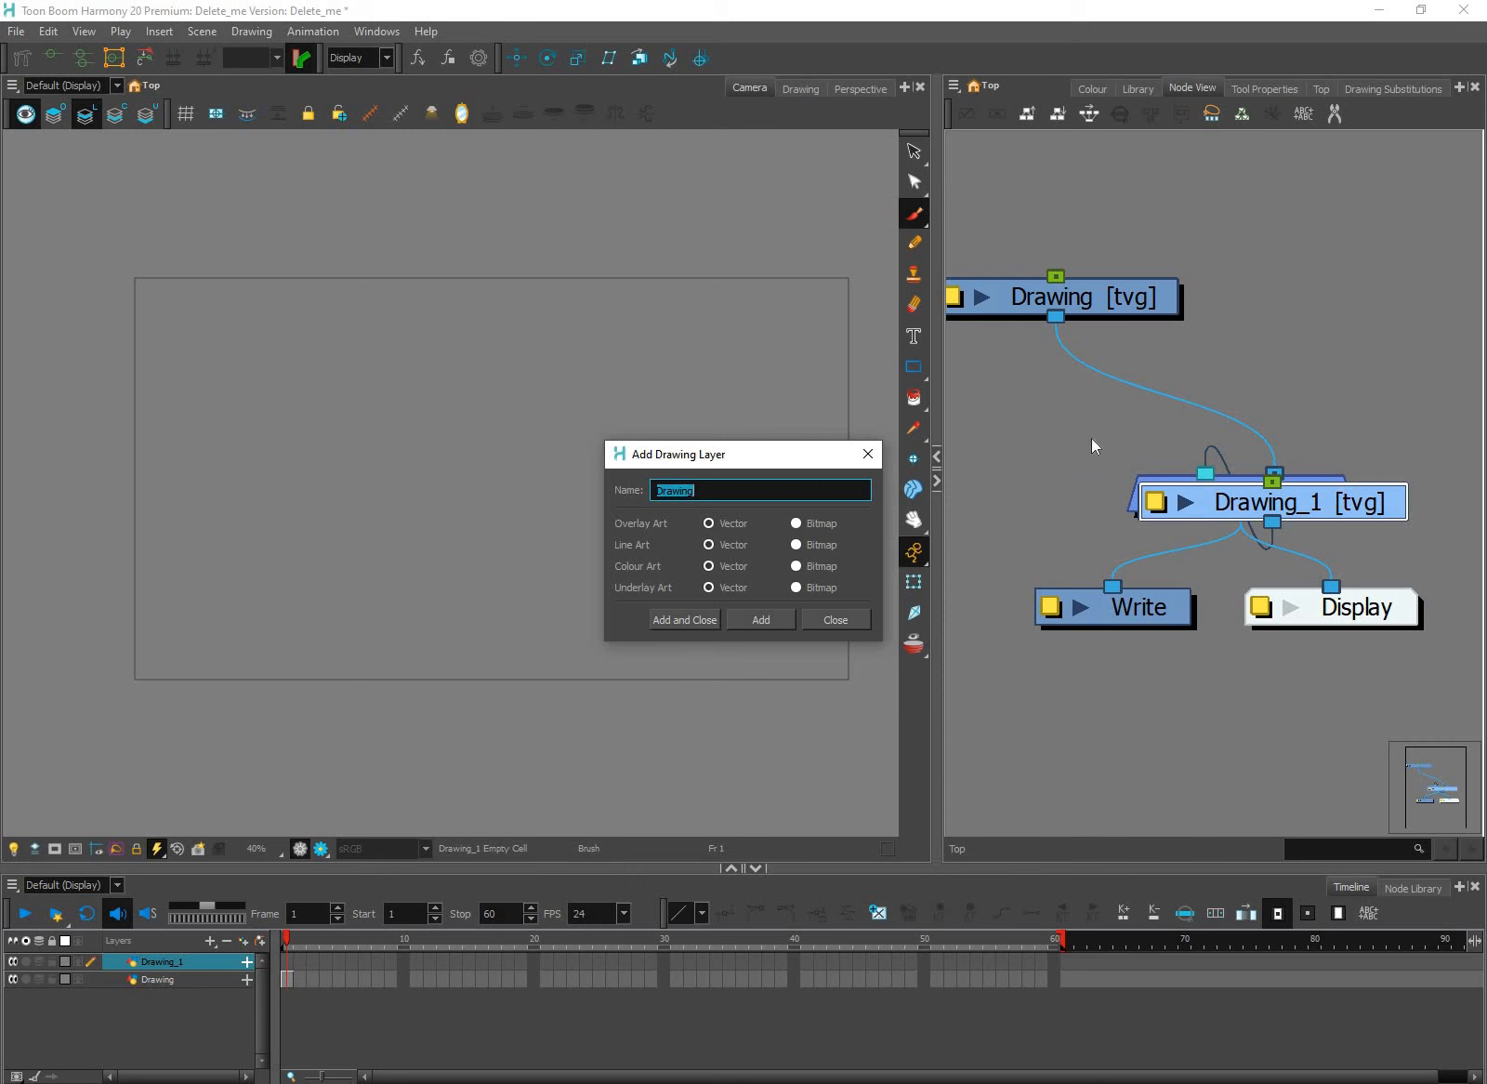
click(716, 493)
text(3)
key(Left)
text(_)
key(Return)
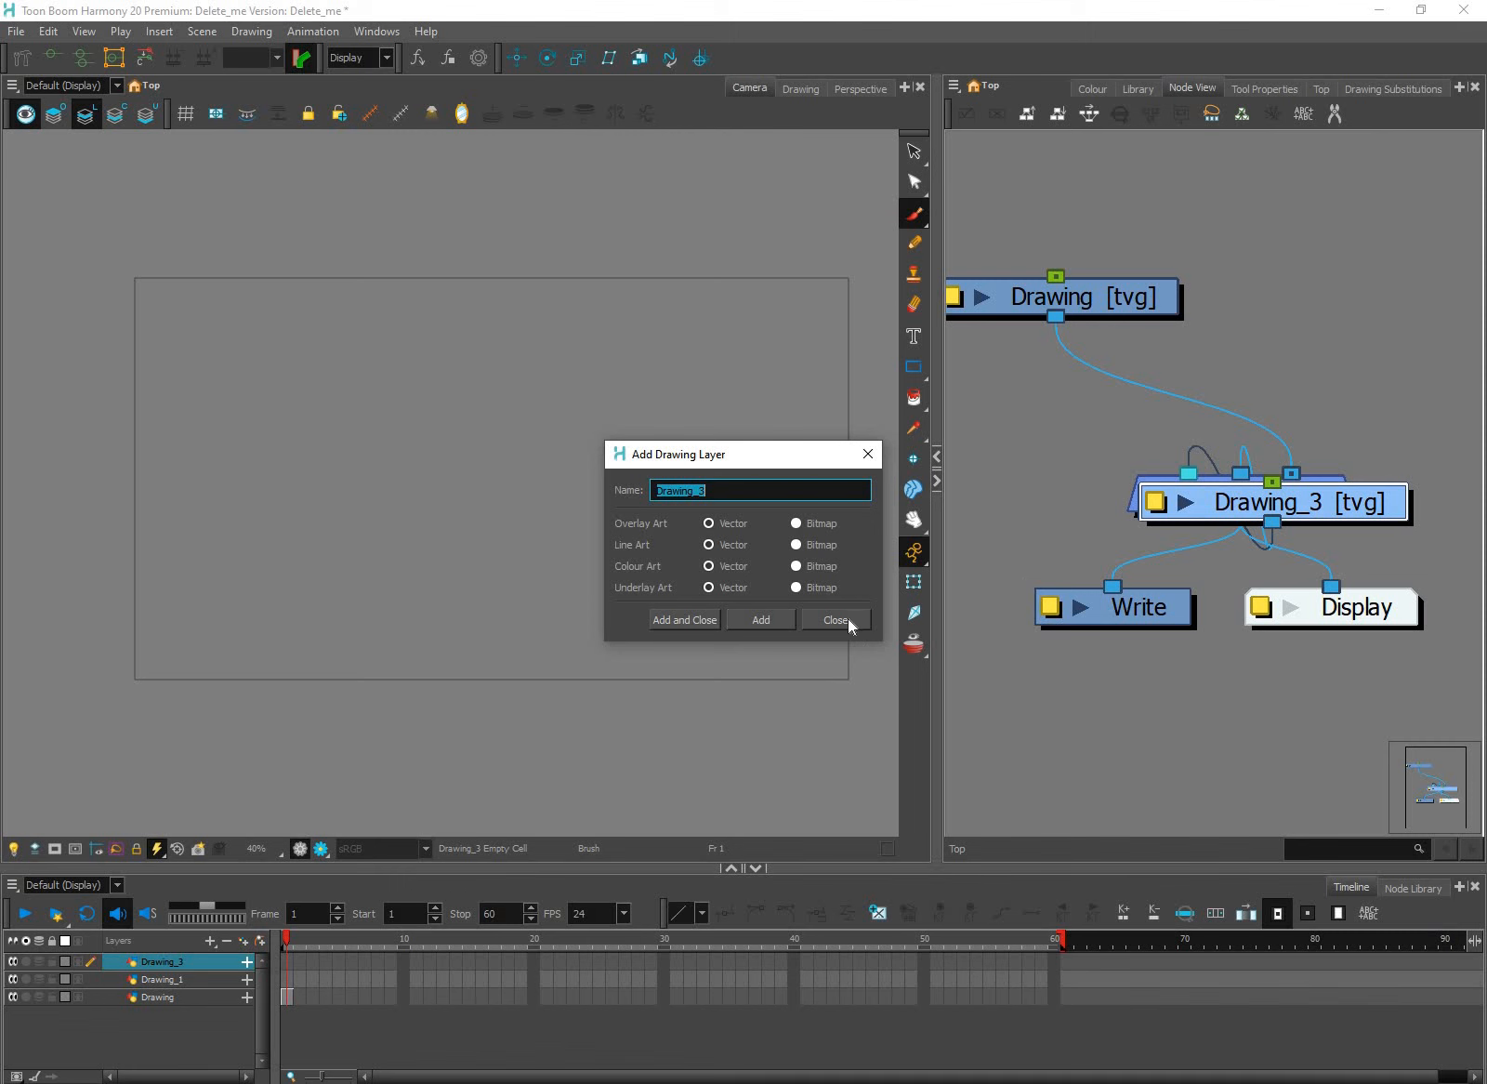
key(Escape)
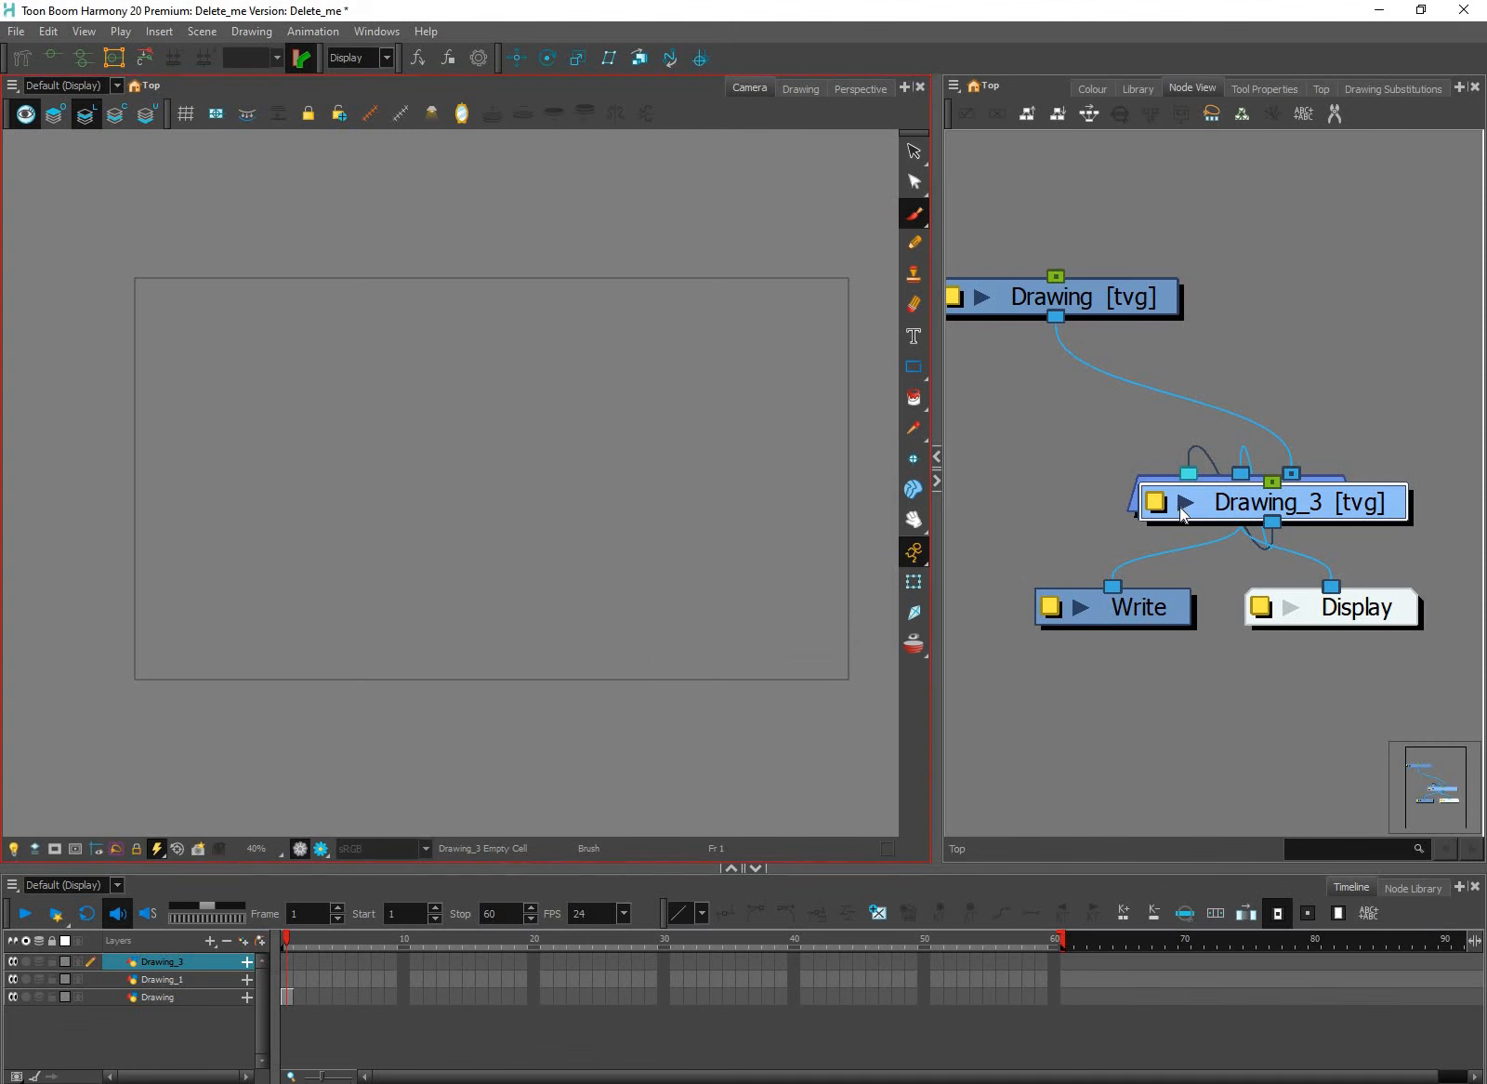
Pull the Drawing_3 and Drawing_1 nodes off the Composite node and spread the drawing nodes apart above it
click(1312, 519)
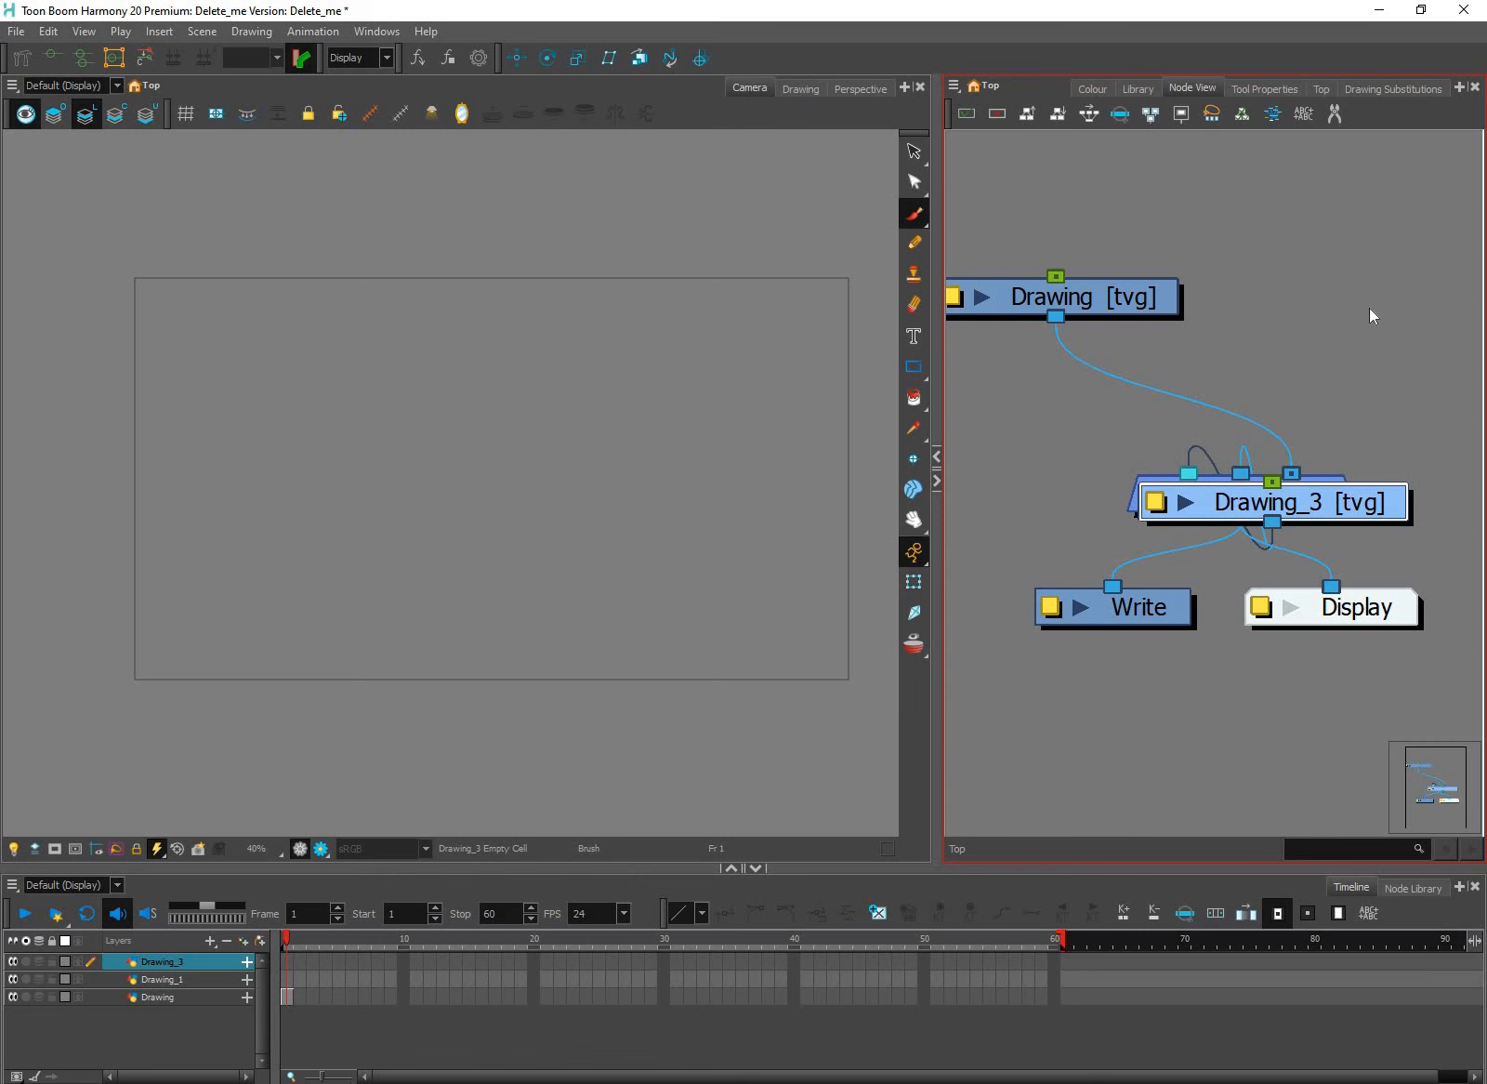
drag(1303, 510, 1244, 202)
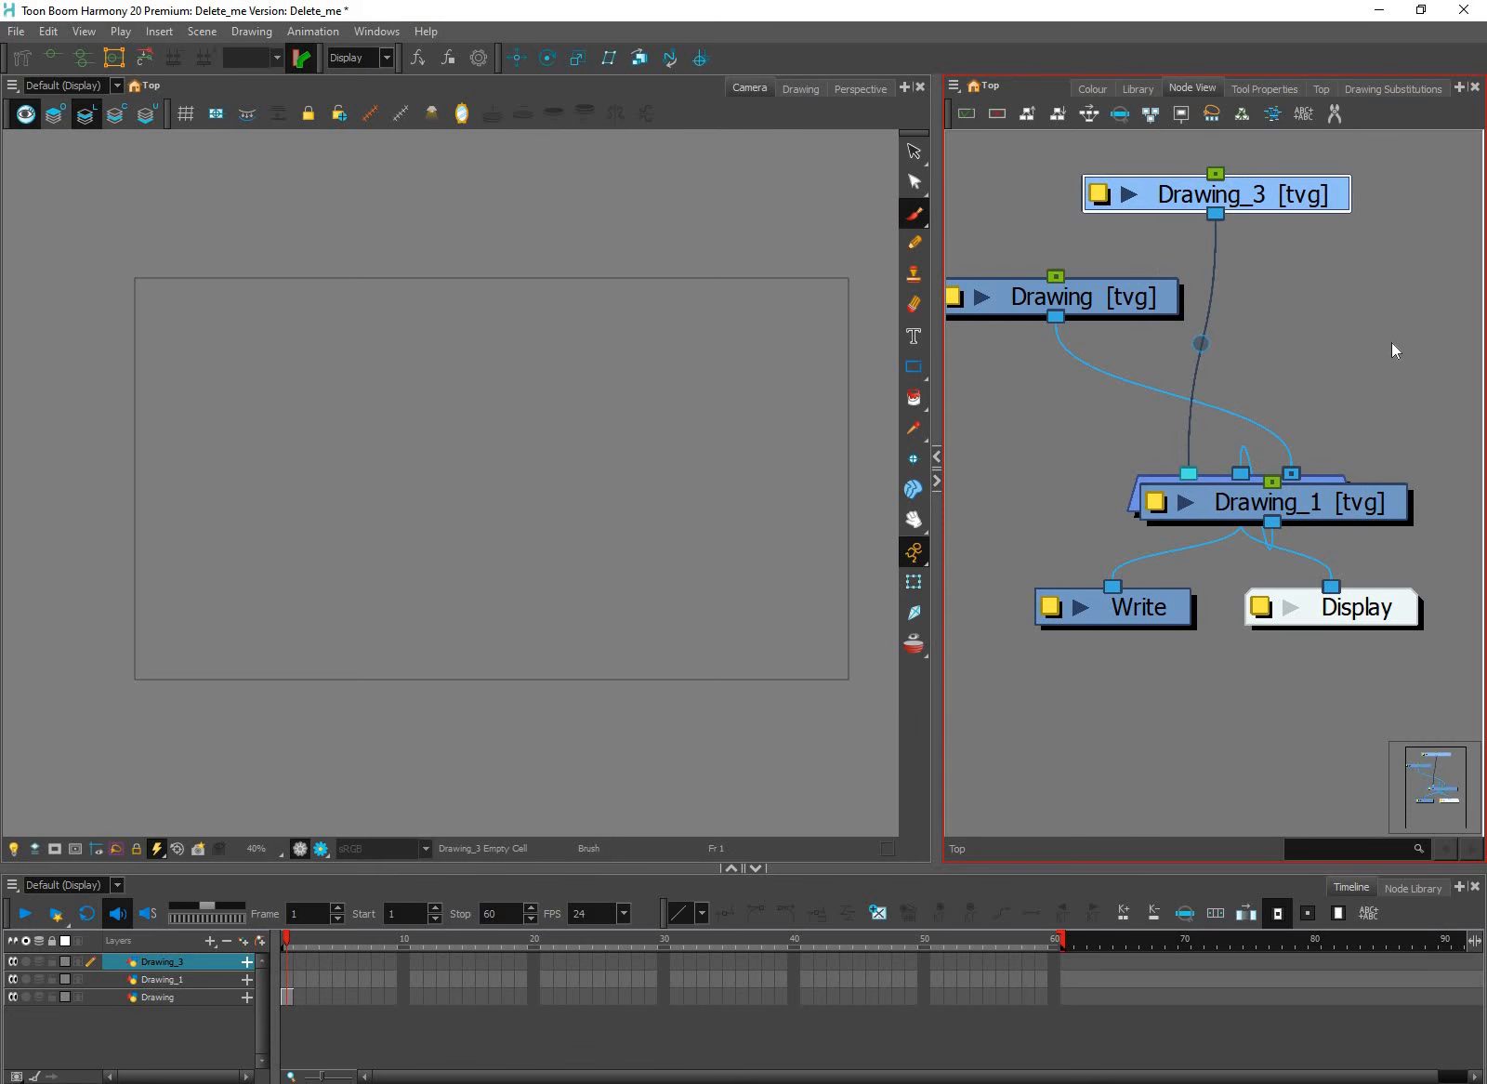
drag(1350, 509, 1054, 355)
scroll(1383, 390, down, 3)
click(1099, 327)
drag(1194, 380, 1408, 392)
drag(1301, 314, 1086, 323)
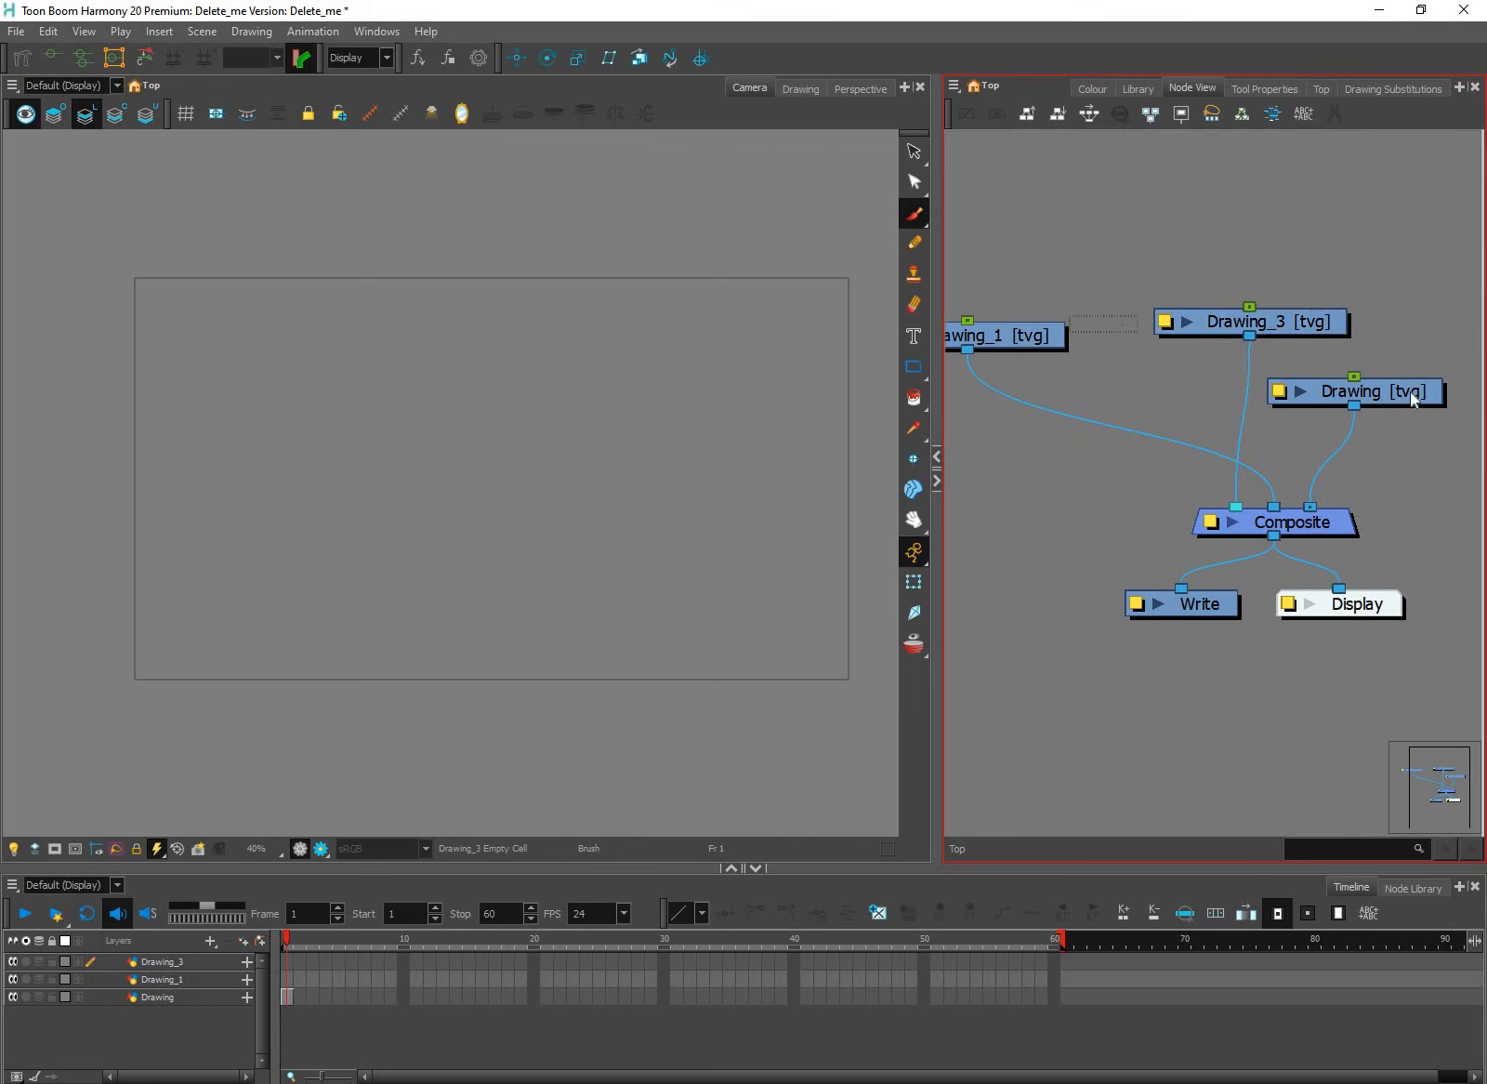
Line up the drawing nodes in one row above Composite in the order Drawing, Drawing_1, Drawing_3
drag(1407, 392, 1157, 416)
drag(1074, 318, 1268, 312)
mouse_move(1301, 412)
mouse_down()
mouse_move(1065, 560)
mouse_move(1006, 312)
mouse_up()
Disconnect all three drawing nodes from Composite and reconnect only the Drawing node to it
mouse_move(1324, 502)
mouse_down()
mouse_move(1166, 508)
mouse_move(1347, 505)
mouse_move(1355, 420)
mouse_move(1337, 448)
mouse_move(1353, 431)
mouse_up()
scroll(1360, 438, down, 2)
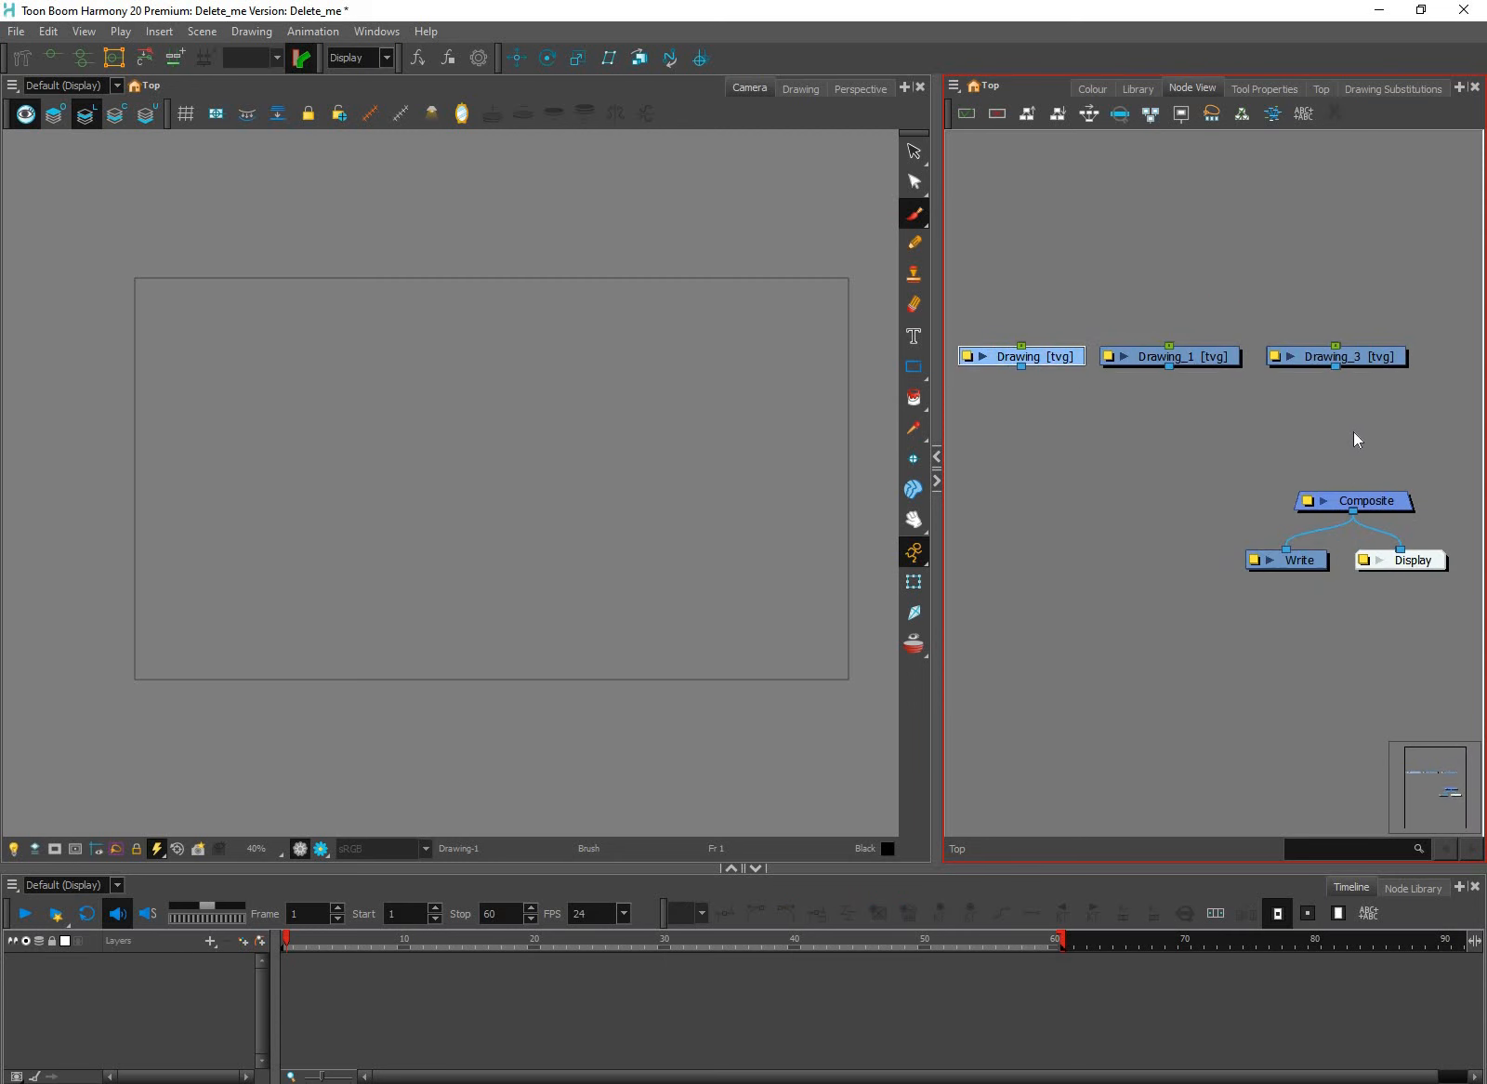
click(1312, 372)
mouse_move(1051, 413)
mouse_down()
mouse_move(1022, 414)
mouse_move(1122, 475)
mouse_move(1327, 494)
mouse_up()
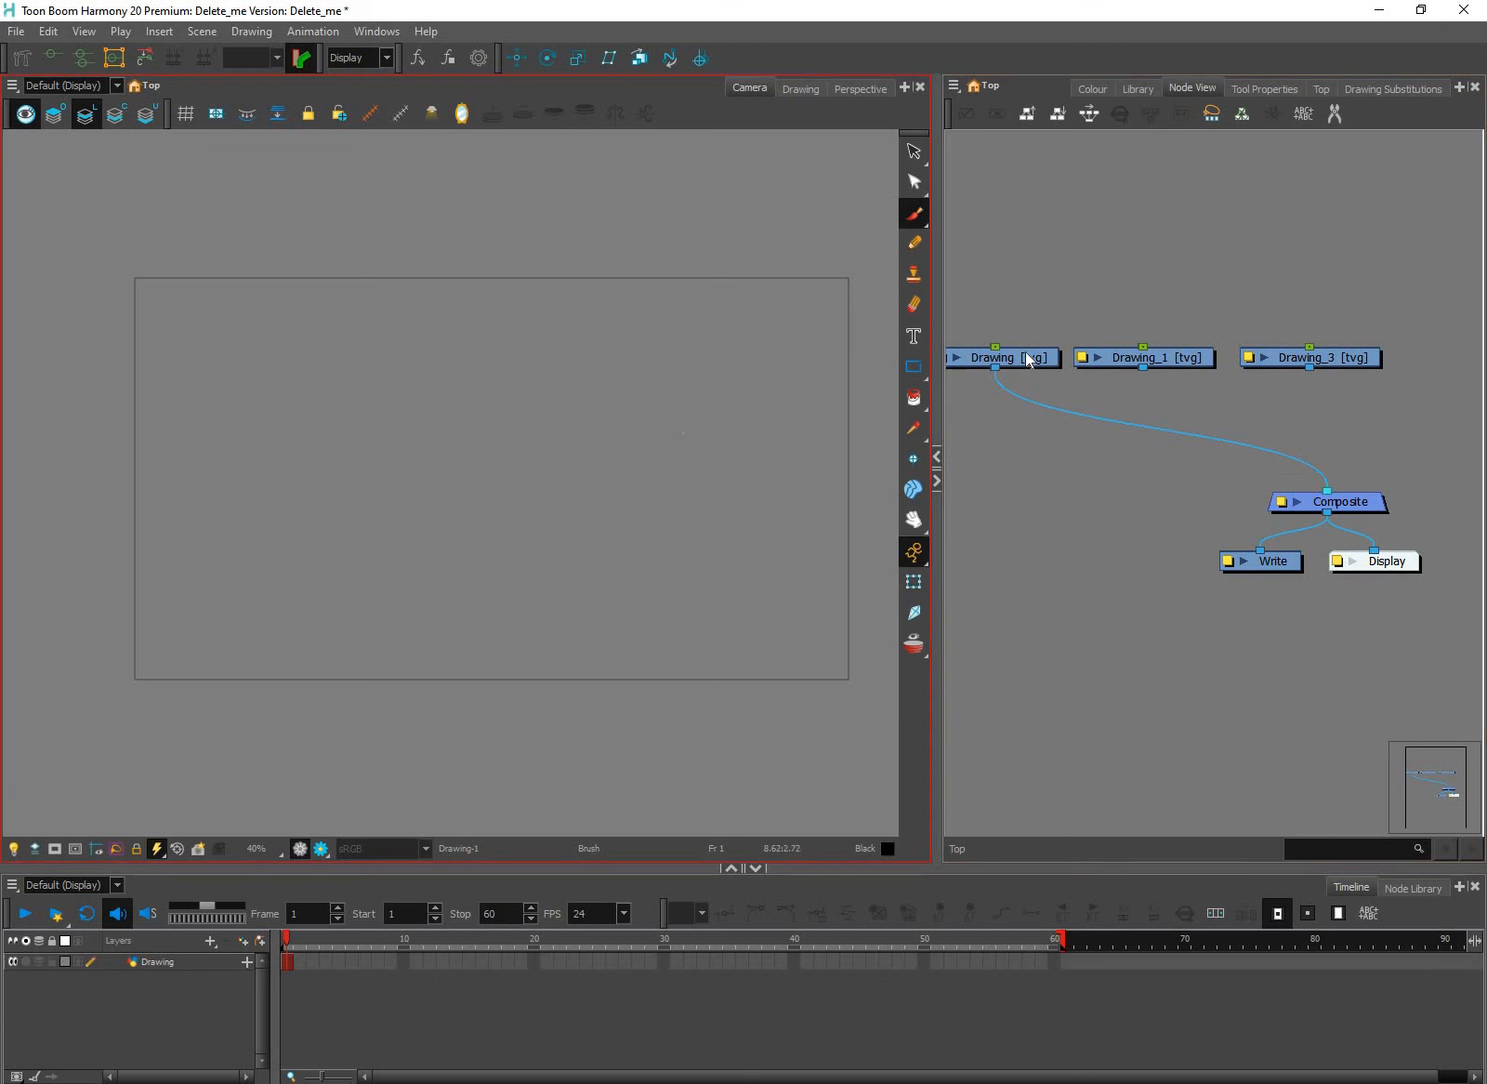
drag(1027, 359, 1023, 359)
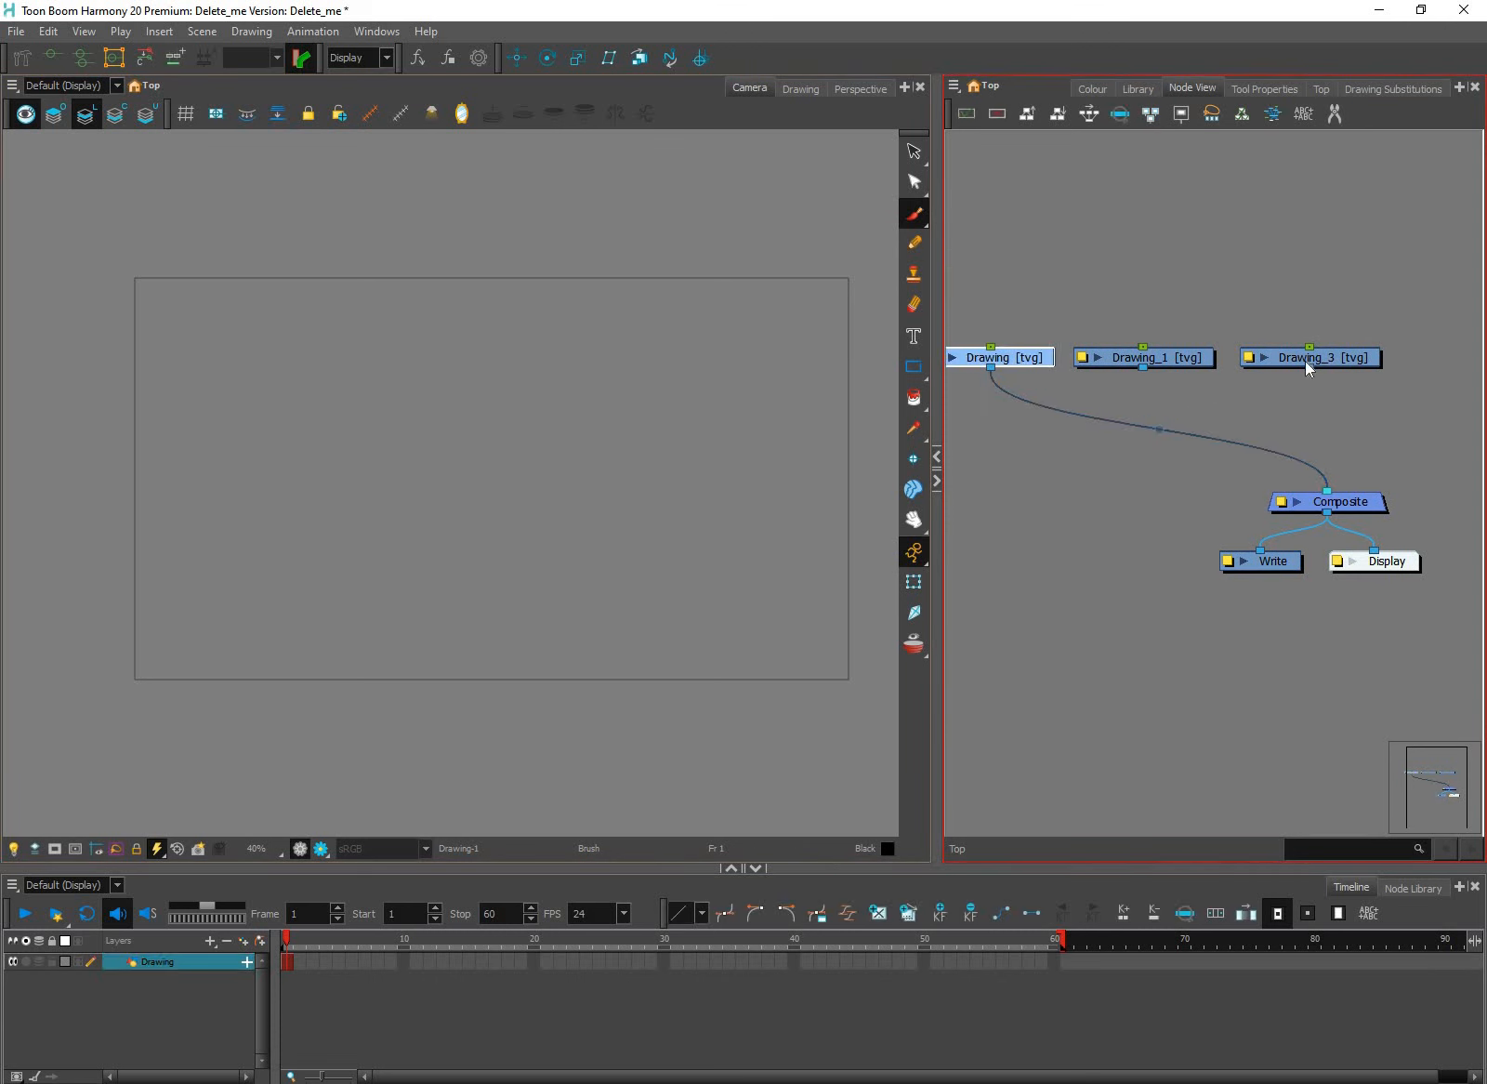
Activate the Pencil tool and look through its presets in the tool properties
click(922, 149)
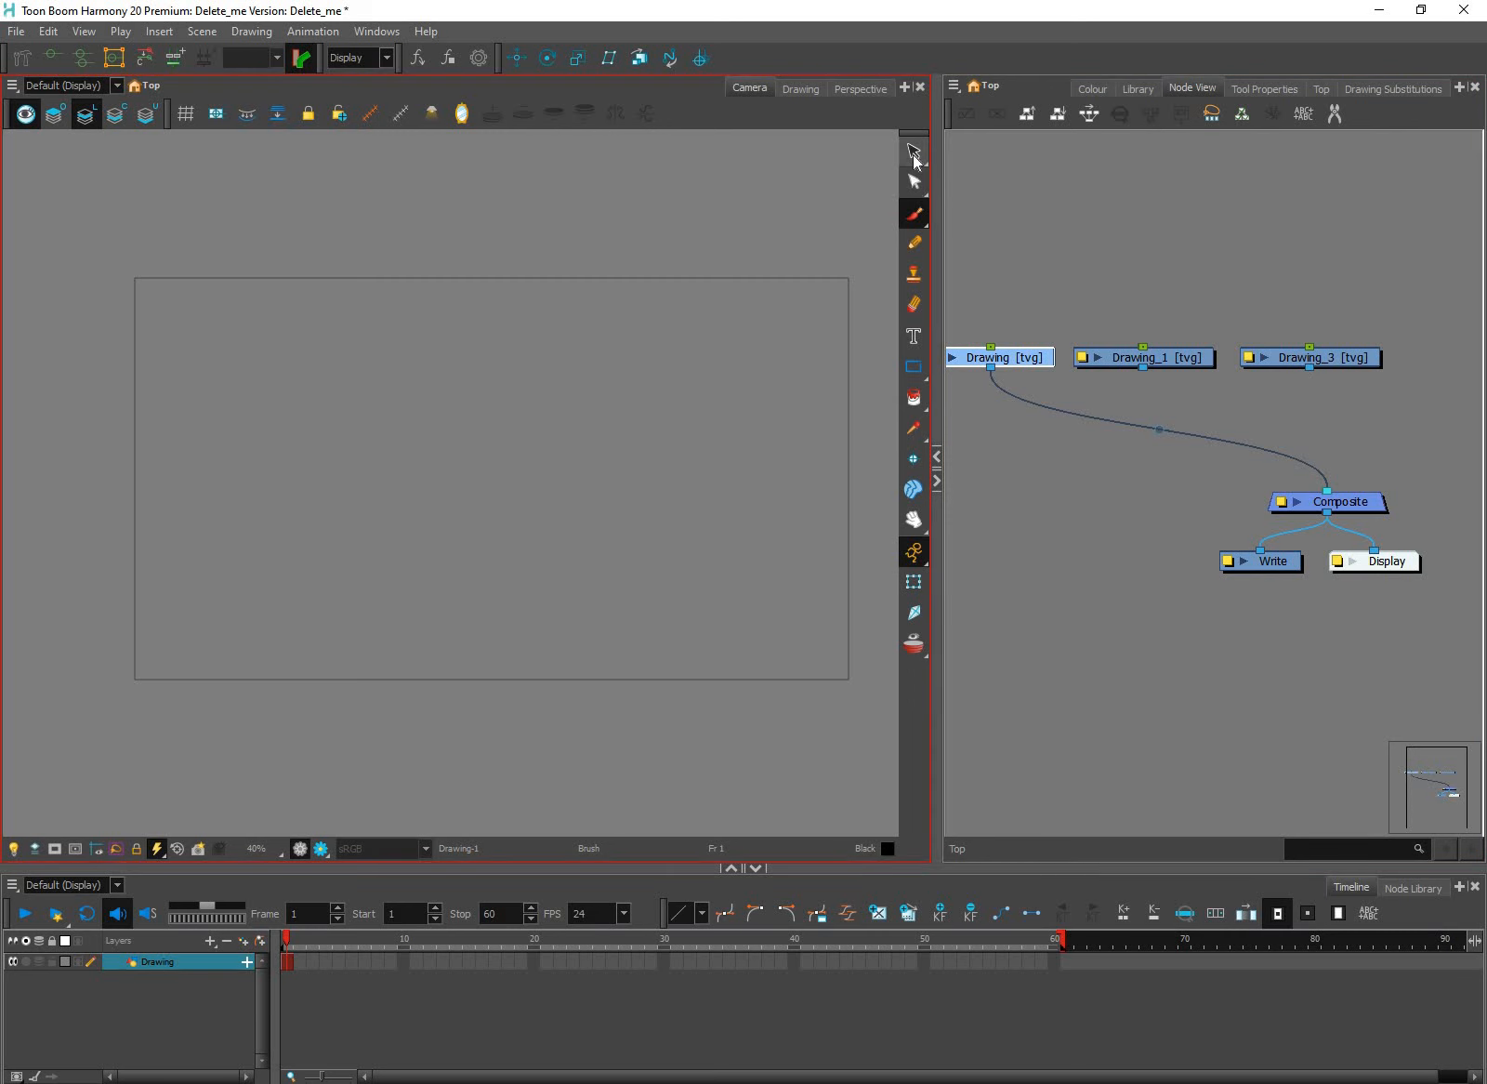
click(915, 246)
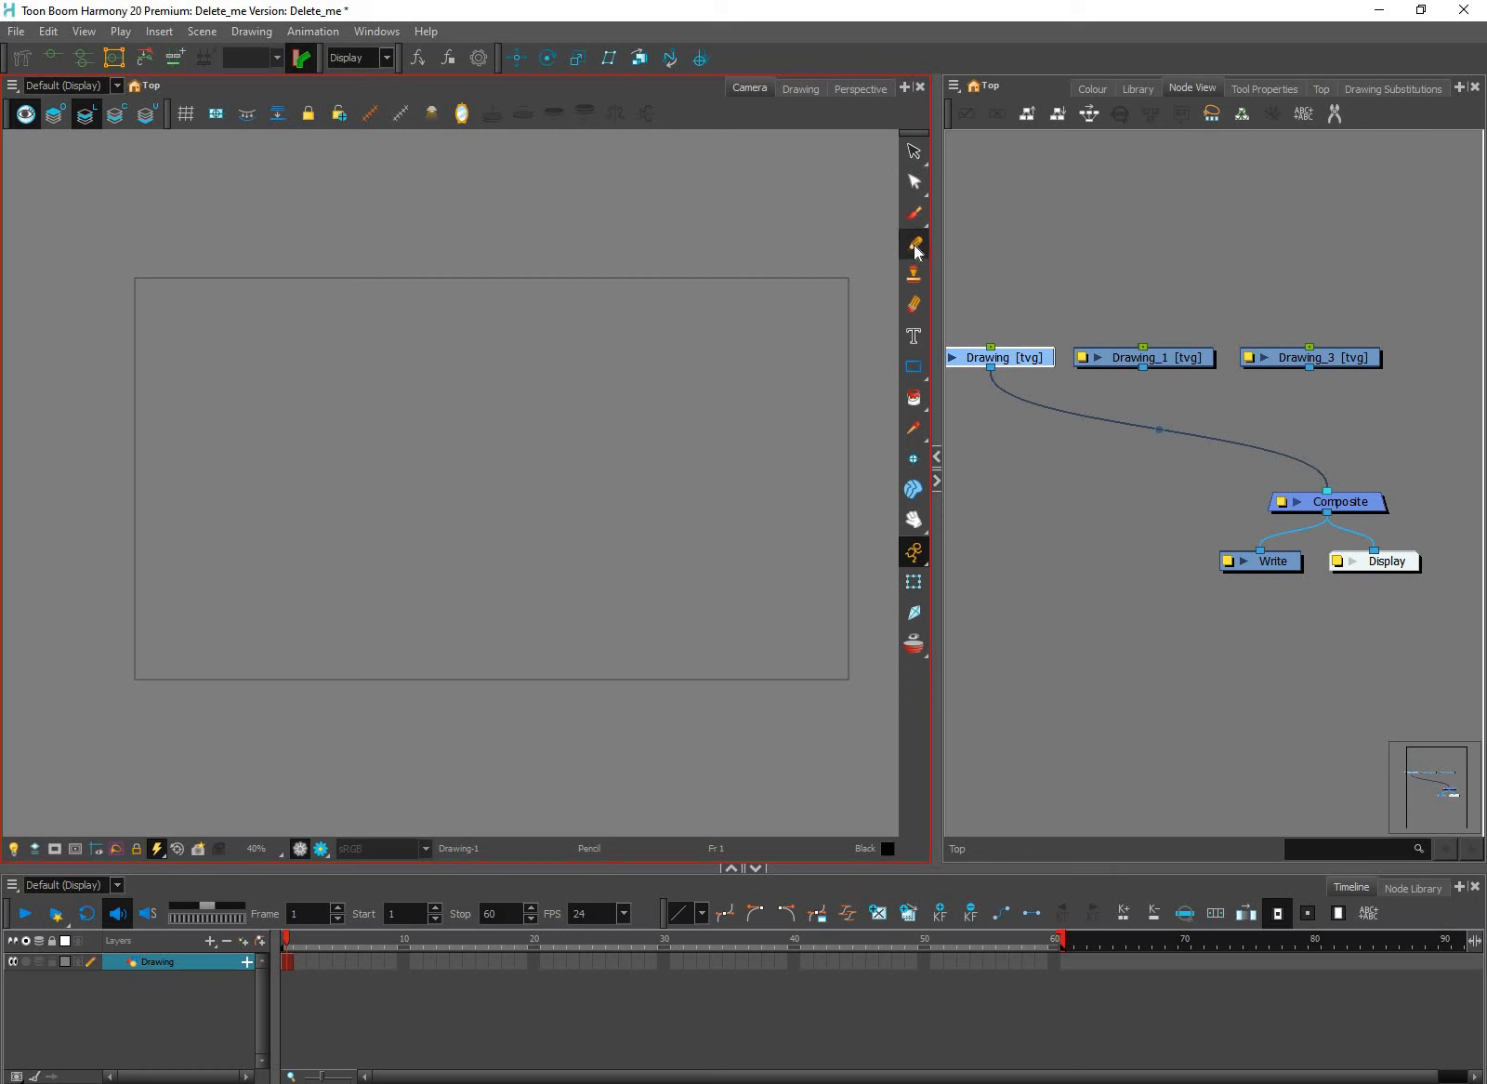
click(1285, 93)
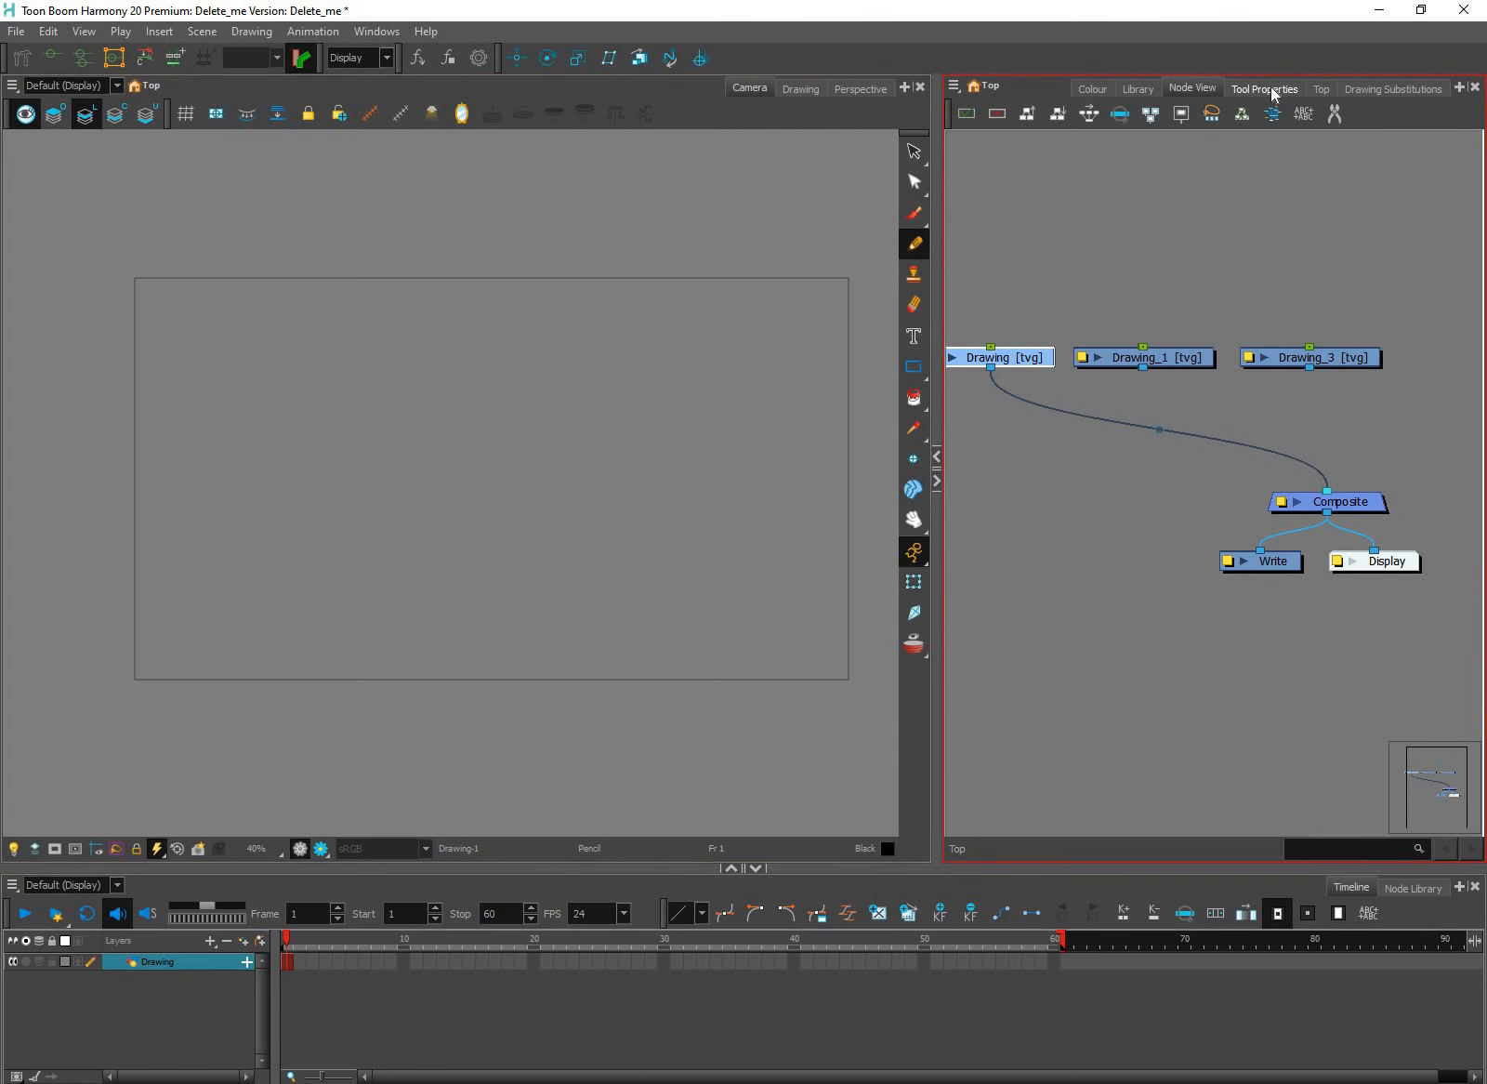
click(1272, 93)
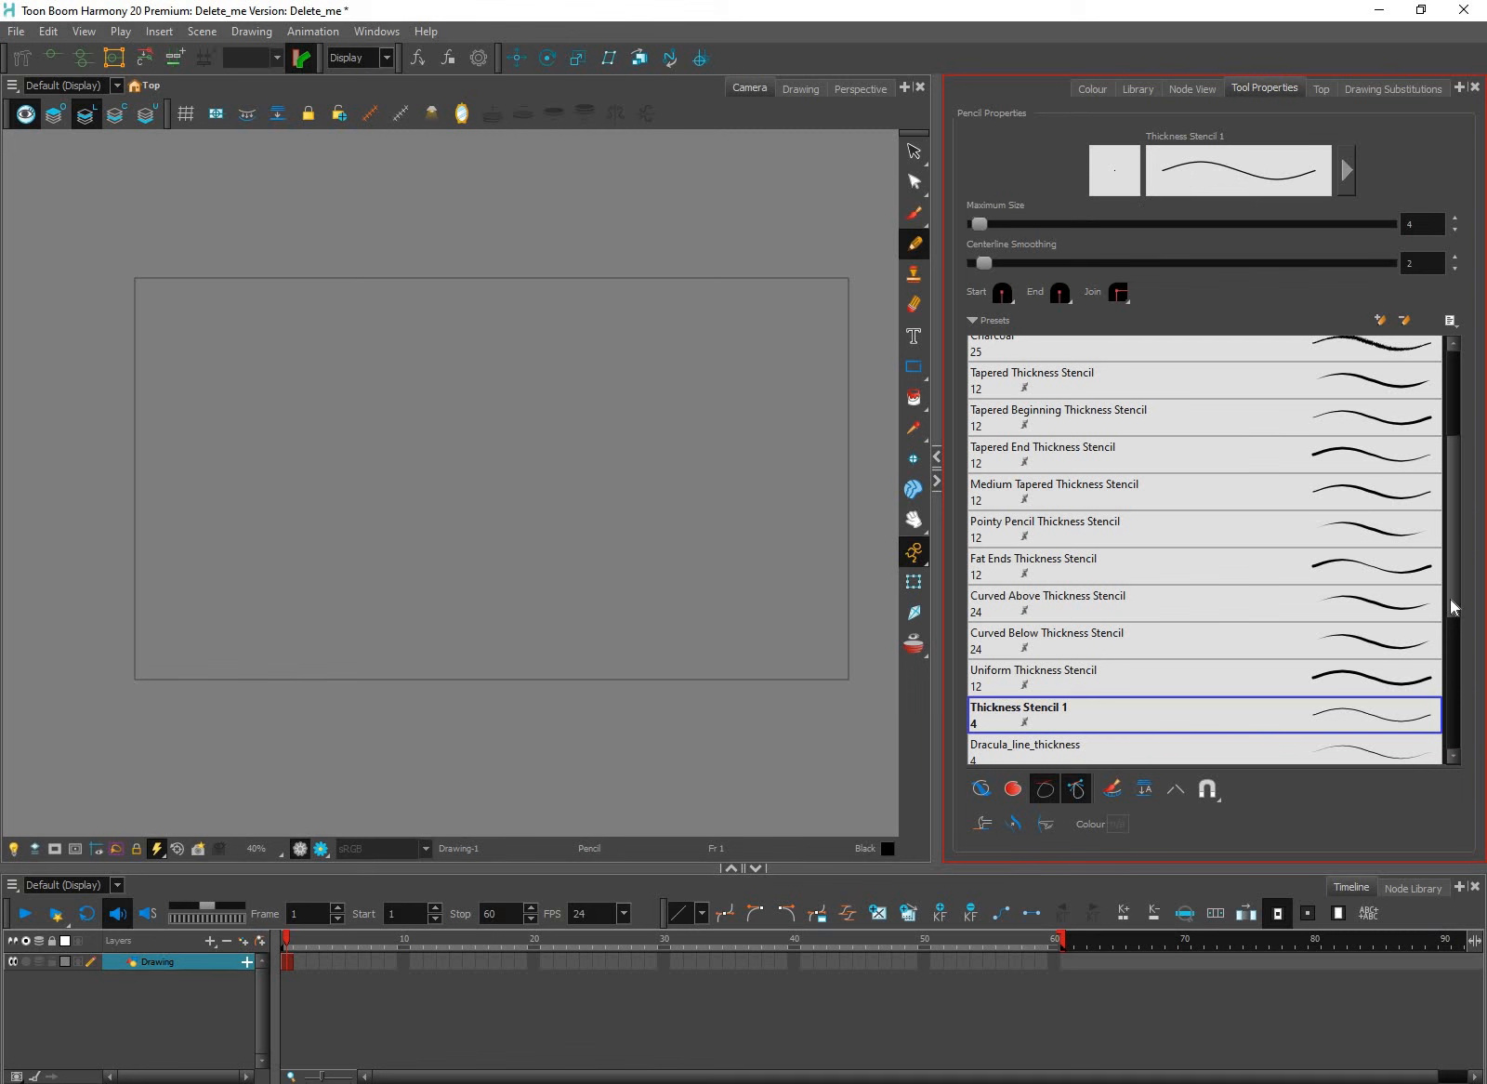
scroll(1447, 714, down, 3)
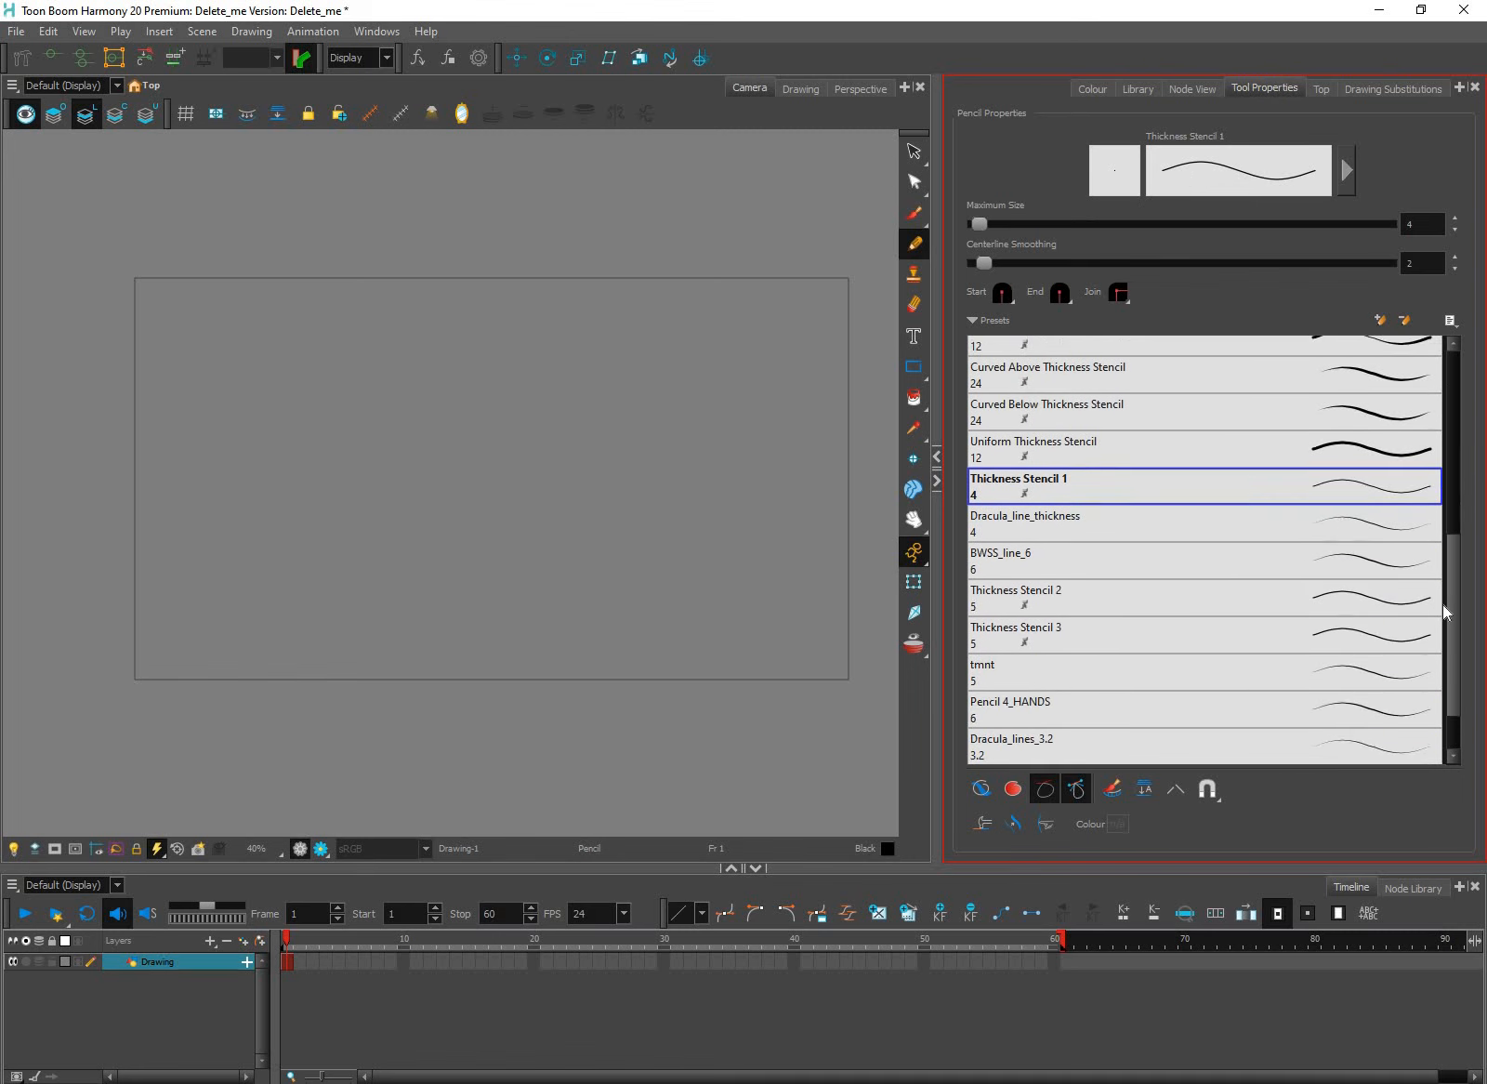
scroll(1447, 555, up, 4)
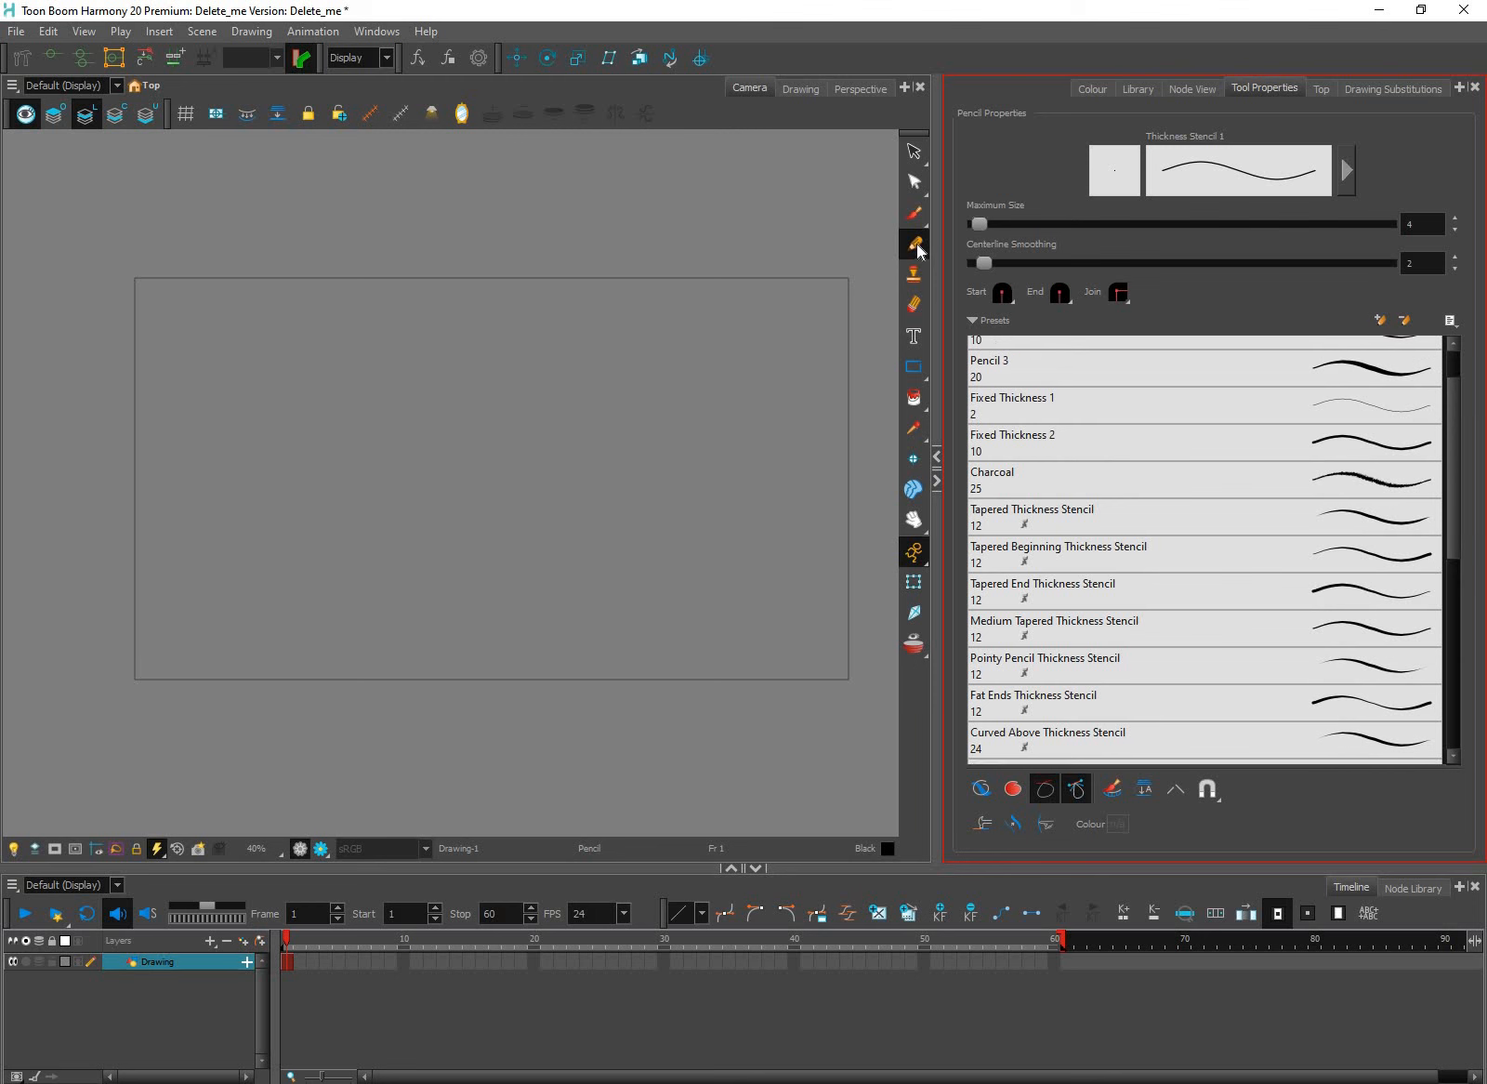
Examine the tool properties of the Select, Contour Editor and Brush tools in turn
click(915, 155)
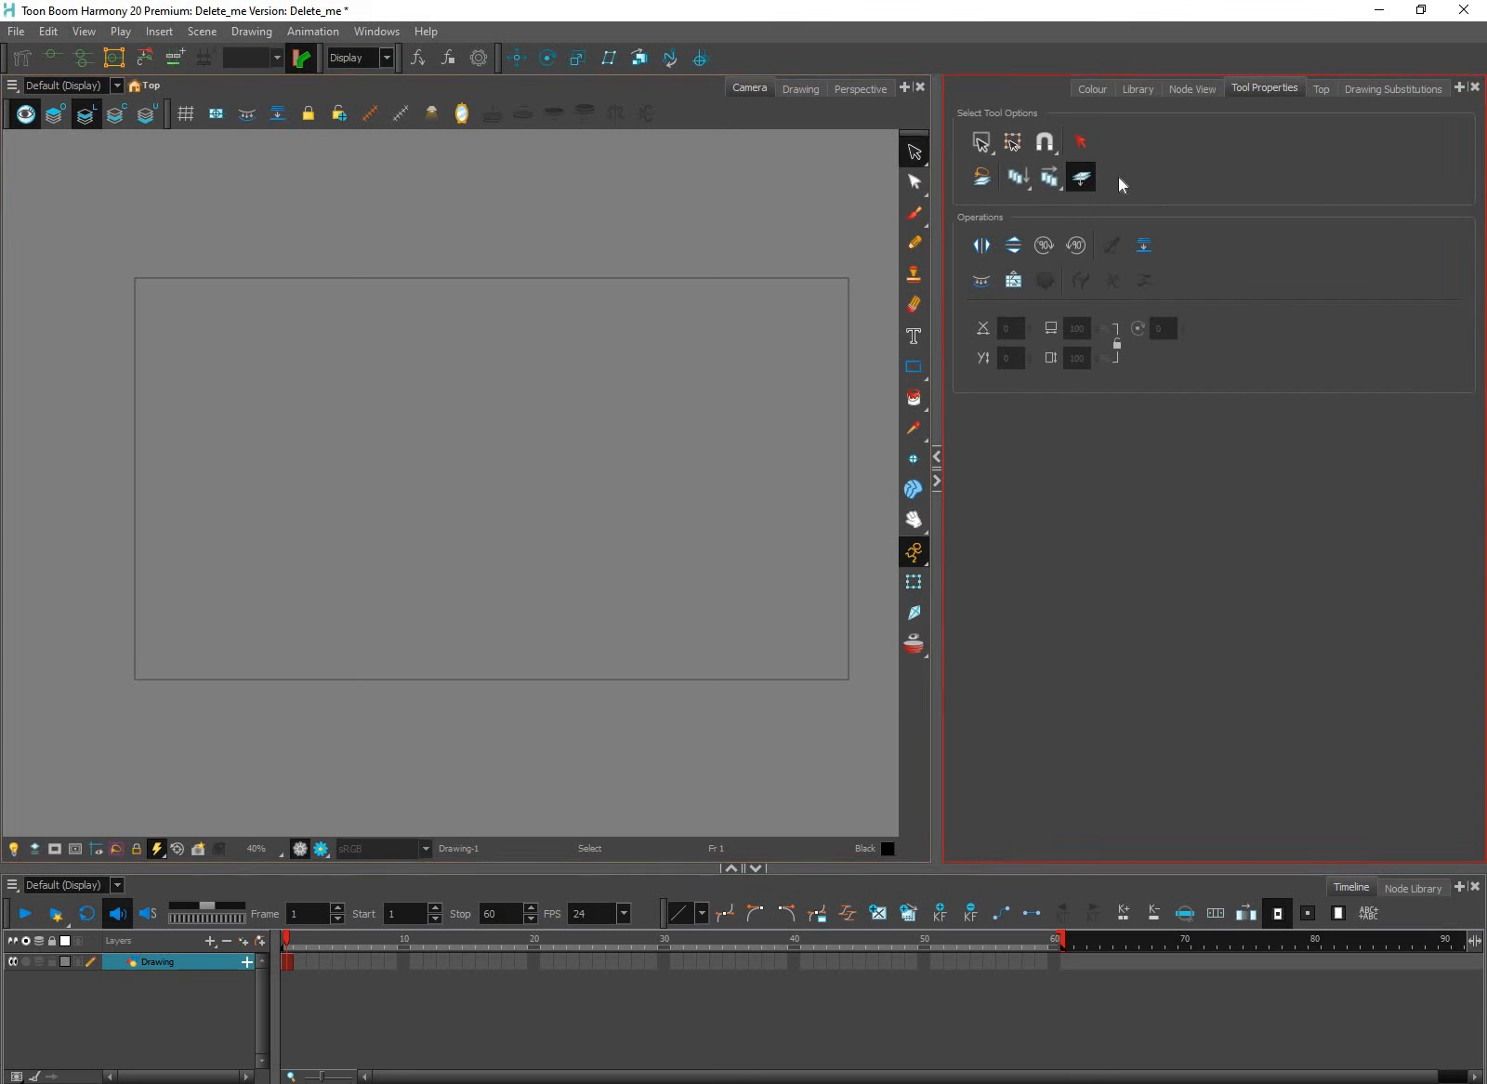
click(915, 184)
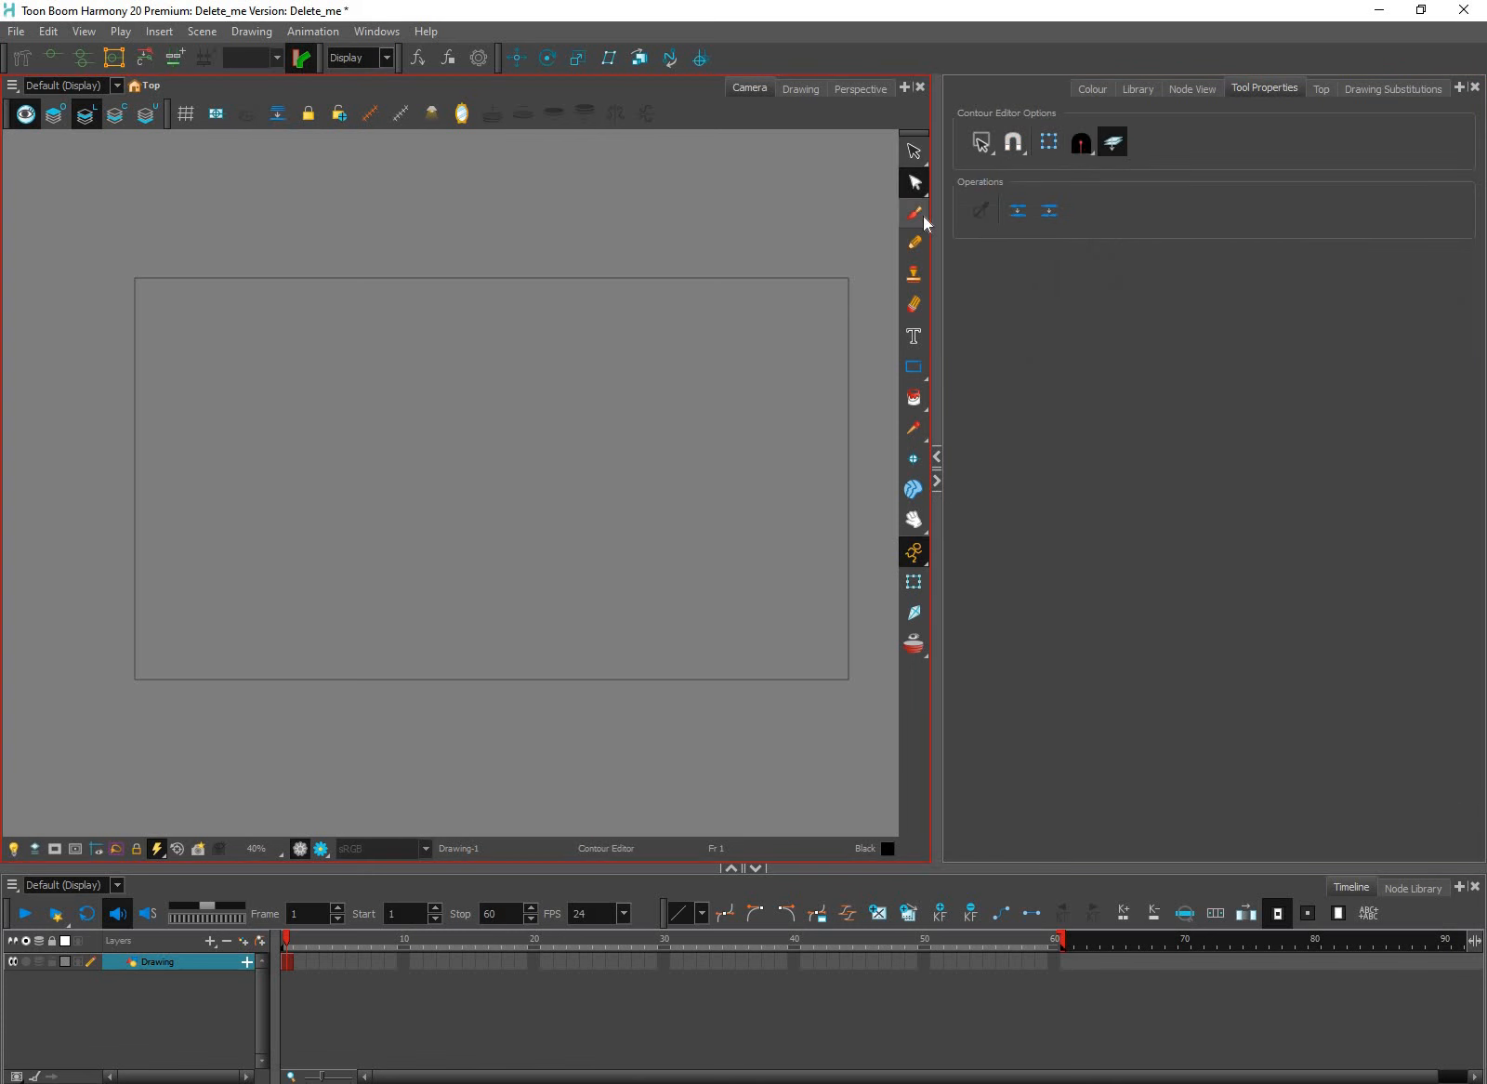
key(alt+b)
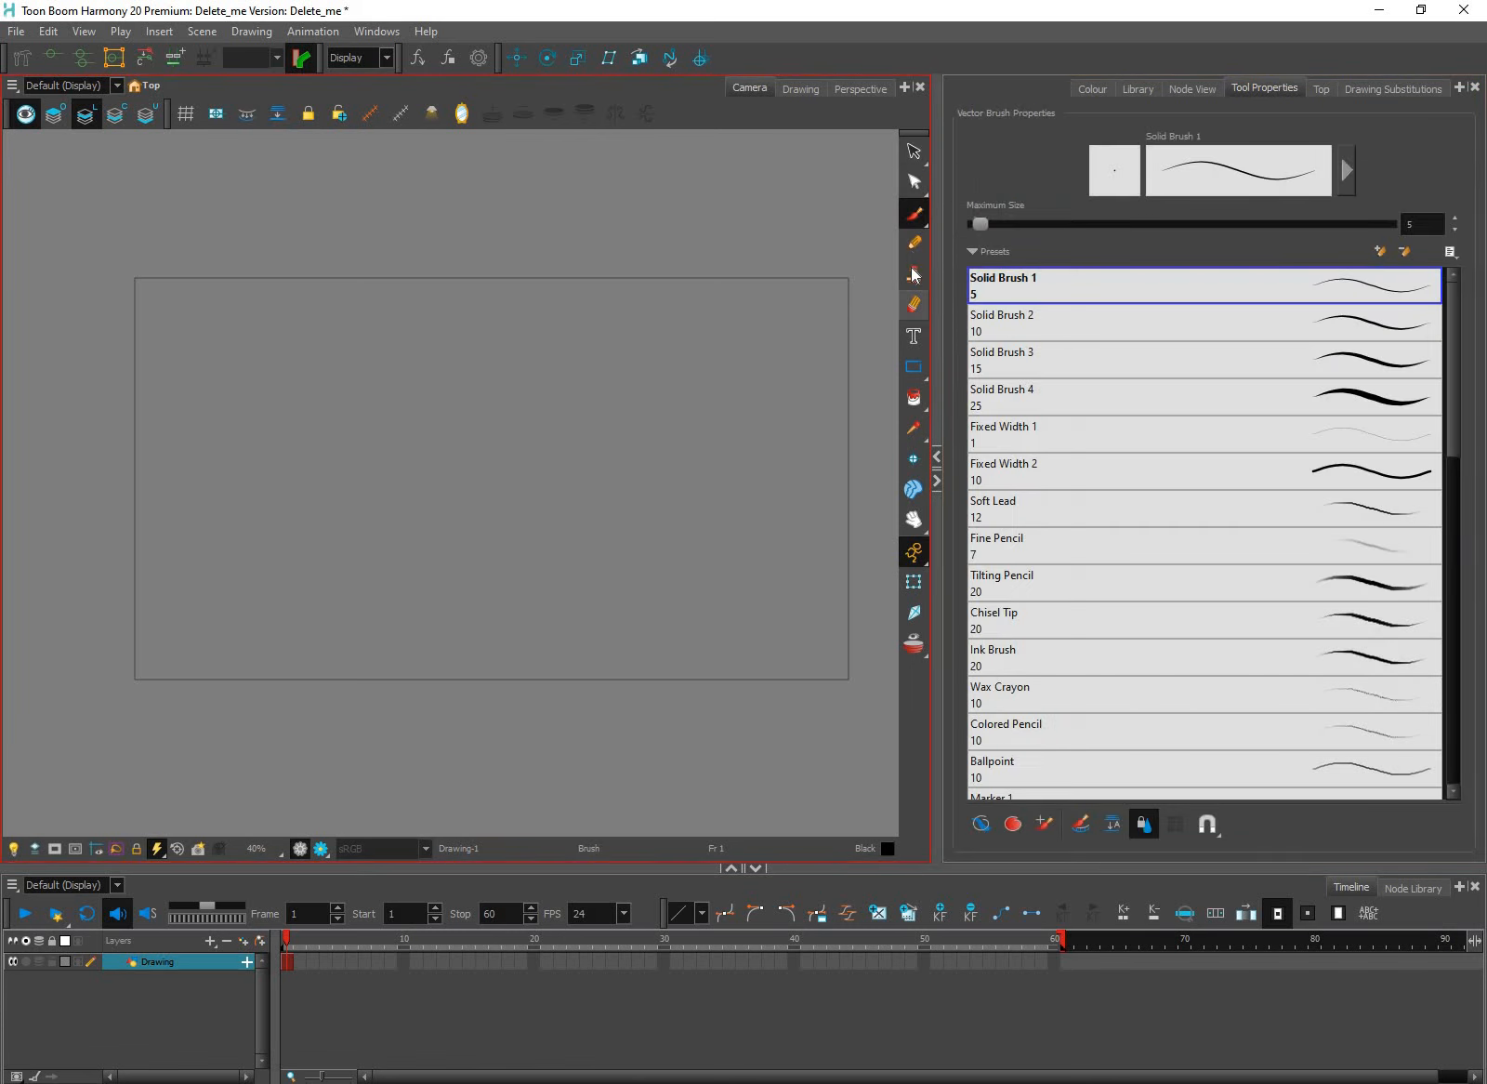
Draw two thin wavy pencil strokes with Thickness Stencil 1, plus a thick one at maximum size 67.2
click(915, 246)
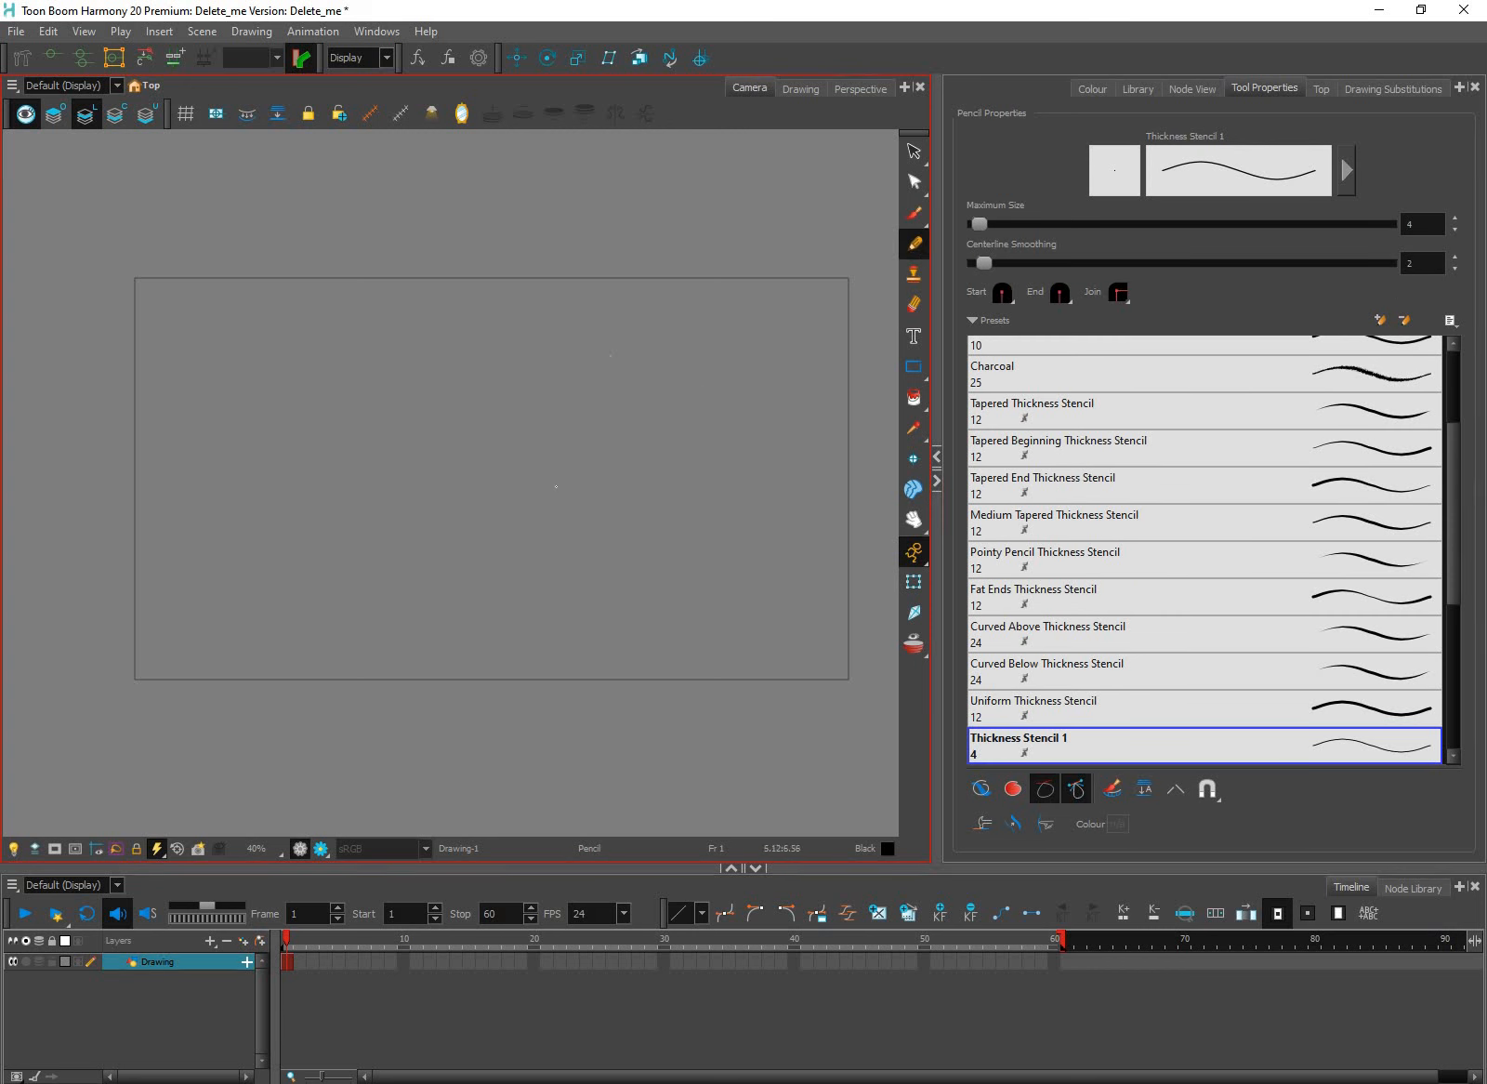
mouse_move(488, 309)
mouse_down()
mouse_move(482, 386)
mouse_move(558, 470)
mouse_move(526, 590)
mouse_up()
scroll(557, 500, up, 3)
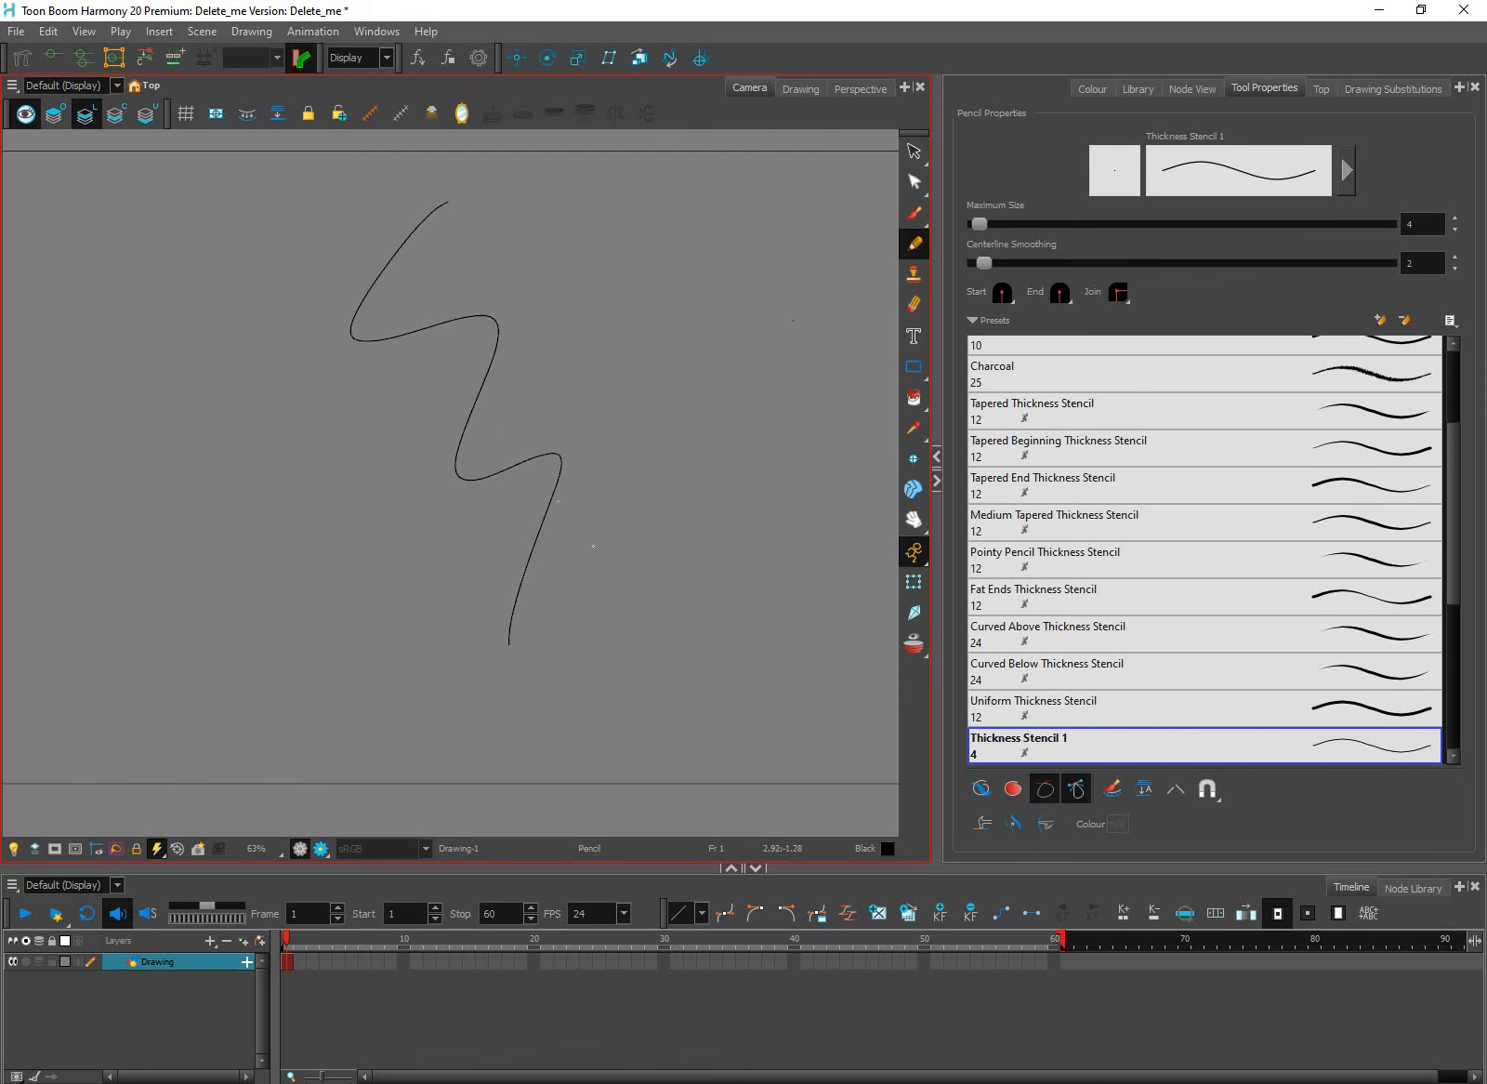
scroll(593, 545, down, 1)
mouse_move(595, 279)
mouse_down()
mouse_move(556, 323)
mouse_move(573, 430)
mouse_up()
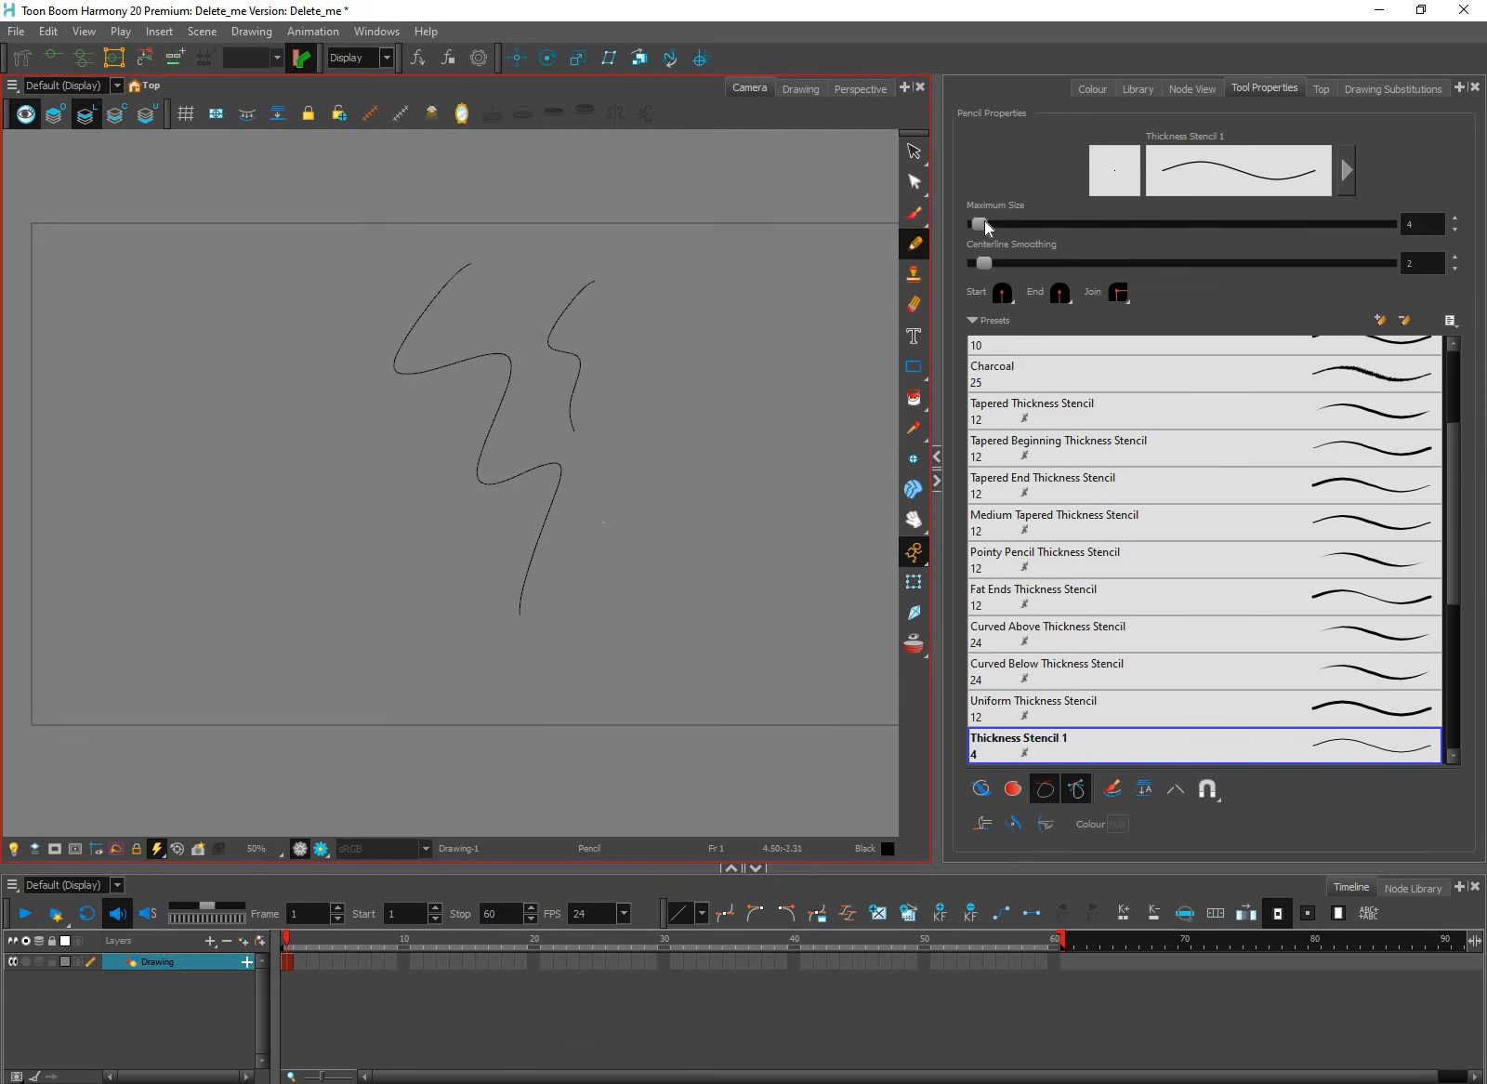
drag(983, 225, 1045, 224)
drag(671, 256, 675, 572)
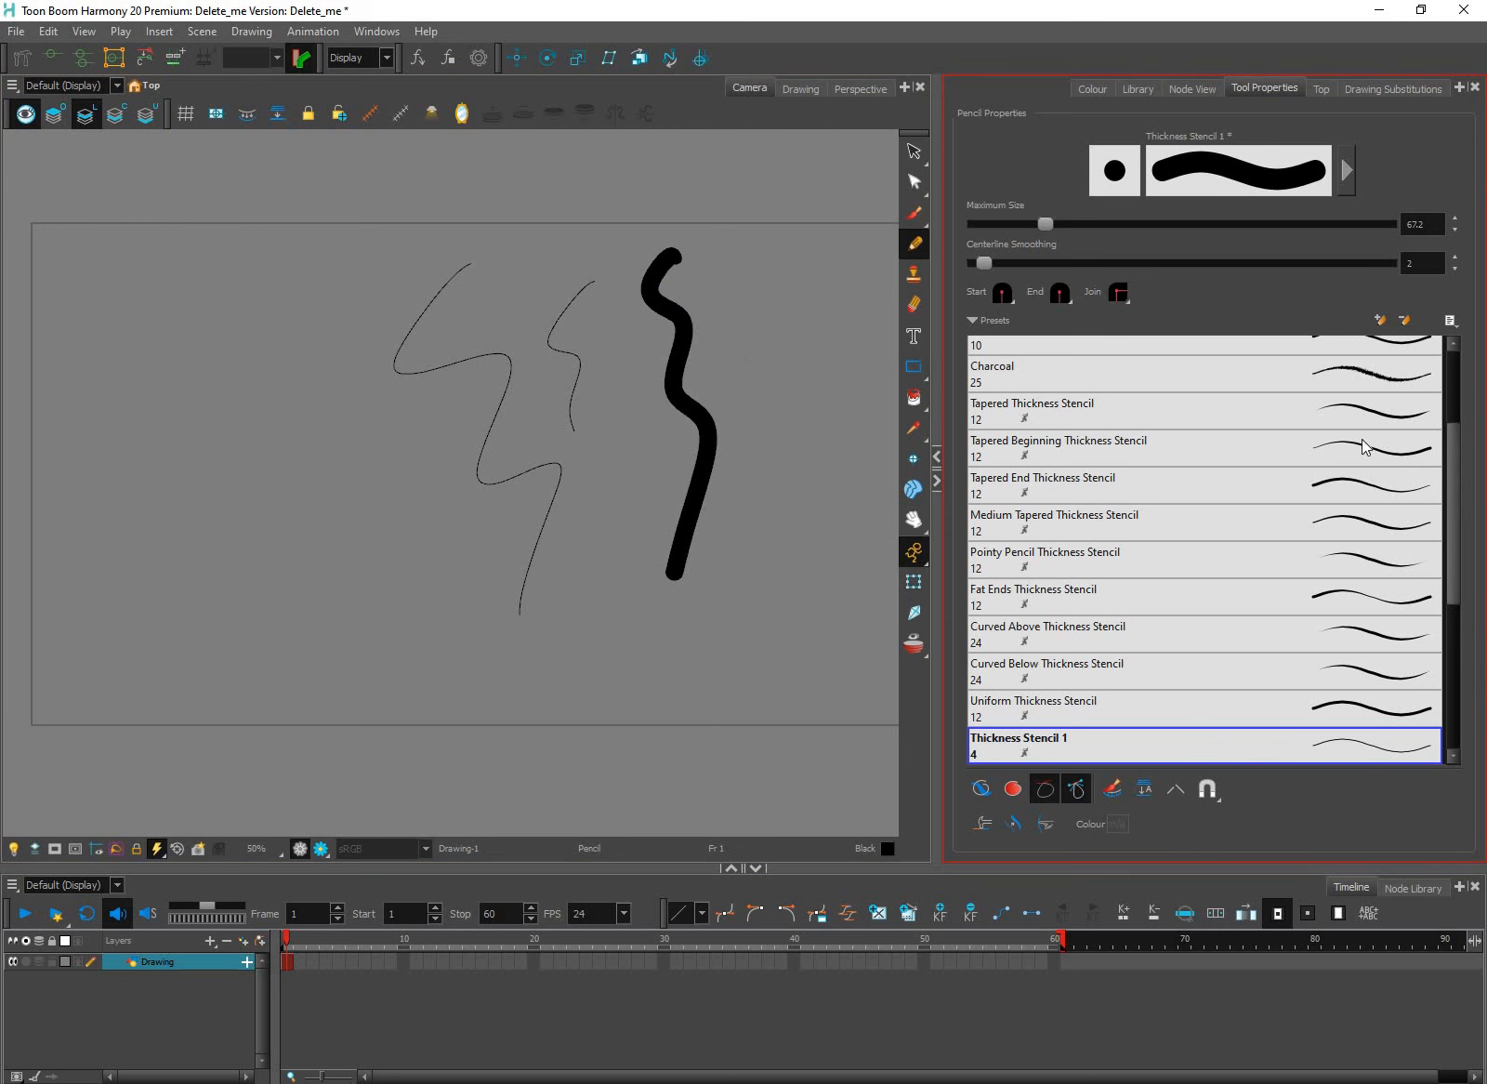
Choose the Charcoal pencil preset and draw a long curved stroke beside the thick line
scroll(1209, 446, up, 1)
click(1061, 425)
drag(791, 263, 740, 610)
Set Centerline Smoothing to 0 and draw two zigzag Charcoal strokes in the empty area beside the existing thin lines
scroll(822, 504, up, 1)
drag(825, 504, 754, 555)
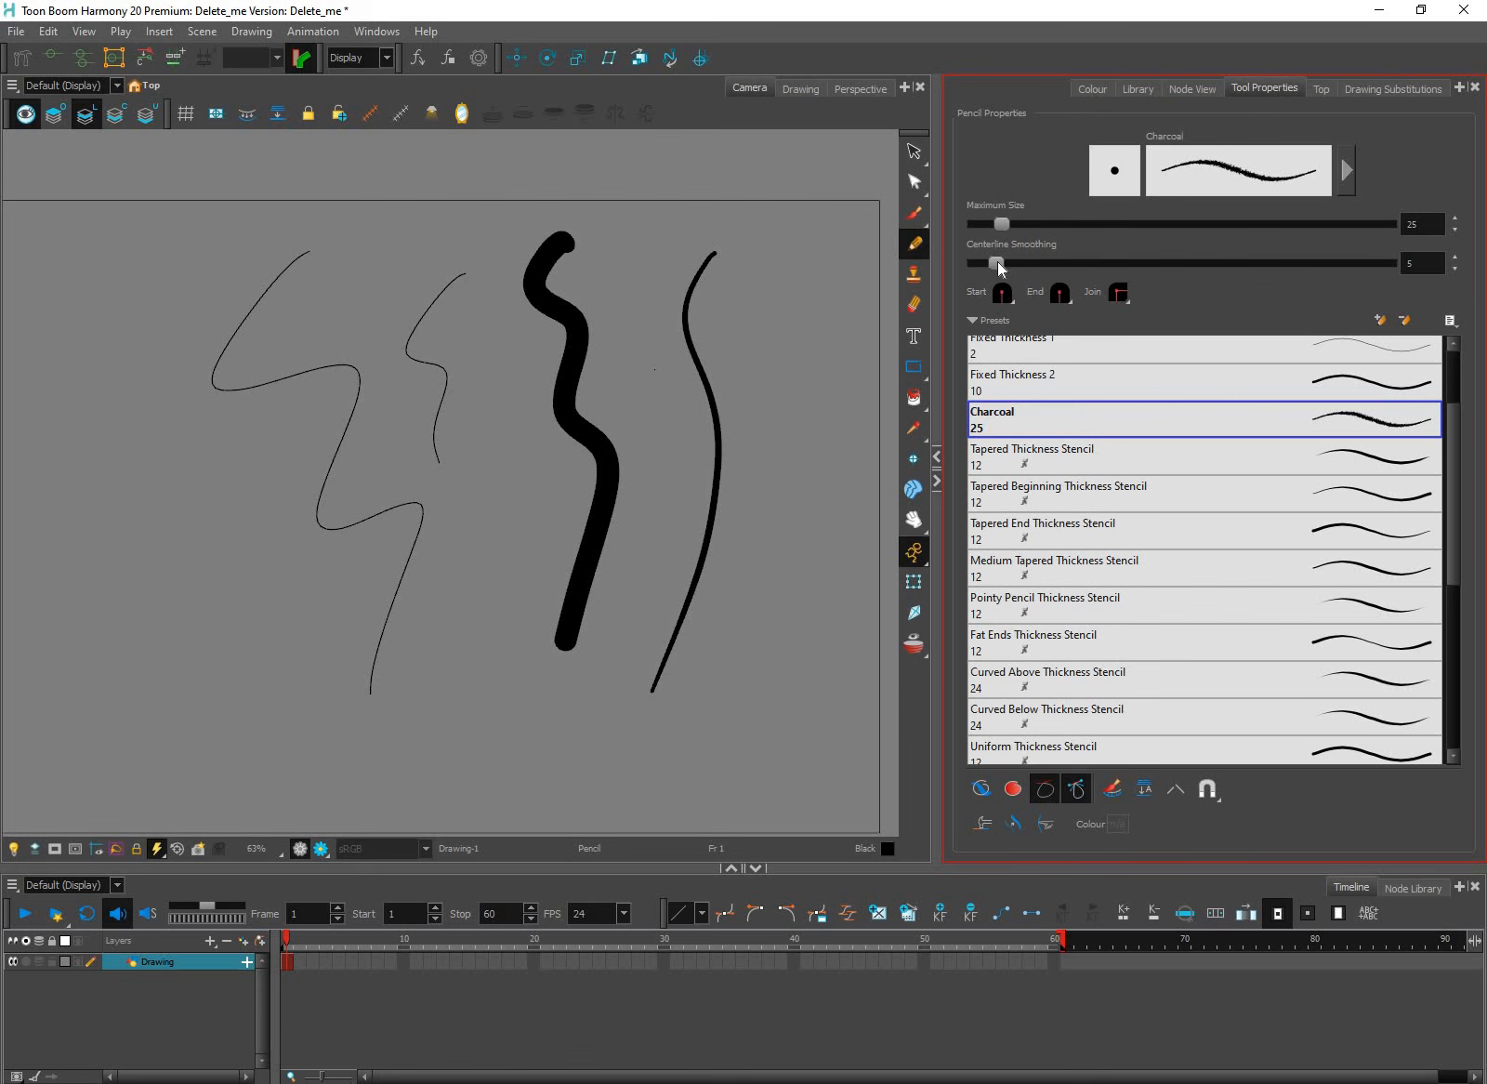
click(970, 267)
drag(566, 512, 433, 543)
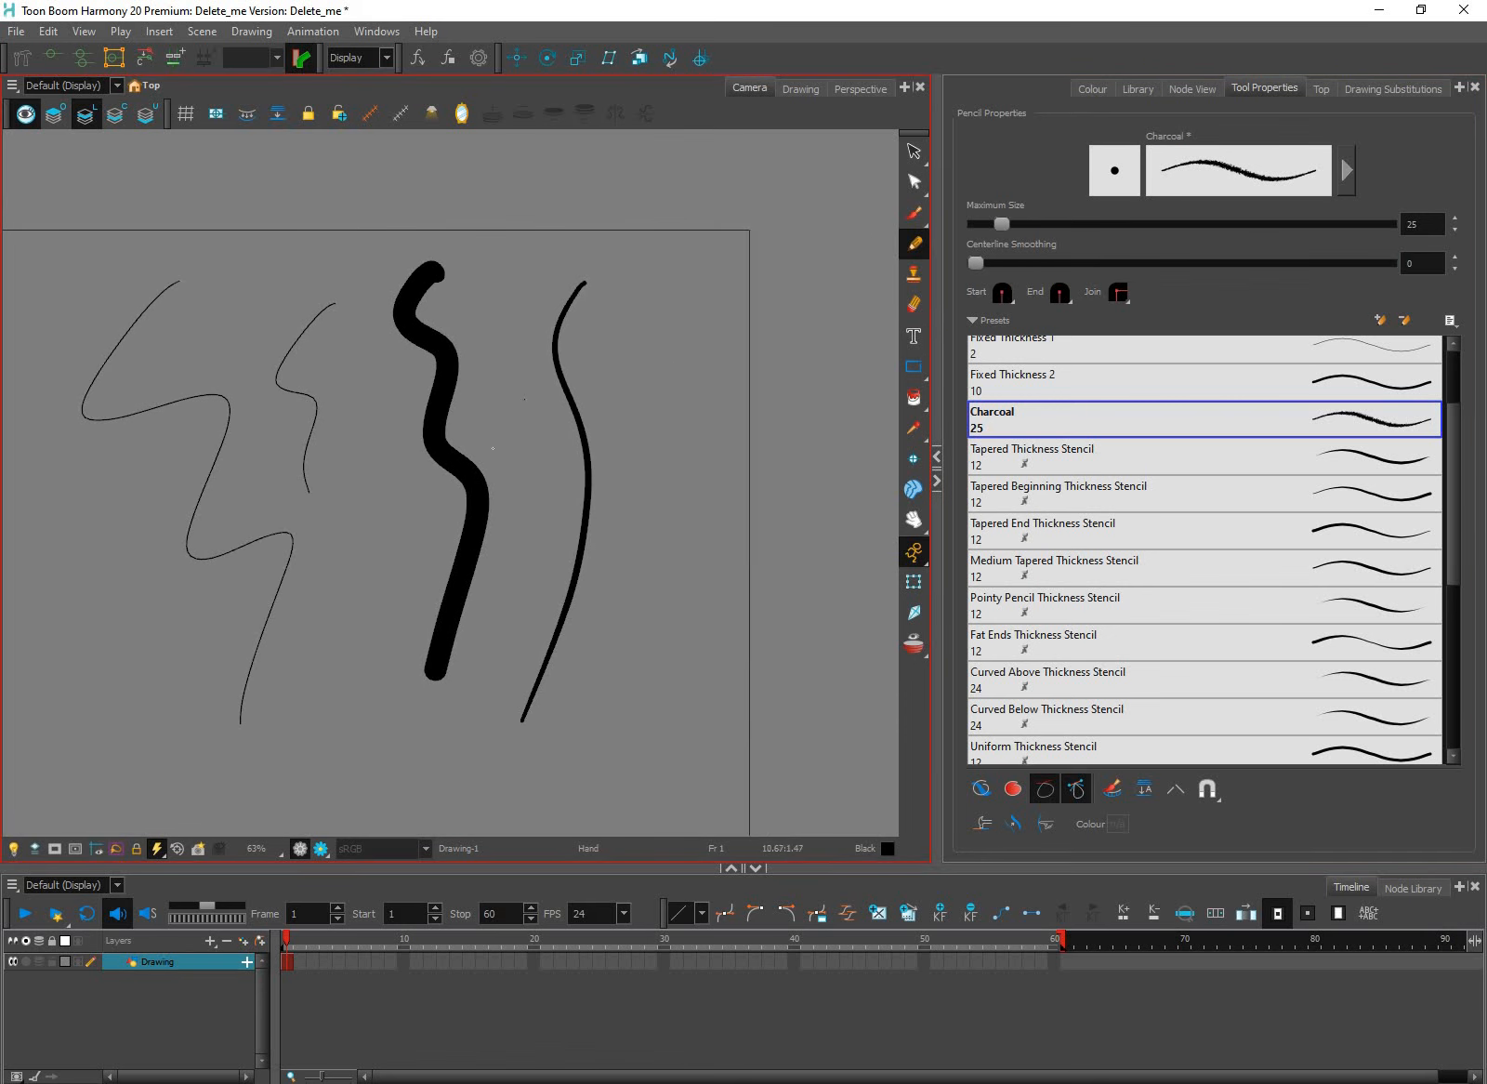
drag(325, 418, 632, 316)
drag(313, 282, 467, 301)
mouse_move(367, 215)
mouse_down()
mouse_move(332, 258)
mouse_move(393, 527)
mouse_move(382, 638)
mouse_up()
scroll(353, 247, up, 1)
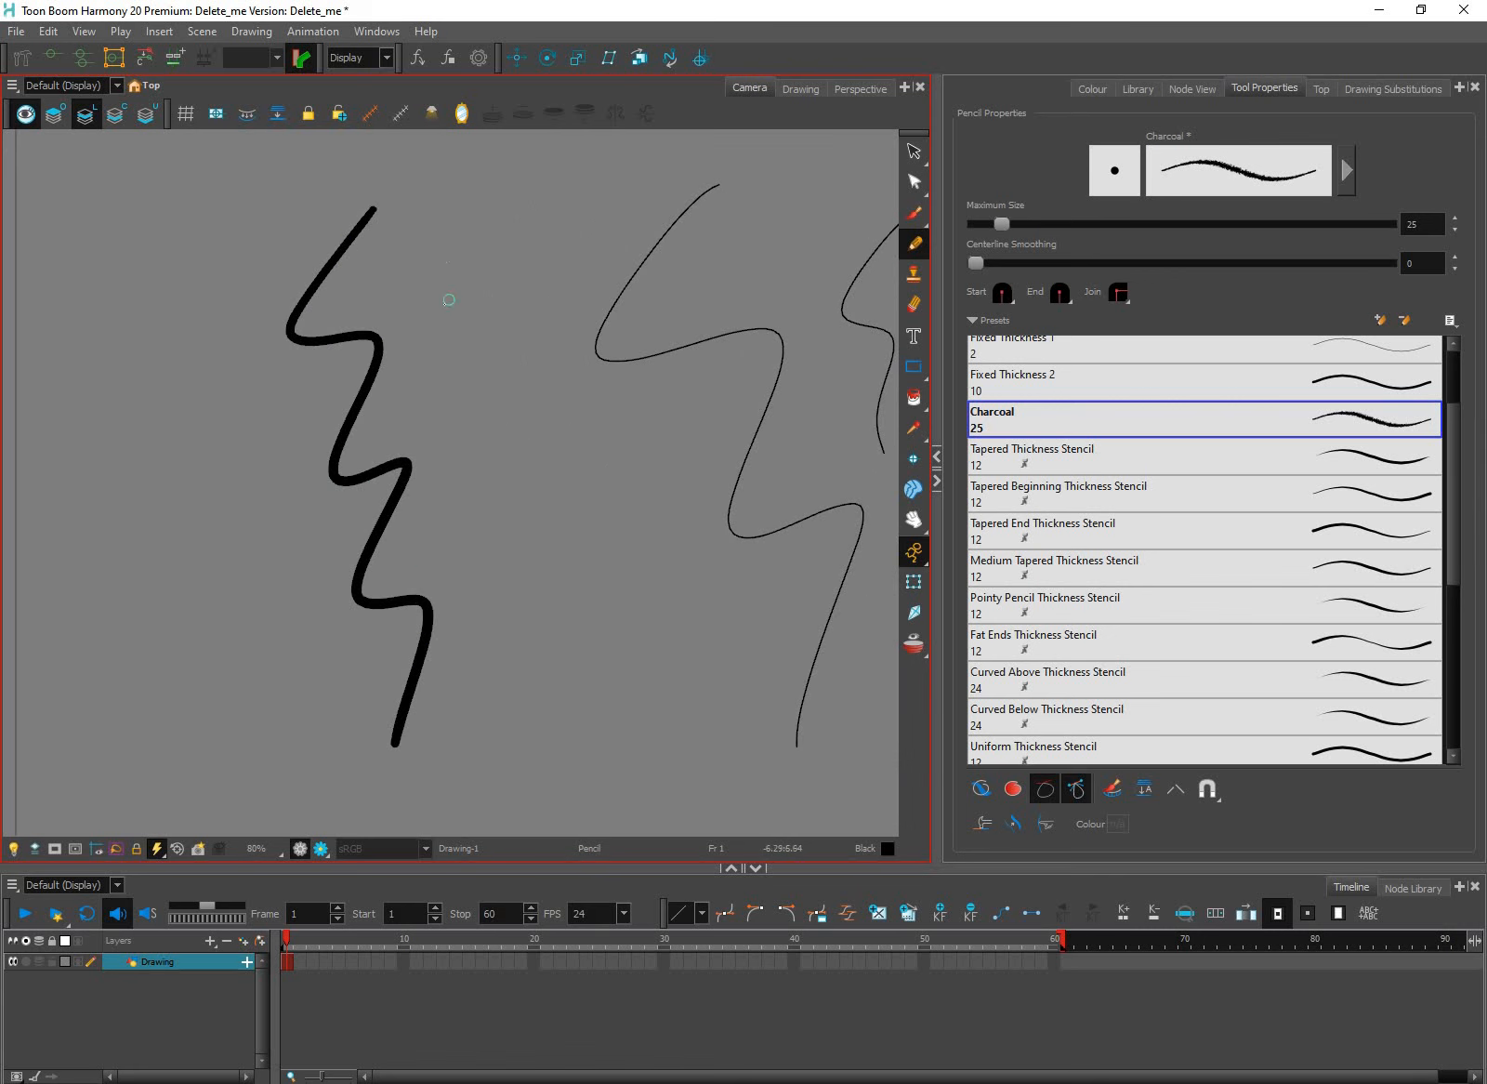
mouse_move(457, 222)
mouse_down()
mouse_move(451, 295)
mouse_move(492, 571)
mouse_up()
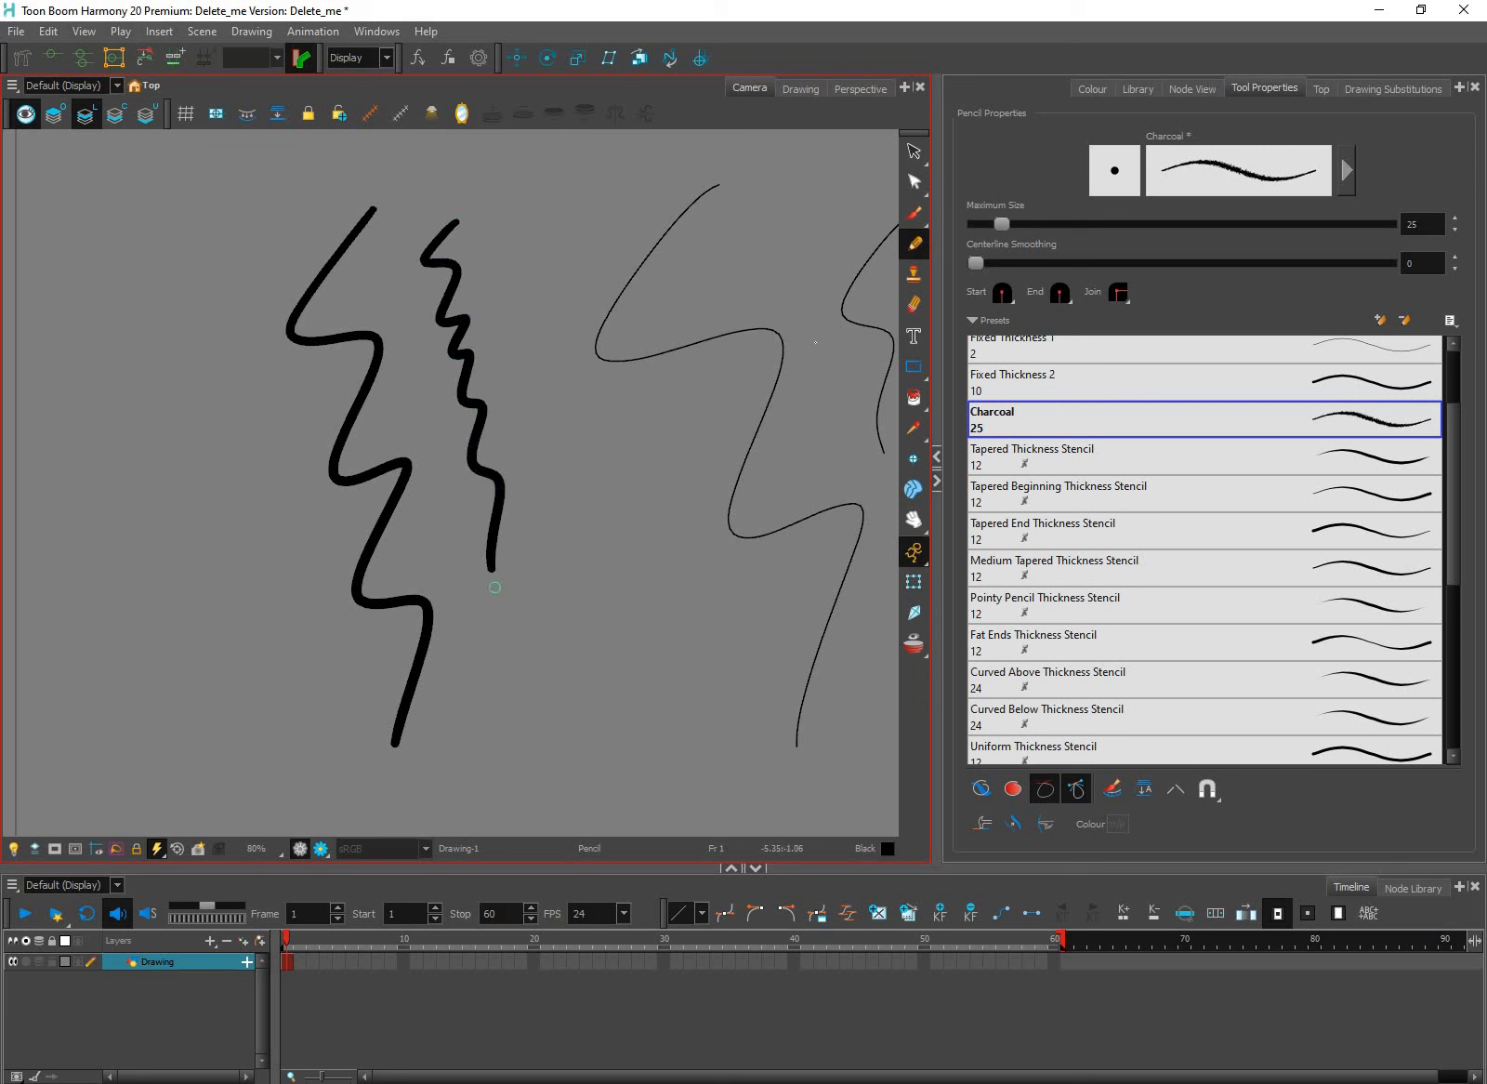
Set the Charcoal pencil's Centerline Smoothing to 100
click(978, 261)
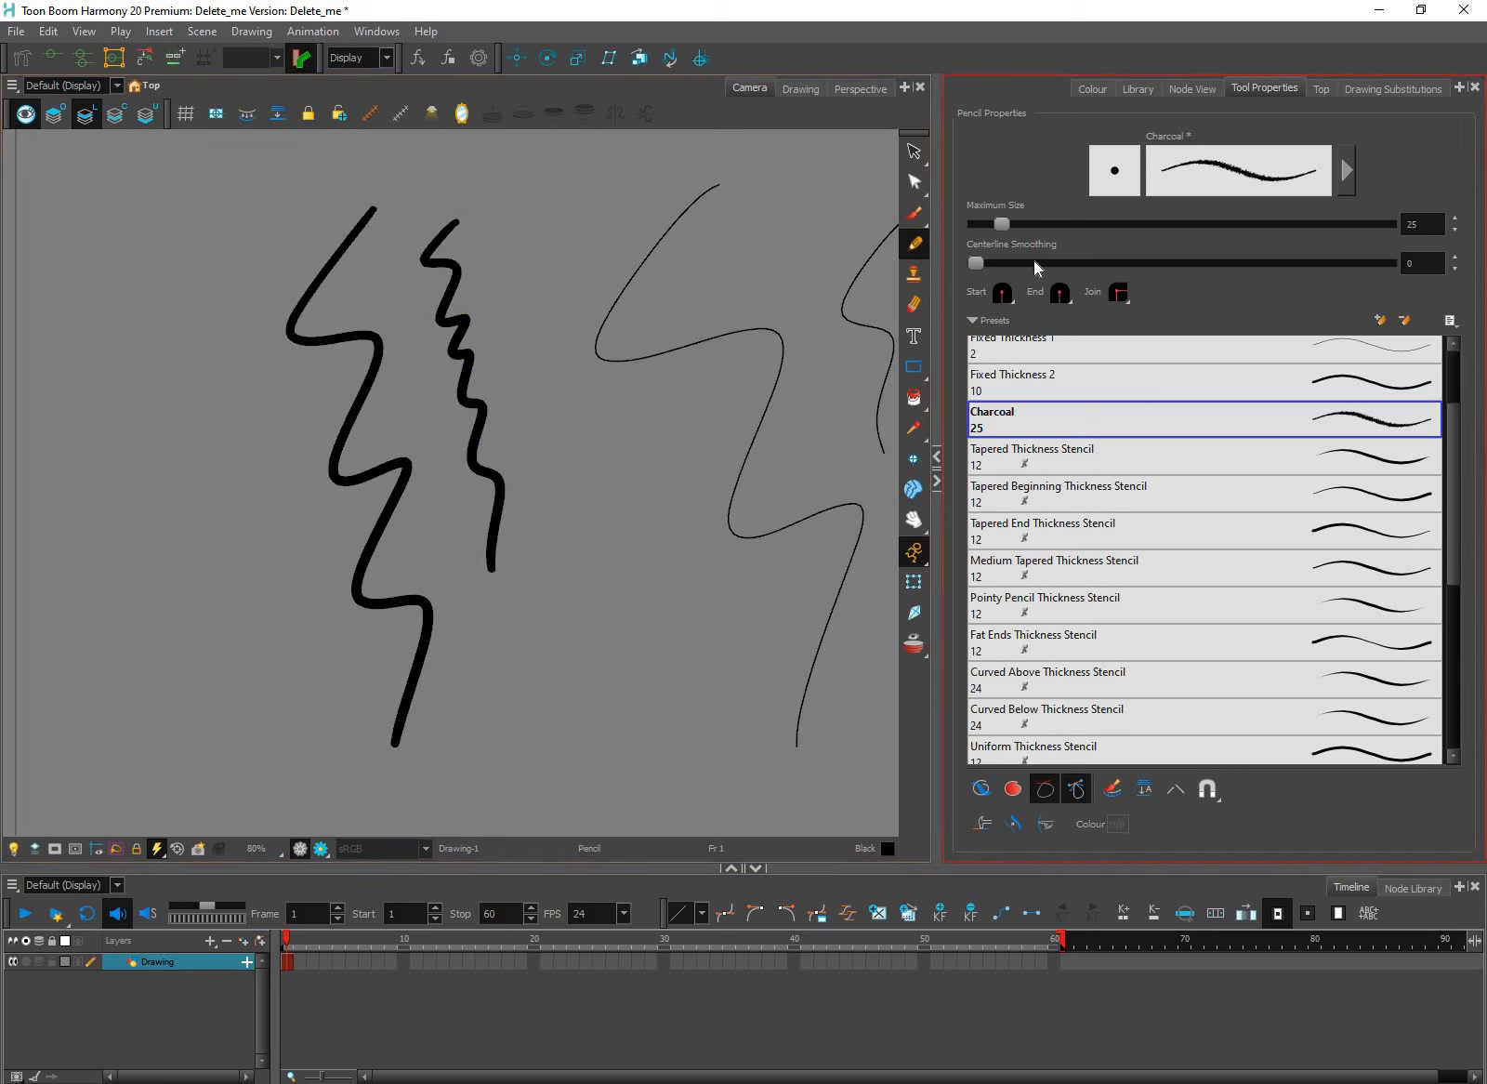
drag(1126, 261, 1399, 268)
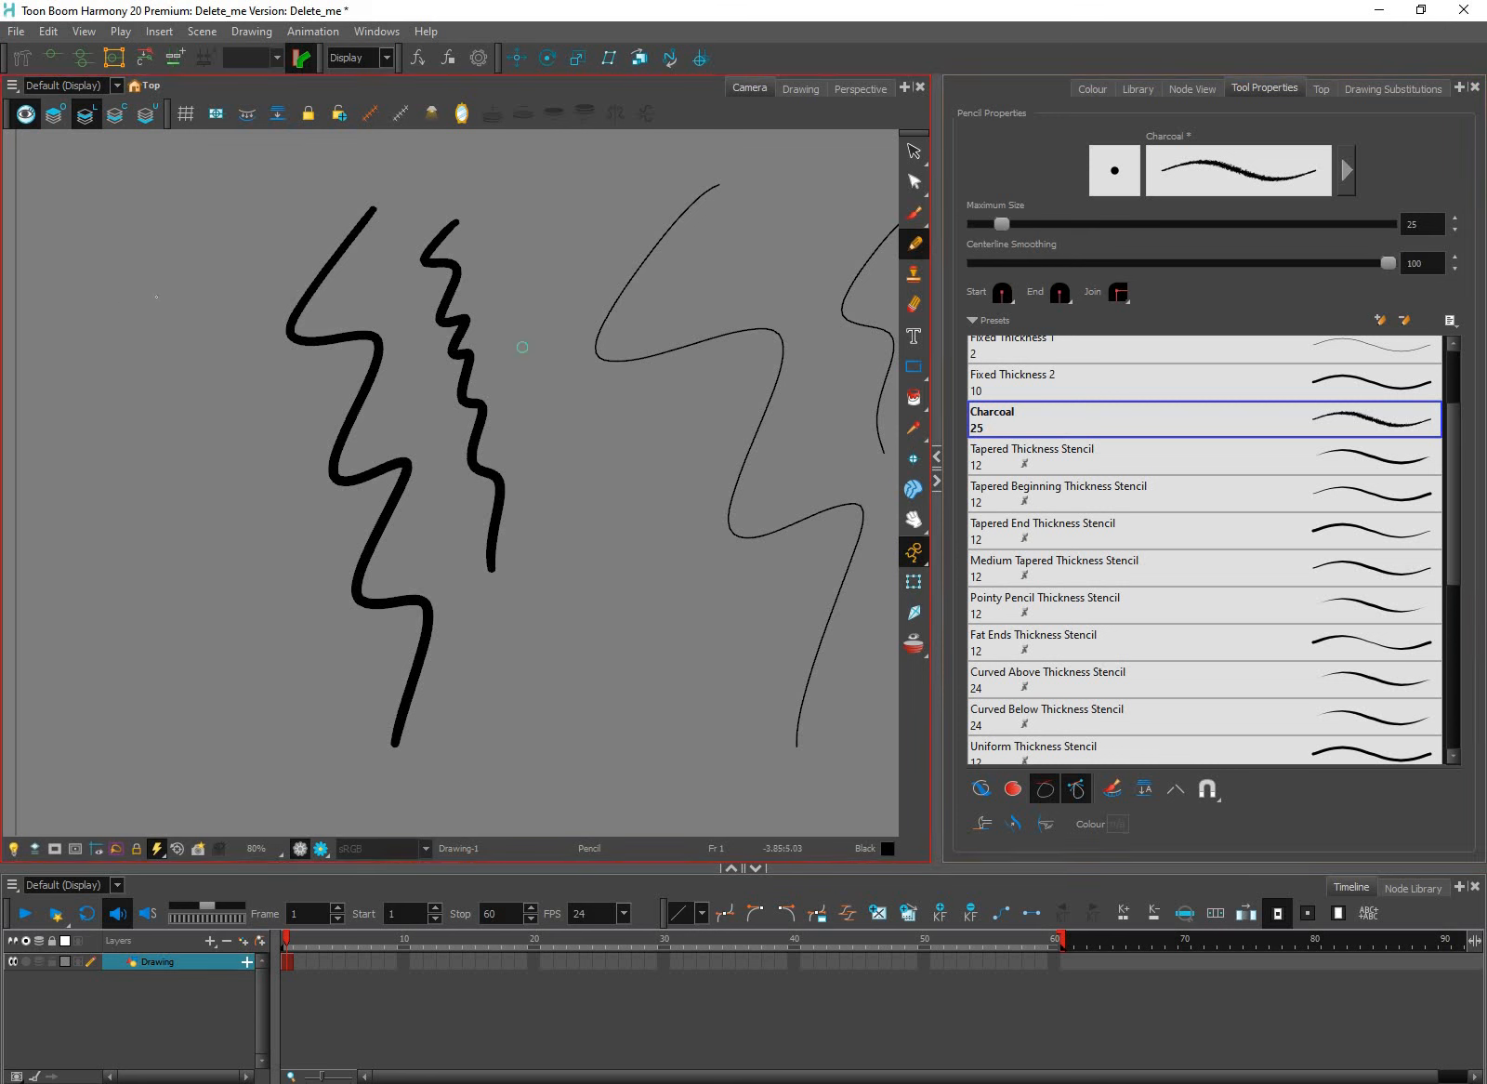
Draw a zigzag stroke and three long curved strokes with the Charcoal pencil at Centerline Smoothing 100
mouse_move(195, 197)
mouse_down()
mouse_move(120, 300)
mouse_move(215, 388)
mouse_move(171, 616)
mouse_move(294, 740)
mouse_up()
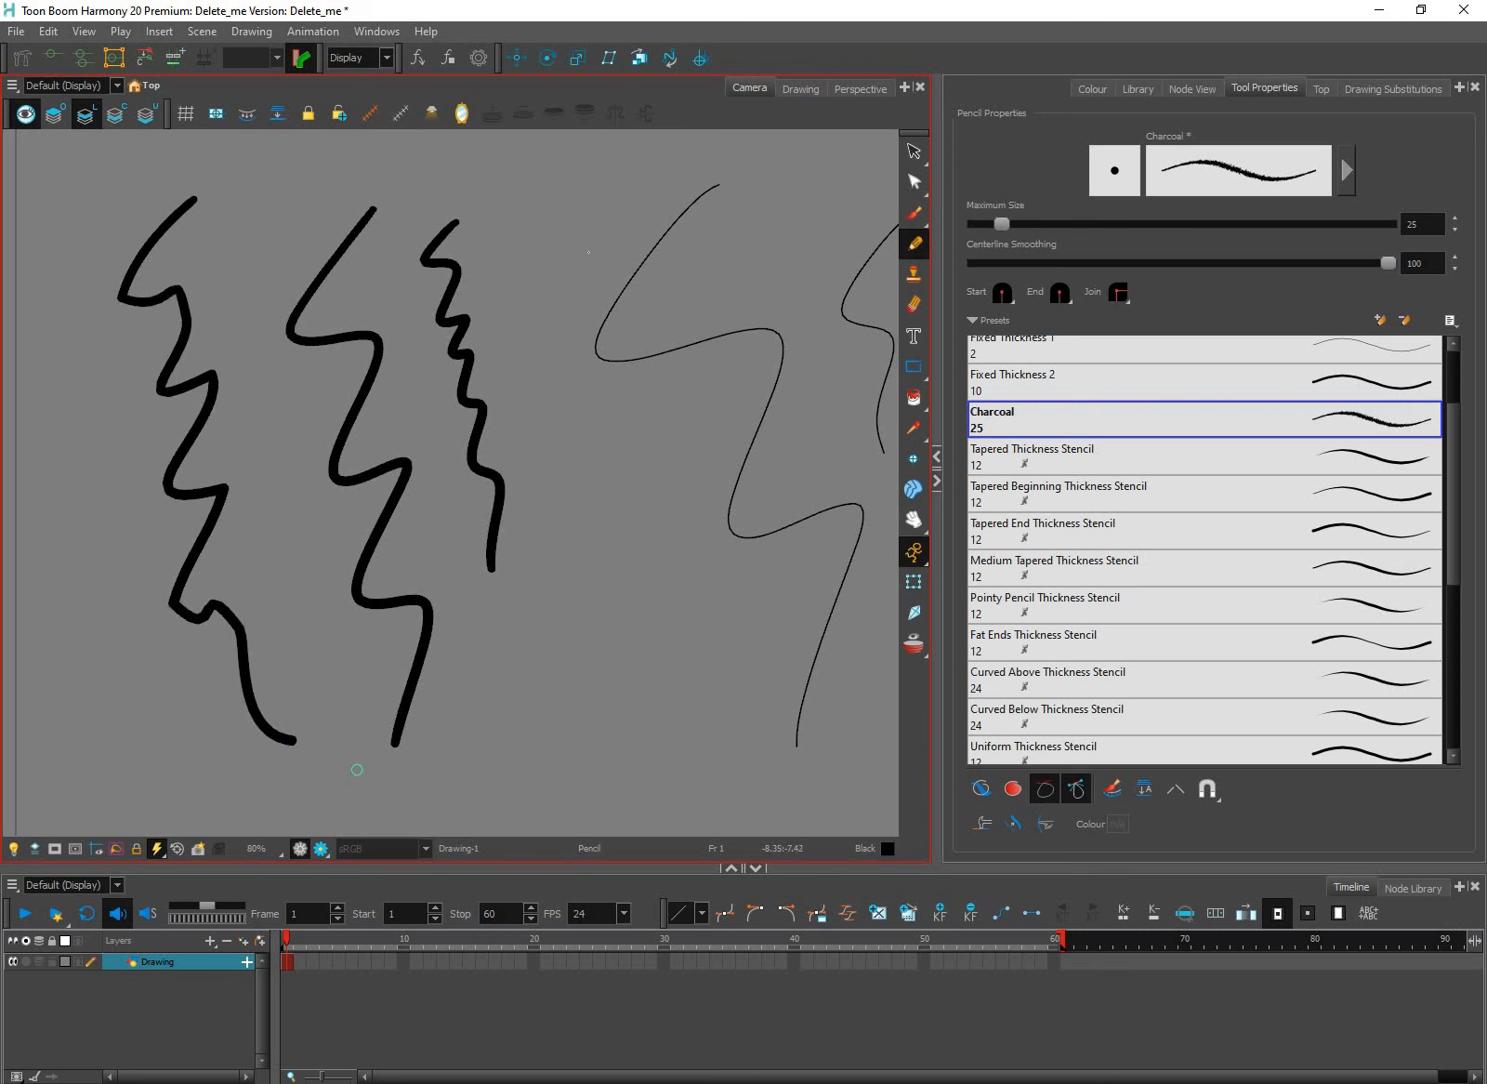
mouse_move(618, 175)
mouse_down()
mouse_move(562, 244)
mouse_move(642, 638)
mouse_up()
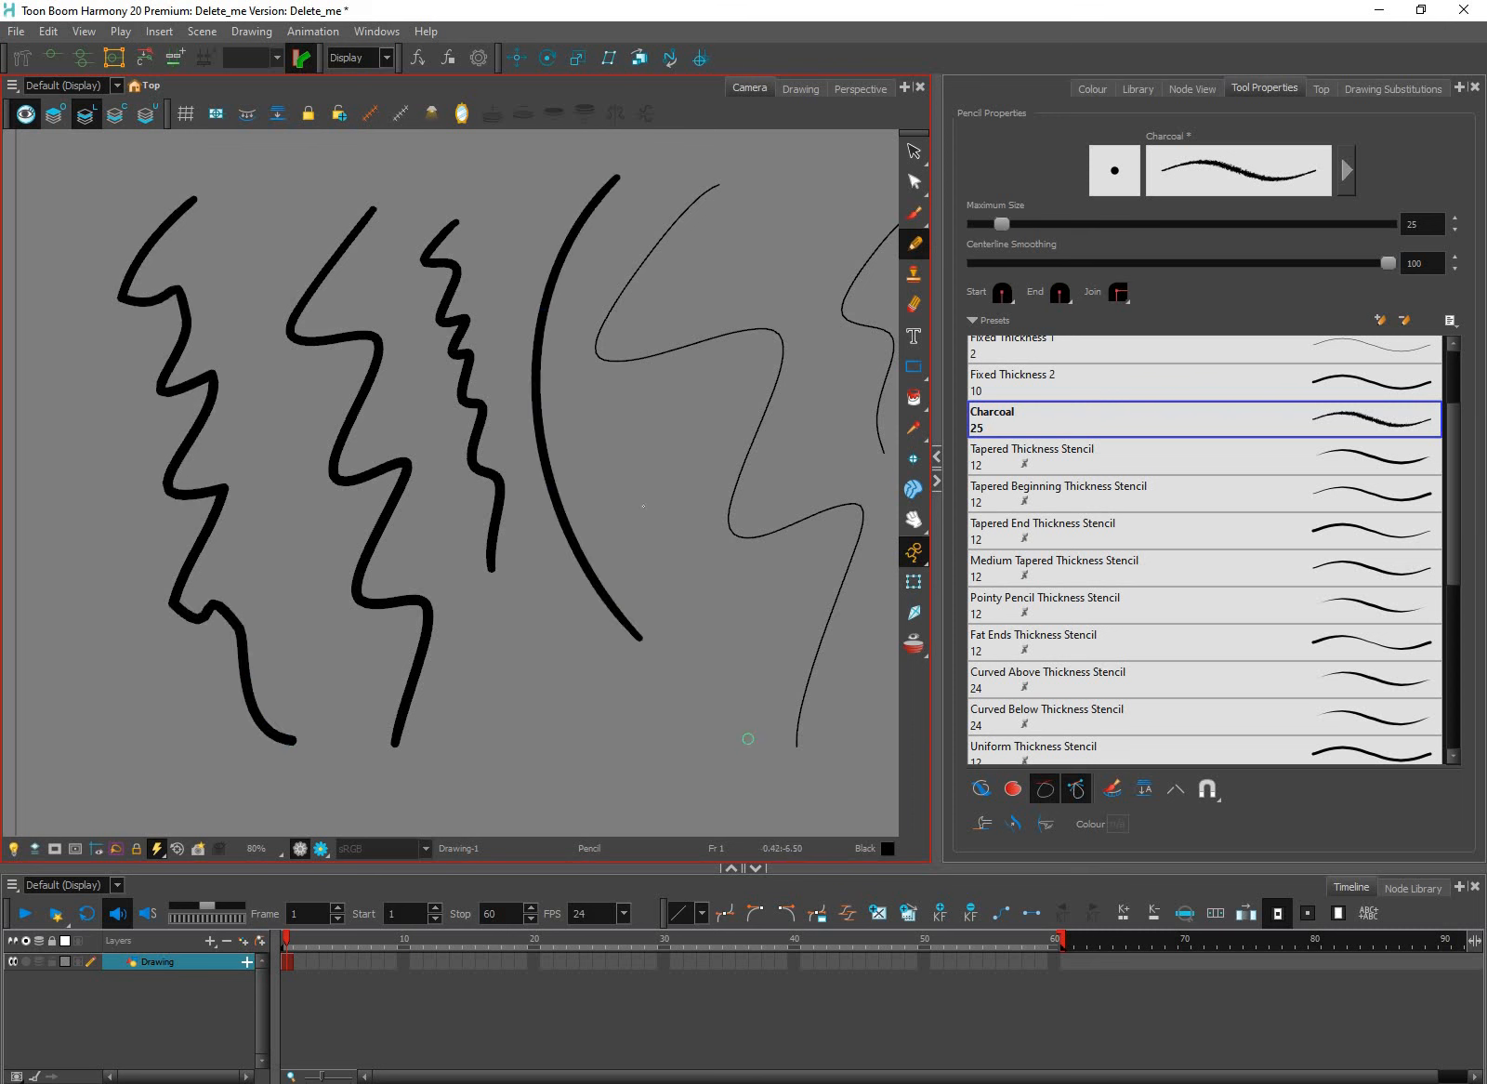
mouse_move(642, 191)
mouse_down()
mouse_move(625, 212)
mouse_move(683, 643)
mouse_up()
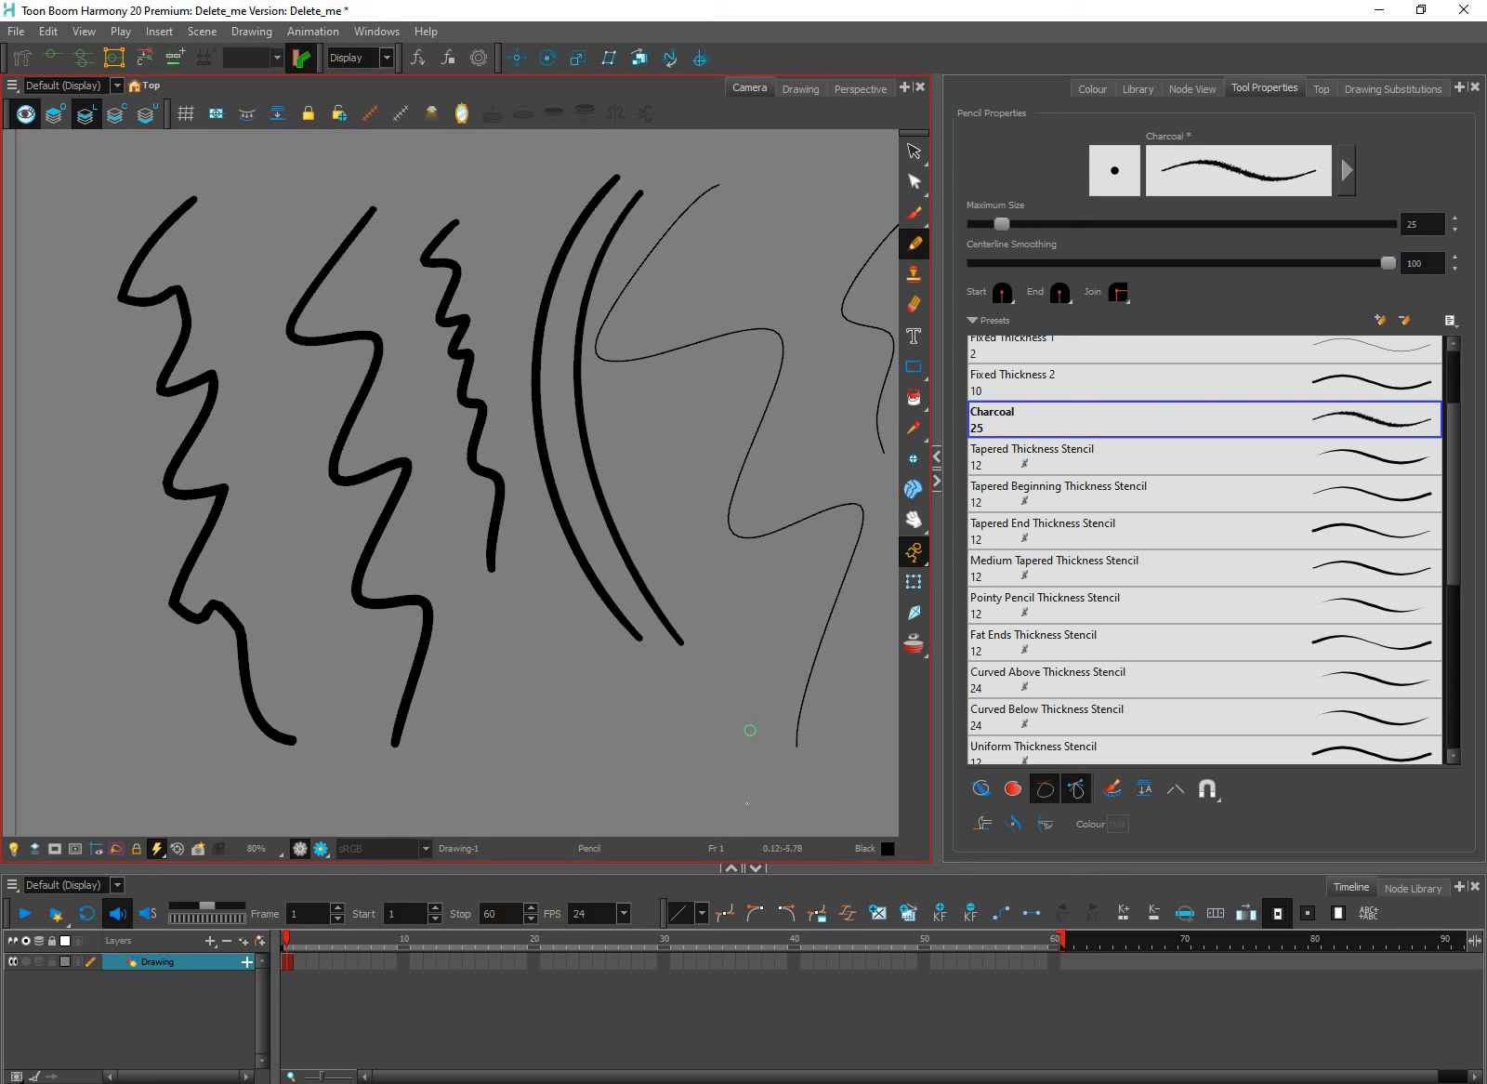
mouse_move(548, 186)
mouse_down()
mouse_move(525, 234)
mouse_move(606, 683)
mouse_up()
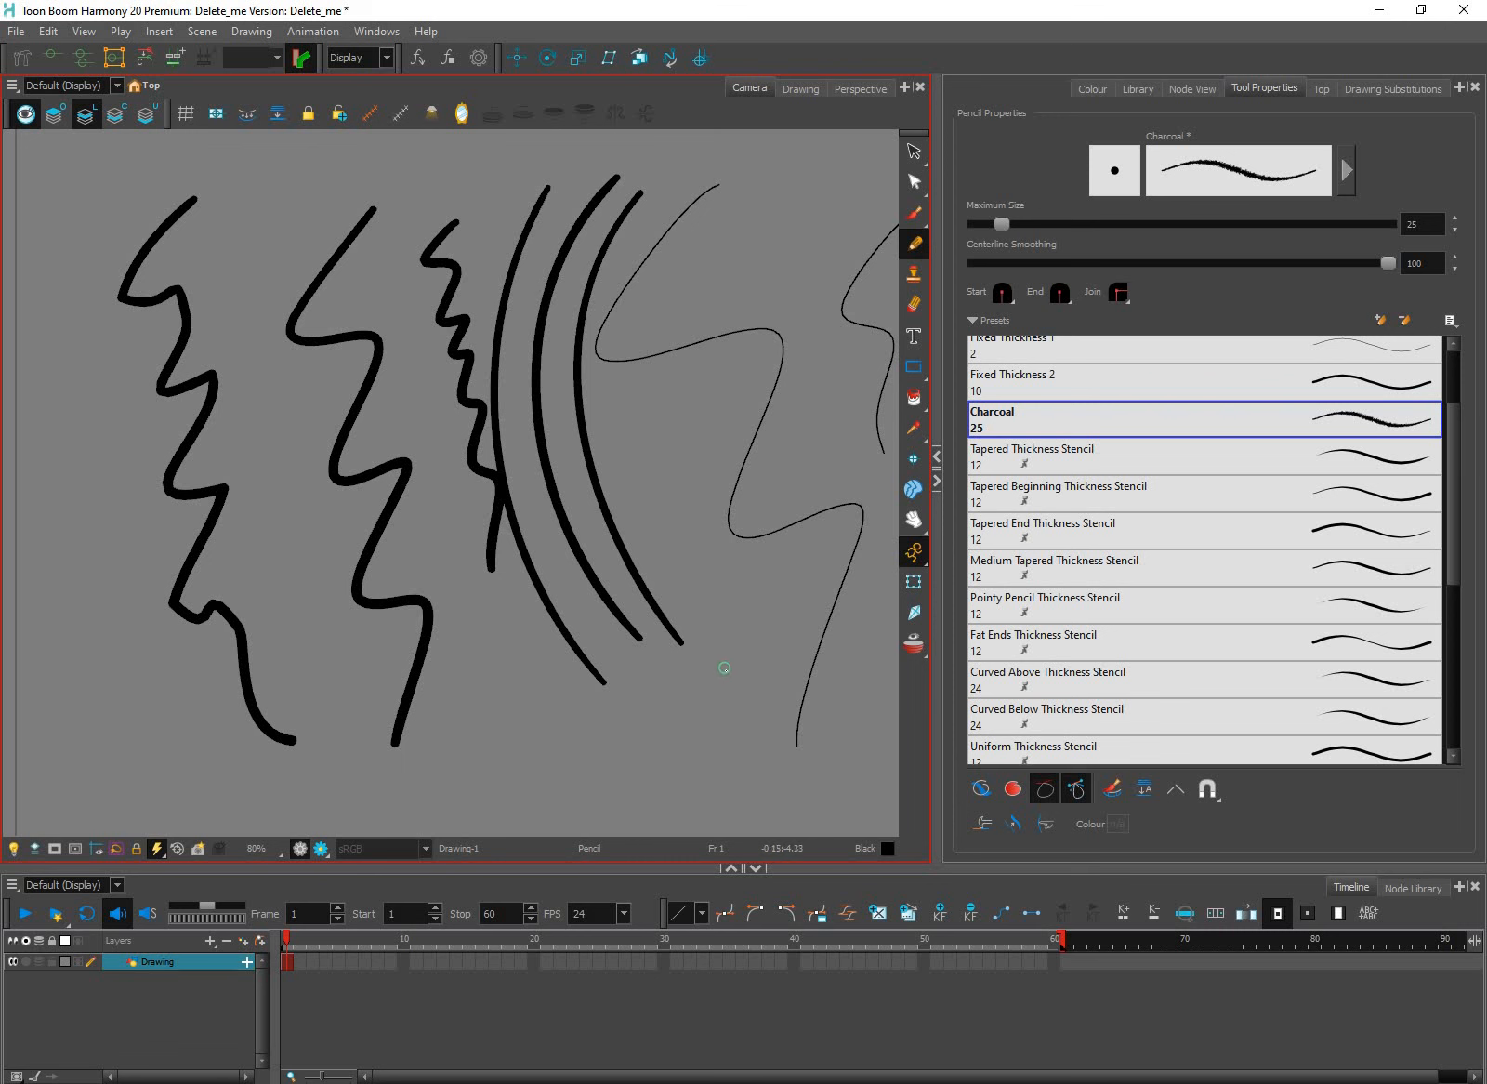
Display the stroke centerlines and select the points of the zigzag and curved strokes with the Contour Editor
key(ctrl+a)
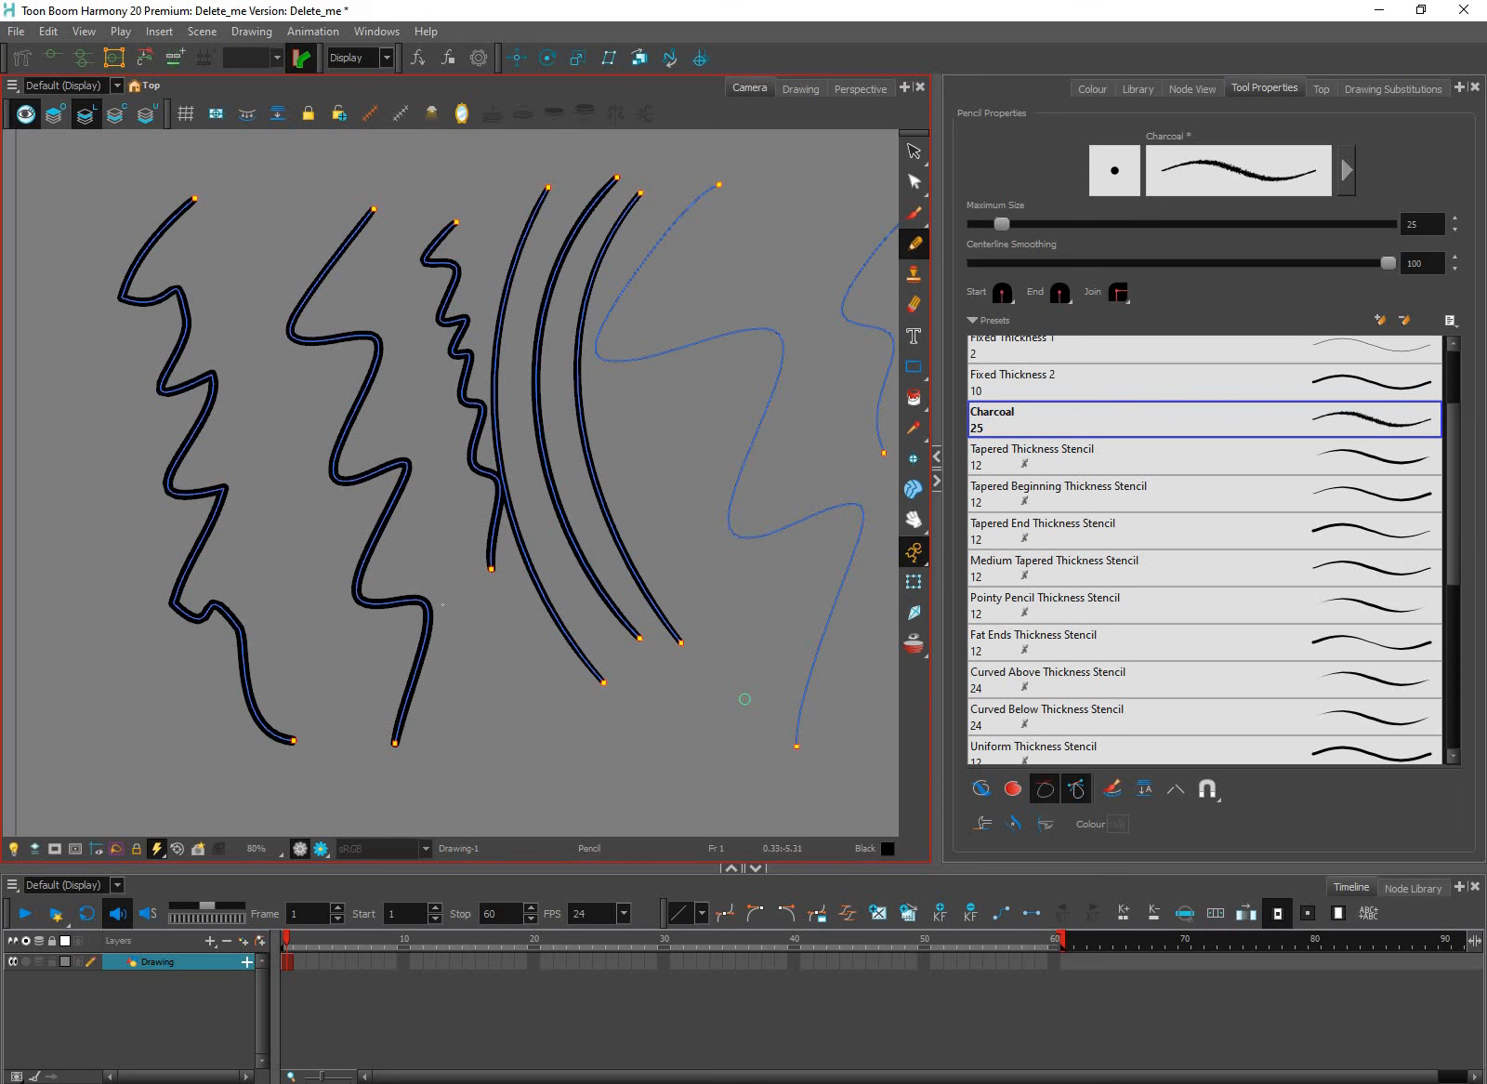
drag(473, 618, 560, 637)
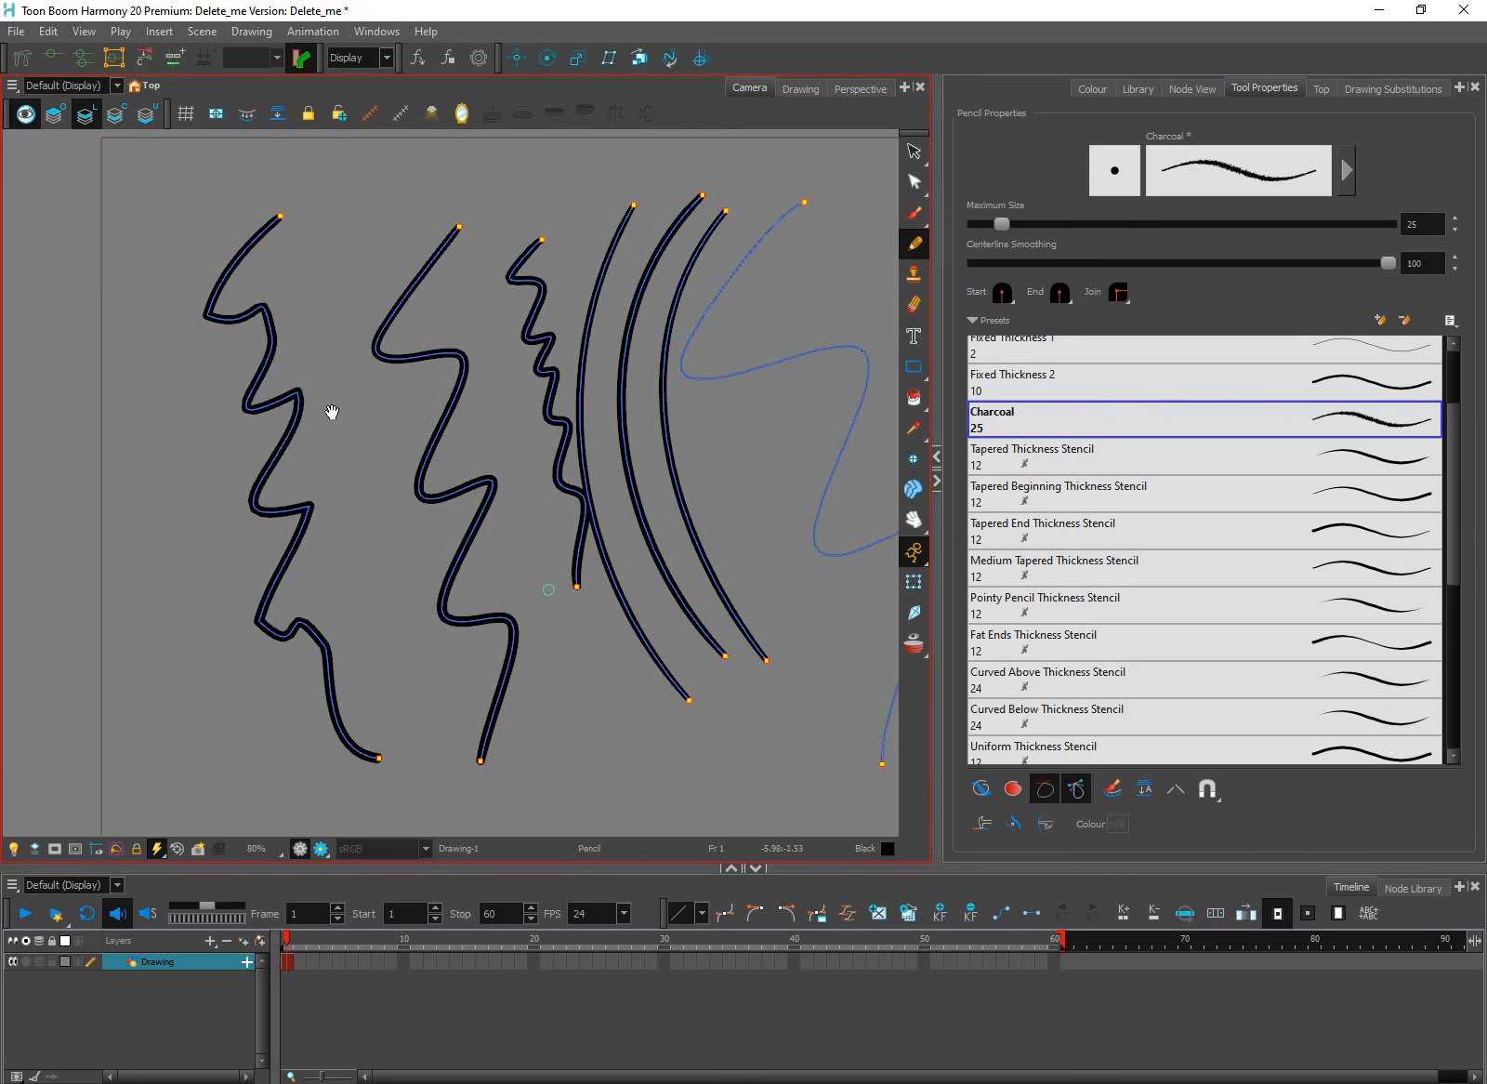
scroll(322, 394, up, 1)
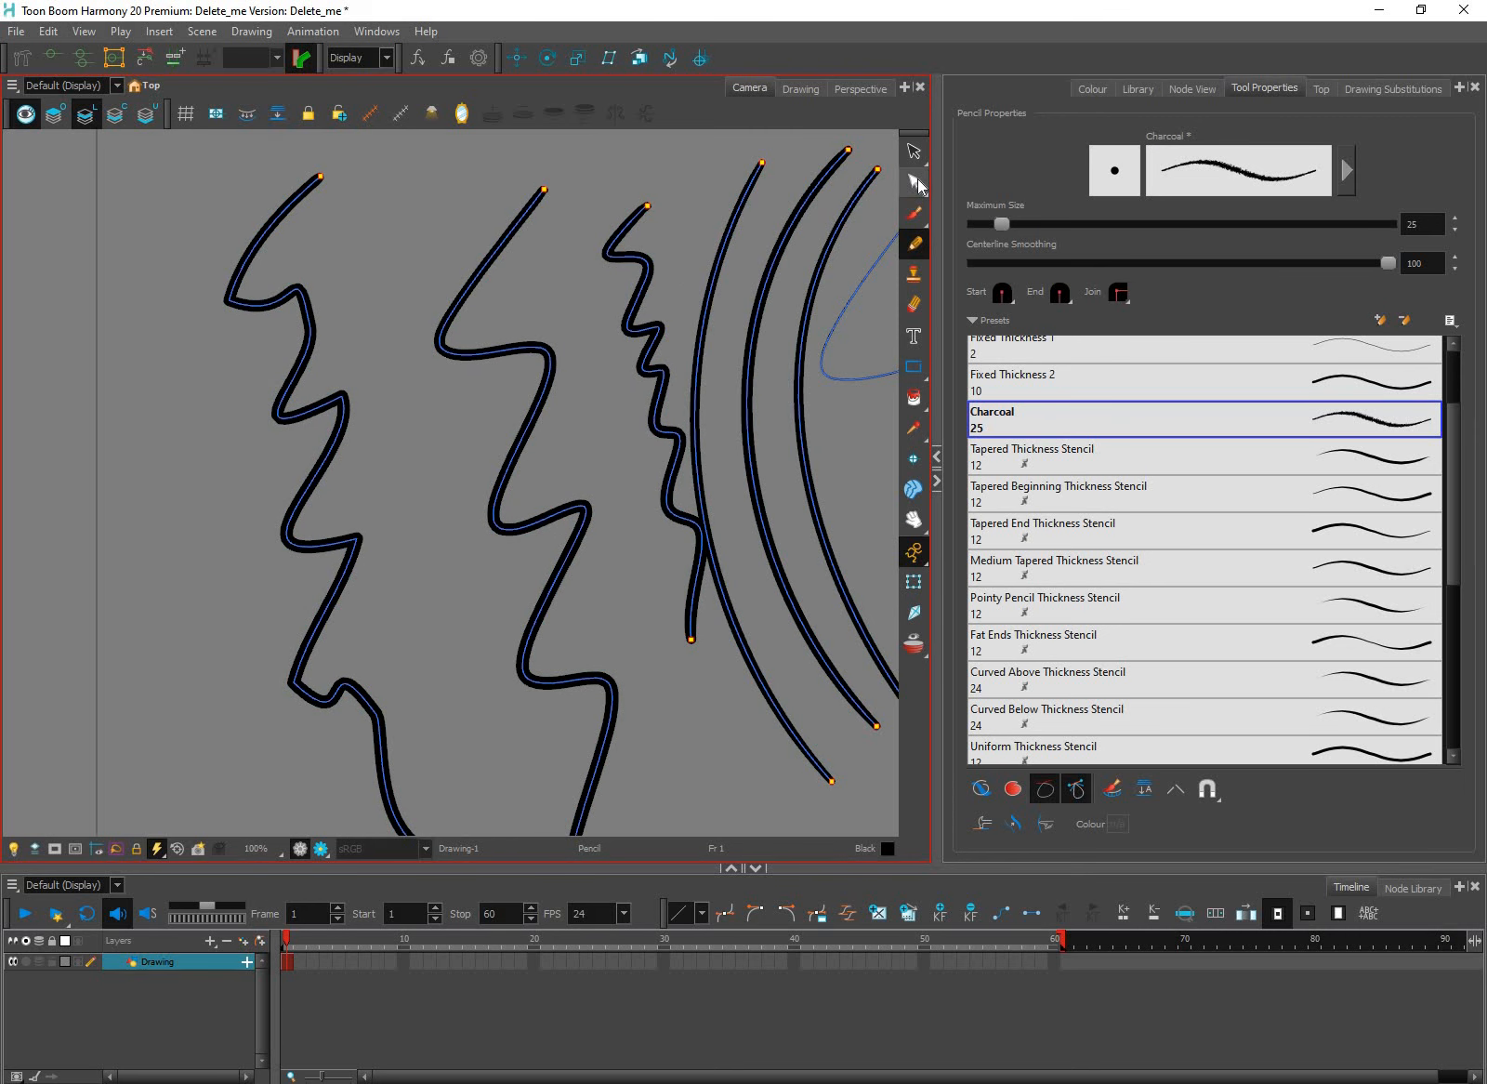
click(915, 184)
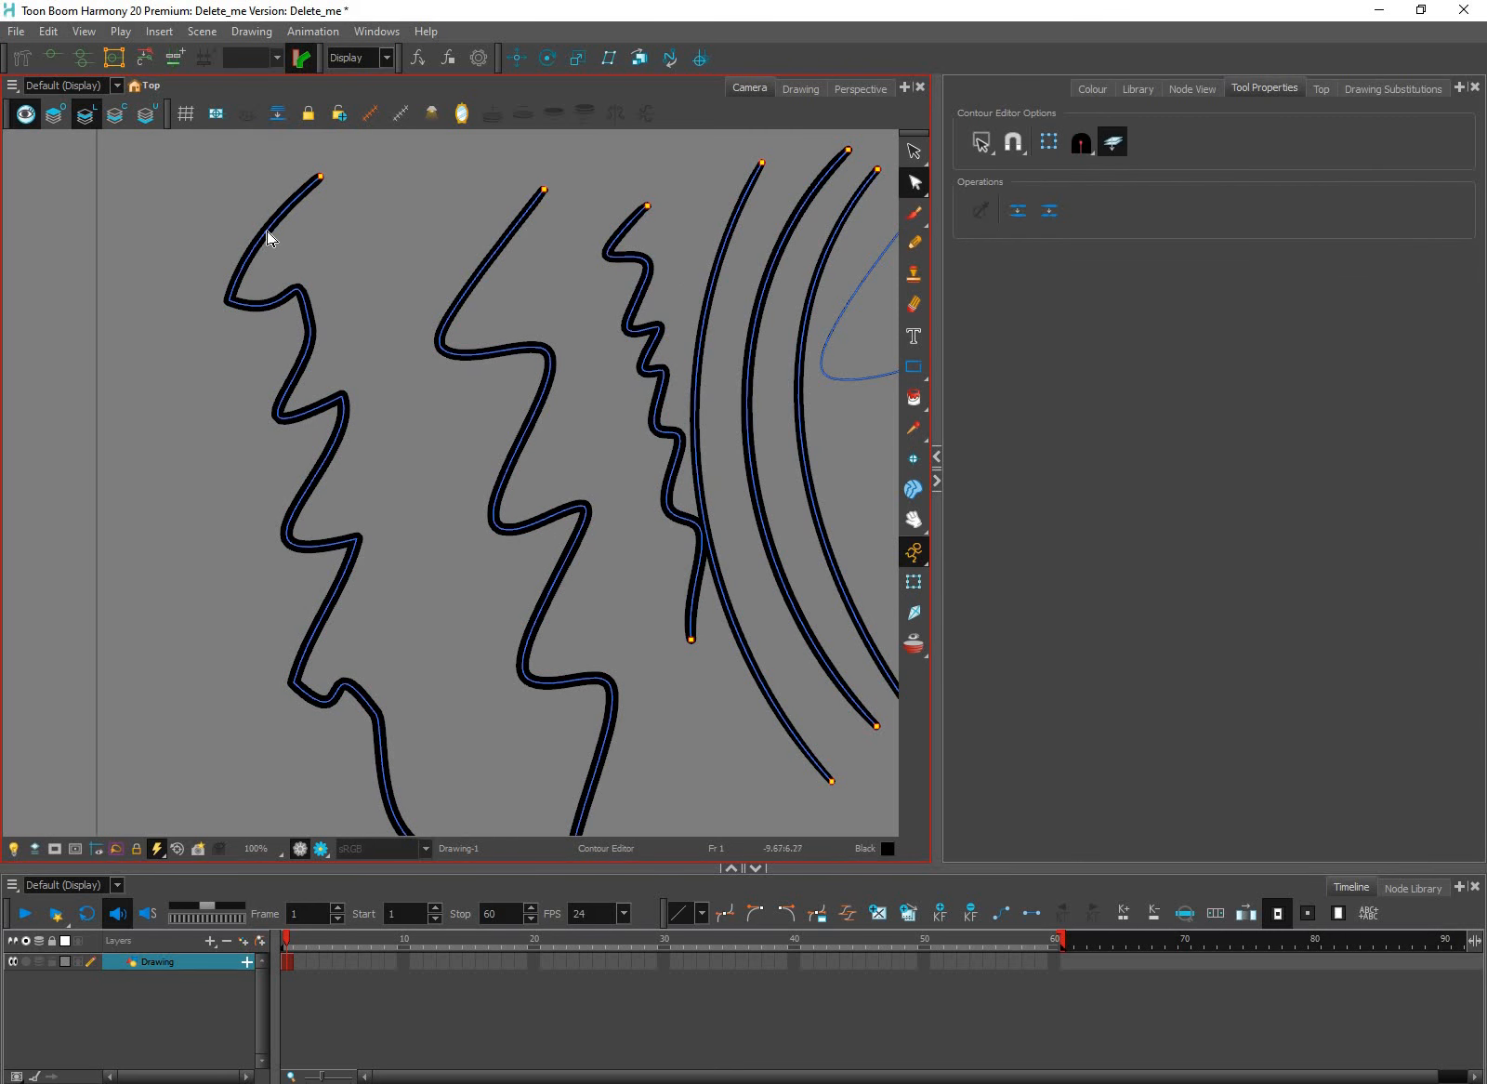
mouse_move(141, 172)
mouse_down()
mouse_move(570, 465)
mouse_move(663, 601)
mouse_move(798, 749)
mouse_up()
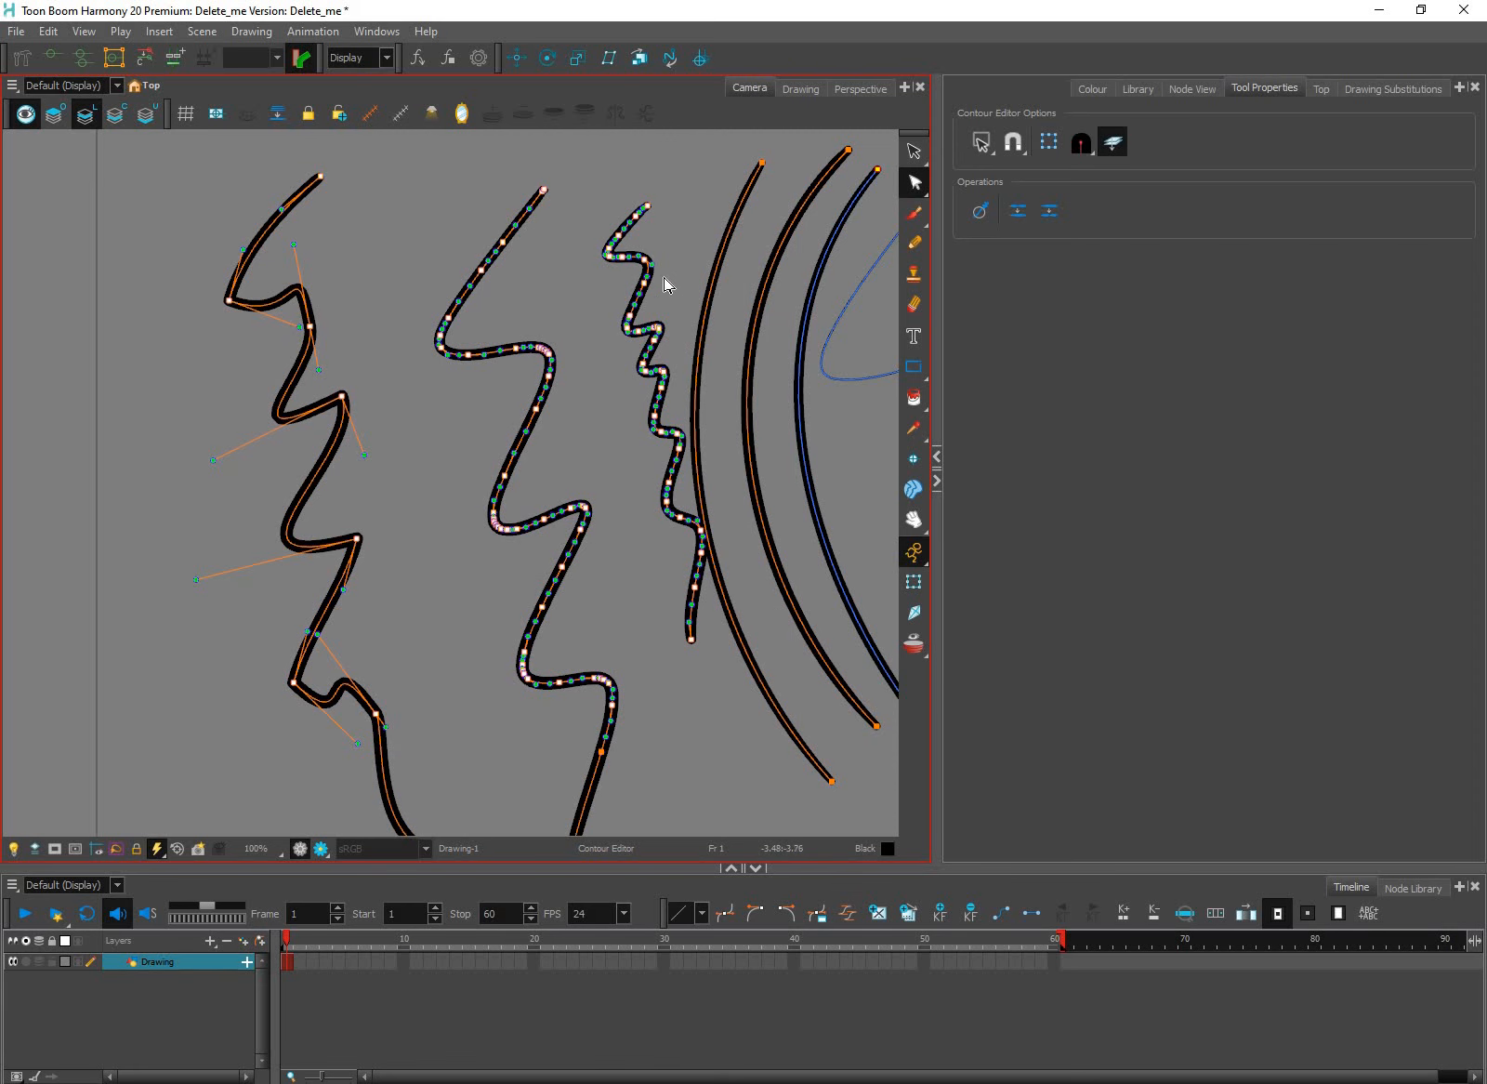
Inspect the control points along the zigzag strokes up close, reselect them and nudge them slightly to the left
scroll(650, 294, up, 2)
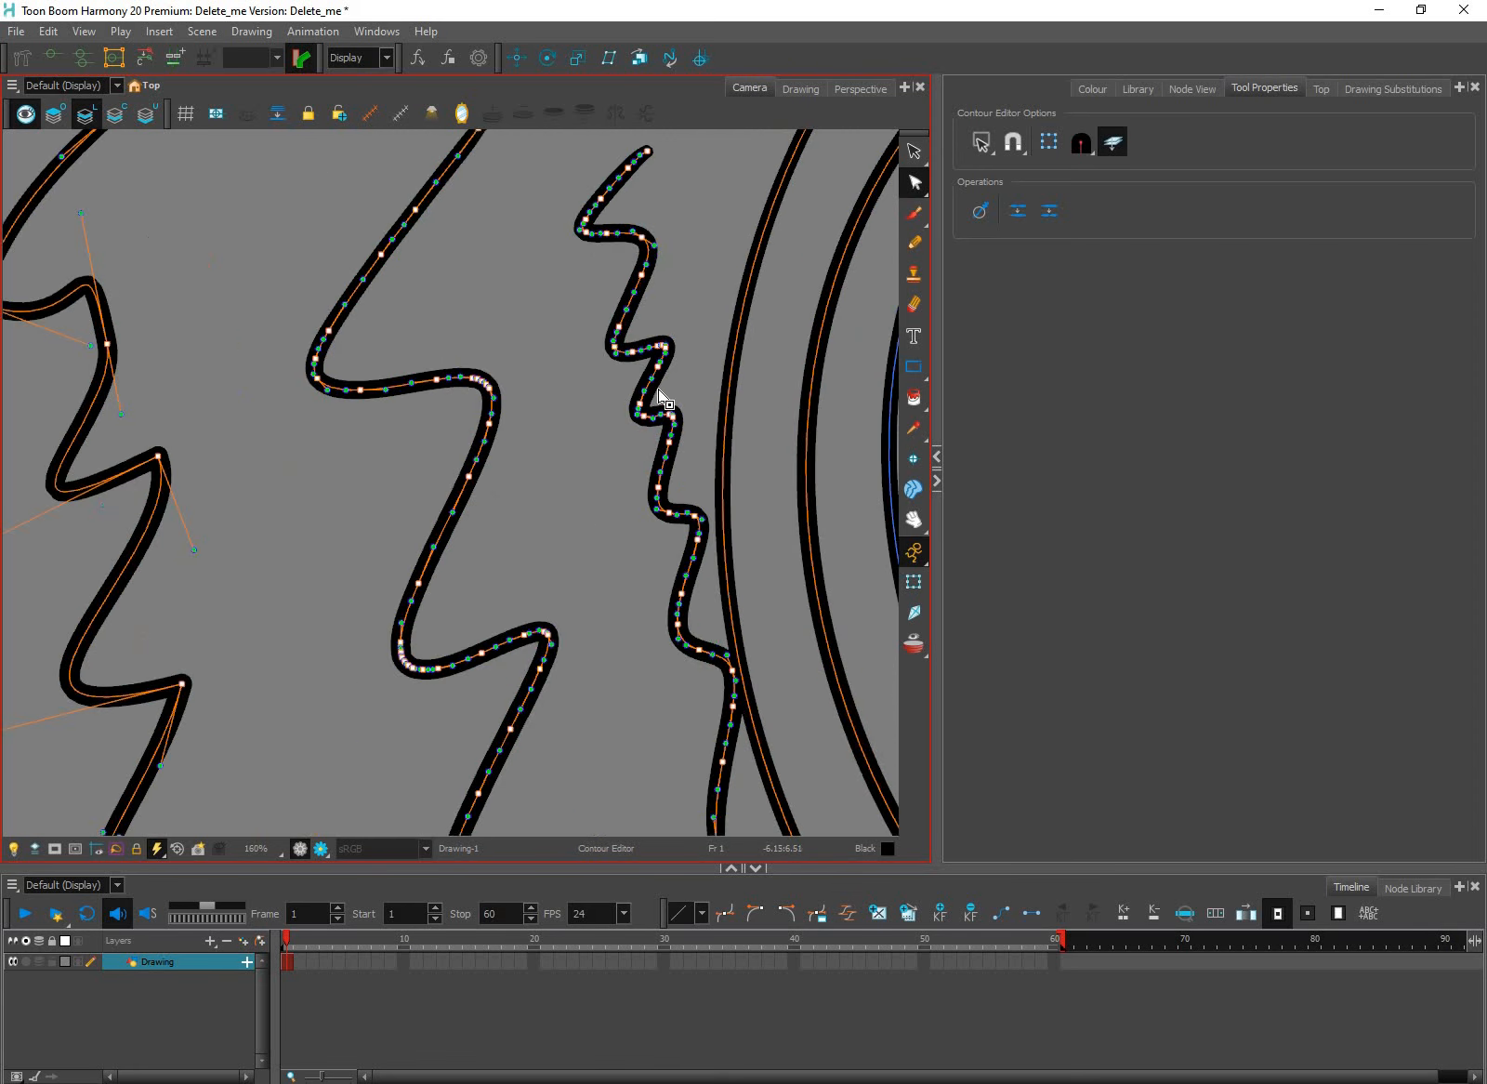
scroll(660, 395, up, 5)
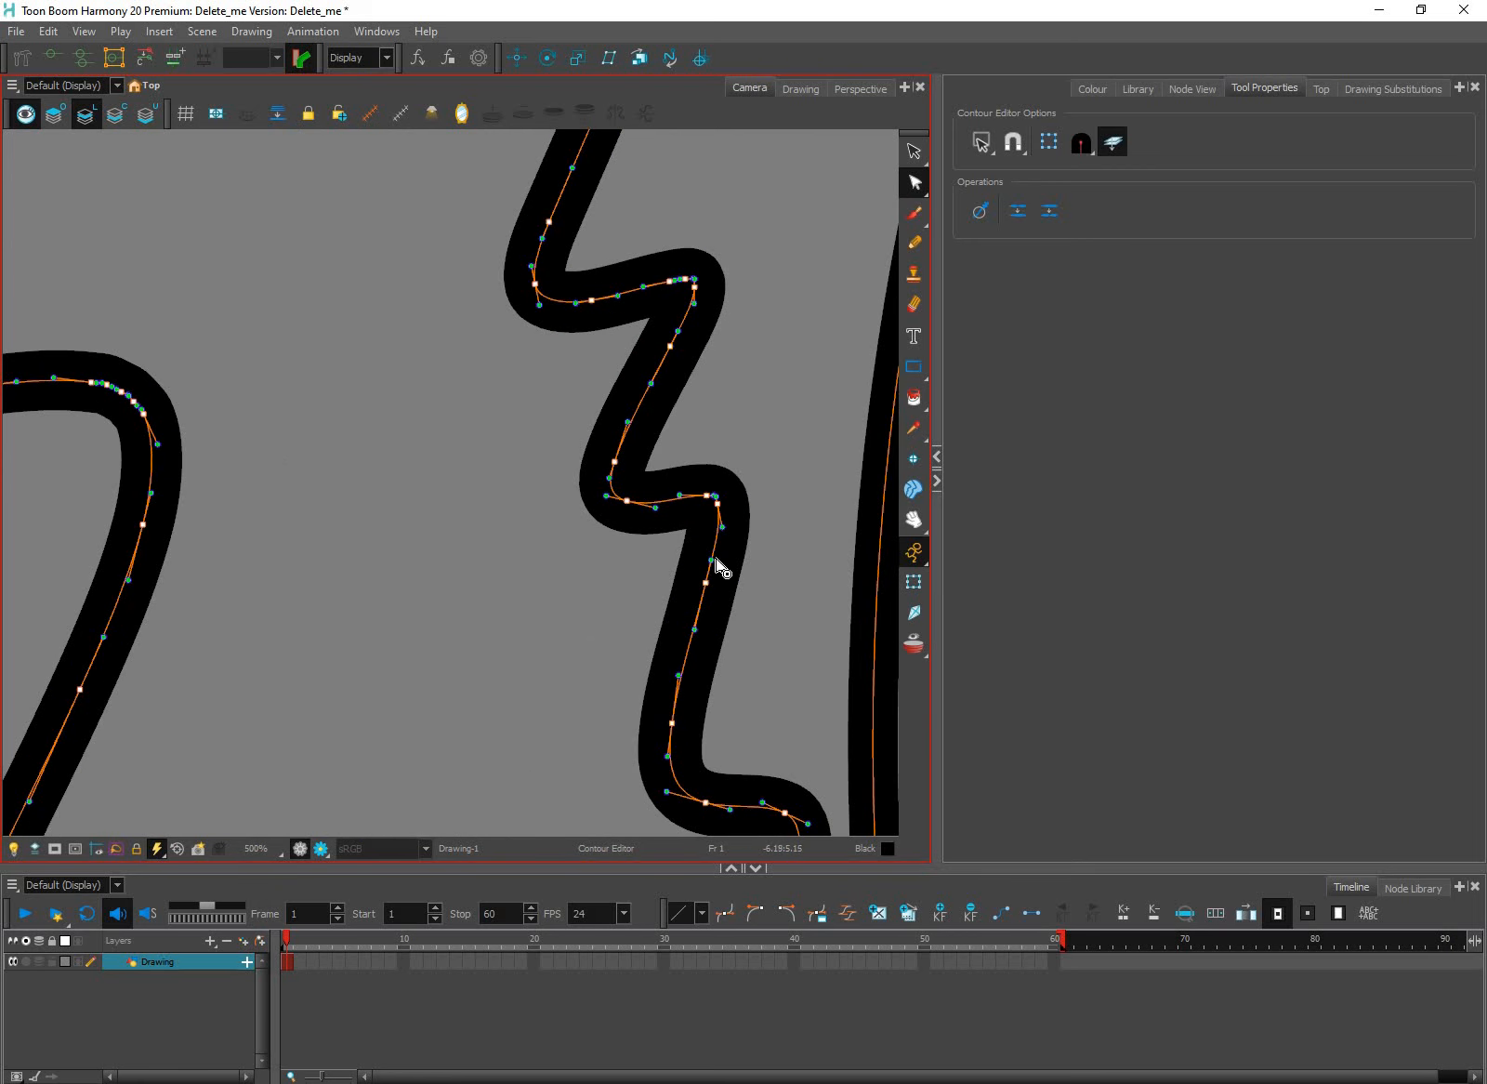
scroll(692, 658, down, 6)
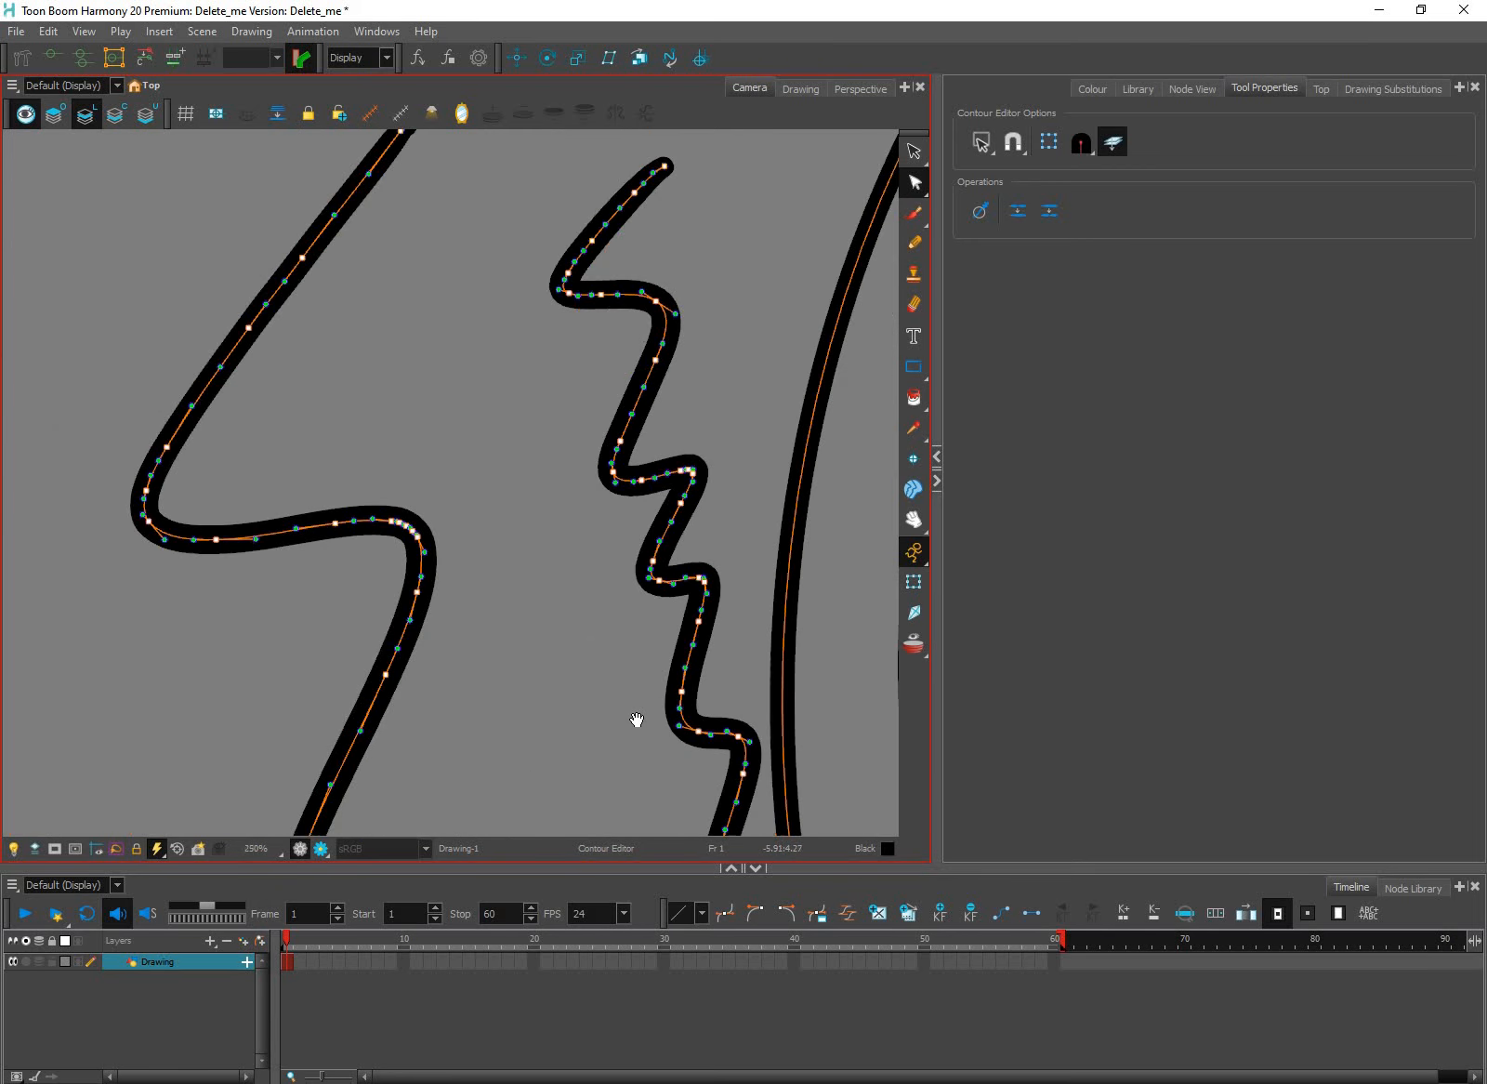
scroll(634, 557, down, 3)
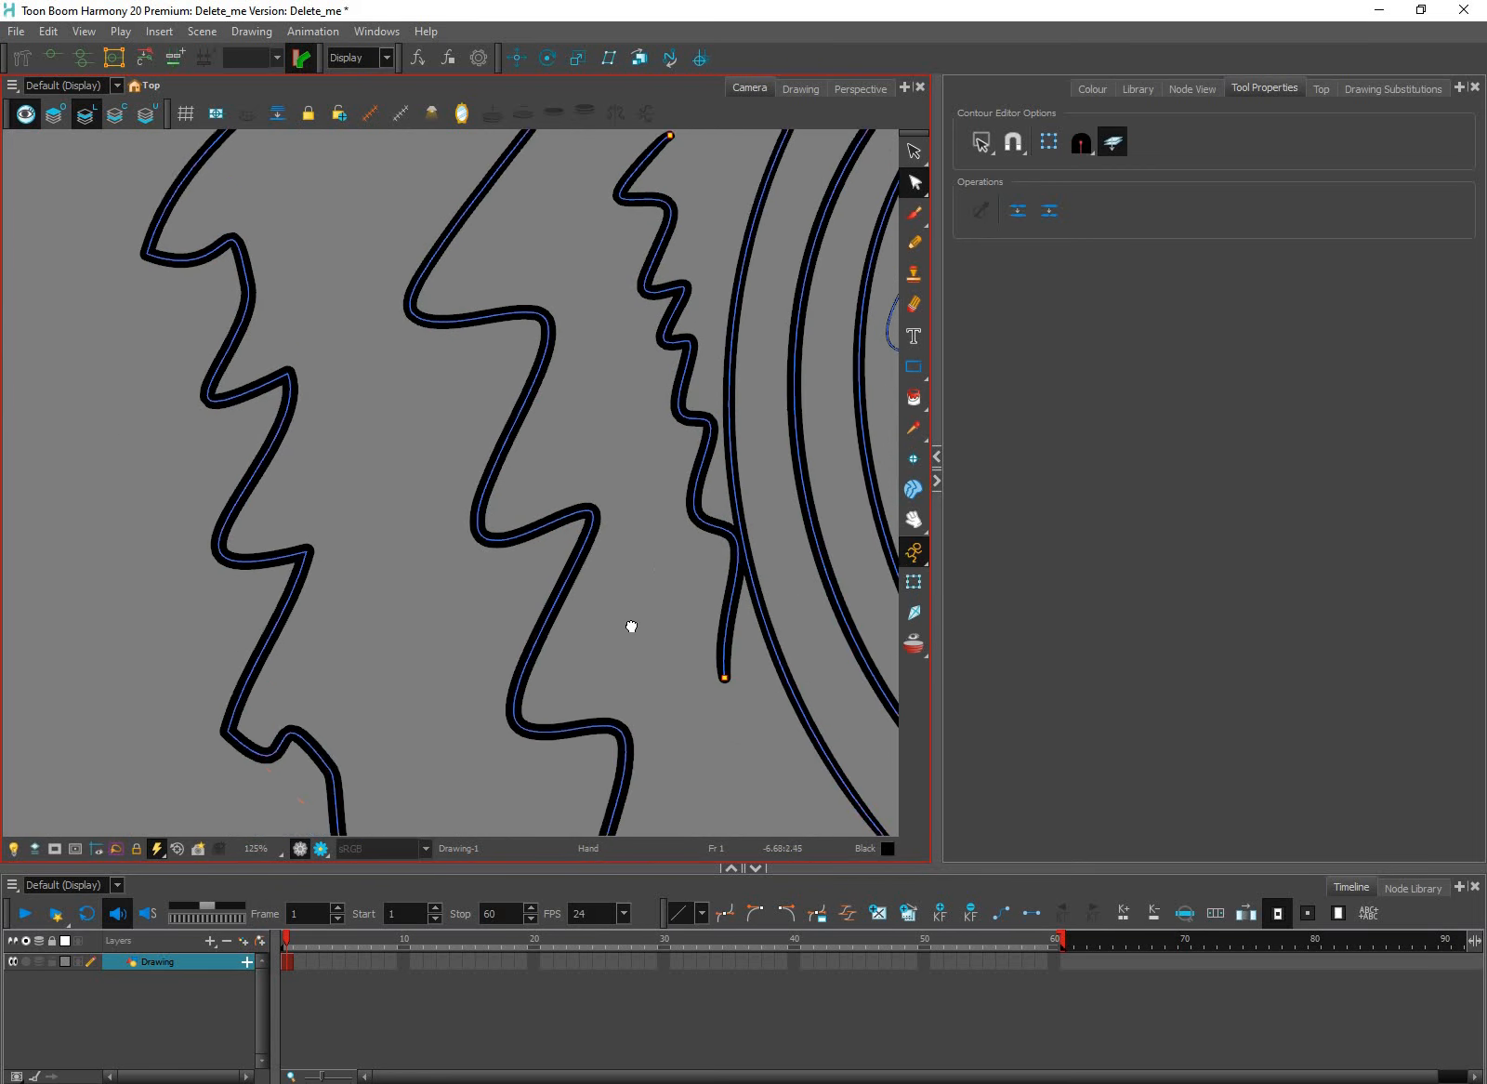
key(ctrl+a)
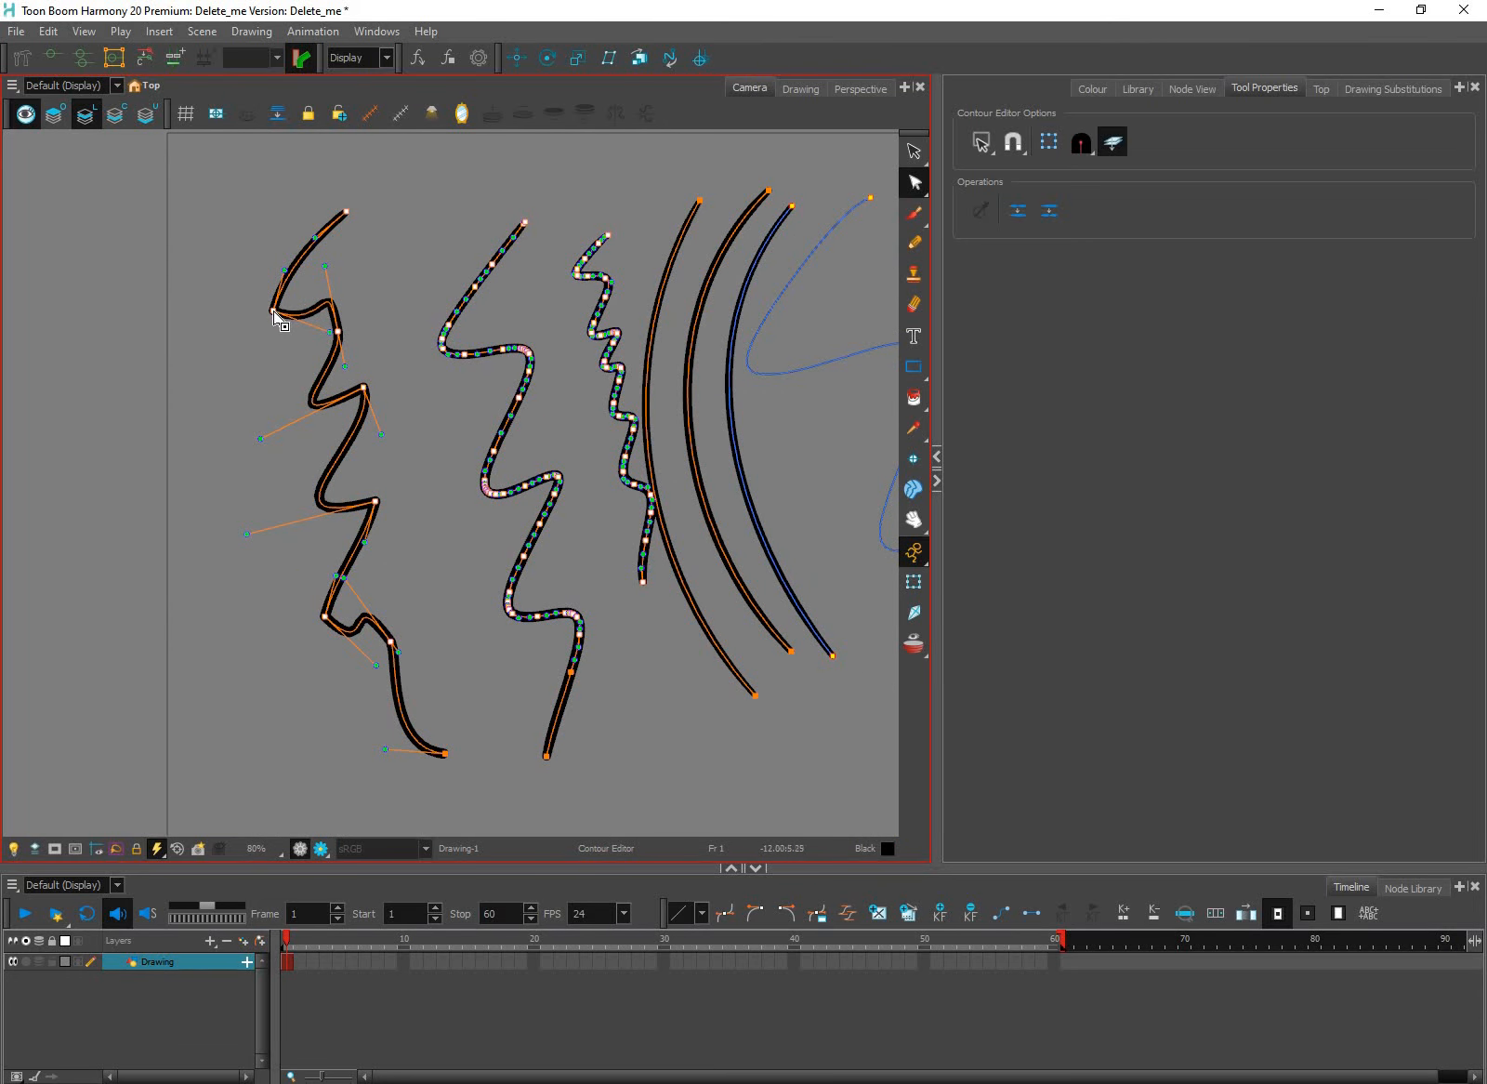
click(979, 210)
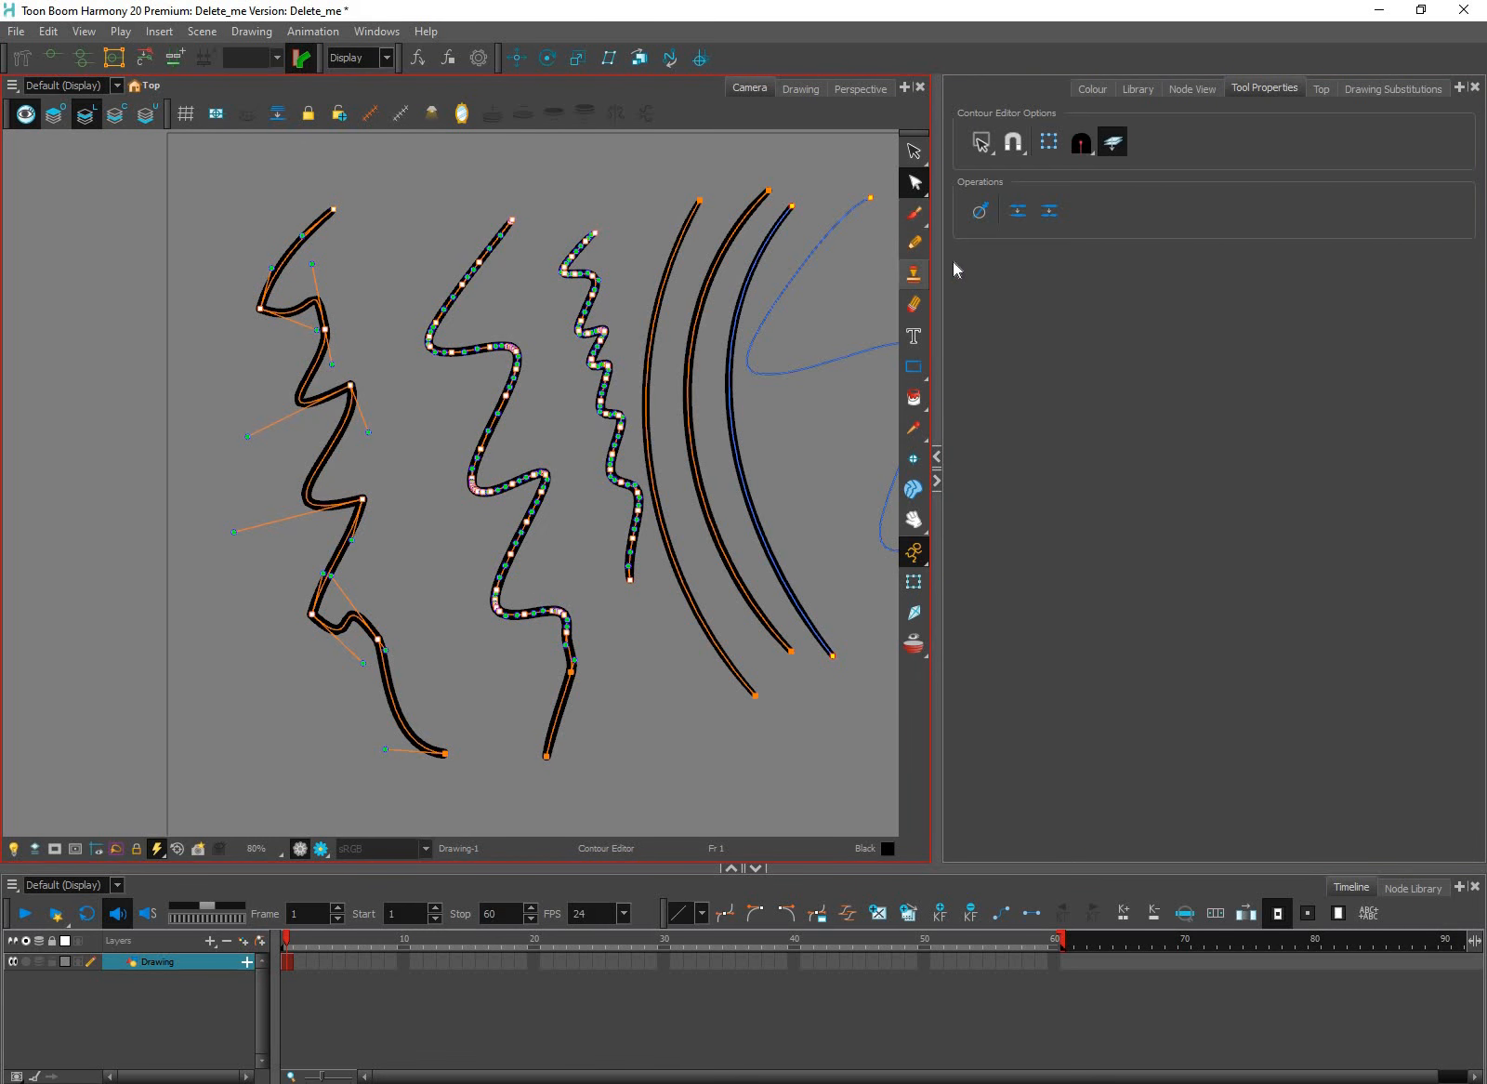
Draw one more Charcoal pencil stroke at Centerline Smoothing 100 between the first two zigzags
key(alt+x)
click(1423, 263)
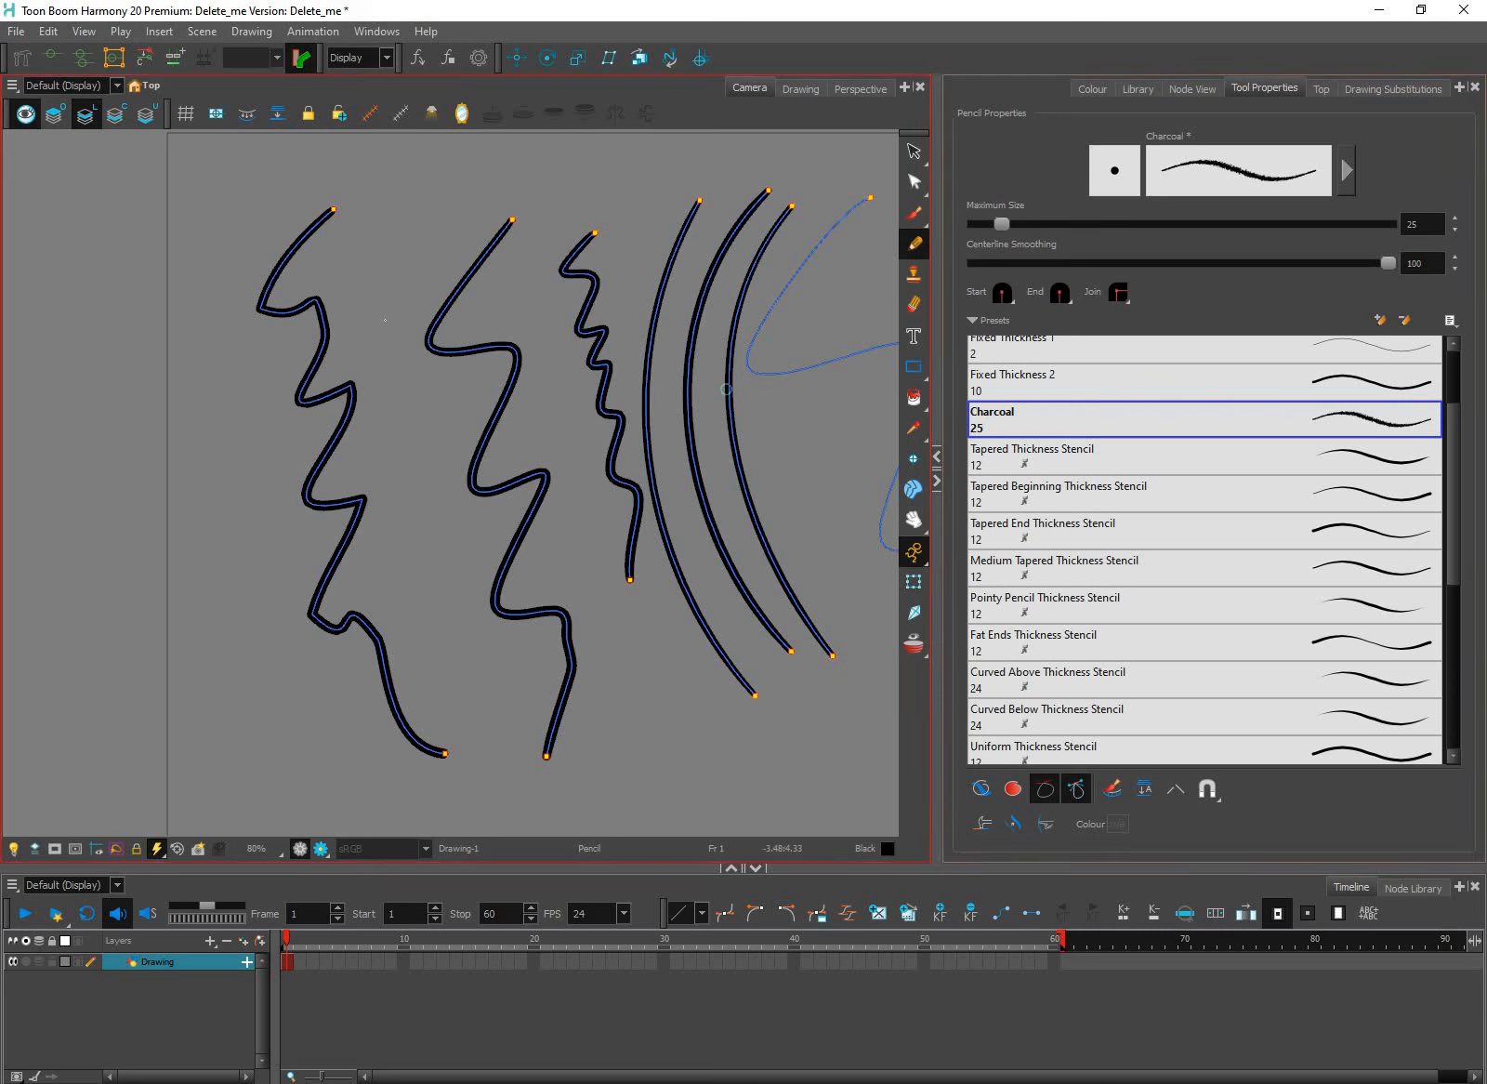
drag(378, 240, 437, 624)
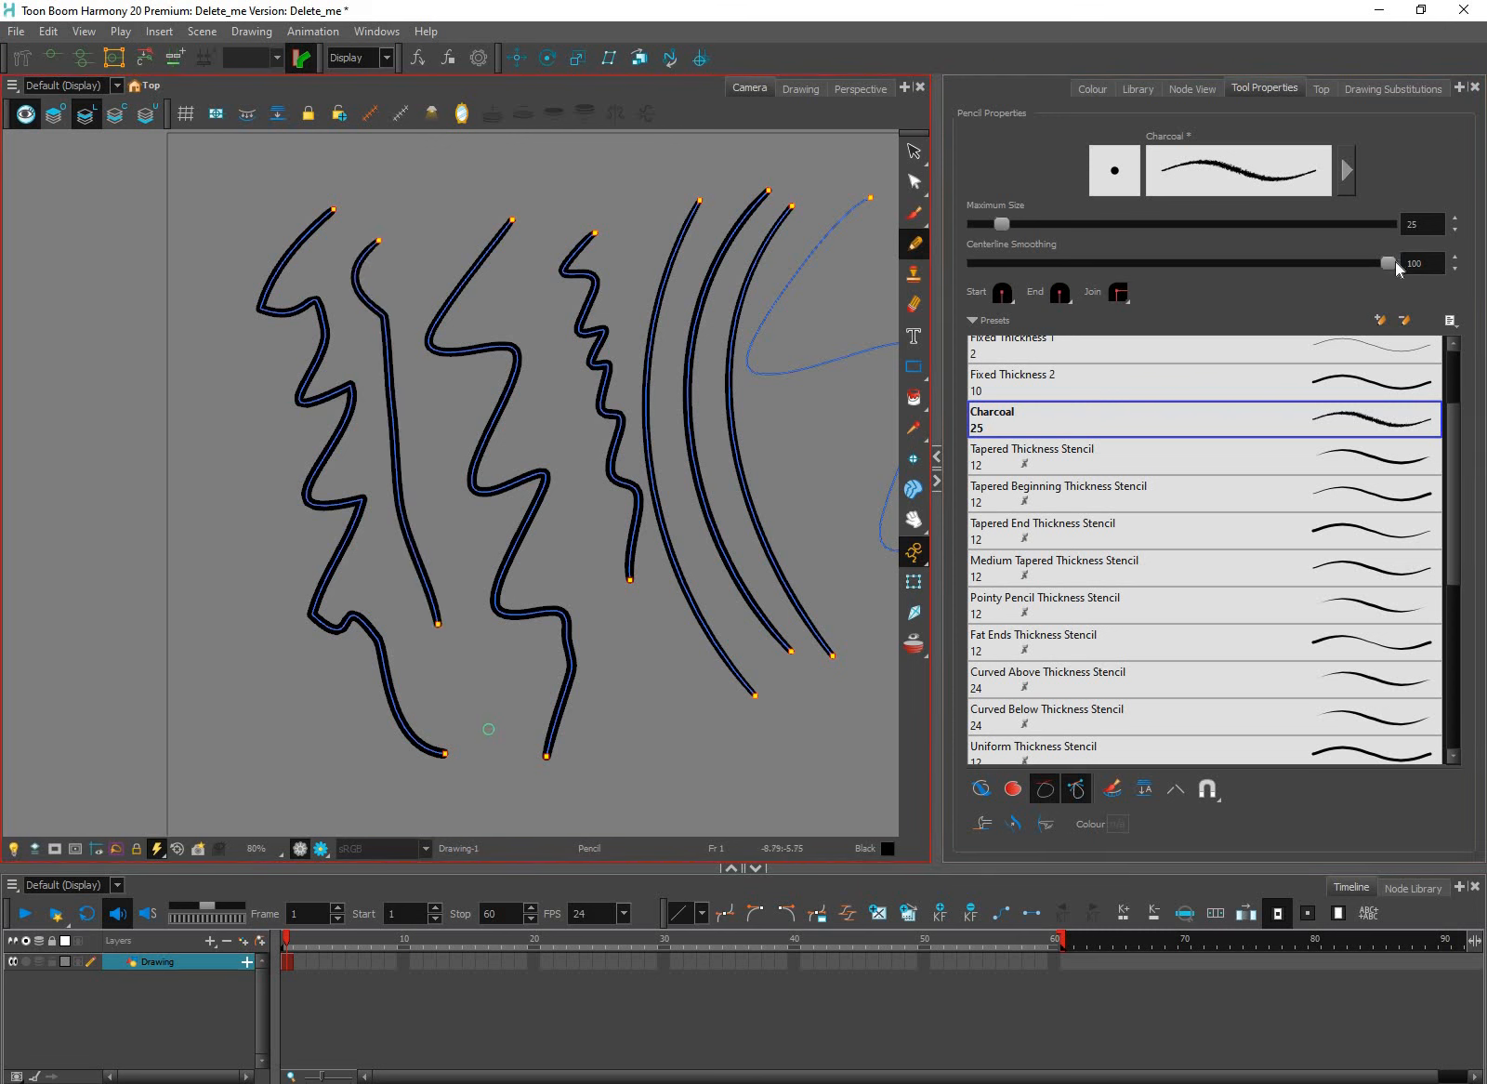
Draw a wavy stroke at Centerline Smoothing 0 beside the outermost zigzag, and show its control points with the Contour Editor
drag(1388, 263, 976, 263)
drag(212, 325, 252, 693)
key(alt+q)
mouse_move(125, 237)
mouse_down()
mouse_move(215, 284)
mouse_move(716, 721)
mouse_up()
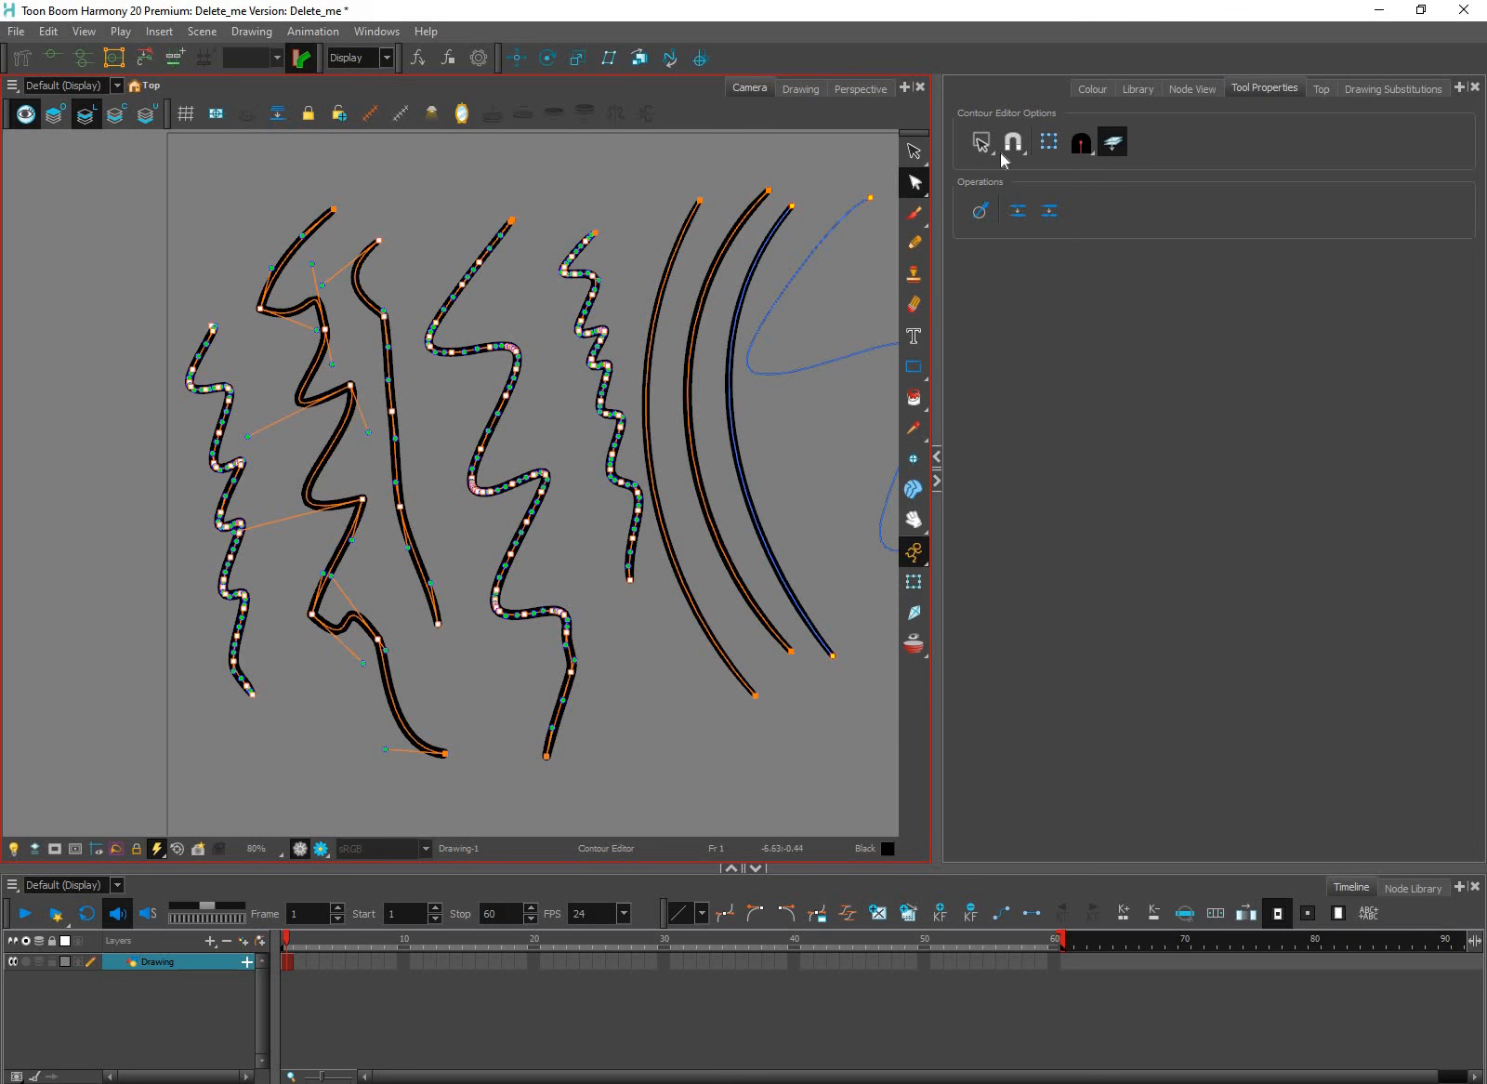
Raise the pencil's Centerline Smoothing moderately and draw two short wavy strokes just beyond the long curved ones
click(918, 243)
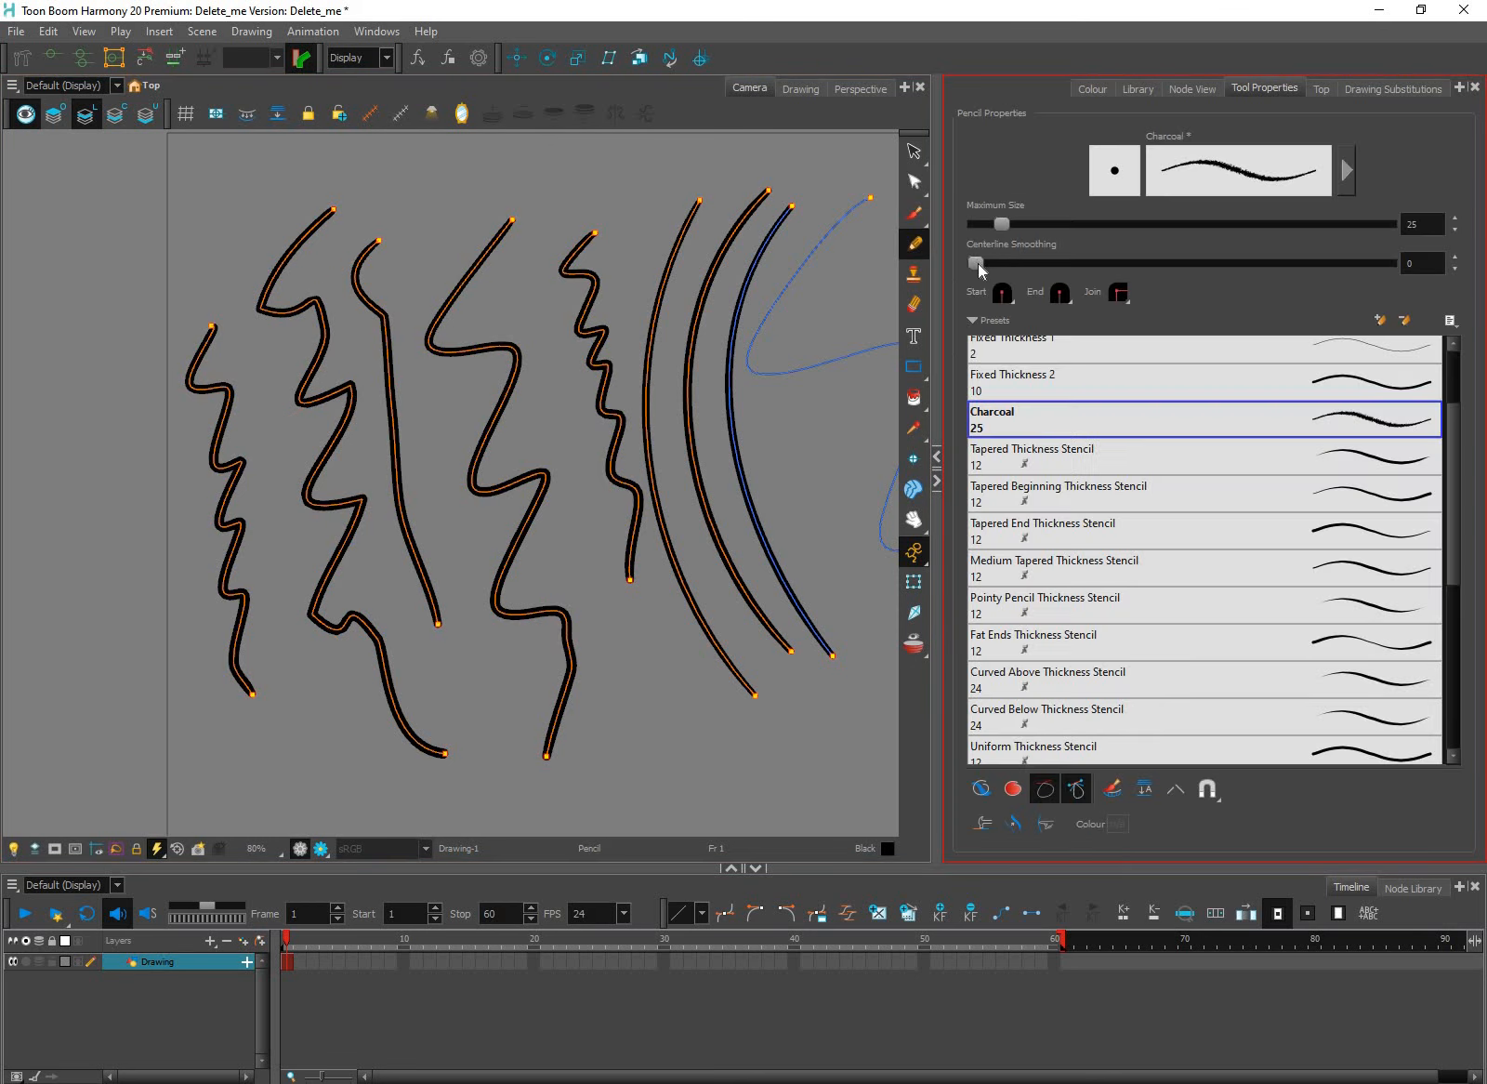
click(1080, 263)
drag(670, 476, 531, 476)
mouse_move(704, 399)
mouse_down()
mouse_move(686, 414)
mouse_move(706, 591)
mouse_move(758, 712)
mouse_up()
Draw a wavy stroke and a short curve at Centerline Smoothing 32.5, plus another wavy stroke at 14.8 above them
click(1110, 262)
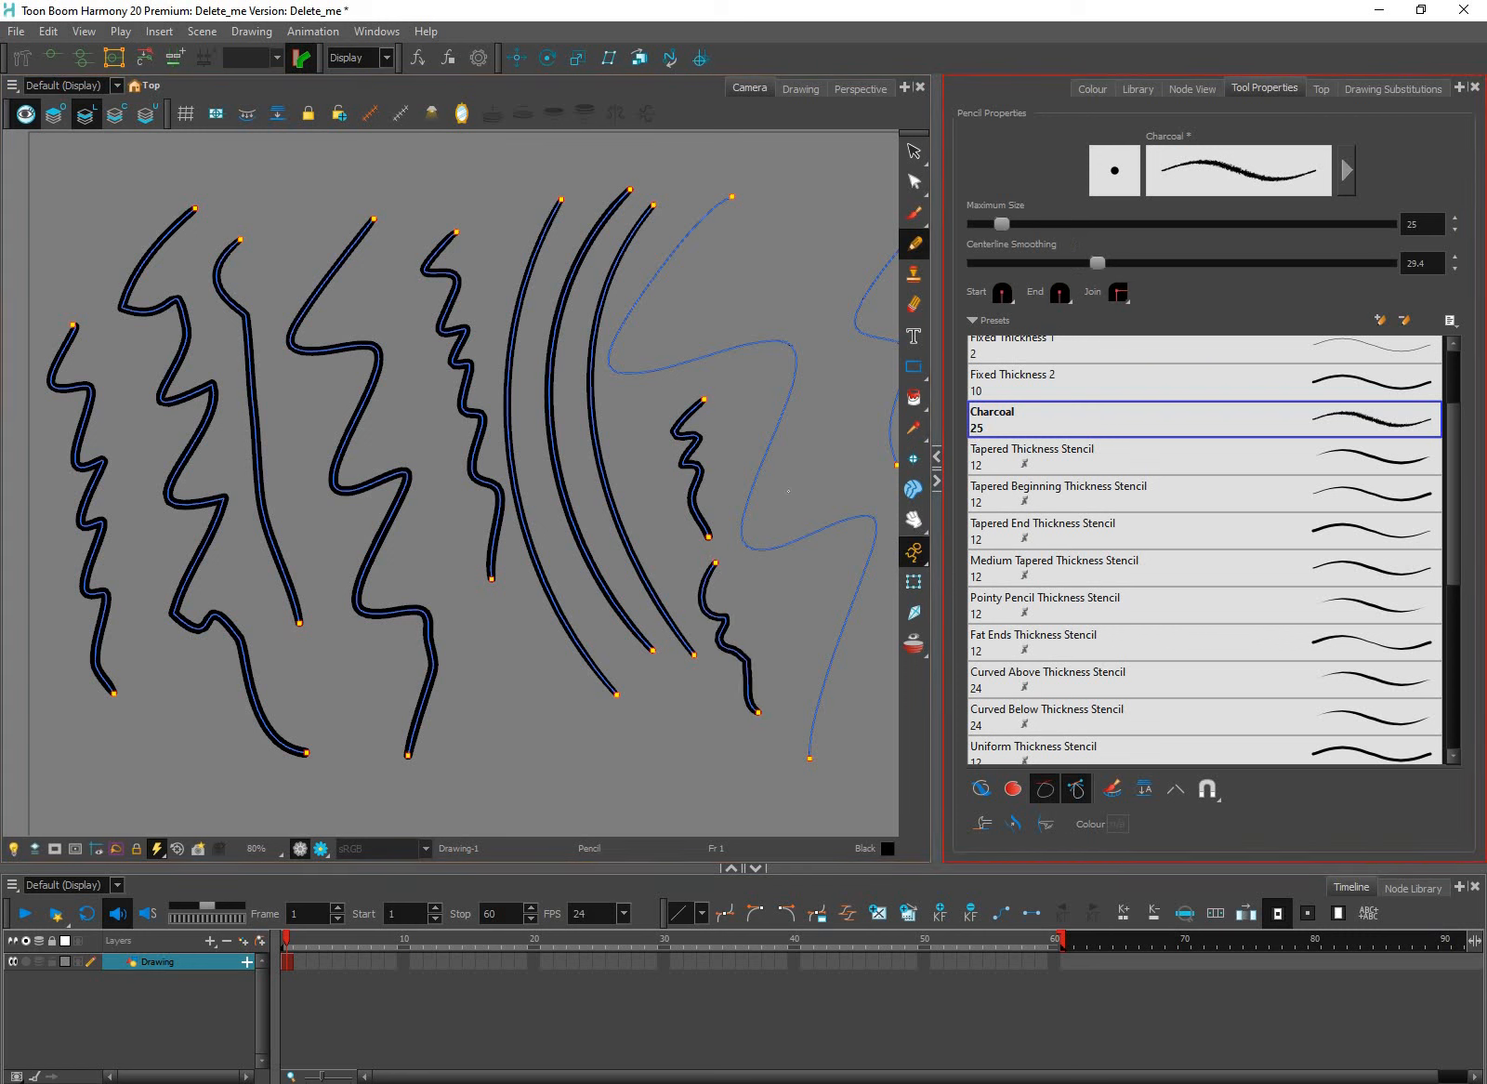
mouse_move(814, 433)
mouse_down()
mouse_move(793, 491)
mouse_move(796, 610)
mouse_up()
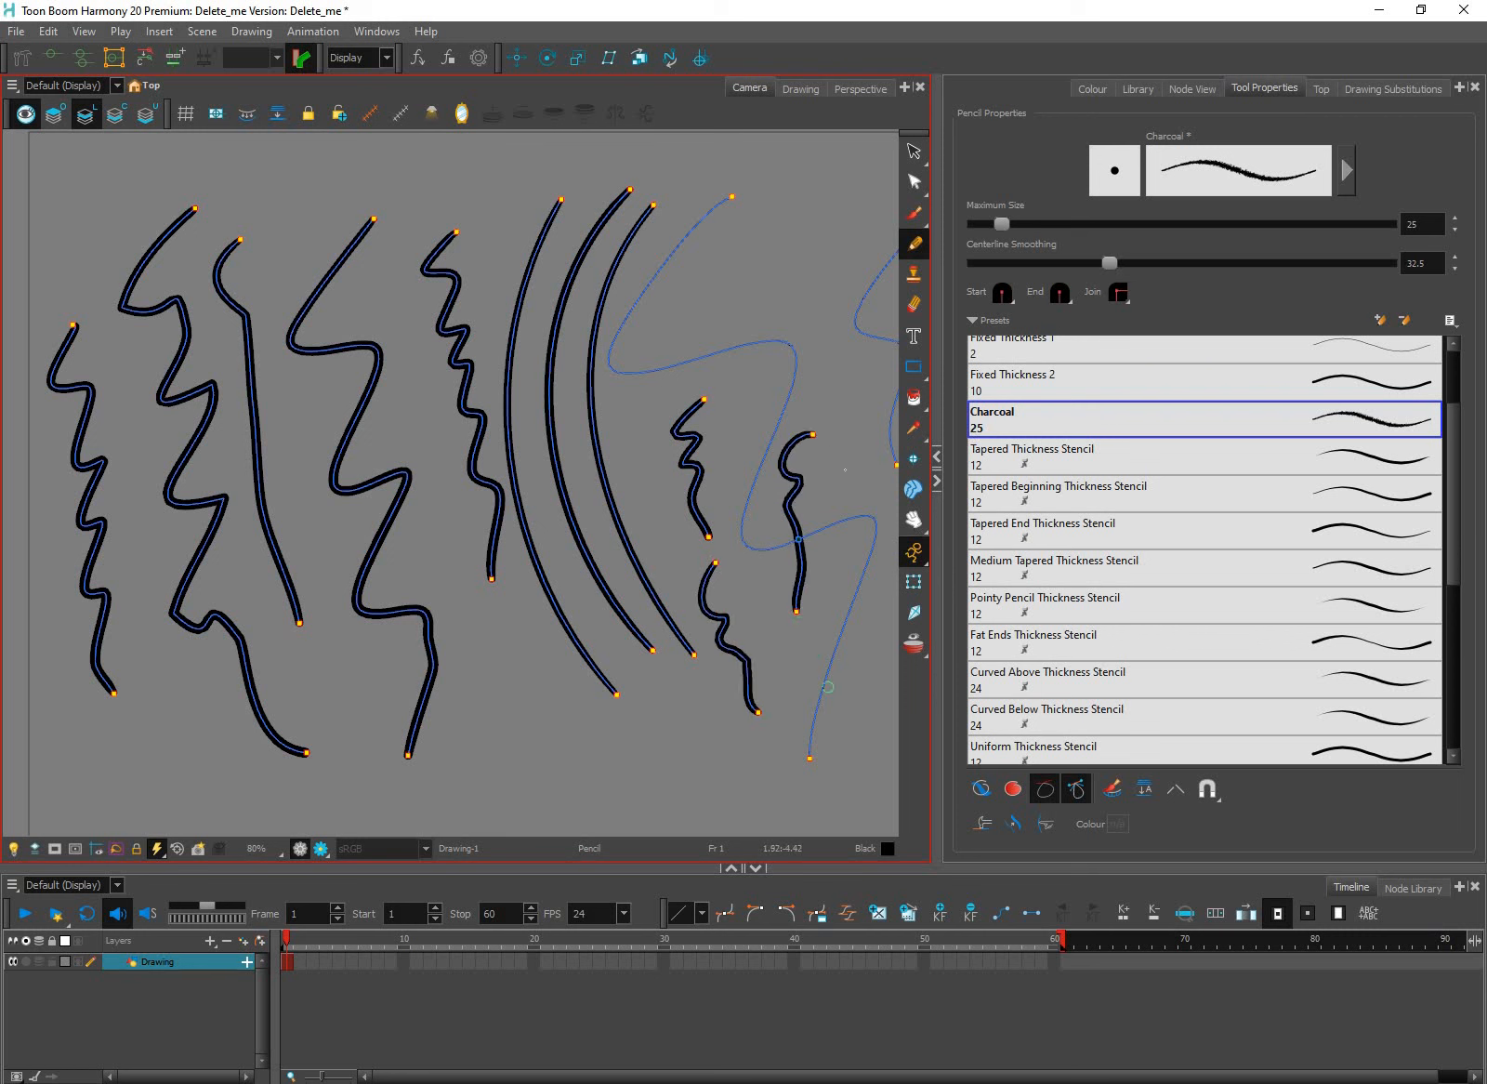
drag(848, 422, 843, 471)
click(1031, 263)
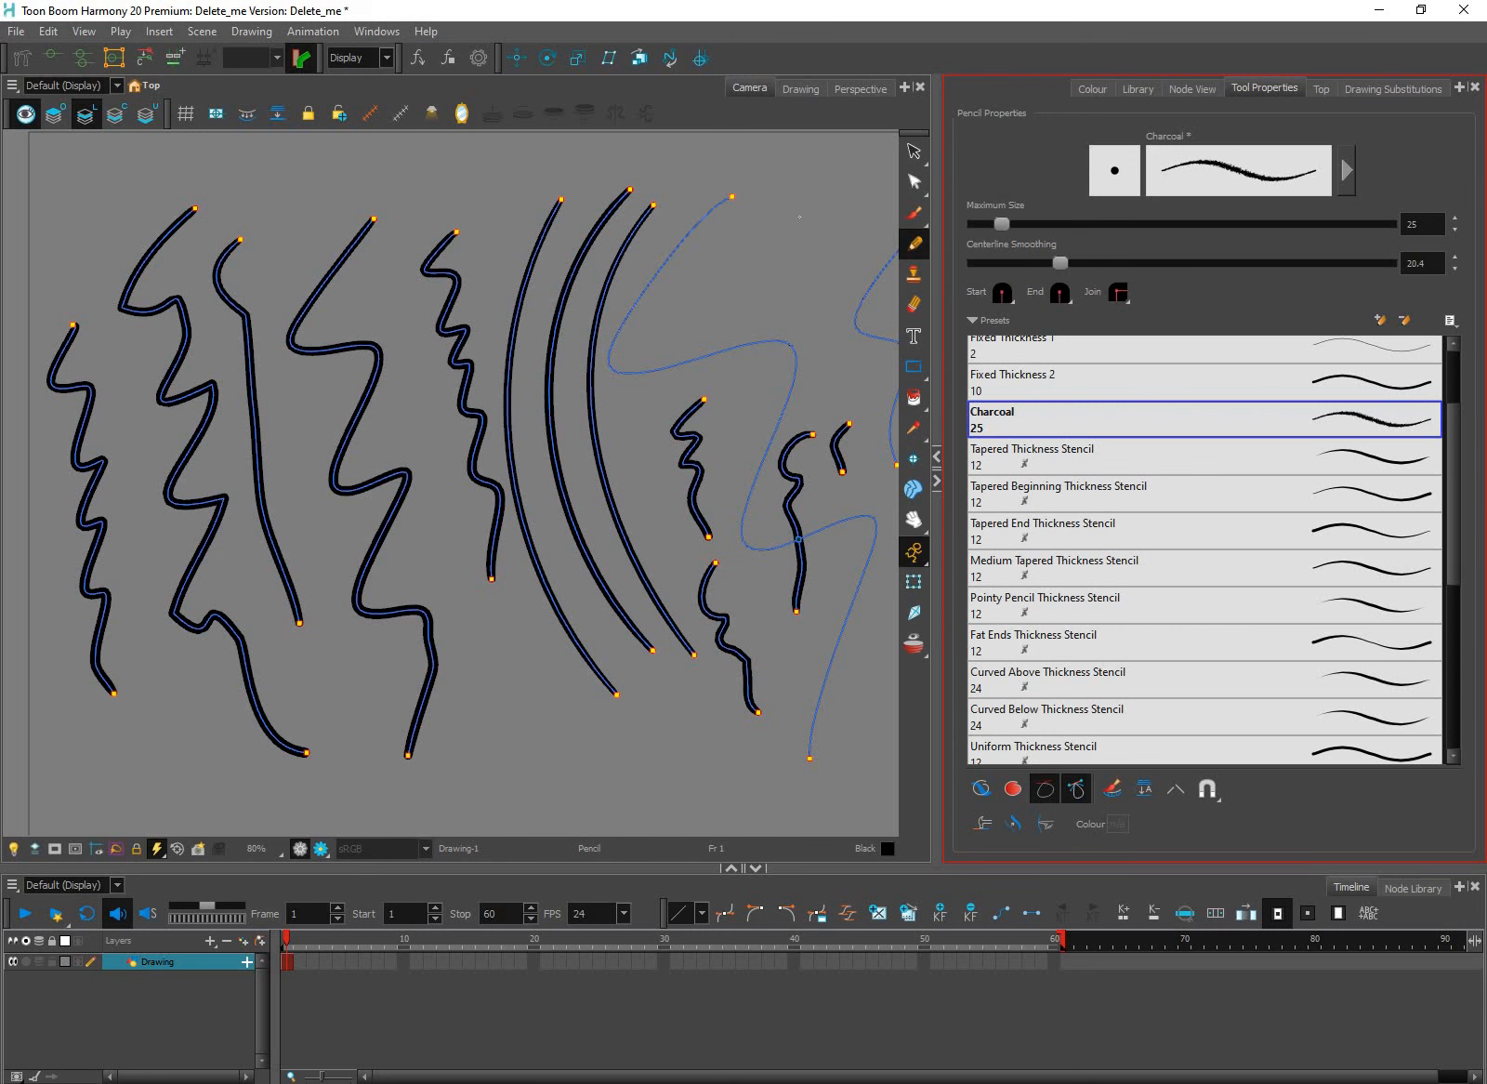
mouse_move(807, 197)
mouse_down()
mouse_move(799, 279)
mouse_move(821, 352)
mouse_up()
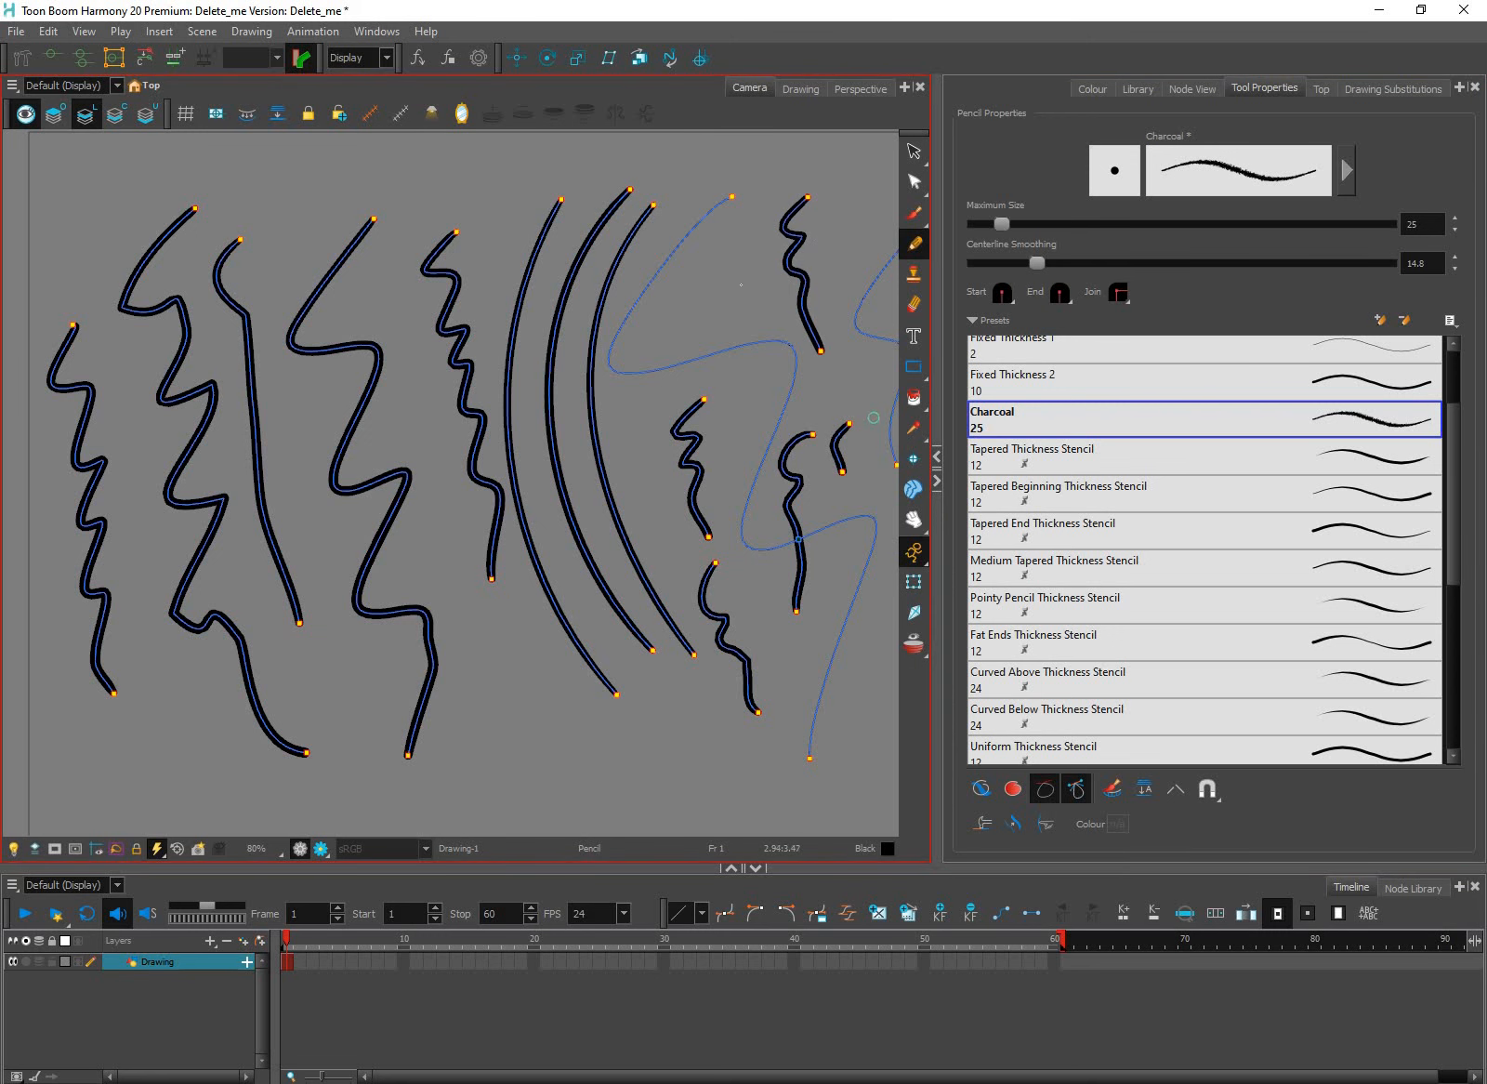
Pull three points of the uppermost short wavy stroke outward with the Contour Editor to form a wide zigzag
click(915, 183)
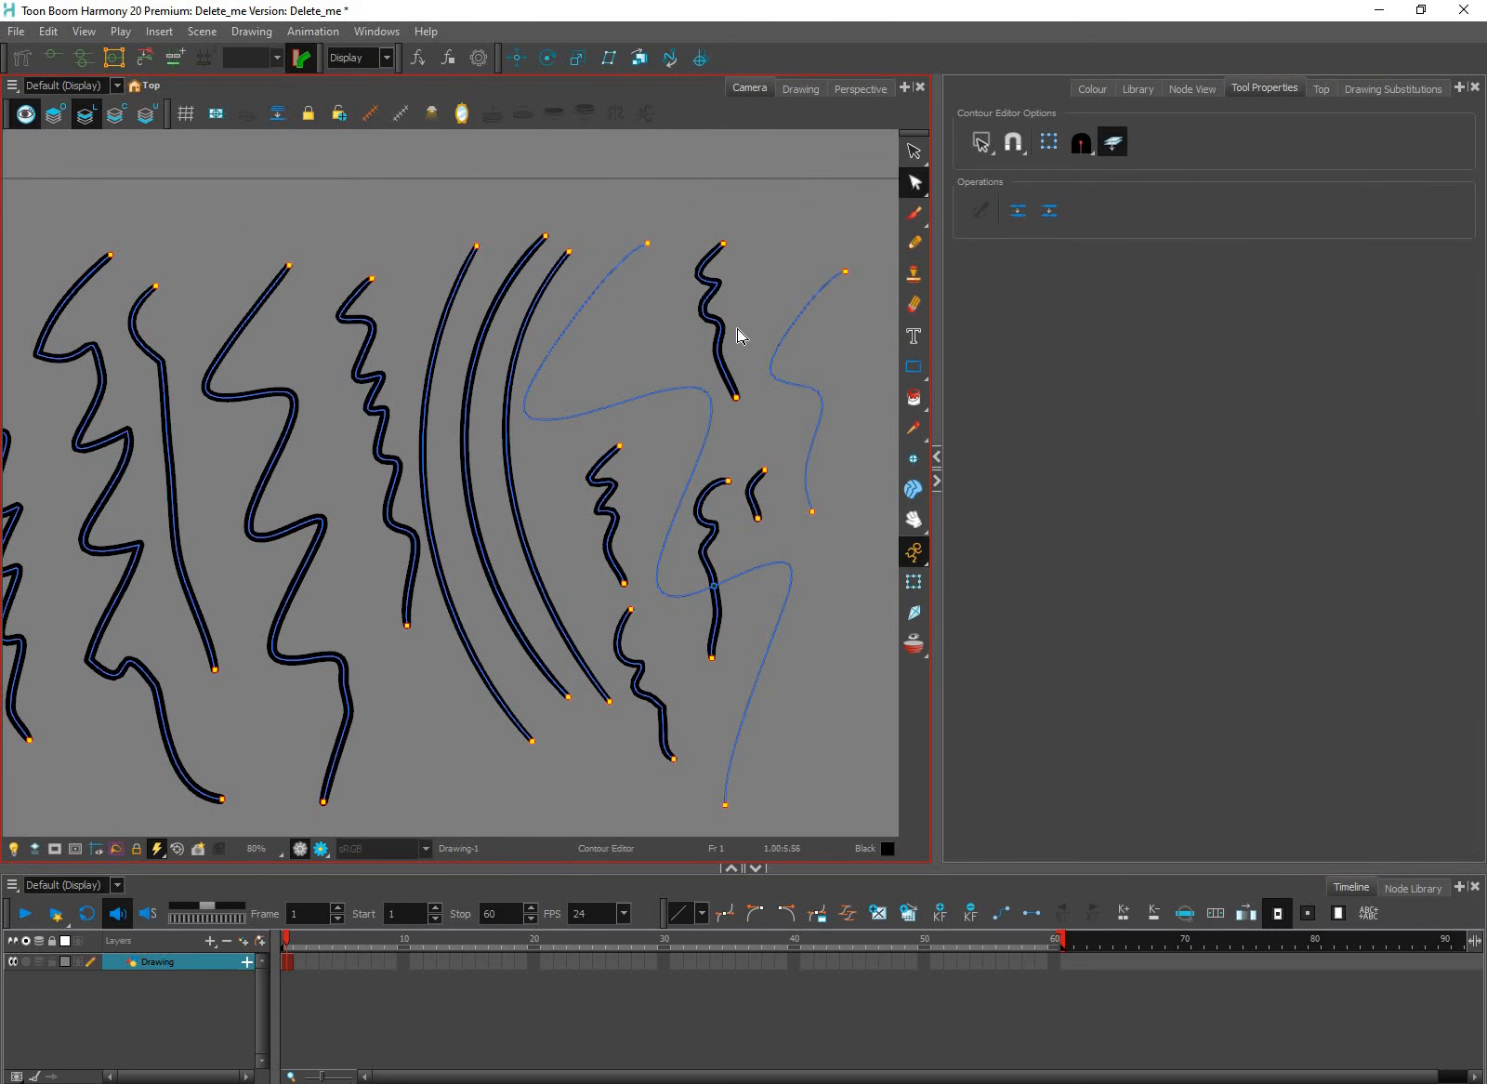
click(739, 332)
scroll(734, 321, up, 4)
click(691, 342)
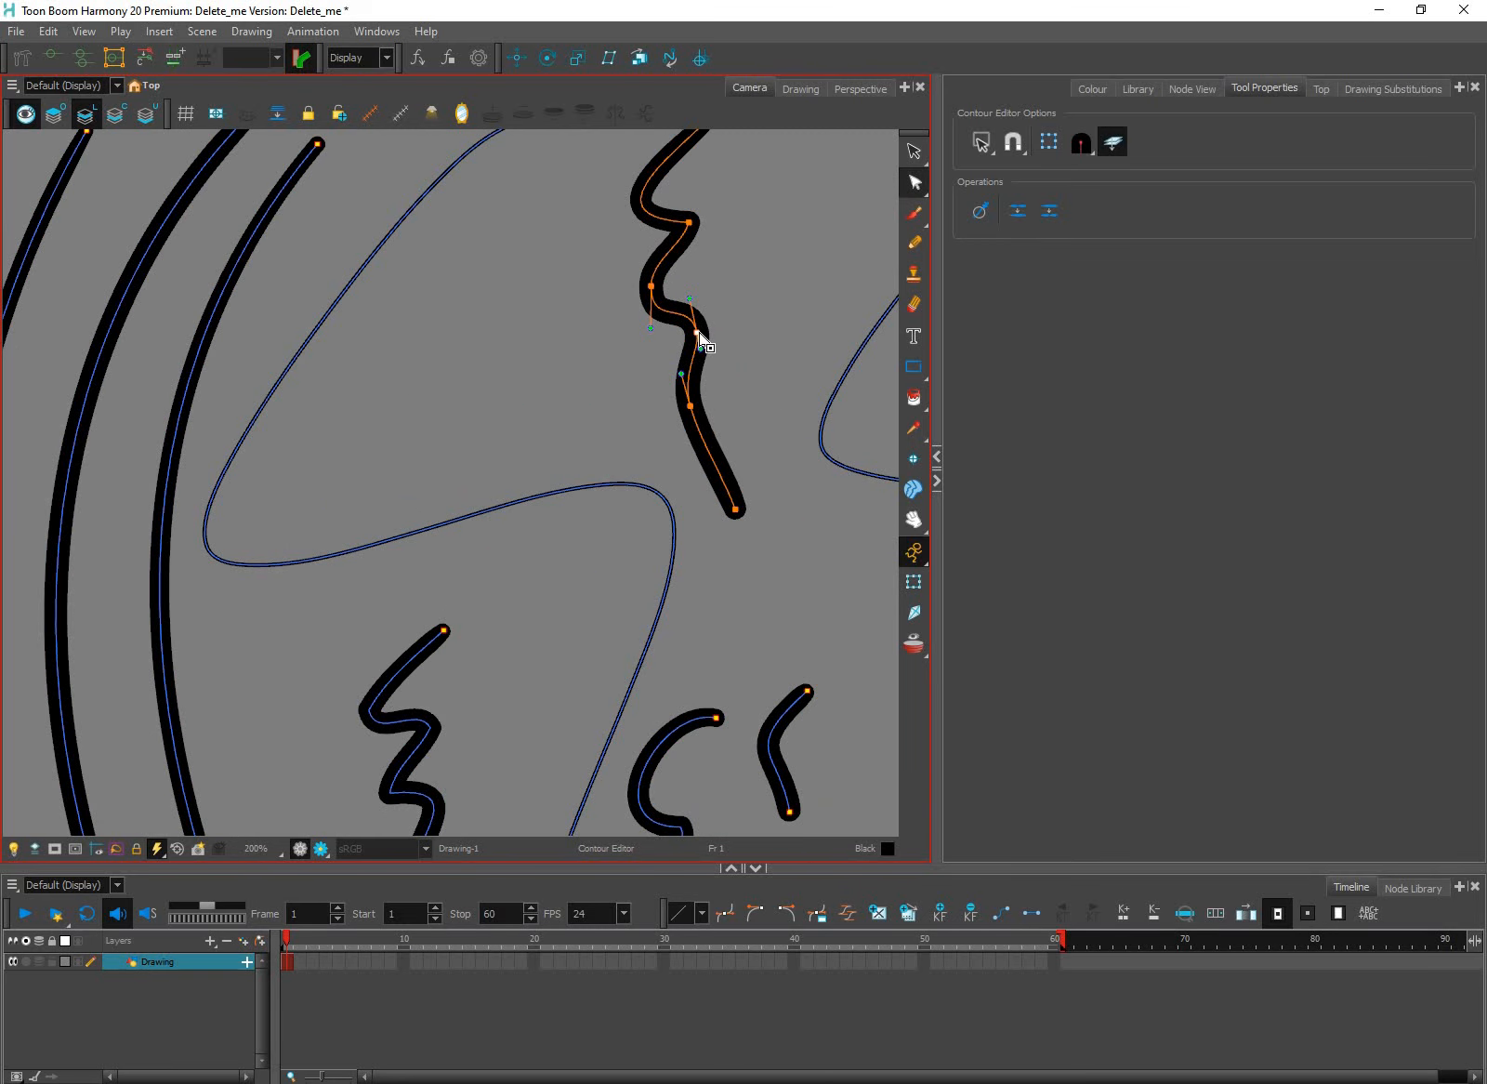
click(697, 332)
drag(697, 332, 802, 283)
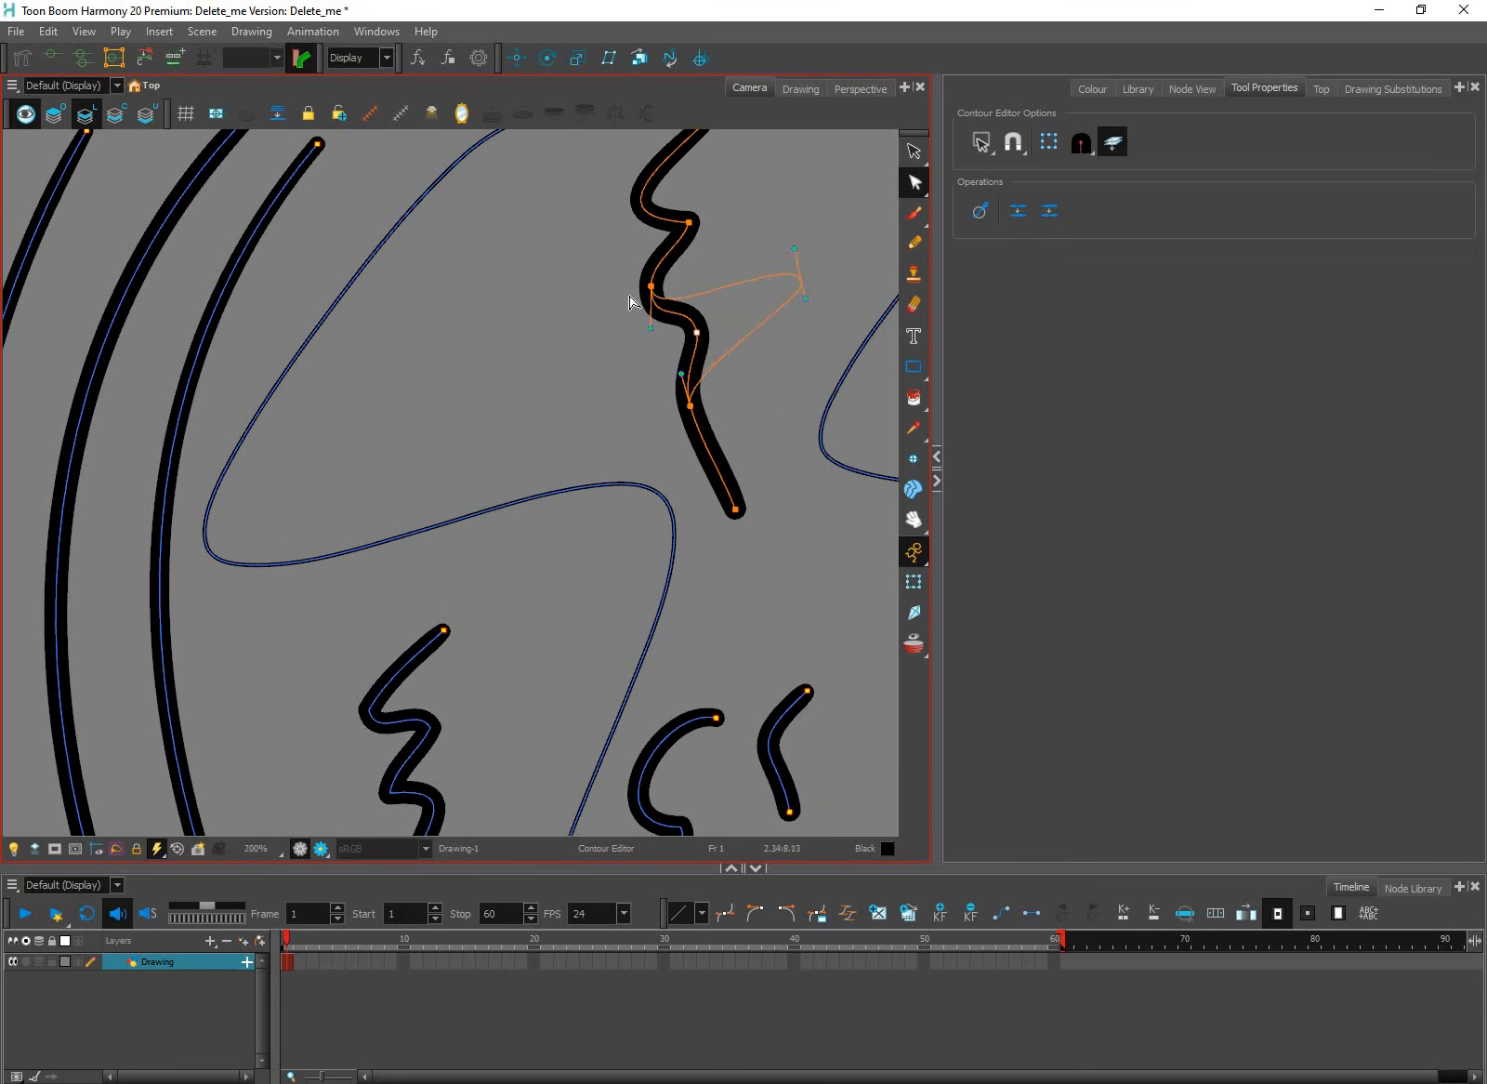
drag(650, 286, 504, 345)
drag(689, 222, 788, 188)
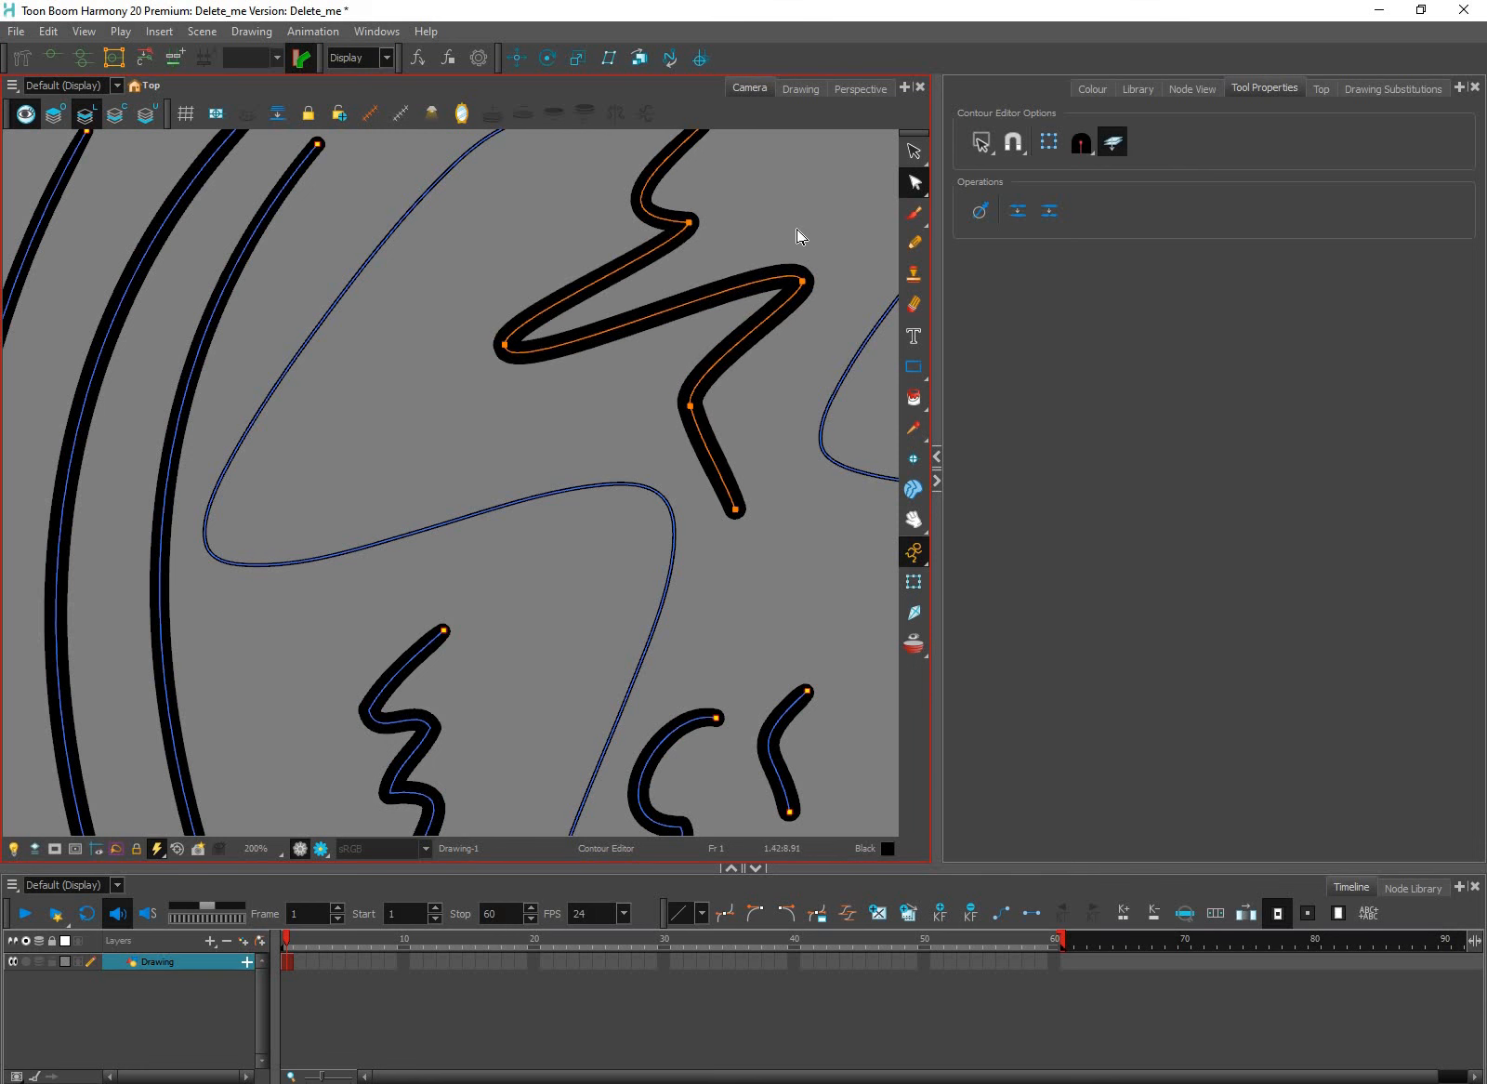
Round the two lower bends of the widened zigzag by moving their points and adjusting their Bezier handles
drag(803, 337, 724, 419)
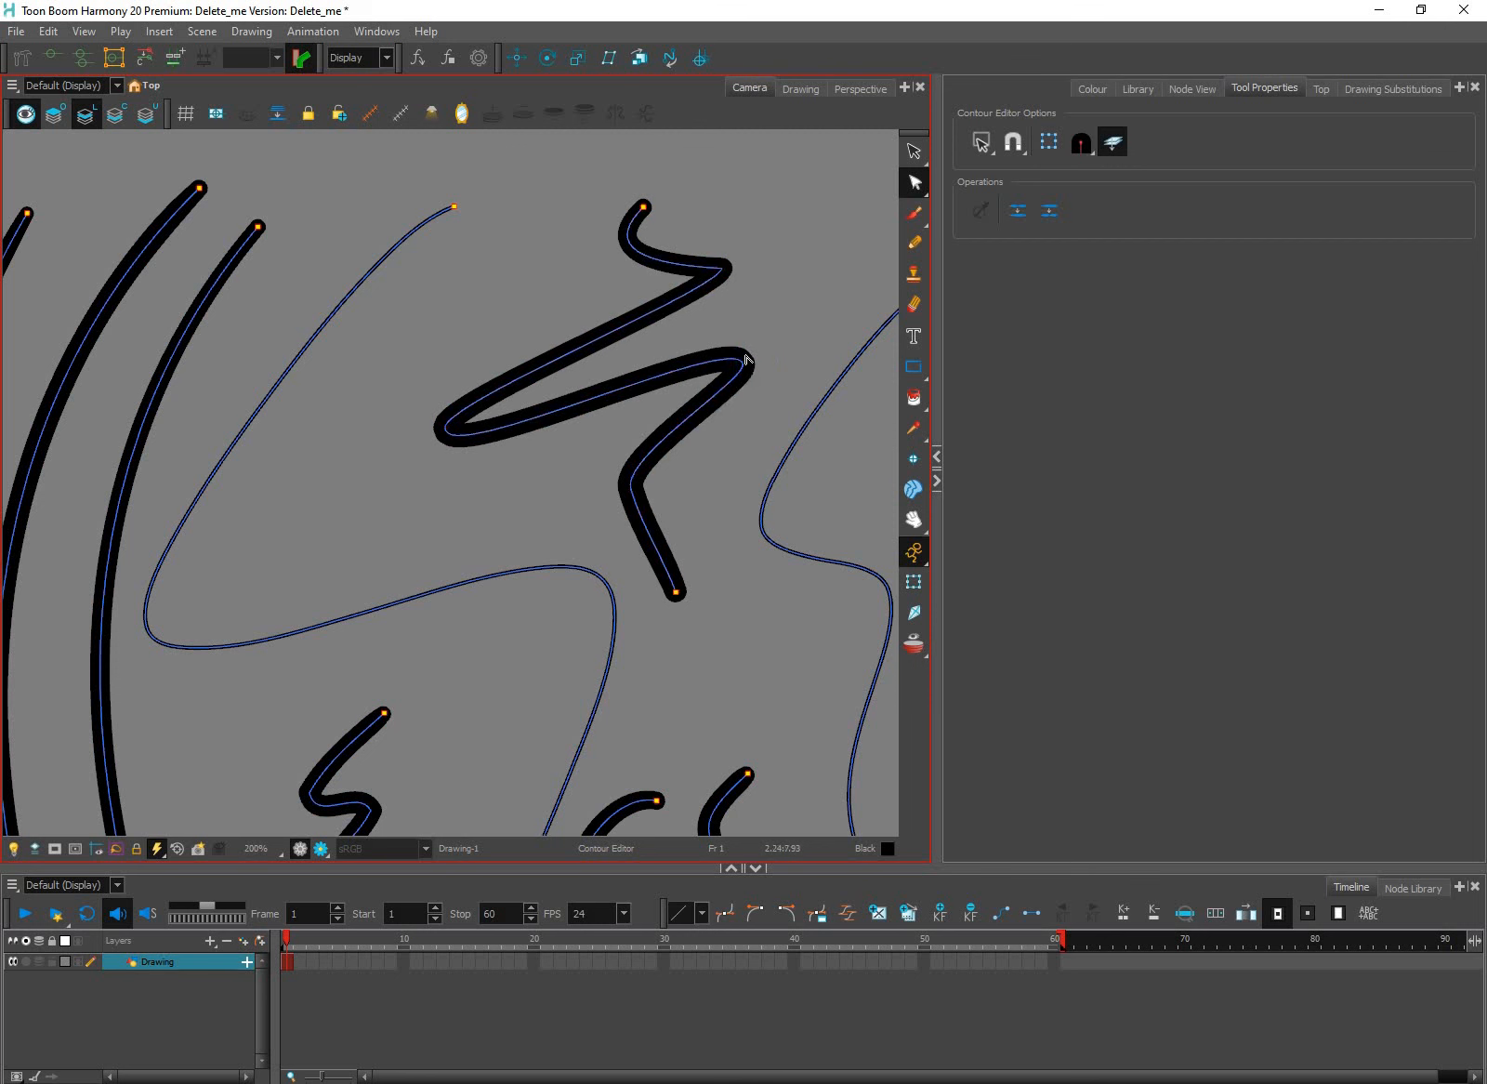
click(749, 387)
mouse_move(754, 424)
mouse_down()
mouse_move(786, 396)
mouse_move(790, 420)
mouse_move(802, 407)
mouse_move(742, 345)
mouse_move(734, 364)
mouse_move(792, 413)
mouse_up()
key(ctrl+z)
key(ctrl+z)
key(ctrl+z)
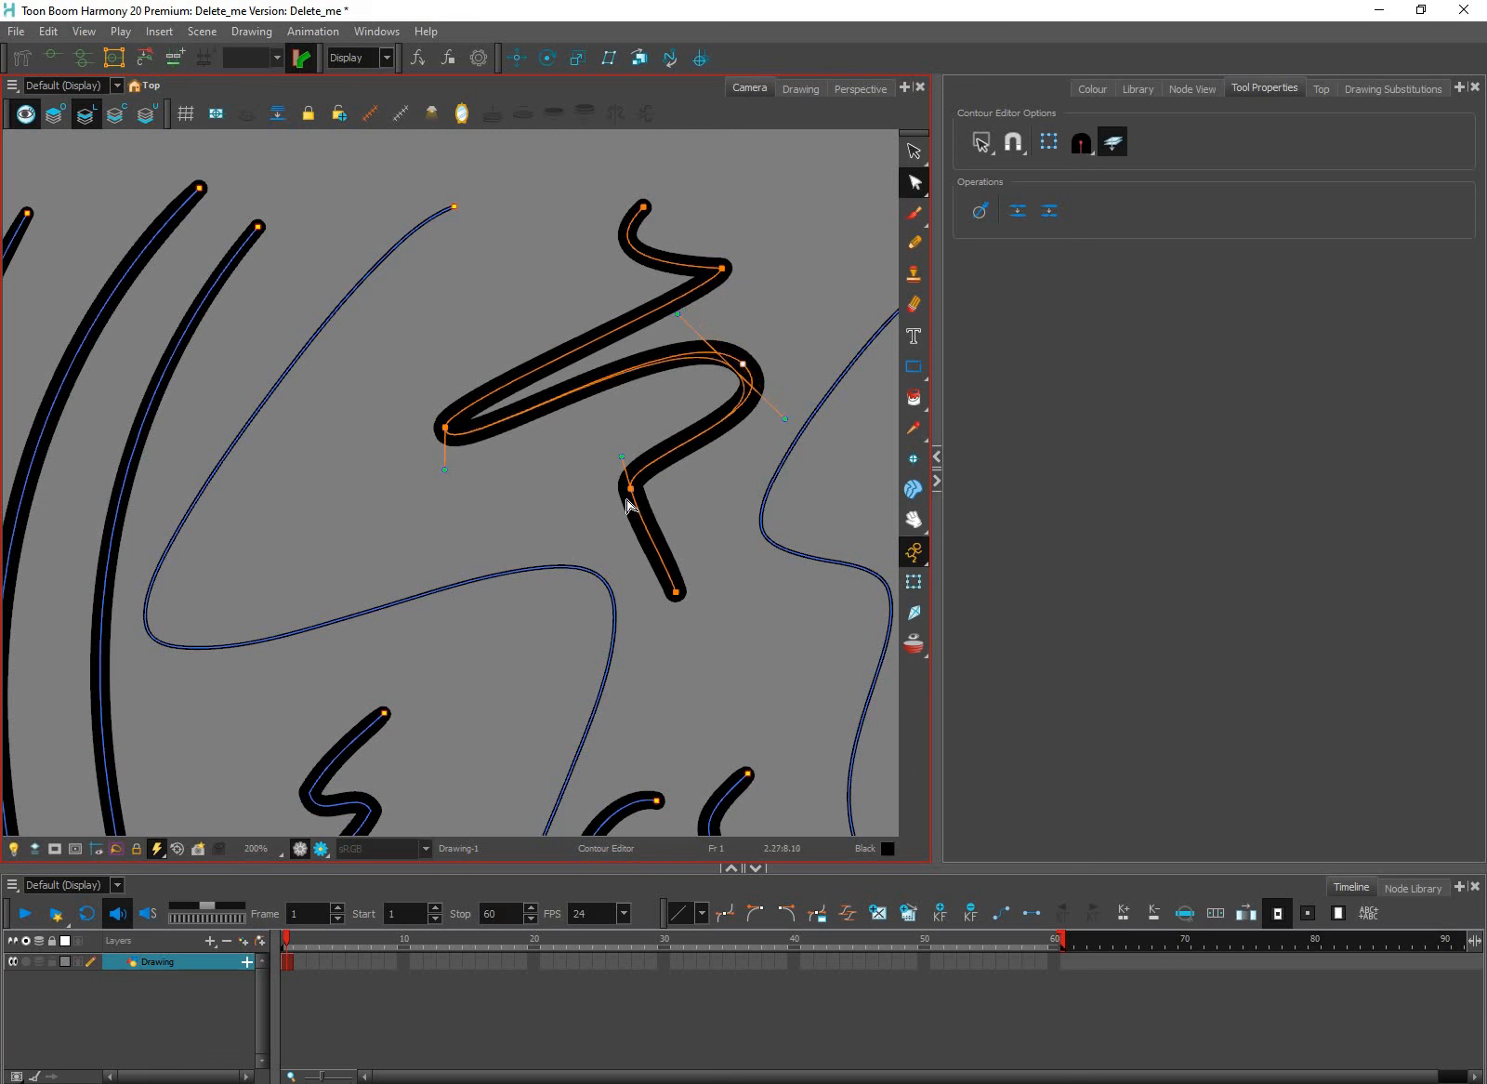
drag(625, 503, 611, 497)
key(ctrl+z)
key(ctrl+z)
key(ctrl+z)
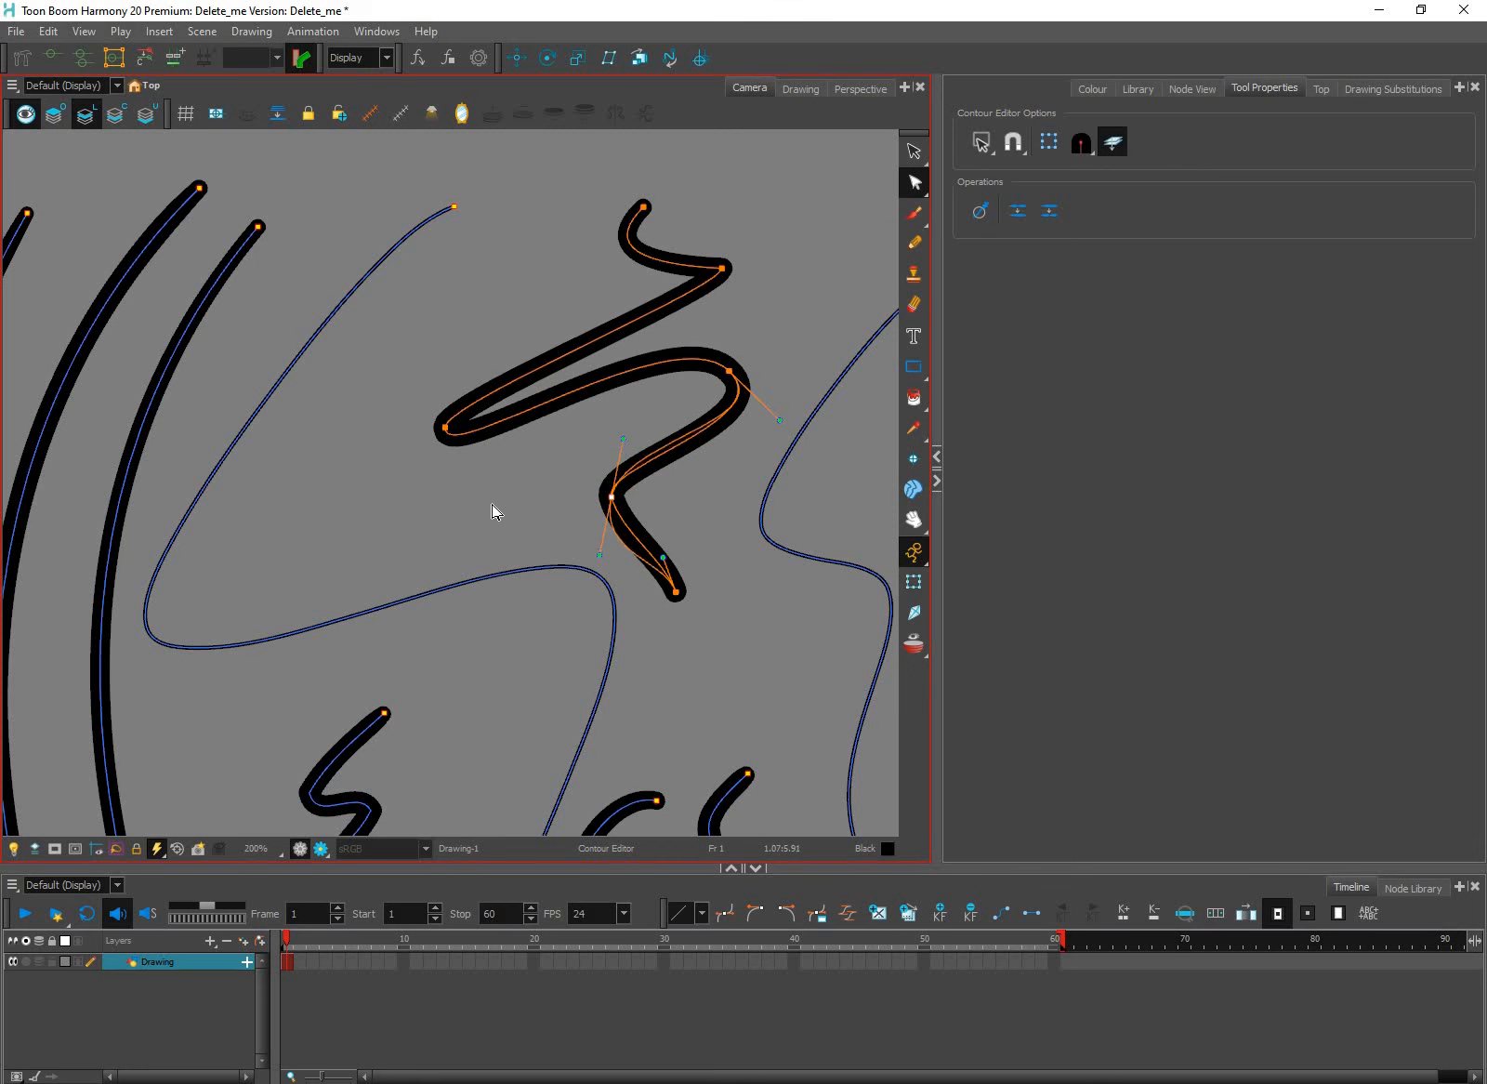
Smooth the zigzag's left and upper bends with their Bezier handles, and move its top endpoint upward
drag(448, 477, 440, 517)
click(437, 466)
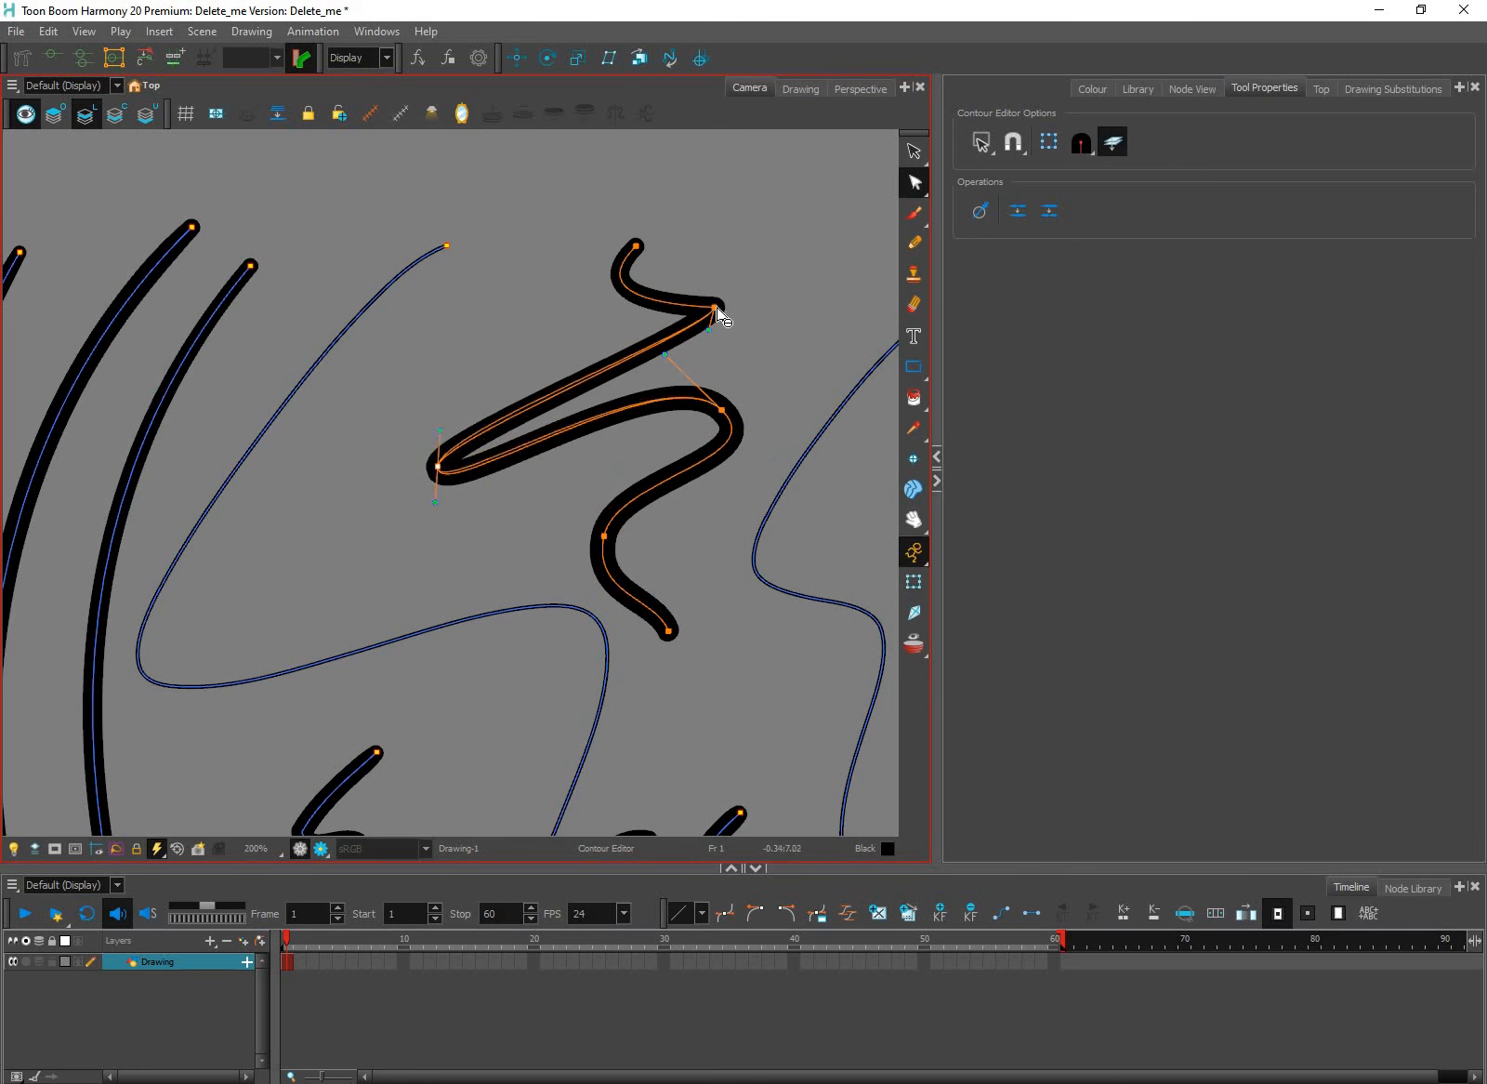
drag(714, 308, 731, 354)
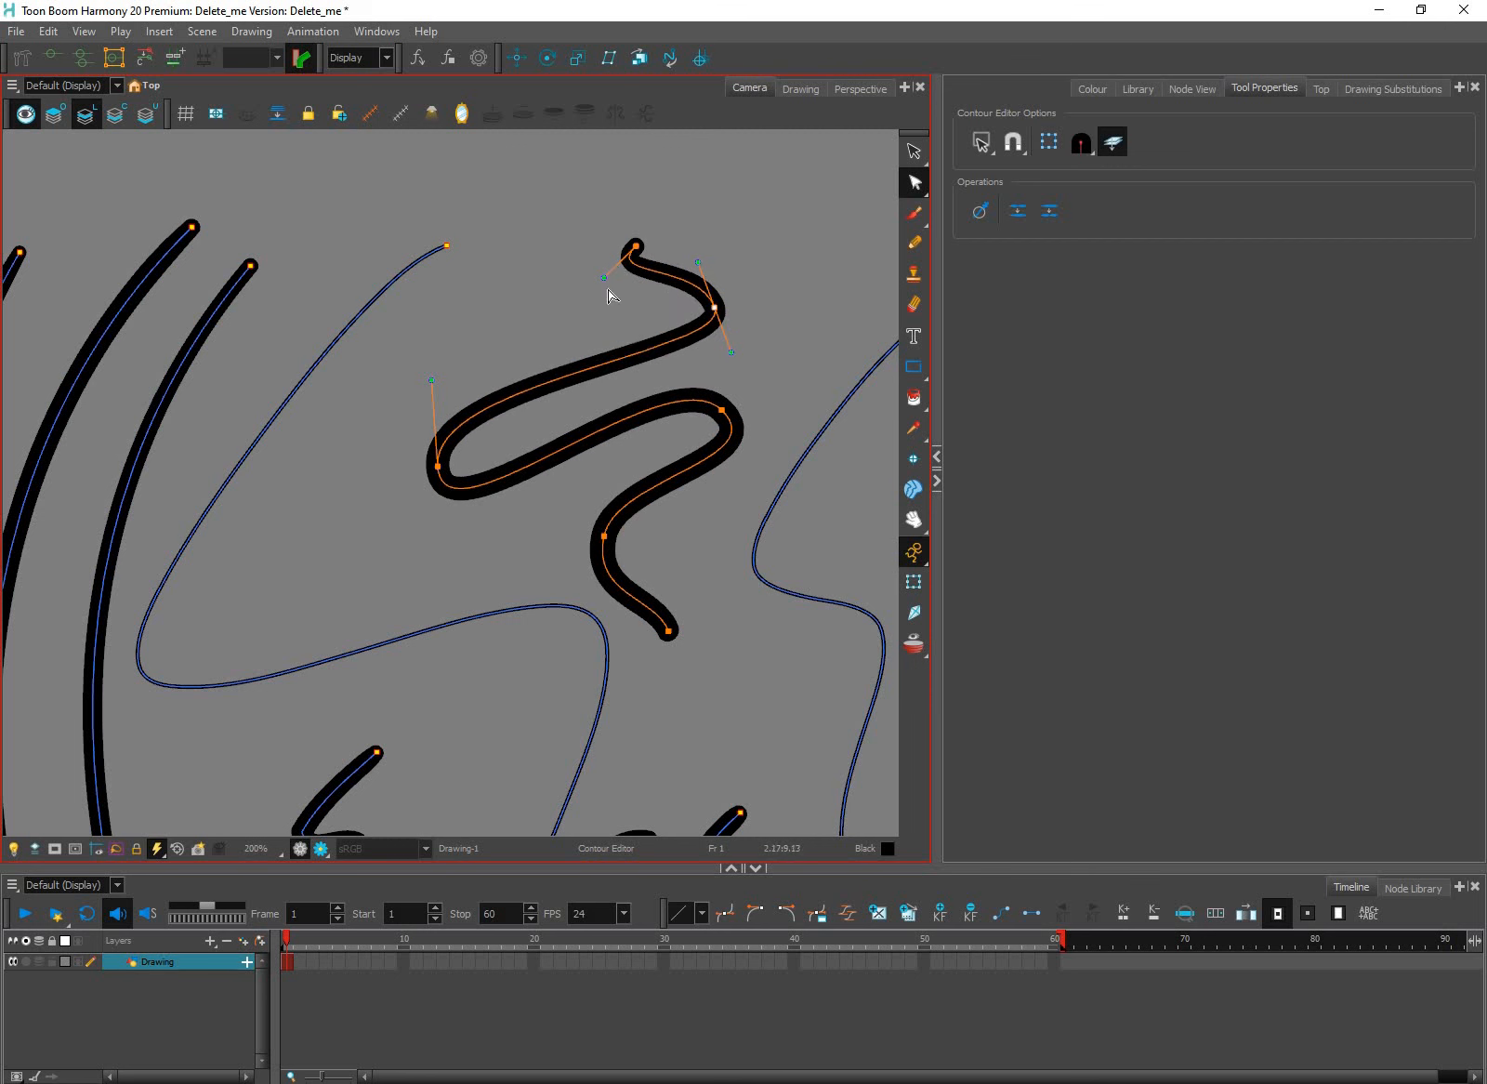
drag(636, 246, 636, 201)
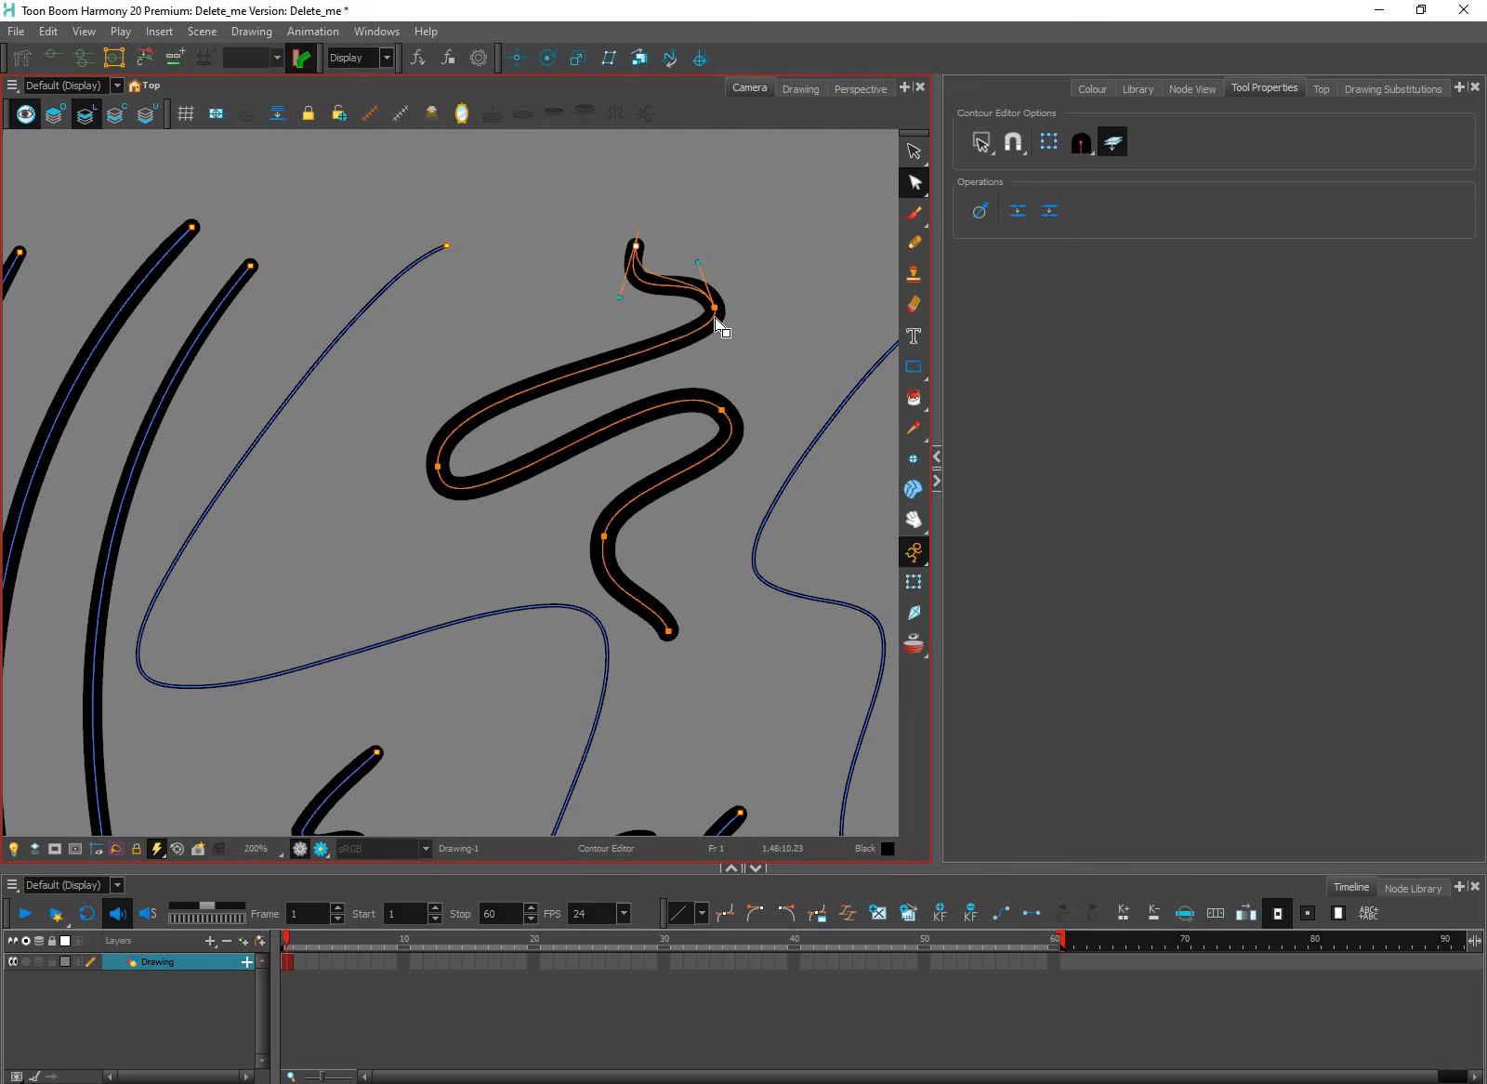
drag(714, 308, 738, 287)
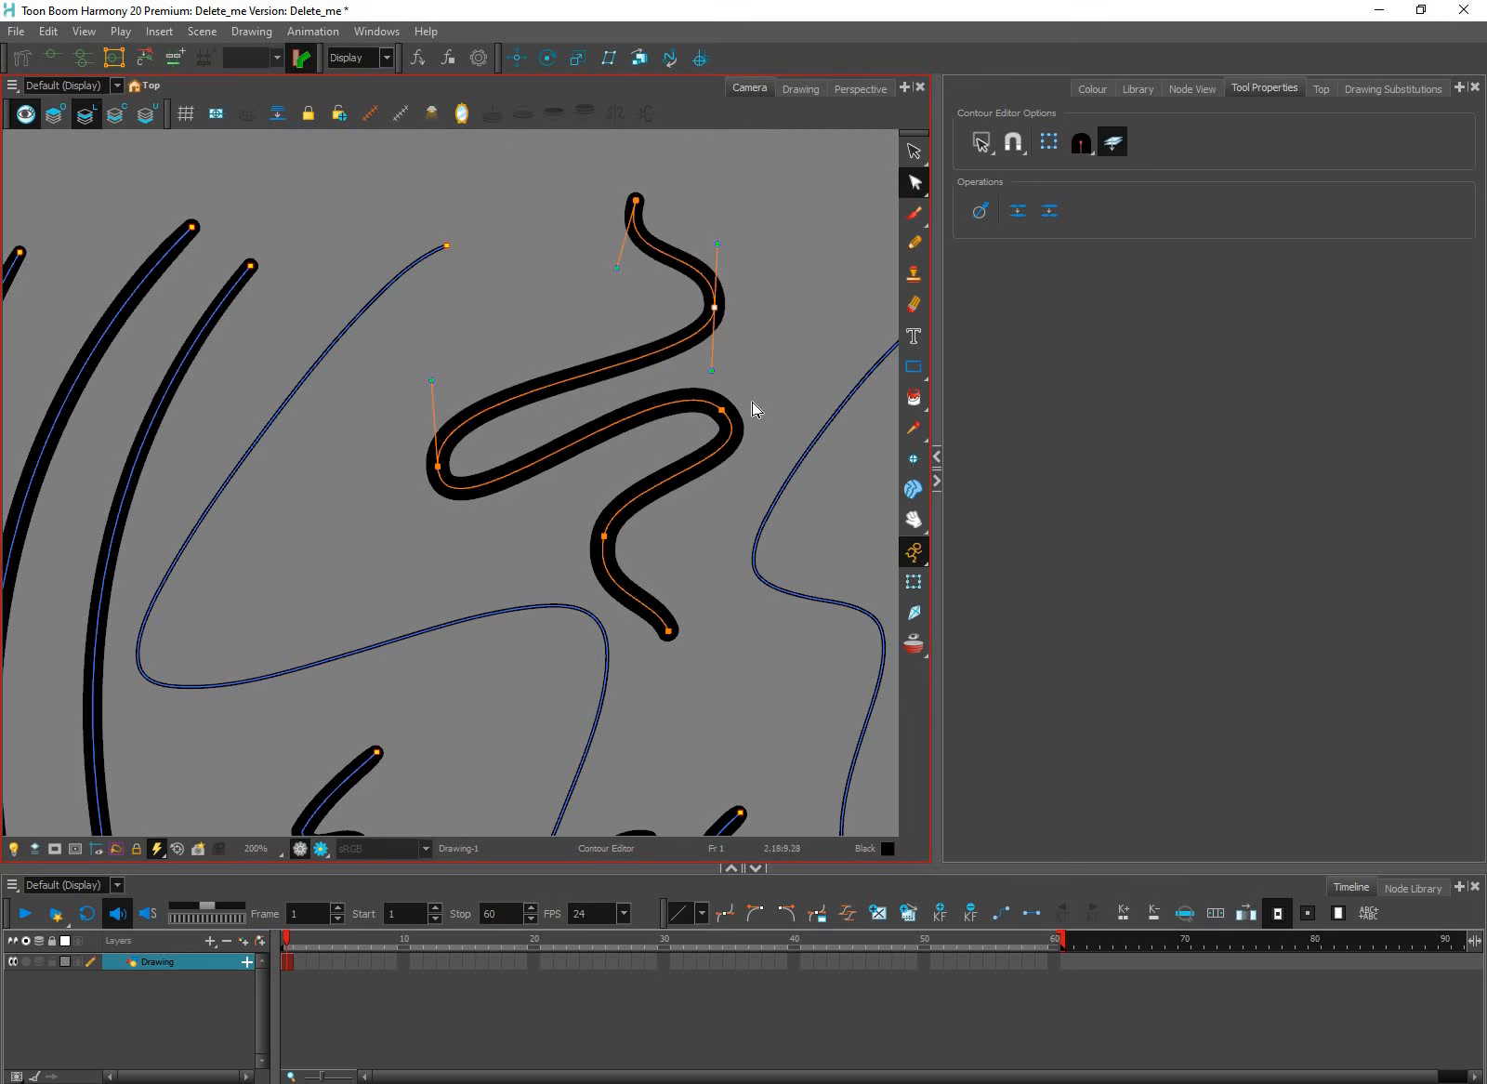
drag(763, 382, 695, 447)
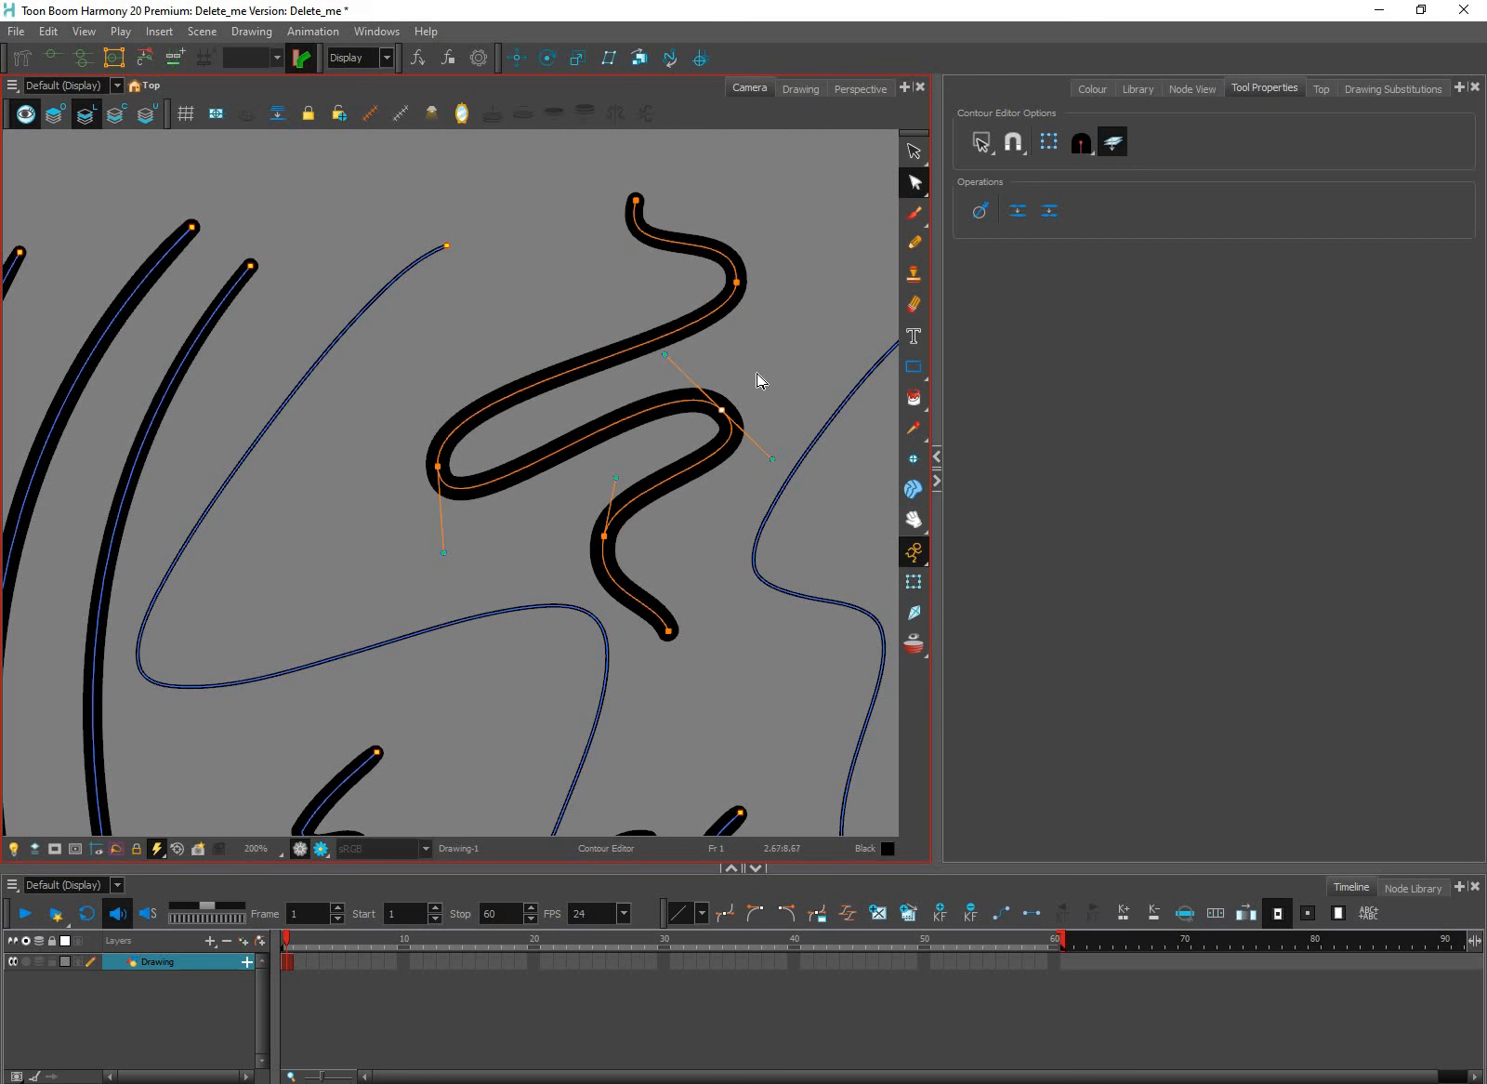
Retract the Bezier handles at the zigzag's bends and lower endpoint to make straight segments, and move its lower-right corner slightly down and left
alt+click(722, 410)
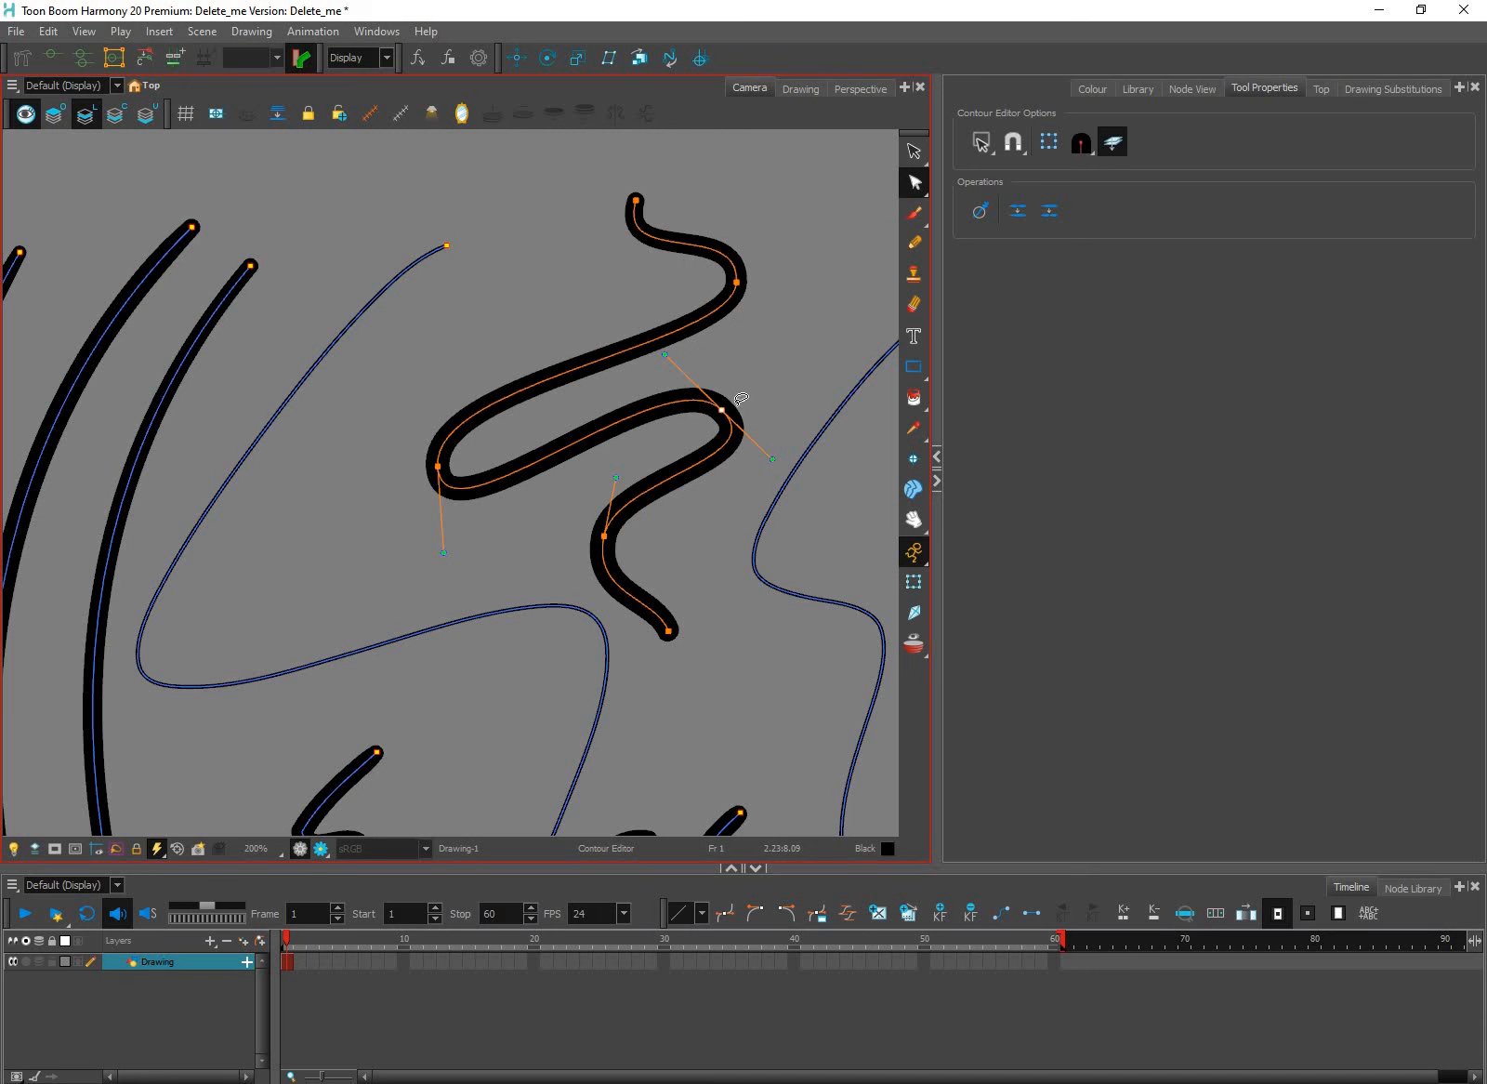
alt+click(736, 282)
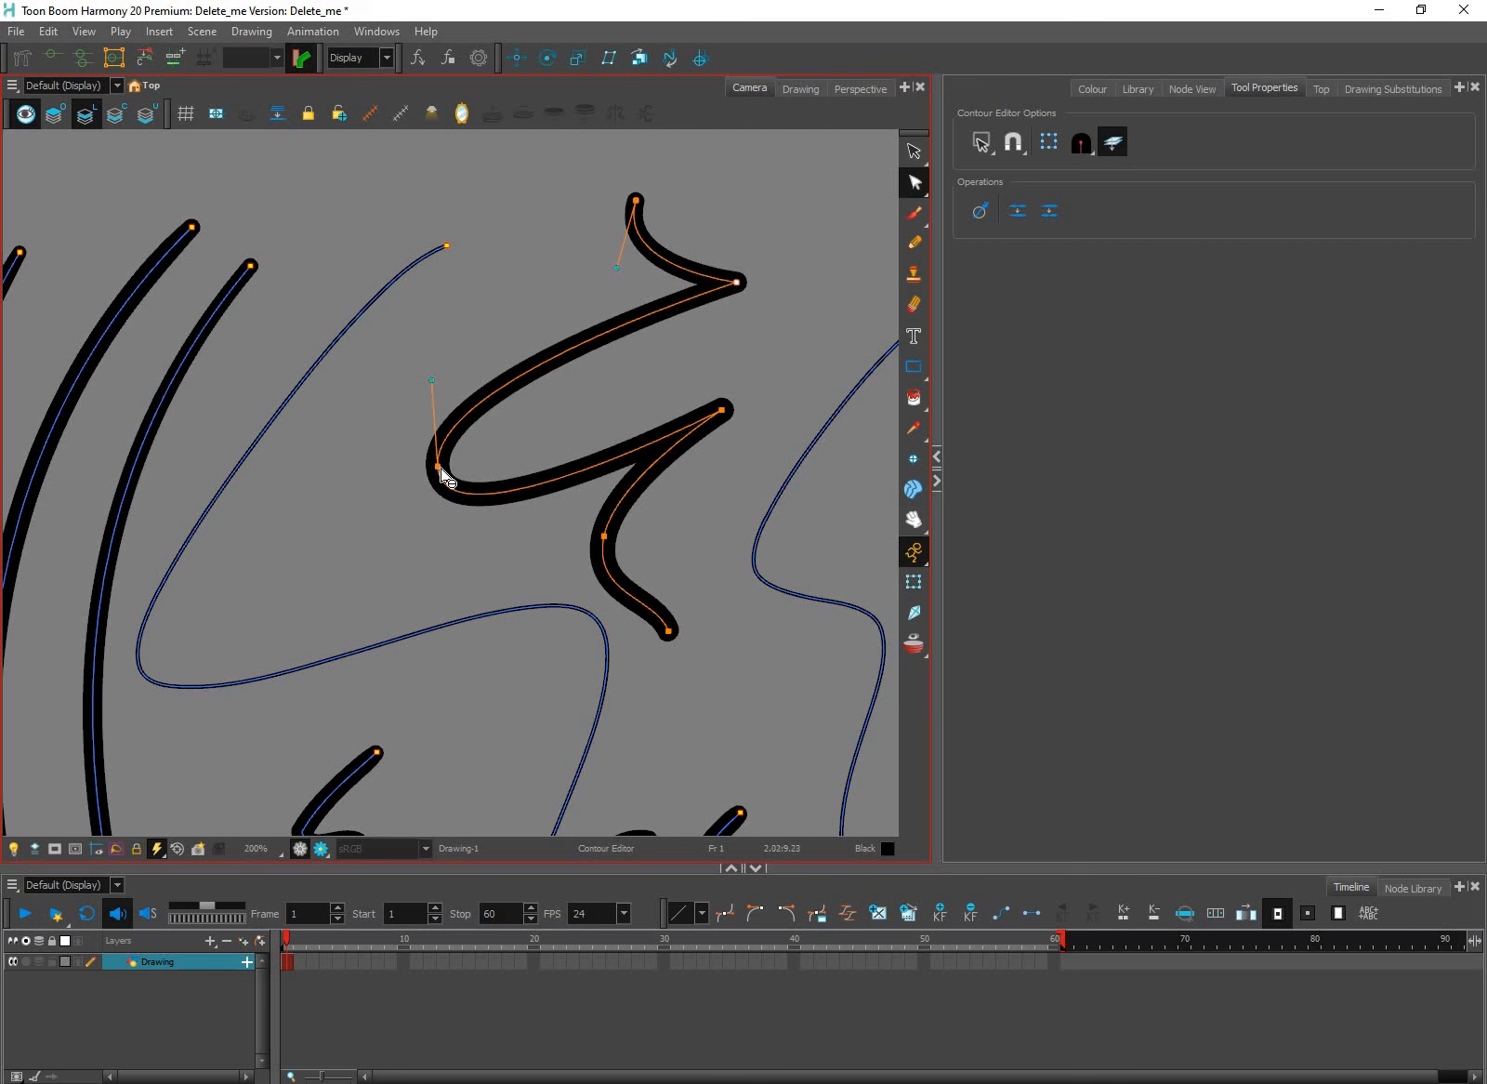
alt+click(439, 466)
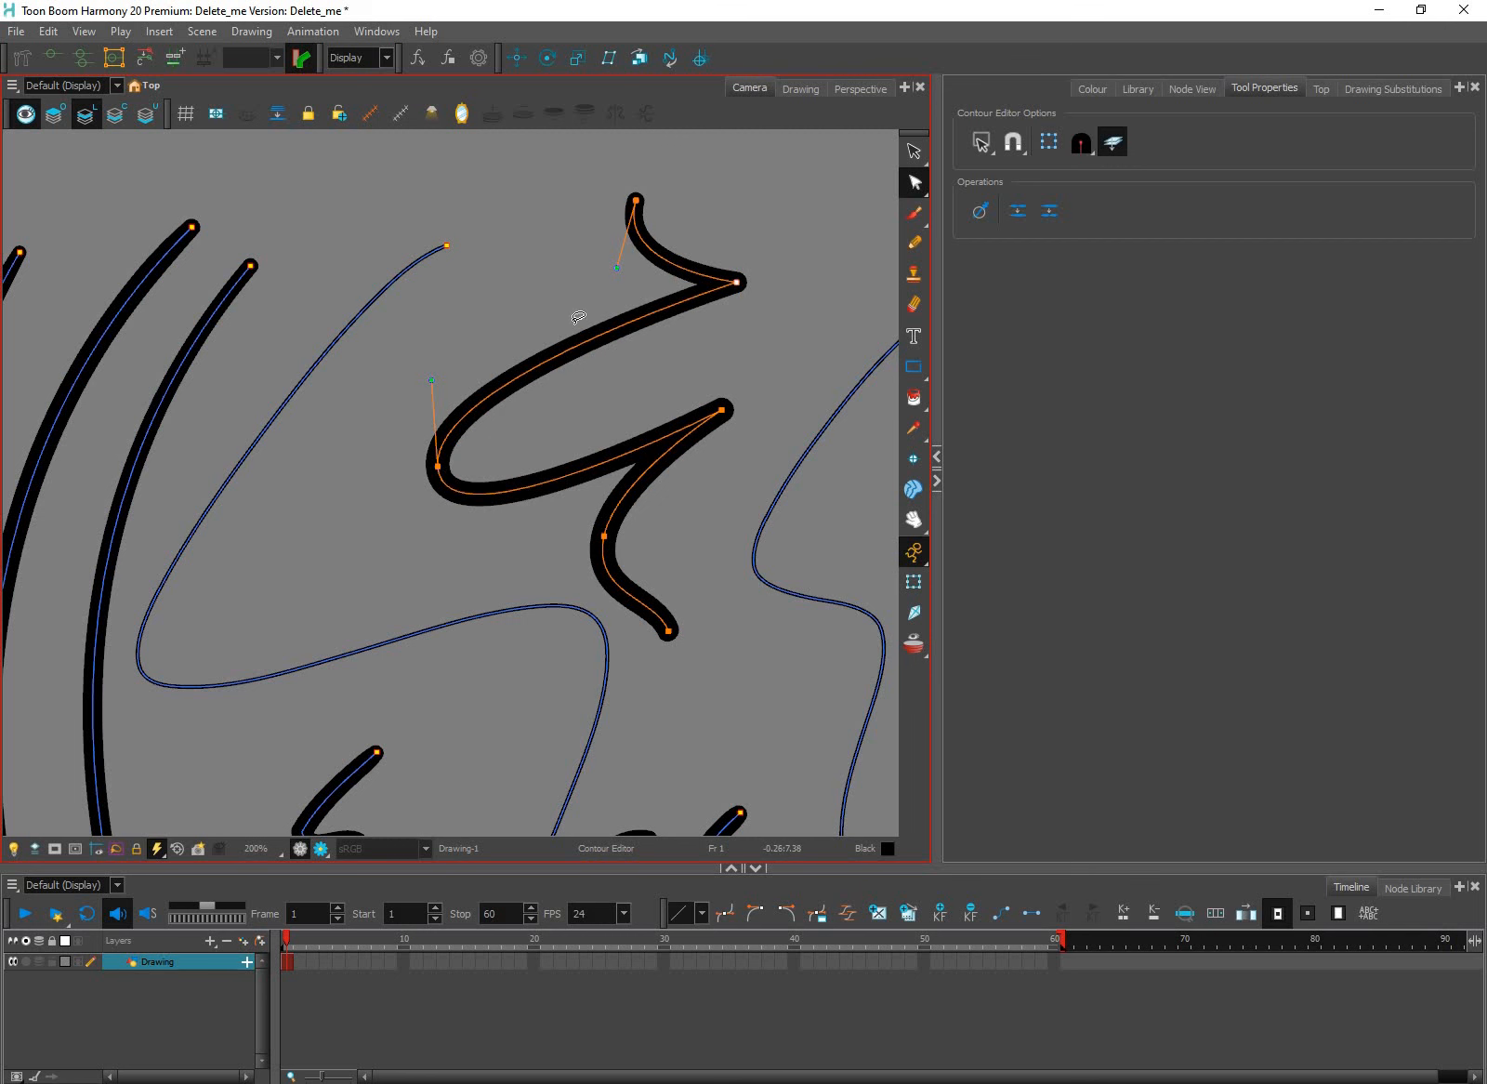
alt+click(670, 635)
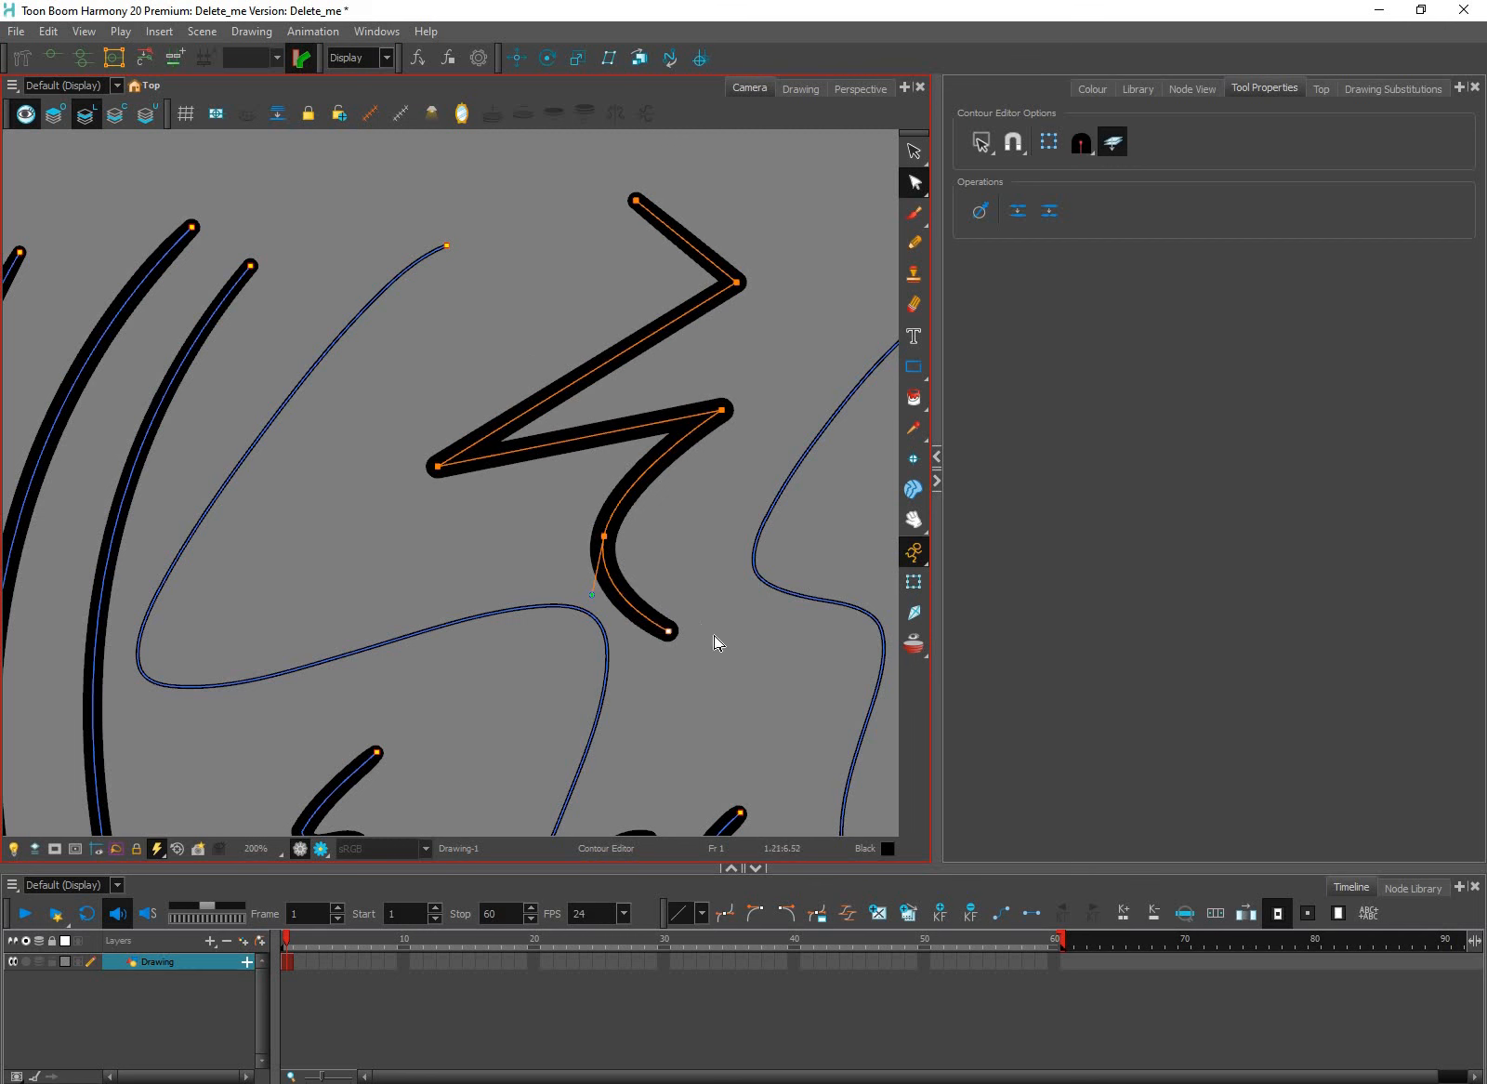
alt+click(604, 536)
drag(722, 412, 683, 500)
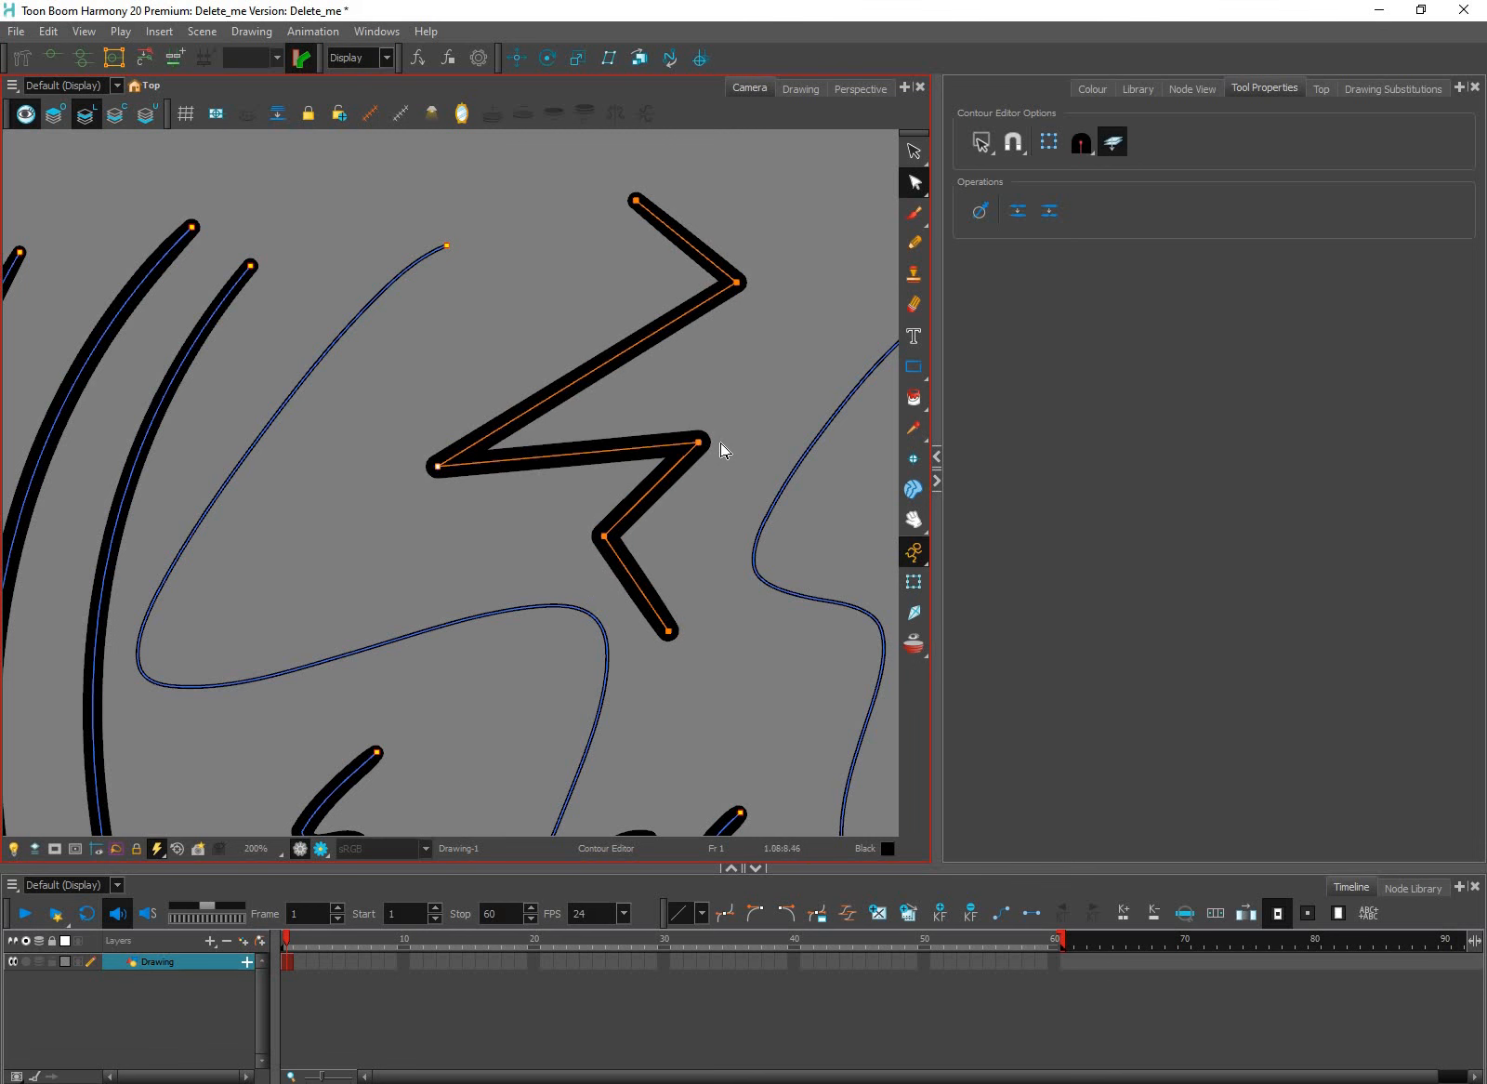
Pull new Bezier handles out of the zigzag's four sharp corners to turn them into smooth, rounded bends
scroll(723, 446, up, 1)
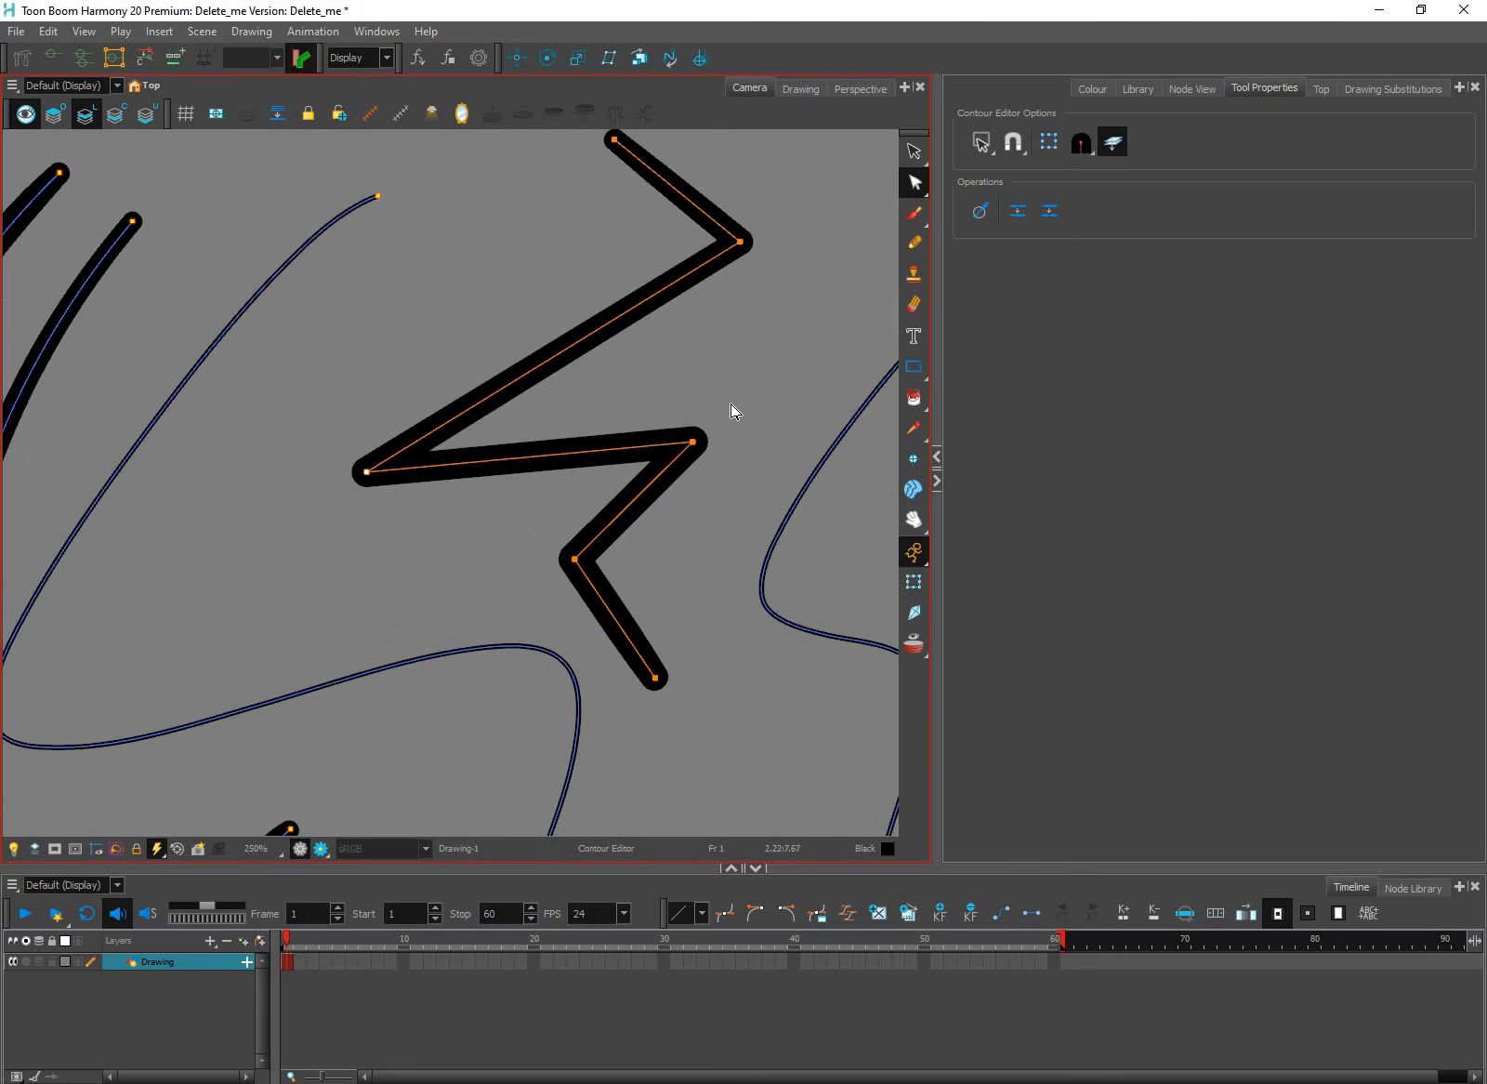
click(694, 444)
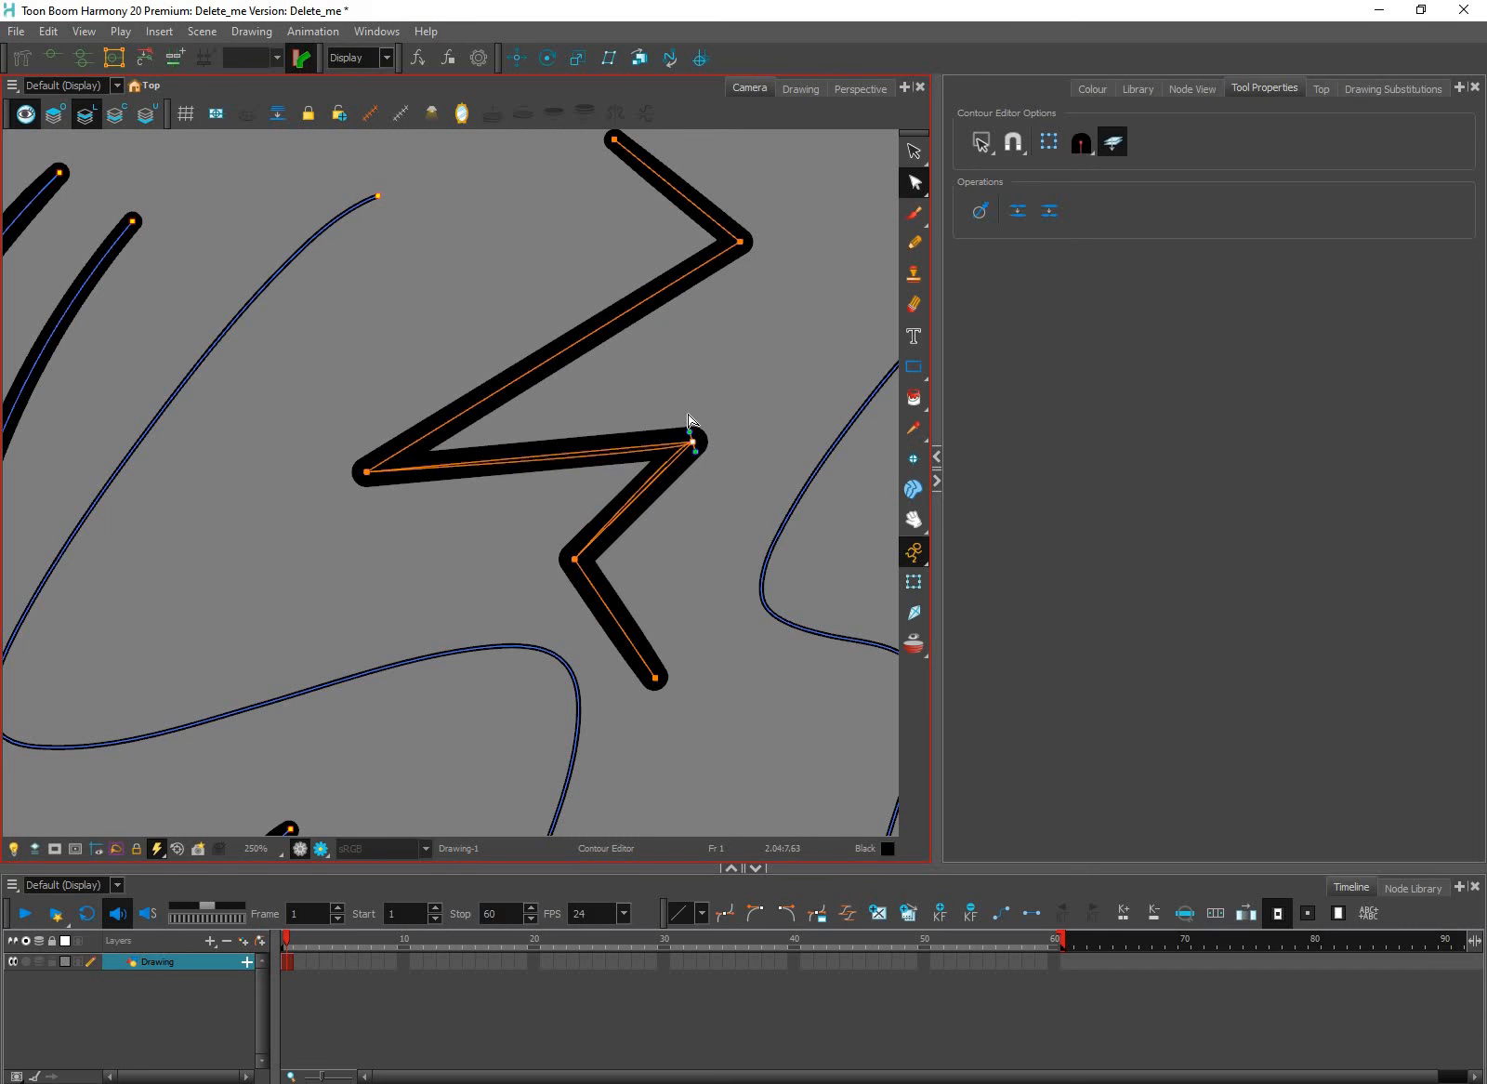
drag(688, 420, 671, 342)
drag(575, 560, 549, 623)
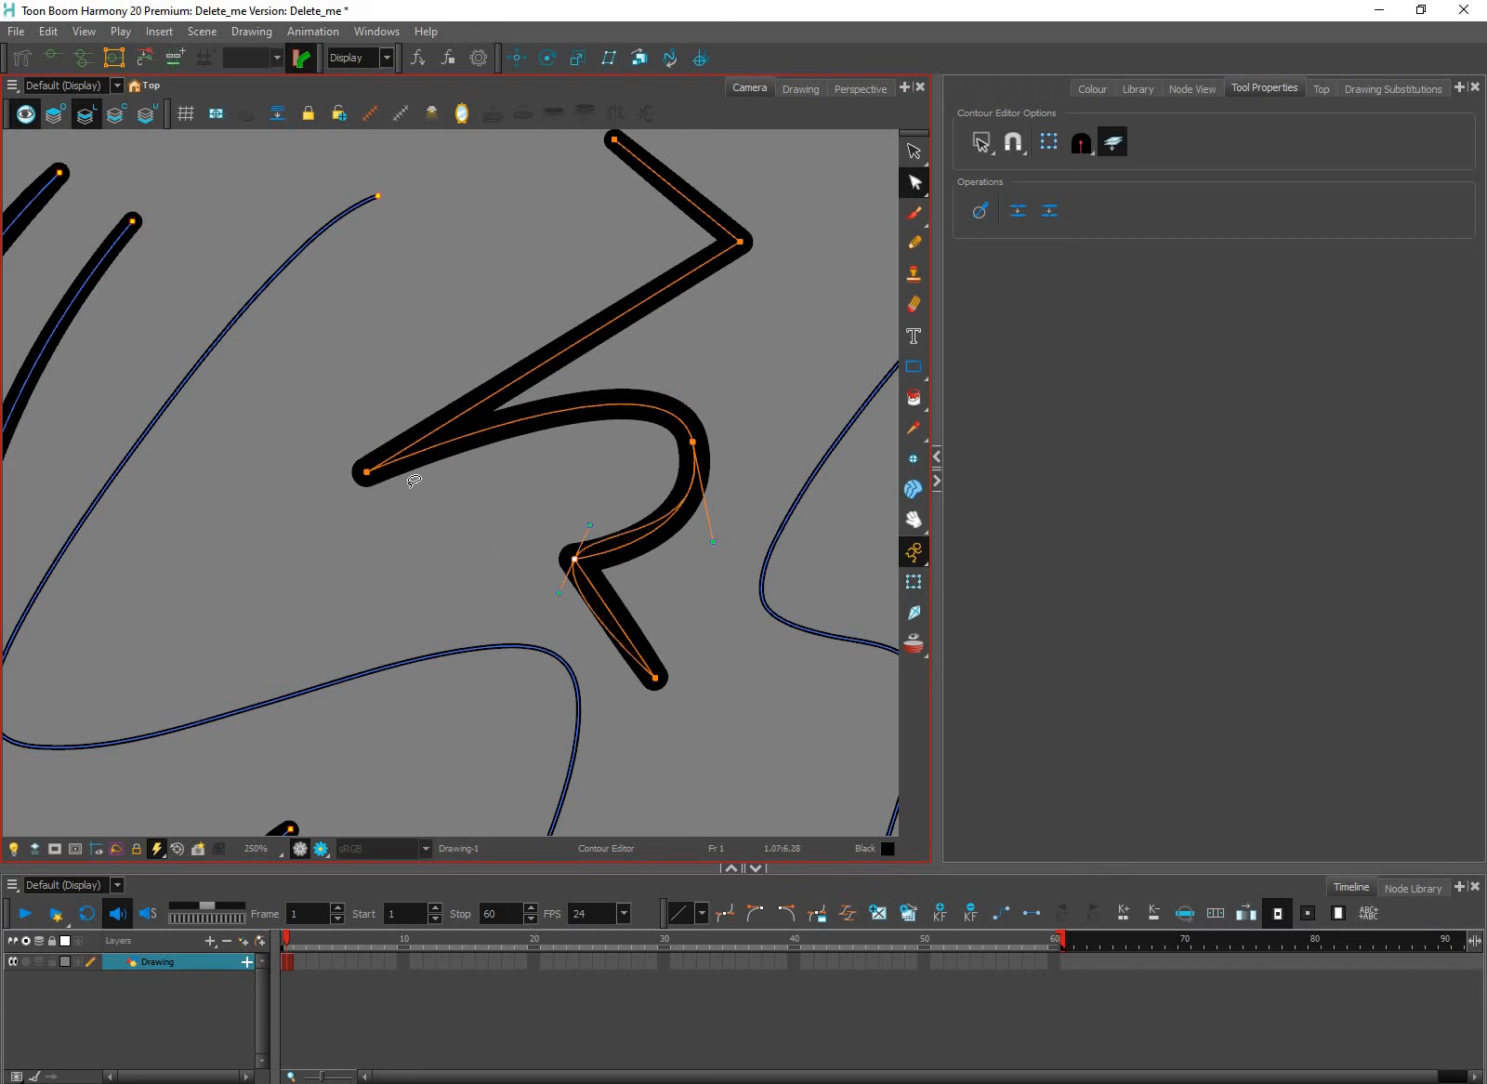
drag(366, 472, 410, 576)
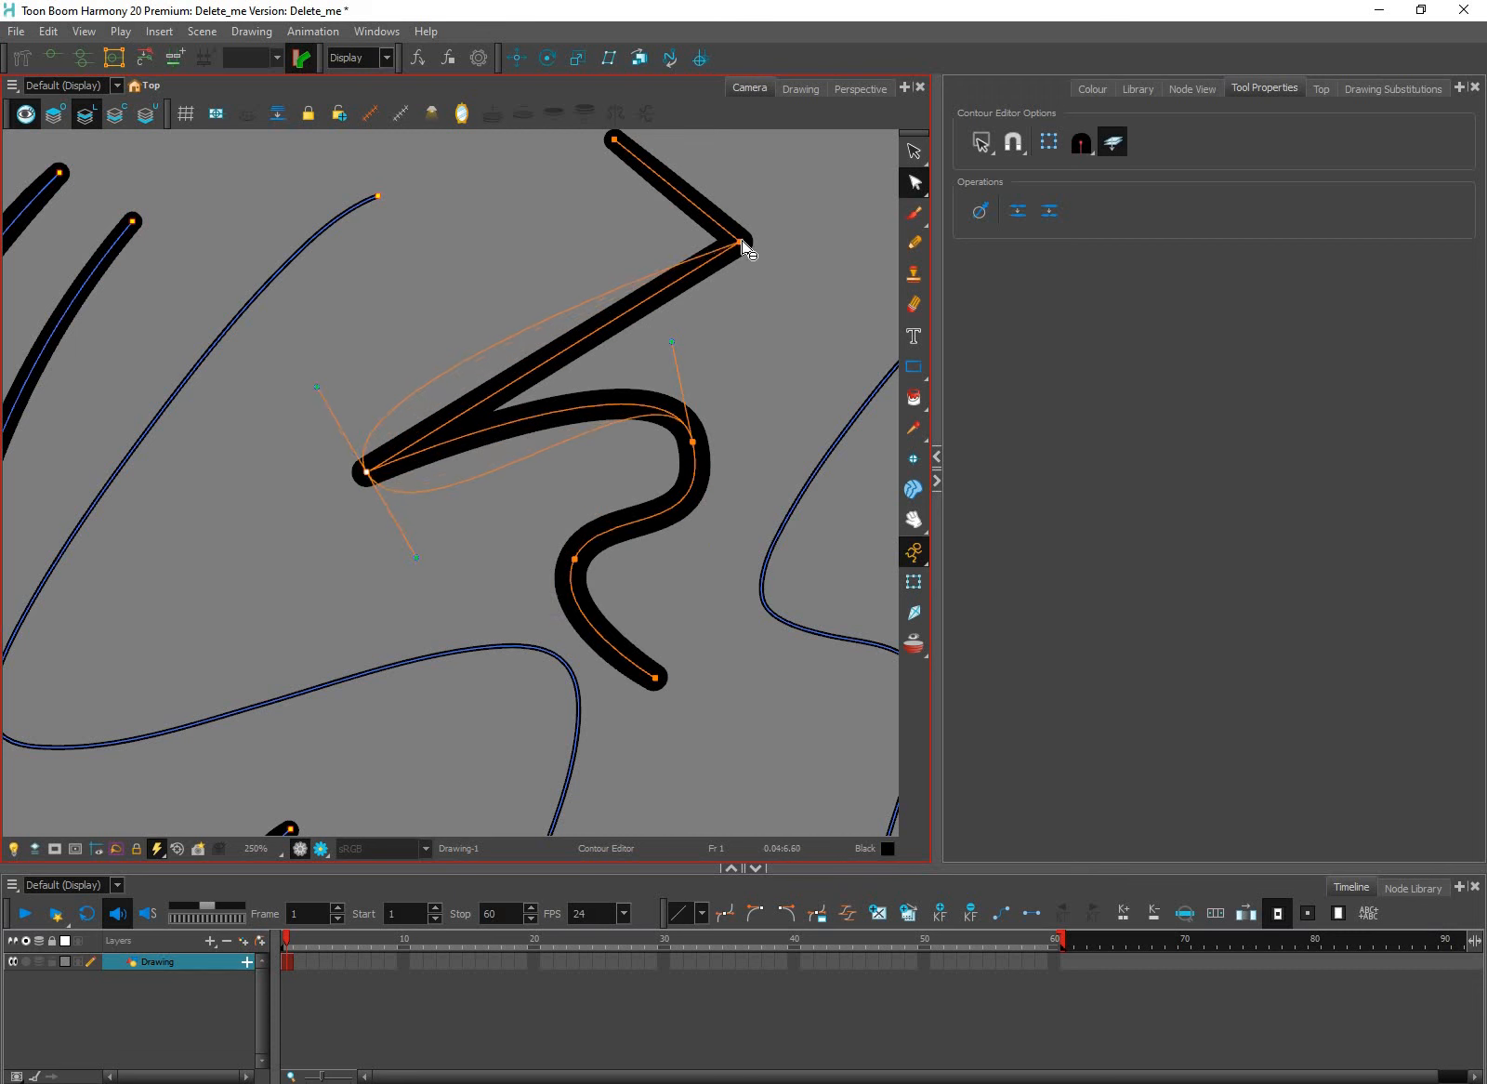
drag(740, 242, 674, 345)
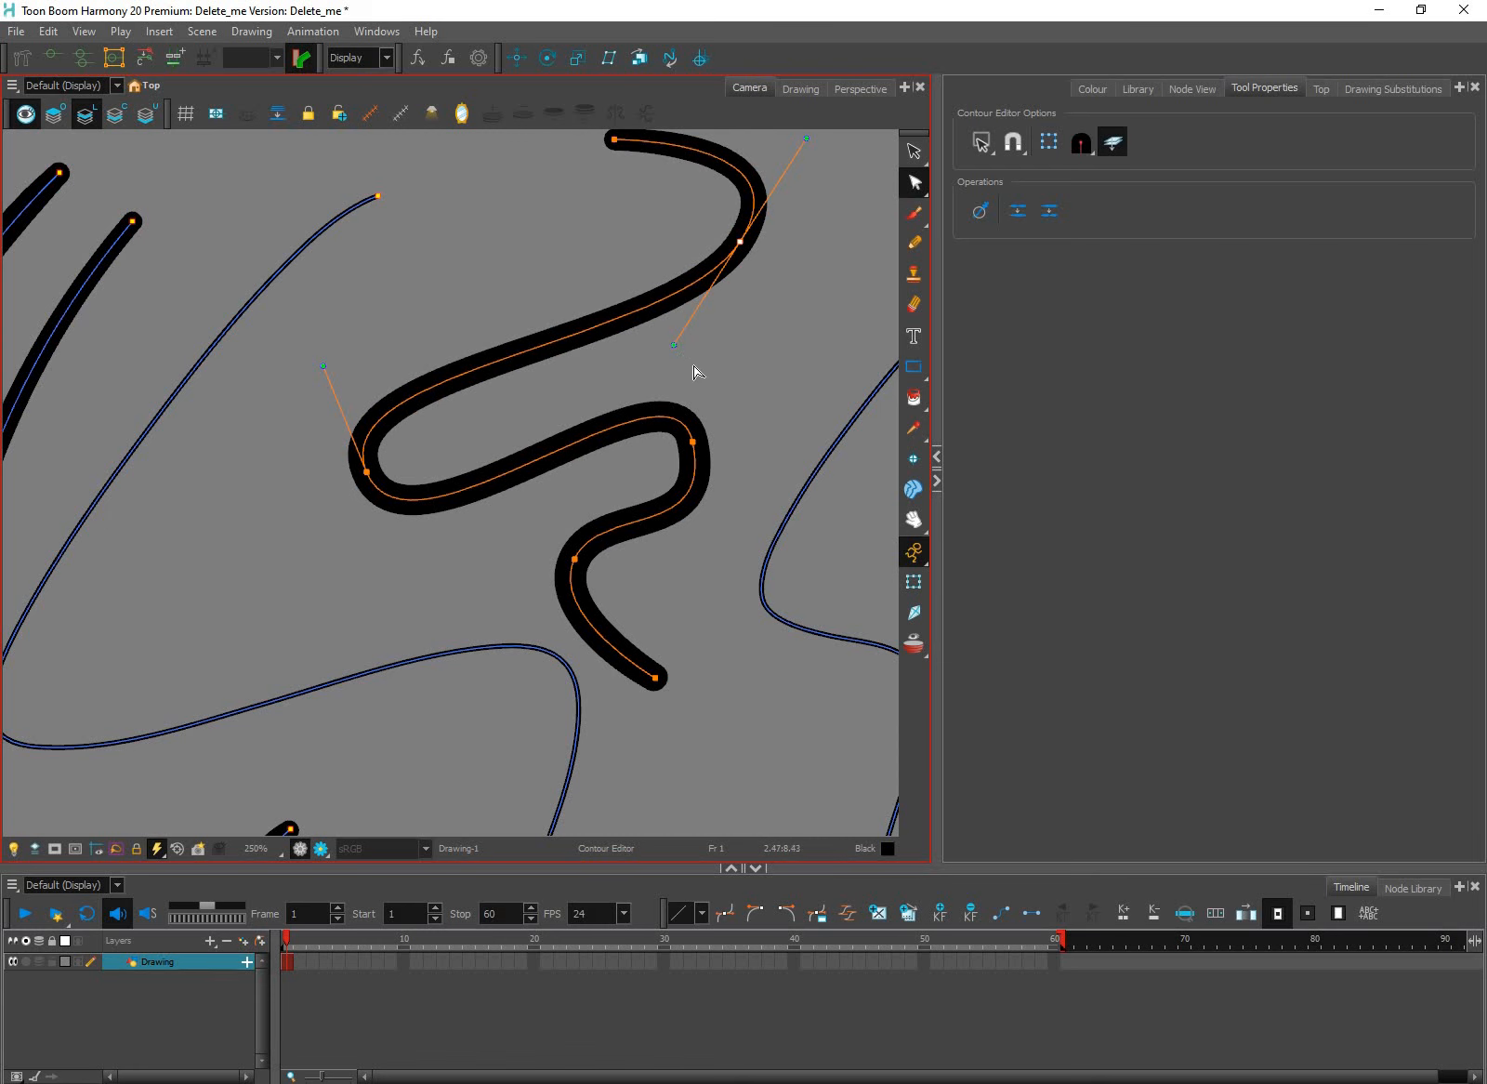
Select the point on the stroke's lower-right bend and nudge it slightly down and to the right
click(694, 442)
key(Down)
key(Right)
key(Right)
key(Right)
key(Right)
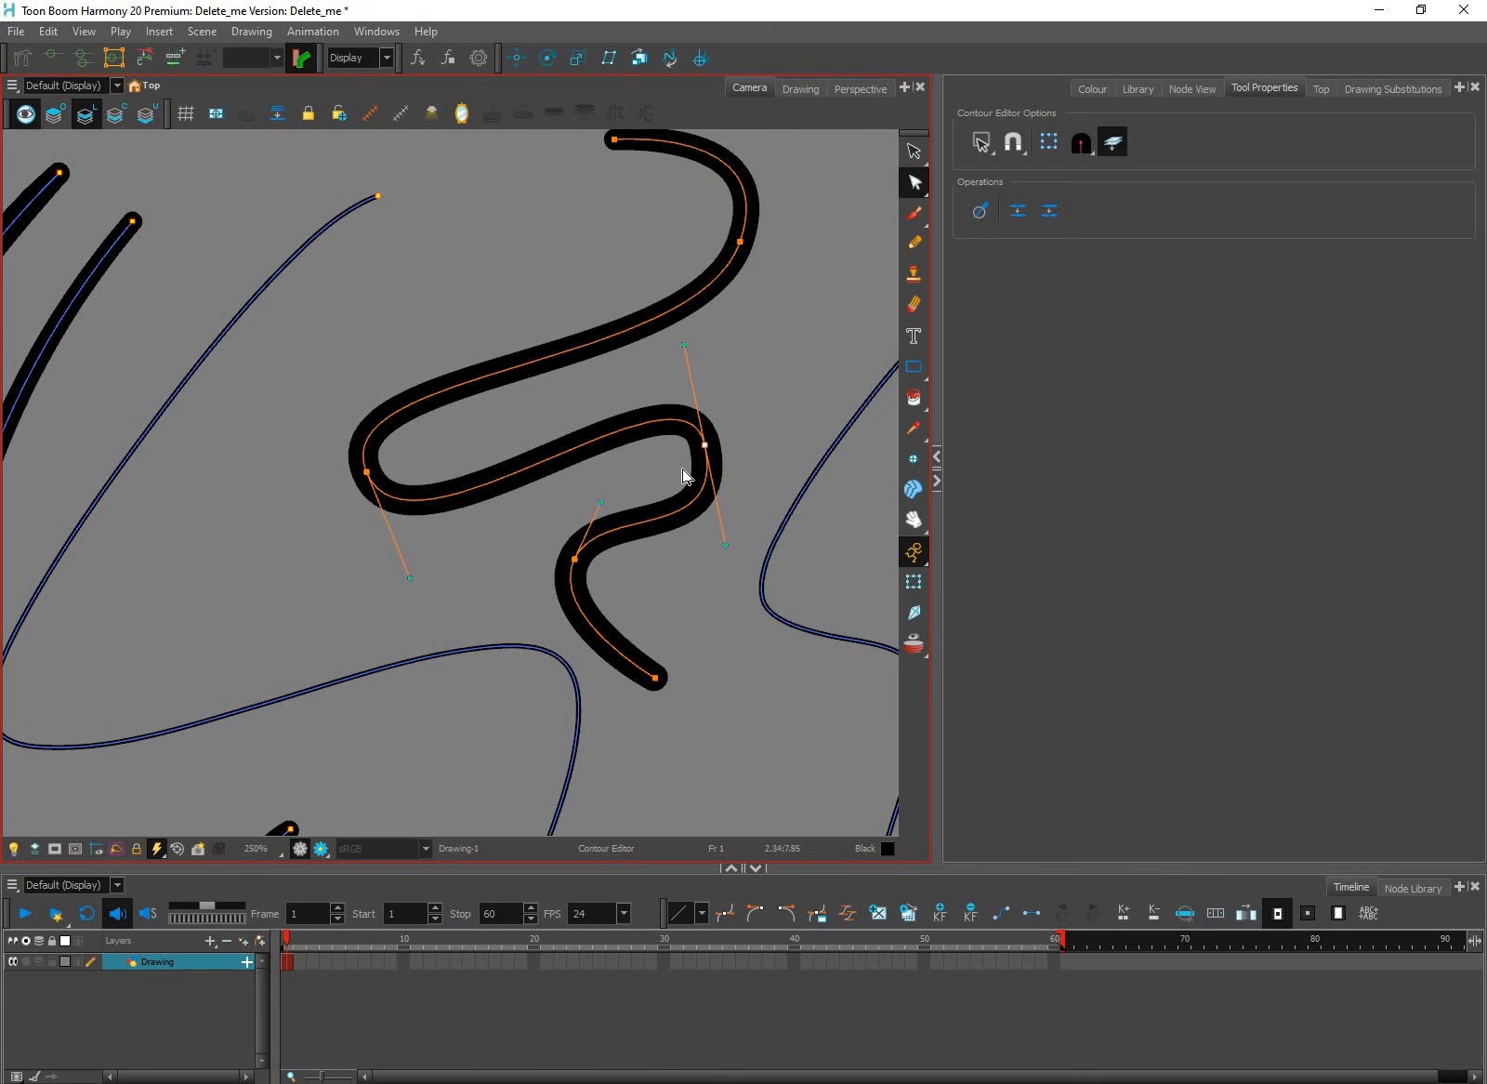
Delete the stroke's four middle points one after another, keeping only its two endpoints
mouse_move(690, 472)
mouse_down()
mouse_move(770, 391)
mouse_move(697, 466)
mouse_up()
key(Delete)
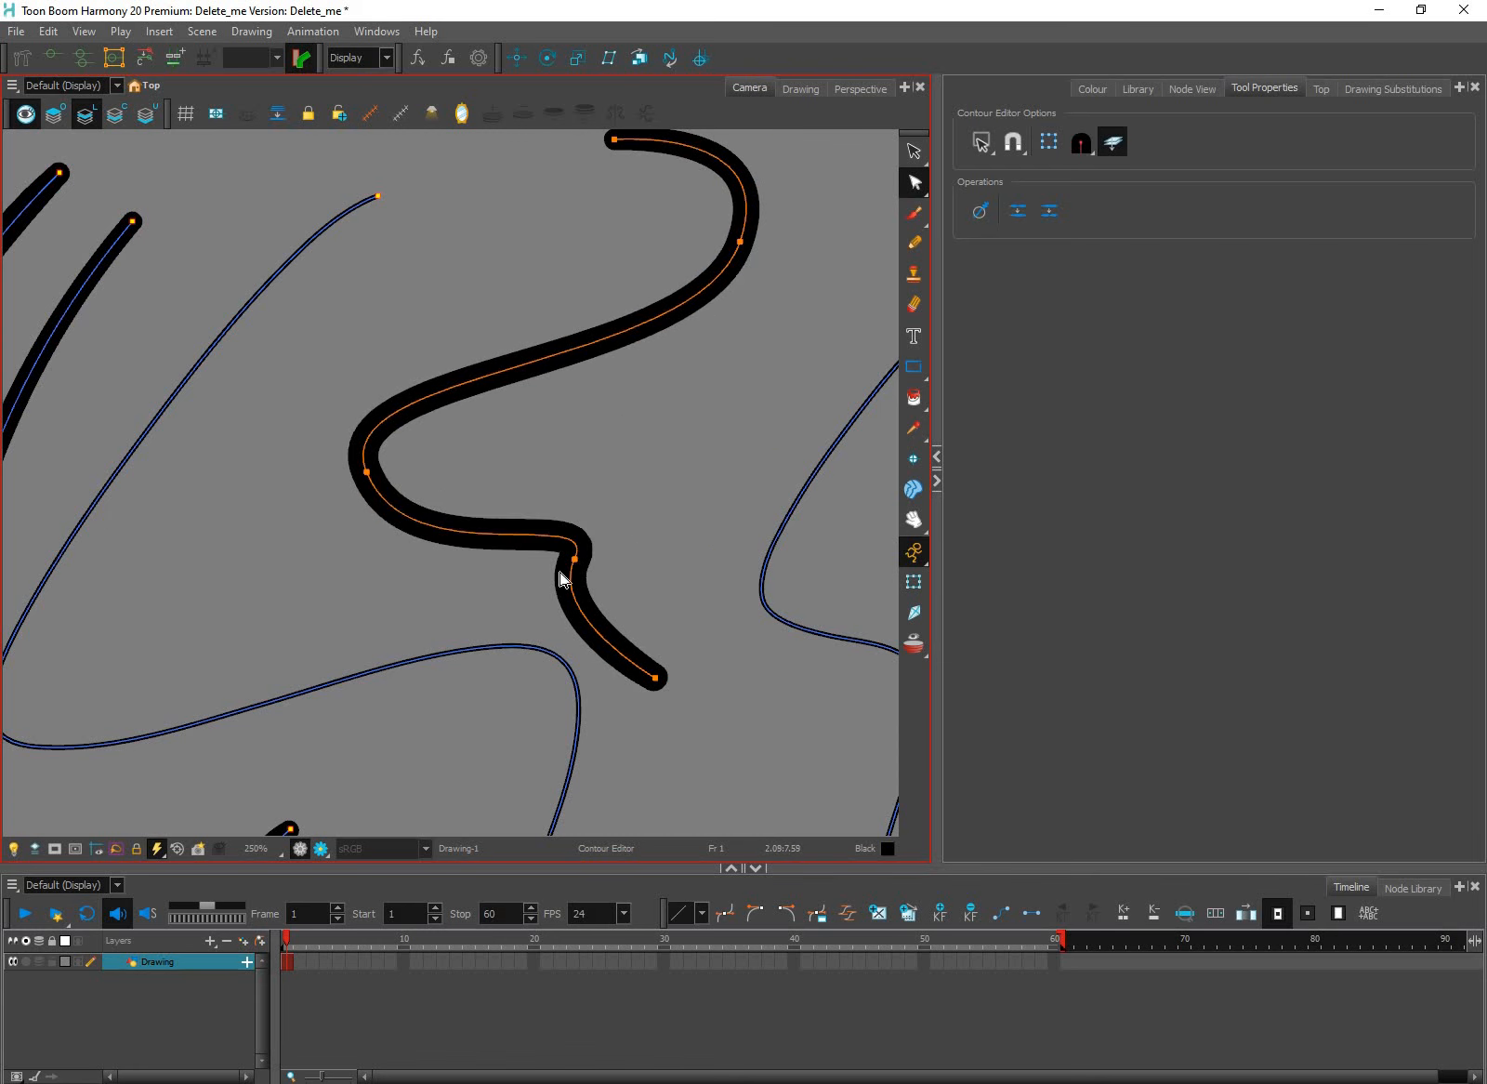
key(Delete)
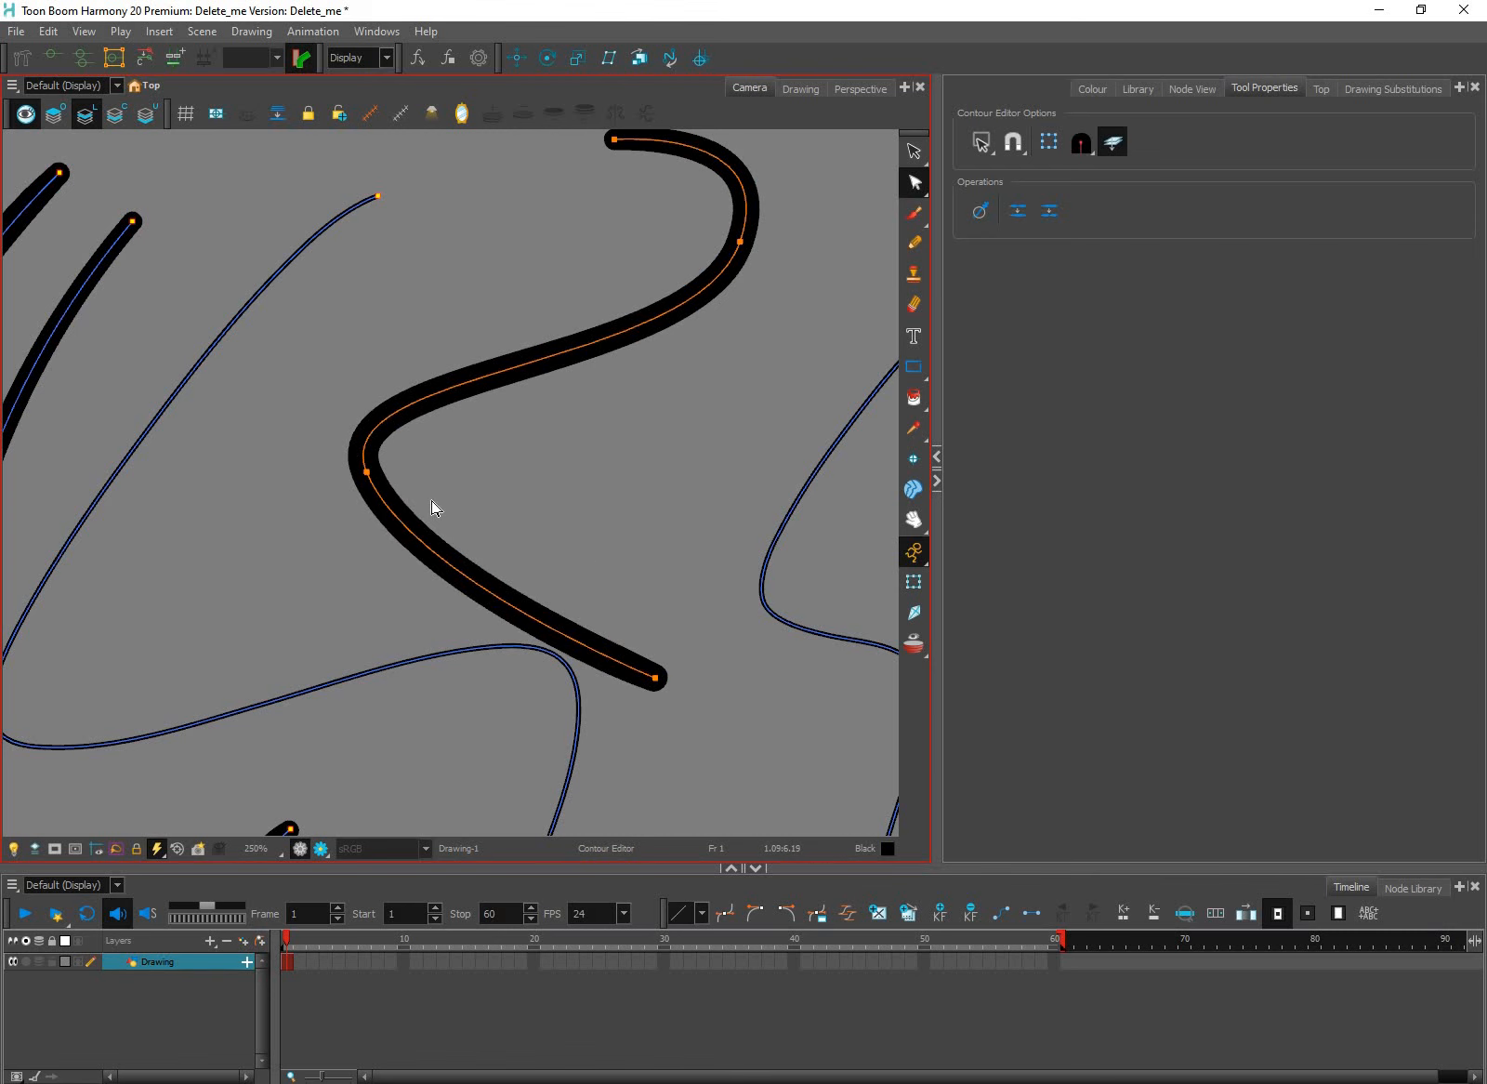
key(Delete)
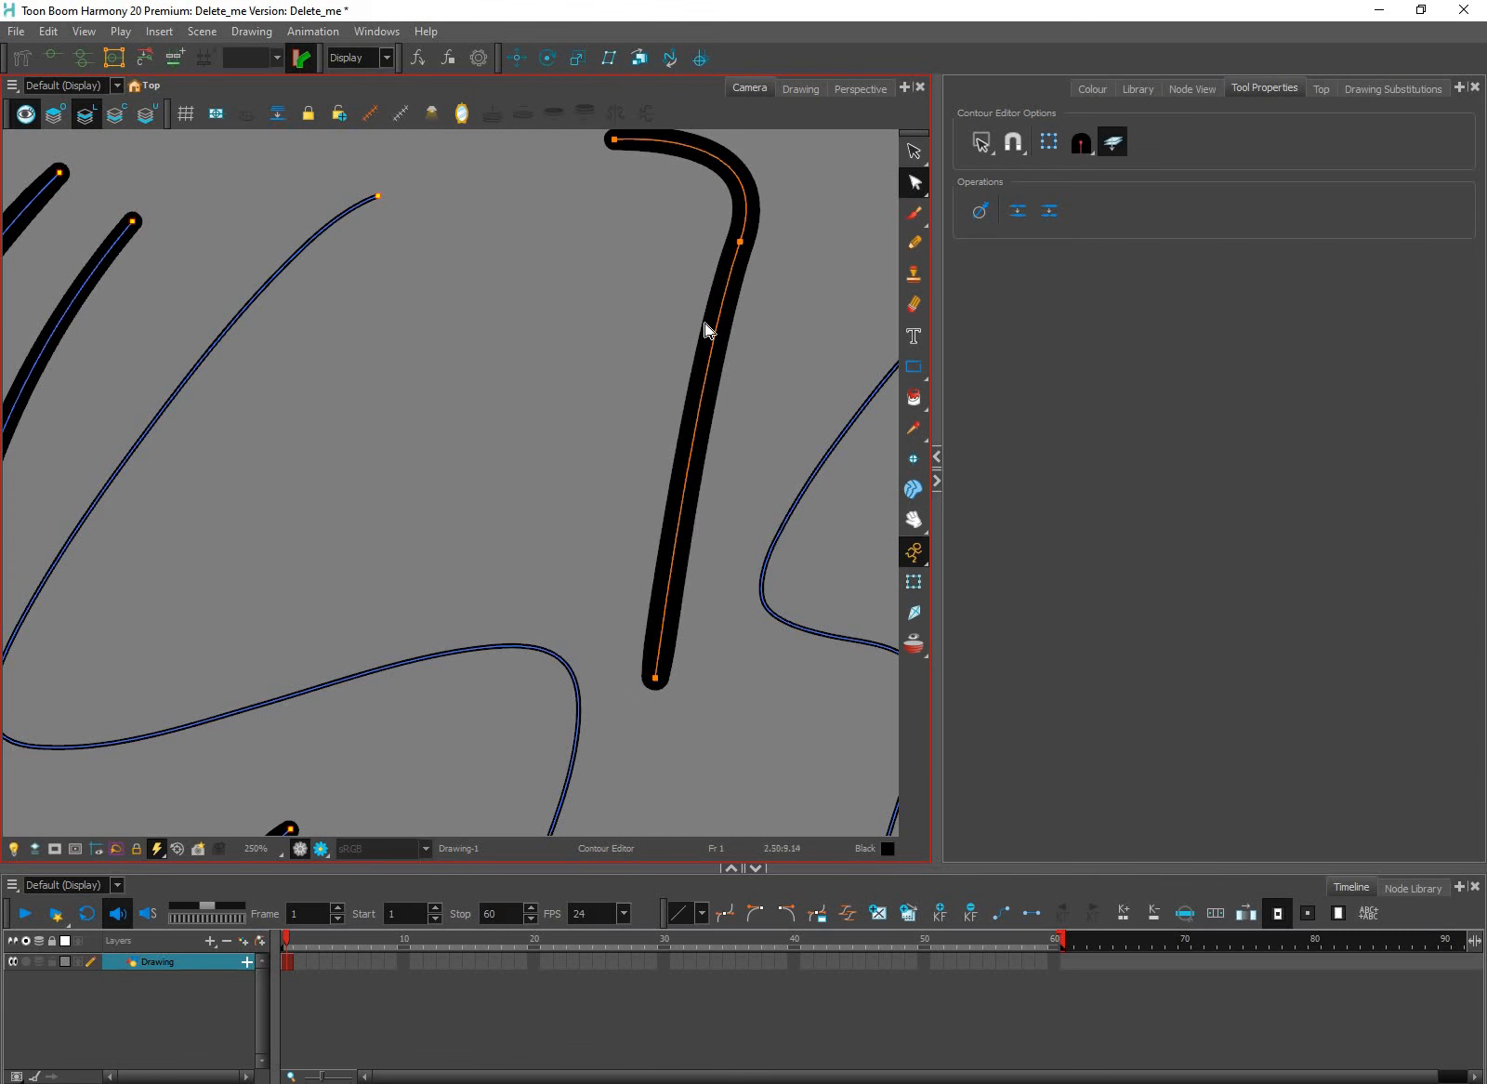
key(Delete)
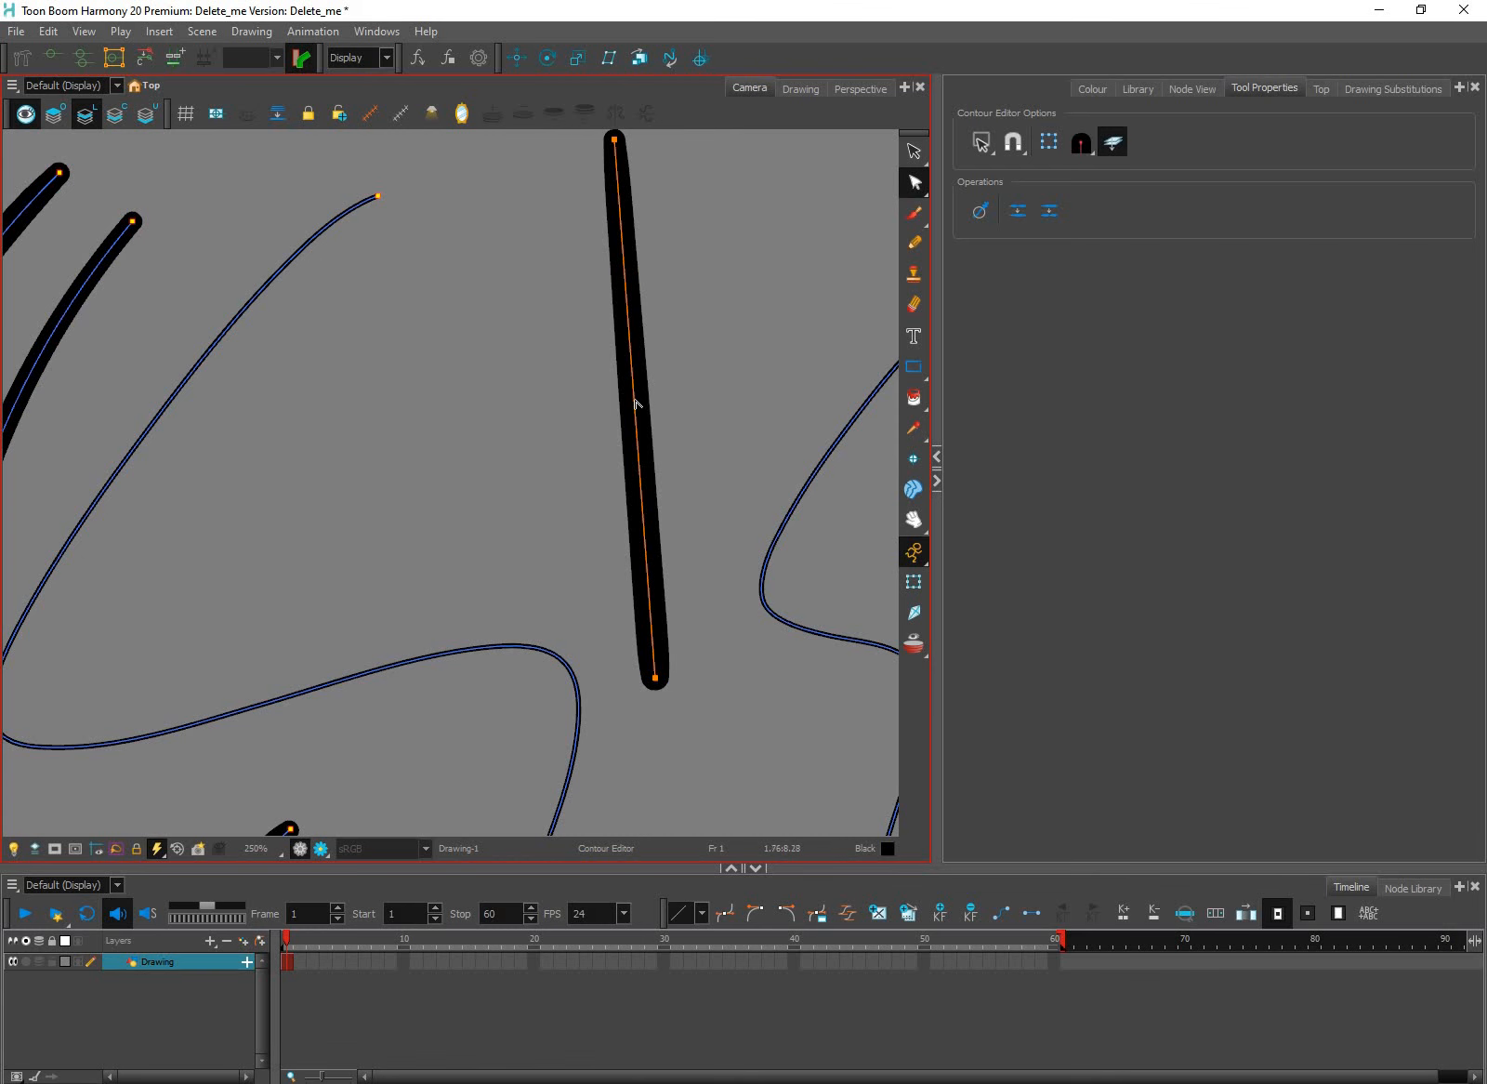
Bow the straight stroke to the left into a wide arc and add points along it with the Contour Editor
mouse_move(677, 394)
mouse_down()
mouse_move(833, 325)
mouse_move(756, 384)
mouse_up()
mouse_move(761, 381)
mouse_down()
mouse_move(565, 441)
mouse_move(349, 454)
mouse_move(705, 365)
mouse_move(777, 380)
mouse_up()
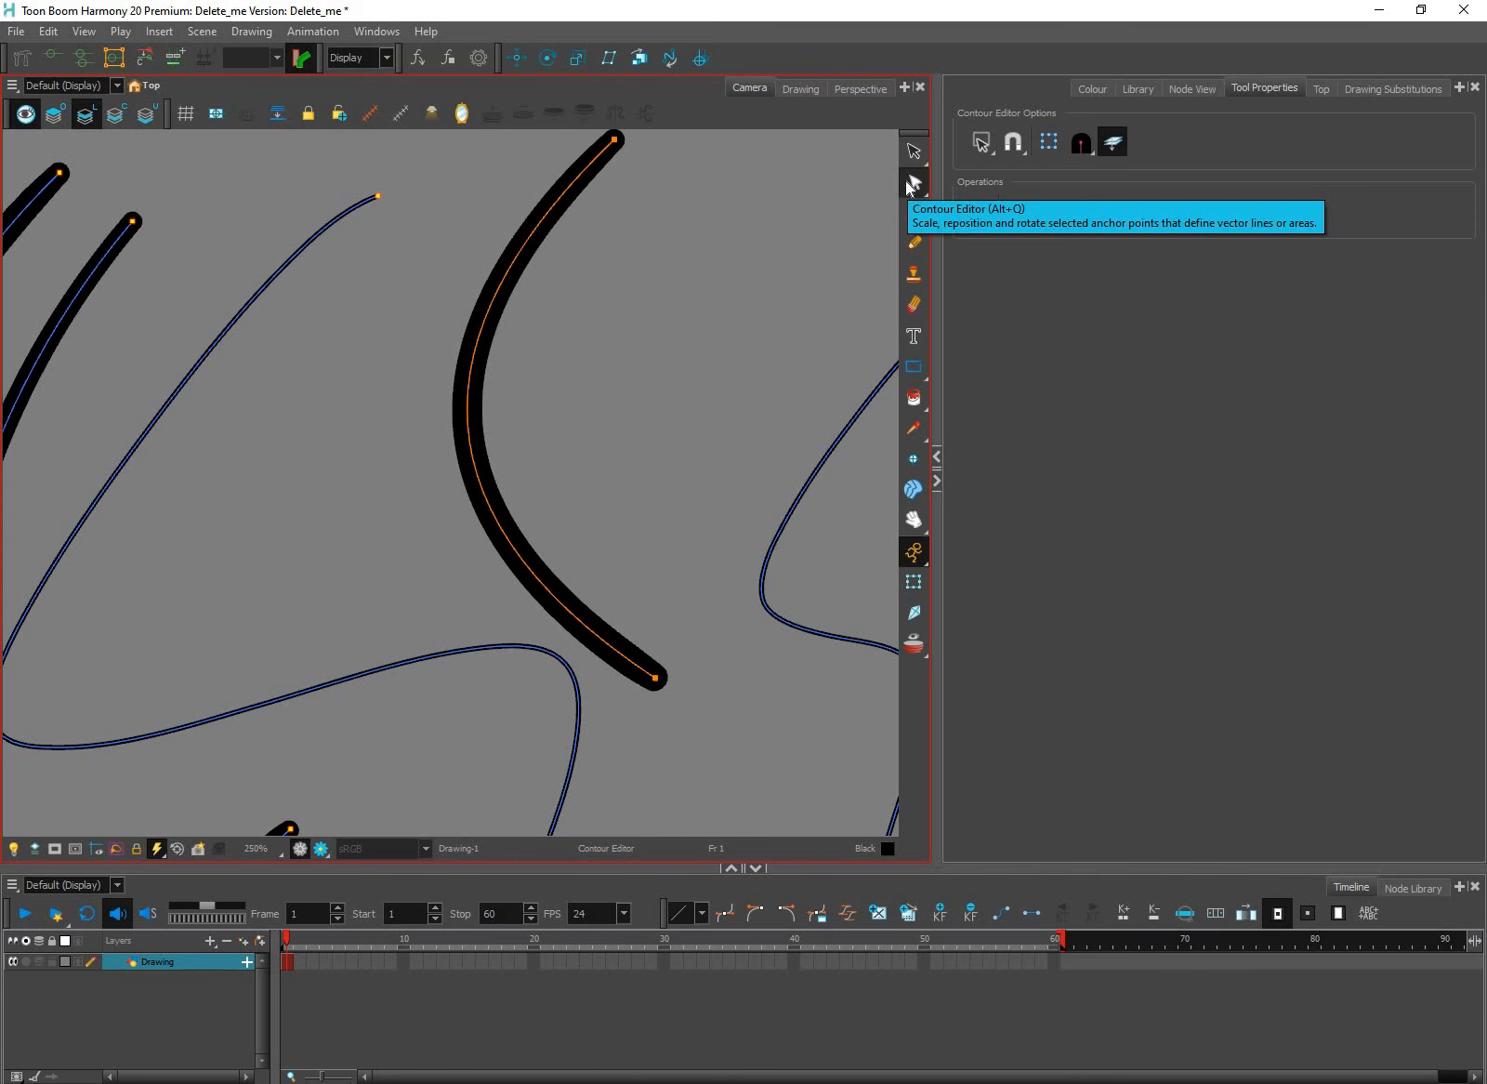
click(468, 424)
click(482, 326)
click(517, 552)
Pull the arc's middle point to the right and round all three bends with their Bezier handles, leaving the stroke deselected
click(469, 425)
mouse_move(629, 429)
mouse_down()
mouse_move(614, 402)
mouse_move(617, 497)
mouse_up()
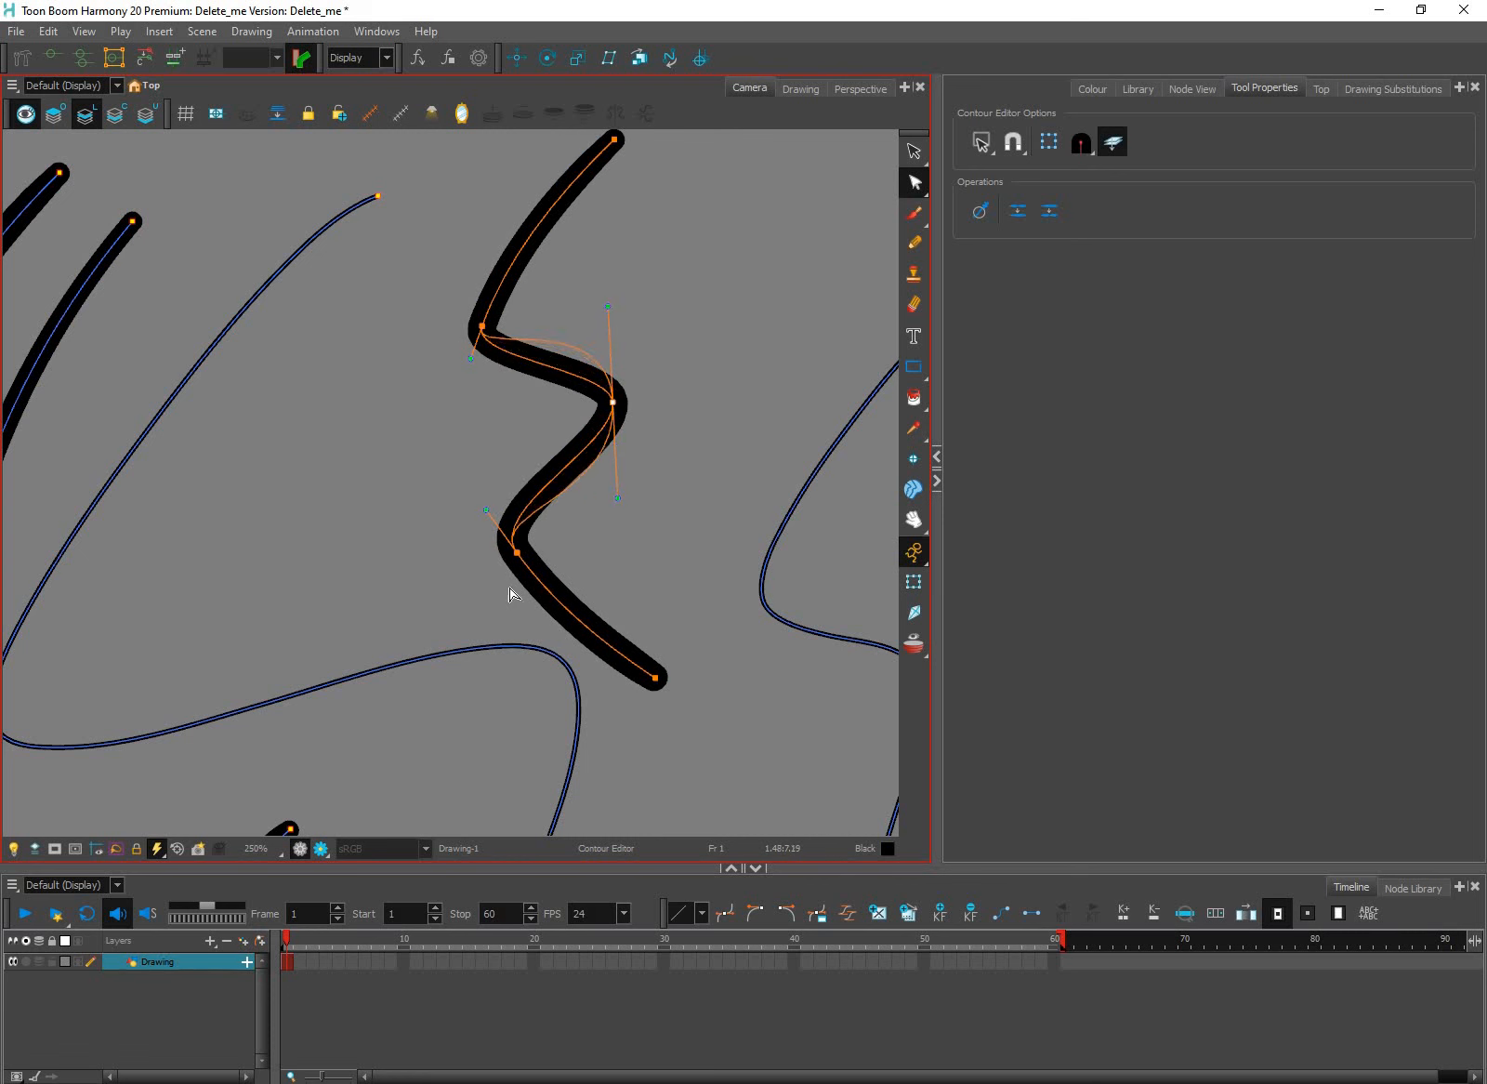
drag(516, 552, 514, 476)
drag(482, 325, 509, 391)
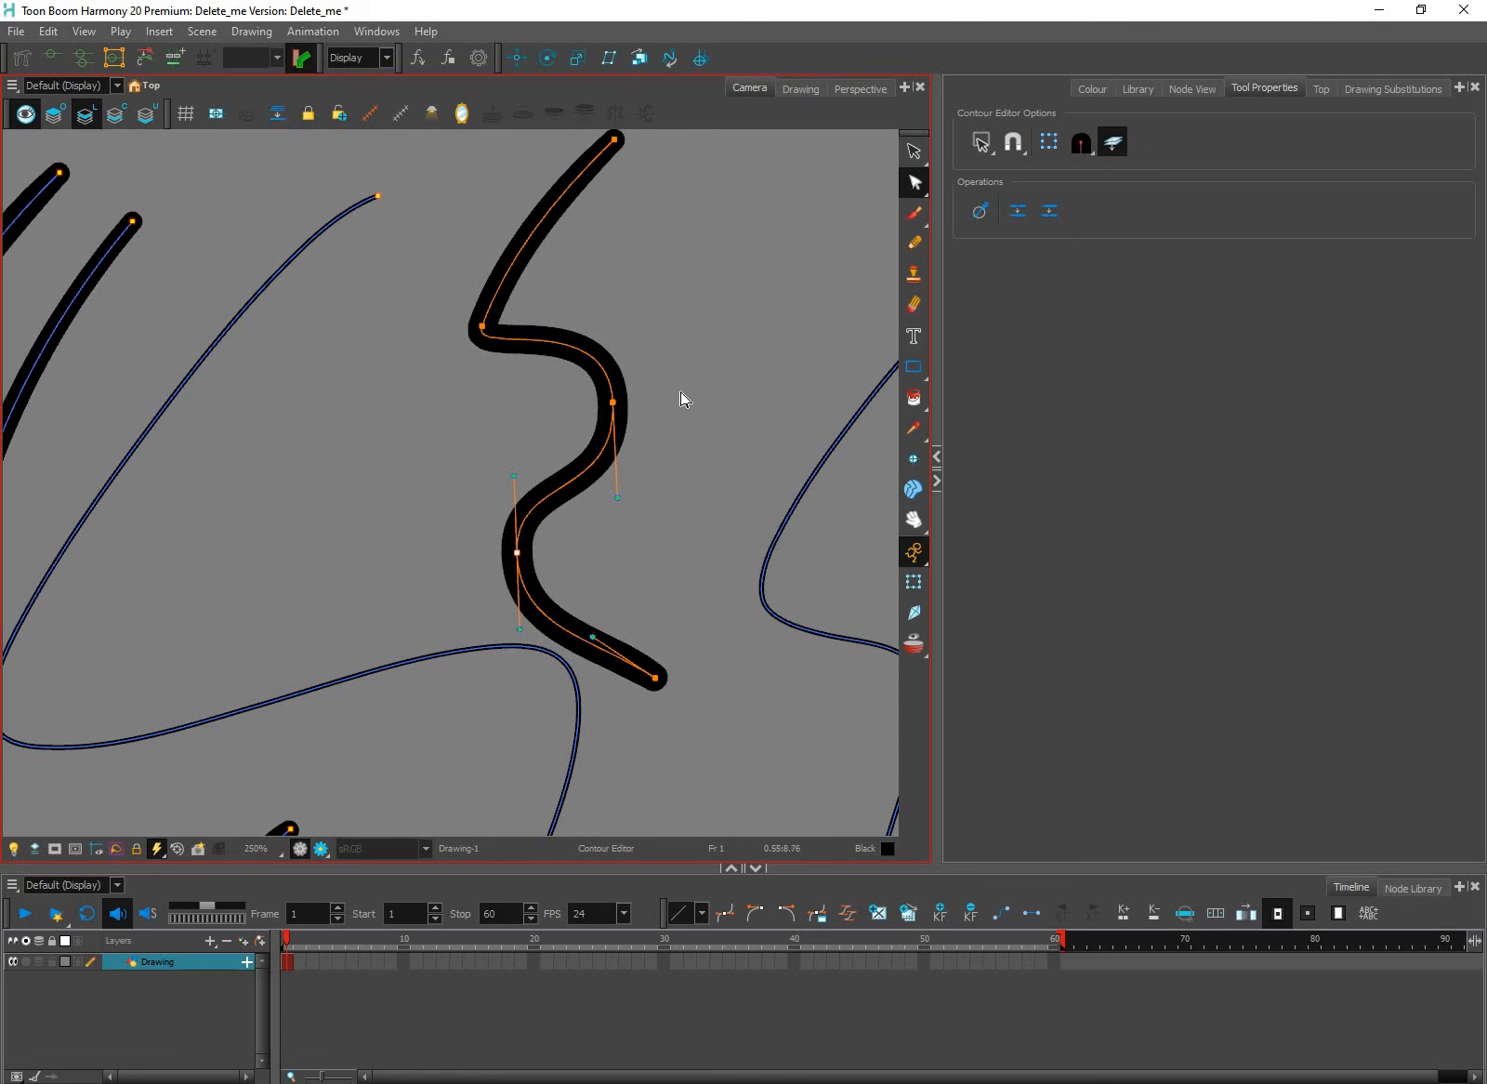
click(691, 401)
scroll(702, 279, down, 3)
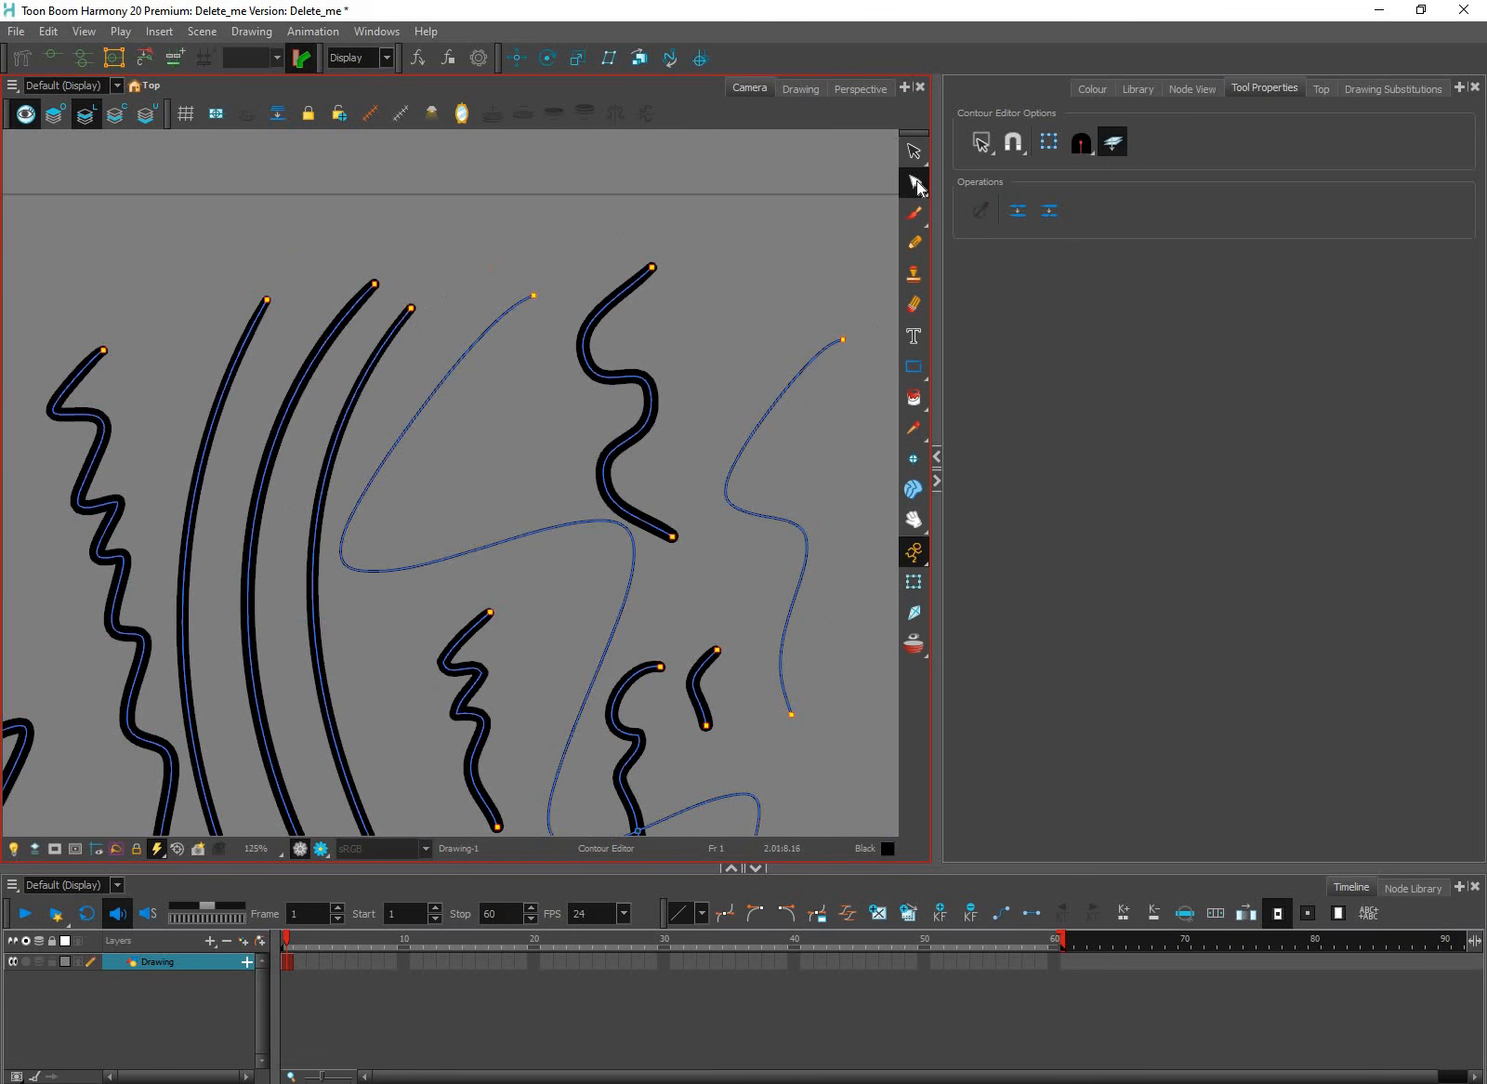
Examine the alternative editing tools grouped with the Contour Editor, such as the Centerline, Pencil and Smooth Editors
click(925, 188)
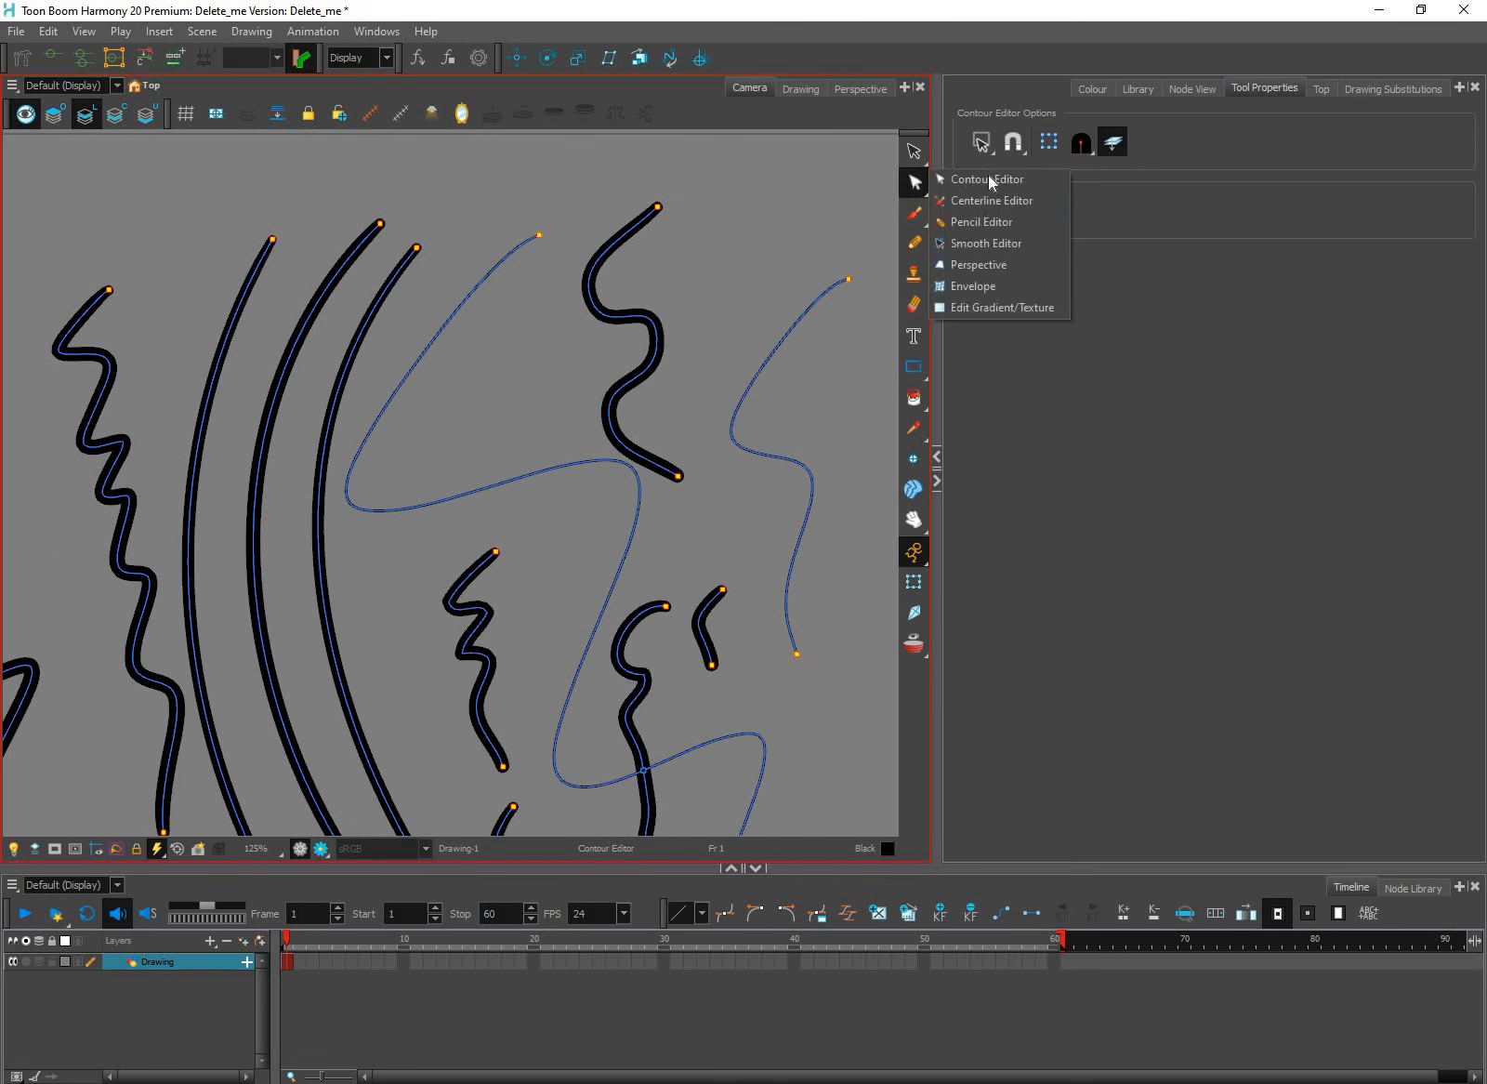
click(928, 198)
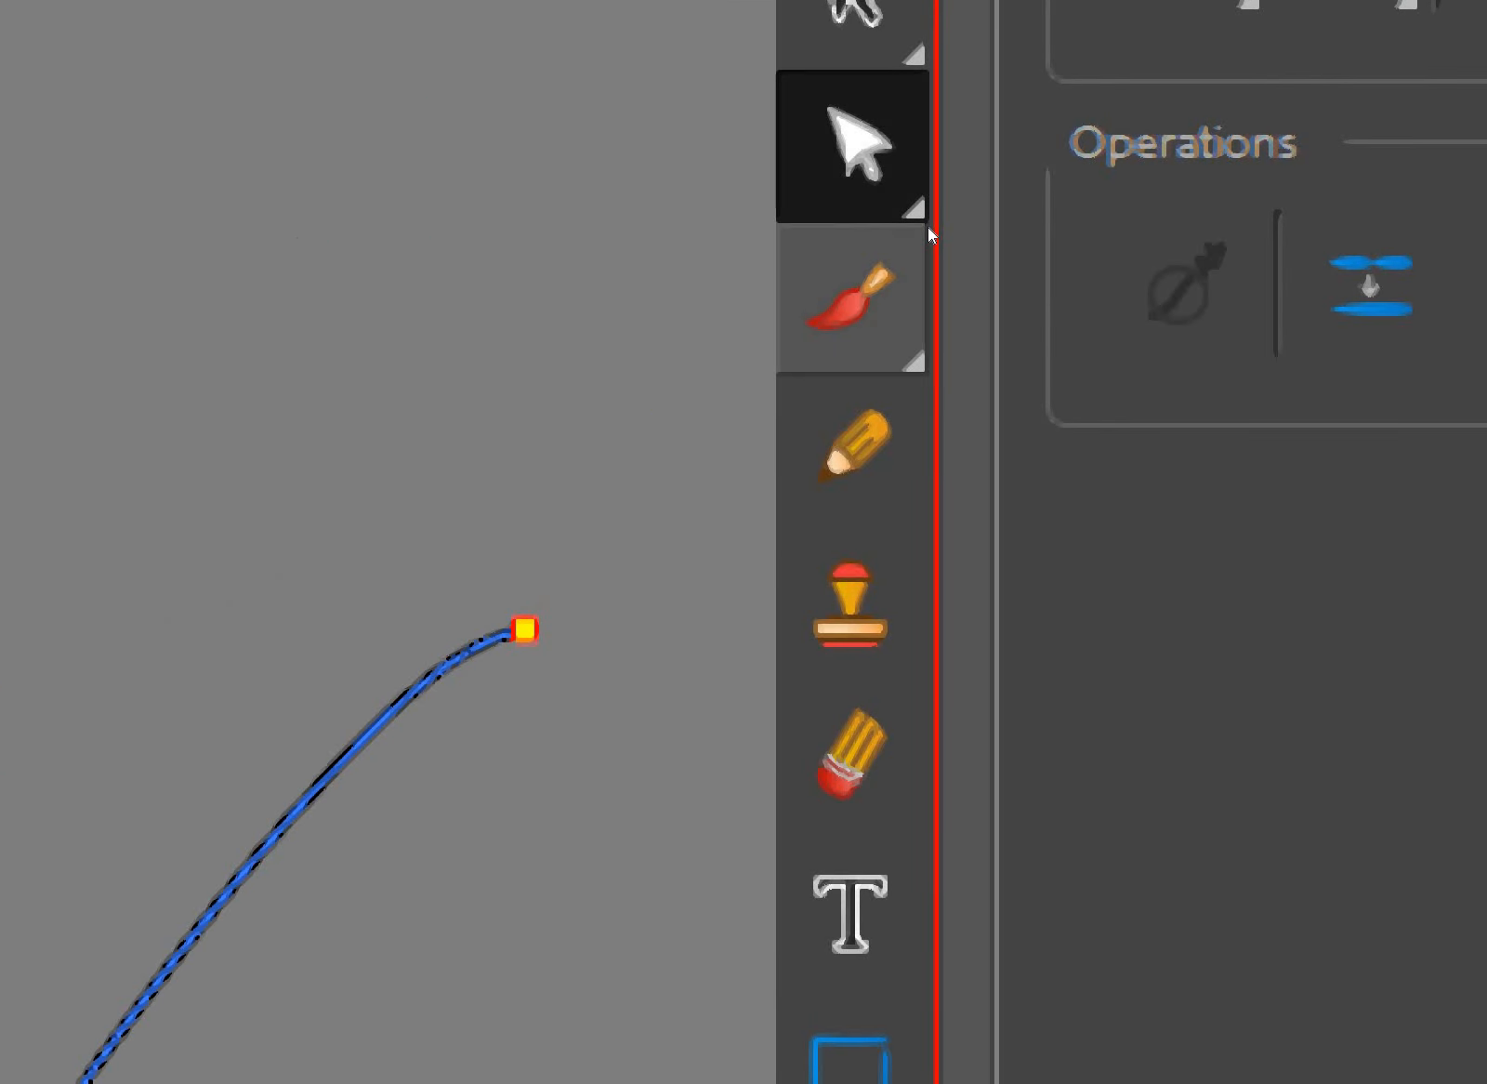
click(929, 196)
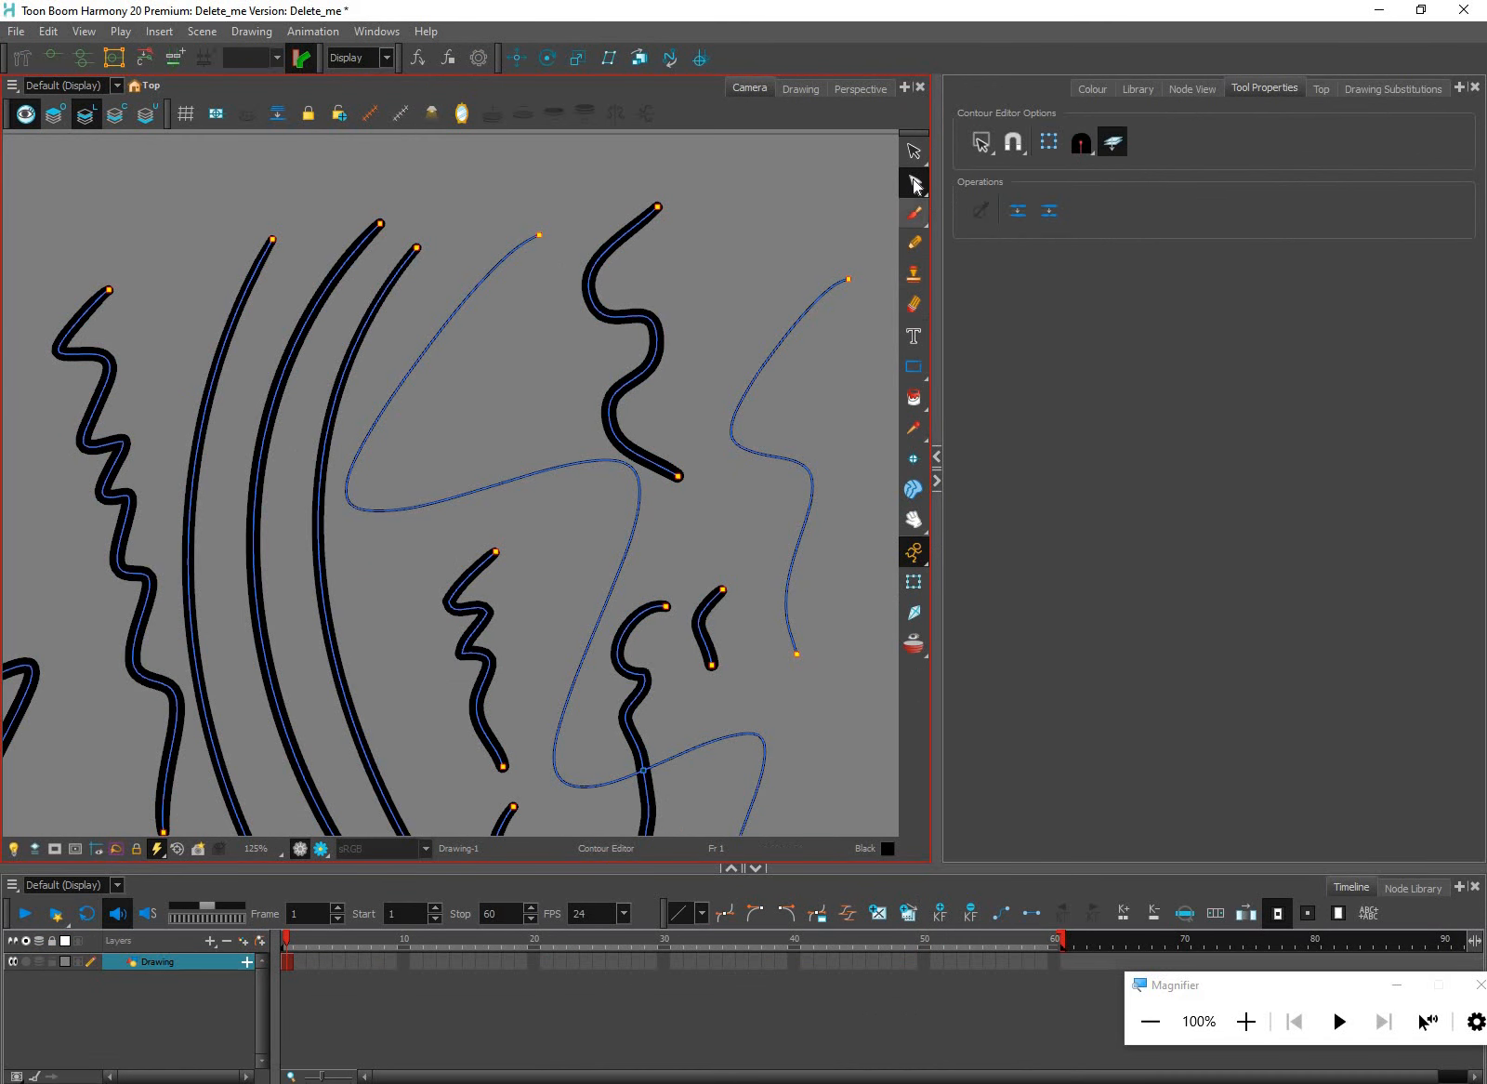
click(917, 183)
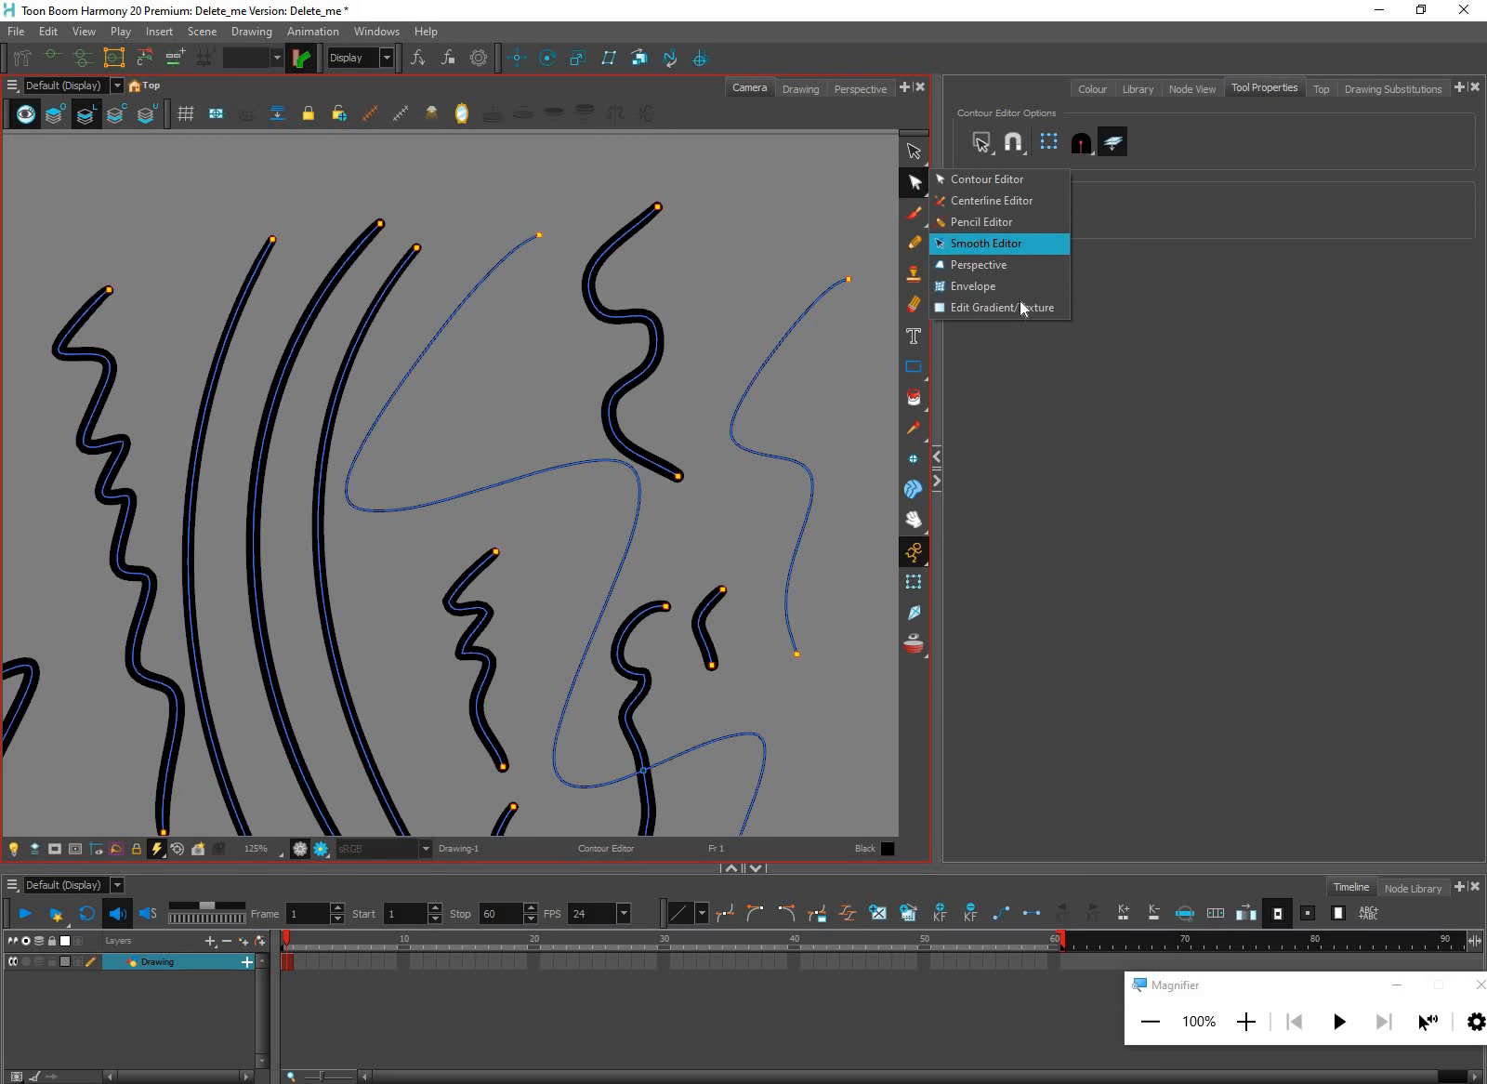
click(918, 152)
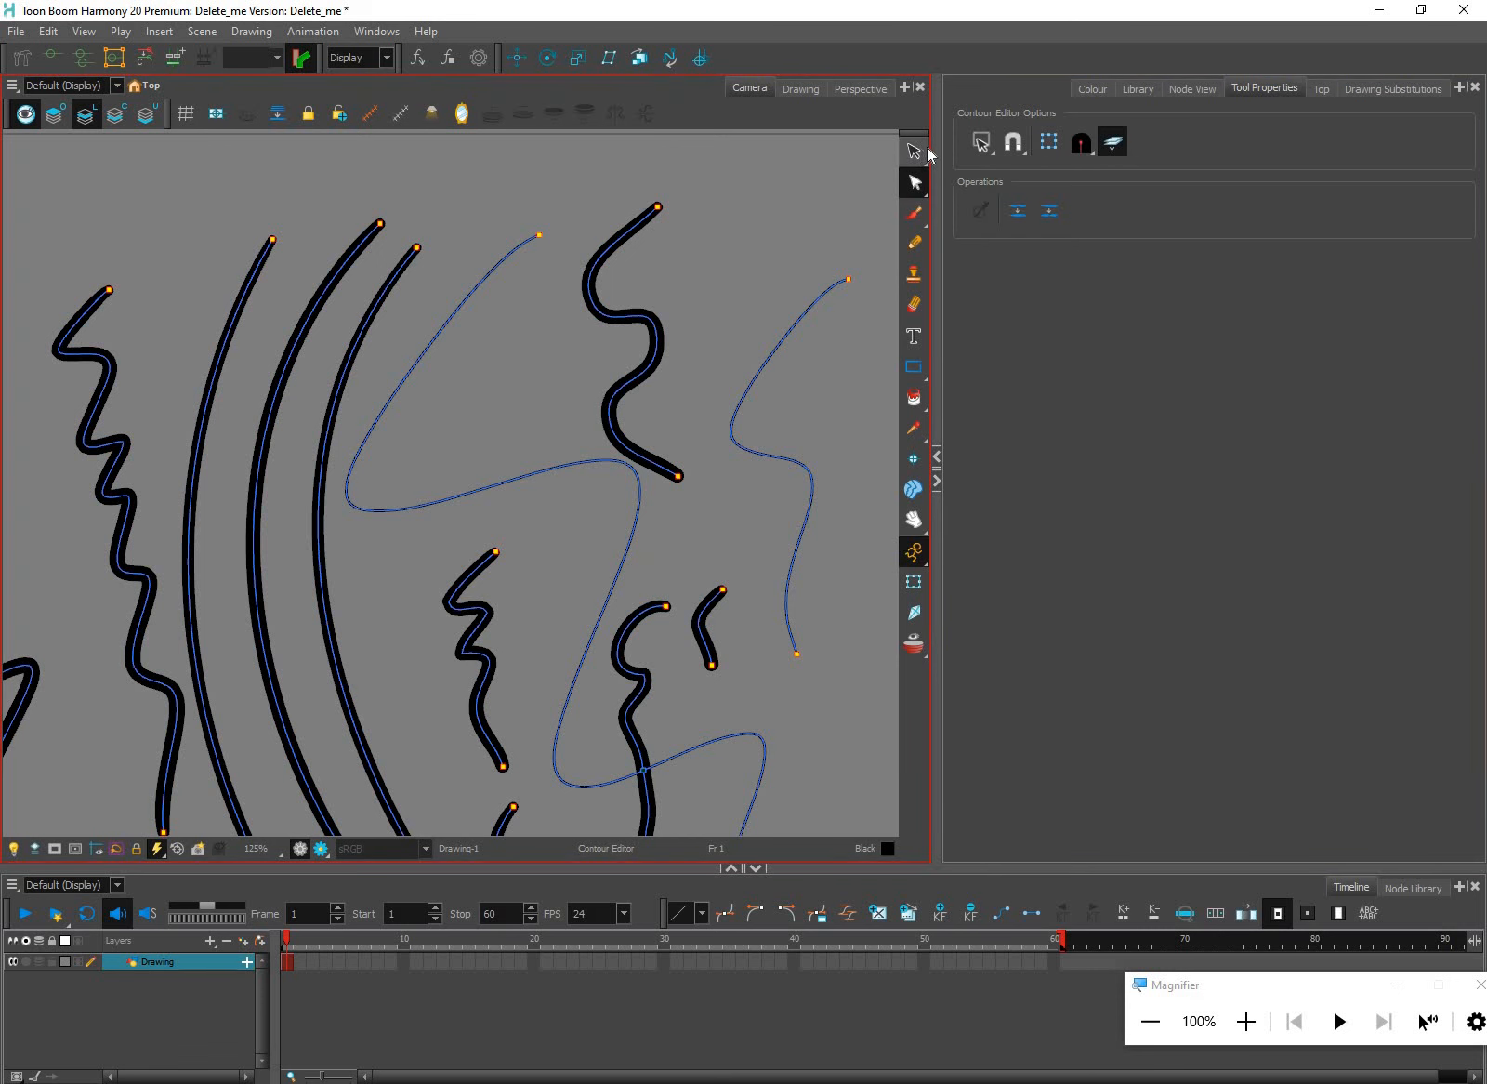
Switch to the Select tool and hide the stroke centerlines and points across the whole drawing
click(926, 150)
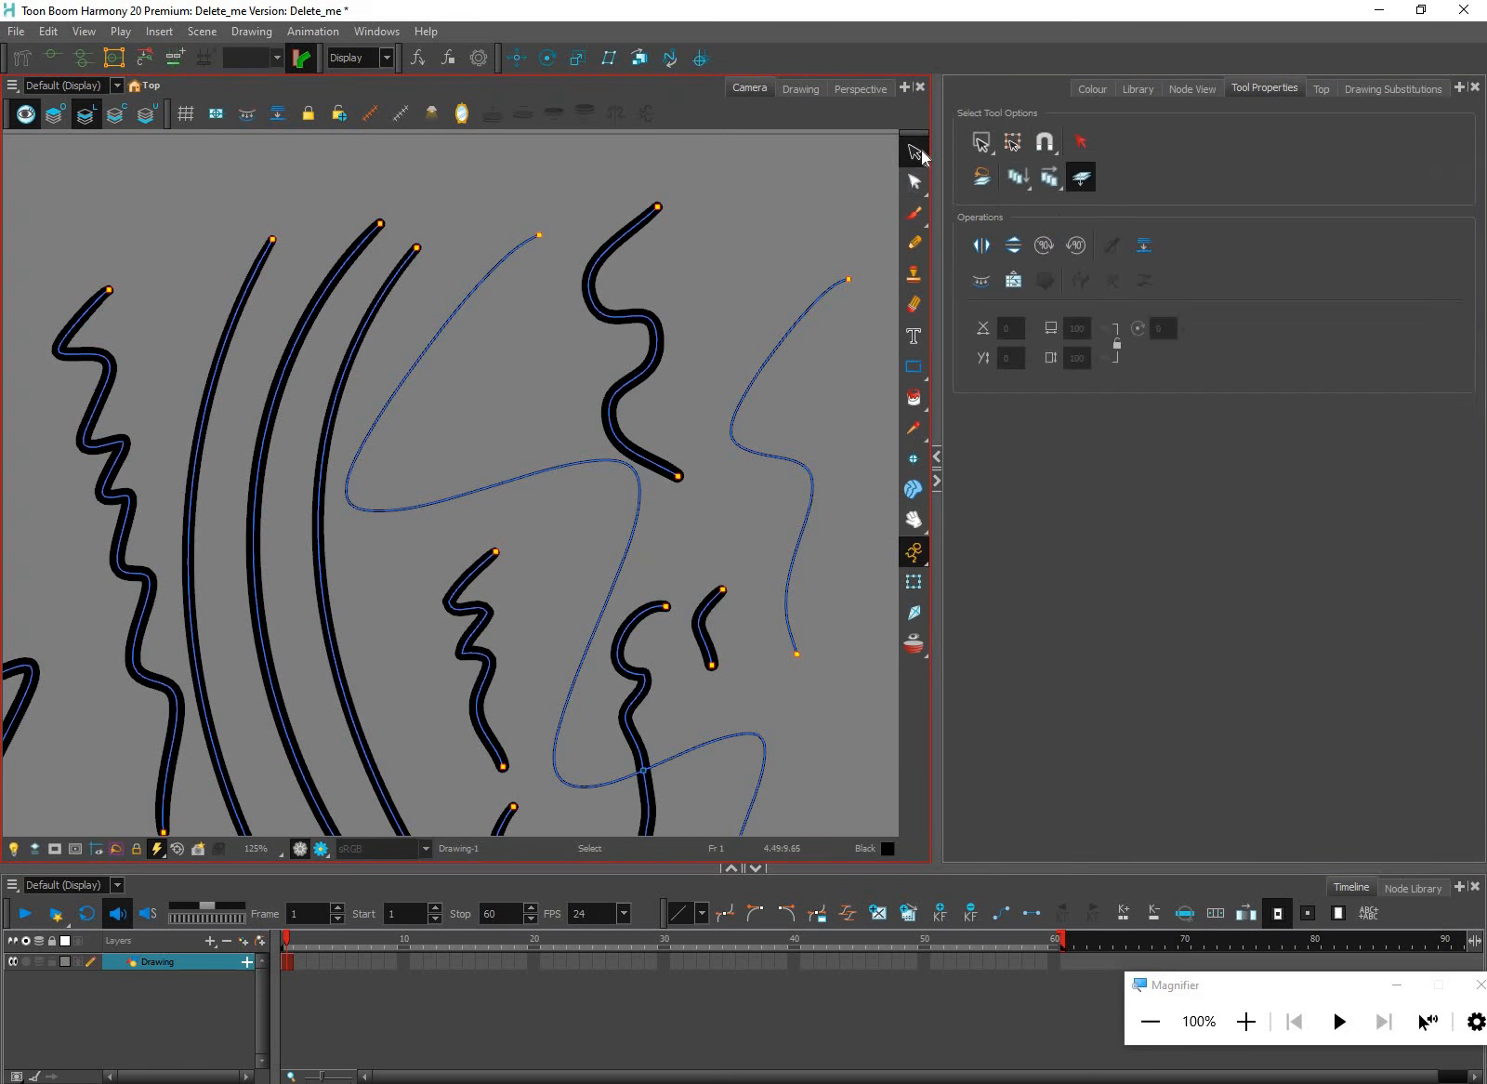
click(1255, 90)
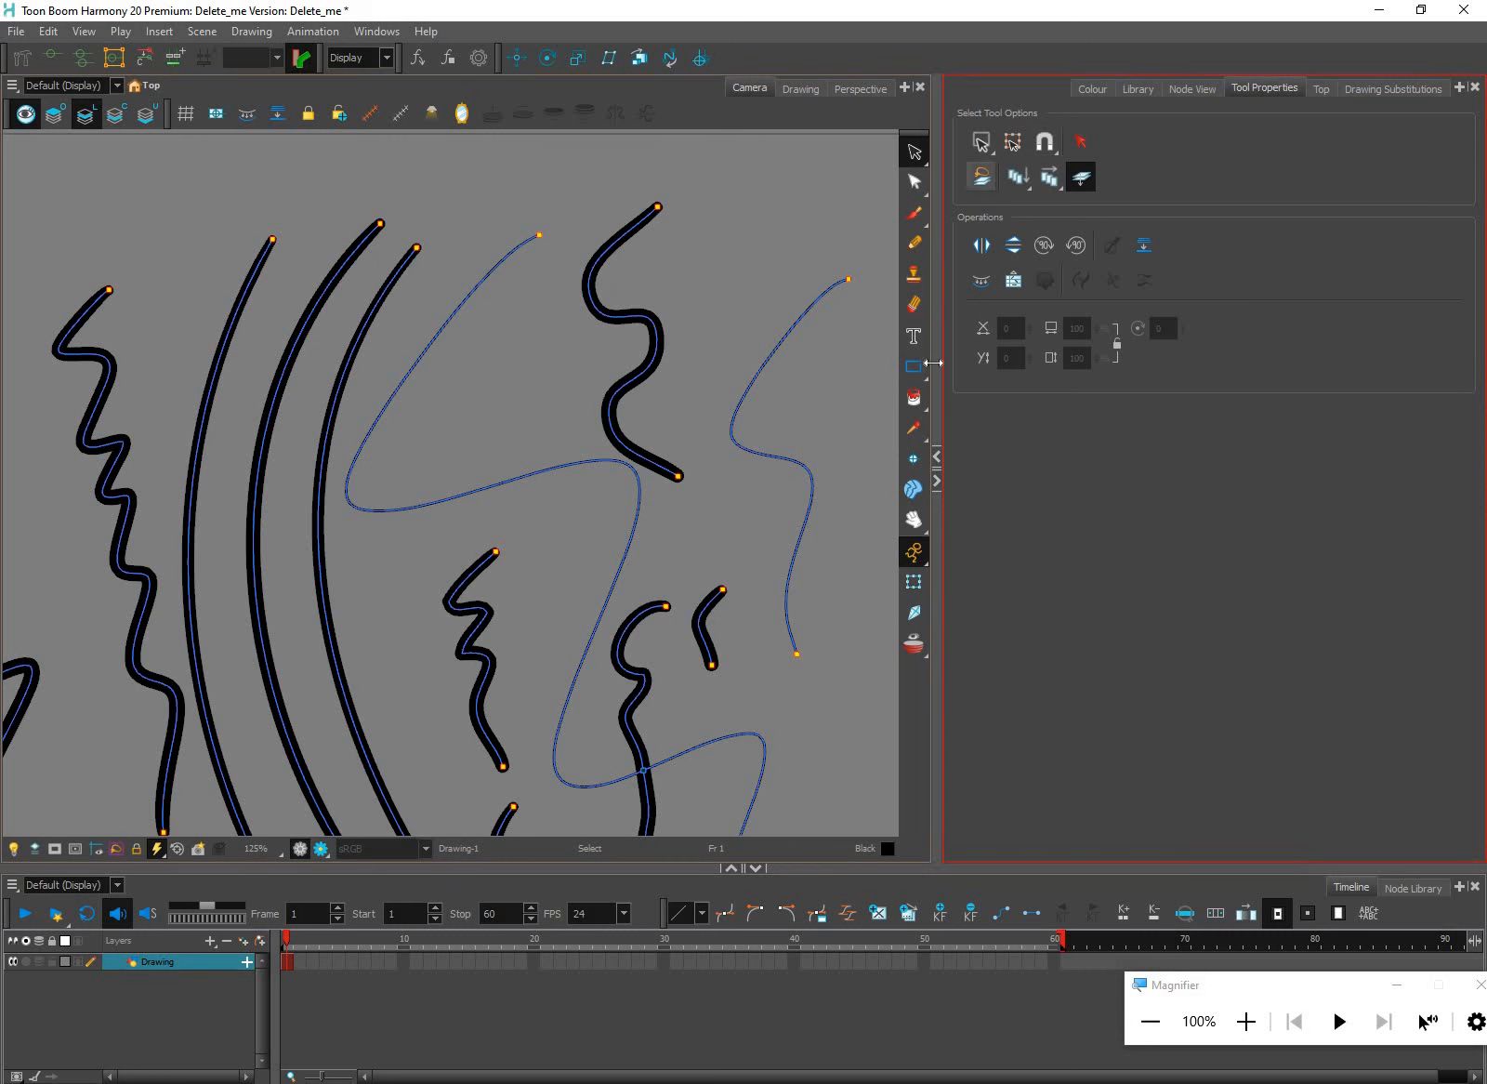
click(829, 427)
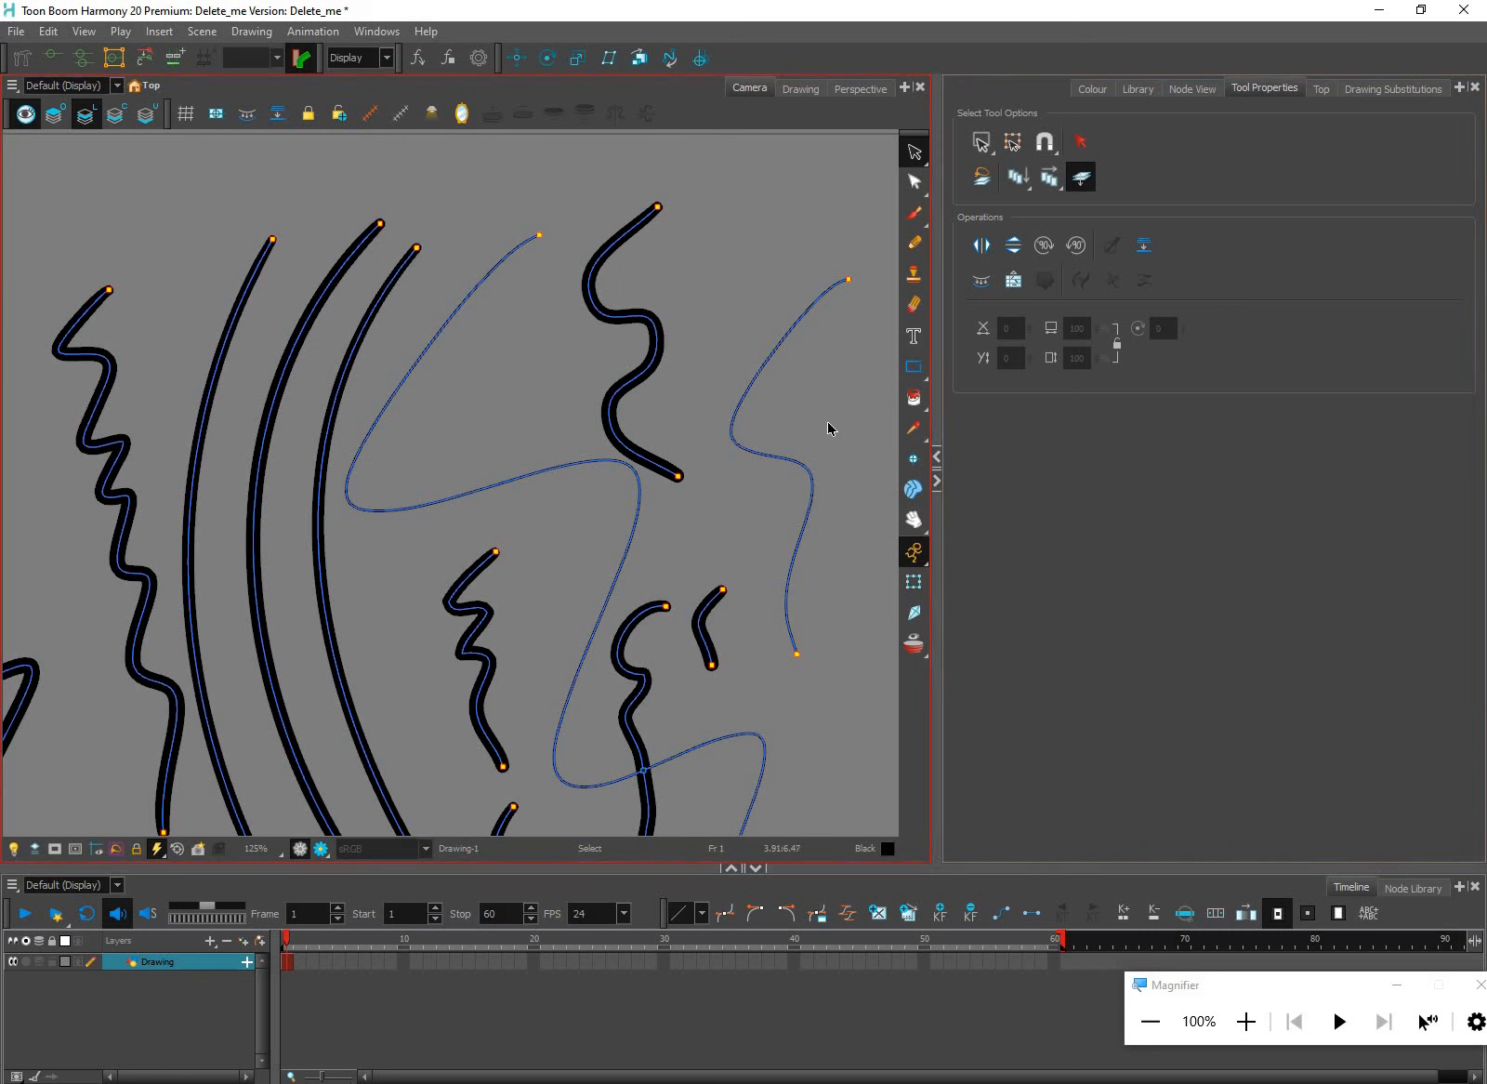
scroll(827, 427, down, 5)
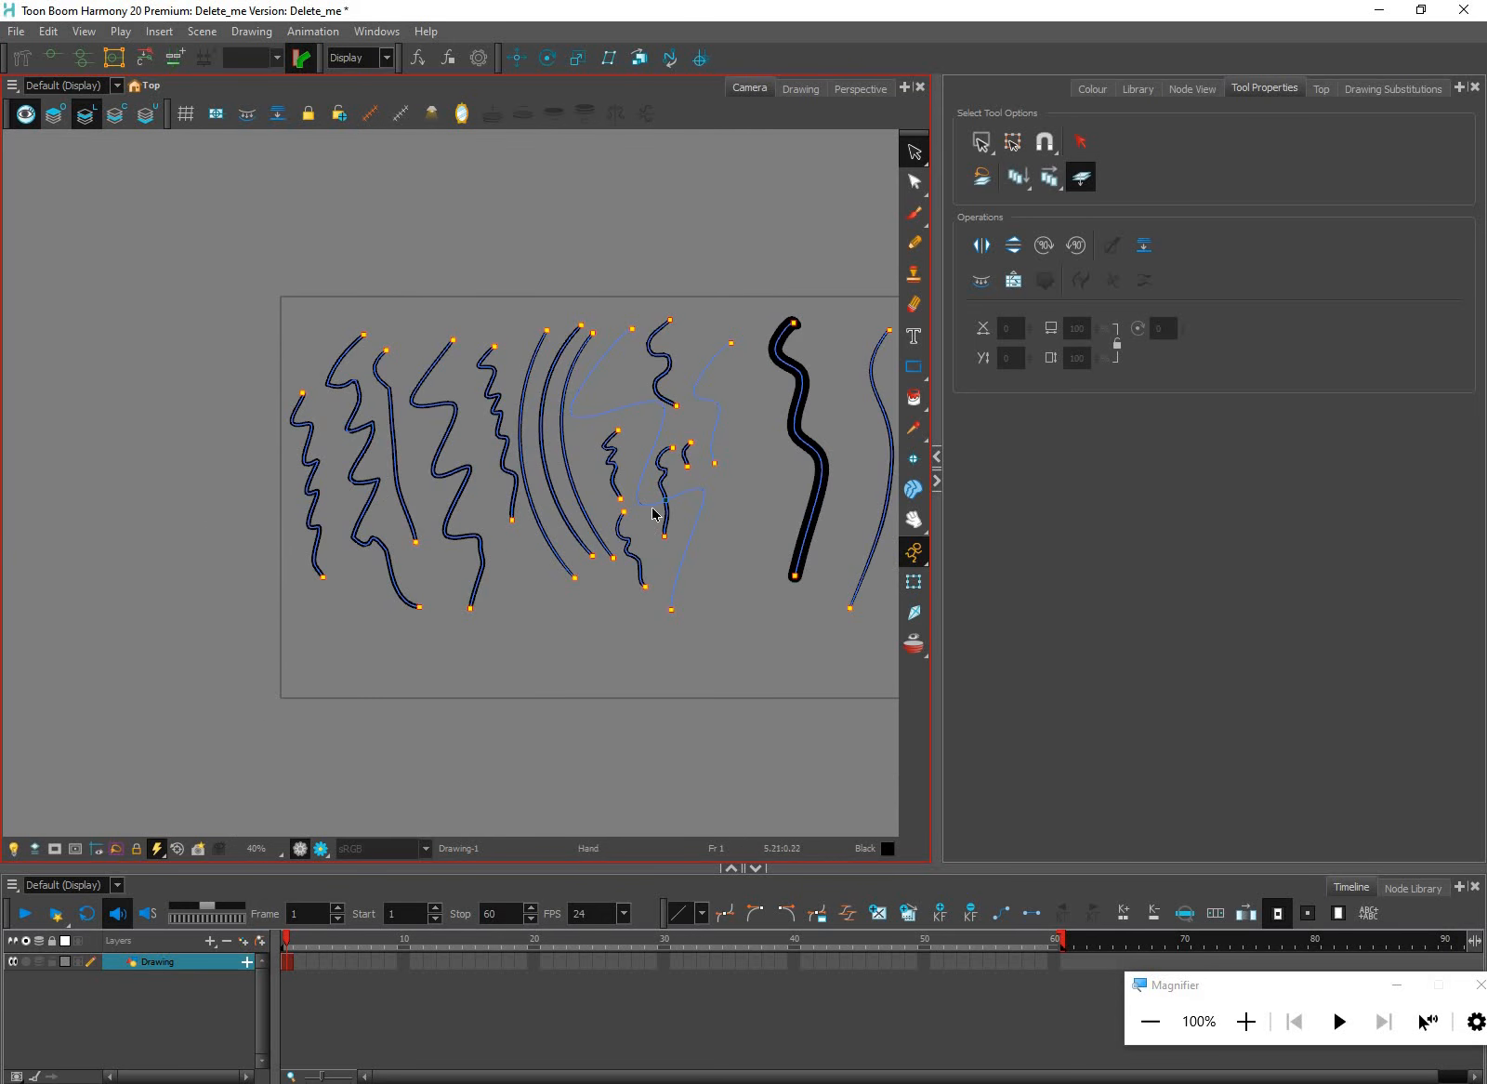
scroll(707, 469, up, 1)
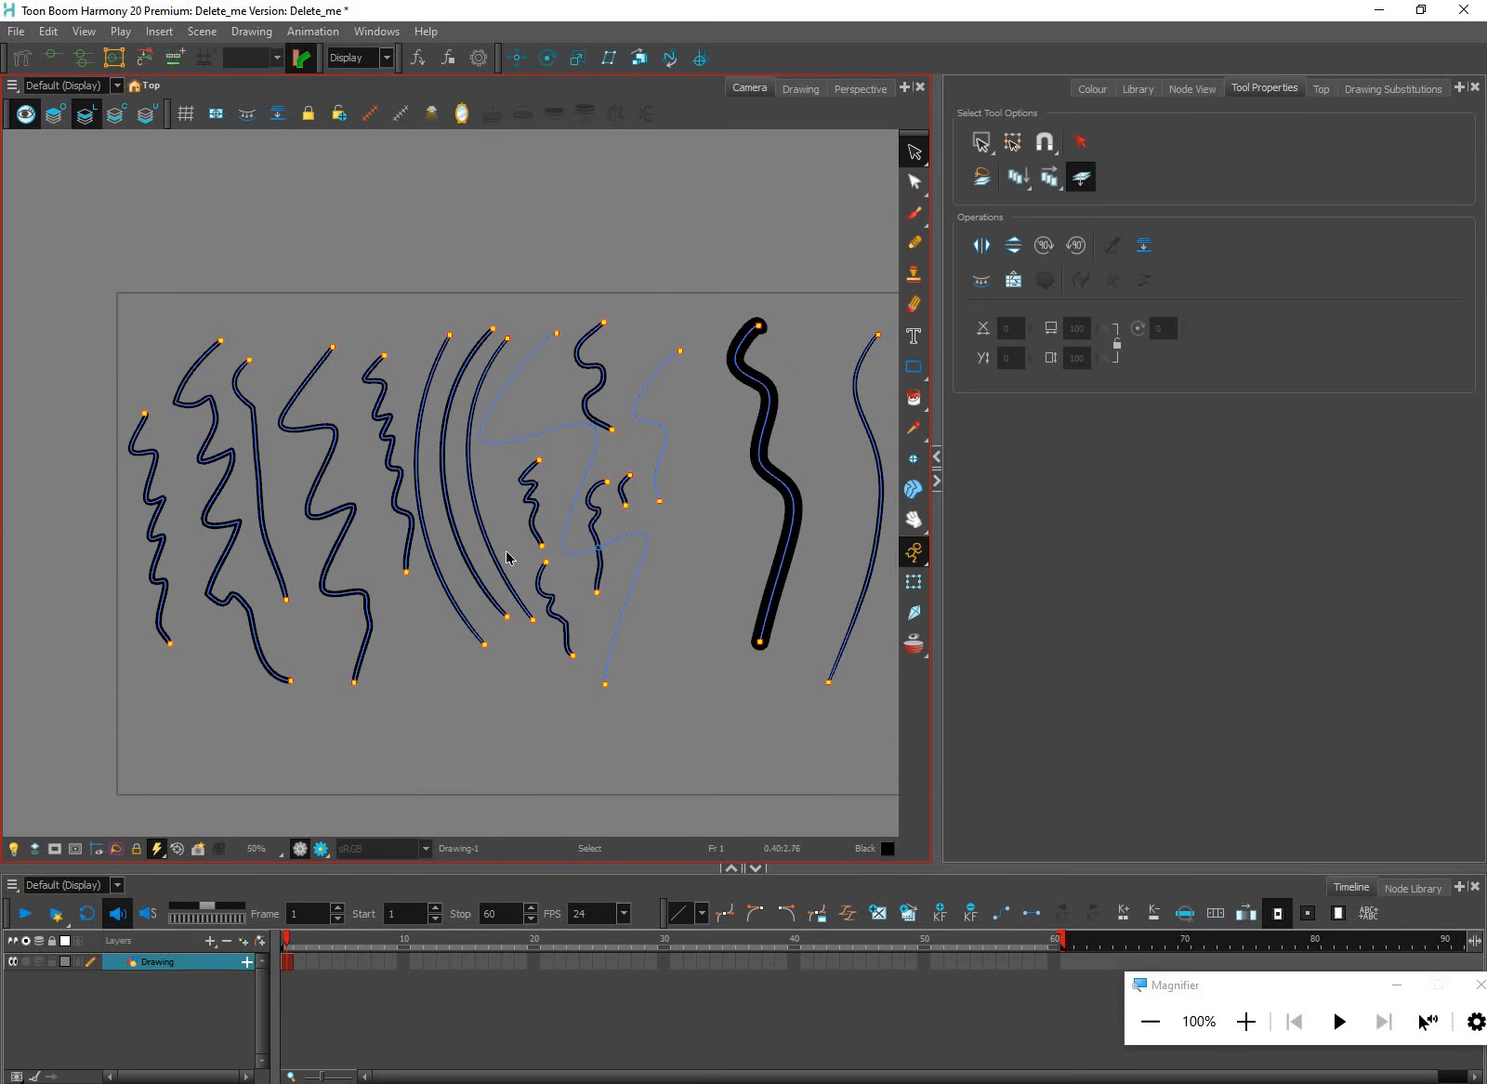
click(666, 628)
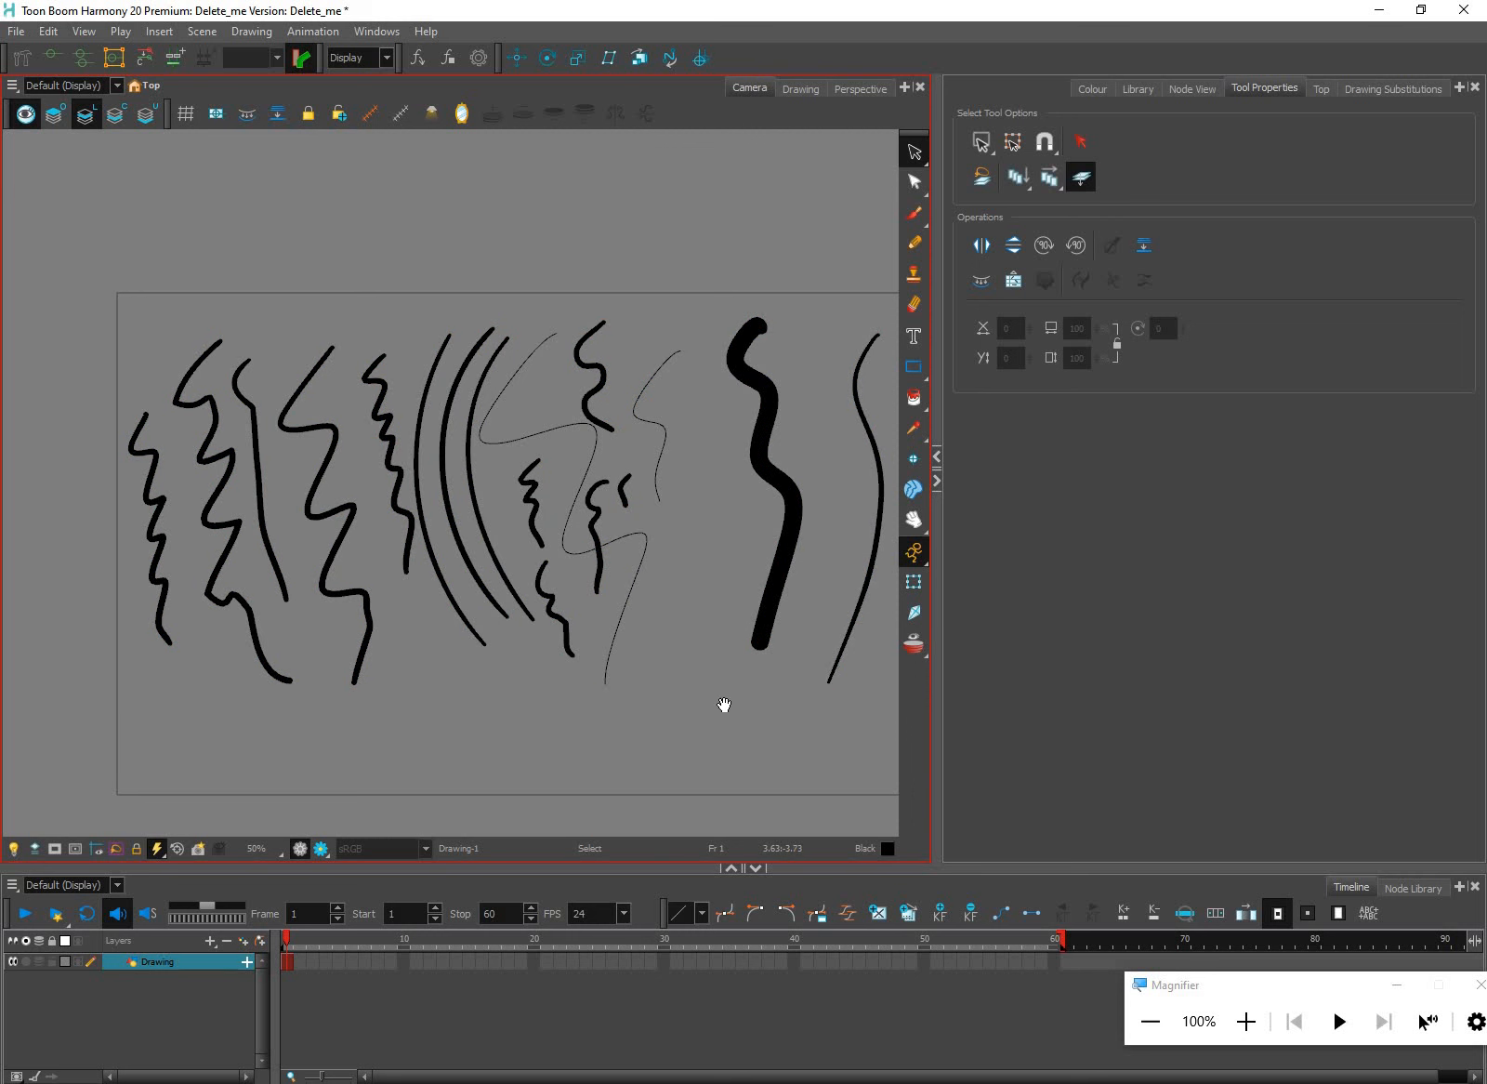
drag(724, 705, 686, 694)
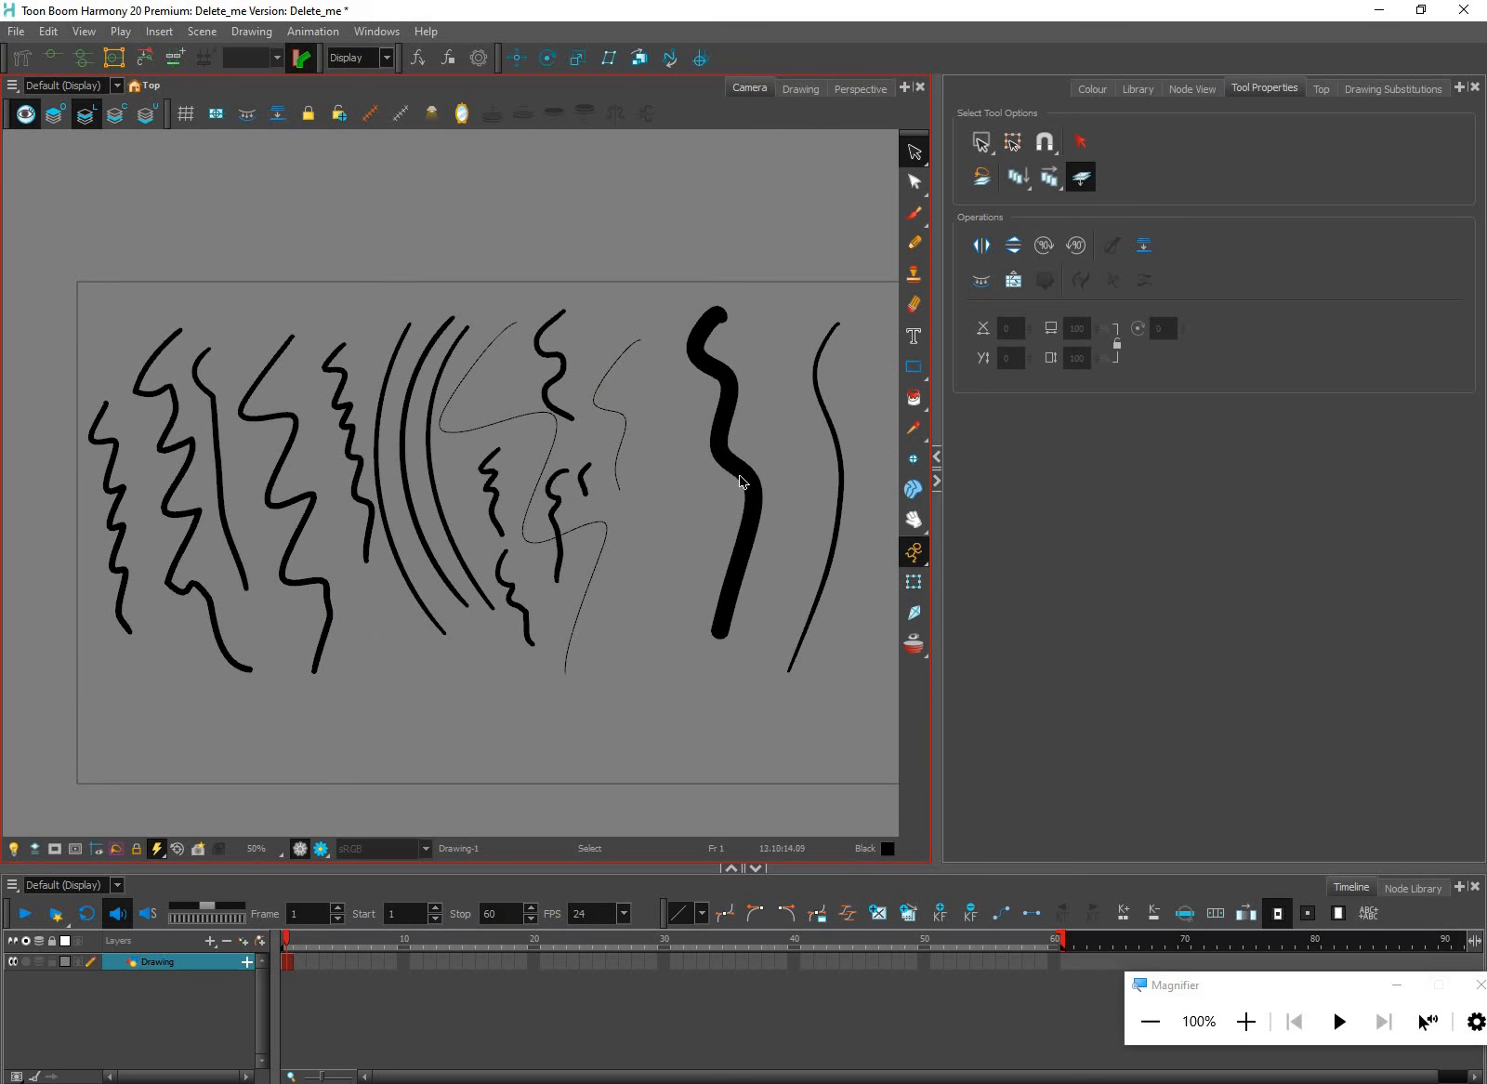
Reposition the thick wavy stroke and the thin curve beside it closer together, and select the small hairline wavy stroke
click(771, 420)
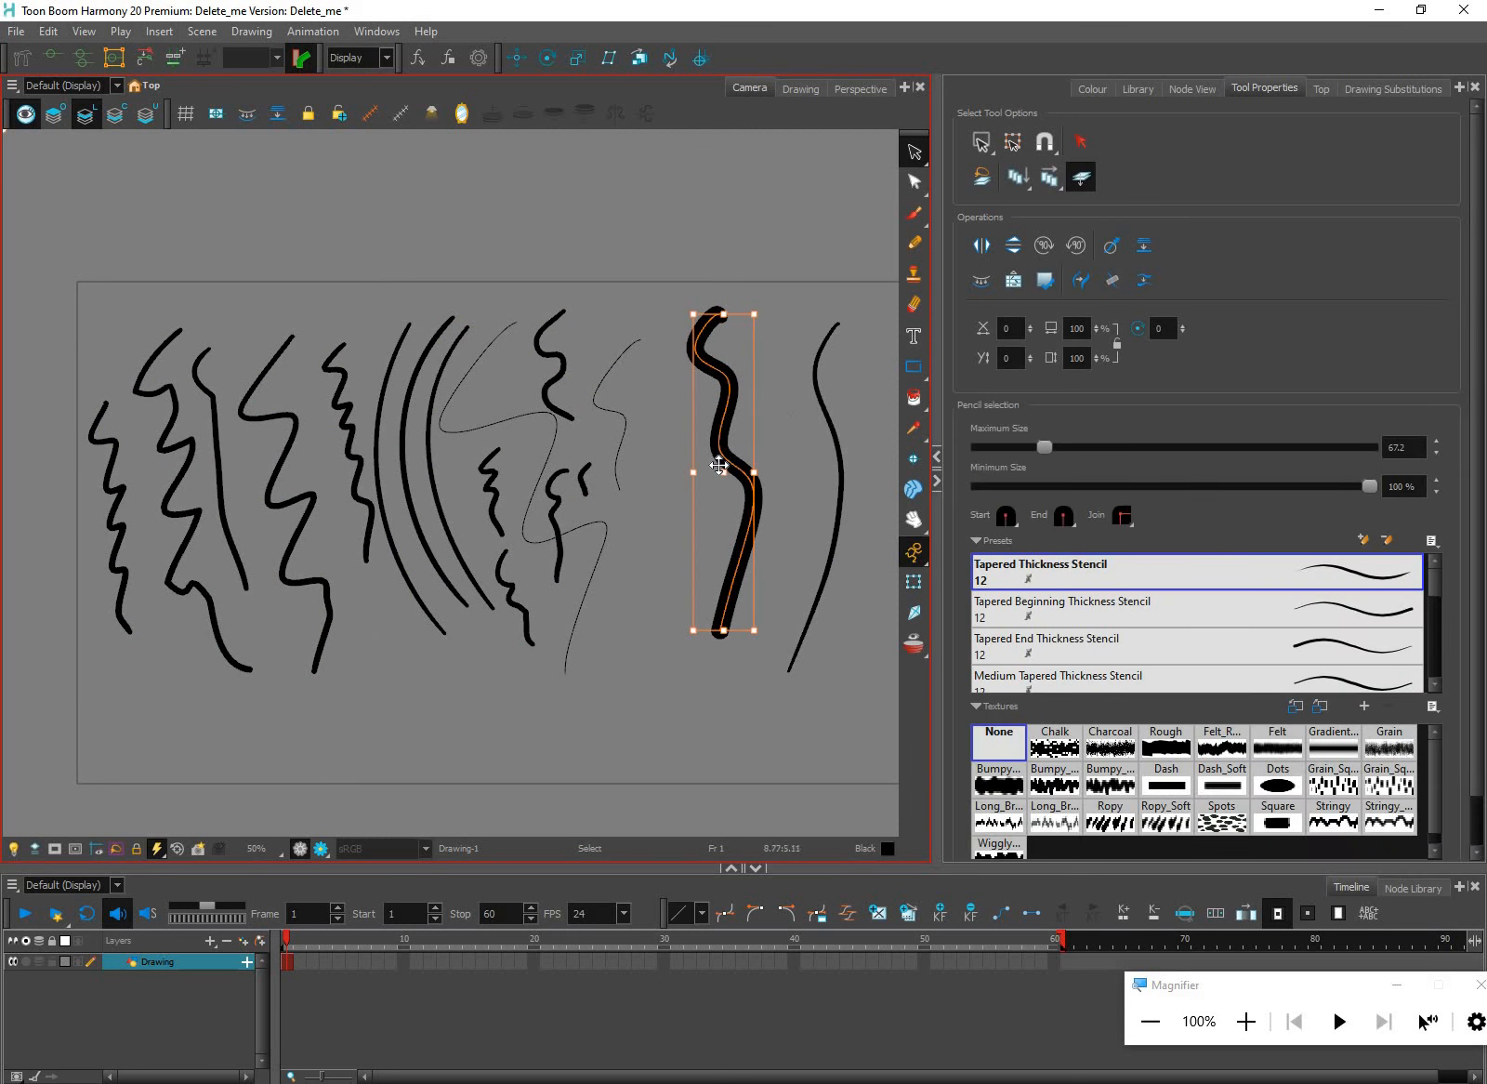
click(682, 510)
drag(827, 428, 777, 464)
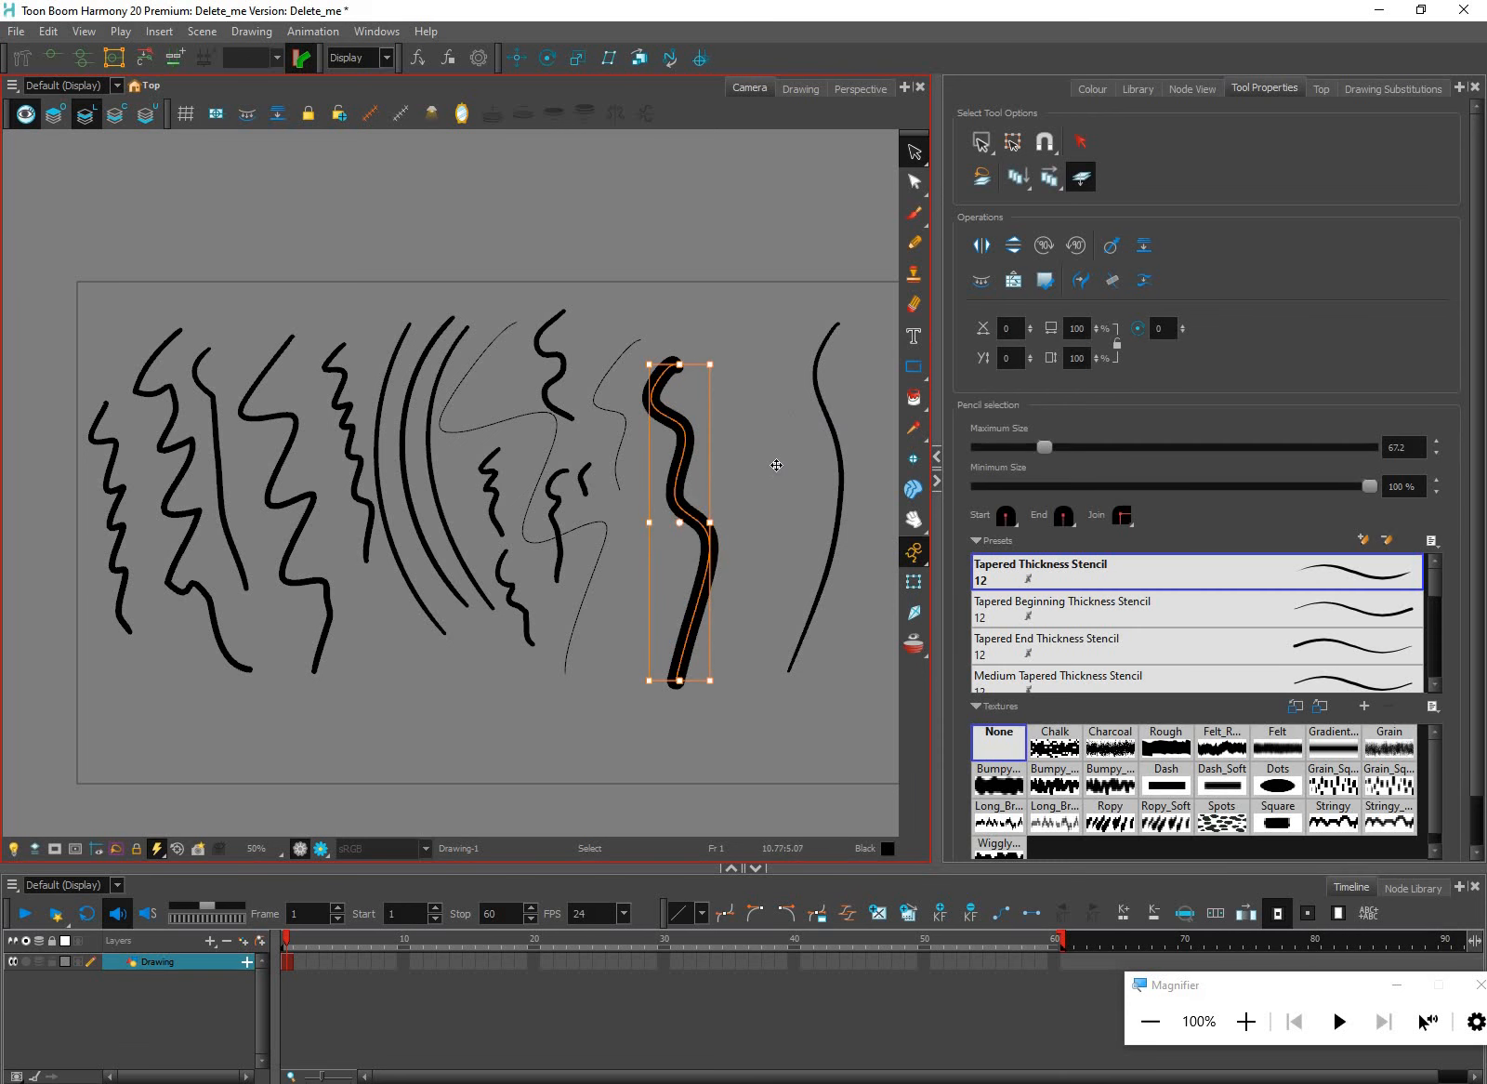
drag(693, 505, 738, 475)
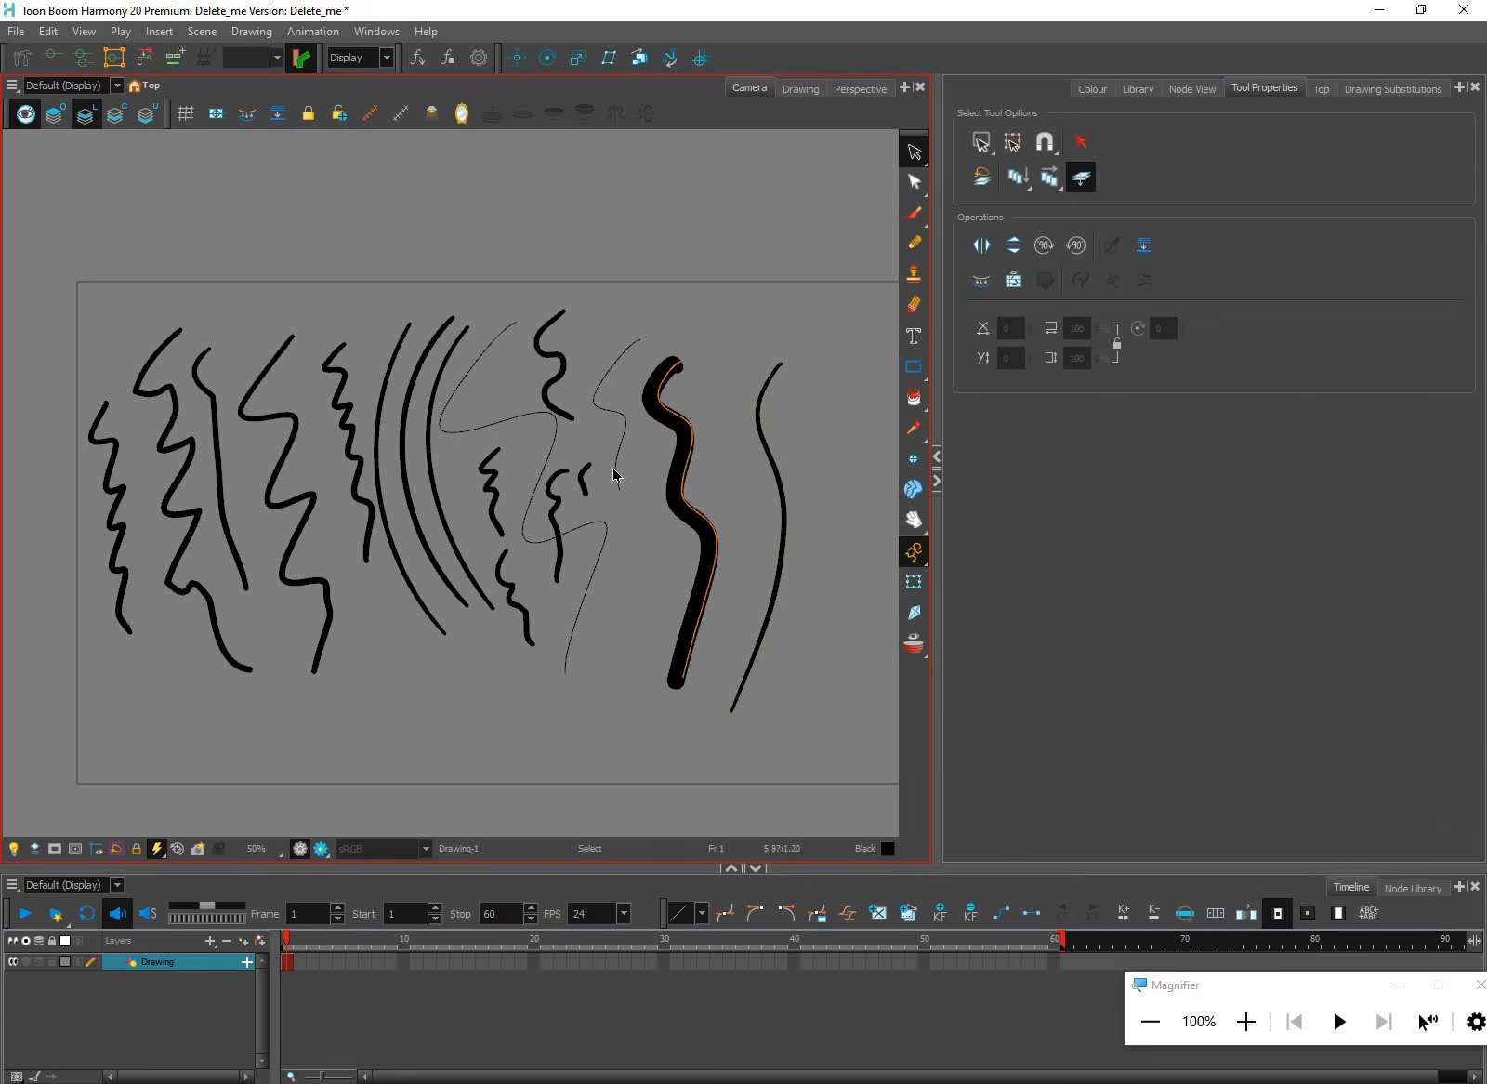
click(619, 479)
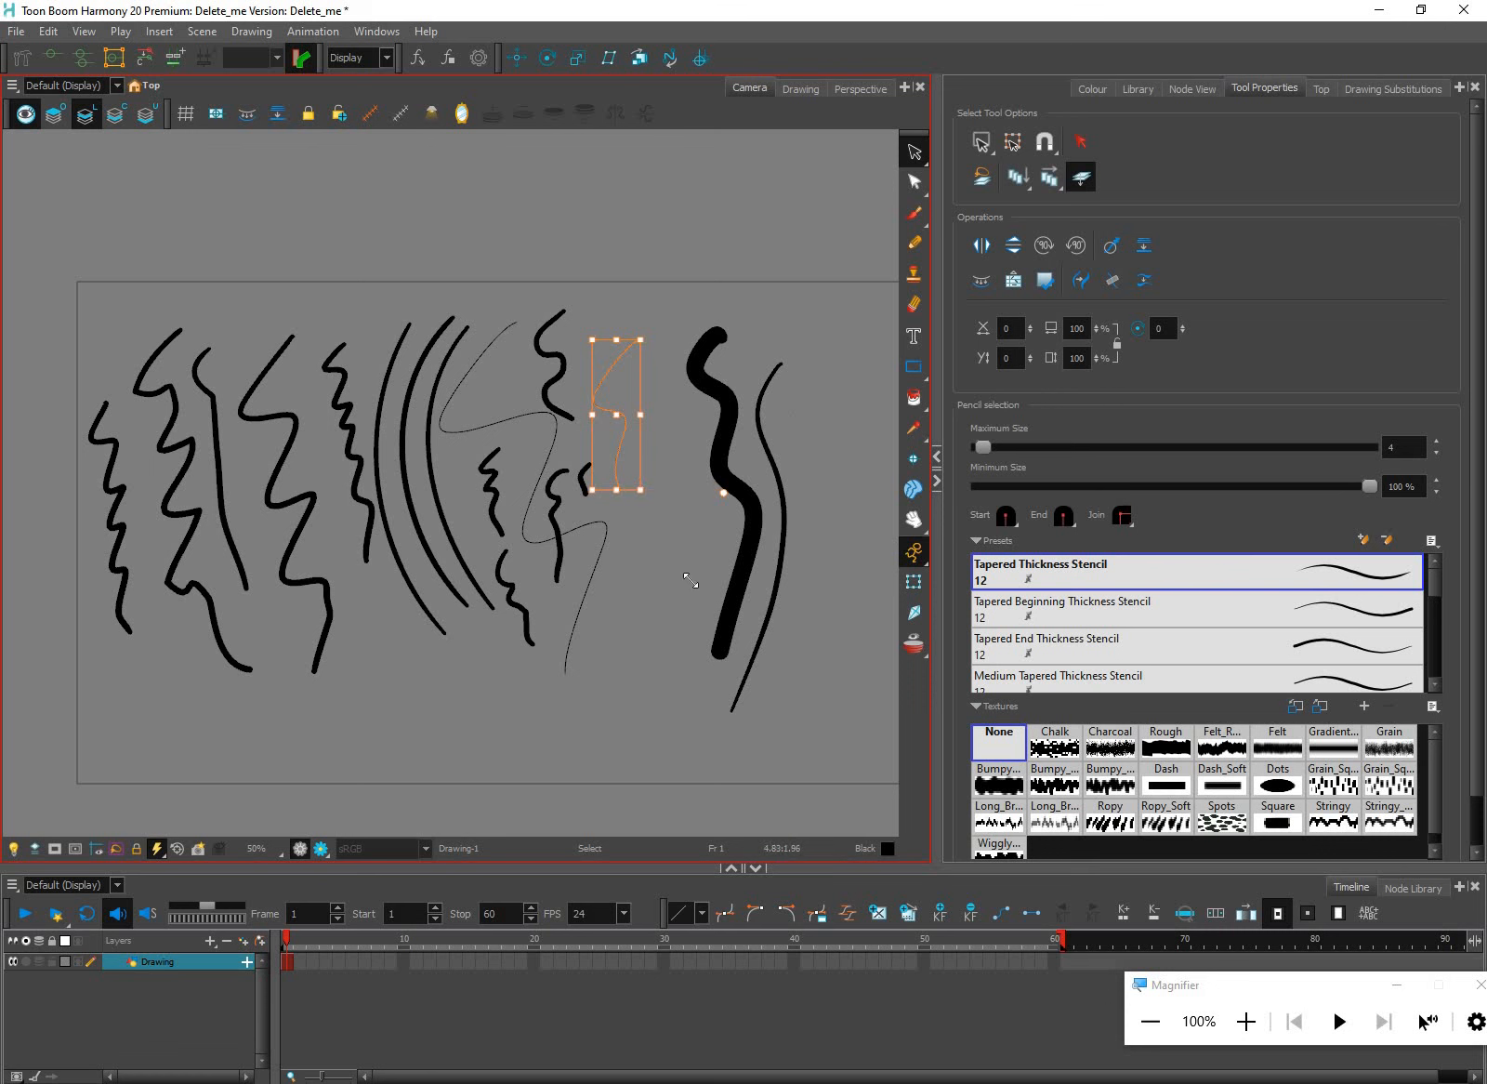
Enlarge the small hairline wavy stroke to slightly taller than the thick wavy stroke, and deselect it
drag(702, 678, 698, 697)
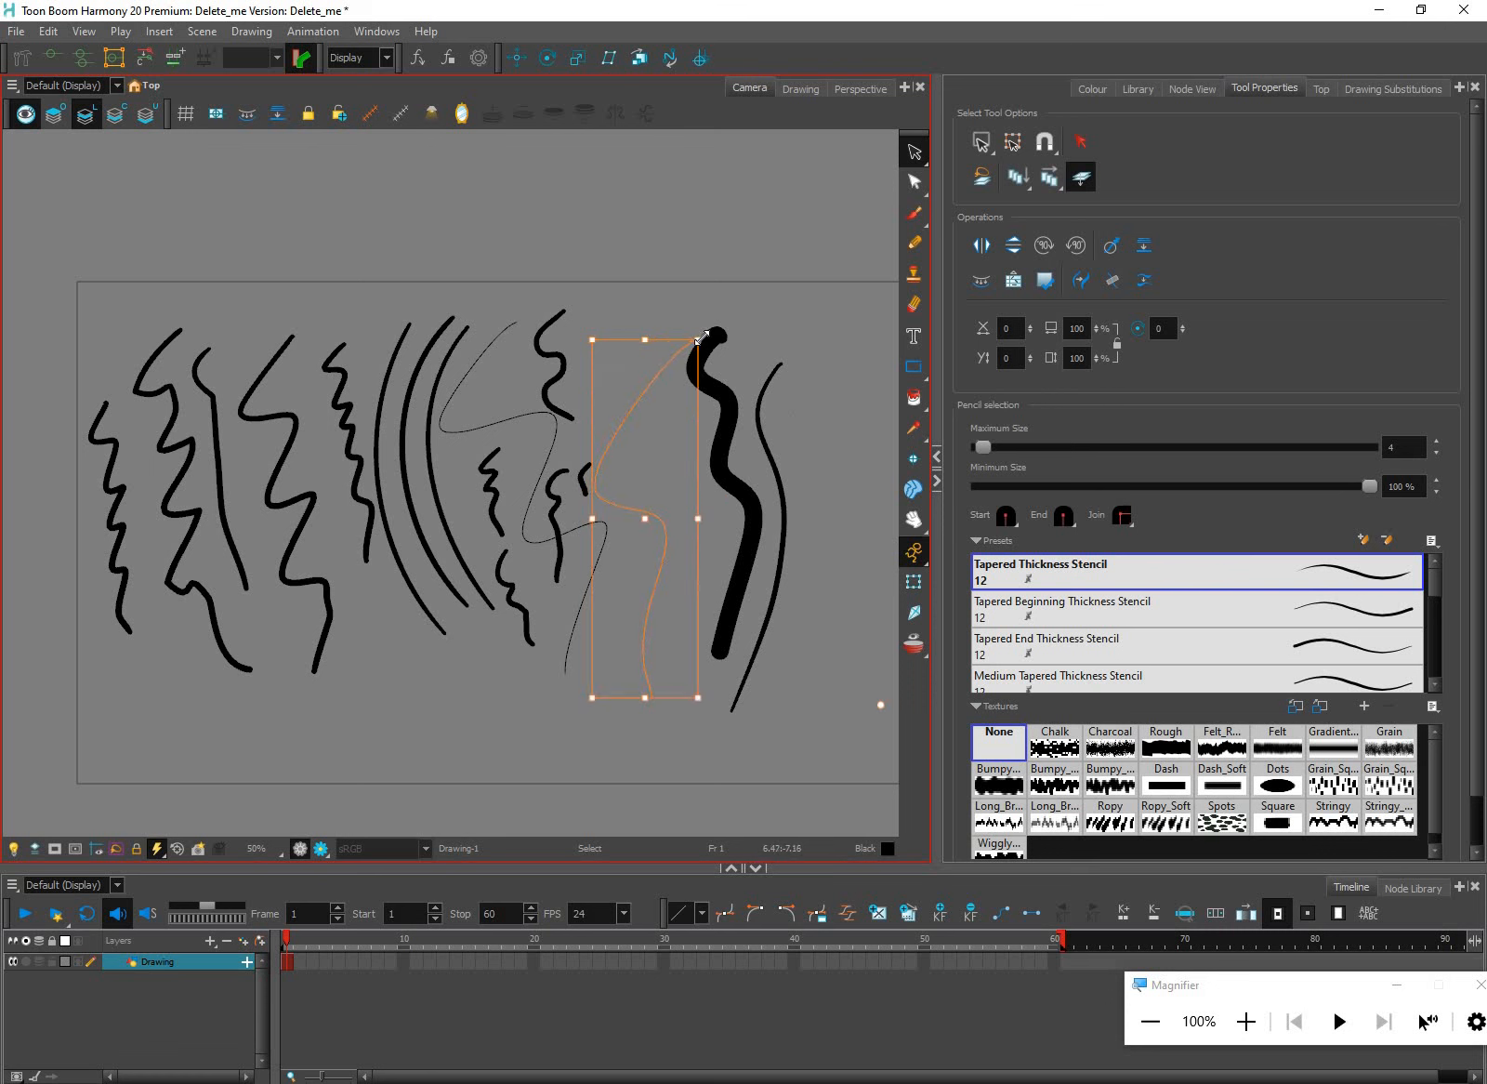
drag(692, 316, 684, 291)
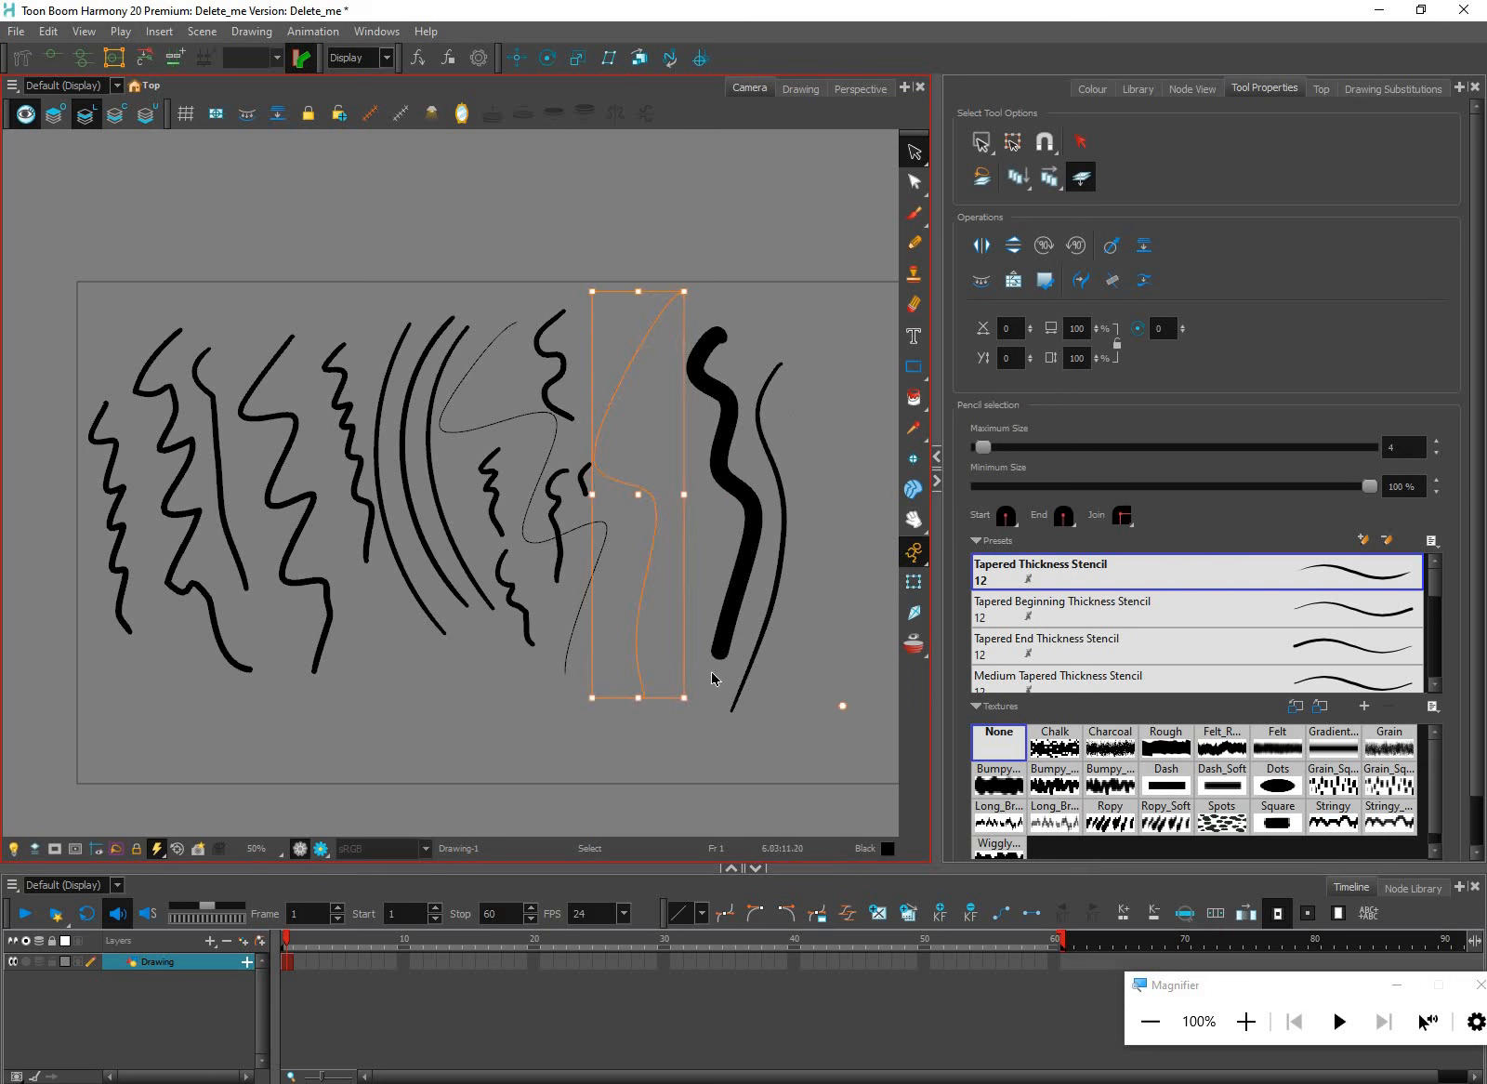
click(799, 607)
Stretch the thick wavy stroke wider, and extend its height both upward and downward
click(753, 545)
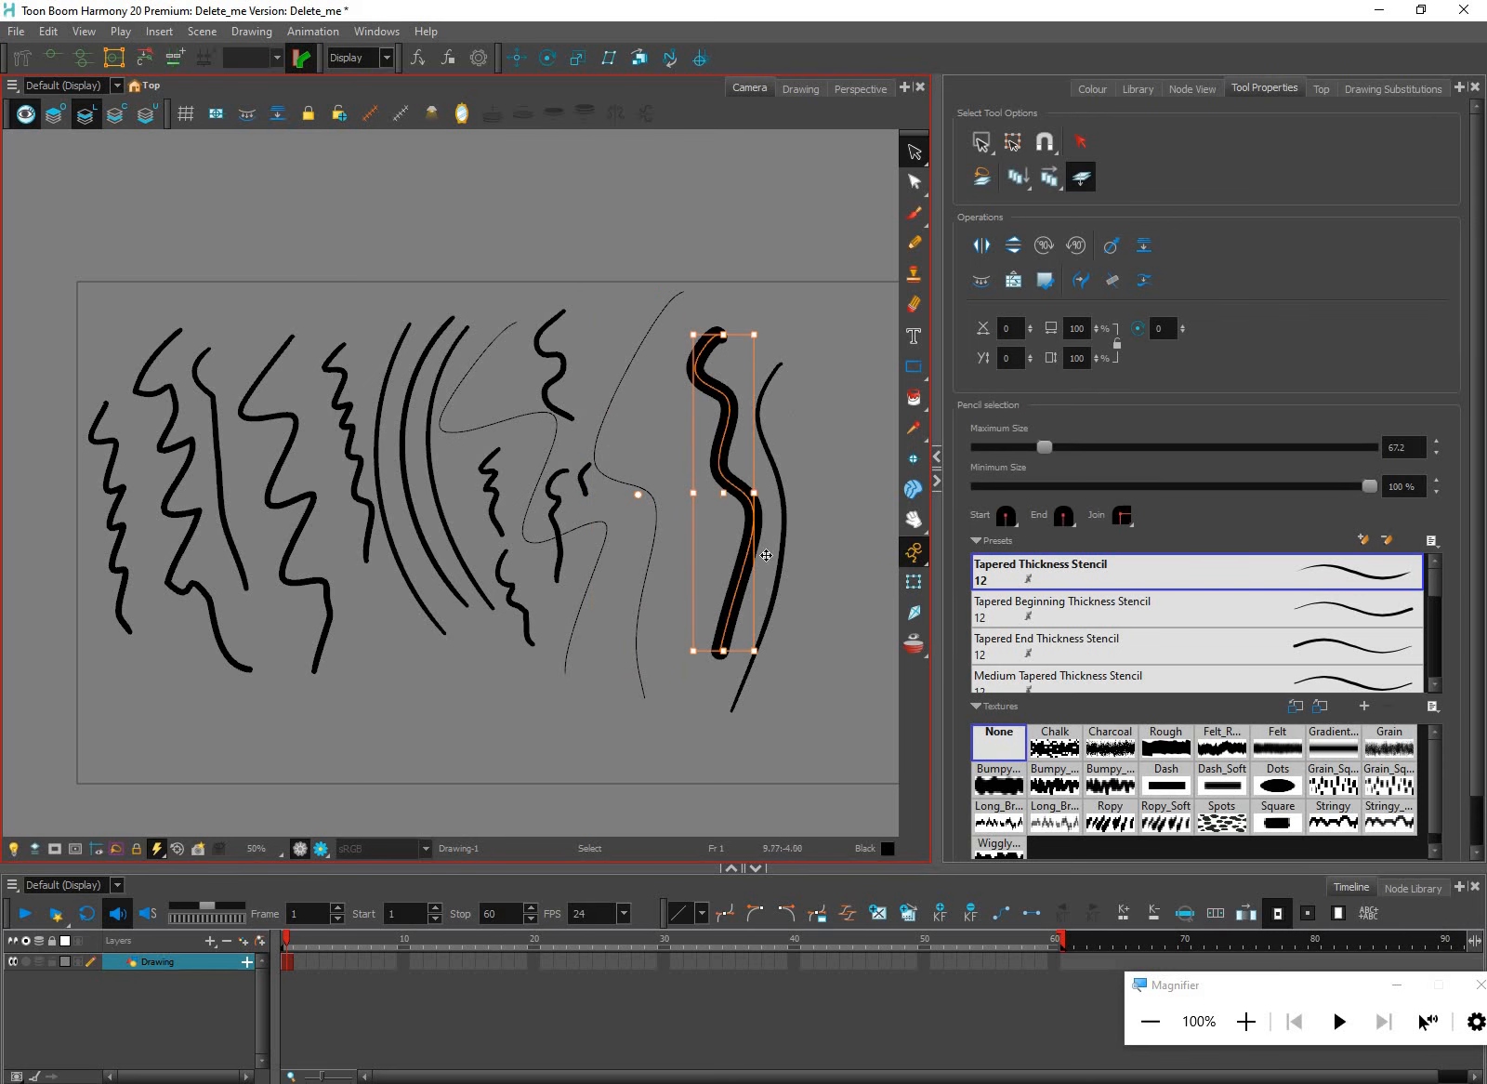
click(799, 556)
click(754, 543)
click(810, 544)
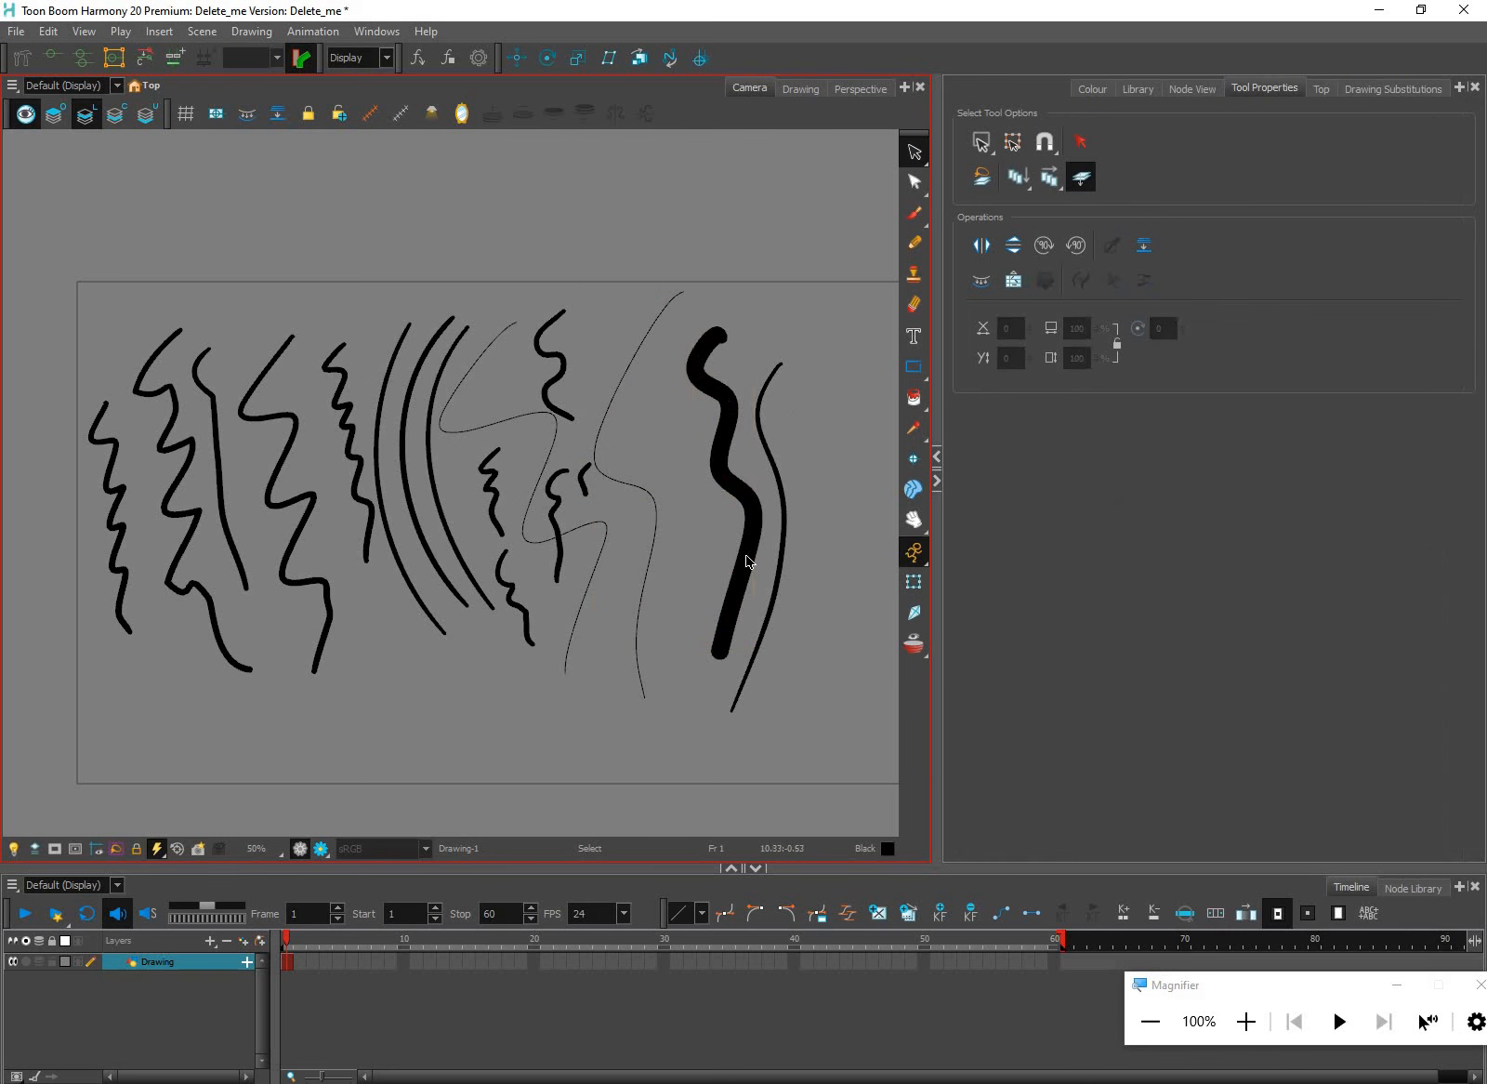
click(727, 498)
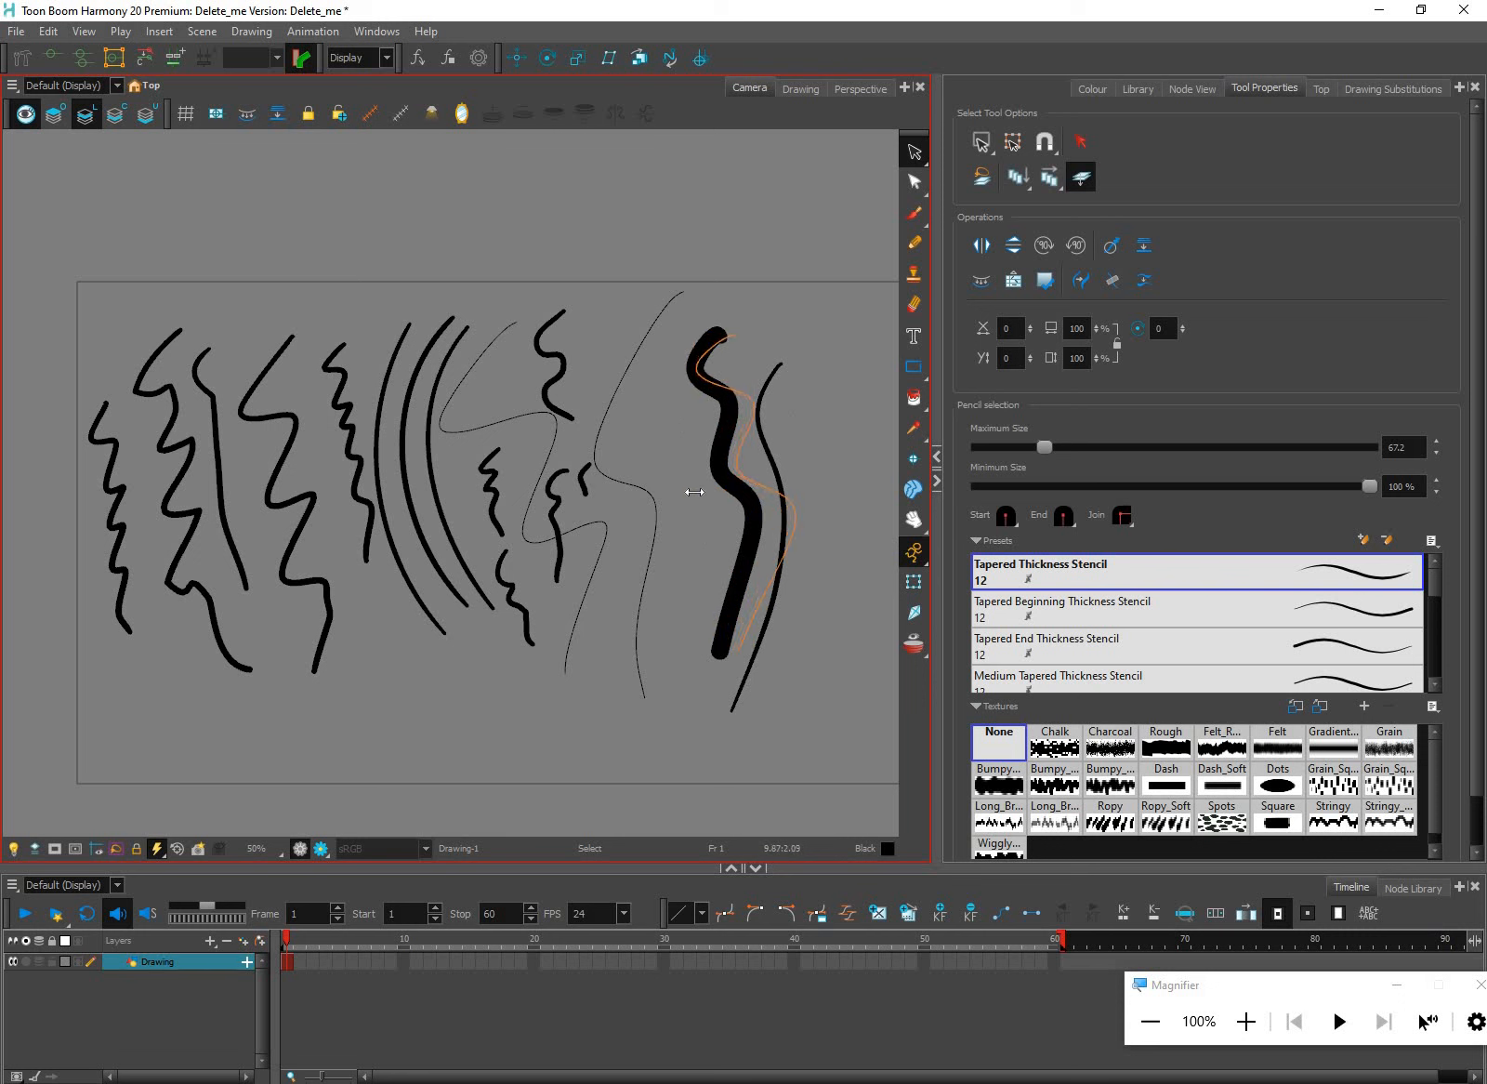
drag(693, 492, 649, 499)
drag(721, 327, 727, 281)
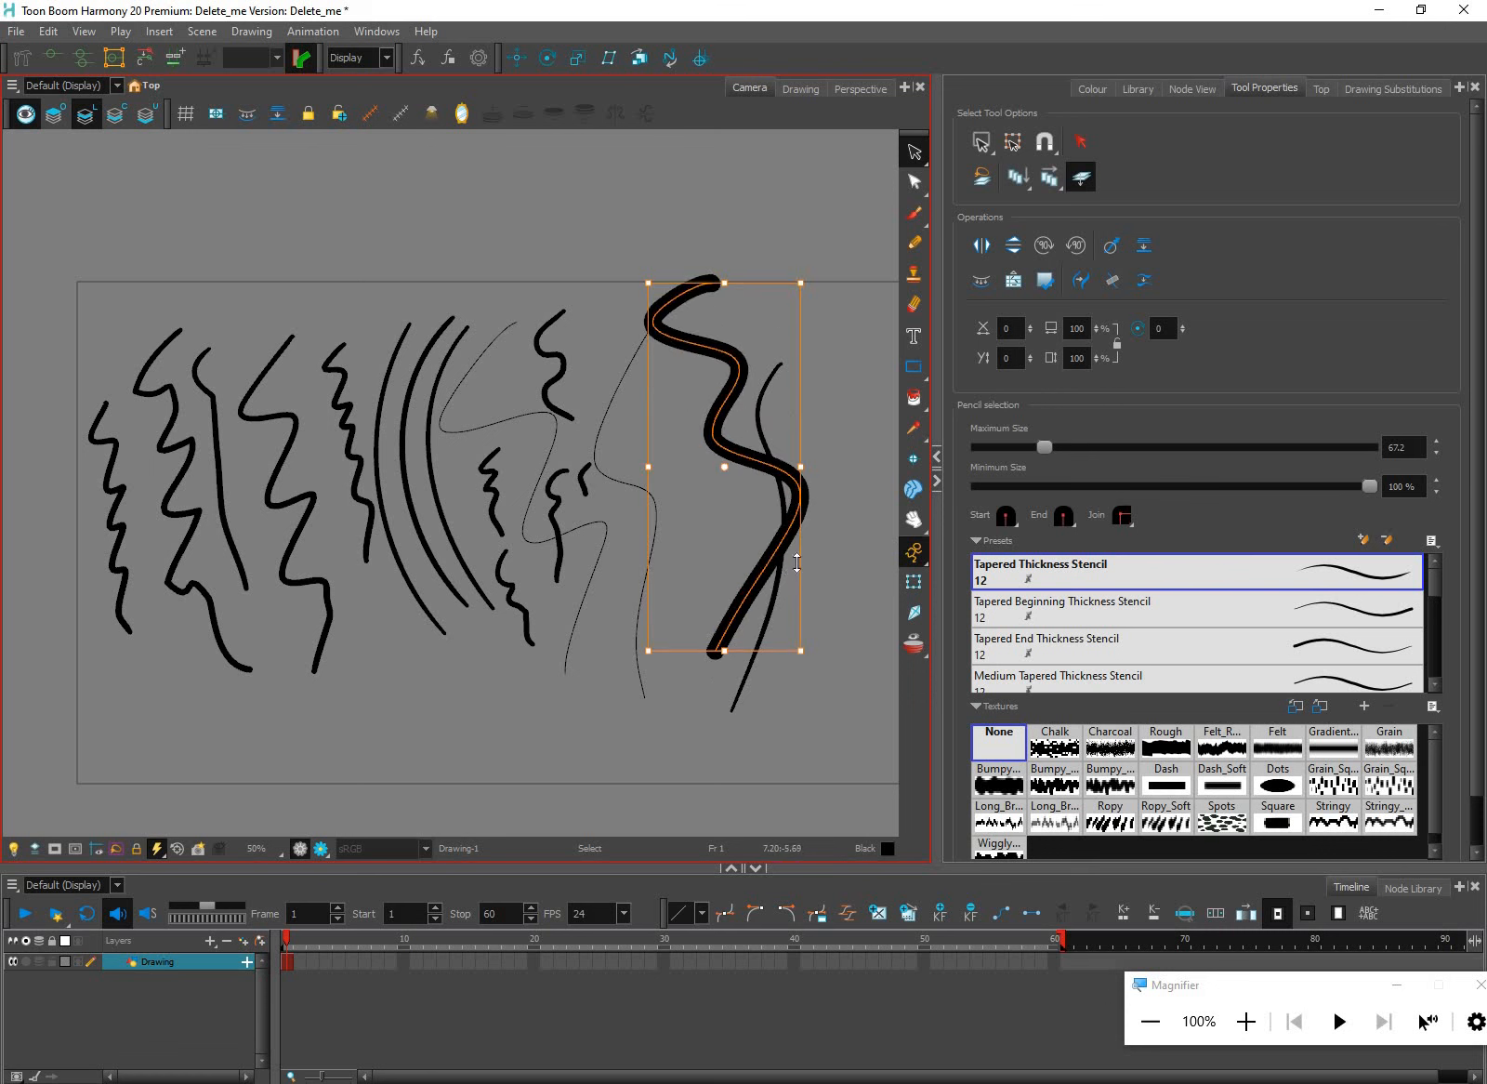
drag(724, 652, 715, 713)
Delete every stroke except the thick wavy one, and move that stroke to the middle of the camera frame
click(140, 663)
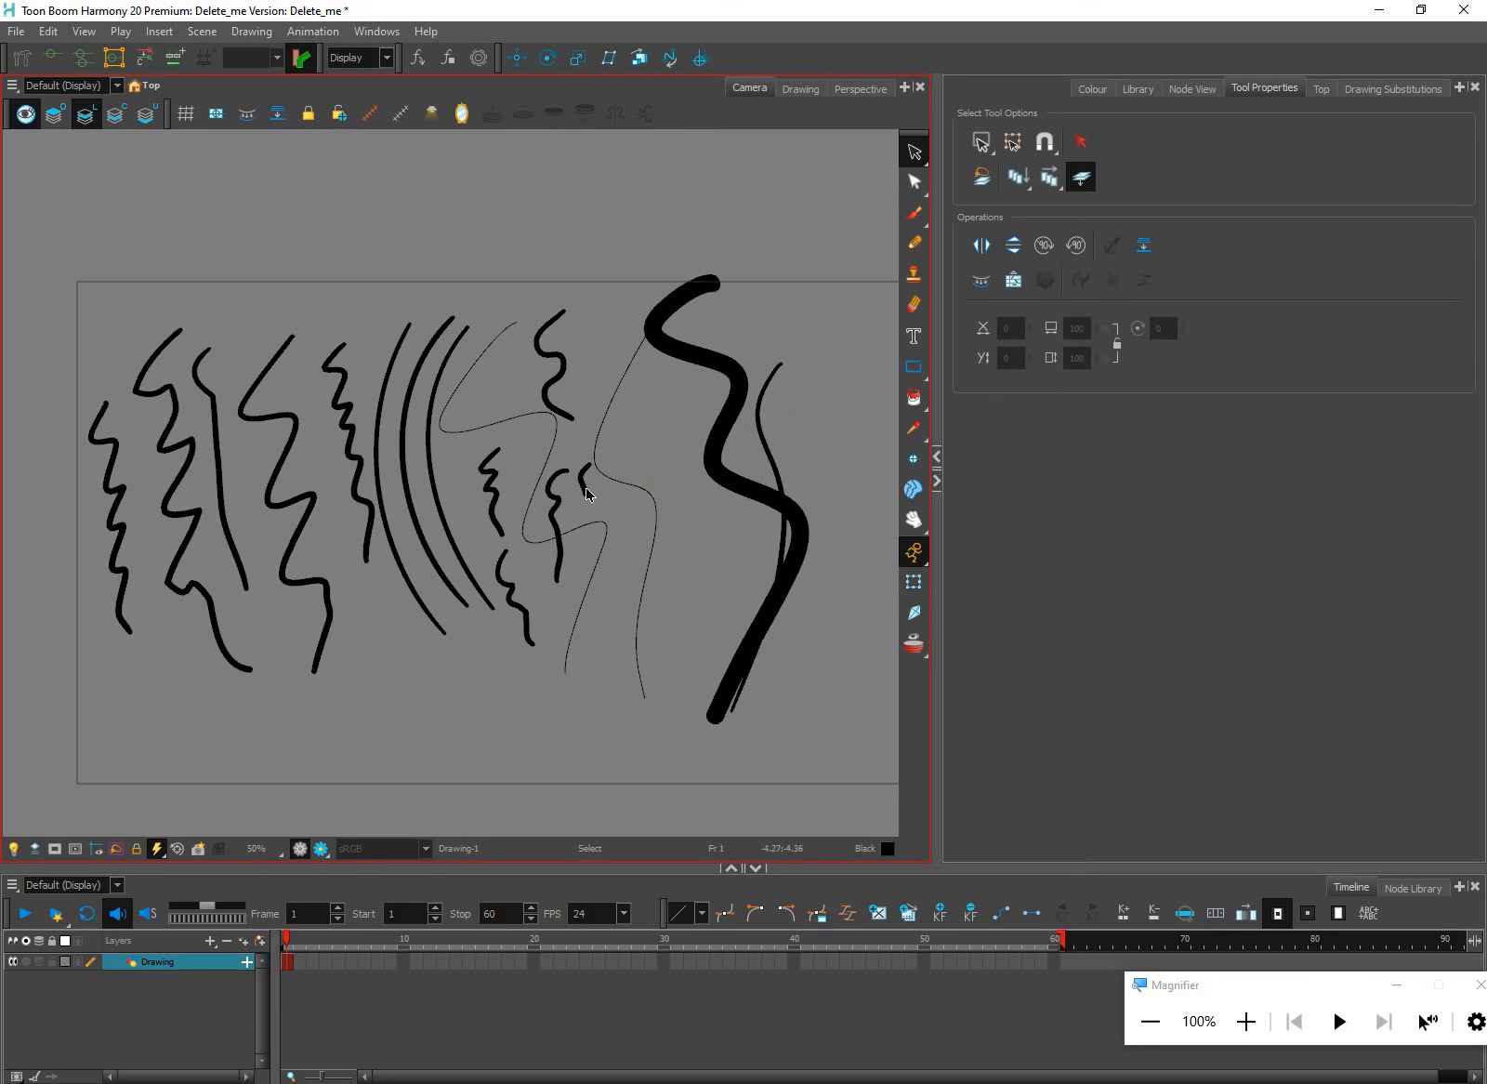
mouse_move(648, 407)
mouse_down()
mouse_move(90, 681)
mouse_move(570, 459)
mouse_move(640, 409)
mouse_move(644, 429)
mouse_up()
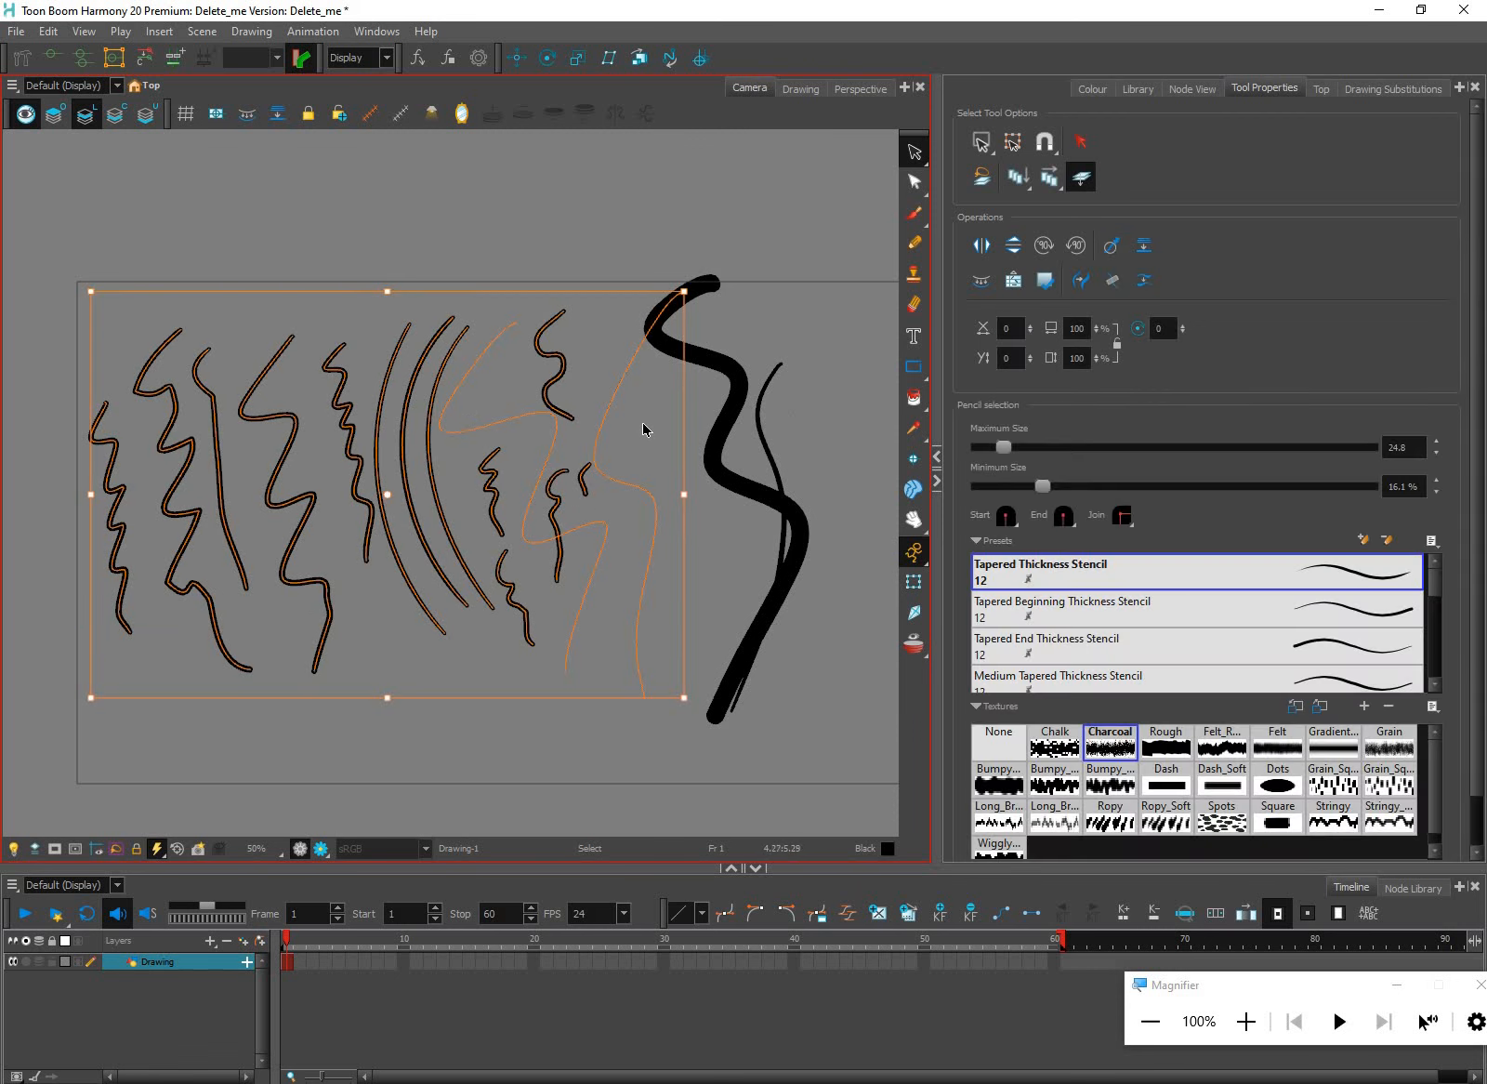
key(Delete)
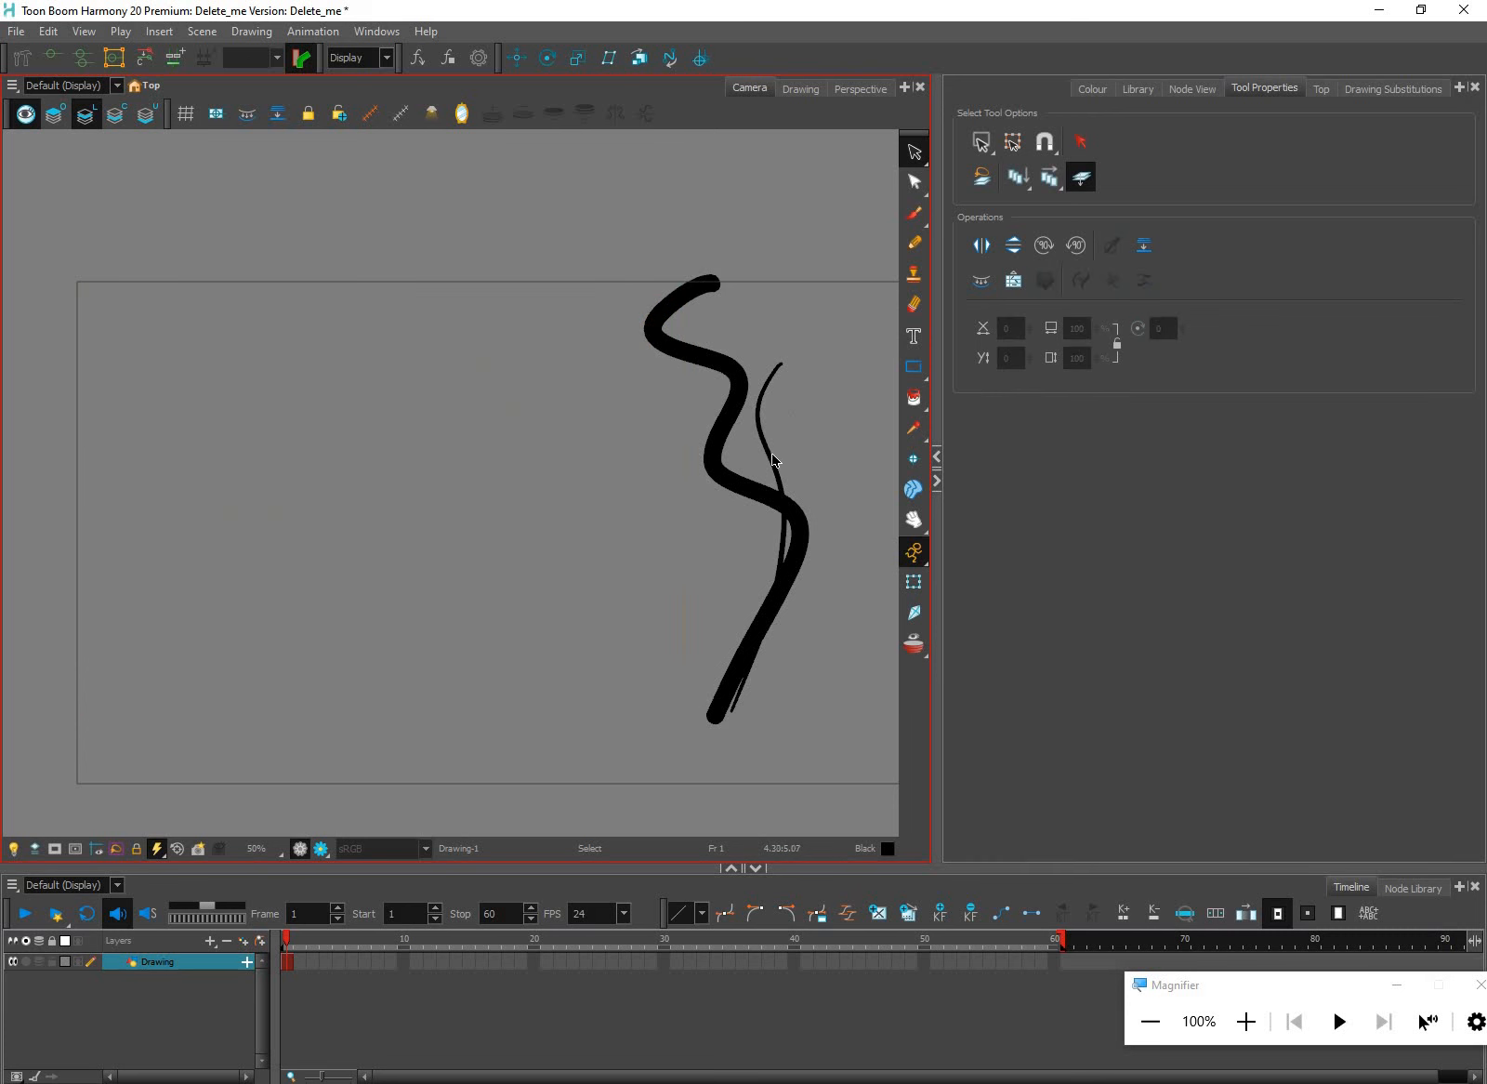
click(801, 507)
key(Delete)
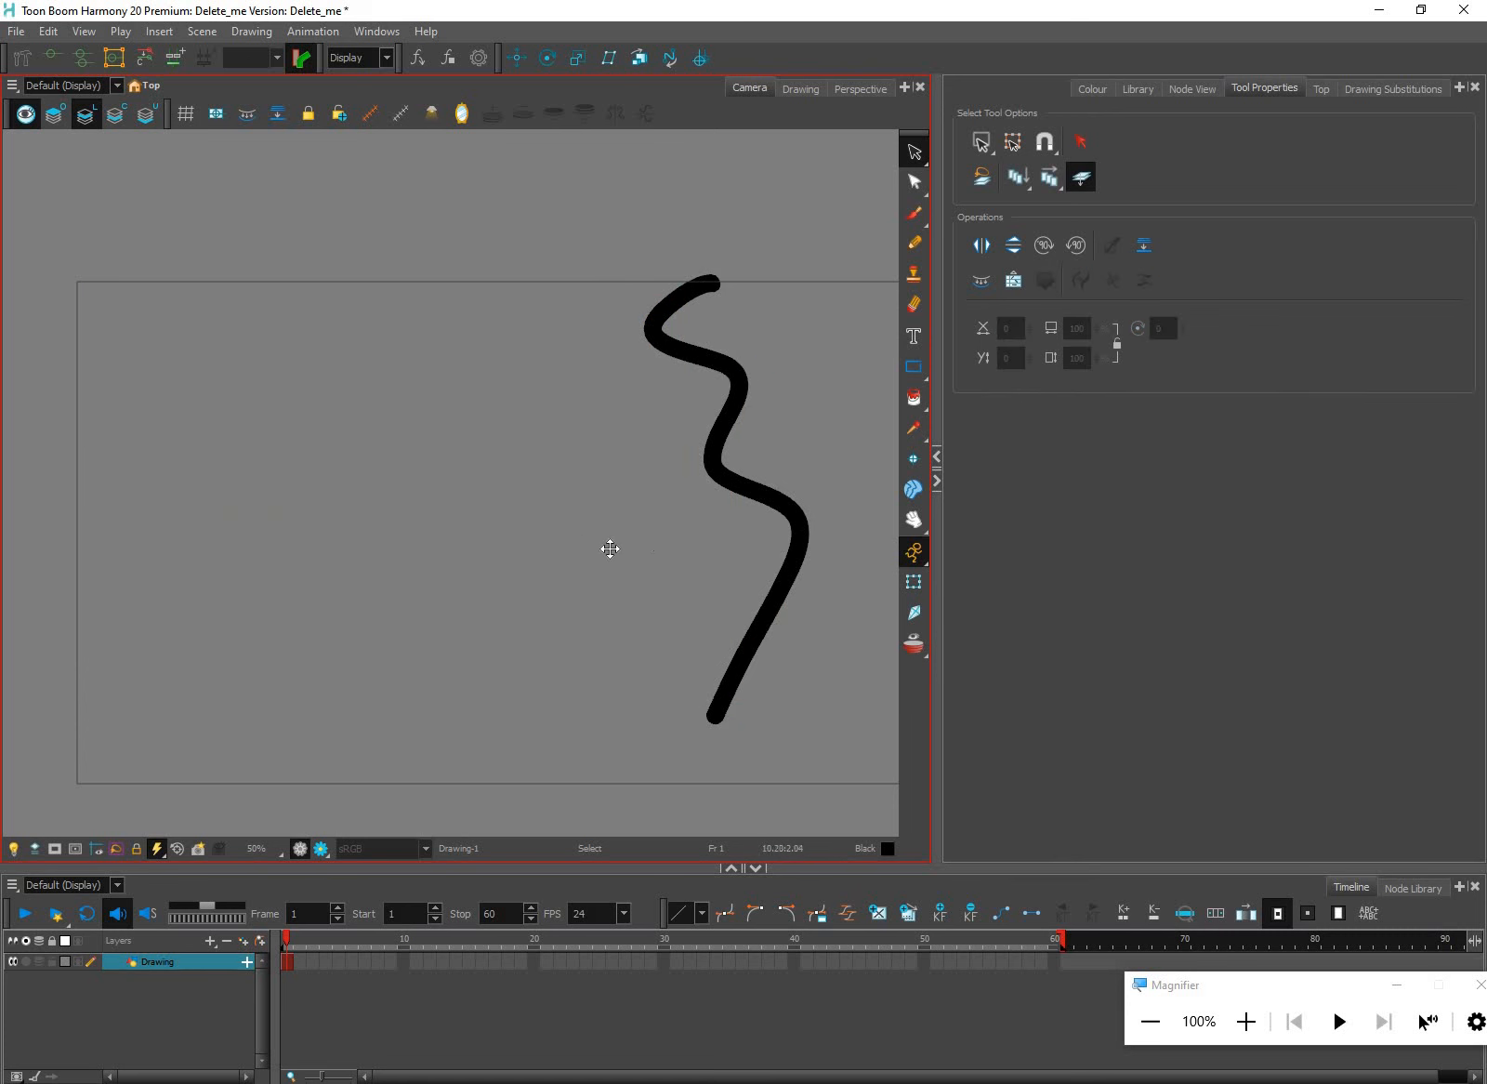
drag(744, 504, 581, 549)
click(715, 500)
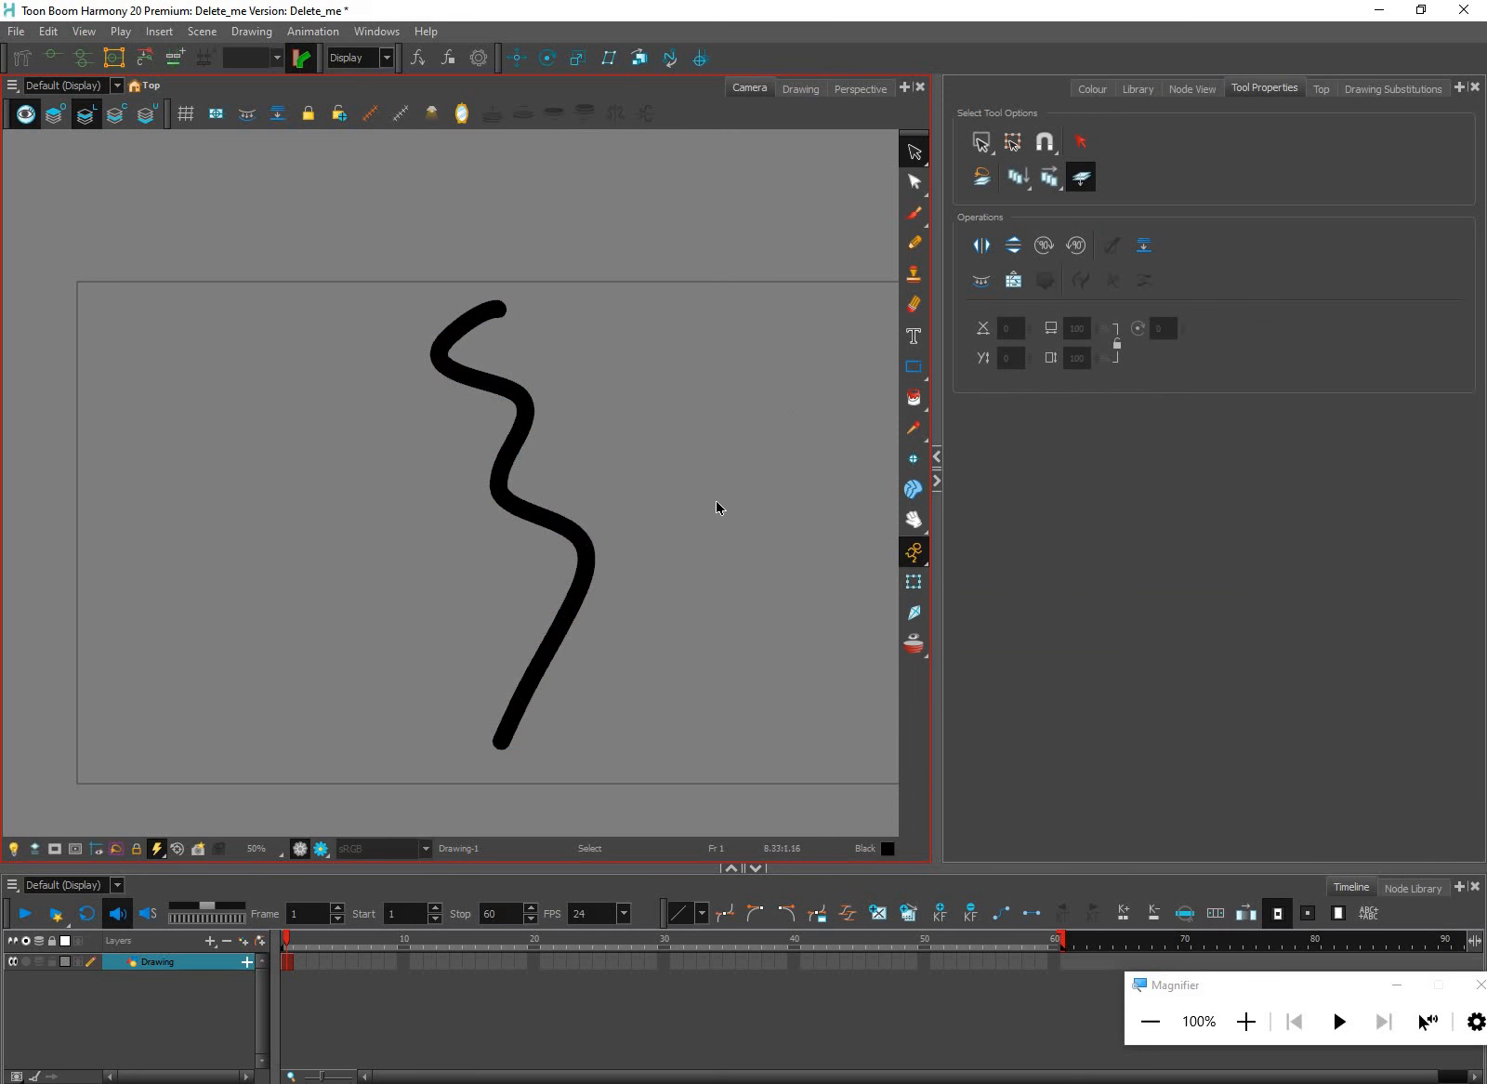
Rotate the thick wavy stroke several times about its centre, leaving it roughly upright and deselected
key(ctrl+a)
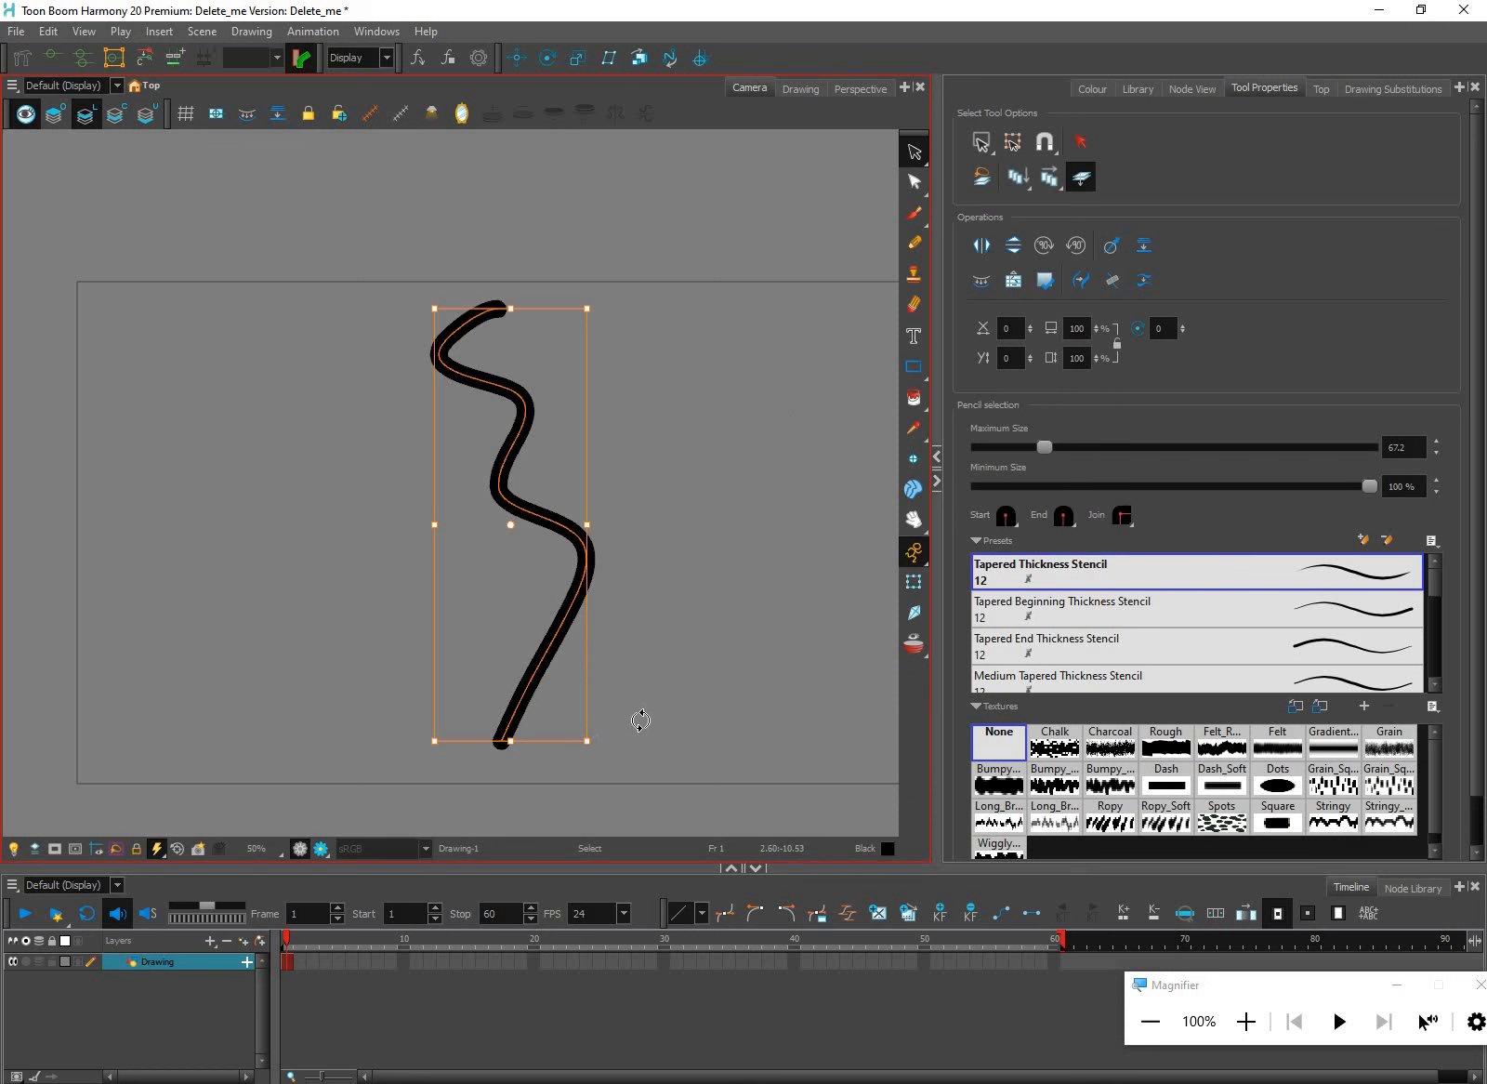
mouse_move(640, 714)
mouse_down()
mouse_move(690, 653)
mouse_move(725, 551)
mouse_move(728, 438)
mouse_up()
drag(729, 614, 745, 523)
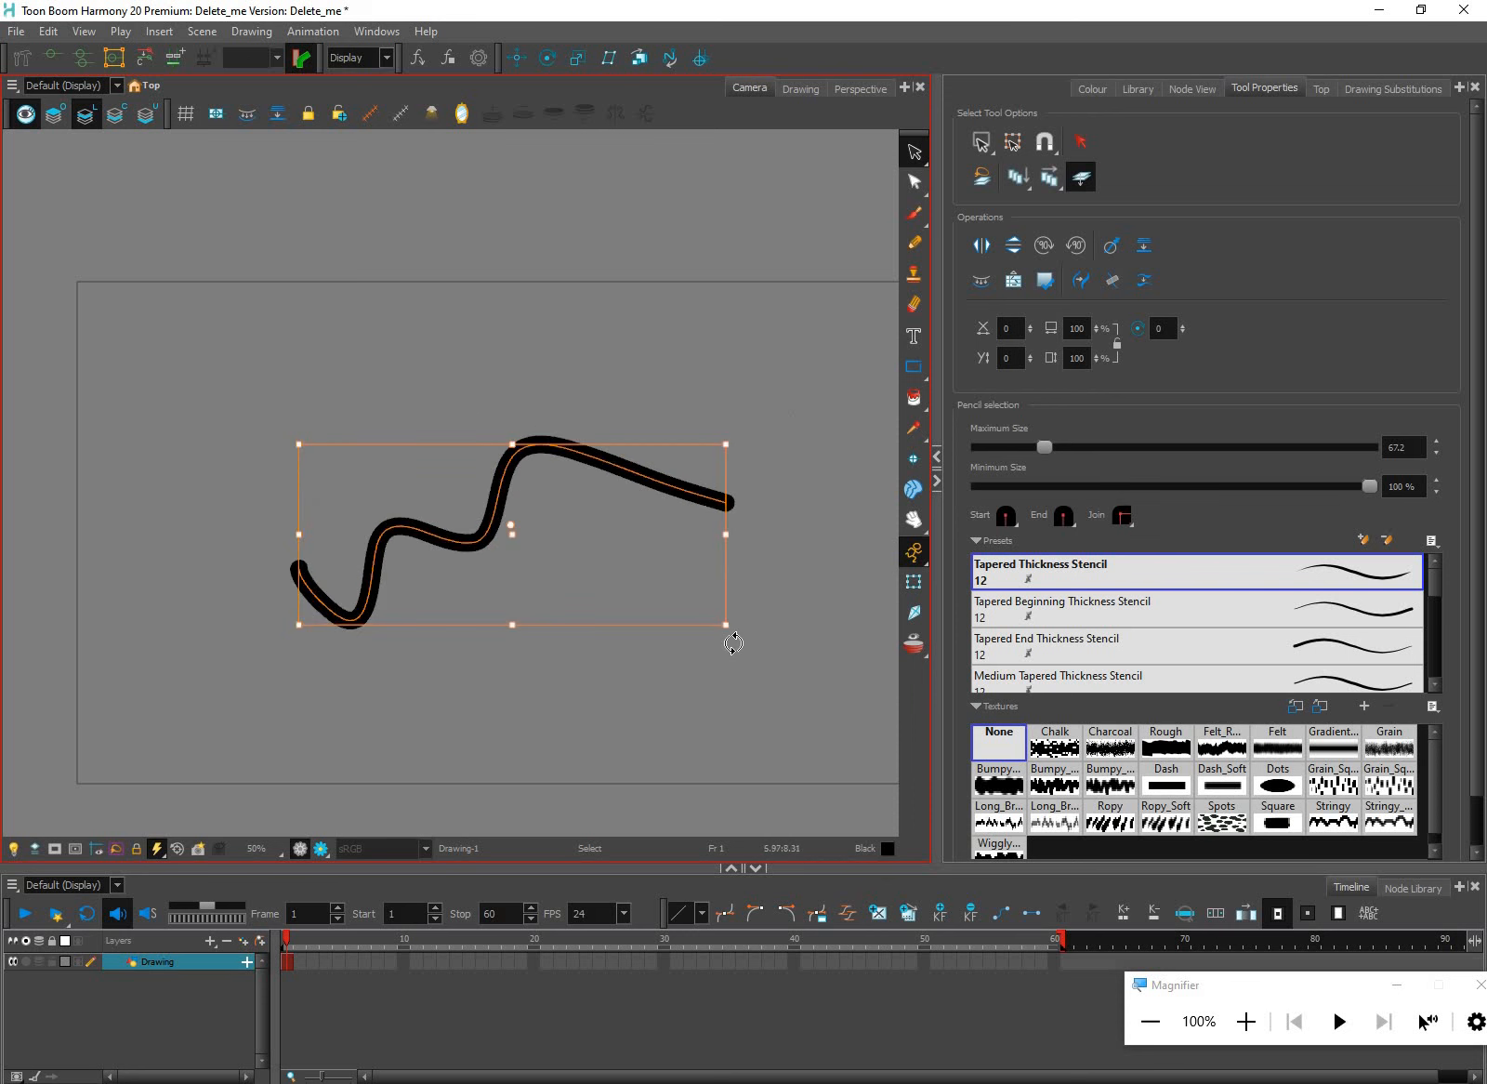
drag(735, 639, 679, 377)
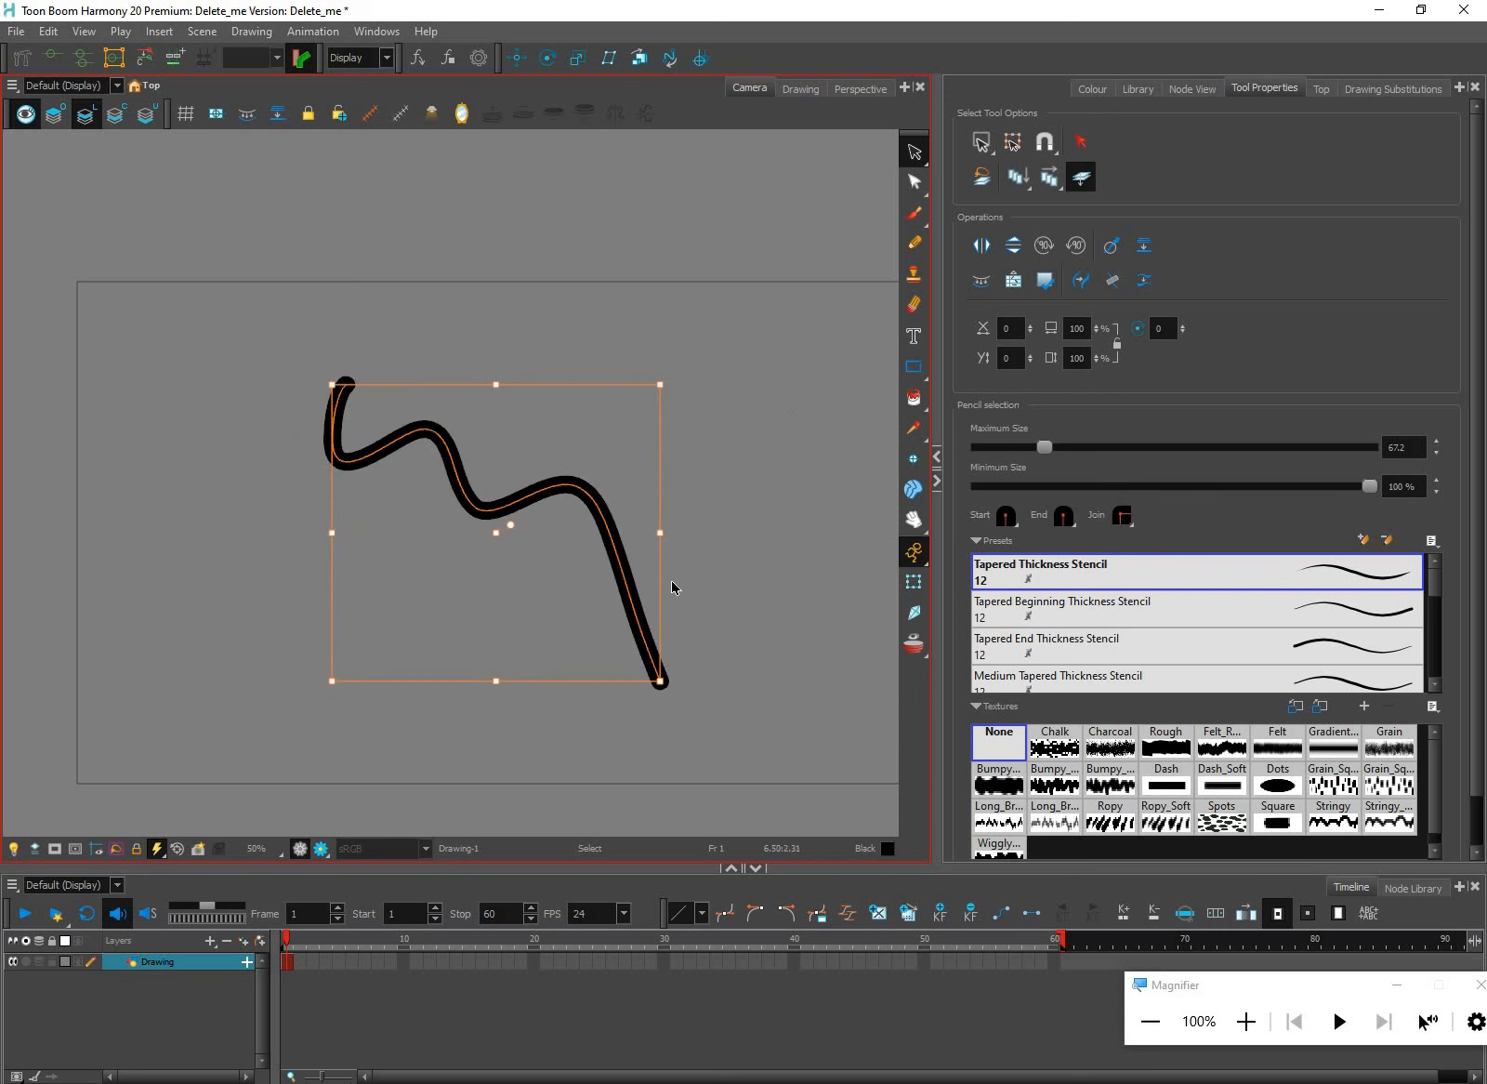
drag(724, 537, 607, 558)
click(616, 548)
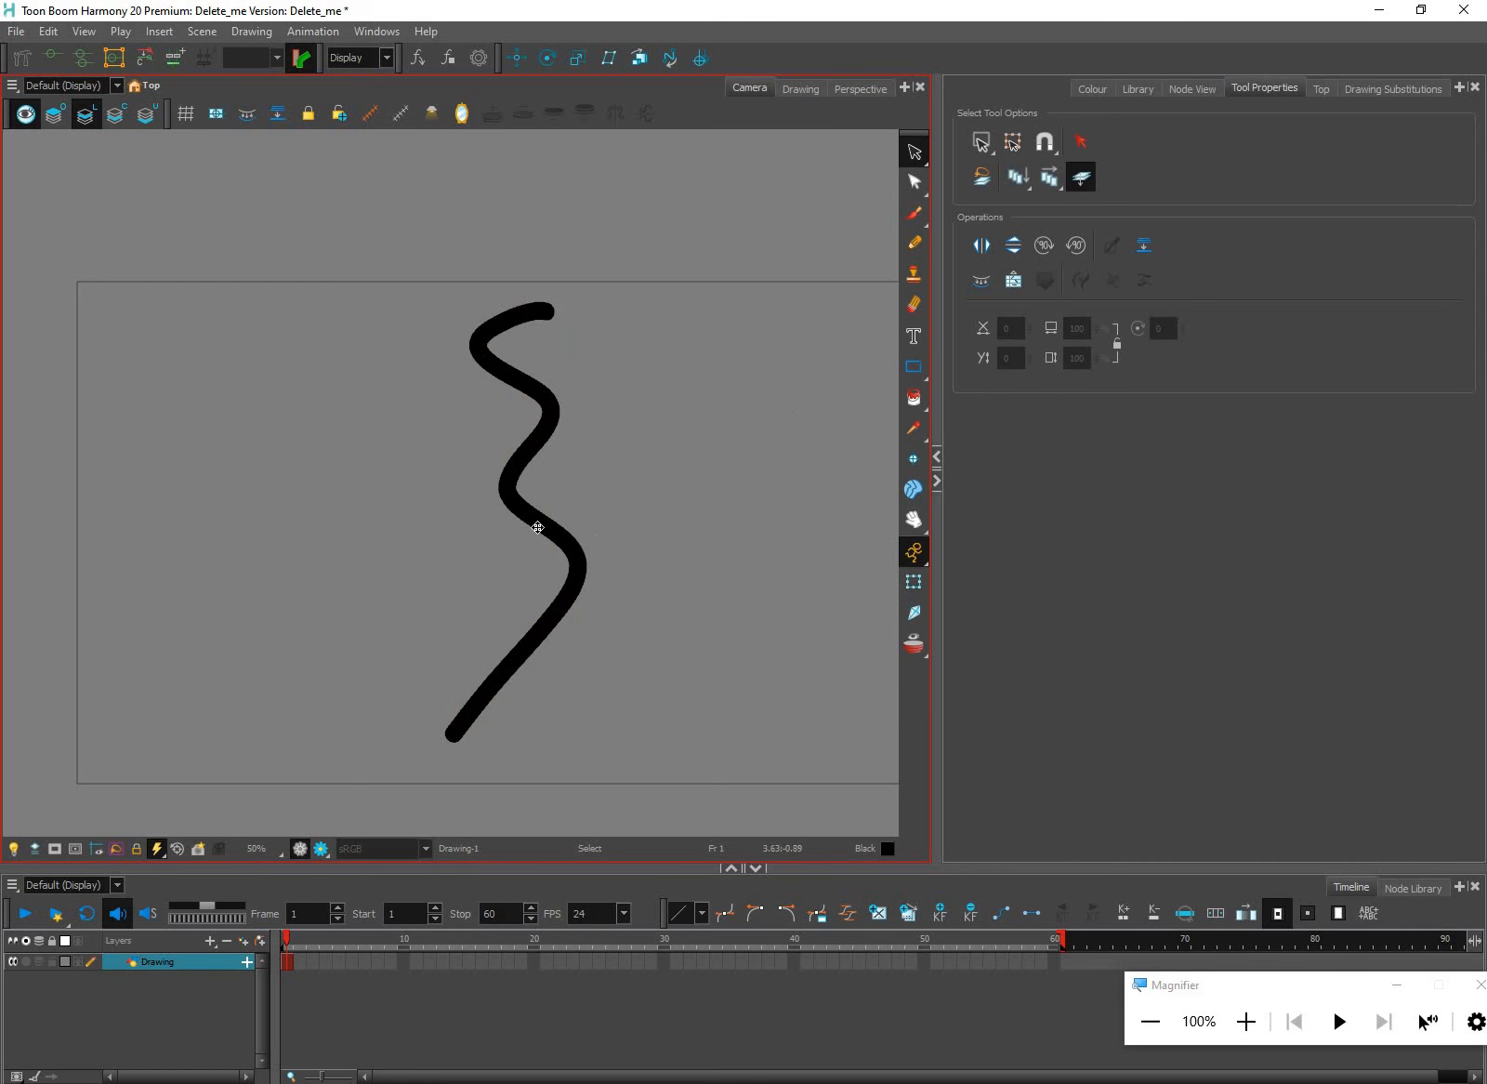
Move the wavy stroke's pivot point out to its right, and rotate the stroke clockwise around it
click(528, 522)
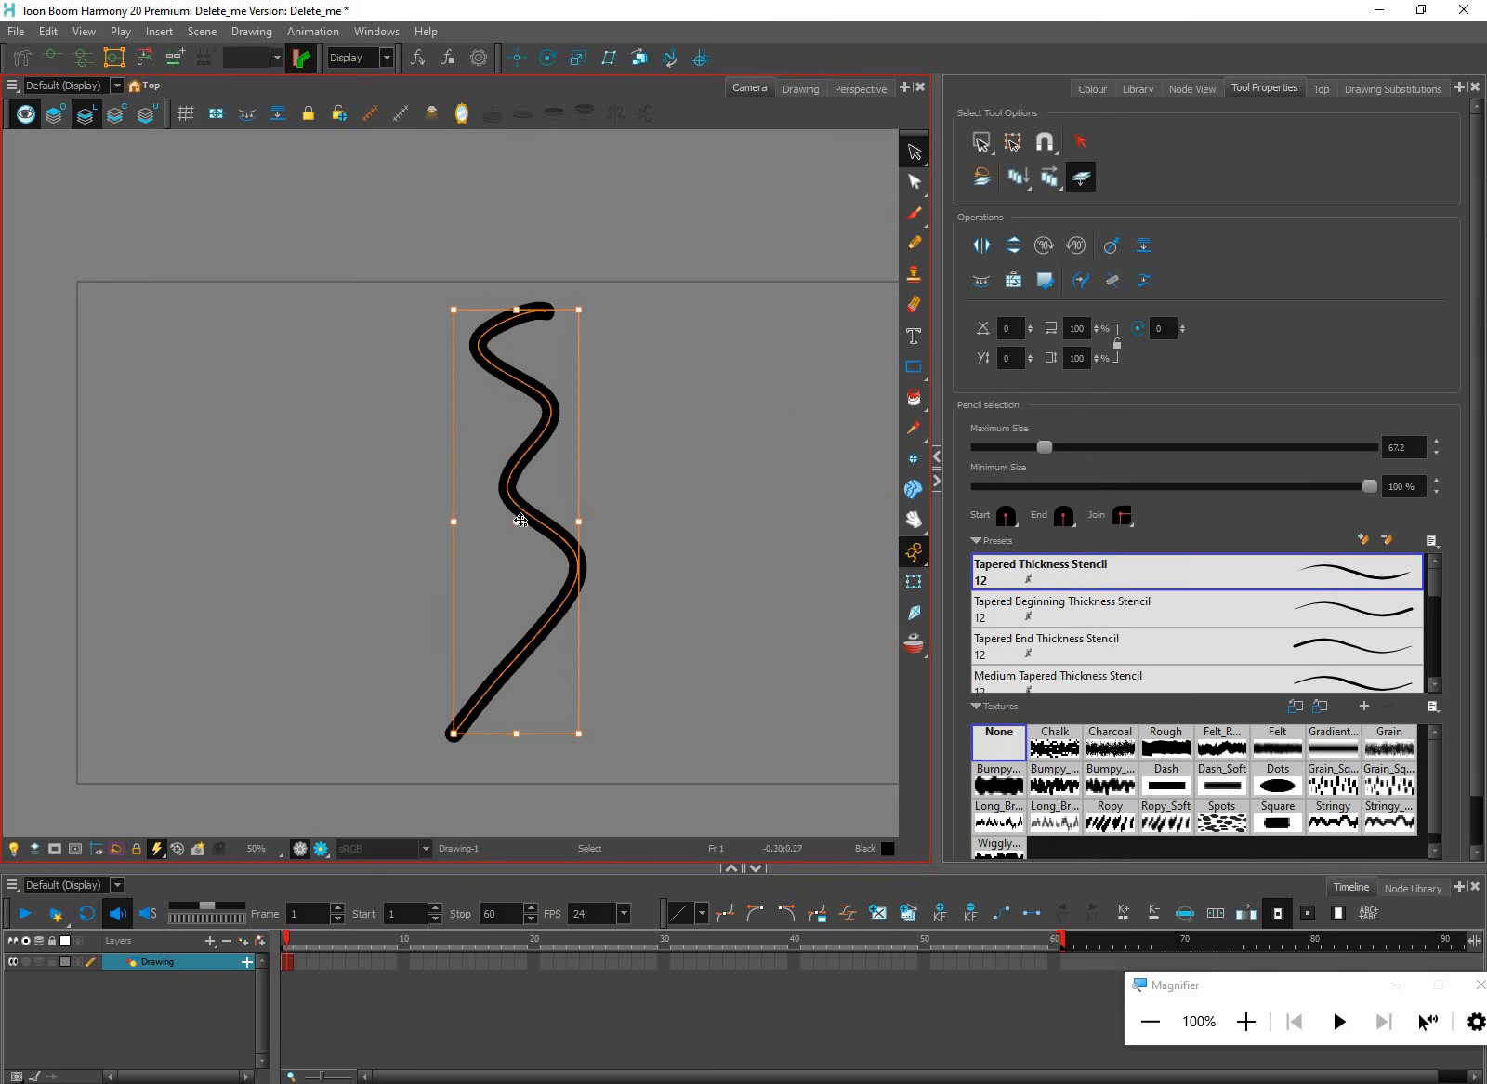
click(707, 442)
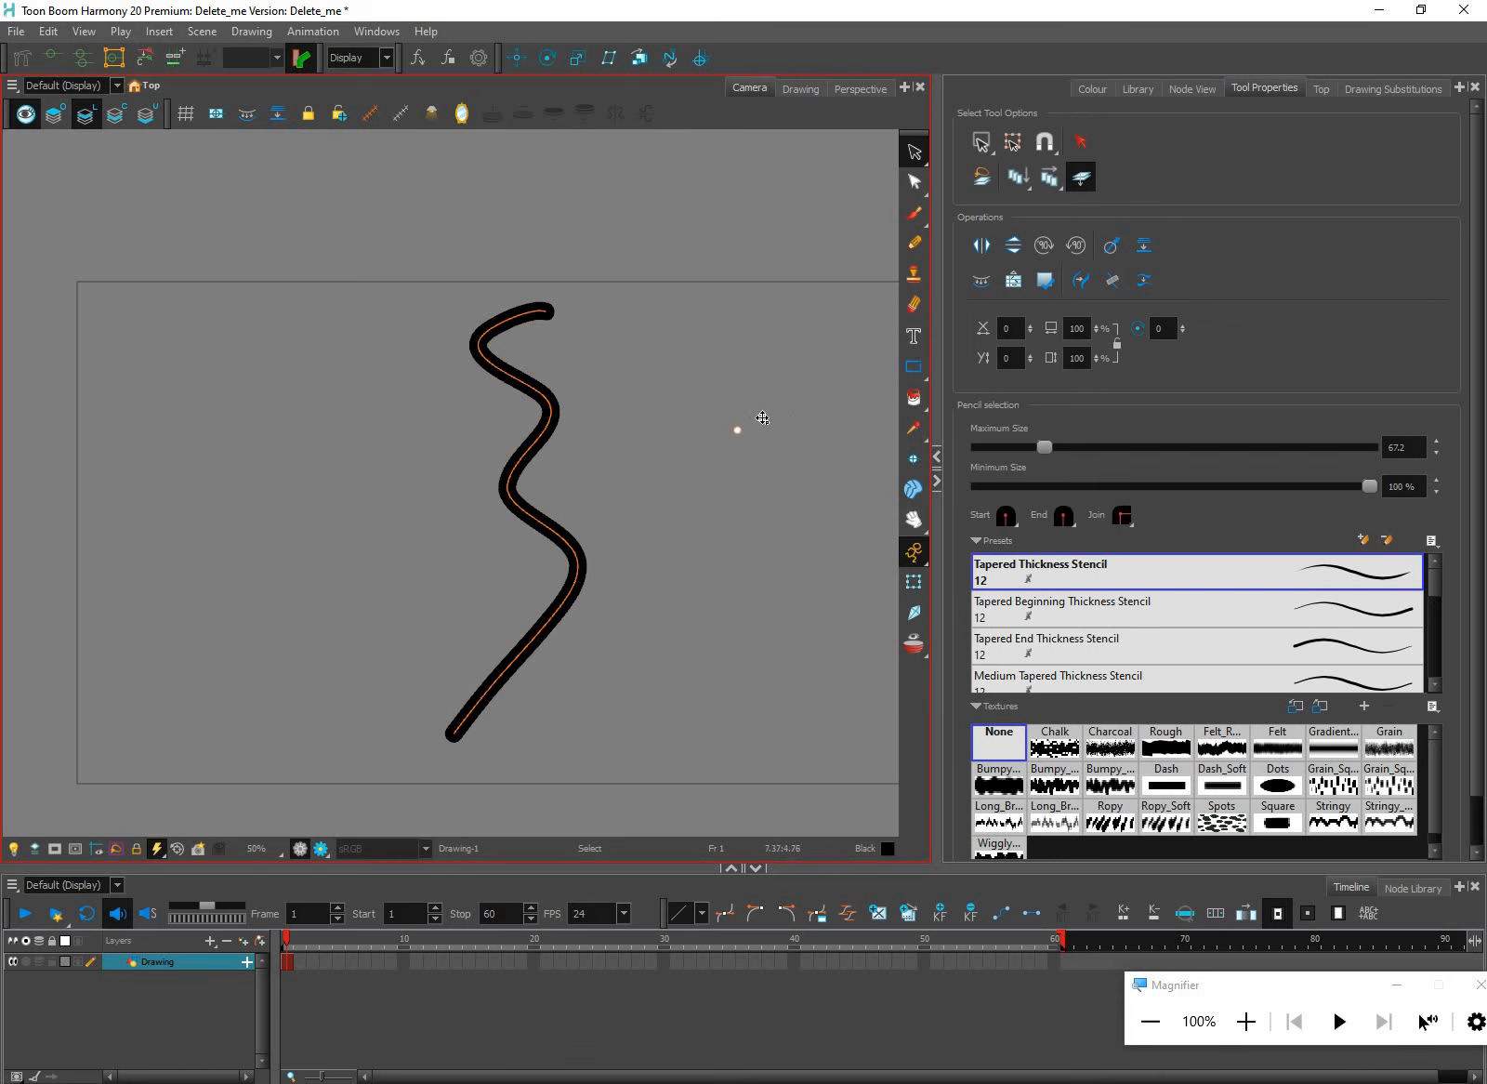
key(ctrl+a)
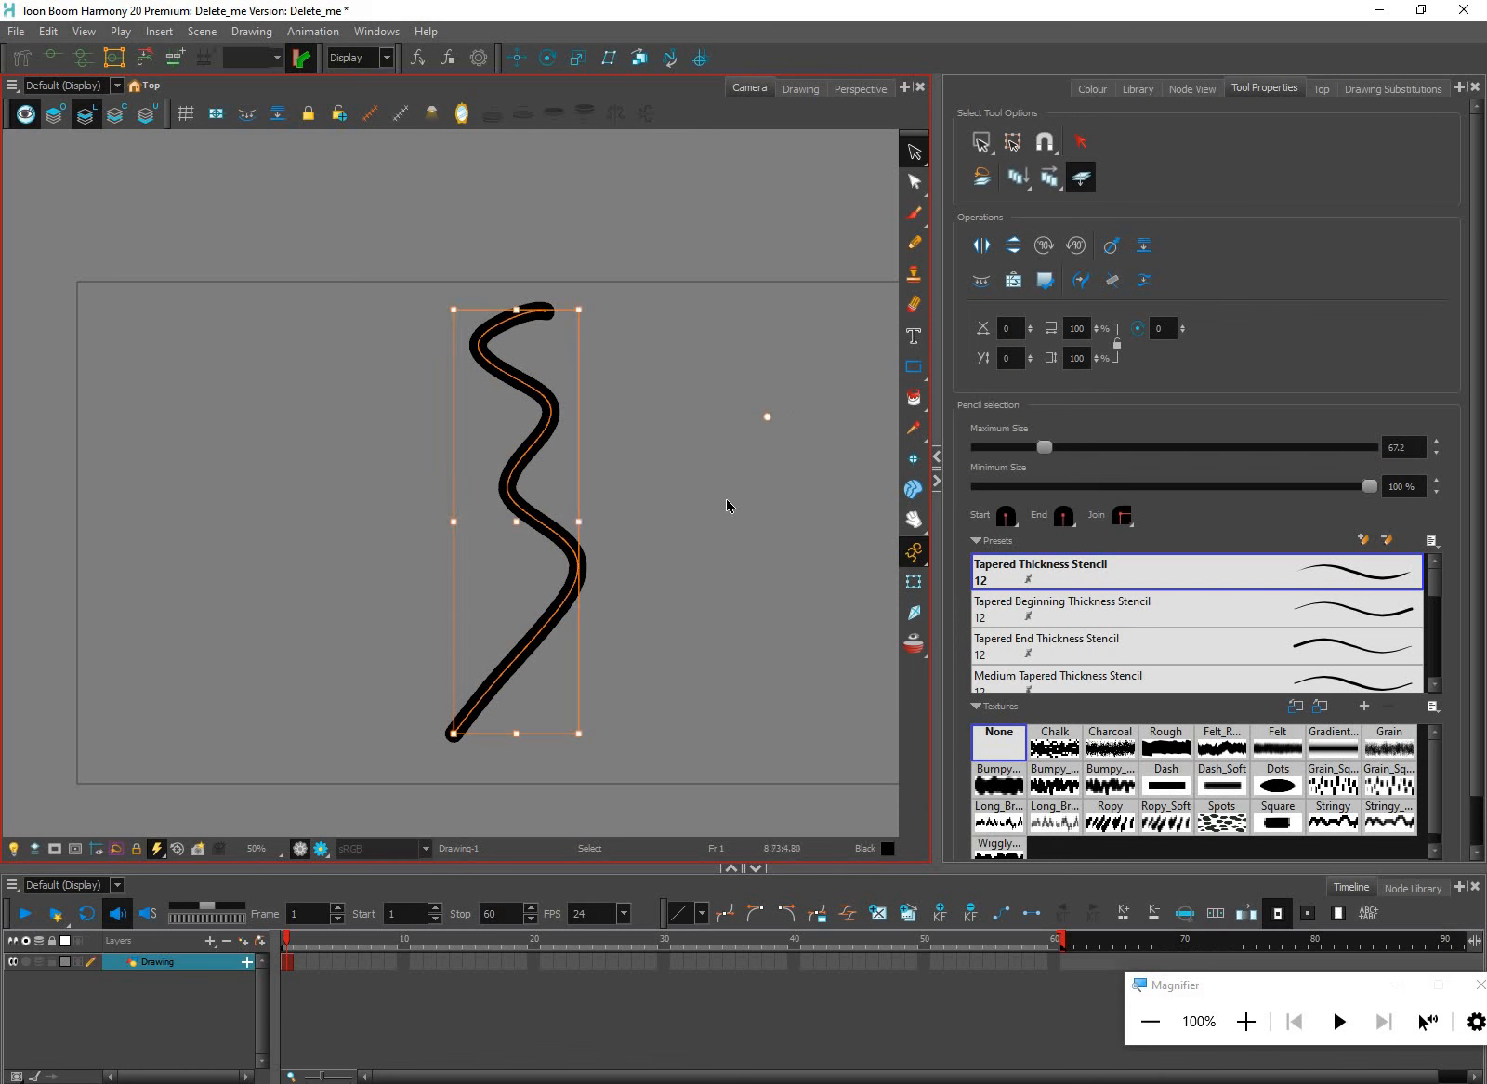
mouse_move(739, 736)
mouse_down()
mouse_move(786, 697)
mouse_move(697, 435)
mouse_move(677, 358)
mouse_move(687, 332)
mouse_move(681, 477)
mouse_move(656, 508)
mouse_up()
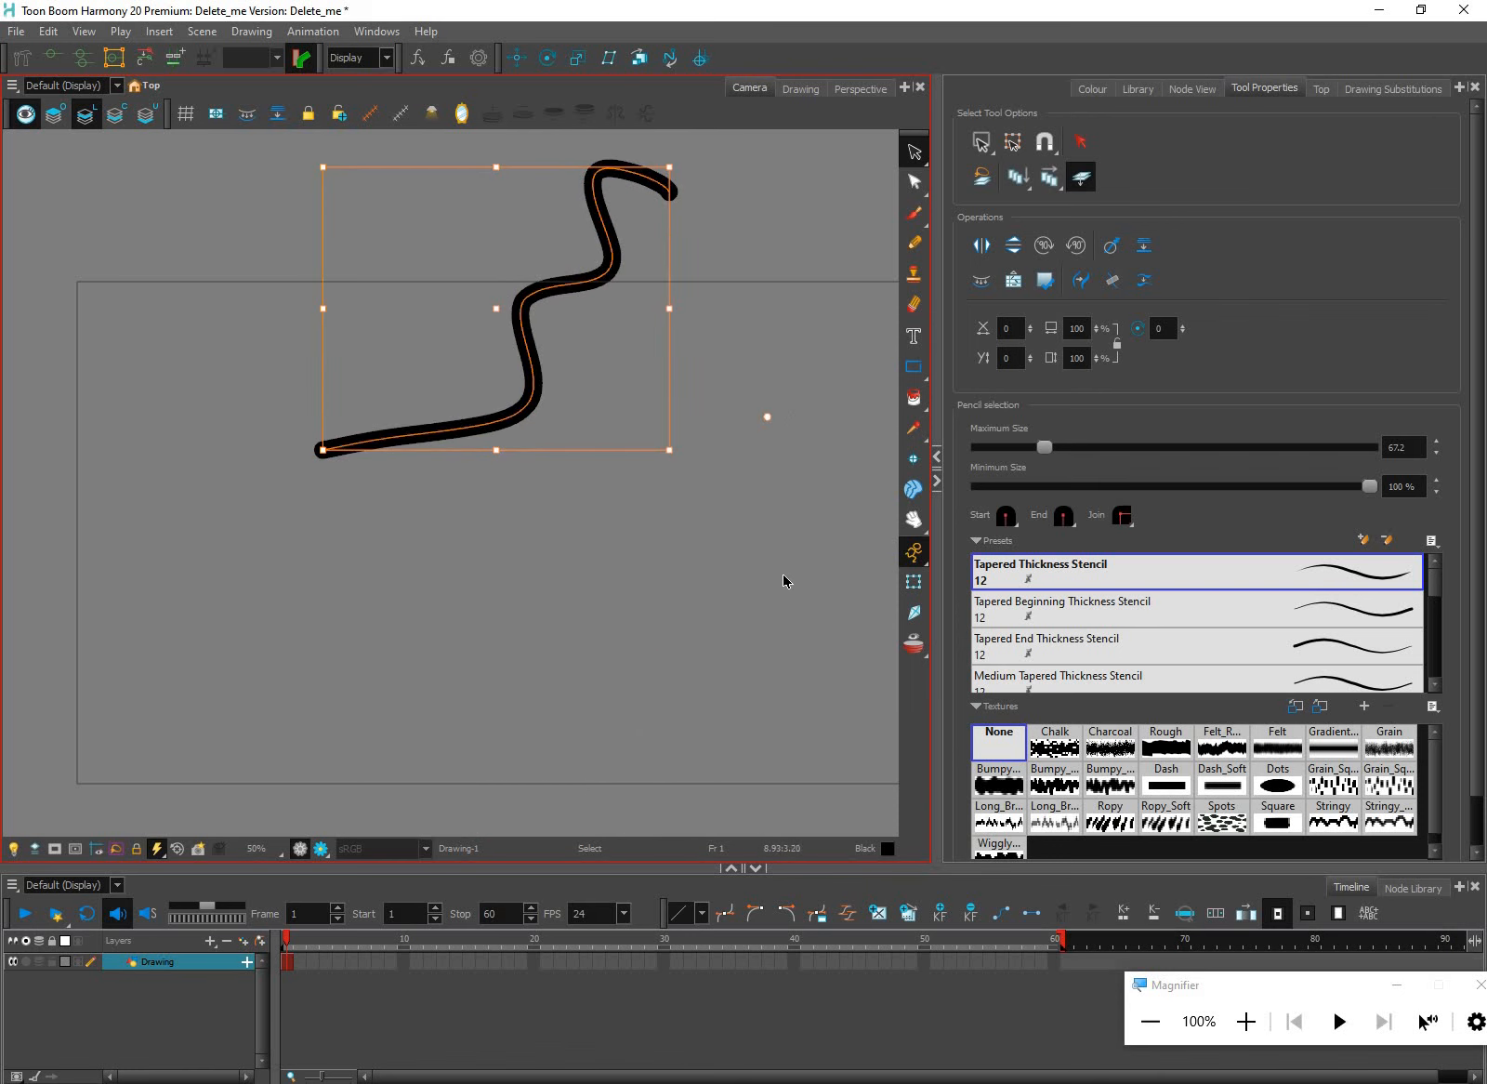
Reselect the wavy stroke to recentre its pivot, and move the stroke down inside the camera frame
click(541, 448)
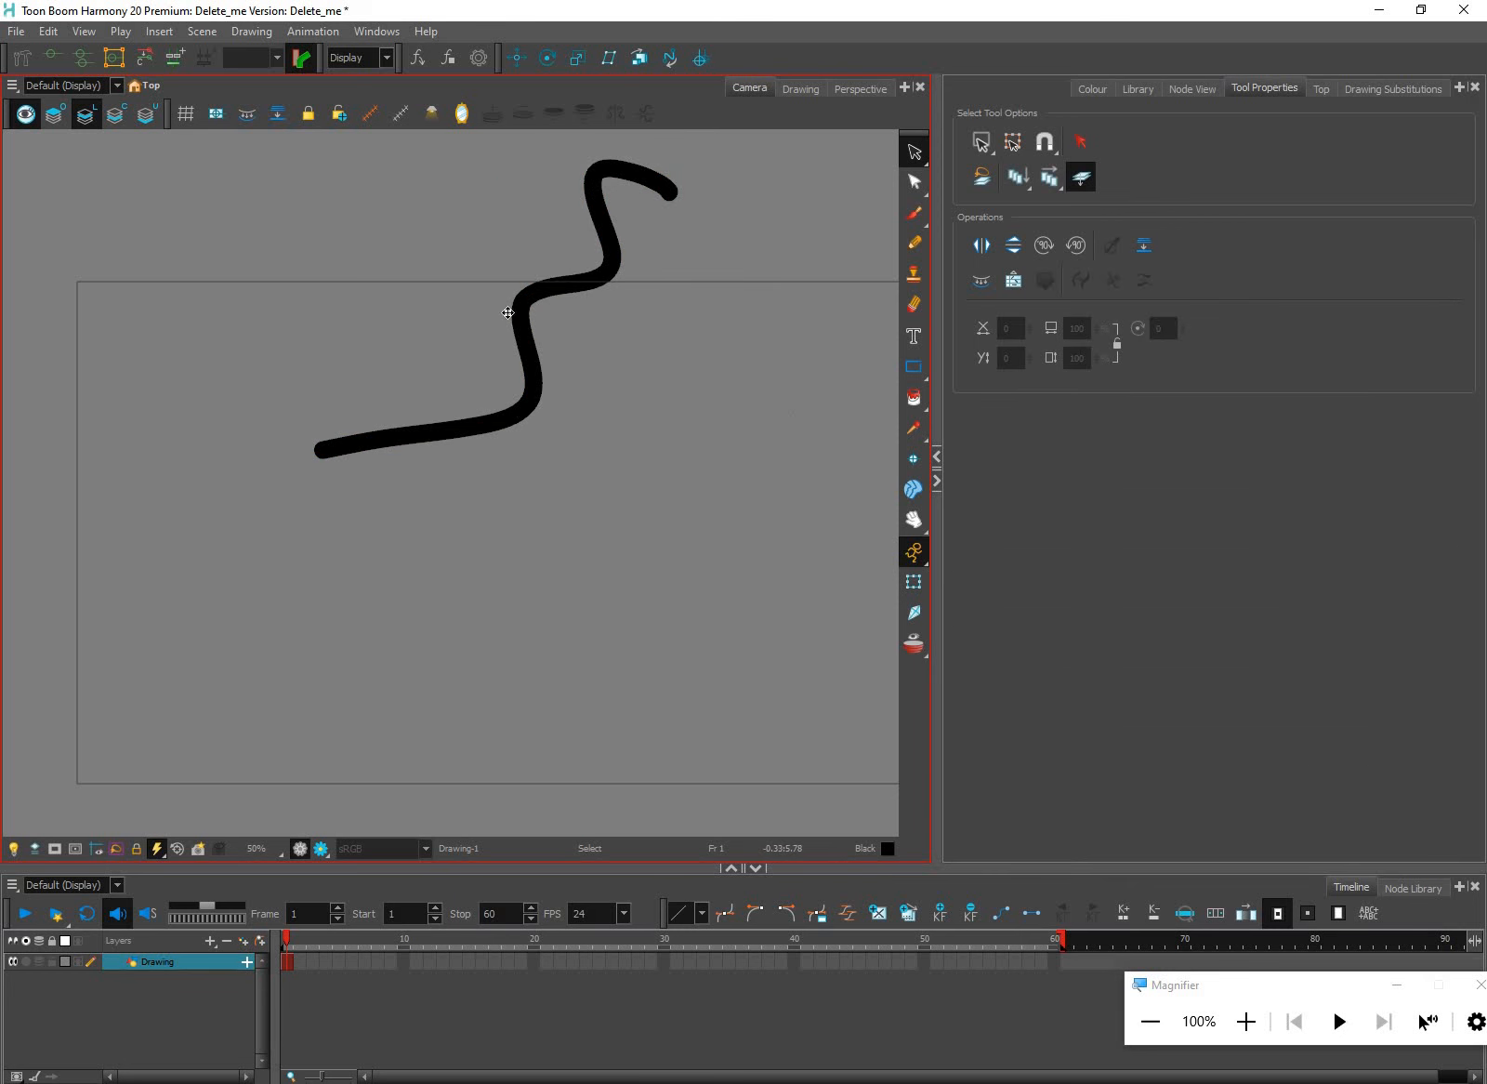
click(502, 307)
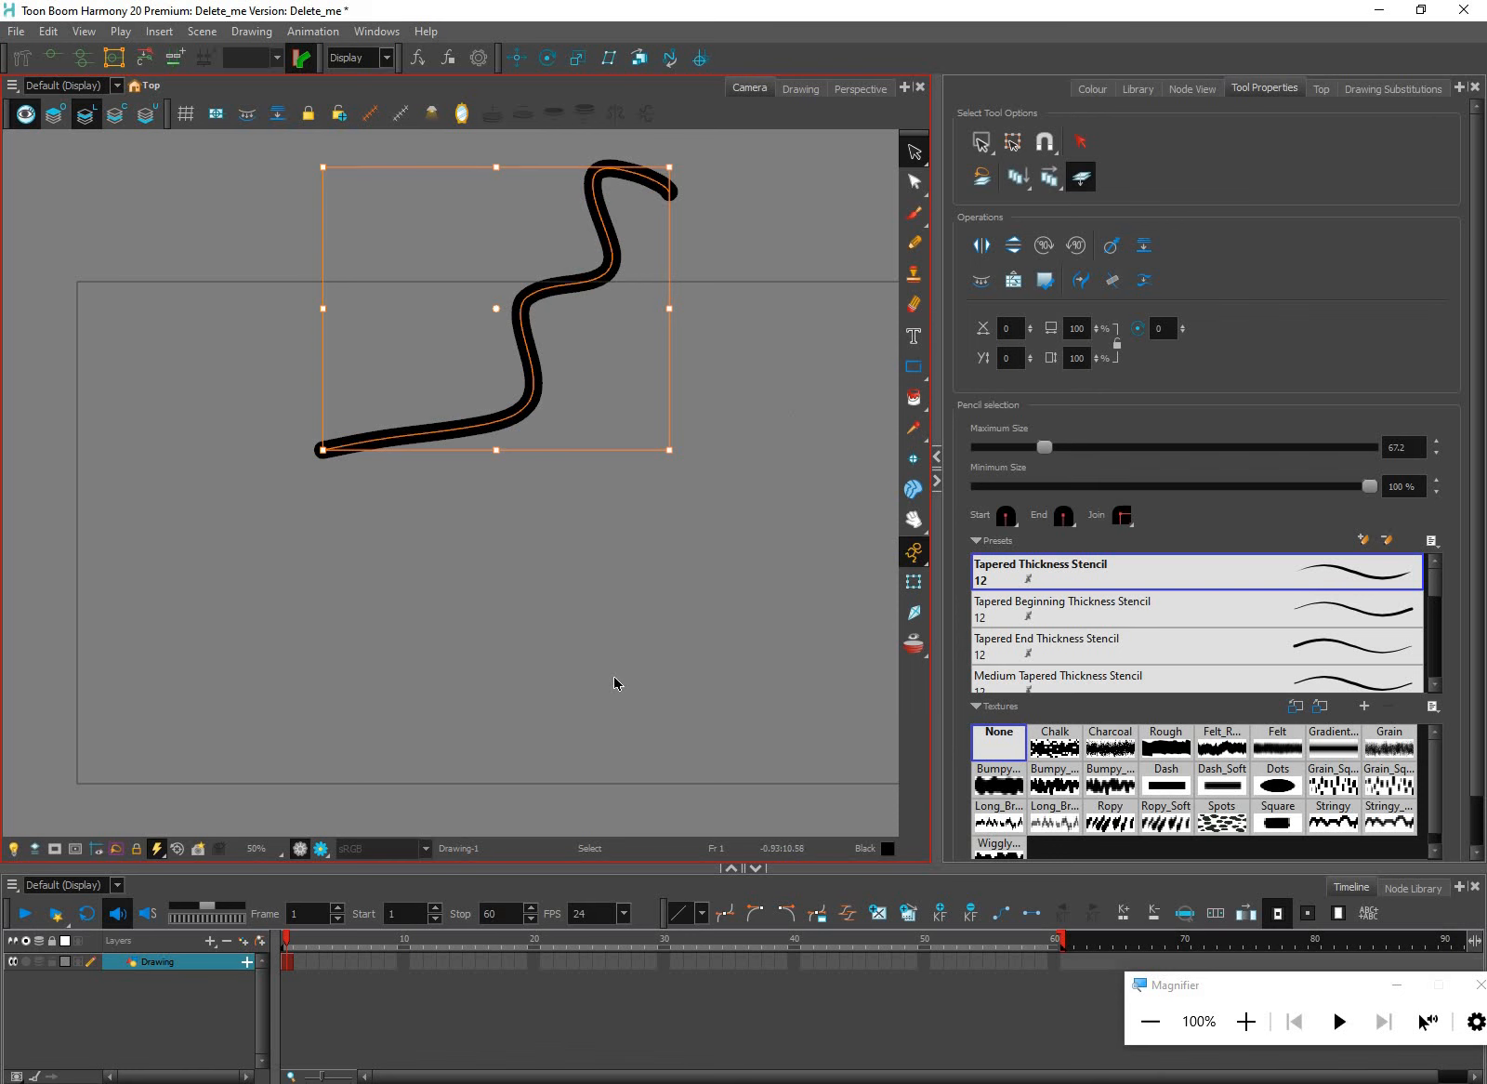
drag(532, 389, 541, 602)
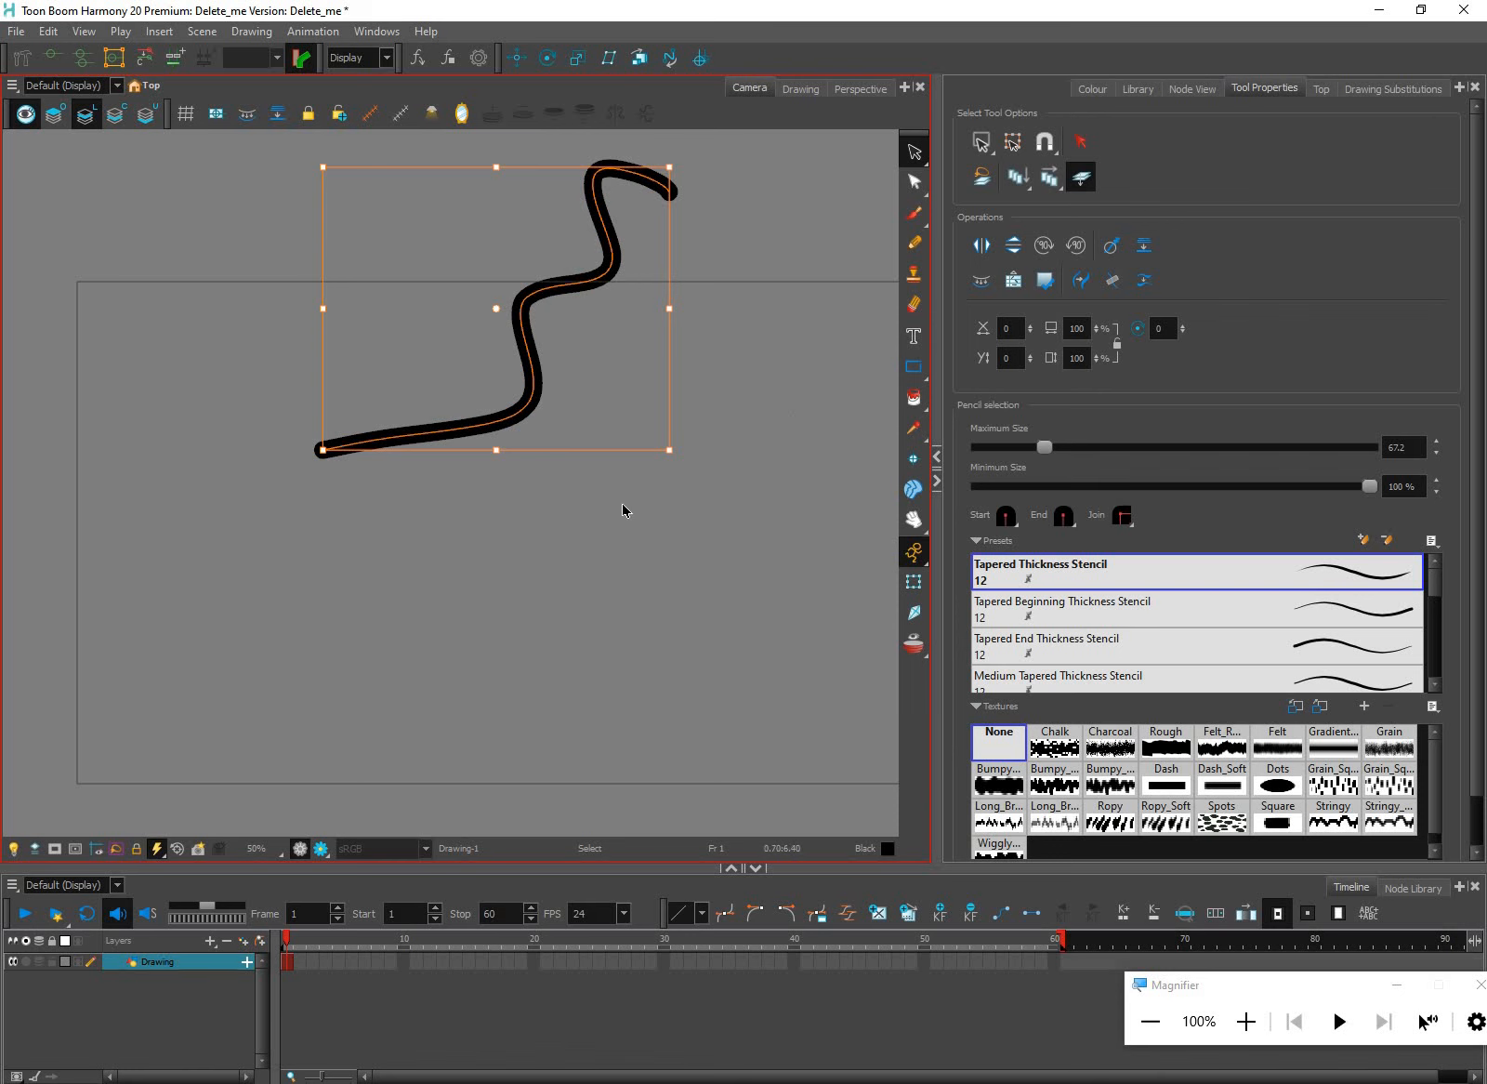
Cut the wavy stroke into four pieces with the Cutter tool, moving the cut pieces apart
click(916, 152)
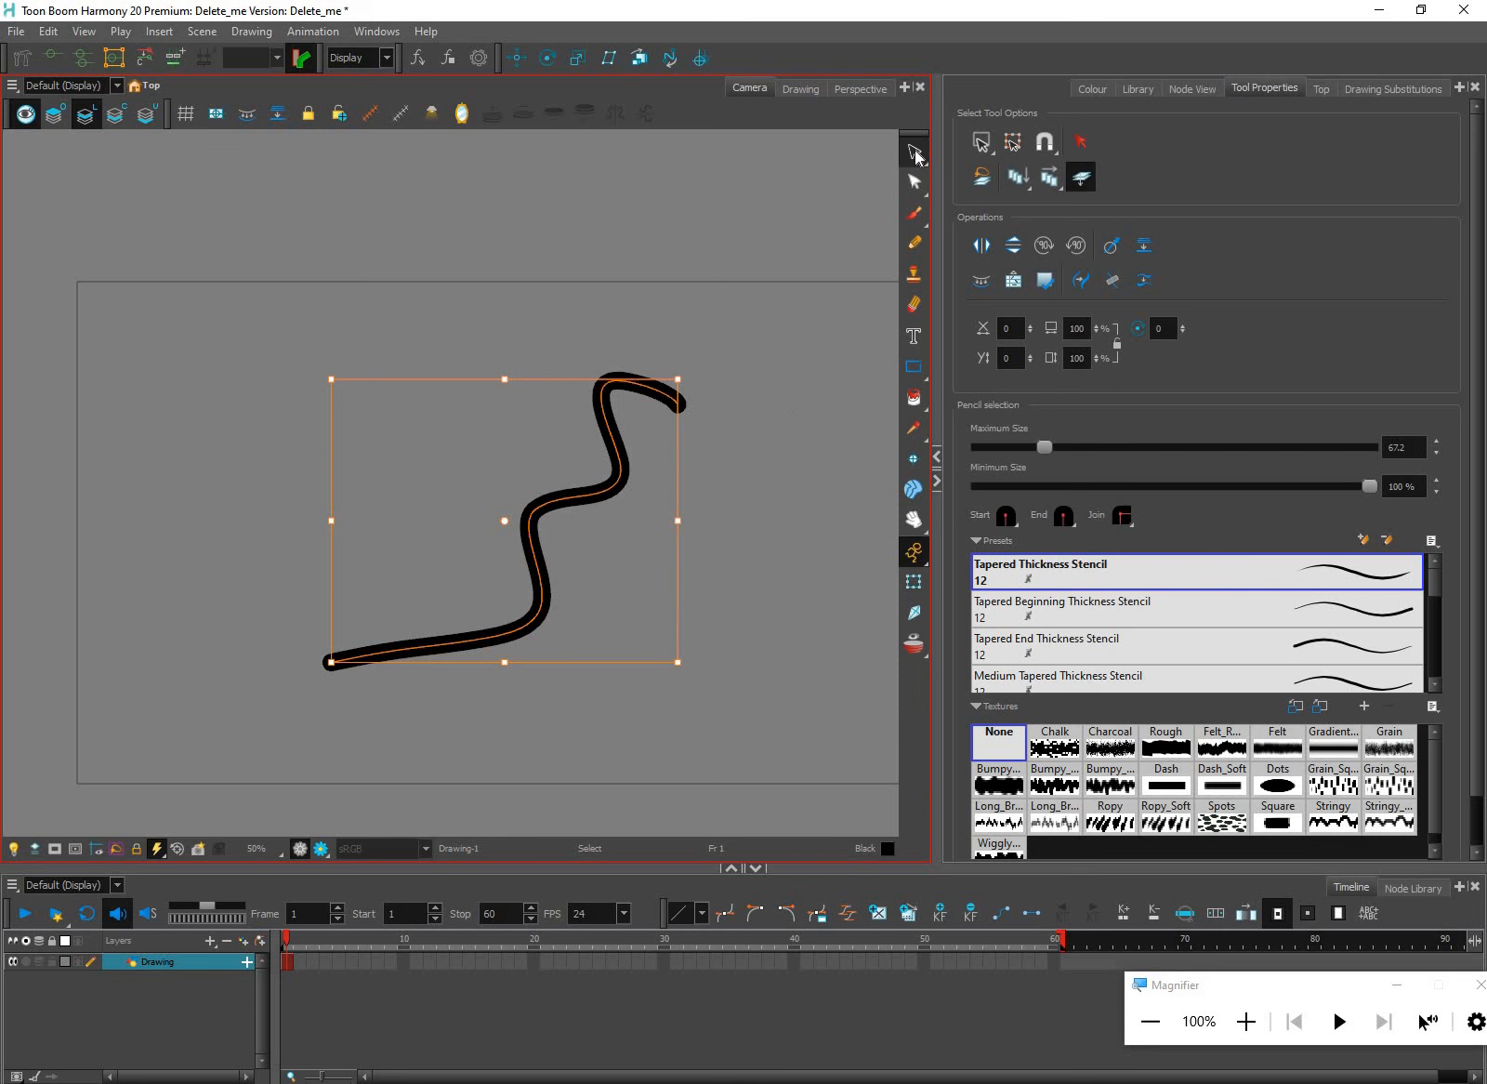
drag(916, 154, 1040, 156)
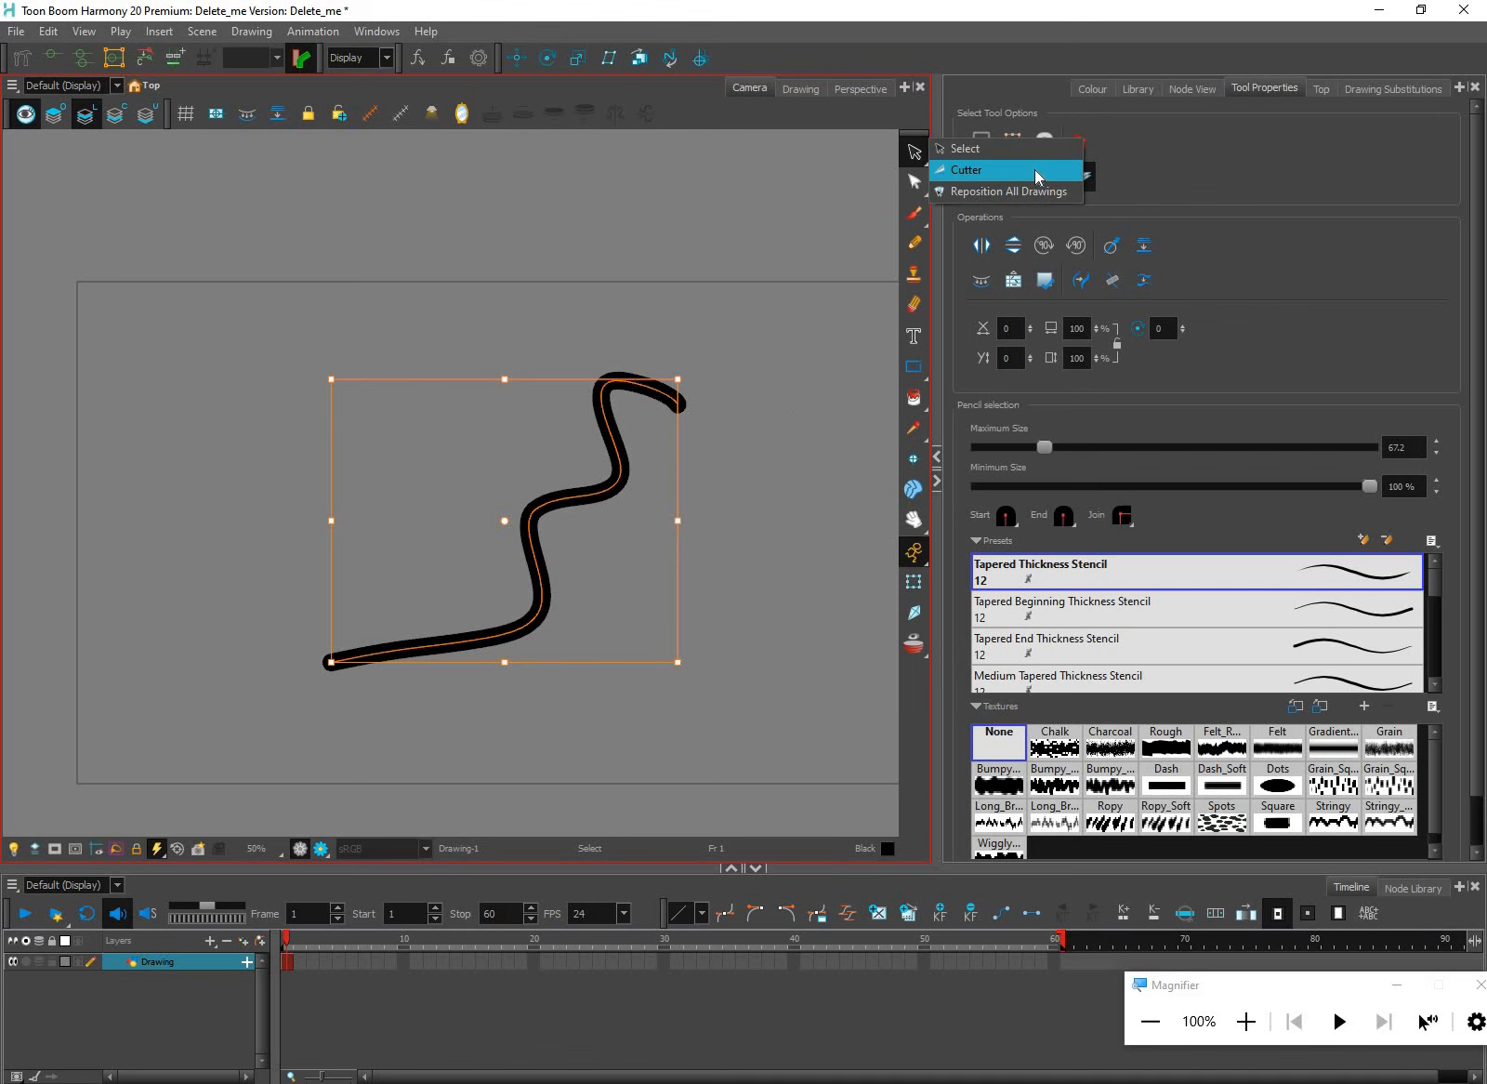
click(1040, 170)
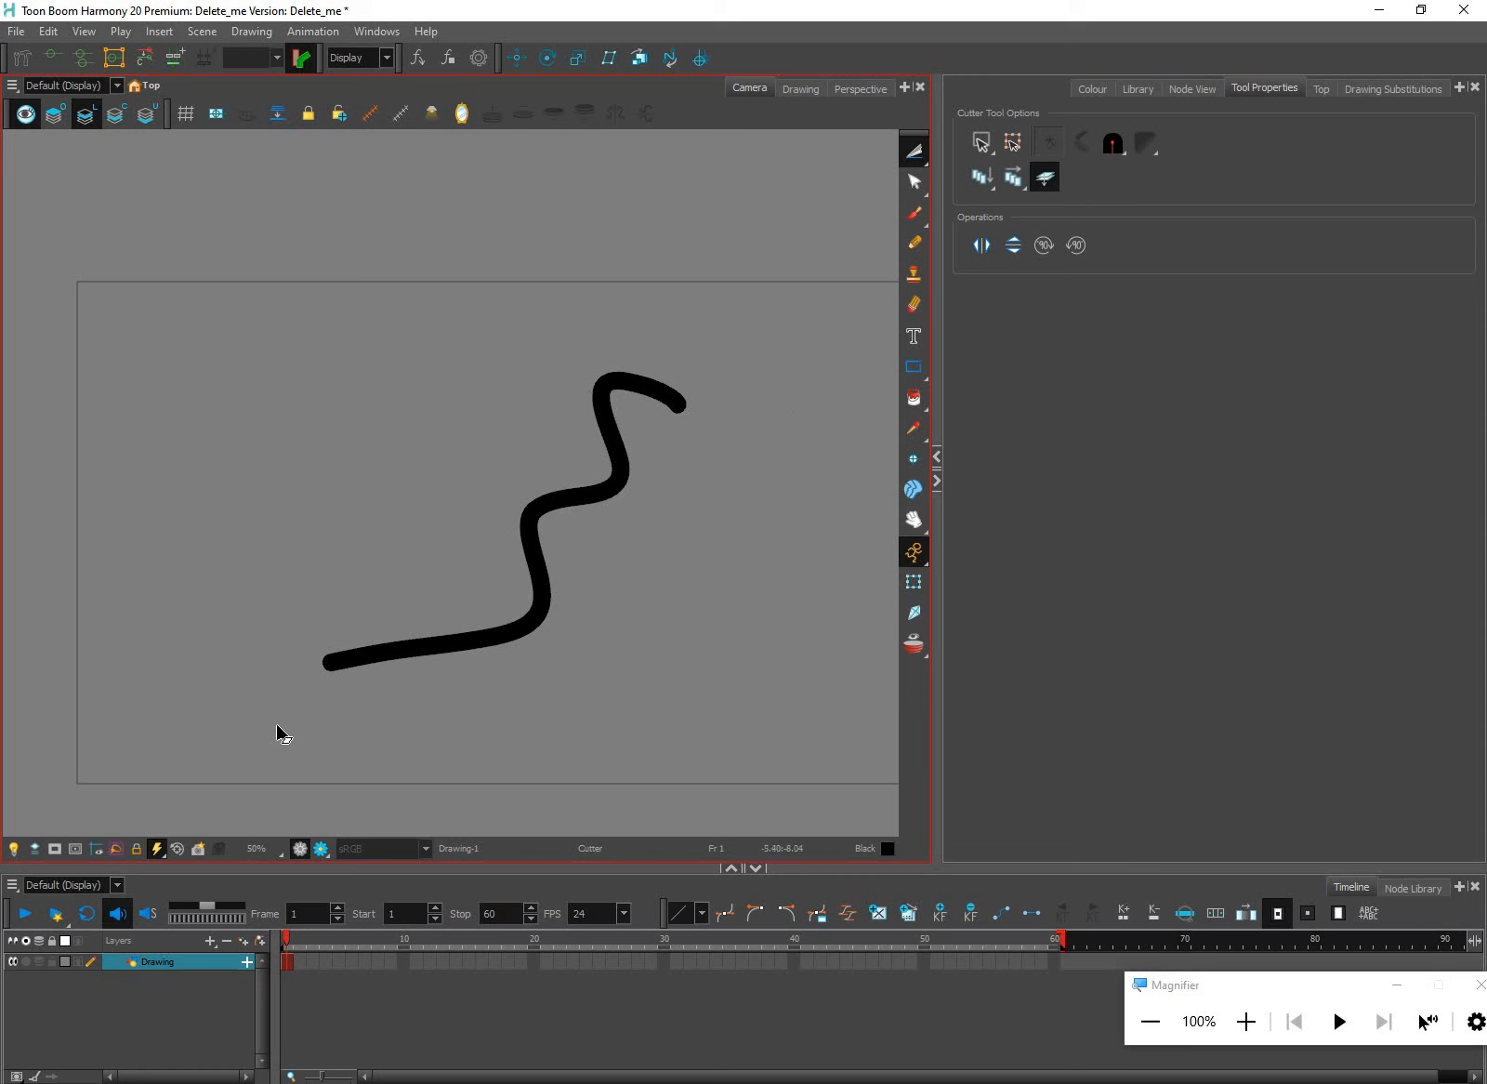
mouse_move(283, 734)
mouse_down()
mouse_move(541, 588)
mouse_move(746, 509)
mouse_up()
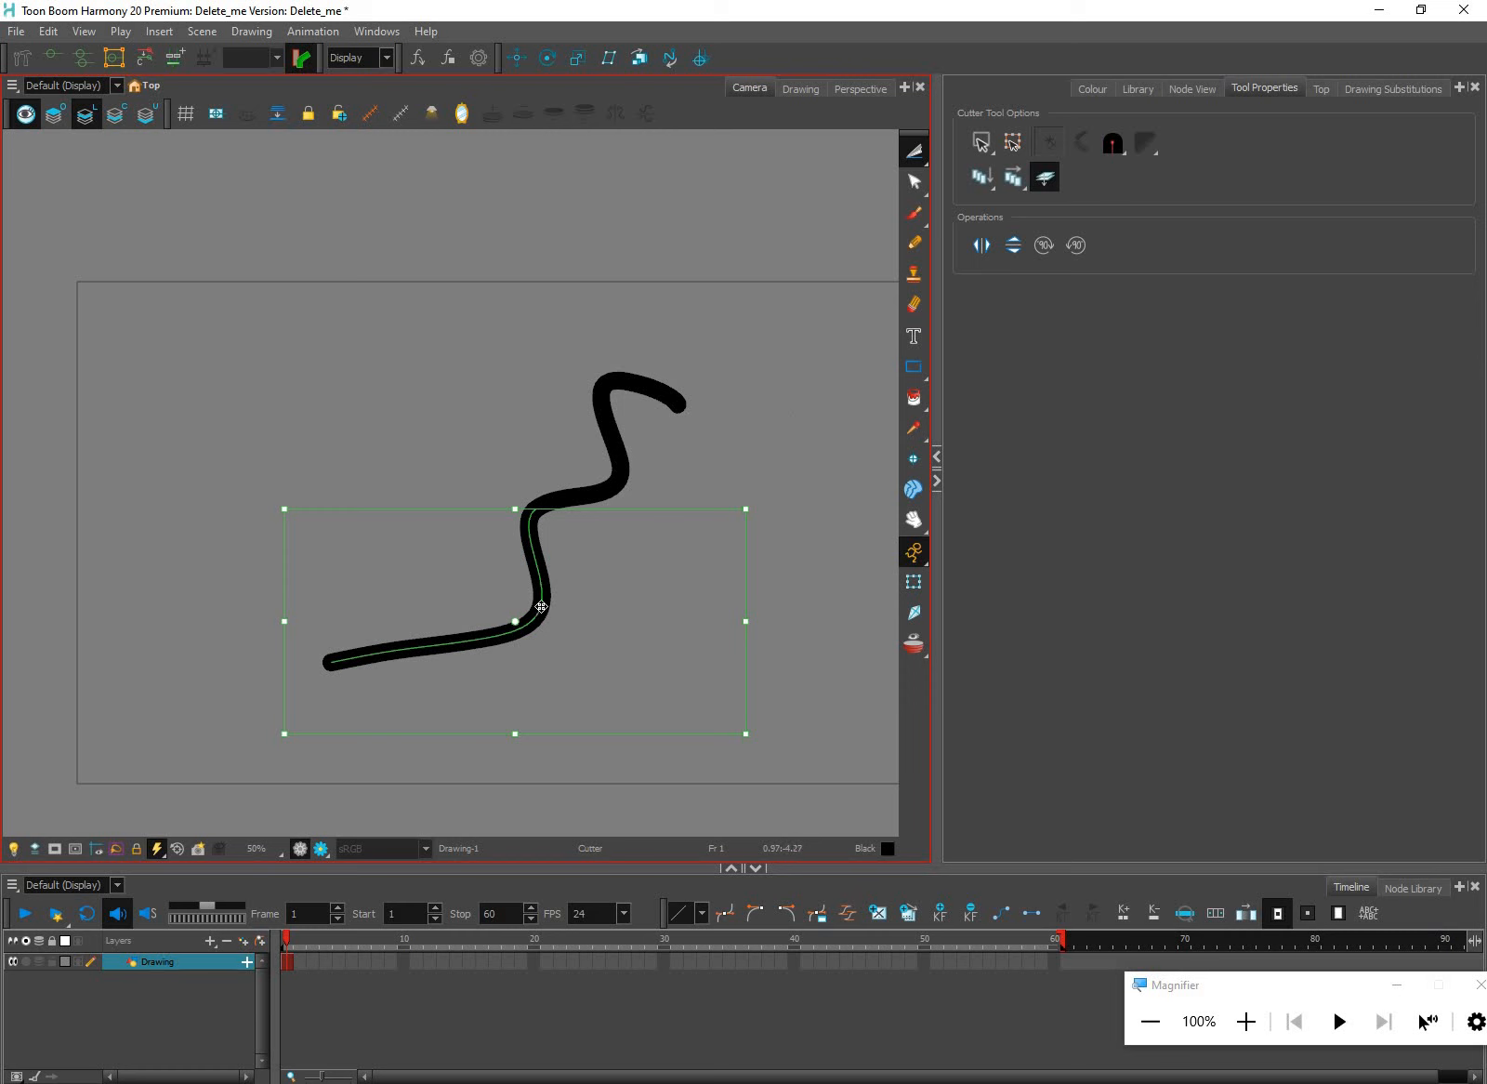
mouse_move(493, 621)
mouse_down()
mouse_move(444, 631)
mouse_move(431, 660)
mouse_up()
mouse_move(557, 327)
mouse_down()
mouse_move(729, 419)
mouse_move(547, 342)
mouse_up()
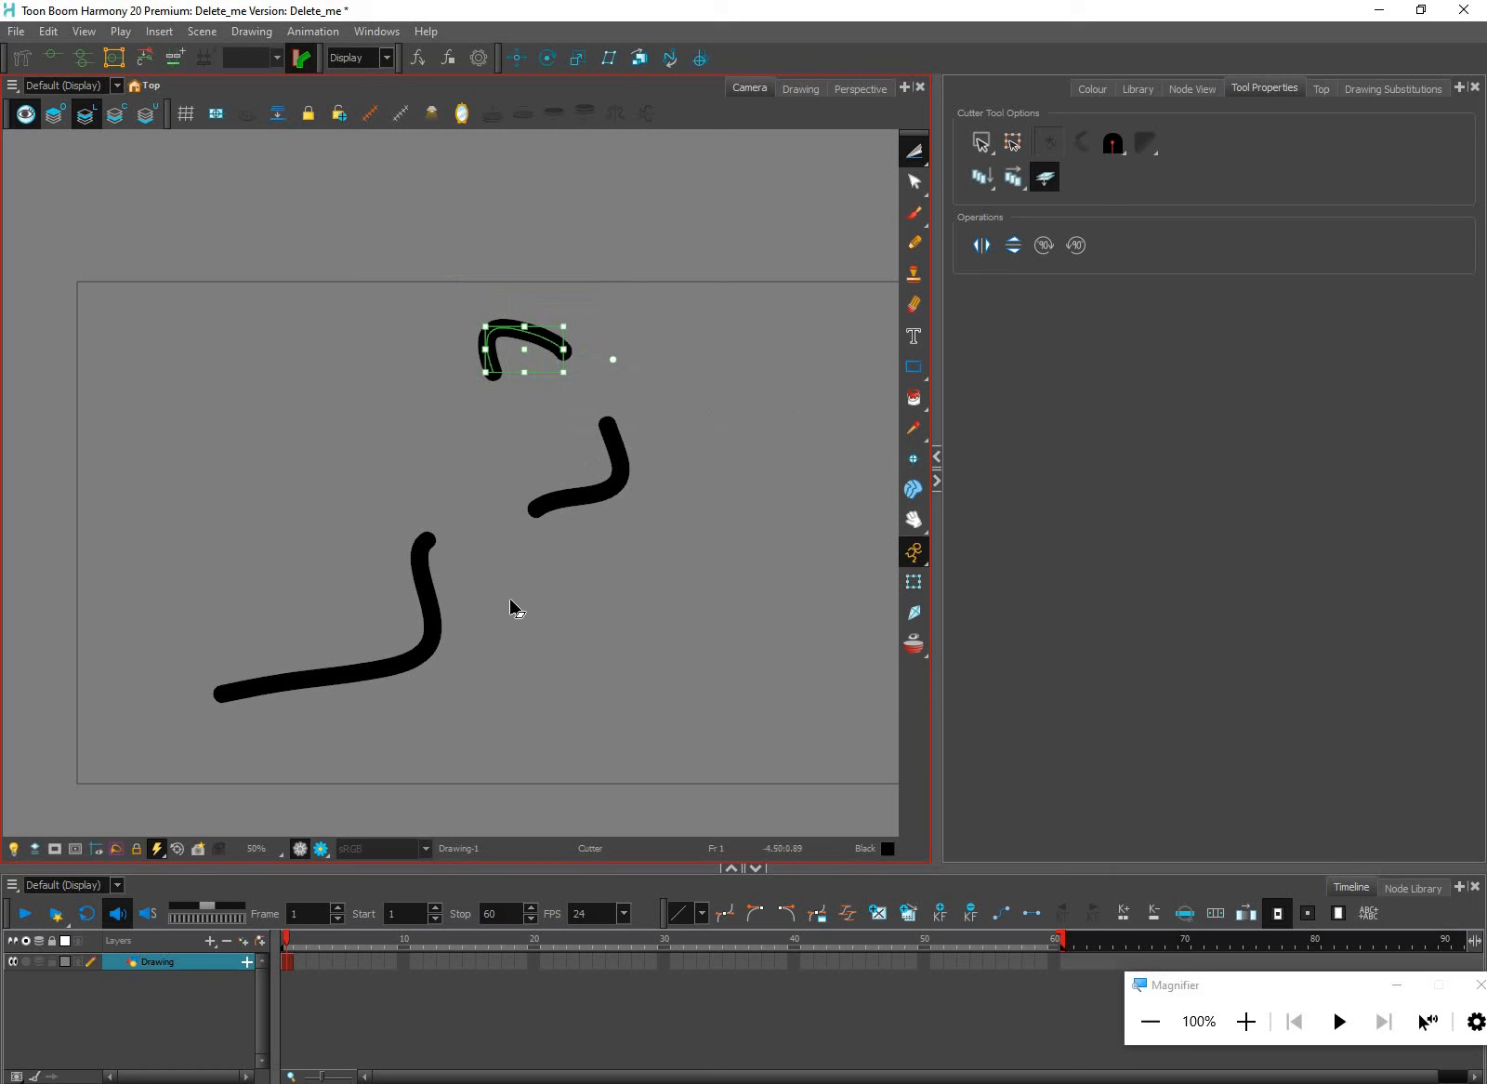
mouse_move(345, 534)
mouse_down()
mouse_move(472, 557)
mouse_move(512, 600)
mouse_up()
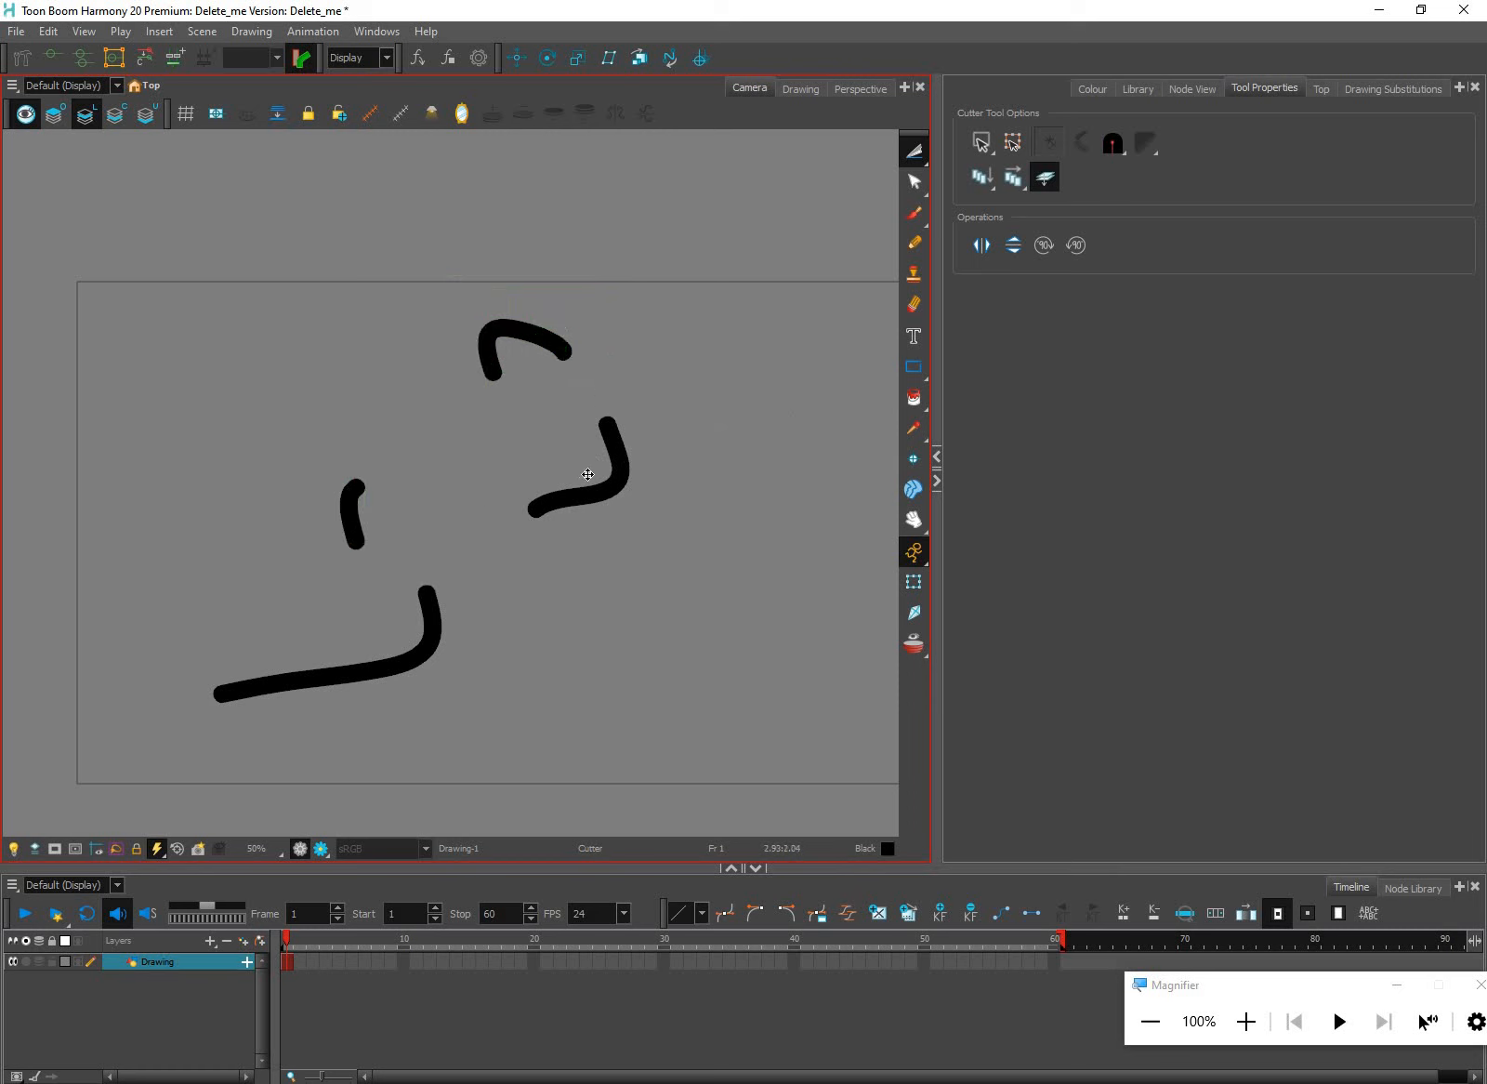
Enlarge the stroke's remaining middle piece and rotate it clockwise
click(595, 490)
mouse_move(653, 529)
mouse_down()
mouse_move(707, 588)
mouse_move(701, 568)
mouse_up()
mouse_move(741, 474)
mouse_down()
mouse_move(694, 405)
mouse_move(651, 400)
mouse_up()
key(ctrl+z)
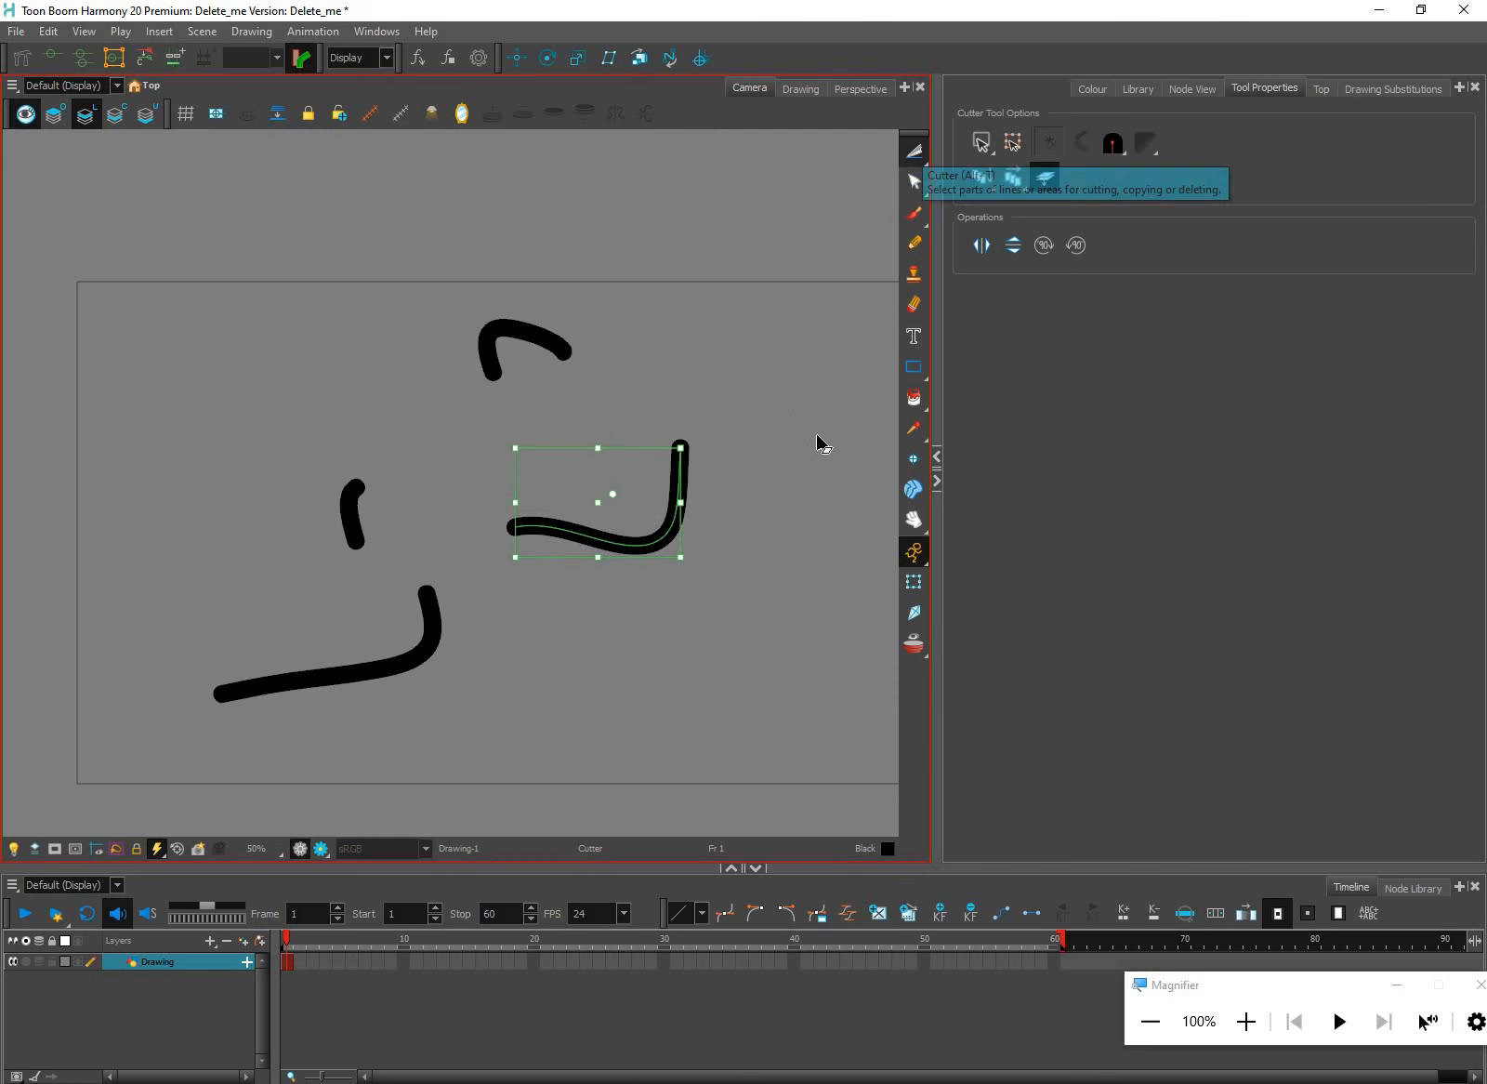
Change the Cutter tool's selection mode to Lasso, and leave the strokes deselected
click(916, 154)
click(915, 155)
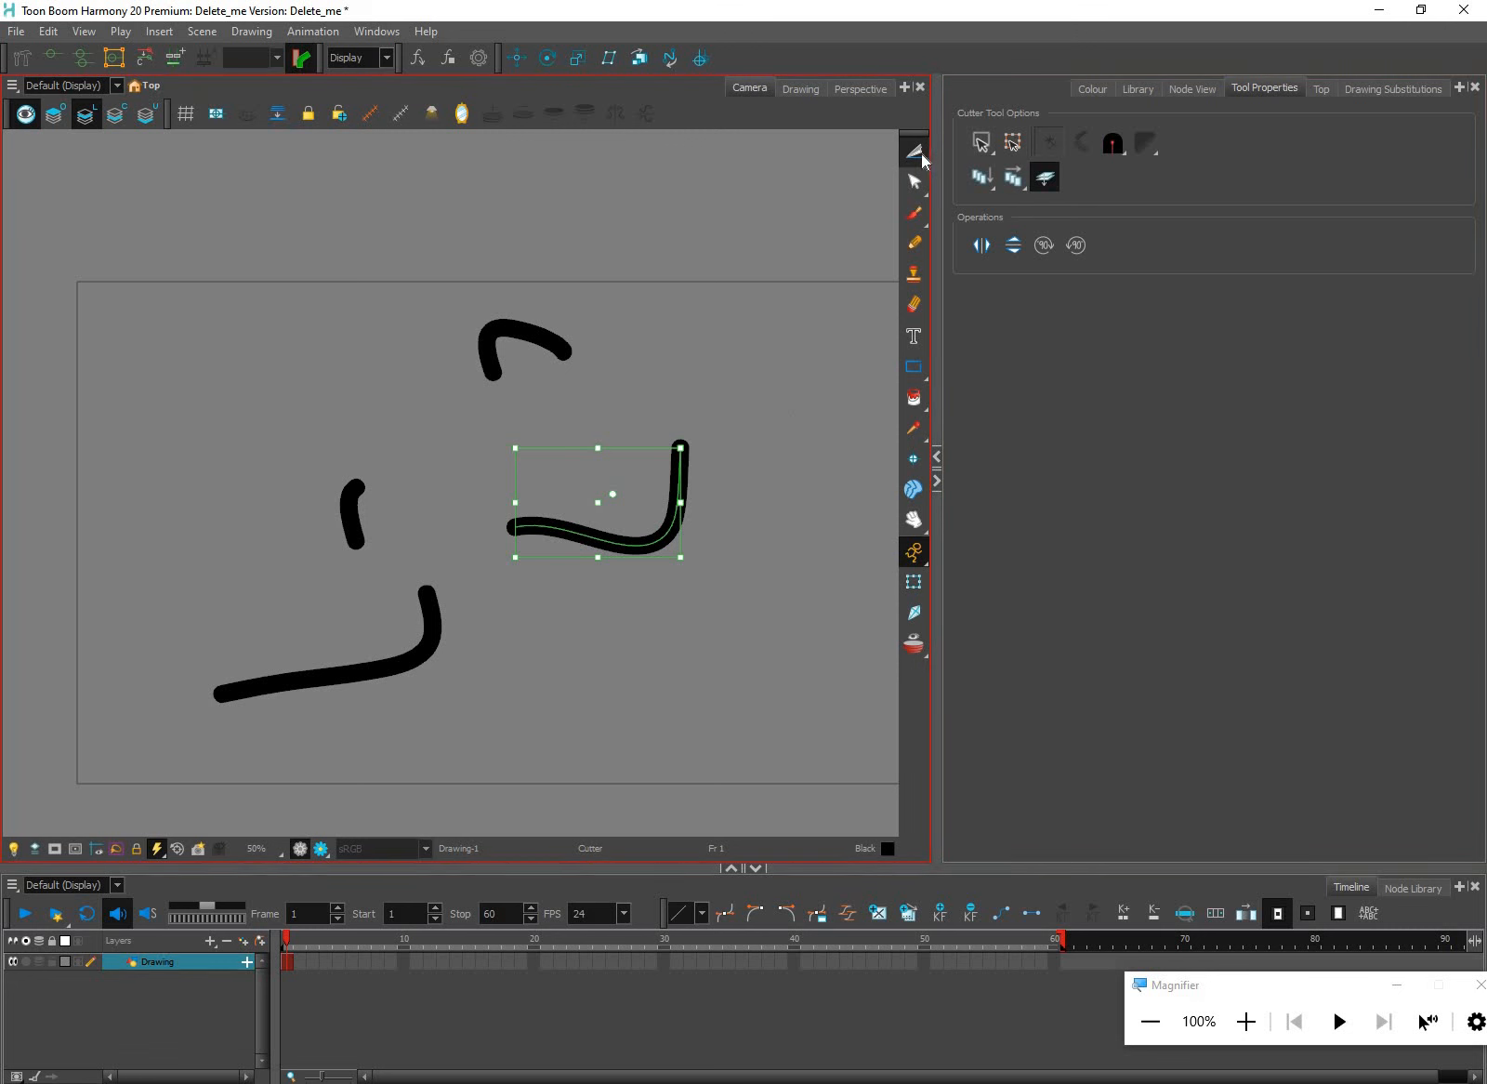
click(985, 149)
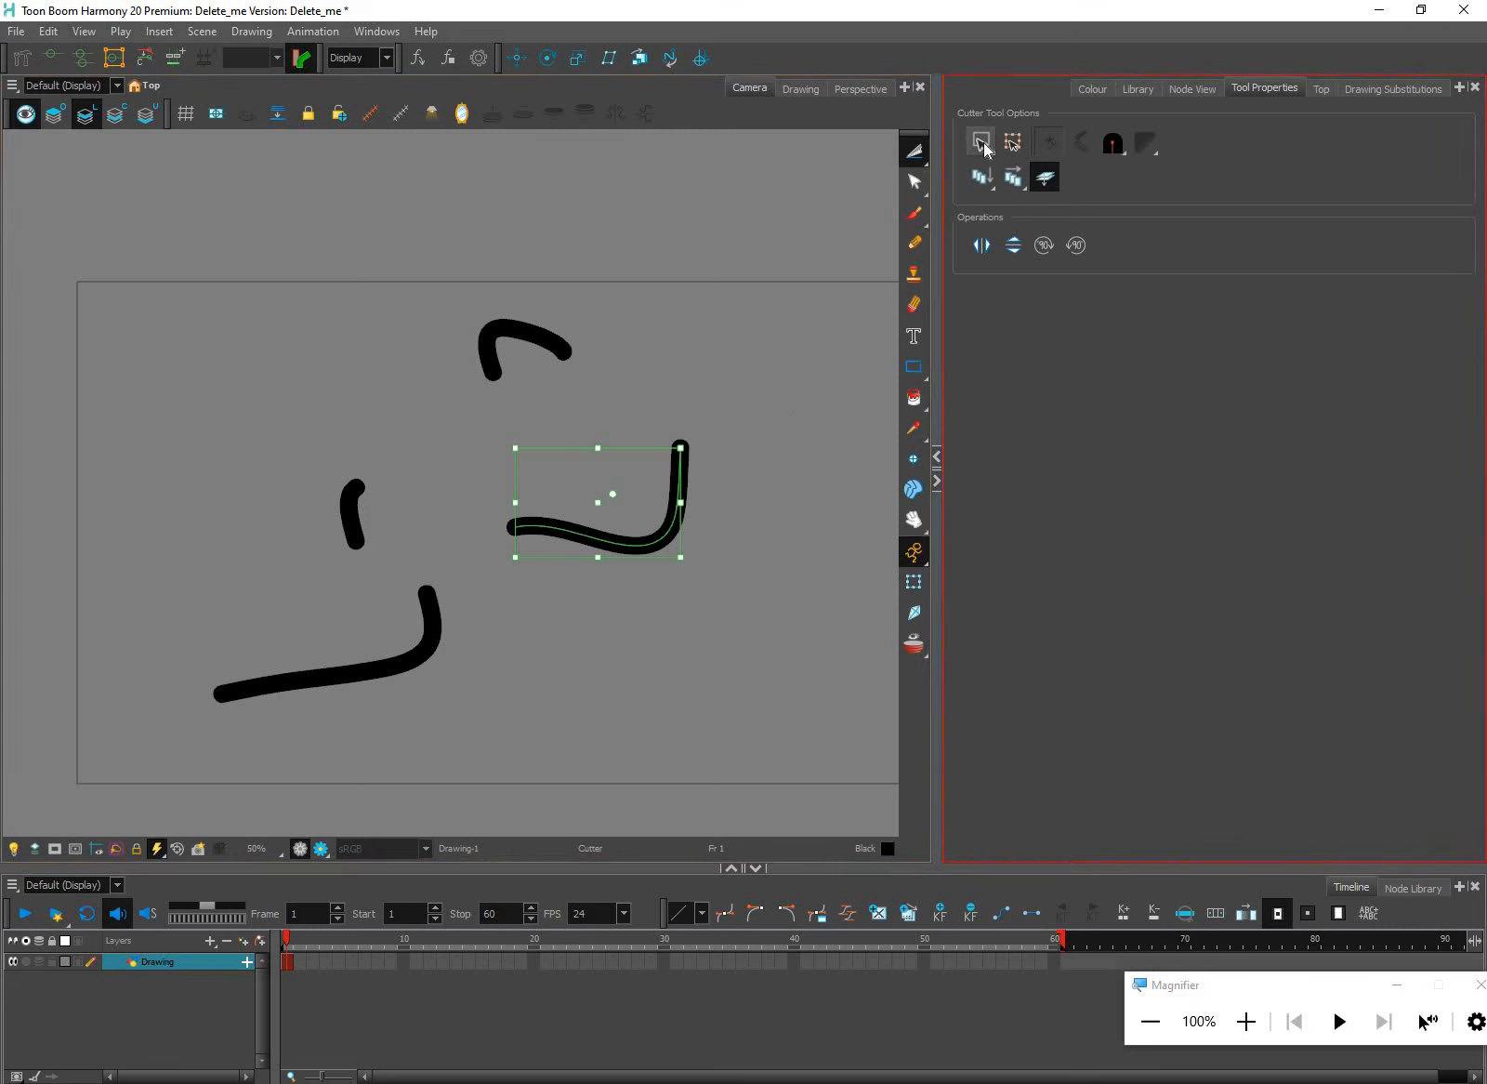
click(983, 146)
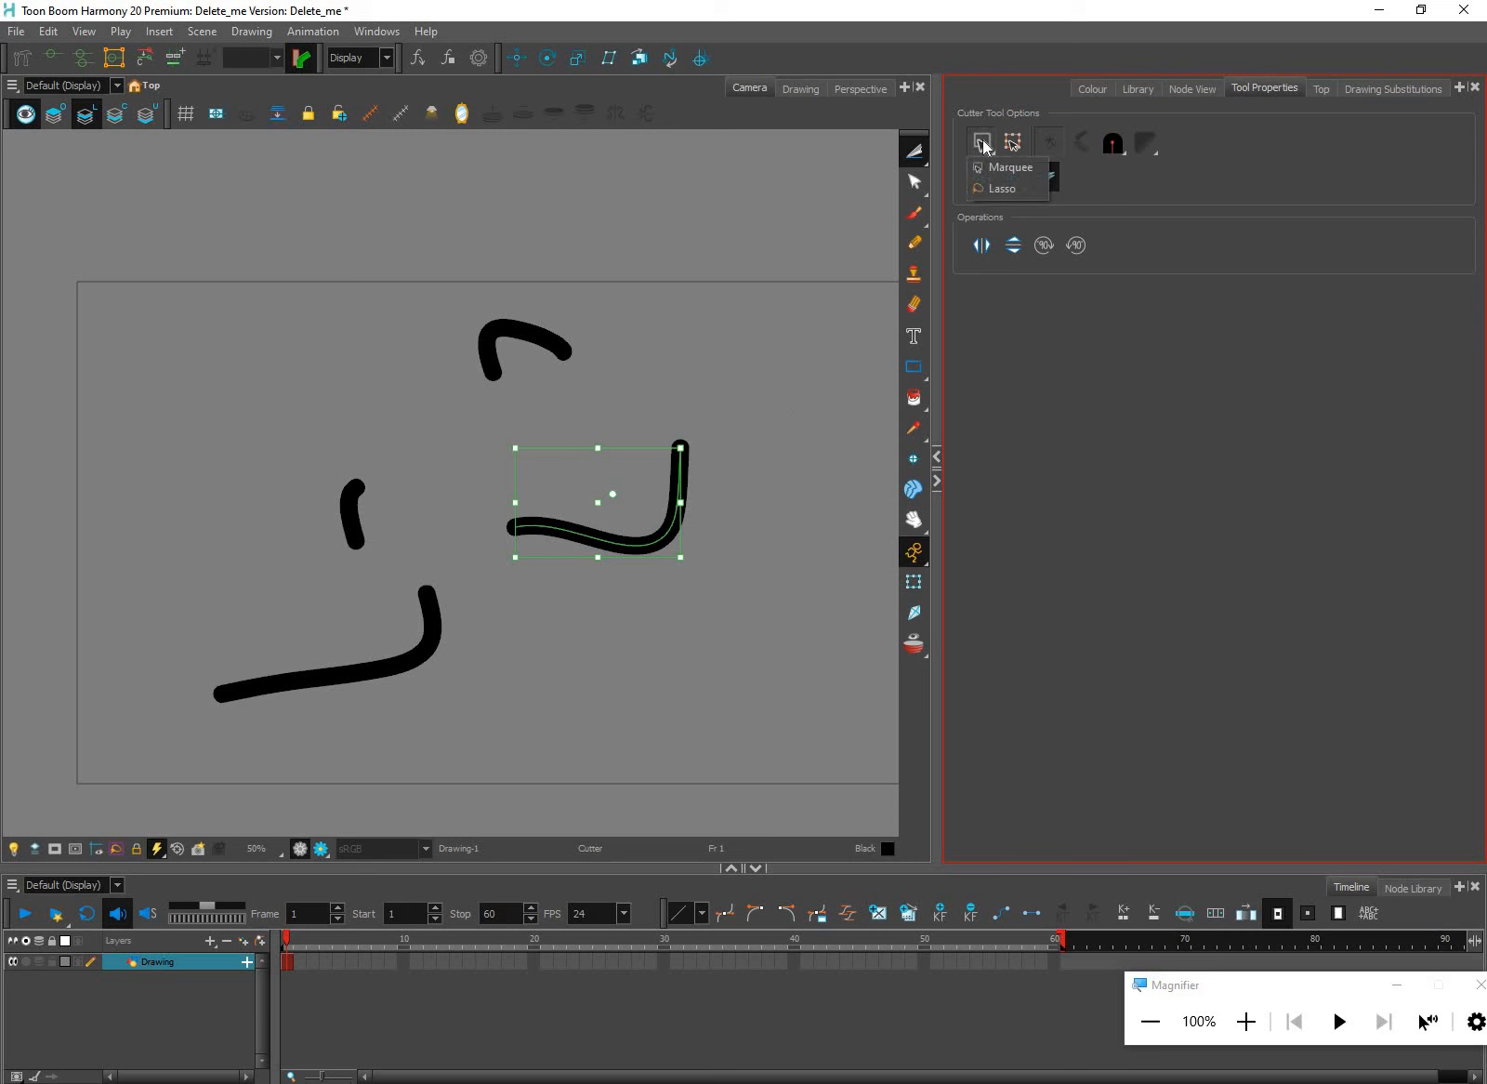
click(1030, 187)
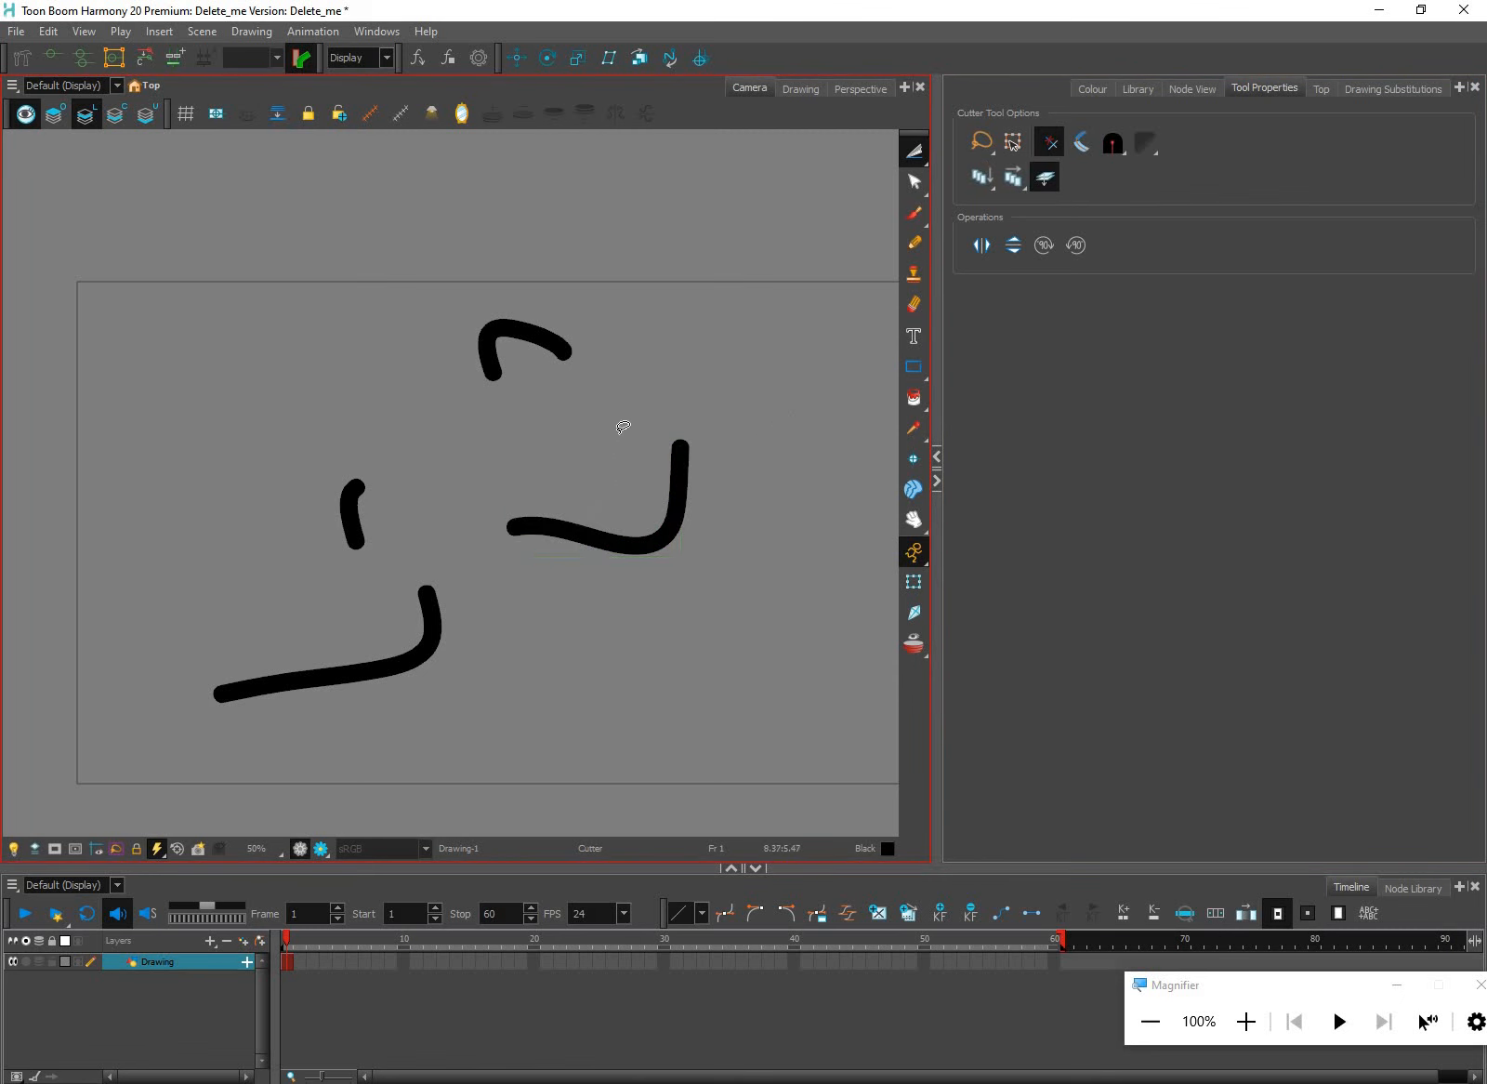
click(618, 446)
Switch to the Select tool and move the upper arc and the long lower piece closer to the middle piece
drag(915, 150, 963, 146)
drag(569, 406, 582, 456)
mouse_move(424, 652)
mouse_down()
mouse_move(478, 620)
mouse_move(485, 556)
mouse_up()
Squash the smallest cut piece into a dot, move it beside the end of the upper arc, and deselect it
drag(352, 536, 557, 476)
drag(351, 539, 355, 501)
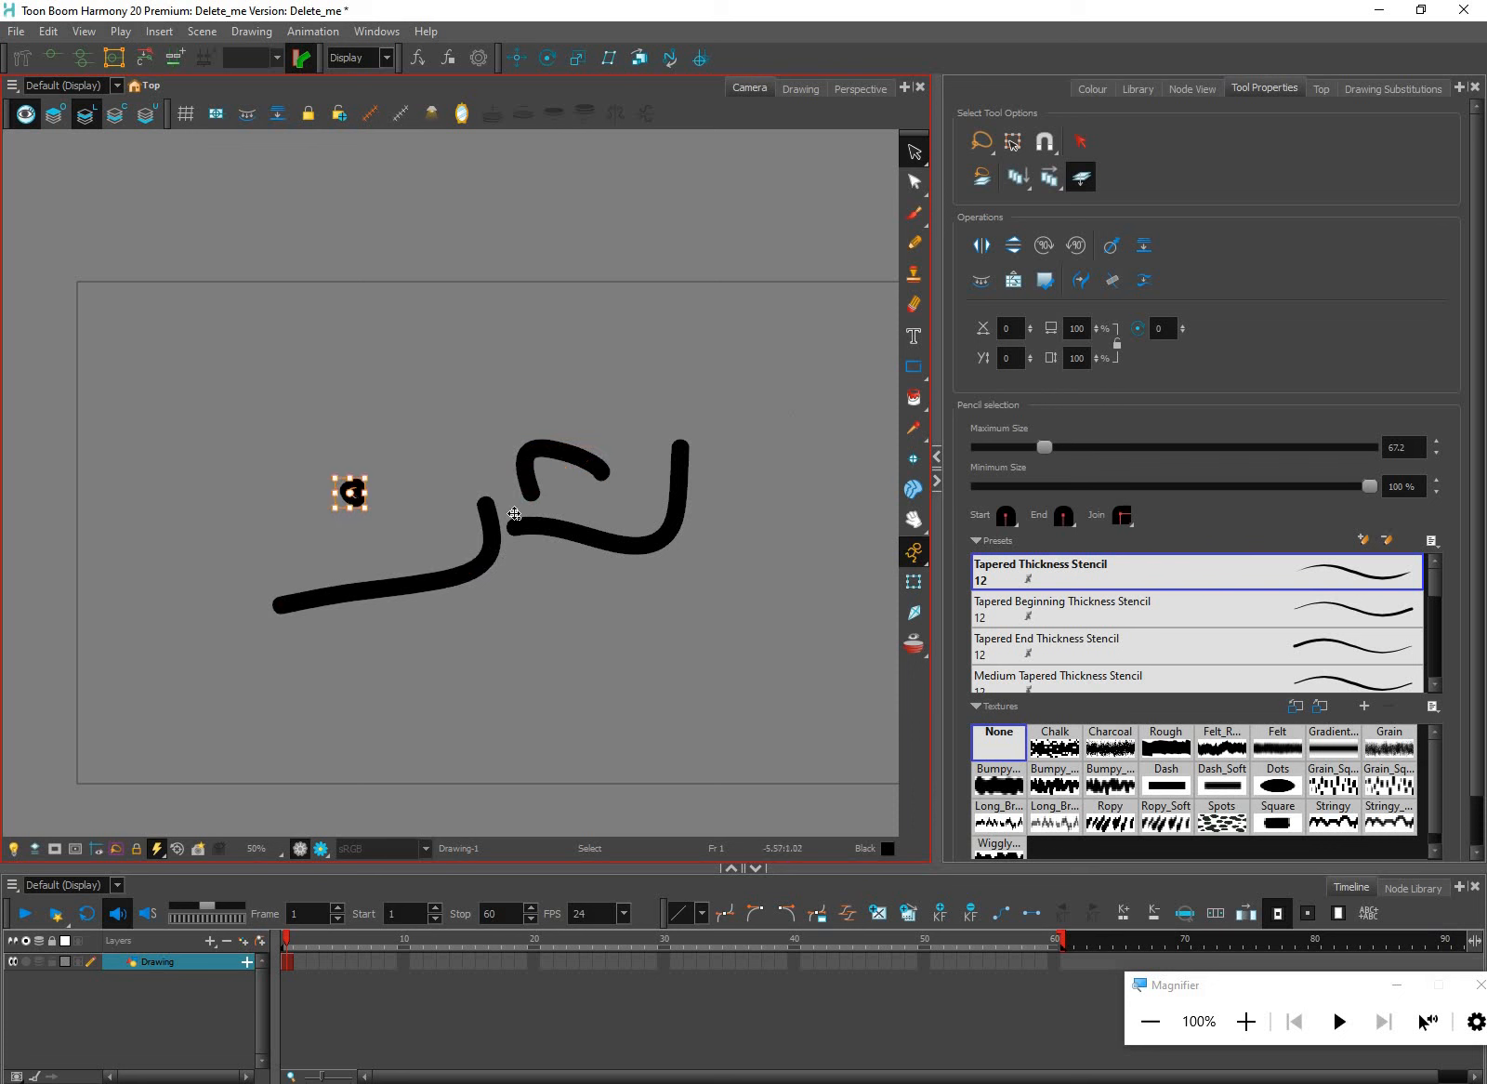
click(354, 501)
click(618, 505)
drag(650, 502, 609, 504)
click(650, 508)
scroll(628, 507, up, 1)
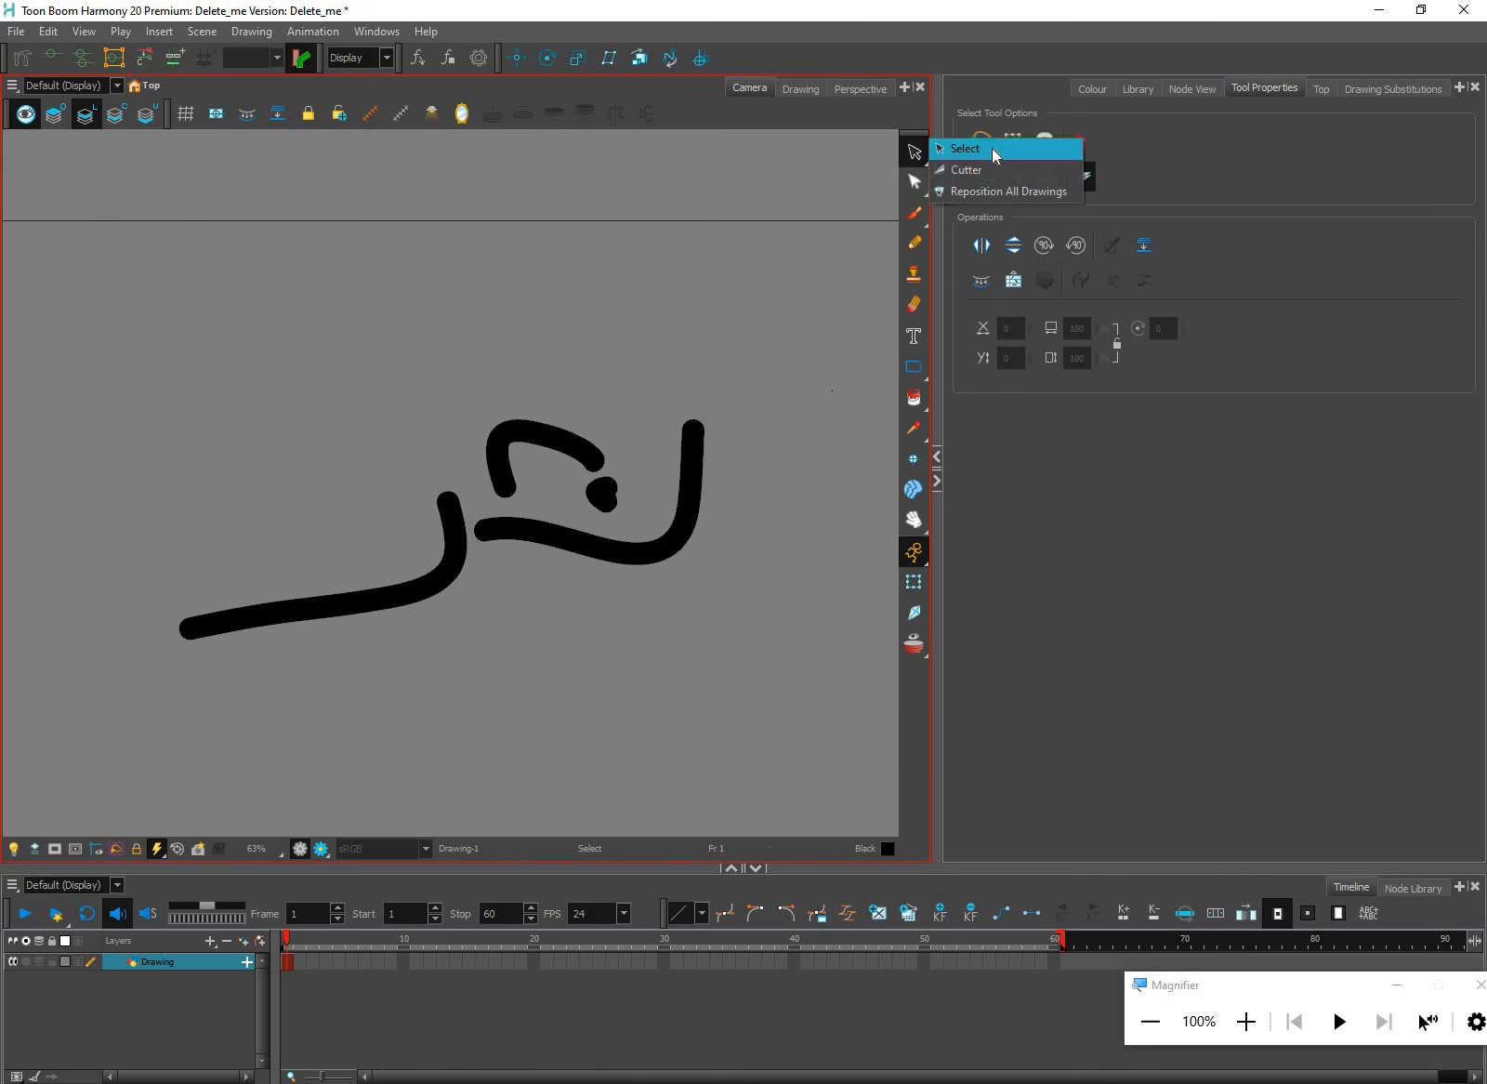
Set the Select tool's selection mode to Marquee, try selecting the right-hand stroke and the arc, and leave everything deselected
click(983, 144)
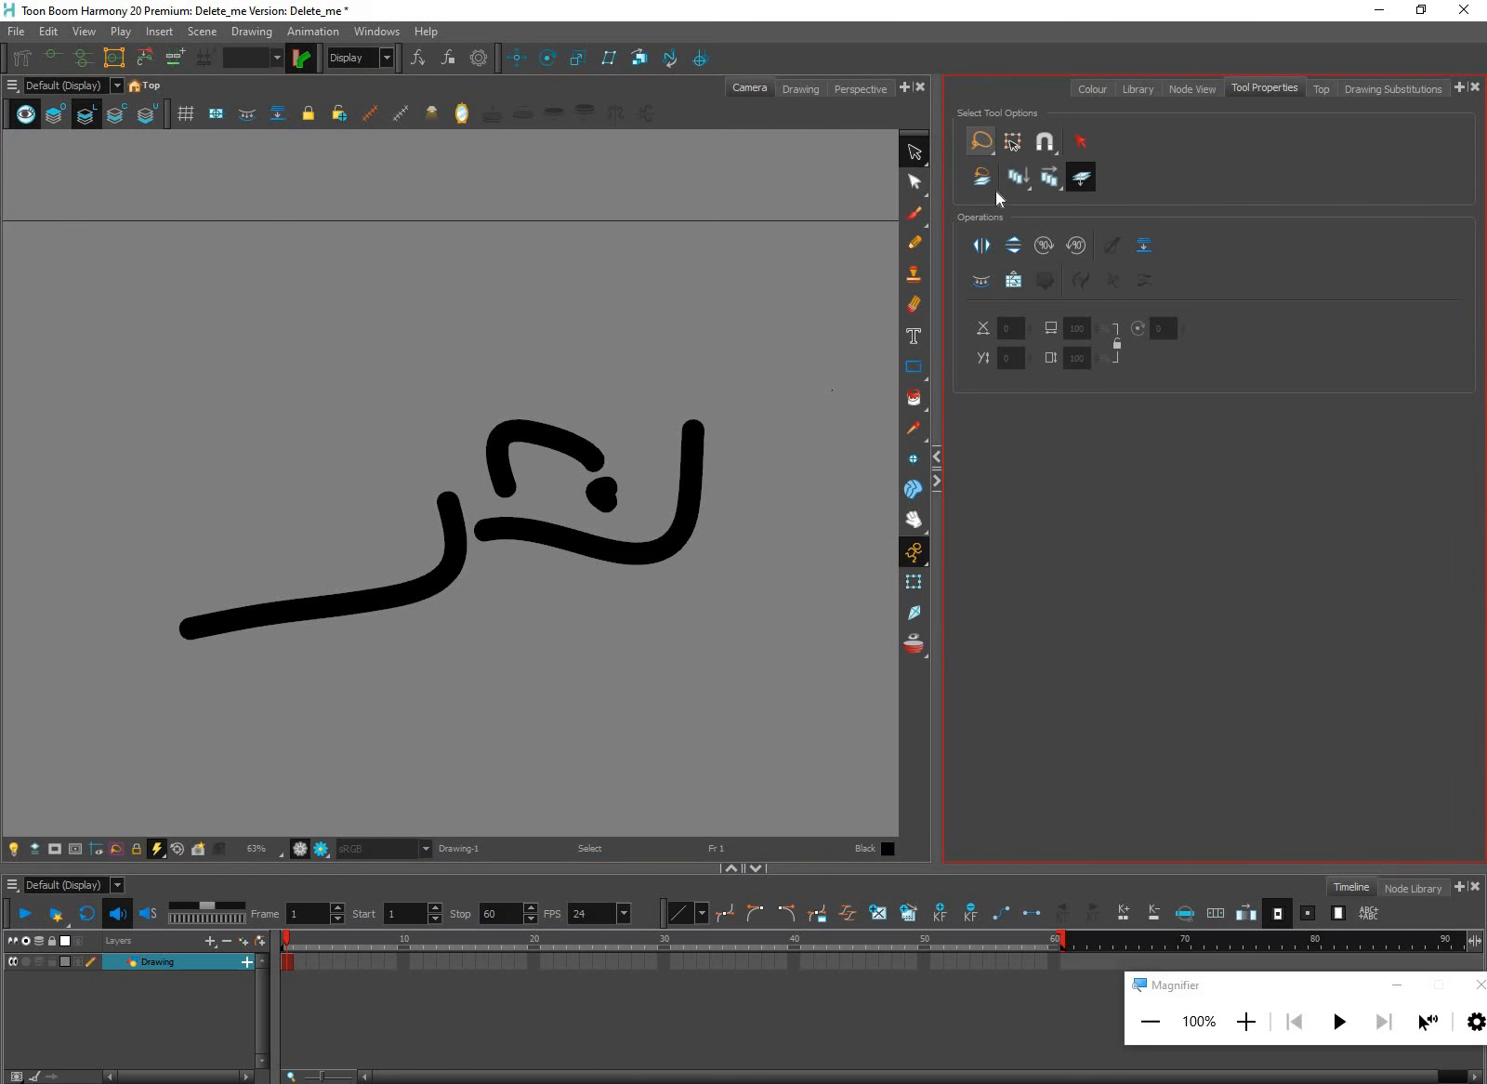
mouse_move(766, 332)
mouse_down()
mouse_move(726, 392)
mouse_move(651, 454)
mouse_move(514, 352)
mouse_move(498, 414)
mouse_up()
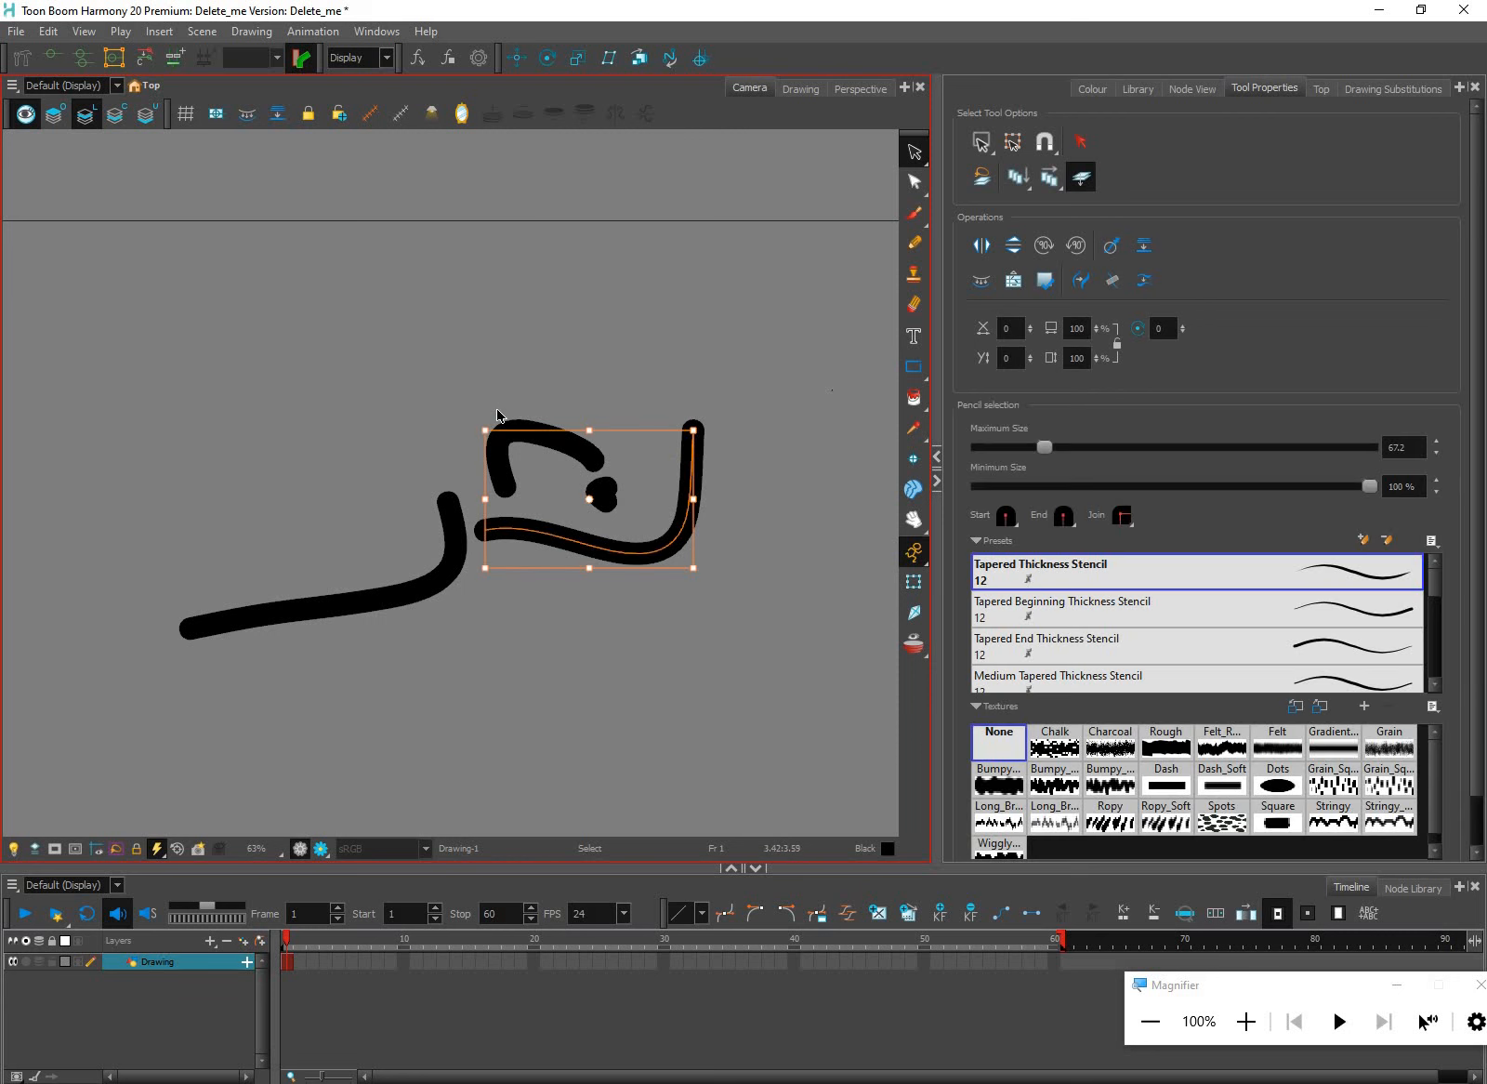
click(569, 446)
click(613, 510)
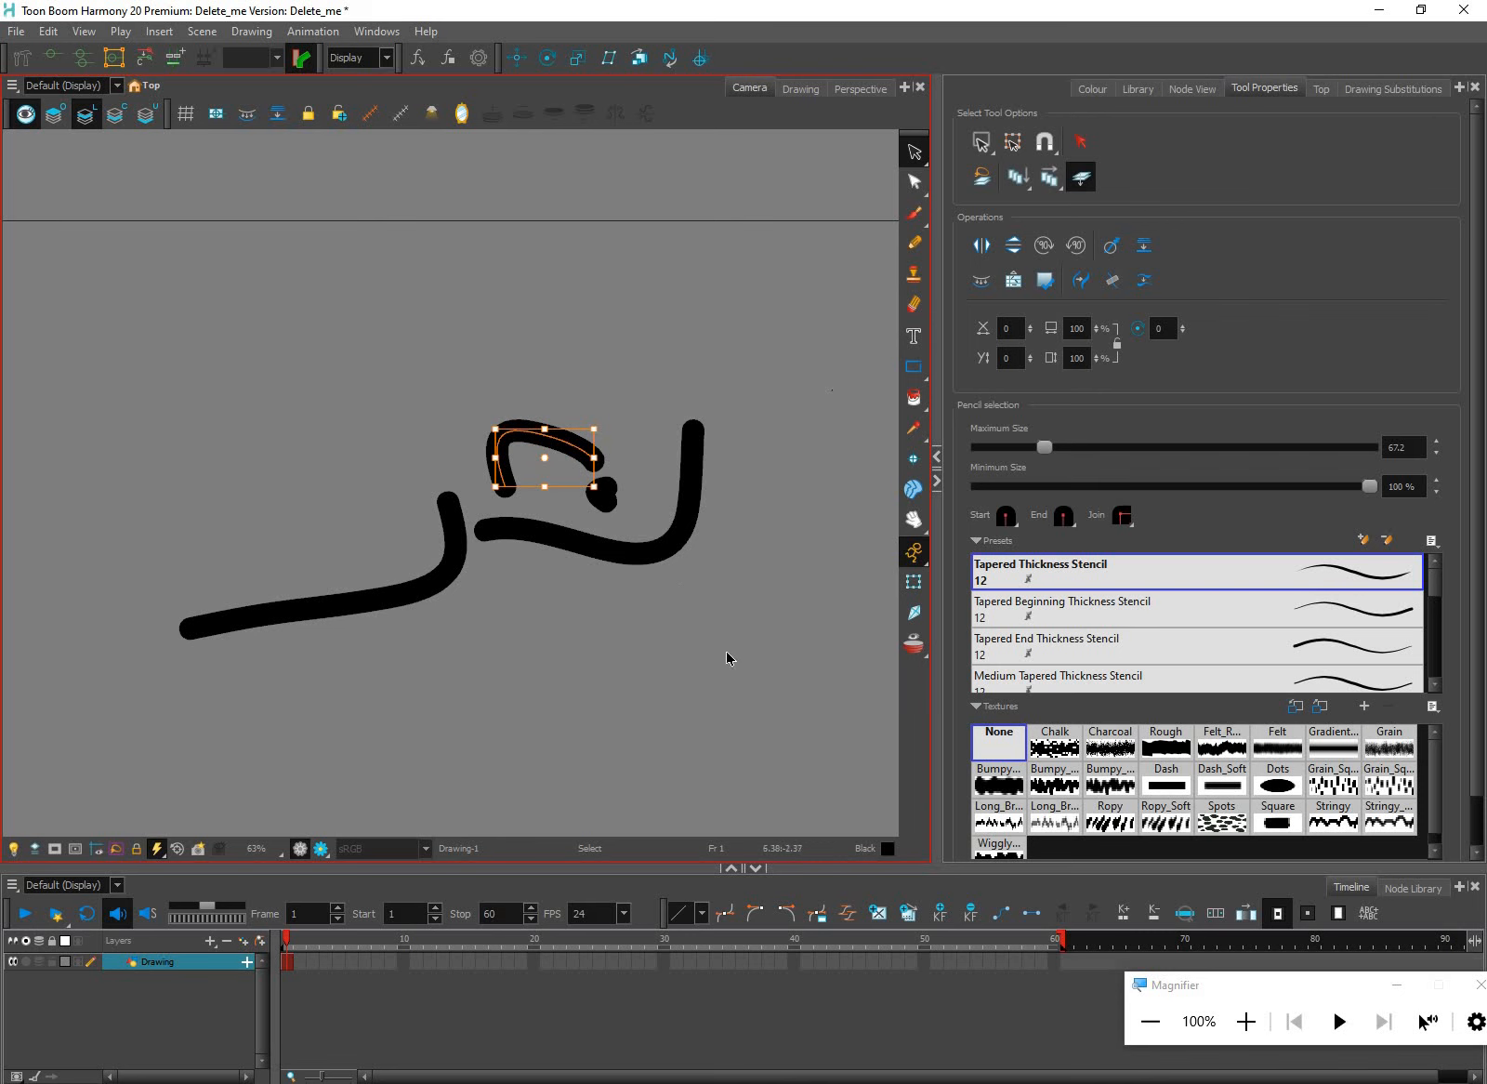
drag(734, 618, 483, 426)
click(679, 496)
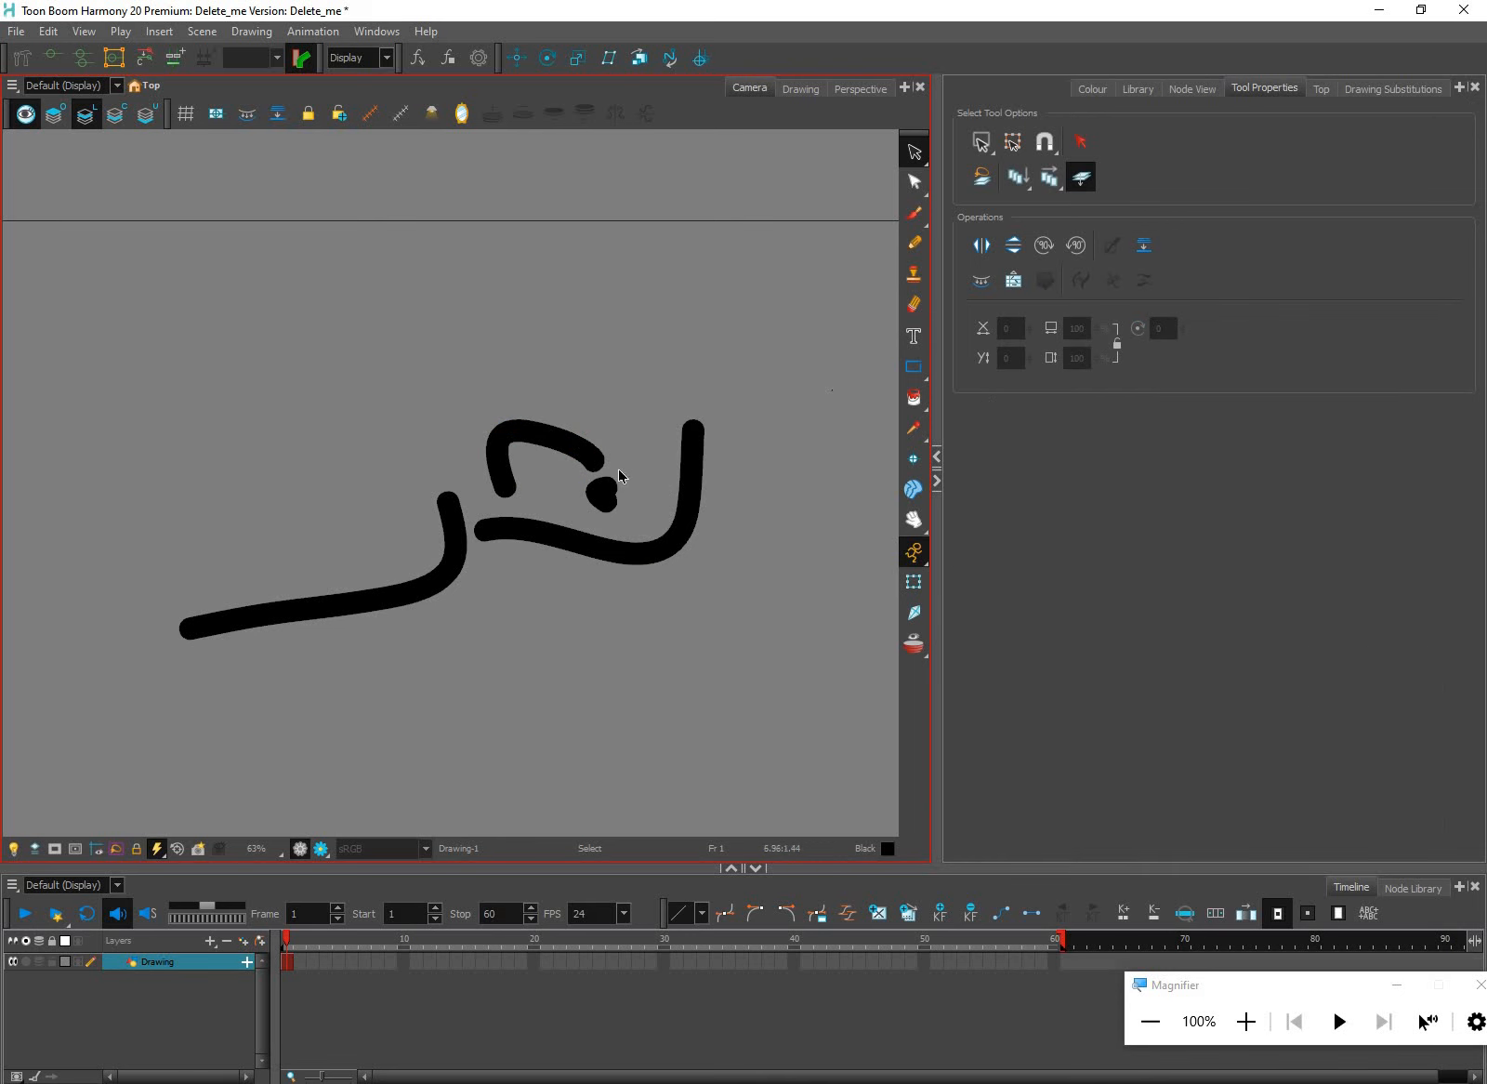
Change the selection mode to Lasso and spread the pieces apart, moving the dot up and the right-hand stroke and arc down
click(982, 143)
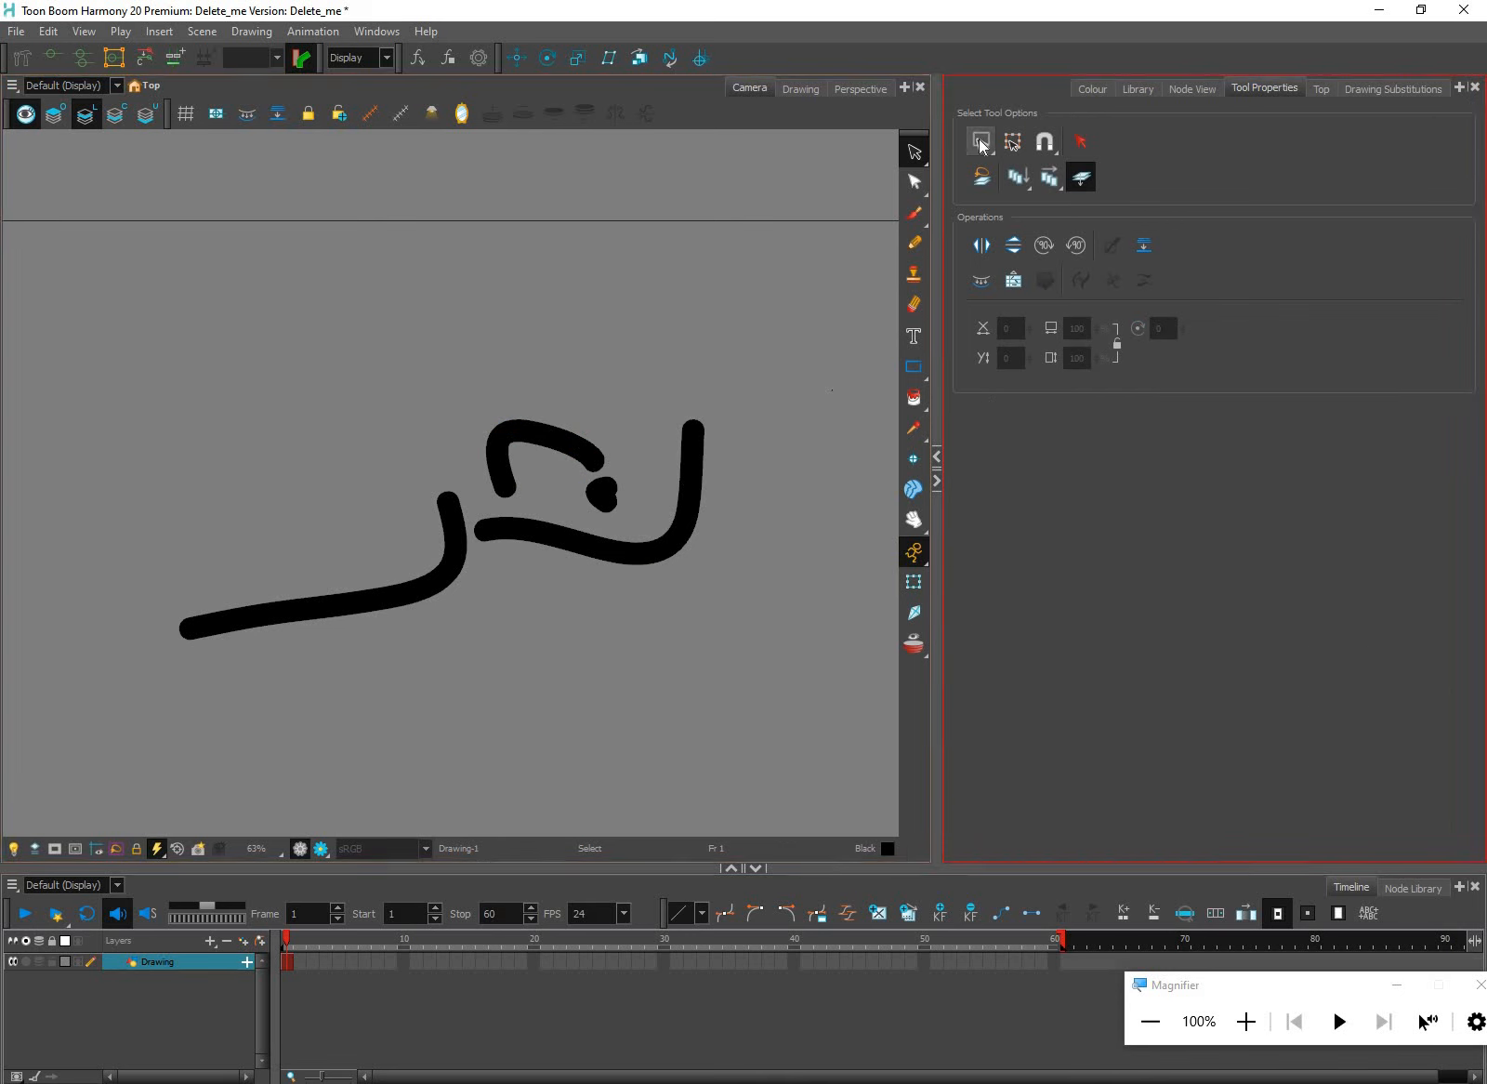
click(1024, 188)
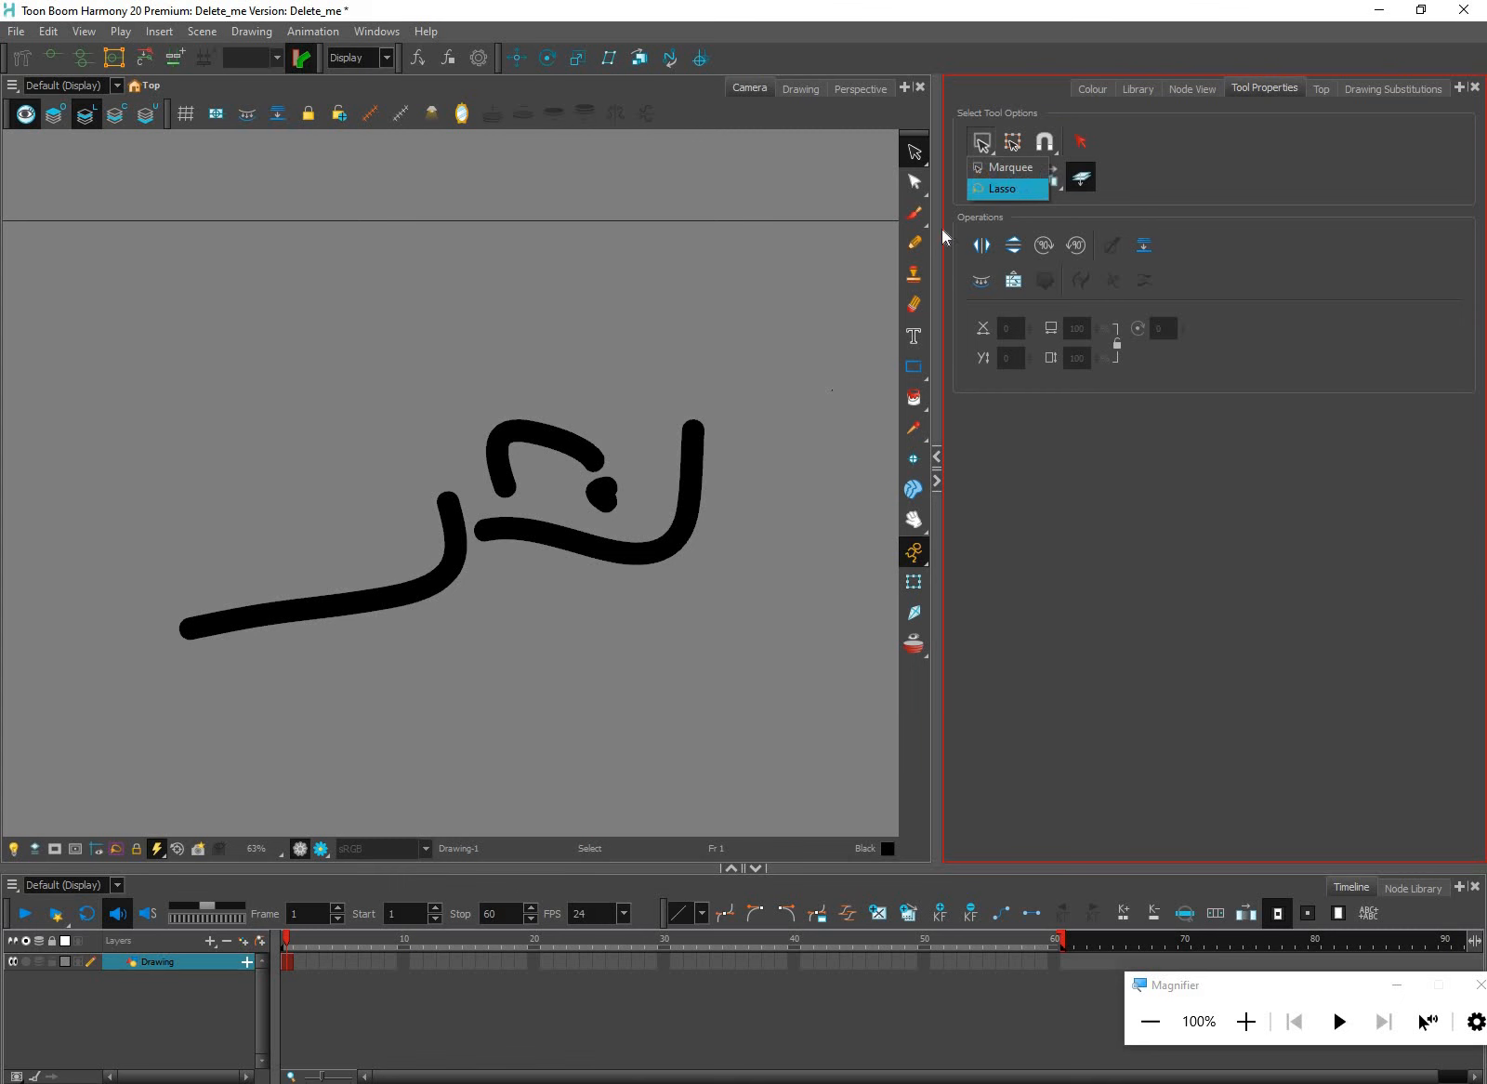
mouse_move(637, 470)
mouse_down()
mouse_move(594, 466)
mouse_move(609, 512)
mouse_move(678, 472)
mouse_move(605, 500)
mouse_move(664, 361)
mouse_move(677, 407)
mouse_move(661, 477)
mouse_move(631, 500)
mouse_move(531, 498)
mouse_move(474, 519)
mouse_move(506, 576)
mouse_move(650, 582)
mouse_move(719, 534)
mouse_move(723, 404)
mouse_move(770, 411)
mouse_move(763, 382)
mouse_up()
click(722, 400)
mouse_move(741, 448)
mouse_down()
mouse_move(636, 516)
mouse_move(721, 697)
mouse_up()
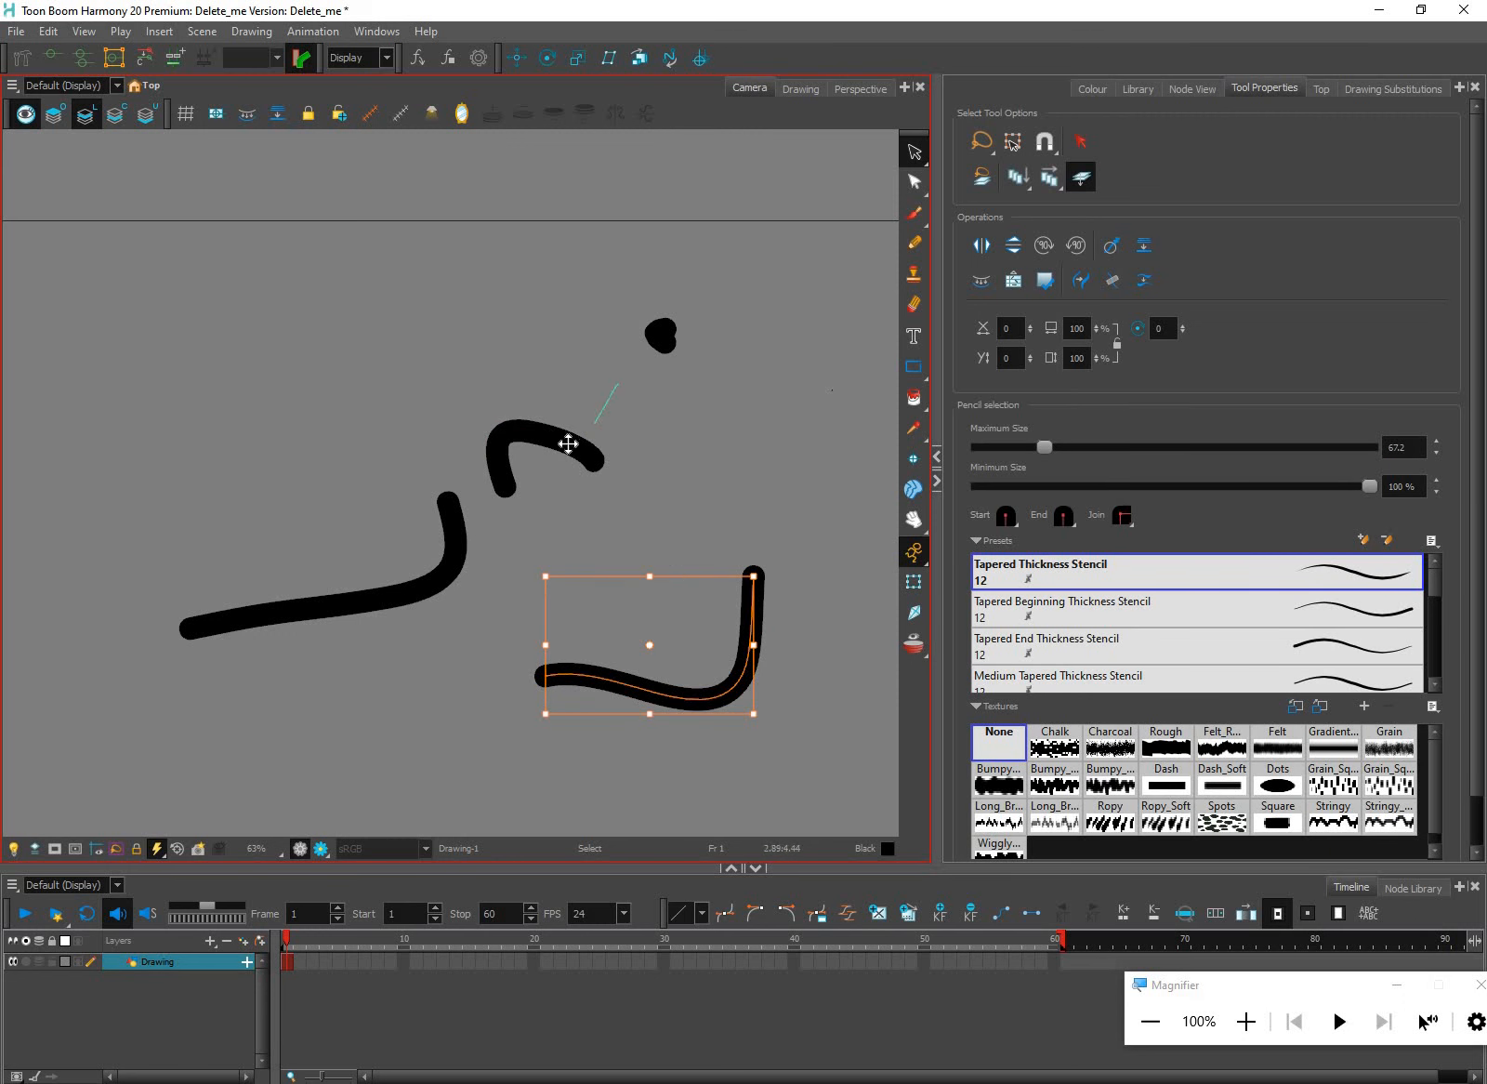
drag(571, 442, 651, 507)
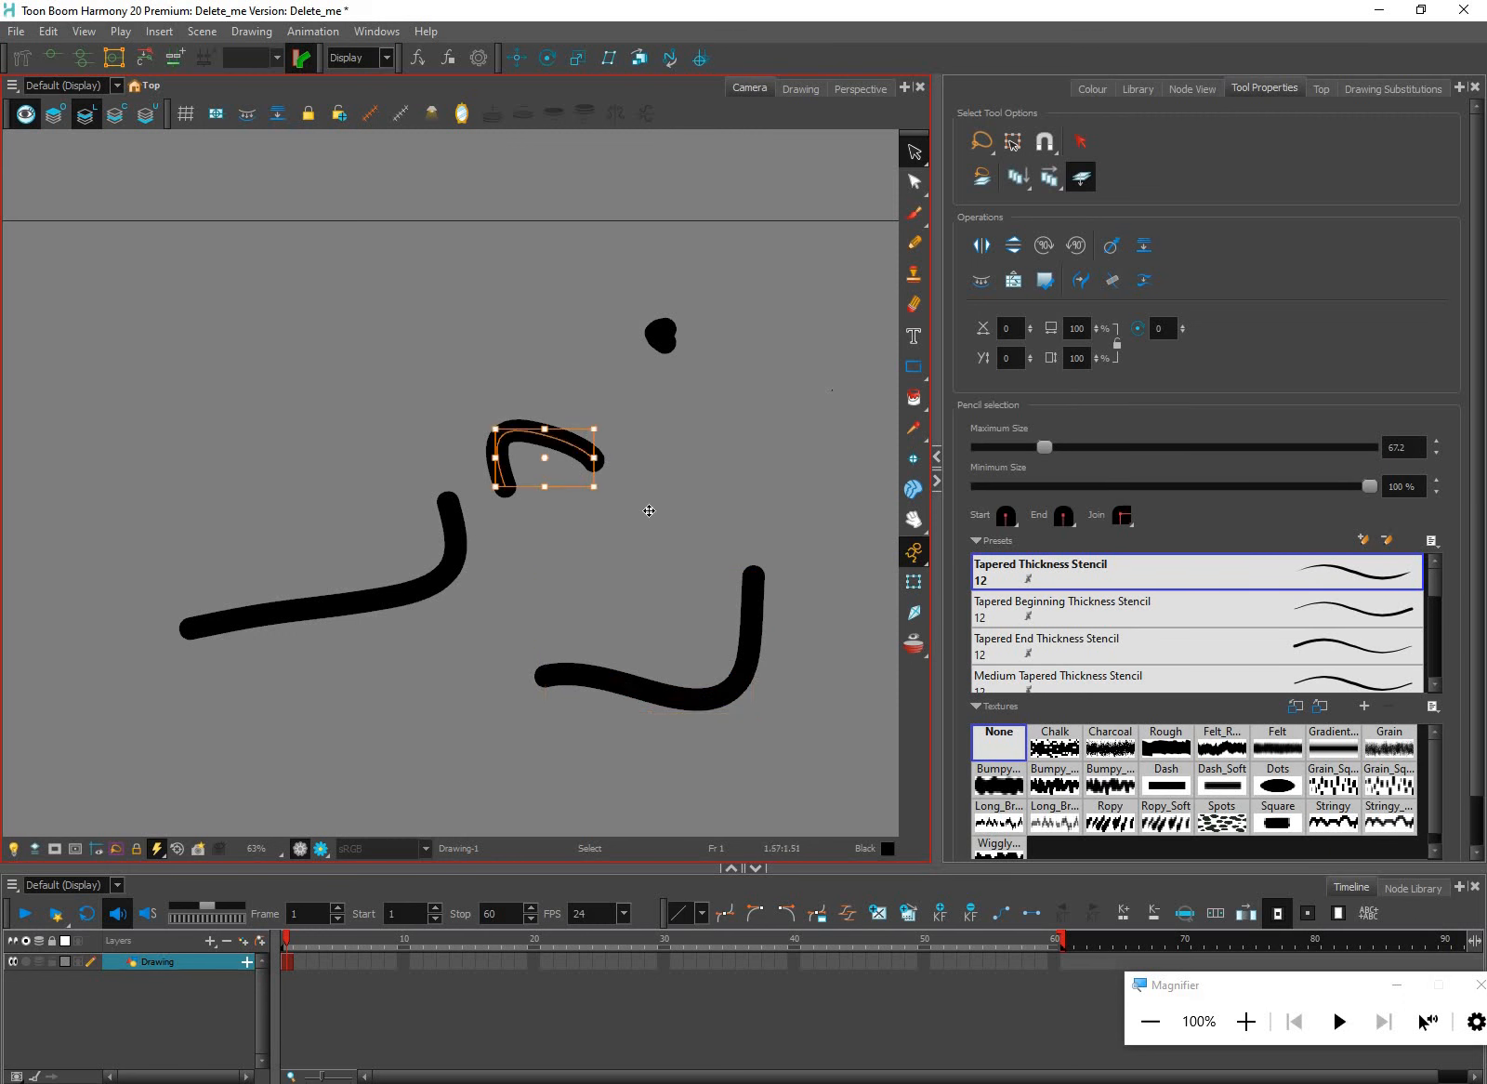
Switch the selection mode back to Marquee, regroup the dot, arc and two long strokes closely together, and leave the dot selected
click(983, 149)
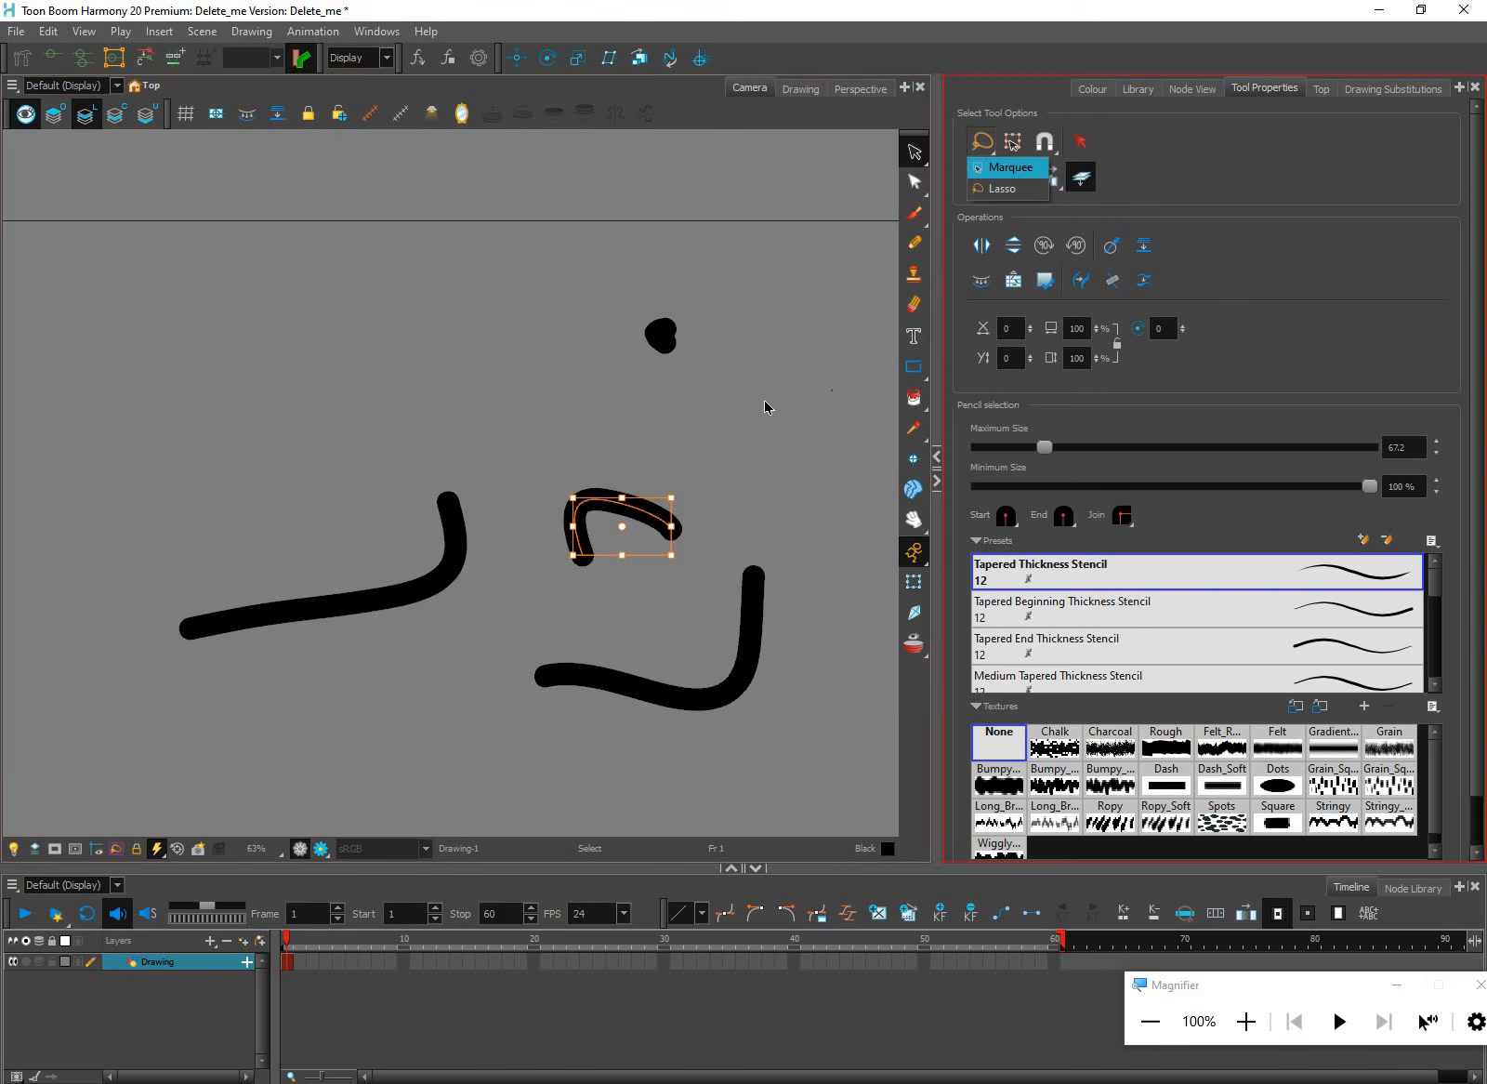
click(1008, 168)
drag(666, 337, 667, 366)
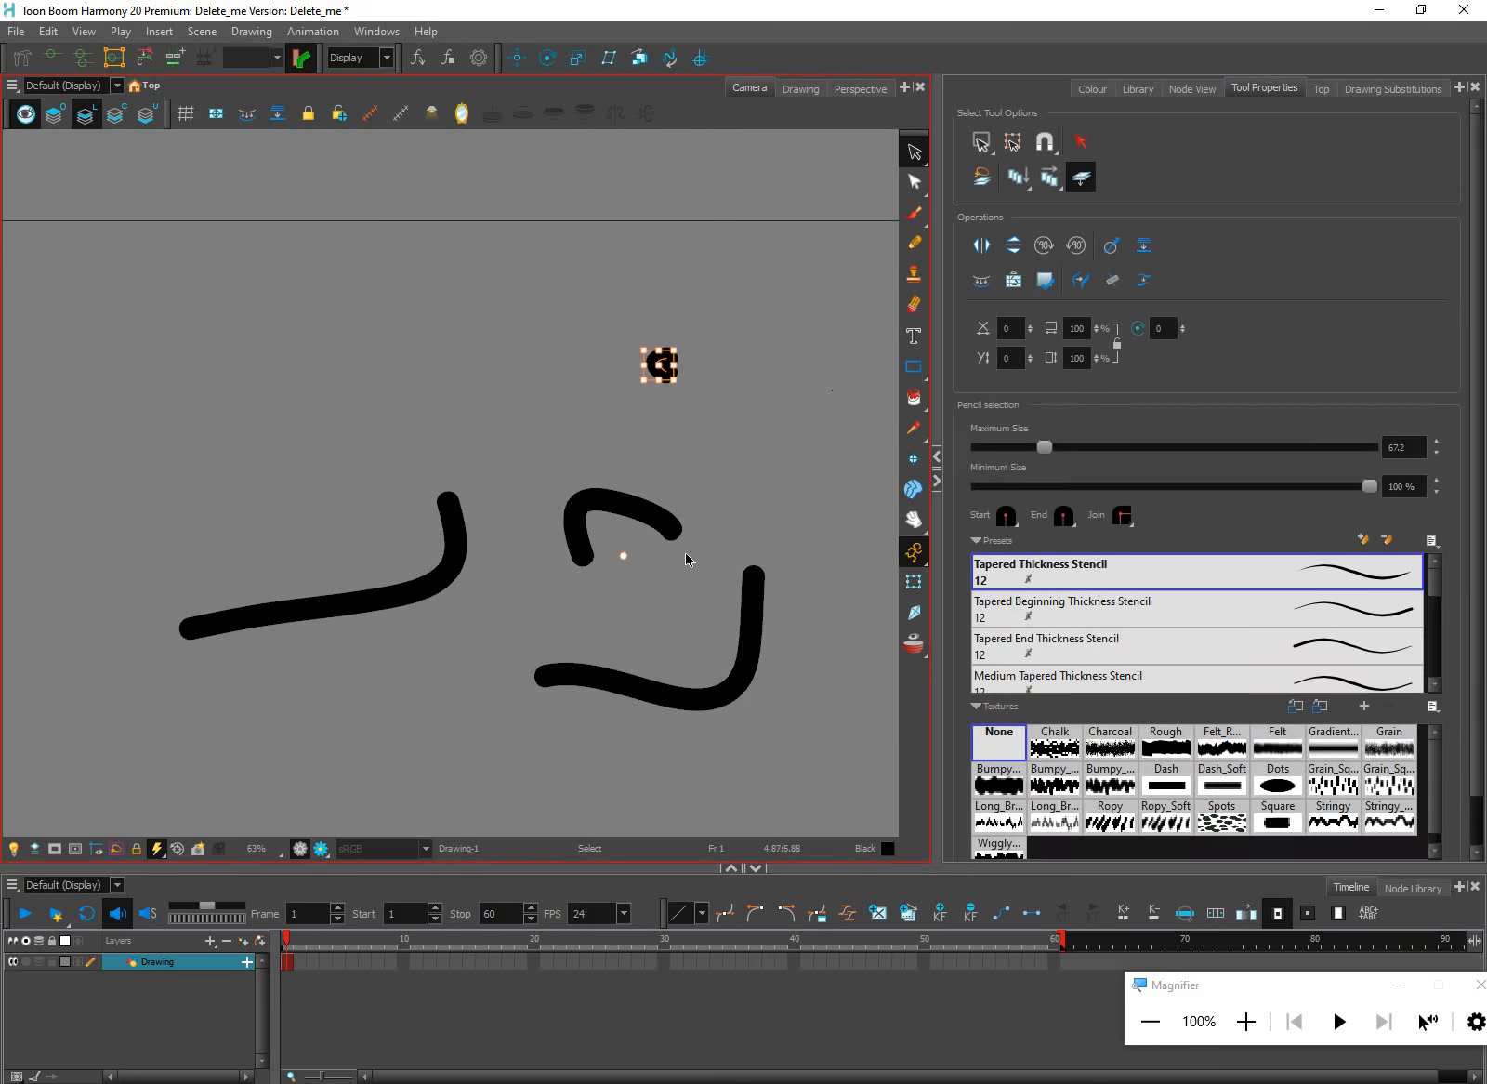
drag(661, 519, 675, 565)
drag(457, 579, 557, 633)
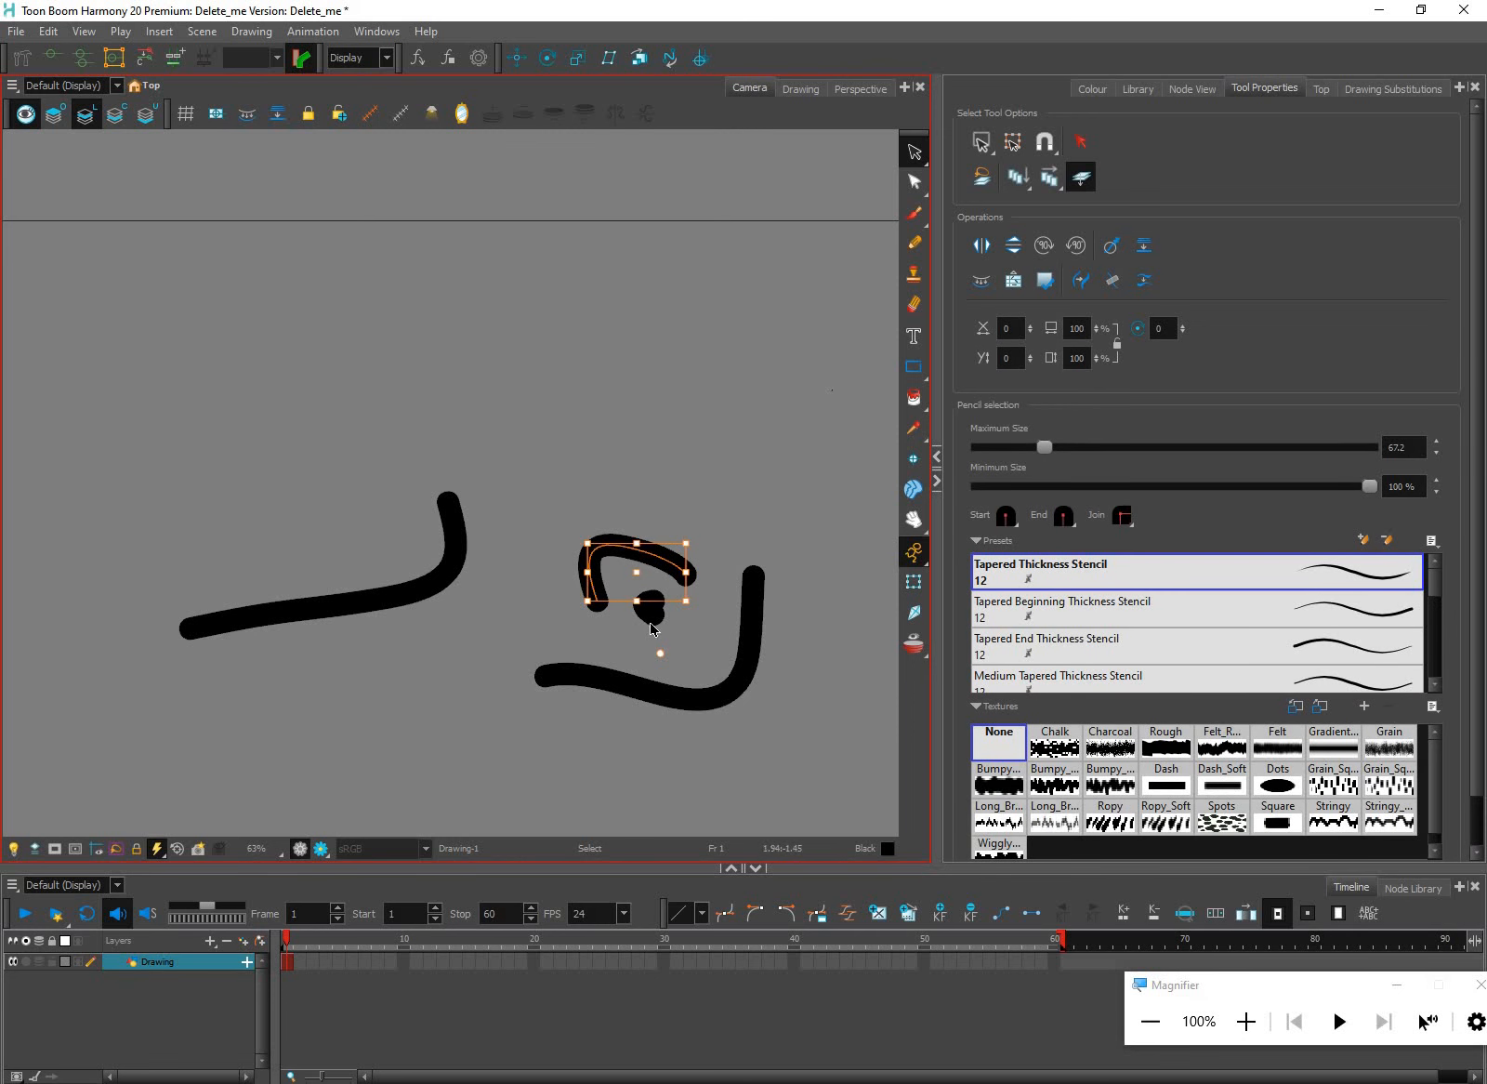
drag(715, 700, 734, 677)
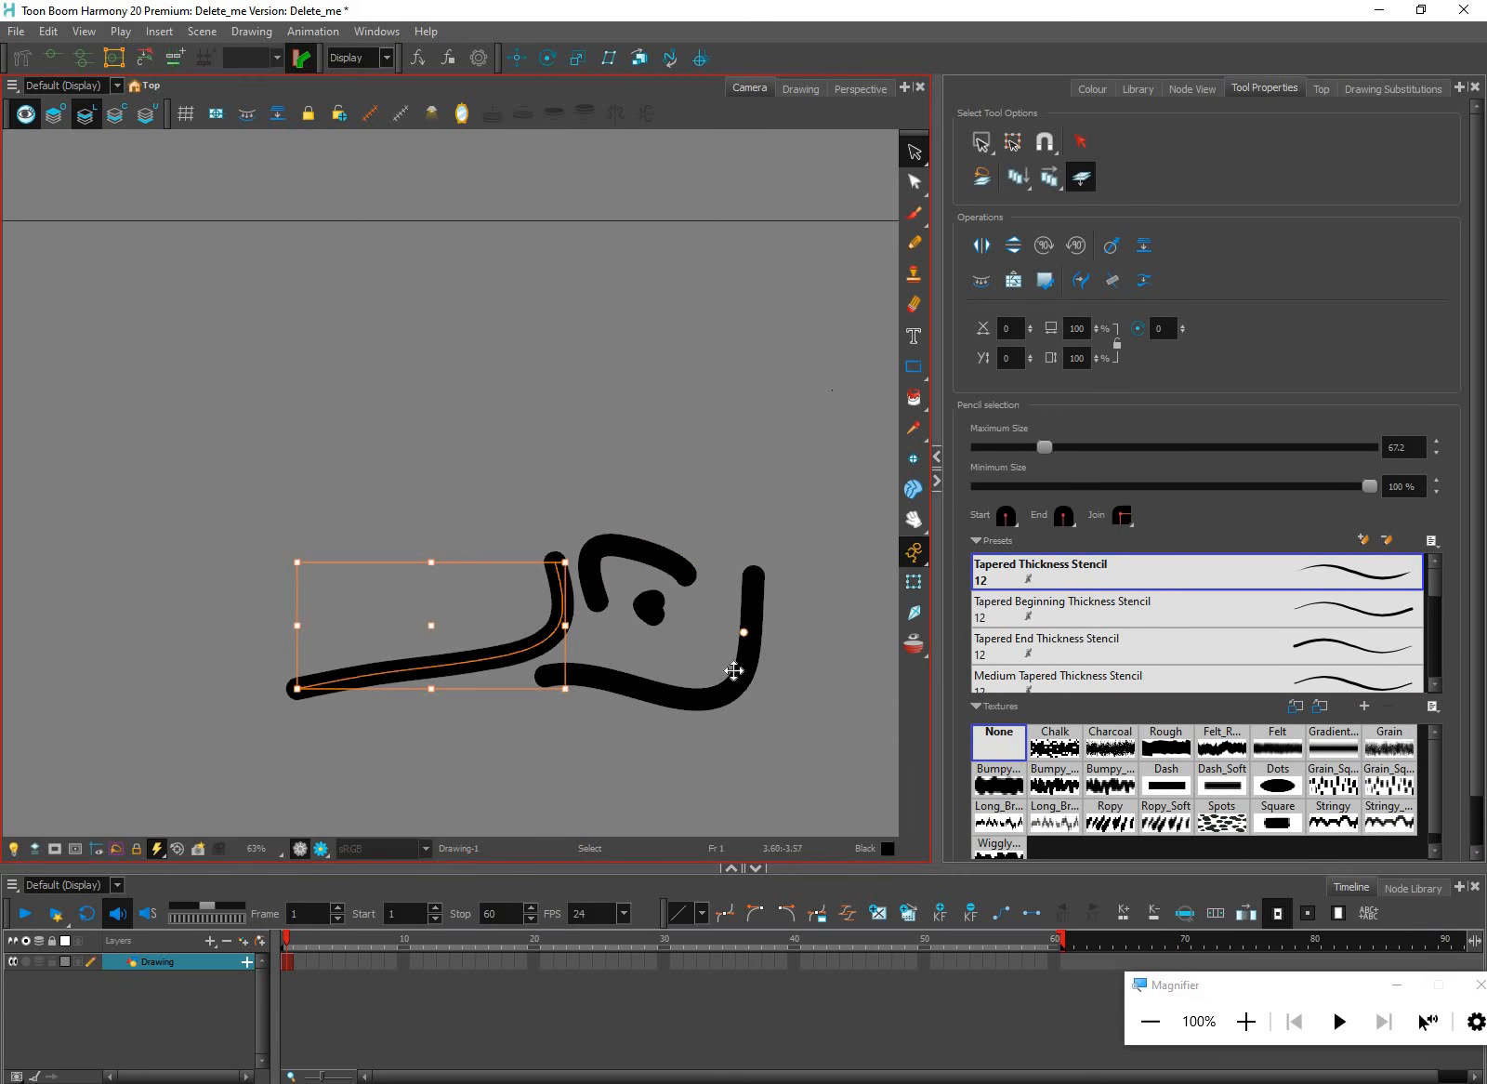
click(651, 608)
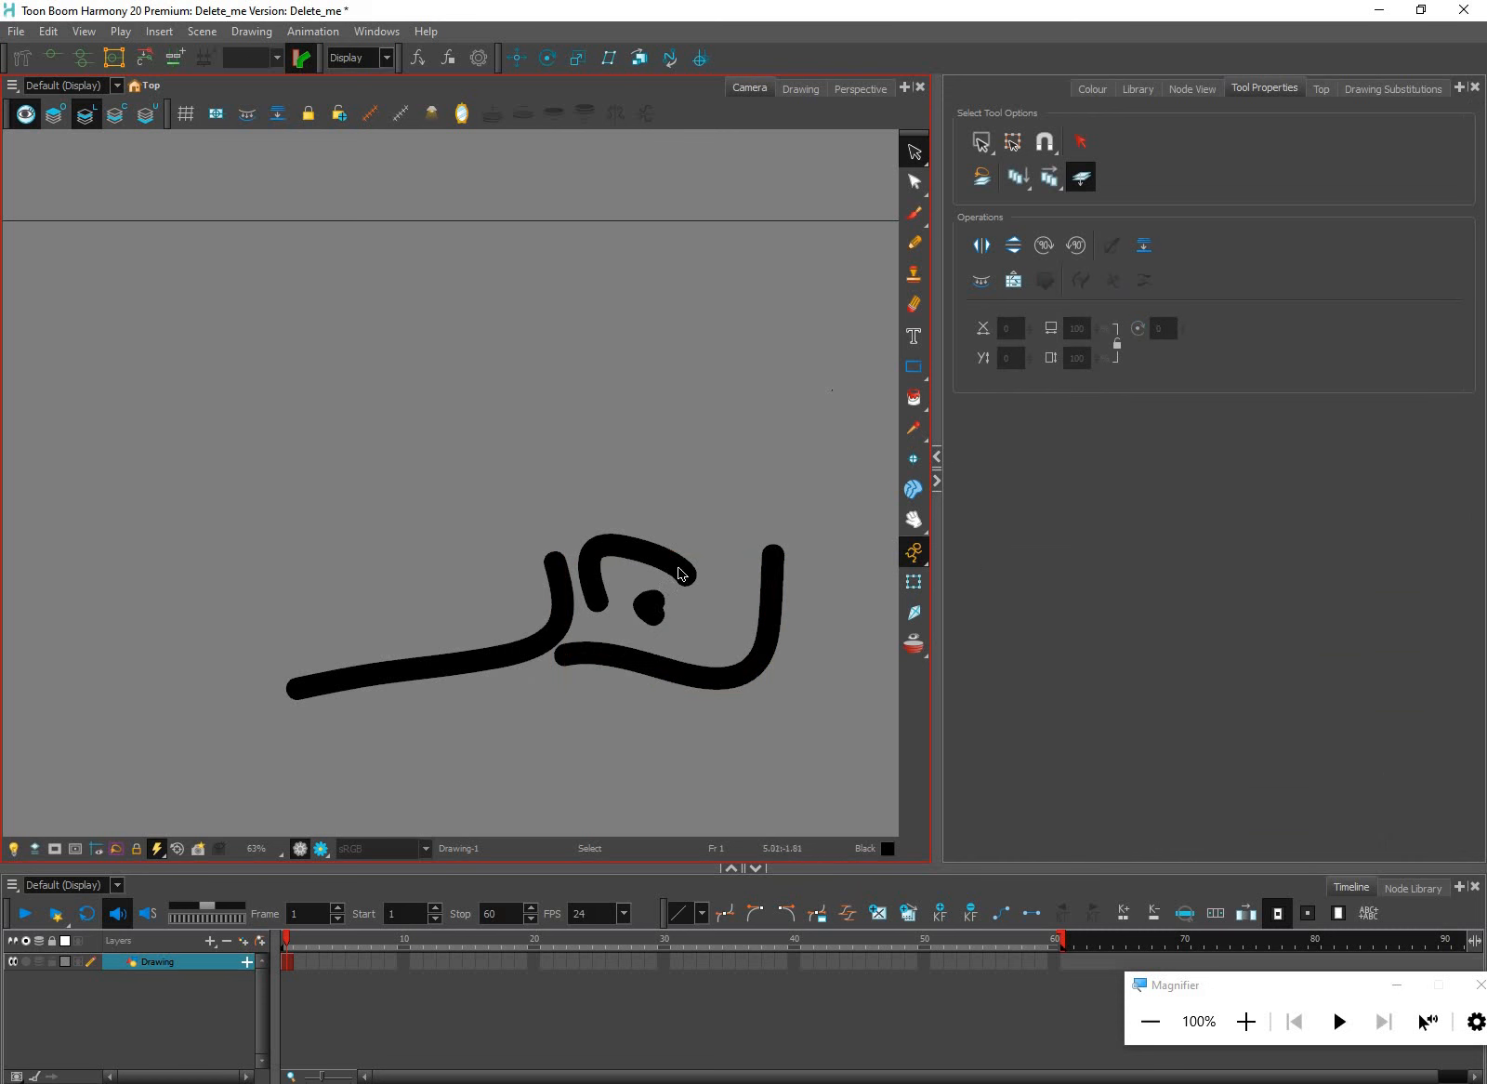
click(683, 575)
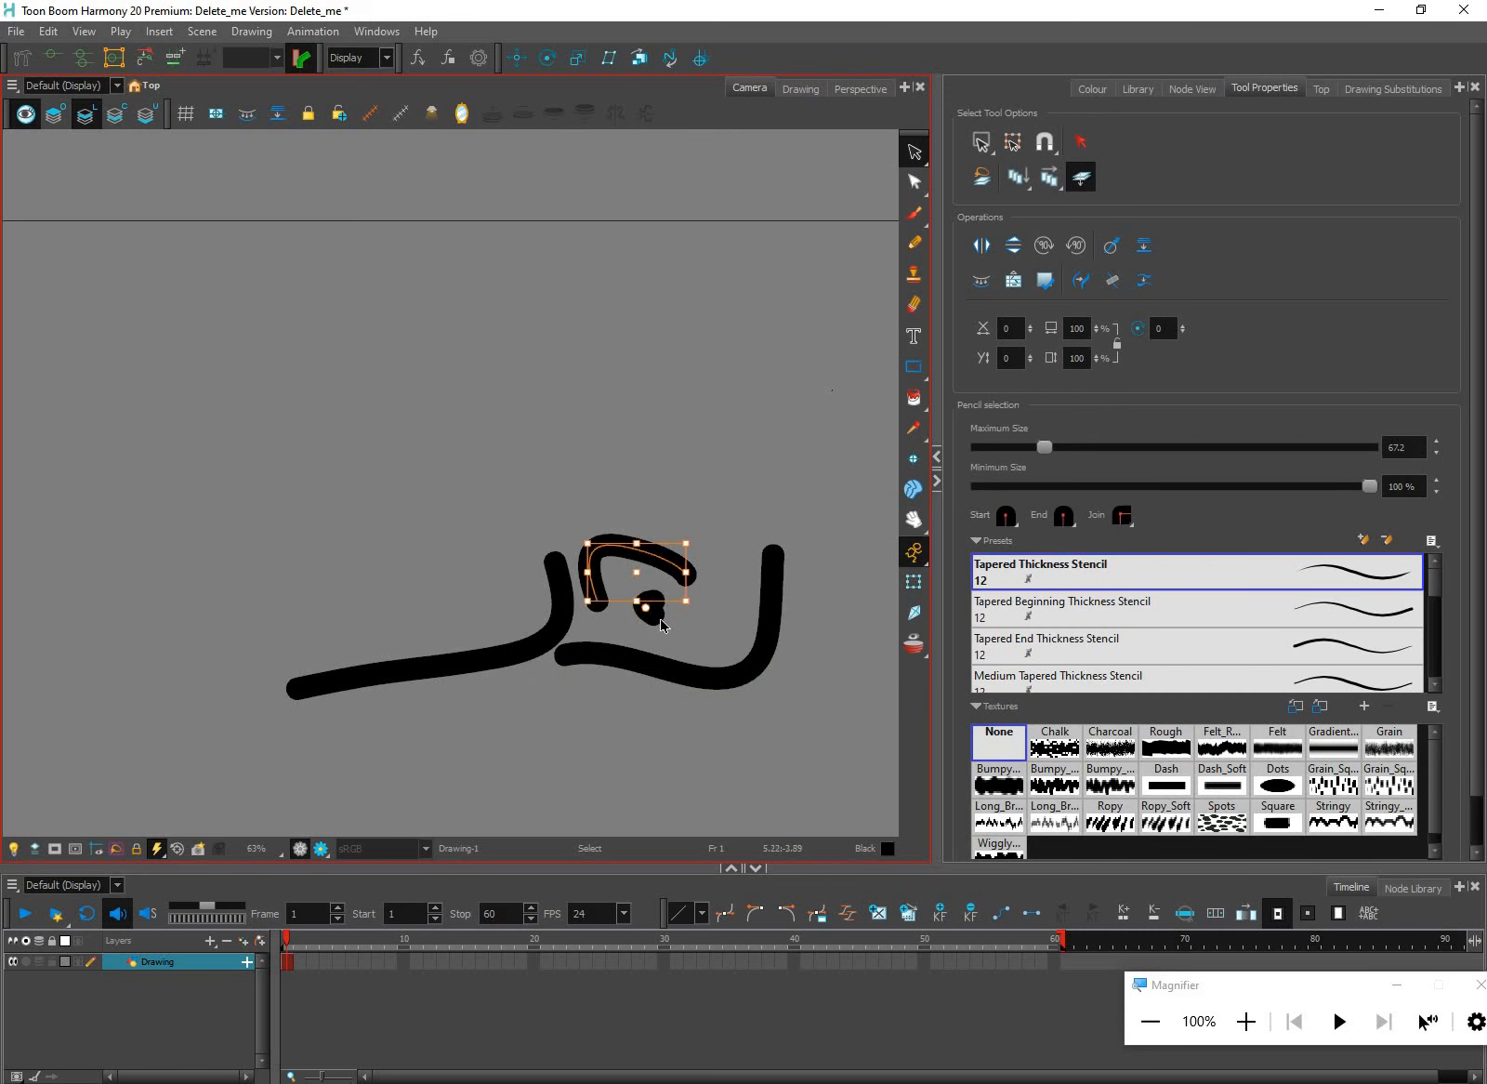
click(653, 612)
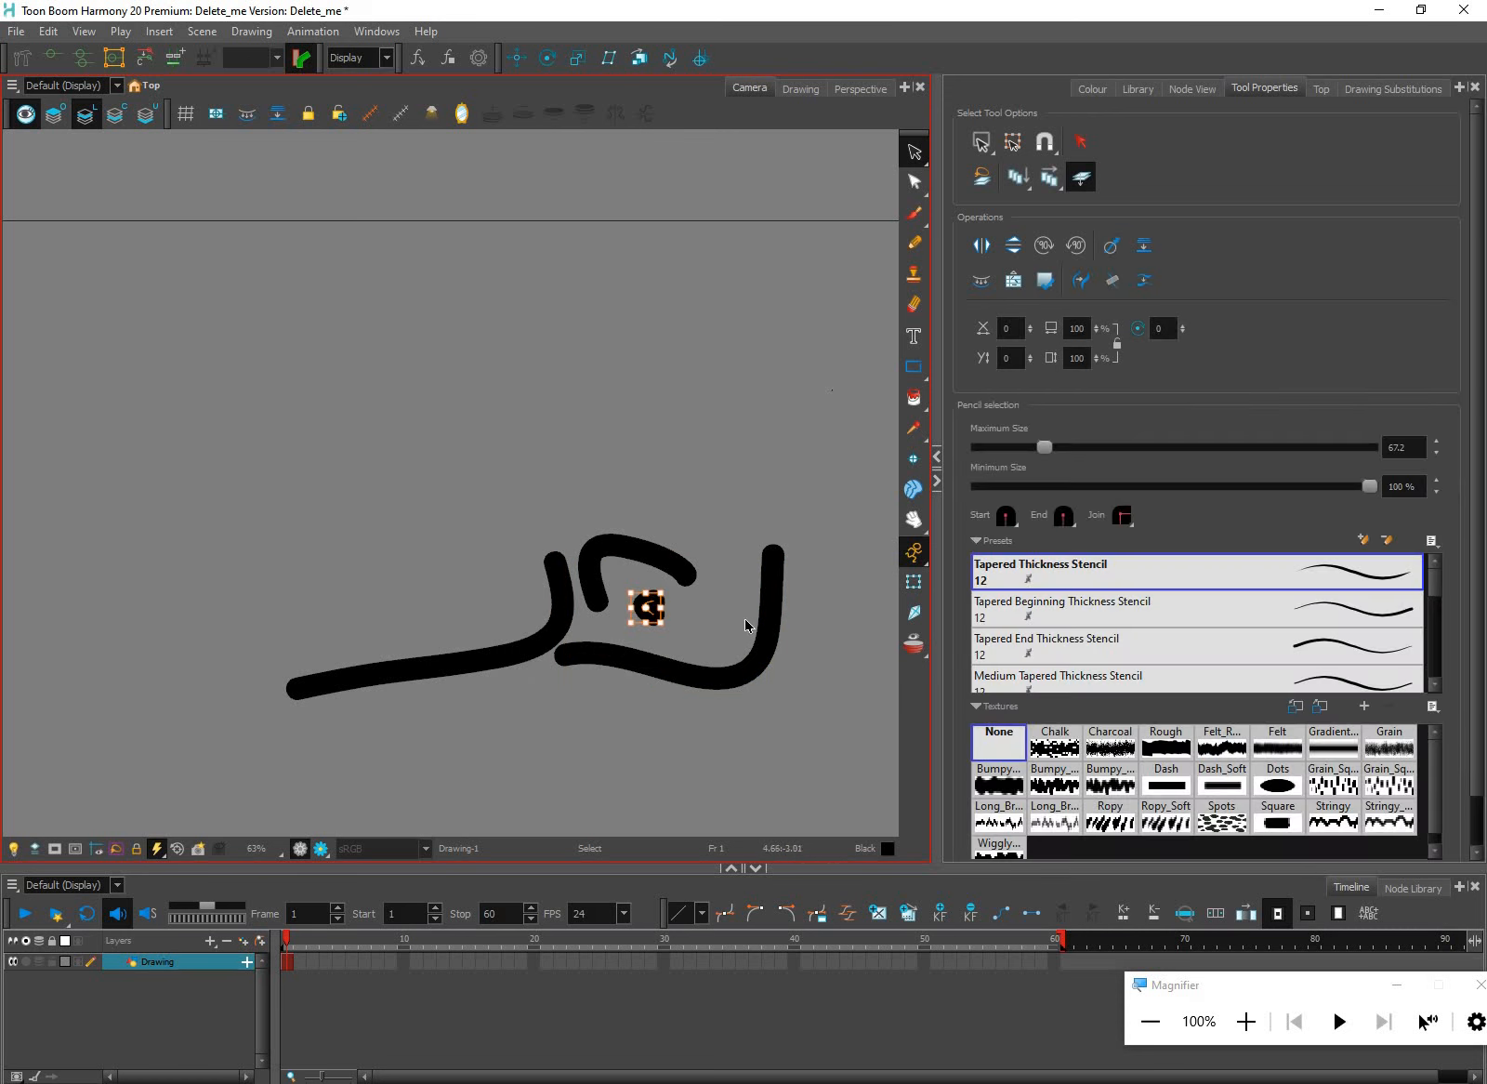
click(981, 145)
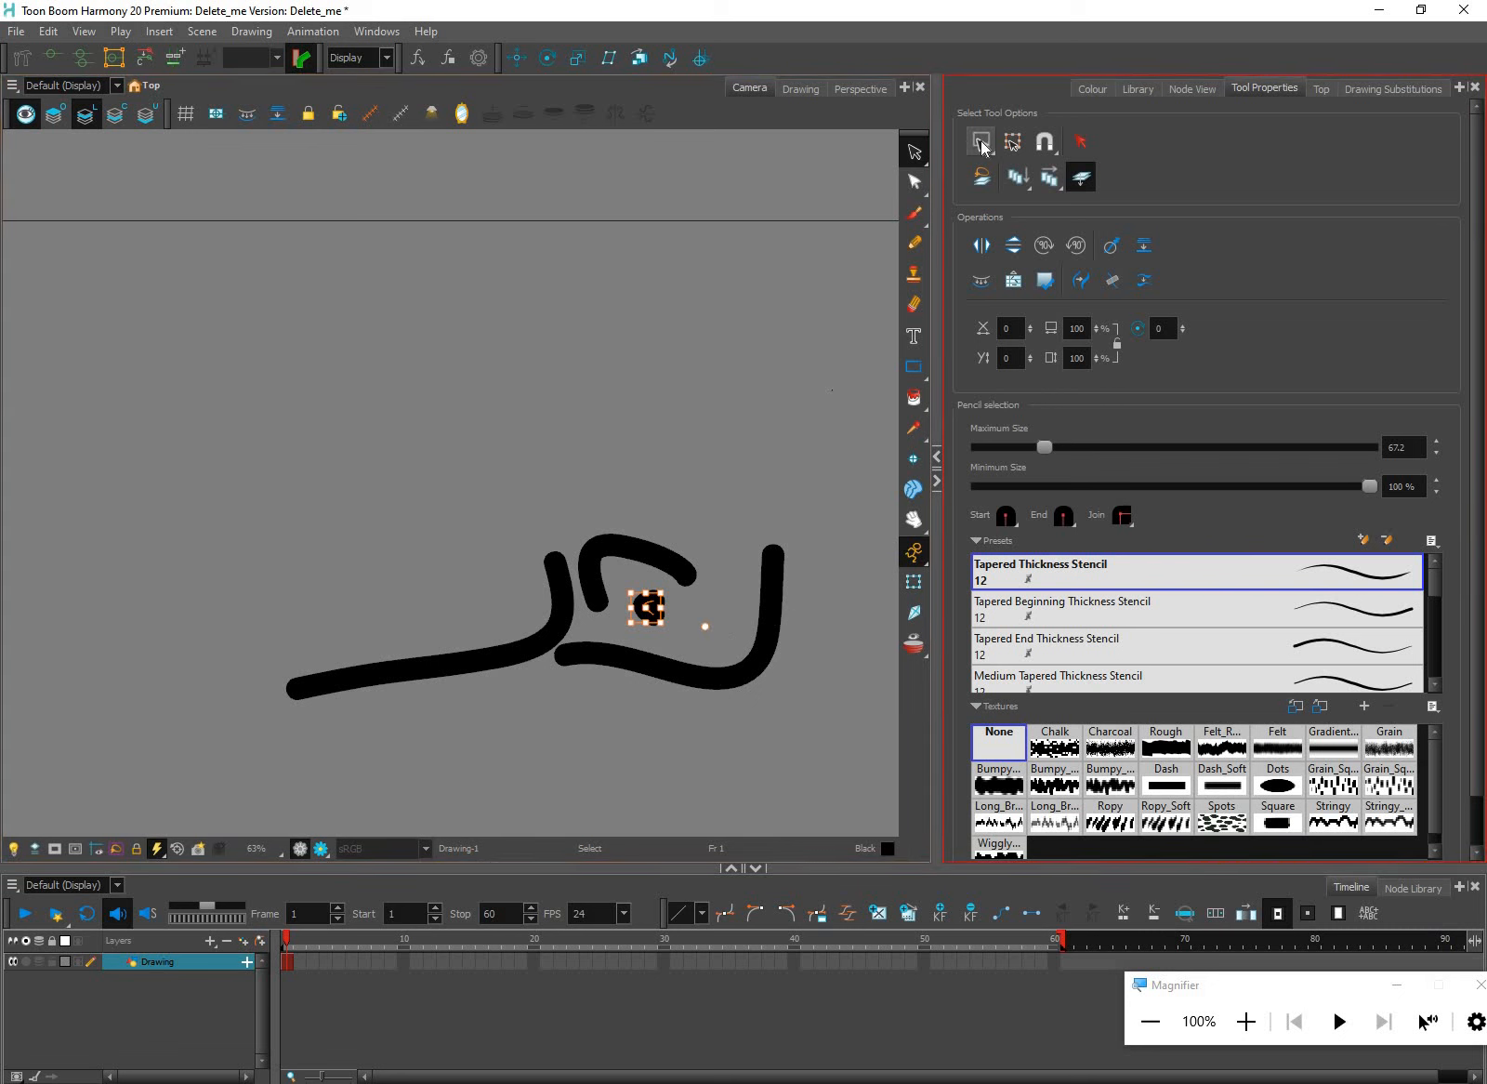
click(989, 149)
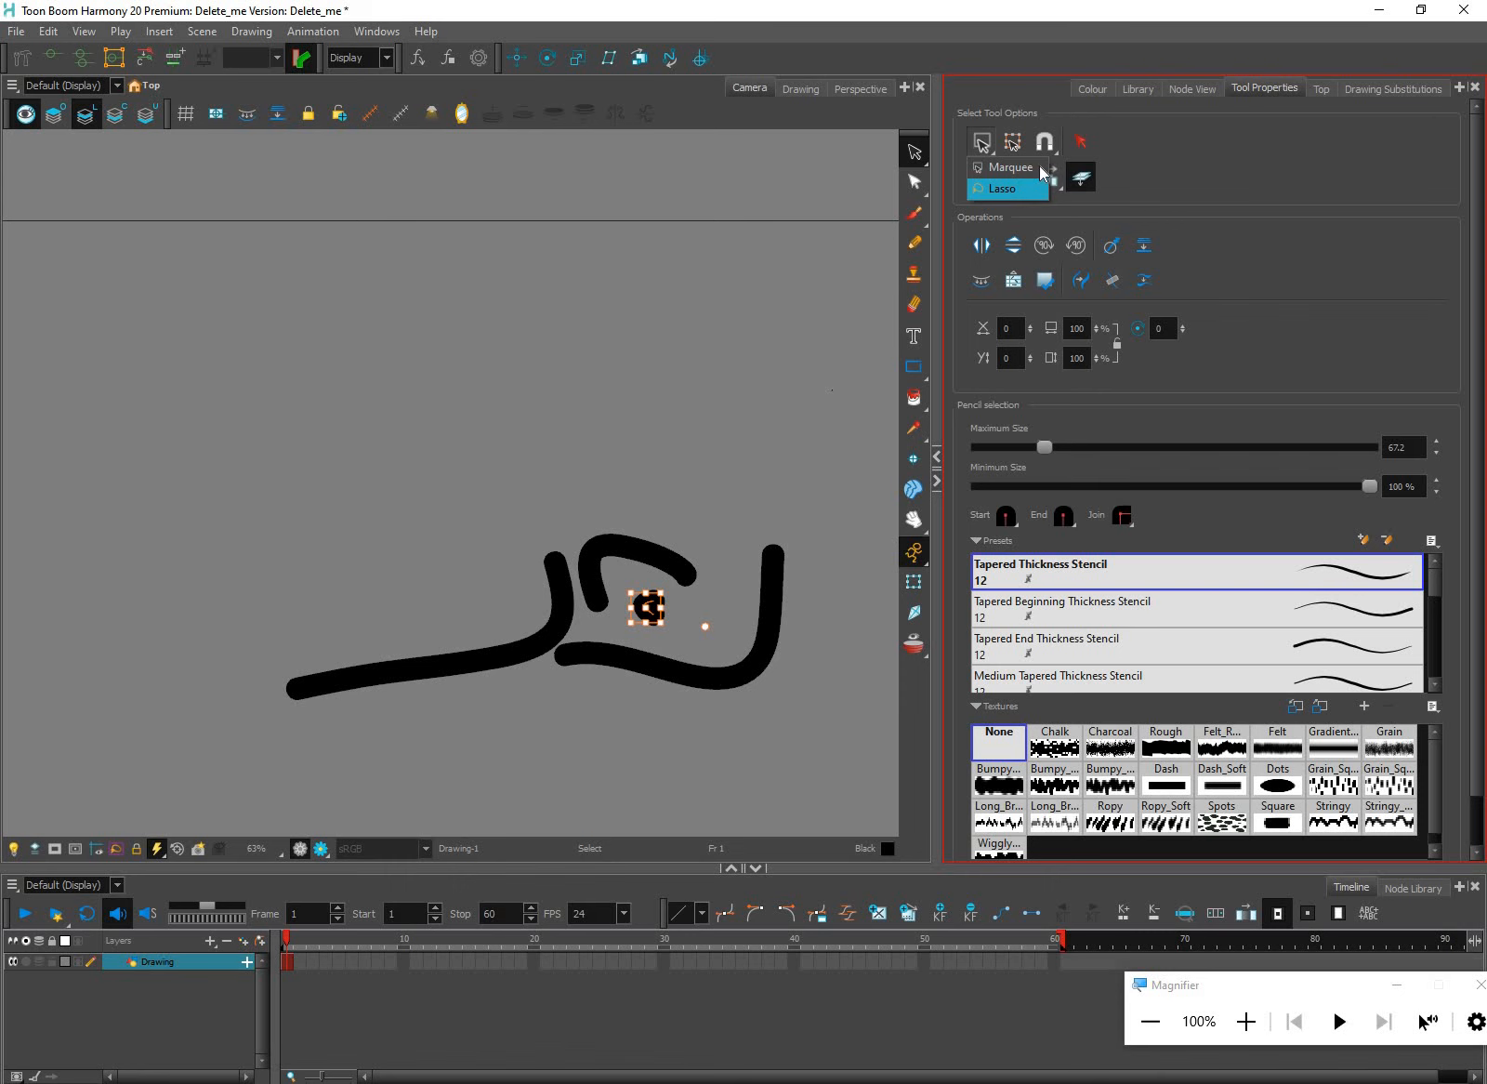
click(1039, 261)
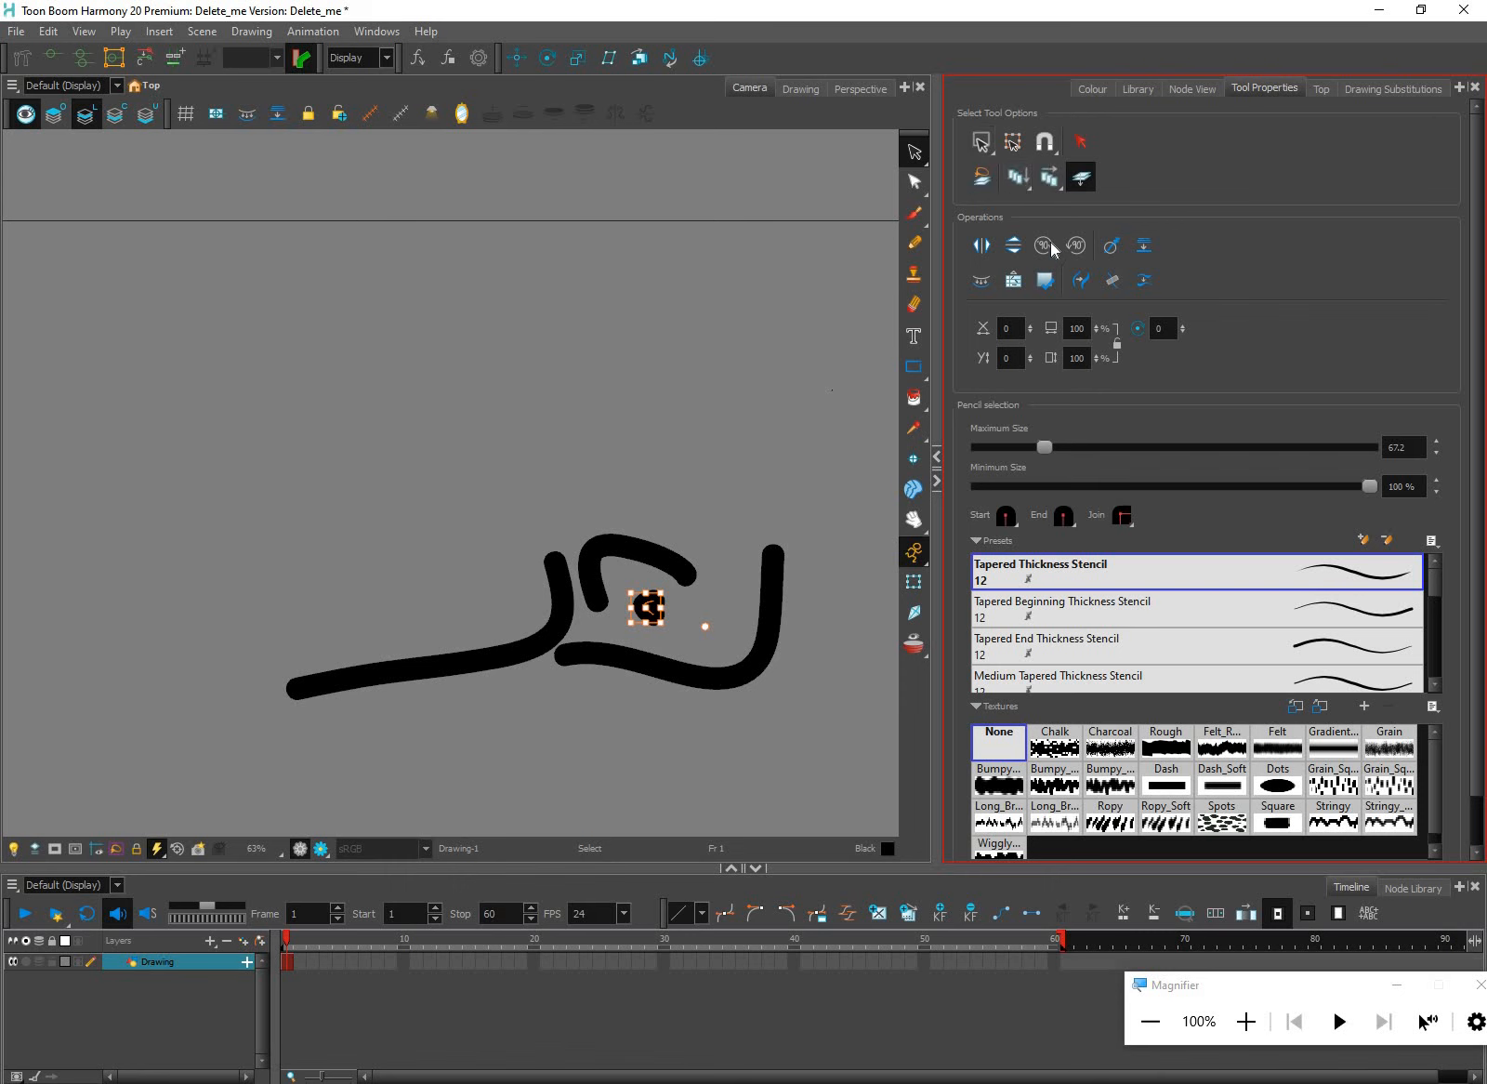
click(924, 164)
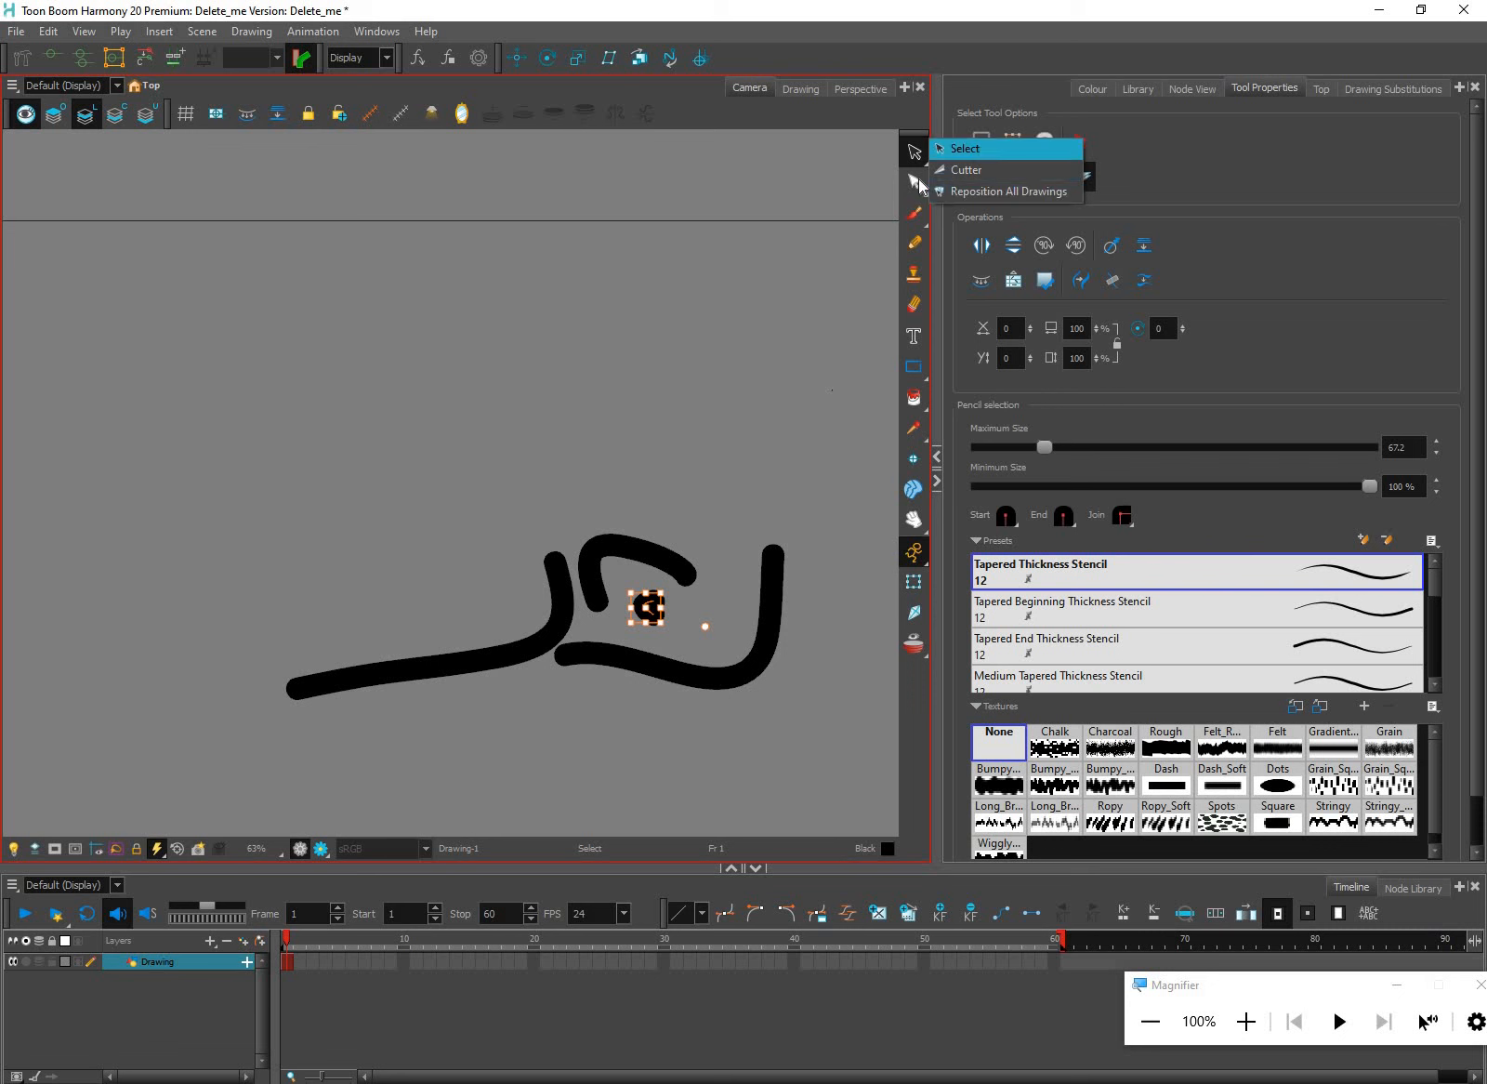
click(967, 149)
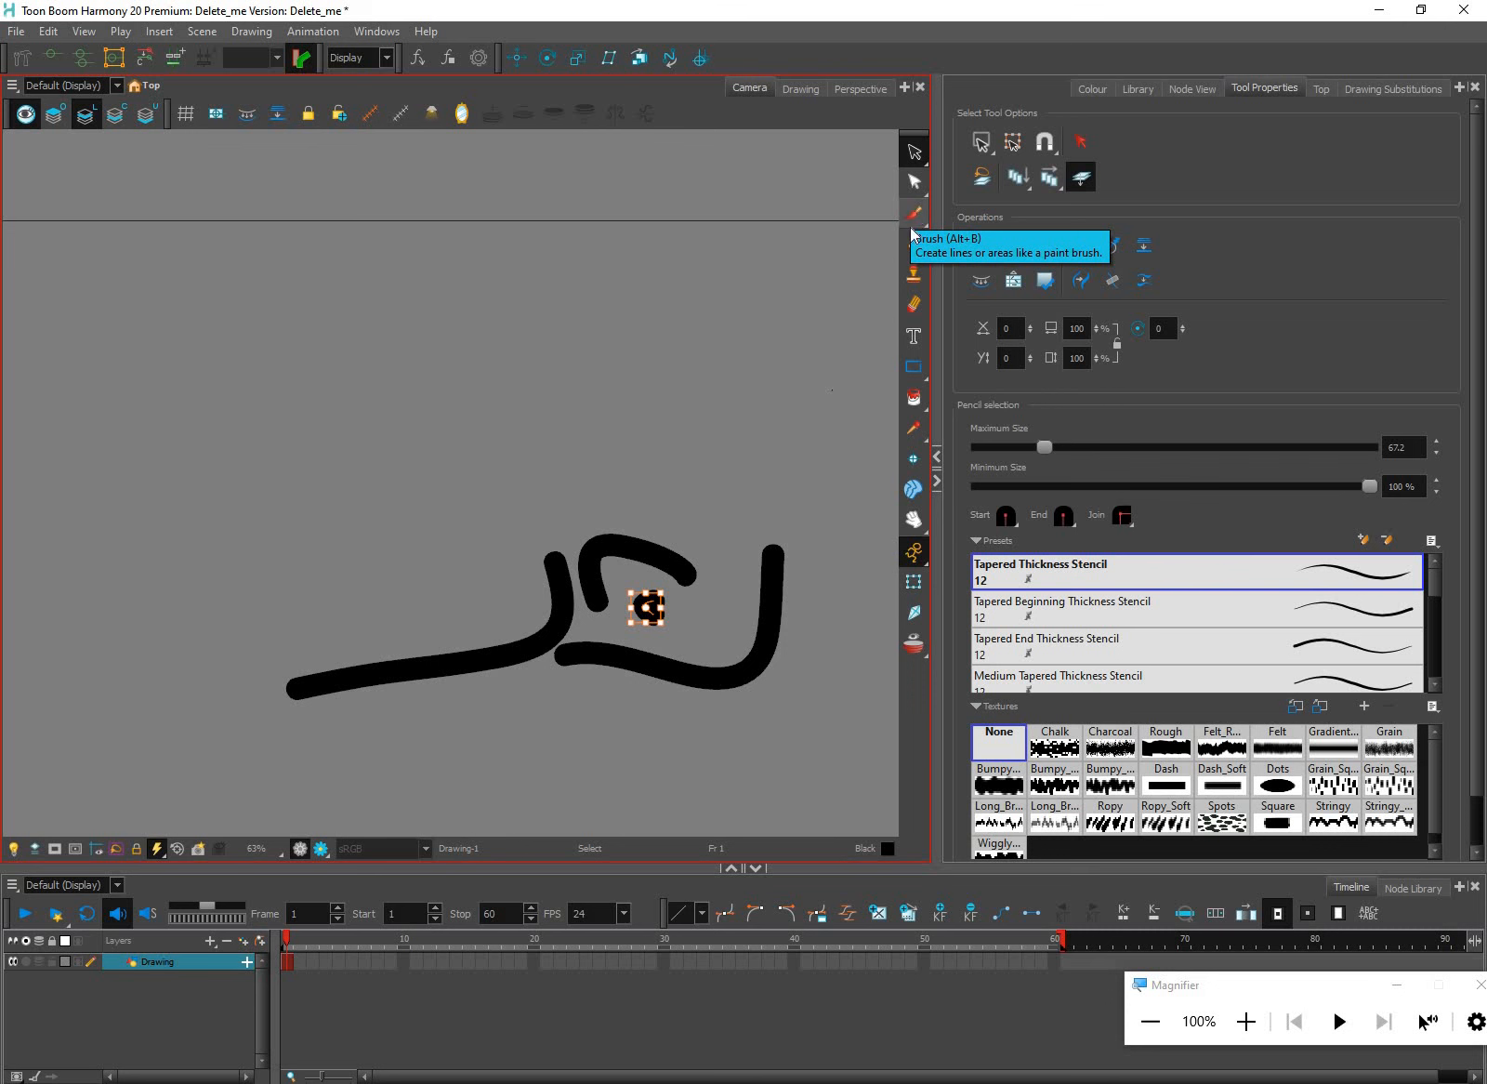
Switch to the Brush tool and raise the maximum size of Solid Brush 1 to 33.2
click(914, 215)
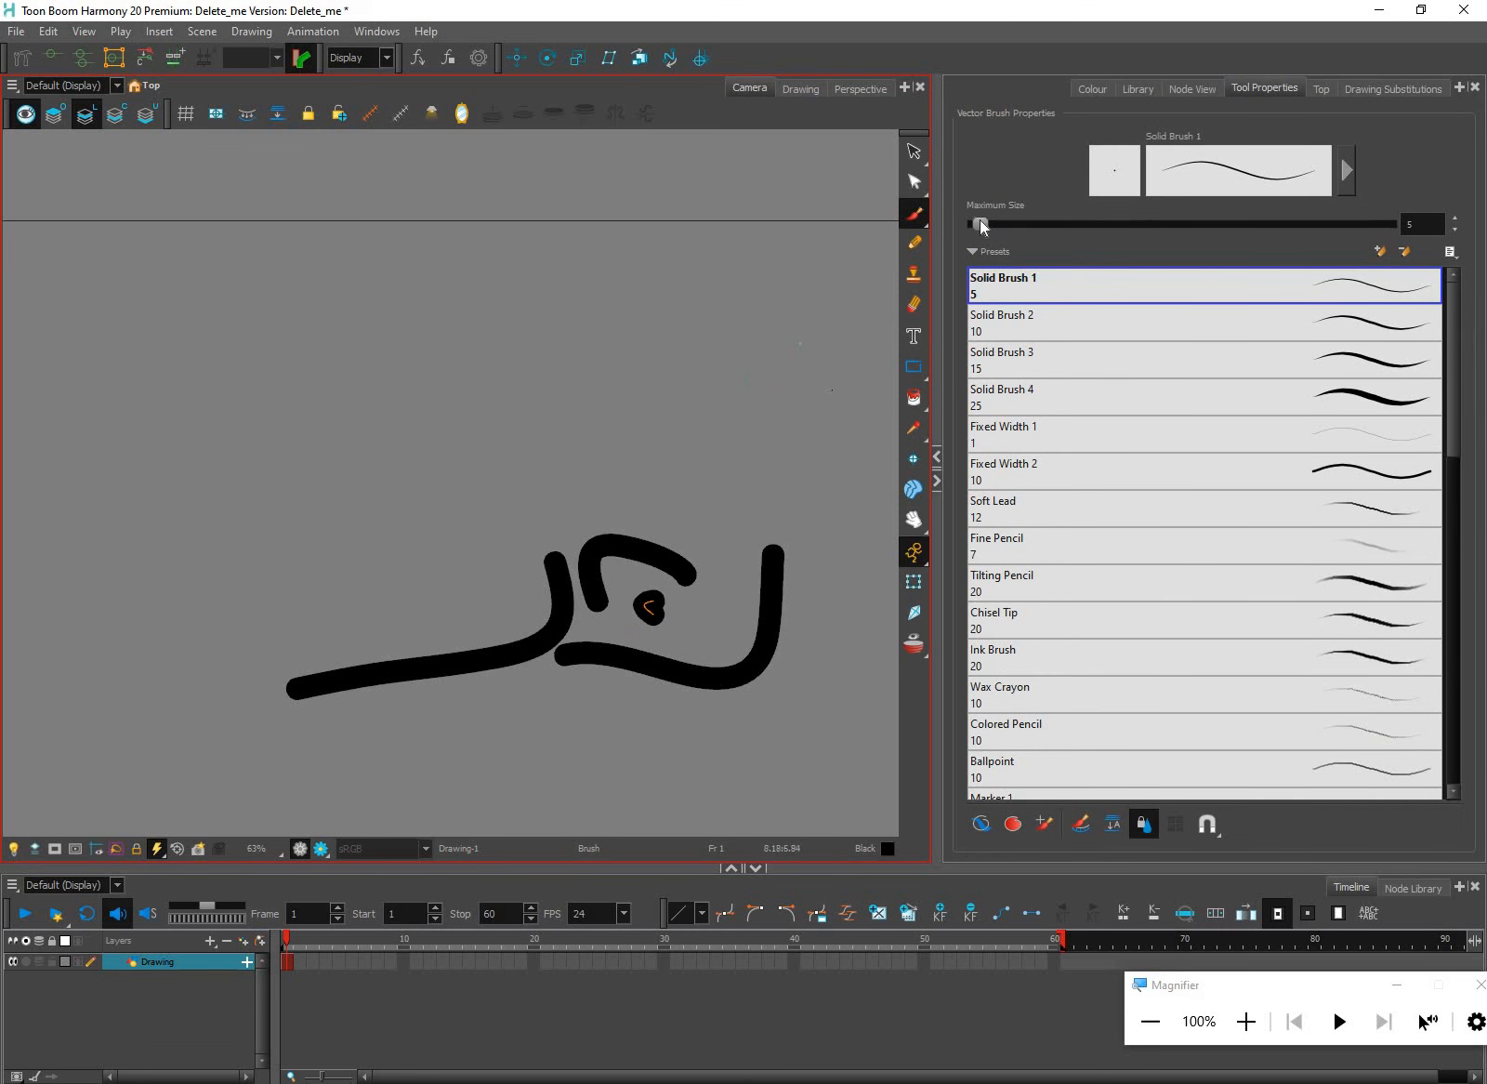
drag(980, 221, 983, 223)
click(1013, 227)
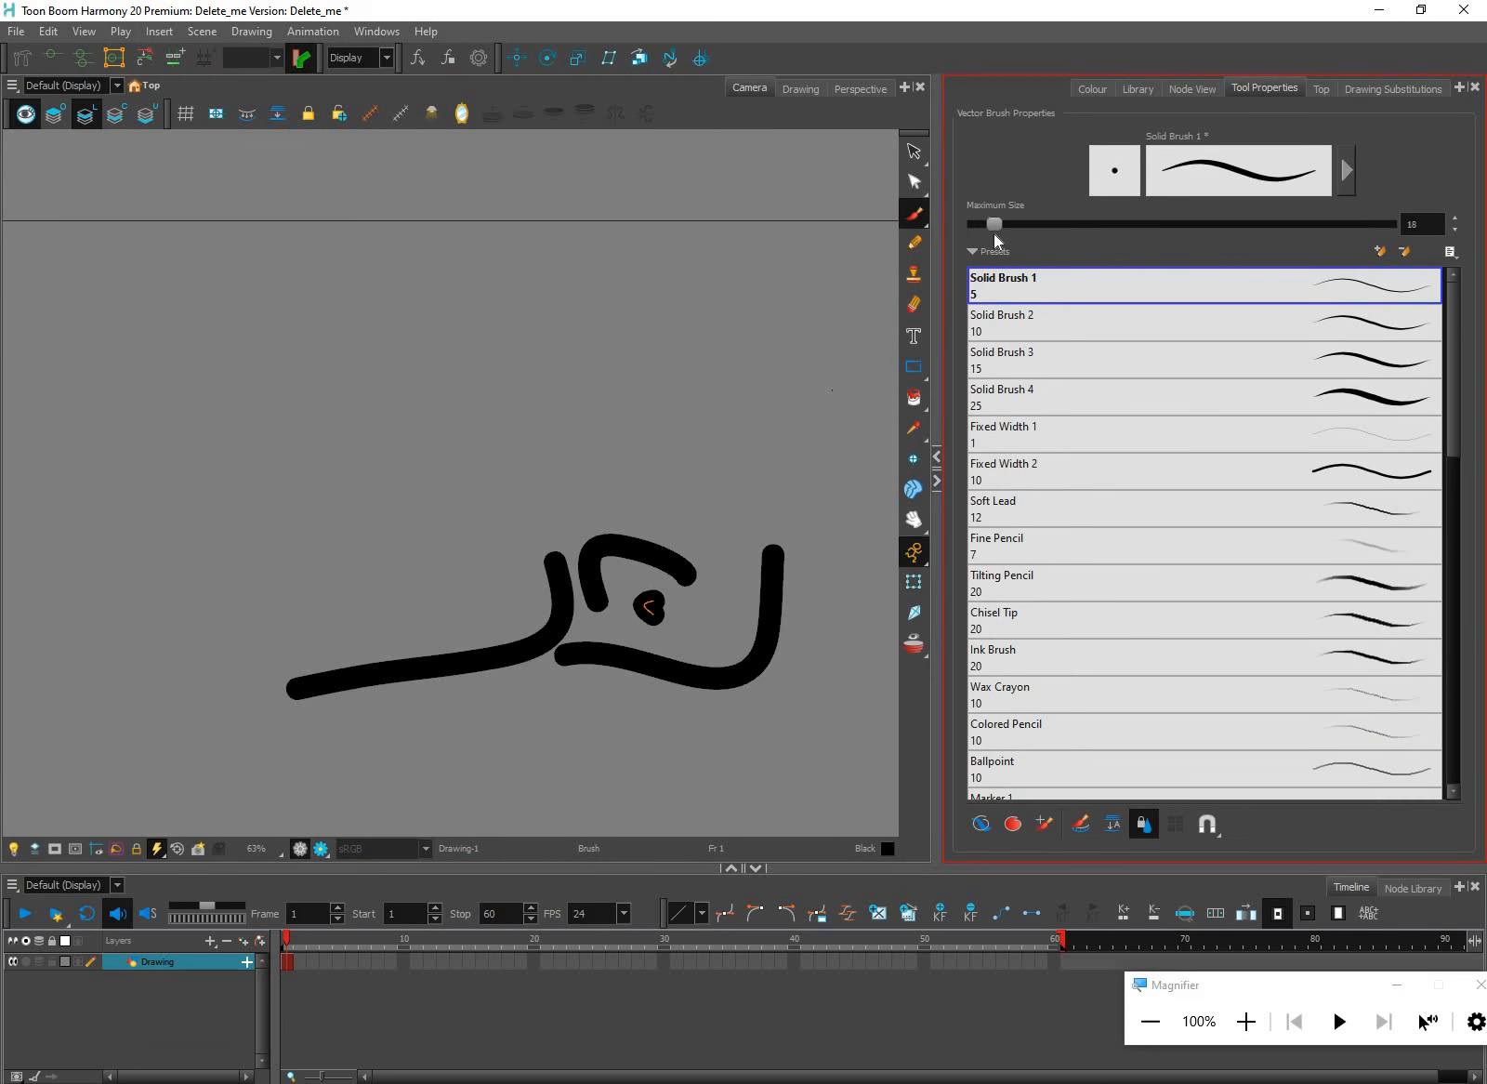
Select all the strokes in the drawing with the Select tool and delete them
click(913, 154)
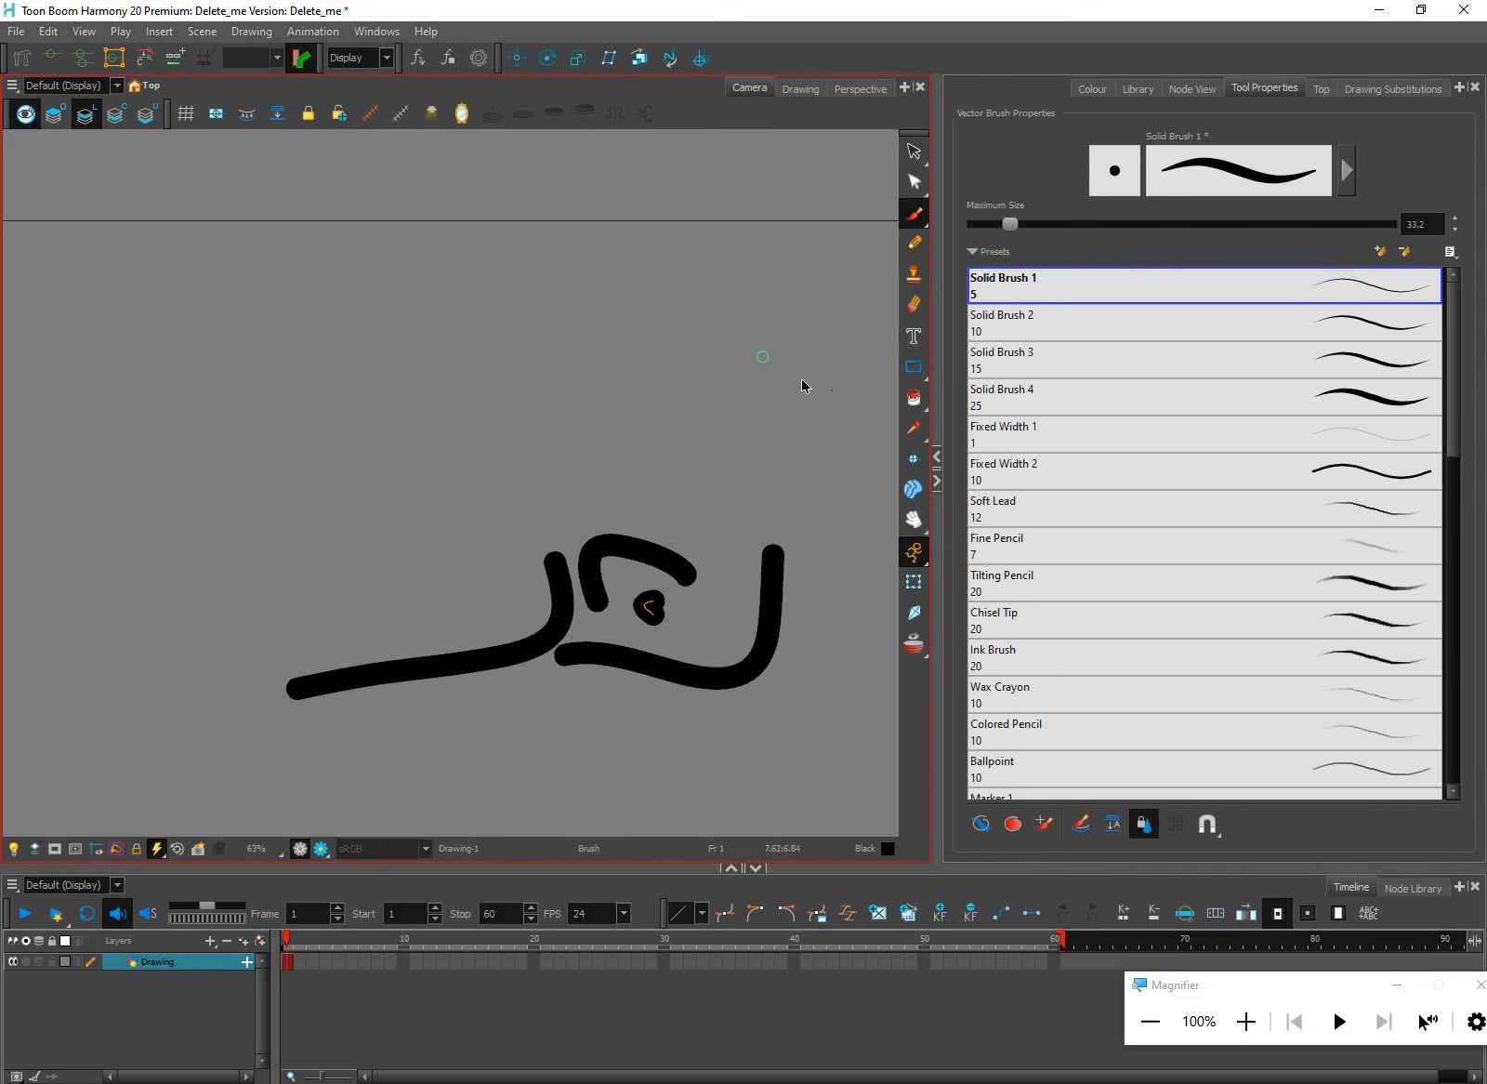
drag(827, 412, 465, 757)
drag(643, 698, 648, 703)
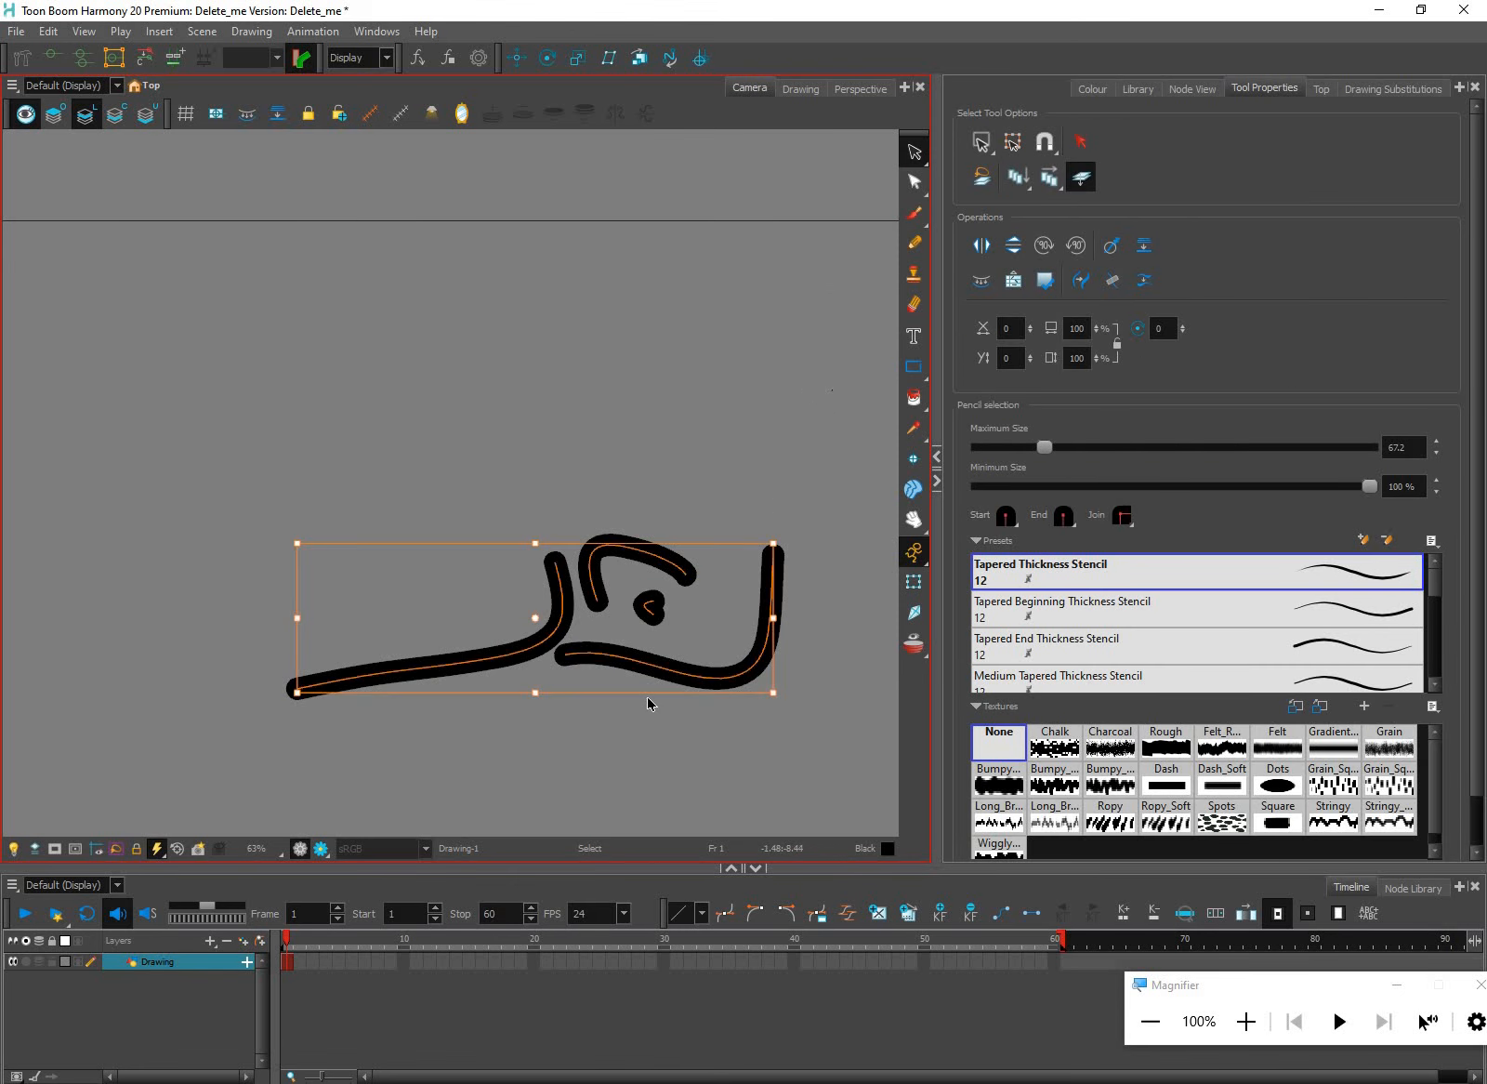
key(Delete)
Draw a large inward spiral on the empty canvas with the Brush tool
click(914, 213)
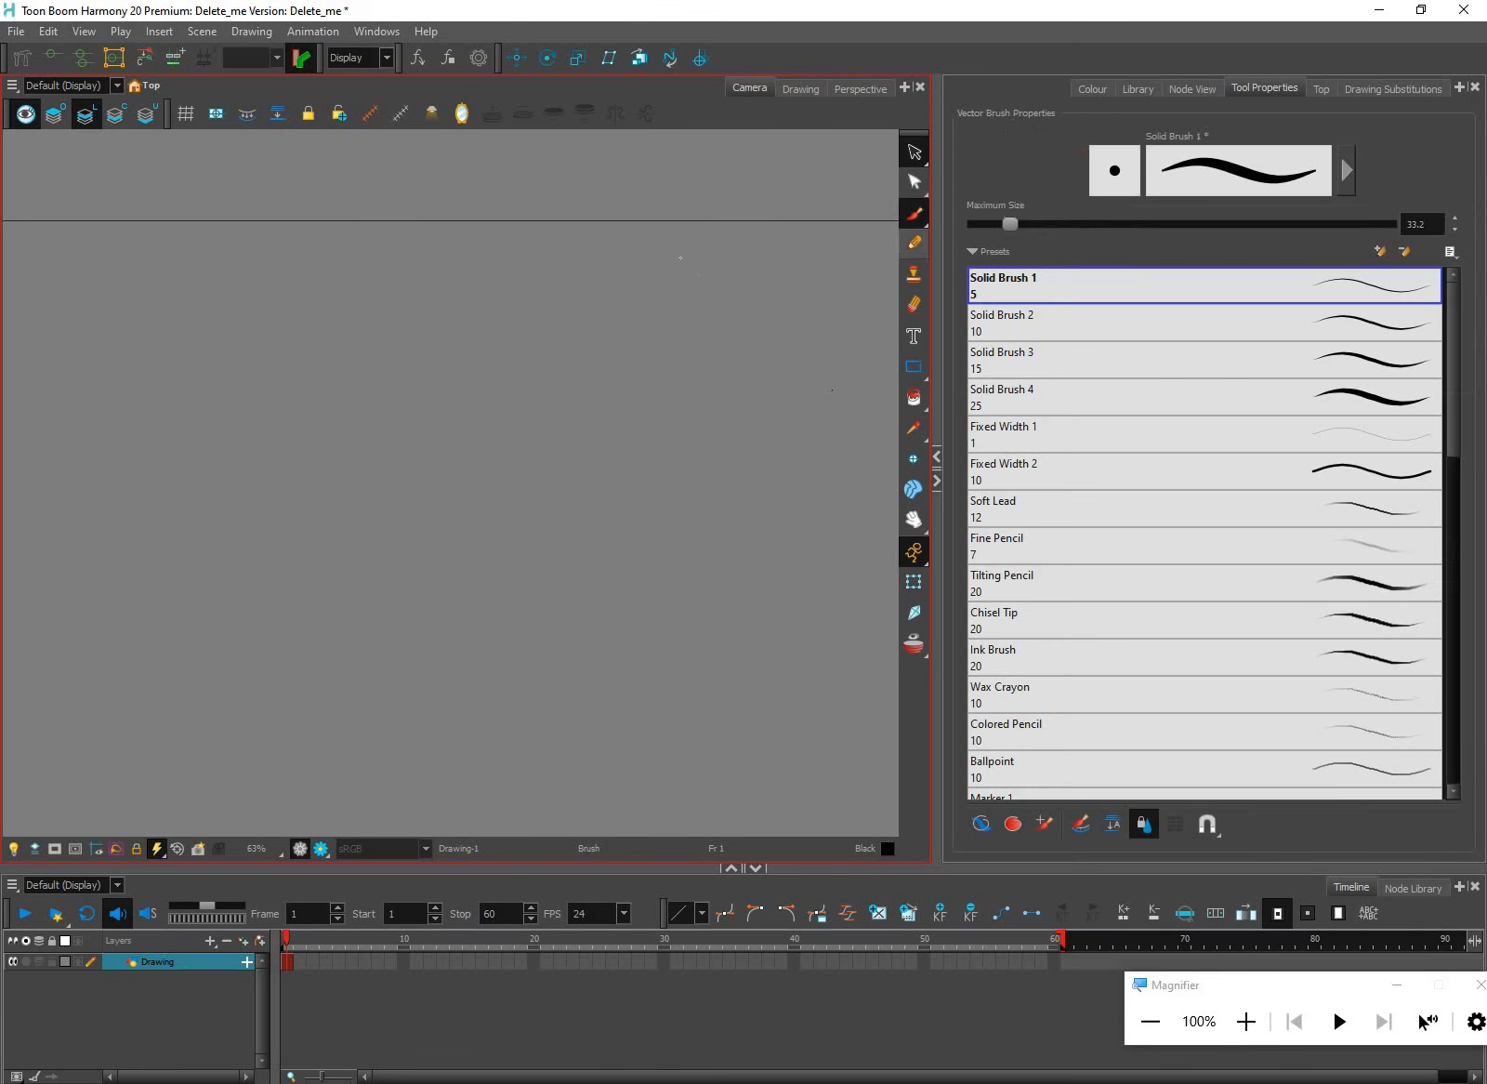
mouse_move(671, 255)
mouse_down()
mouse_move(530, 424)
mouse_move(748, 591)
mouse_move(632, 424)
mouse_move(723, 506)
mouse_move(649, 484)
mouse_up()
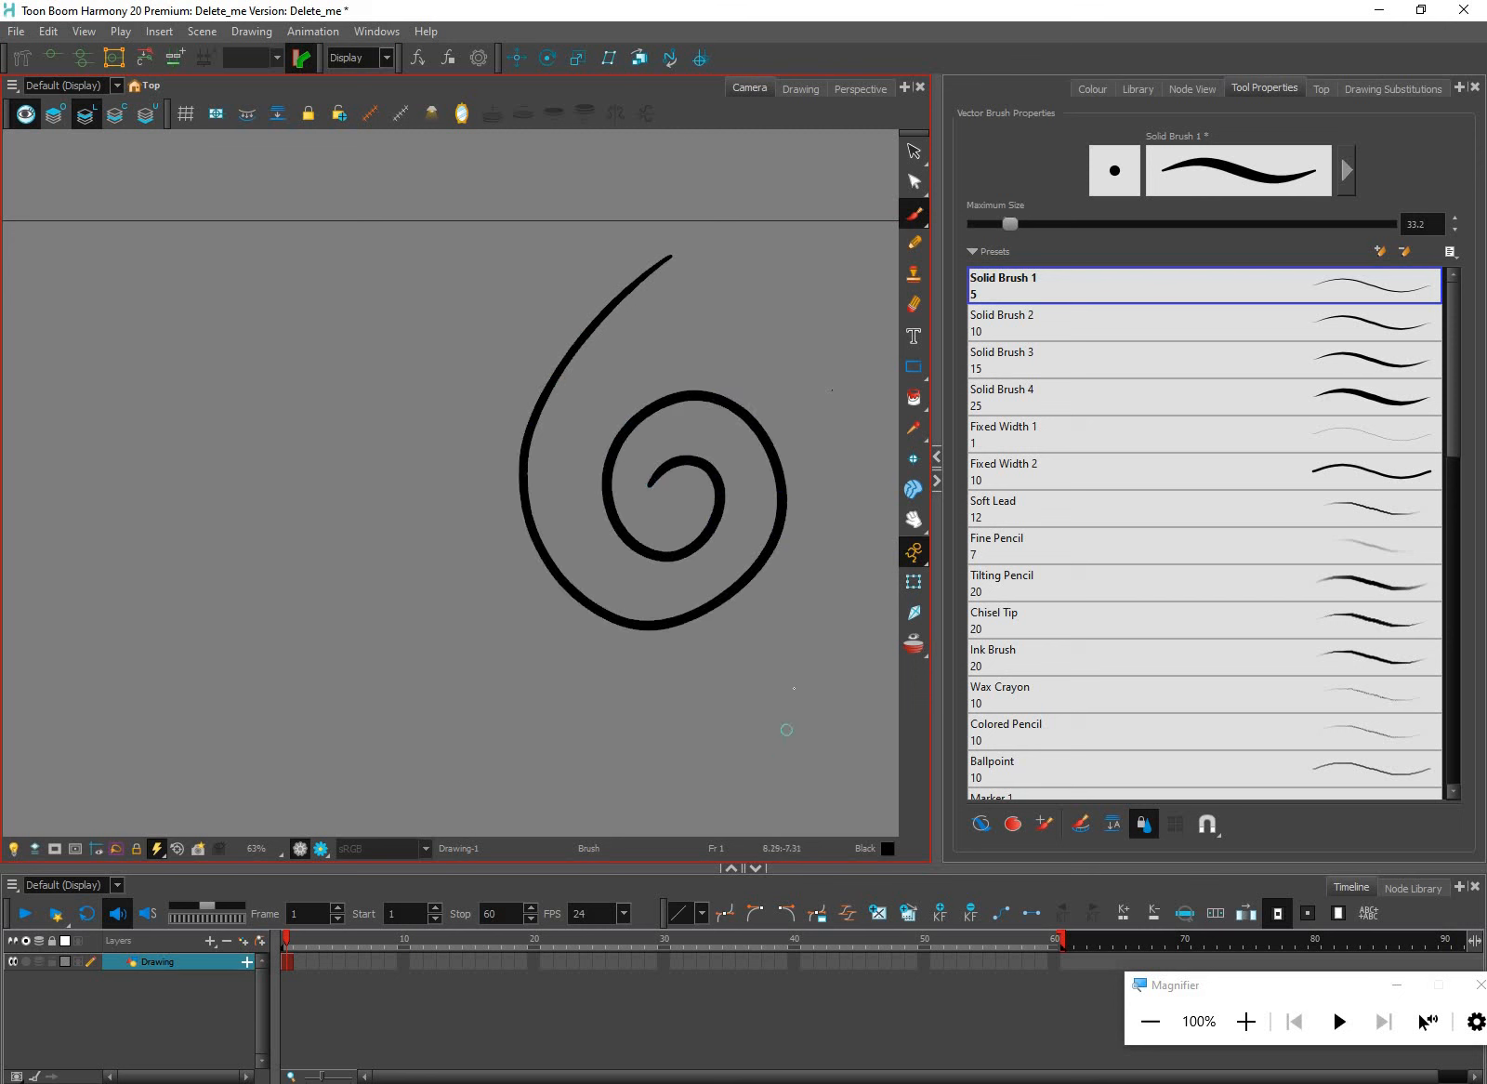
click(981, 234)
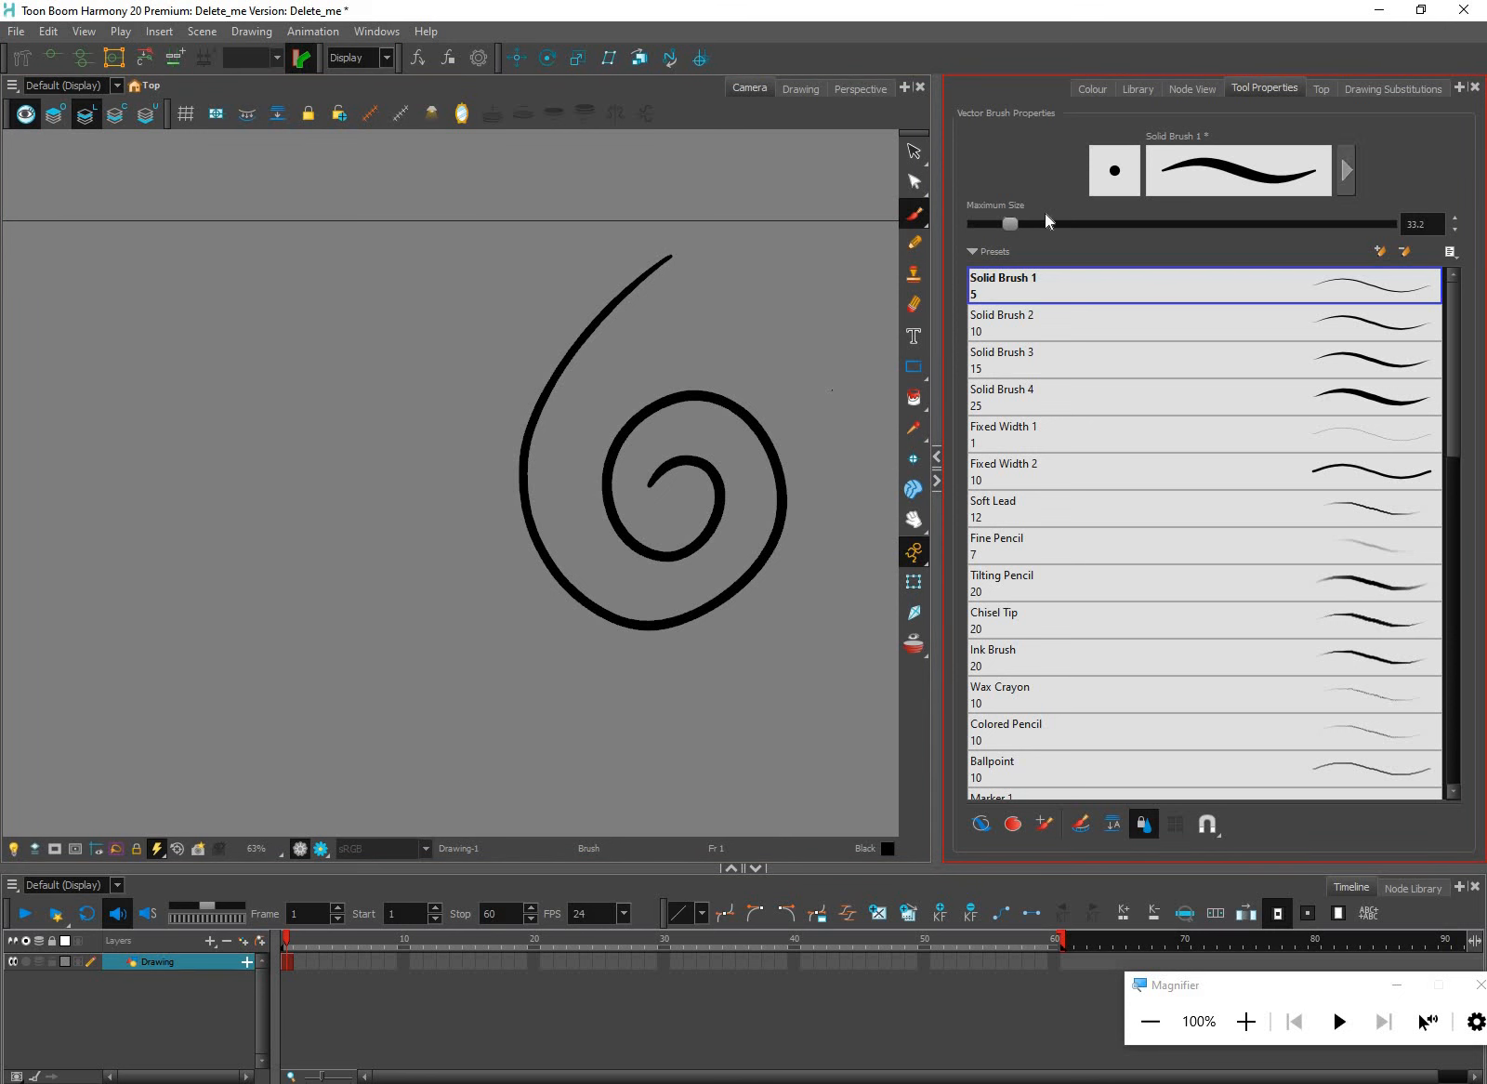
Draw curved strokes left of the spiral with the brush at a maximum size of 54.8, then thicker ones at 136.4
drag(1023, 223, 1042, 223)
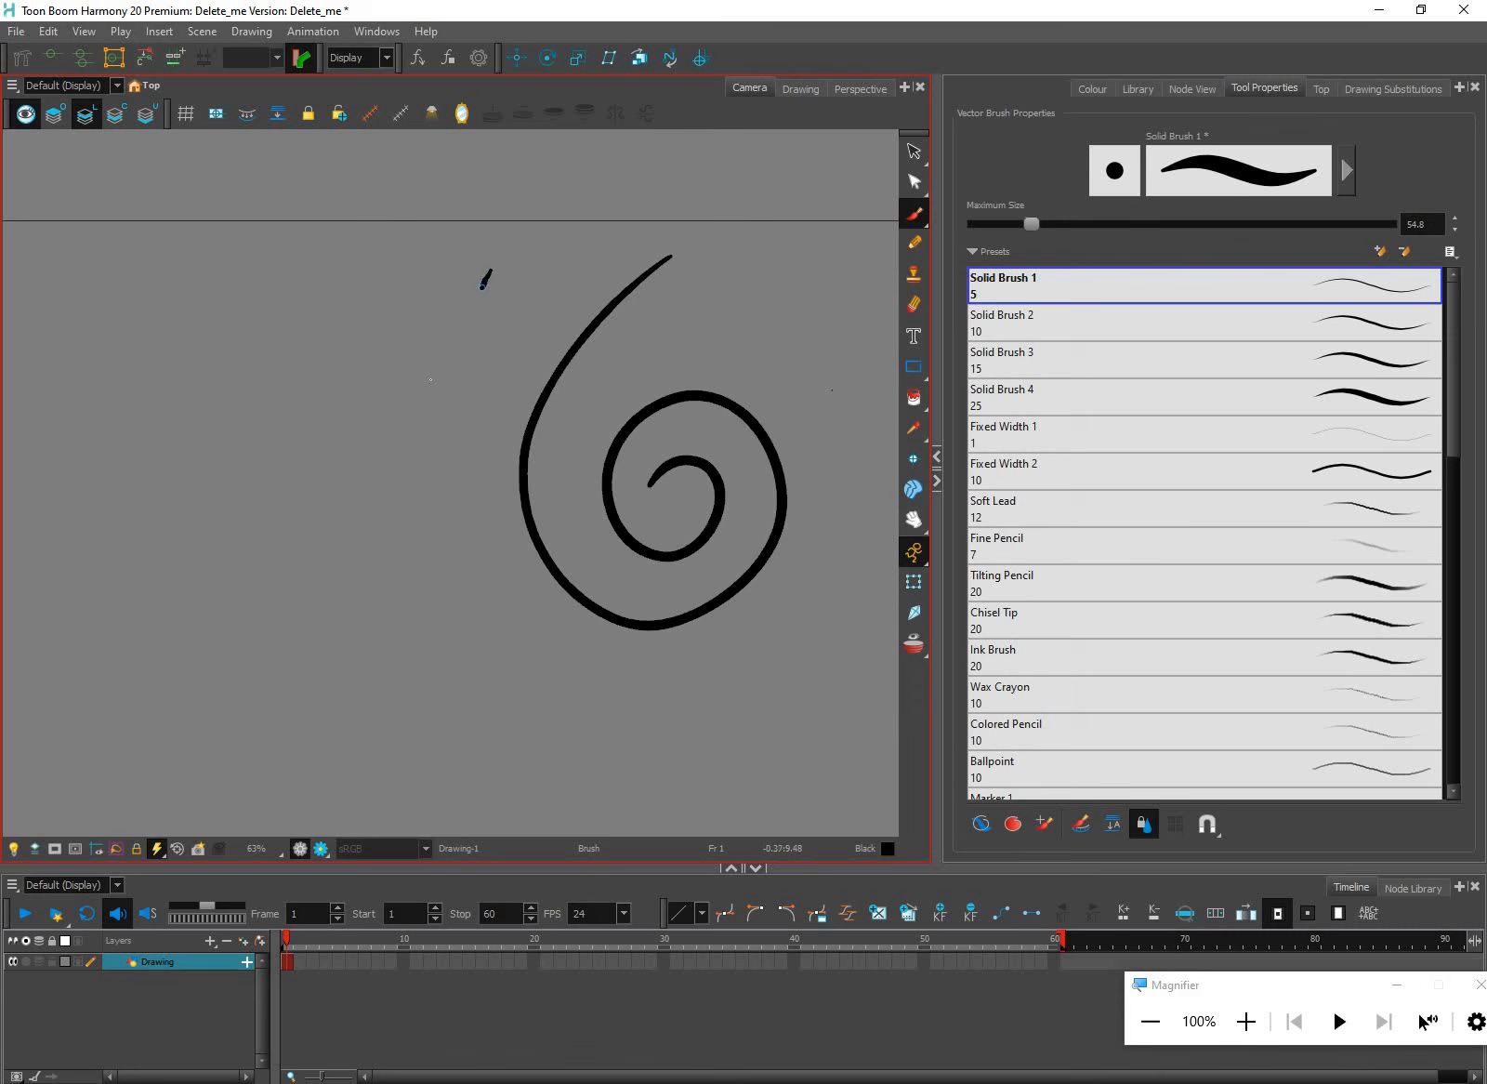
mouse_move(418, 401)
mouse_down()
mouse_move(367, 562)
mouse_move(360, 646)
mouse_move(386, 688)
mouse_move(599, 773)
mouse_move(699, 749)
mouse_move(760, 696)
mouse_up()
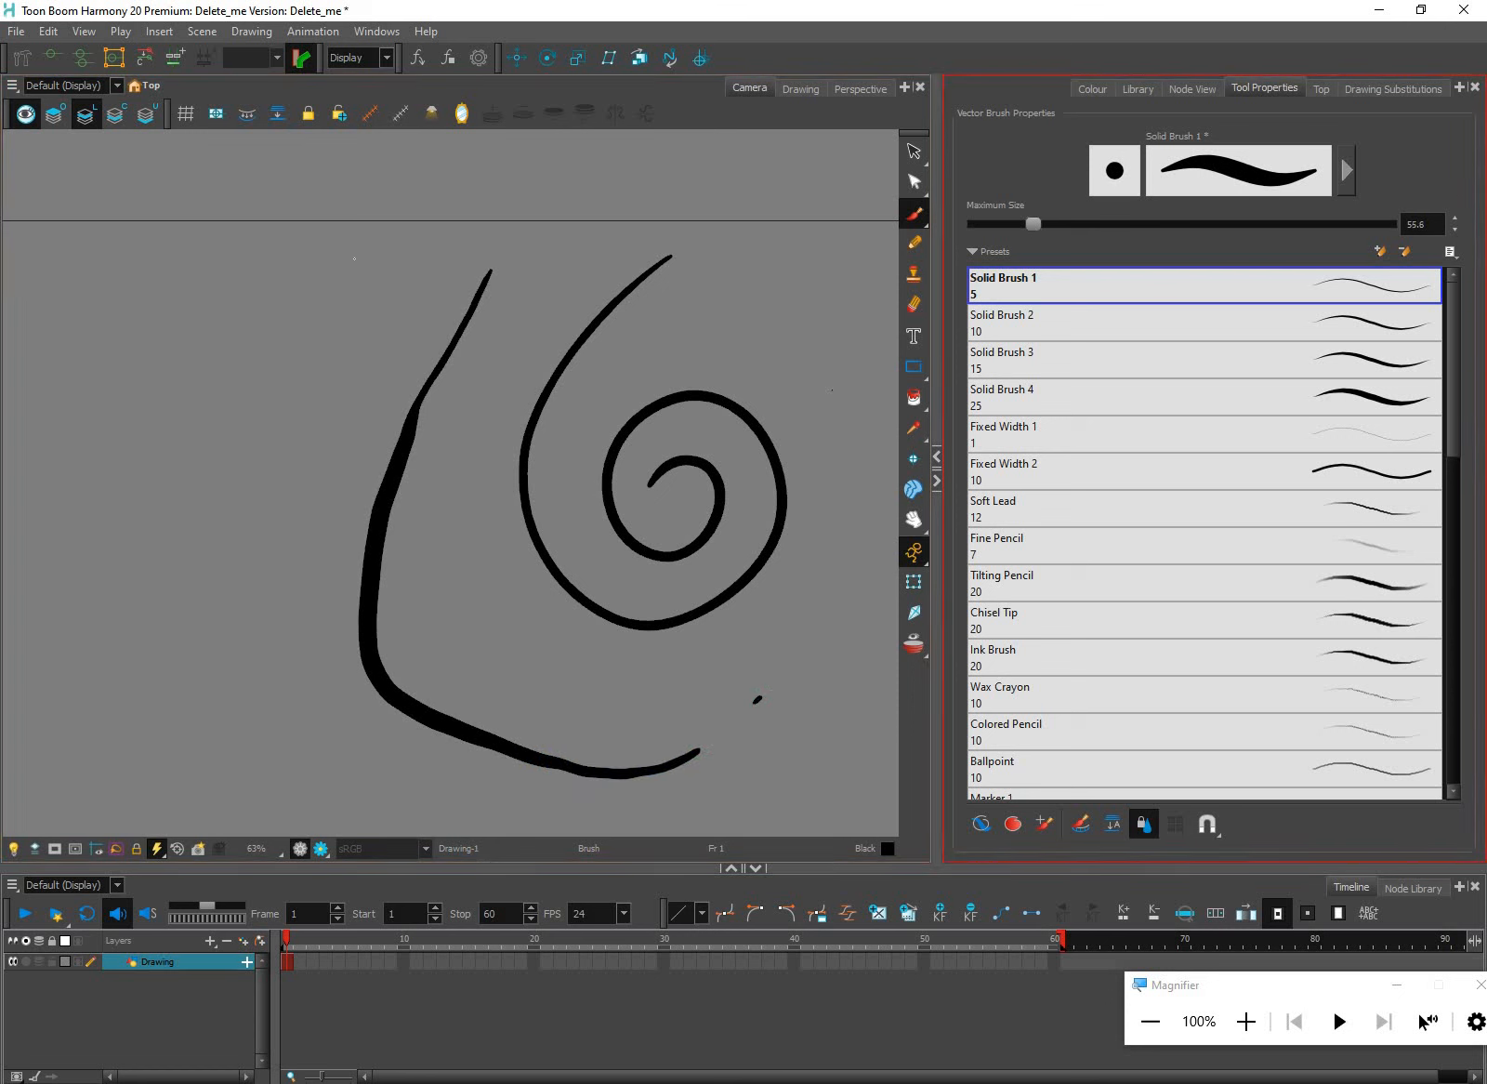
drag(1033, 224, 1115, 224)
mouse_move(354, 273)
mouse_down()
mouse_move(254, 443)
mouse_move(191, 716)
mouse_move(277, 662)
mouse_move(298, 550)
mouse_move(423, 341)
mouse_up()
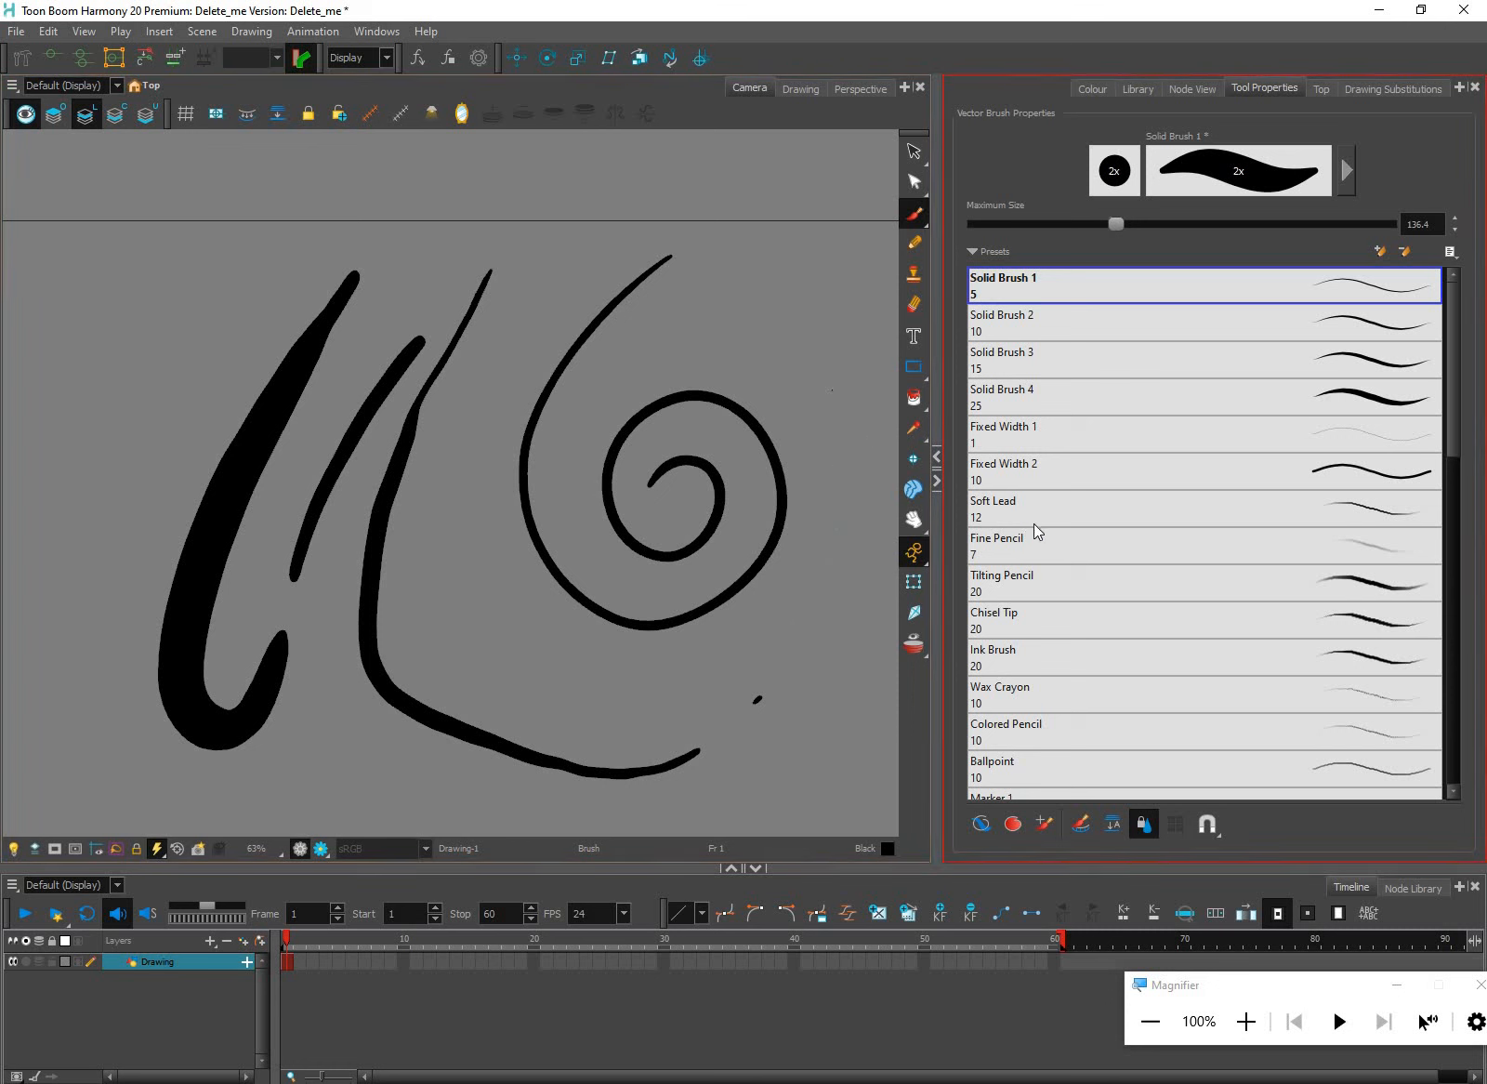
With the Solid Brush 4 preset, draw a wavy vertical line right of the spiral and a thicker arc above it at maximum size 63.6
click(1022, 396)
mouse_move(823, 282)
mouse_down()
mouse_move(839, 435)
mouse_move(812, 643)
mouse_up()
drag(1002, 224, 1042, 224)
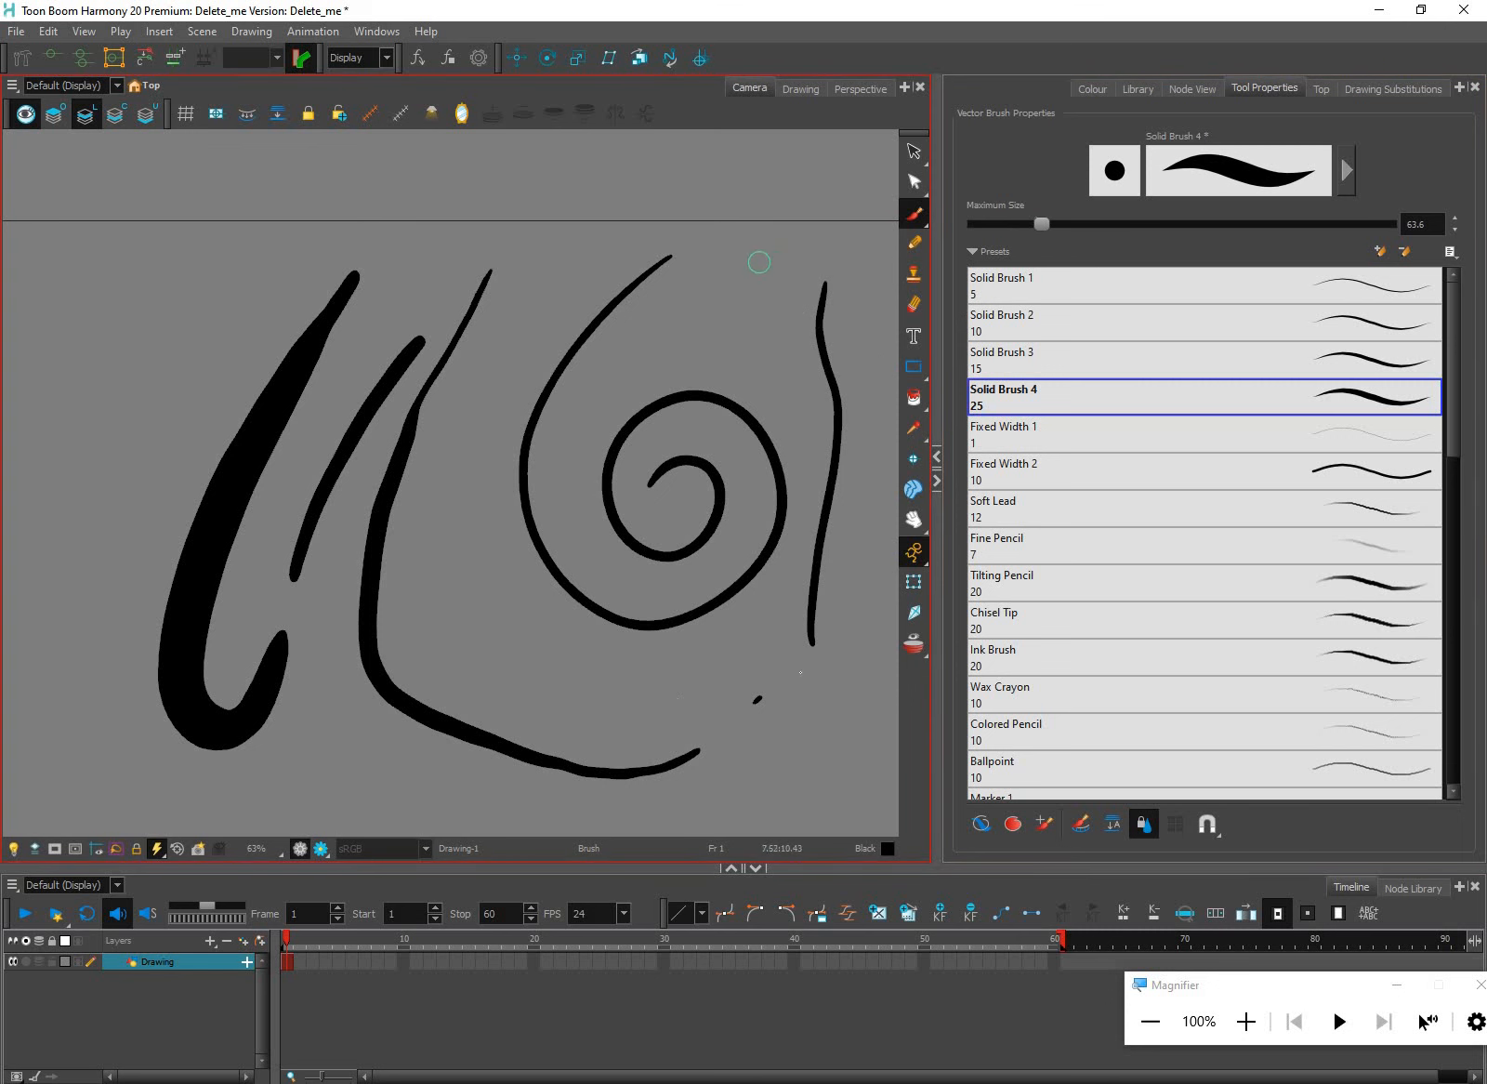
mouse_move(760, 264)
mouse_down()
mouse_move(571, 418)
mouse_move(549, 510)
mouse_up()
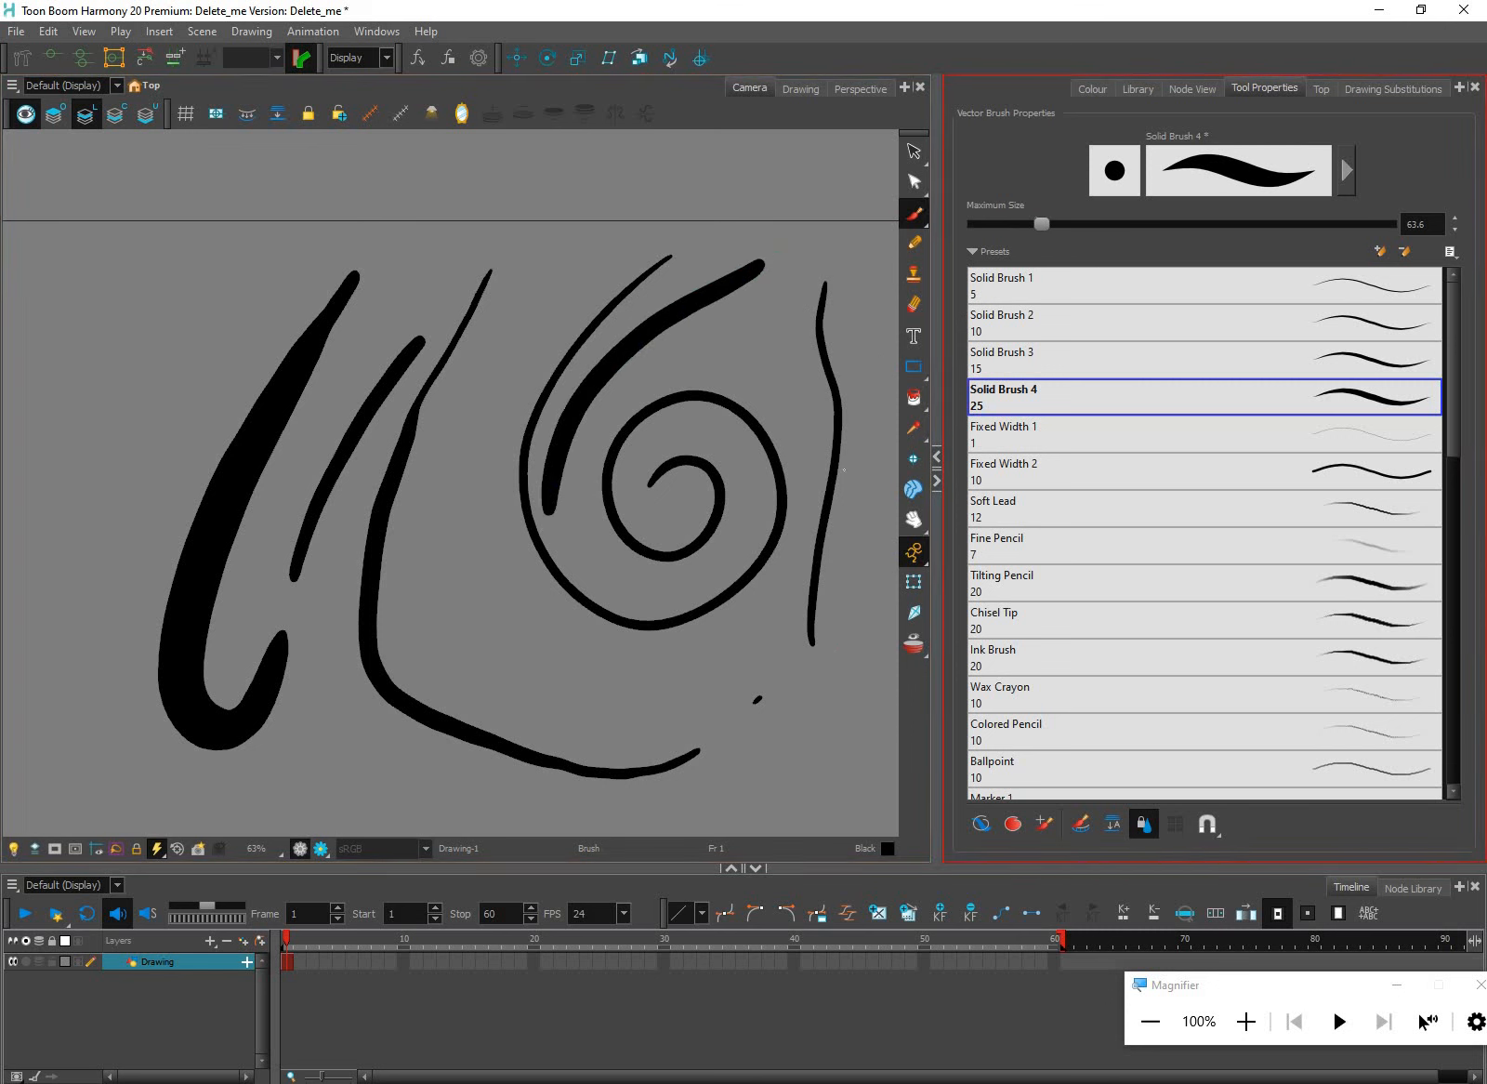
Choose the Fine Pencil preset, set its maximum size to 88, and draw a textured curve around the left side of the spiral
click(1022, 544)
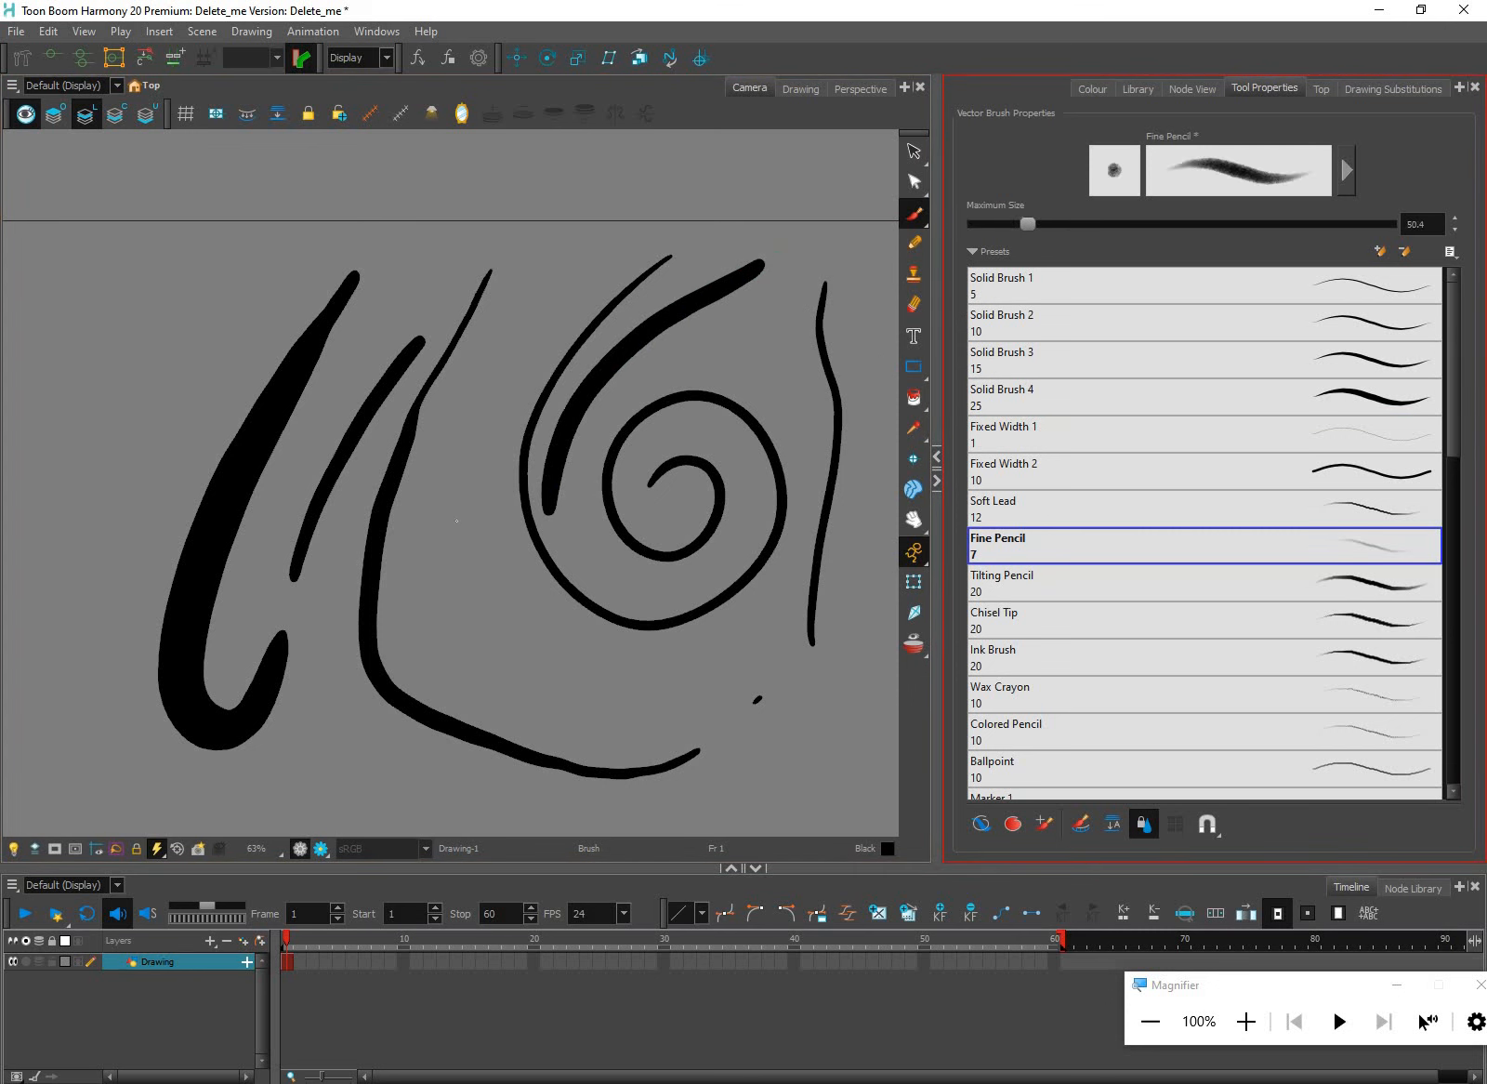
drag(1027, 224, 1066, 224)
mouse_move(531, 301)
mouse_down()
mouse_move(457, 502)
mouse_move(640, 692)
mouse_move(713, 688)
mouse_up()
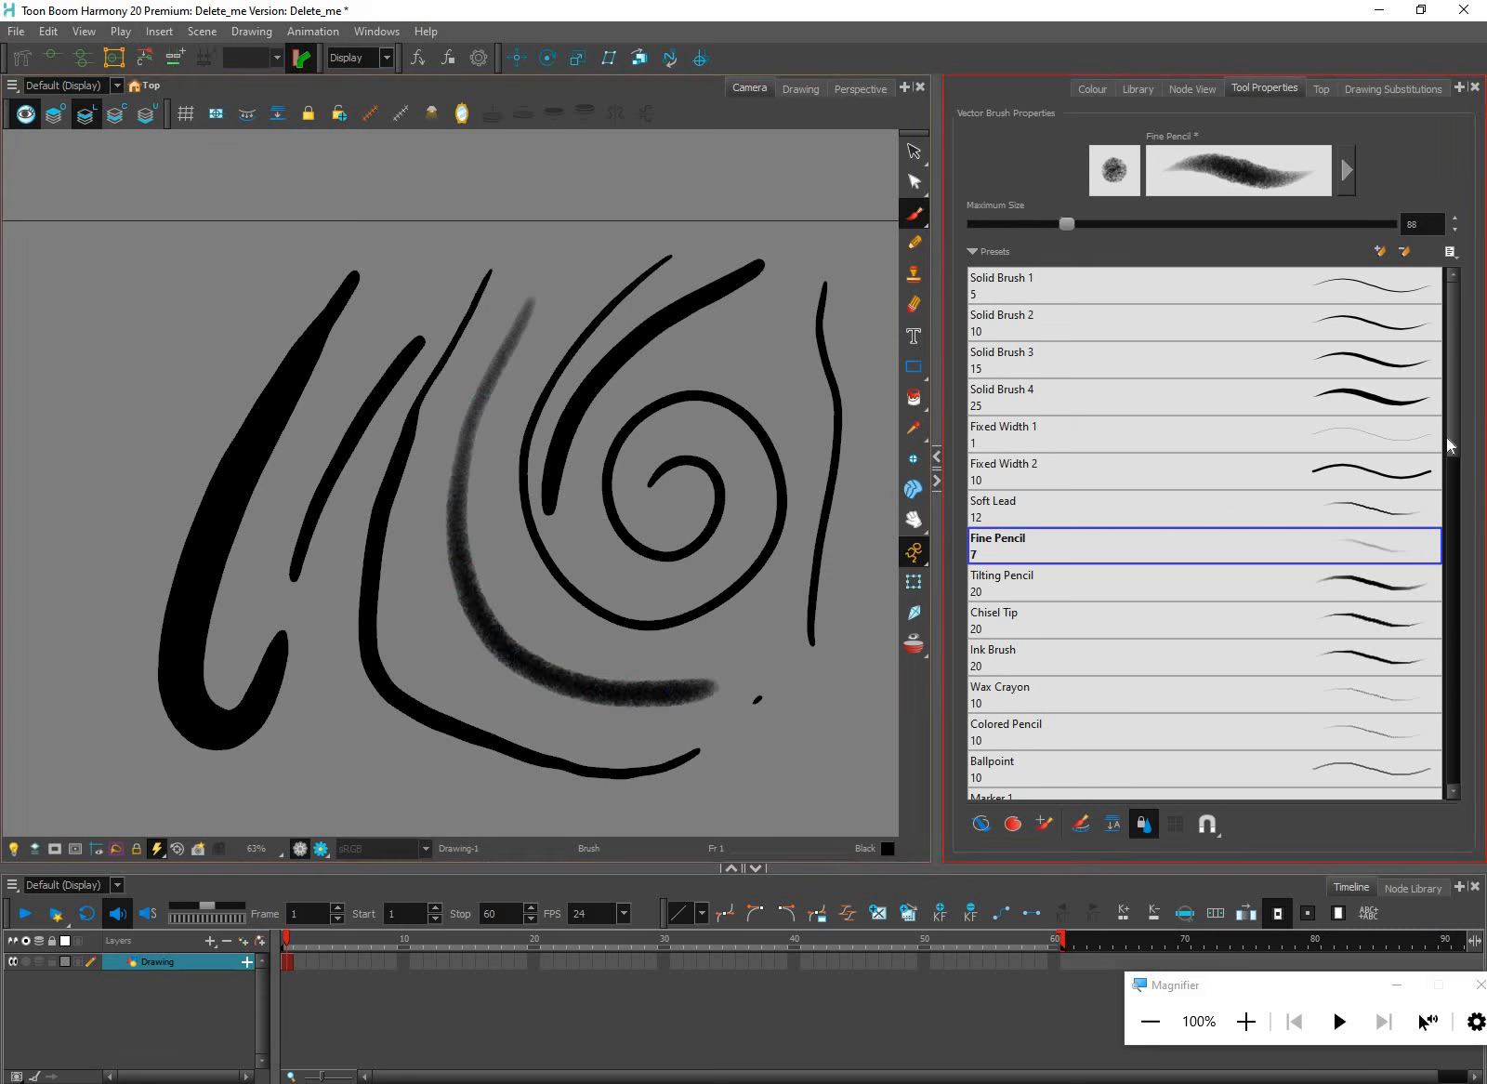
scroll(1385, 671, down, 3)
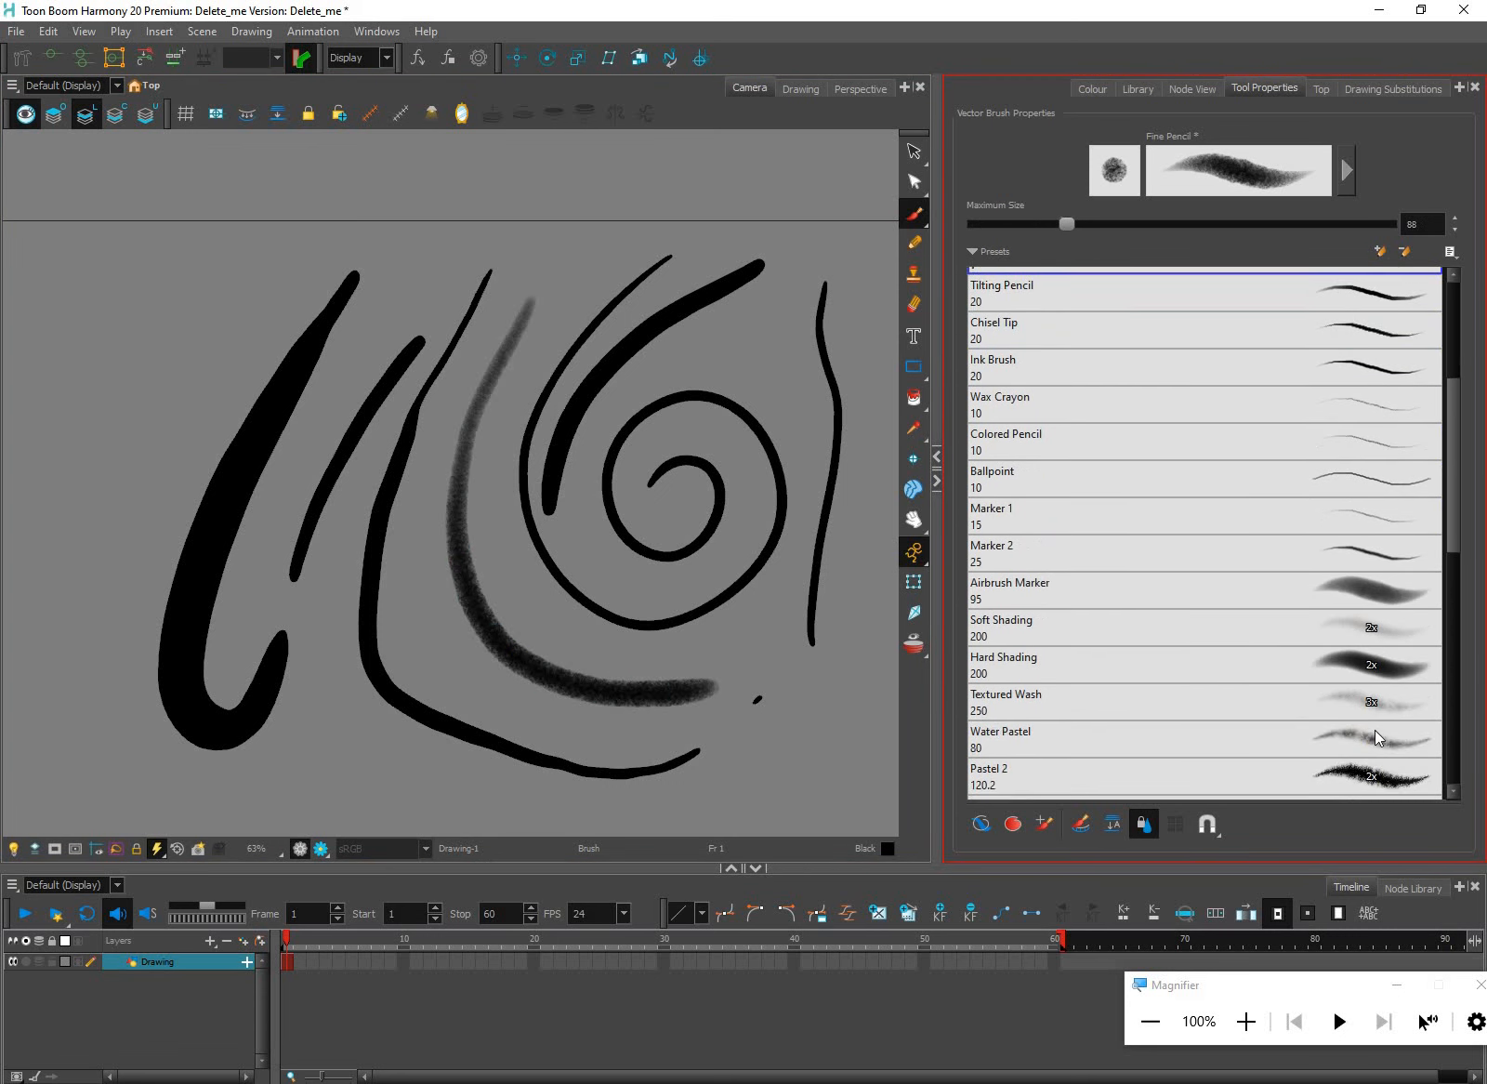
With the Water Pastel preset, draw a soft, nearly vertical stroke right of the spiral and a shorter curve across the spiral's right side
click(1004, 697)
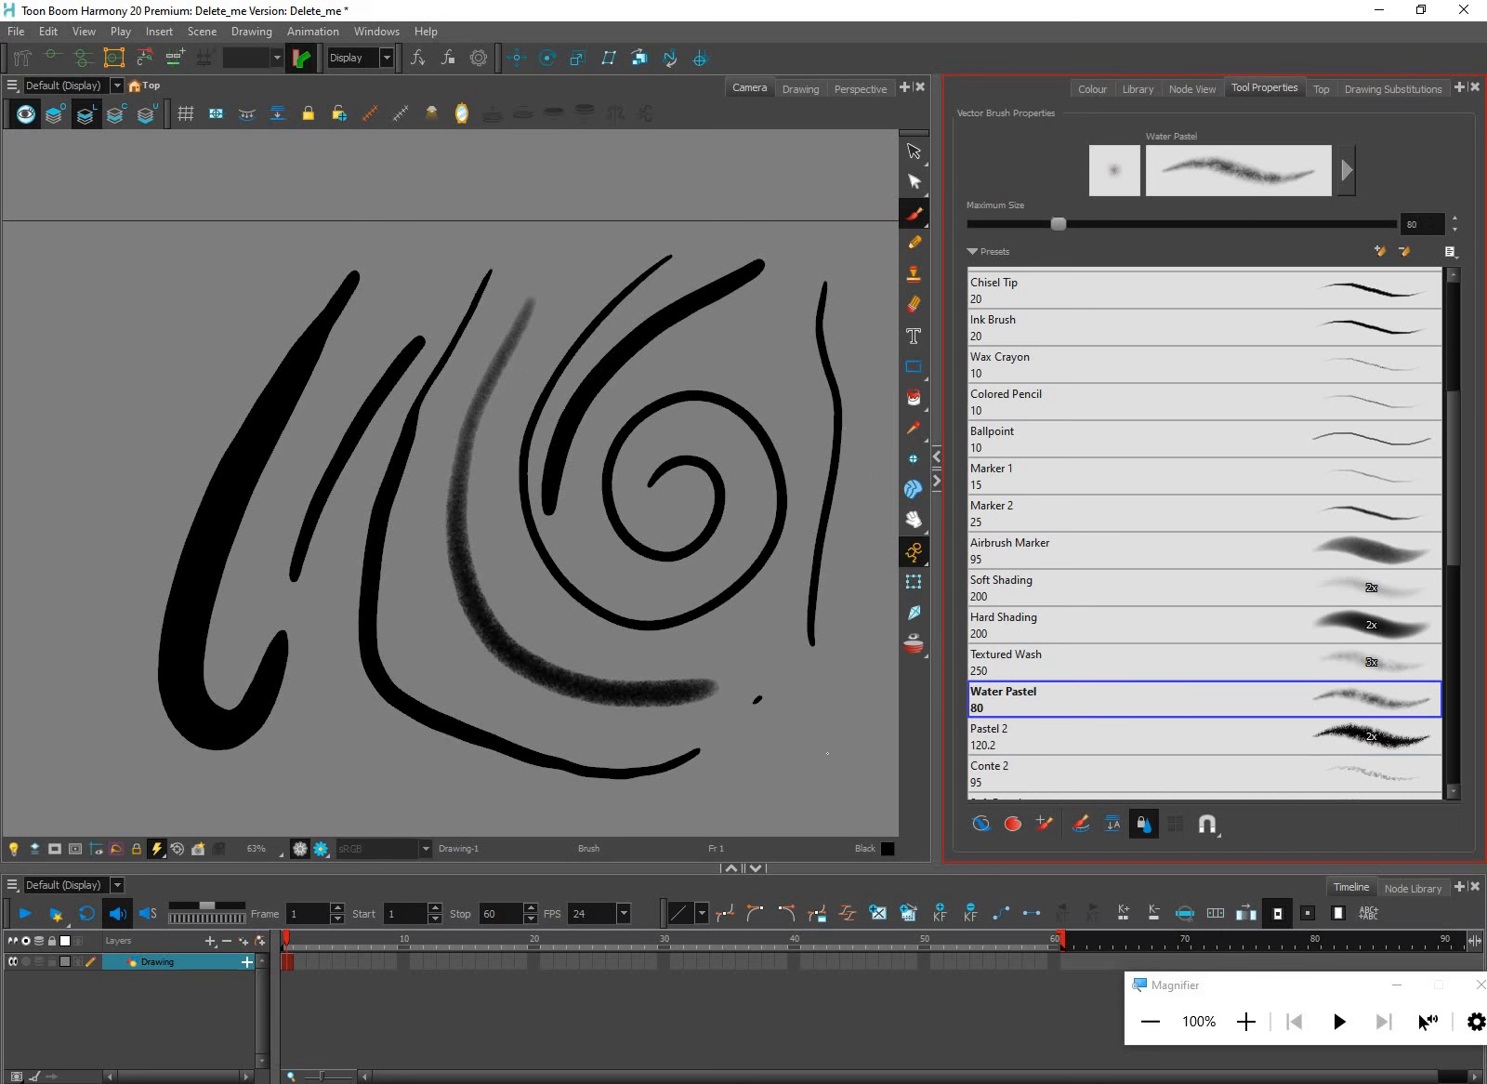
drag(848, 426, 824, 832)
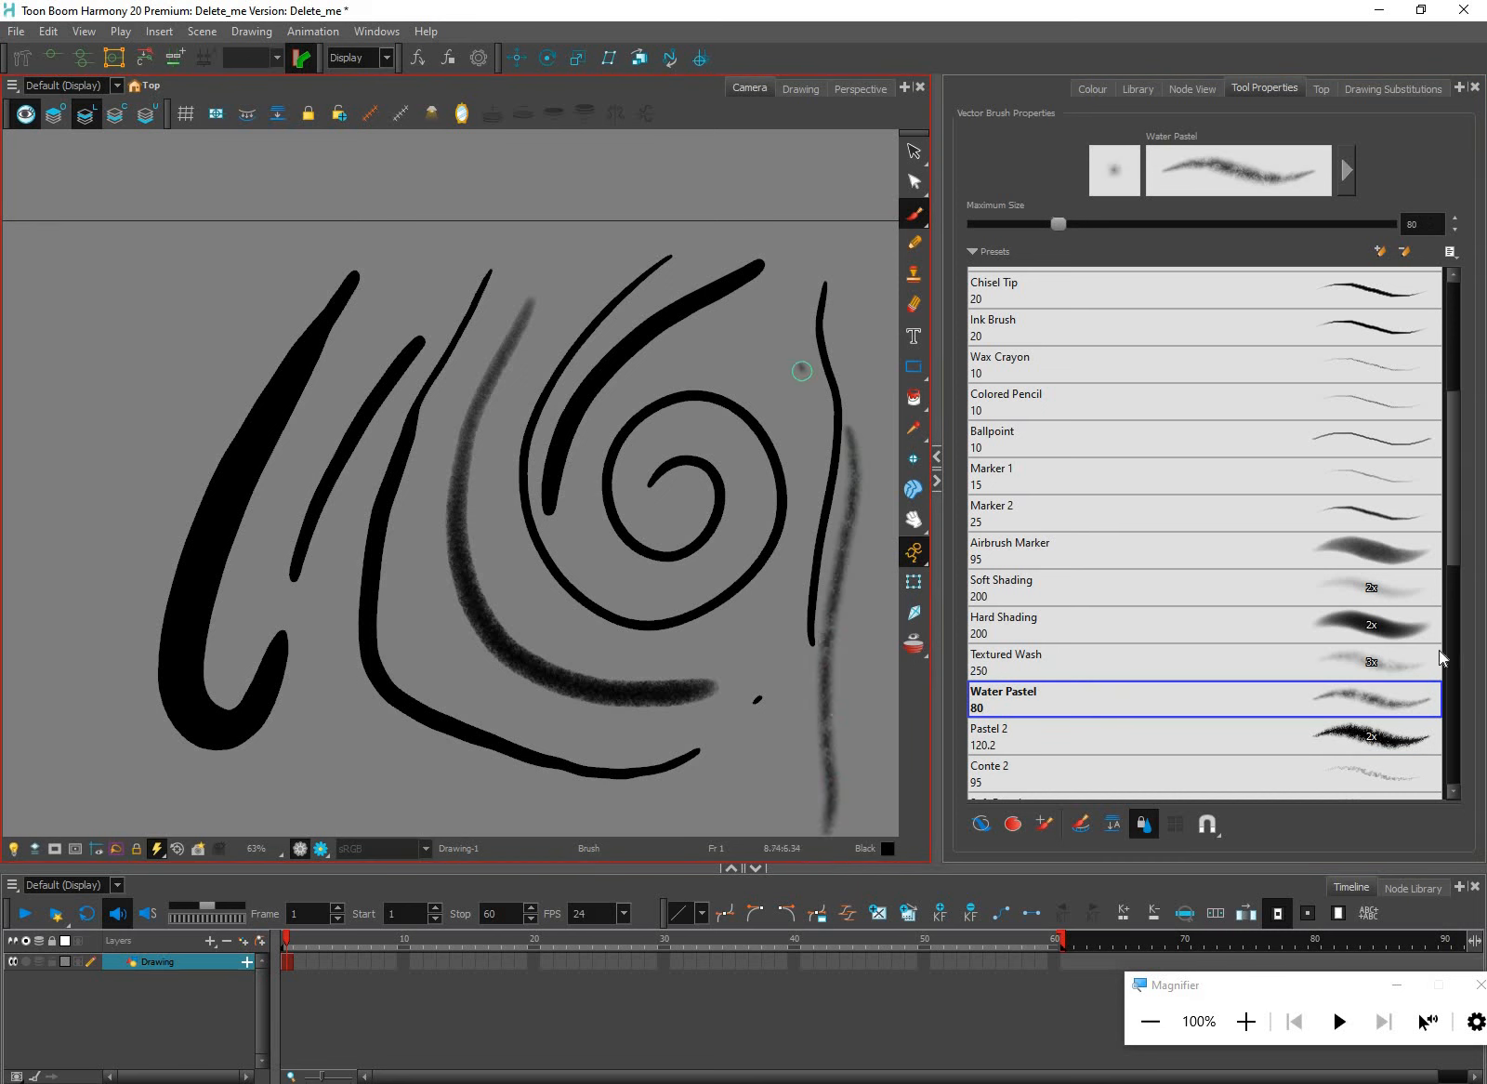
drag(804, 364, 699, 602)
Choose the Soft Pastel preset and draw a long textured arc left of the thick hooked stroke
scroll(1396, 668, down, 3)
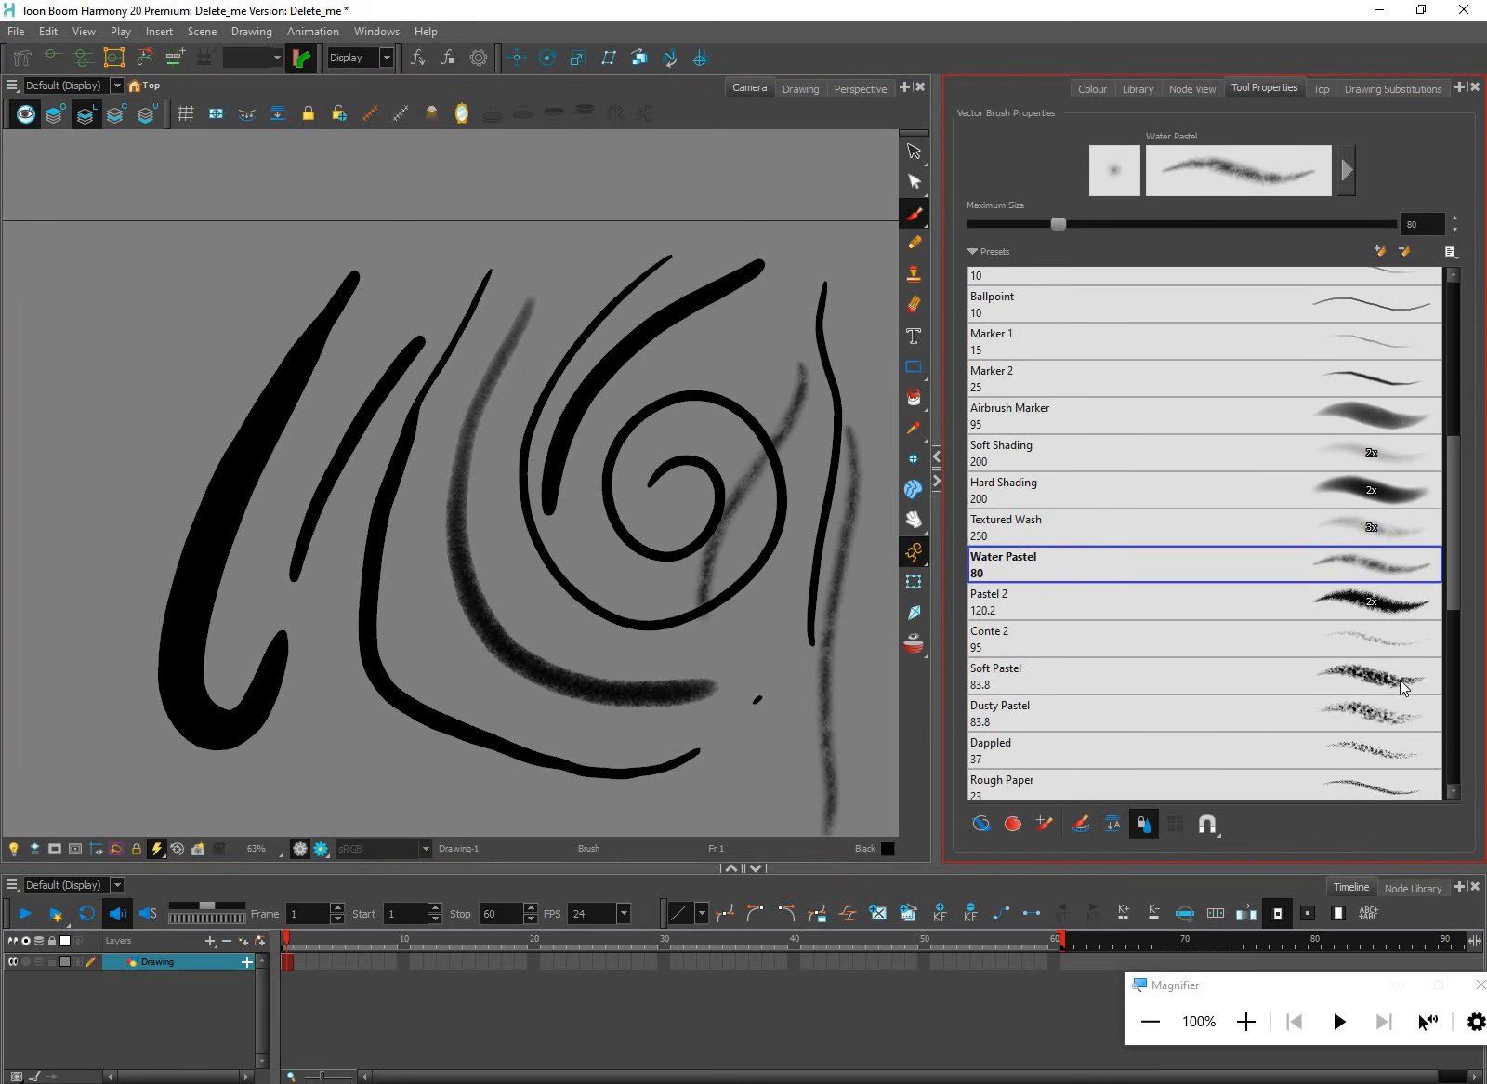
click(1347, 662)
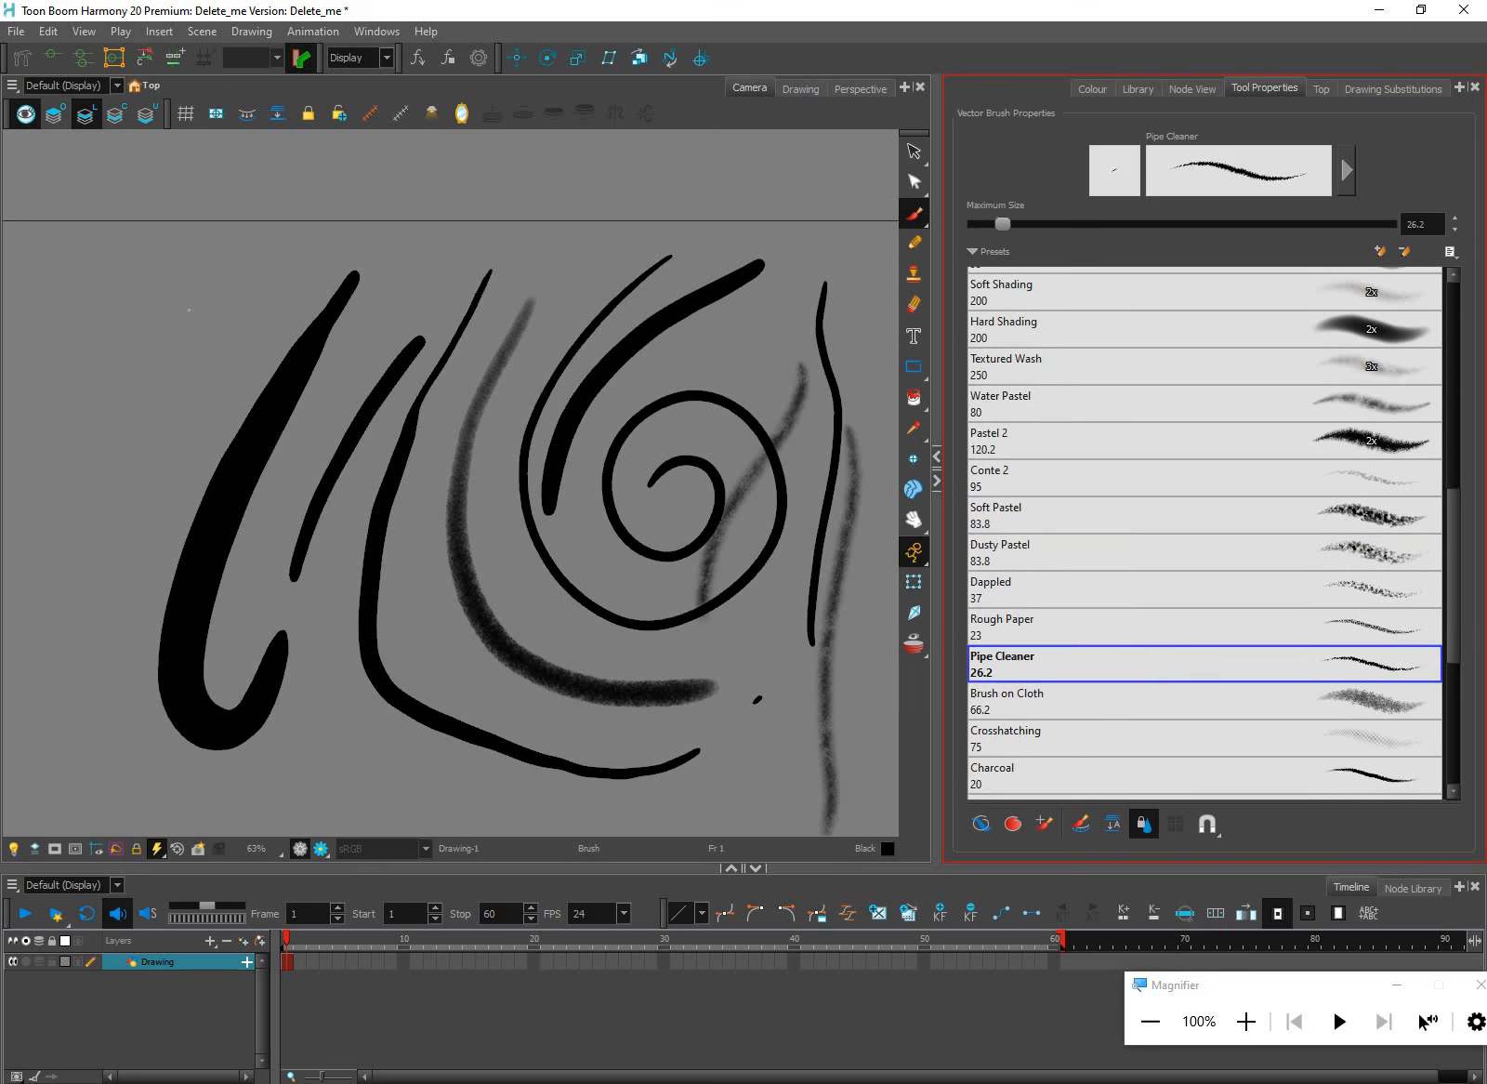
click(1348, 514)
mouse_move(212, 274)
mouse_down()
mouse_move(81, 497)
mouse_move(119, 747)
mouse_up()
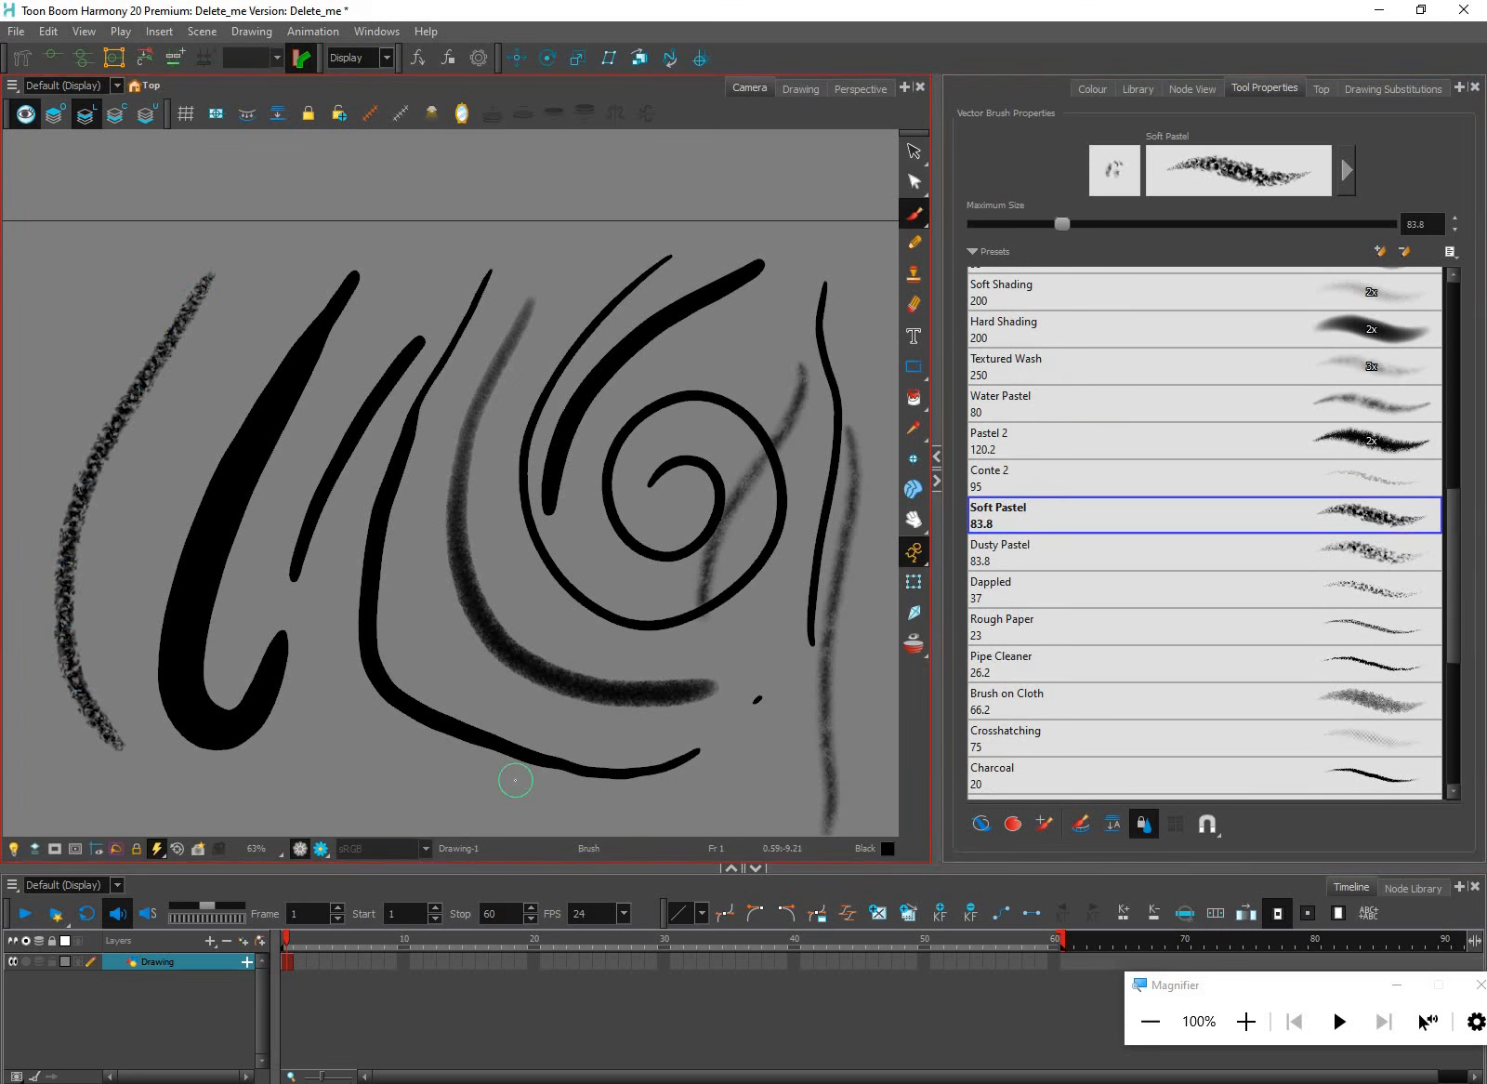
Display the scene's colour palettes with enough room for the palette list and select the Delete_me palette
click(1090, 96)
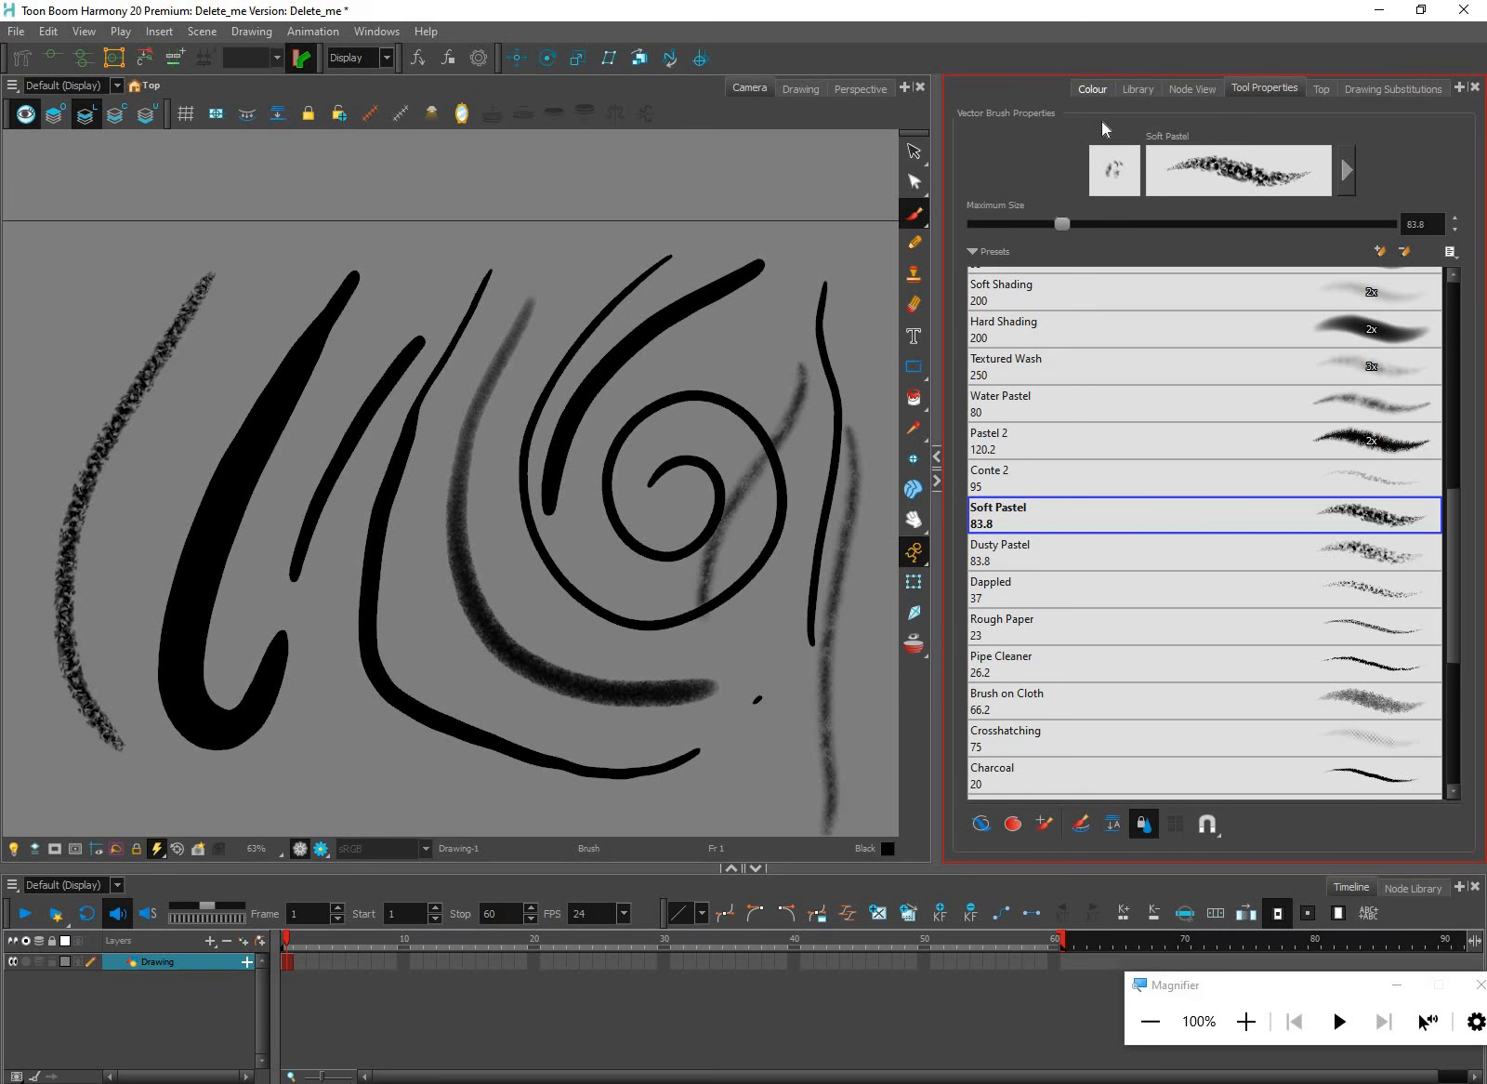
click(1092, 90)
drag(1138, 638, 1164, 472)
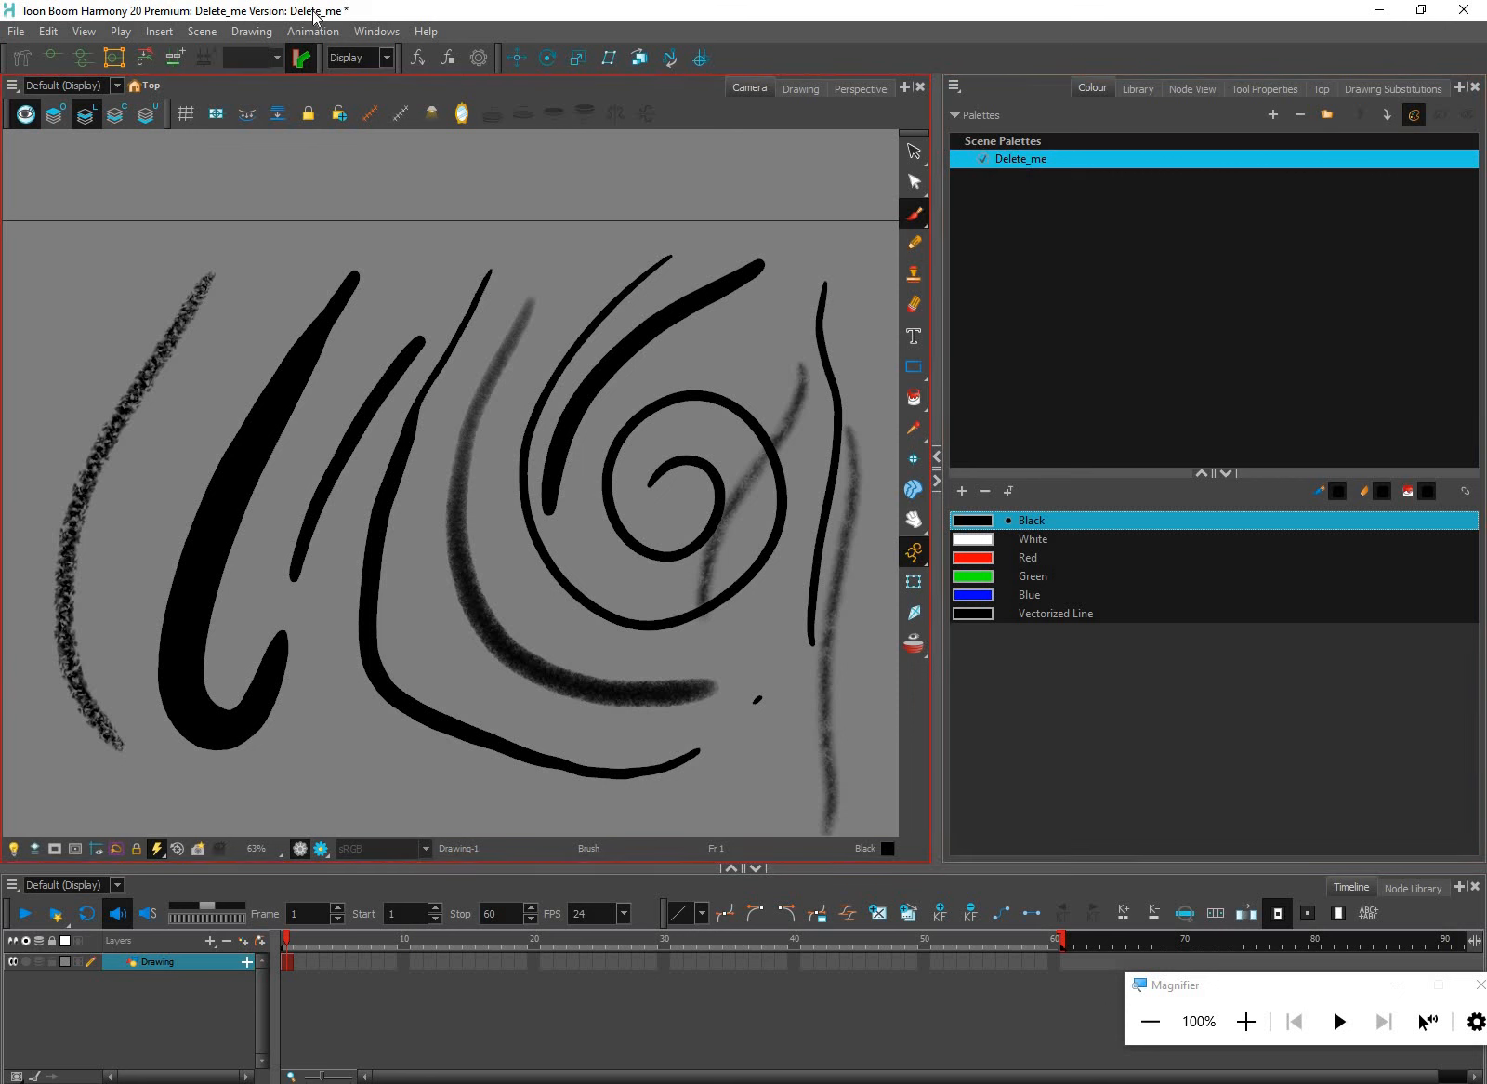
click(1009, 159)
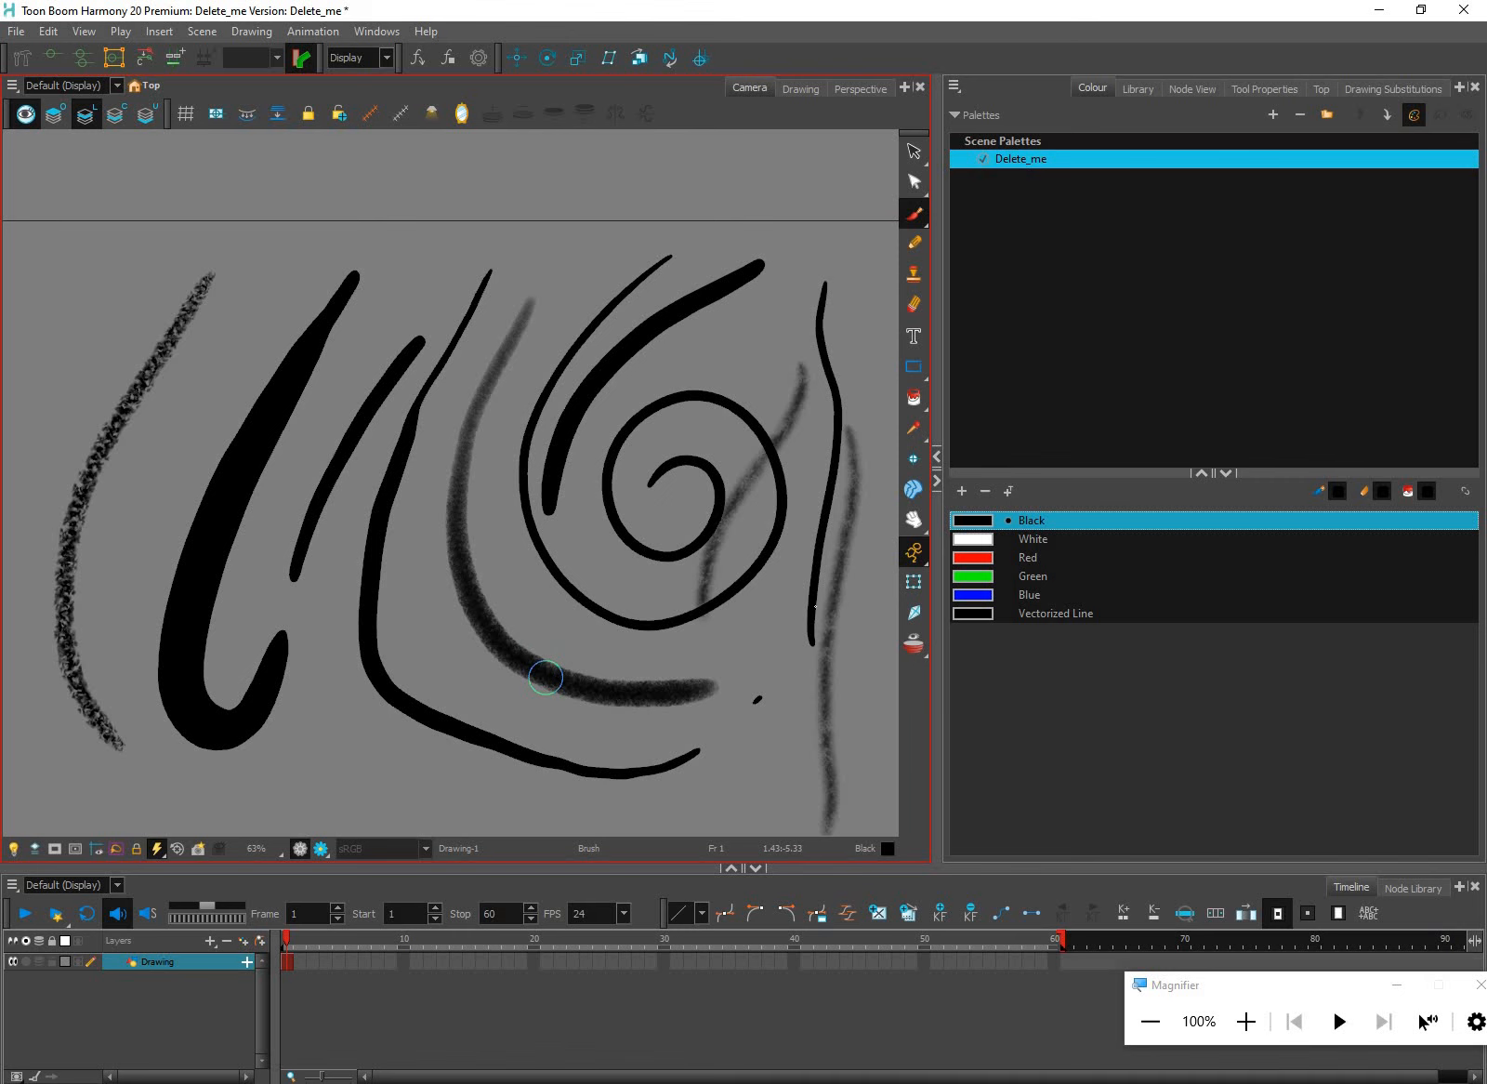
Create a new palette named Flowers with the palette type Colour
scroll(824, 618, down, 2)
drag(823, 641, 786, 649)
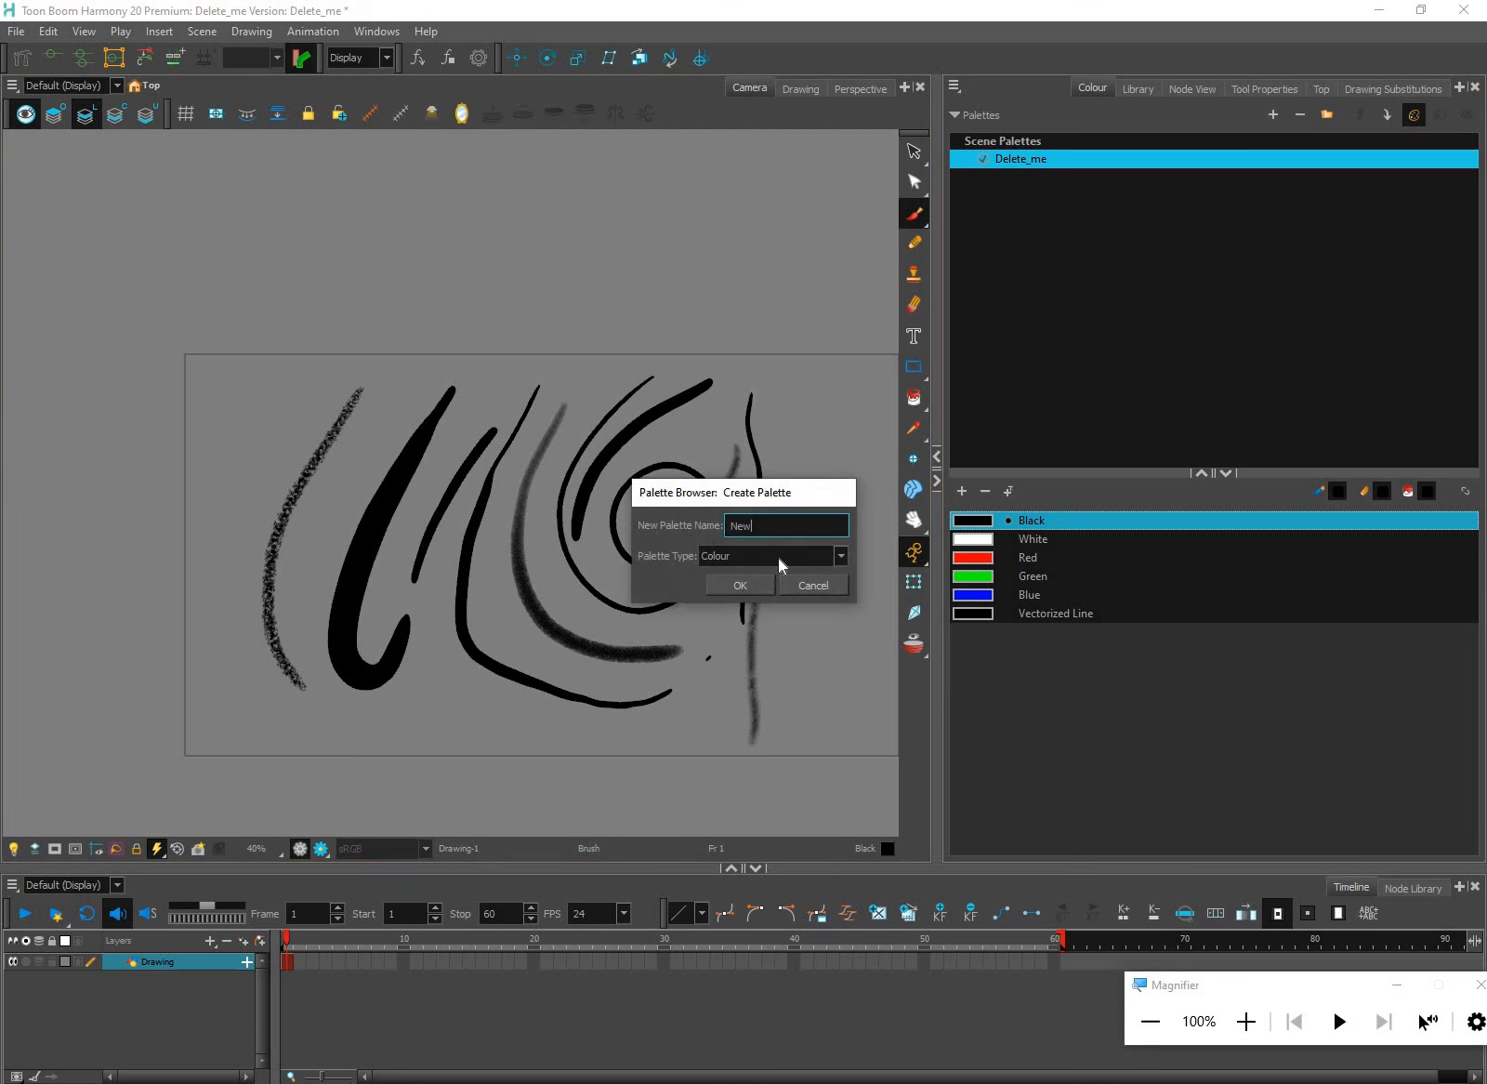
text(Flowers)
click(813, 563)
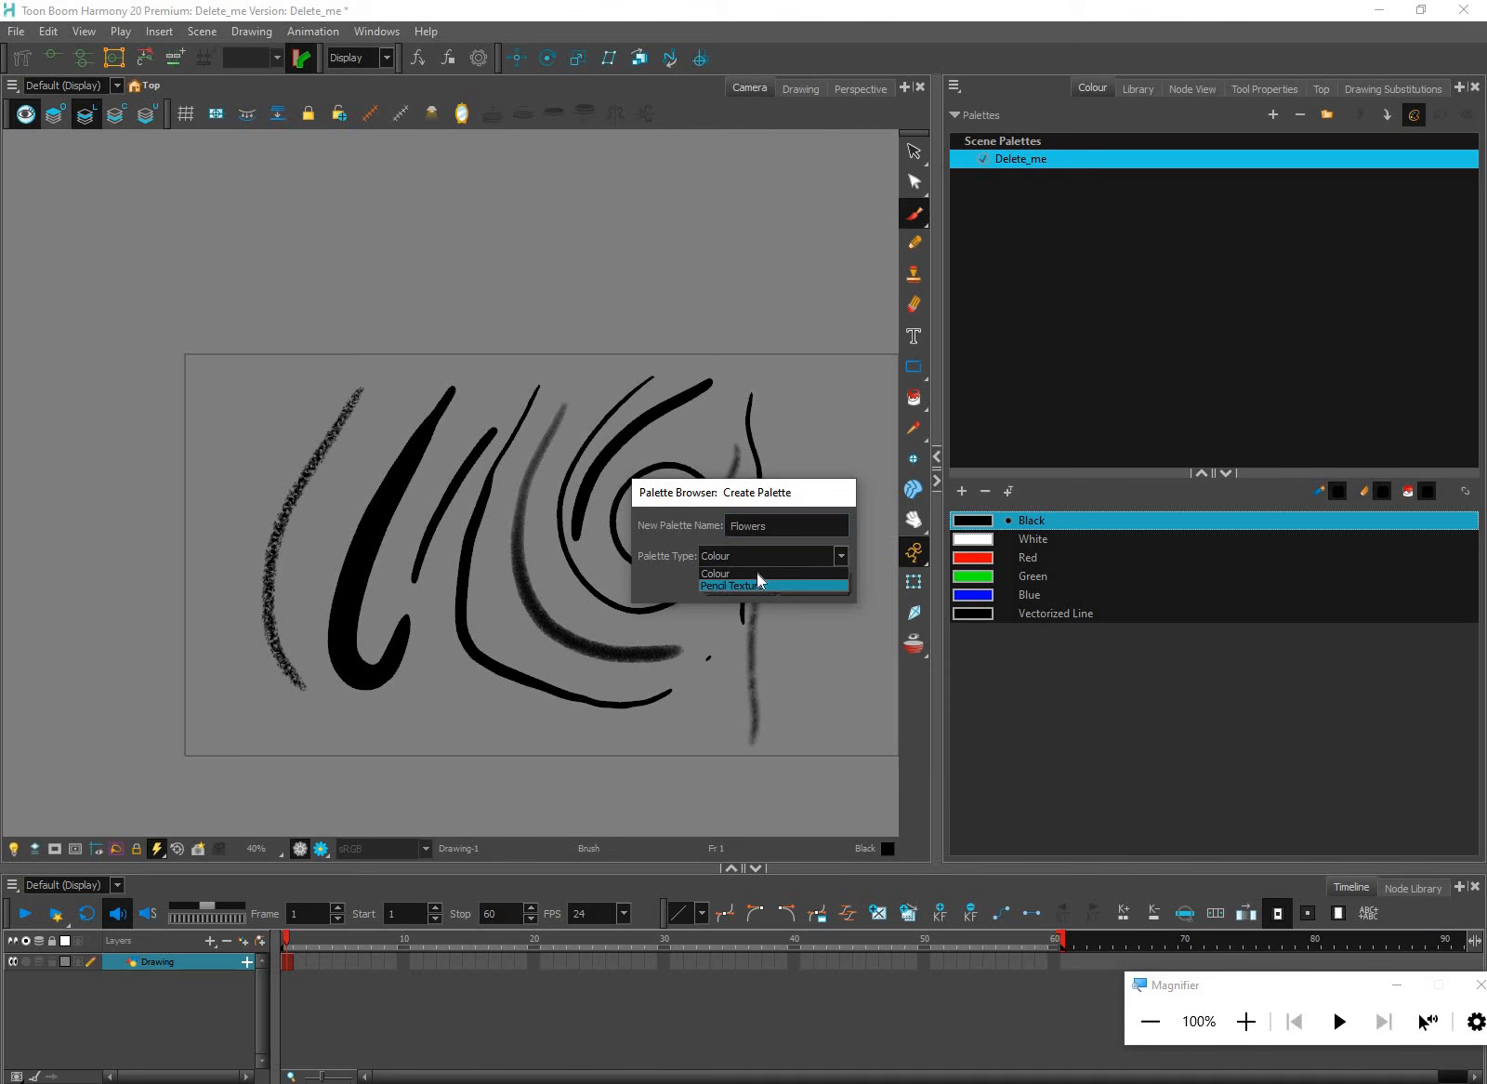
click(727, 572)
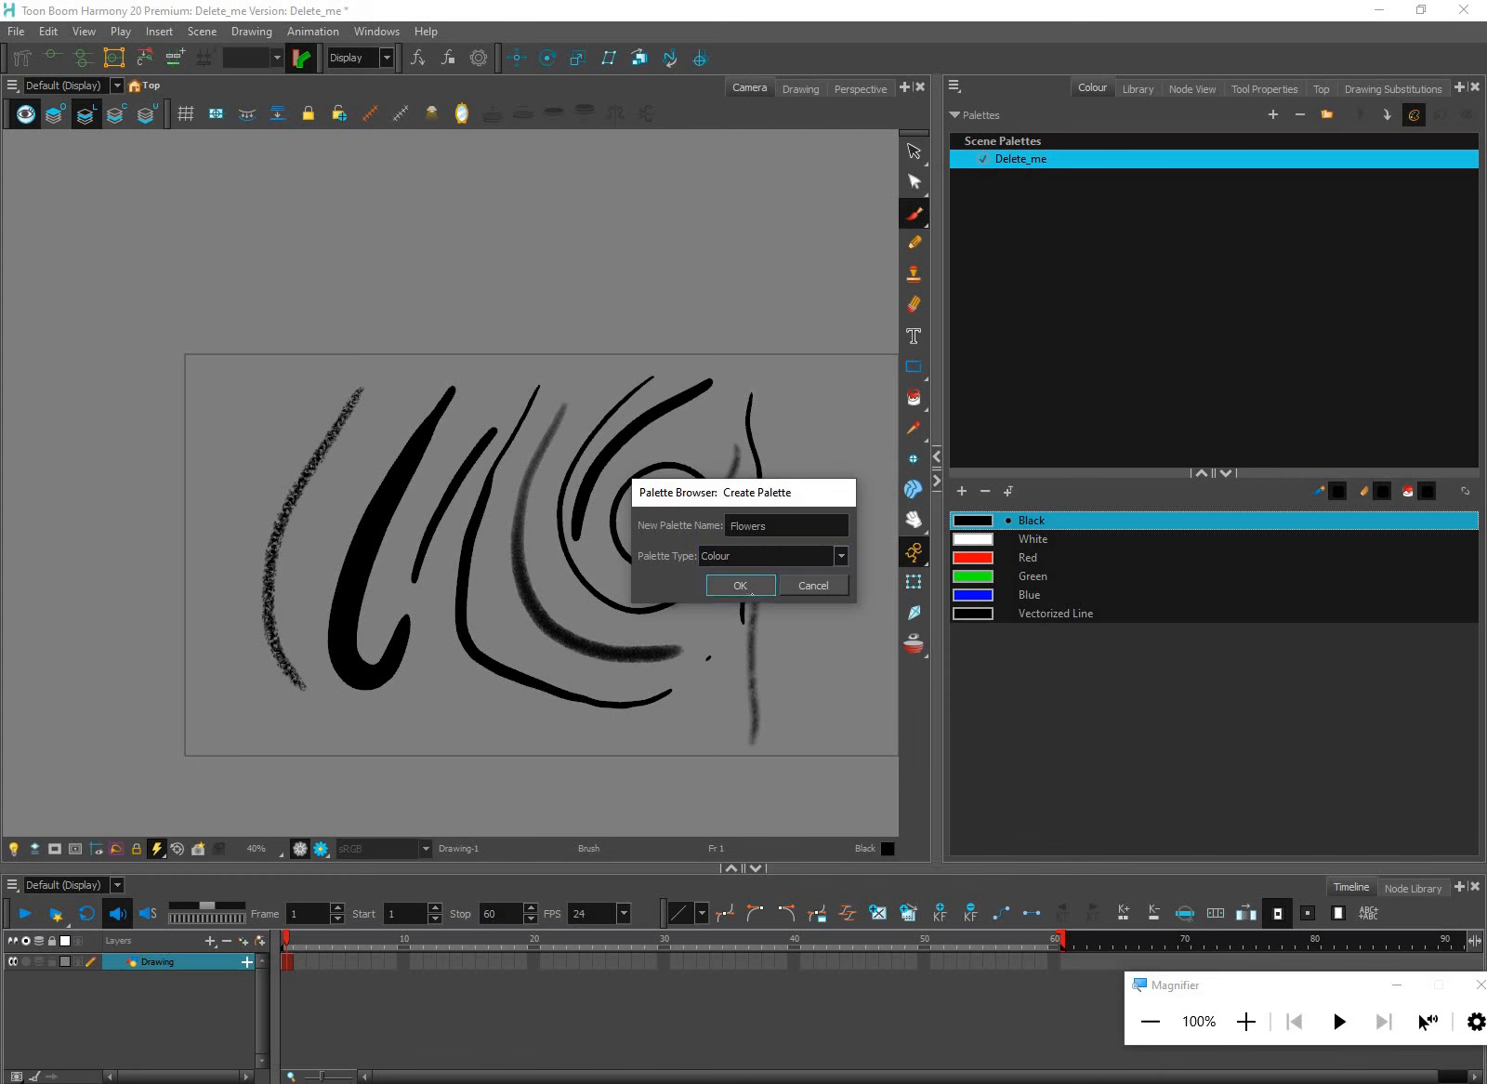
click(743, 586)
Add a new colour to the Flowers palette and make it purple with RGB 145, 82, 215
click(1006, 521)
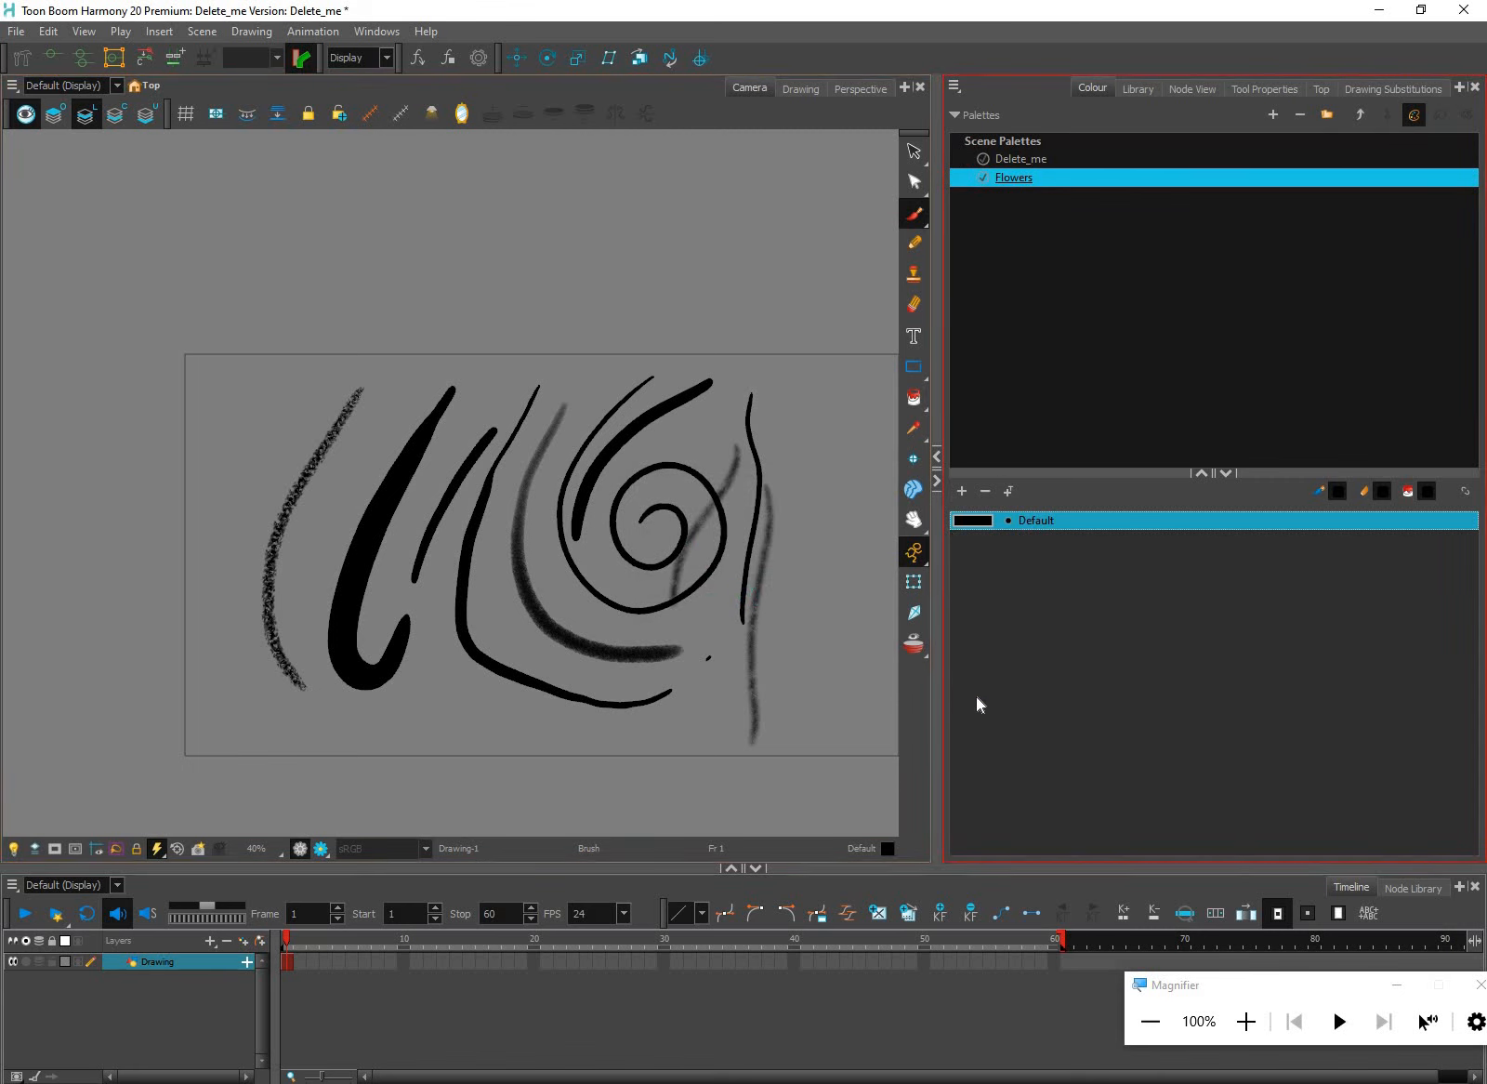
click(962, 491)
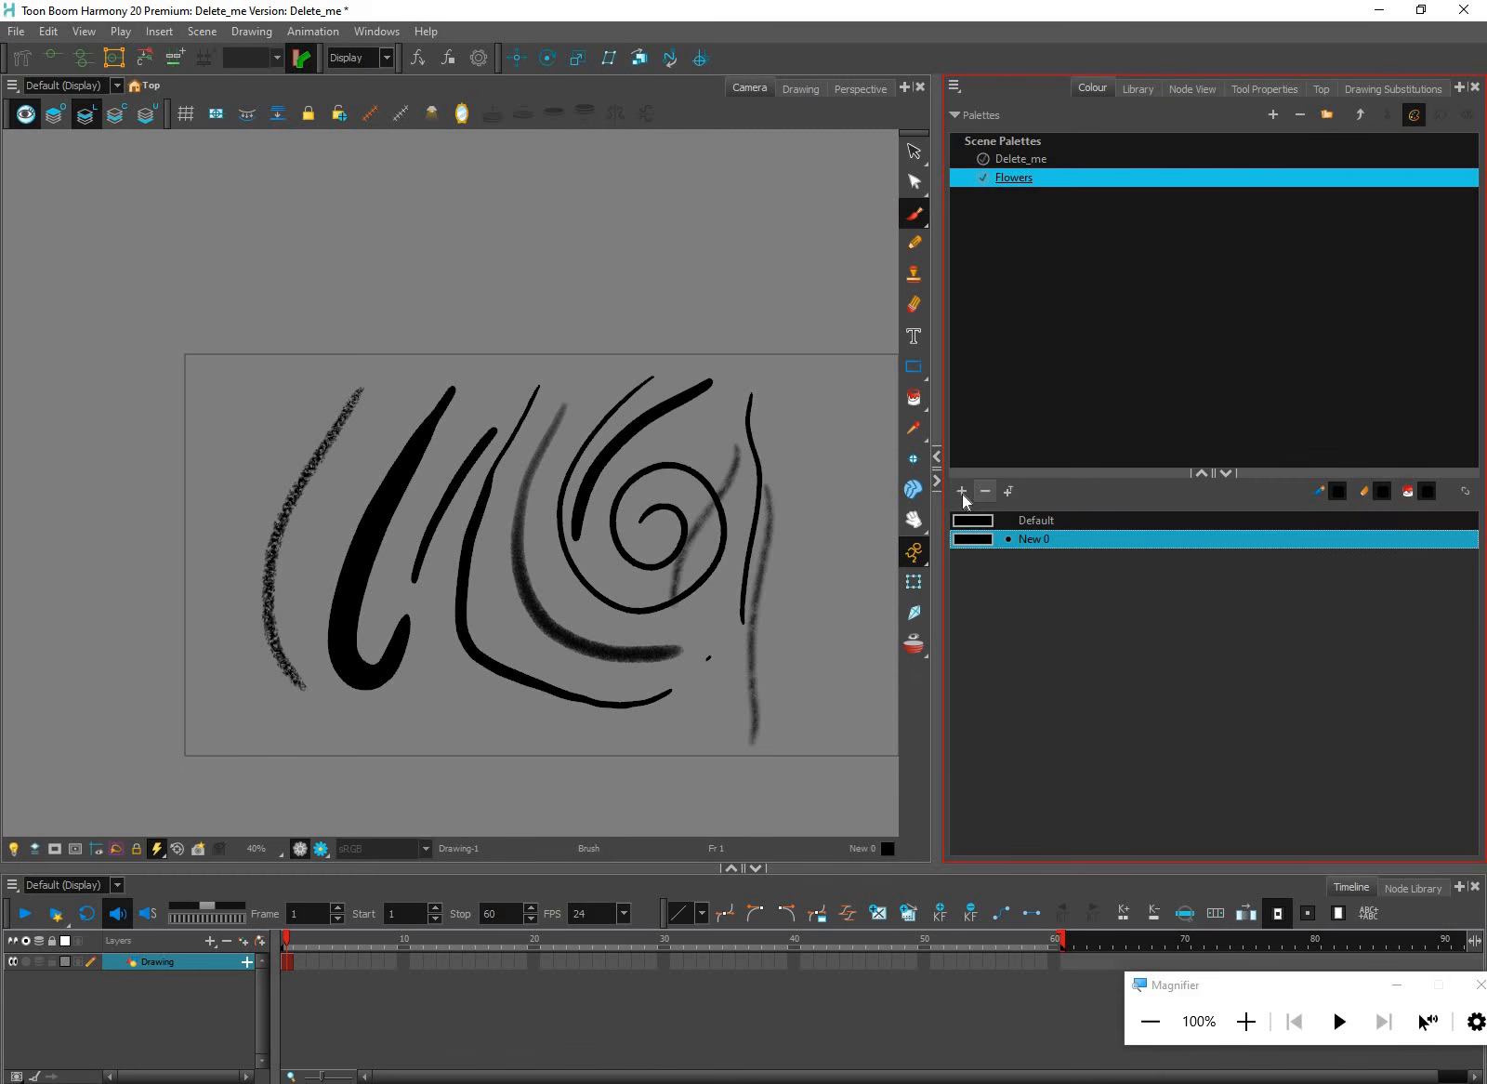
double_click(975, 539)
double_click(975, 539)
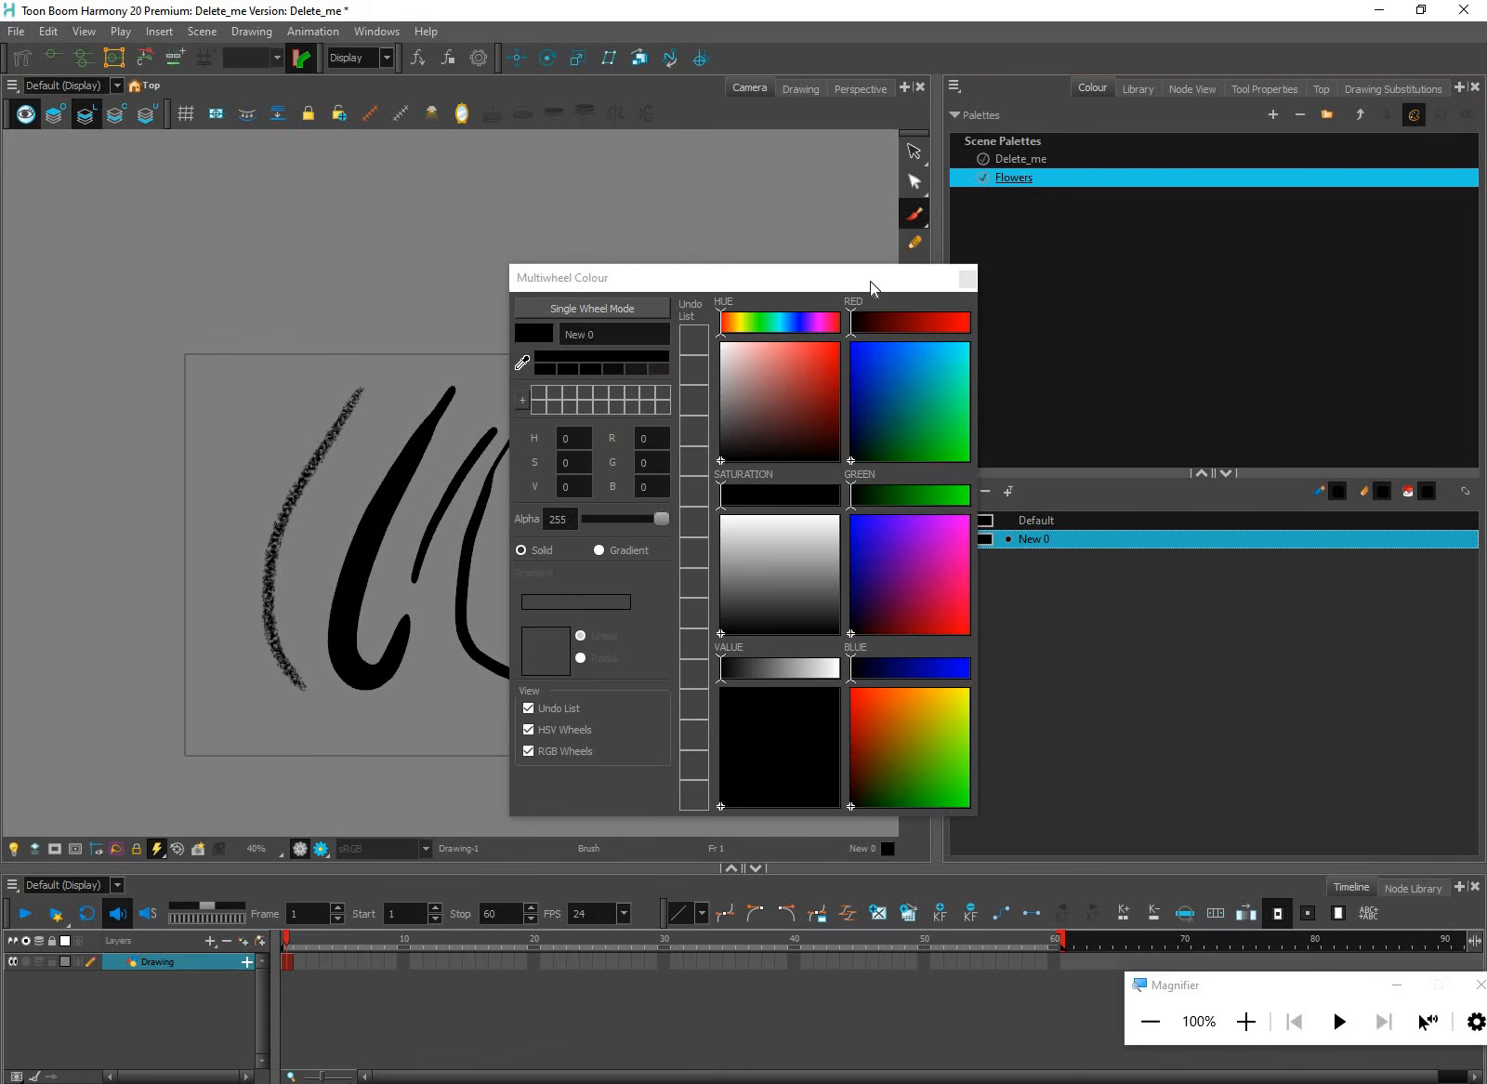
drag(859, 278, 781, 279)
click(871, 531)
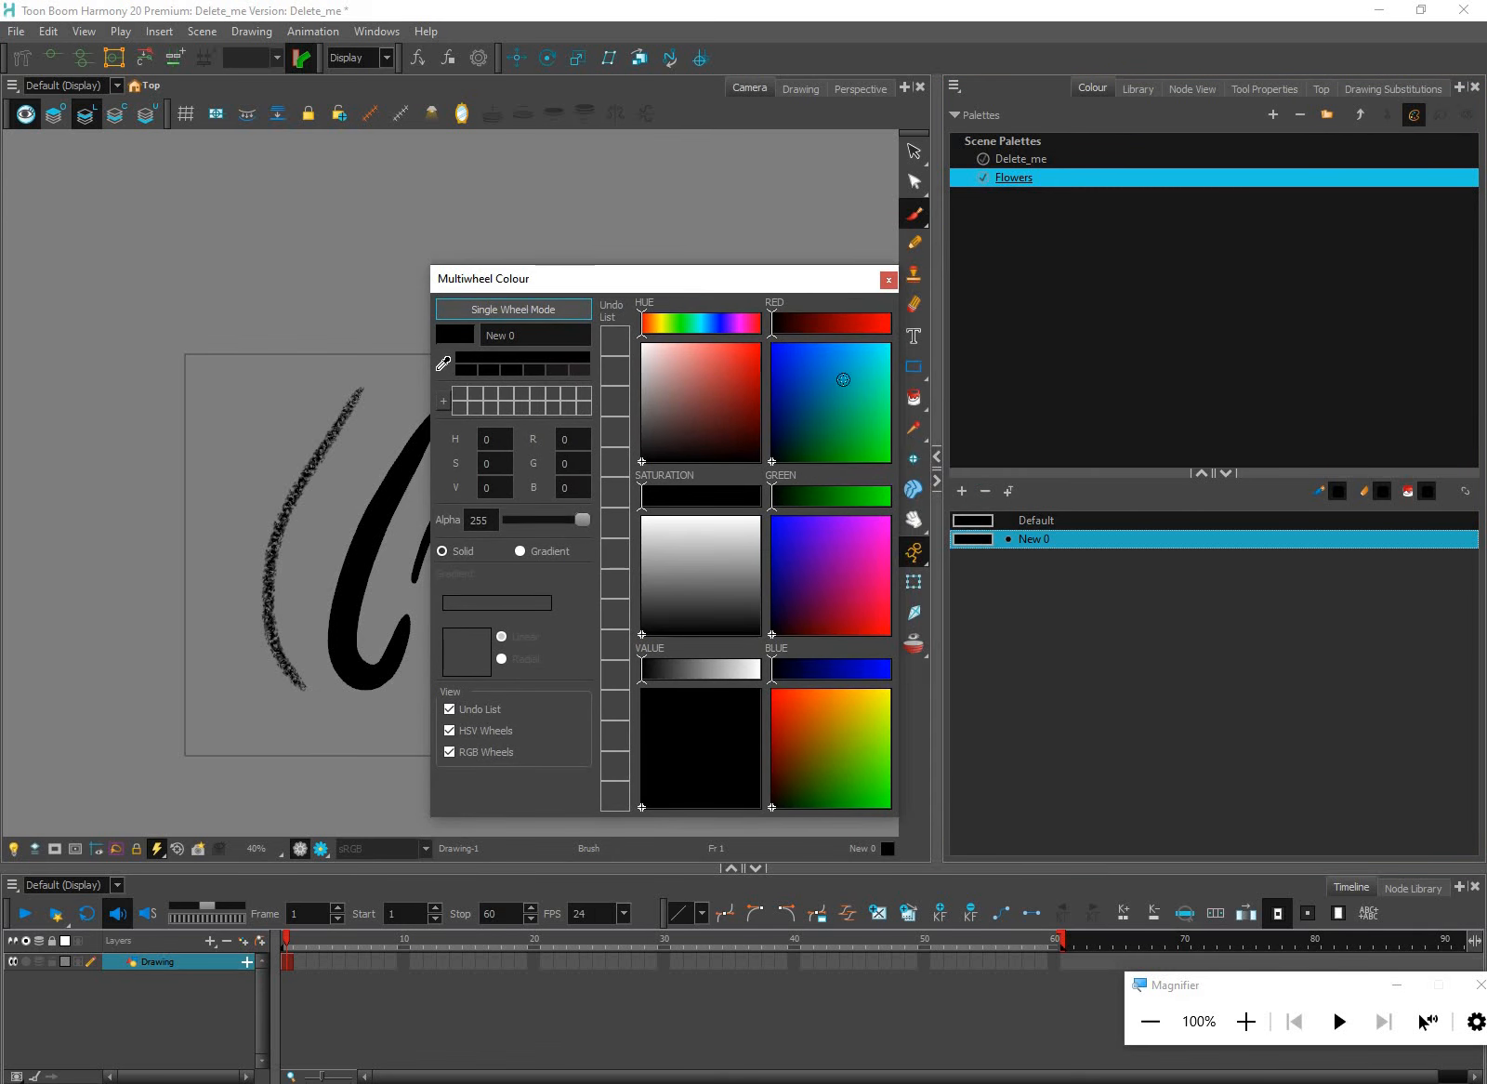
drag(722, 357, 661, 330)
drag(825, 326, 838, 327)
click(728, 535)
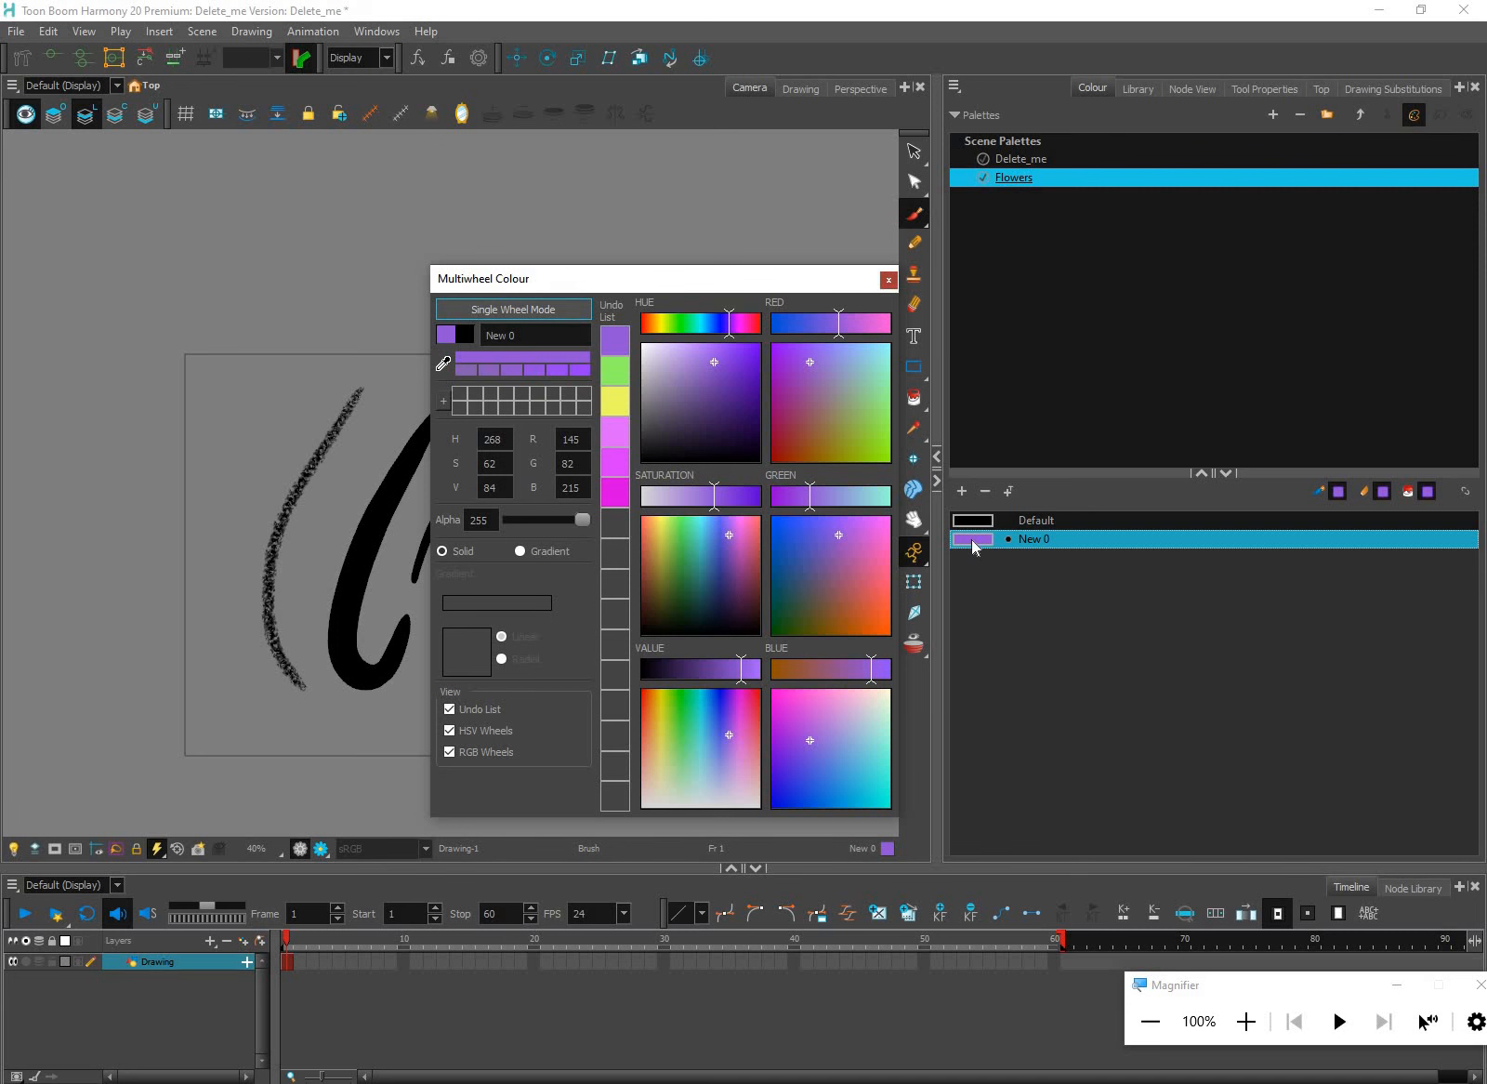
click(889, 279)
Add another colour to the Flowers palette and make it green with RGB 0, 233, 80
click(964, 492)
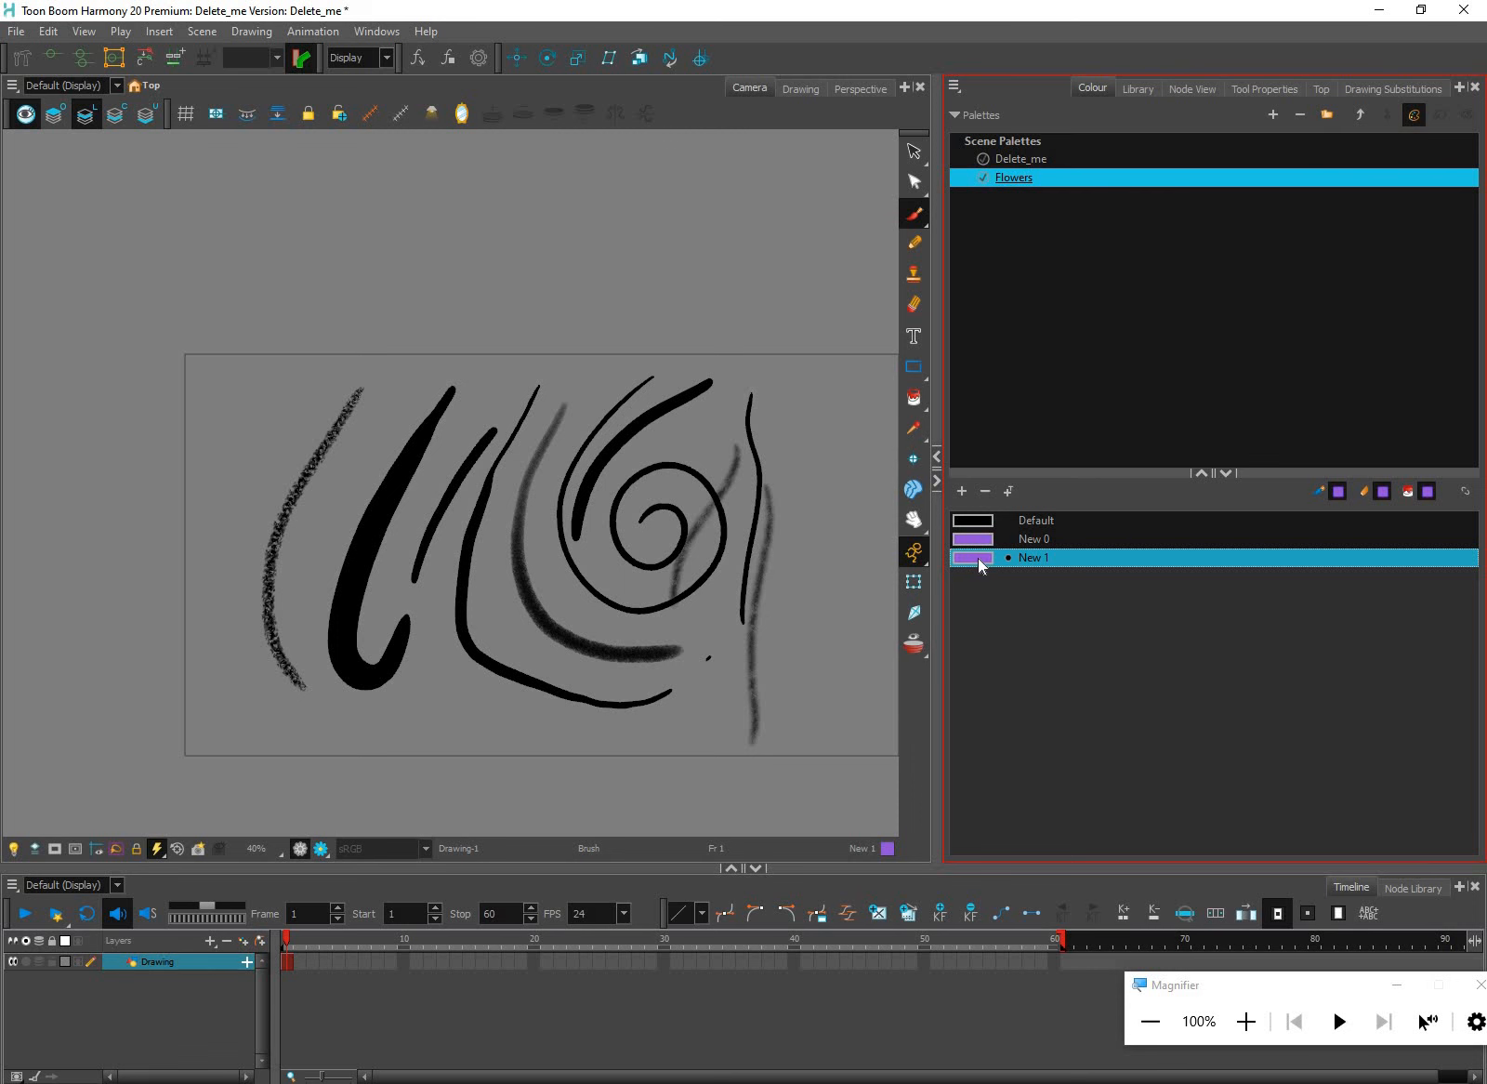
double_click(978, 558)
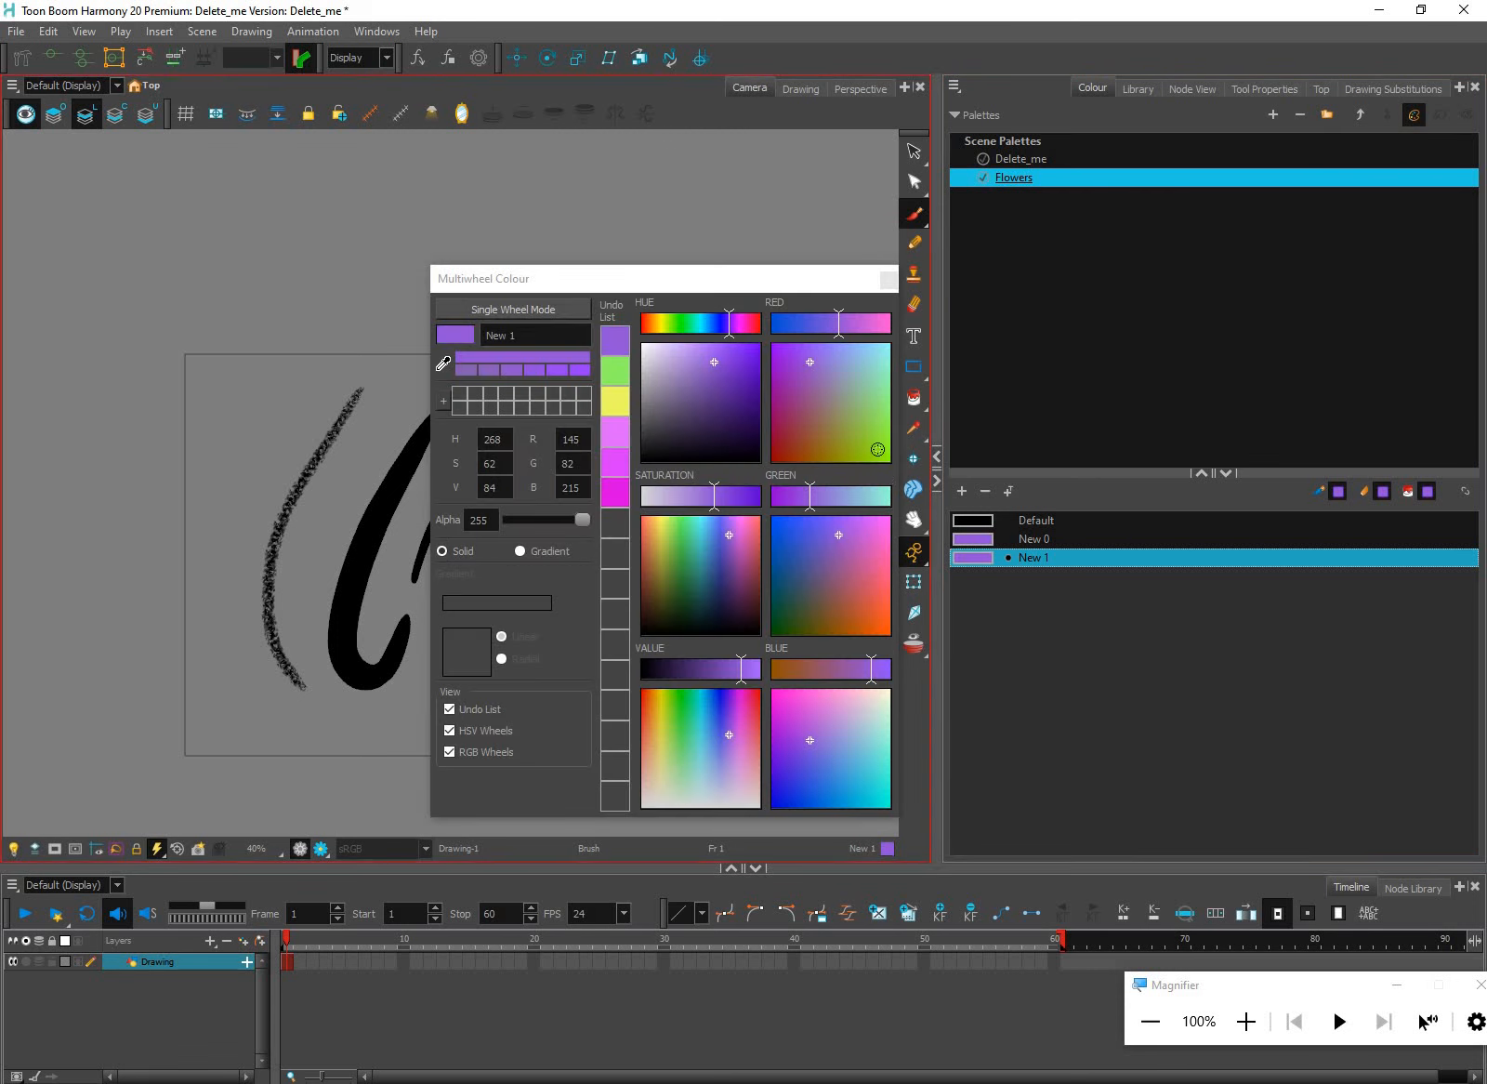
click(877, 425)
drag(818, 324, 764, 342)
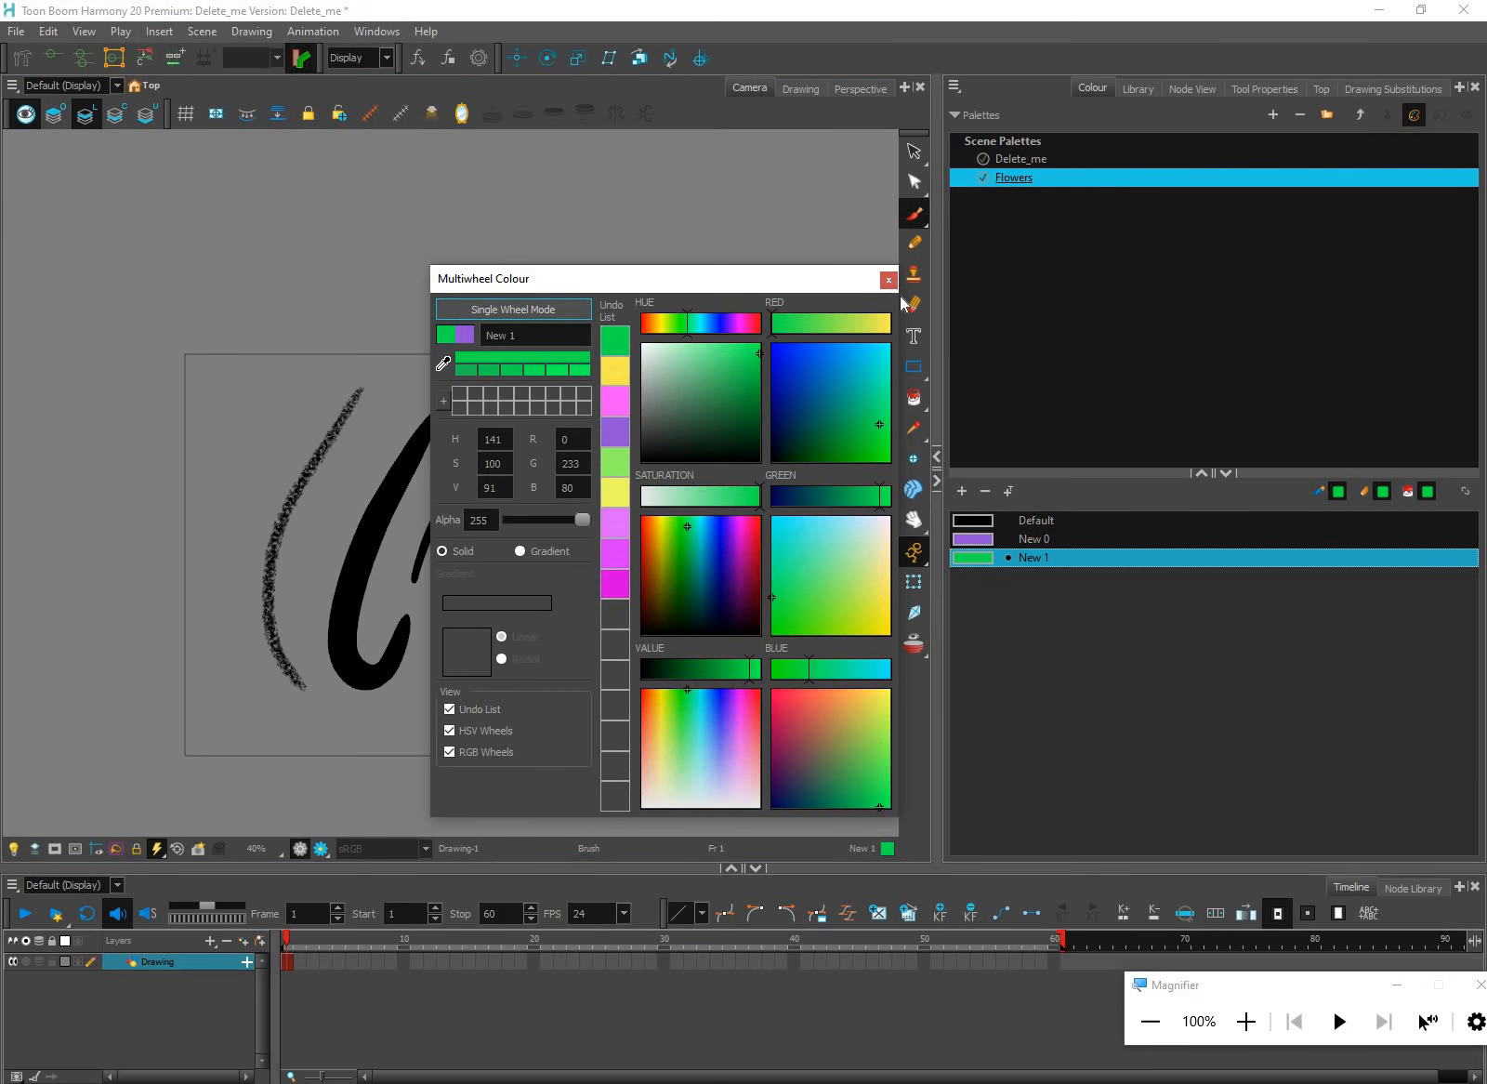
click(1043, 549)
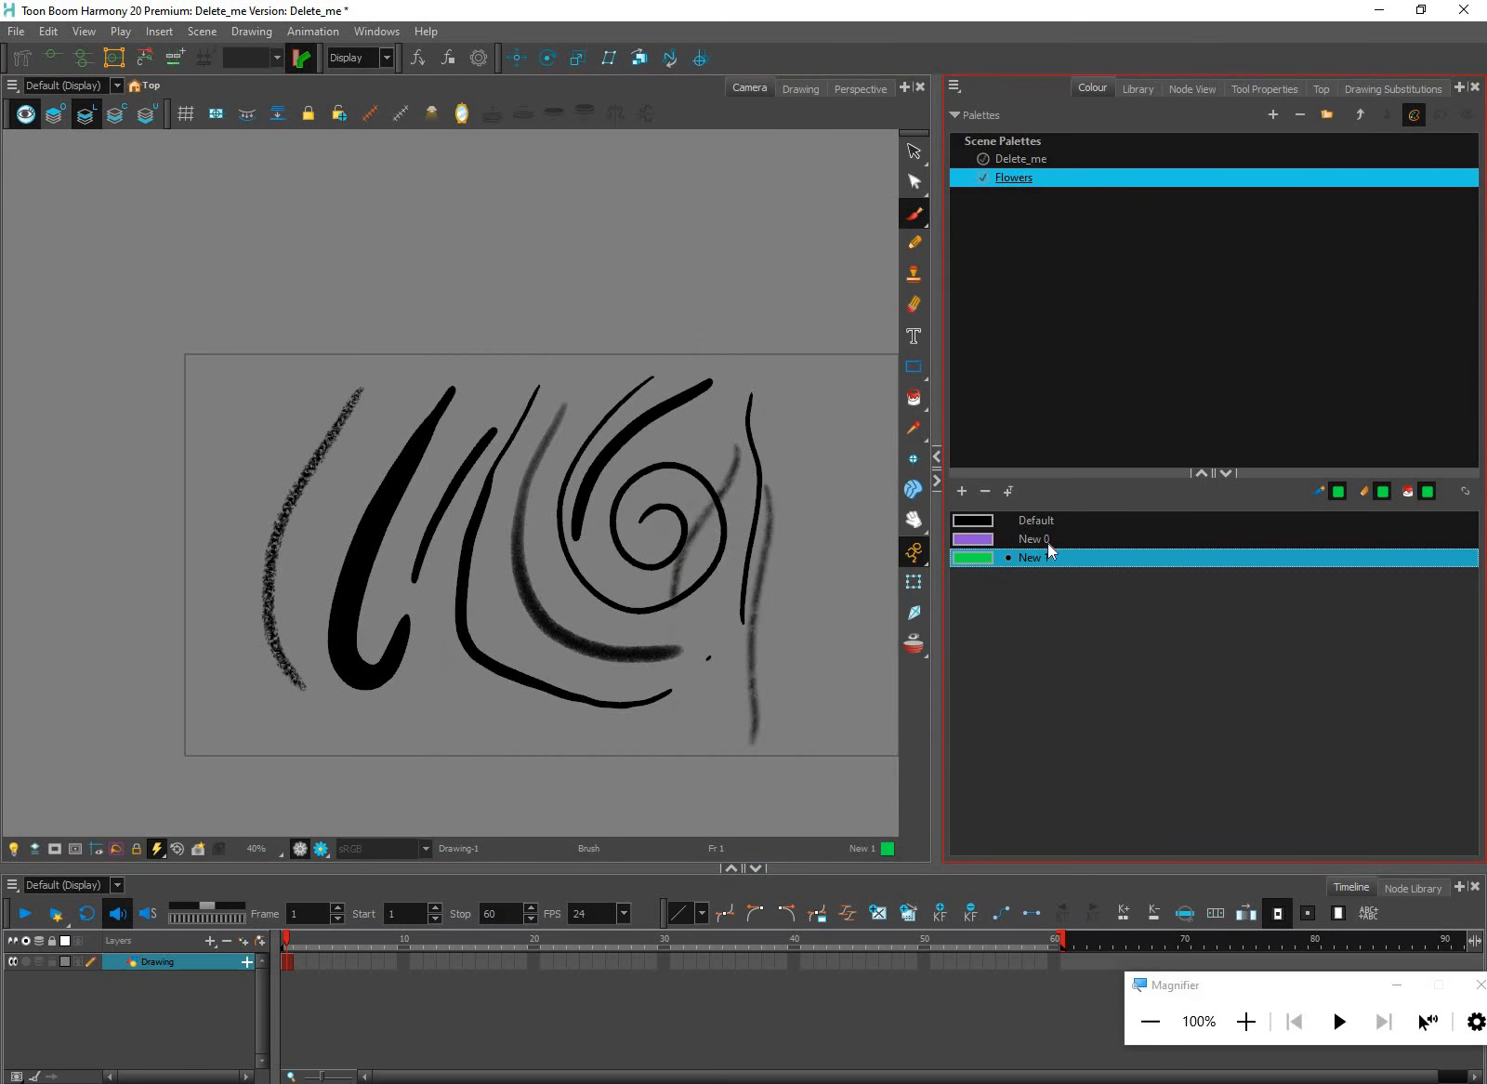
Compare the two palettes' colours, and draw a nearly vertical textured stroke on the far right side of the frame with Delete_me's Black
click(1049, 541)
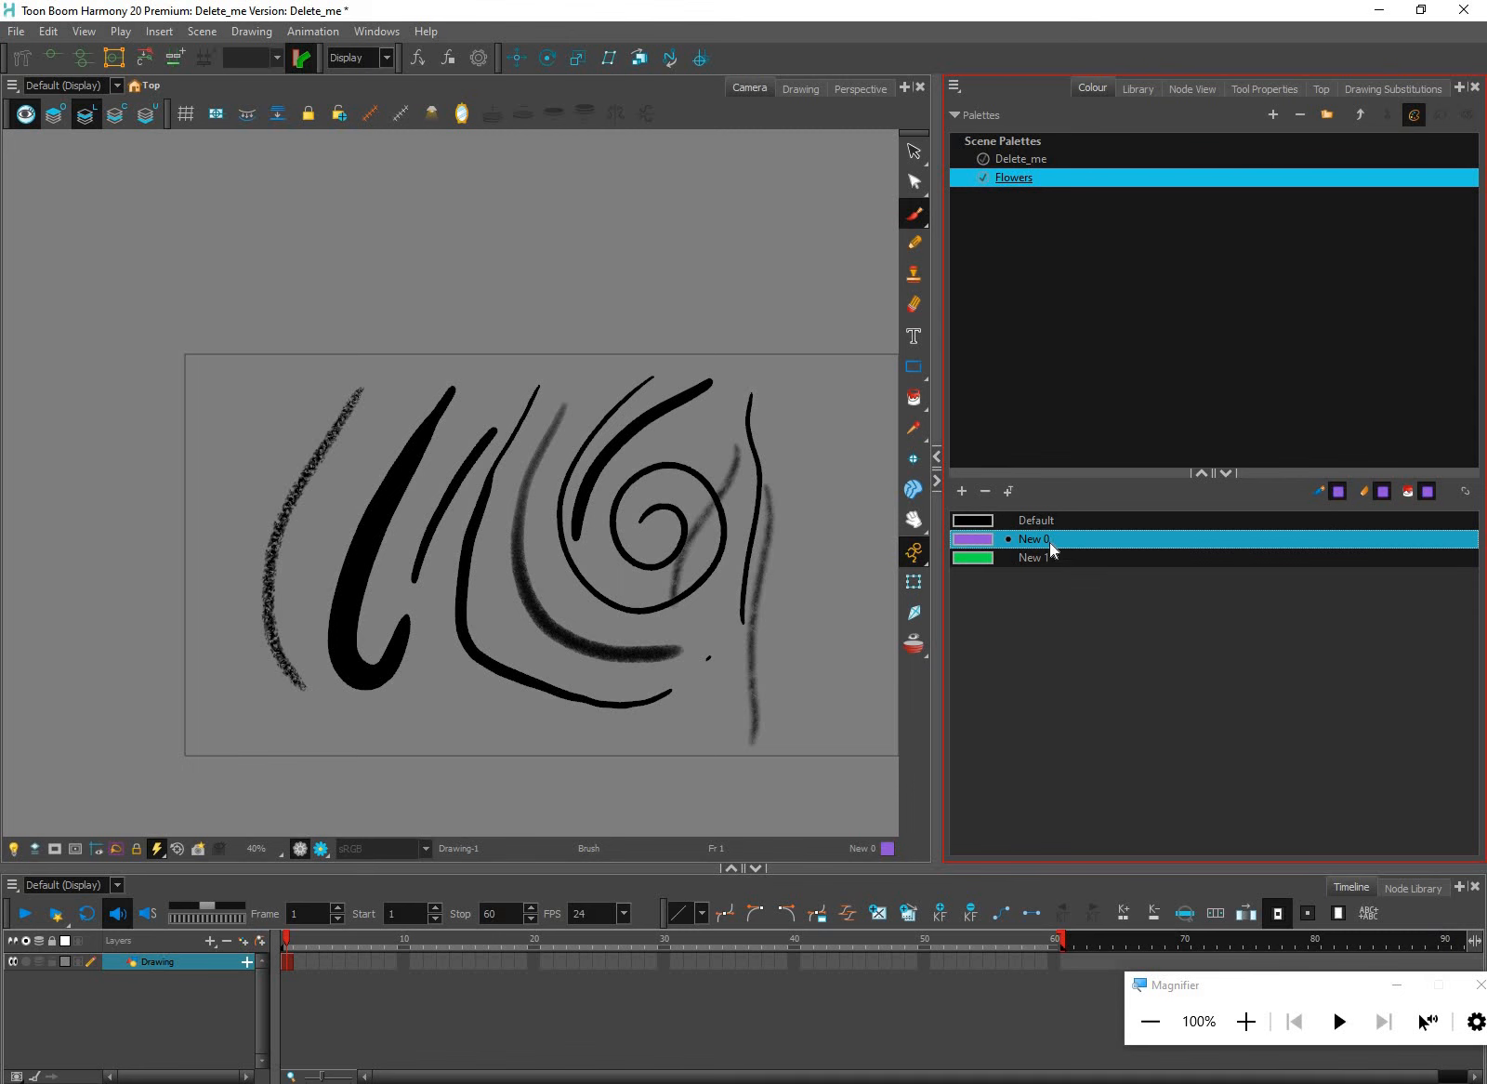
click(1043, 158)
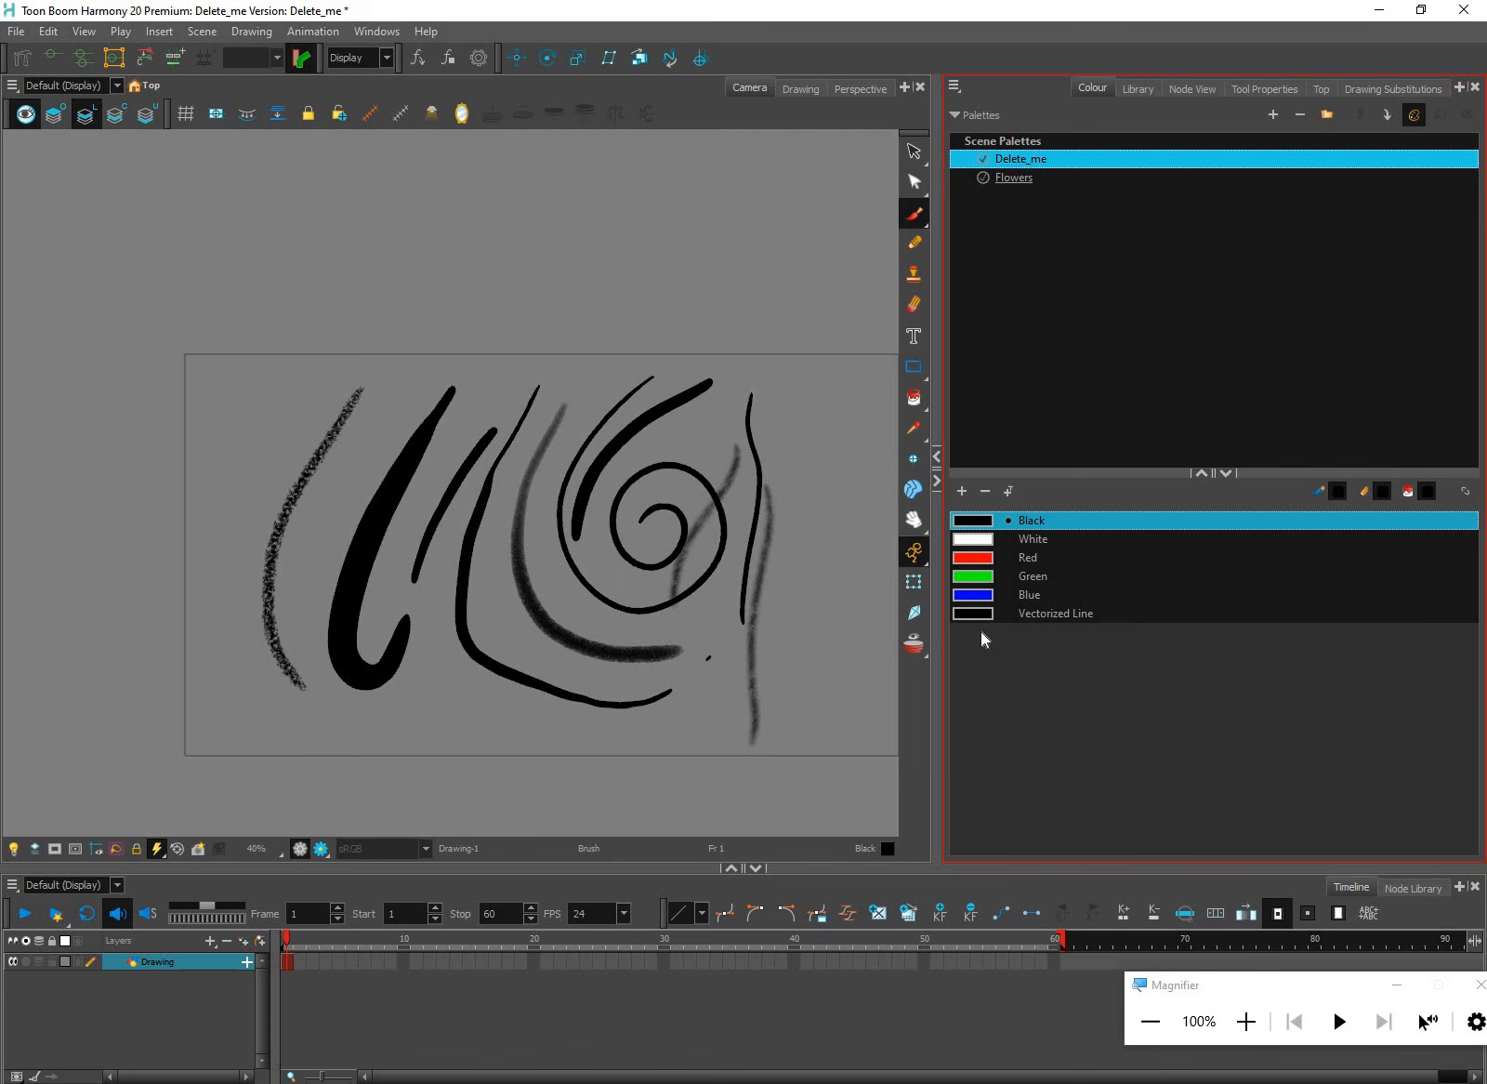
click(1016, 179)
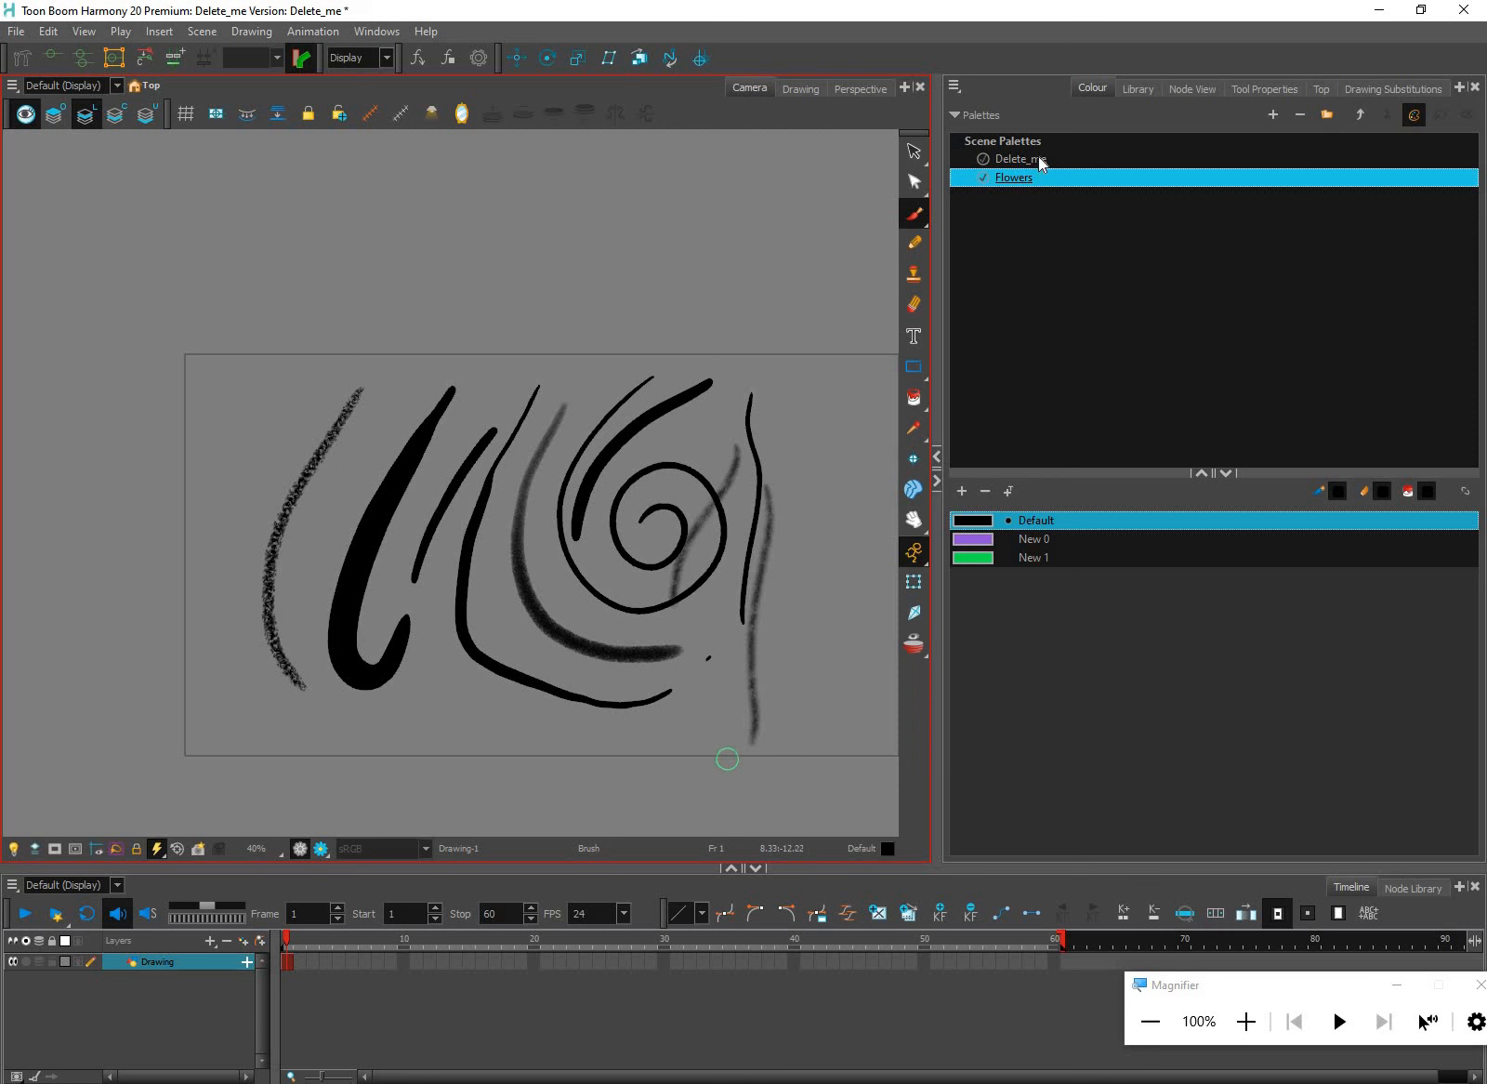
key(Up)
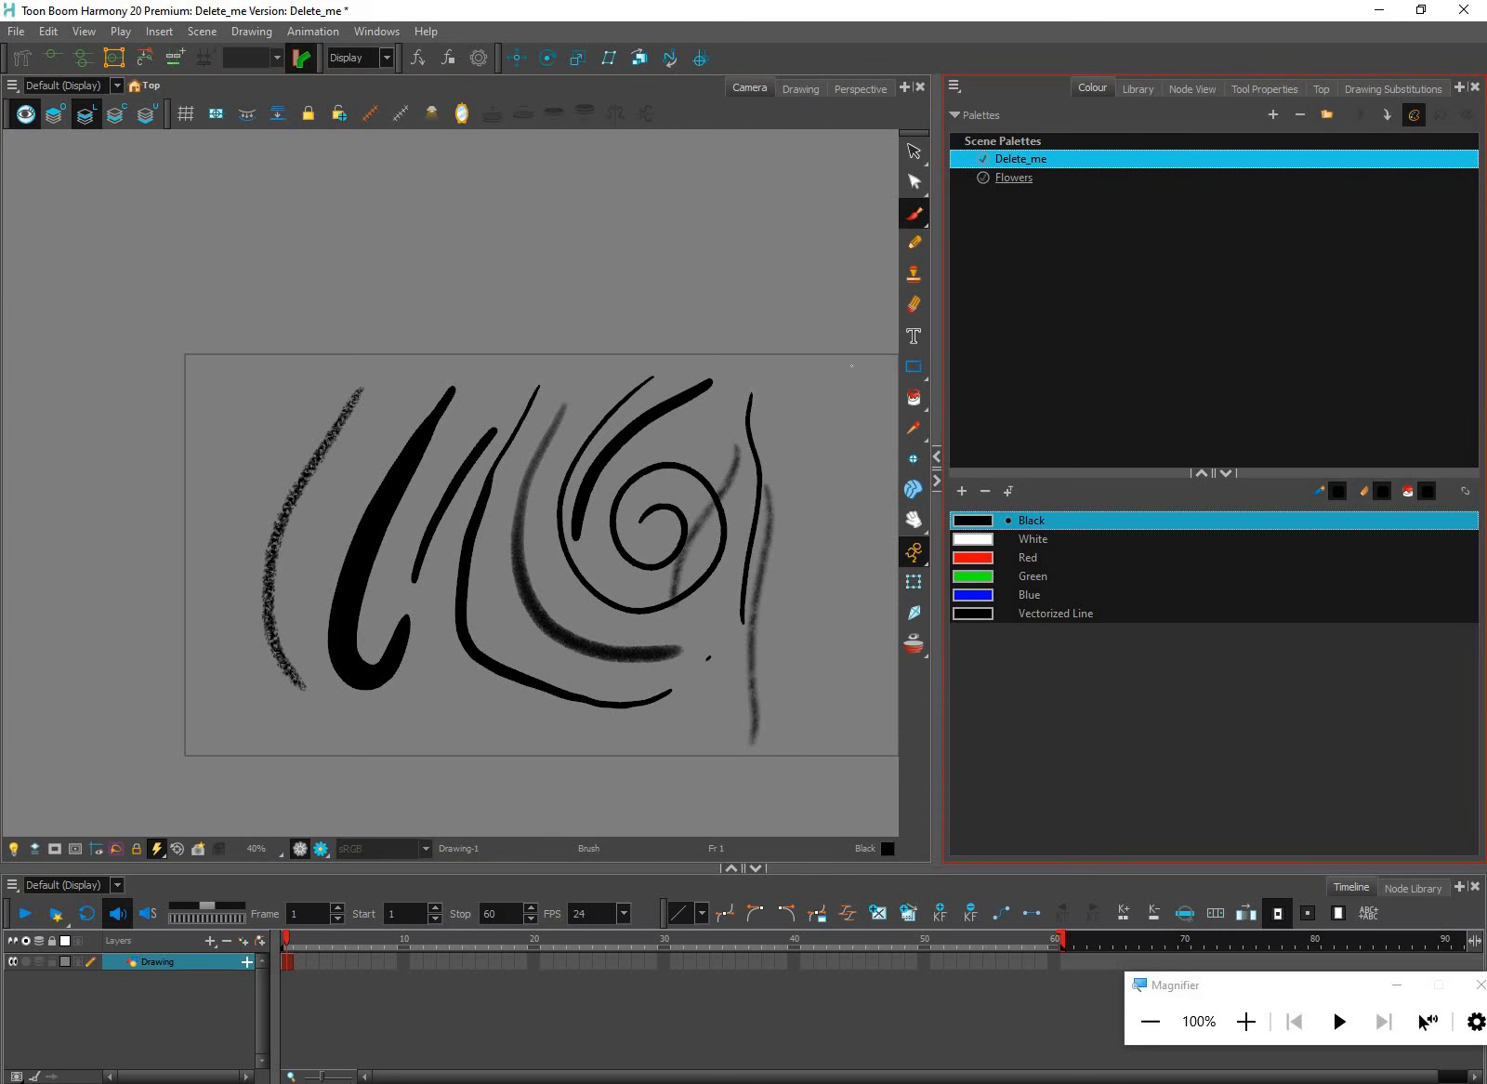
drag(854, 359, 805, 689)
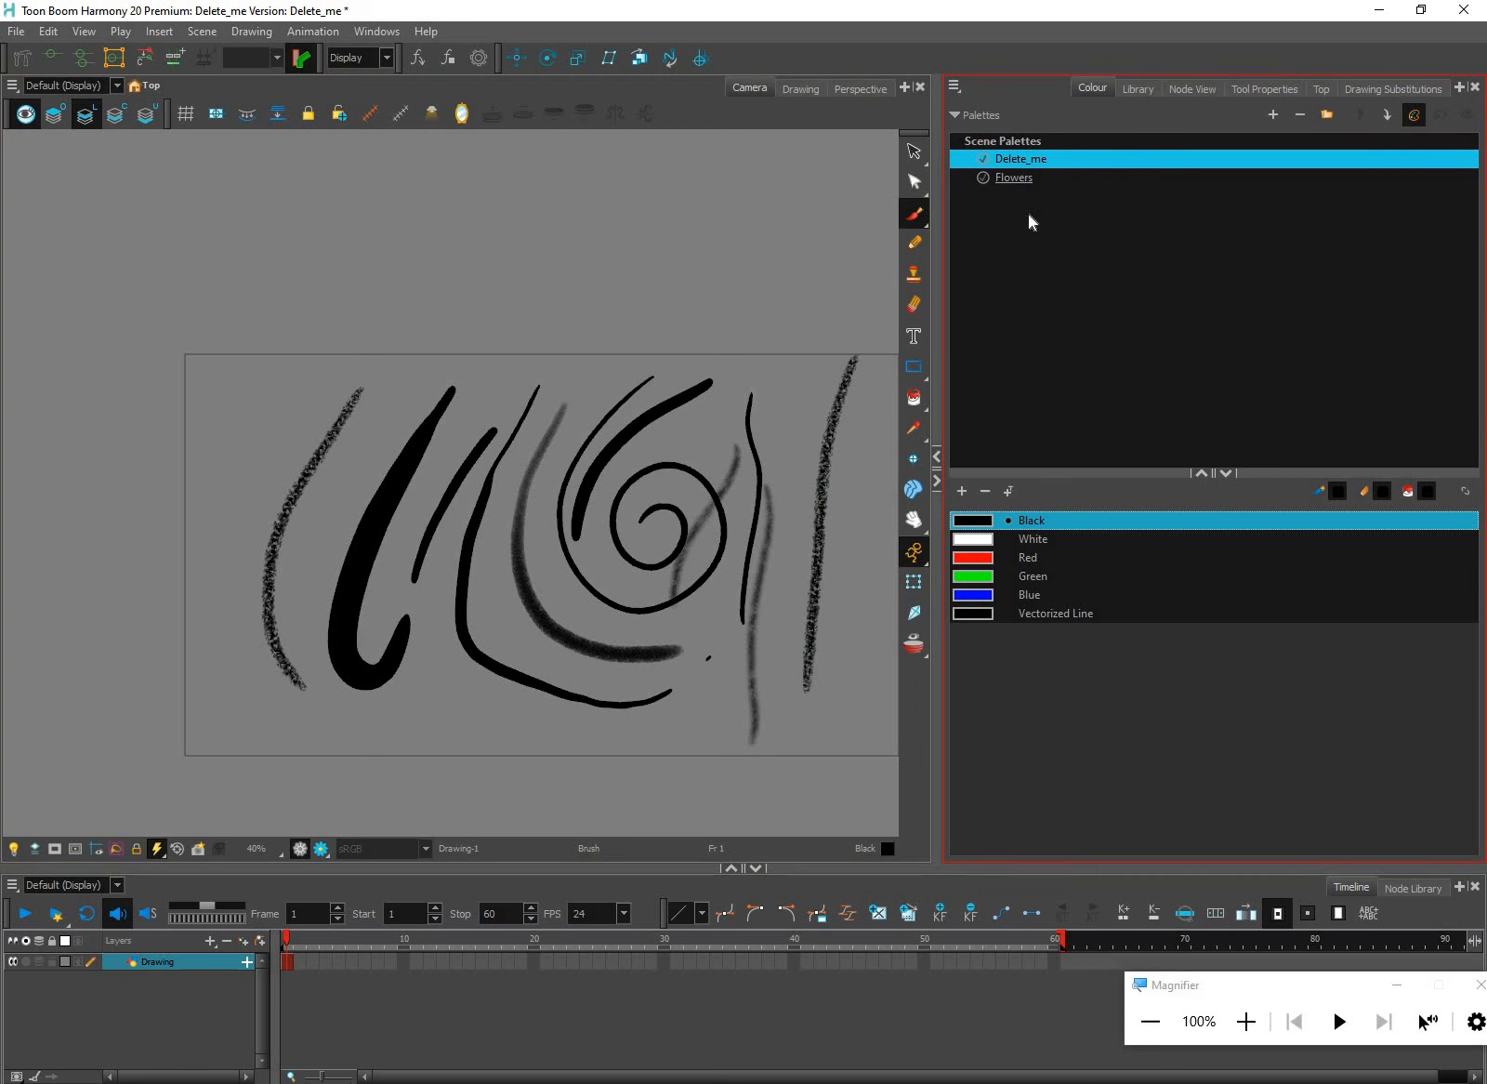
With the green swatch of the Flowers palette, draw a wavy vertical stroke beside the last black one and two long strokes crossing the drawing
key(Down)
click(1032, 558)
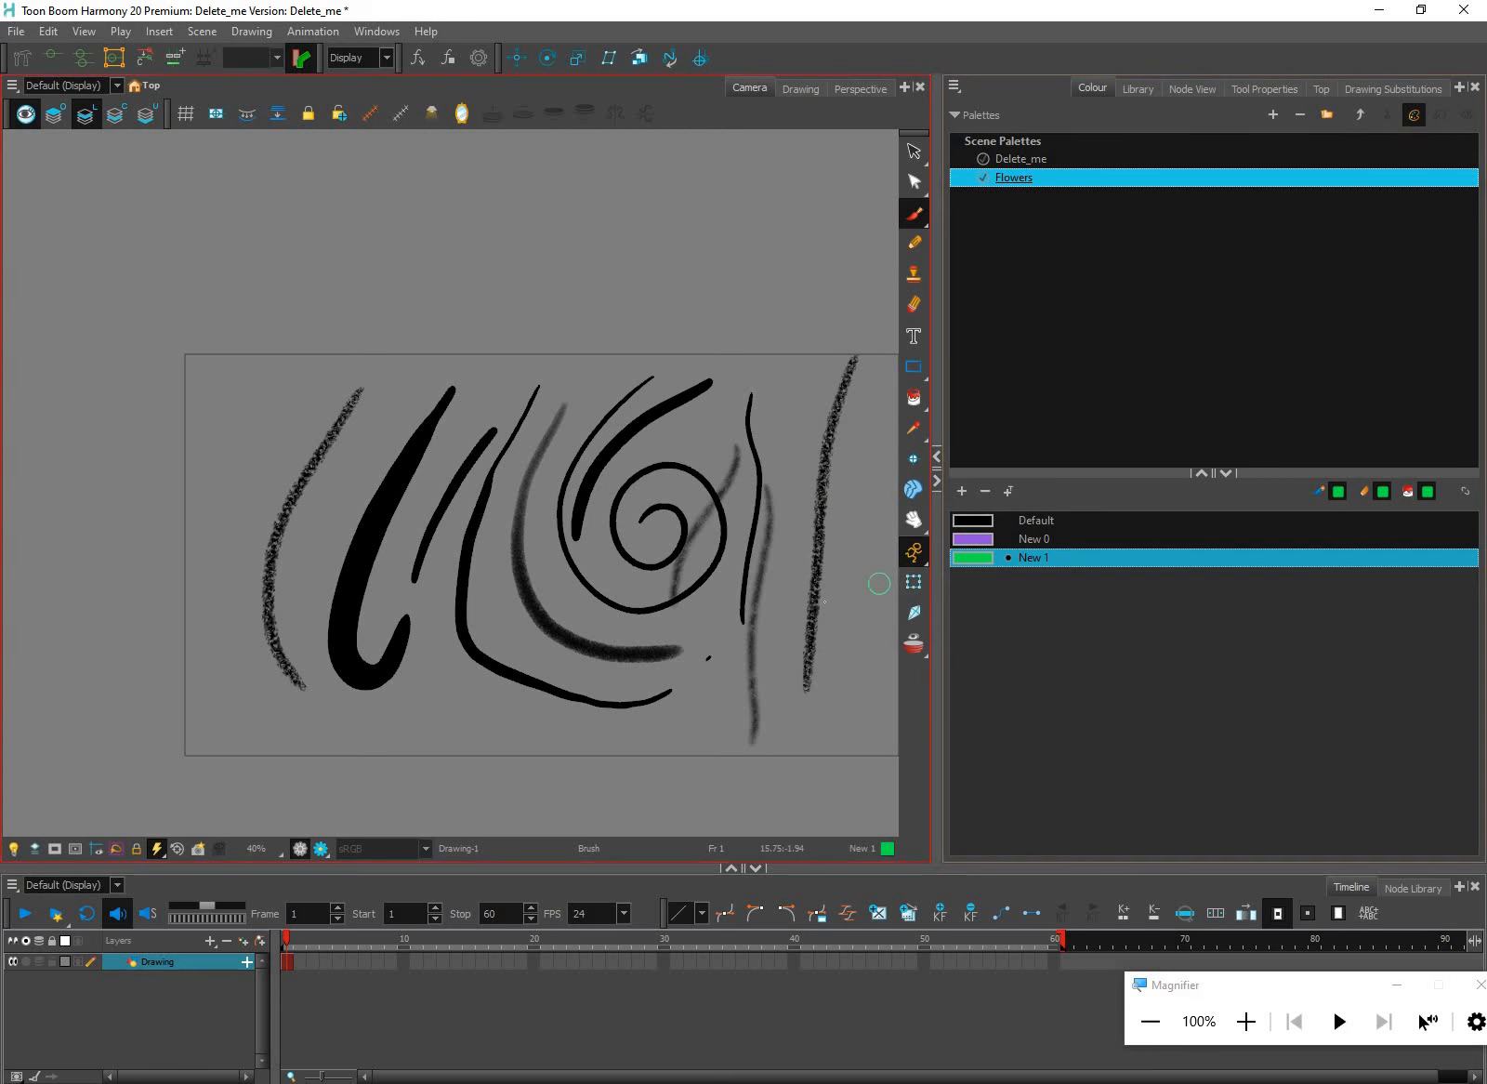
drag(872, 412, 838, 742)
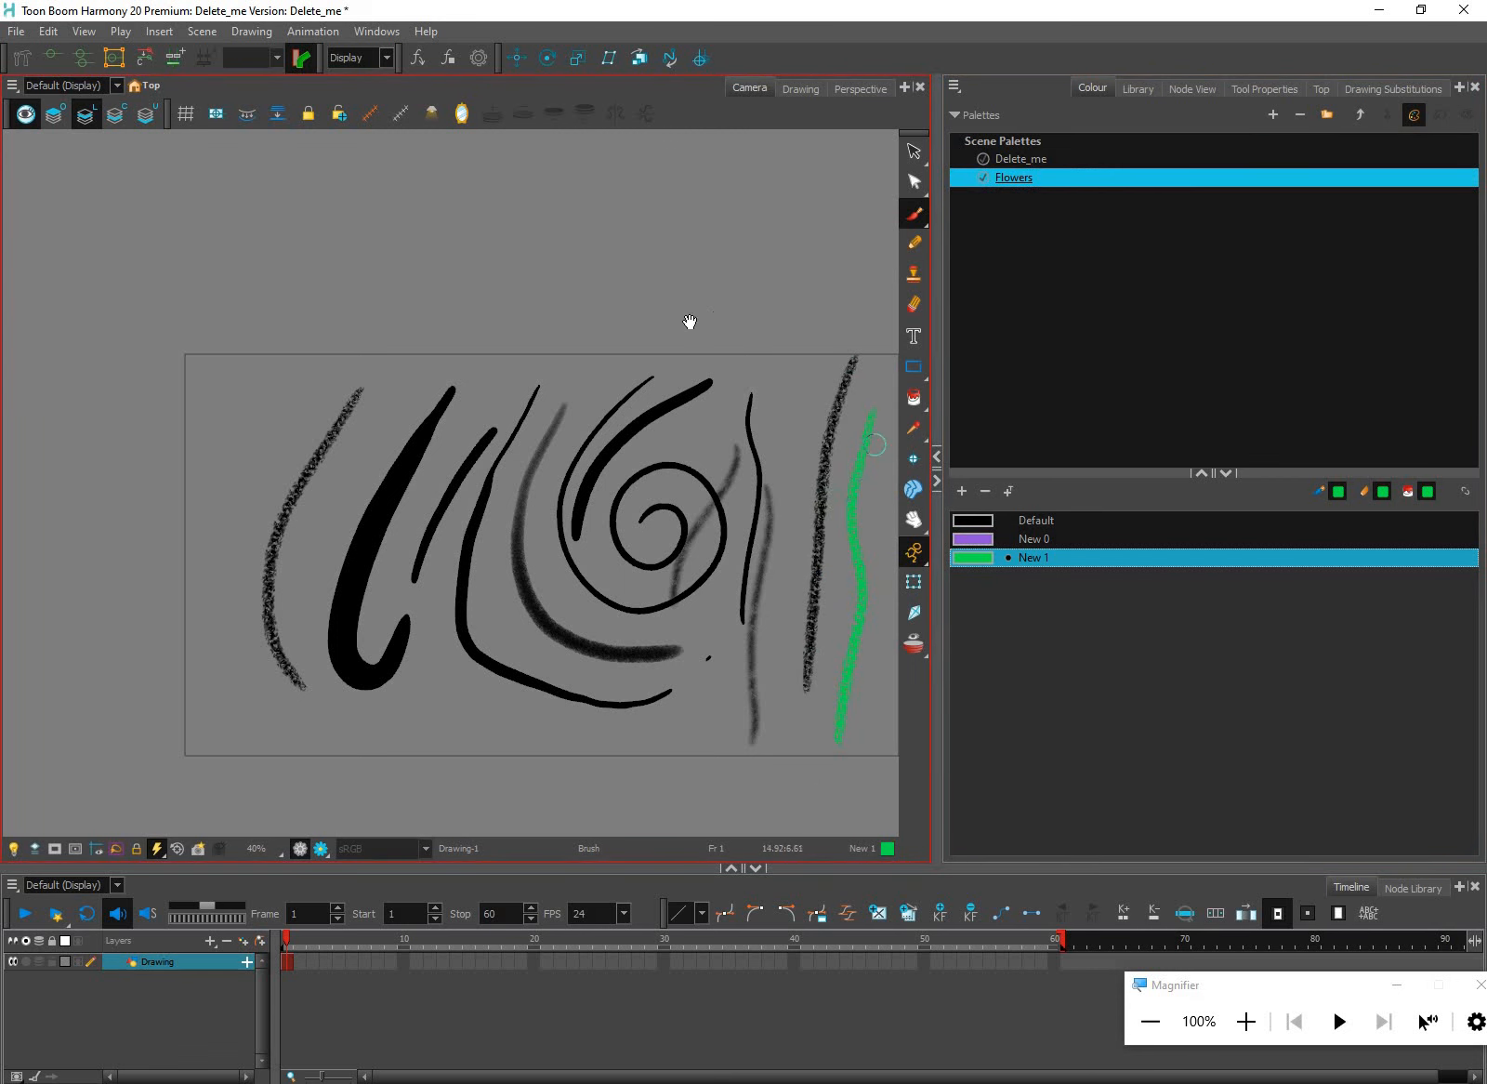
drag(884, 349, 739, 365)
drag(632, 365, 223, 703)
drag(173, 474, 613, 614)
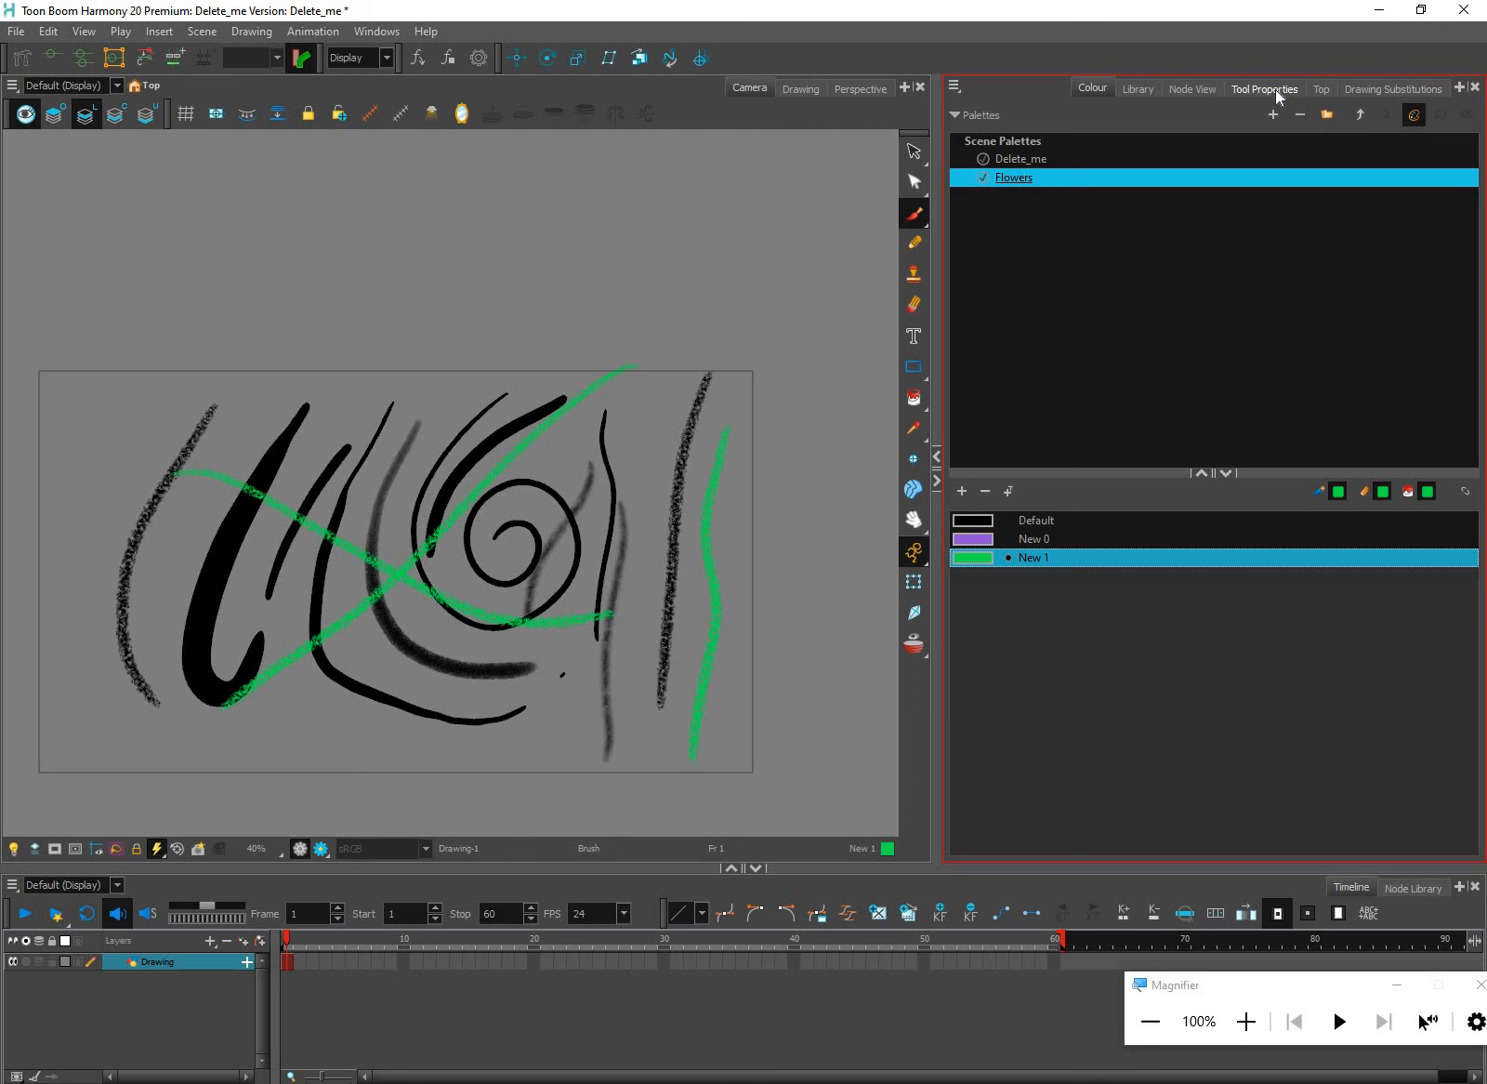
Use the Repaint Brush with the purple swatch to recolour parts of the green vertical stroke and the black strokes right of the spiral
click(920, 216)
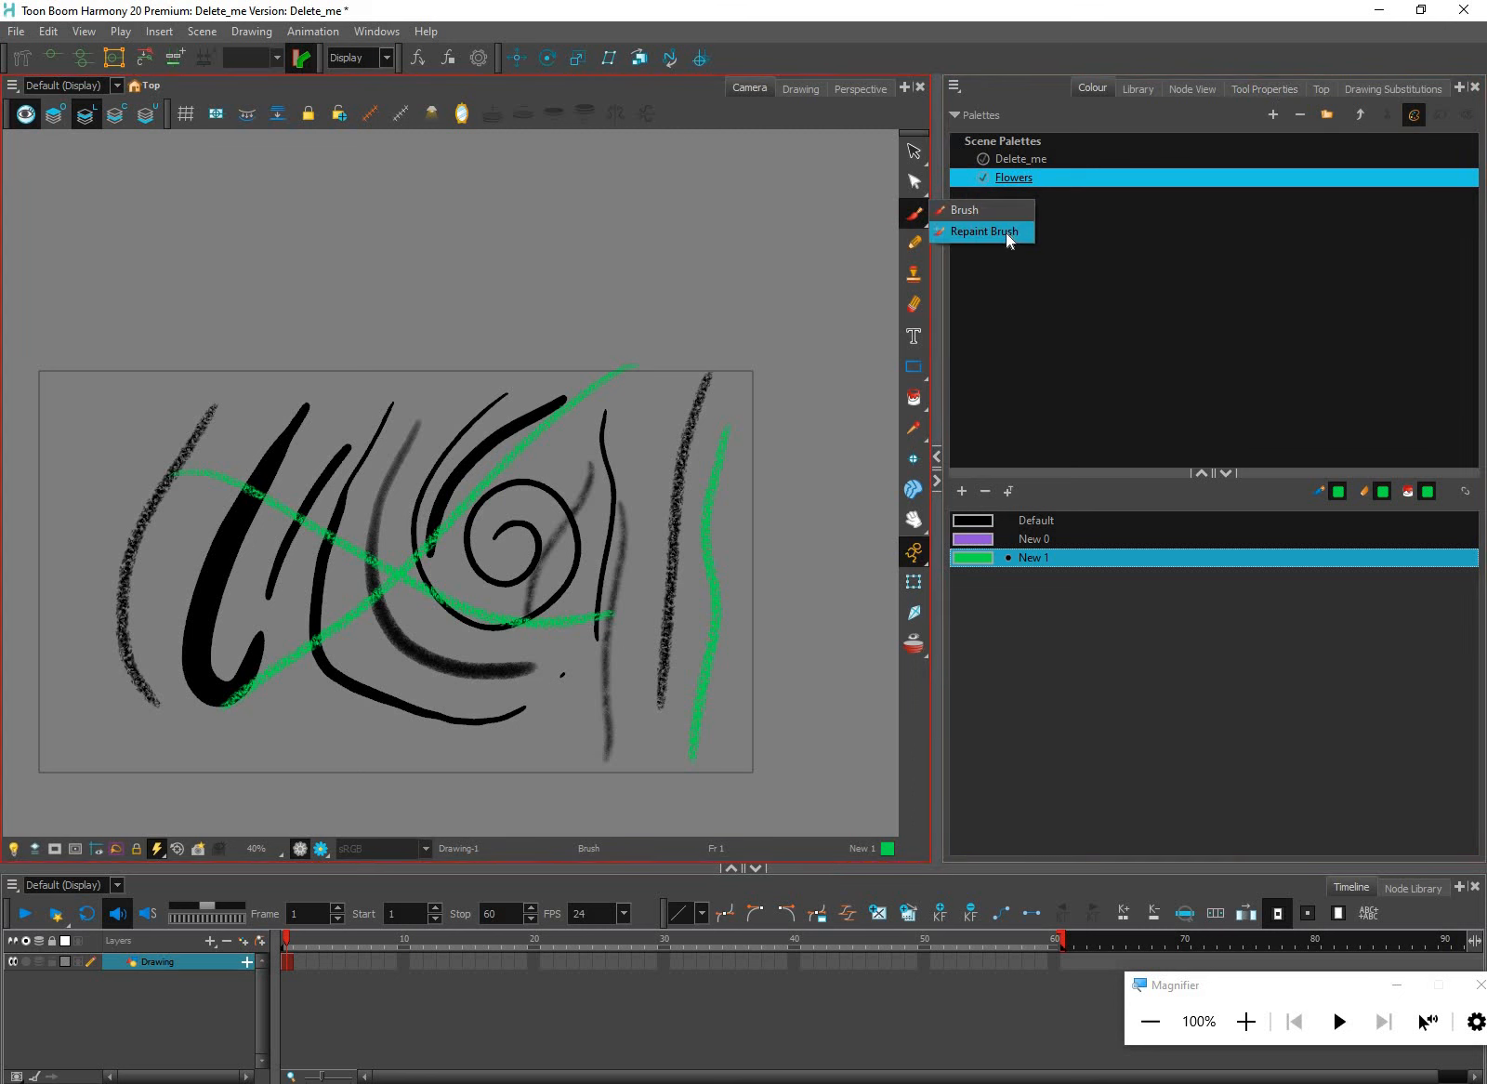
click(983, 231)
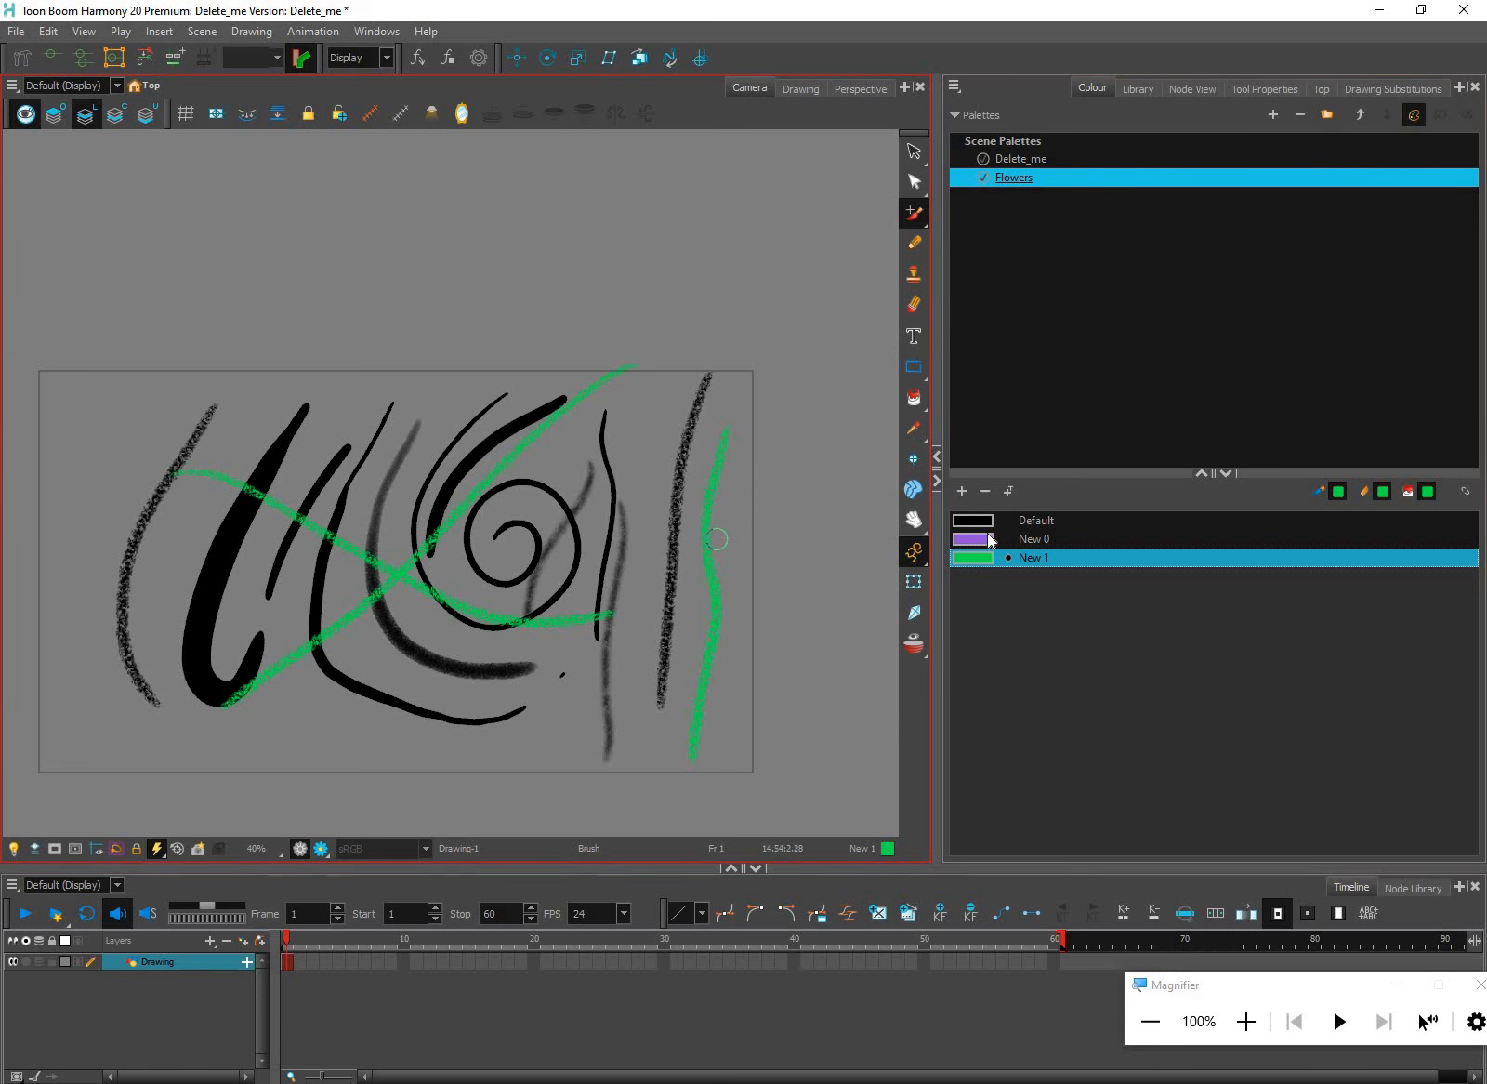
scroll(780, 558, up, 2)
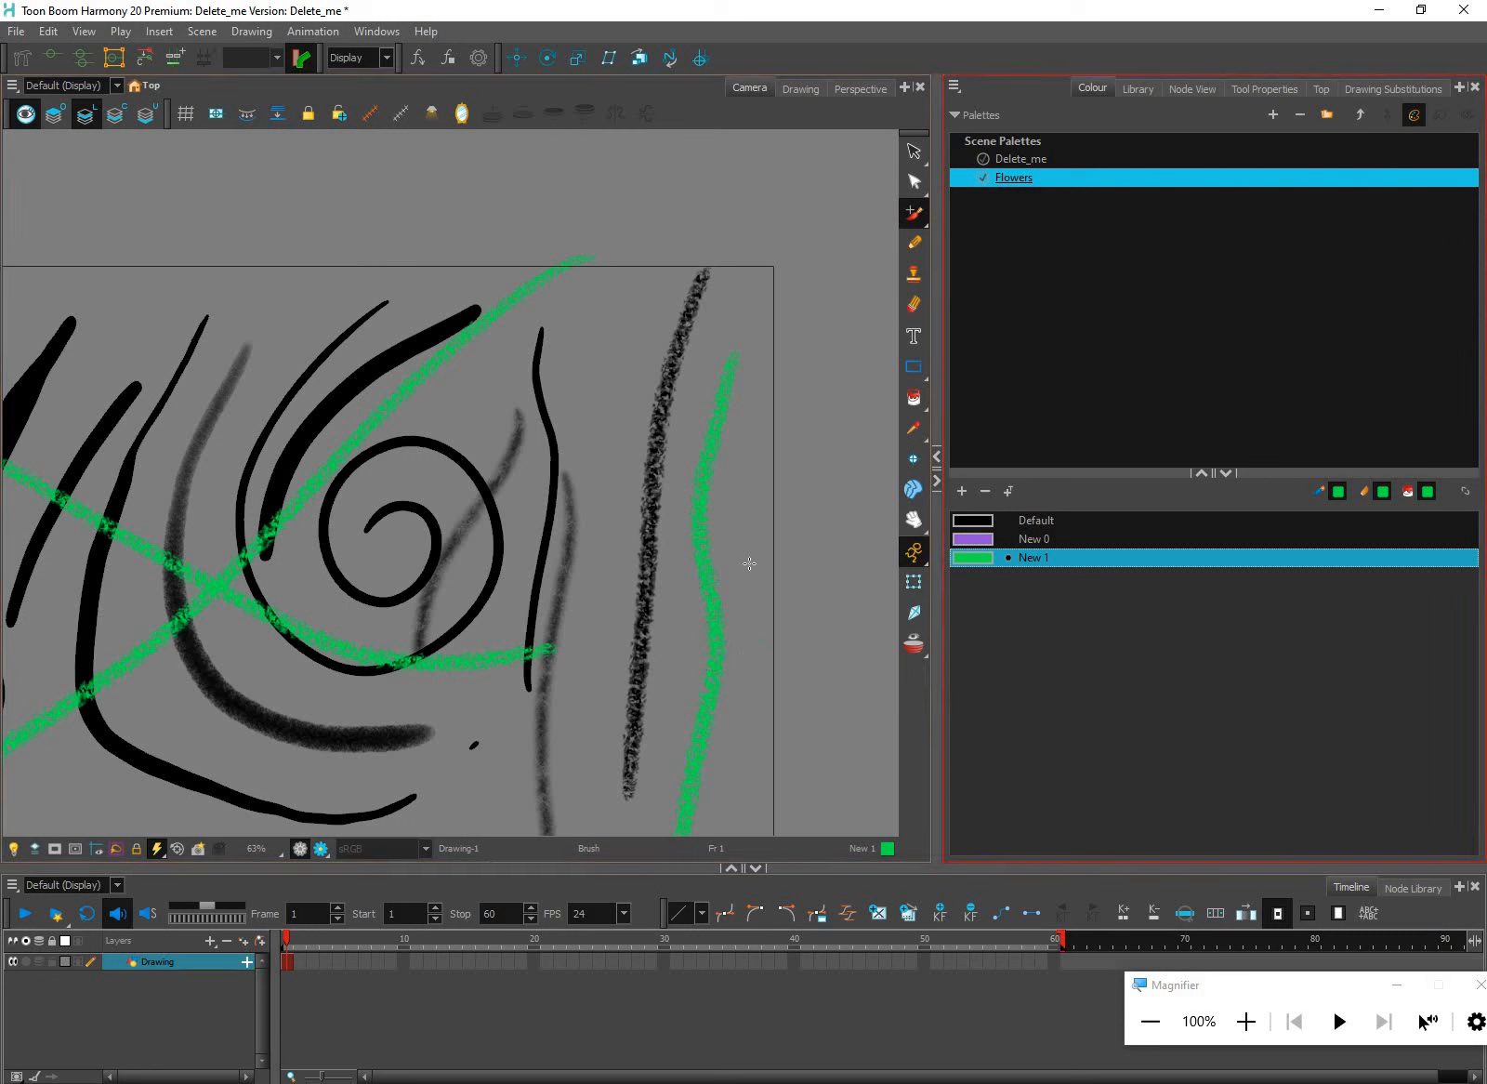
click(991, 539)
mouse_move(731, 462)
mouse_down()
mouse_move(686, 589)
mouse_move(761, 549)
mouse_move(708, 692)
mouse_up()
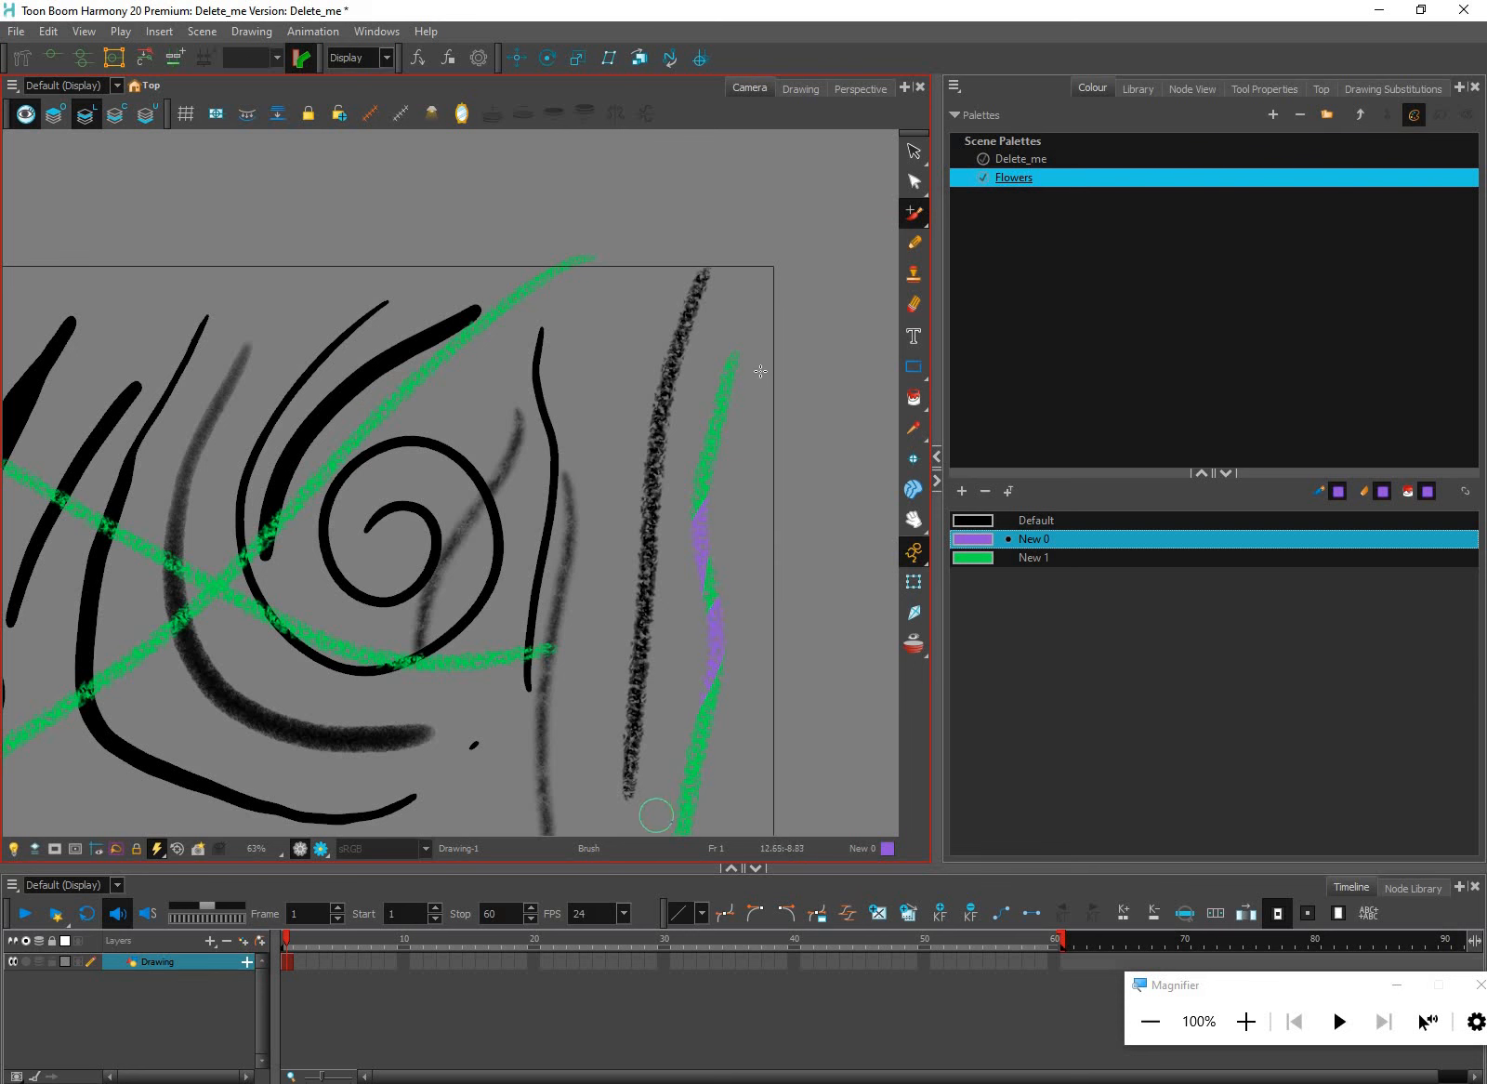
drag(771, 331, 483, 641)
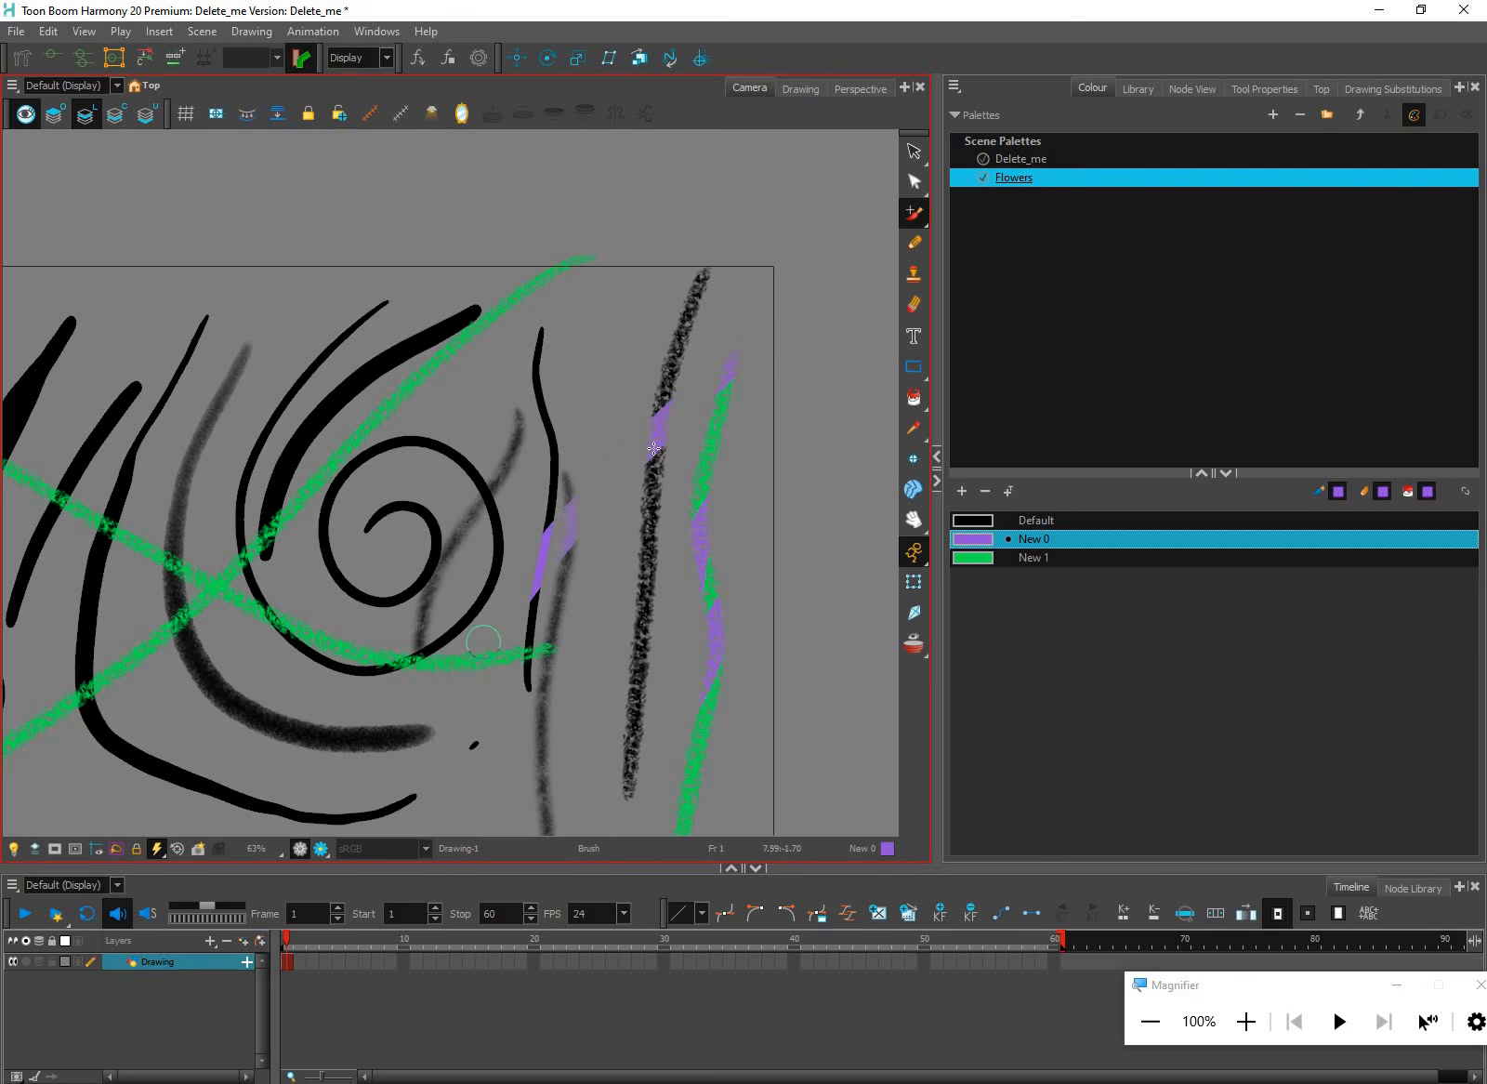
Repaint sections of the spiral and a bit of the green stroke crossing beneath it in purple
scroll(639, 468, up, 2)
scroll(564, 564, up, 1)
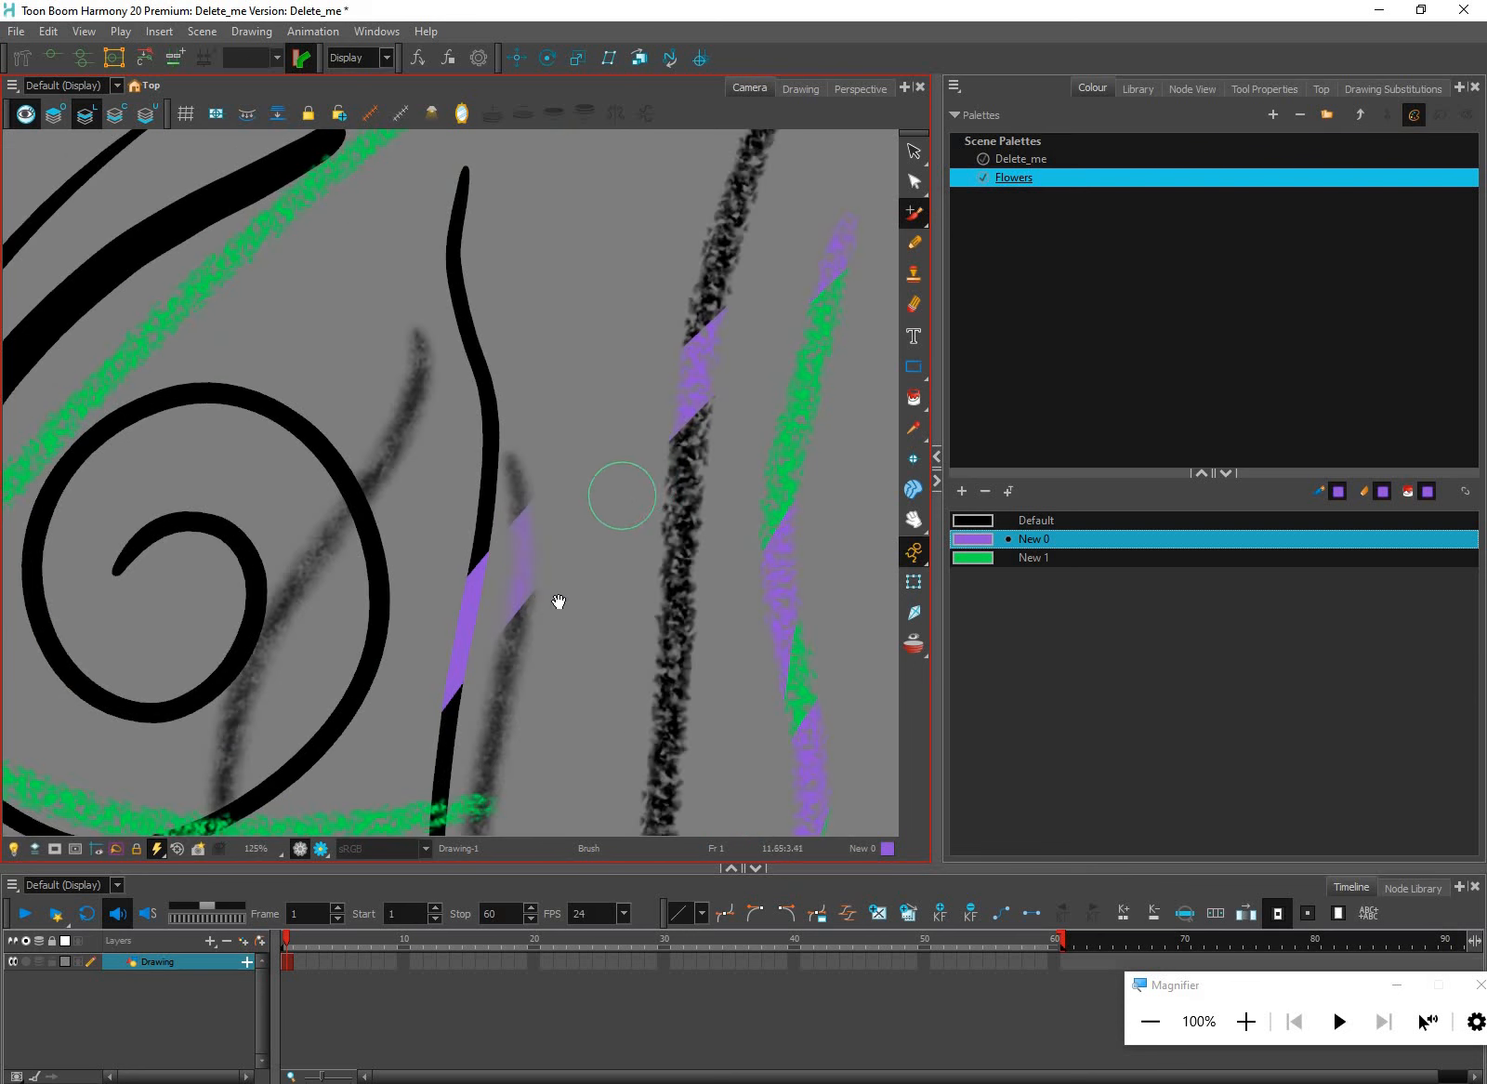
scroll(632, 499, down, 1)
drag(427, 590, 538, 553)
mouse_move(528, 393)
mouse_down()
mouse_move(415, 591)
mouse_move(514, 657)
mouse_move(544, 711)
mouse_move(707, 670)
mouse_up()
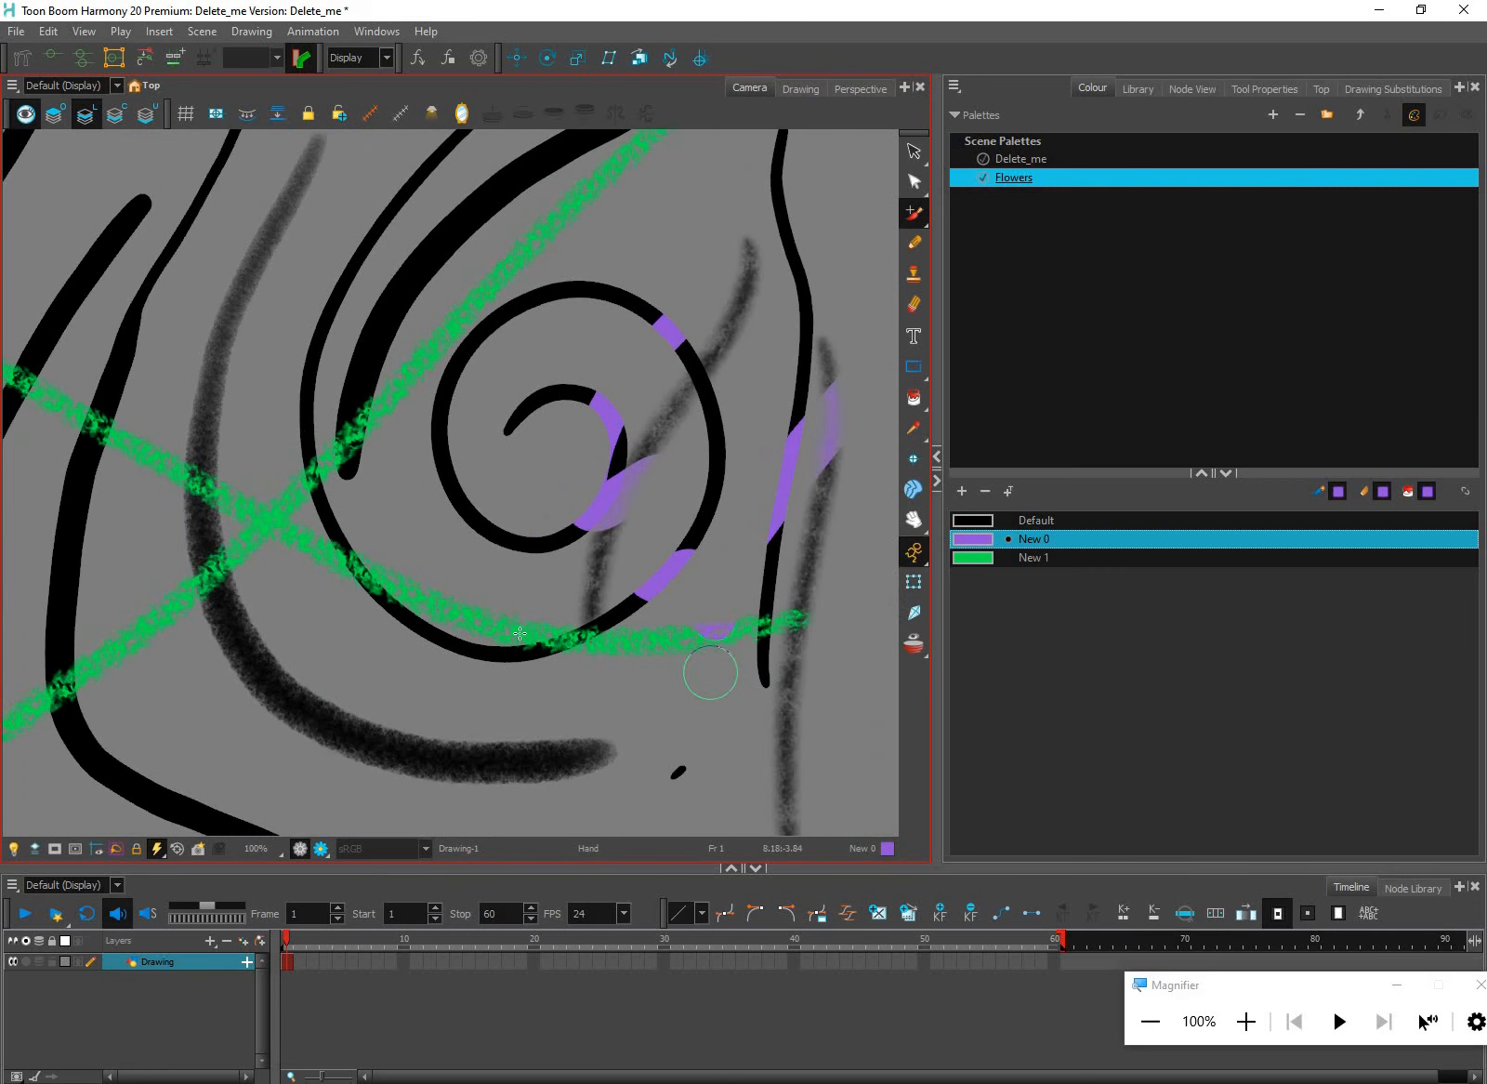
Repaint the green stroke's section beneath the spiral in purple, and switch back to the regular Brush tool
mouse_move(386, 562)
mouse_down()
mouse_move(513, 631)
mouse_move(734, 632)
mouse_up()
scroll(790, 703, down, 3)
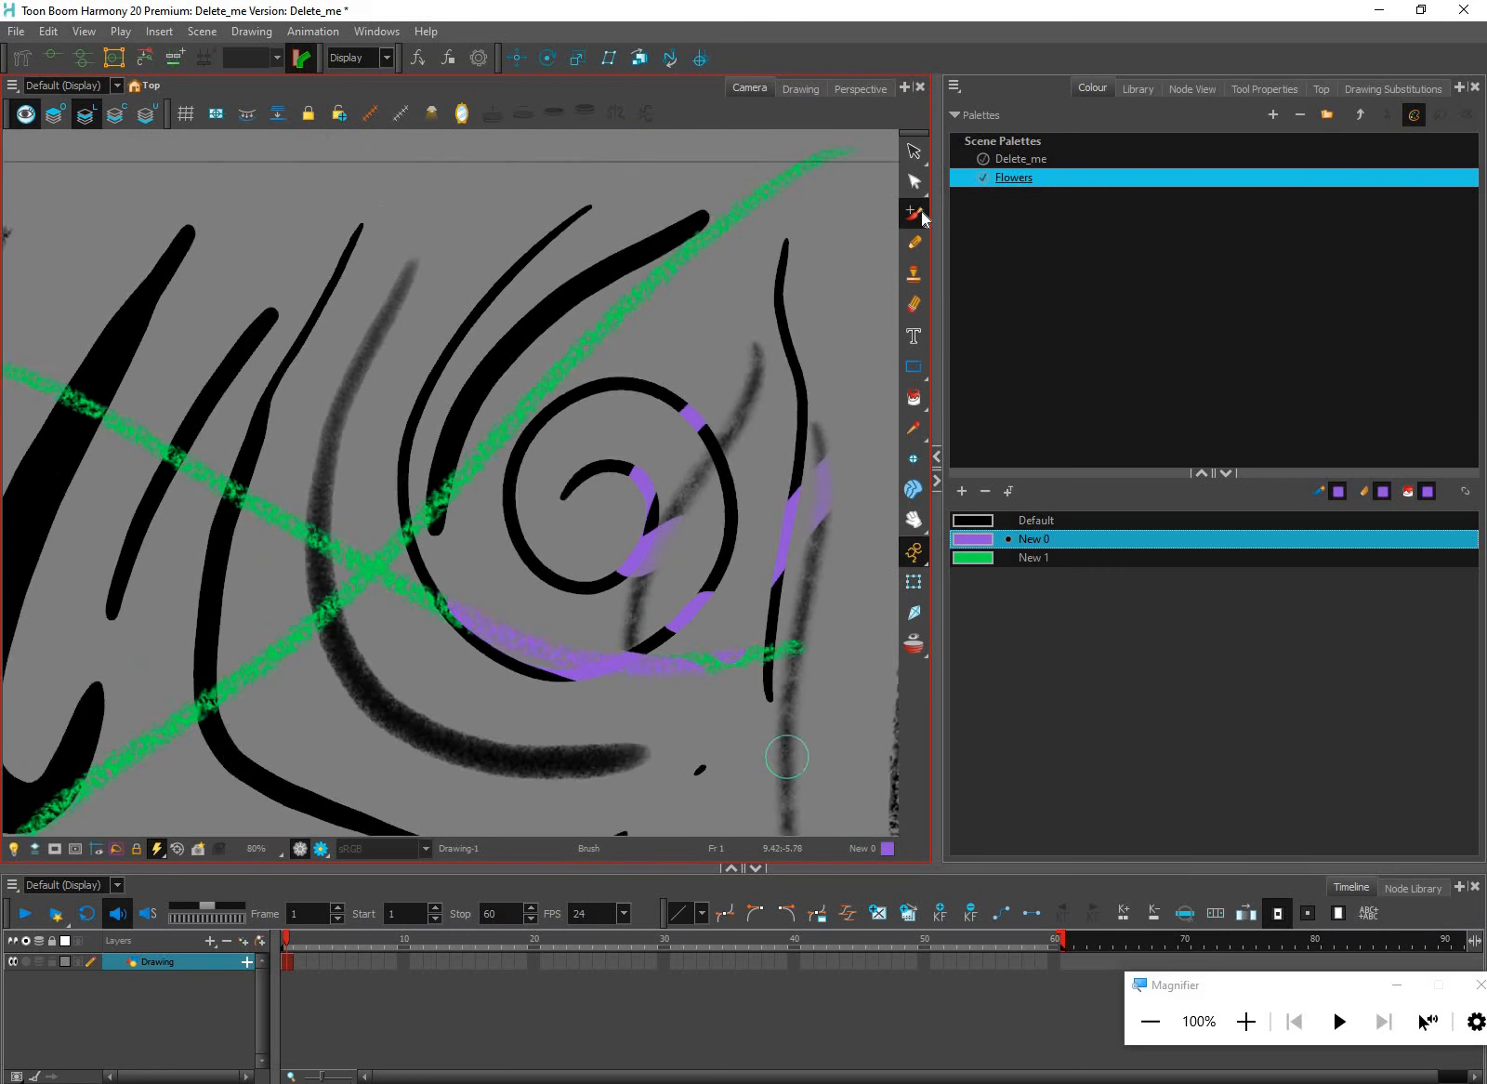
click(915, 214)
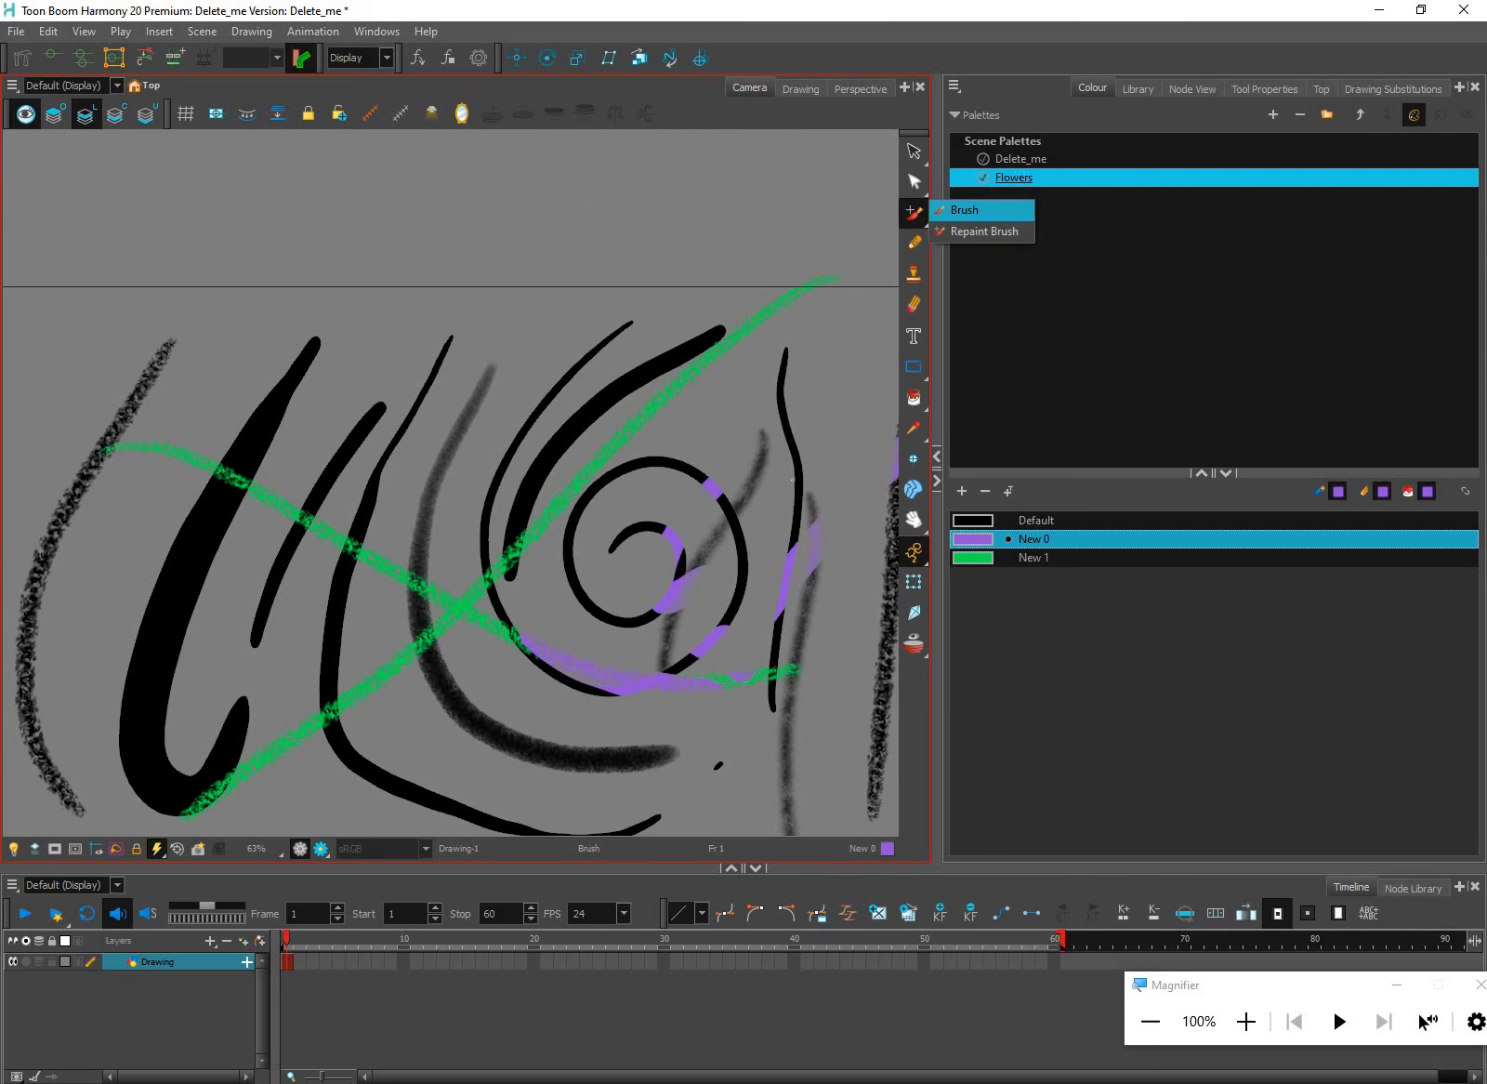
scroll(803, 462, down, 2)
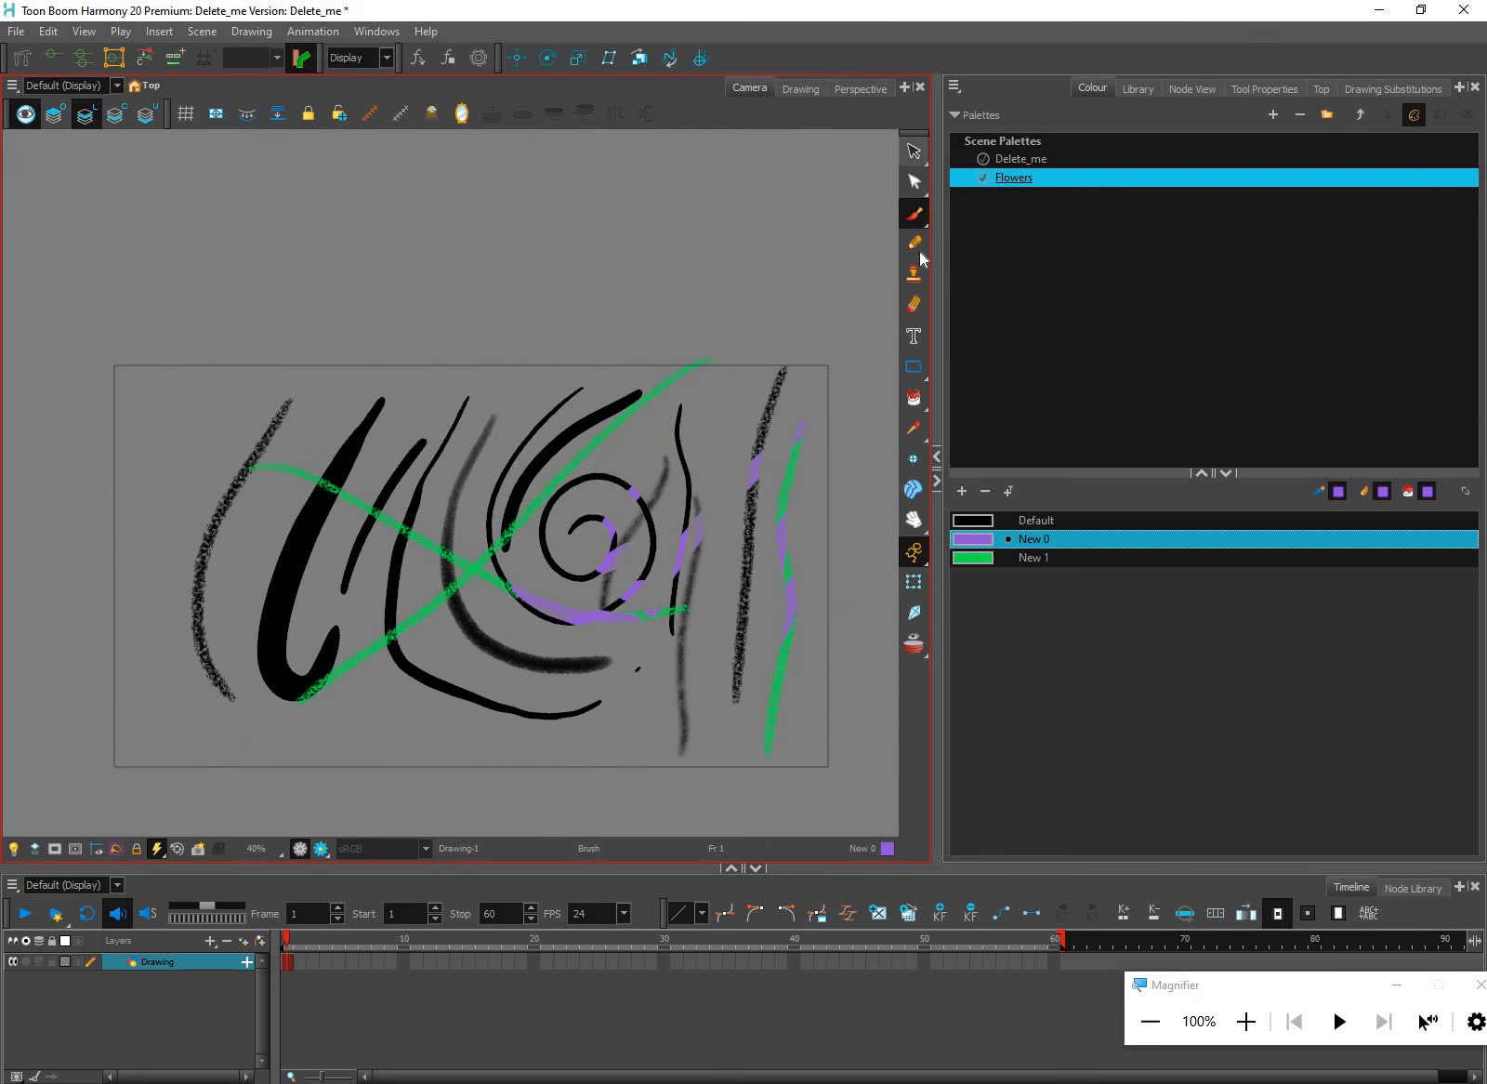
Select every stroke in the drawing and delete them all to clear the frame
click(913, 151)
key(ctrl+a)
key(Delete)
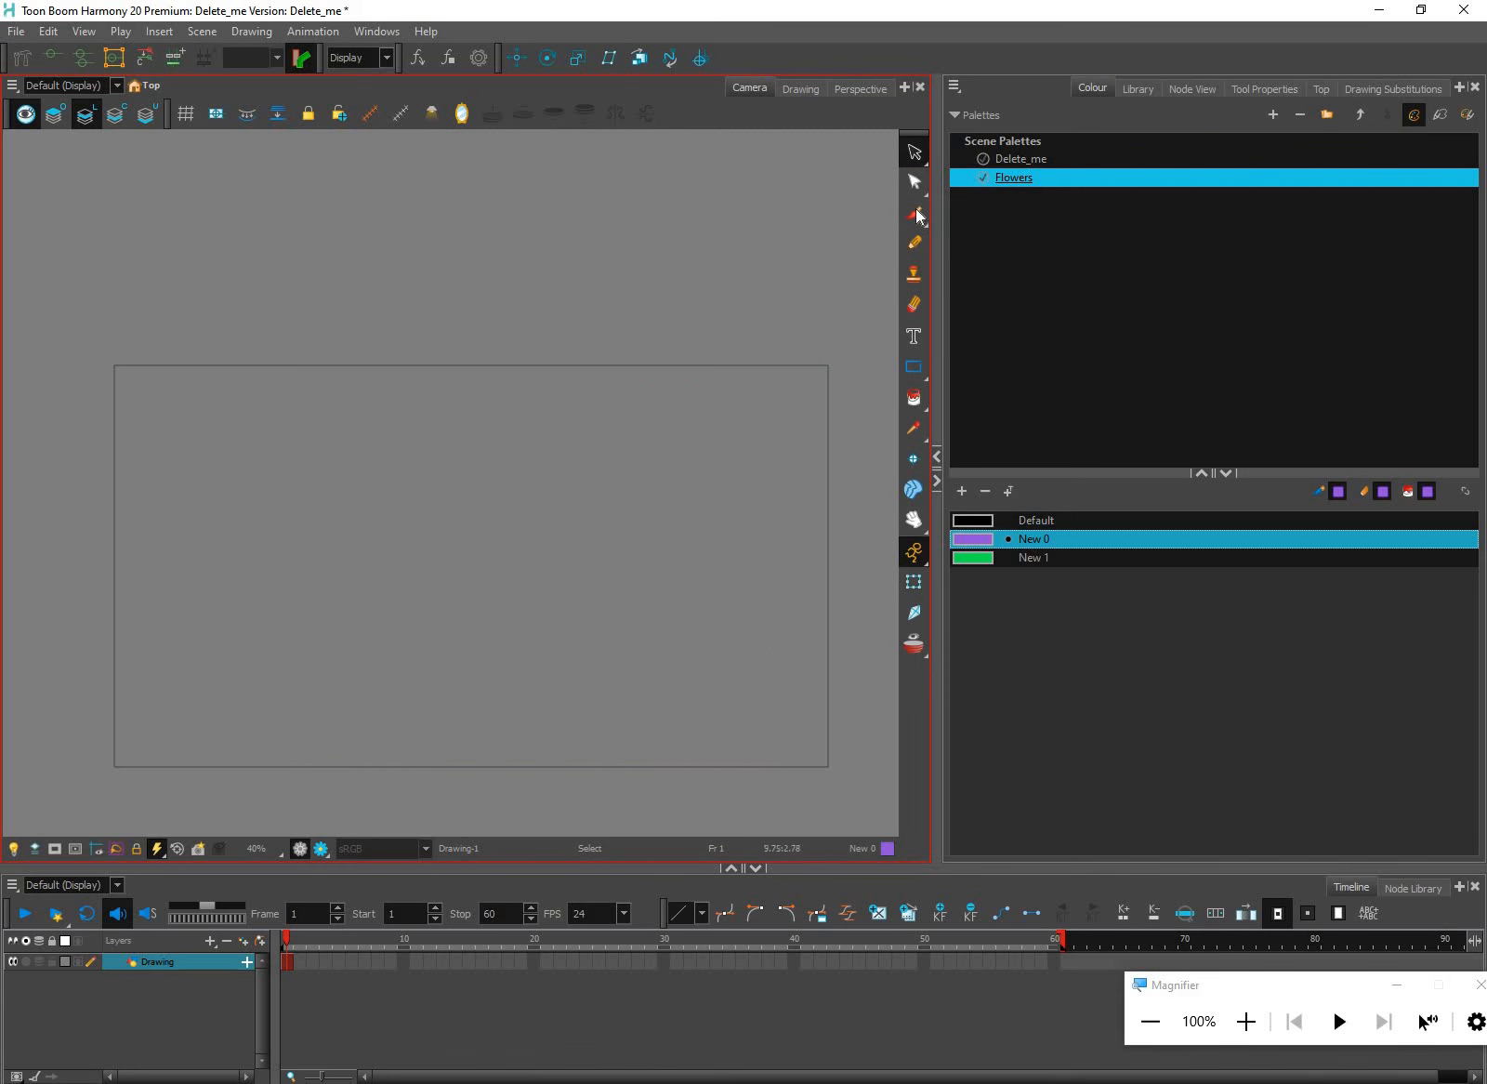
Brush a curved, textured vertical stroke in the frame's left half with the Flowers palette's Default black
key(alt+b)
click(989, 520)
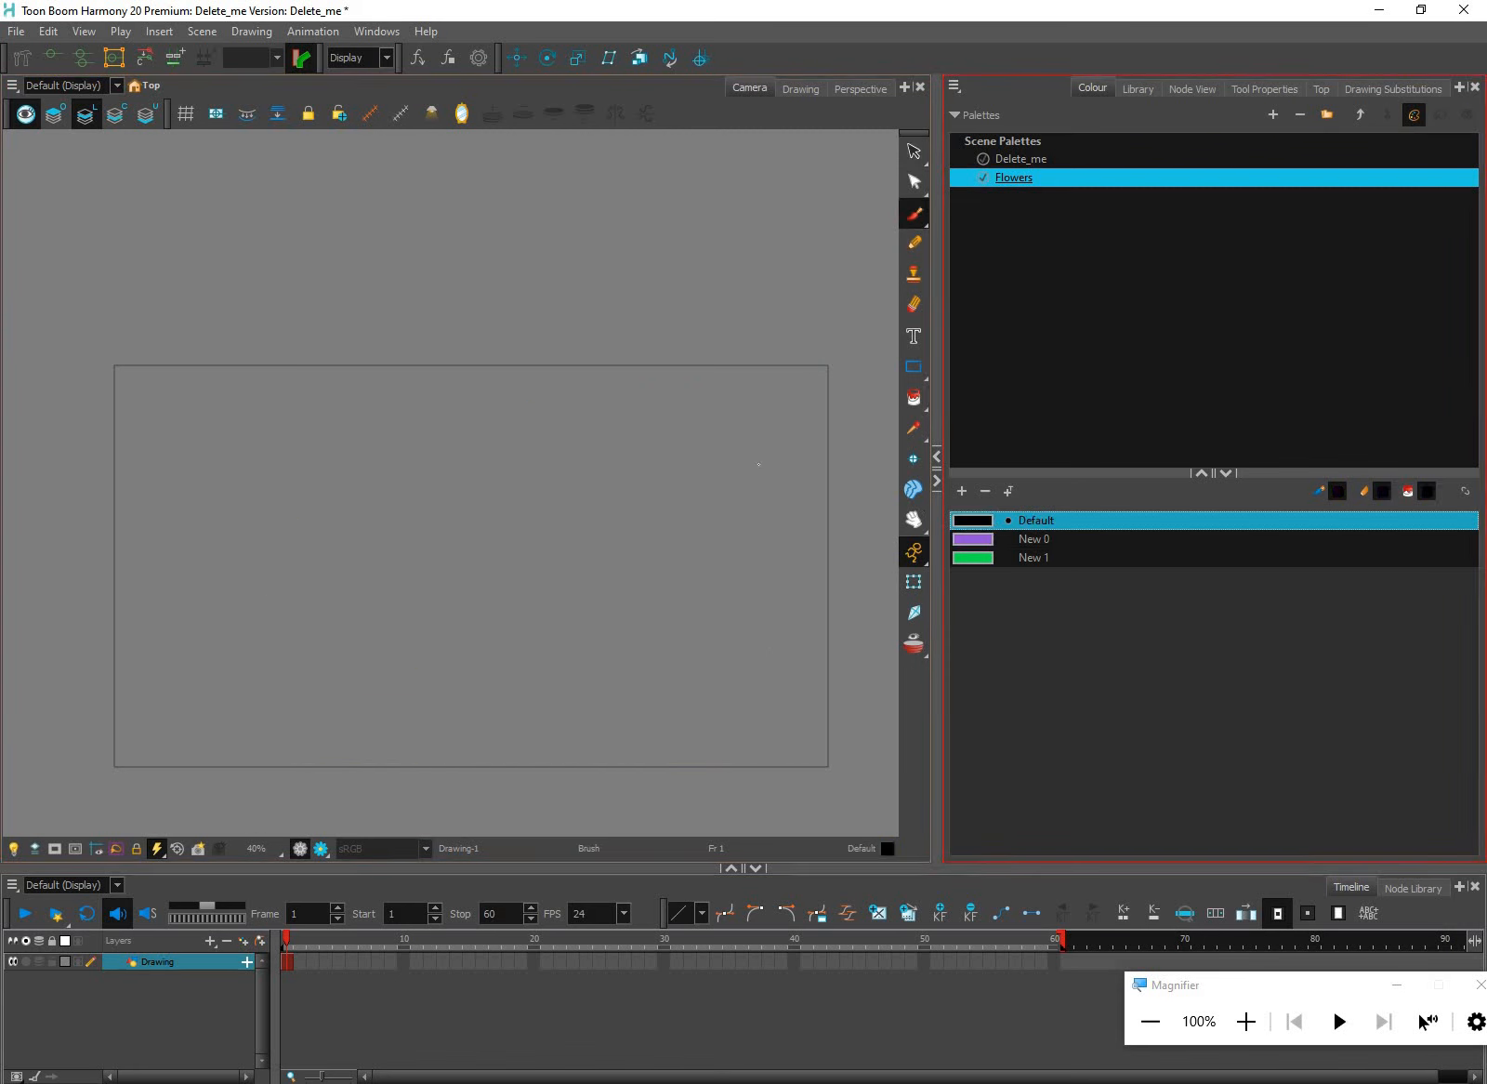
mouse_move(370, 406)
mouse_down()
mouse_move(331, 530)
mouse_move(378, 734)
mouse_up()
scroll(241, 687, up, 2)
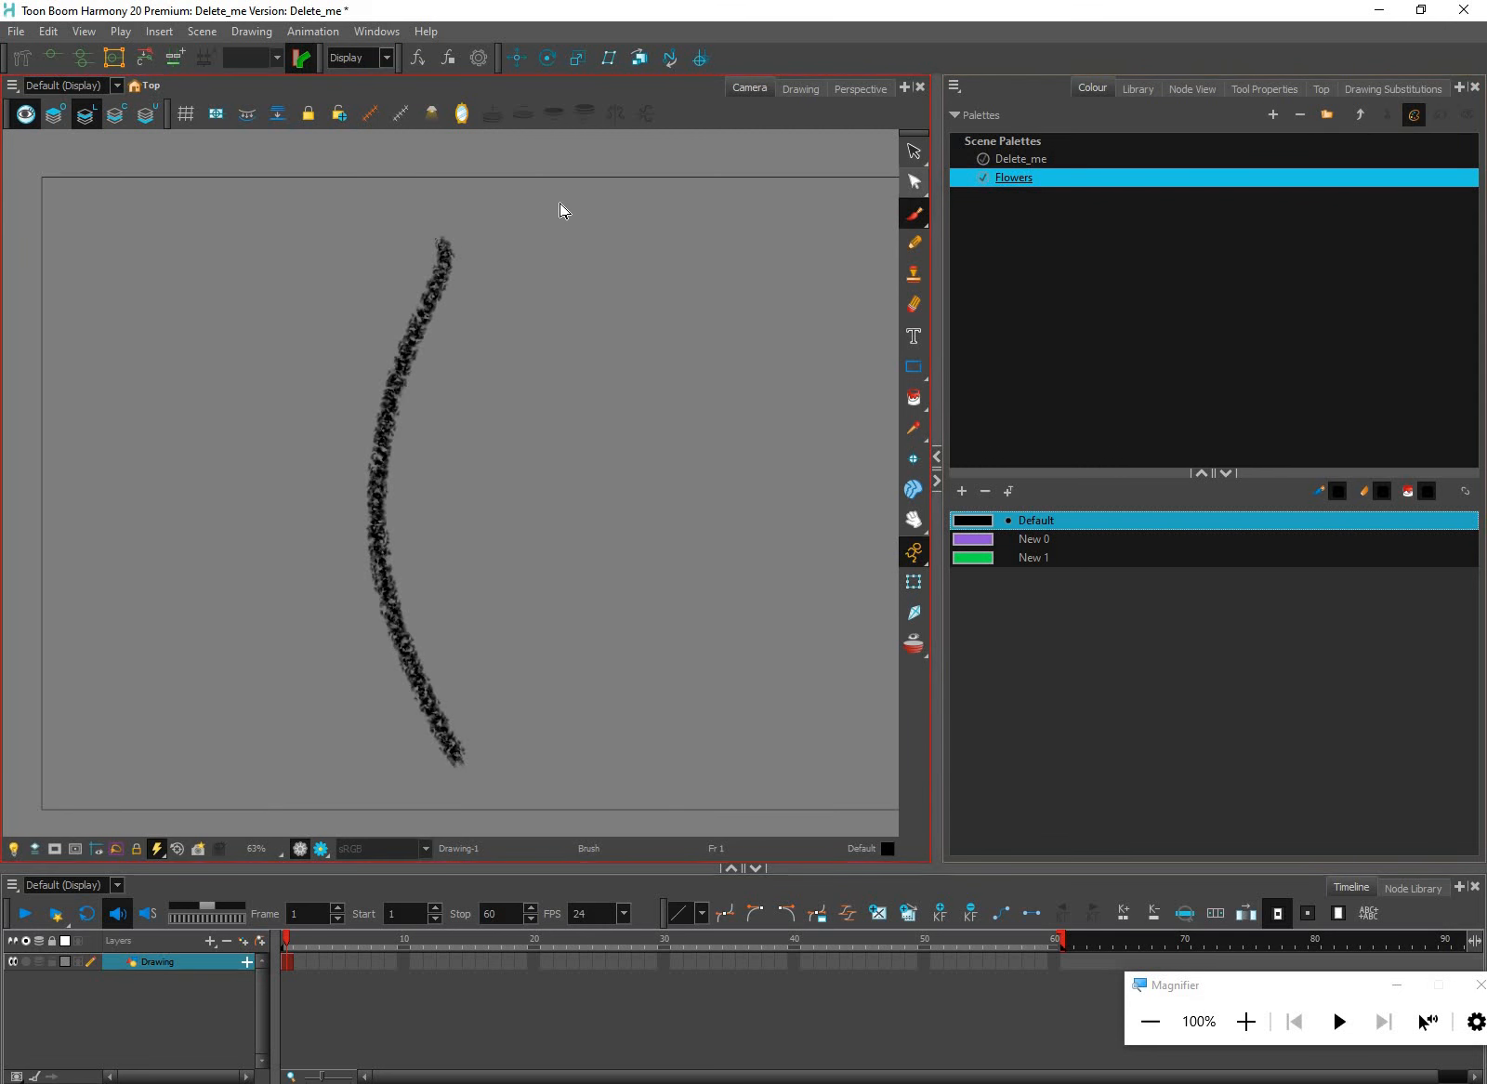
Use the Contour Editor to pull outline points outward on both sides of the textured stroke, distorting its middle section
key(alt+q)
click(439, 282)
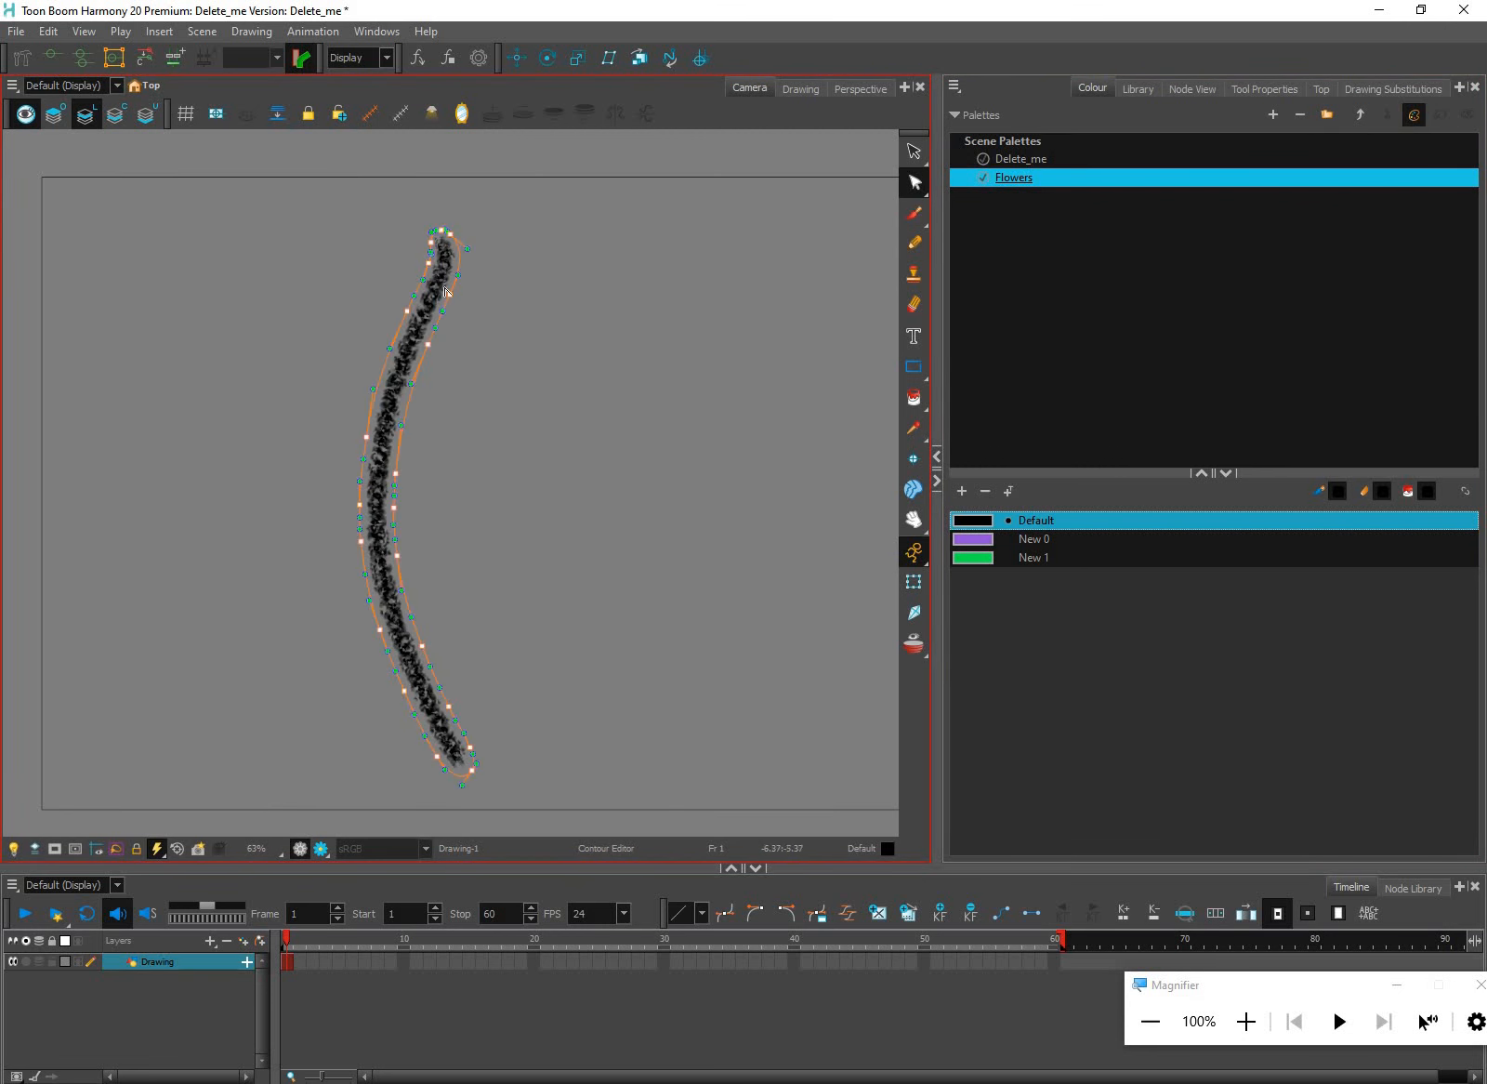
scroll(435, 450, up, 1)
mouse_move(395, 473)
mouse_down()
mouse_move(389, 487)
mouse_move(527, 471)
mouse_up()
click(514, 472)
click(434, 474)
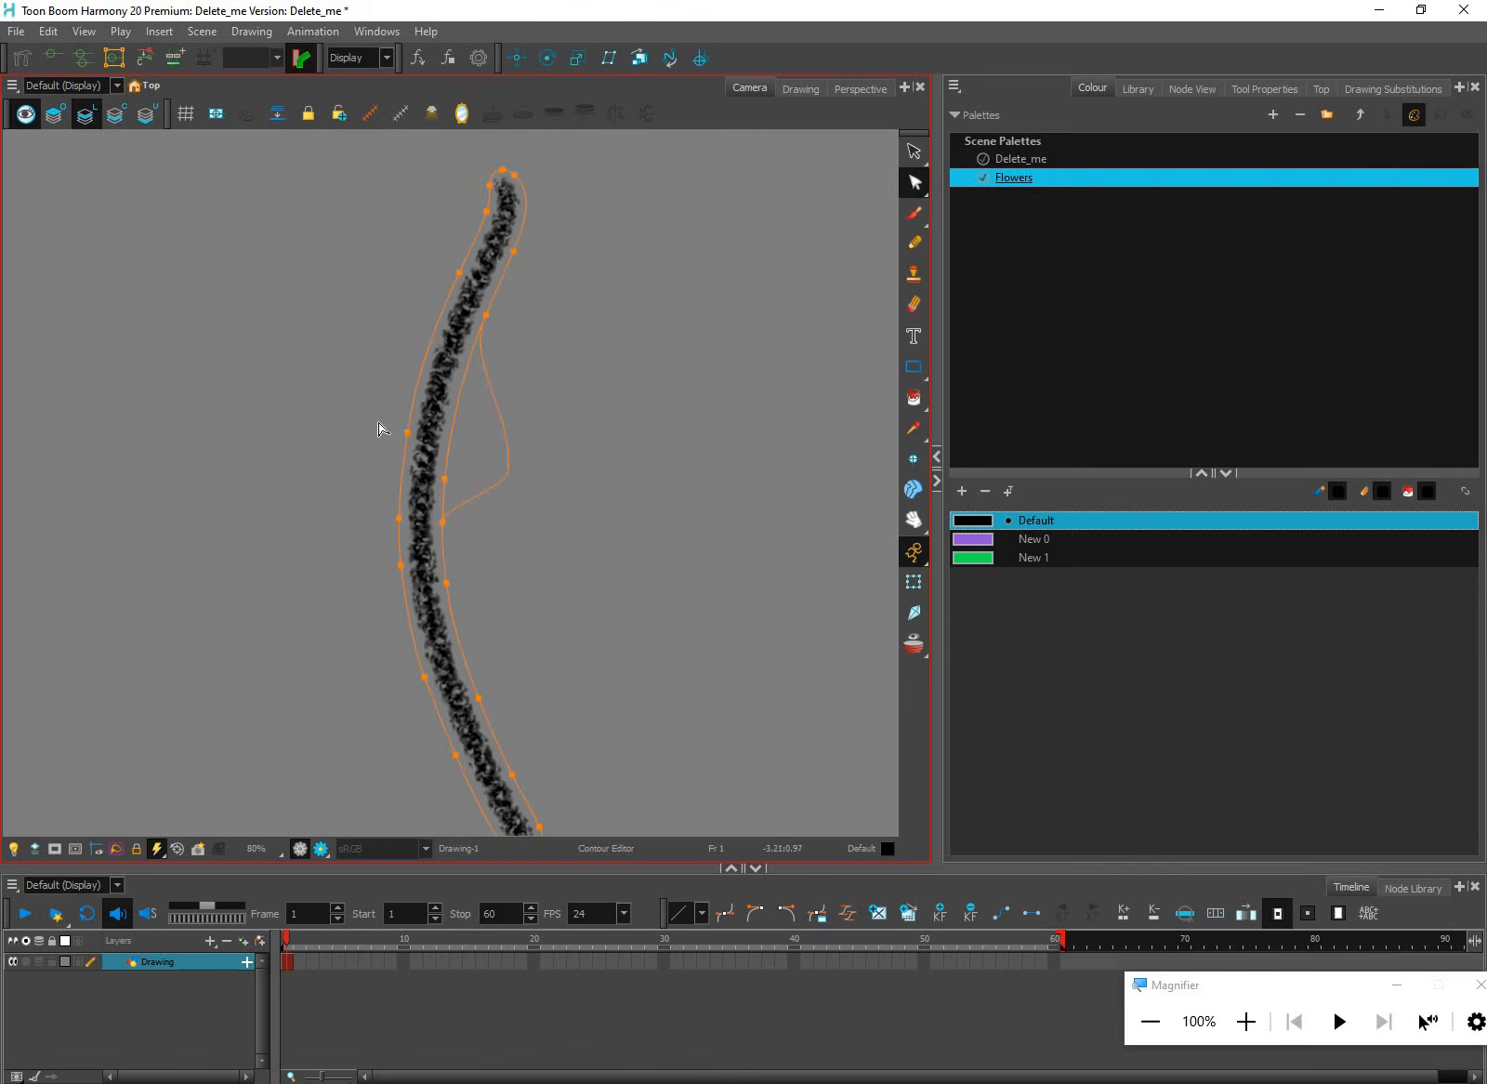
drag(399, 518, 293, 515)
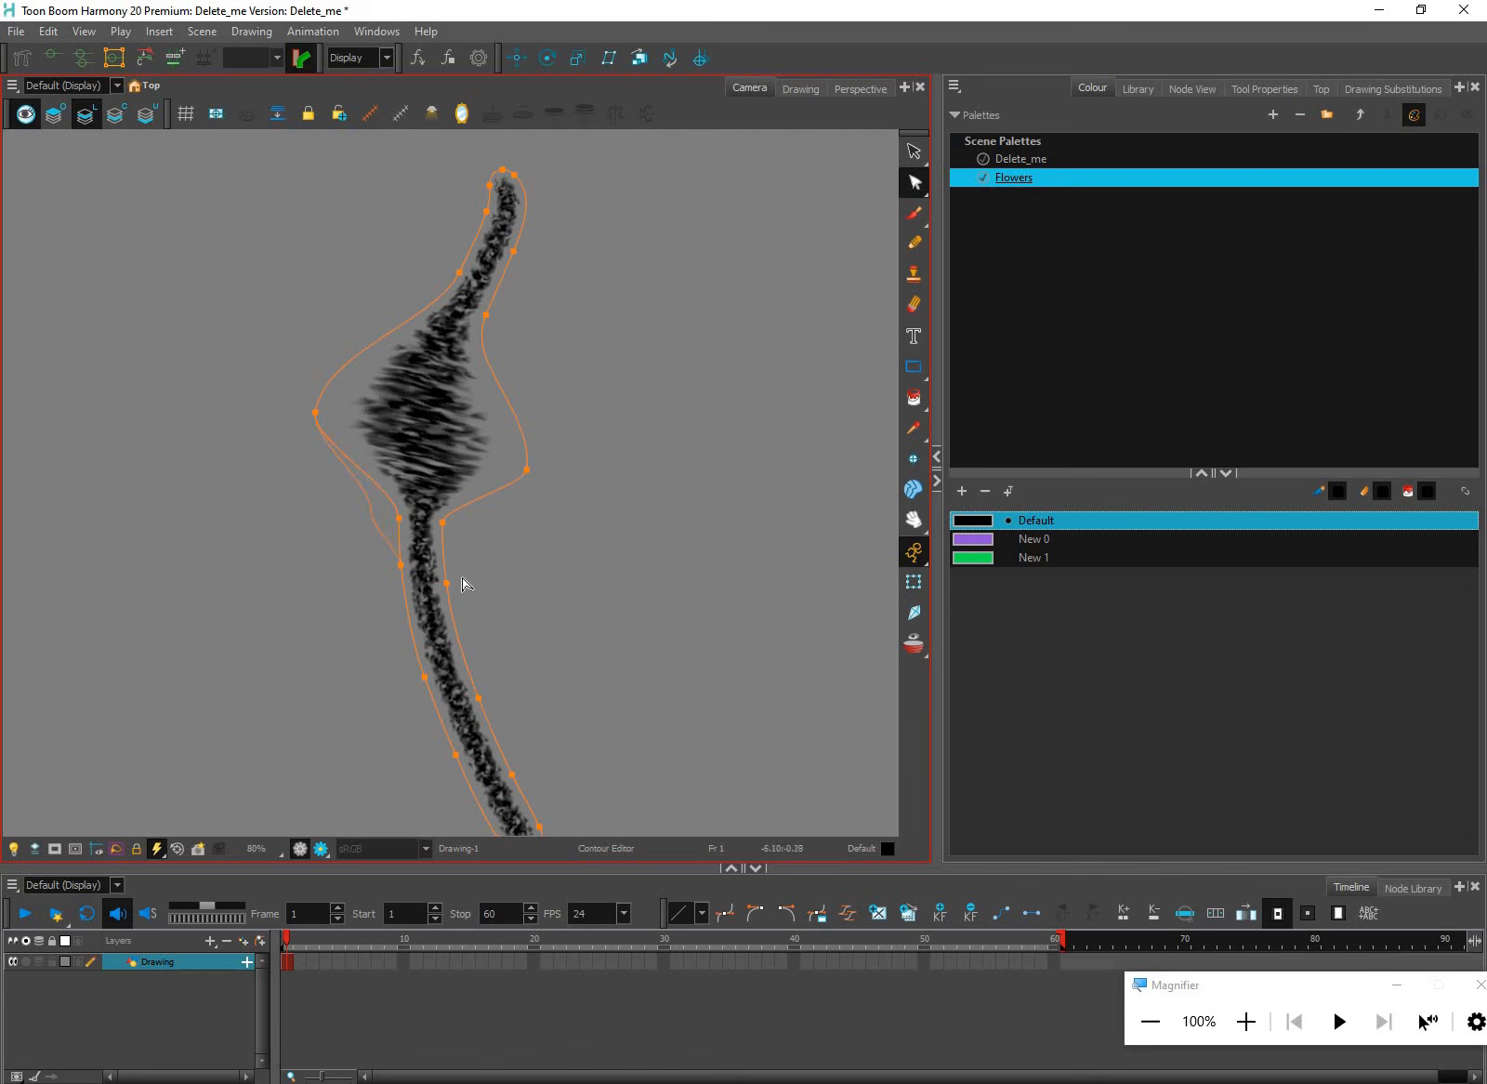
drag(446, 583, 563, 575)
click(814, 373)
Draw a curved vertical pencil line right of the textured stroke, and bend it by moving its upper centreline point down and left
click(913, 246)
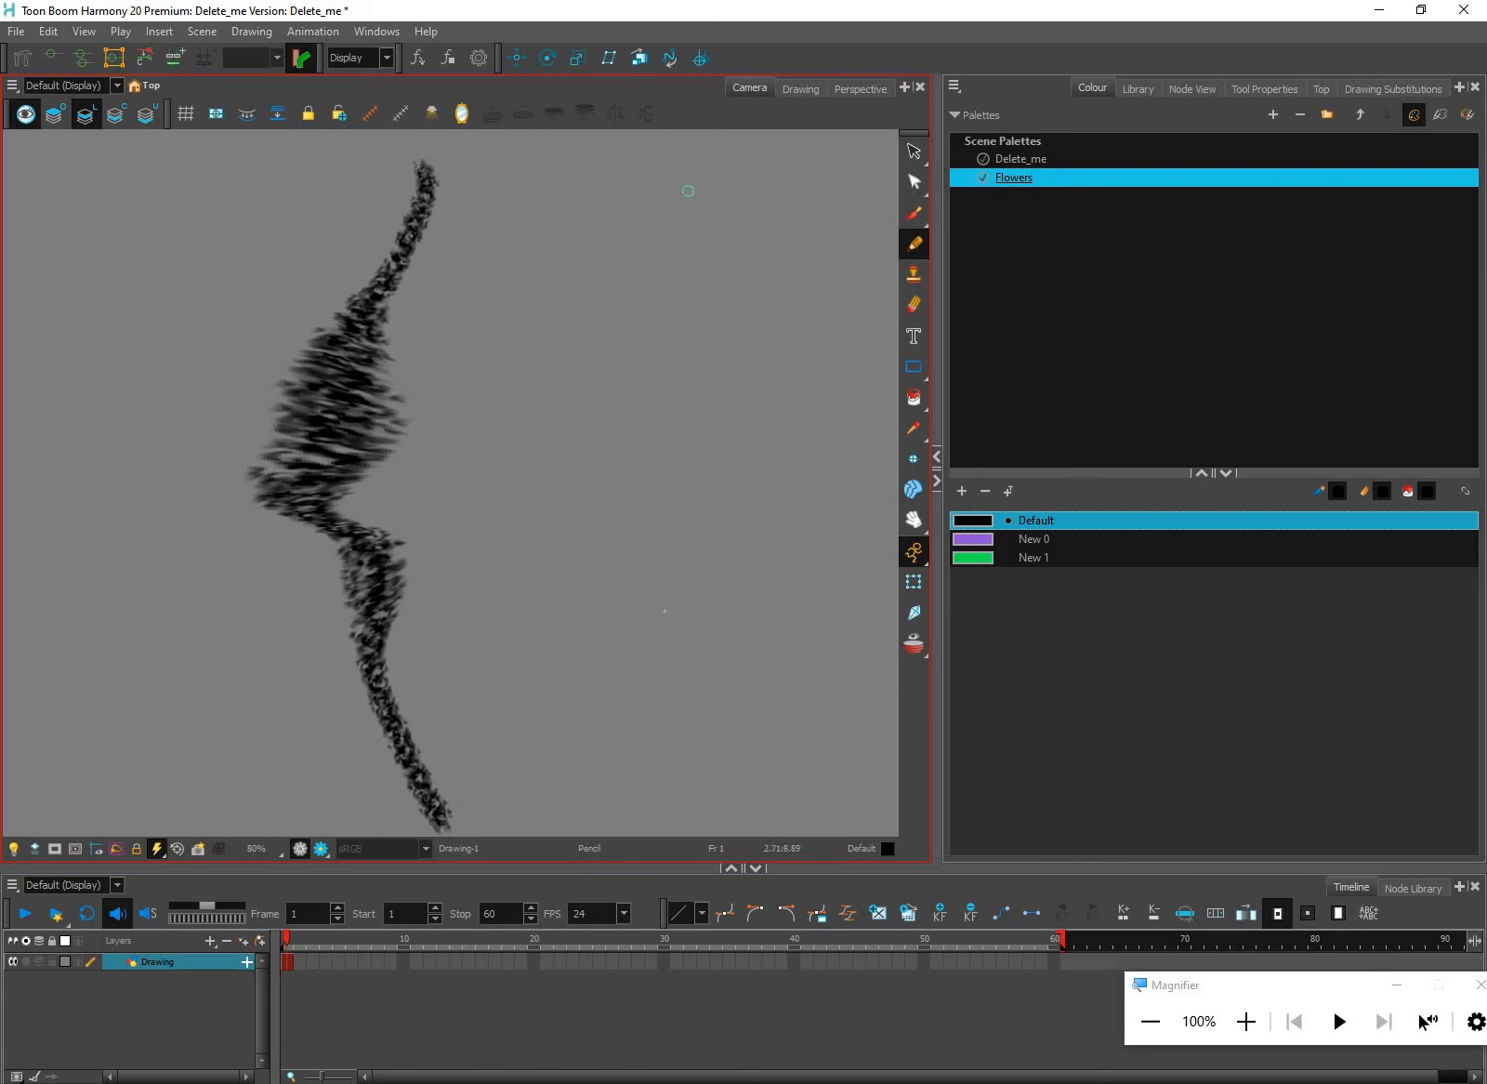
mouse_move(688, 190)
mouse_down()
mouse_move(583, 641)
mouse_move(617, 767)
mouse_up()
key(alt+q)
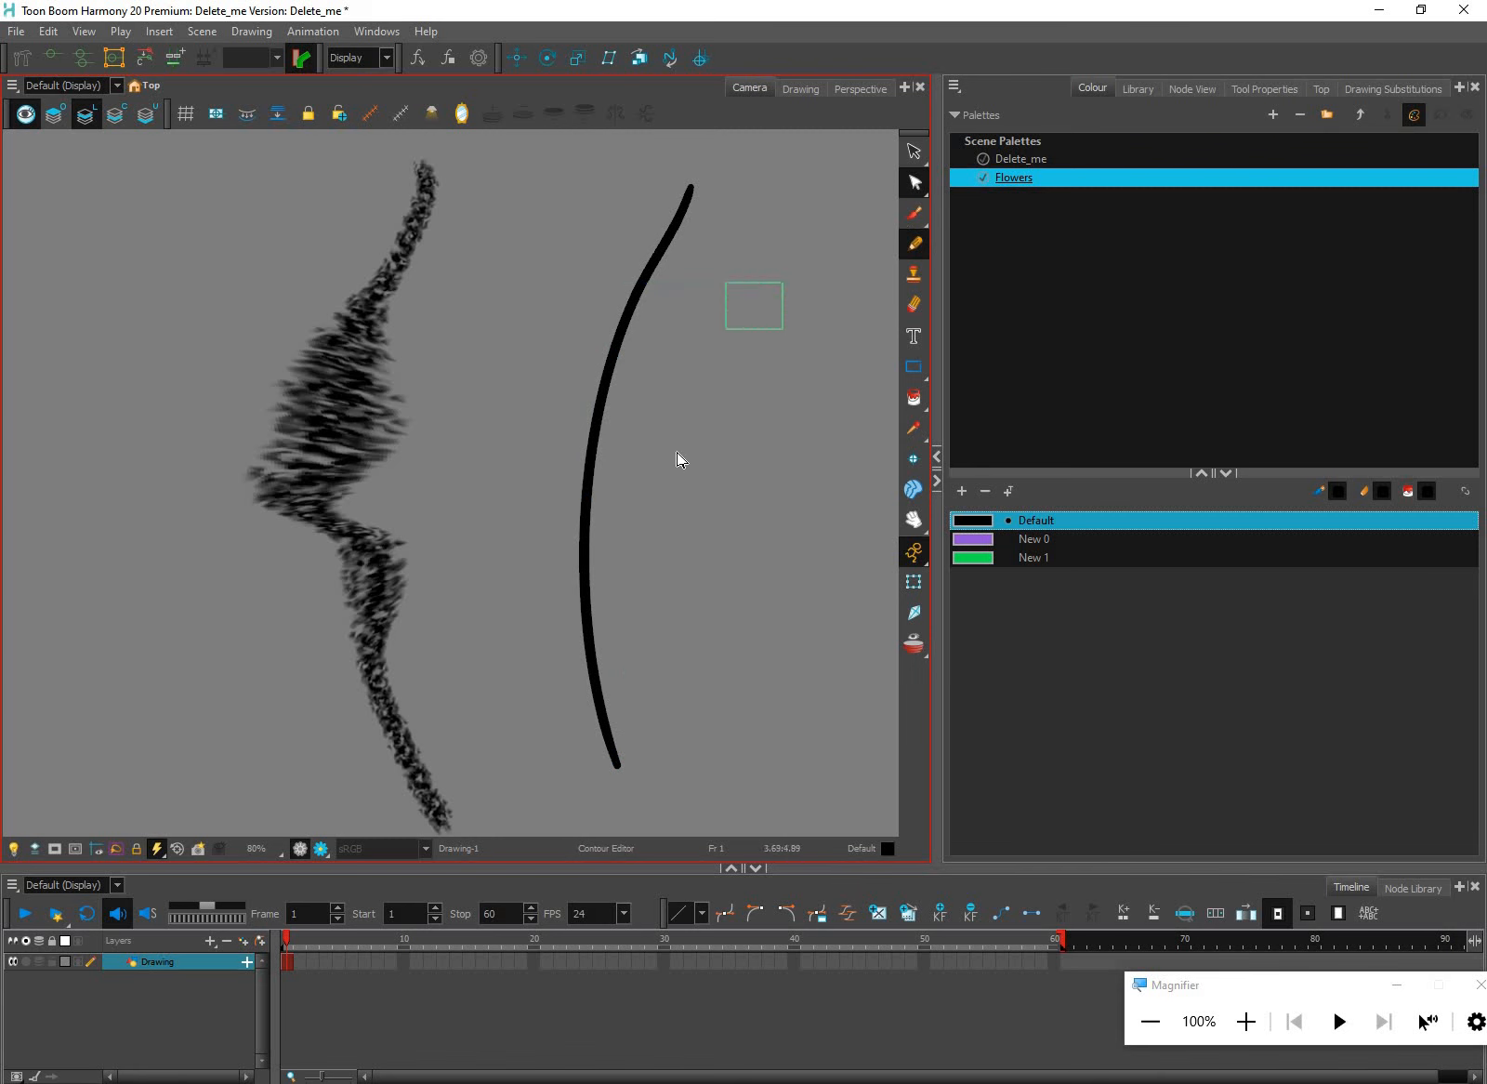
click(637, 296)
click(564, 349)
click(586, 405)
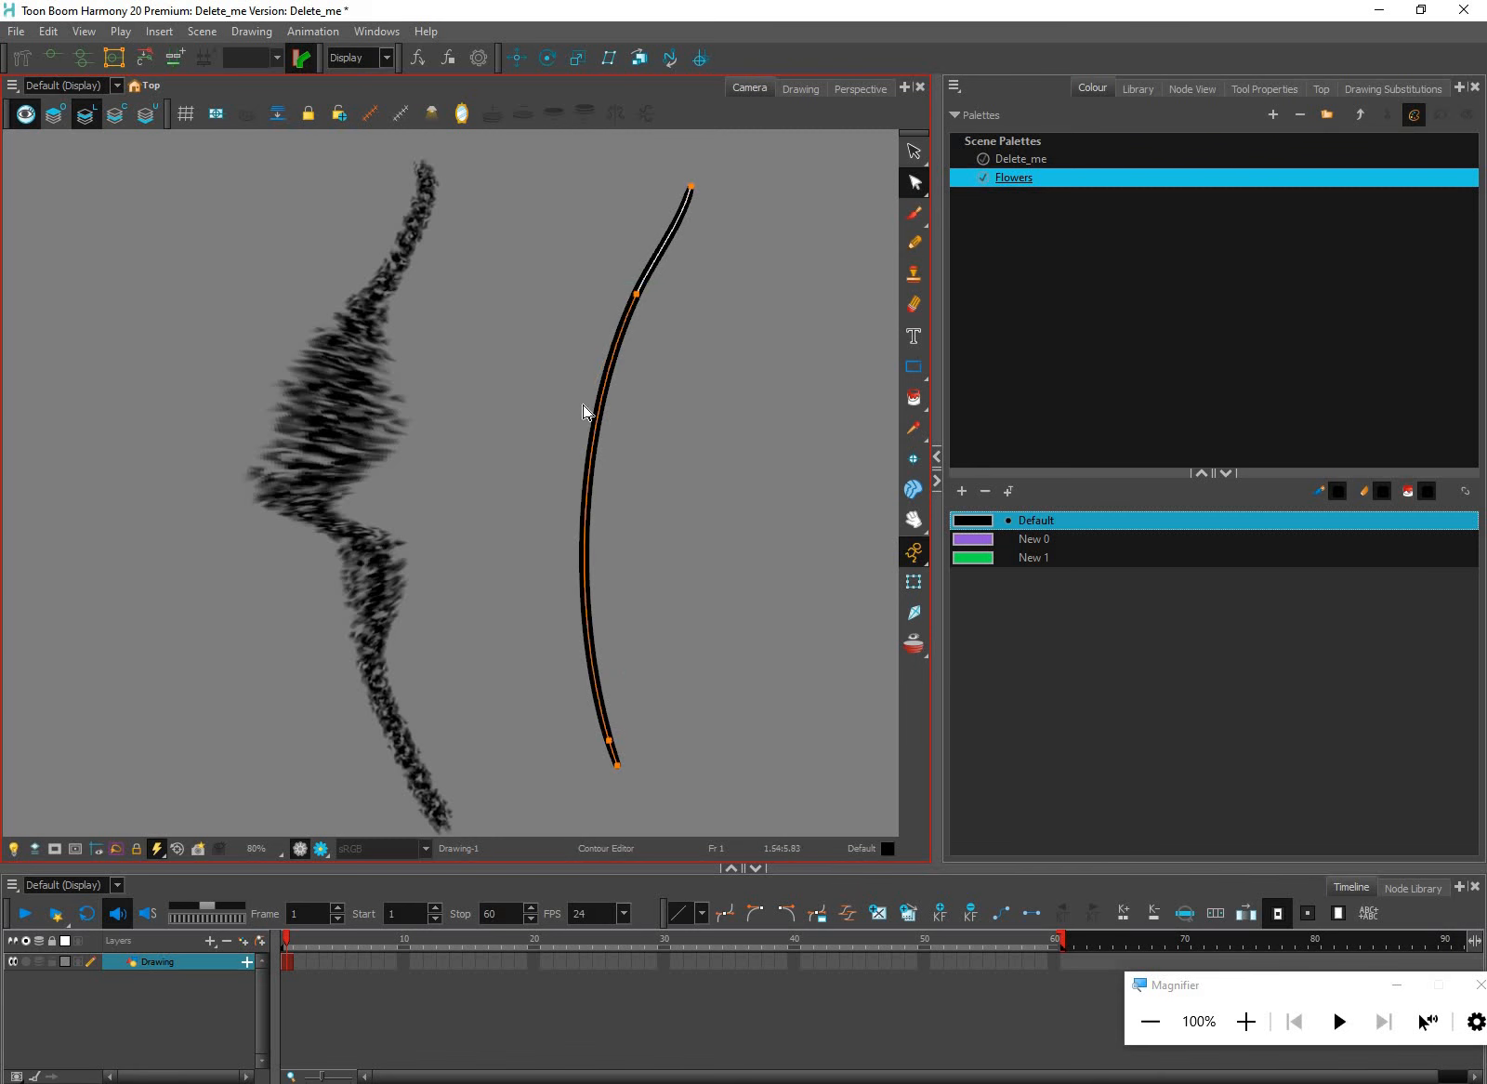
drag(635, 294, 541, 372)
Select both strokes with the Contour Editor to compare the brush stroke's outline points with the pencil line's central points
click(350, 663)
mouse_move(256, 625)
mouse_down()
mouse_move(758, 173)
mouse_move(734, 181)
mouse_up()
scroll(384, 522, up, 1)
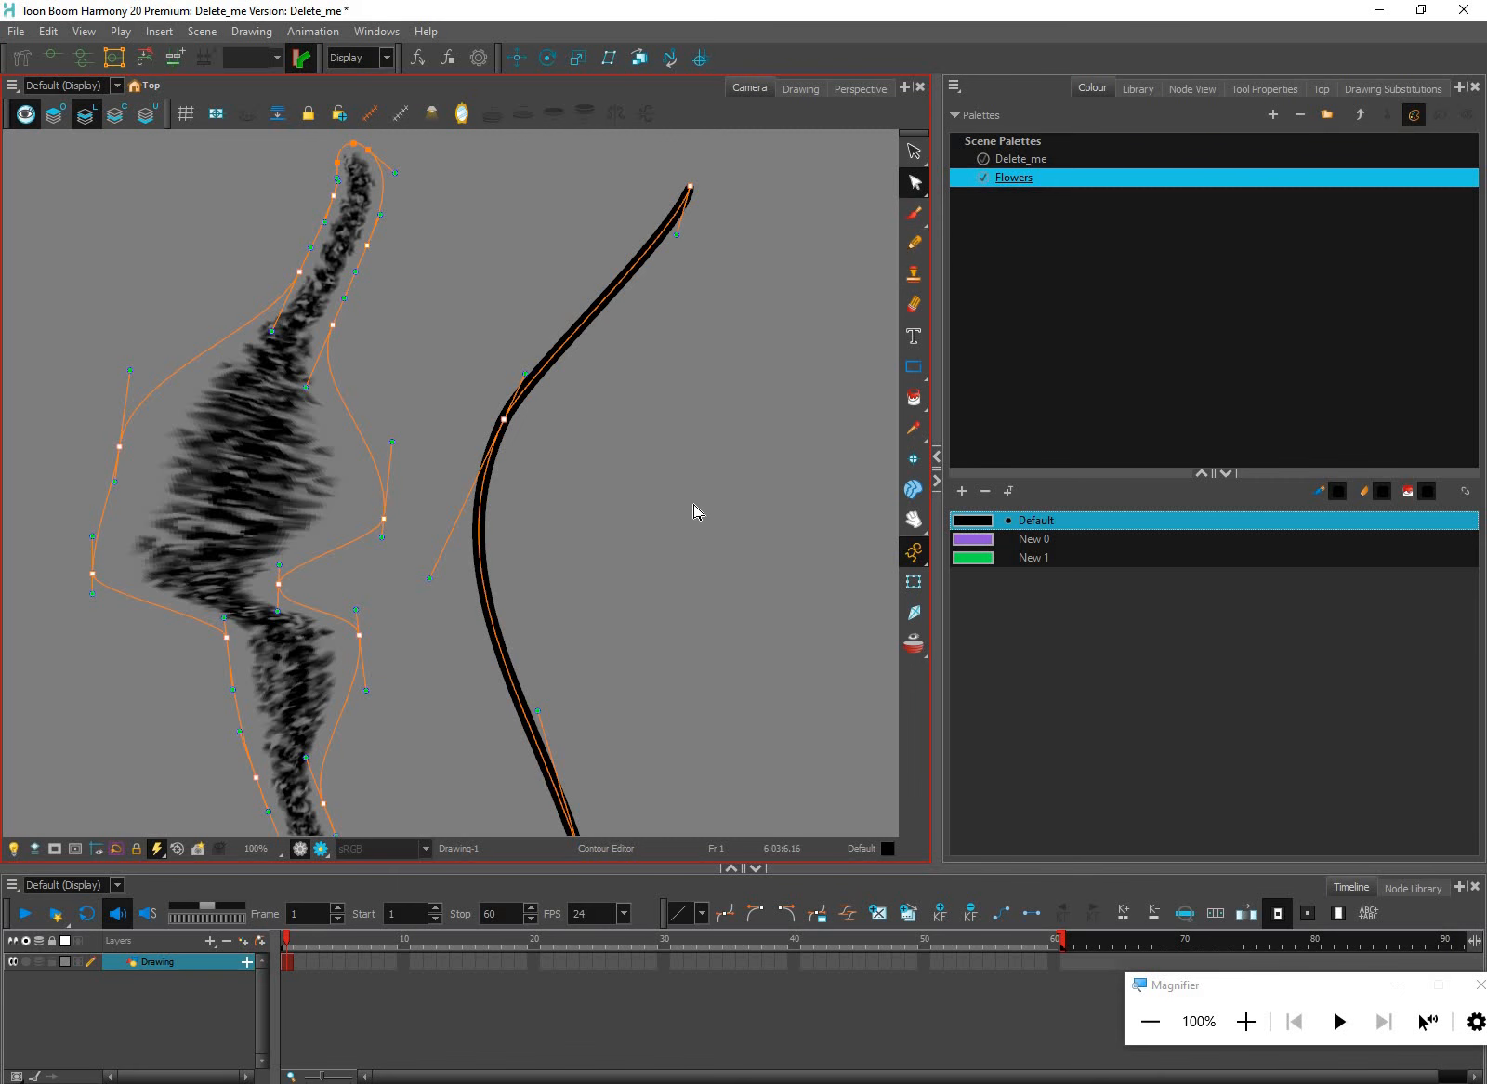
scroll(681, 493, down, 2)
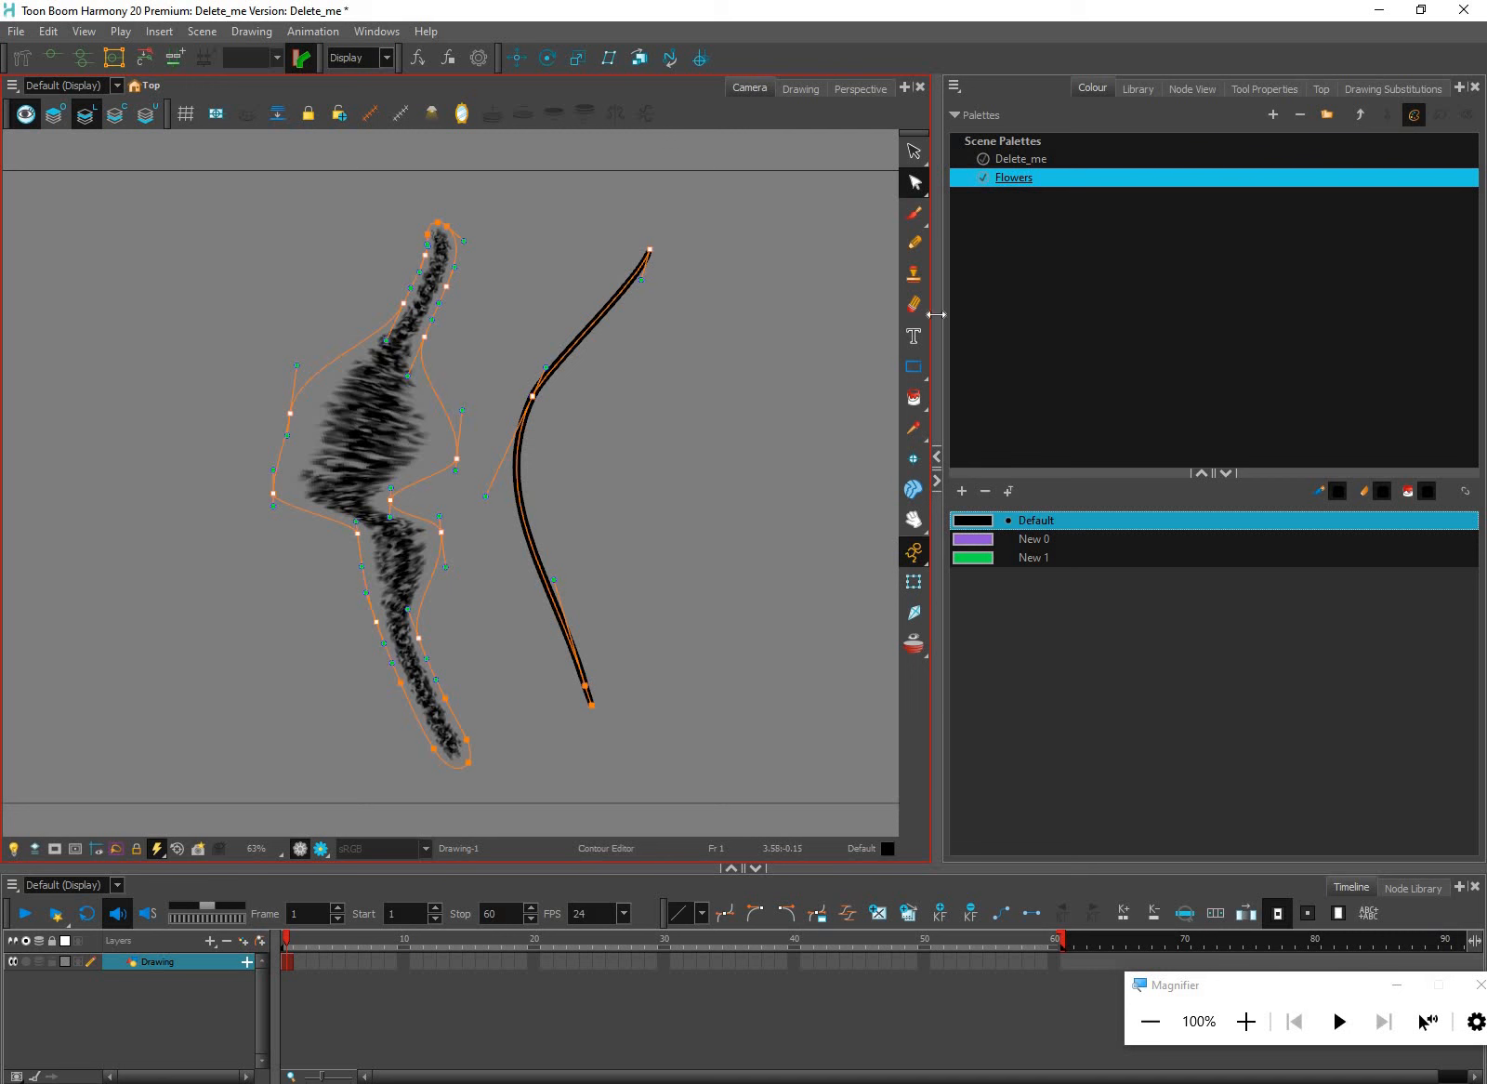
Add a cyan swatch to the Flowers palette, and set the Solid Brush 4 preset's maximum size to 106
click(962, 490)
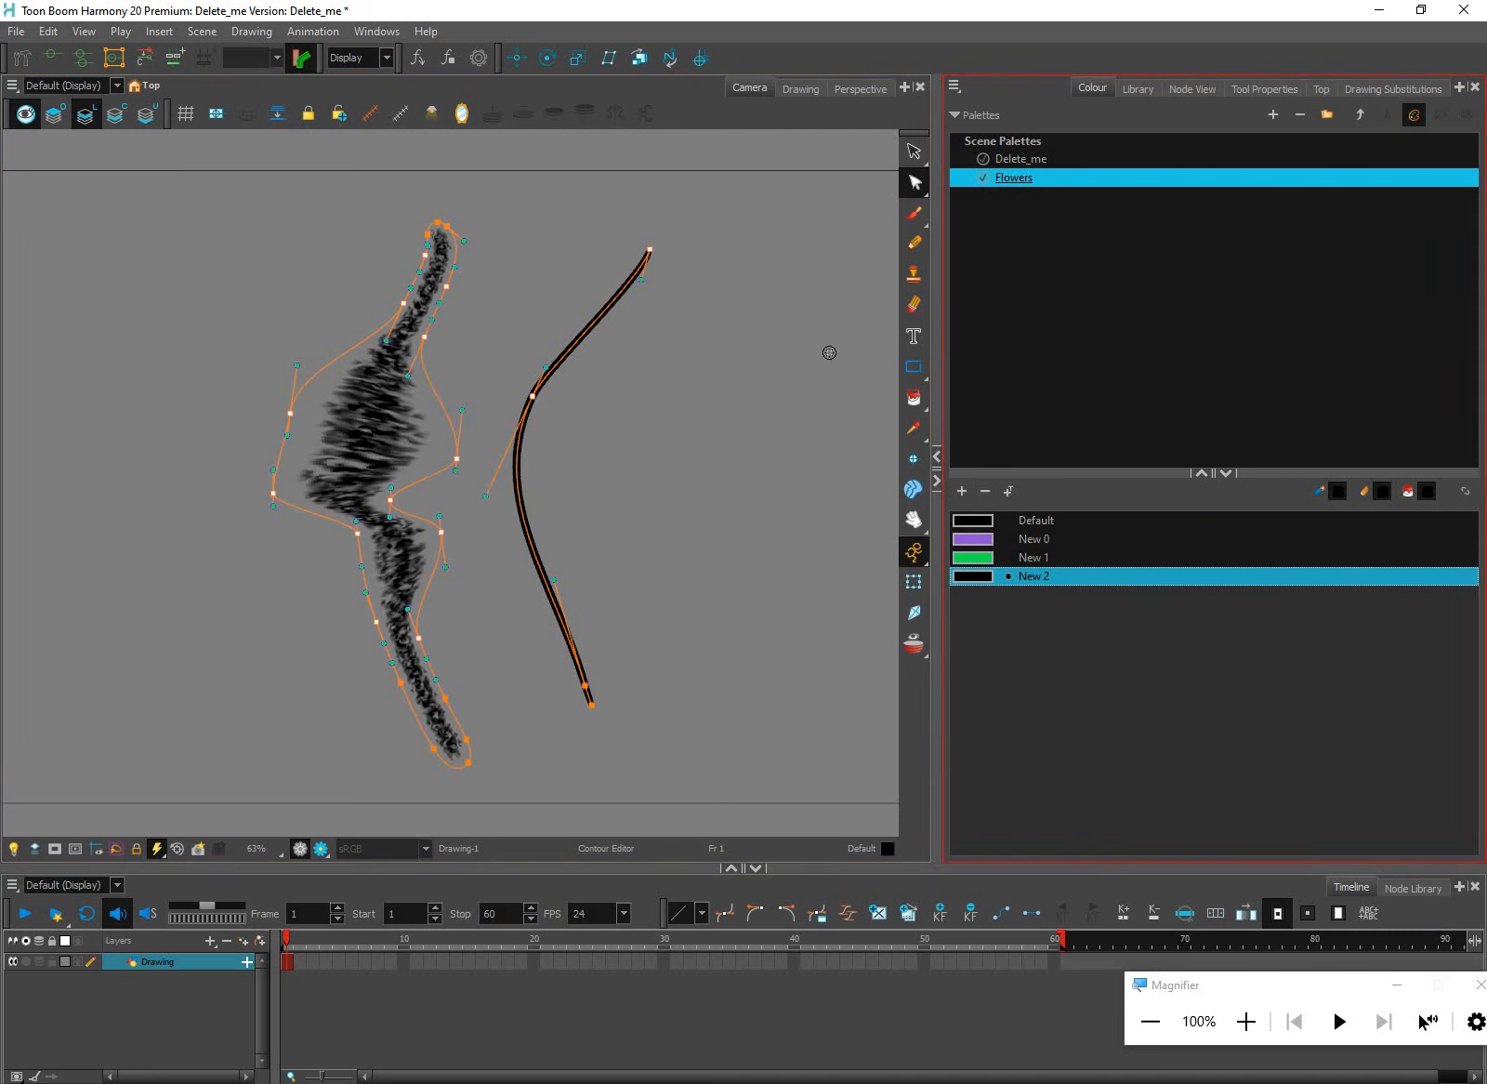
drag(827, 368, 884, 338)
click(913, 216)
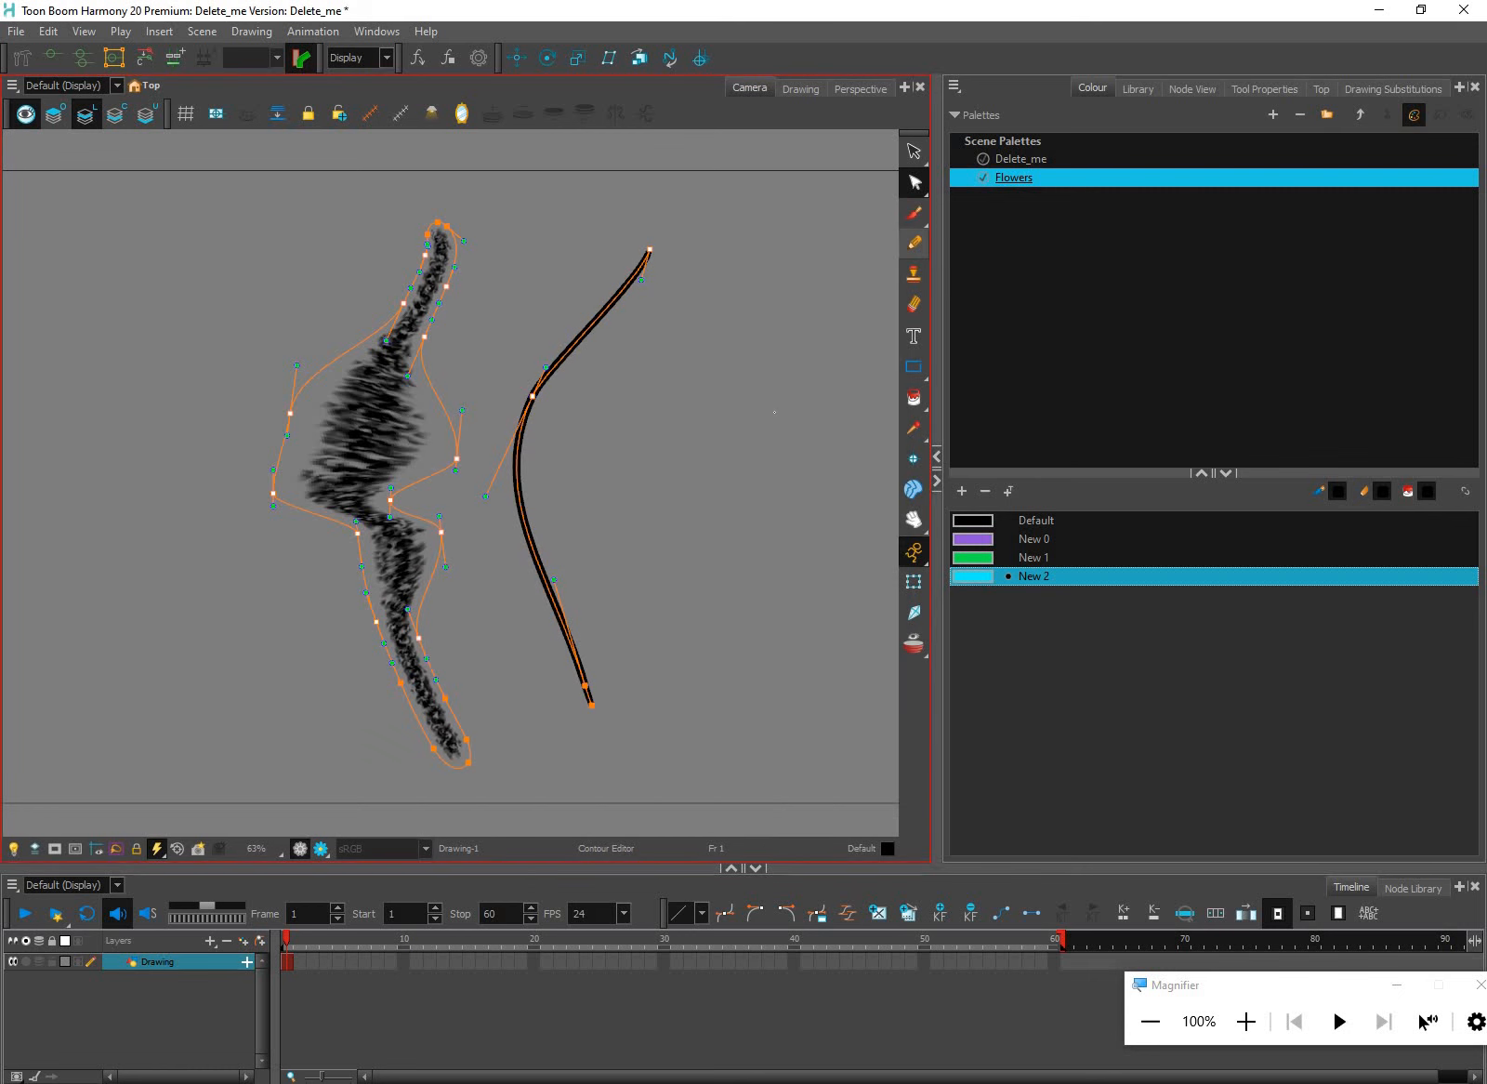
click(1264, 90)
scroll(1312, 414, up, 8)
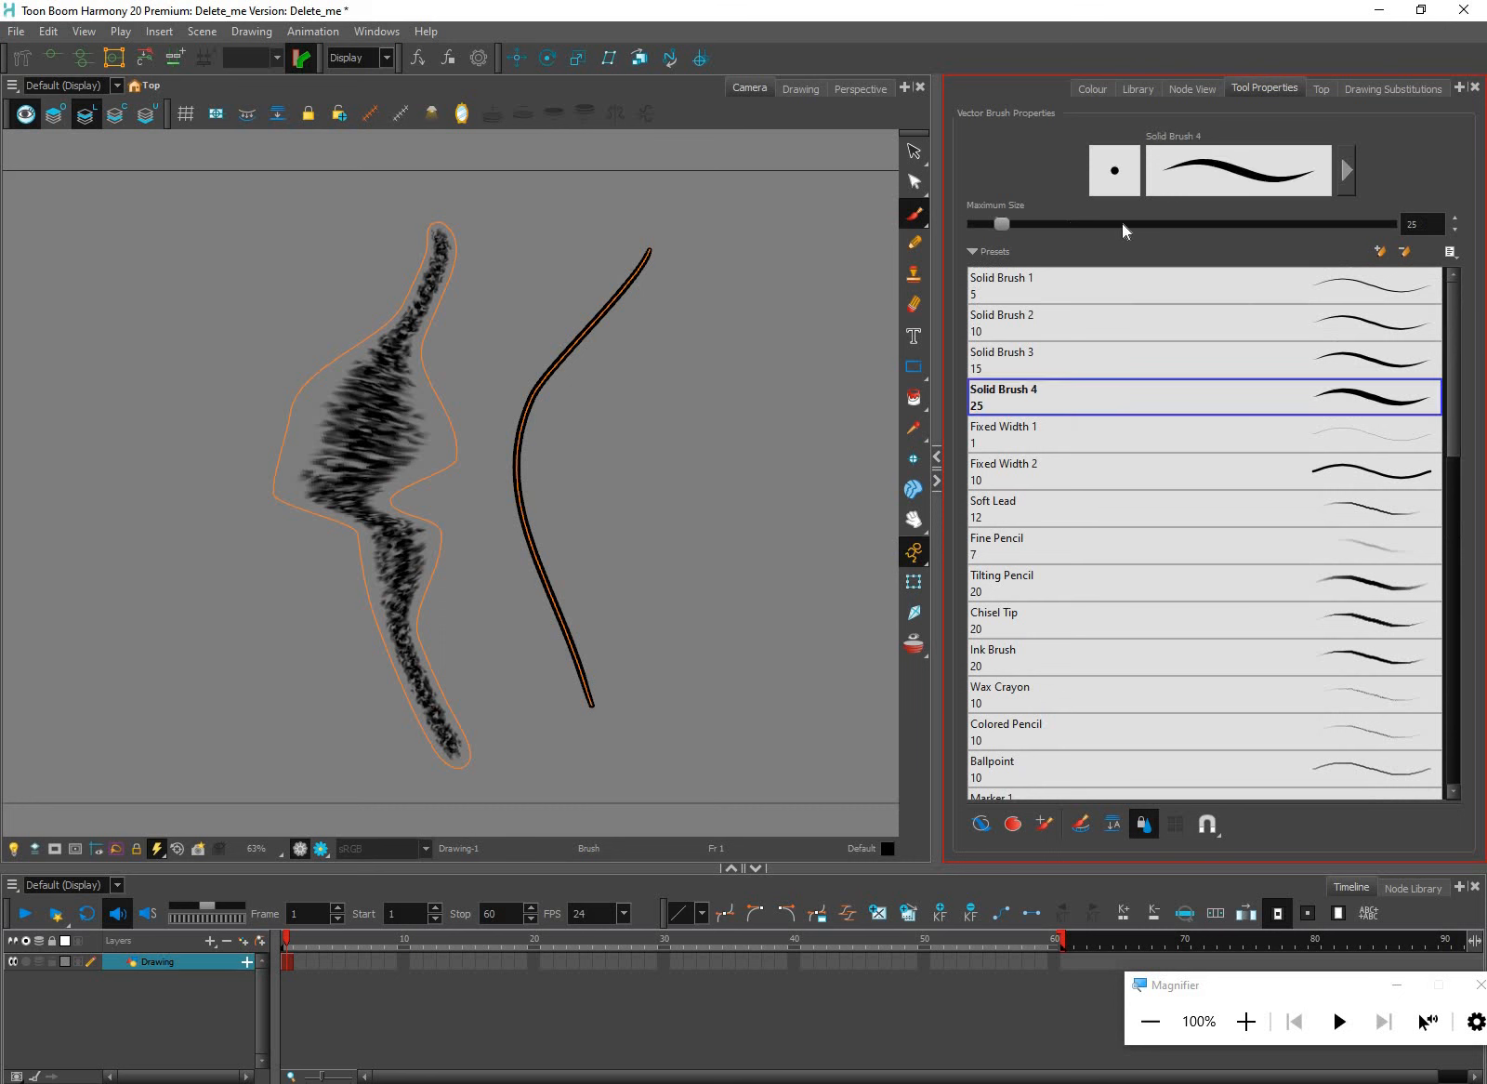
mouse_move(1135, 227)
mouse_down()
mouse_move(1100, 227)
mouse_move(1160, 224)
mouse_move(1085, 224)
mouse_up()
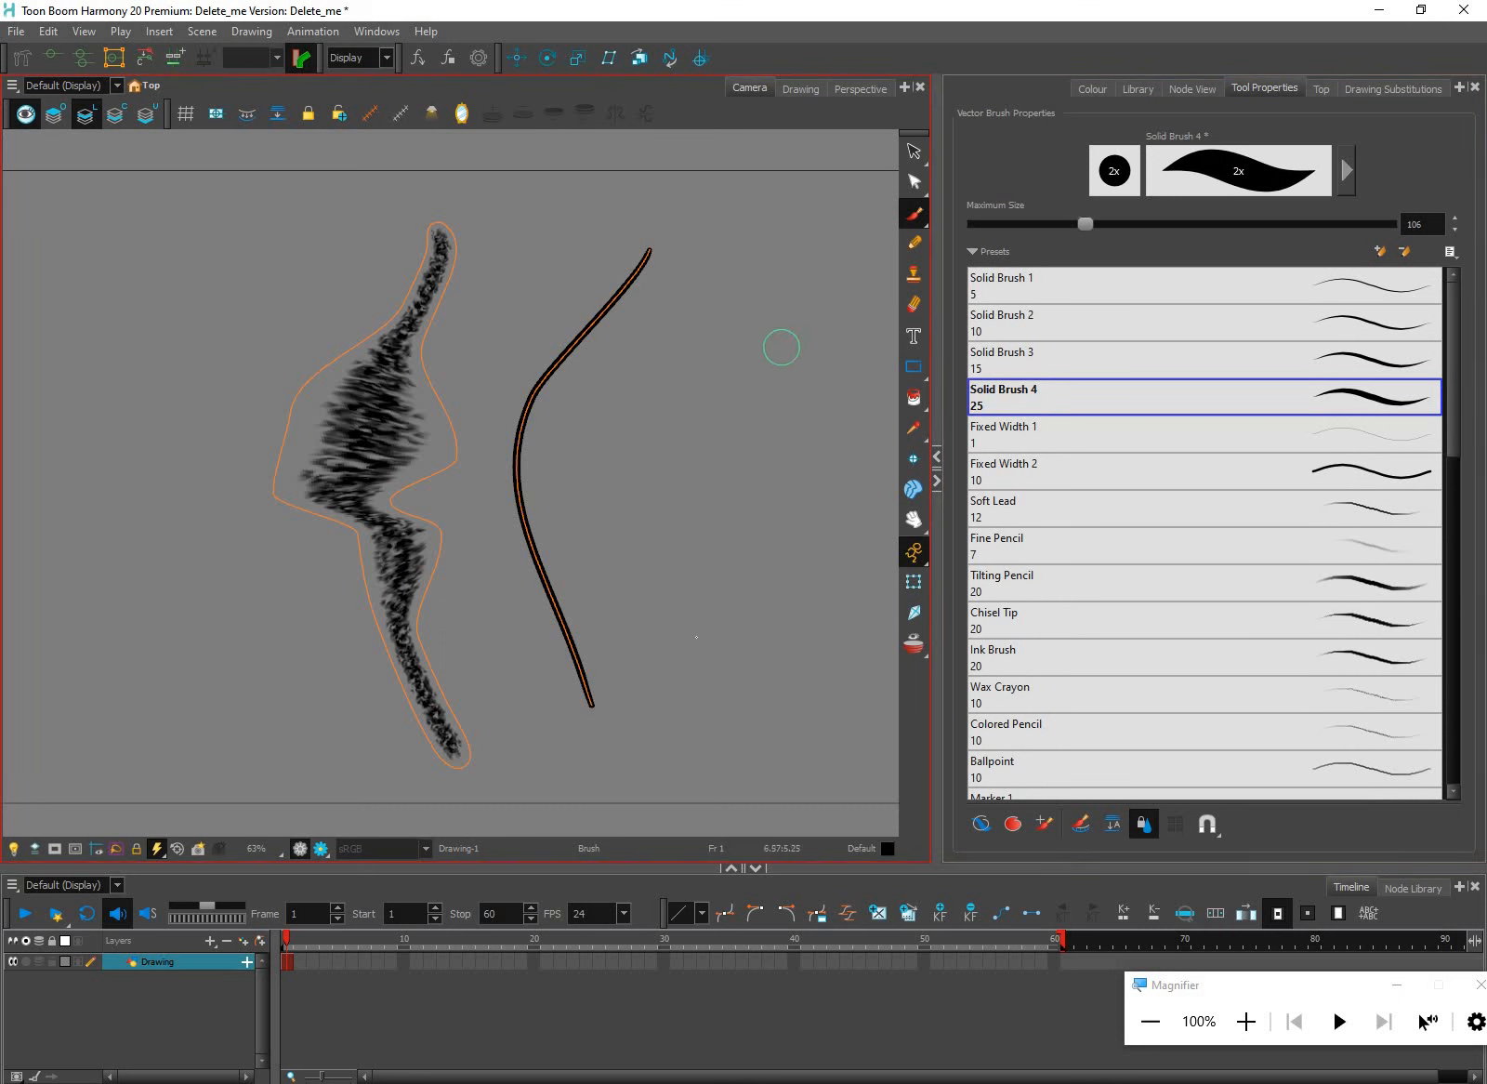
drag(776, 320, 711, 497)
click(914, 152)
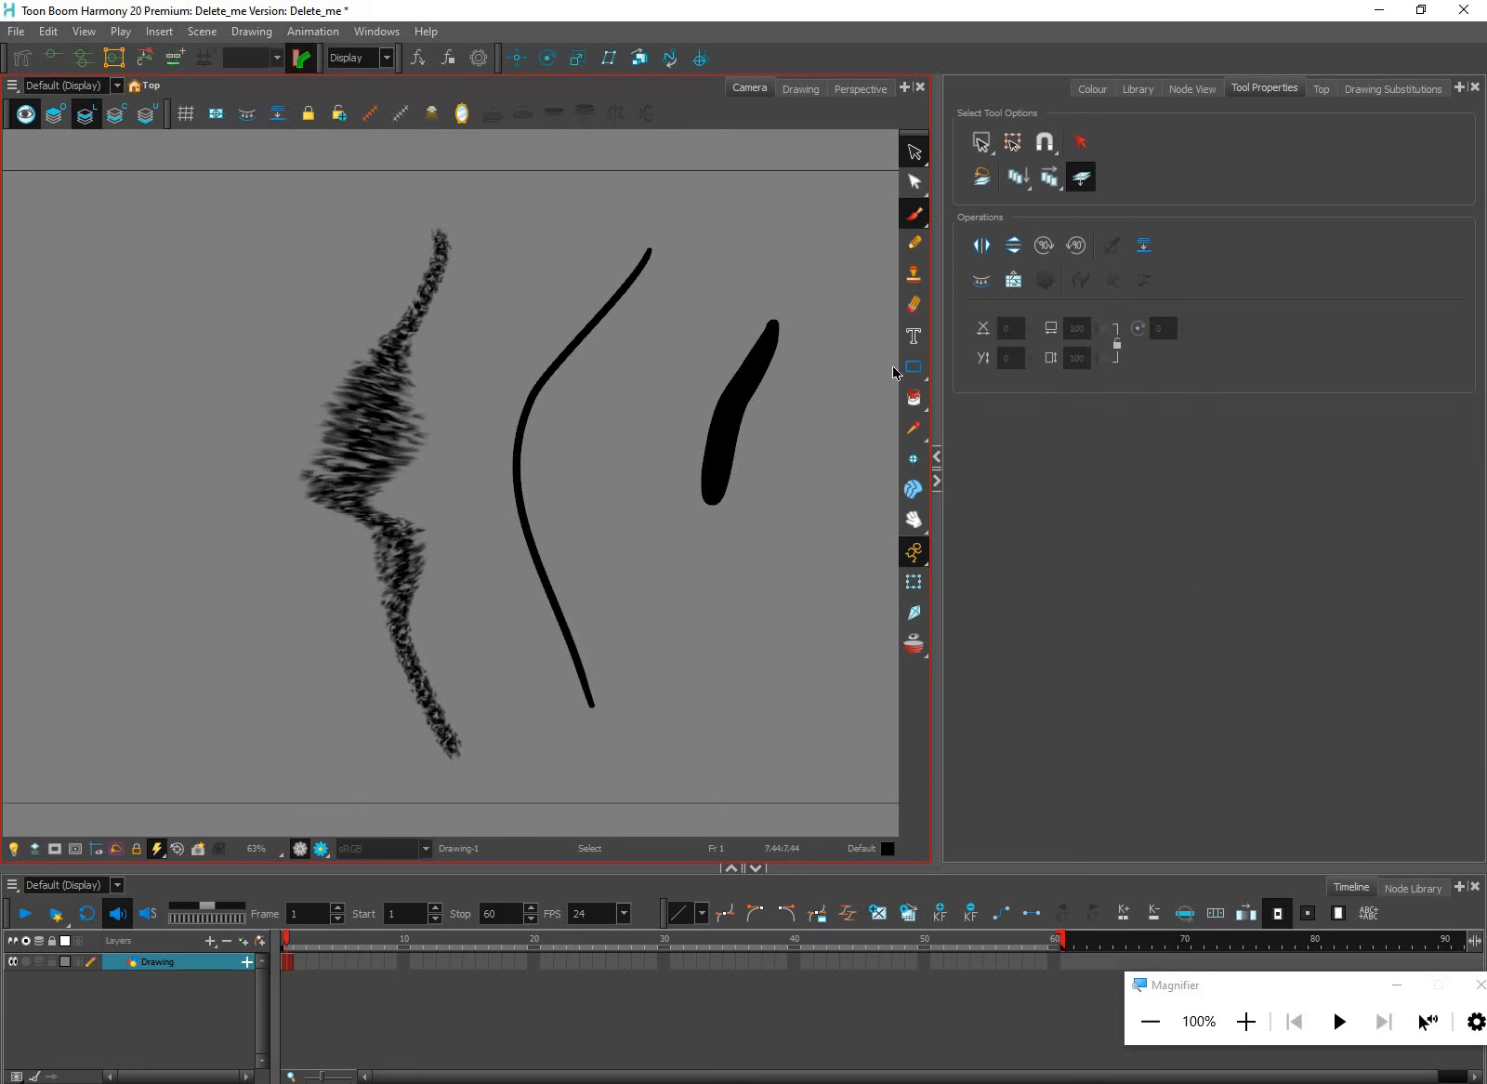
click(739, 418)
key(Delete)
With the Brush and the cyan New 2 swatch, draw a vertical water jet right of the pencil line and splashes left of its base
click(913, 219)
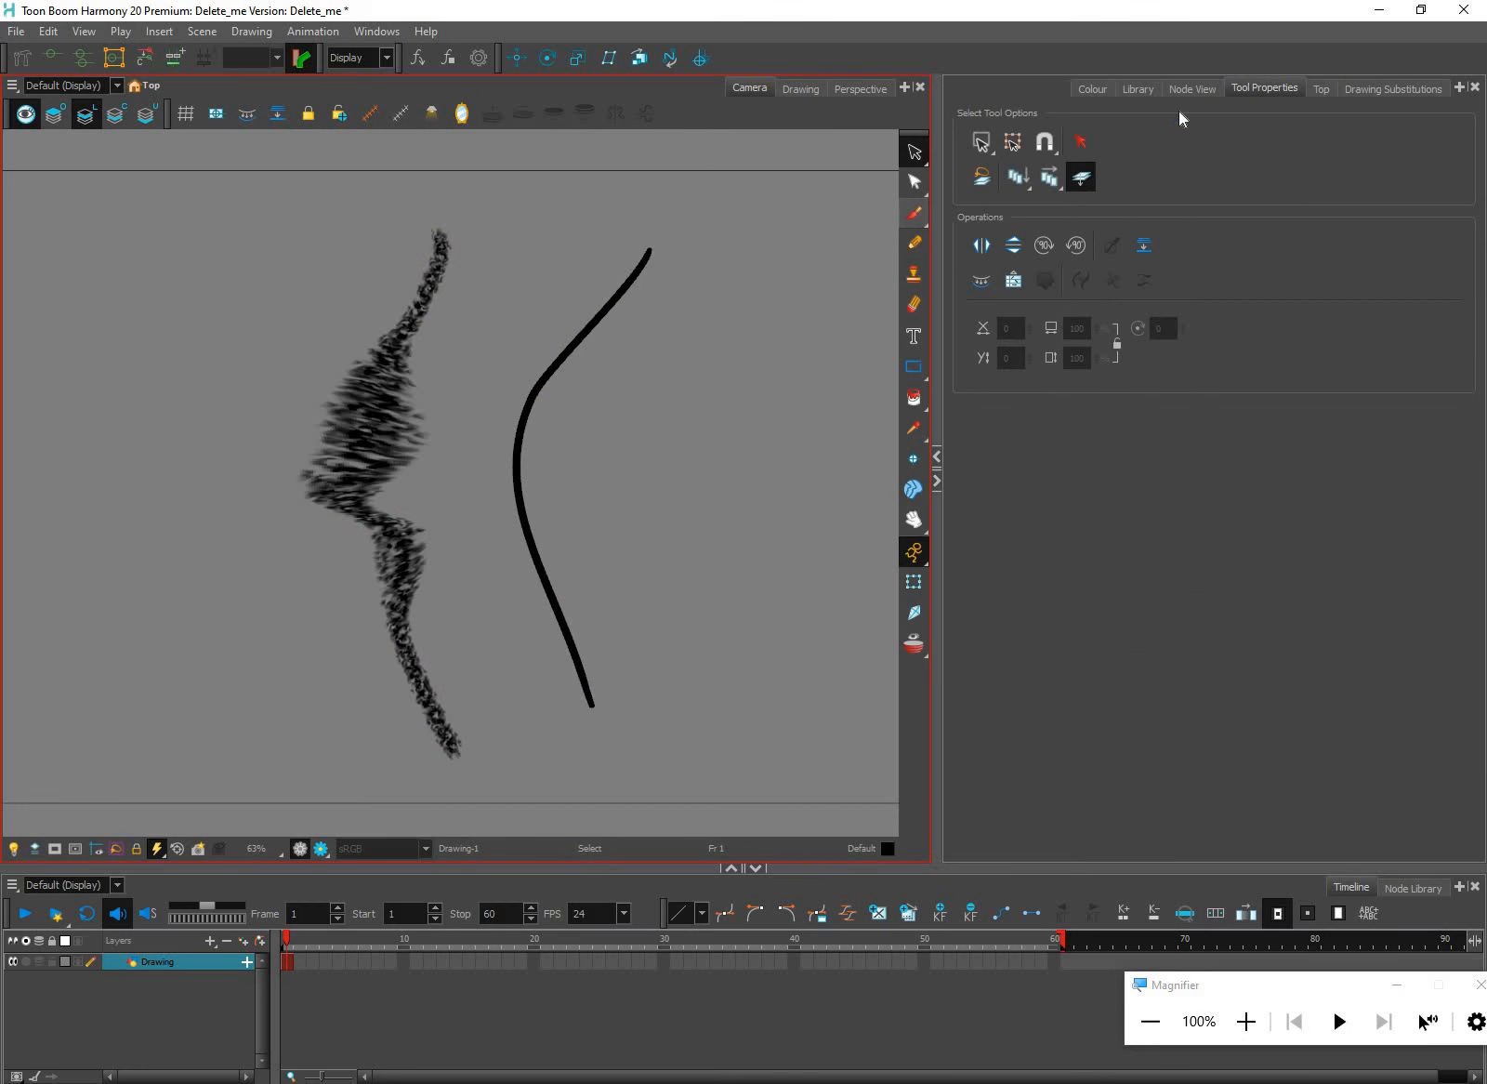
click(1092, 89)
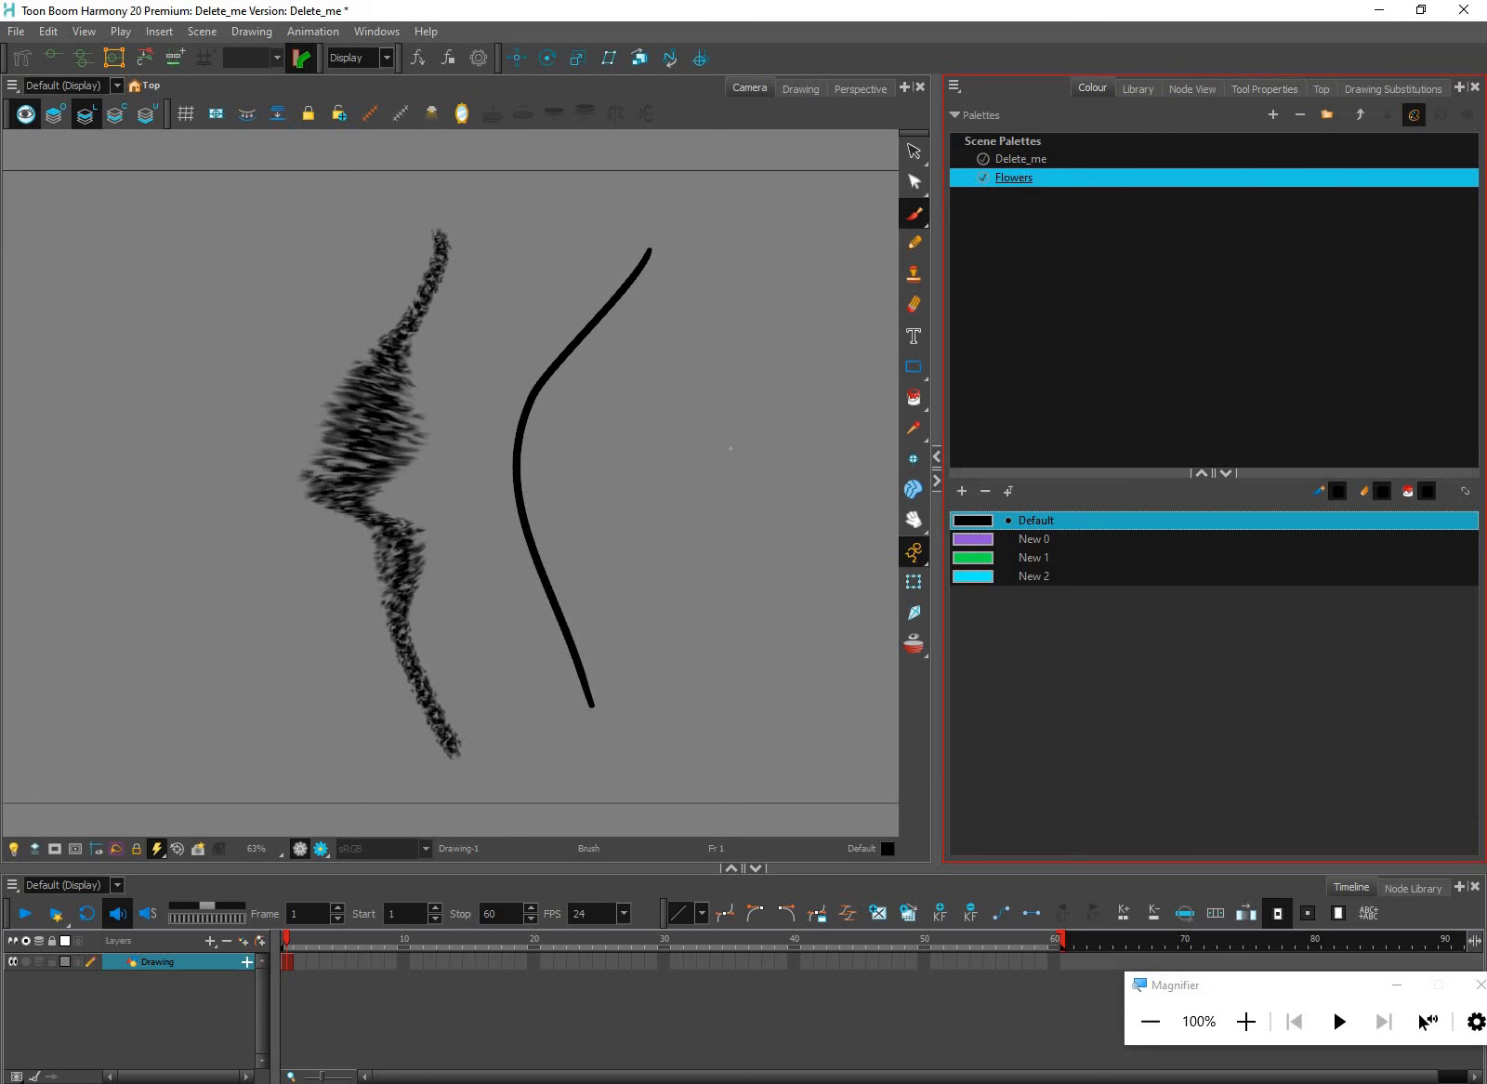
click(1031, 576)
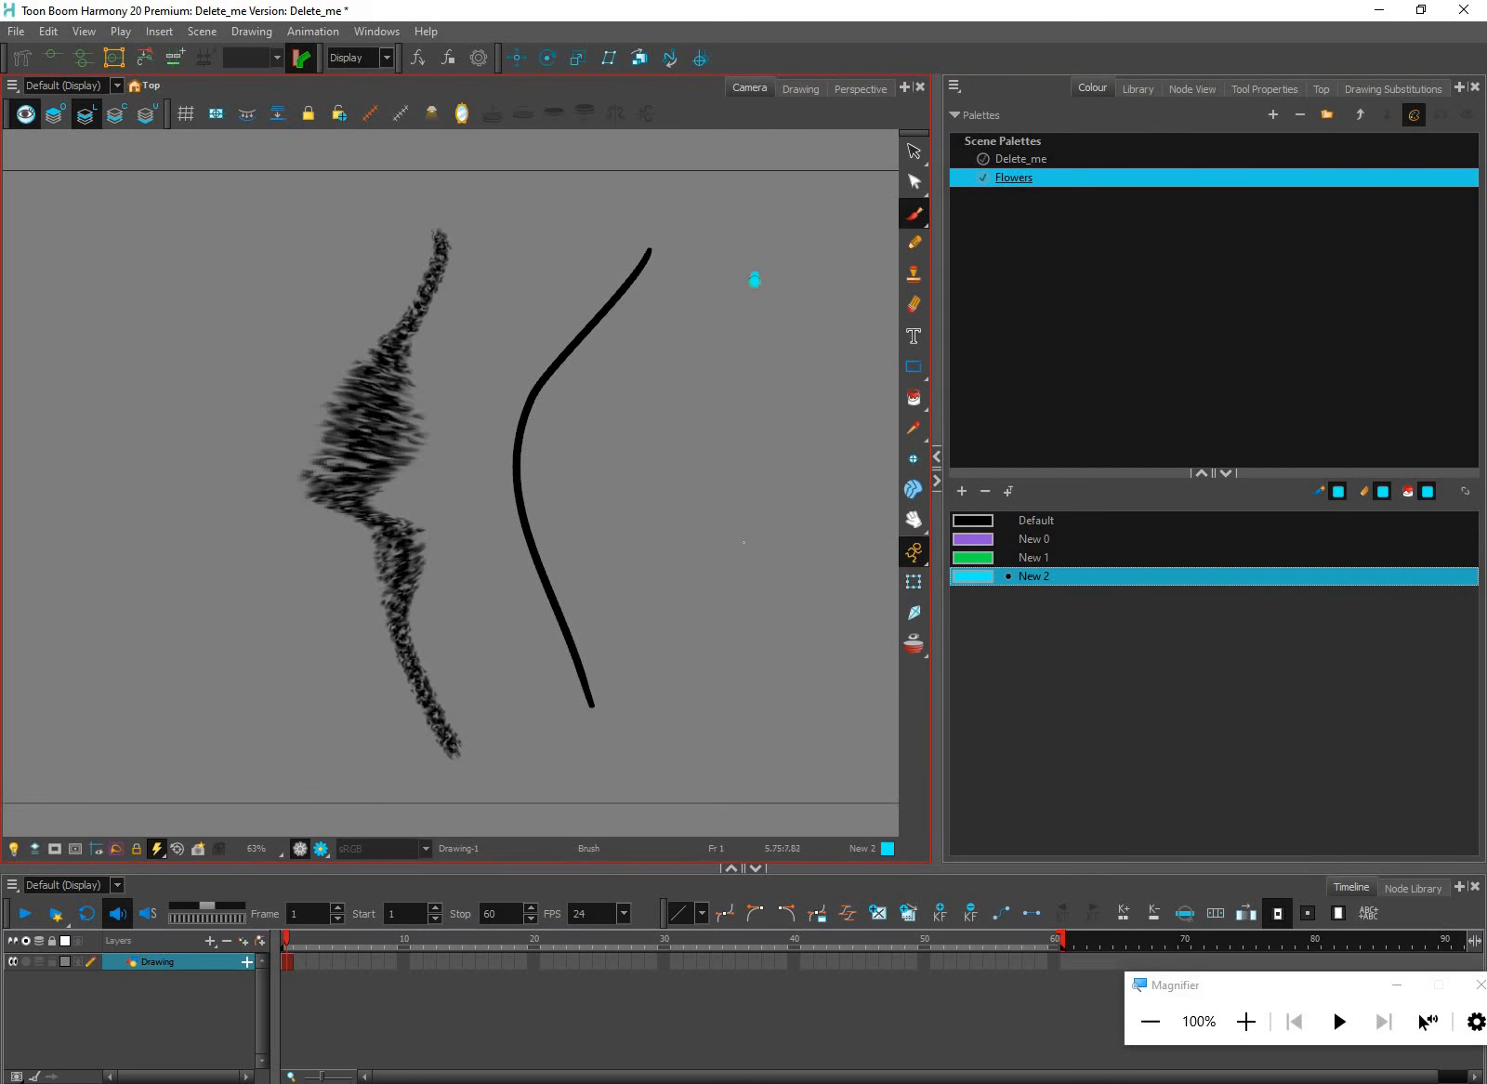
mouse_move(754, 279)
mouse_down()
mouse_move(749, 573)
mouse_move(679, 462)
mouse_move(705, 541)
mouse_up()
drag(714, 549, 734, 581)
drag(658, 504, 597, 486)
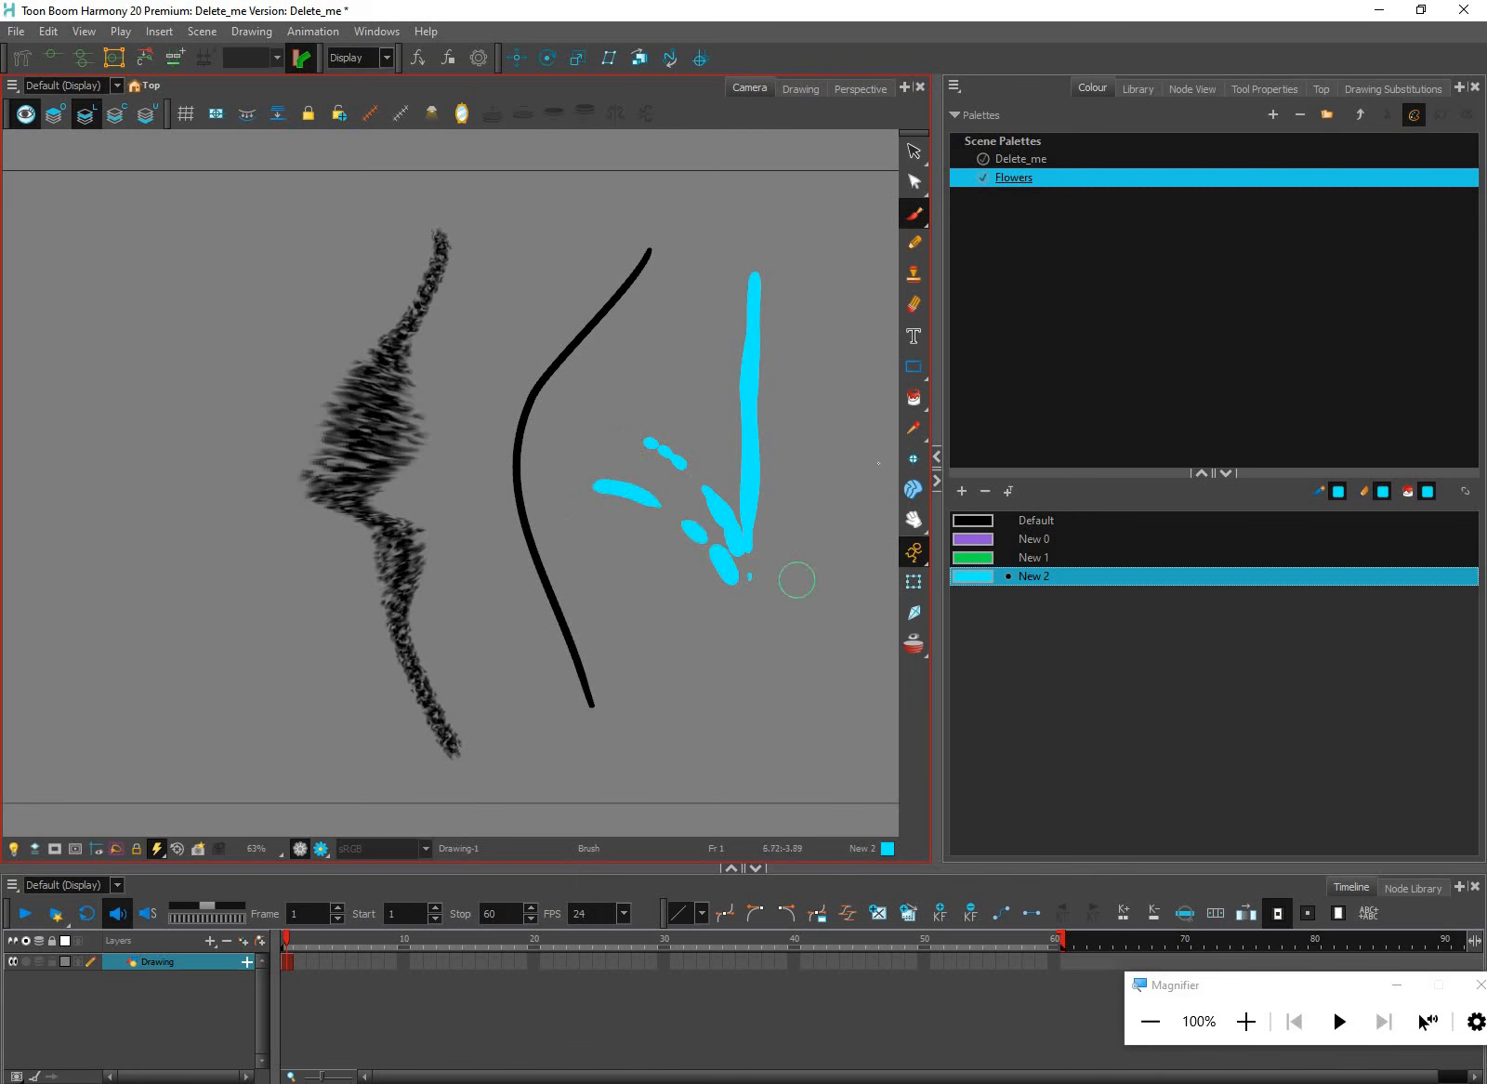
Paint cyan splashes and droplets fanning out to the right from the base of the water jet
mouse_move(751, 580)
mouse_down()
mouse_move(762, 537)
mouse_move(804, 482)
mouse_up()
drag(824, 476, 881, 462)
click(762, 581)
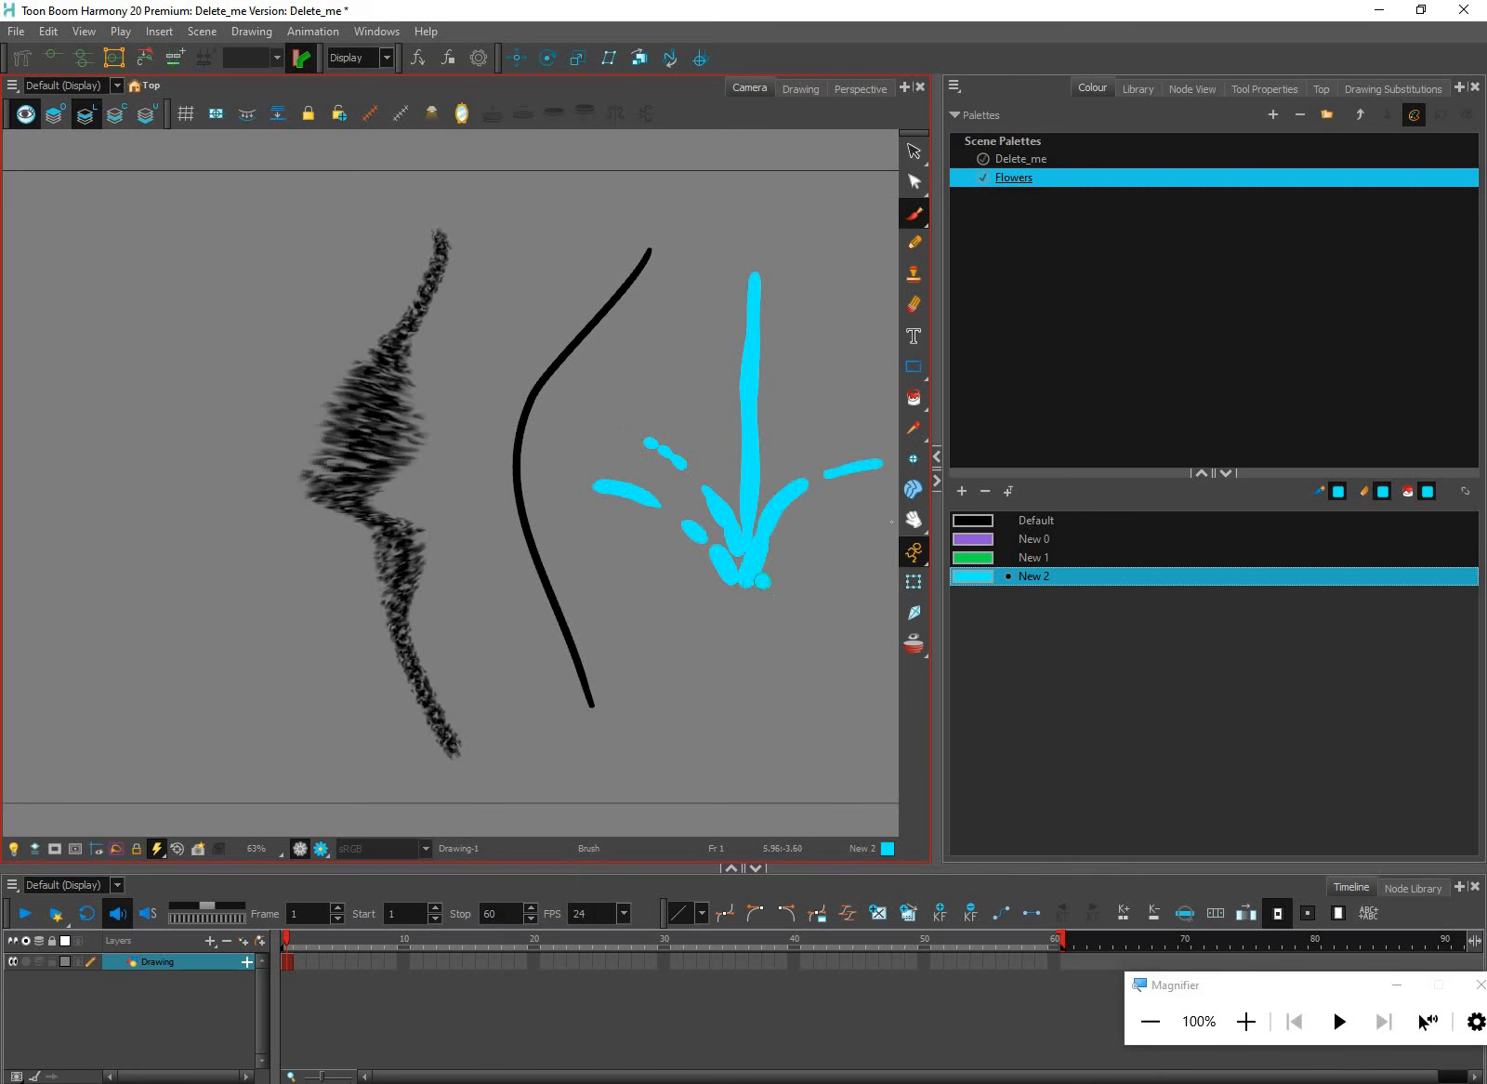
drag(763, 581, 789, 550)
drag(798, 542, 811, 533)
drag(820, 527, 843, 520)
Thicken the splash's base with more cyan strokes, and add drops above the jet and small droplets on both sides
drag(740, 579, 739, 532)
drag(752, 210, 753, 250)
mouse_move(730, 568)
mouse_down()
mouse_move(661, 535)
mouse_move(590, 538)
mouse_up()
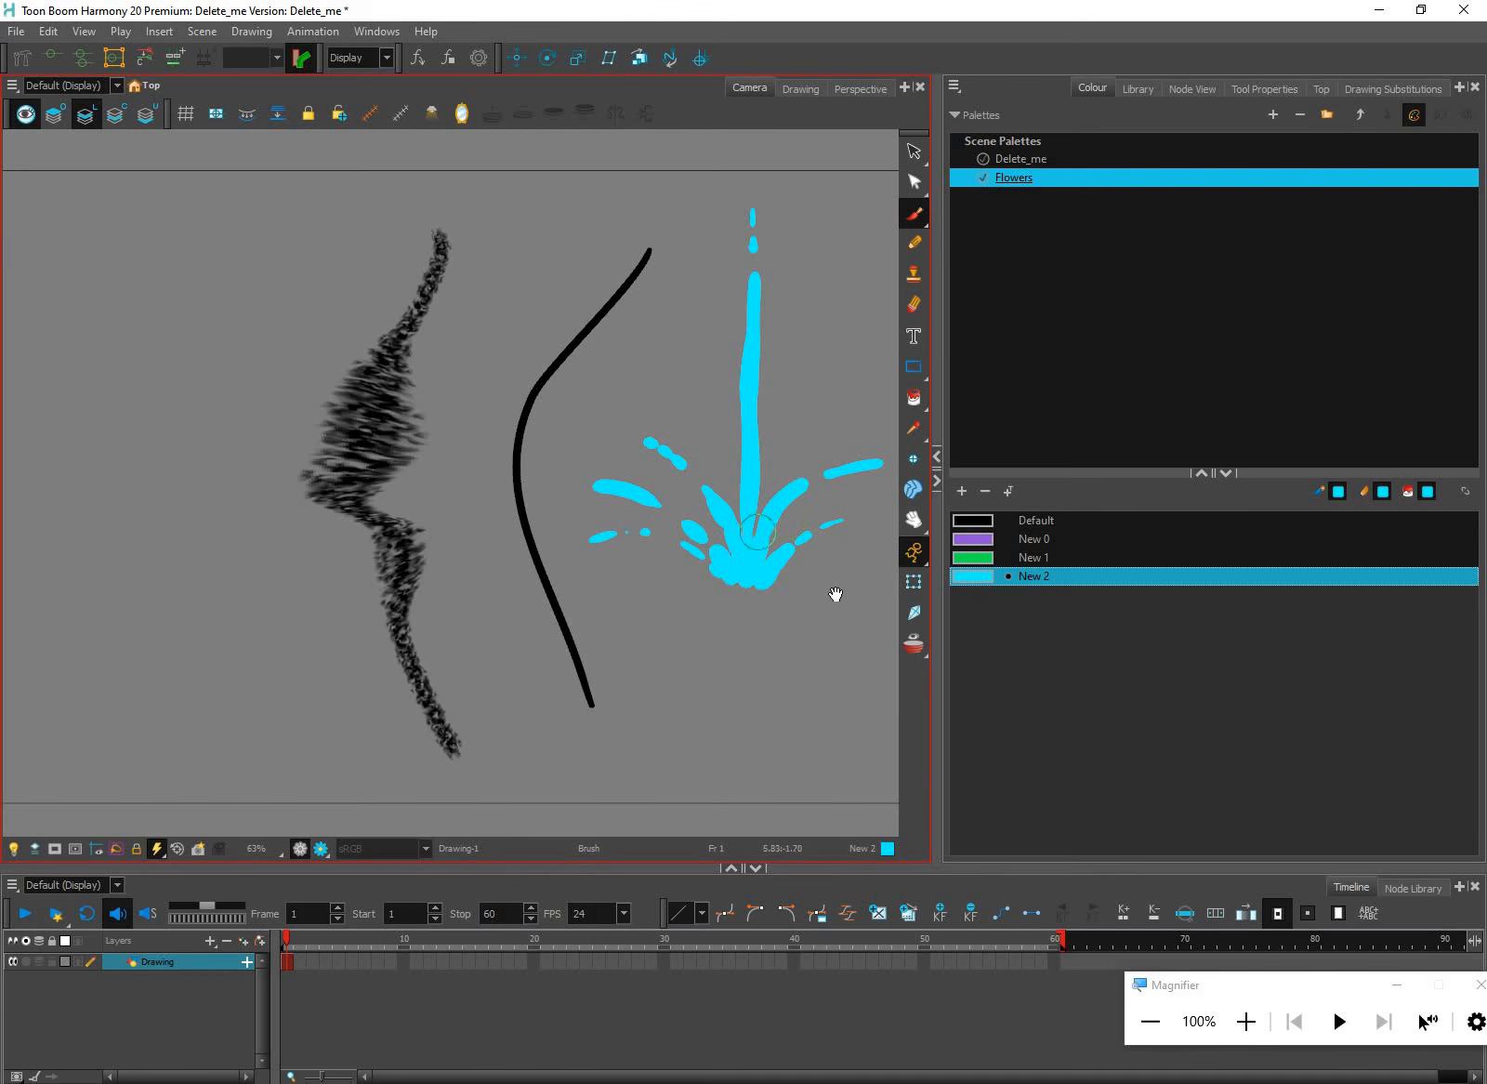
drag(841, 541, 767, 565)
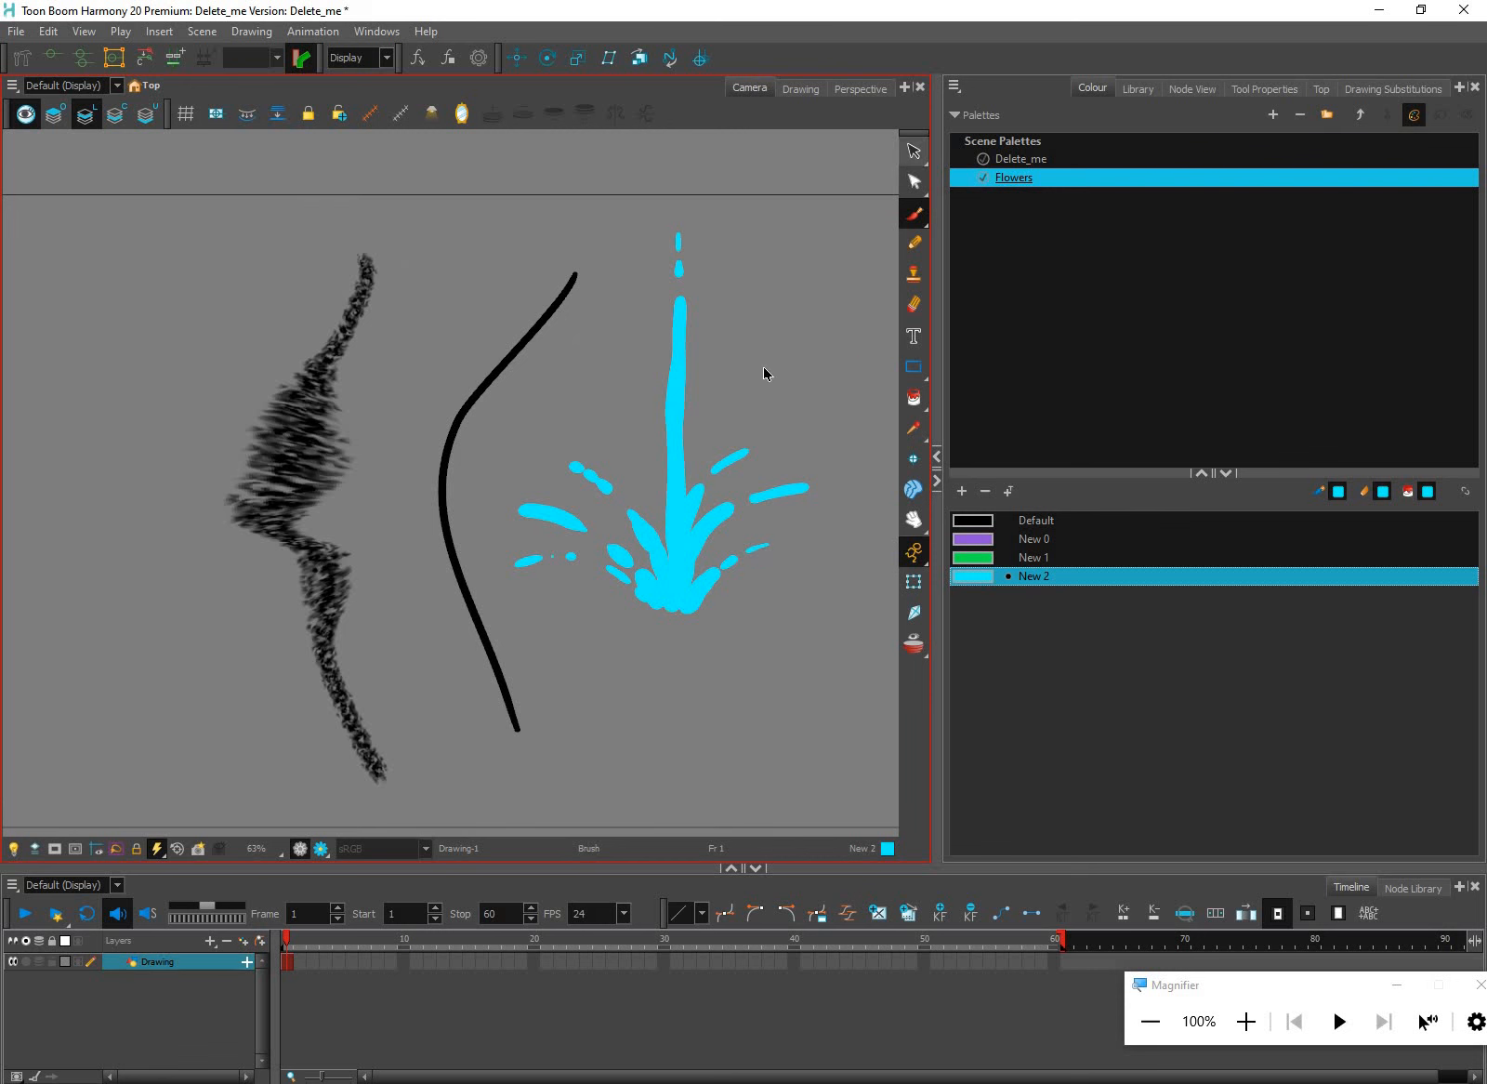
Select the cyan splash as a group and then individual strokes to examine how the overlapping brush strokes are built
key(alt+s)
mouse_move(836, 228)
mouse_down()
mouse_move(823, 537)
mouse_move(829, 526)
mouse_up()
scroll(829, 526, up, 1)
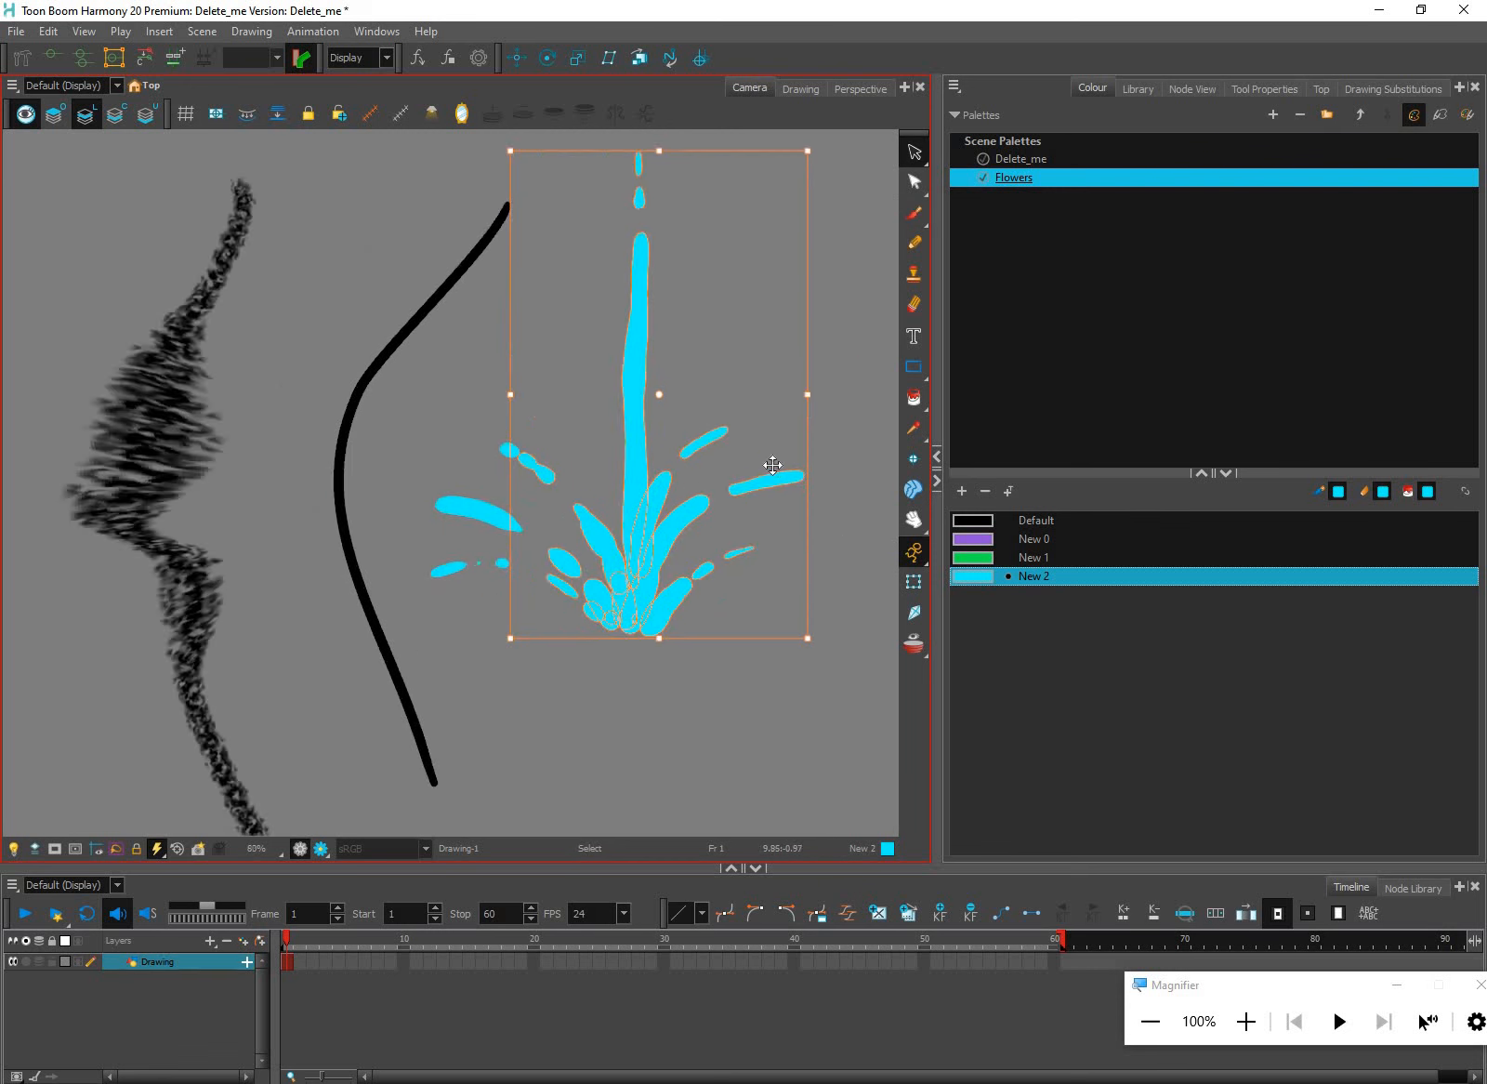
scroll(773, 464, up, 1)
click(751, 470)
click(570, 542)
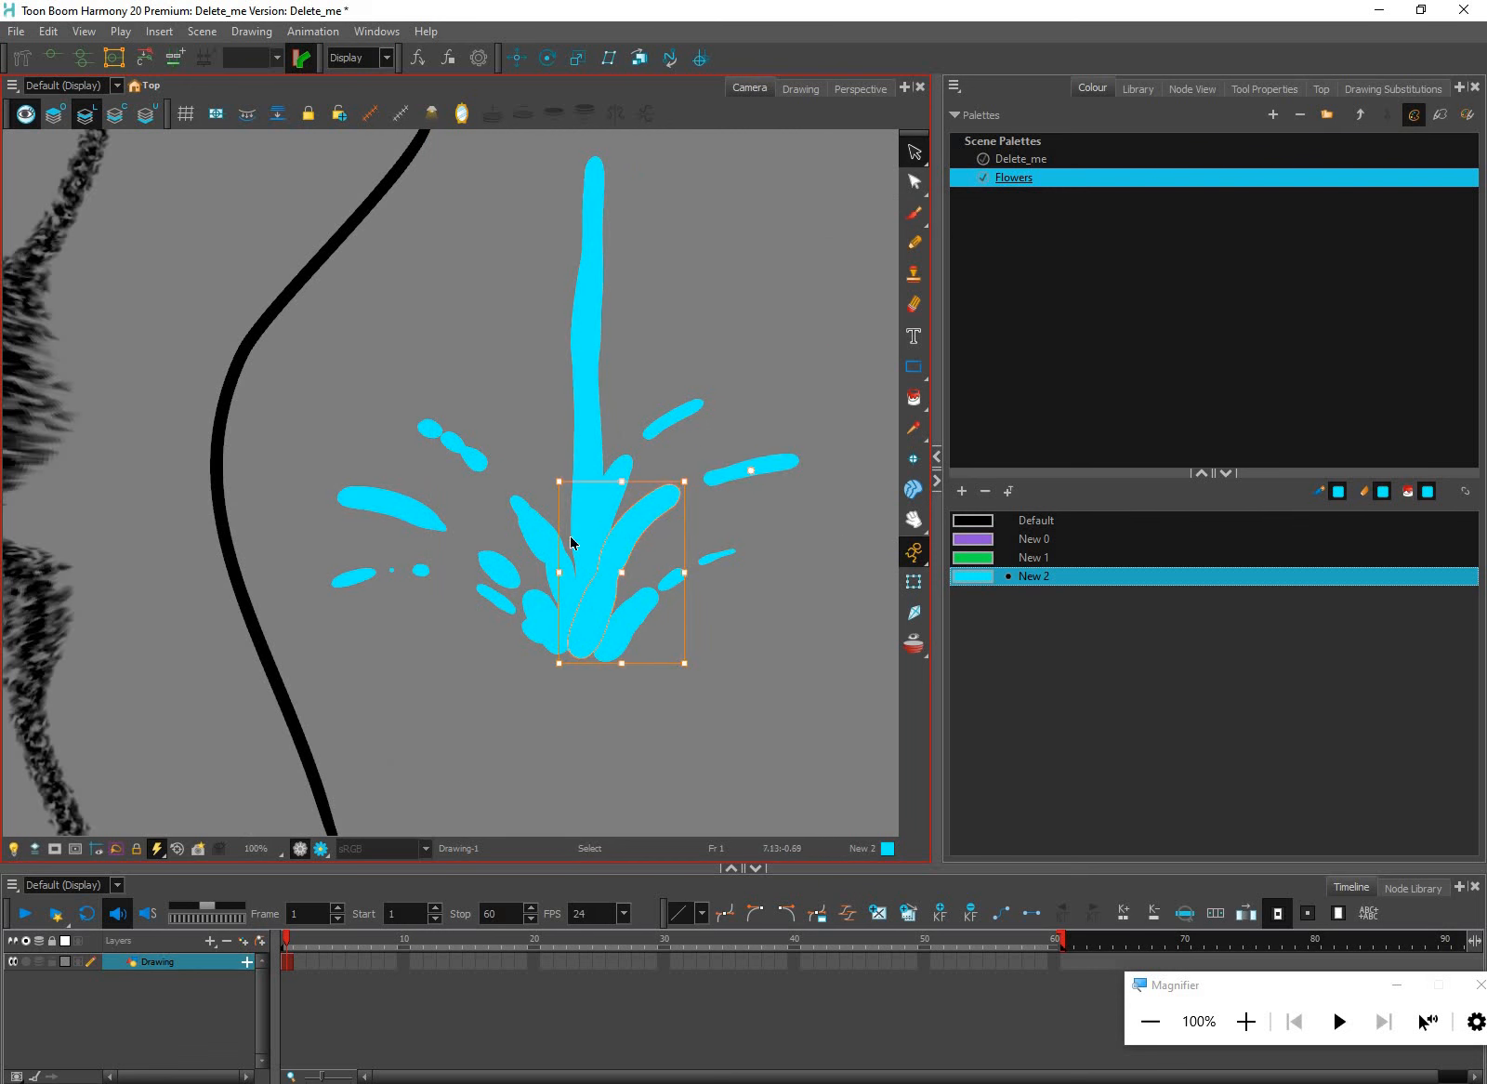
click(746, 673)
scroll(746, 671, down, 2)
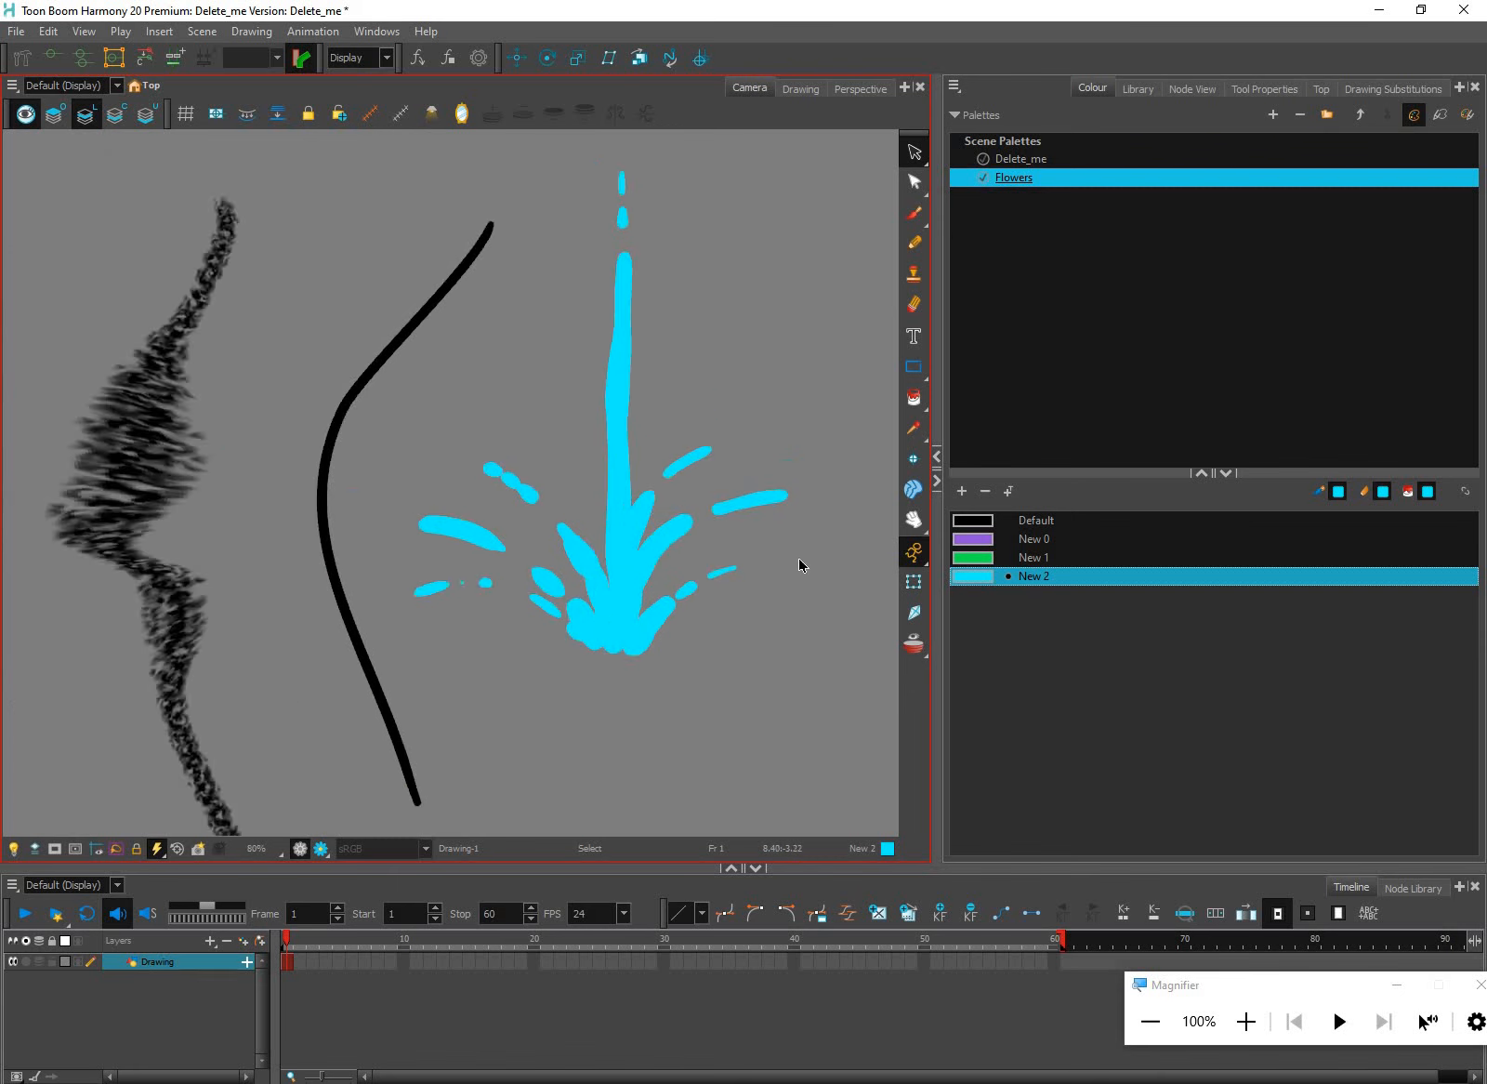
key(shift+m)
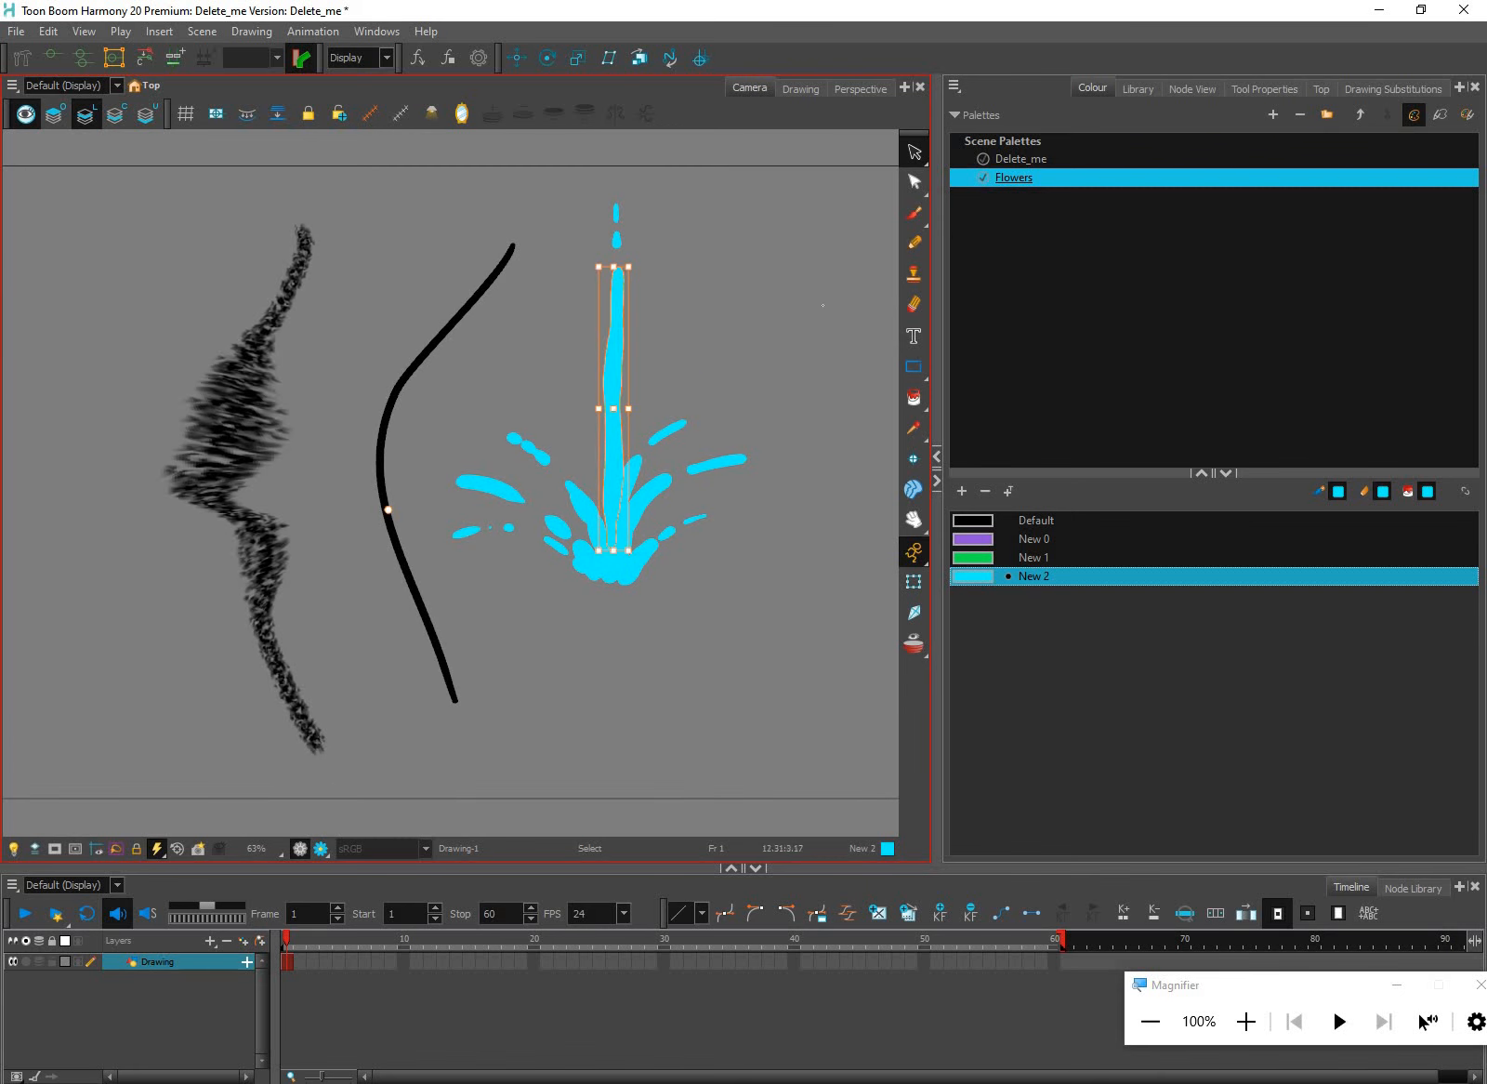
Draw a tall, narrow cyan pencil outline right of the splash with a small gap at its top, and switch to the Paint tool
click(914, 242)
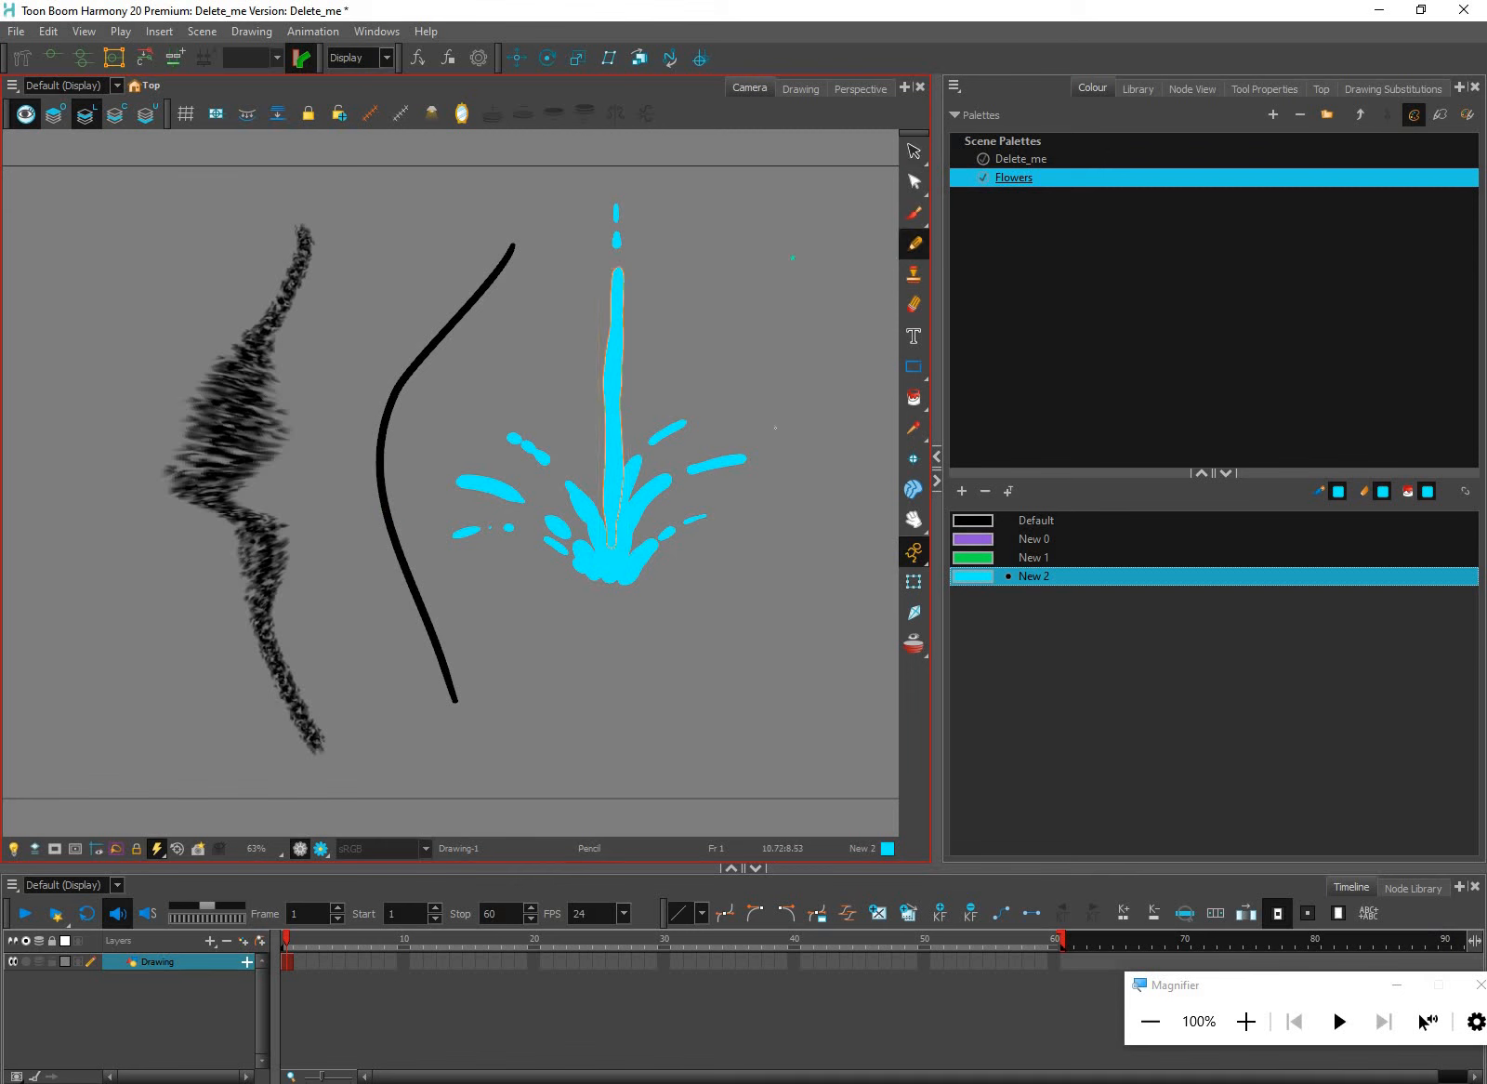
mouse_move(786, 308)
mouse_down()
mouse_move(770, 540)
mouse_move(799, 432)
mouse_move(805, 277)
mouse_up()
scroll(817, 303, up, 1)
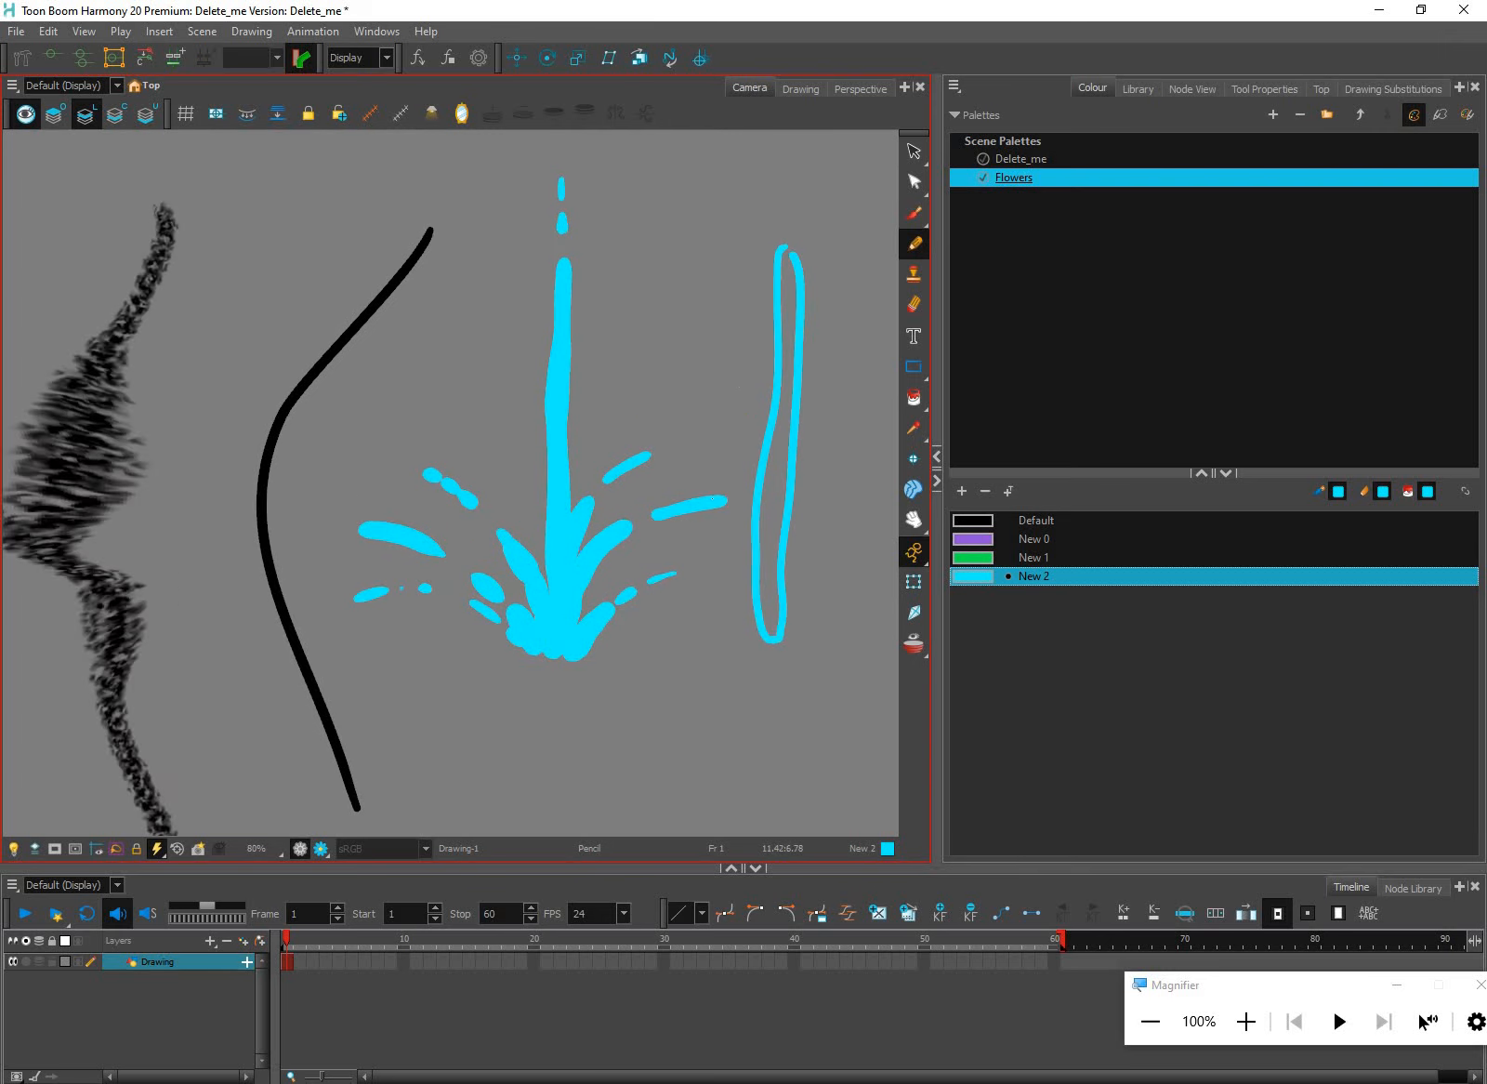
scroll(754, 292, up, 1)
scroll(754, 292, up, 1)
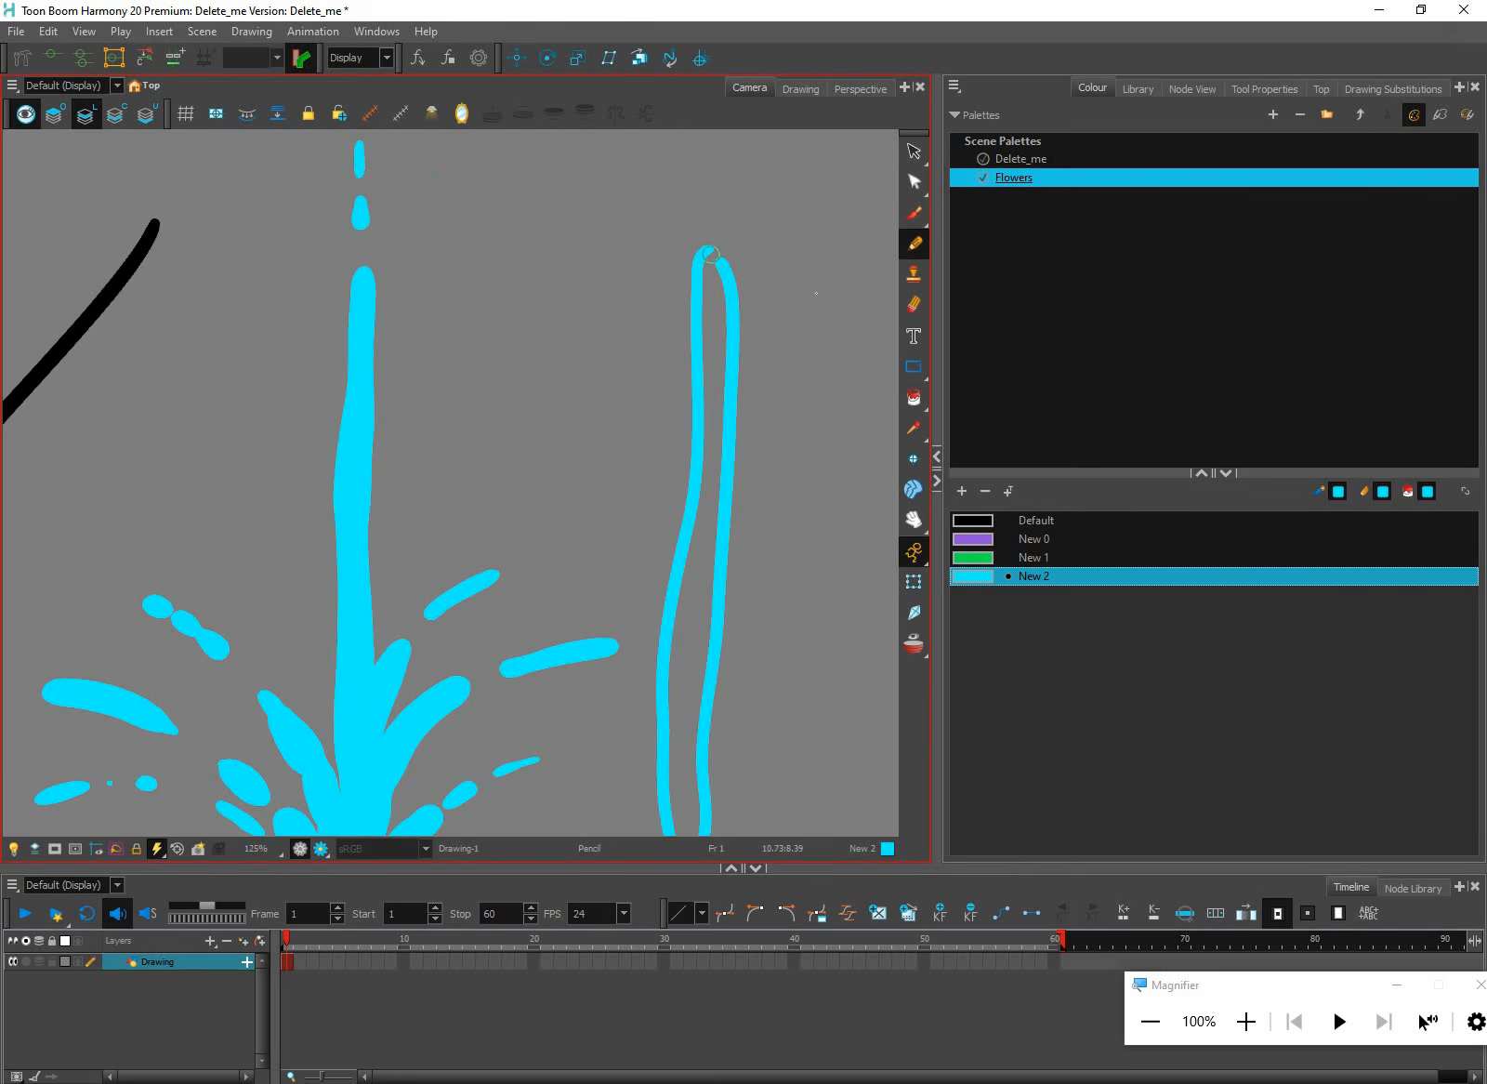
drag(830, 347, 796, 291)
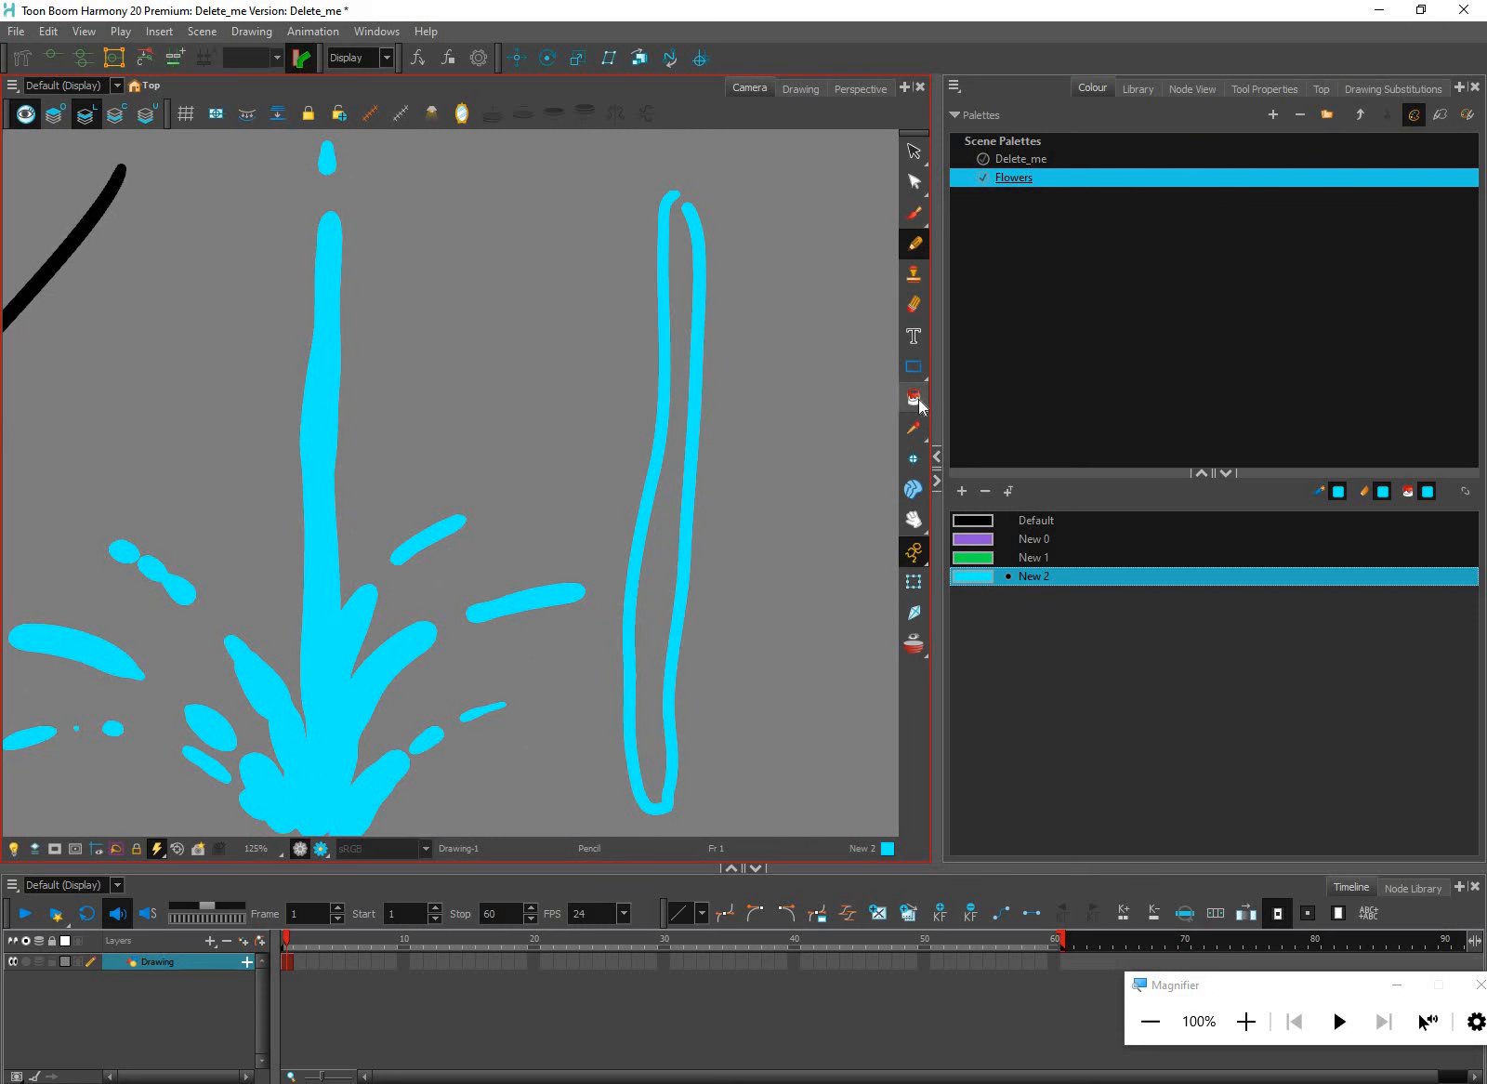
click(918, 401)
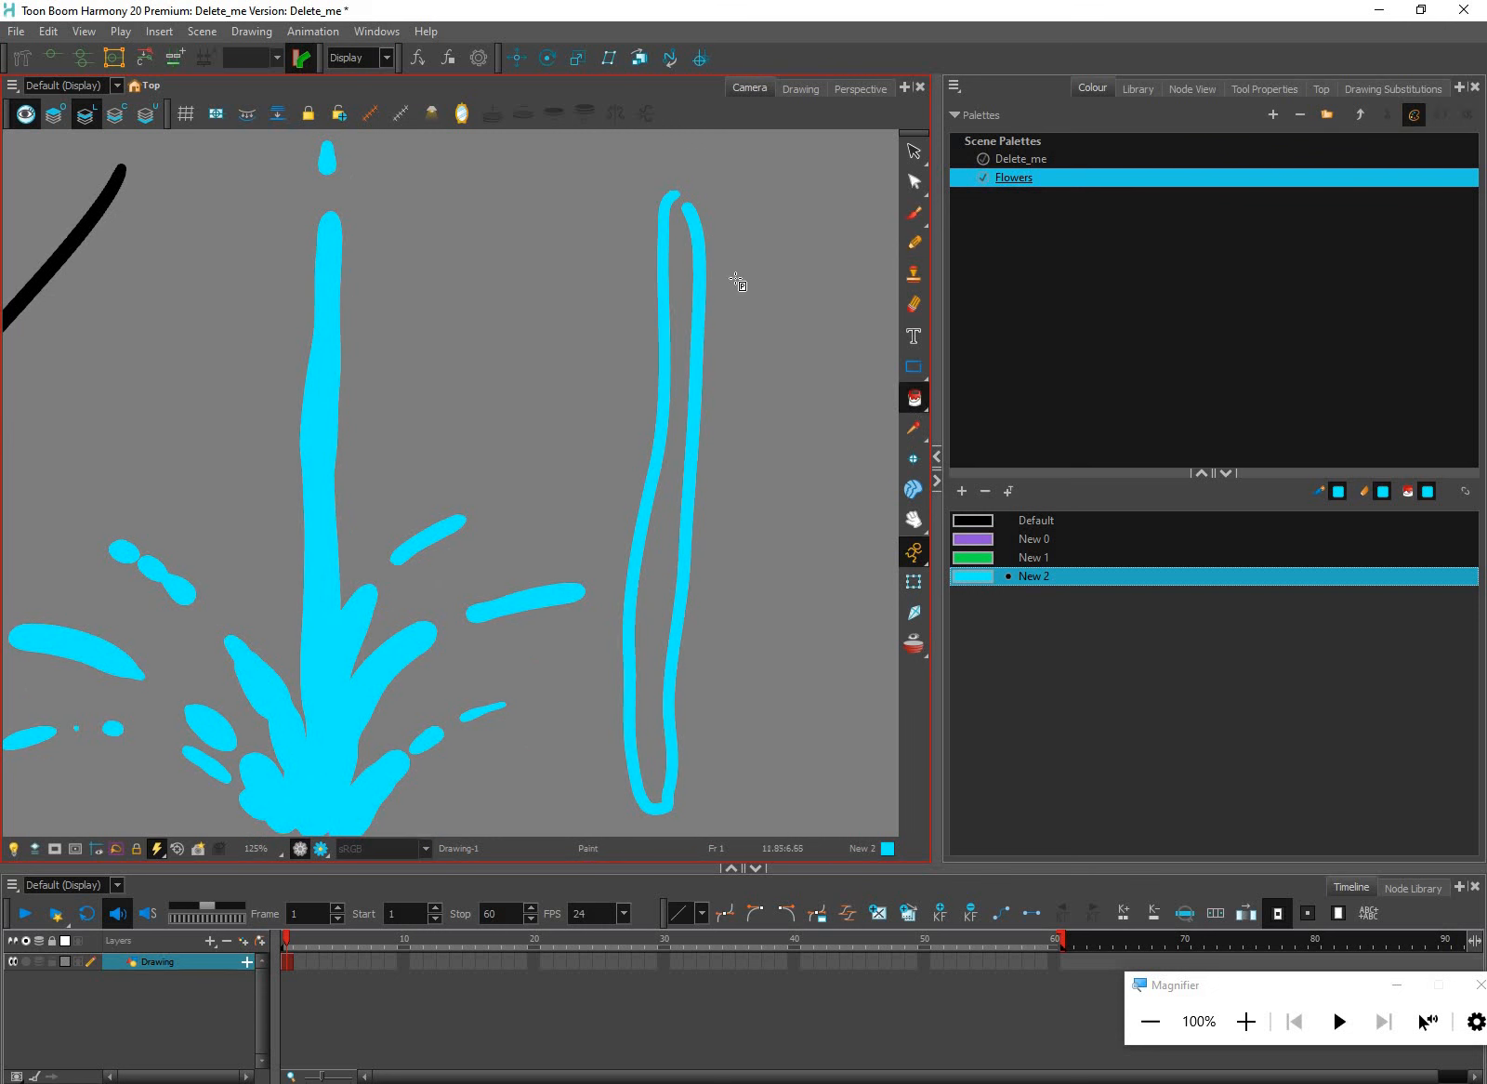
Close the gap at the top of the cyan pencil outline by moving its open end onto the neighbouring stroke with the Contour Editor
key(k)
scroll(687, 212, up, 2)
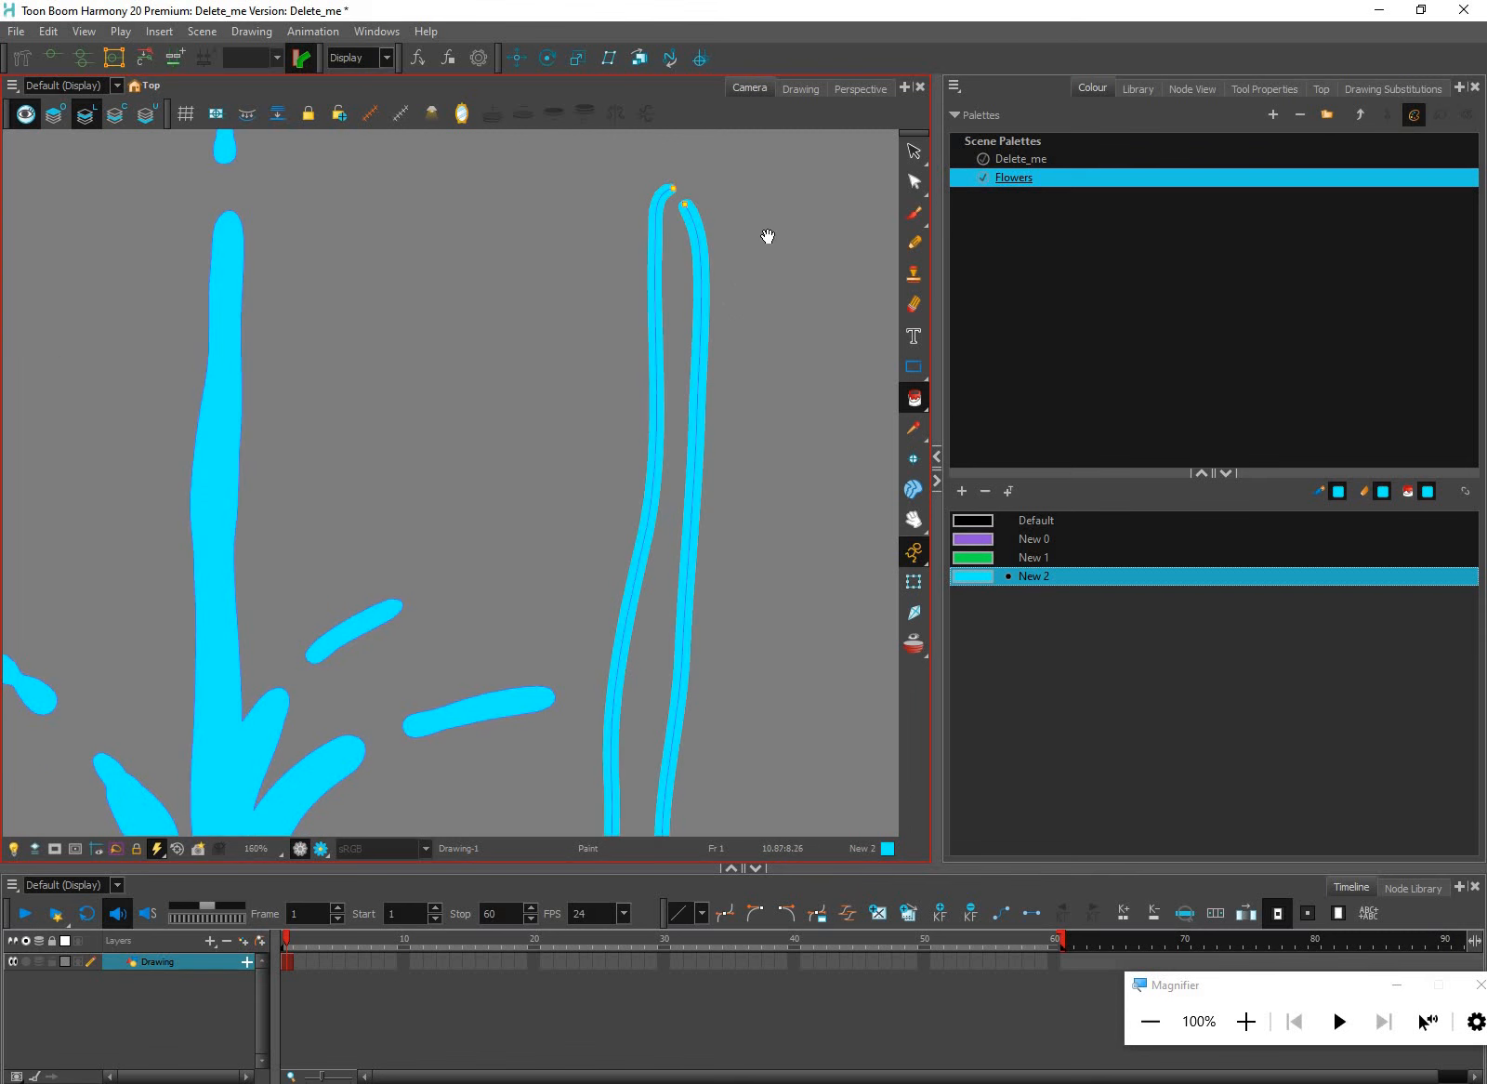
drag(715, 216, 707, 314)
click(915, 182)
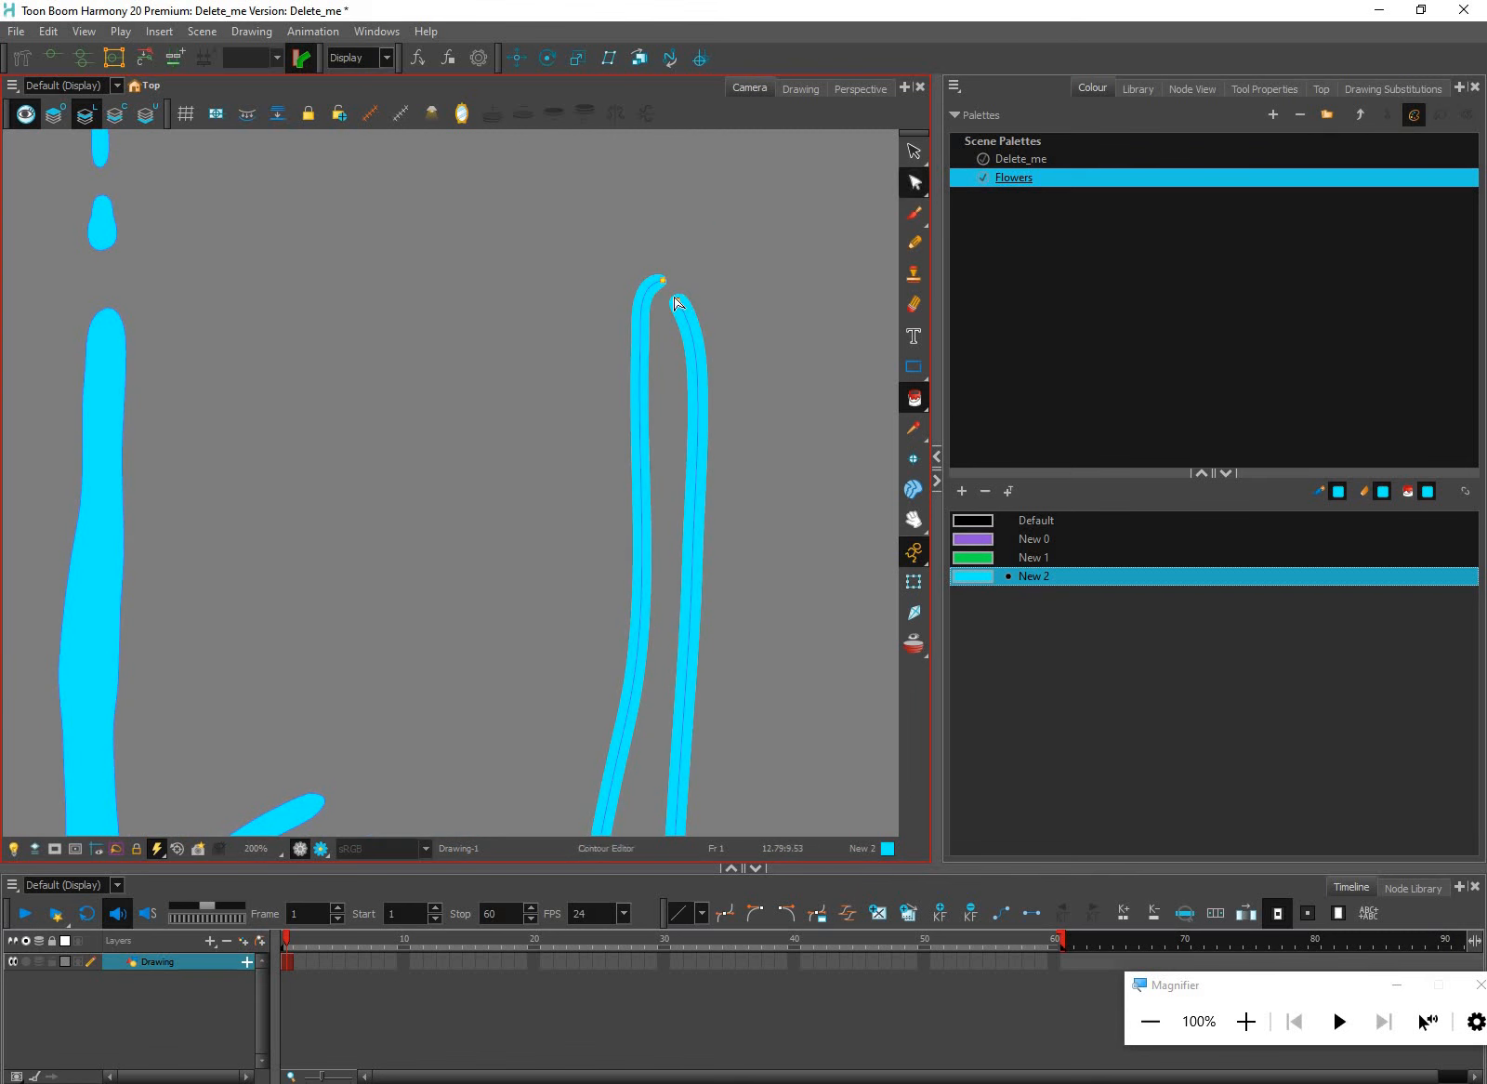
click(677, 301)
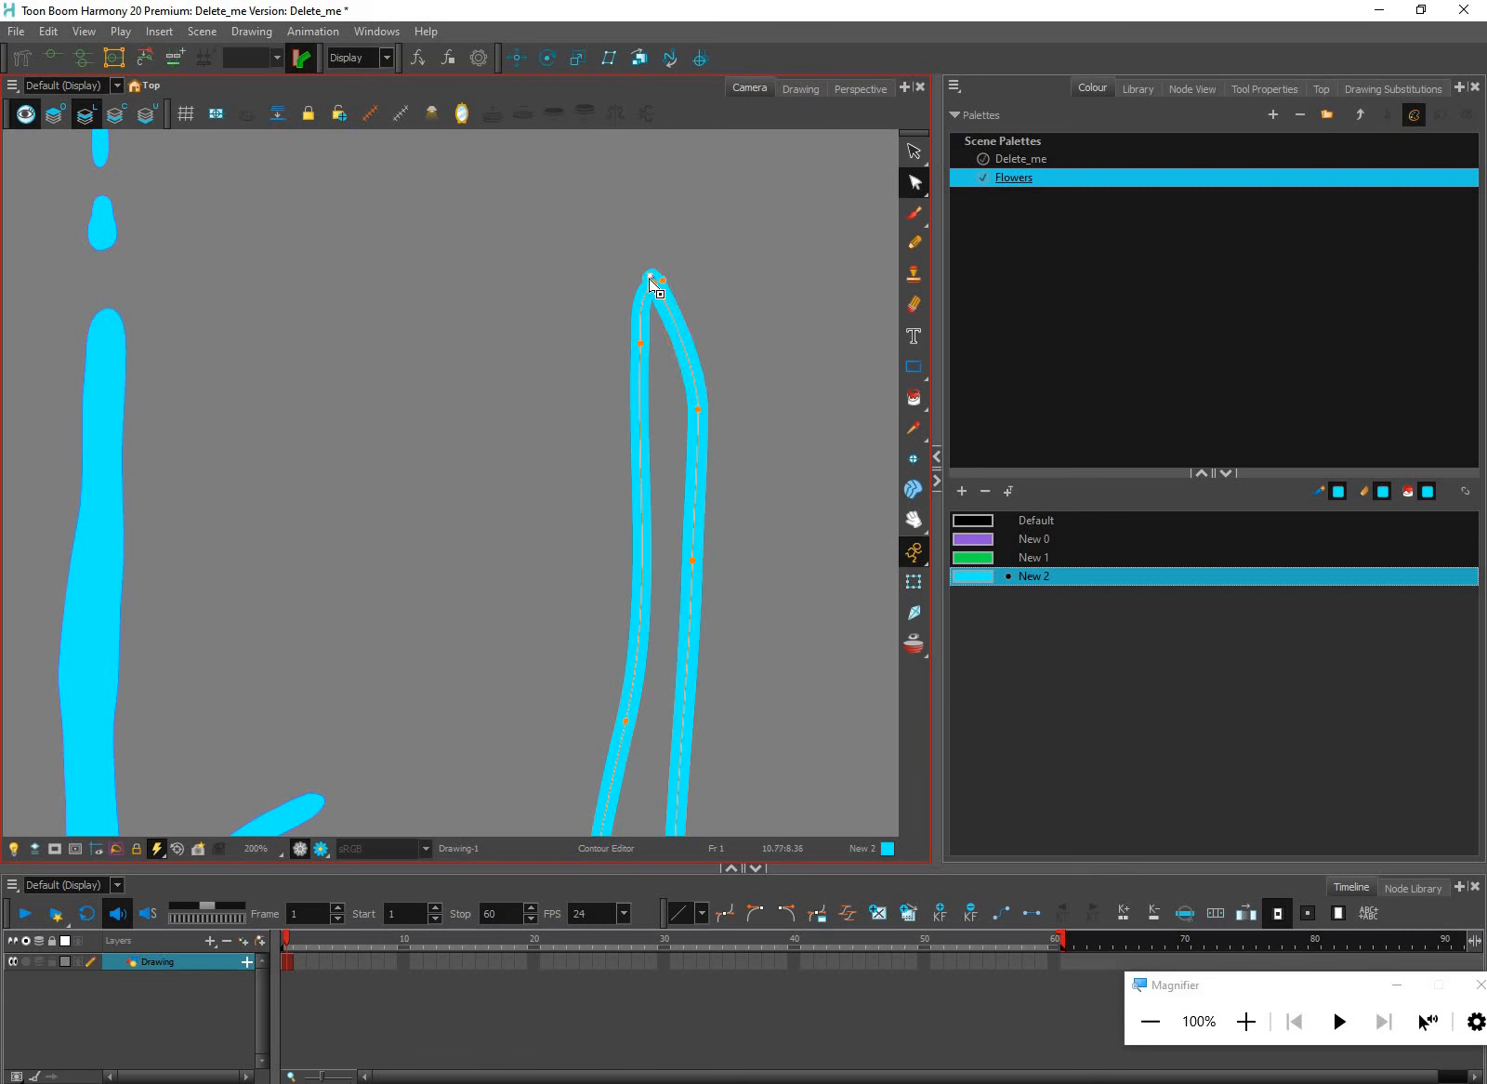
scroll(652, 279, up, 3)
scroll(652, 286, up, 2)
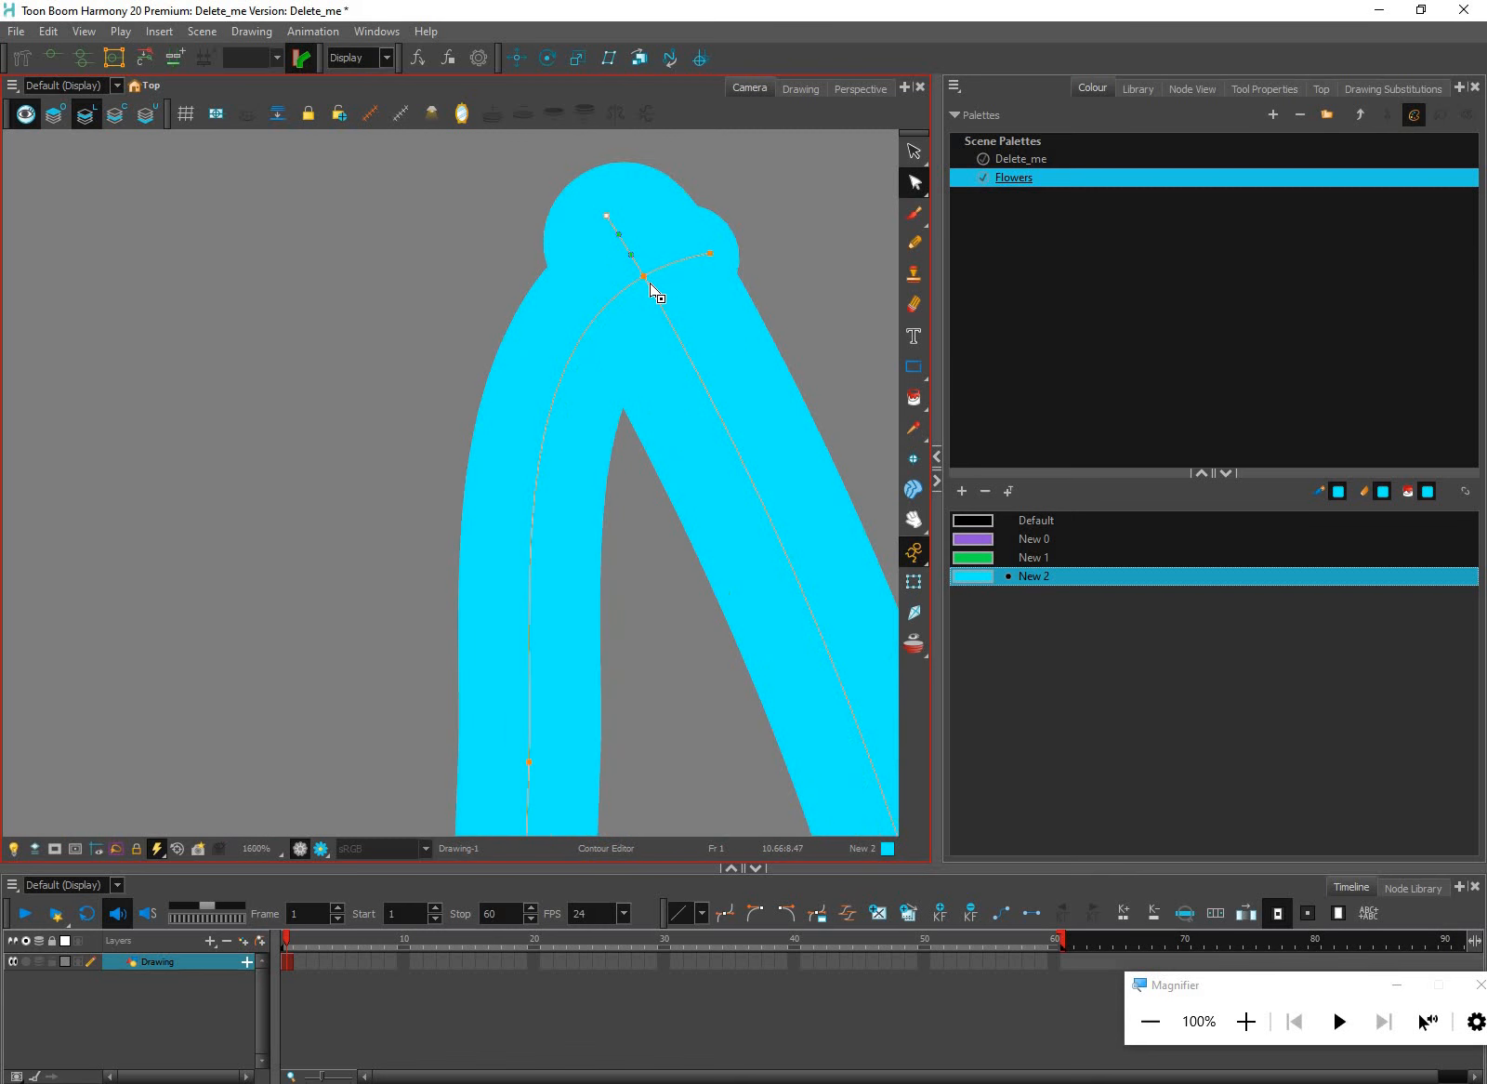
Fill the closed pencil outline with the cyan New 2 colour and view it beside the brushed splash
scroll(650, 292, down, 3)
click(914, 400)
key(2)
key(2)
key(2)
key(2)
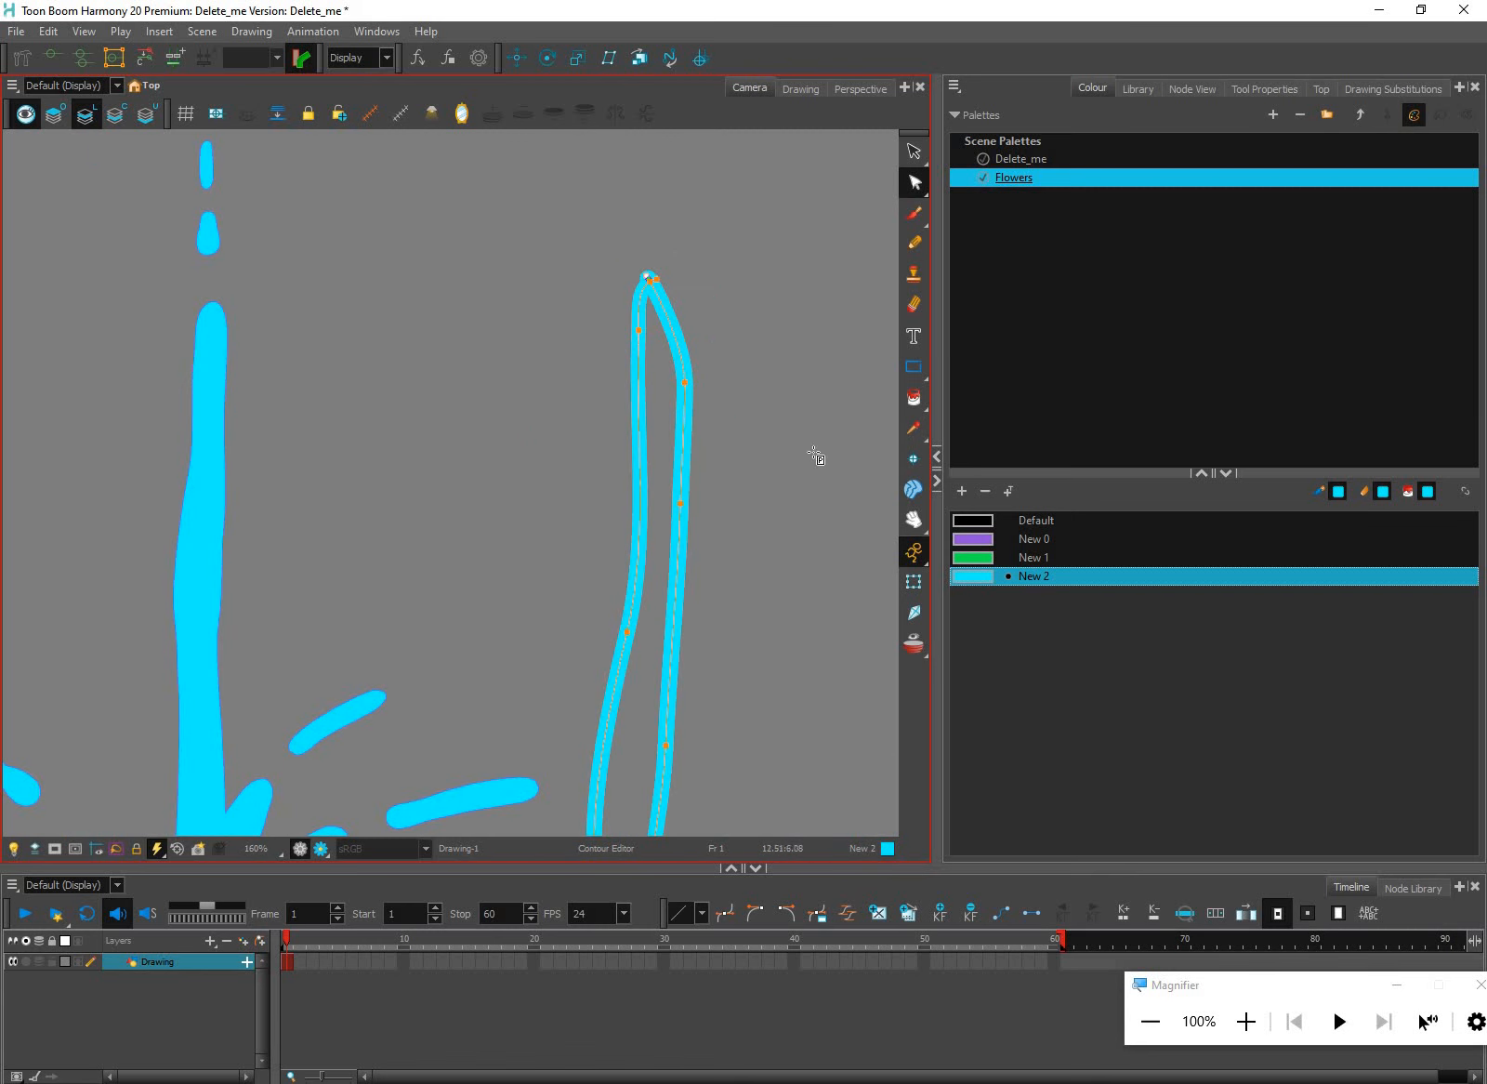
click(673, 514)
scroll(698, 557, down, 3)
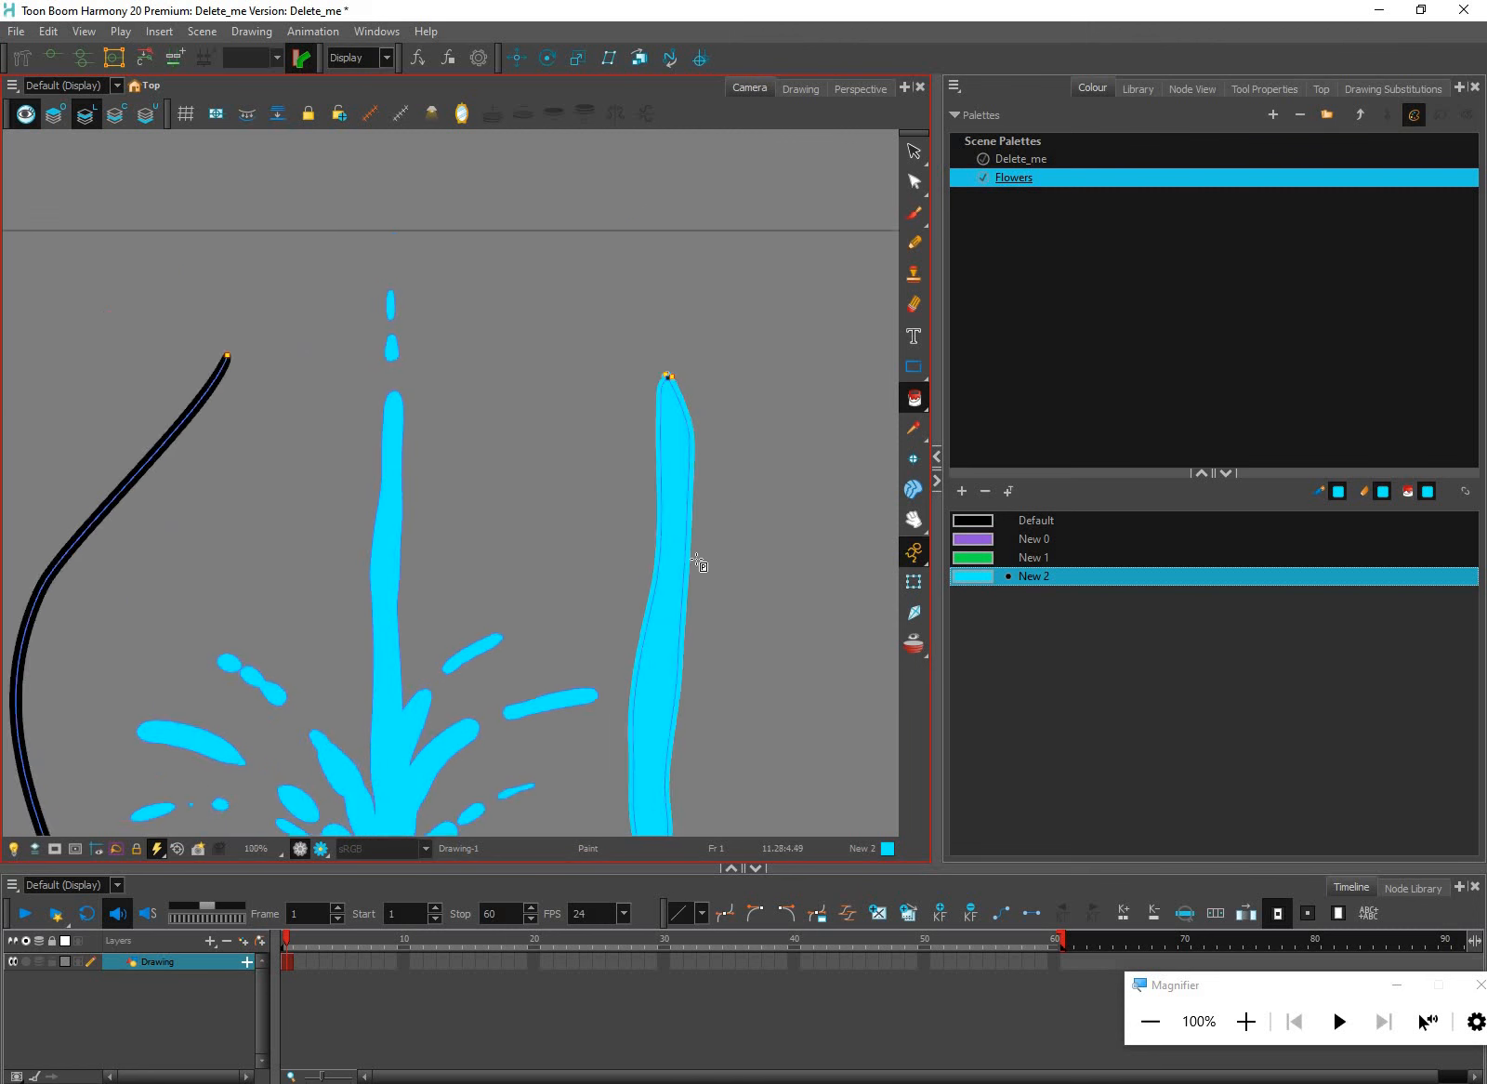
space+drag(570, 745, 651, 655)
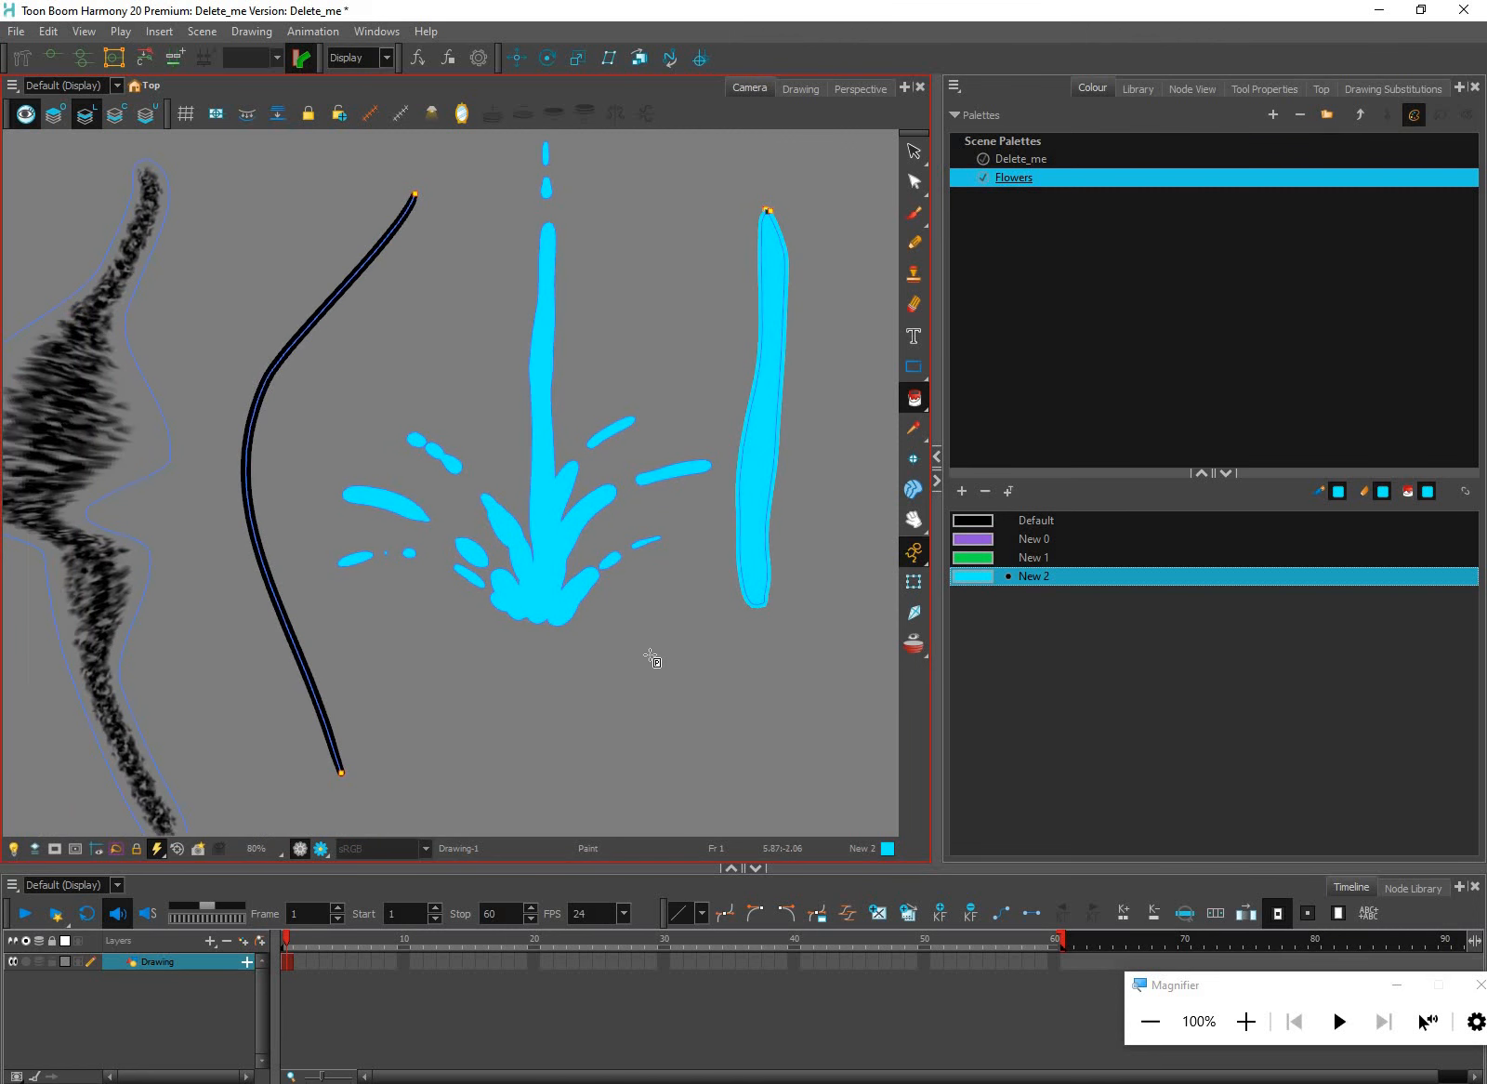
click(915, 242)
scroll(807, 524, down, 2)
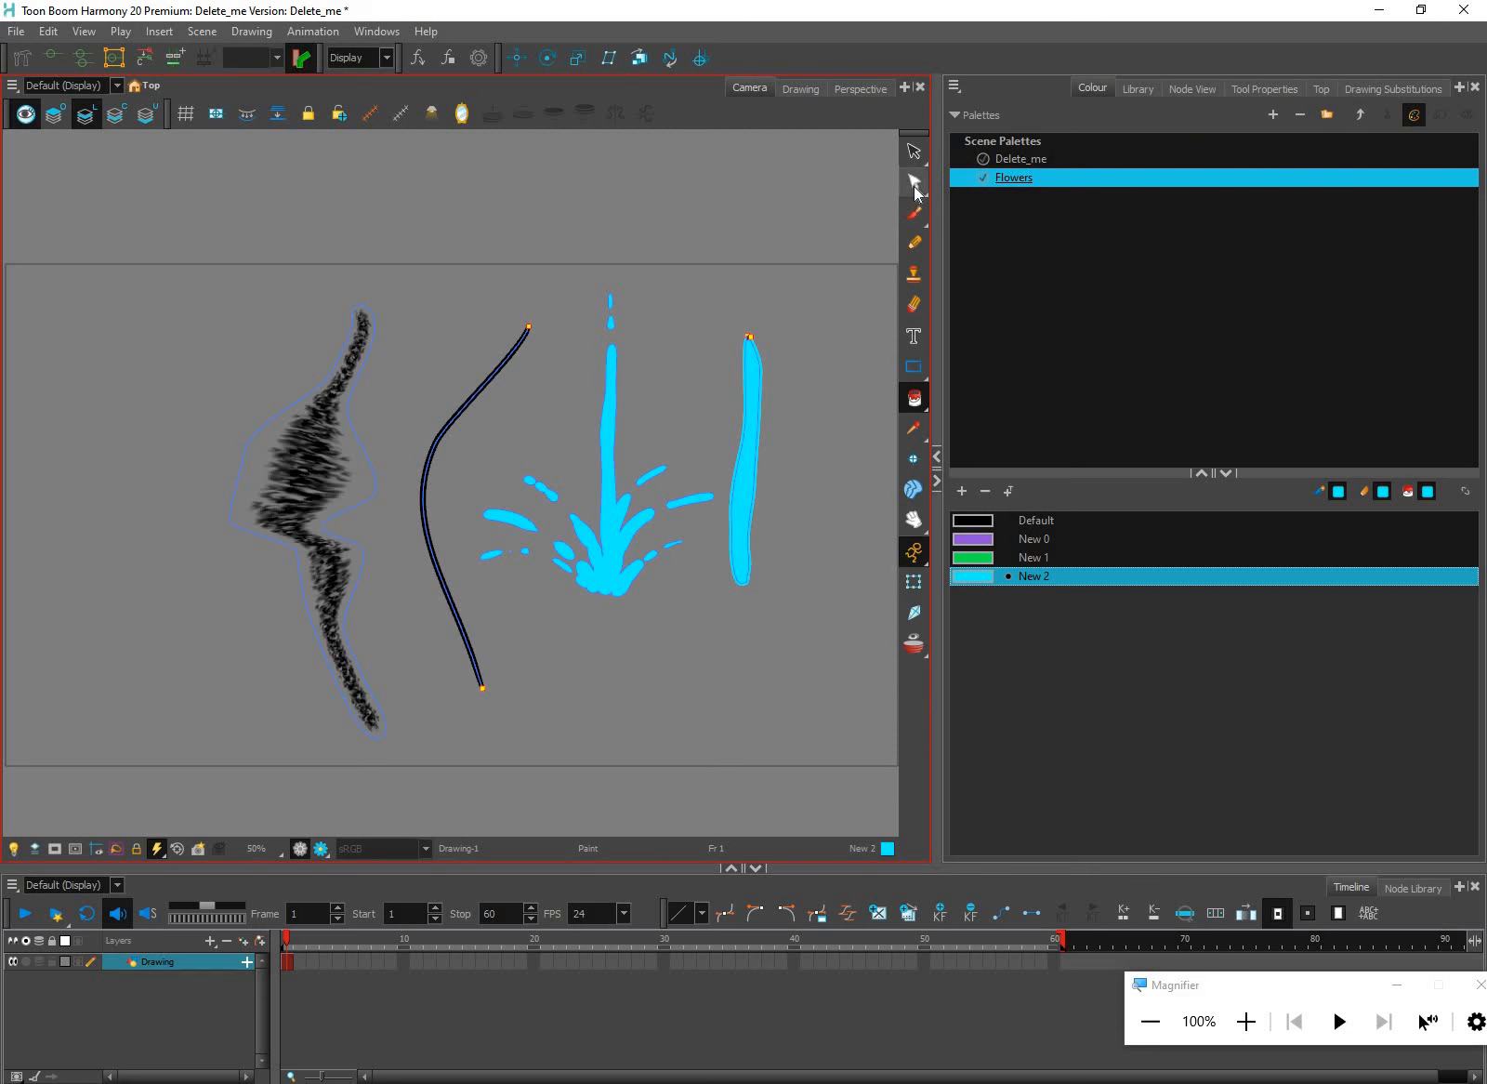
Select the water jet with the Centerline Editor and try deleting centreline points in its upper half
click(915, 186)
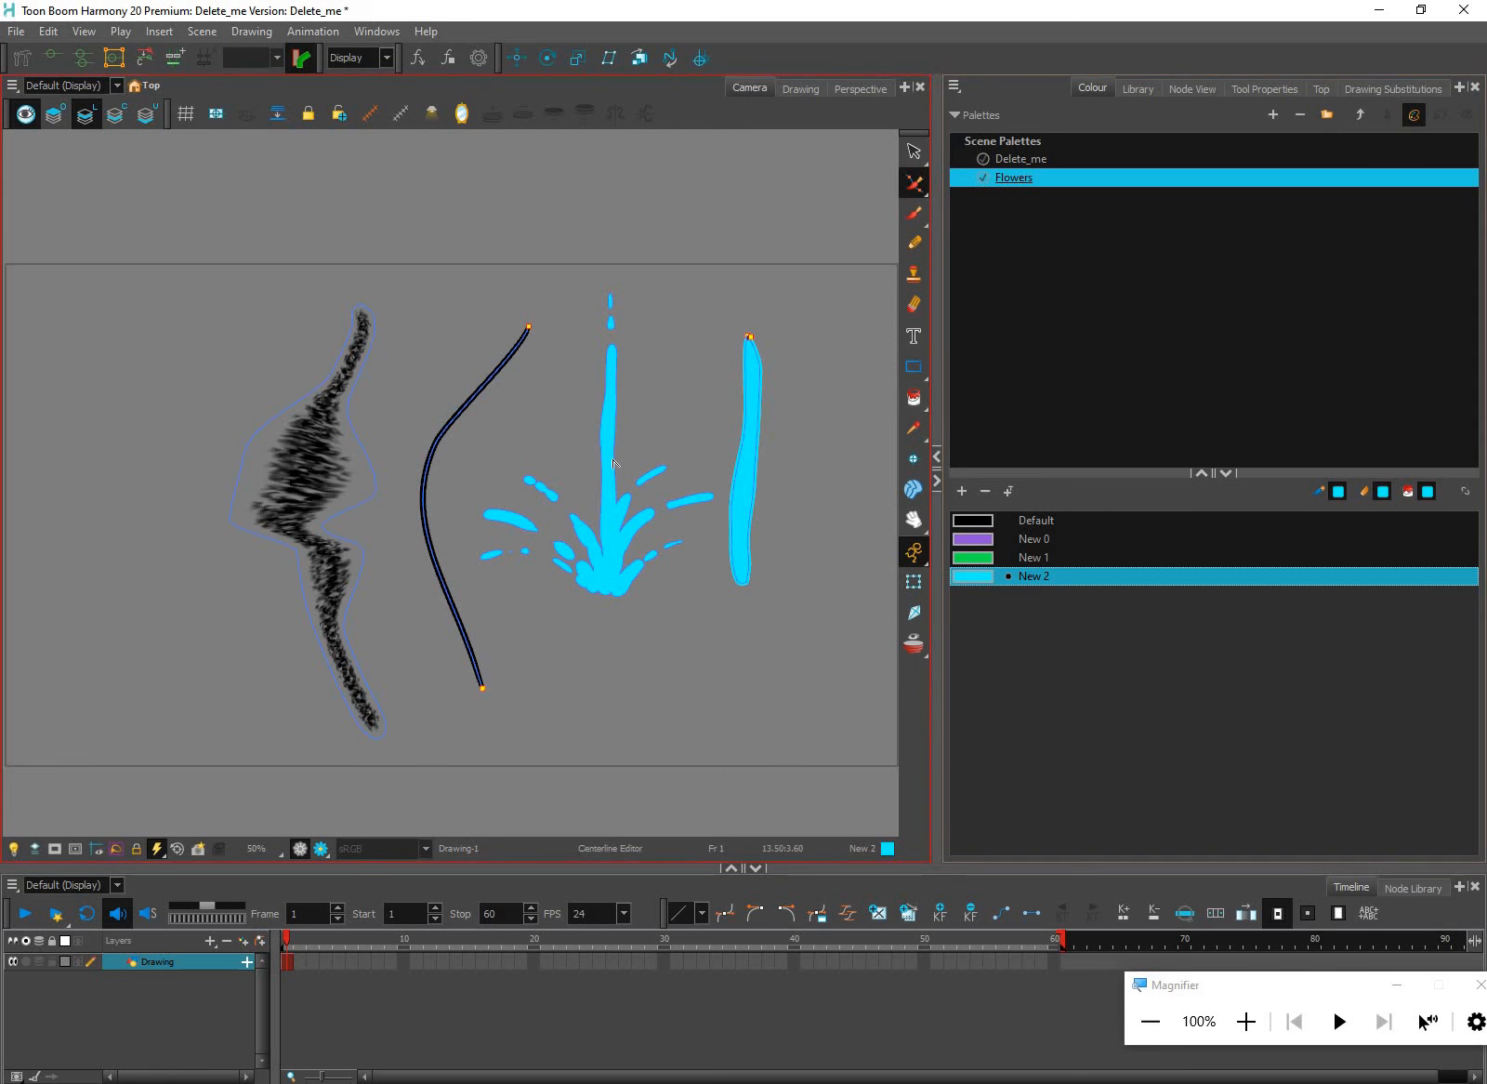
scroll(616, 464, up, 2)
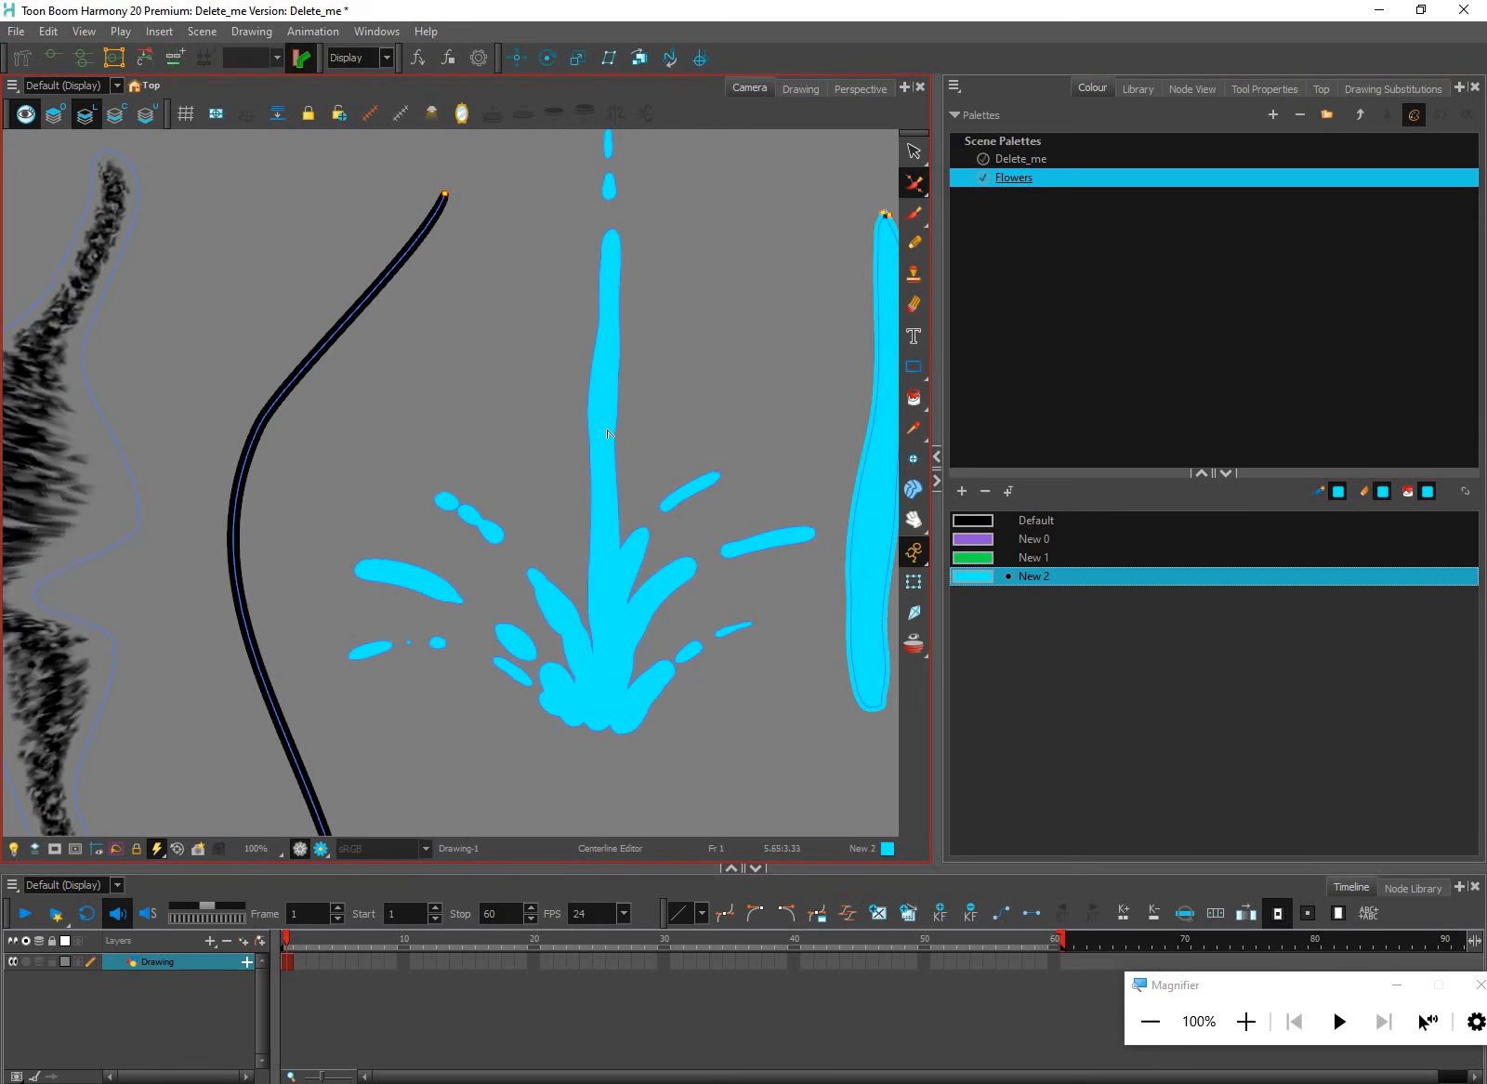
click(608, 433)
click(607, 363)
mouse_move(655, 368)
mouse_down()
mouse_move(586, 382)
mouse_move(610, 385)
mouse_up()
drag(575, 407, 631, 368)
key(Delete)
key(ctrl+z)
Delete surplus centreline points in the middle of the water jet and adjust the curve handles of the point that remains there
drag(588, 509, 618, 467)
key(Delete)
click(604, 435)
drag(604, 441, 612, 494)
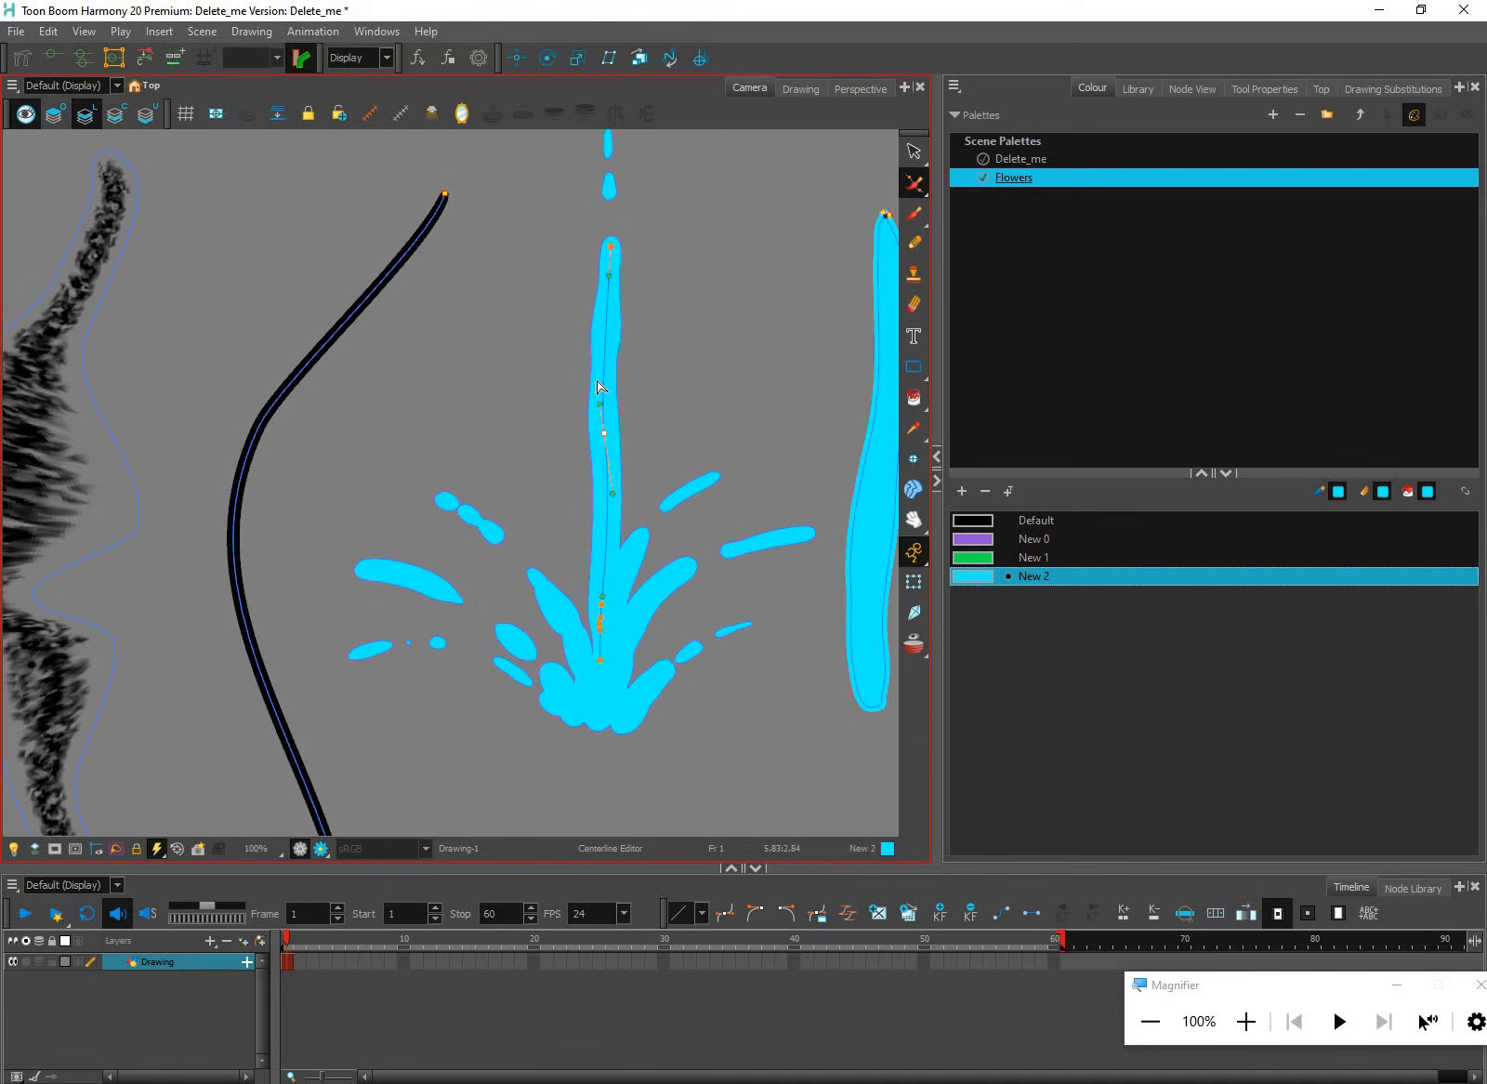
drag(601, 405, 599, 371)
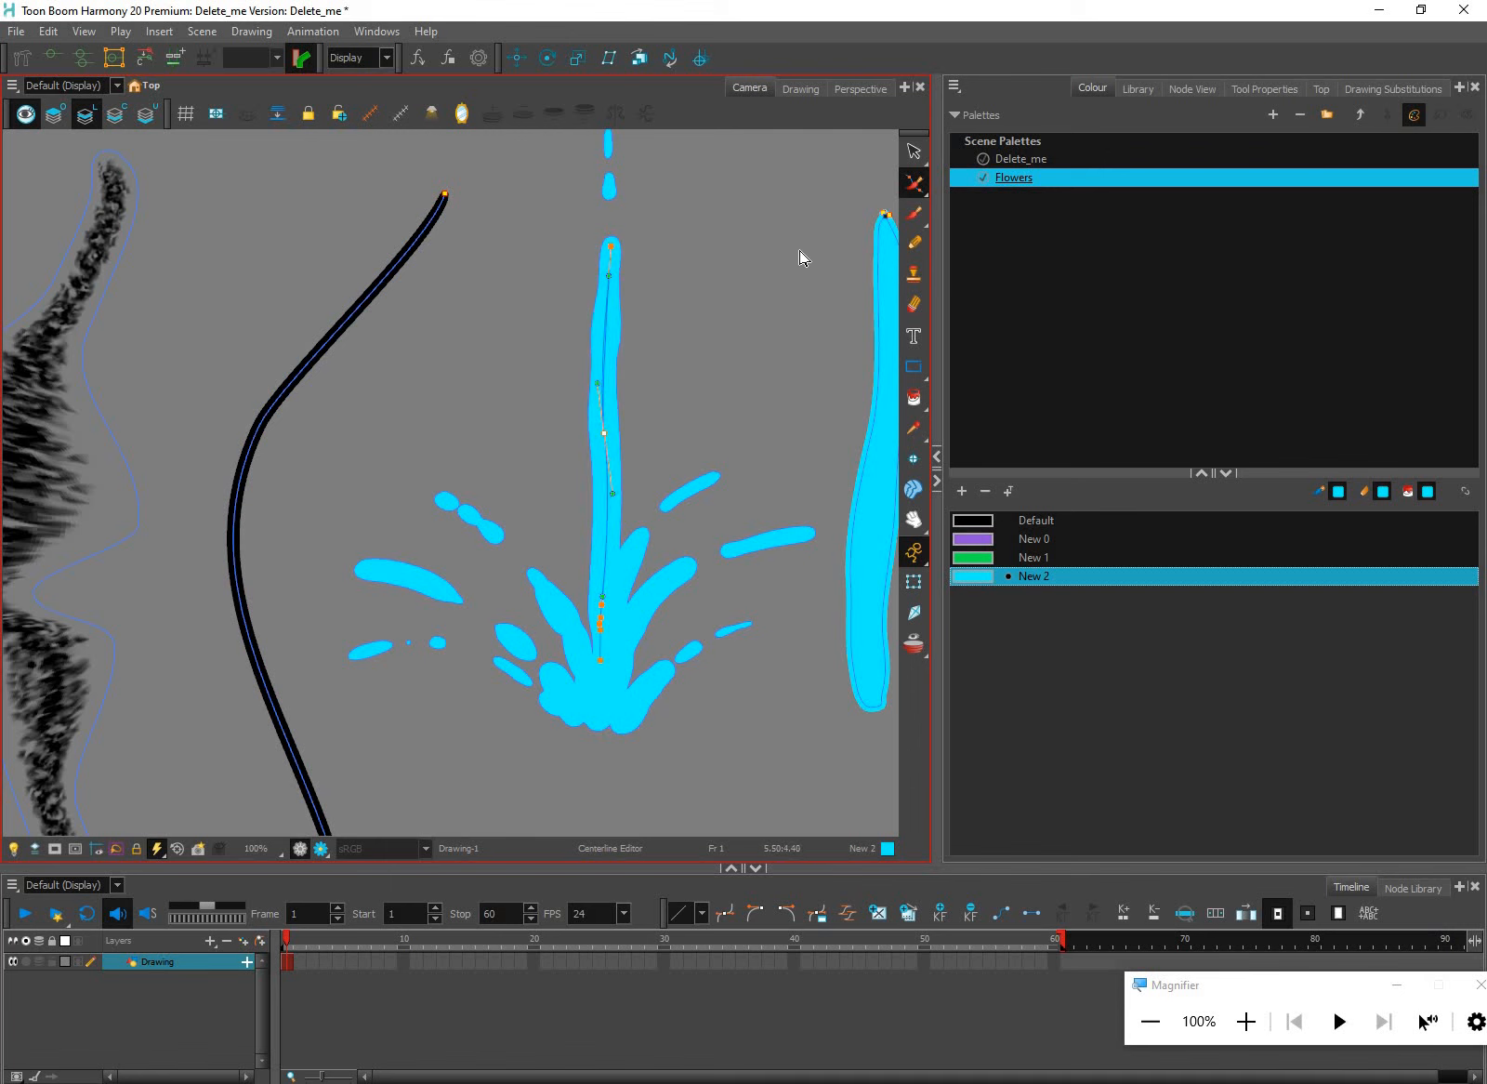
Thicken the black curved pencil line at its upper bend and thin it just above the bend with the Pencil Editor
click(920, 189)
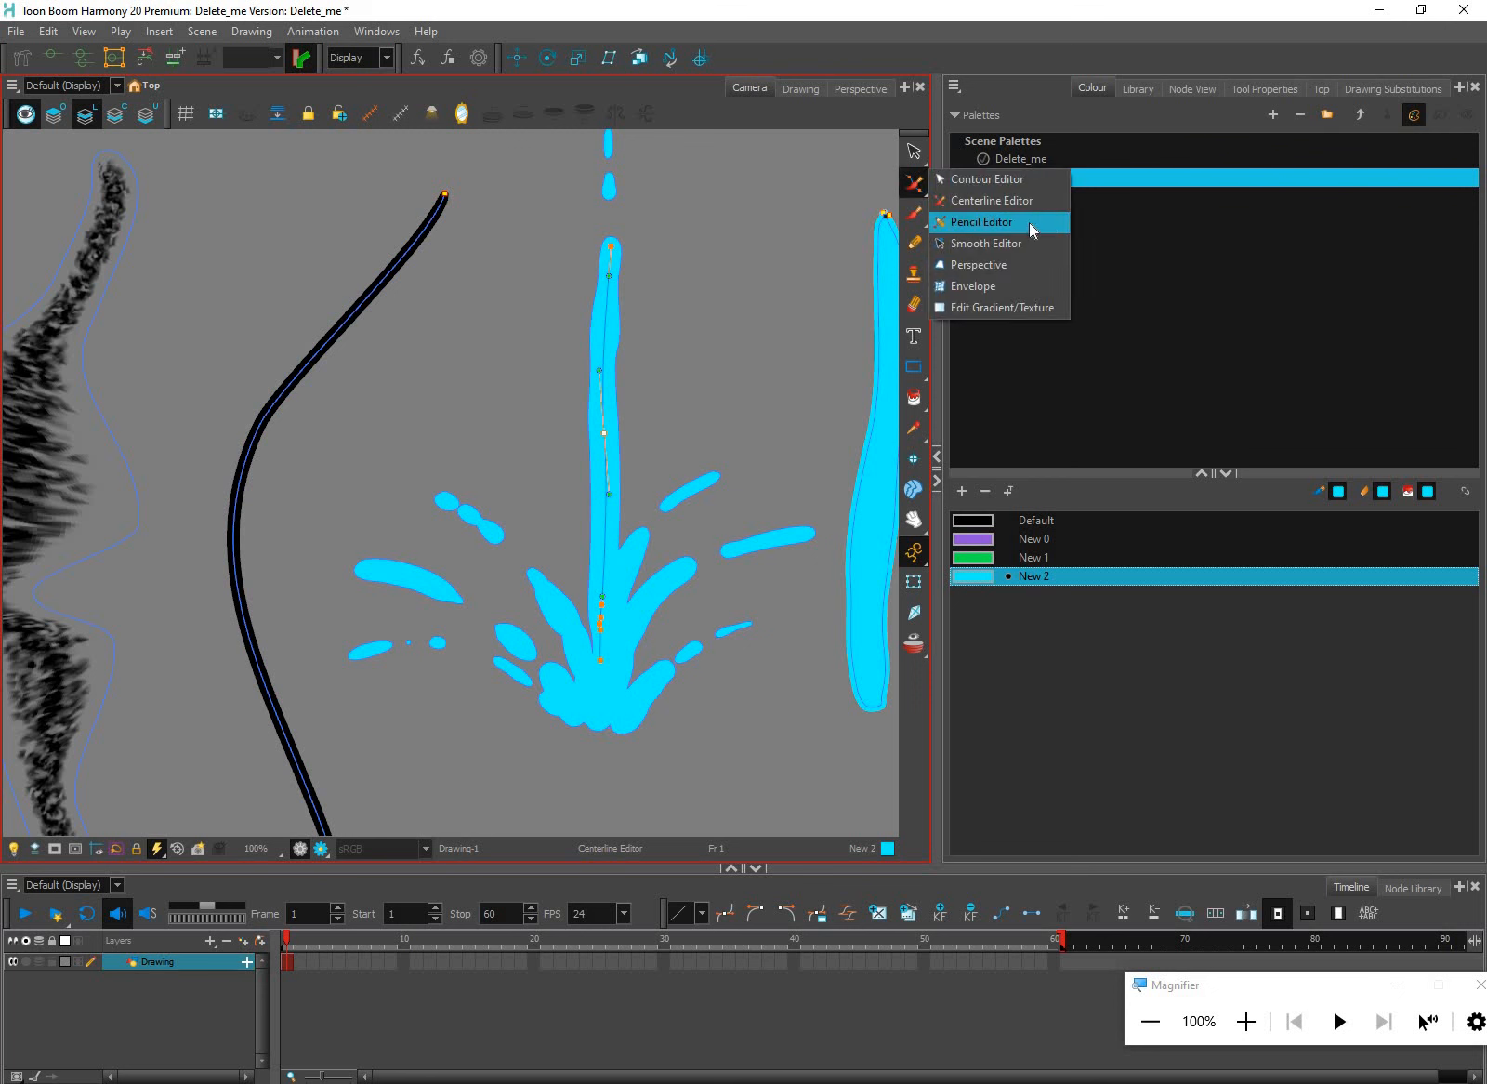
click(981, 222)
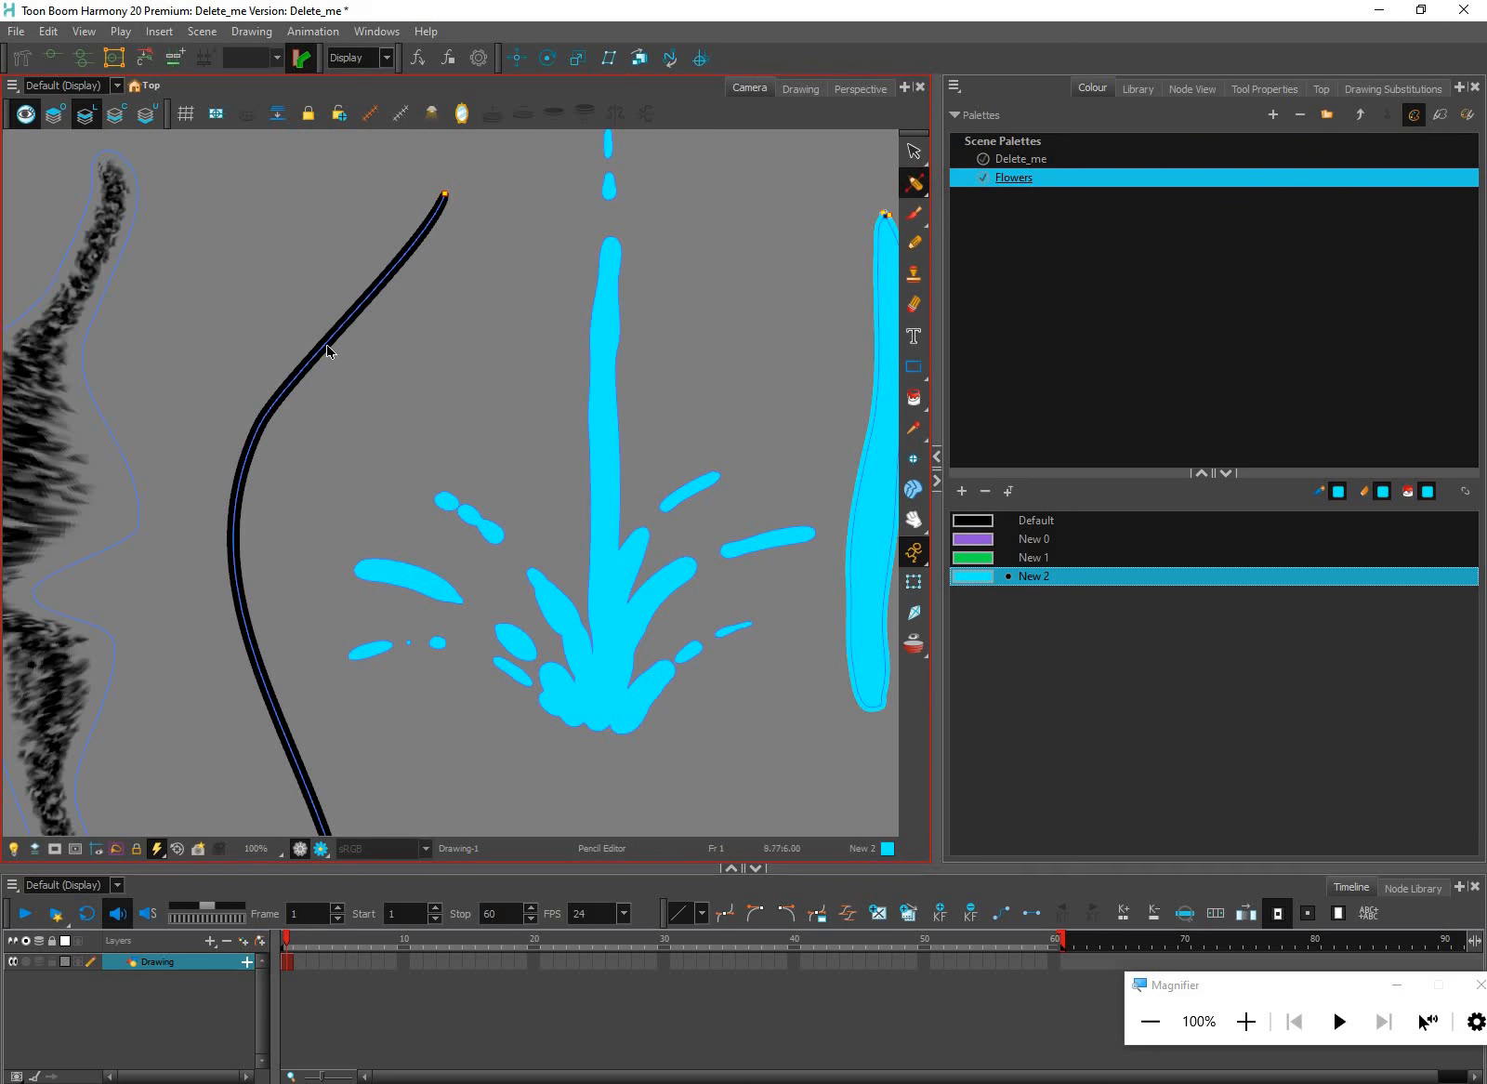
click(273, 409)
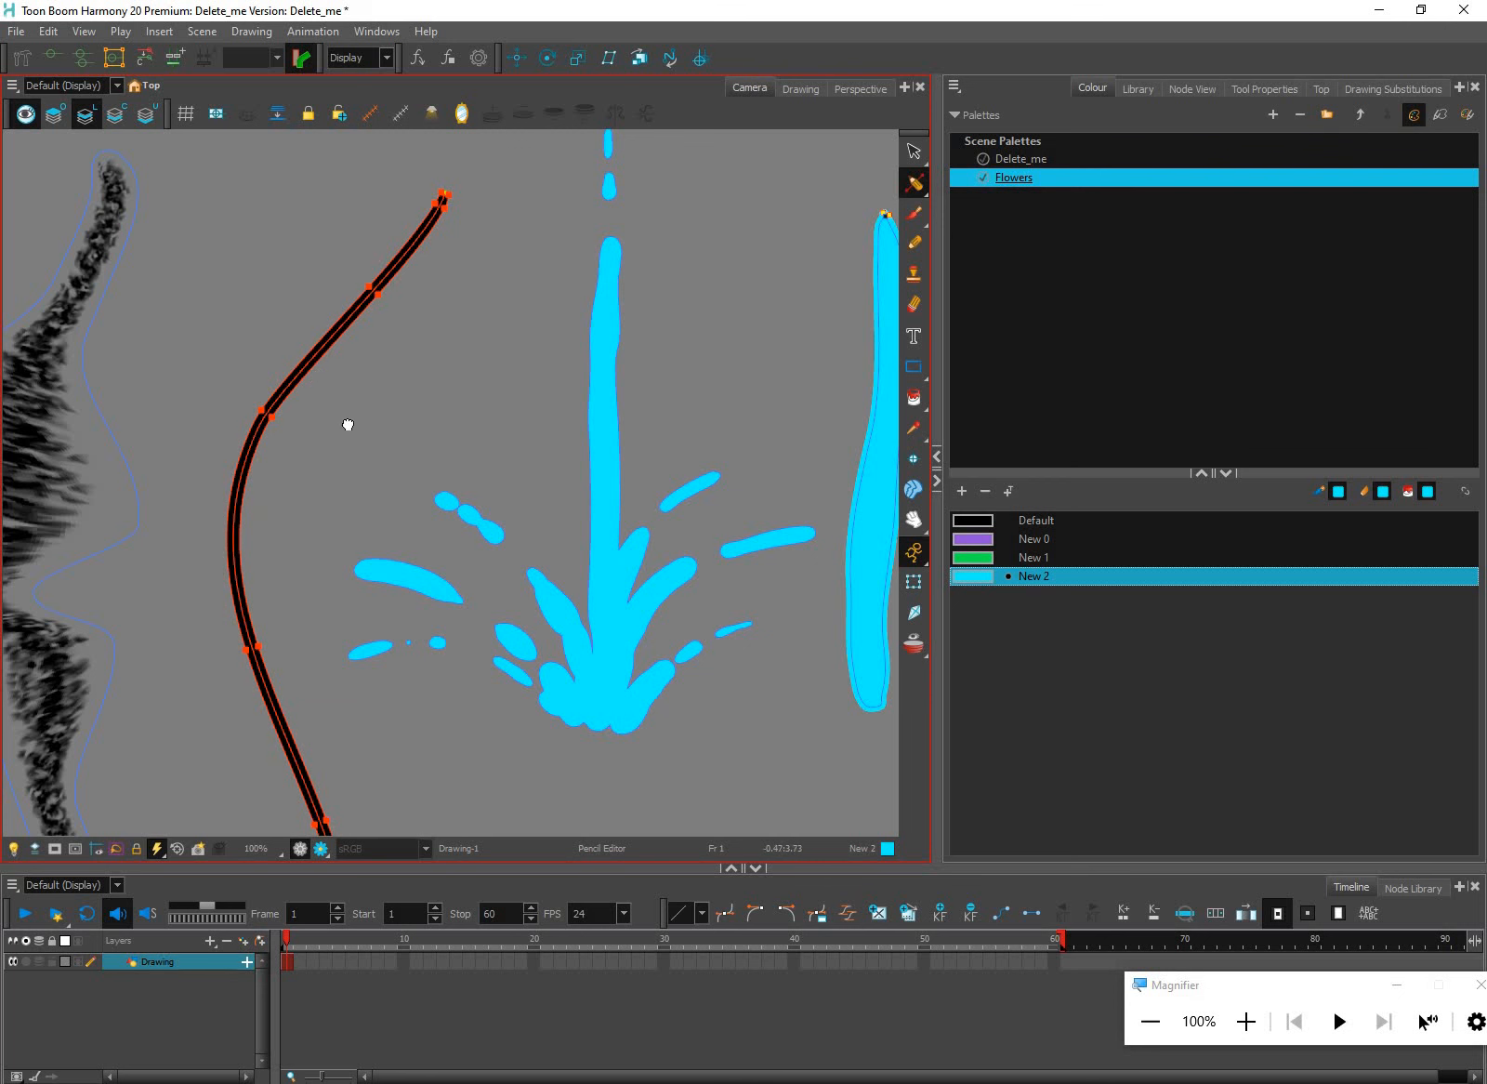
scroll(372, 433, up, 1)
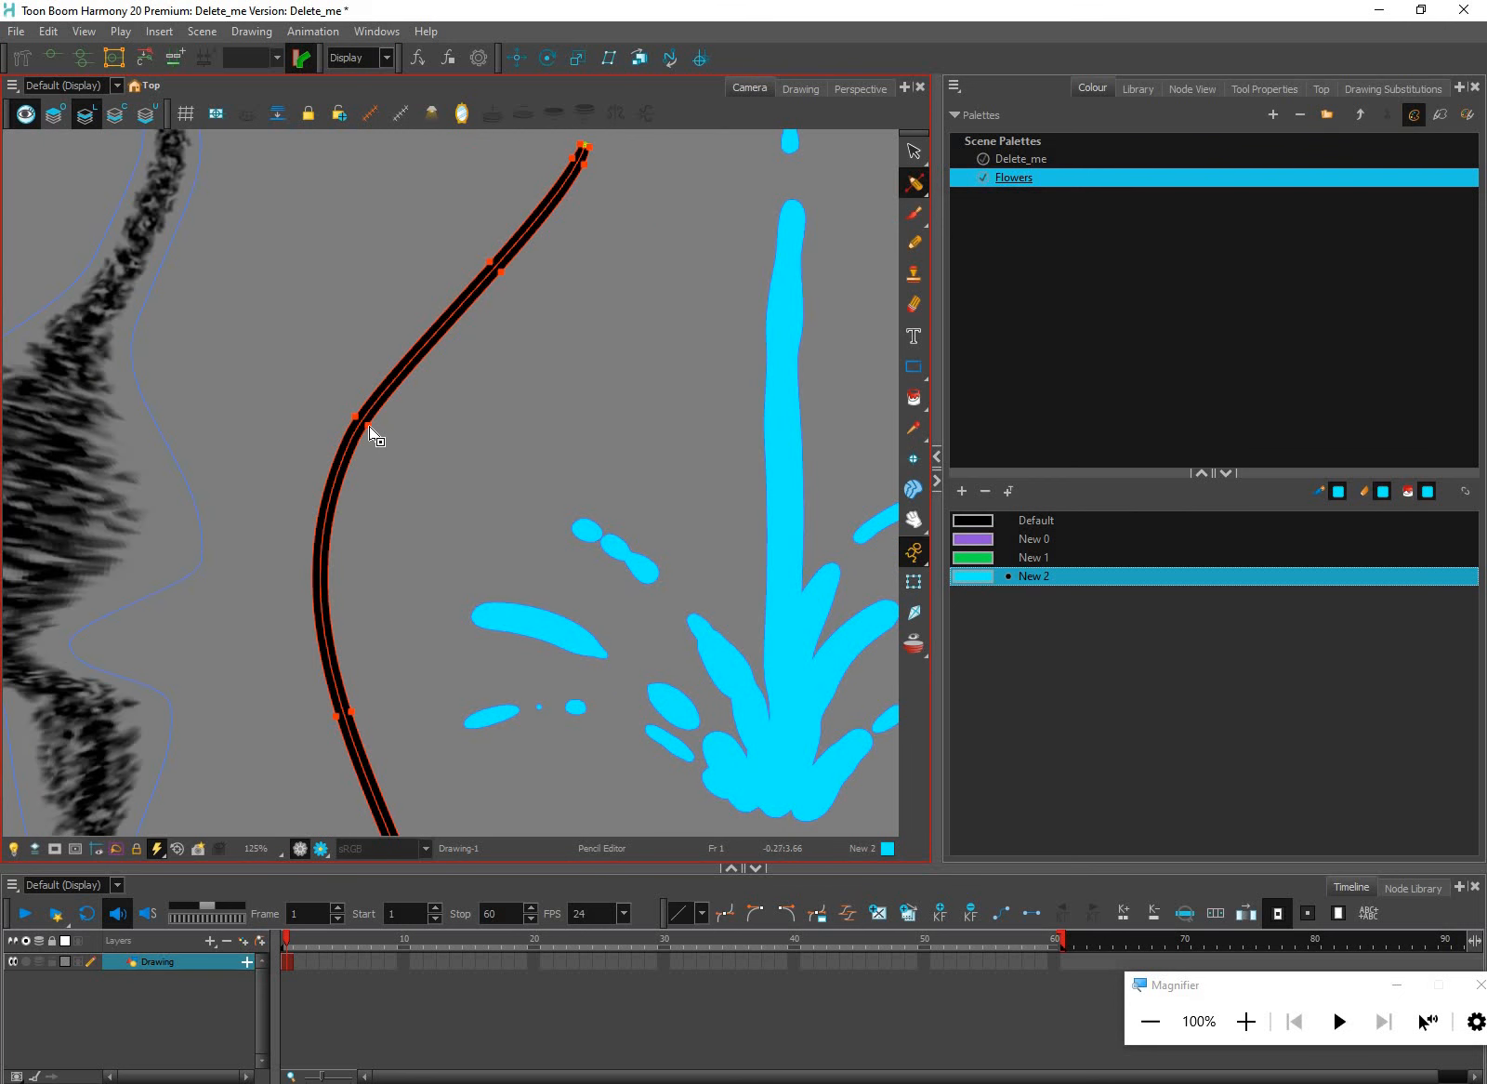
drag(359, 422, 333, 401)
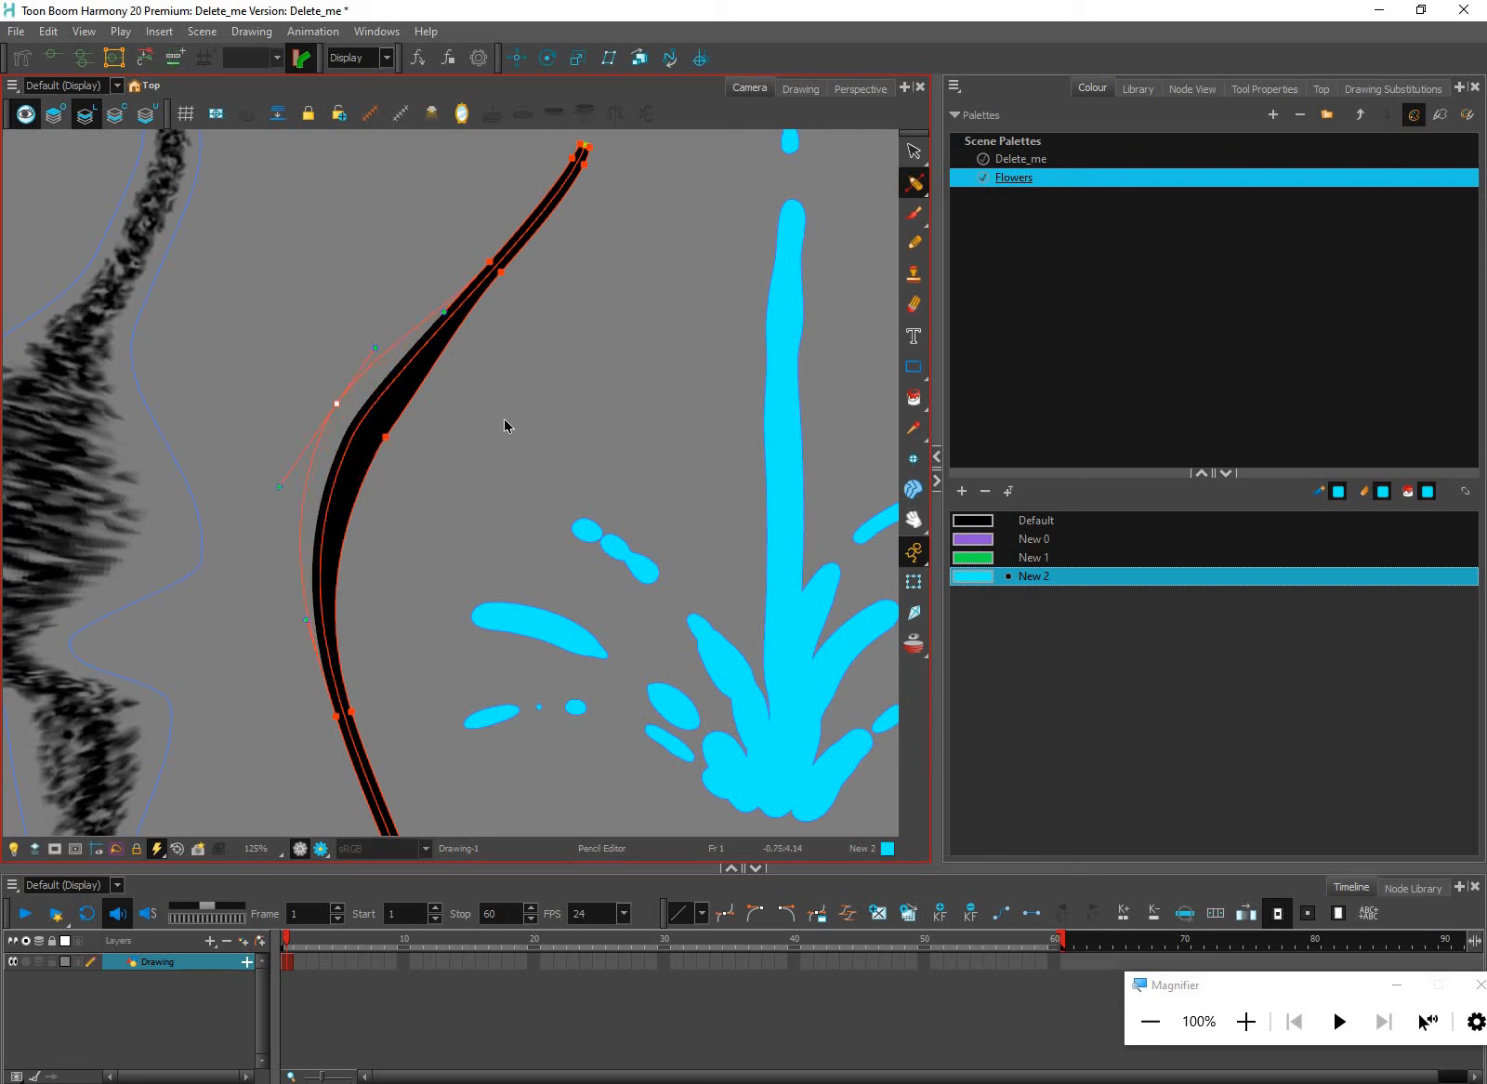
click(503, 277)
click(540, 352)
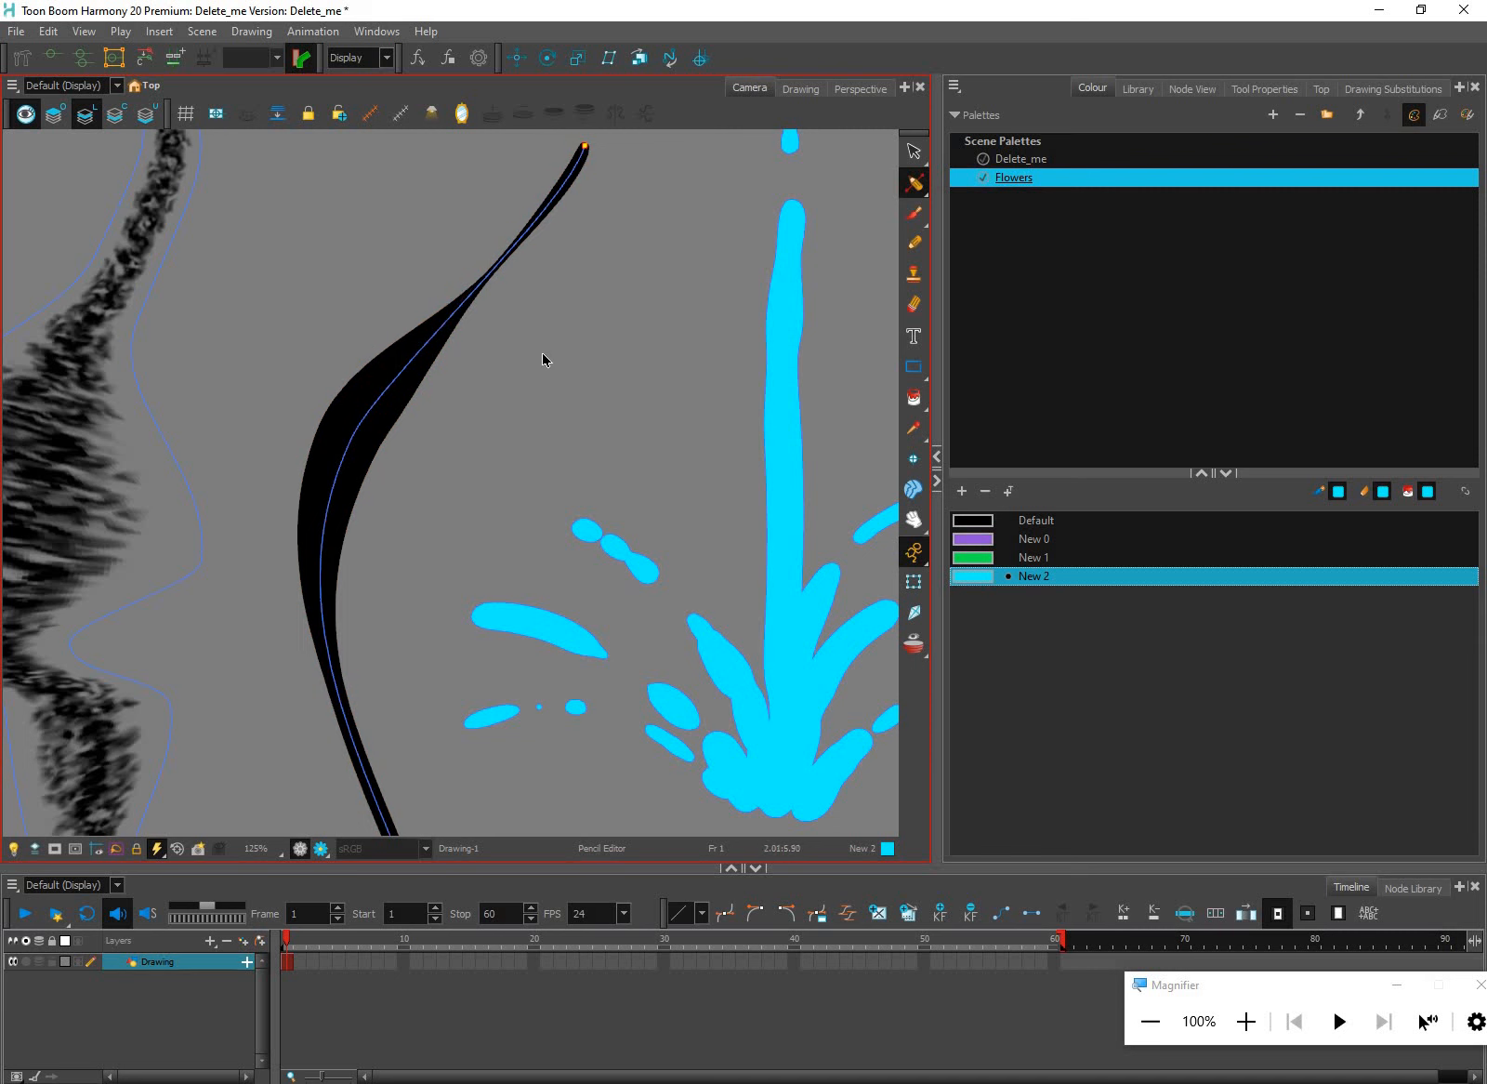
scroll(543, 354, down, 2)
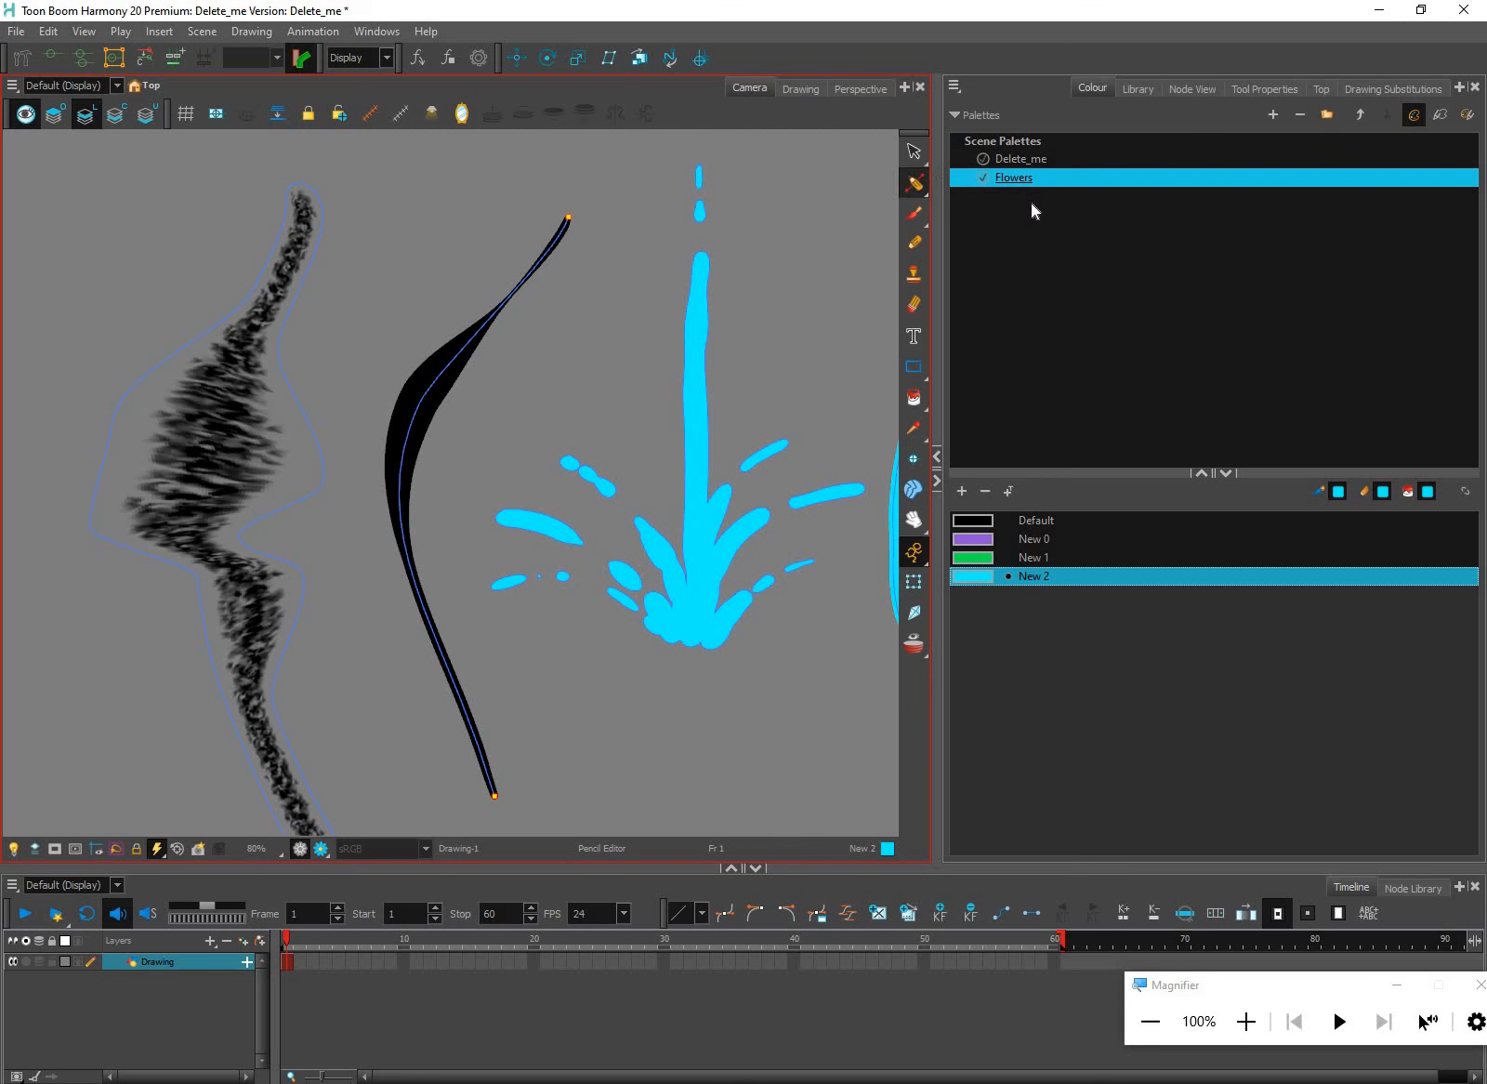
Activate the Smooth Editor and set its two brush size values to 65.4 and 90.1
click(916, 184)
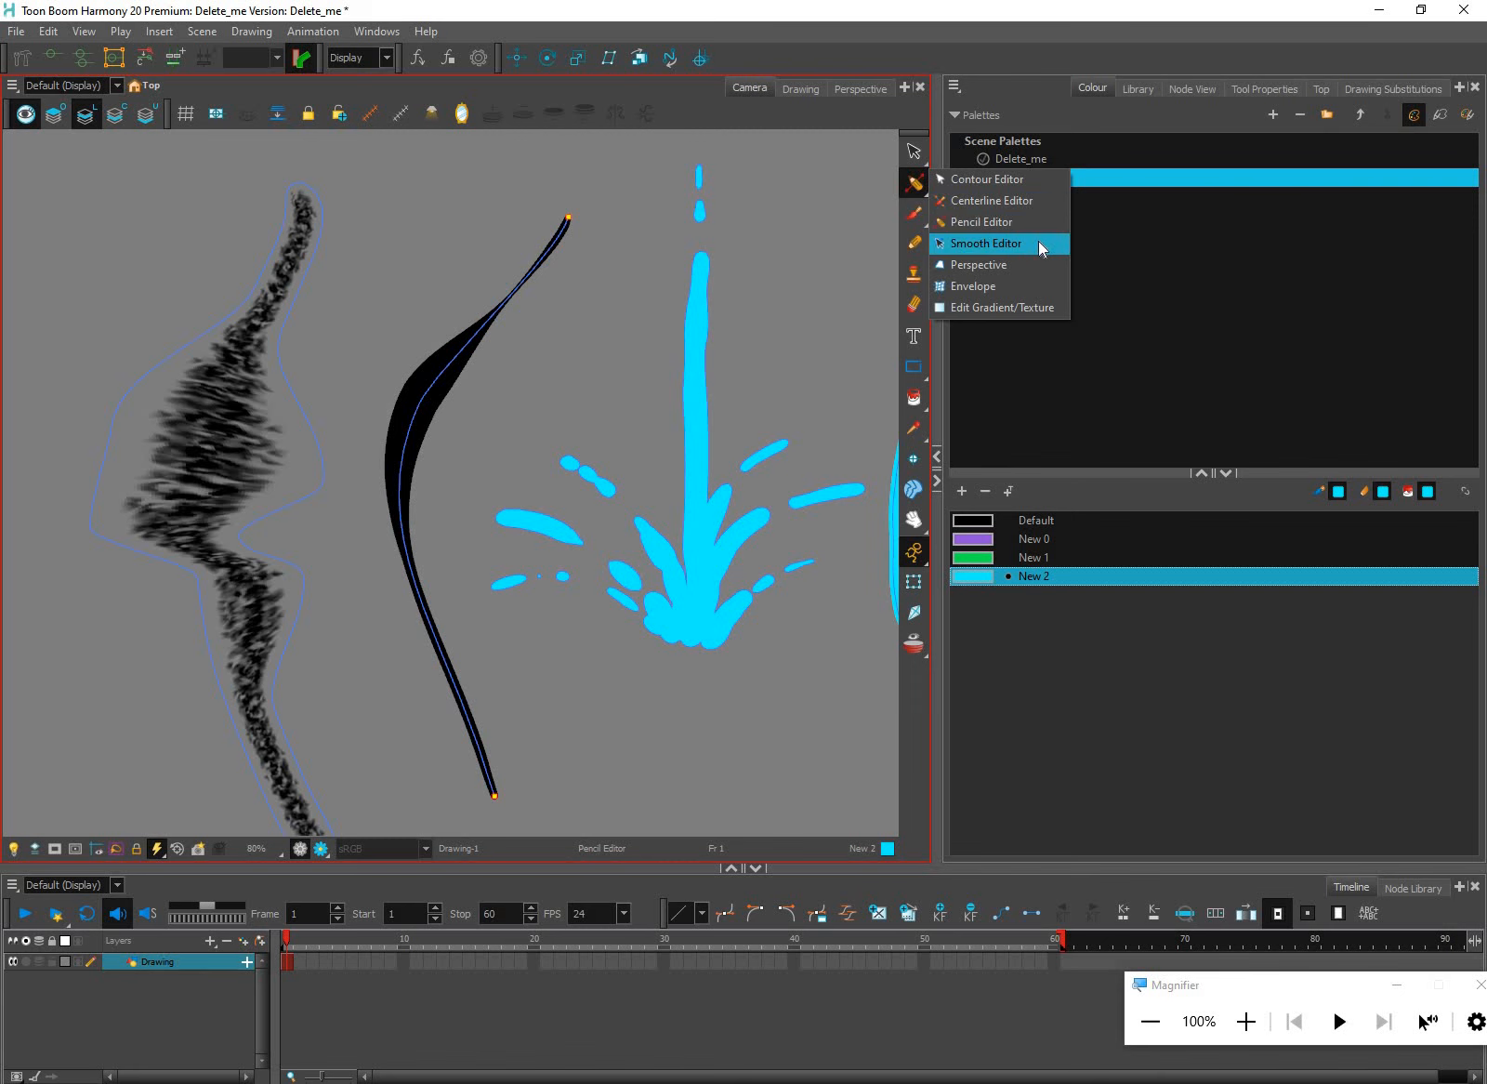
key(Return)
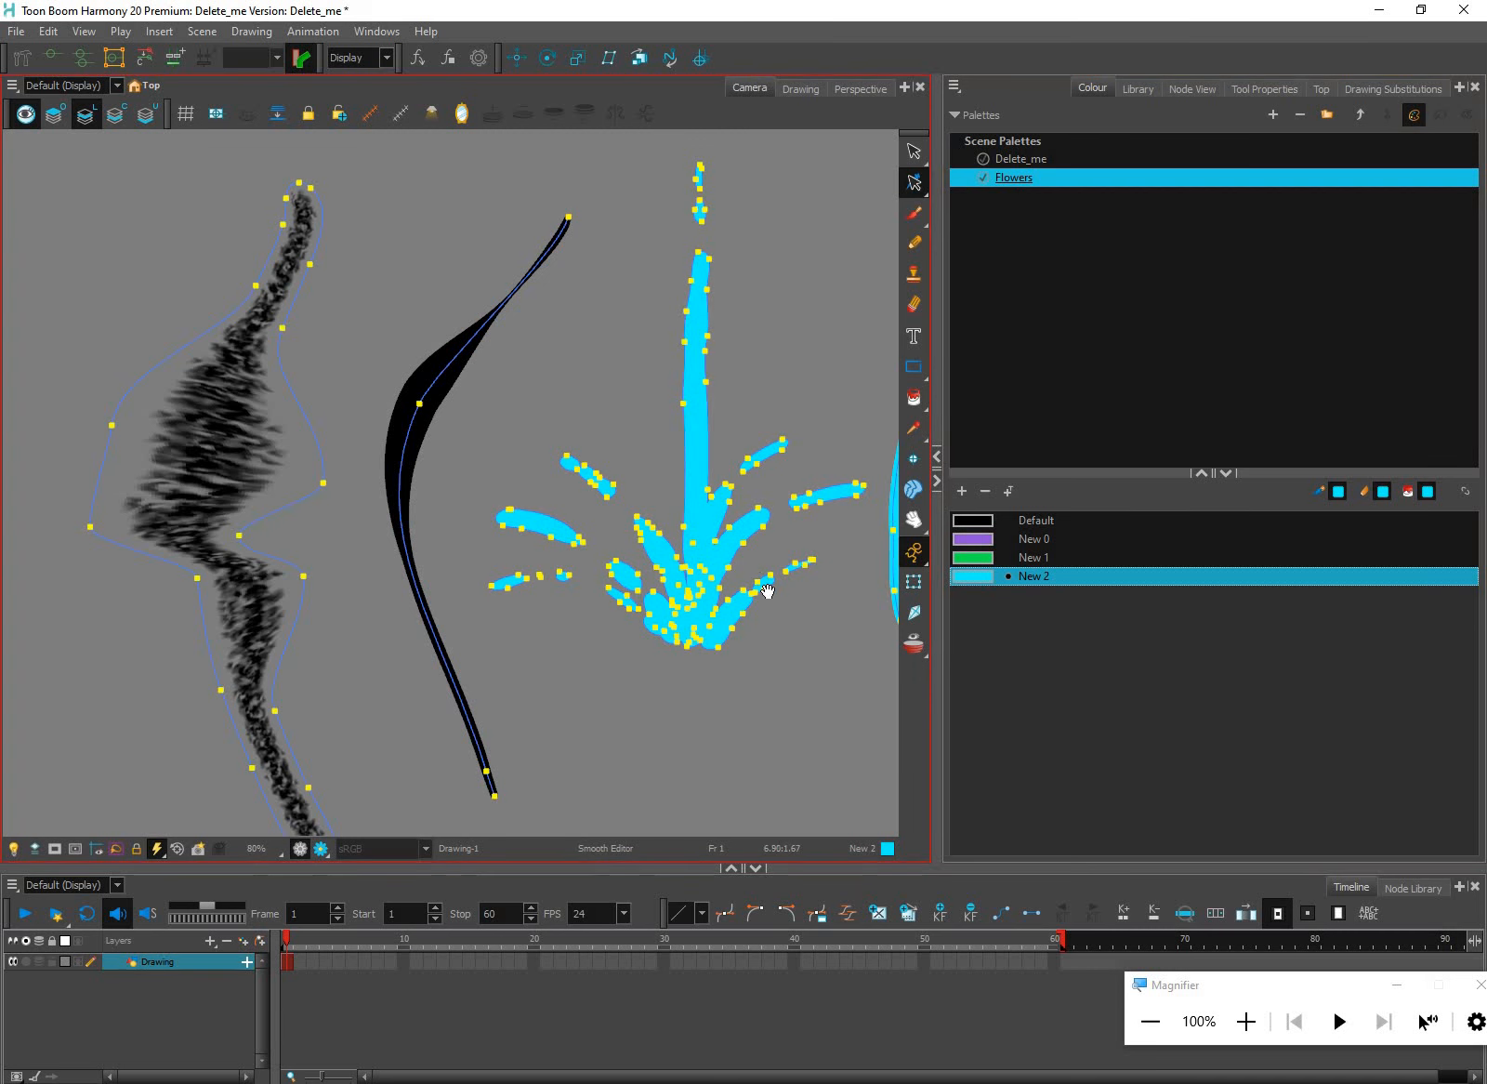
scroll(735, 561, down, 2)
drag(790, 565, 695, 564)
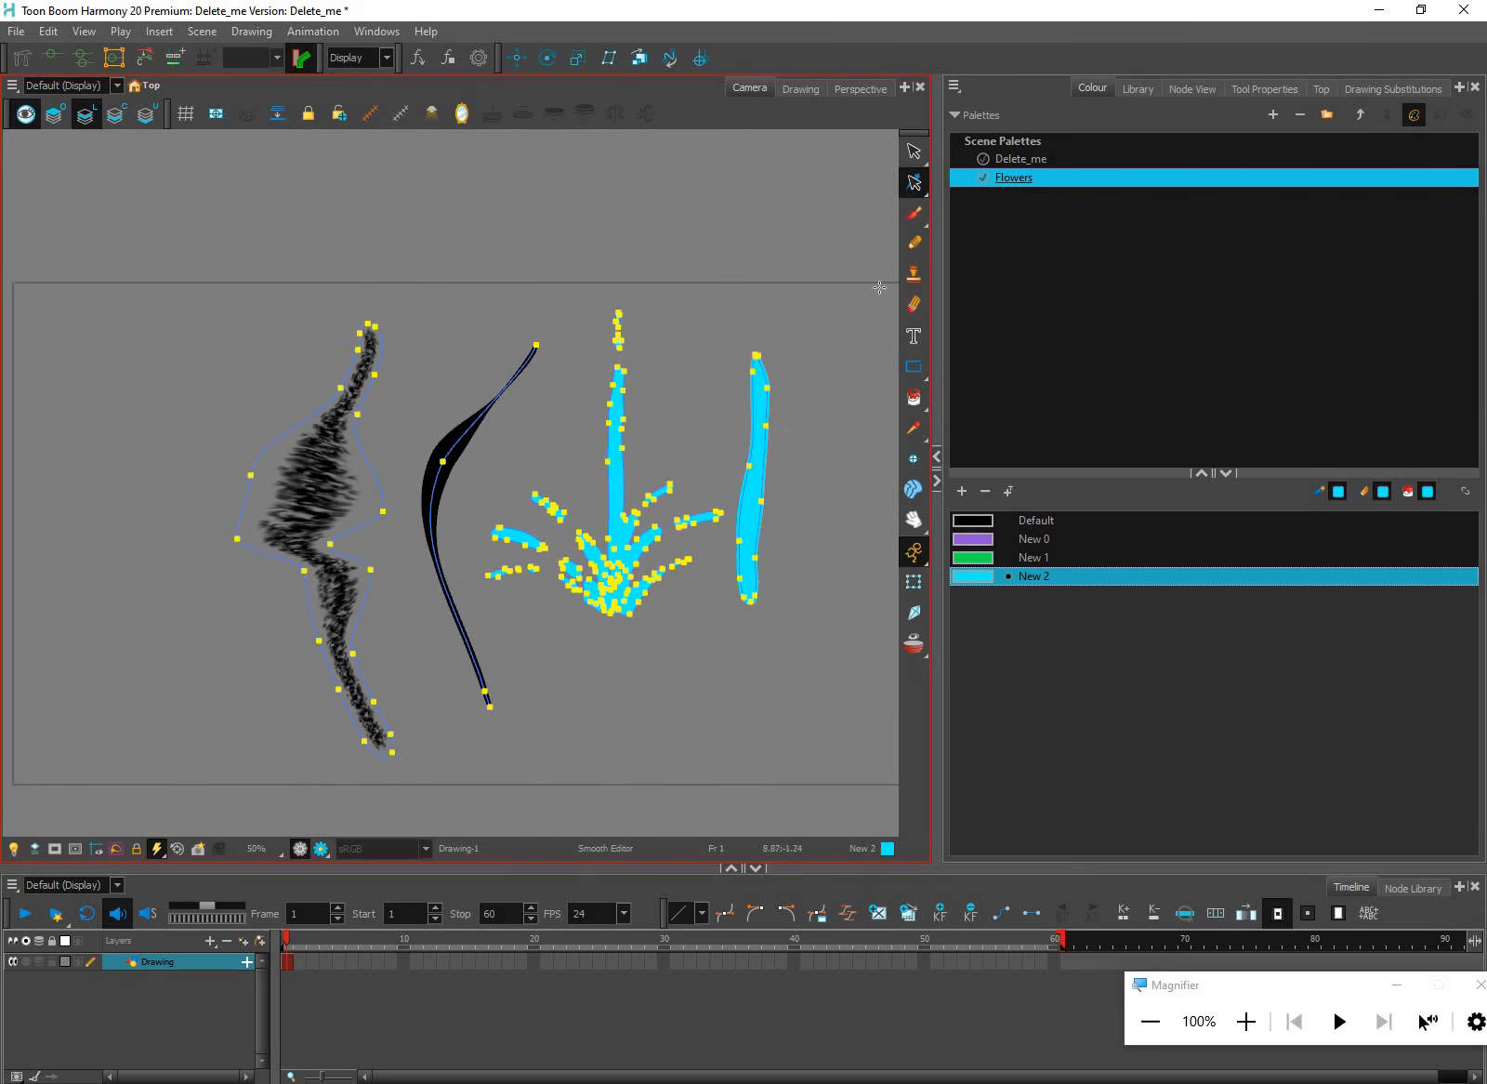
click(1264, 88)
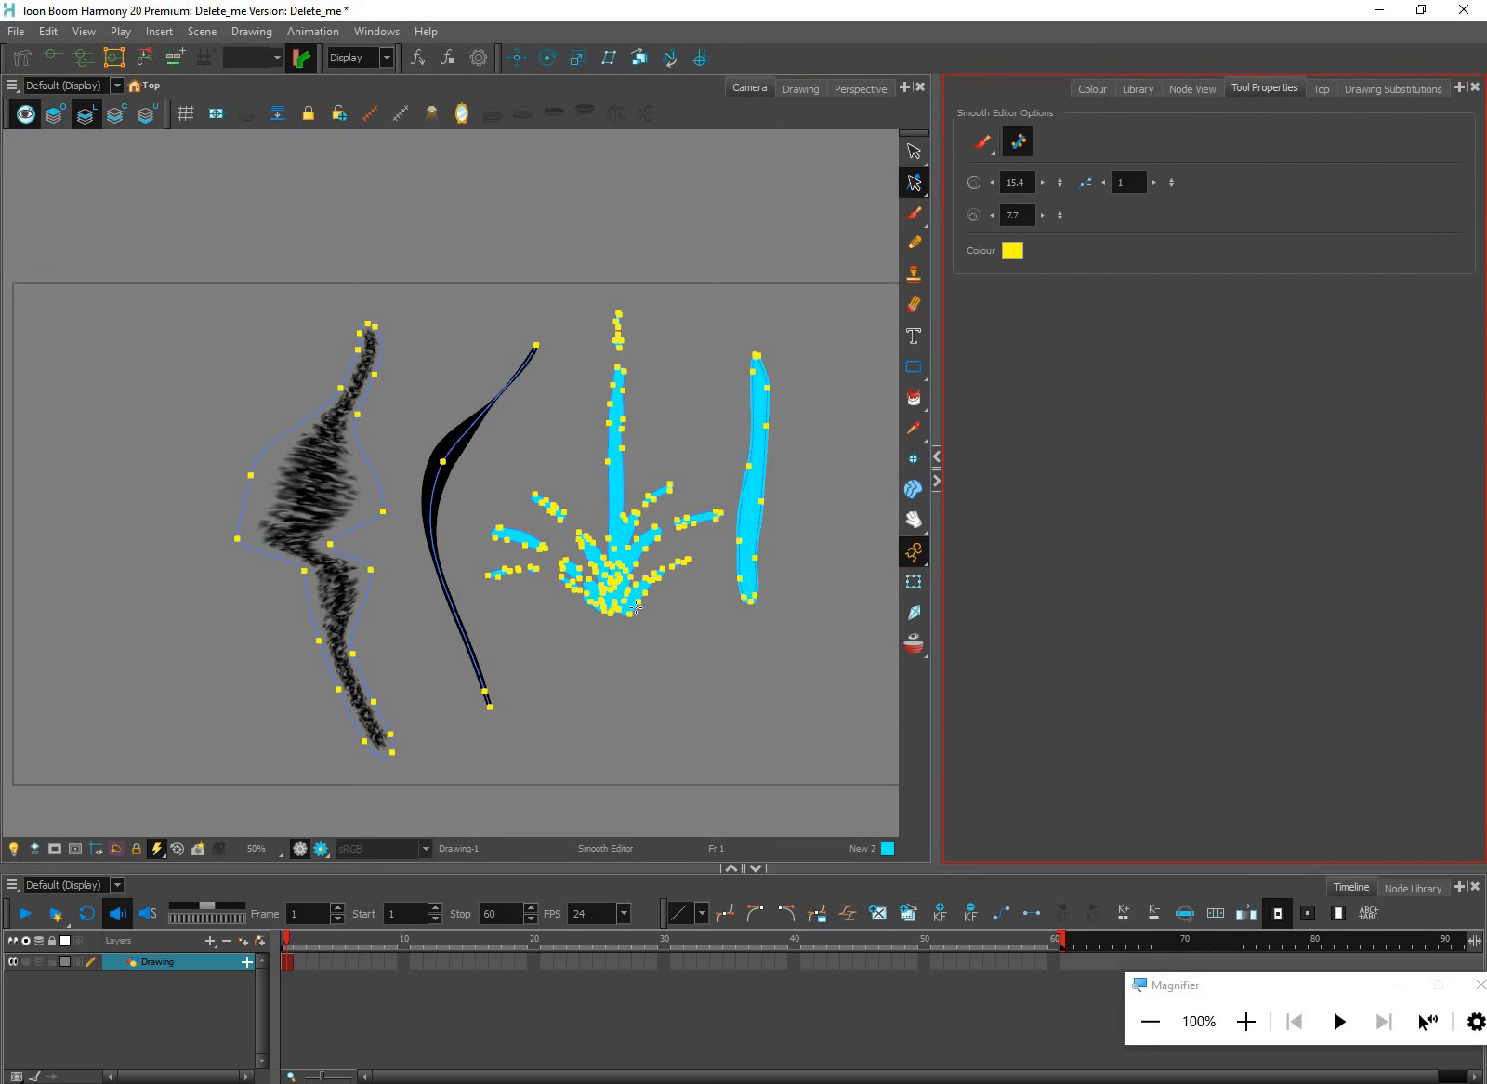
scroll(635, 597, up, 1)
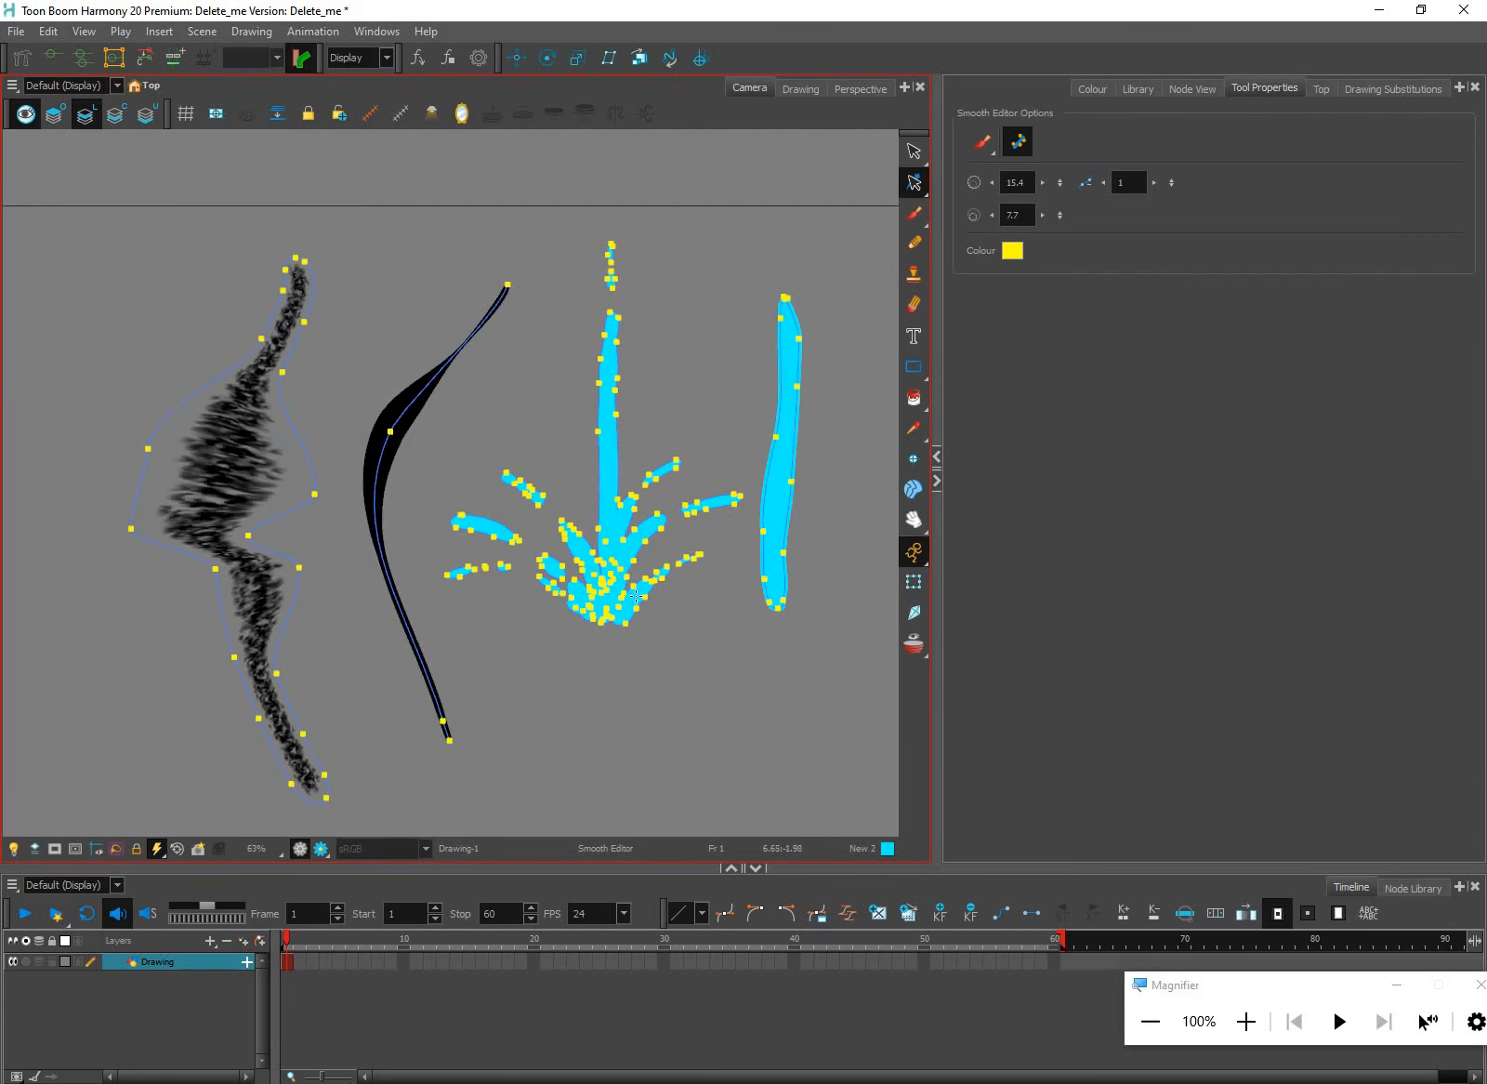
scroll(637, 633, up, 1)
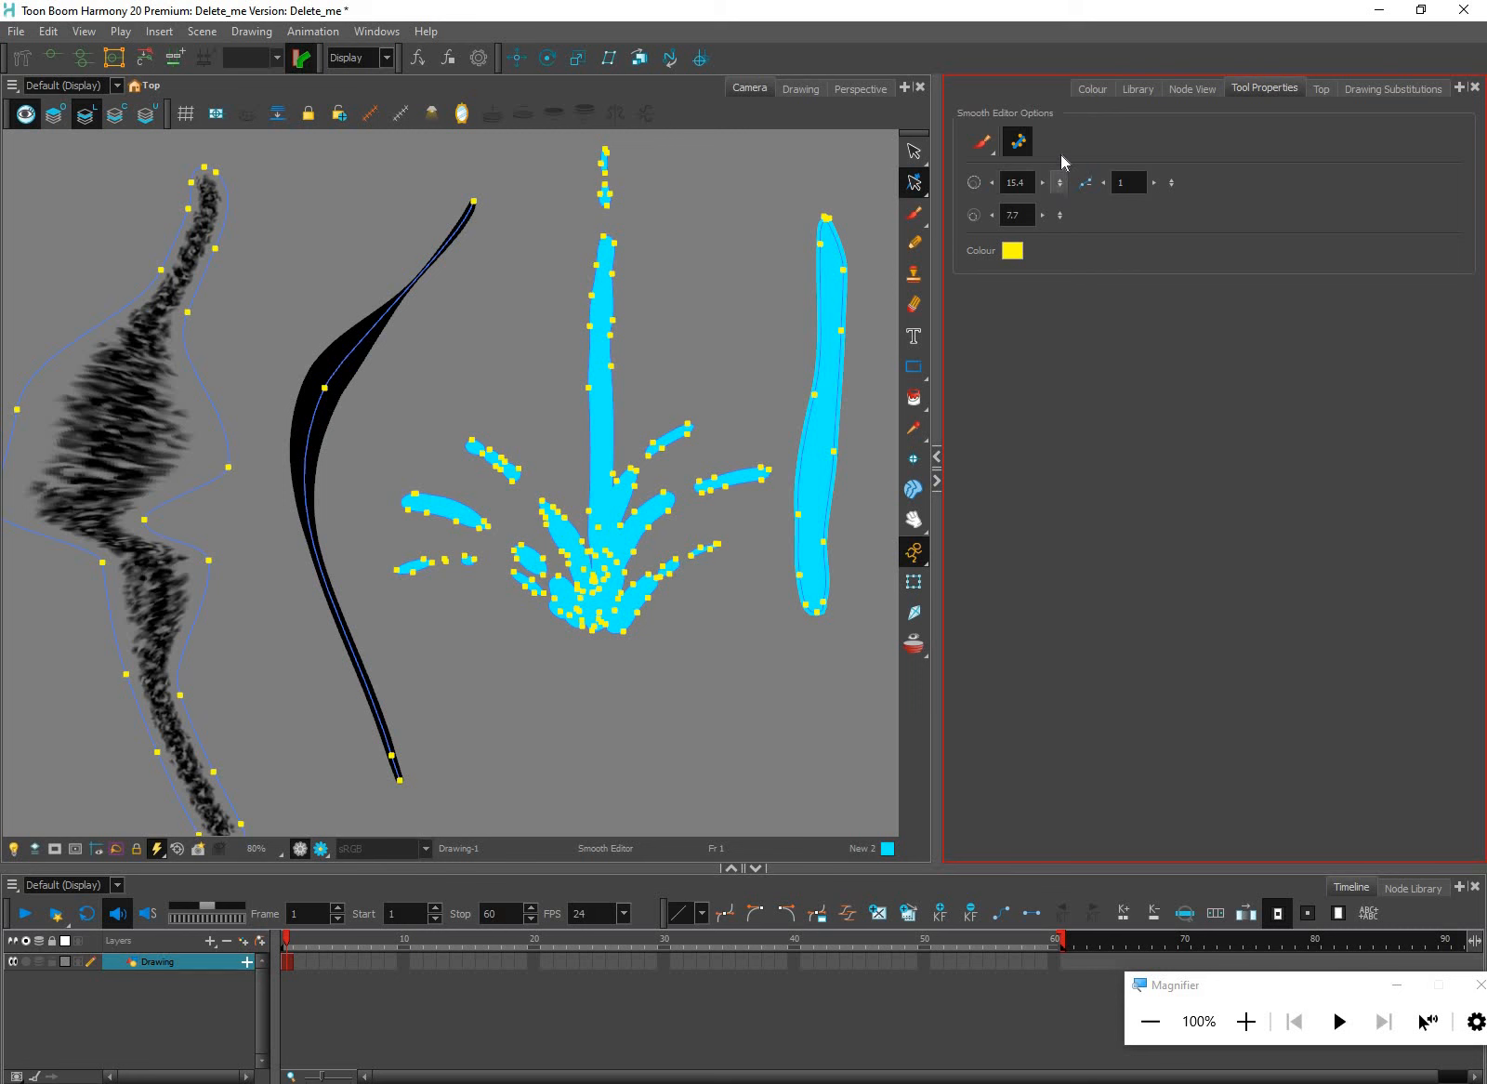
drag(1057, 183, 1059, 94)
drag(1059, 214, 1059, 141)
Sweep the enlarged Smooth Editor brush diagonally over the drawn strokes to try smoothing them
mouse_move(640, 498)
mouse_down()
mouse_move(603, 551)
mouse_move(661, 527)
mouse_move(594, 641)
mouse_move(567, 651)
mouse_move(651, 483)
mouse_move(657, 545)
mouse_move(519, 479)
mouse_up()
scroll(660, 544, up, 3)
mouse_move(705, 321)
mouse_down()
mouse_move(613, 409)
mouse_move(541, 641)
mouse_up()
key(space)
mouse_move(668, 436)
mouse_down()
mouse_move(571, 611)
mouse_move(658, 507)
mouse_up()
drag(712, 344, 537, 613)
scroll(622, 542, down, 2)
scroll(713, 670, down, 3)
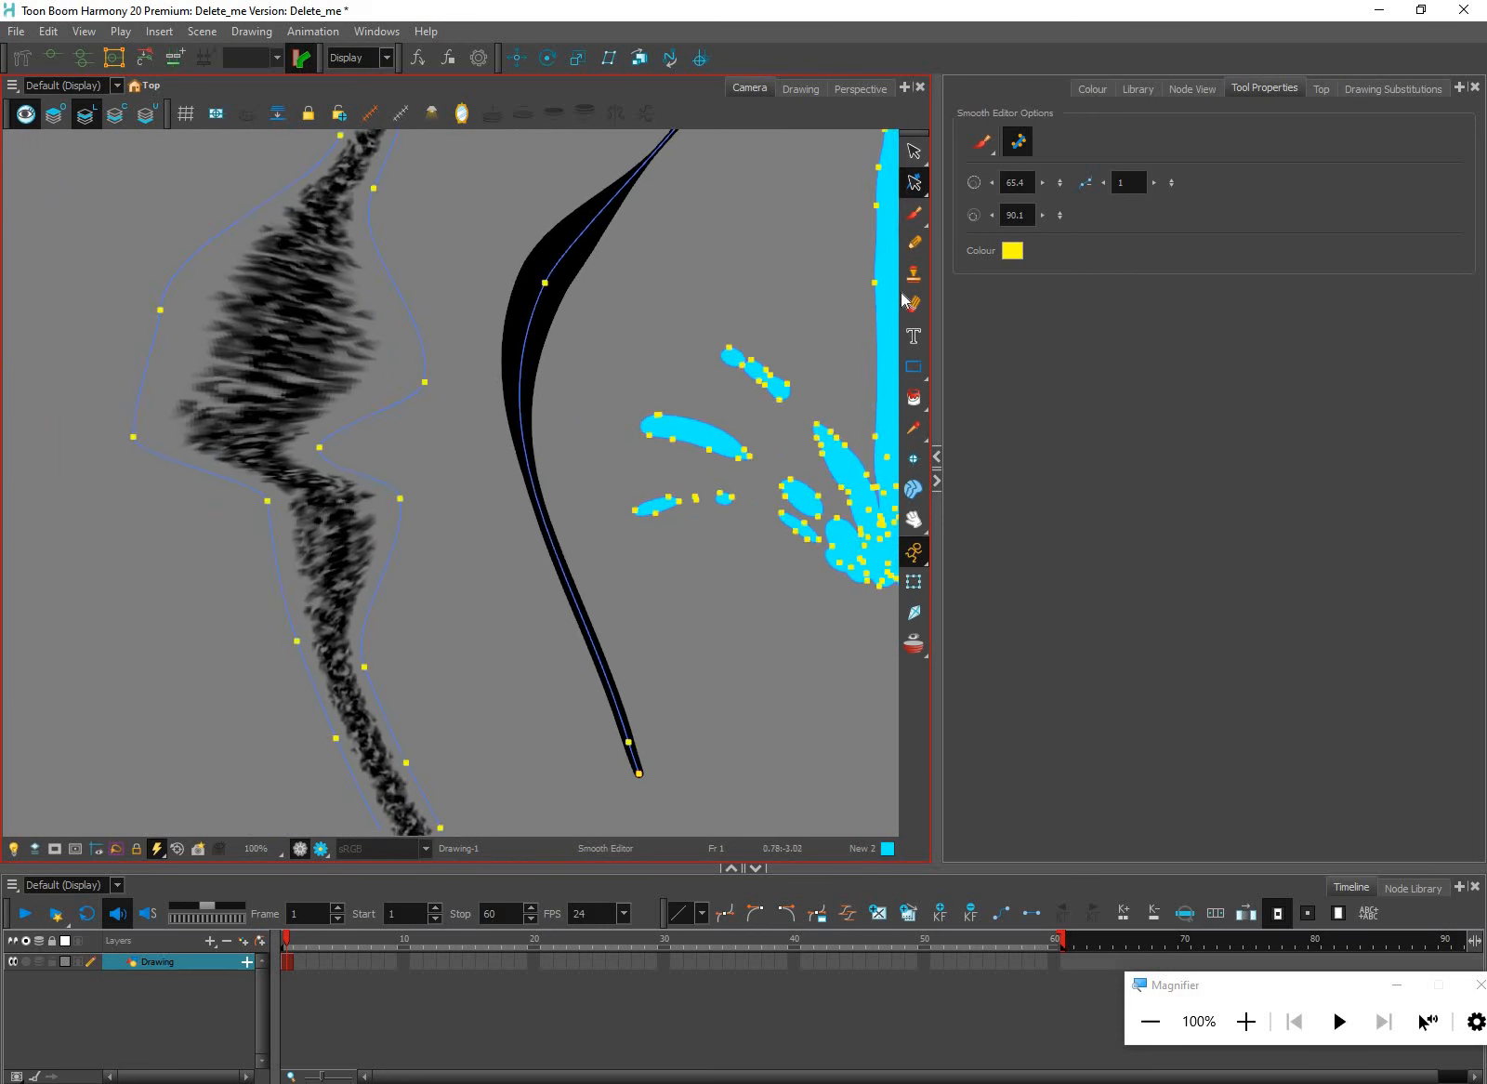
Draw two wavy cyan pencil lines beside the filled shape, the first with Centerline Smoothing at 15 and the second at 0
click(914, 242)
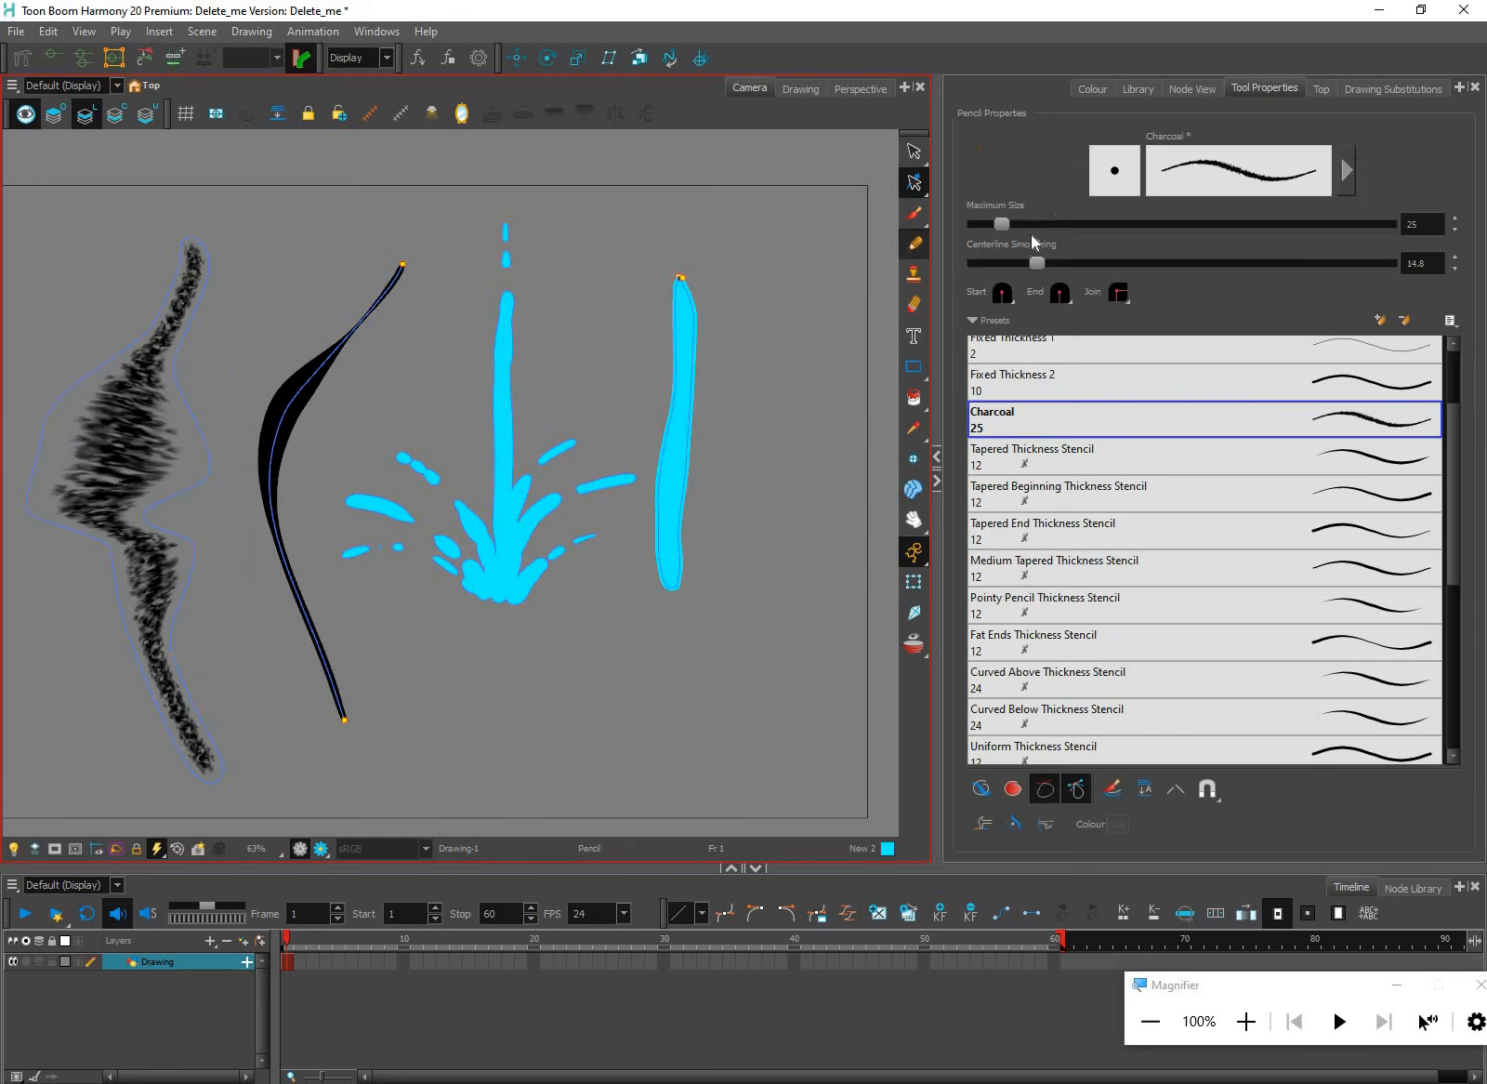
click(1039, 261)
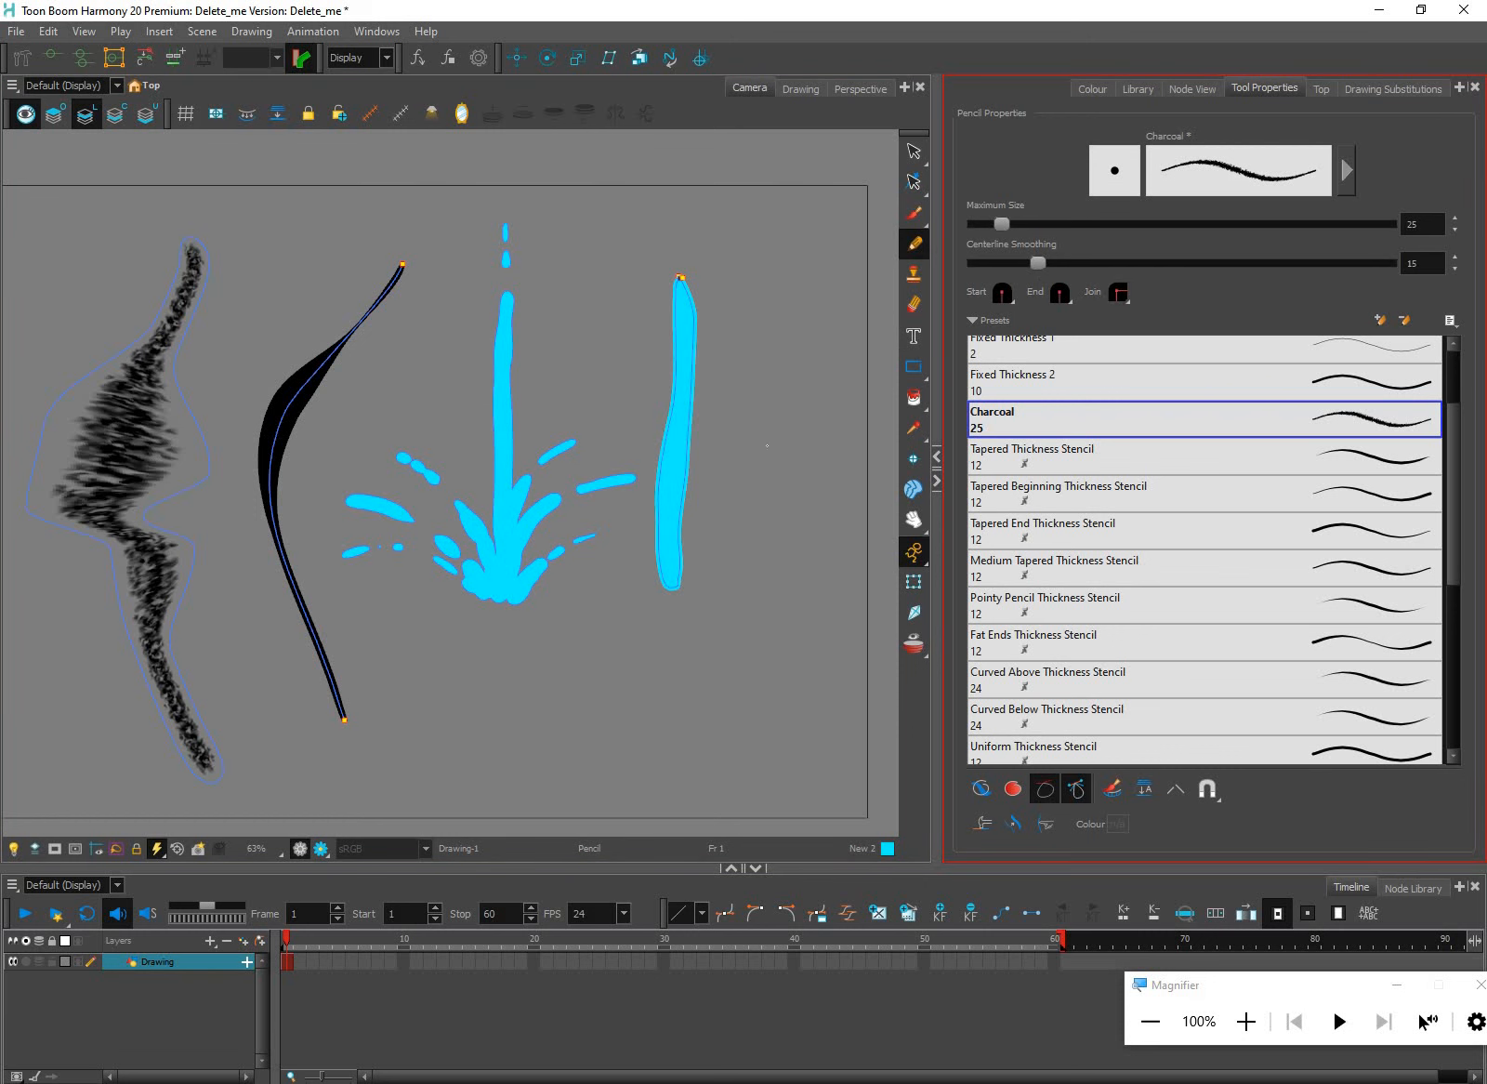
drag(809, 270, 760, 609)
drag(843, 478, 766, 519)
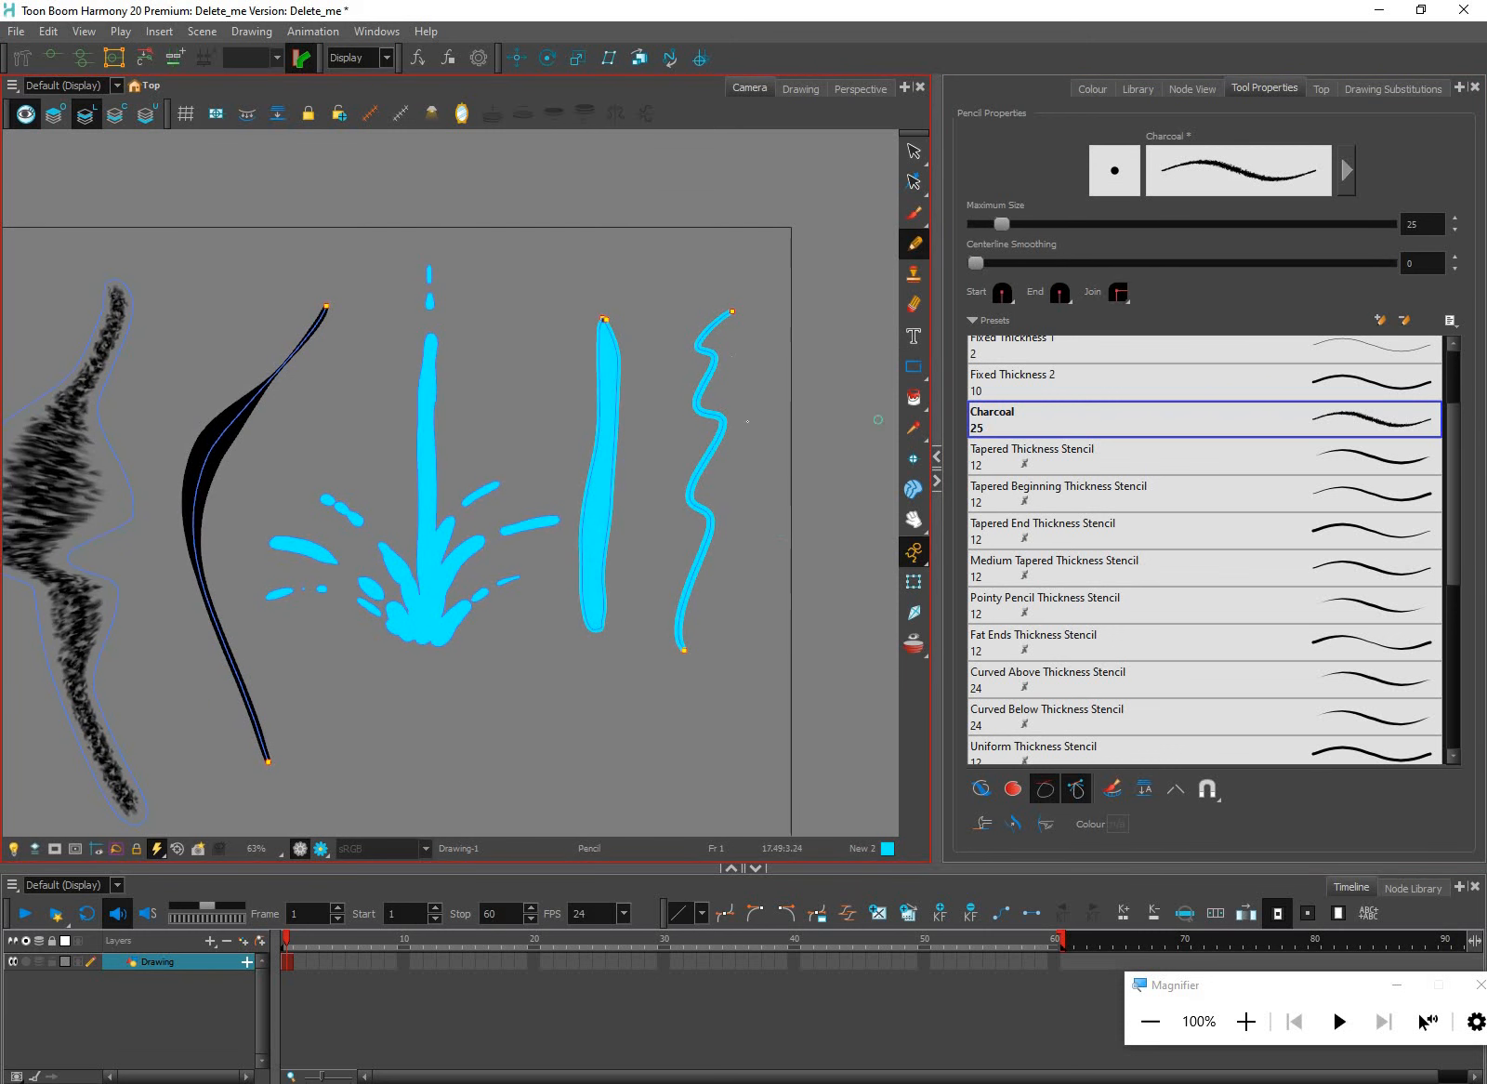
drag(769, 303, 718, 586)
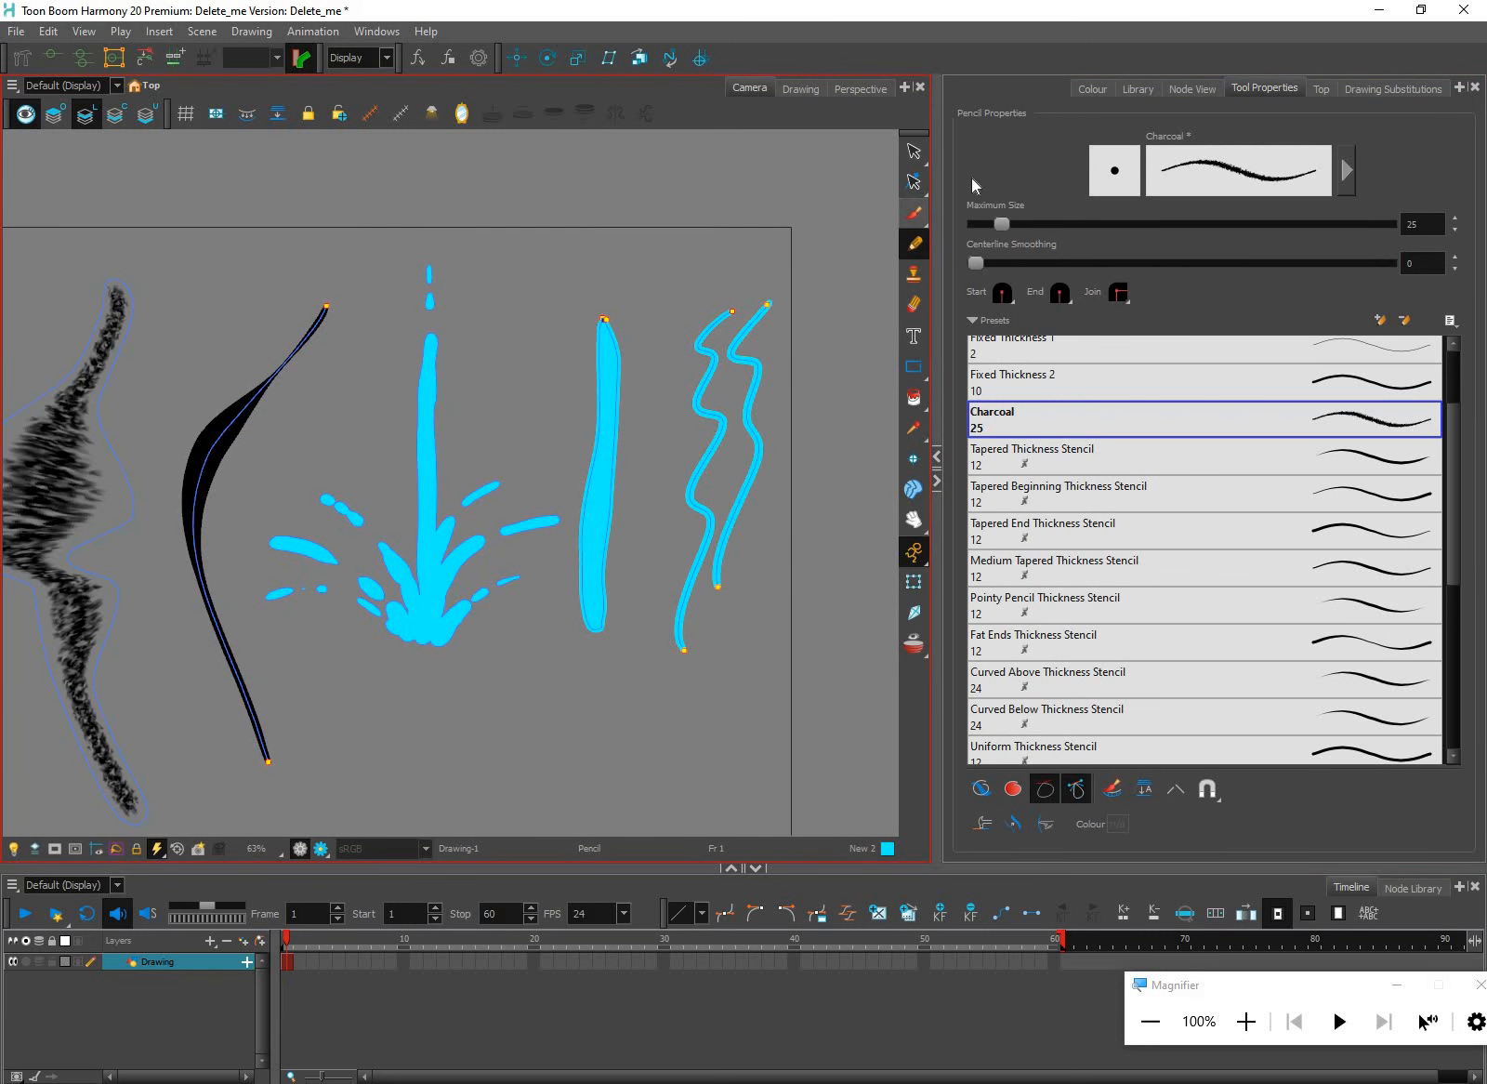
Select both wavy pencil lines with the Contour Editor to display their control points
drag(914, 182, 995, 182)
click(755, 462)
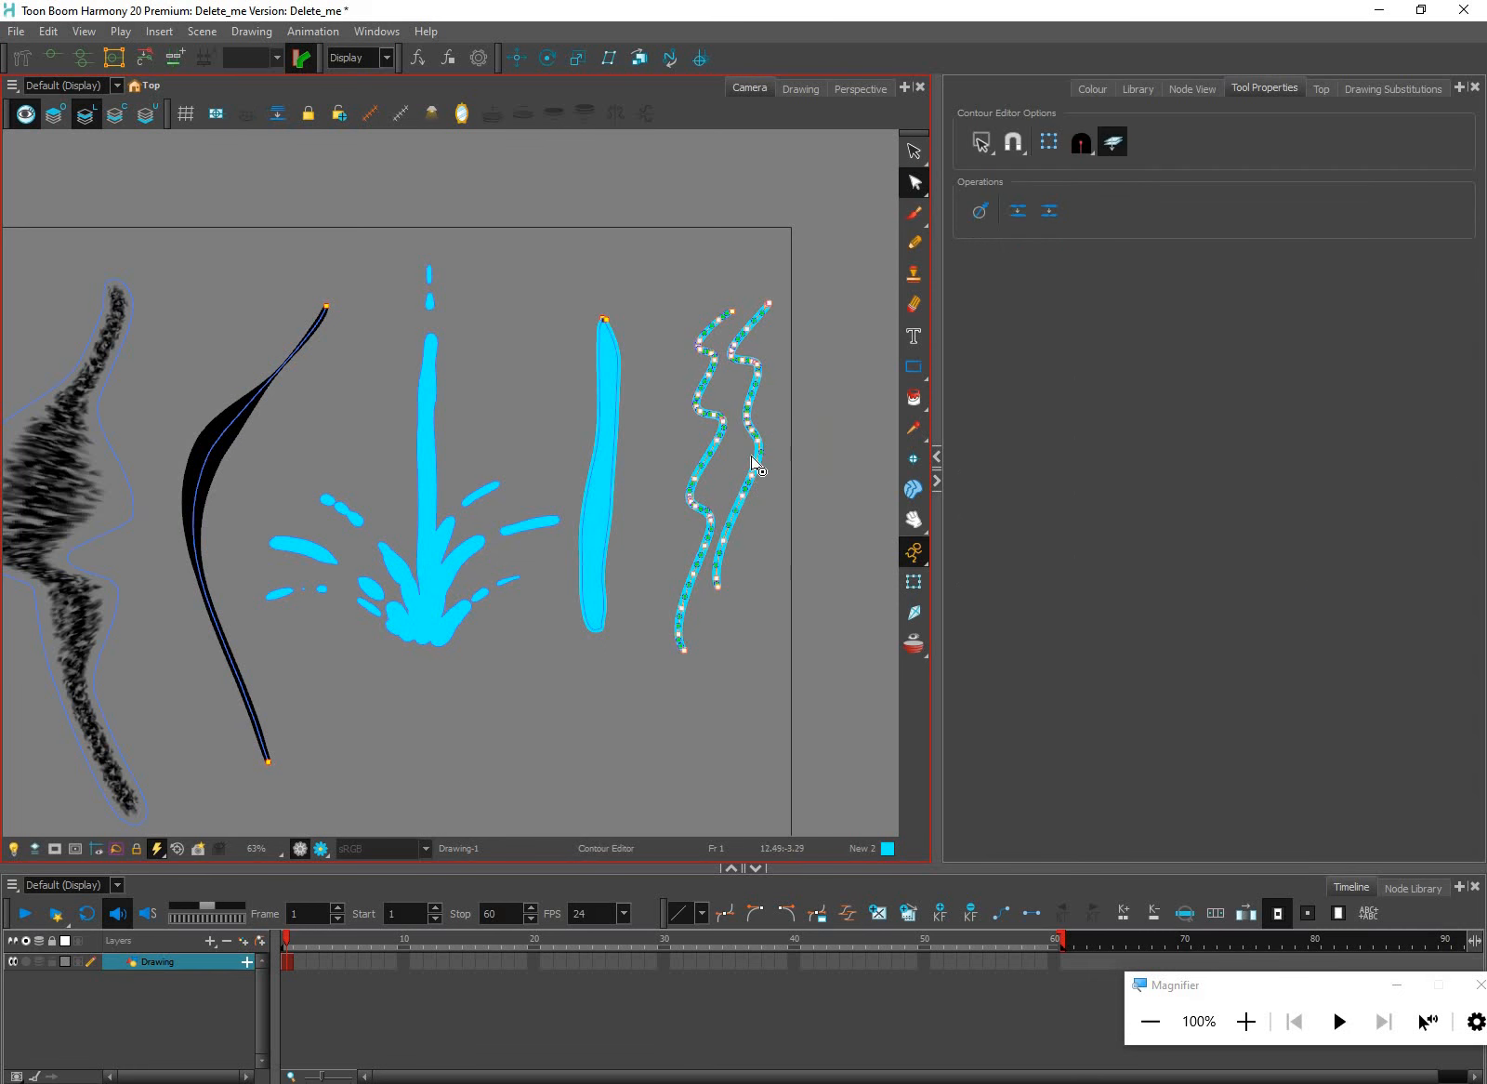
scroll(757, 455, up, 2)
Recolour both wavy lines with the black Default swatch and compare their points with the Contour Editor
click(914, 151)
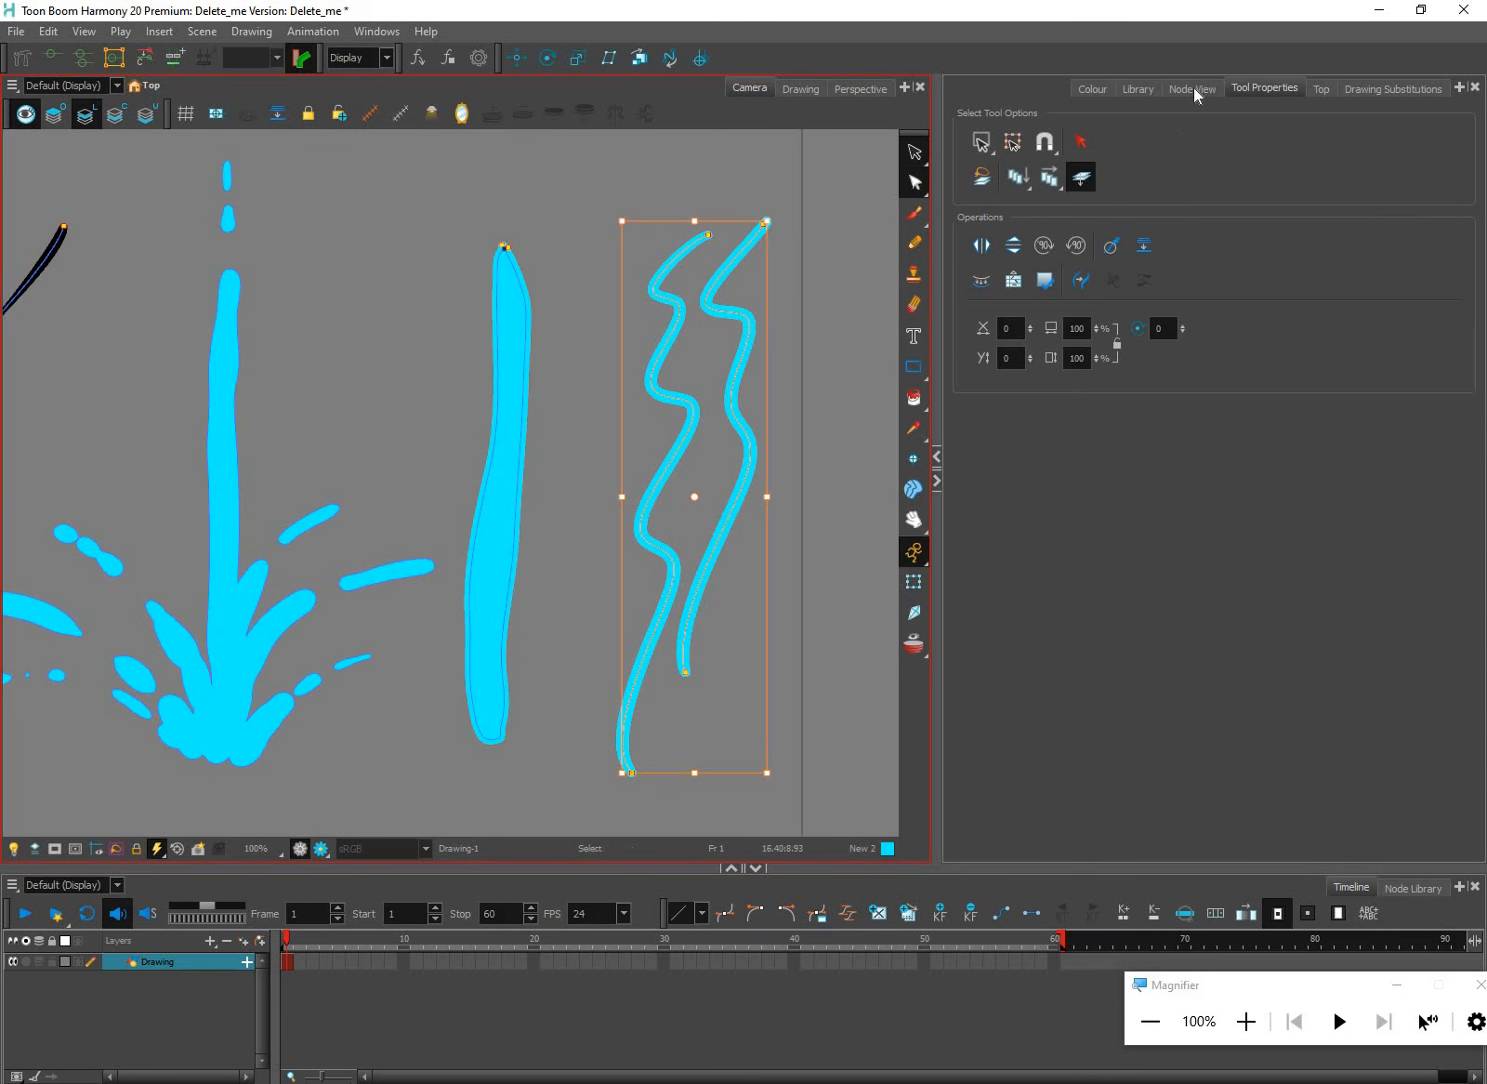
click(1093, 89)
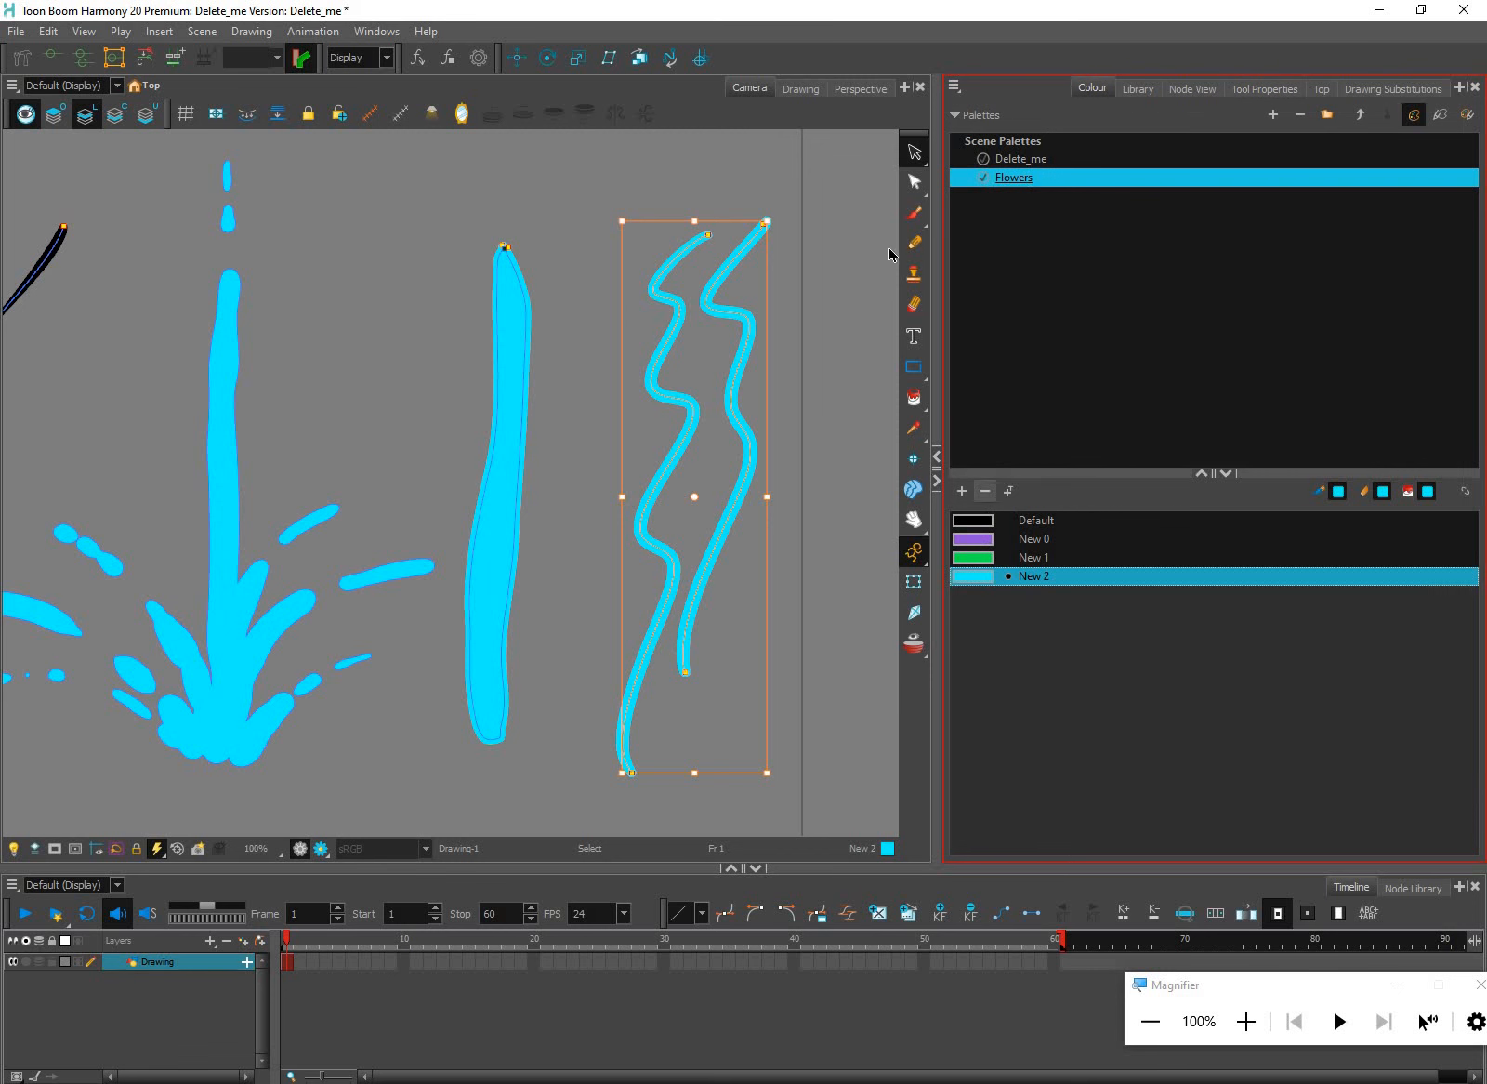
key(Up)
key(Up)
key(Up)
key(alt+q)
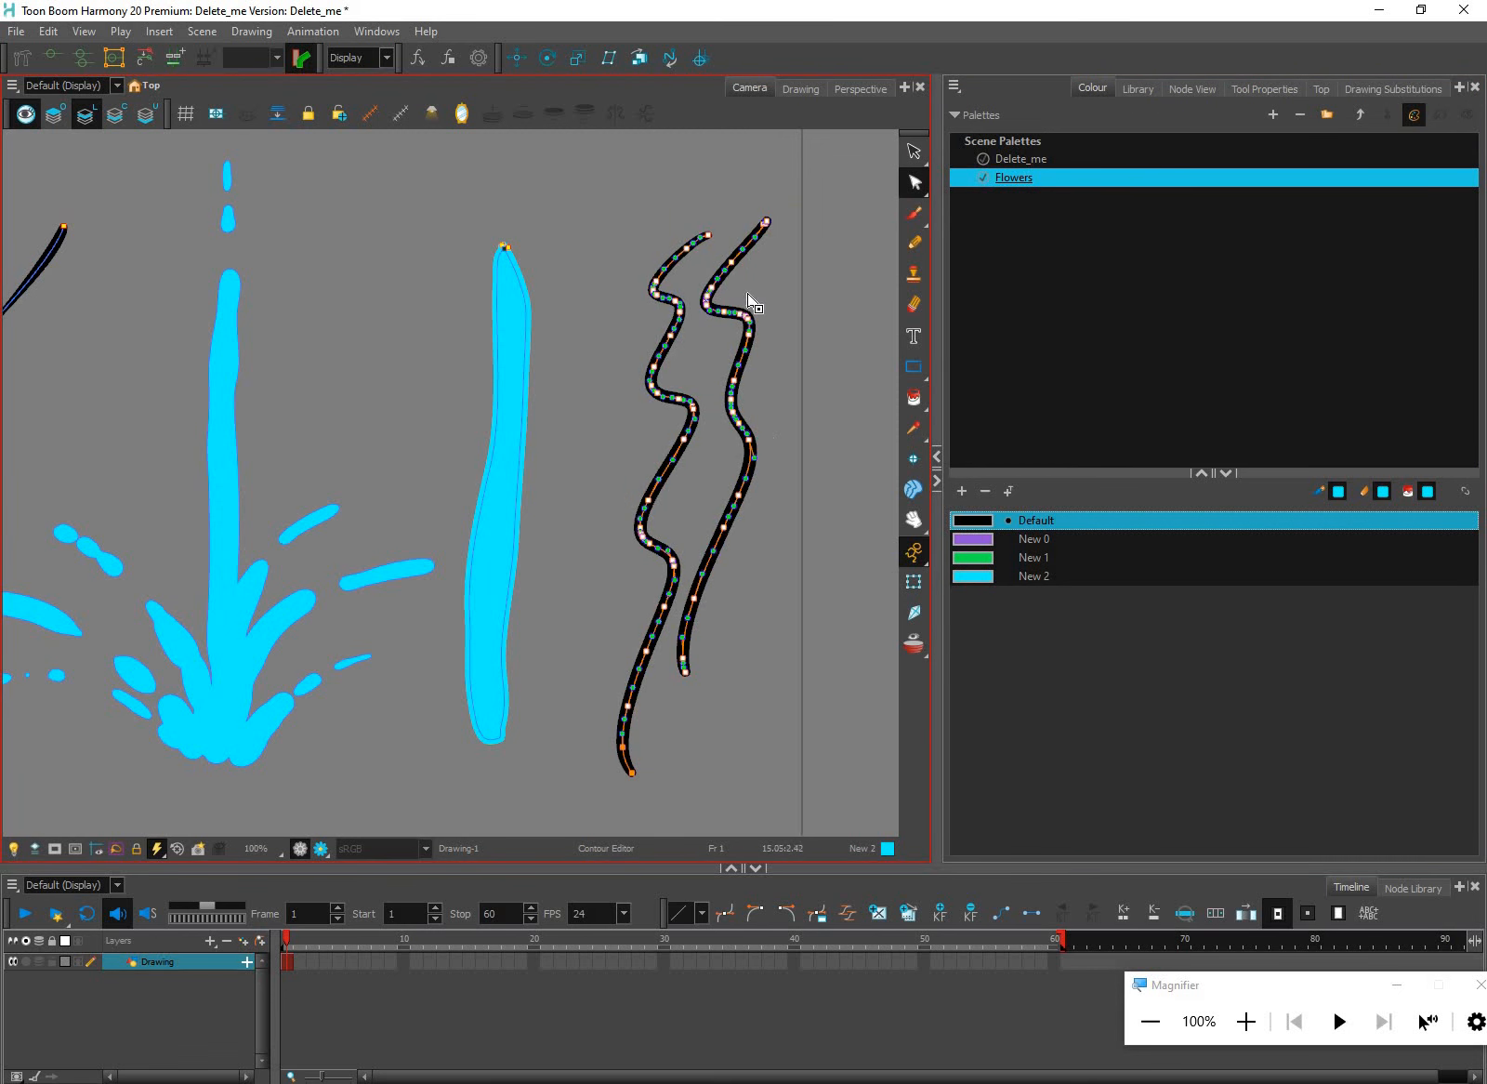
scroll(751, 302, up, 1)
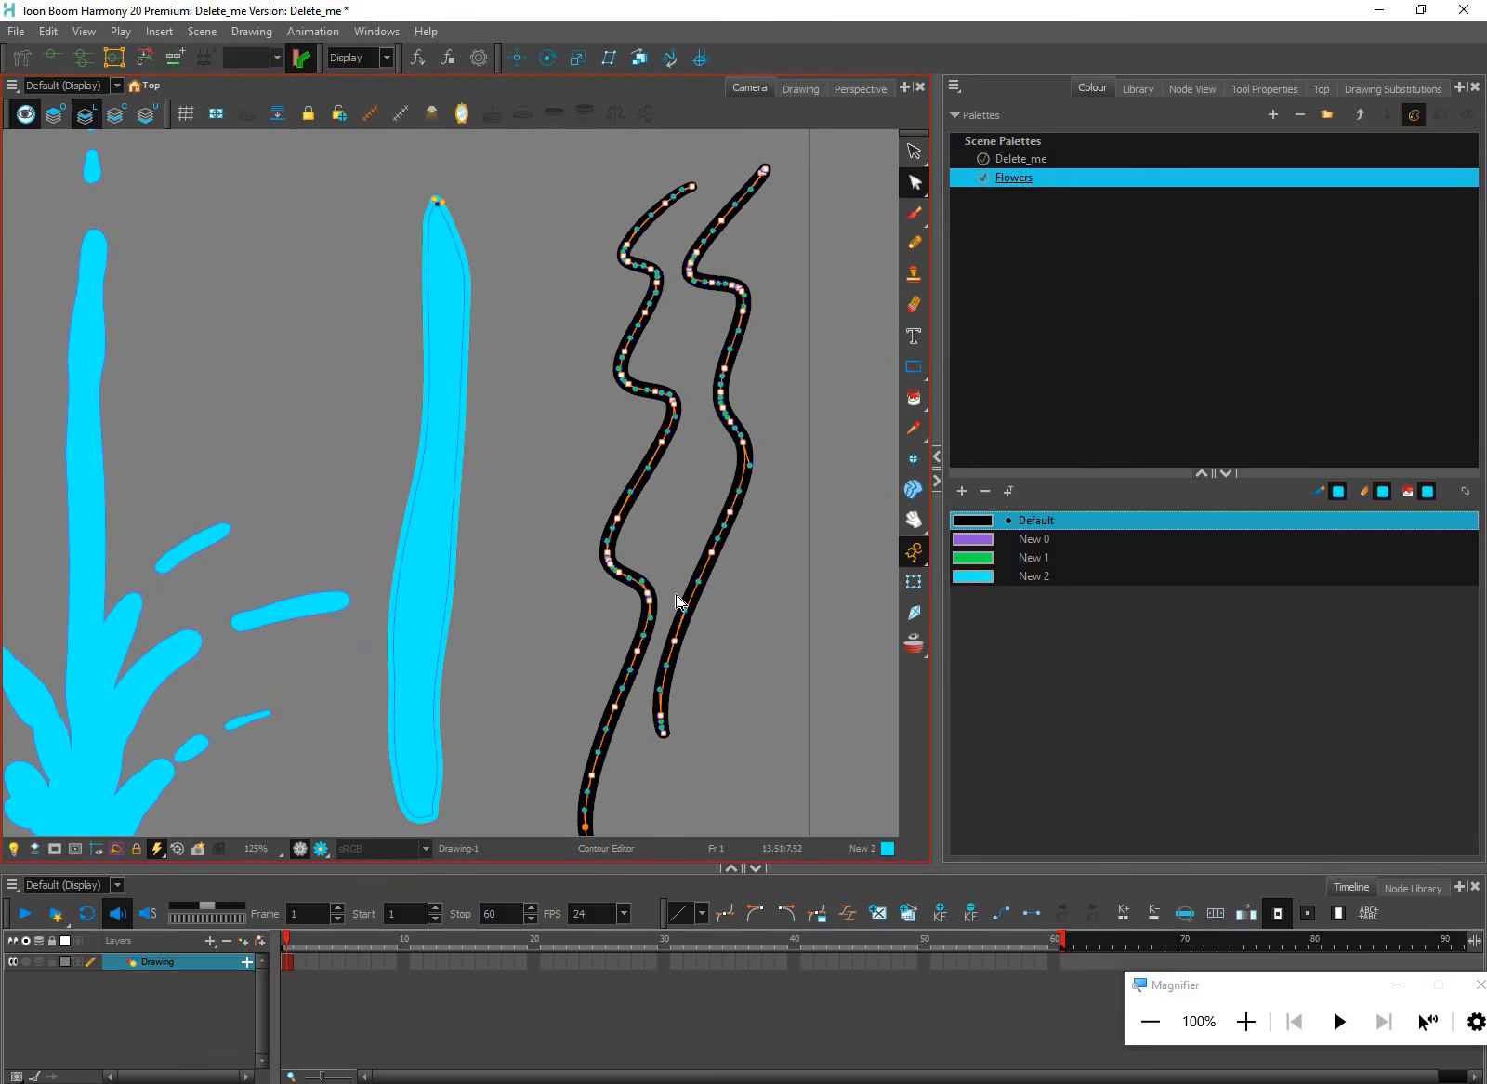
Smooth the upper bends of both black wavy pencil lines with the Smooth Editor brush
scroll(655, 595, down, 1)
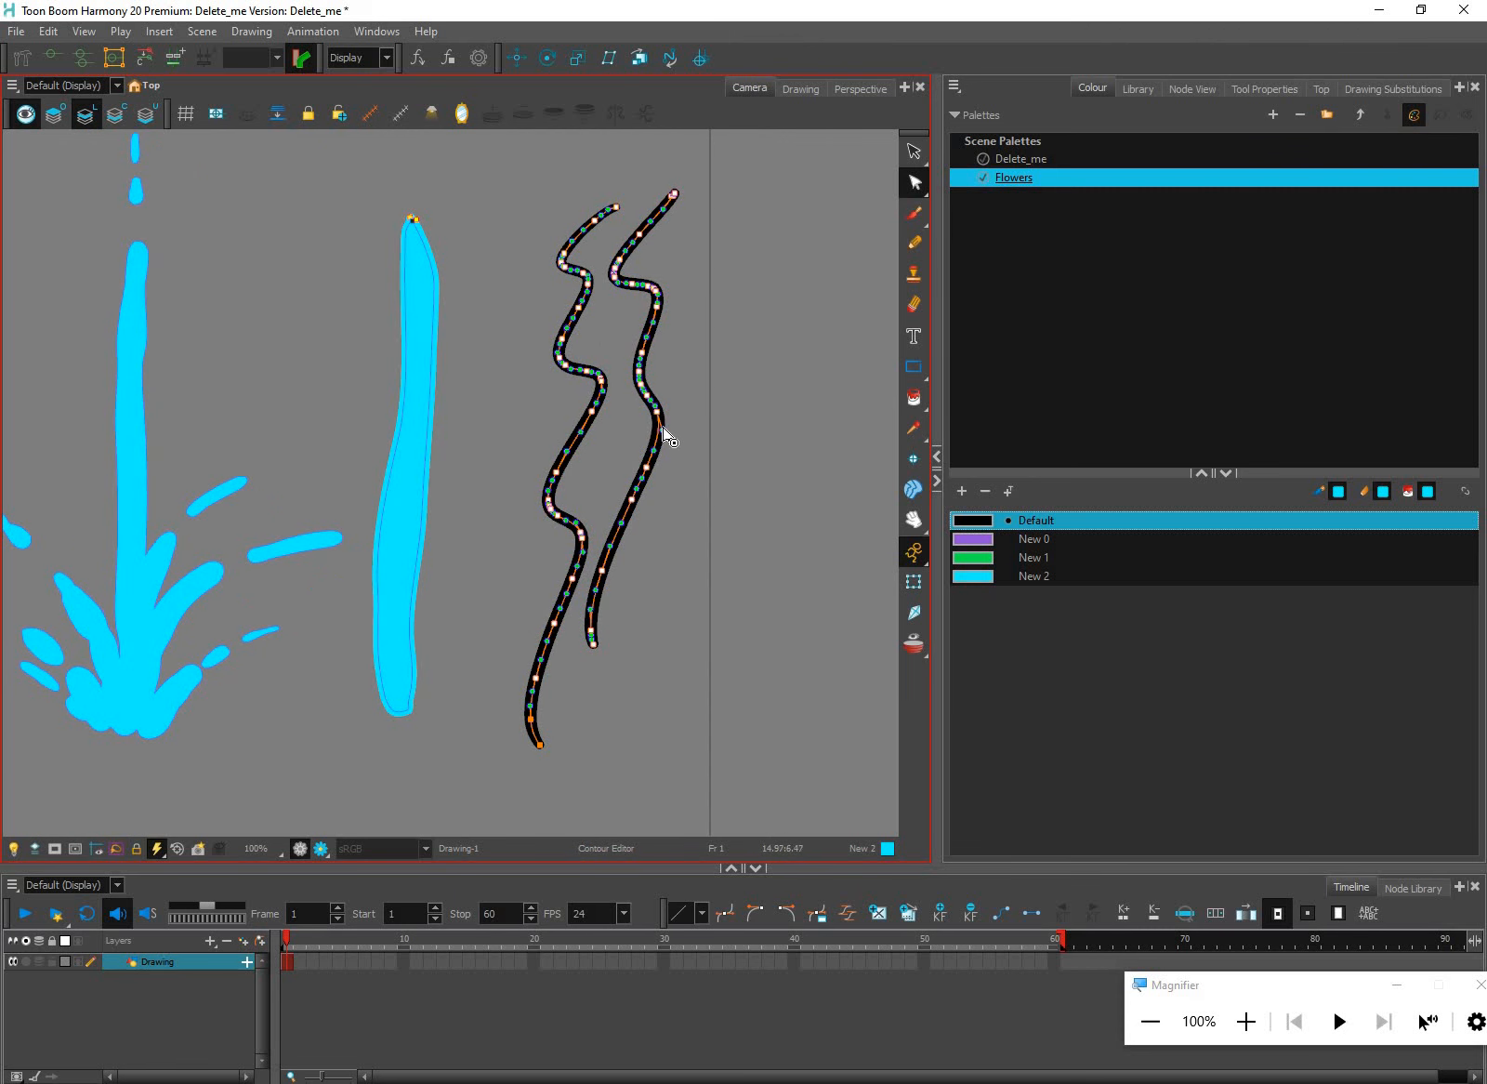
click(914, 182)
key(Down)
key(Down)
key(Down)
key(Down)
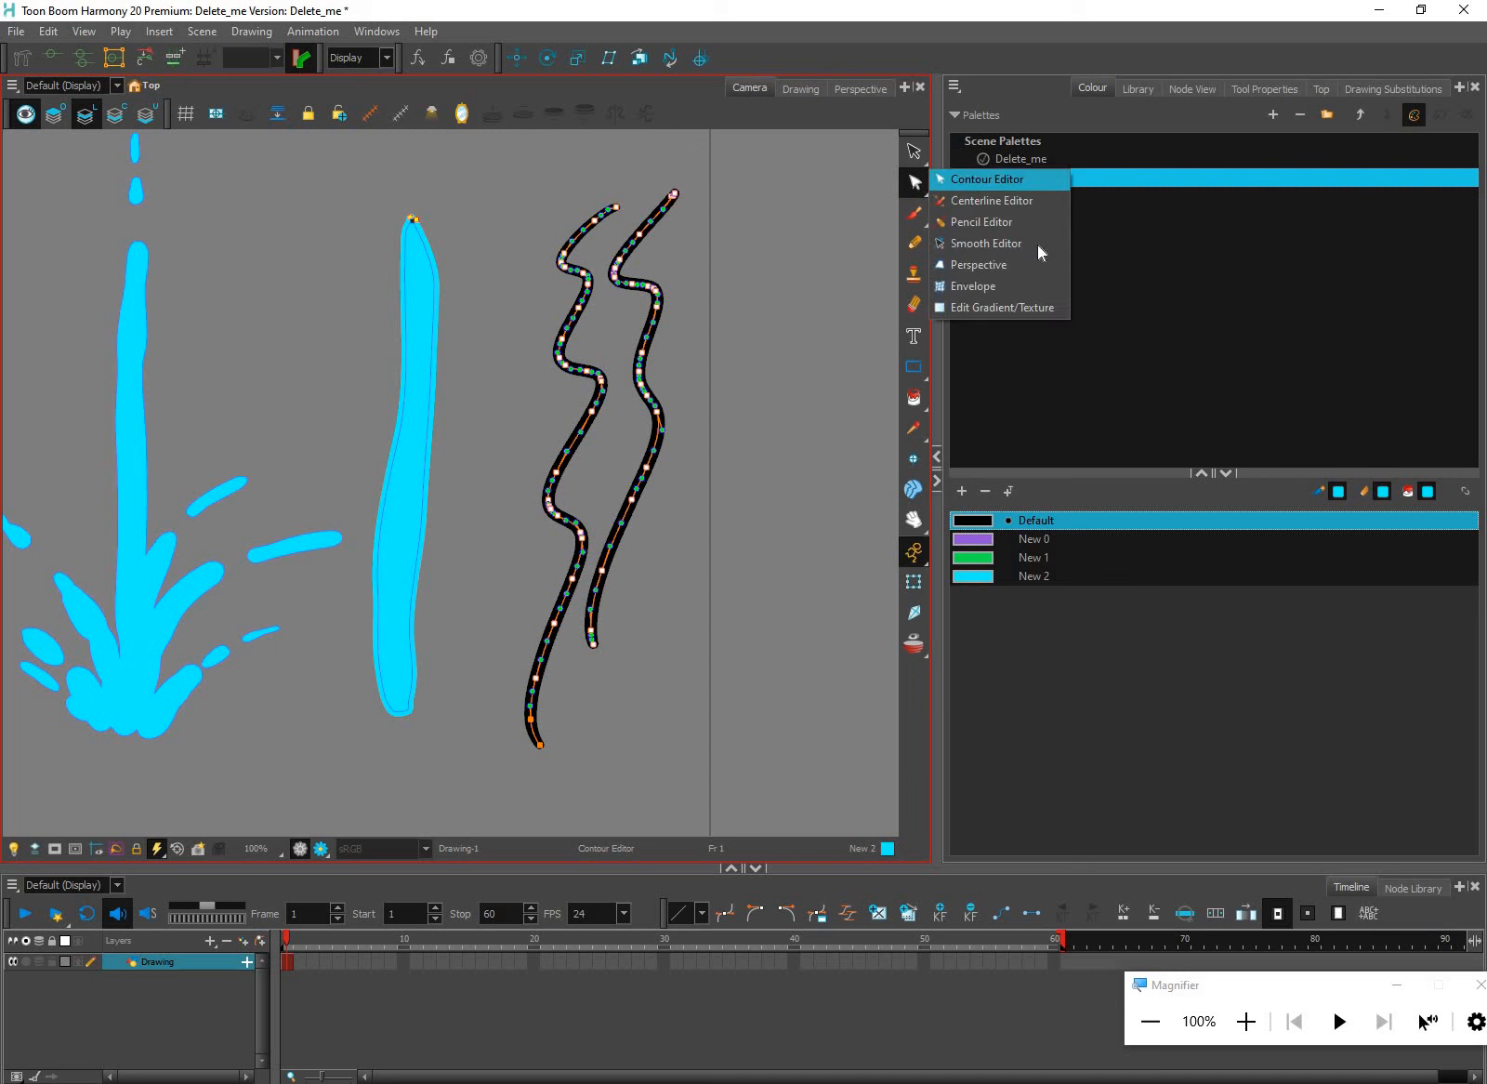
key(Return)
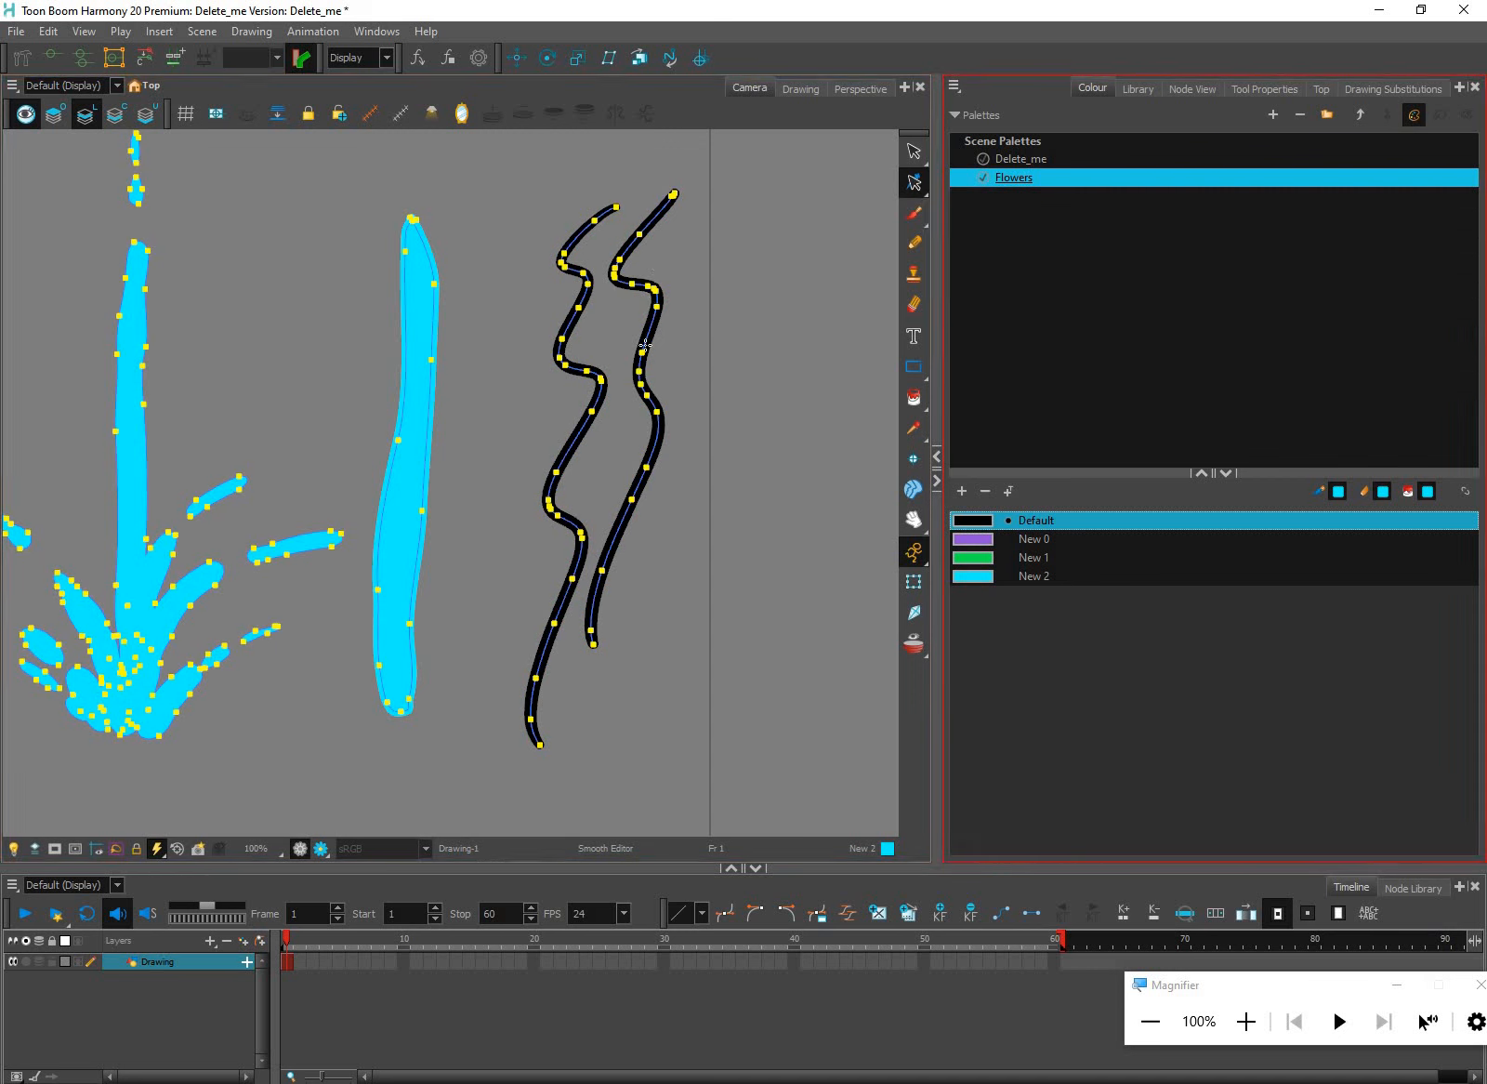
mouse_move(651, 330)
mouse_down()
mouse_move(655, 232)
mouse_move(567, 290)
mouse_up()
scroll(614, 274, up, 2)
drag(600, 178, 506, 320)
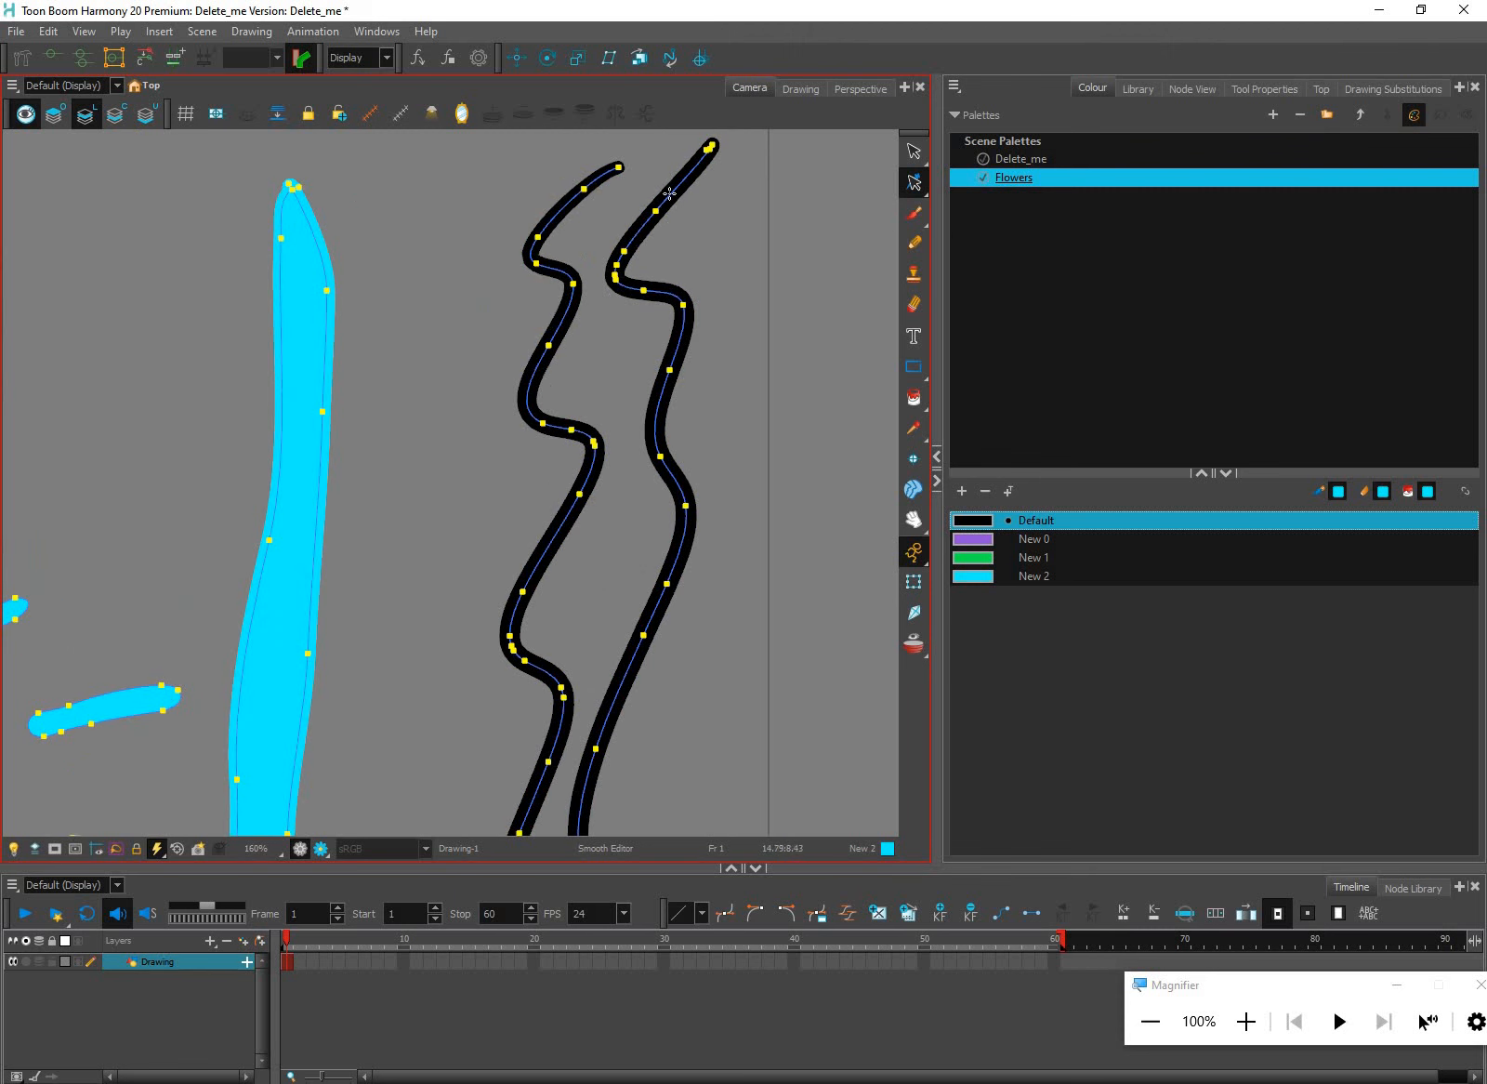
drag(669, 193, 581, 316)
drag(693, 168, 558, 460)
Brush the Smooth Editor down the middle and lower parts of both wavy lines, then sweep the right line again
scroll(517, 579, down, 2)
drag(604, 311, 507, 557)
drag(594, 507, 516, 679)
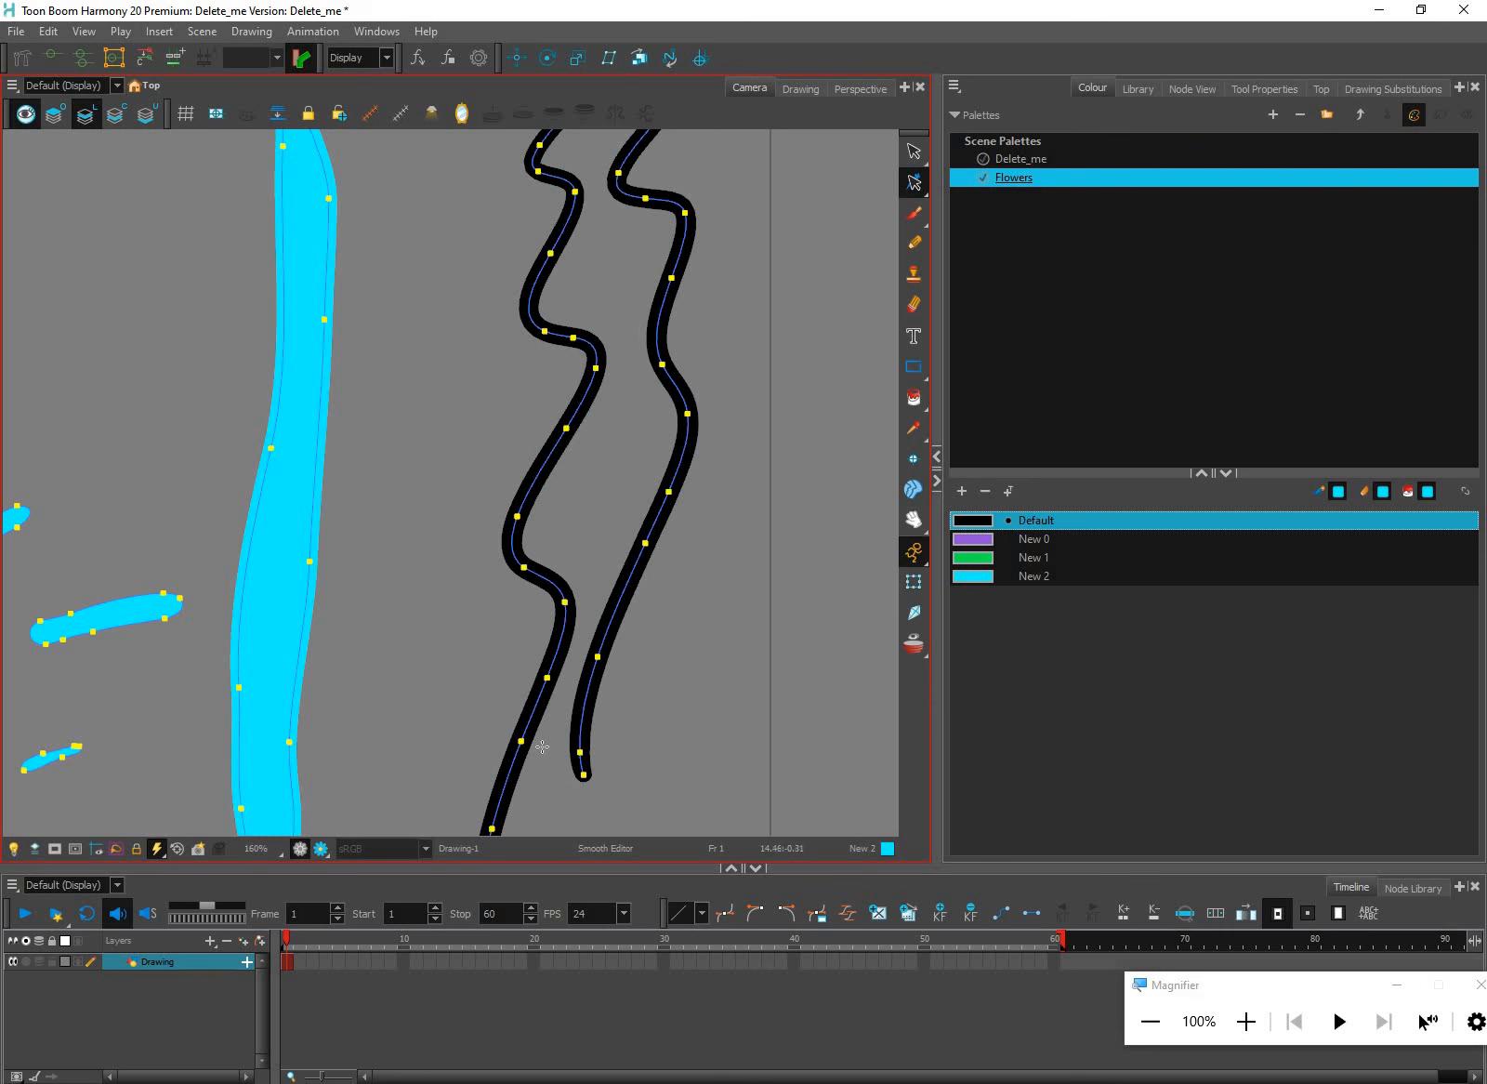
drag(619, 681, 633, 581)
mouse_move(586, 660)
mouse_down()
mouse_move(590, 590)
mouse_move(502, 736)
mouse_up()
mouse_move(765, 327)
mouse_down()
mouse_move(730, 550)
mouse_move(586, 732)
mouse_up()
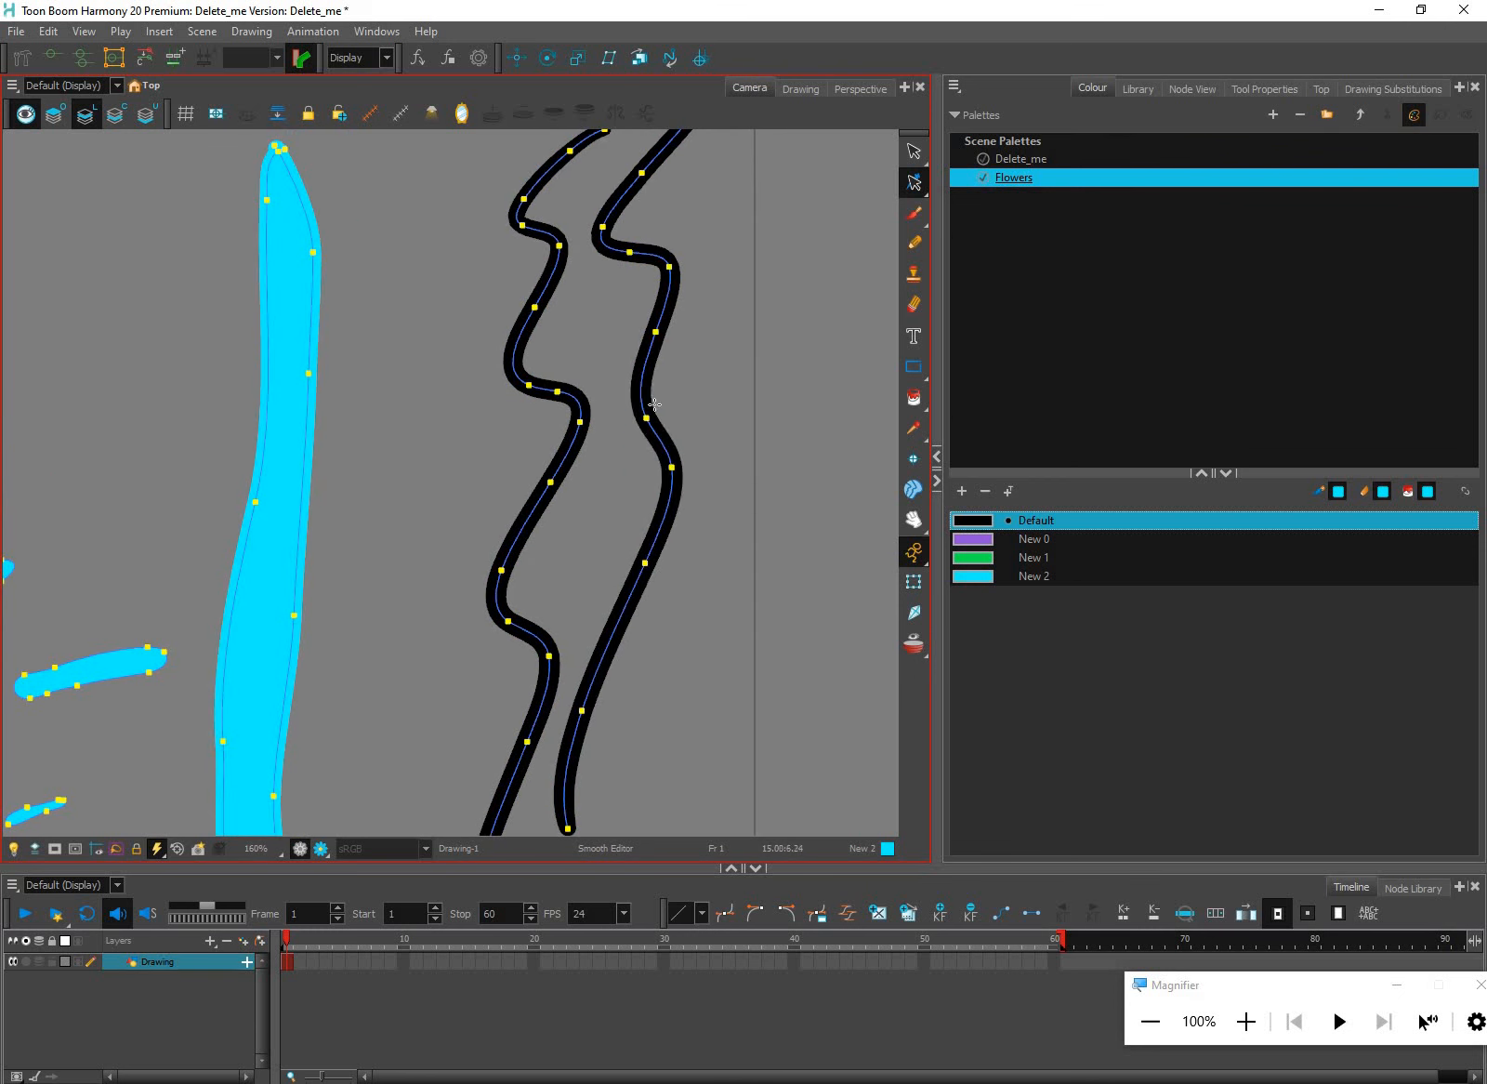
drag(712, 235, 712, 387)
drag(660, 415, 652, 556)
drag(656, 254, 623, 383)
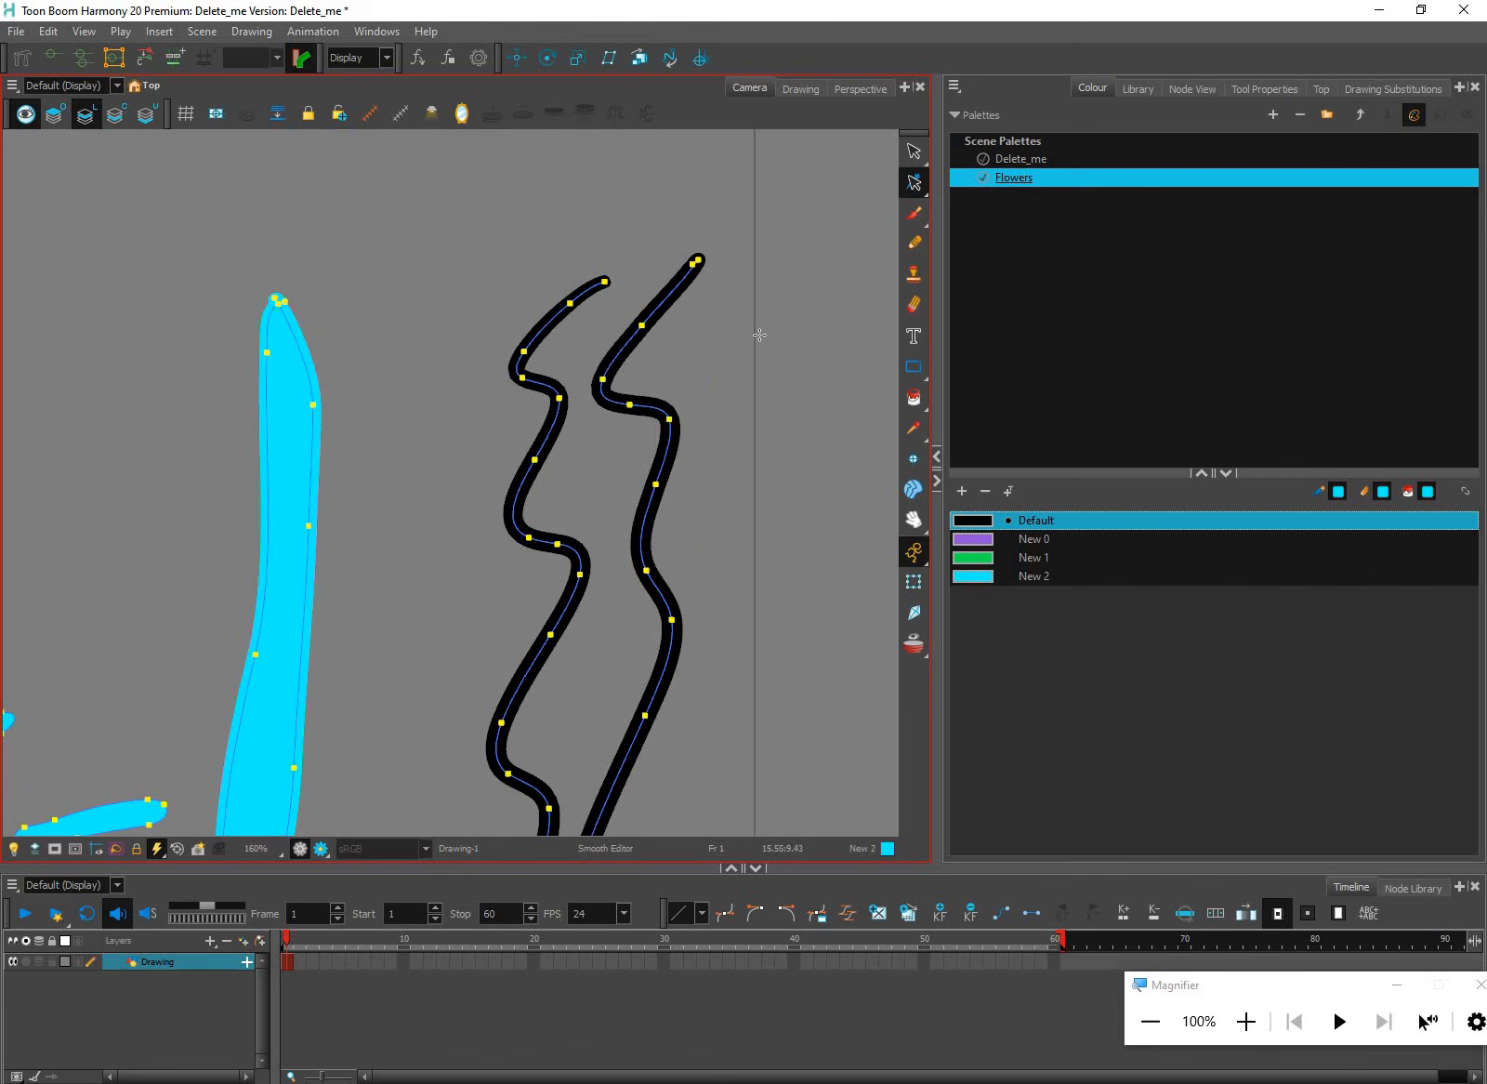
Try the Smooth Editor's Marquee mode across the wavy lines and its Lasso mode around the filled cyan shape's tip
click(1265, 86)
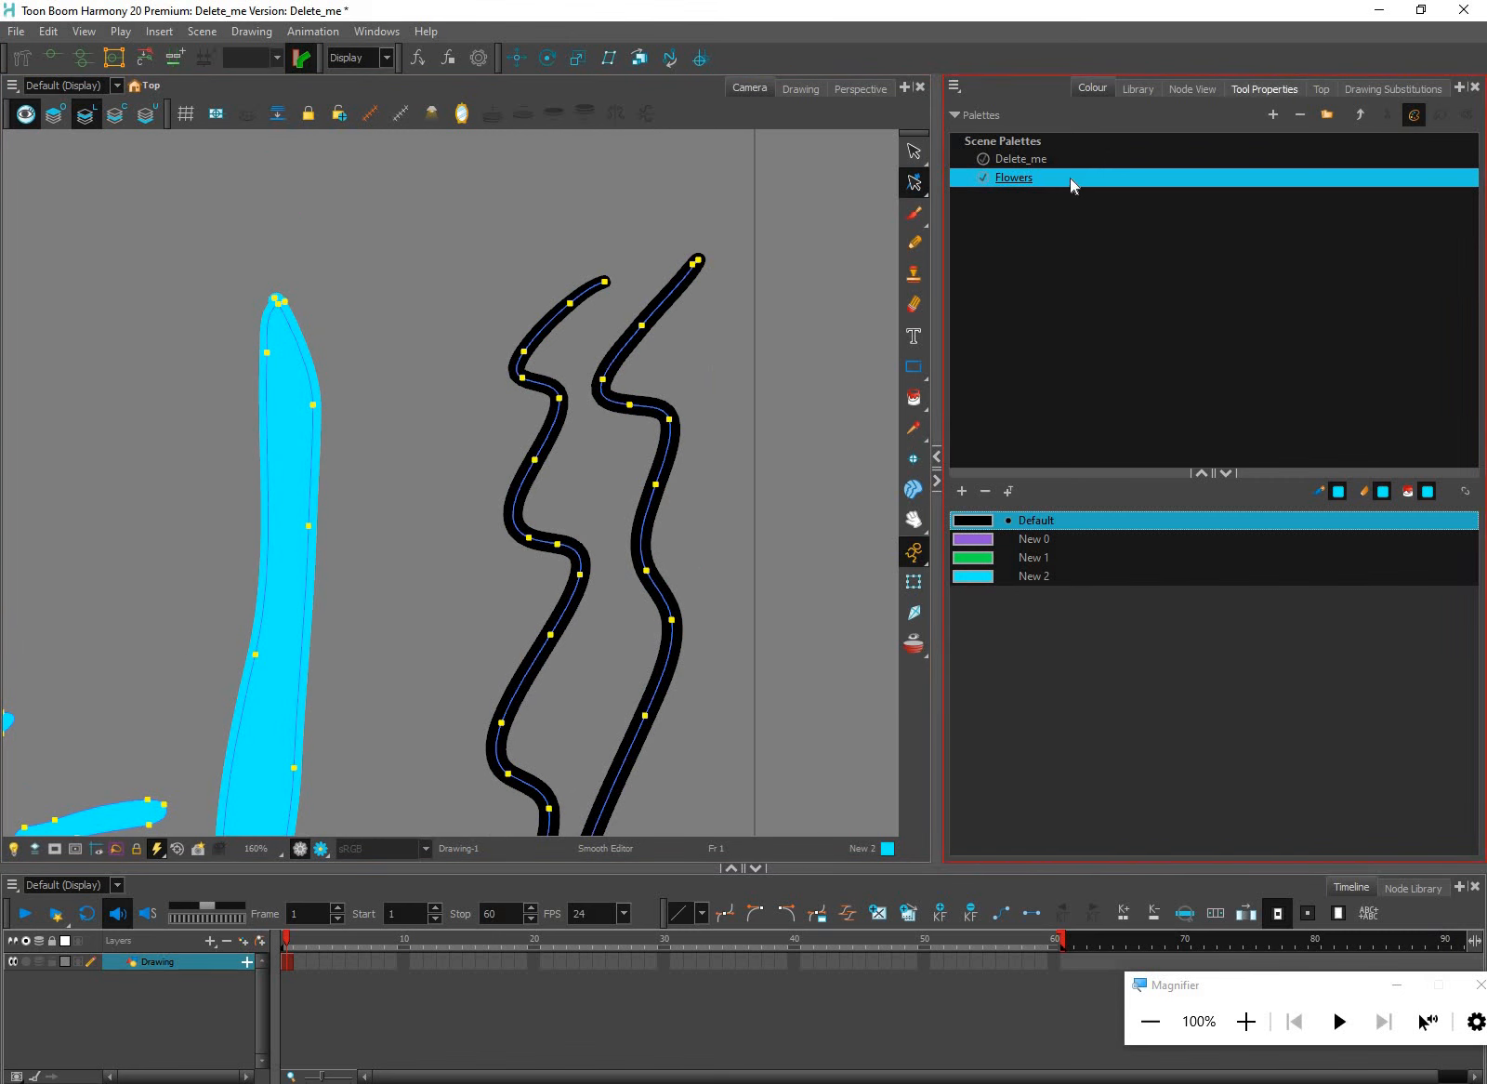
click(987, 145)
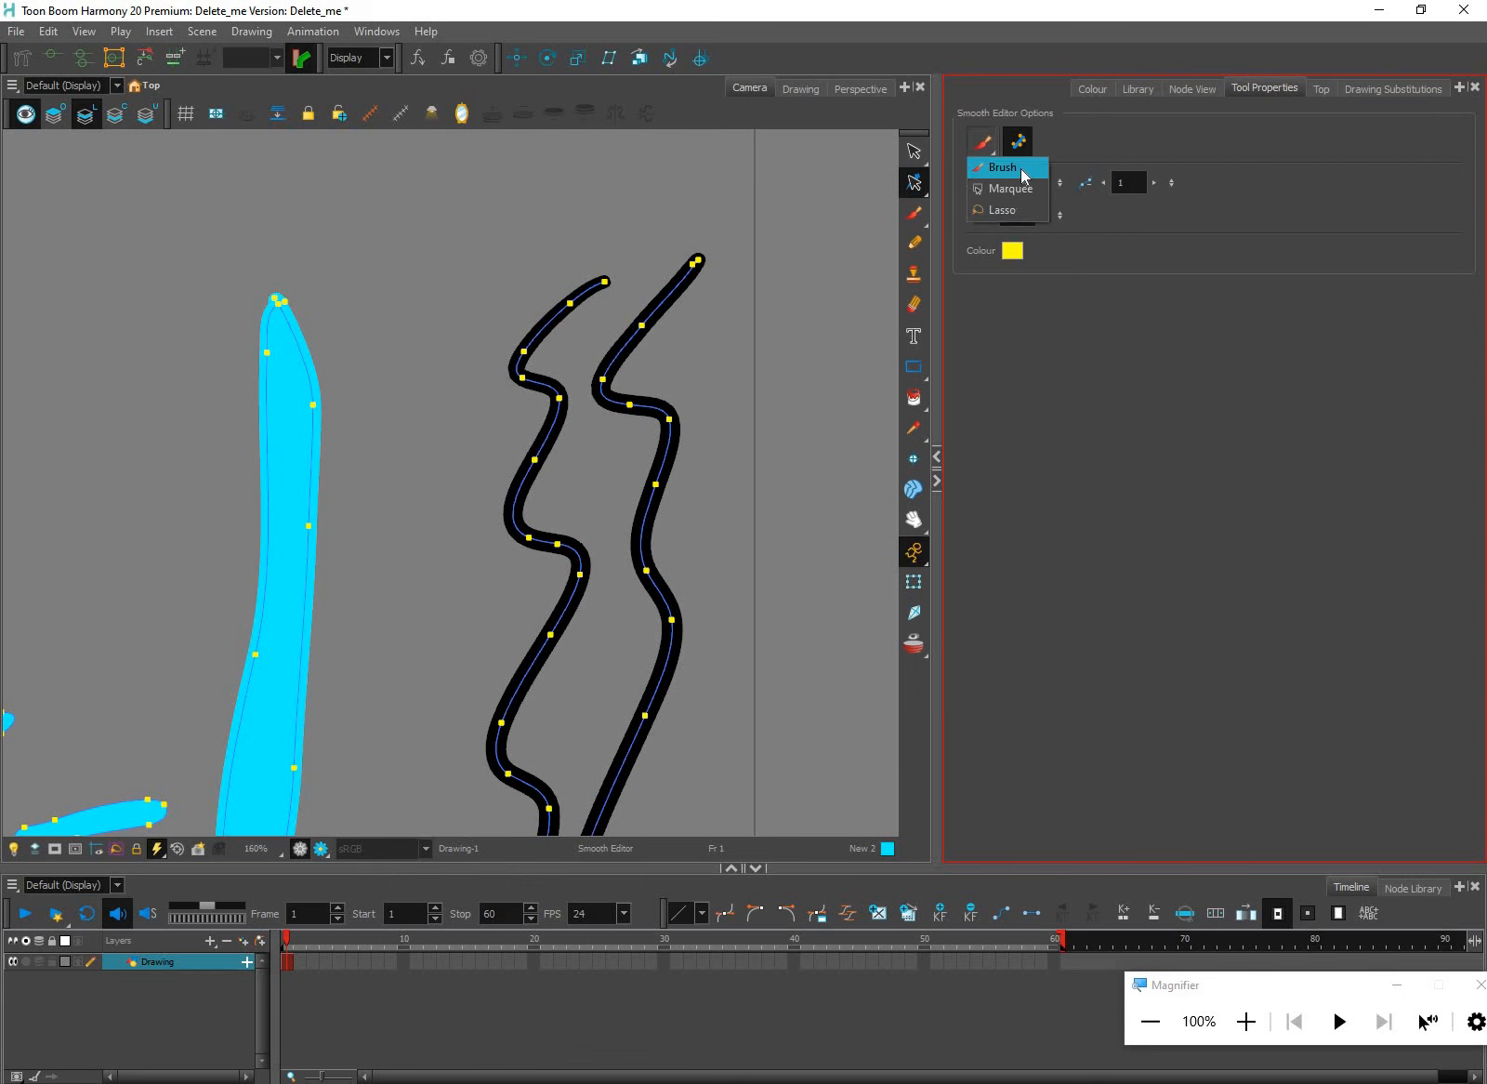
click(1005, 191)
drag(761, 241, 456, 477)
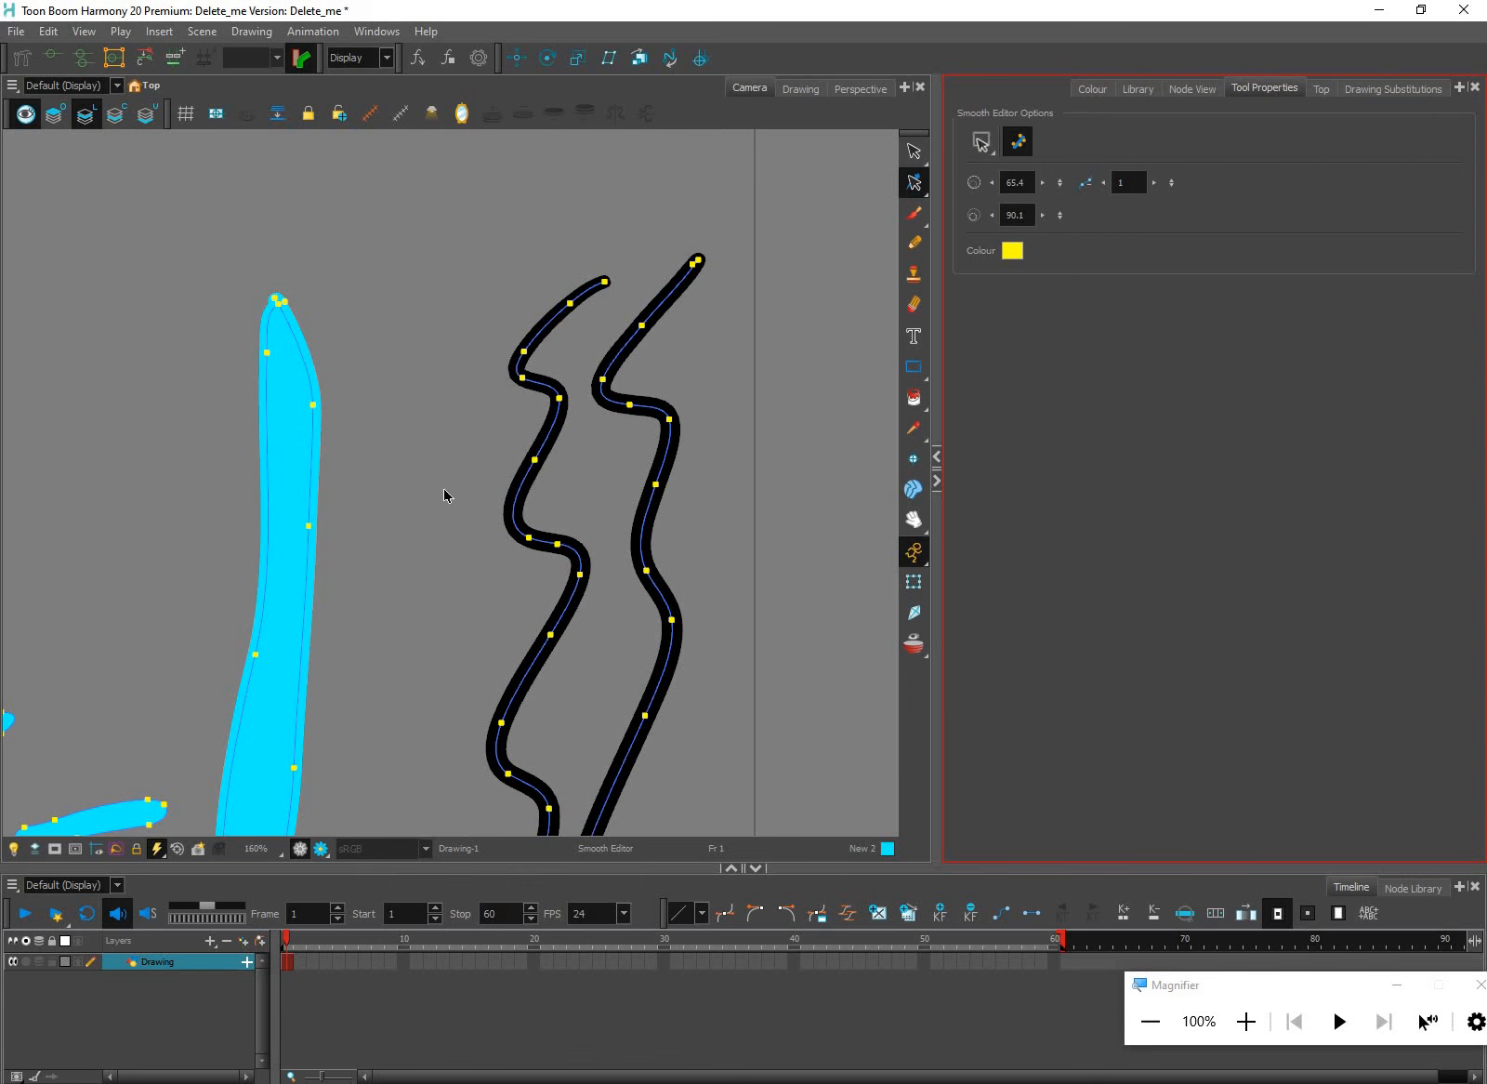
click(987, 145)
click(1005, 213)
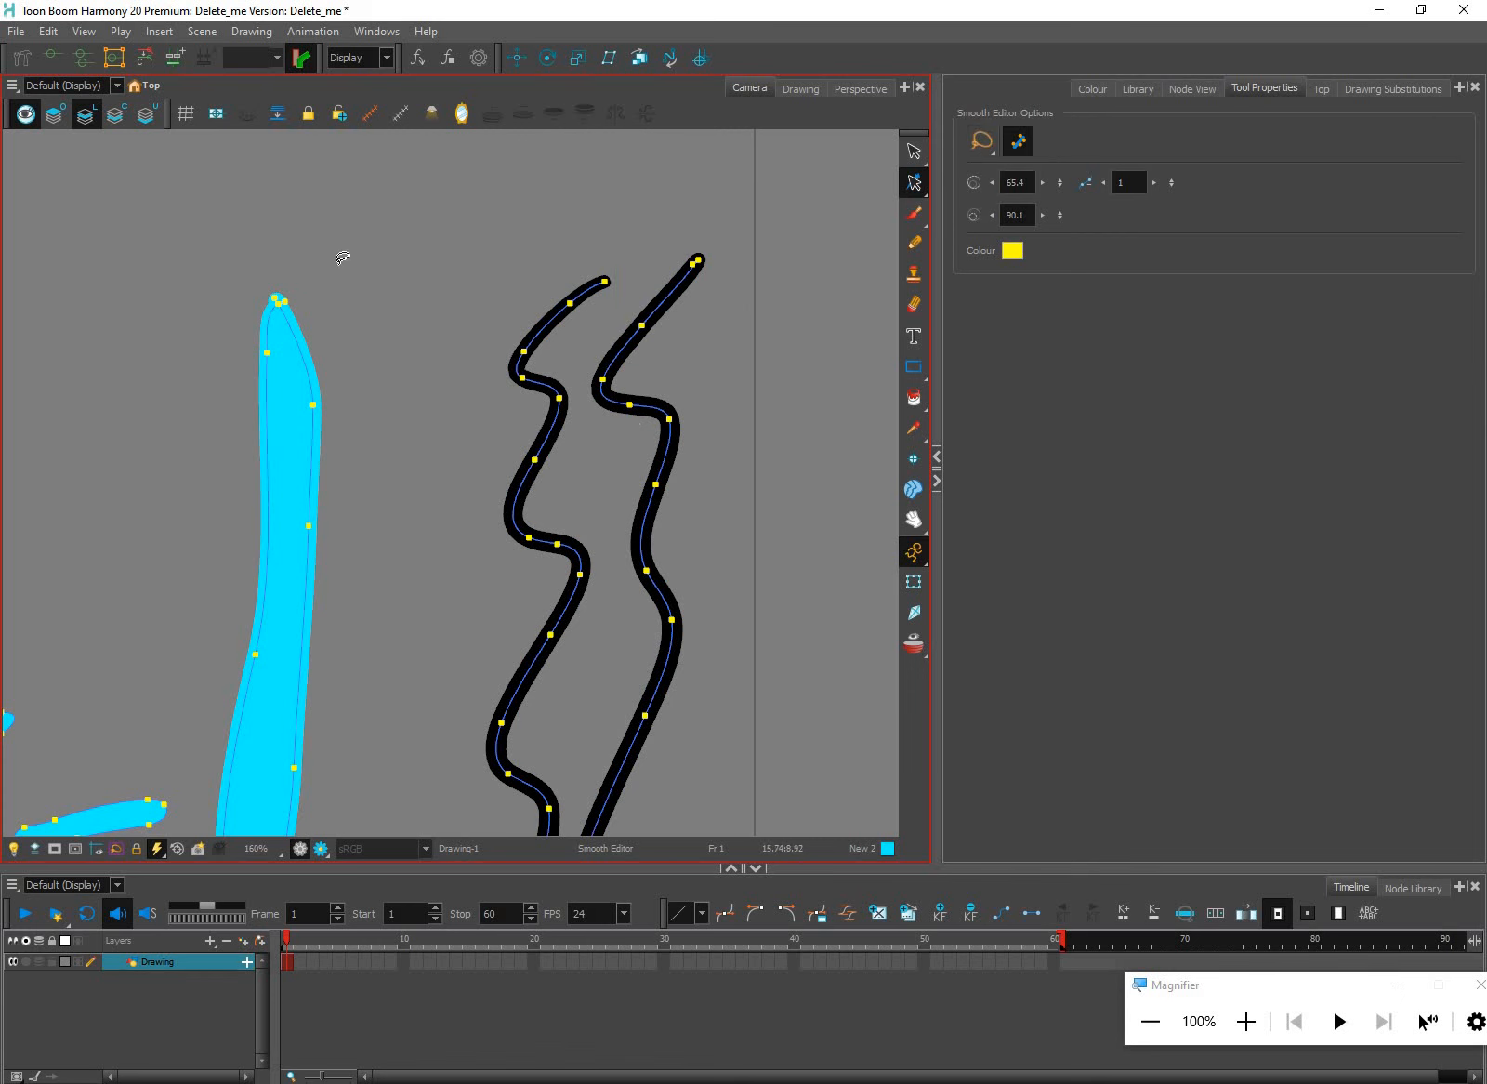
drag(314, 245, 346, 316)
Distort the tall filled cyan shape with the Perspective tool, narrowing its top and stretching its base wider and lower
click(915, 183)
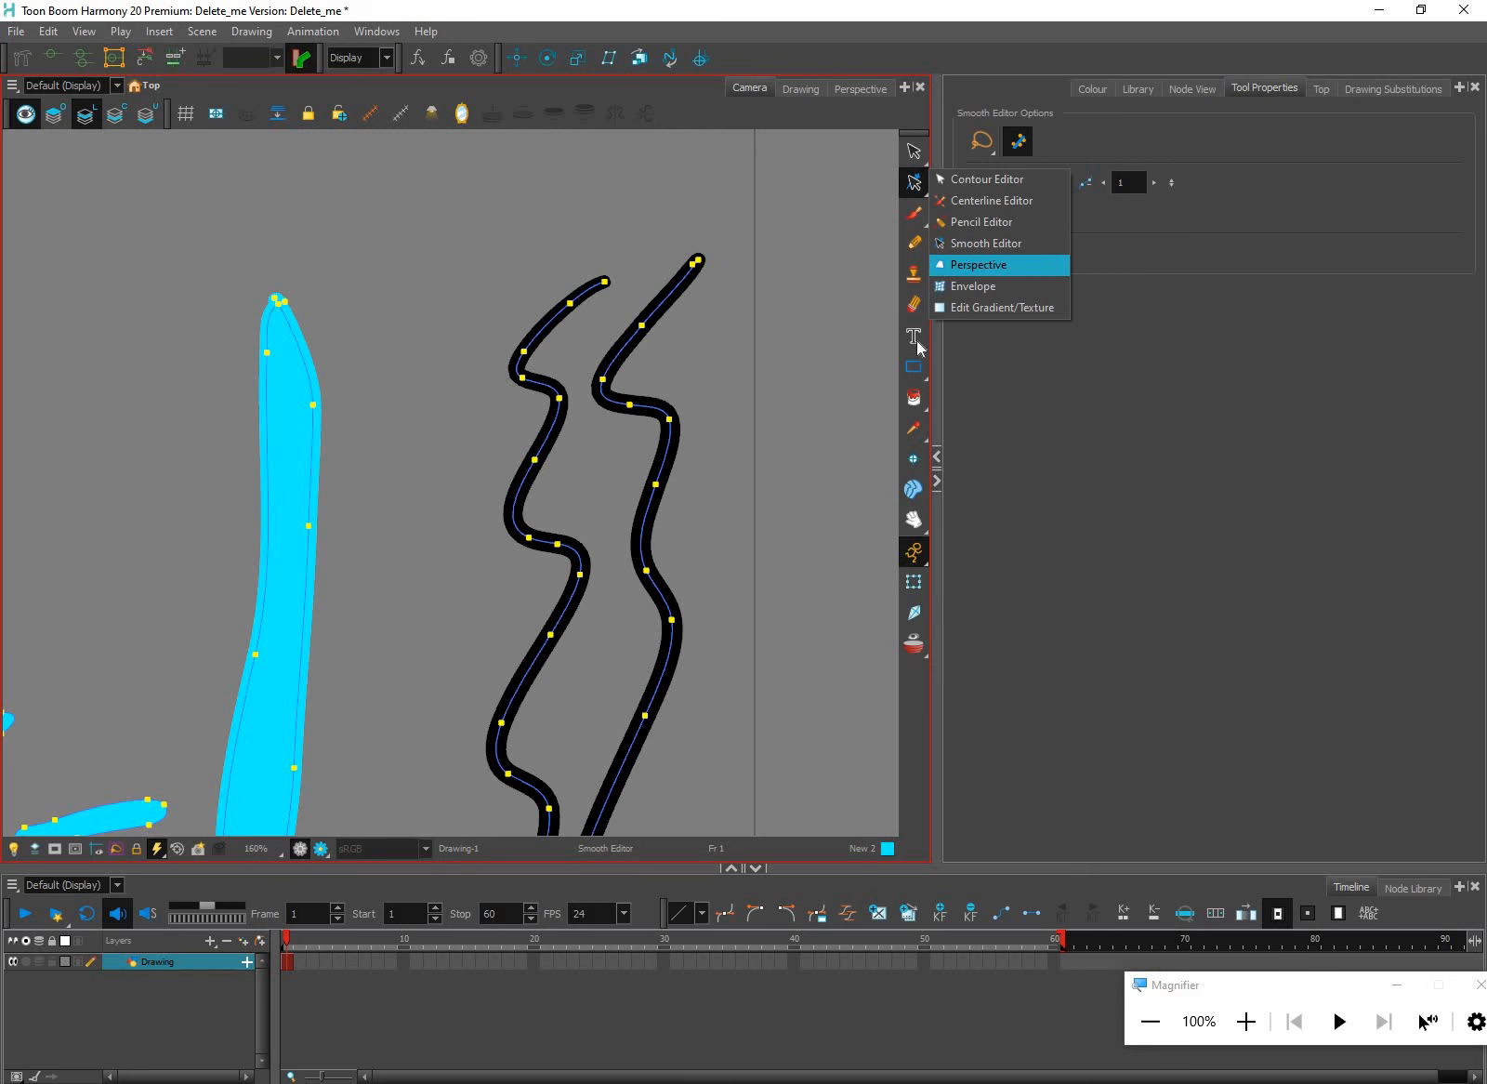
click(978, 265)
scroll(815, 427, down, 2)
drag(783, 539, 797, 432)
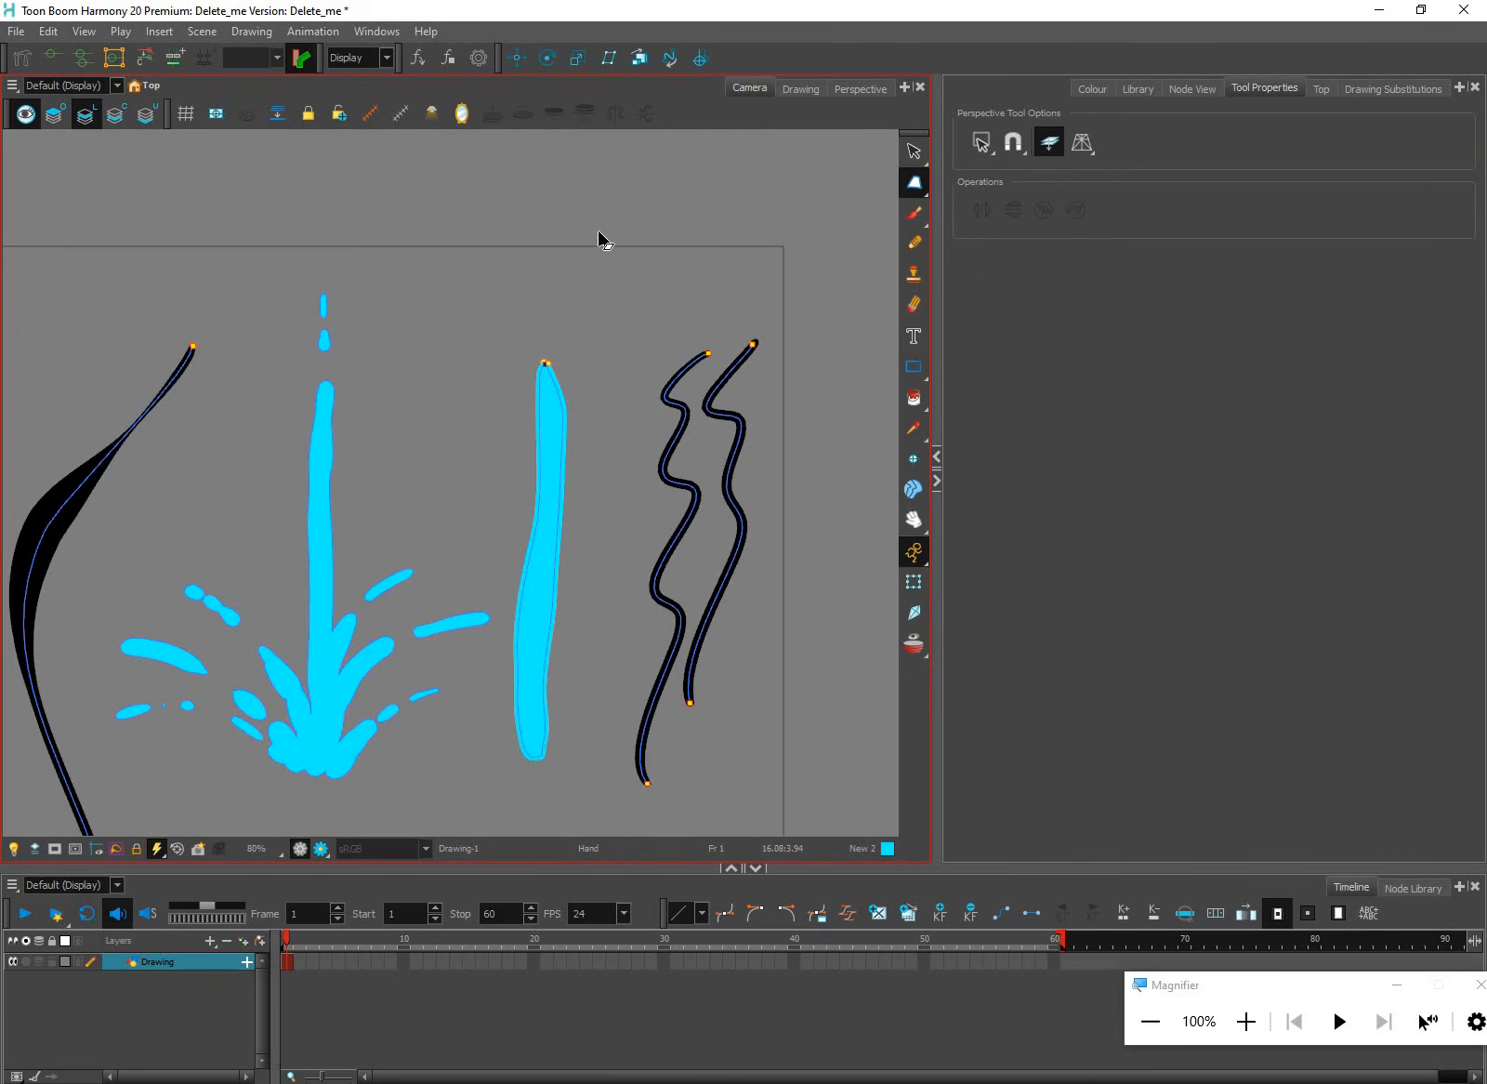
mouse_move(524, 593)
mouse_down()
mouse_move(524, 680)
mouse_move(588, 644)
mouse_move(492, 639)
mouse_up()
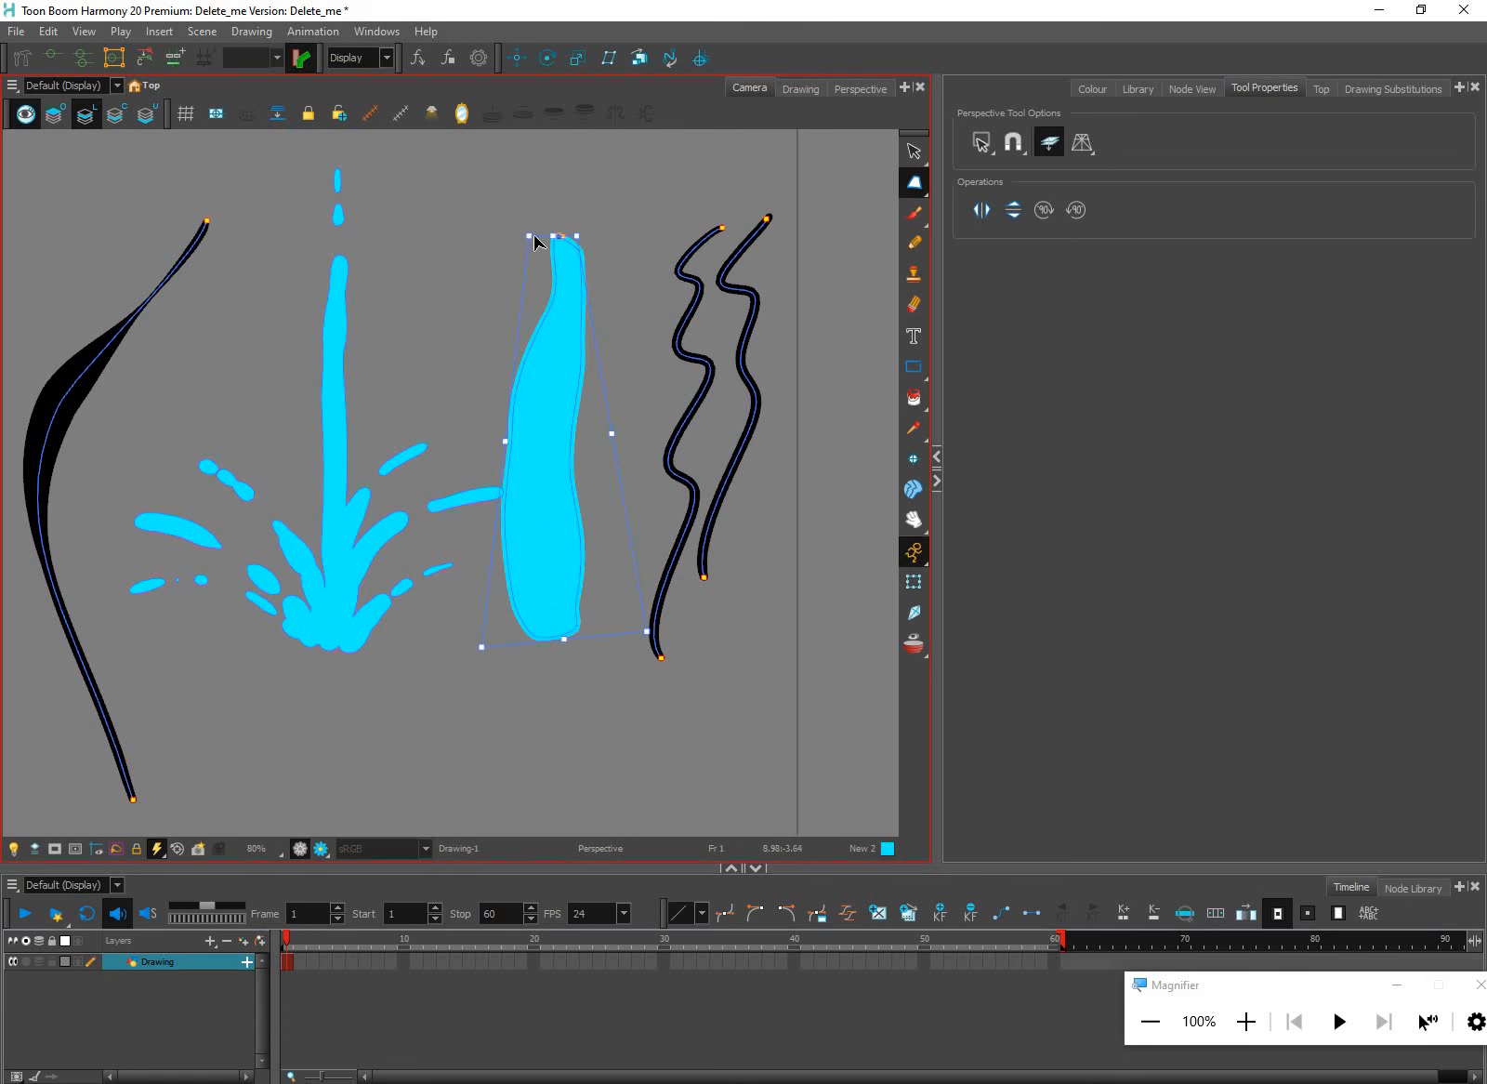
drag(579, 241, 561, 240)
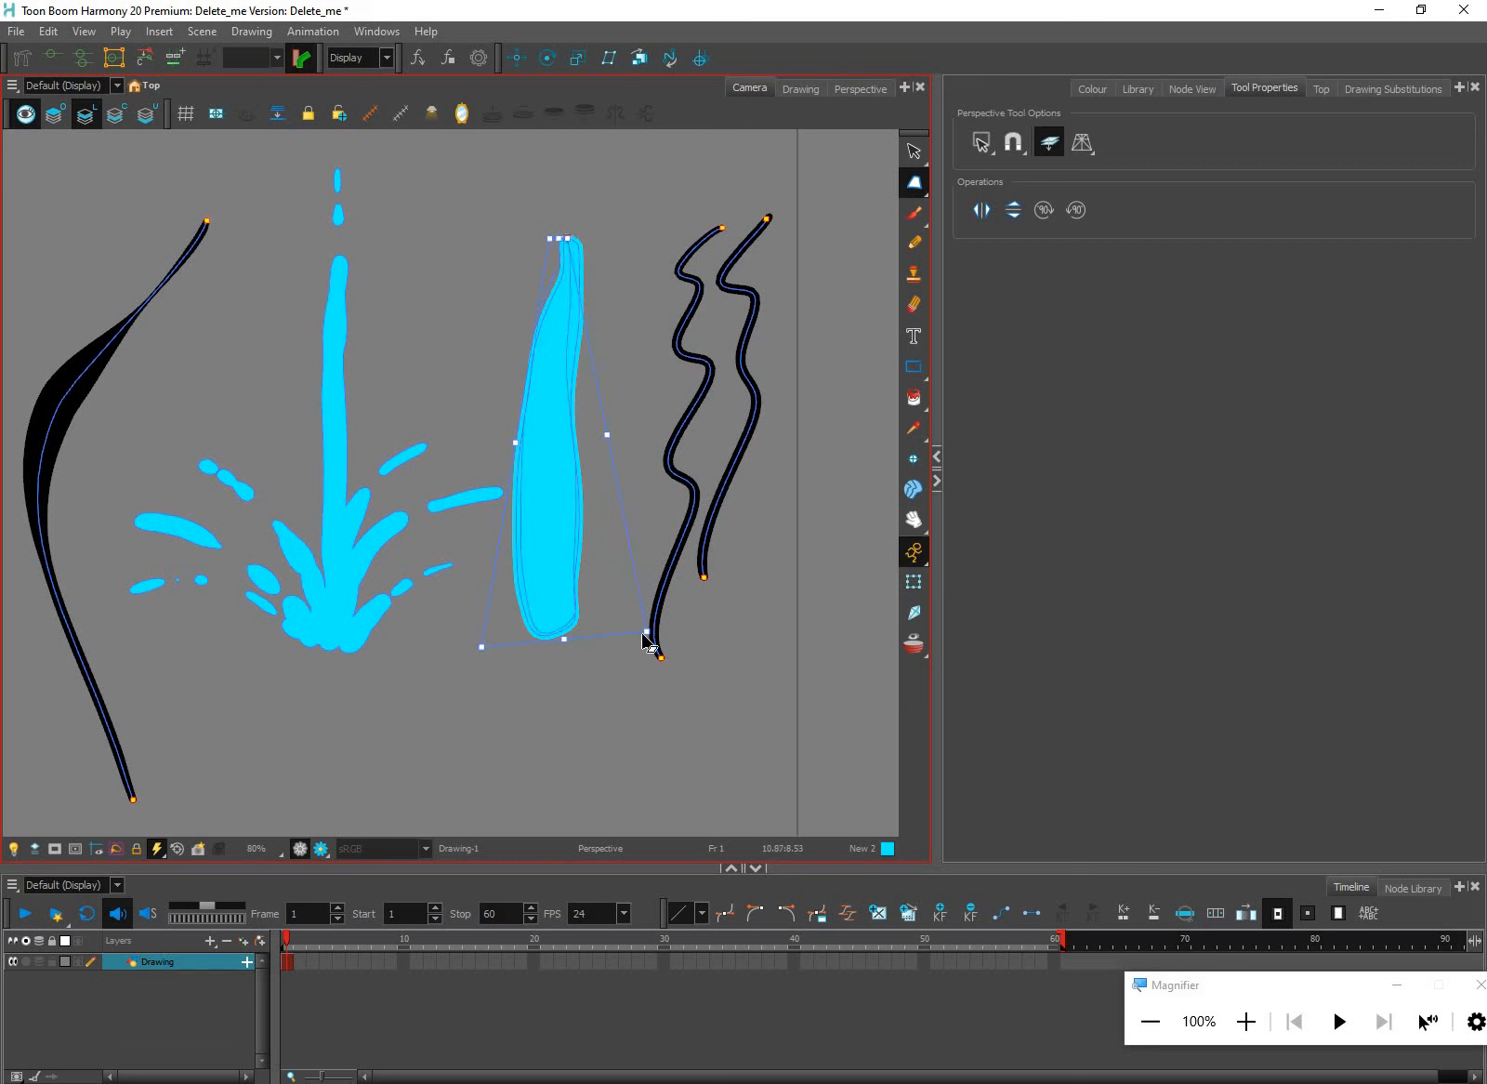
drag(483, 645, 419, 672)
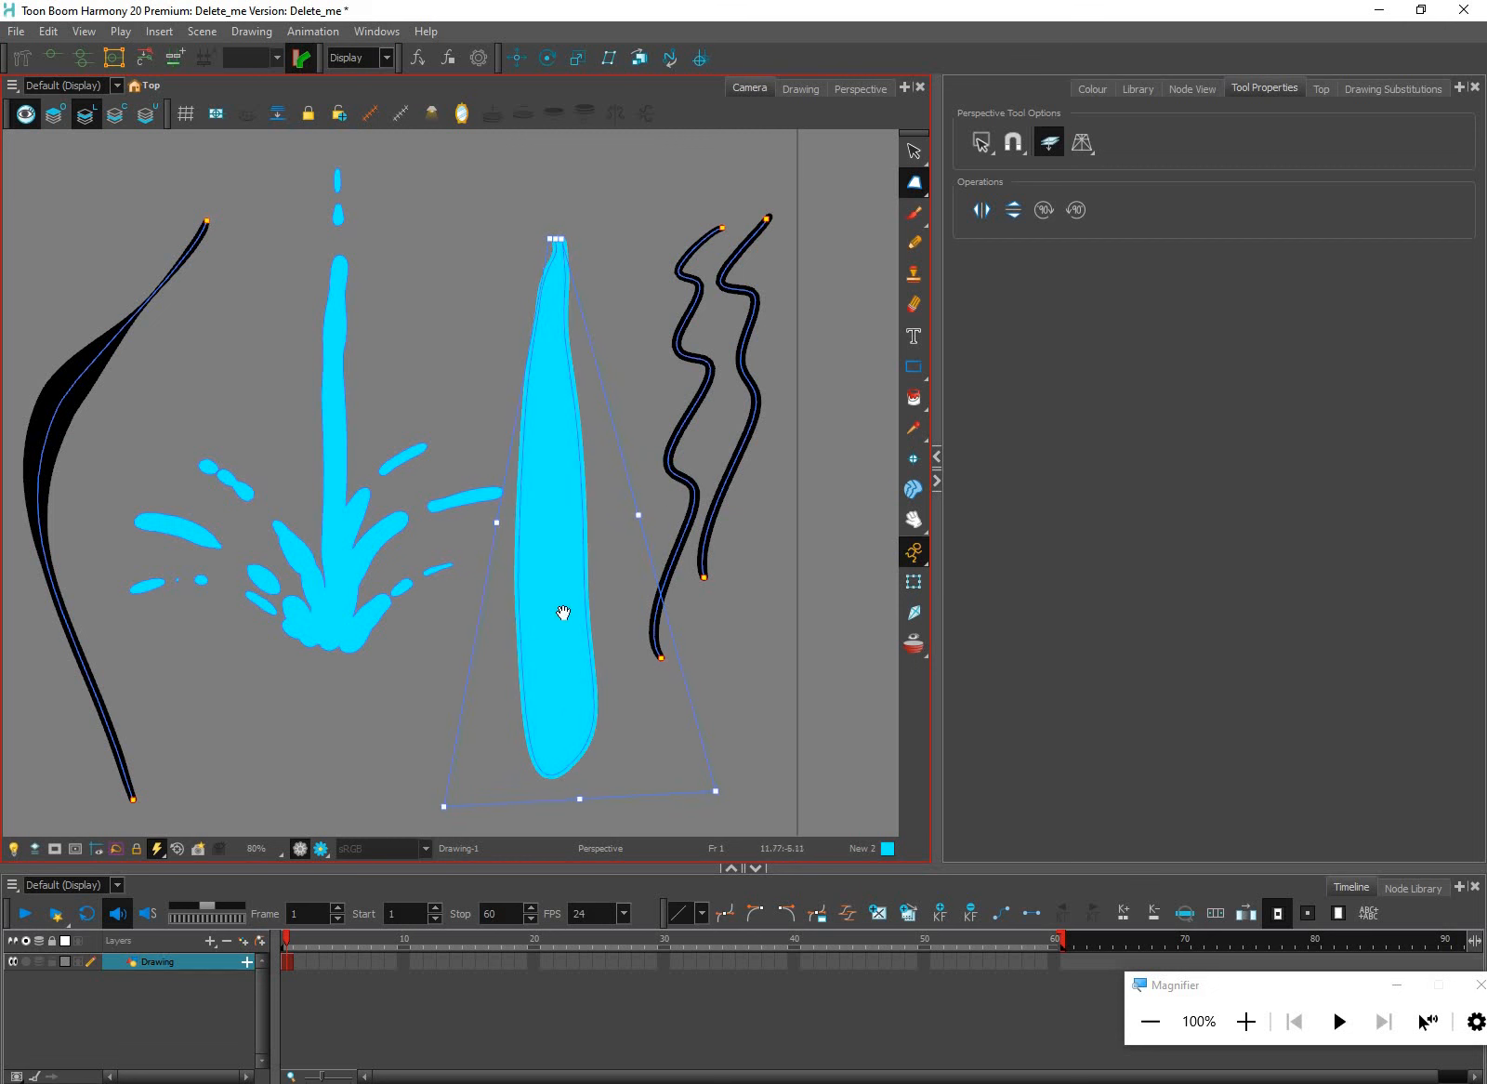
Delete the textured brush stroke and the curved black pencil stroke beside the cyan splash
scroll(531, 670, down, 3)
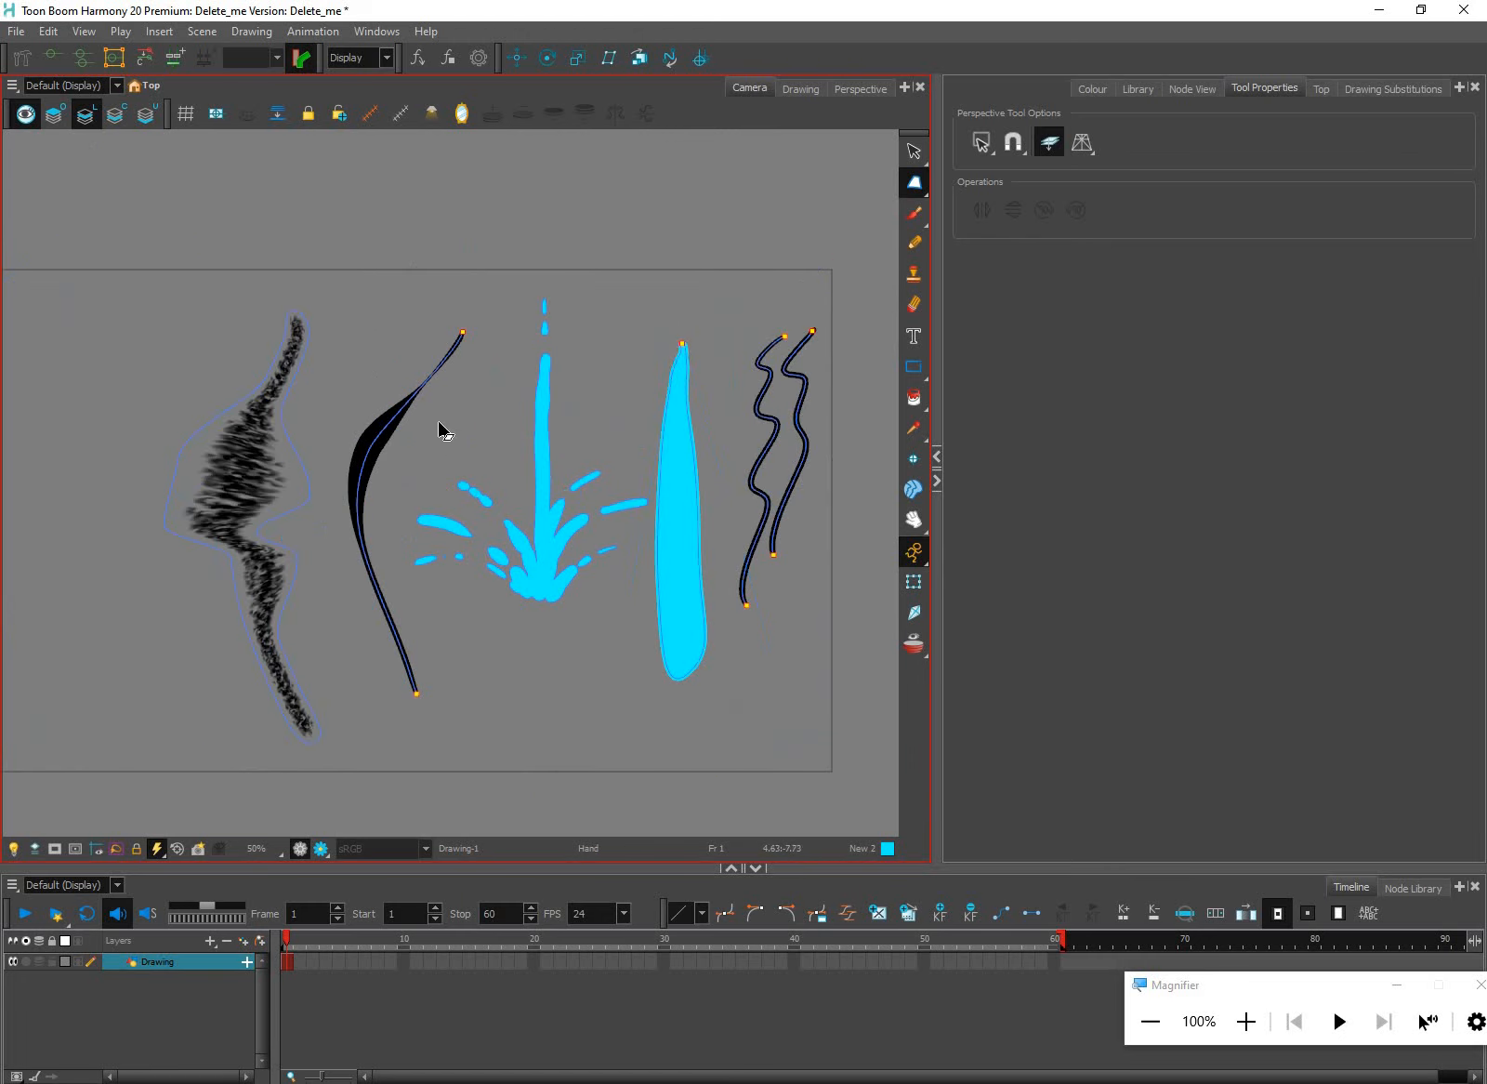
drag(223, 349, 536, 442)
key(Delete)
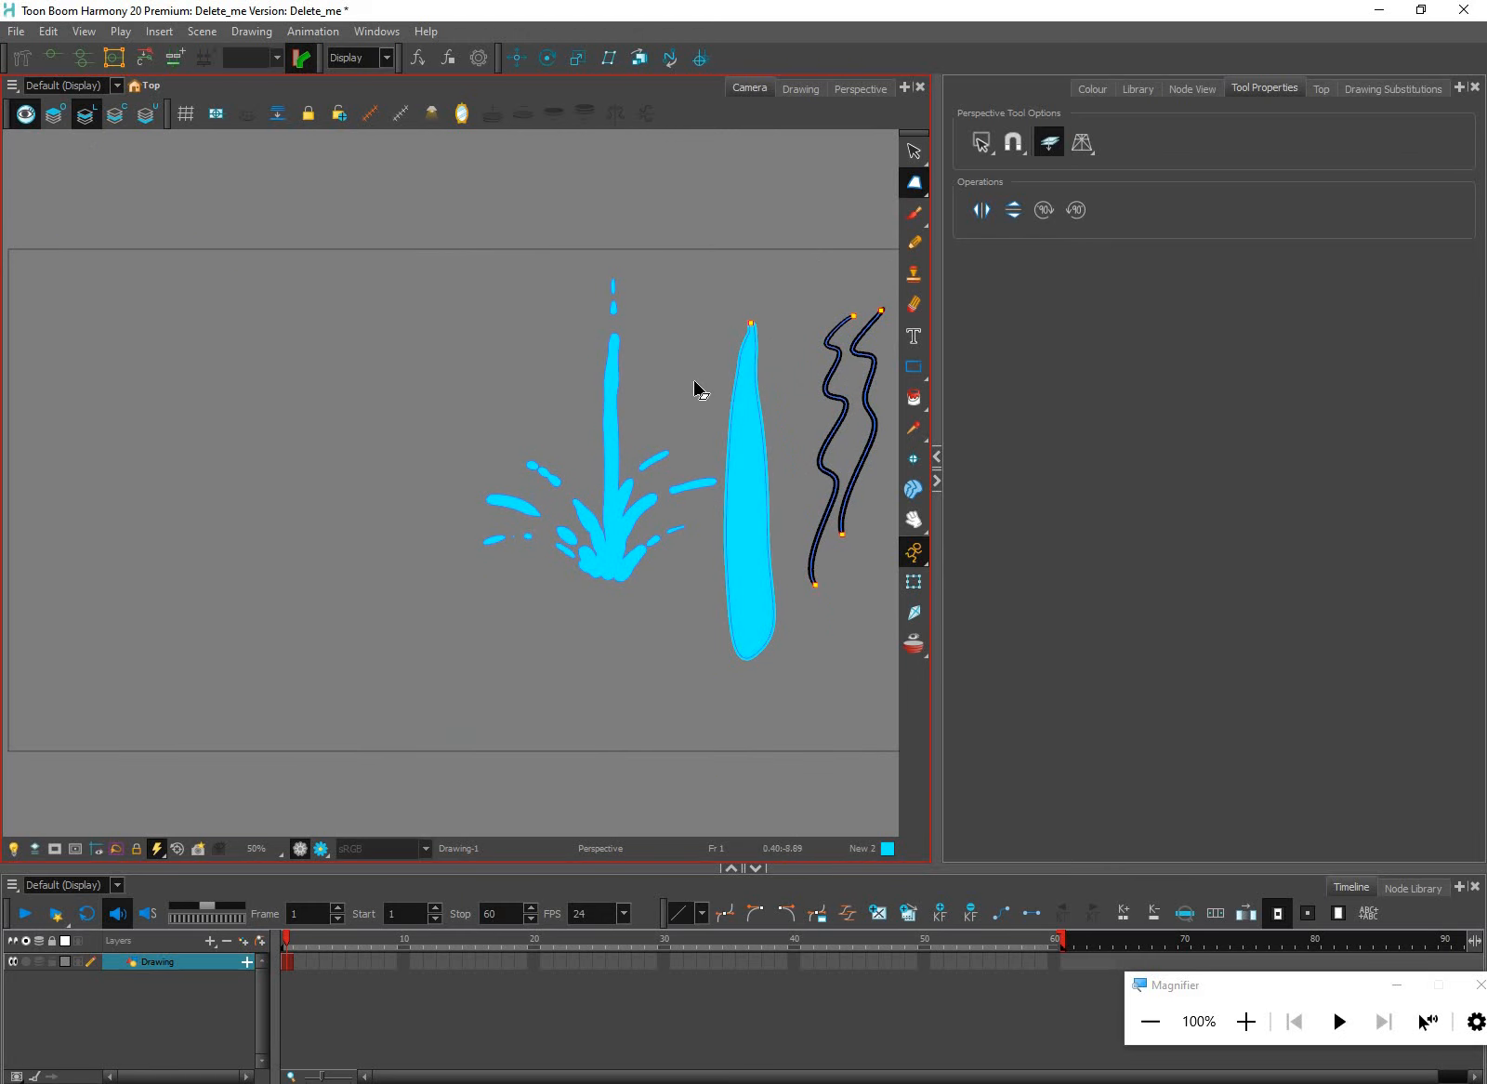
Move the whole cyan splash left into the empty space and distort it in perspective with a wide base and narrow top
drag(467, 688, 702, 247)
drag(694, 490, 516, 514)
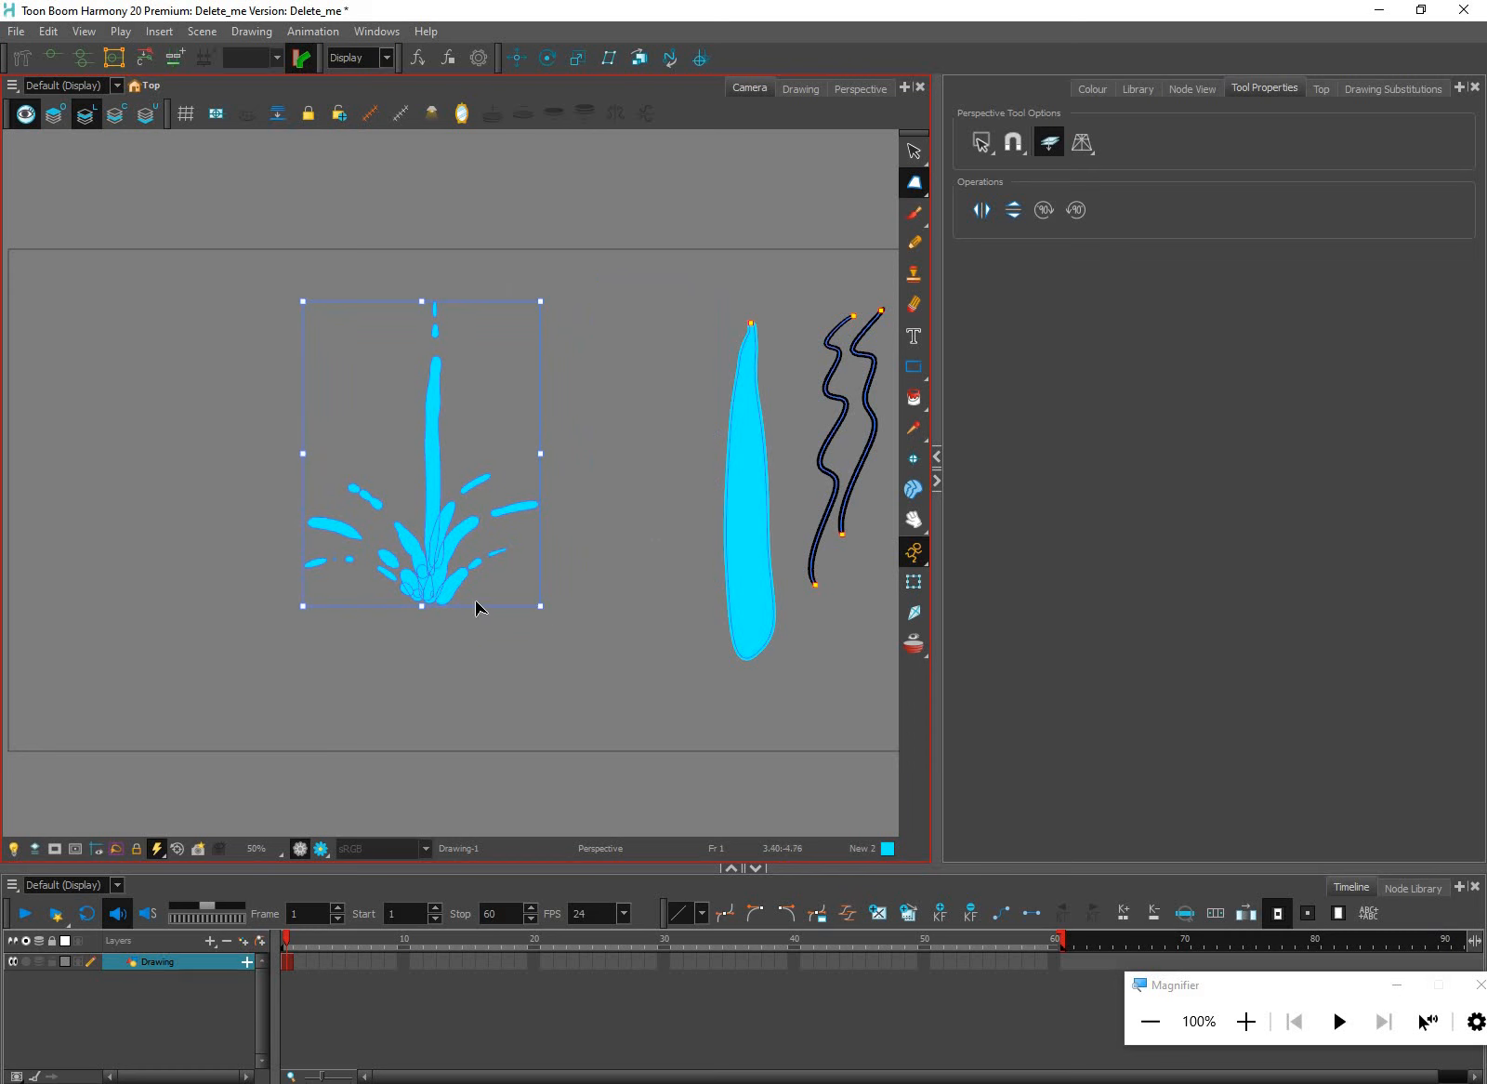
mouse_move(313, 610)
mouse_down()
mouse_move(627, 575)
mouse_move(562, 600)
mouse_up()
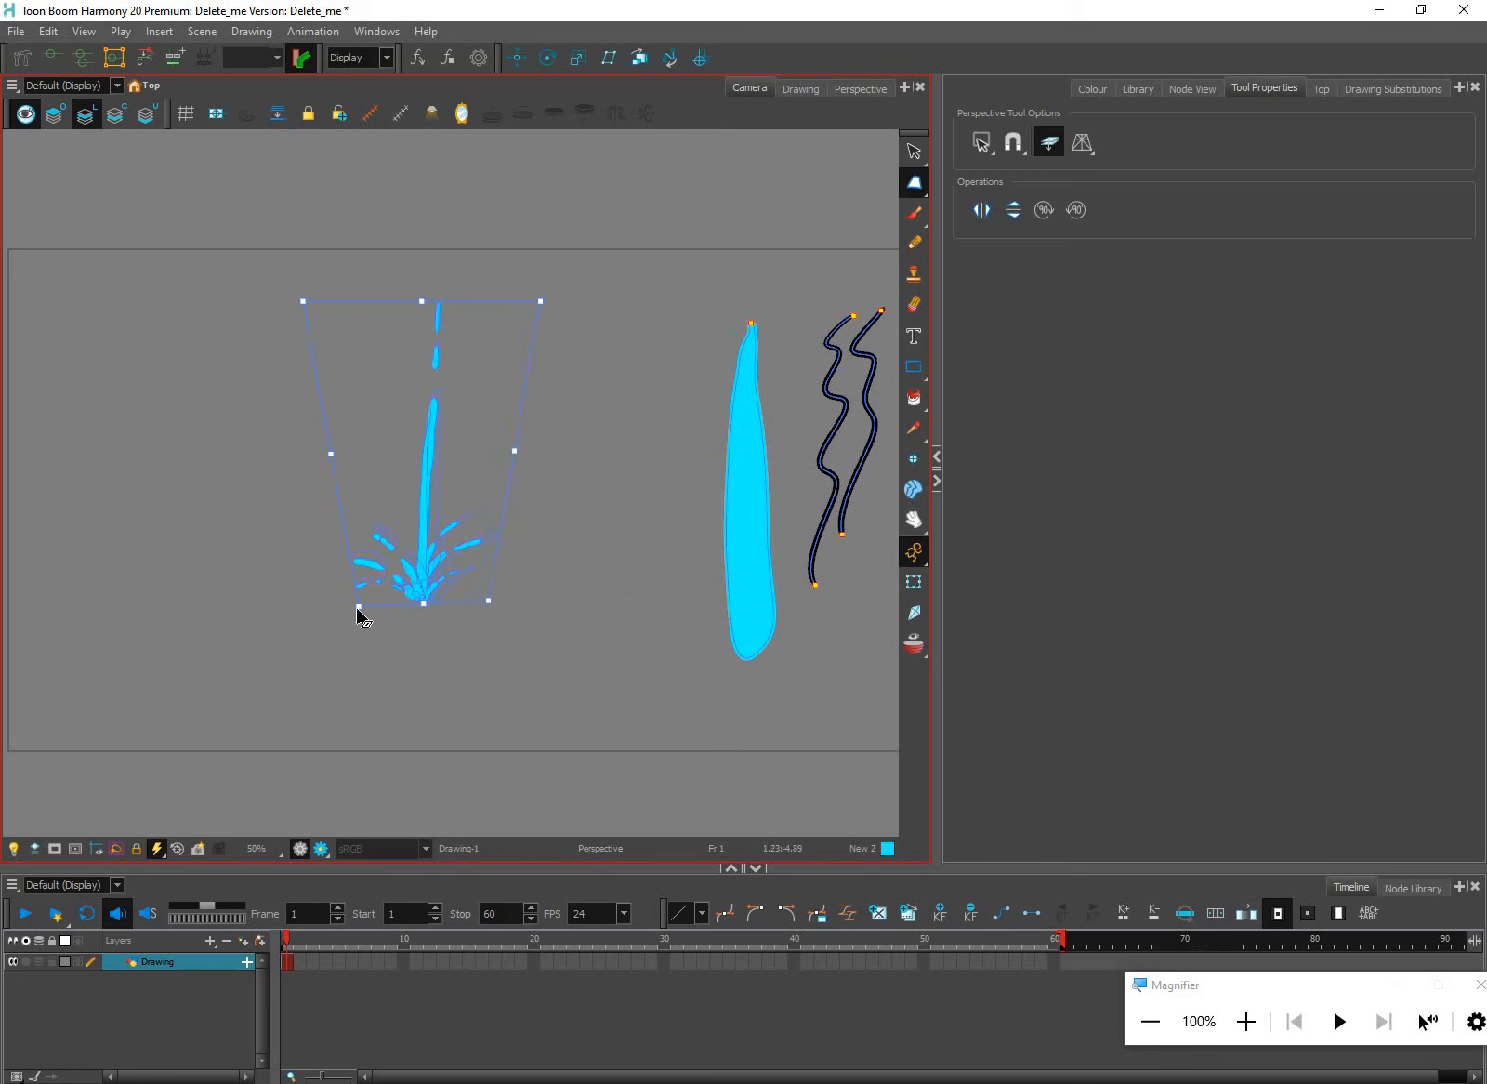
drag(637, 593, 680, 587)
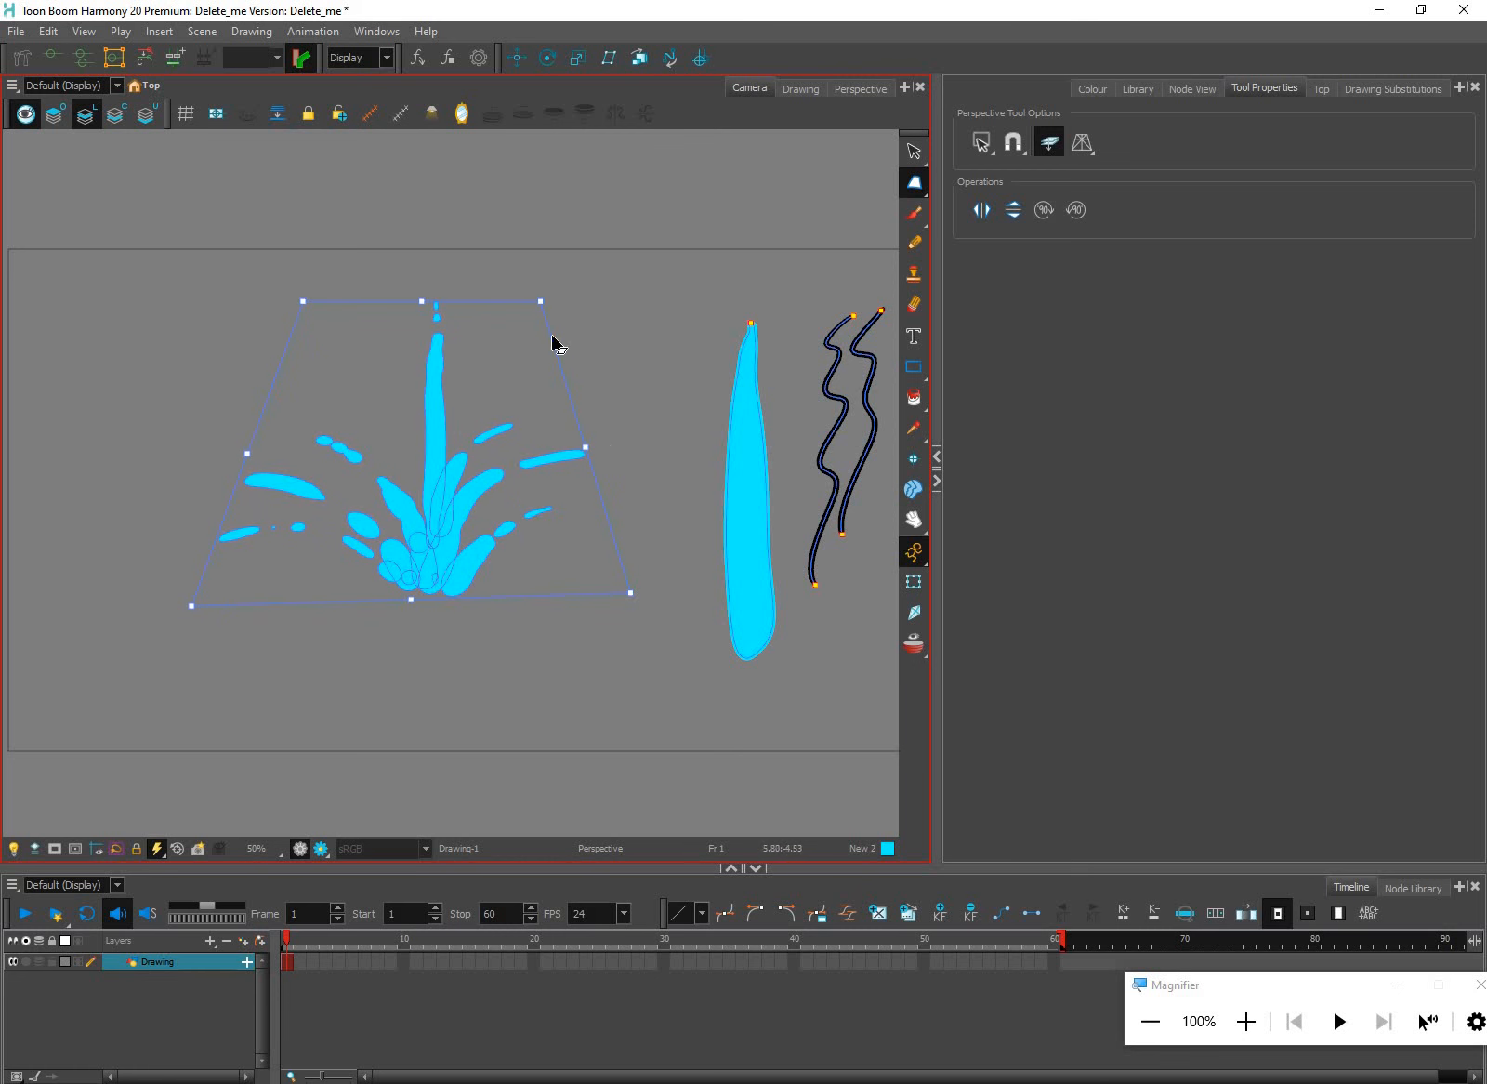
drag(307, 307, 345, 309)
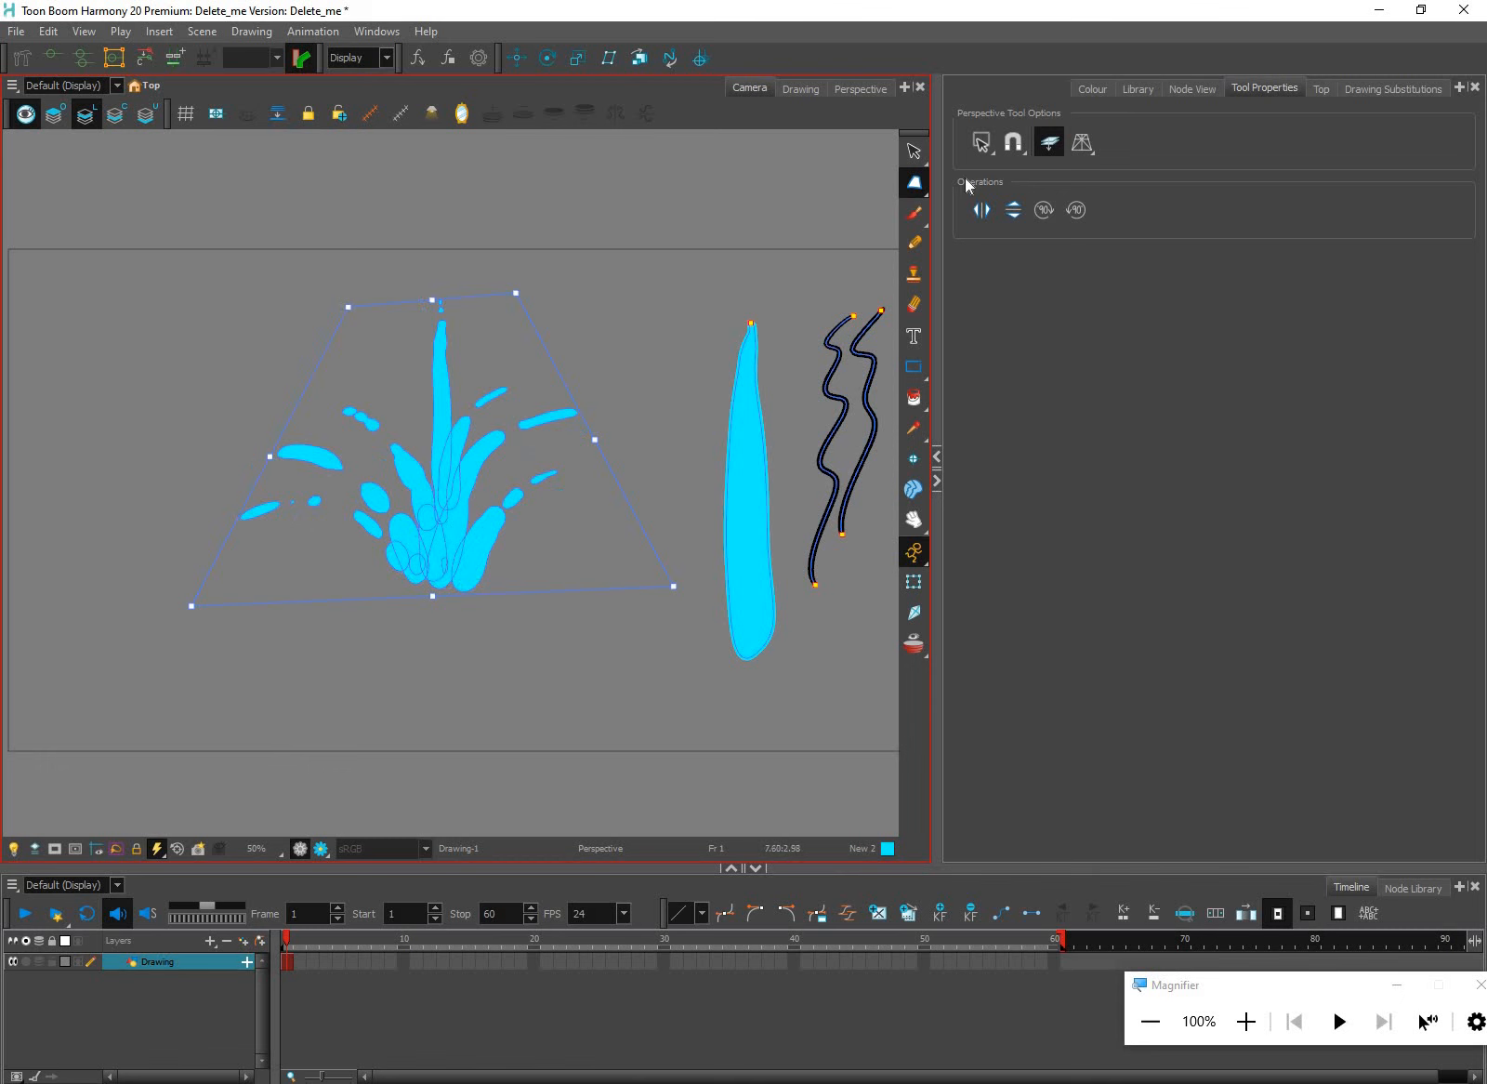
Warp the cyan splash with the Envelope tool, bulging its right, bottom and left sides outward
click(916, 183)
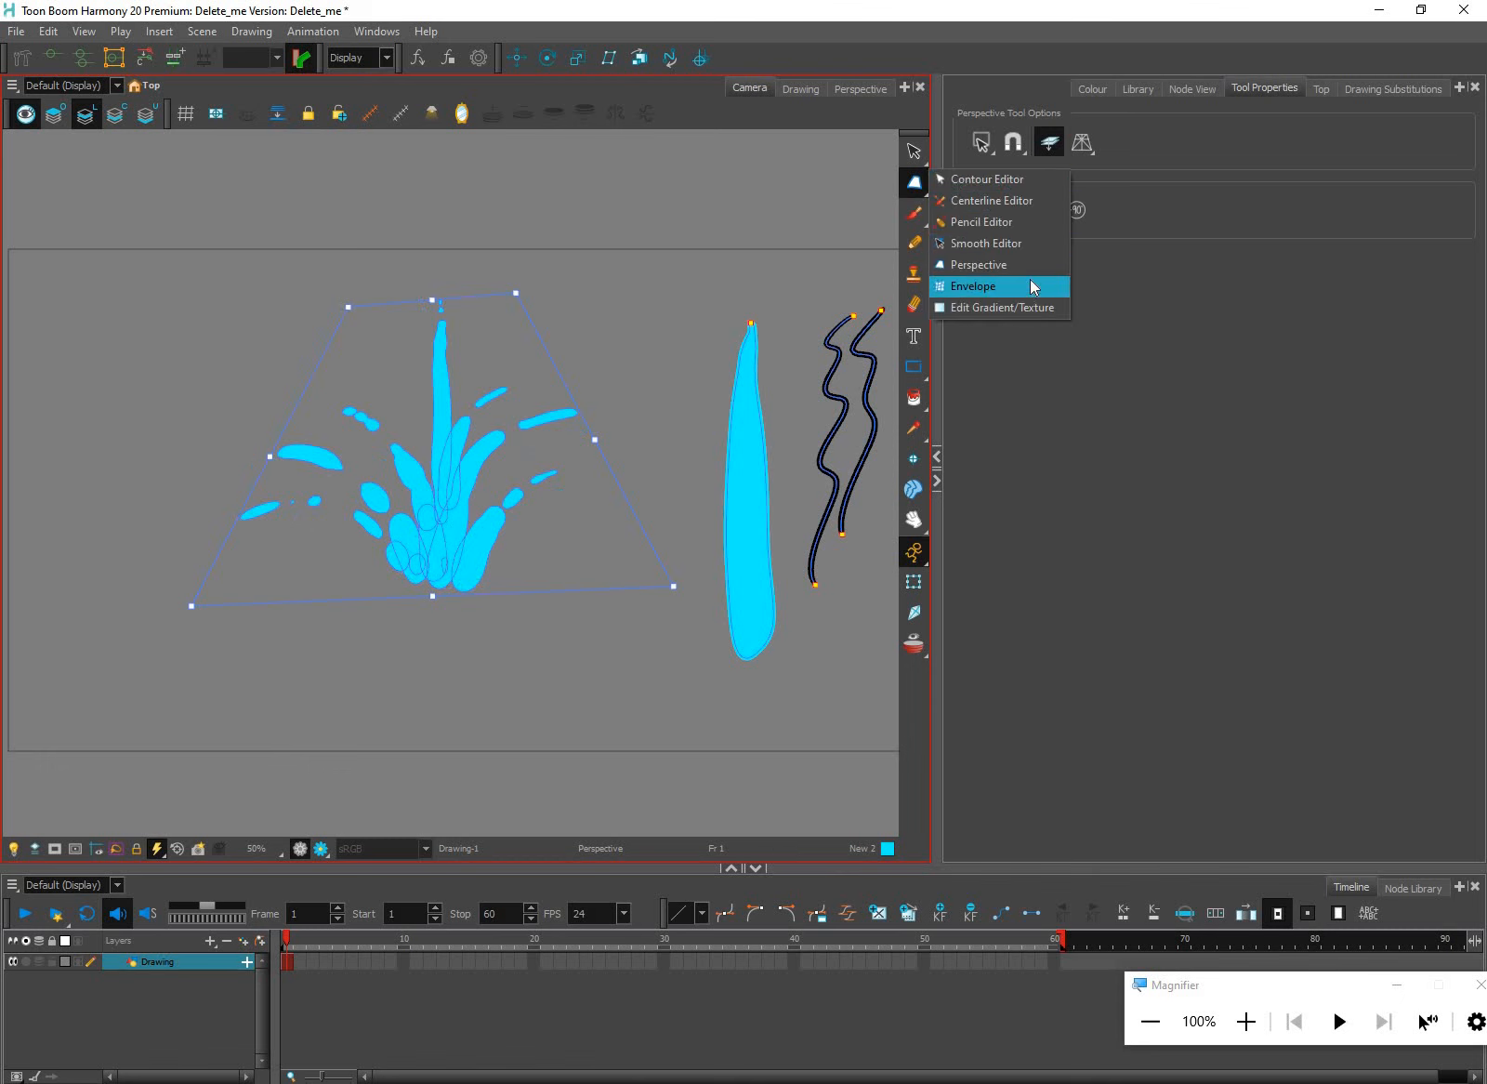
key(Return)
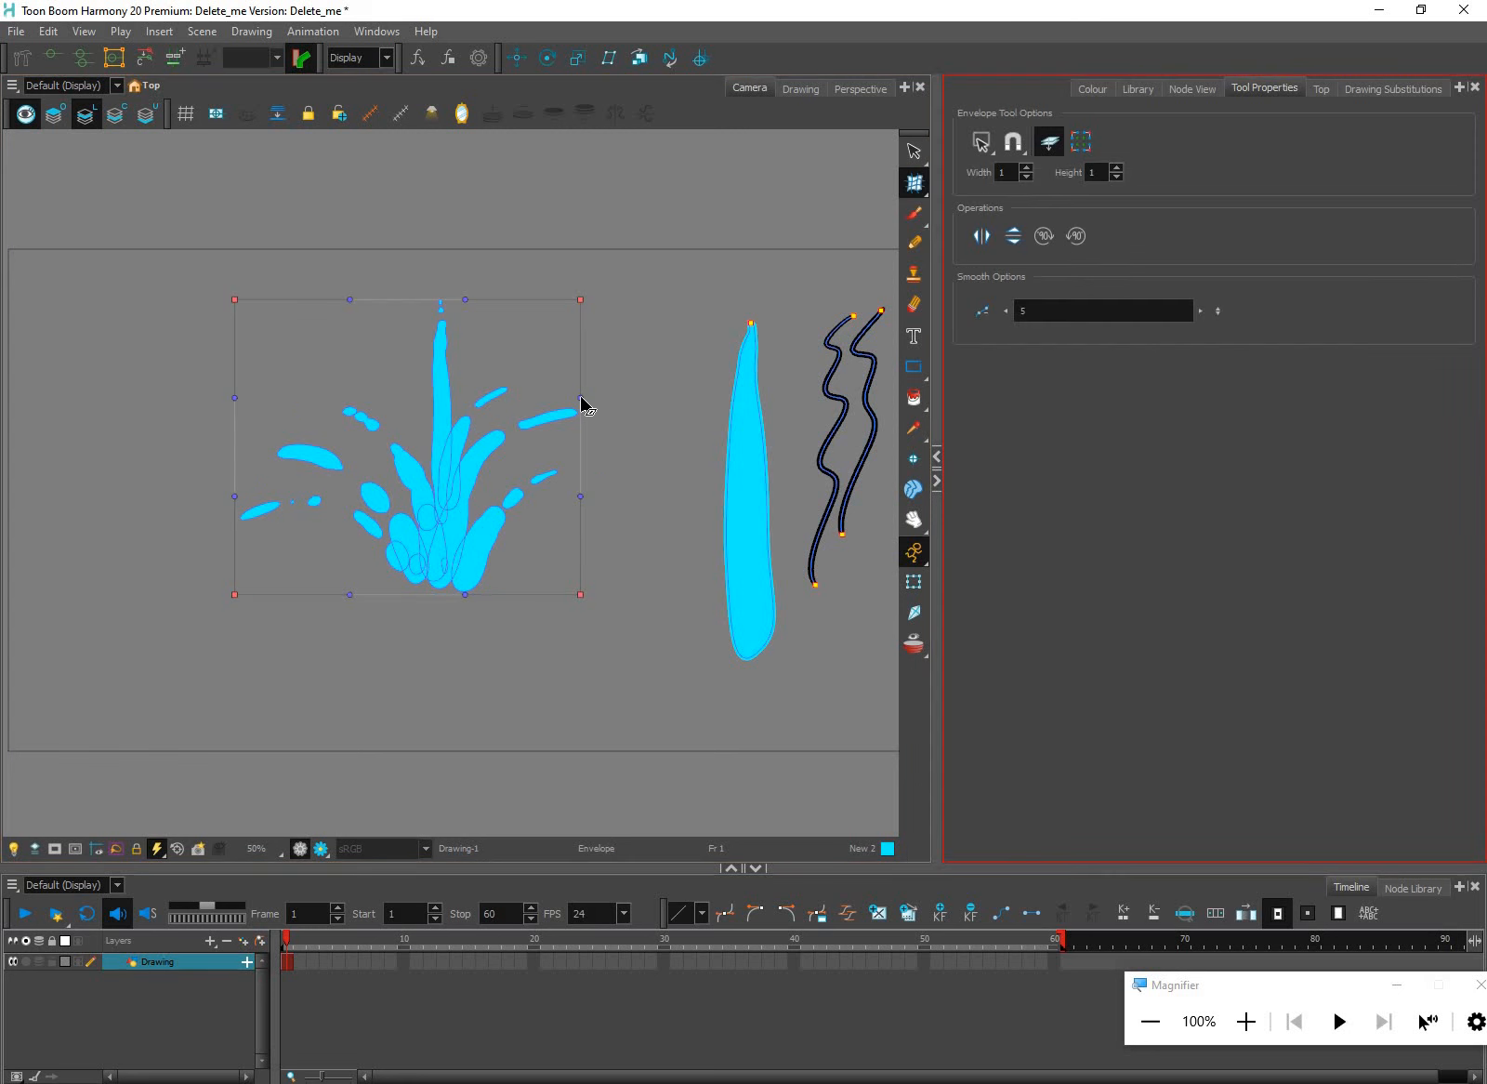
drag(581, 398, 714, 377)
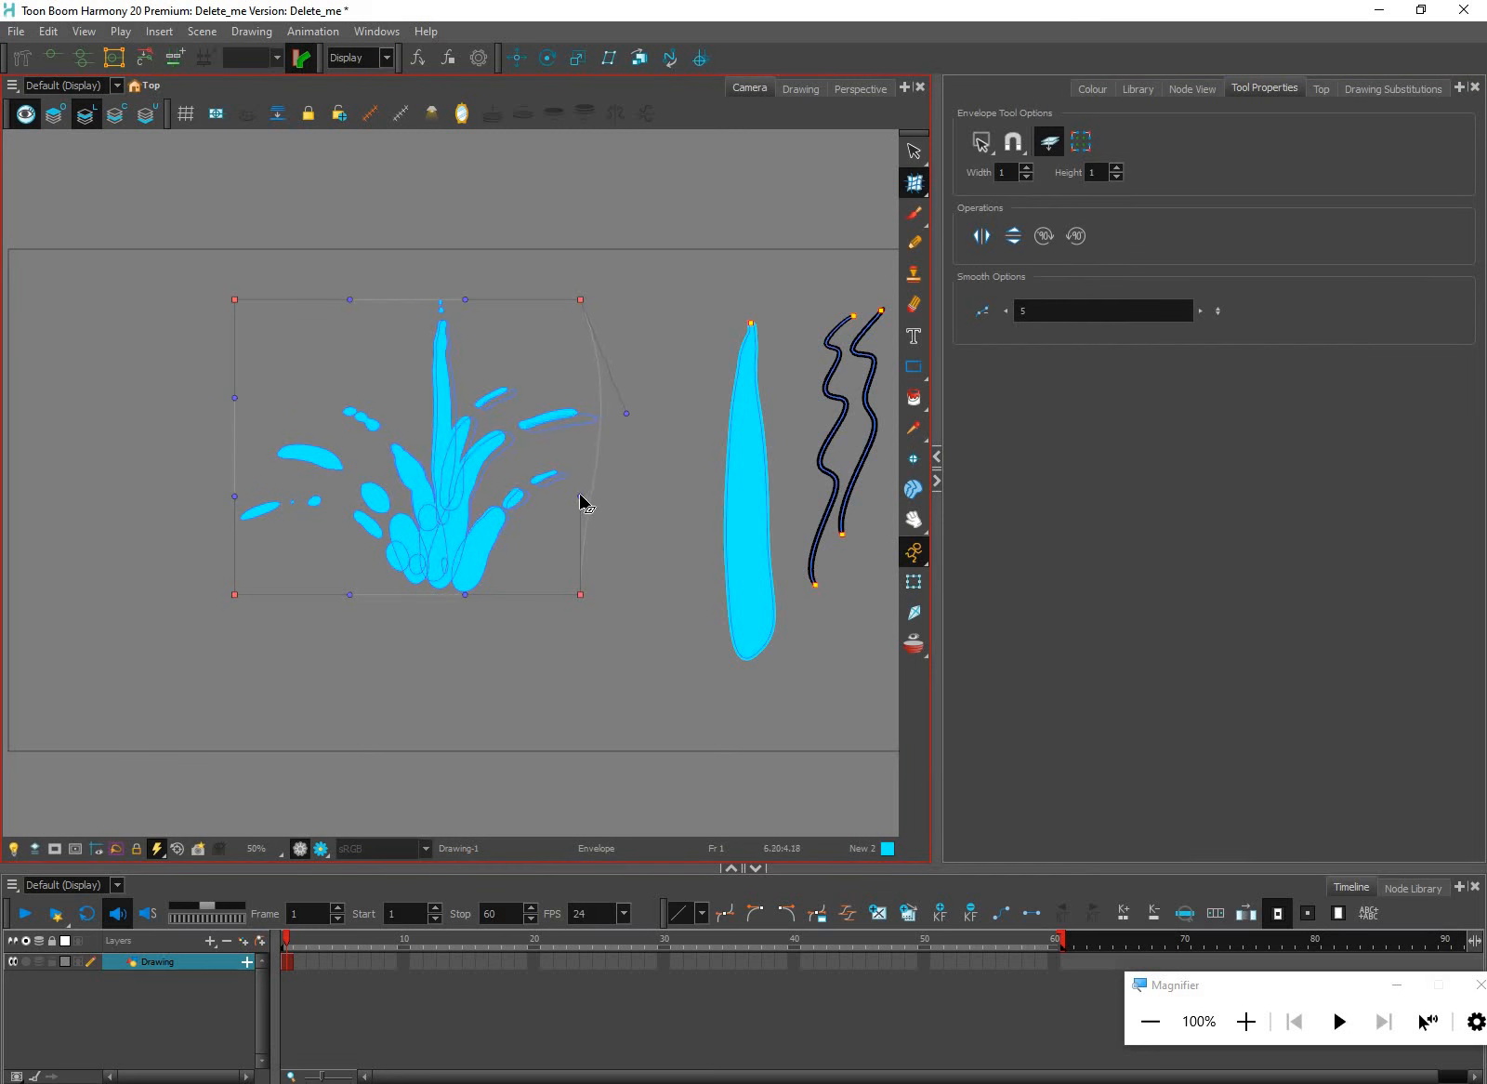
drag(581, 496, 652, 511)
drag(350, 596, 411, 683)
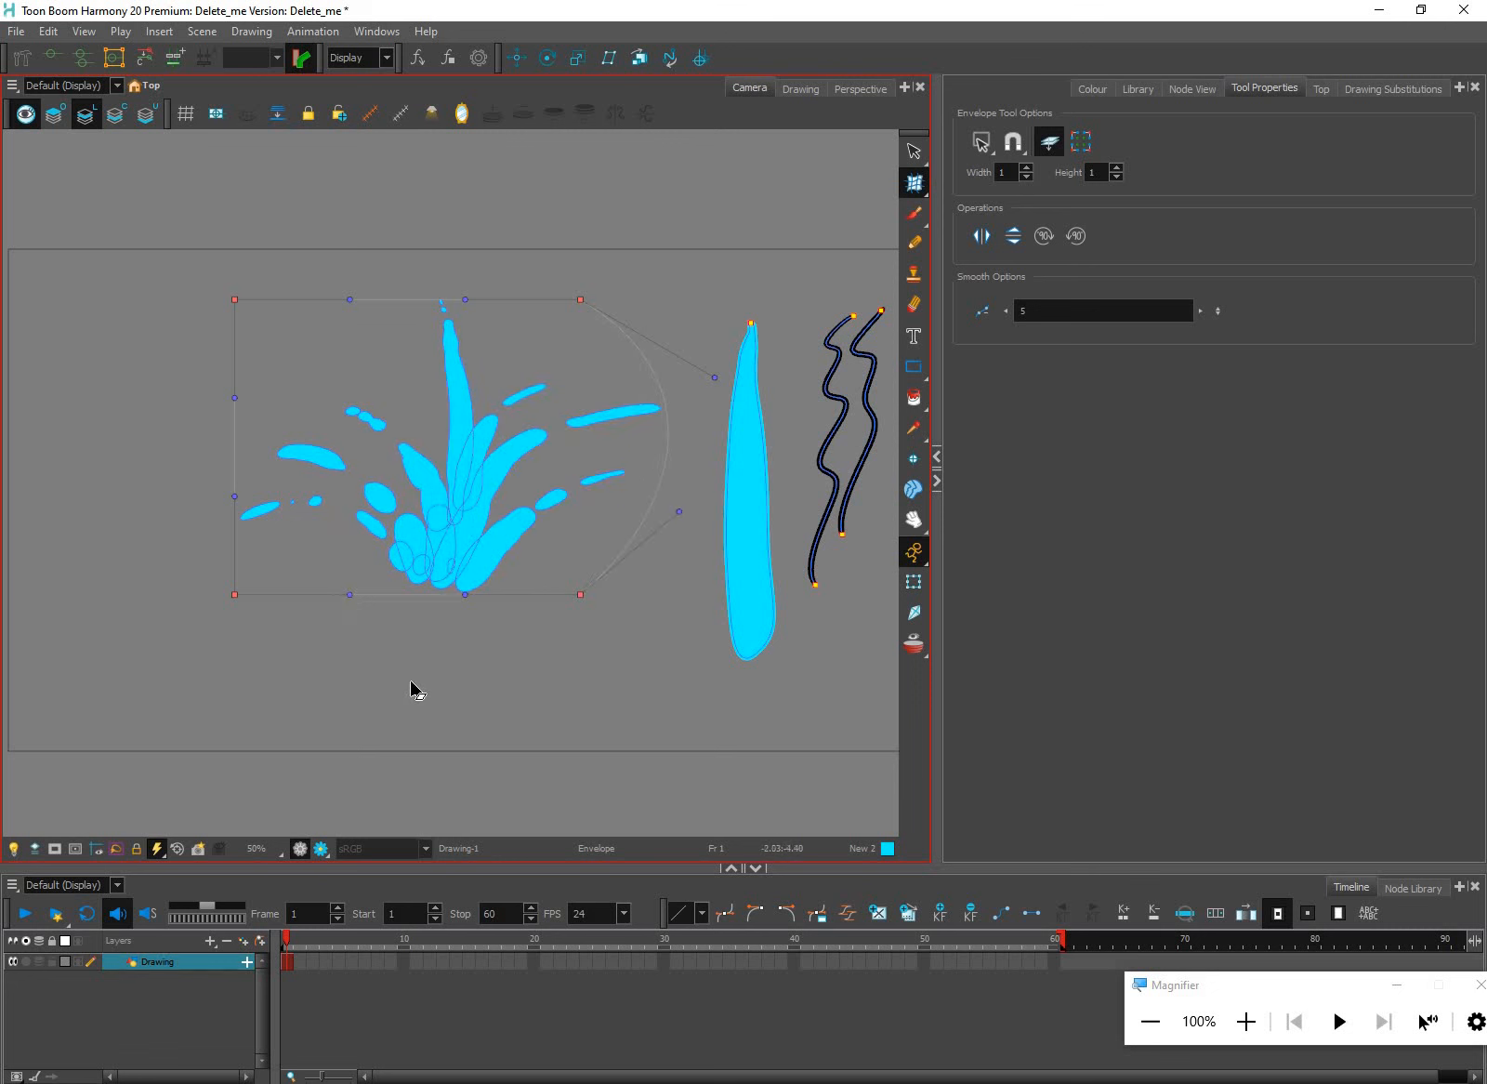
drag(465, 595, 470, 721)
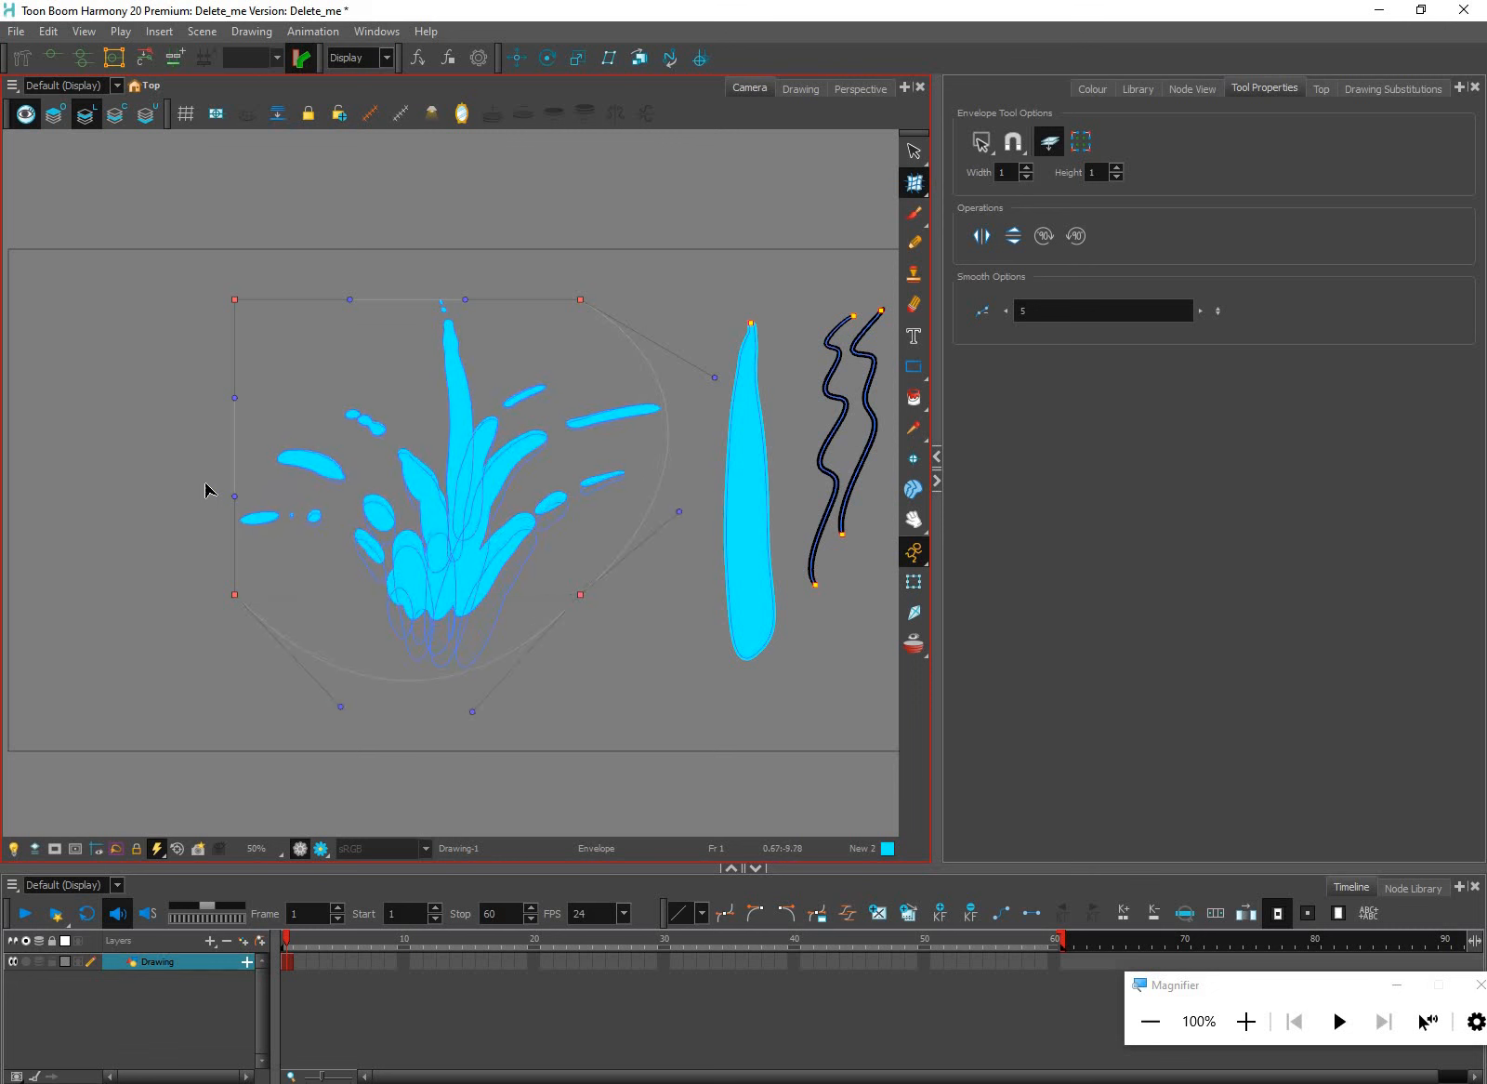
drag(233, 400, 145, 353)
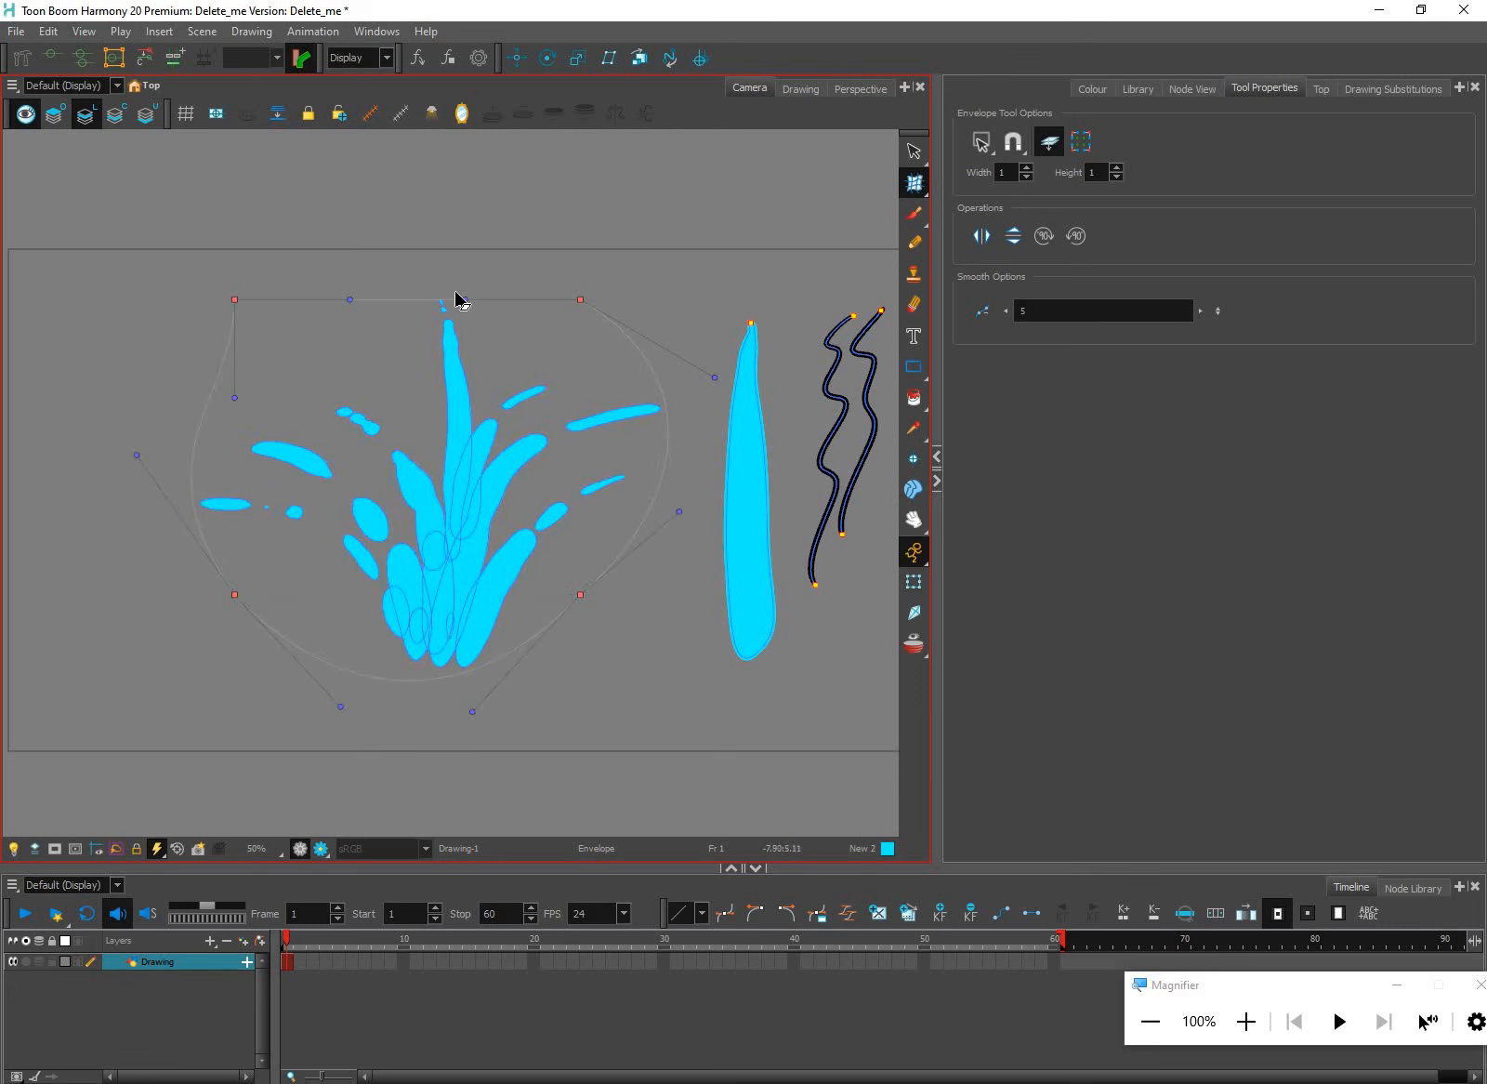
Warp the splash drawing with the Envelope tool, bulging its top edge upward and pulling its upper-right corner down and inward
drag(466, 299, 466, 218)
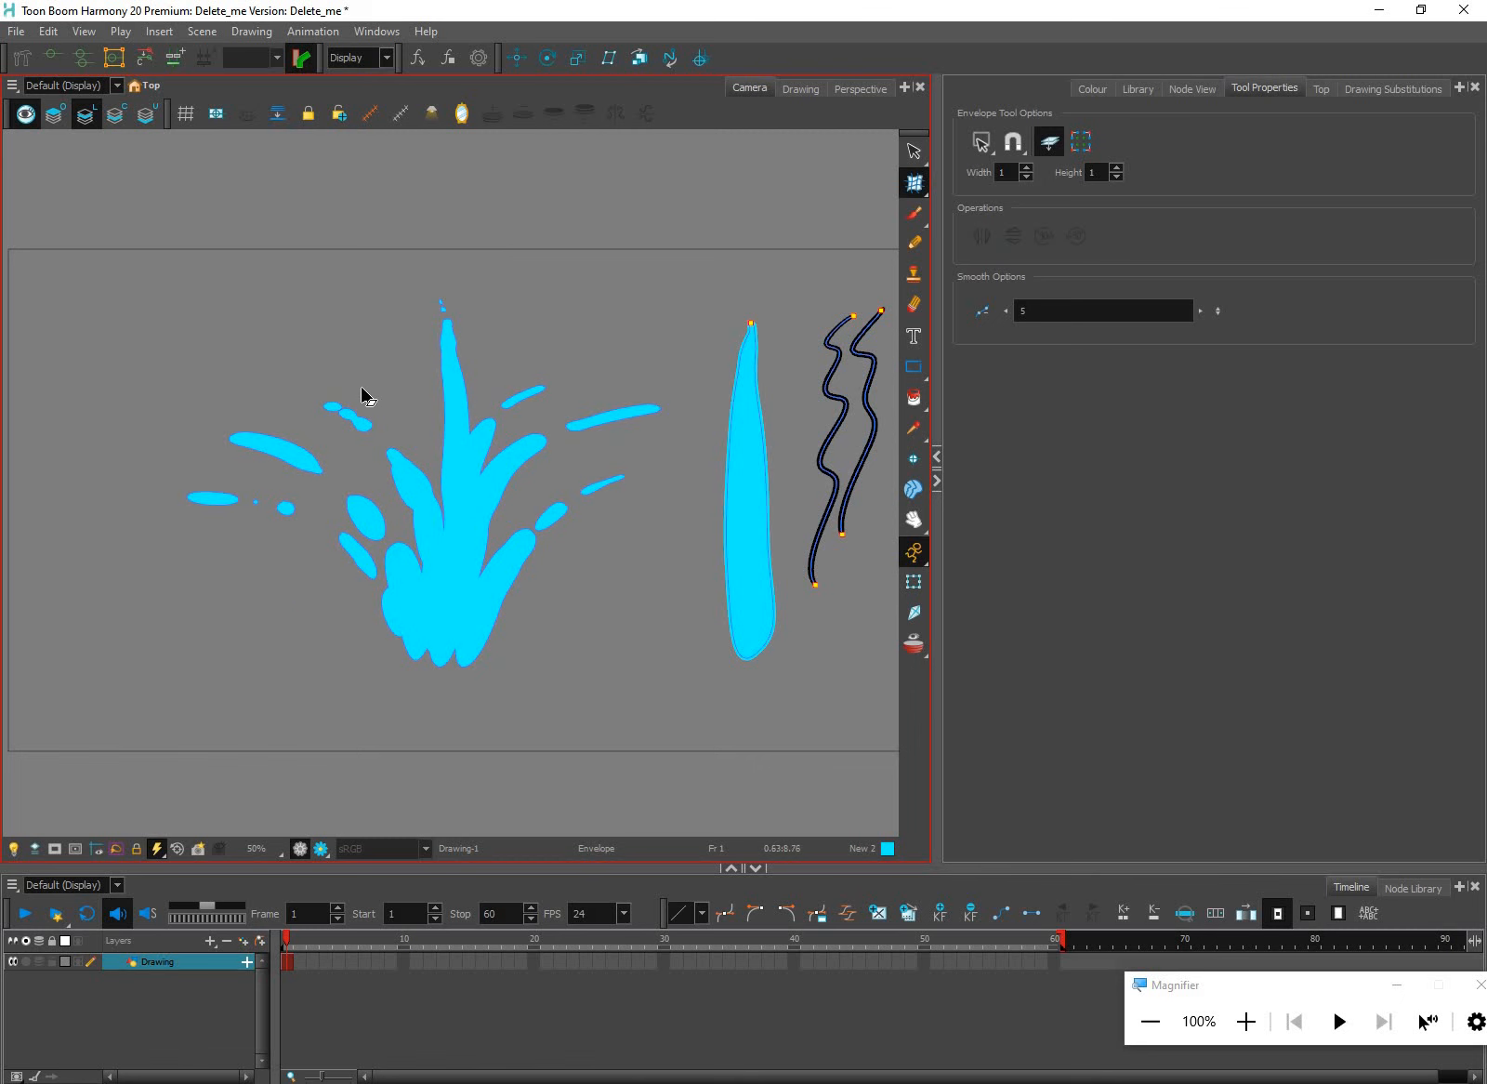
mouse_move(420, 465)
mouse_down()
mouse_move(490, 524)
mouse_move(597, 674)
mouse_move(653, 701)
mouse_move(669, 480)
mouse_move(644, 381)
mouse_up()
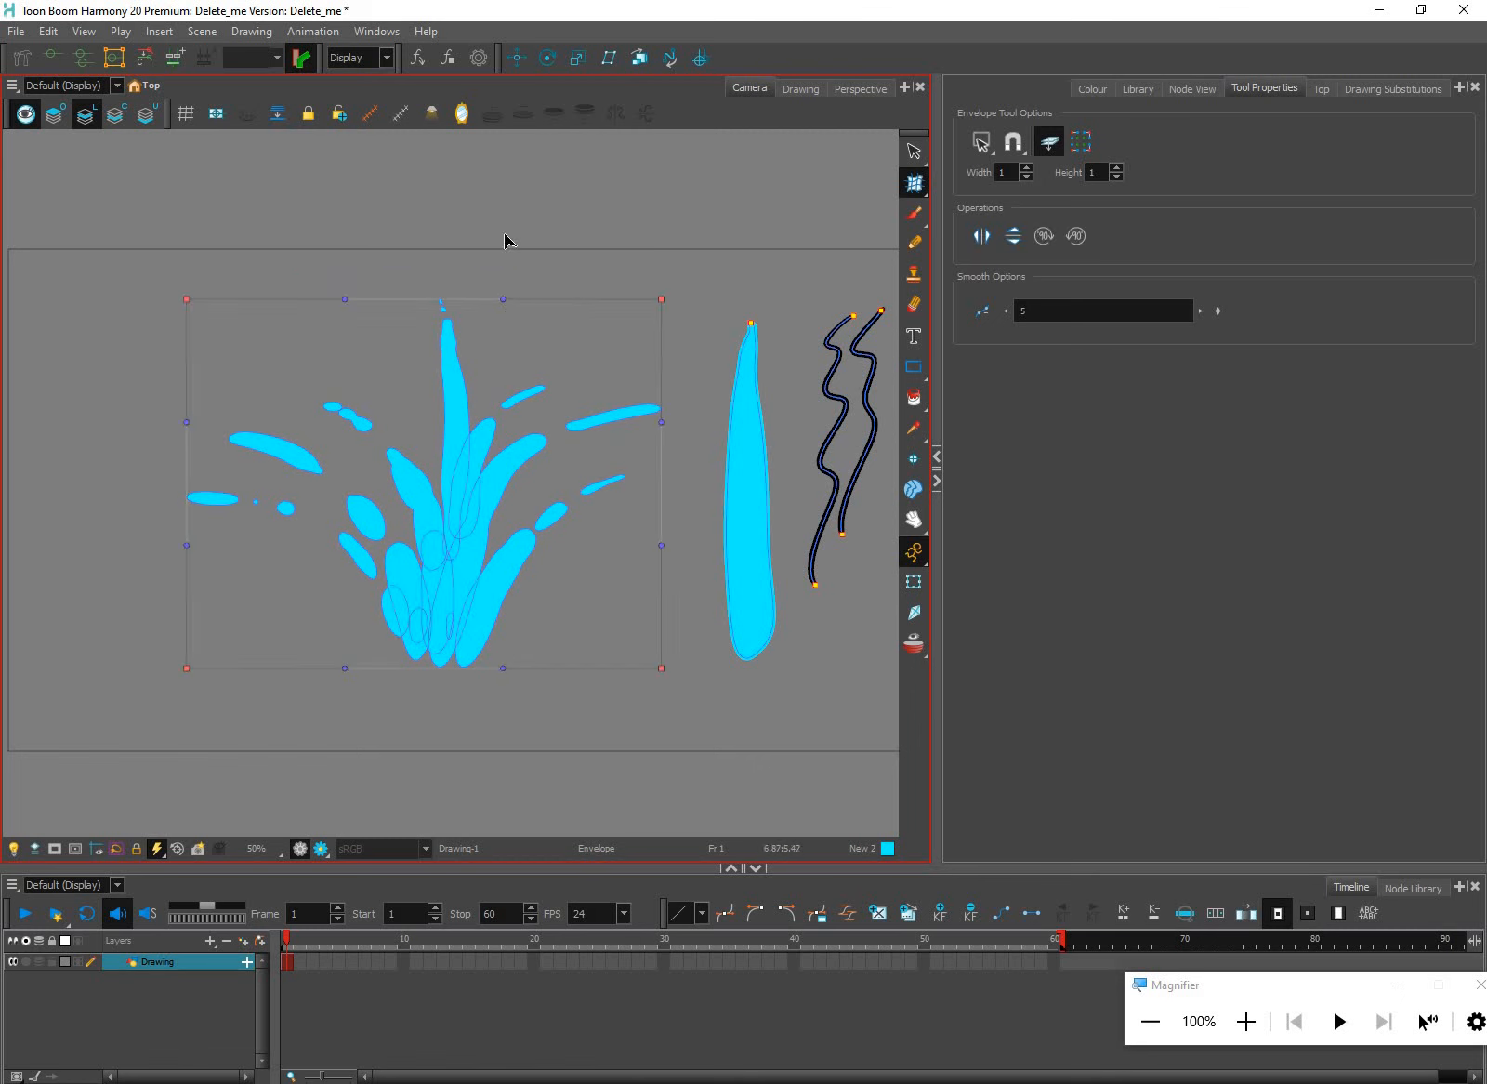
drag(502, 299, 489, 133)
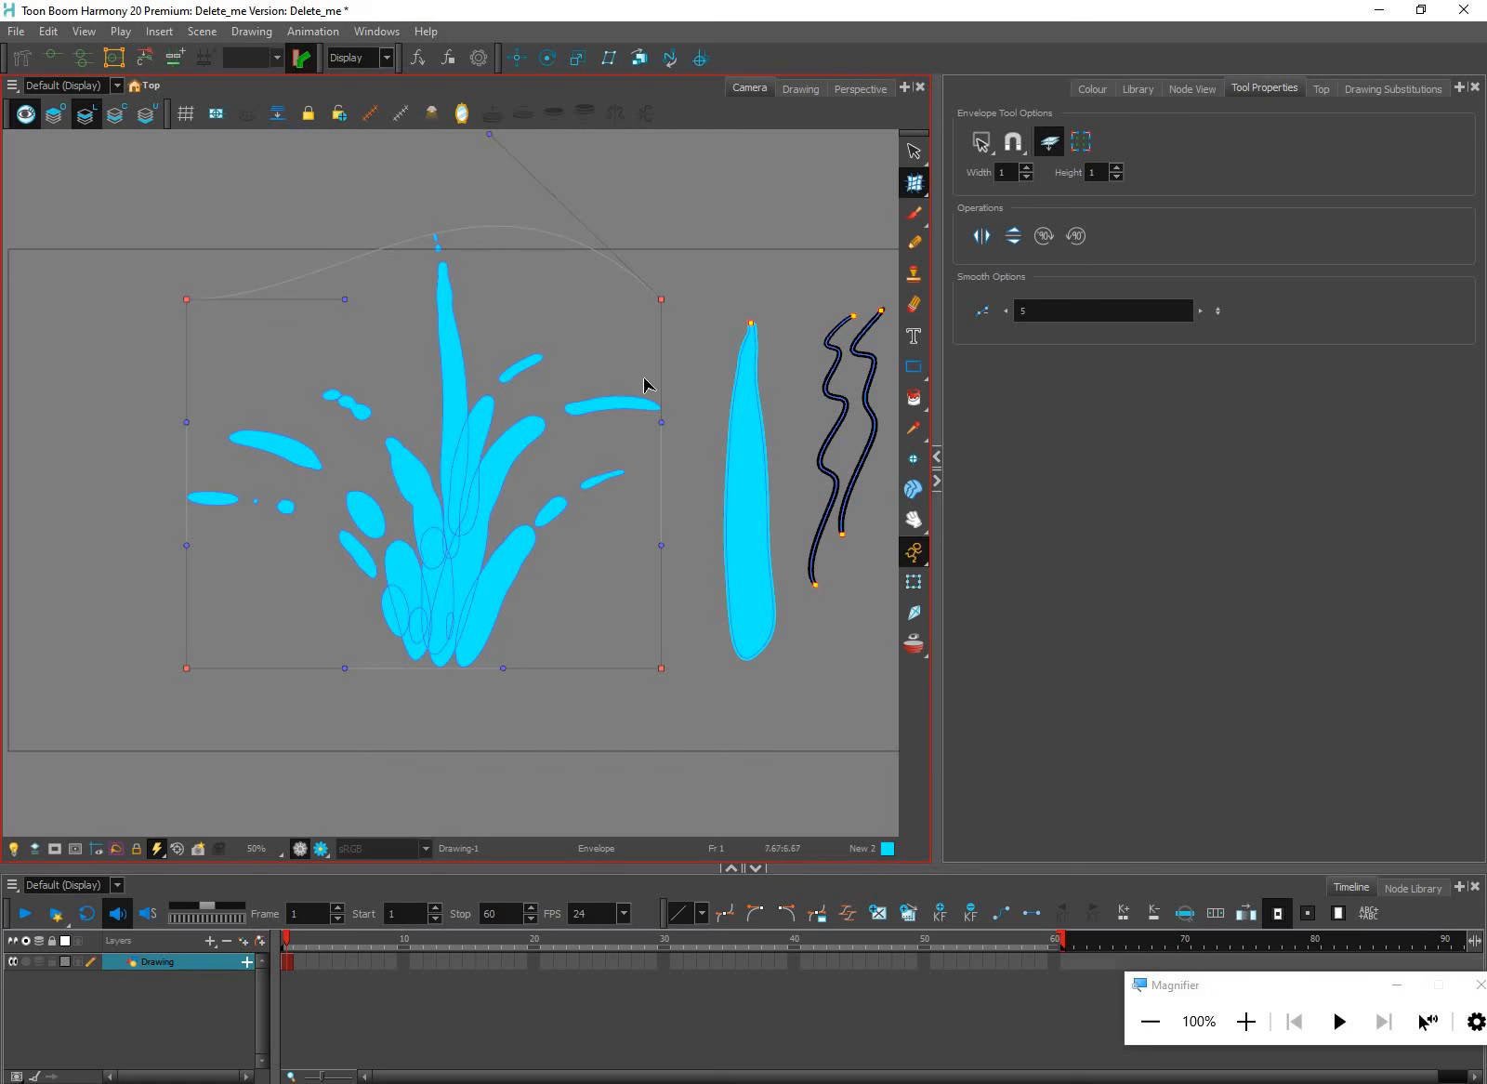
drag(616, 420, 670, 679)
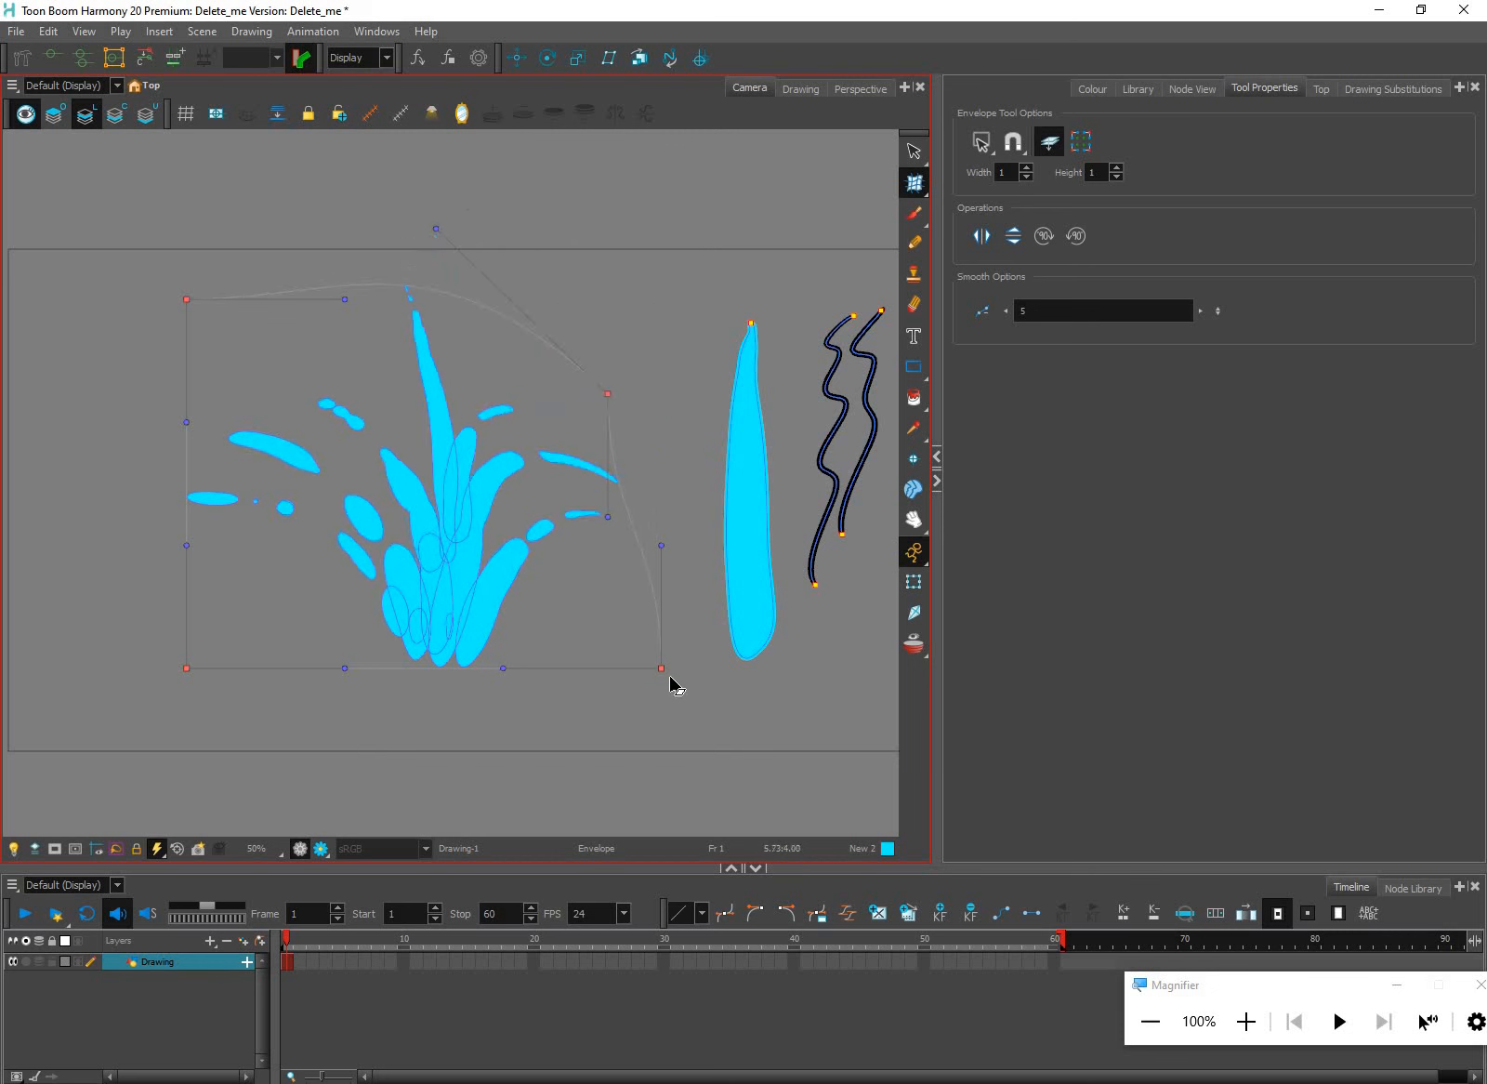
Try the Edit Gradient/Texture tool and return to the Select tool with the splash drawing deselected
click(915, 183)
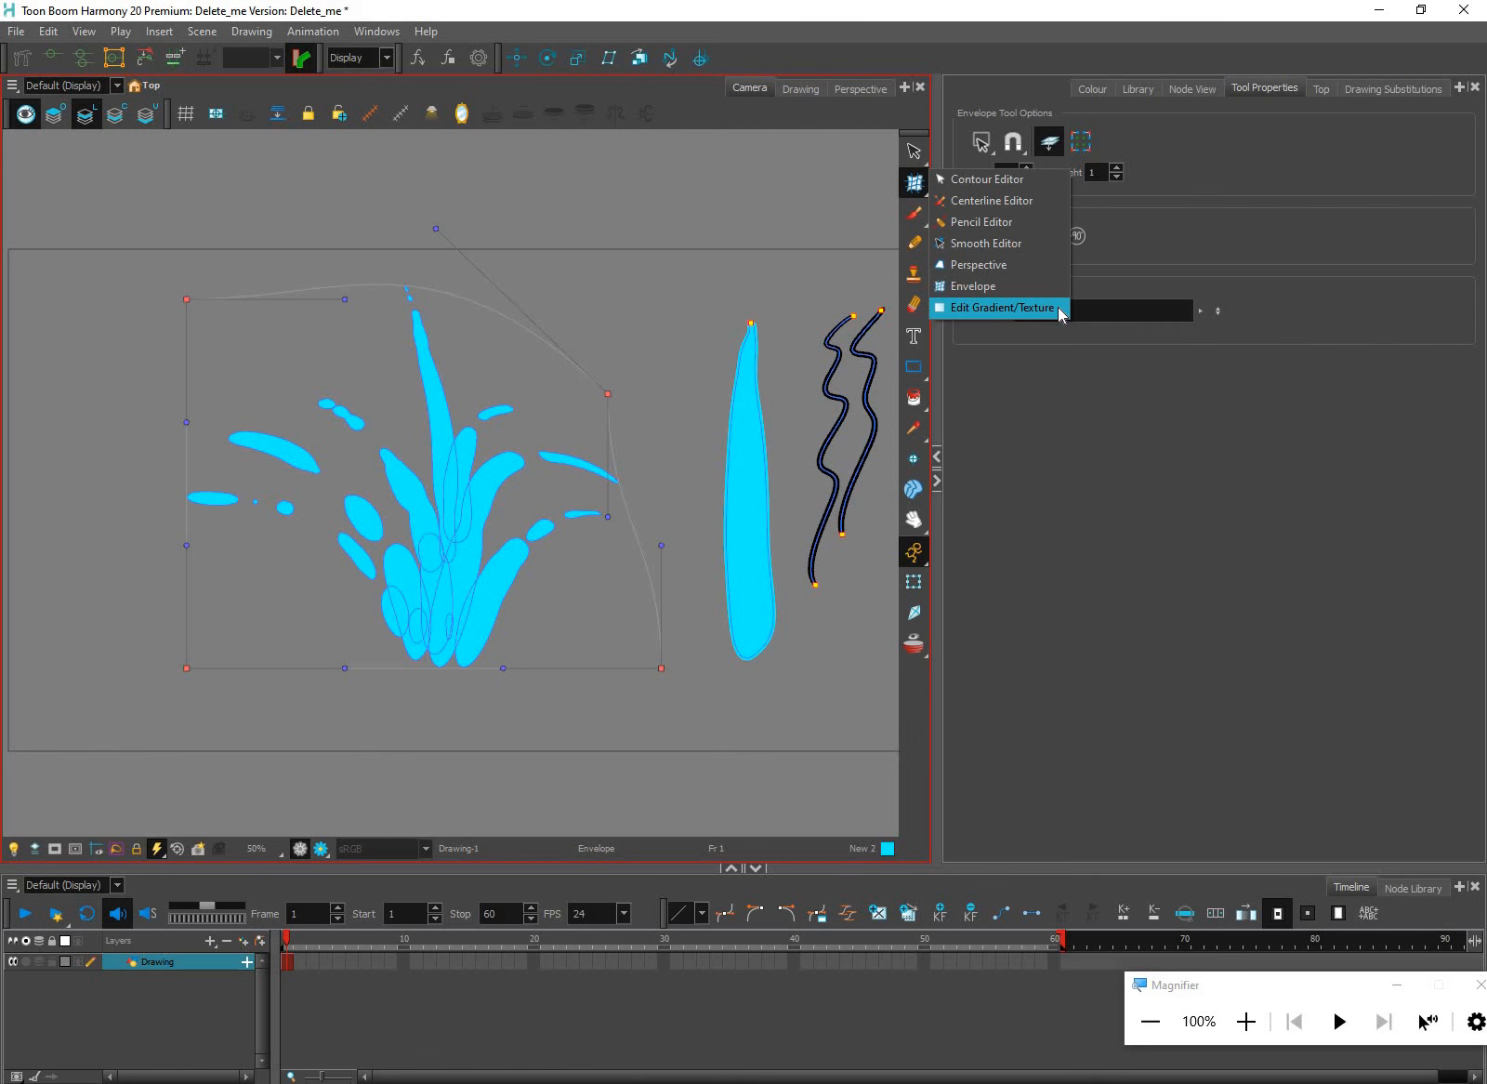
click(1014, 306)
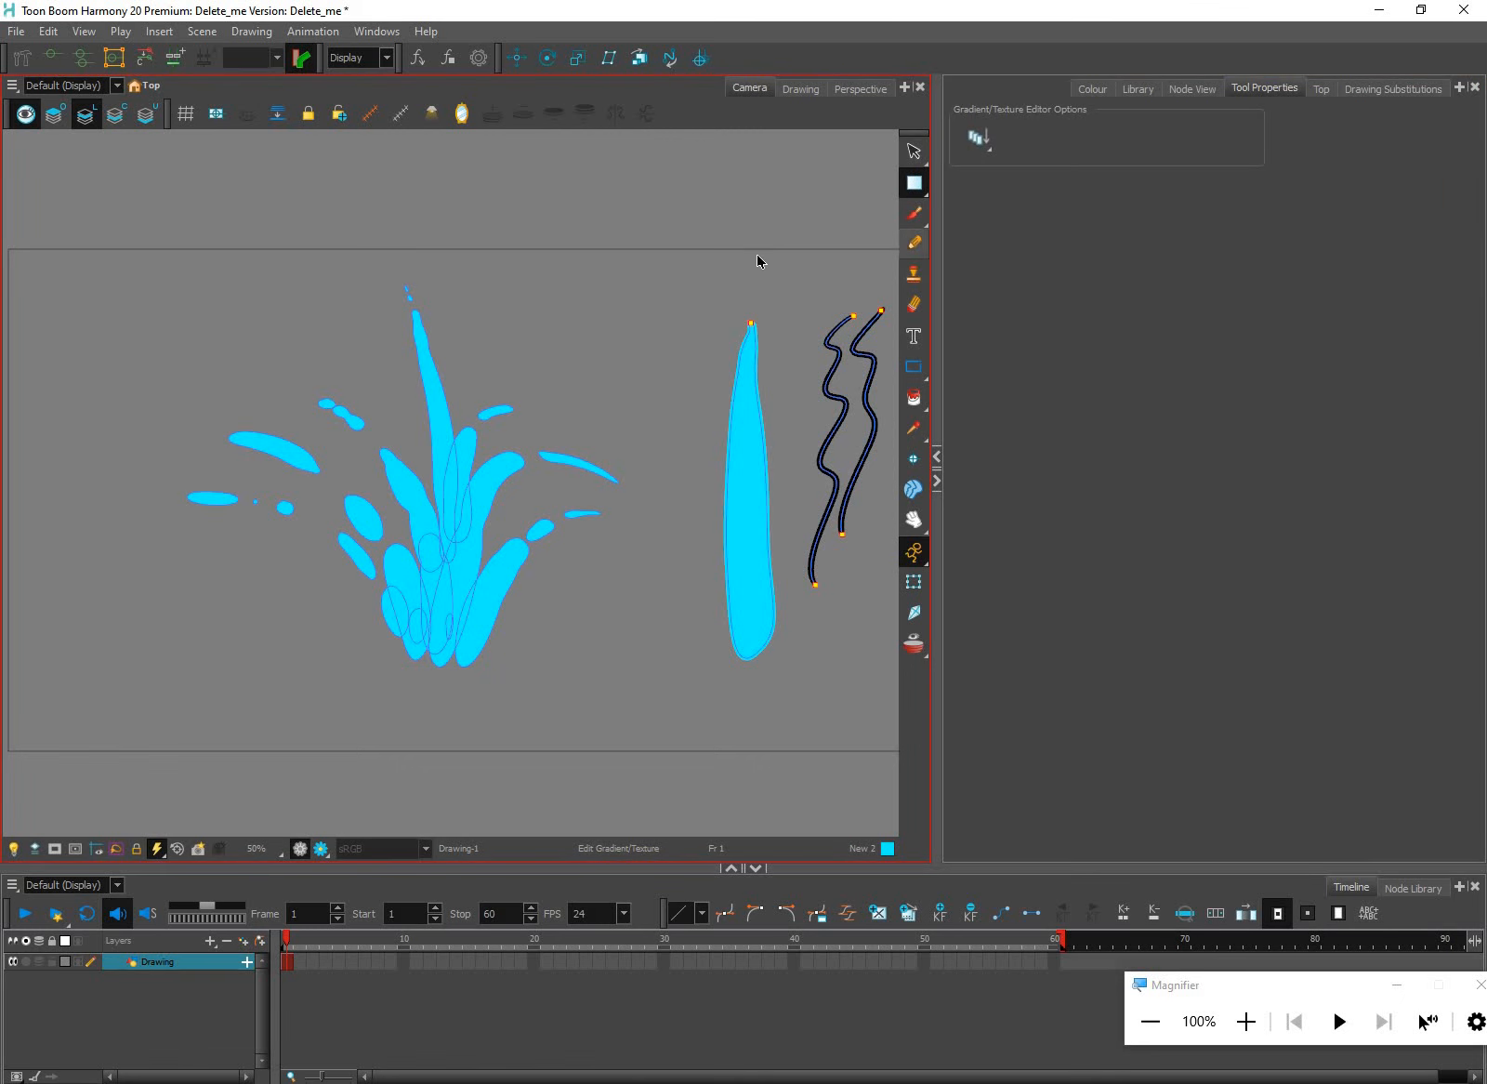
key(alt+s)
click(700, 496)
Place a single TB Snow Flakes stamp in the empty area above and left of the splash drawing
key(space)
drag(891, 475, 788, 469)
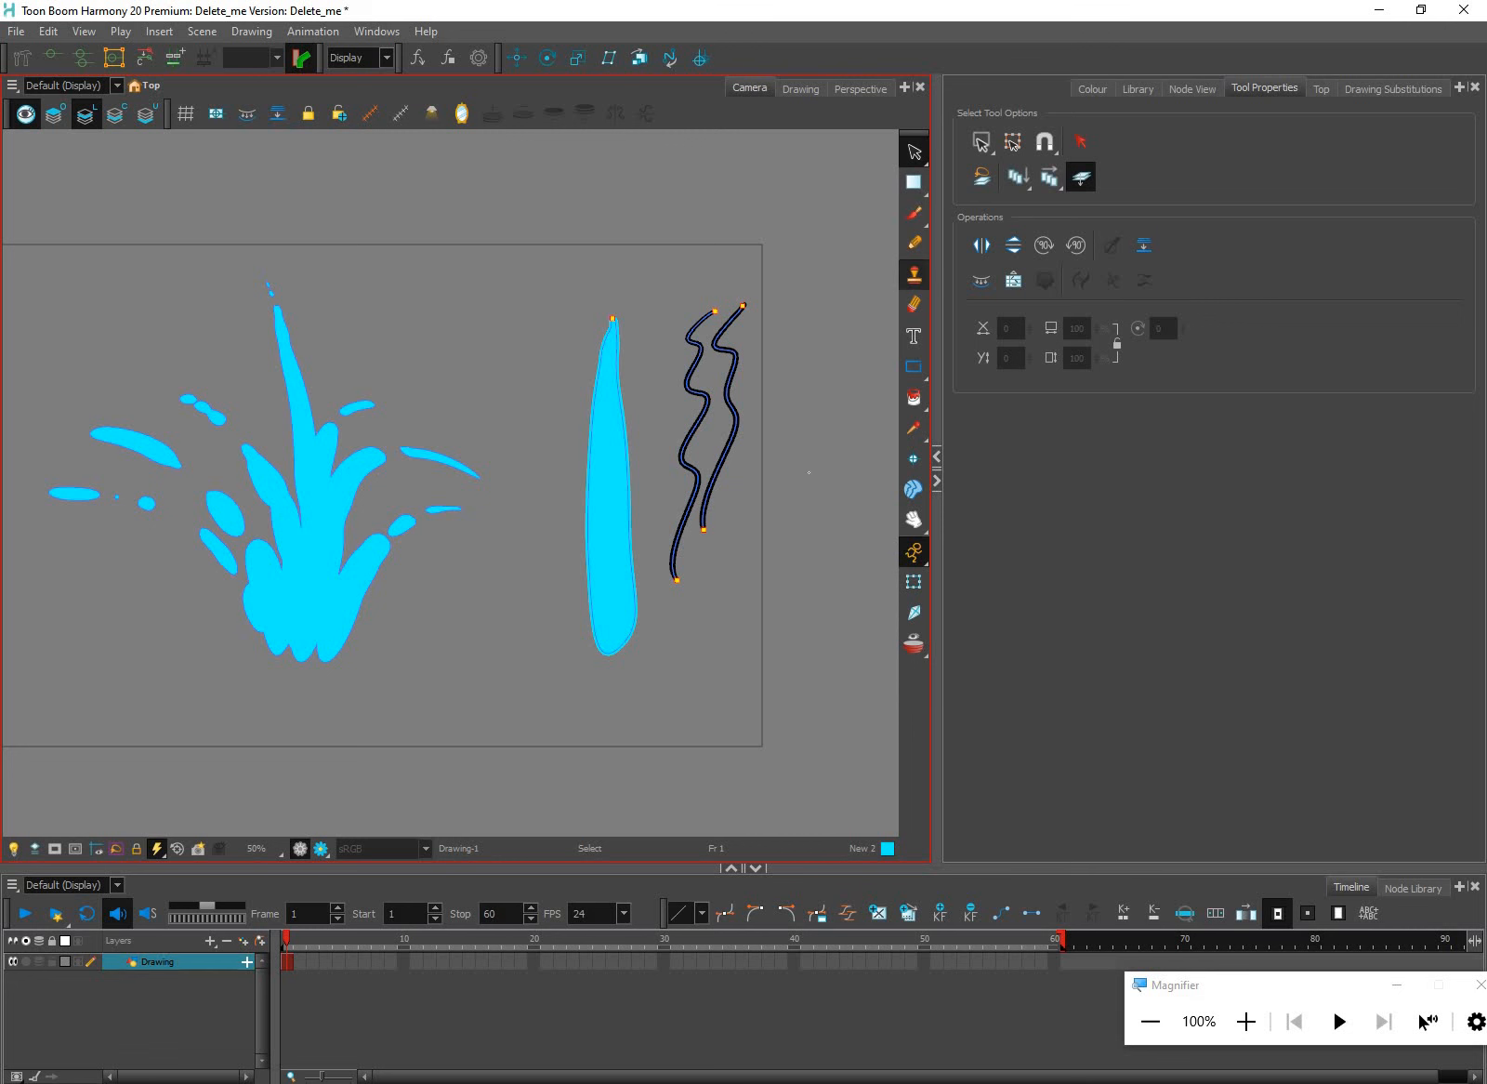
key(1)
key(space)
drag(664, 643, 750, 660)
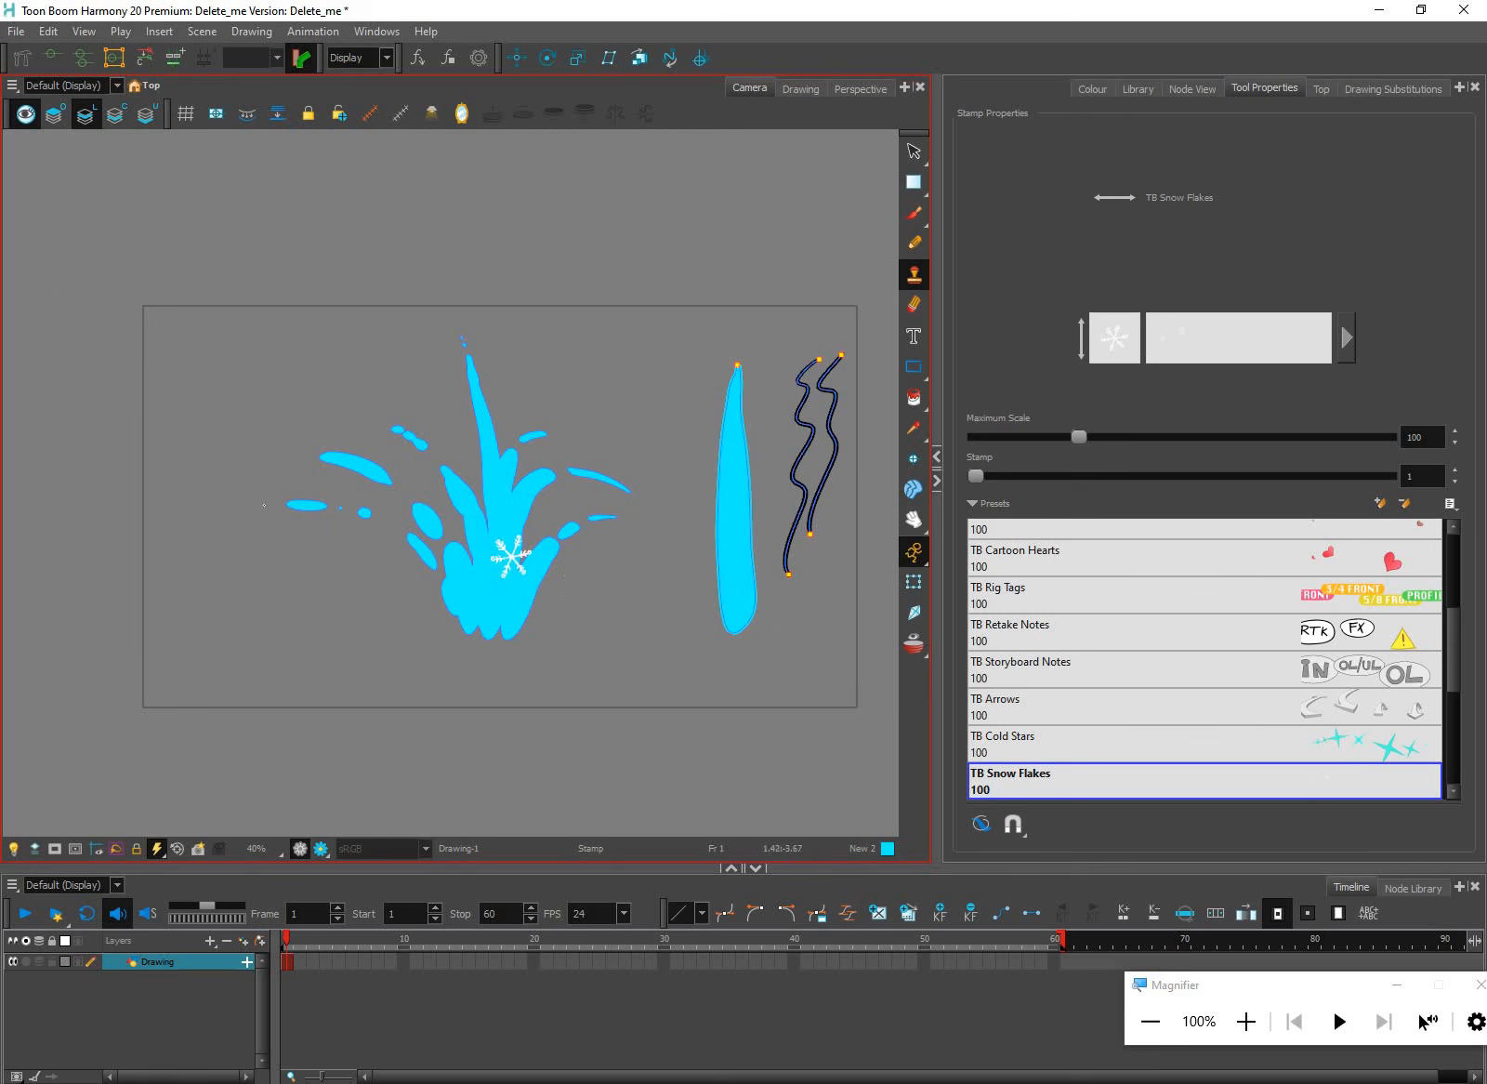
click(290, 359)
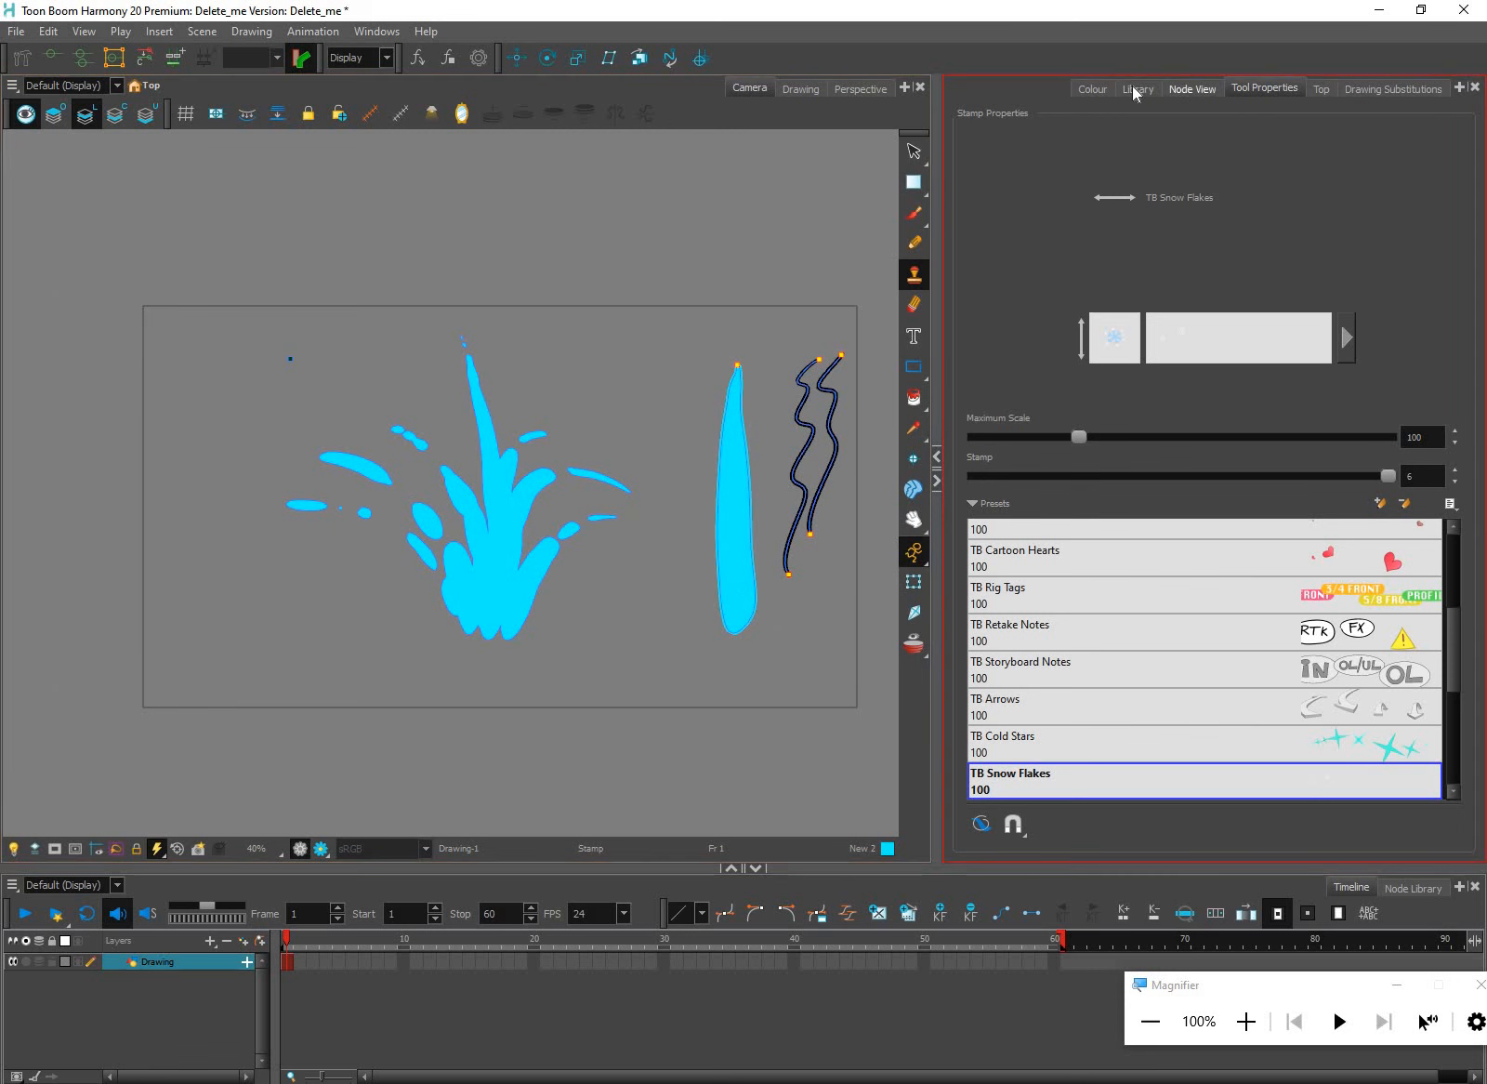
Add a new colour swatch to the Flowers palette and set it to white
click(1106, 88)
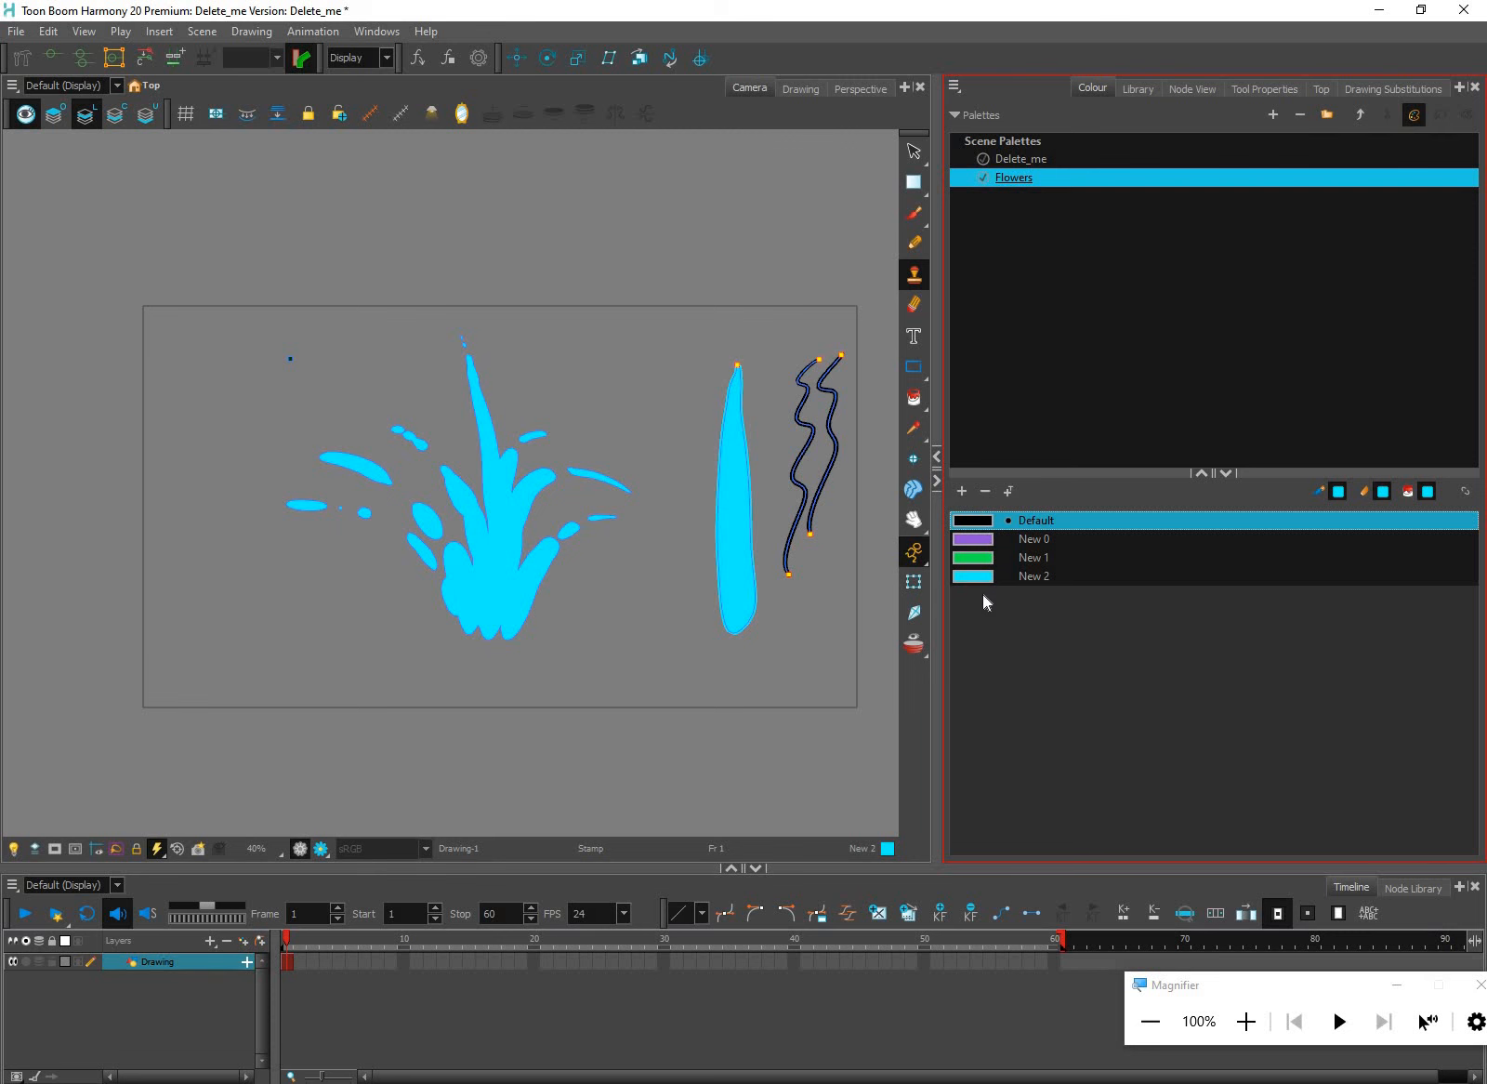
click(962, 490)
double_click(973, 595)
drag(657, 535, 638, 510)
click(890, 279)
Select all the artwork on the current drawing and delete it
key(alt+s)
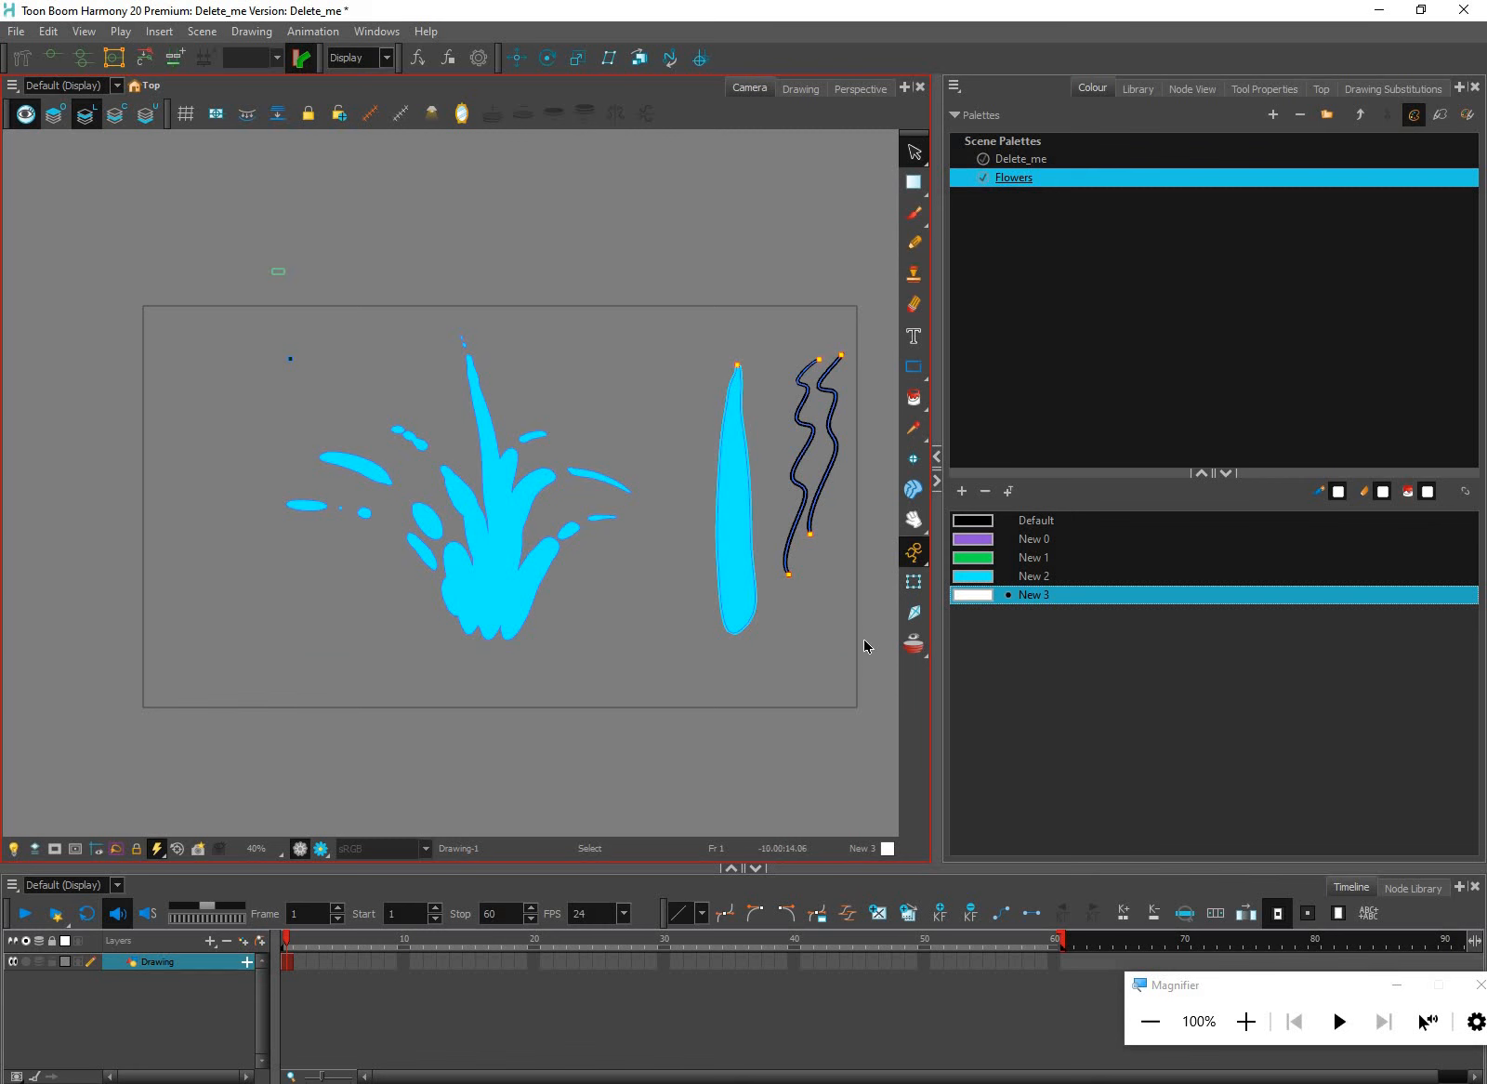
key(ctrl+a)
key(Delete)
Stamp three TB Size Comparison characters side by side across the camera frame
click(915, 274)
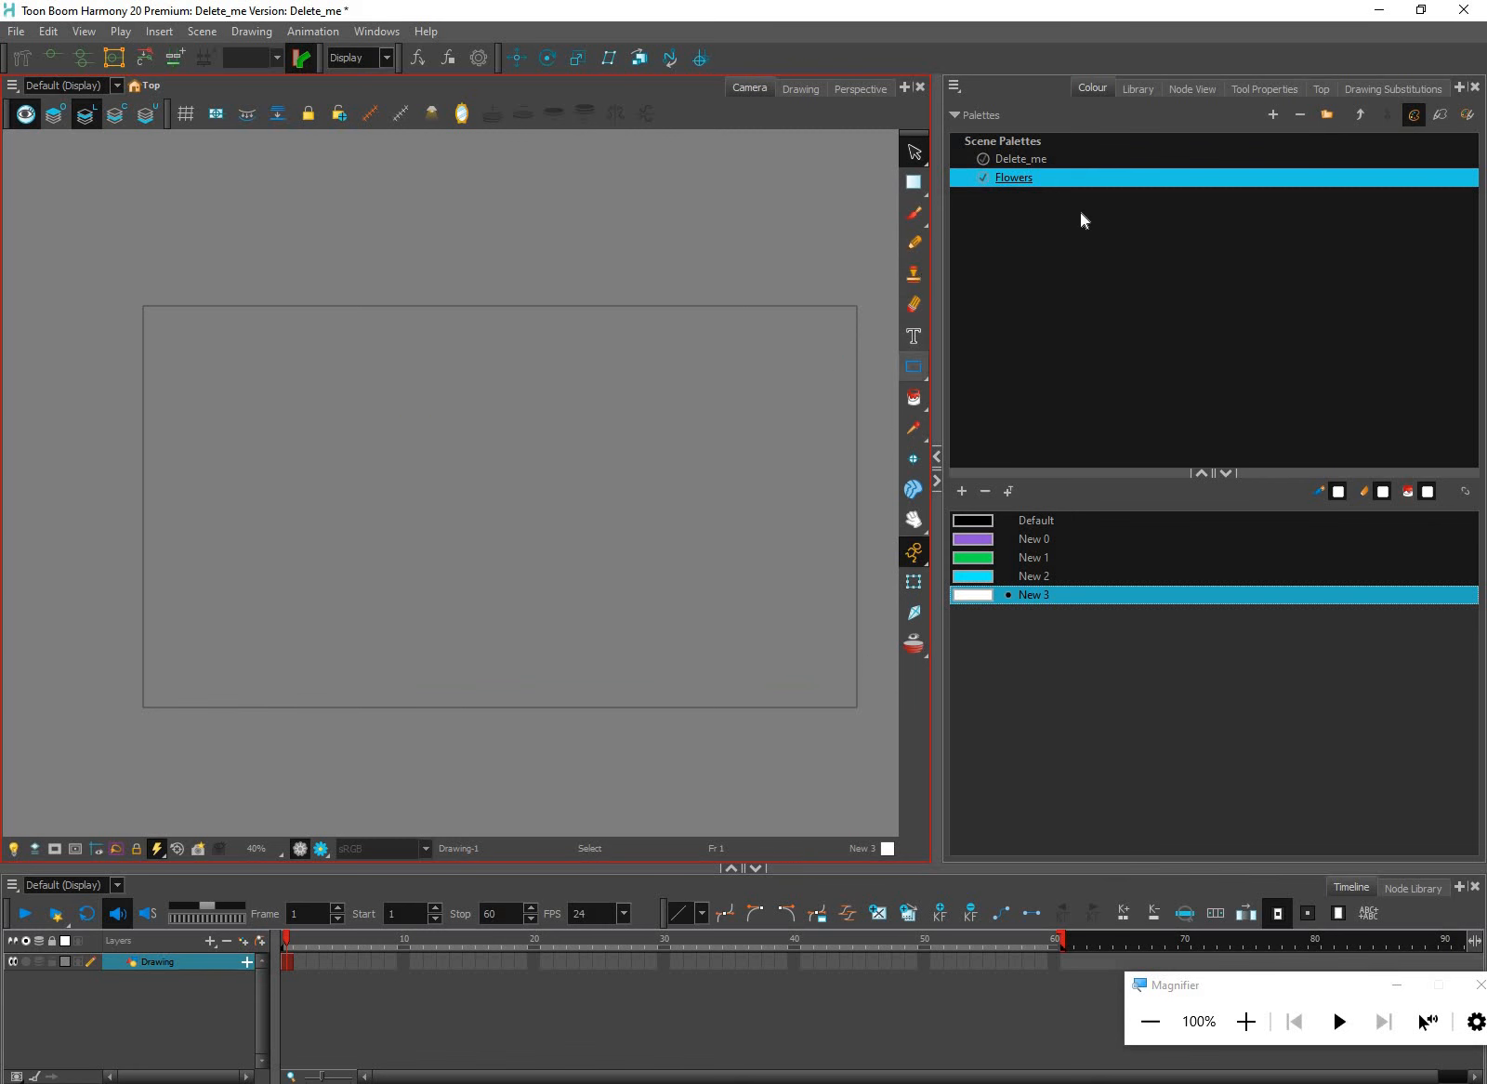
click(1264, 87)
click(1260, 88)
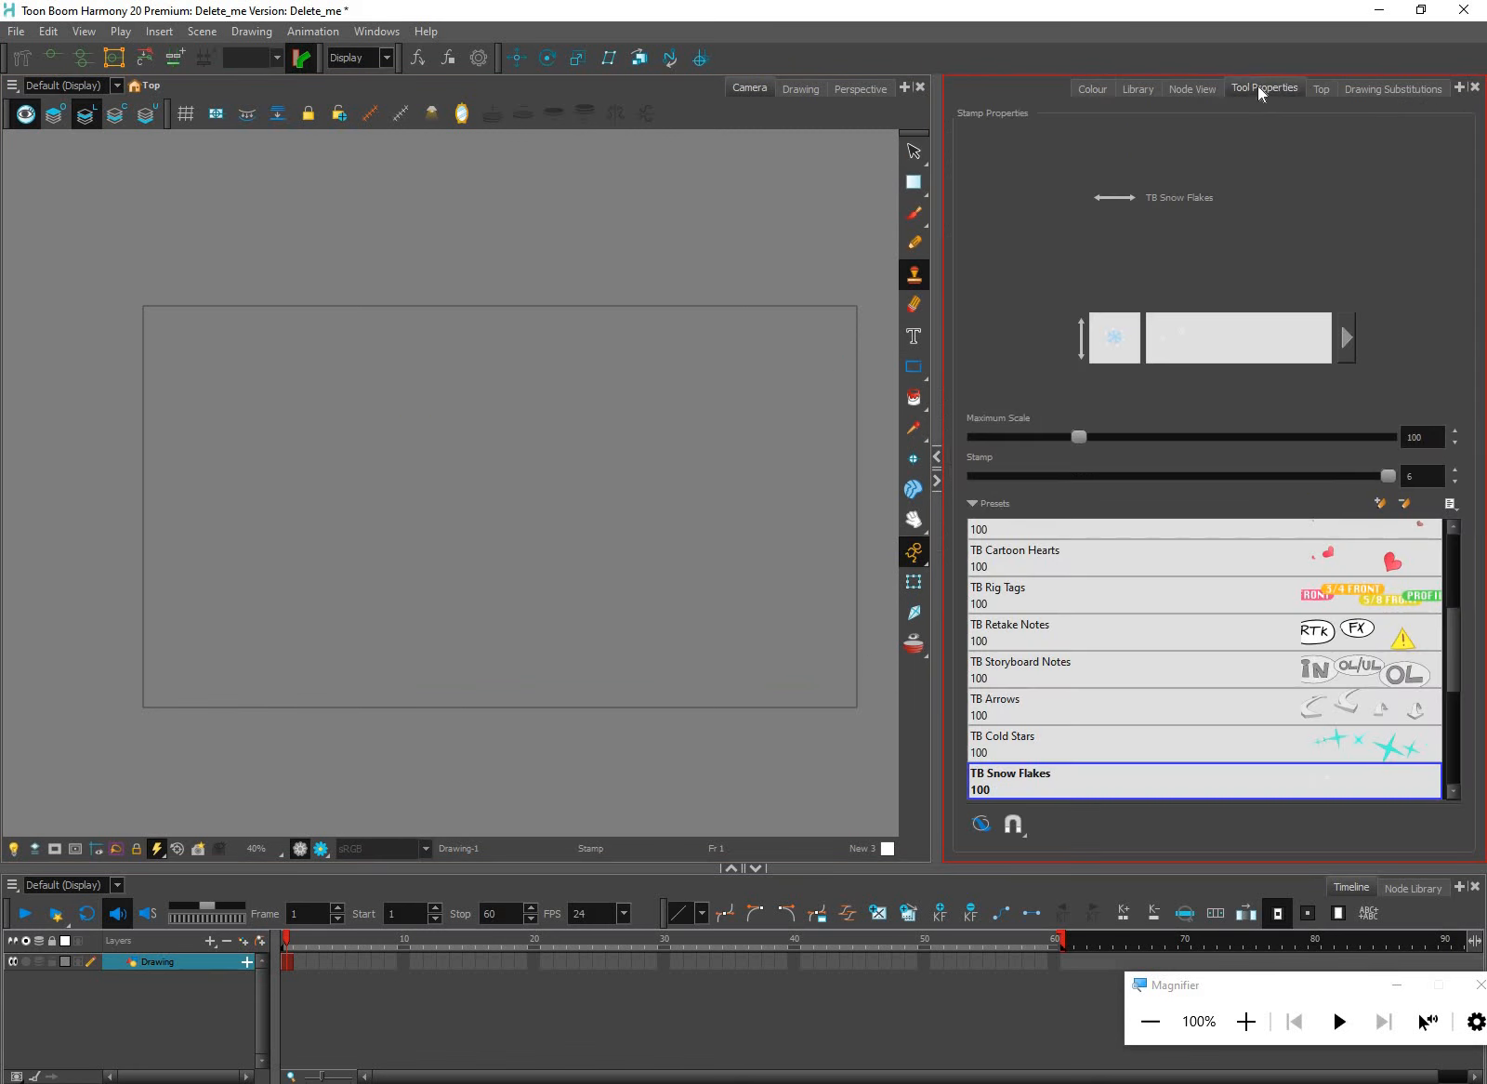
click(1193, 89)
click(1264, 89)
scroll(1300, 539, up, 2)
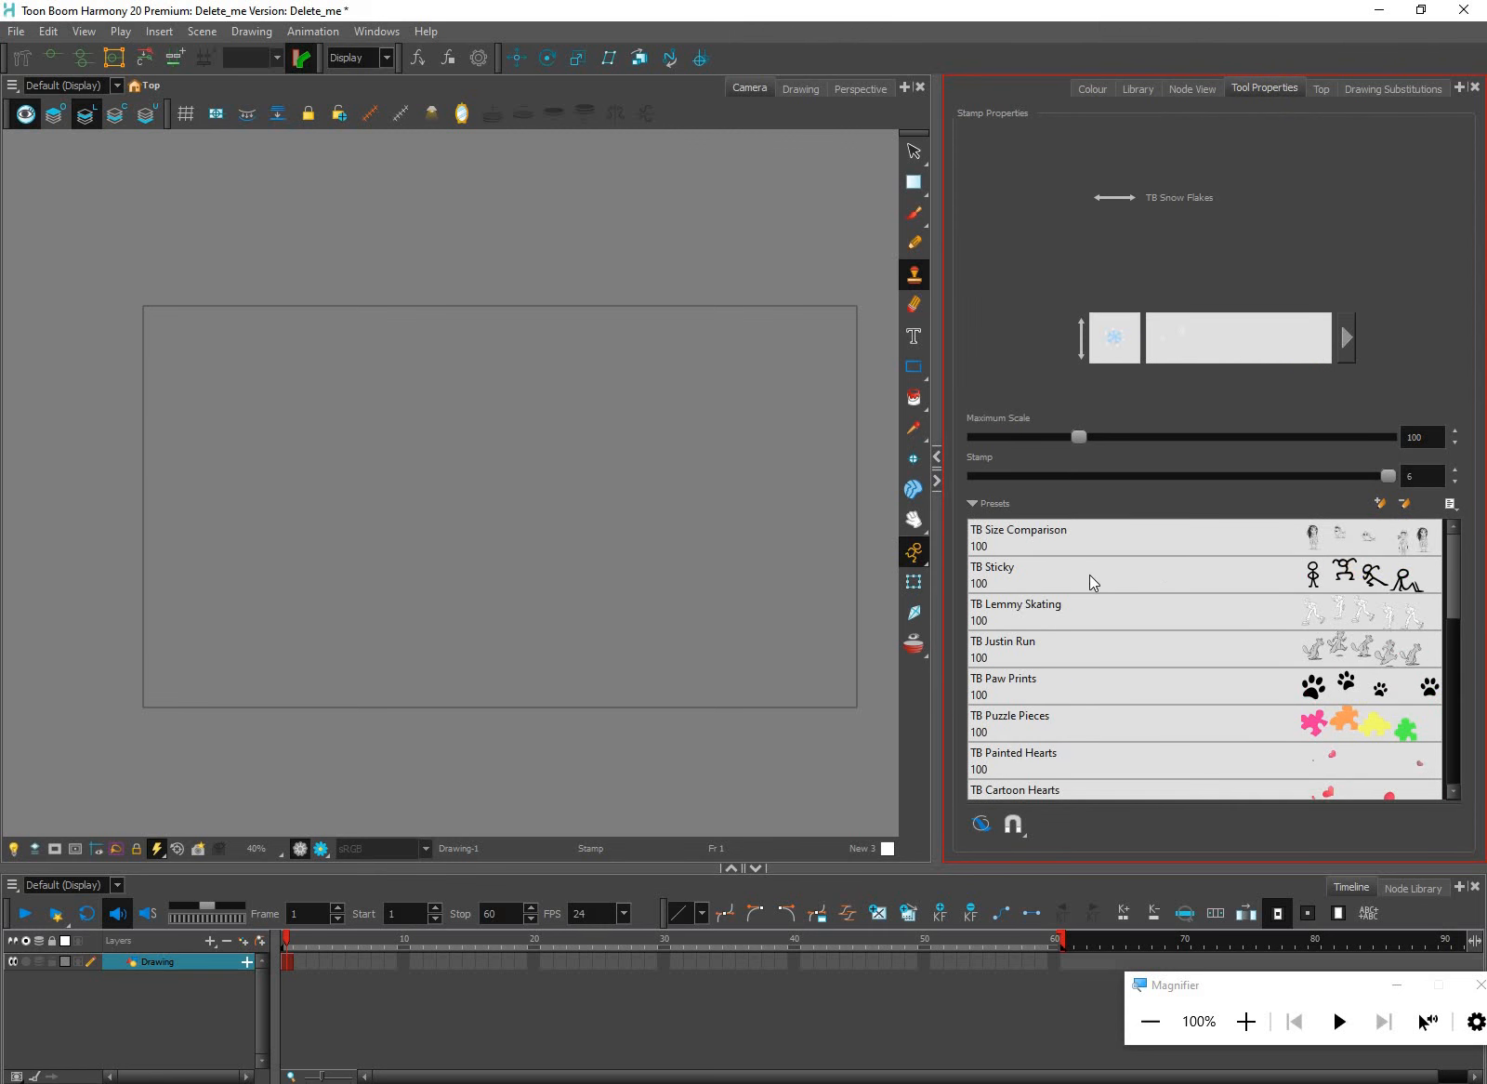
click(1088, 537)
click(425, 496)
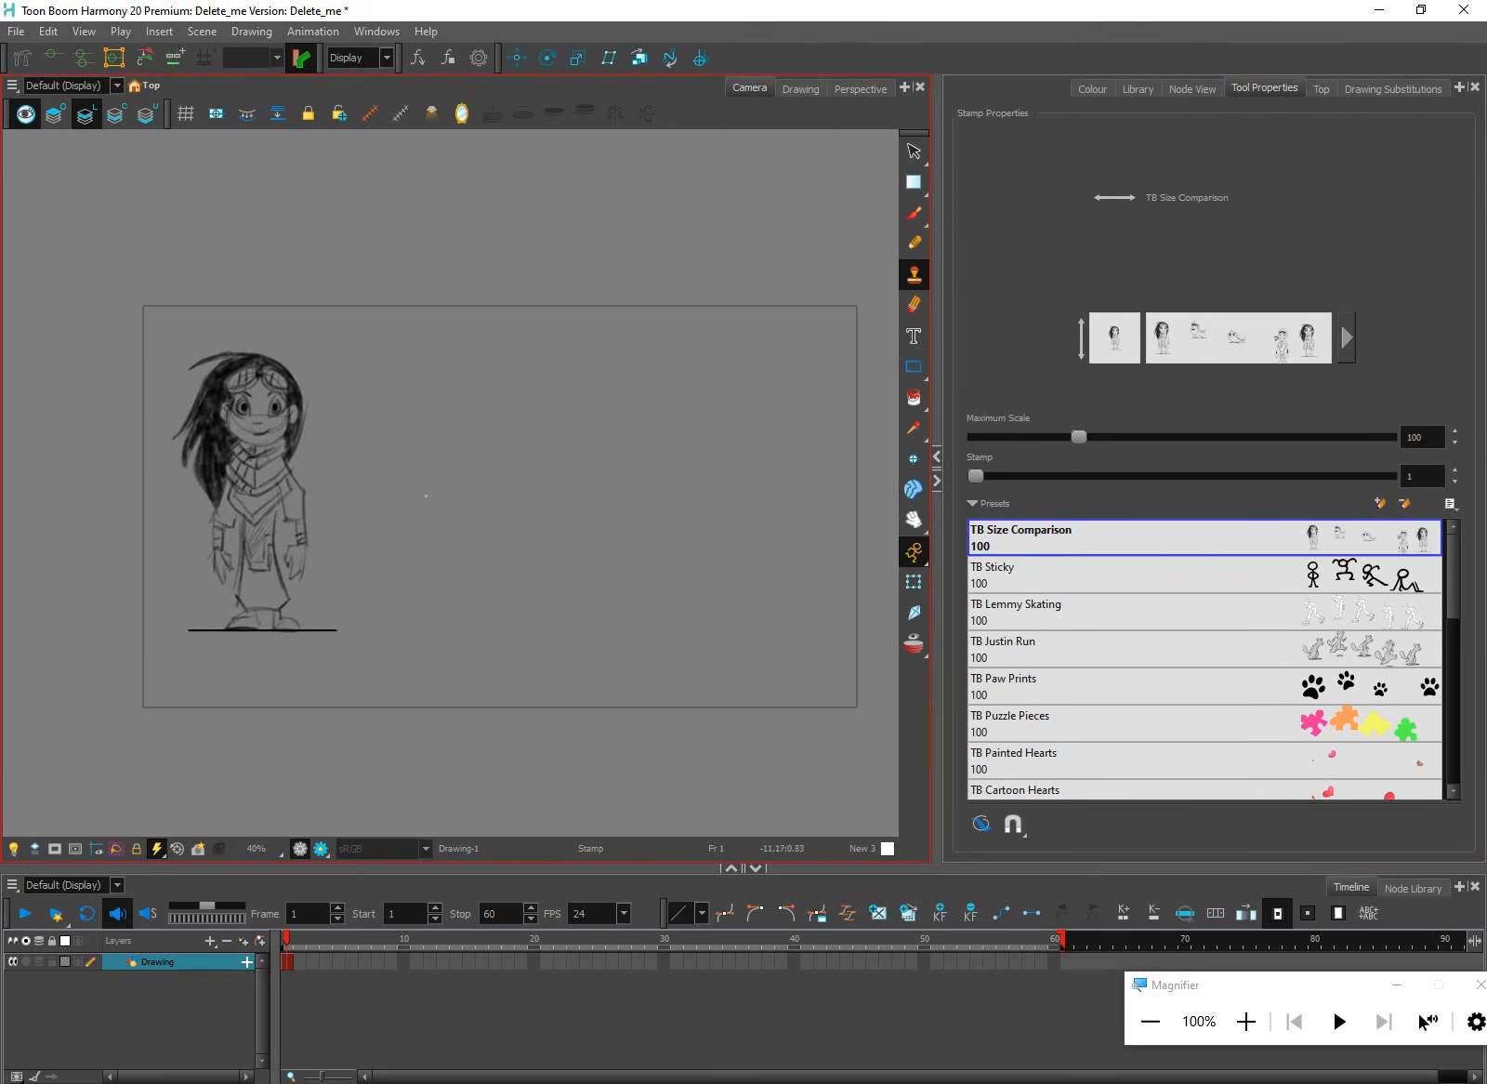
click(251, 492)
click(428, 496)
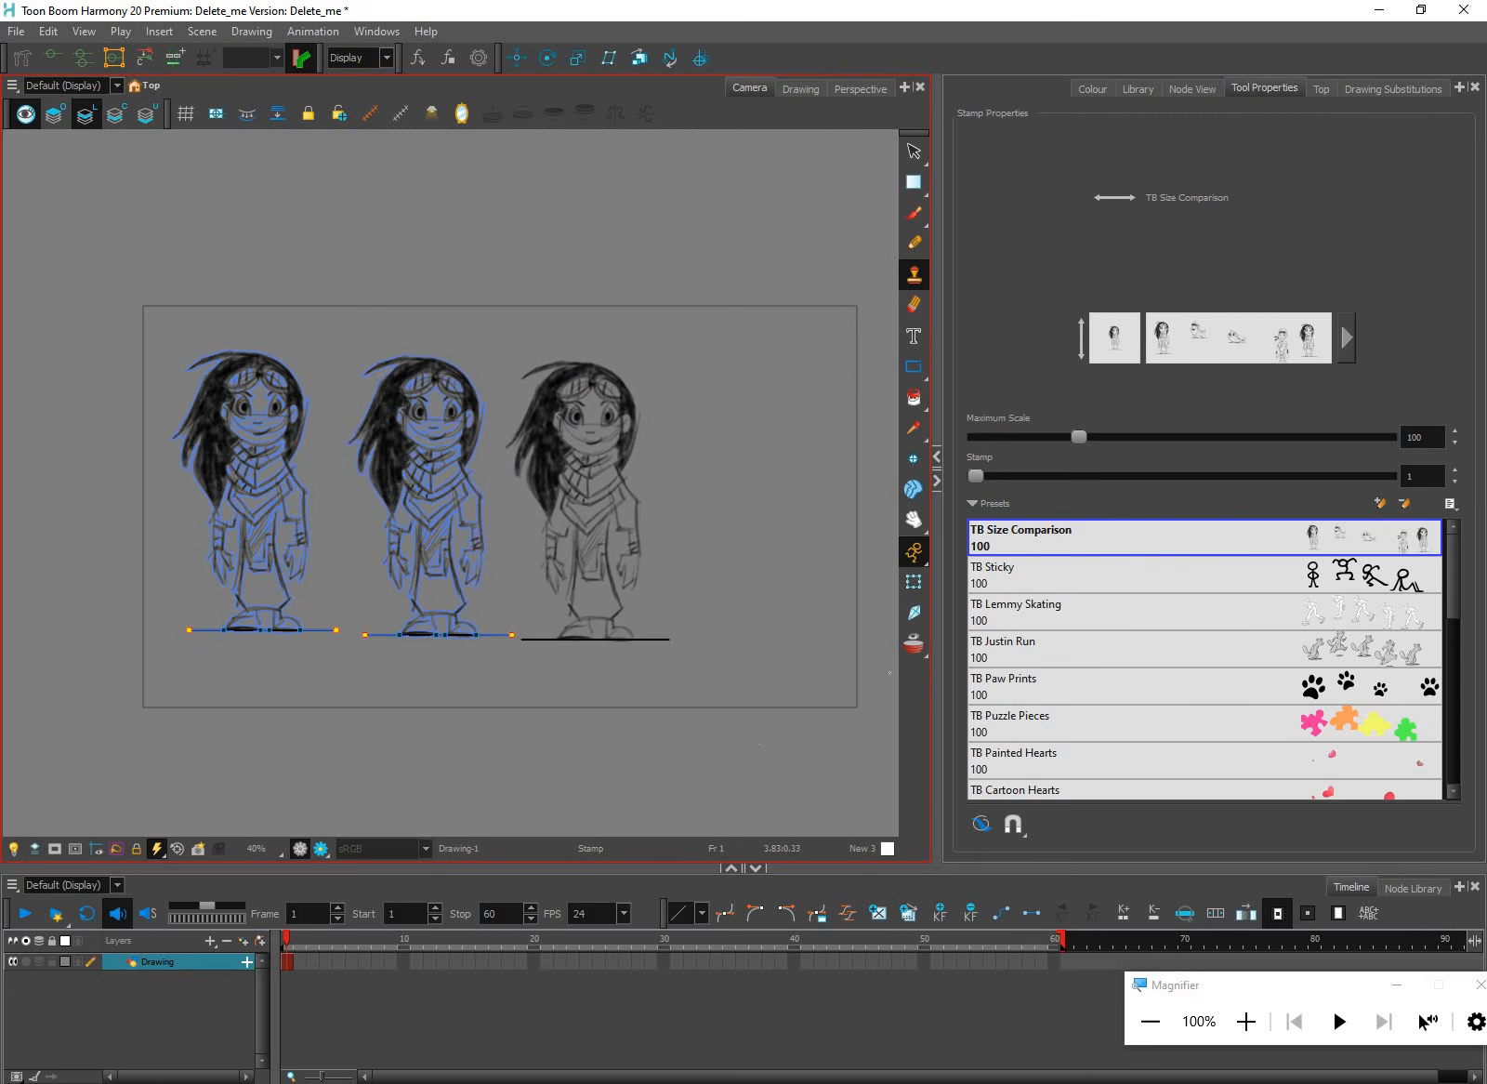
click(581, 498)
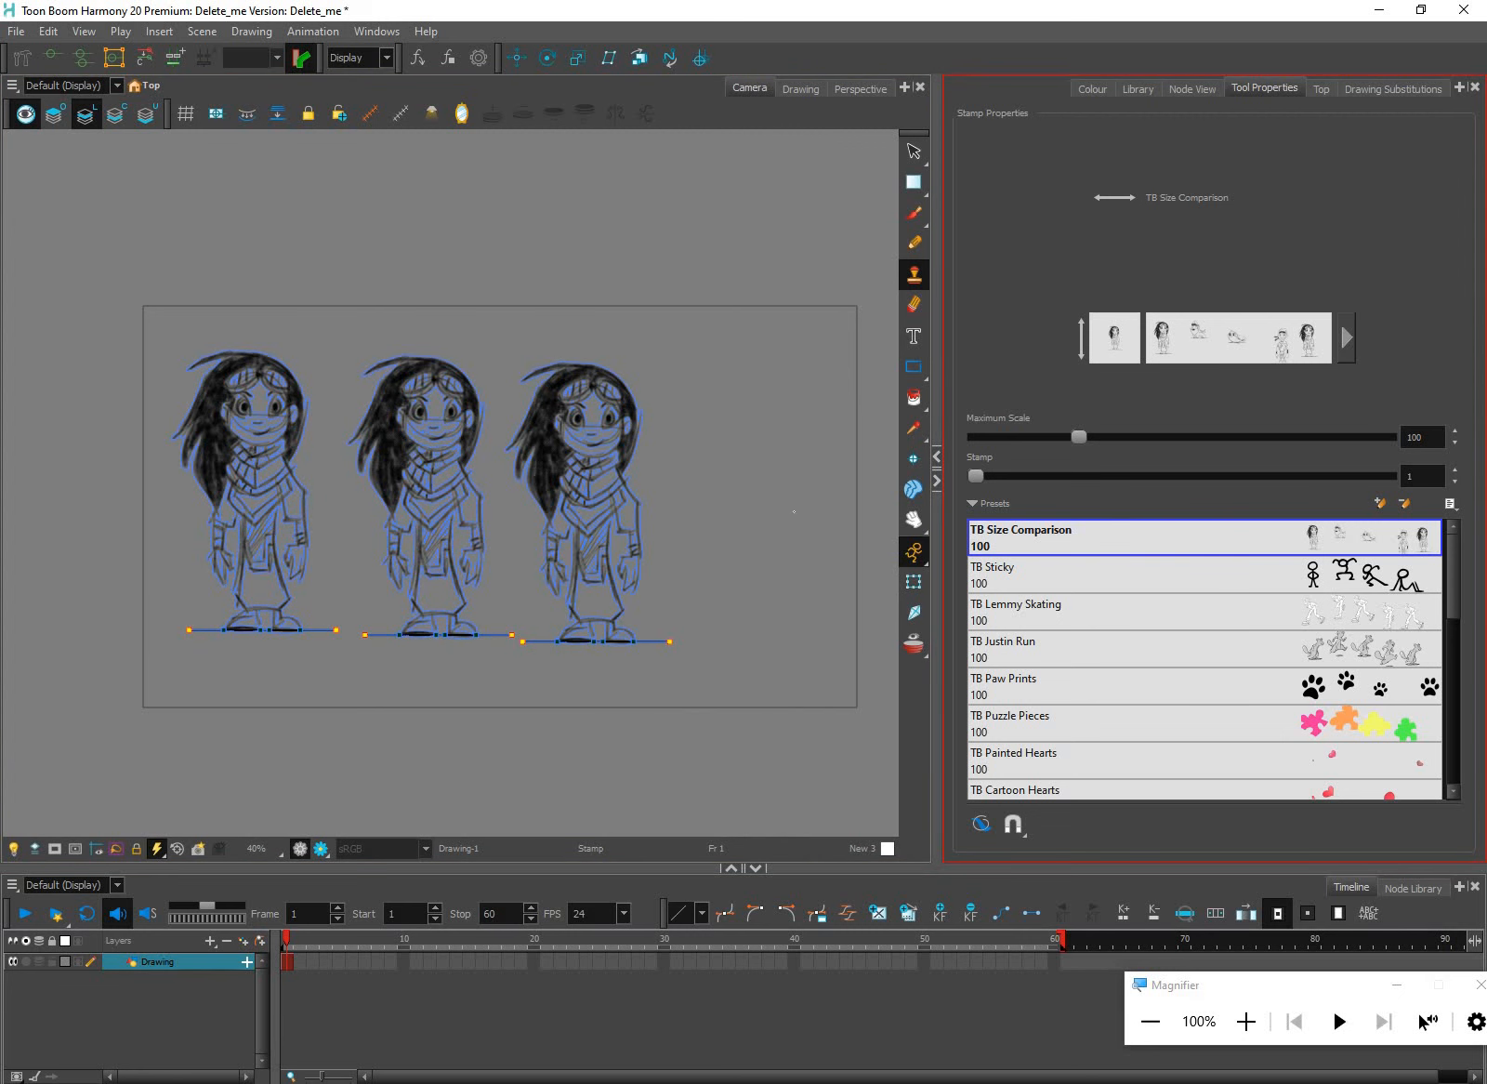
Place one TB Lemmy Skating stamp to the right of the three standing characters
click(1059, 613)
drag(788, 543, 795, 511)
drag(872, 674, 854, 670)
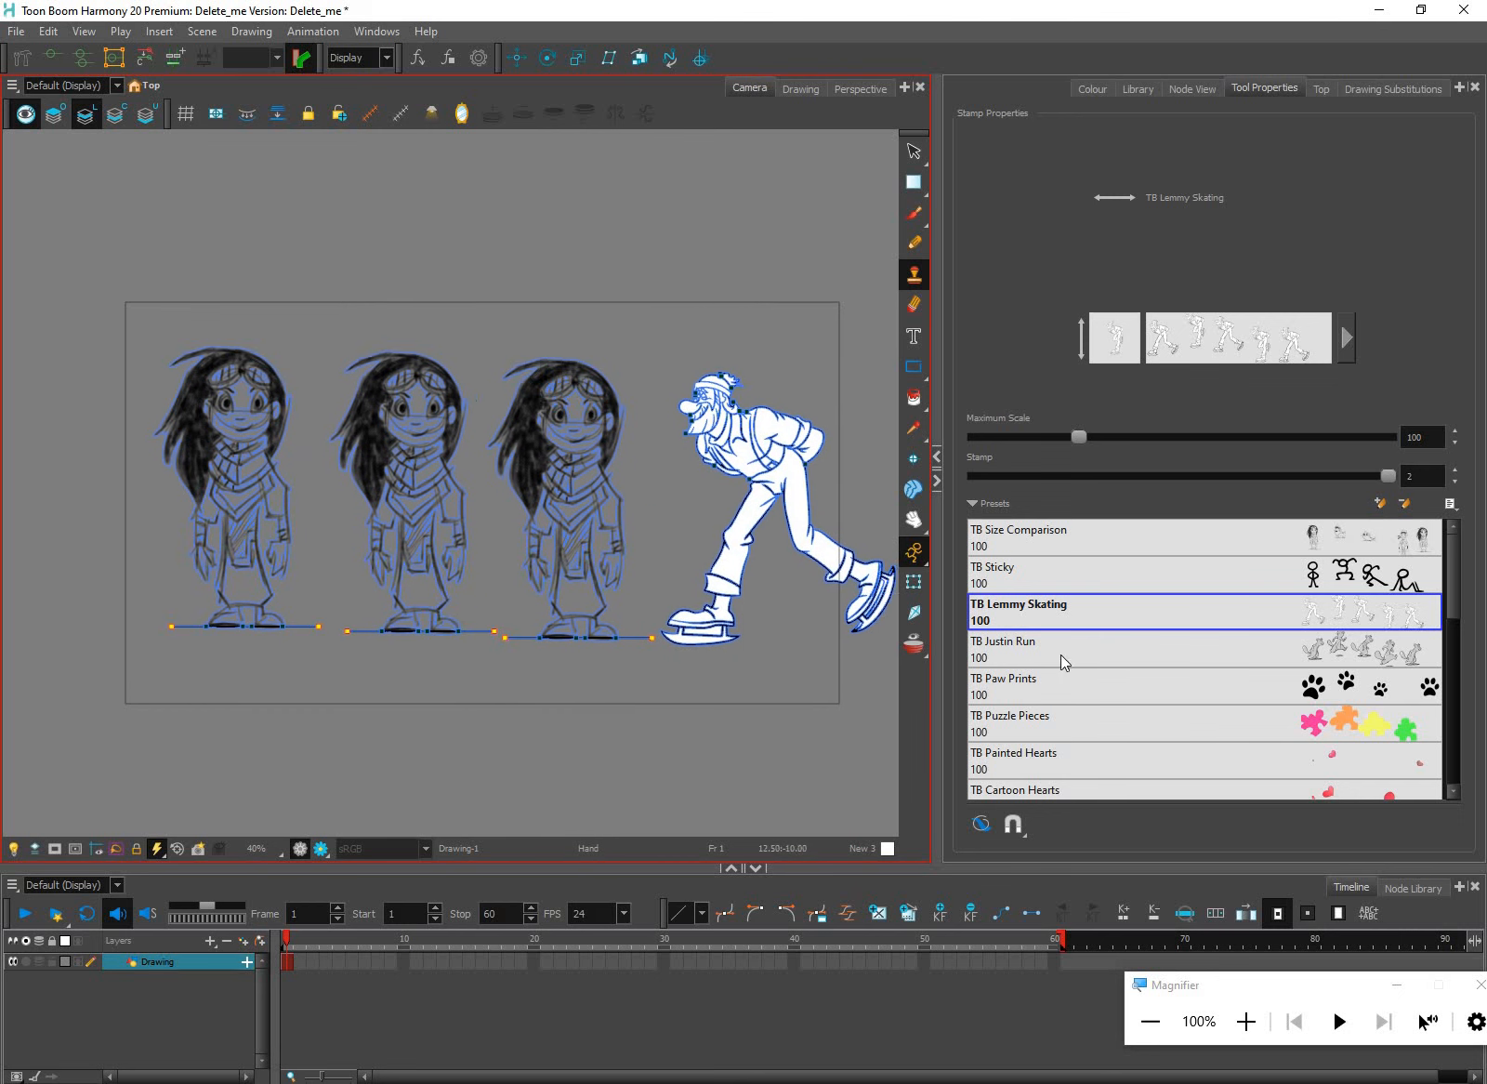
Stamp three TB Justin Run poses in a row above the camera frame
drag(1453, 604, 1453, 628)
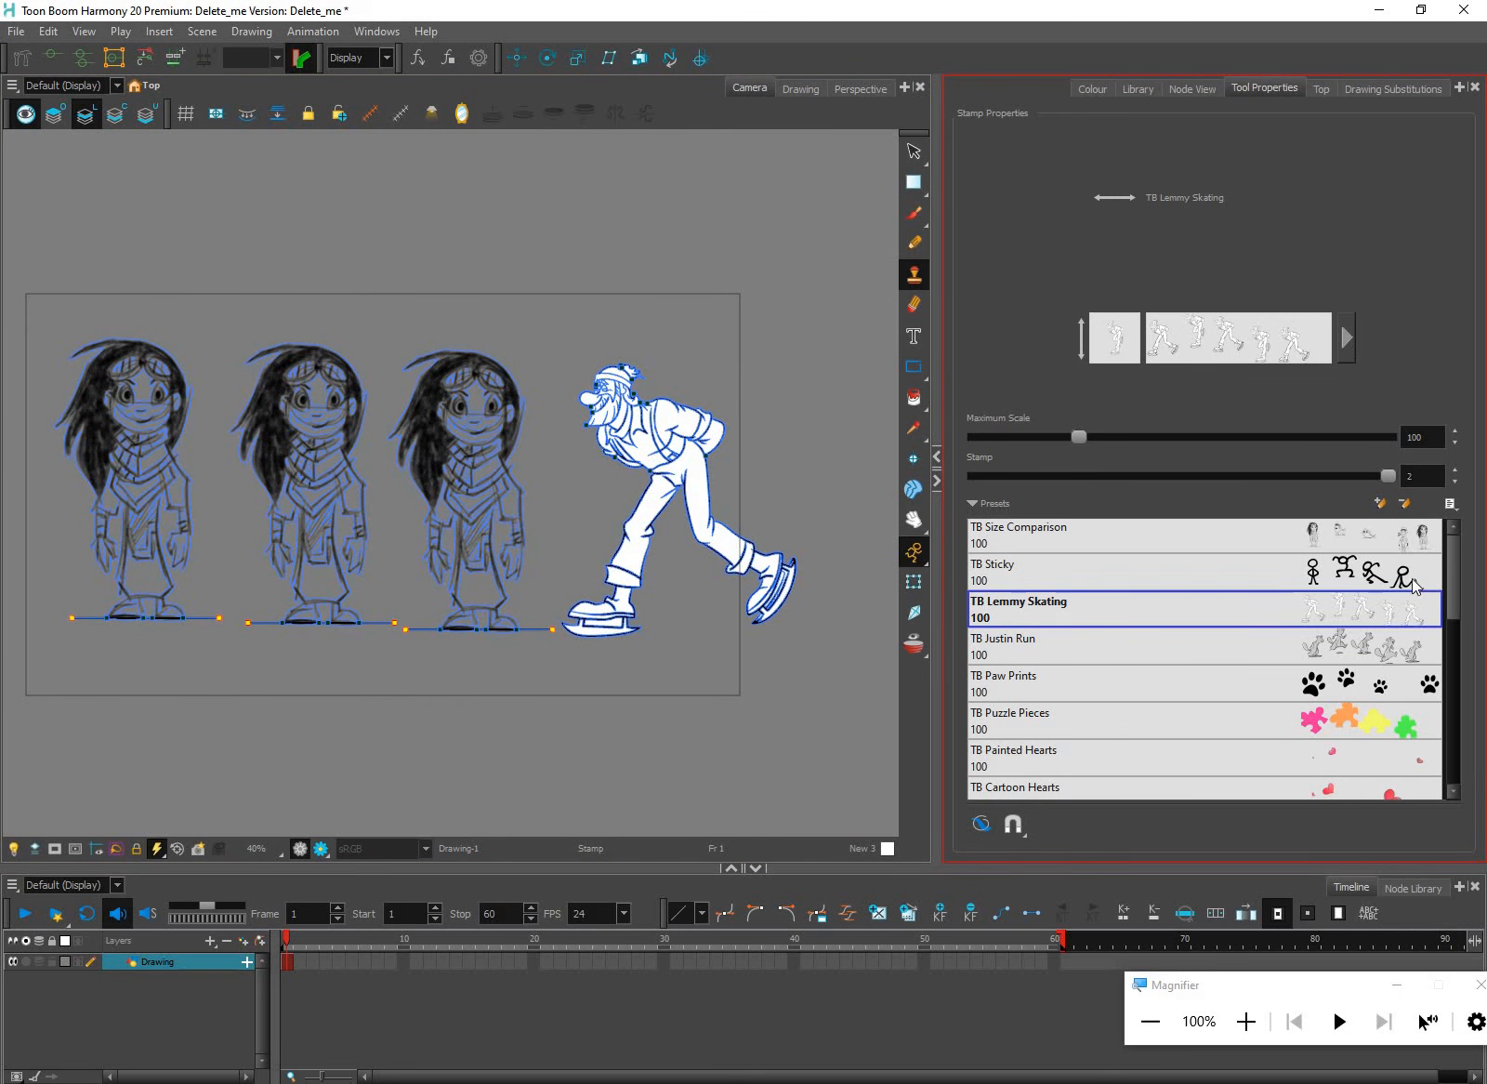
key(Down)
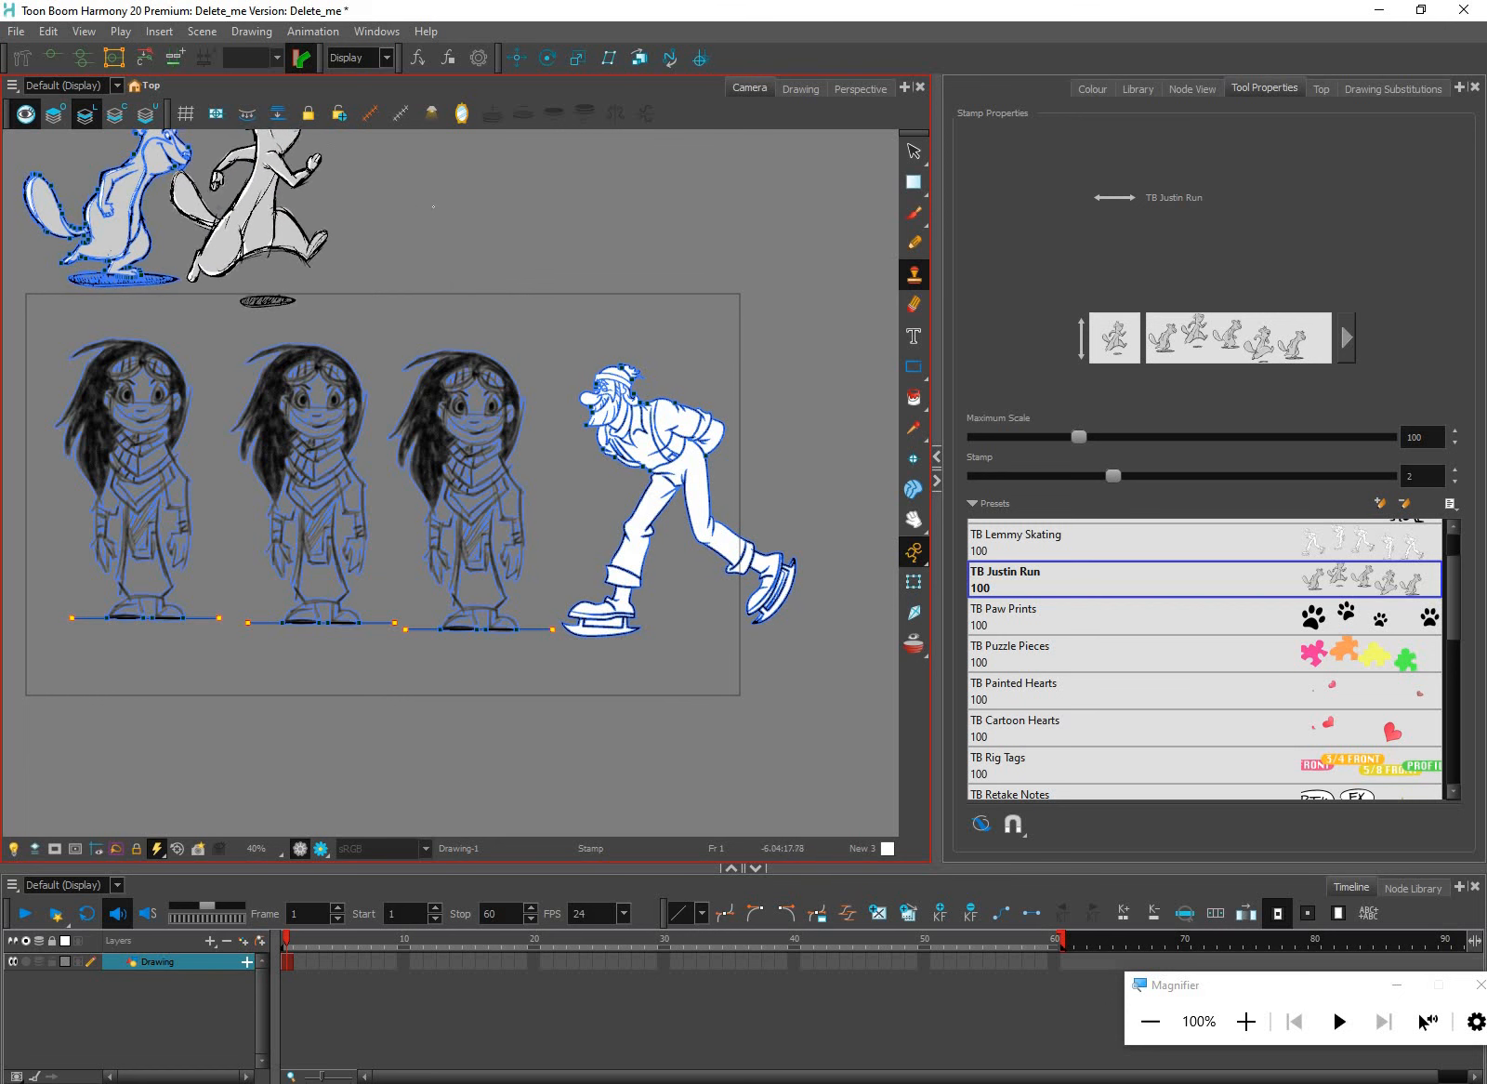
click(270, 192)
click(440, 191)
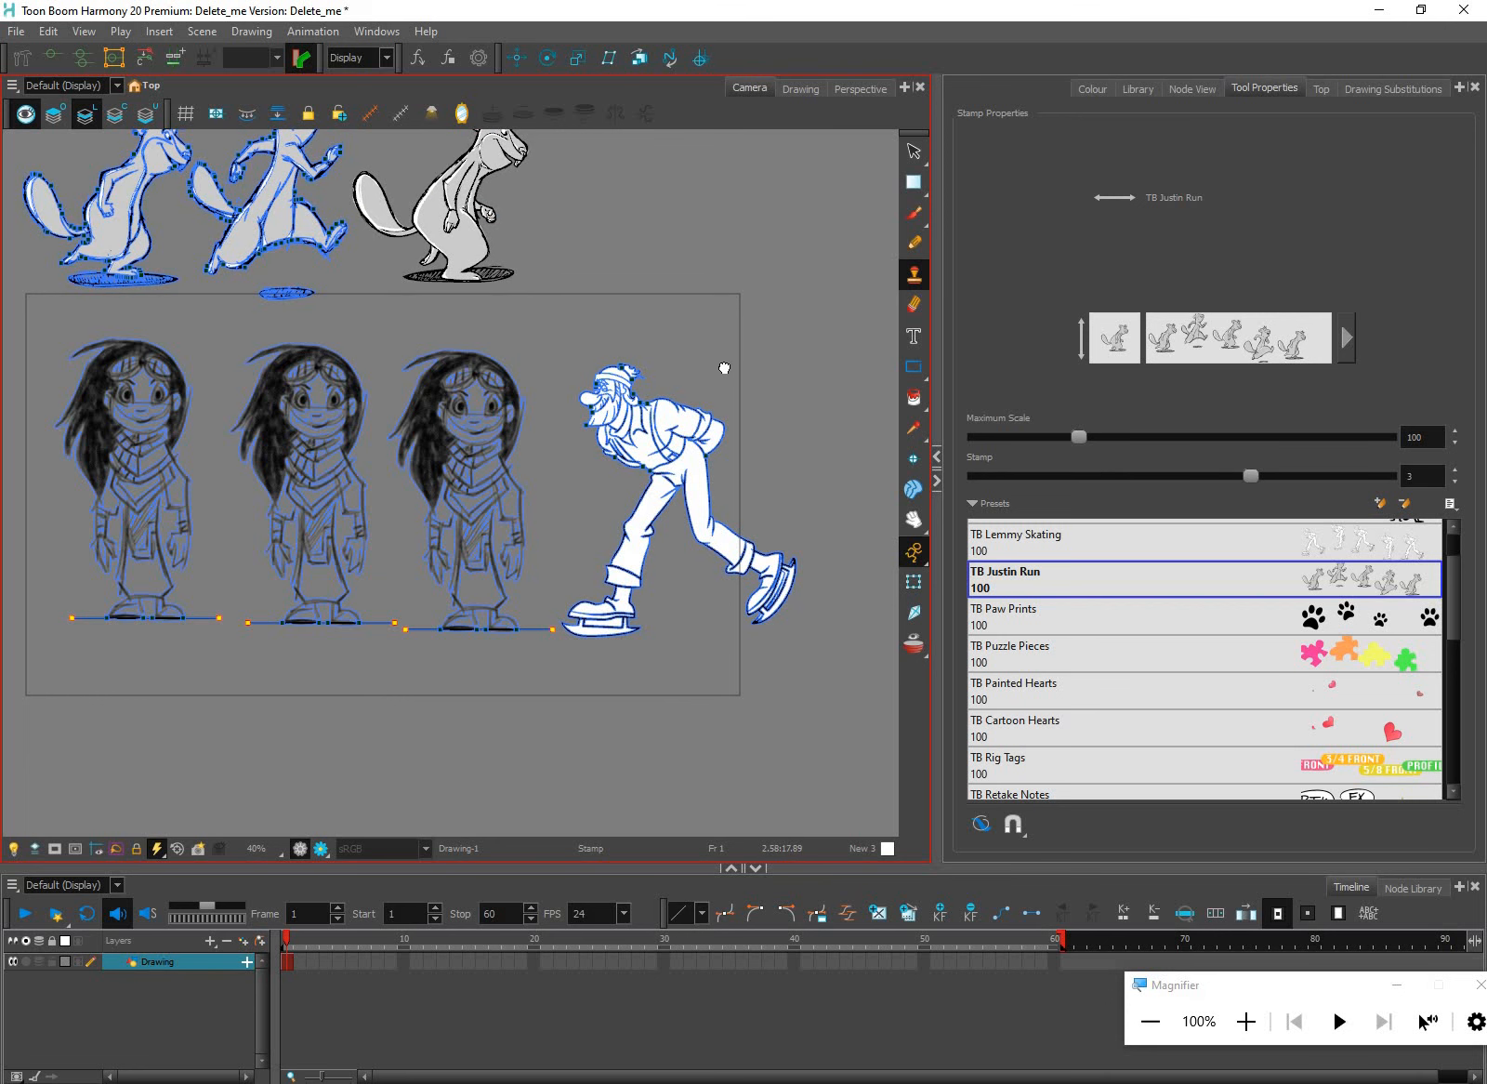
scroll(724, 366, up, 3)
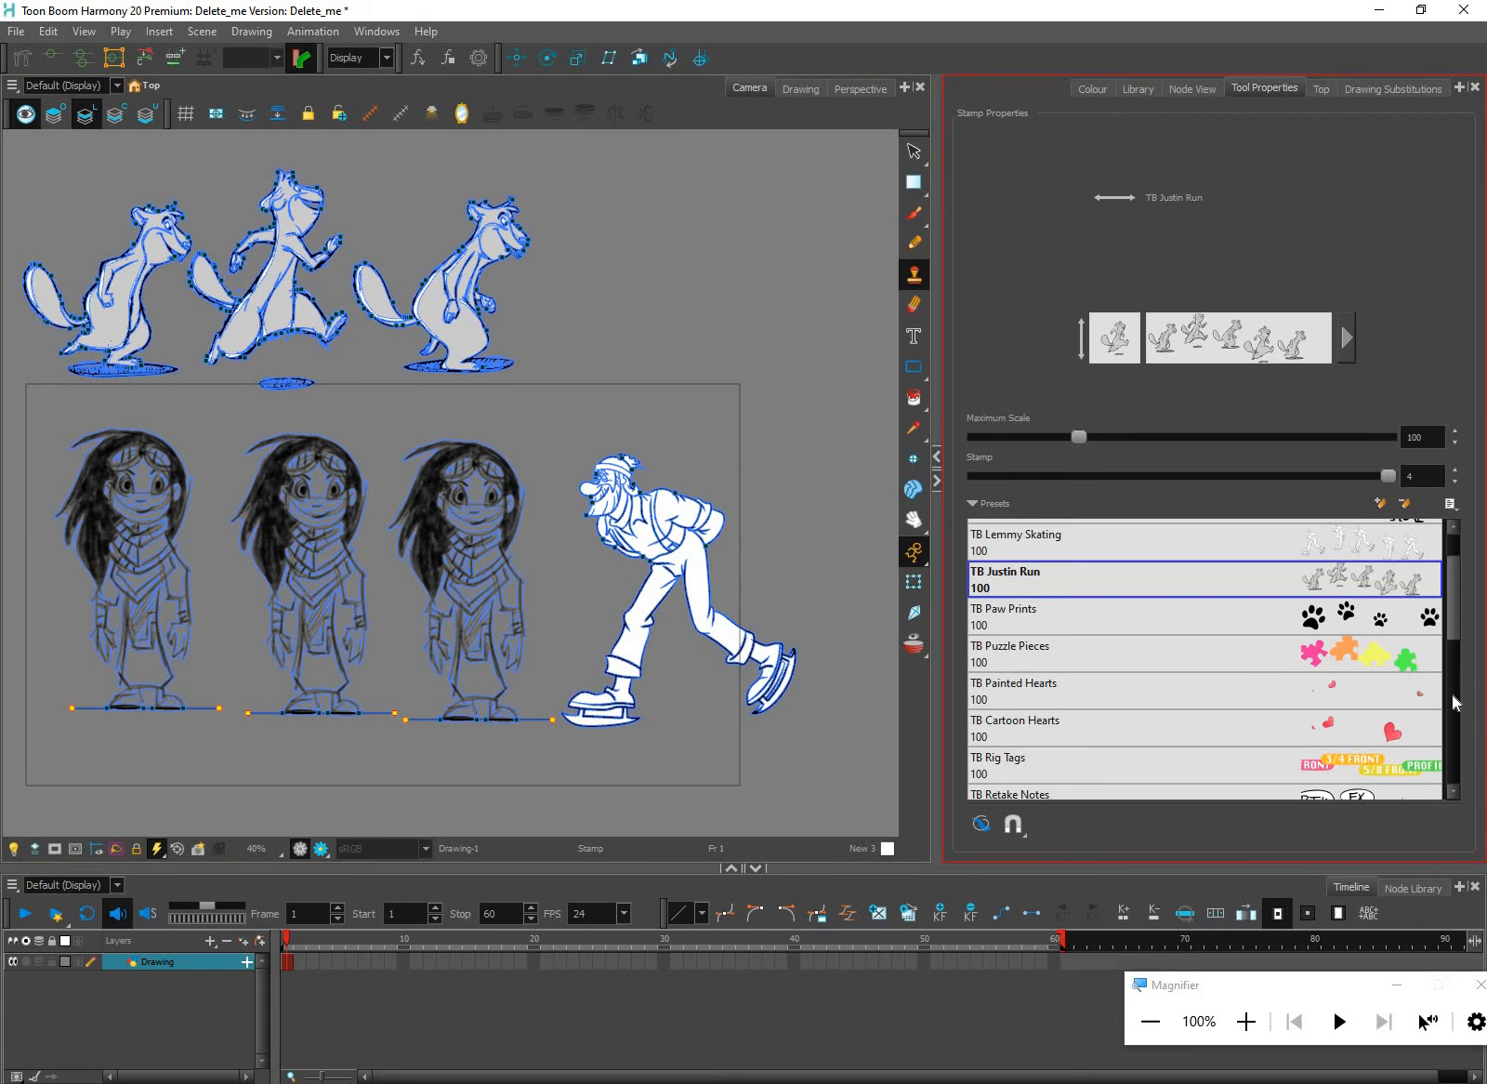
Scatter TB Snow Flake Trail stamps above and behind the skater's head
scroll(1342, 694, down, 8)
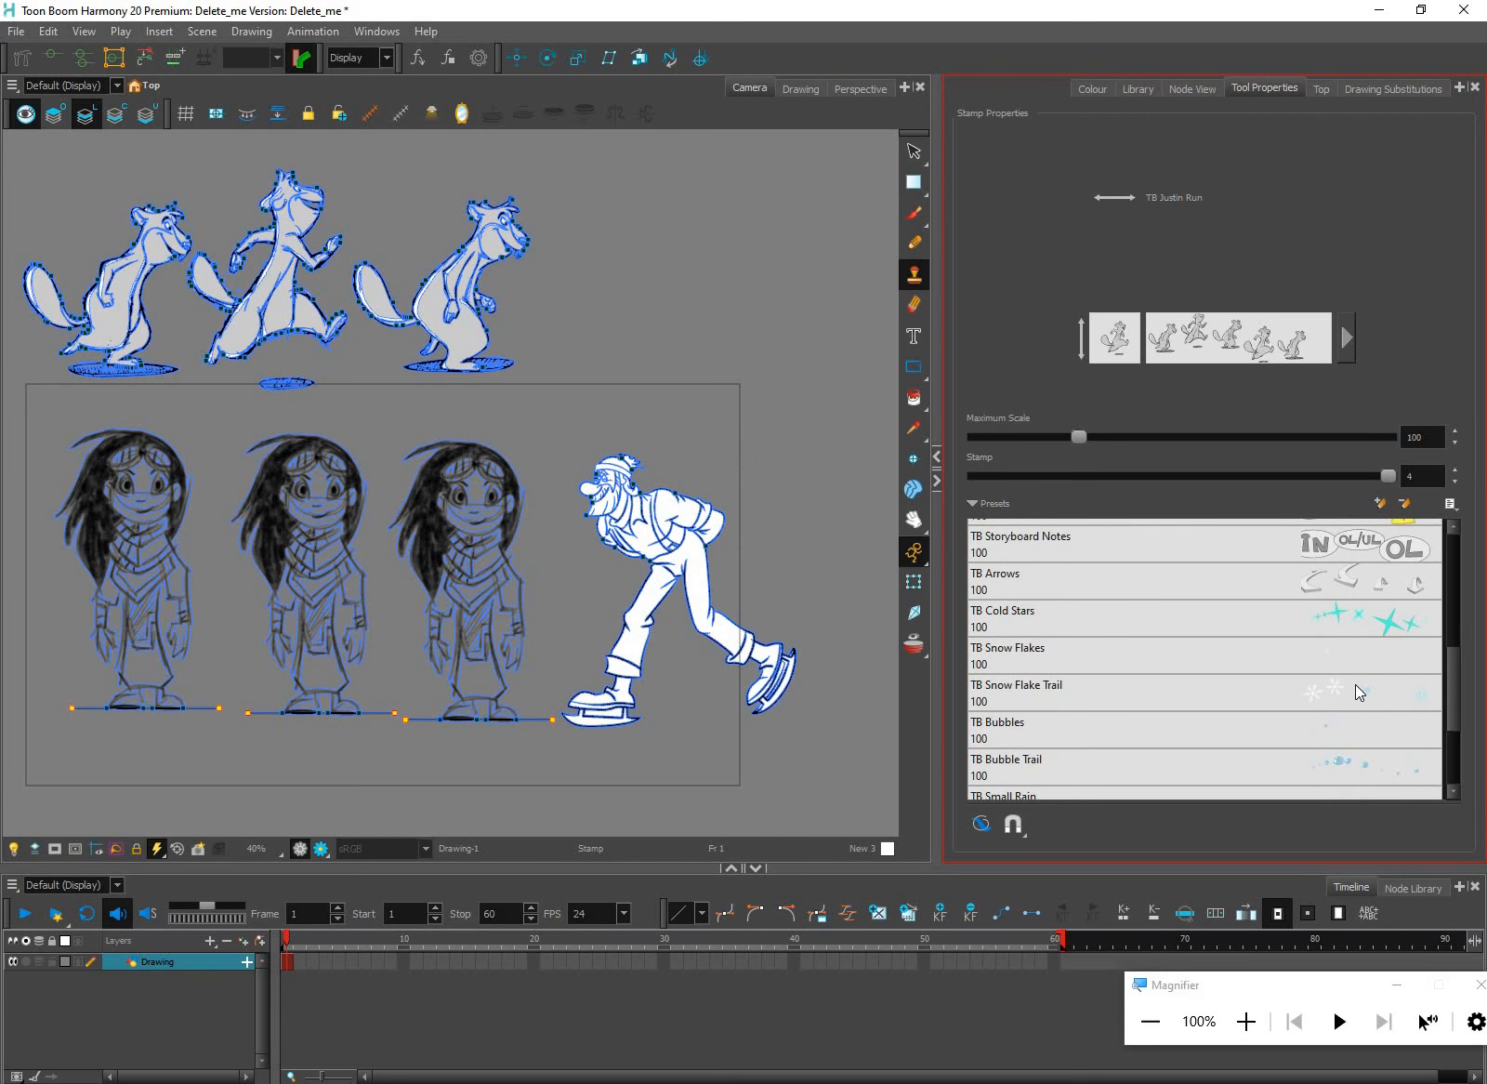
click(1008, 693)
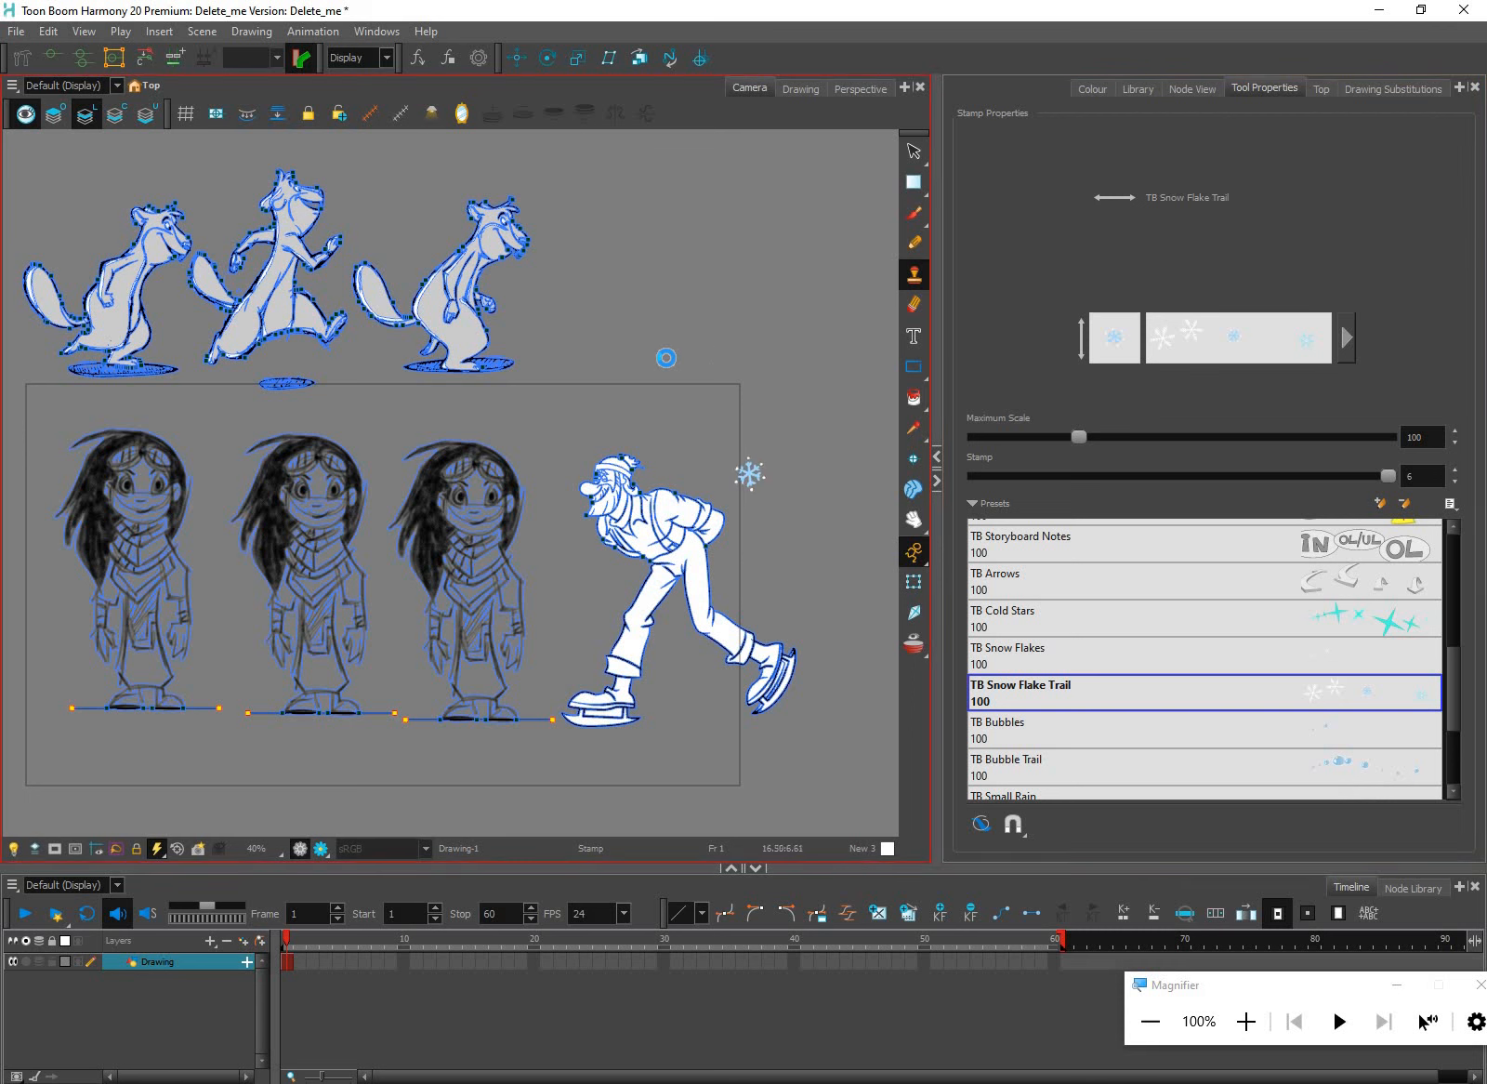
click(750, 473)
click(725, 428)
click(700, 392)
click(675, 341)
click(637, 415)
click(613, 348)
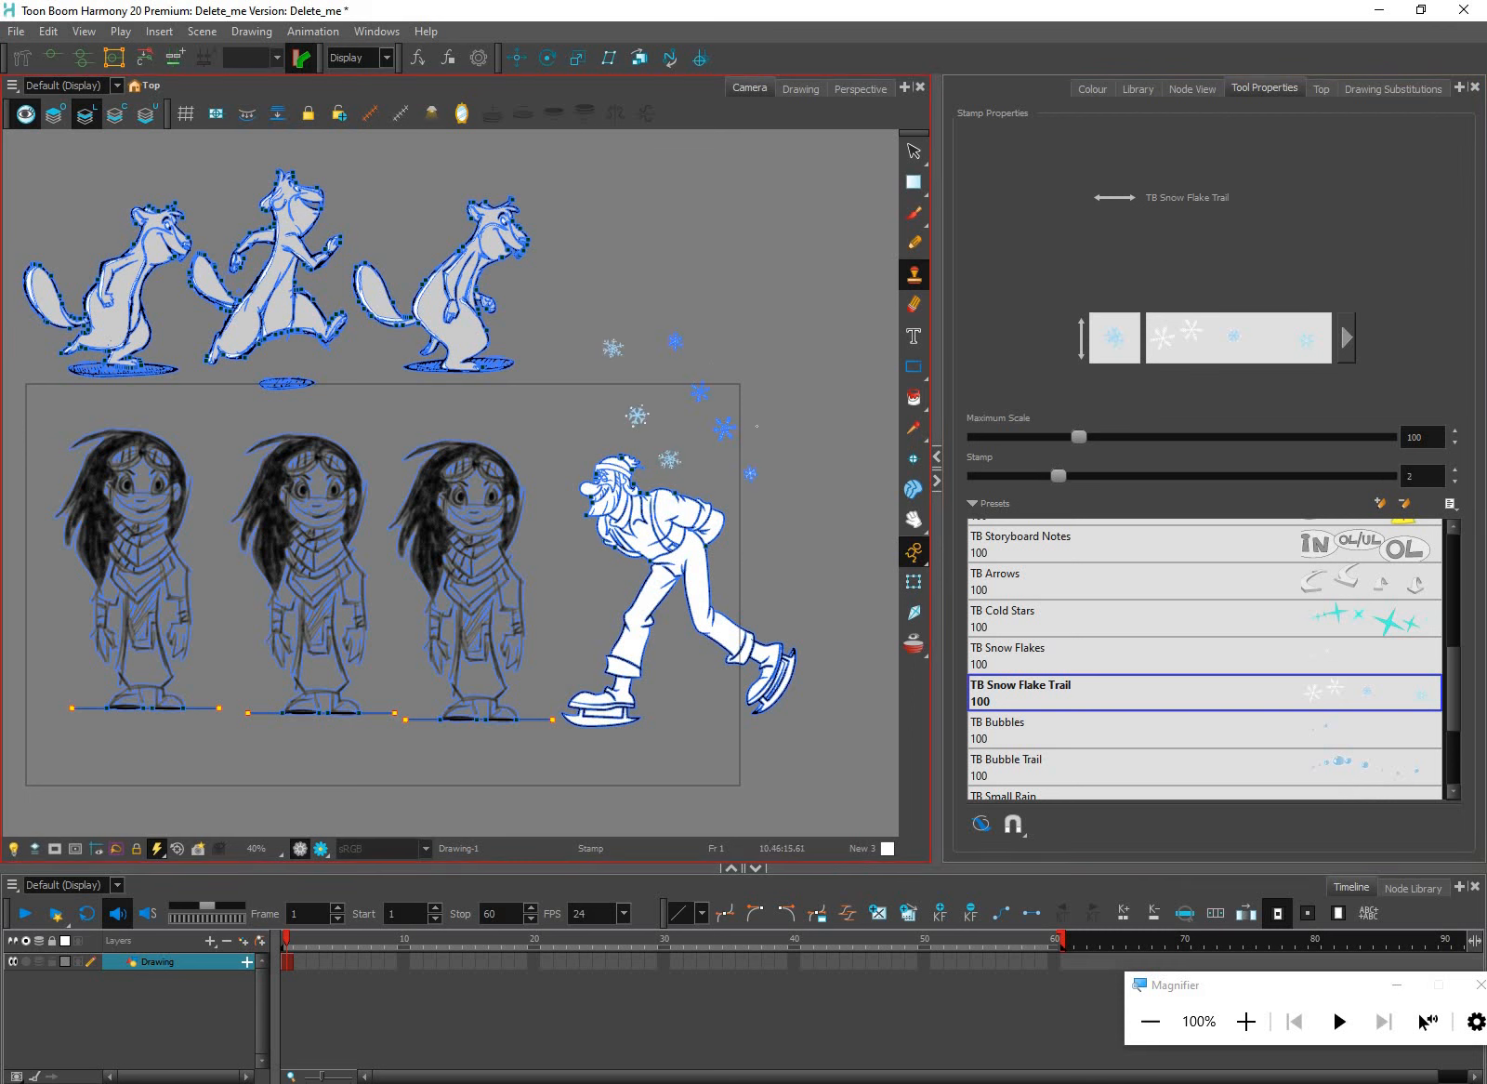
mouse_move(784, 470)
mouse_down()
mouse_move(752, 321)
mouse_move(772, 223)
mouse_up()
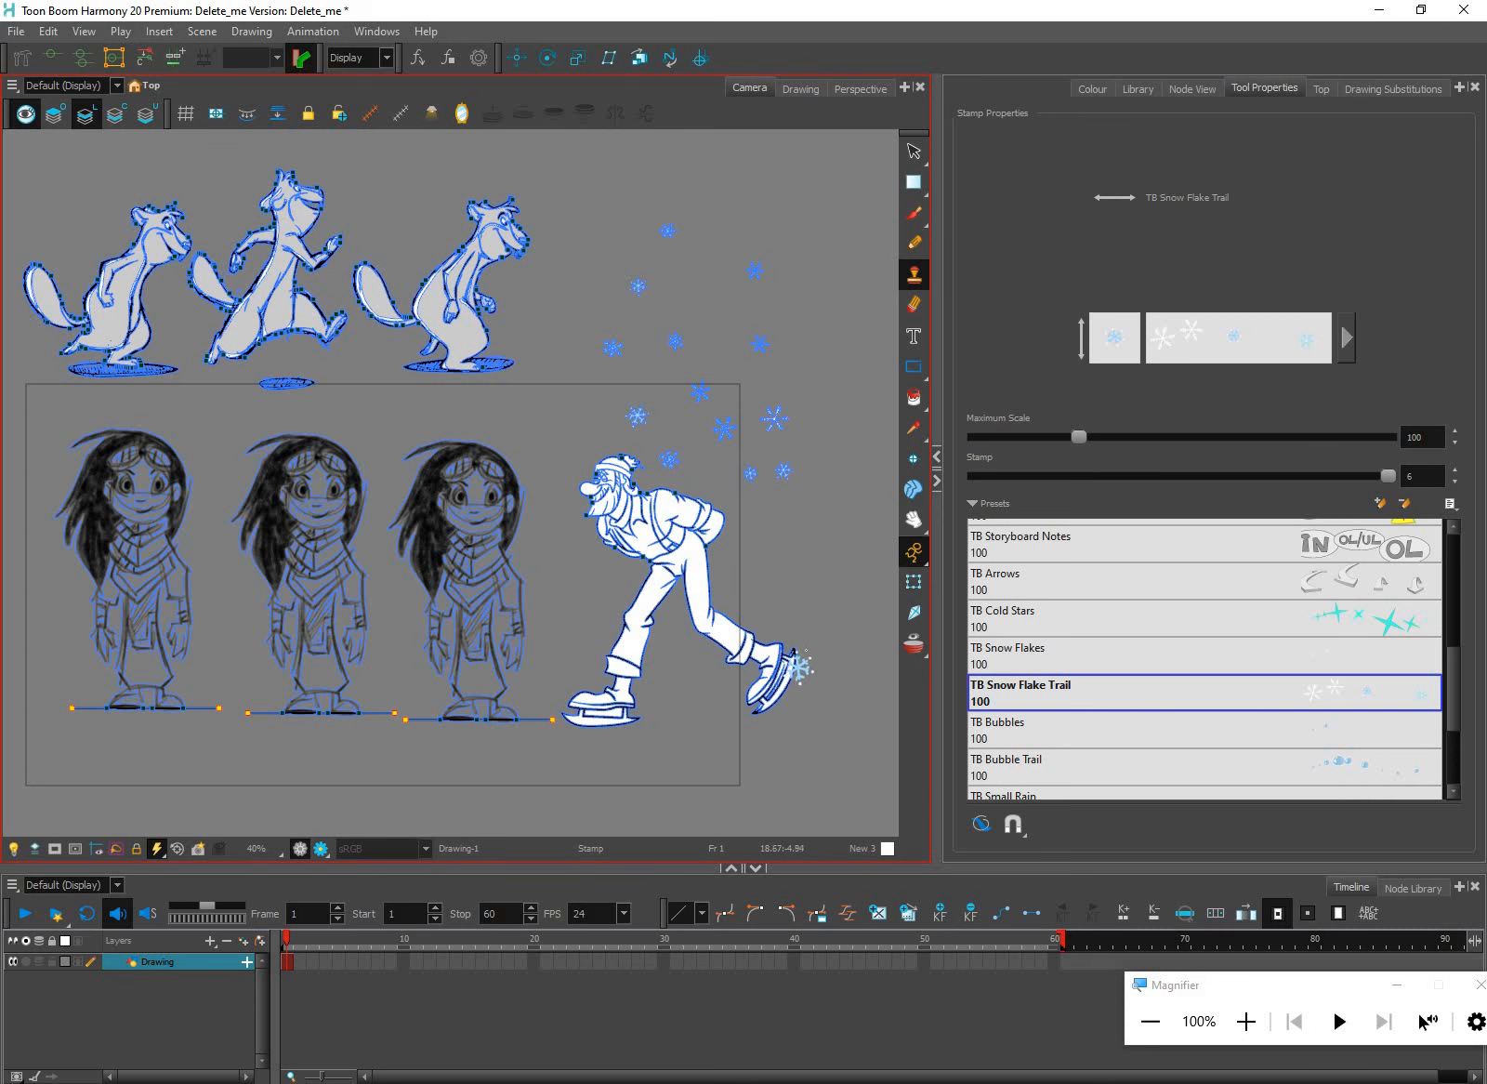
Hide the stroke outlines and stamp another TB Snow Flake Trail upward along the skater's right side
key(k)
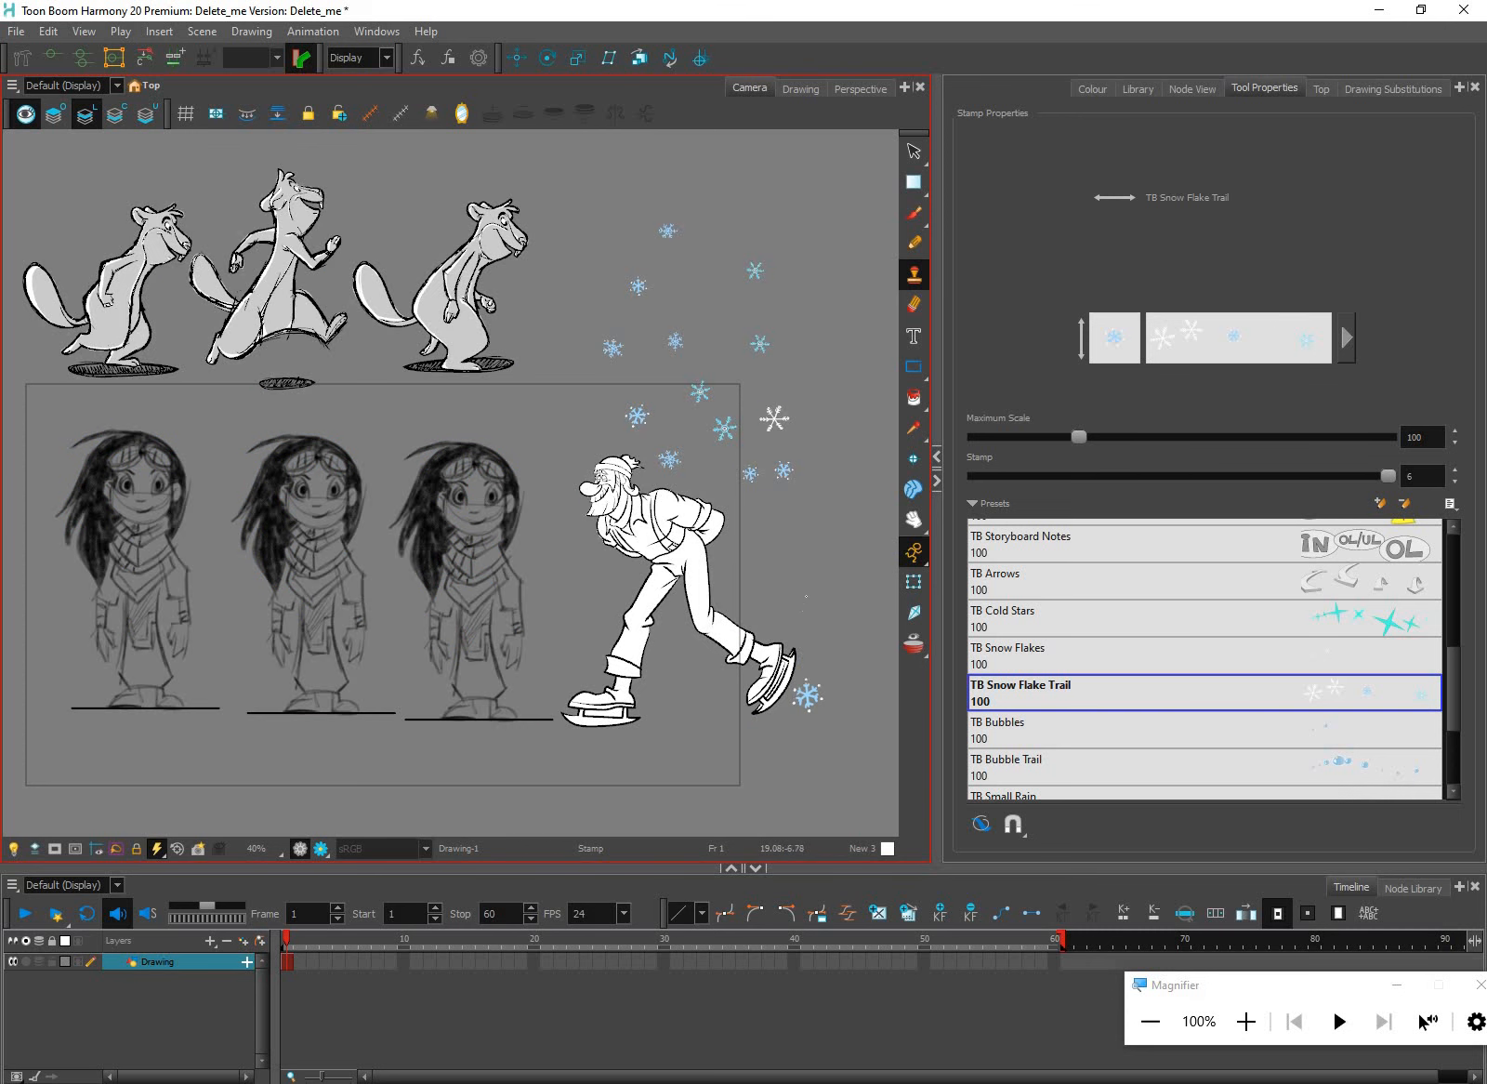
scroll(799, 595, up, 2)
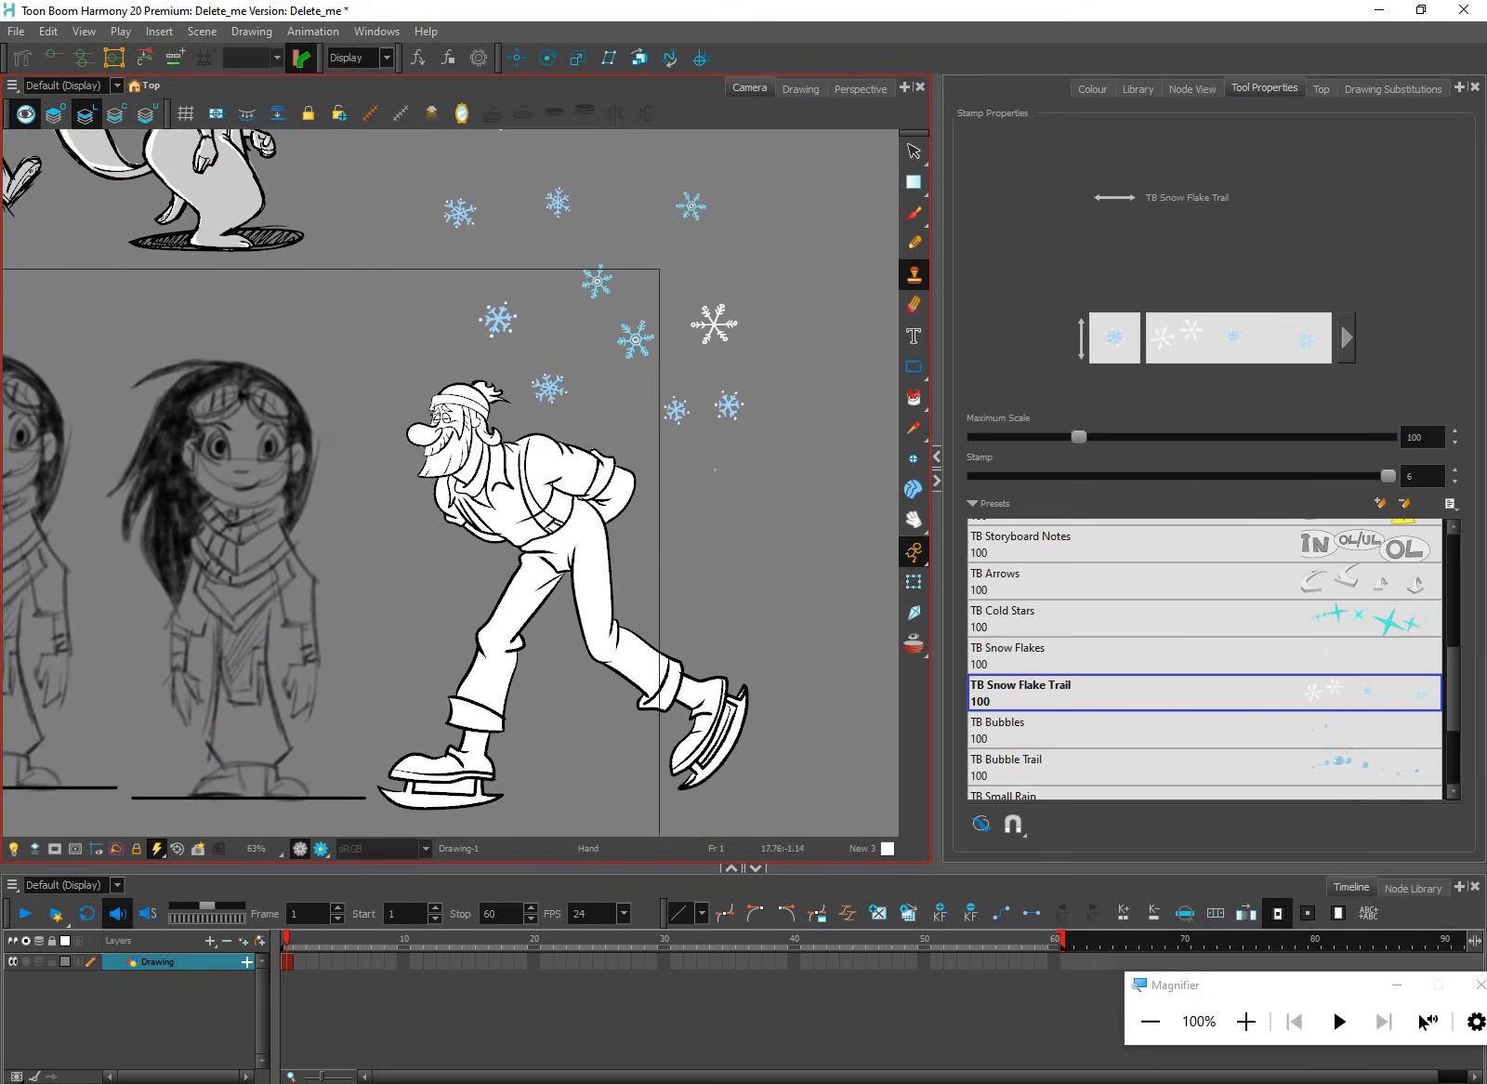
drag(715, 469, 622, 518)
drag(653, 645, 754, 321)
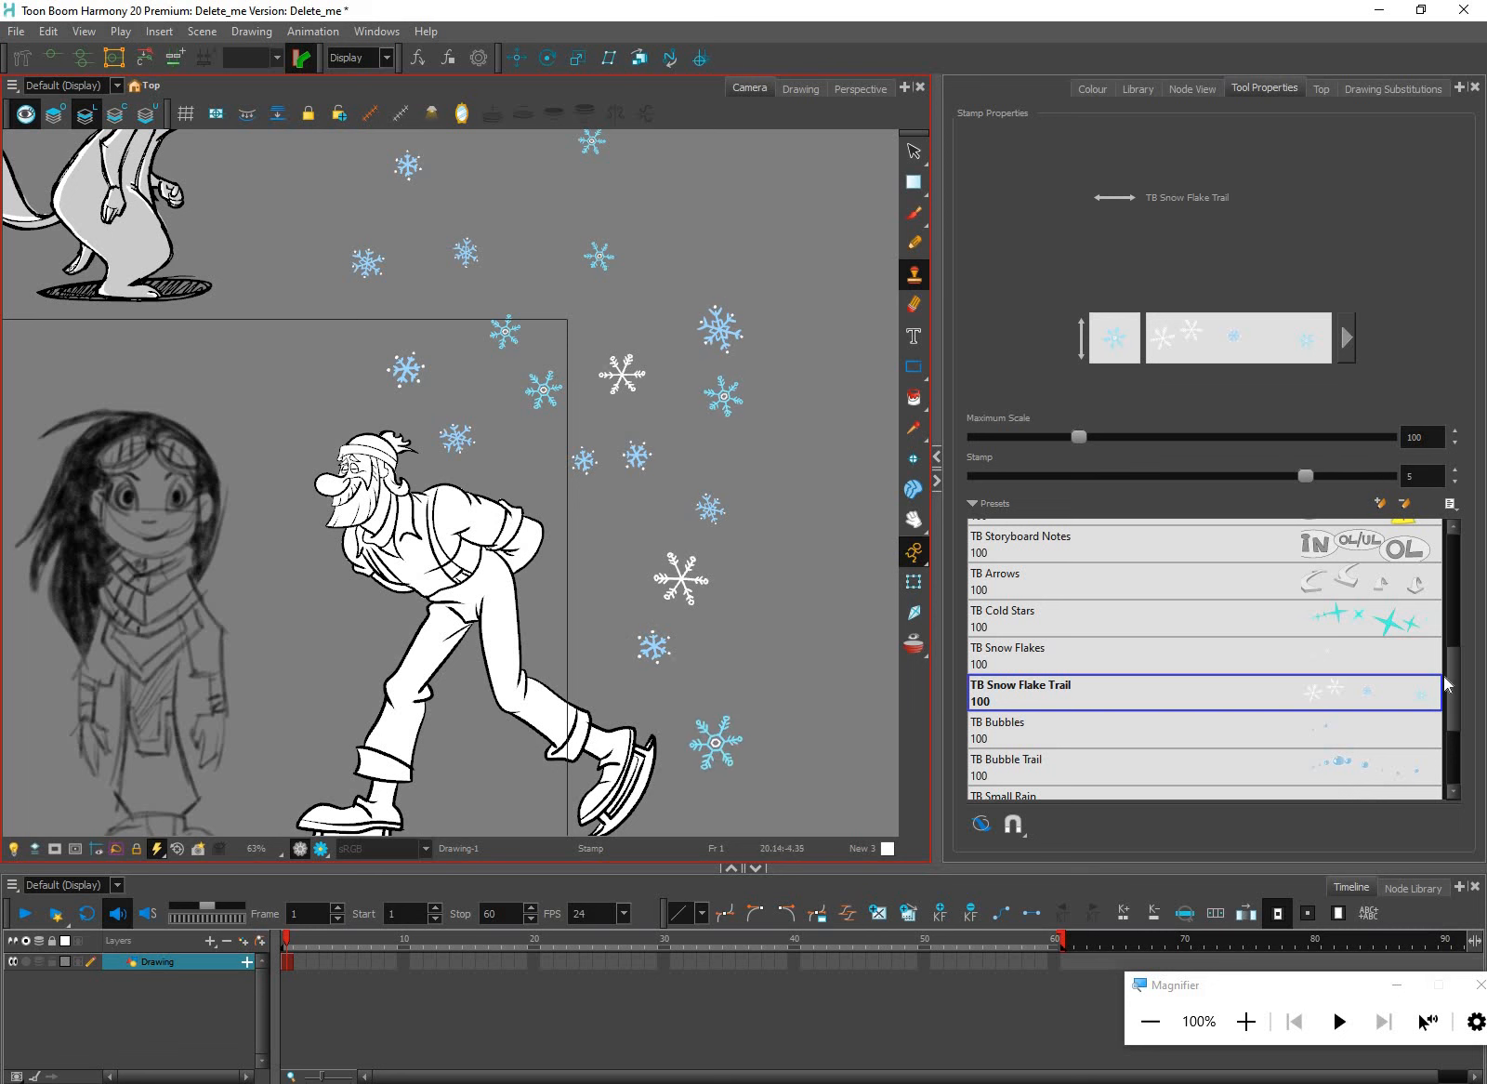
Clear the drawing by selecting and deleting all the stamped characters and snowflakes
drag(1455, 751, 1455, 785)
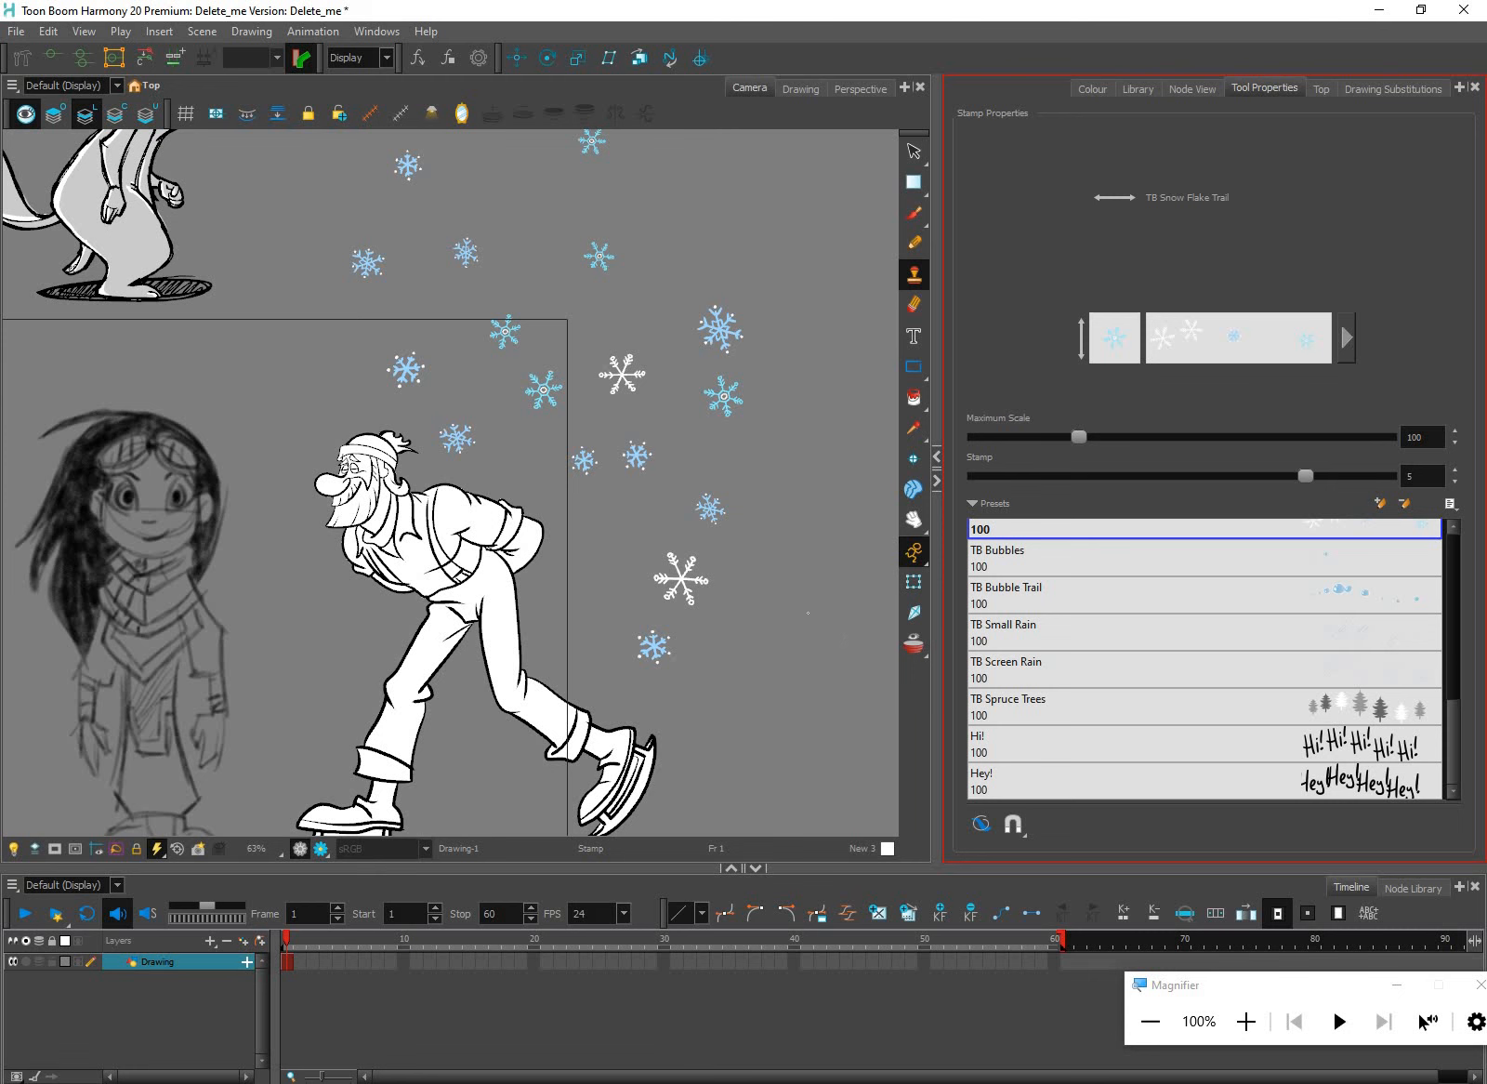
scroll(803, 665, down, 3)
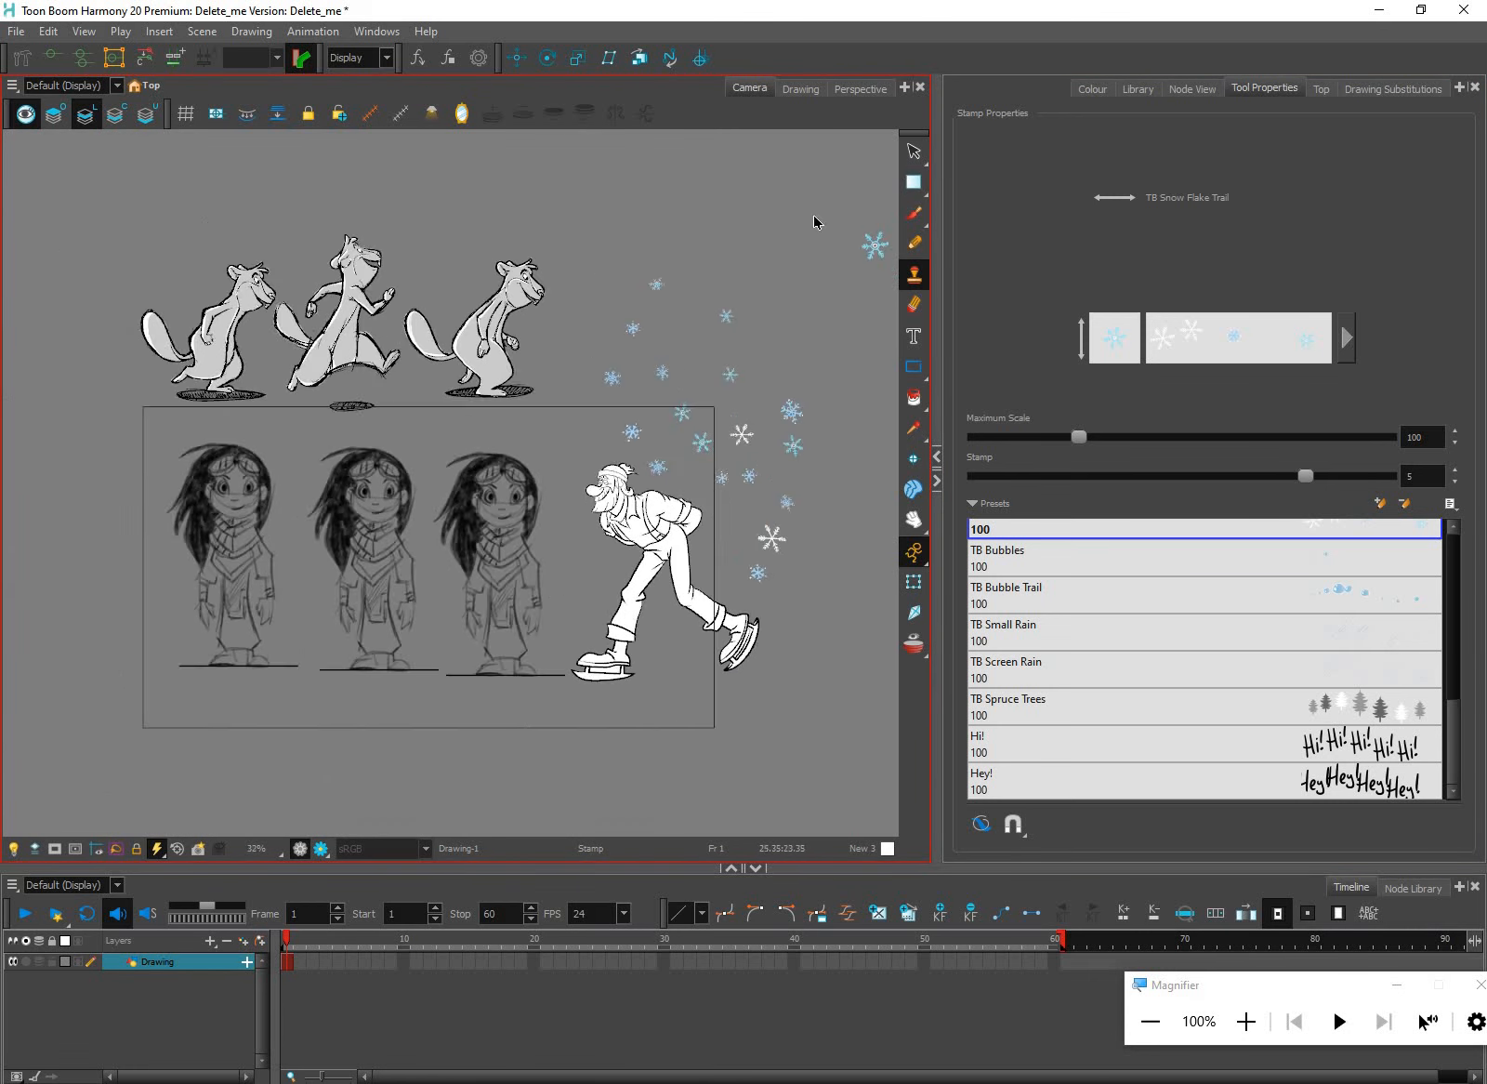
scroll(814, 221, down, 1)
key(alt+s)
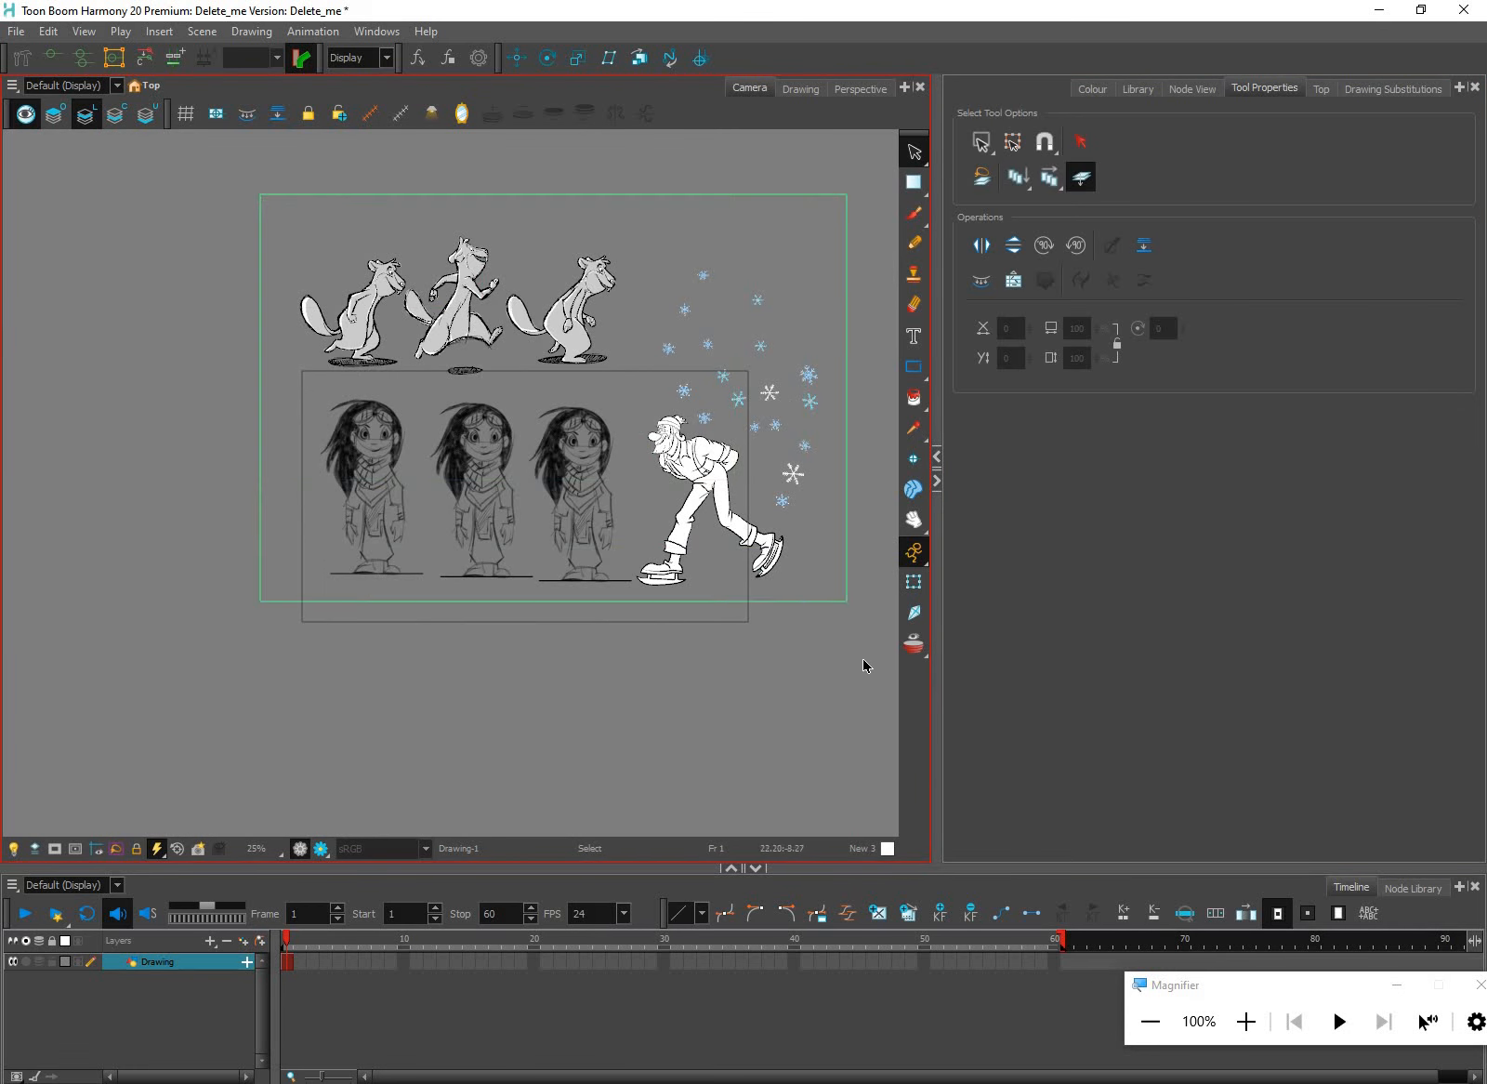
key(ctrl+a)
key(Delete)
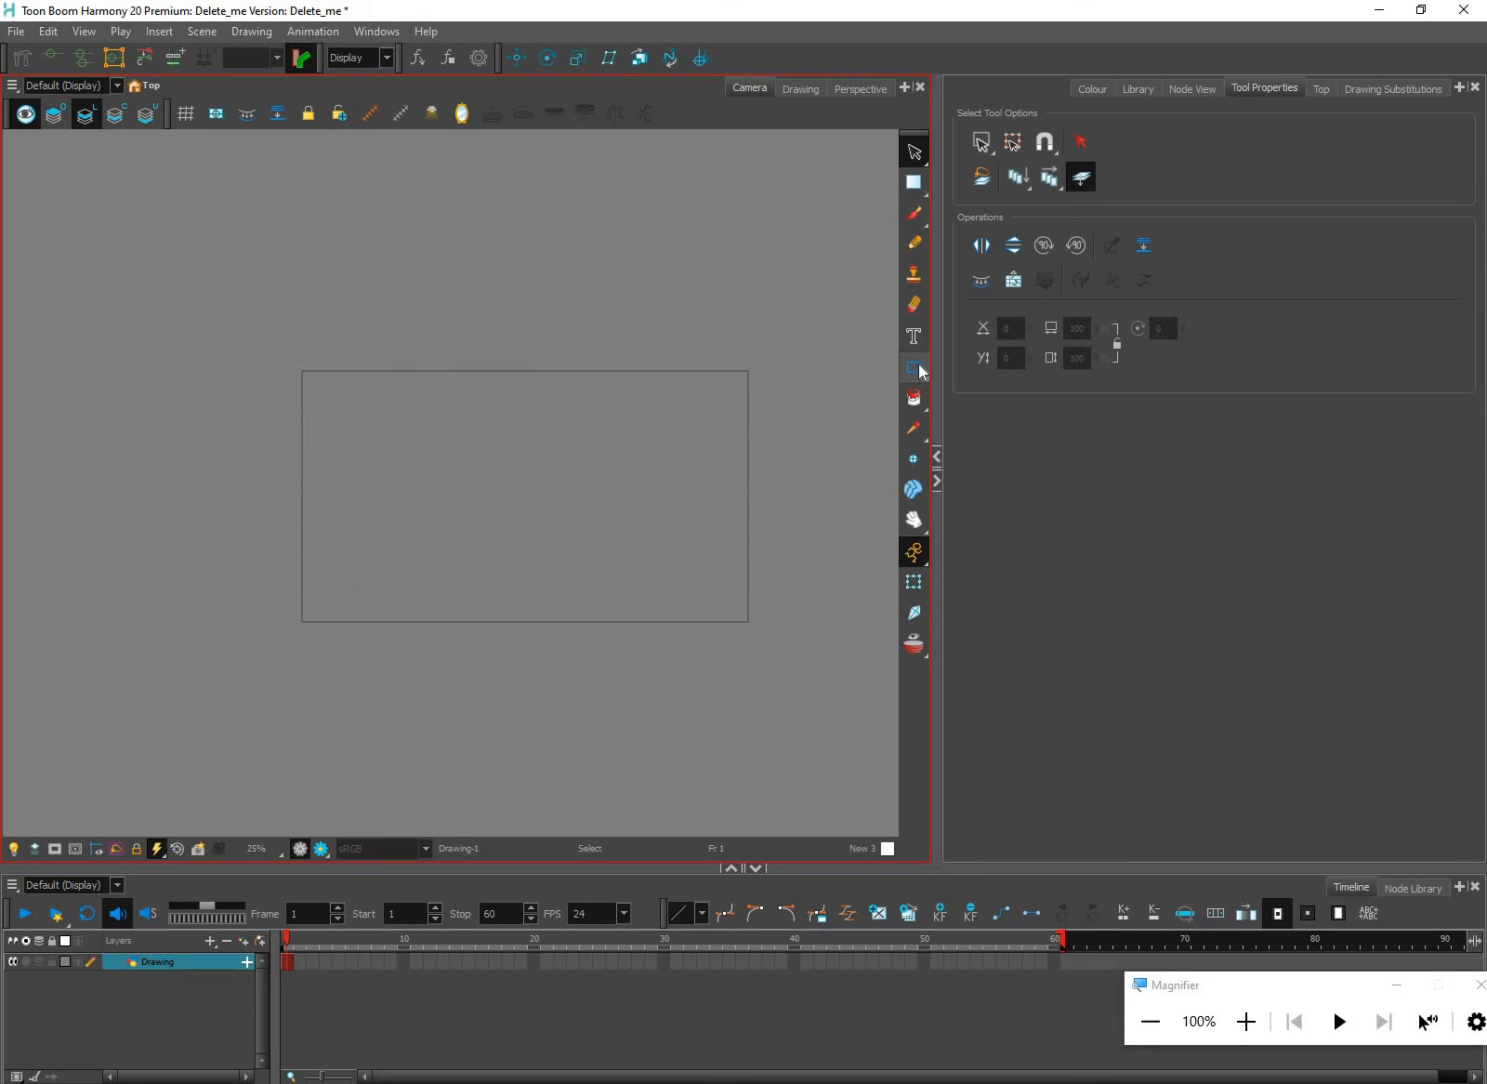
Draw a white outlined rectangle in the upper-left part of the camera frame with the Charcoal preset at size 25
click(914, 367)
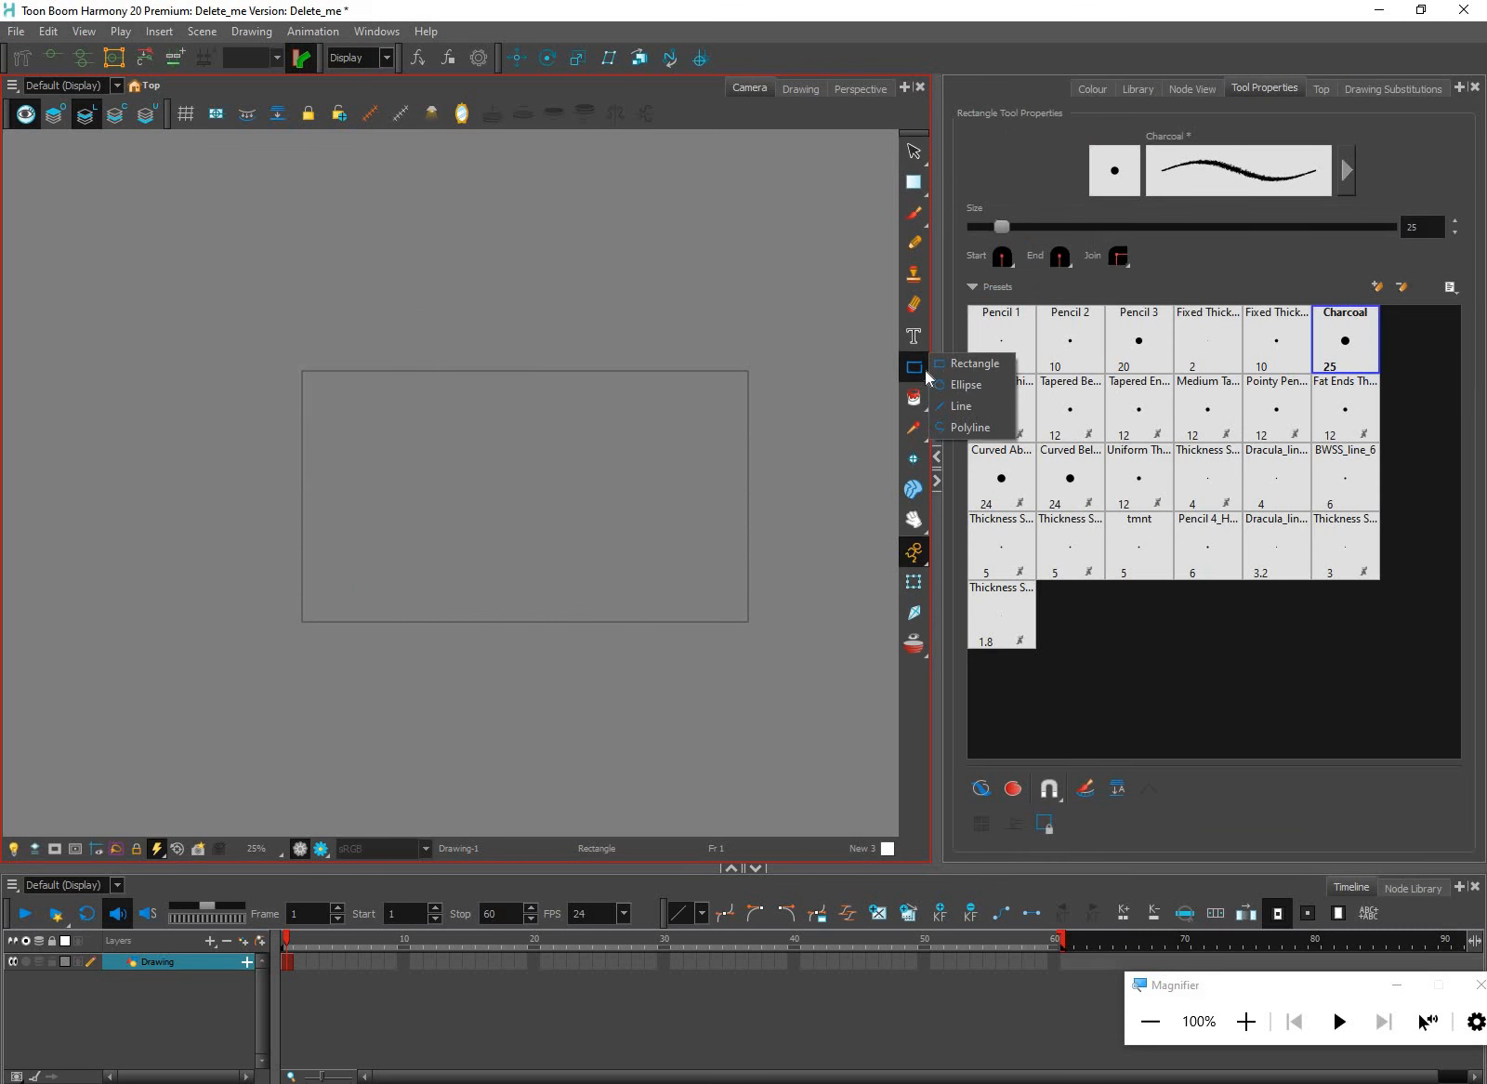
click(976, 363)
drag(359, 412, 528, 530)
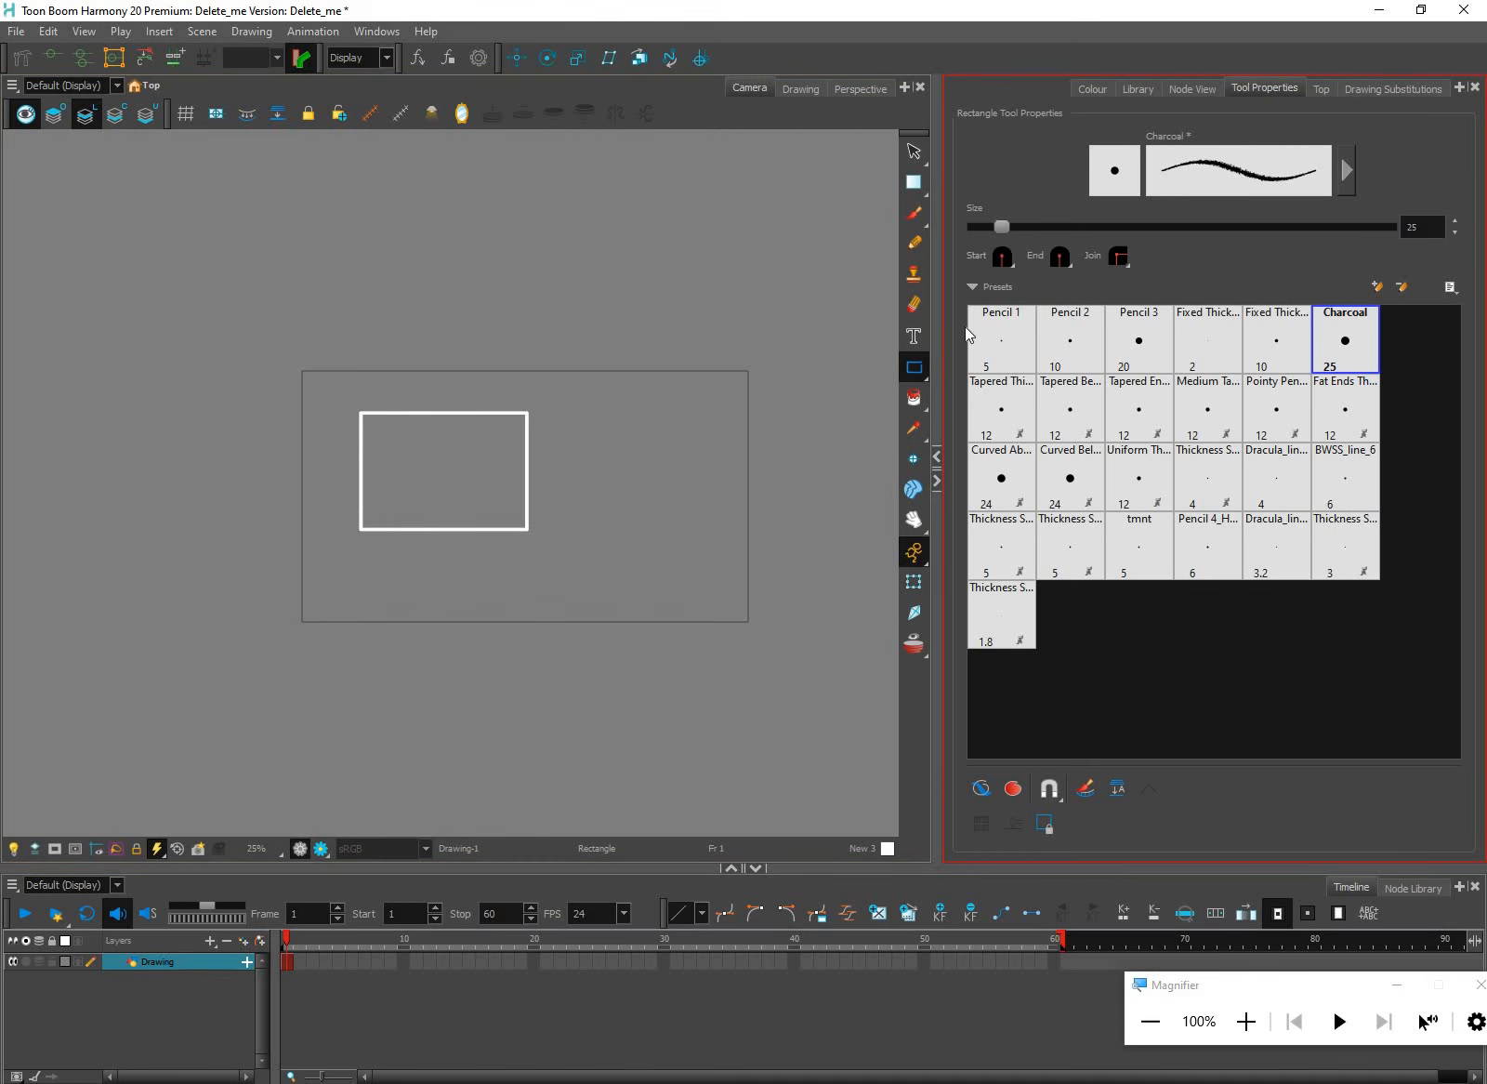
Select the white rectangle and save it as a new stamp preset named Stamp 1
click(915, 275)
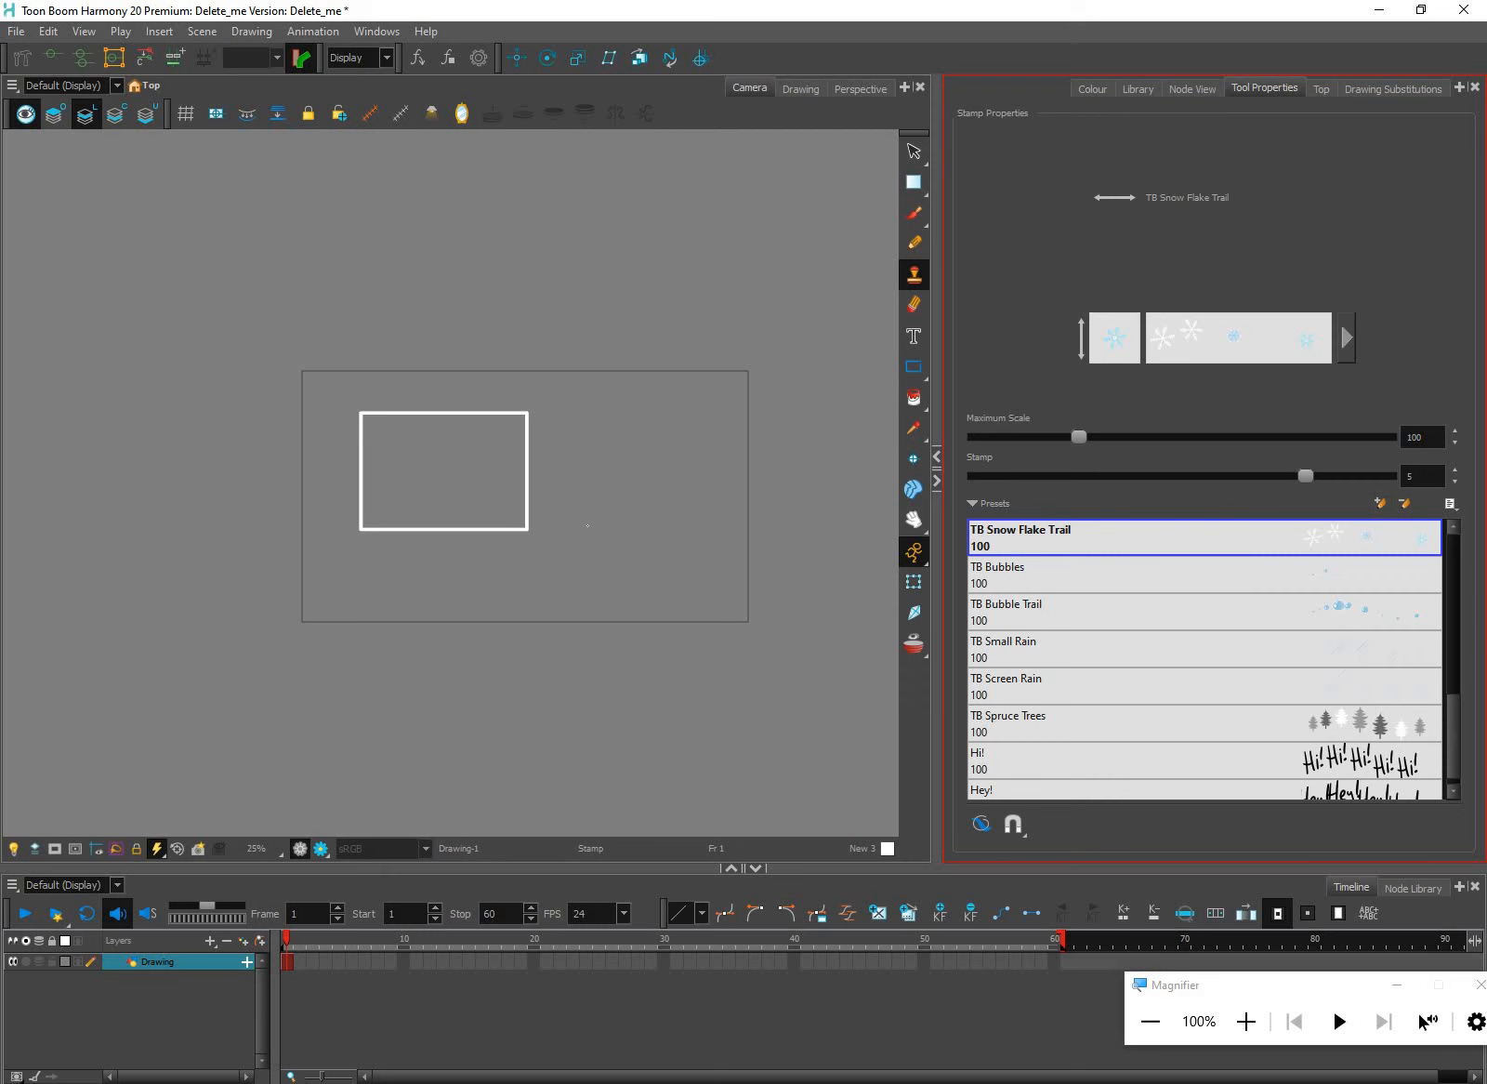
key(alt+s)
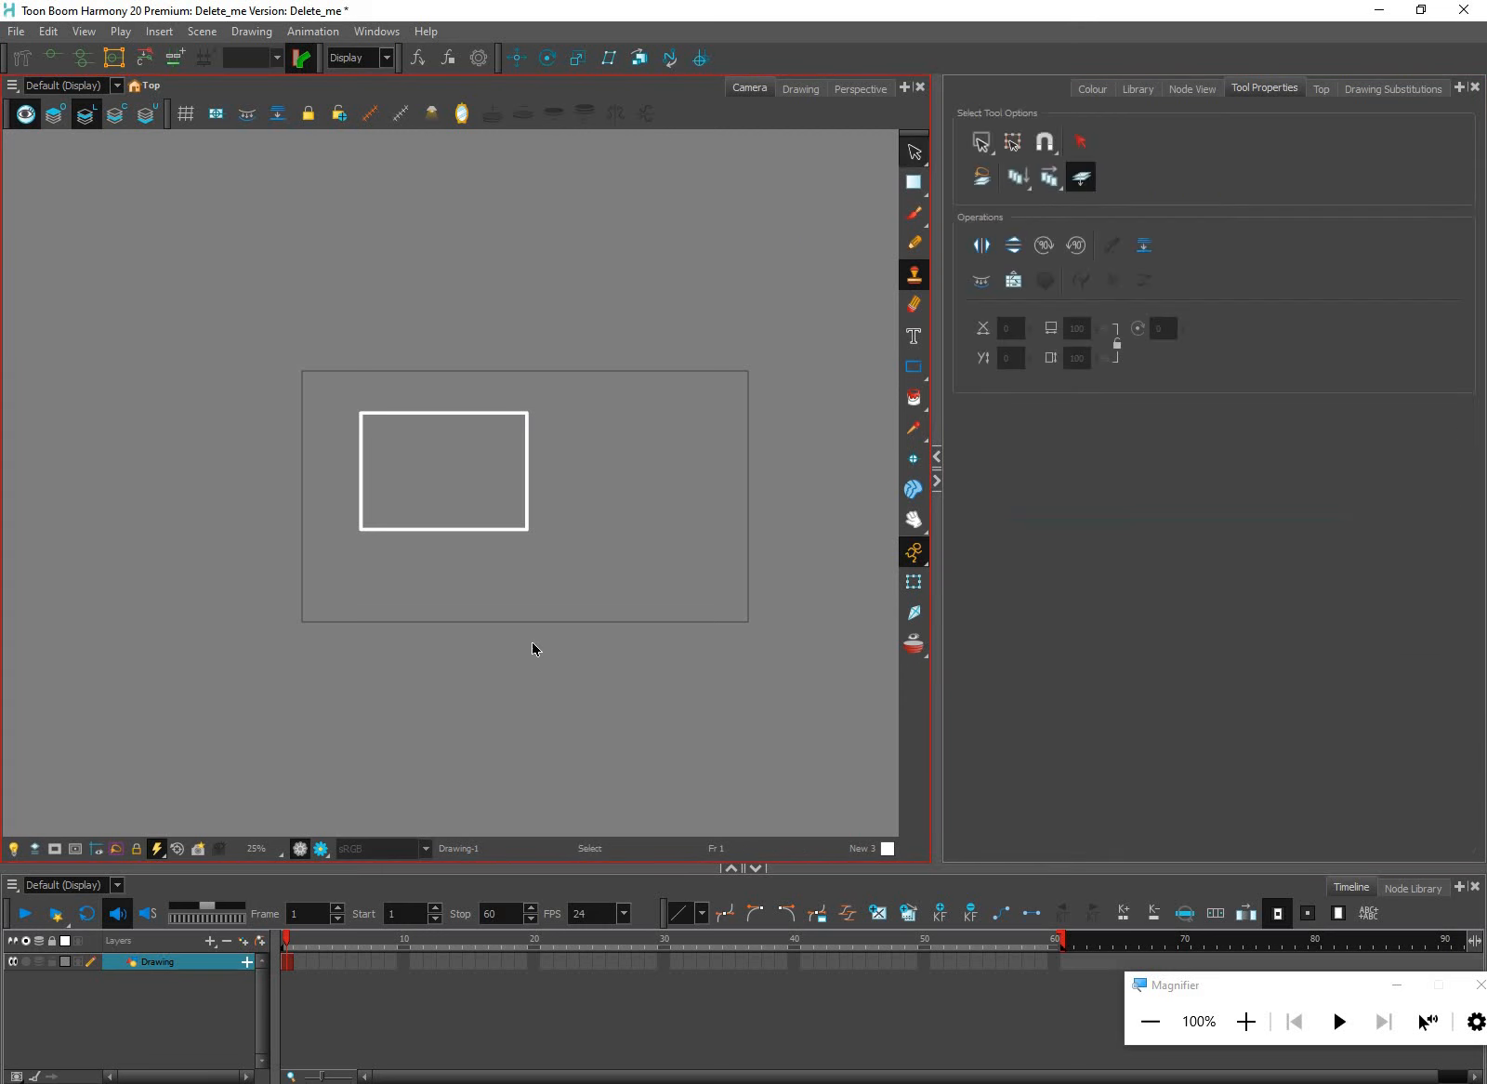
key(ctrl+a)
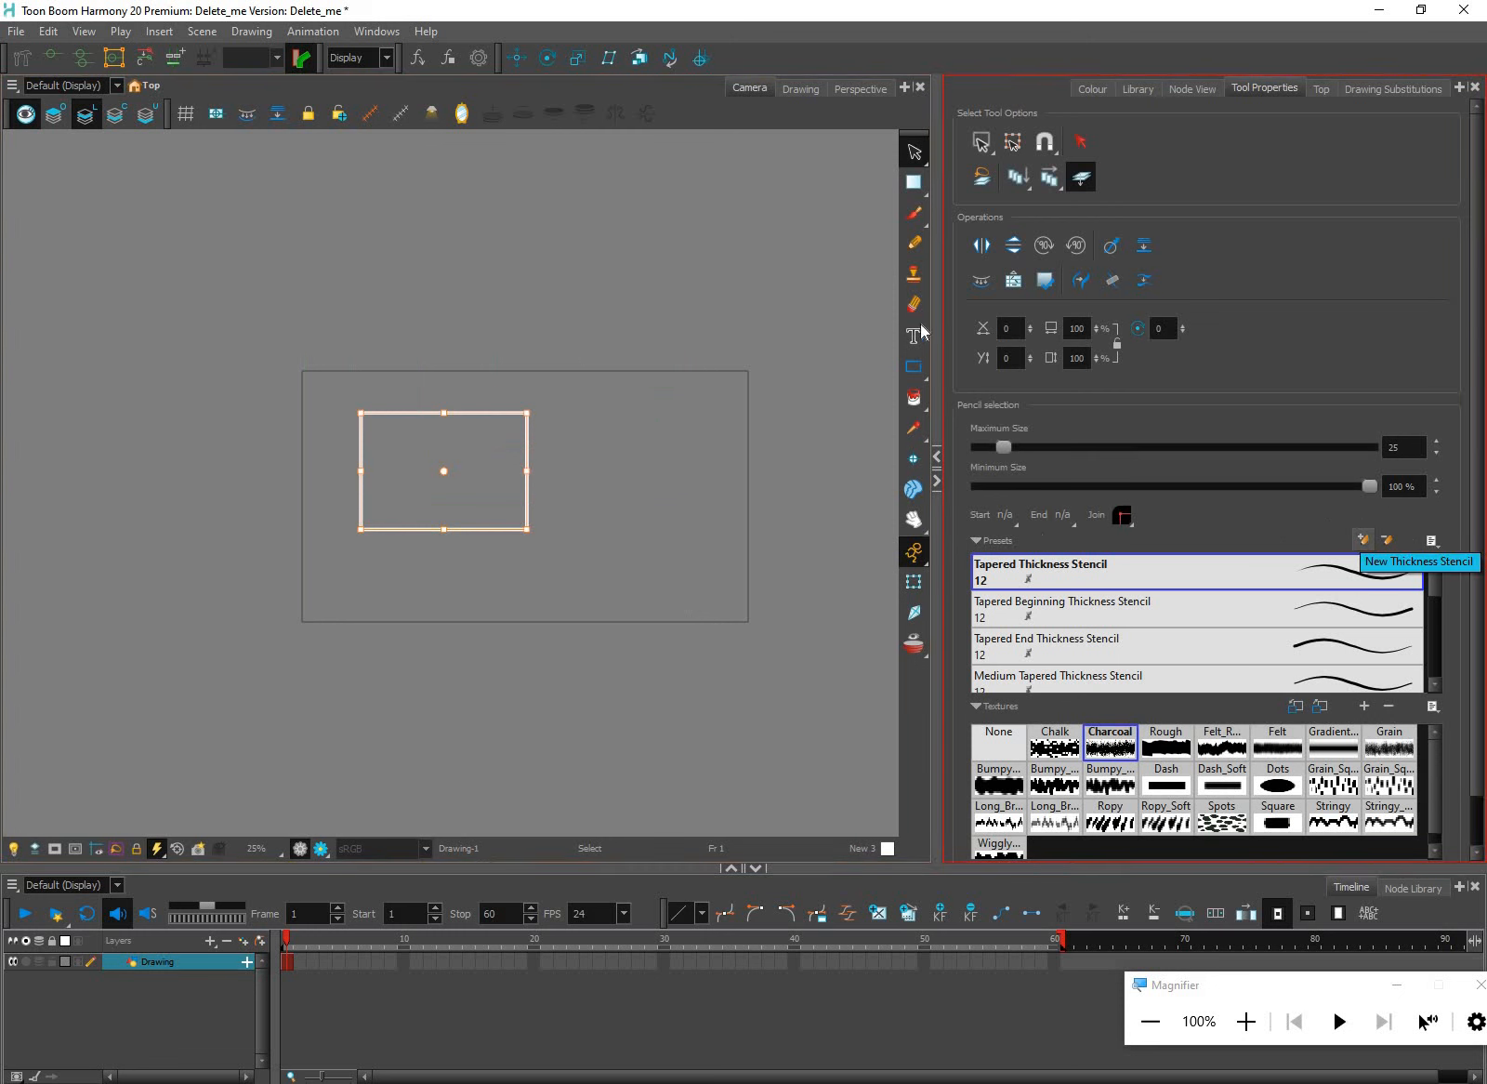
click(915, 276)
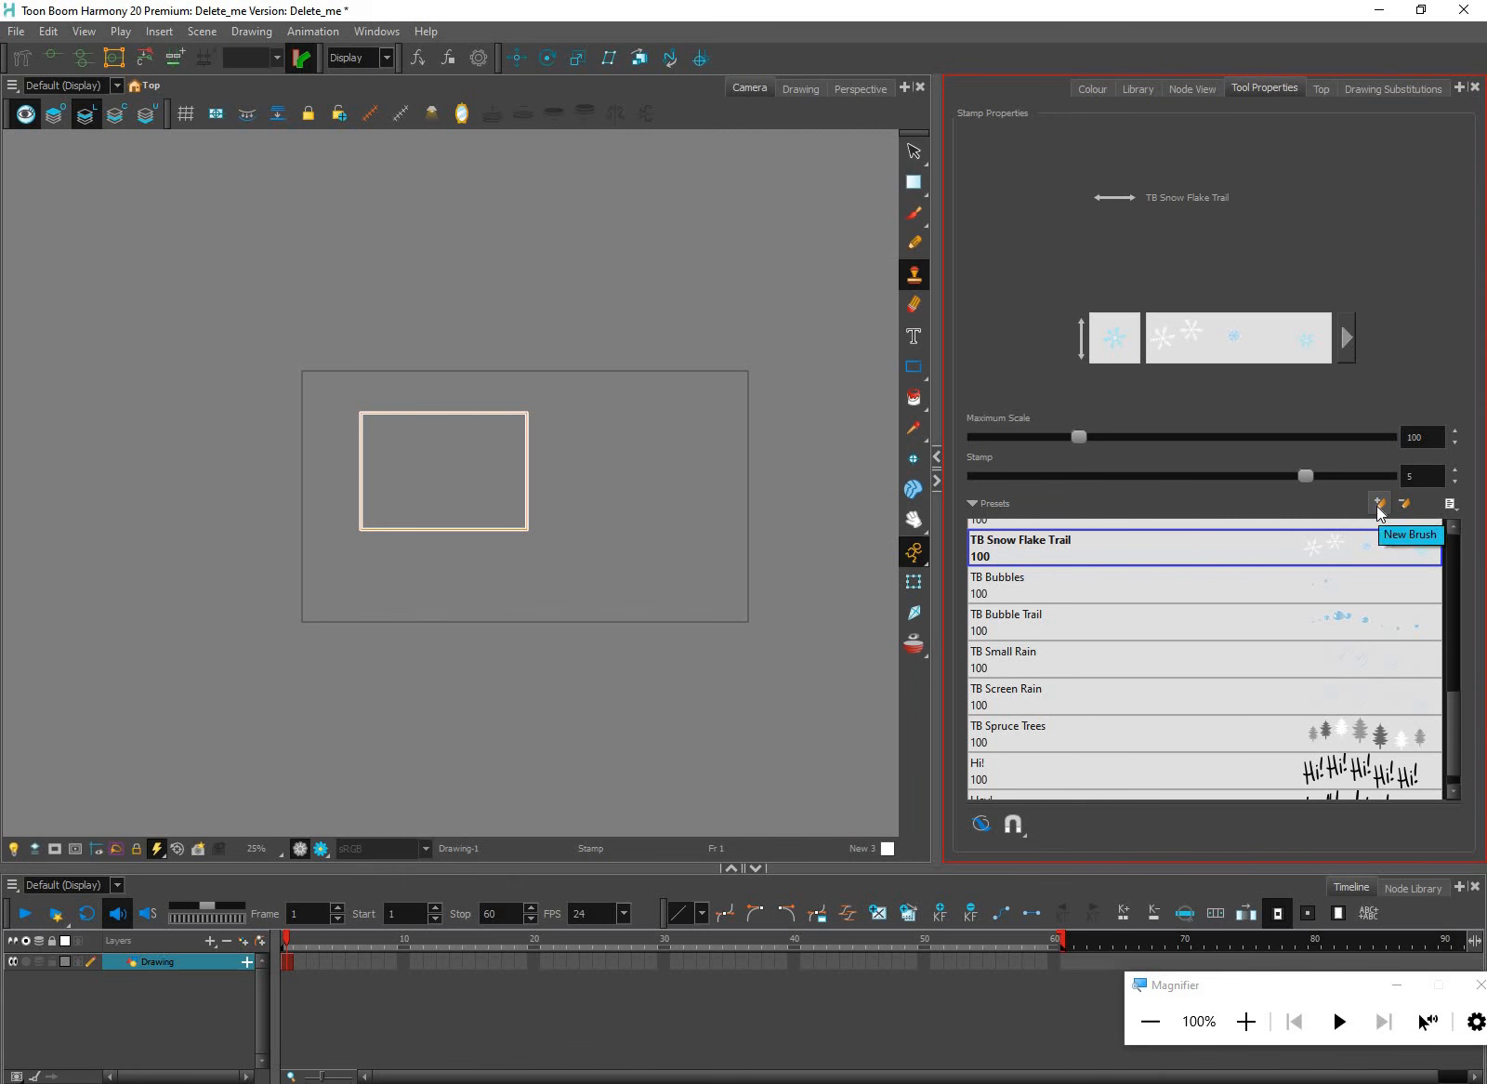
click(1381, 502)
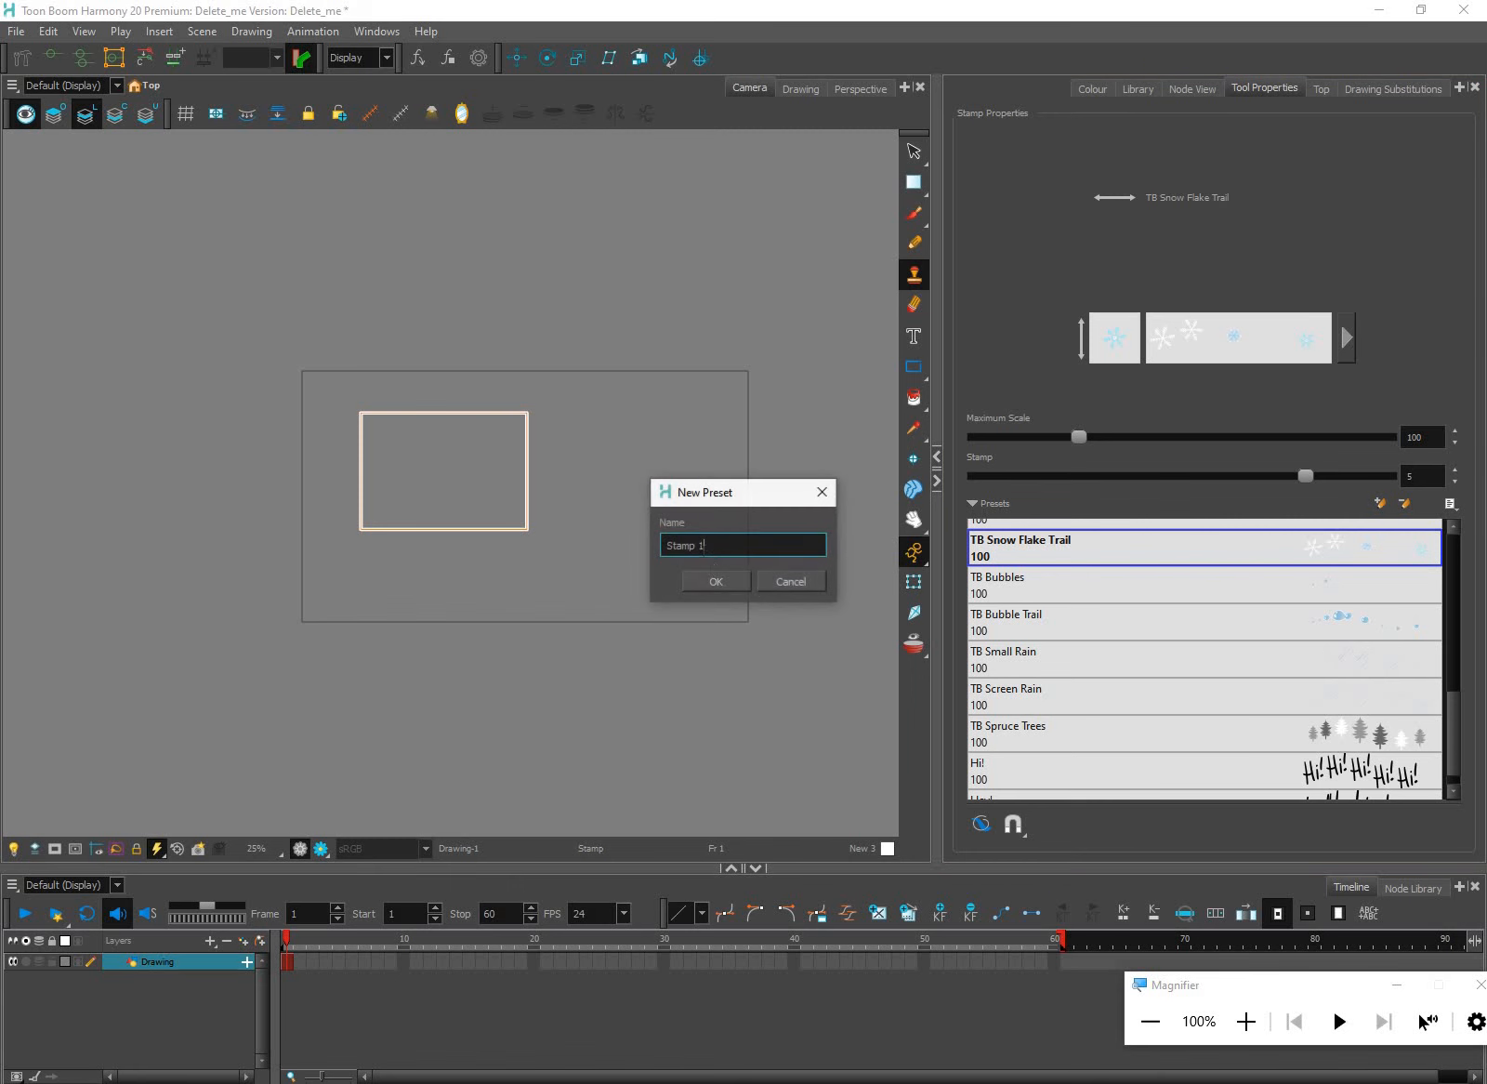
click(718, 586)
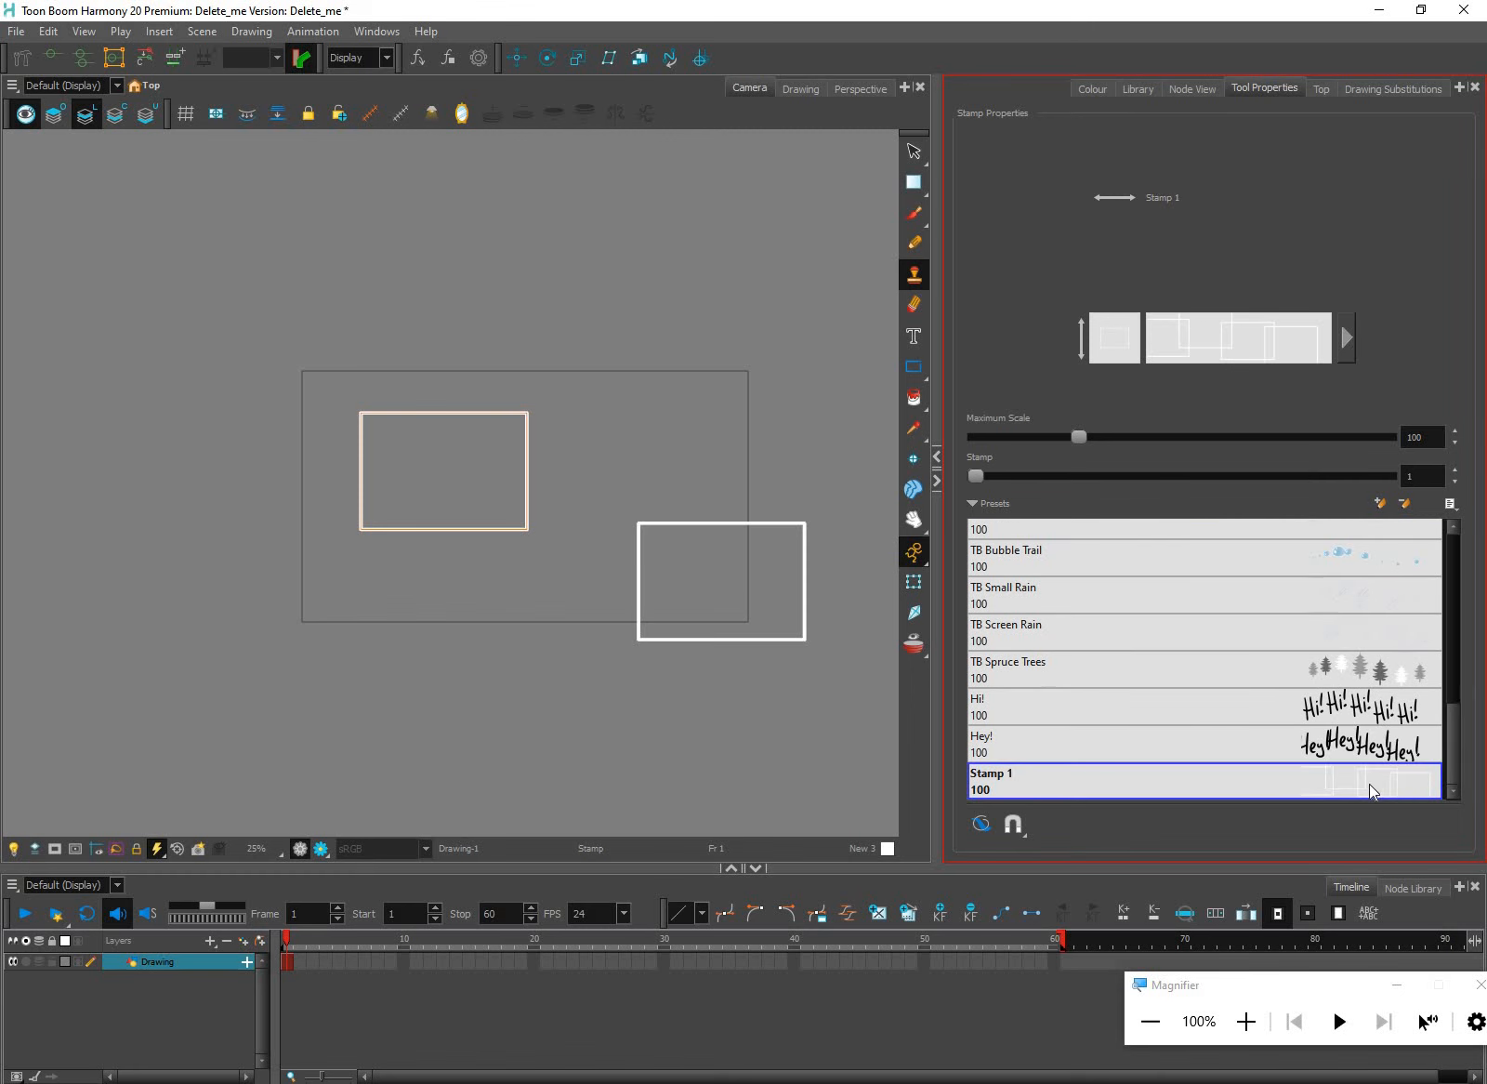
Place seven rectangles with the Stamp 1 preset around the original white rectangle
click(739, 413)
click(562, 286)
click(334, 293)
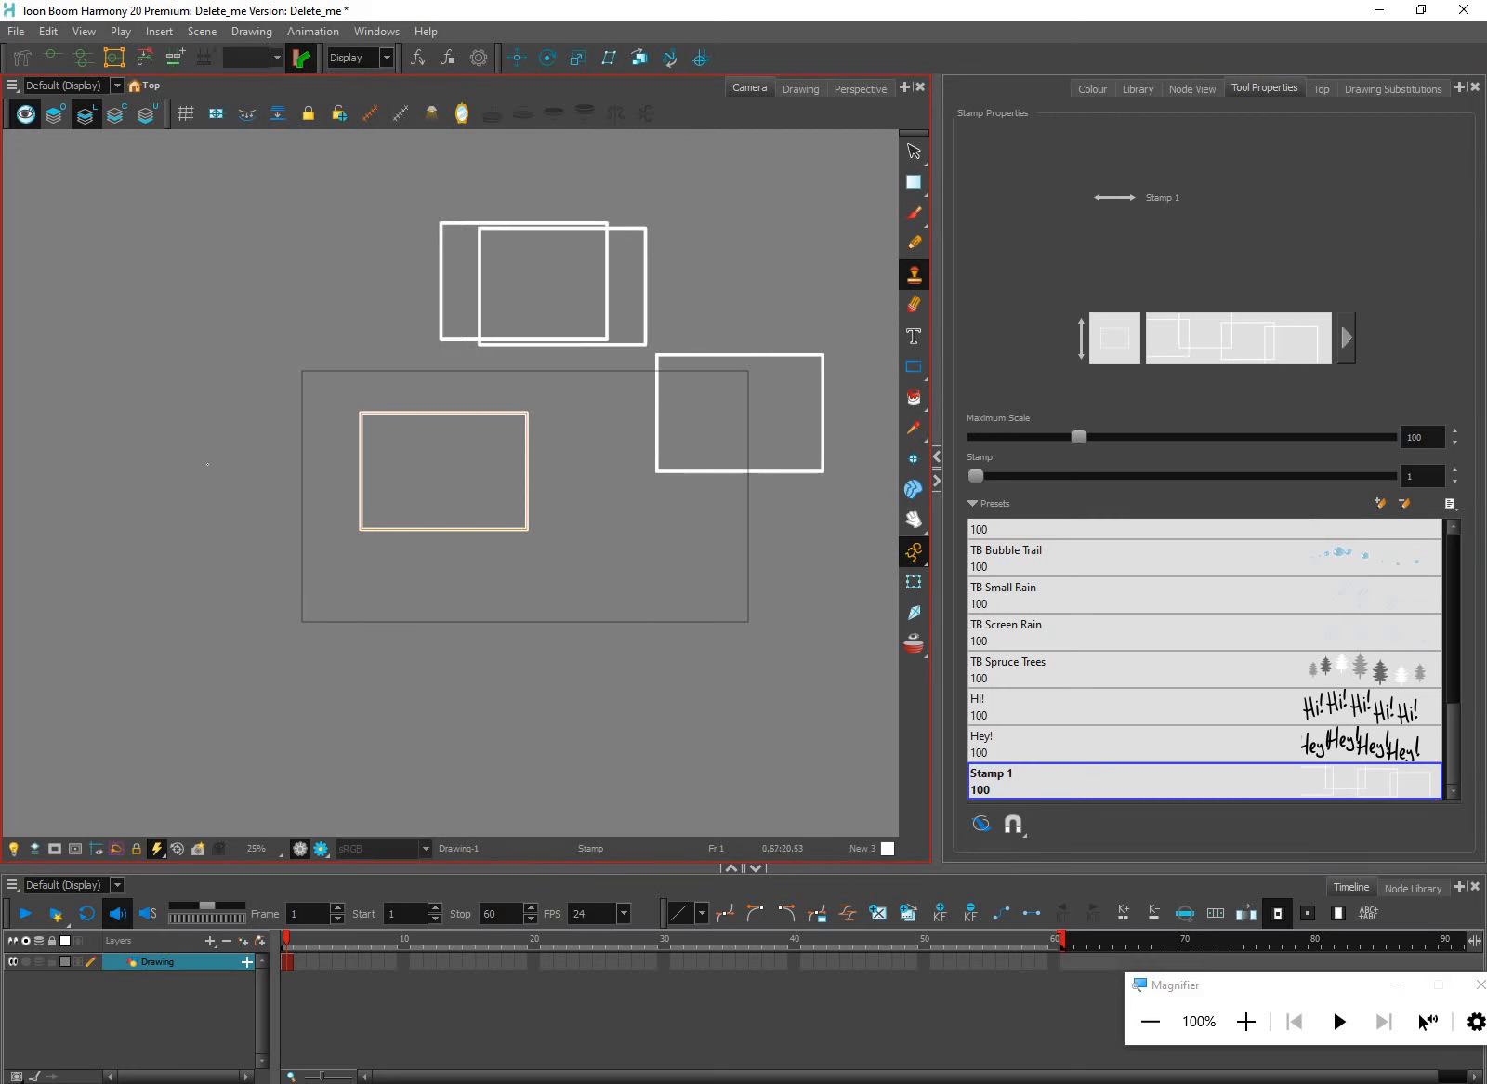
click(208, 464)
click(336, 638)
click(375, 655)
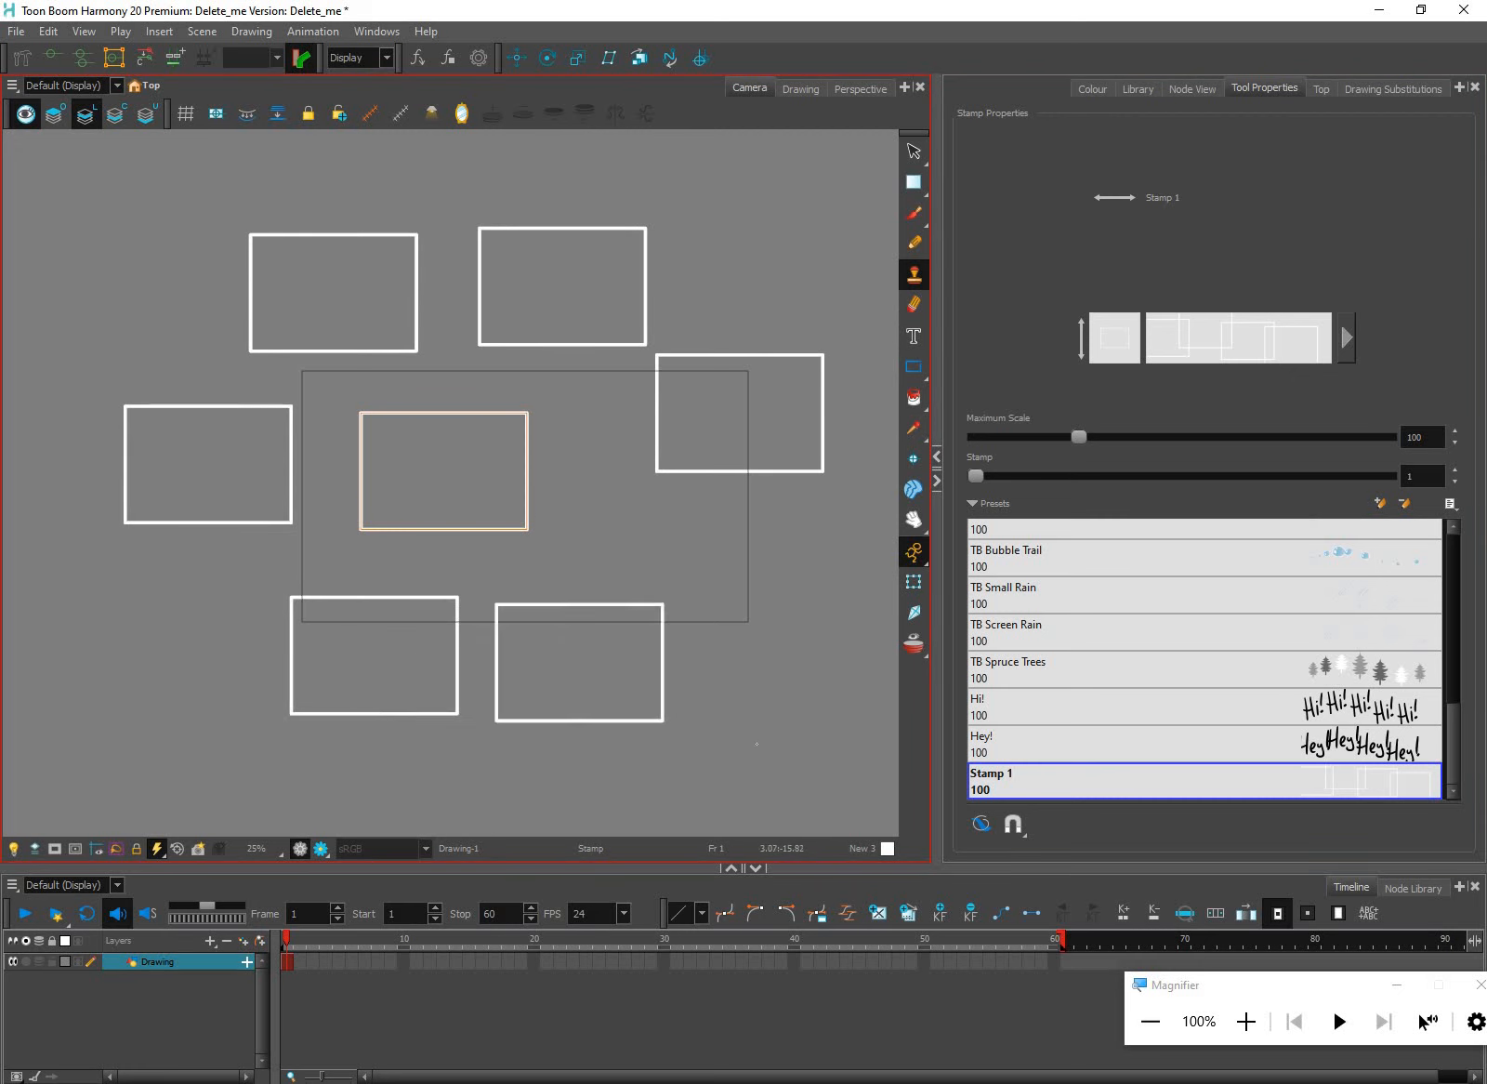
click(622, 661)
click(667, 570)
Delete the Stamp 1 preset from the stamp presets
click(1453, 744)
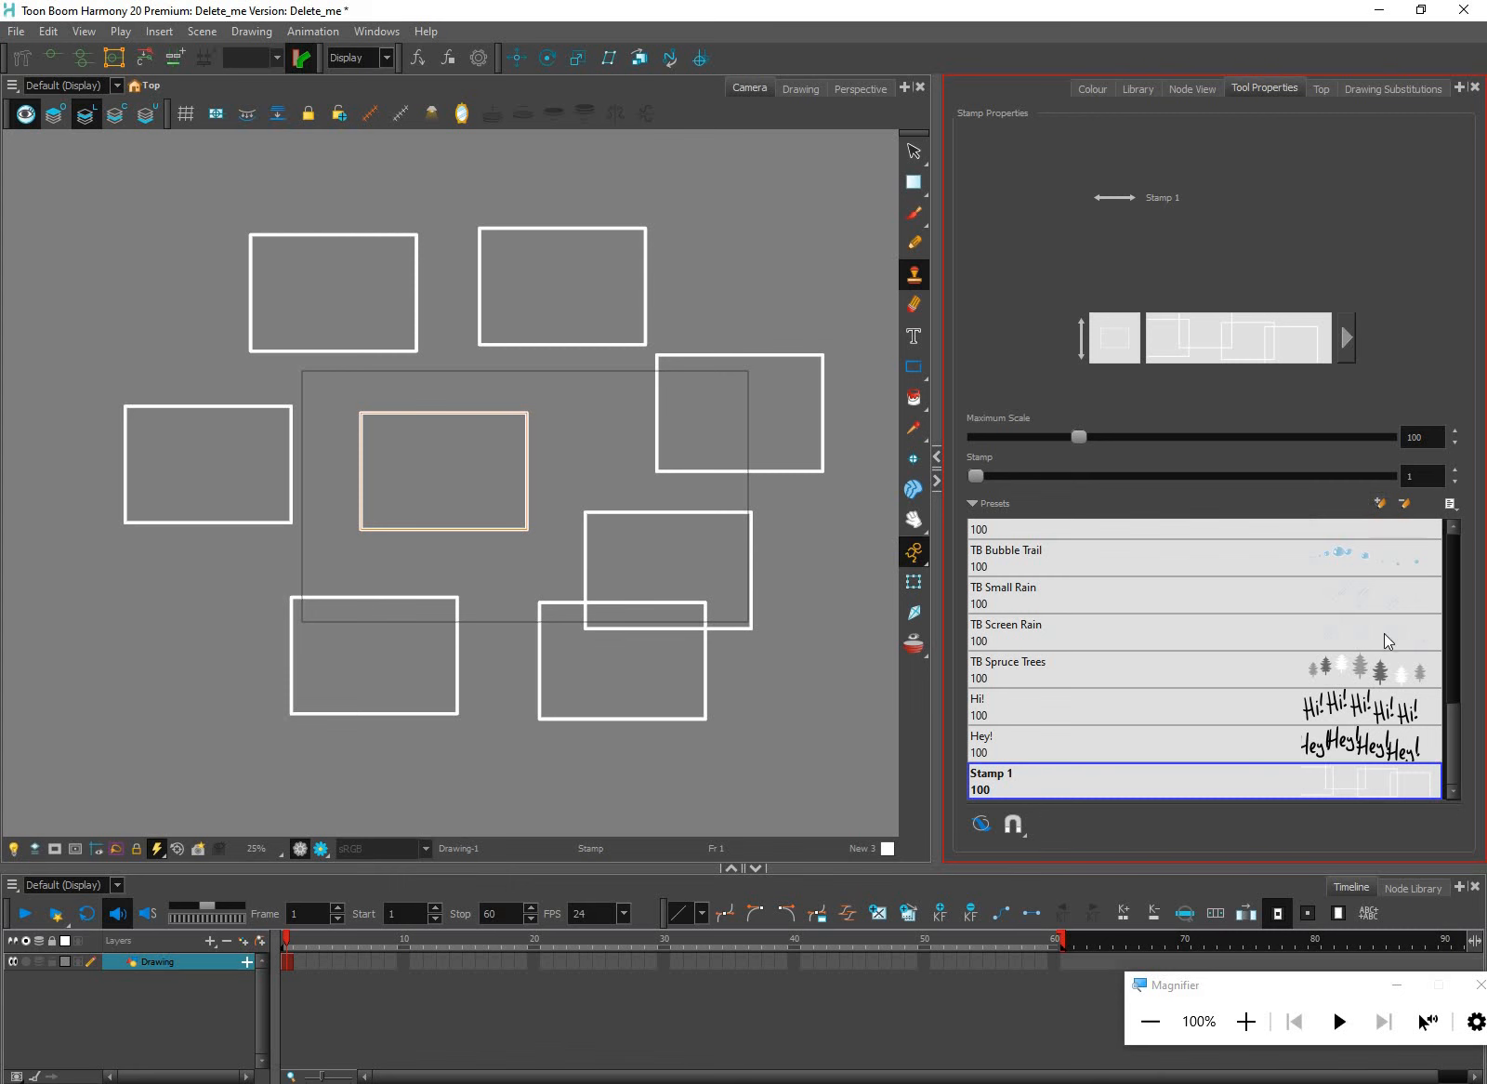
click(1404, 505)
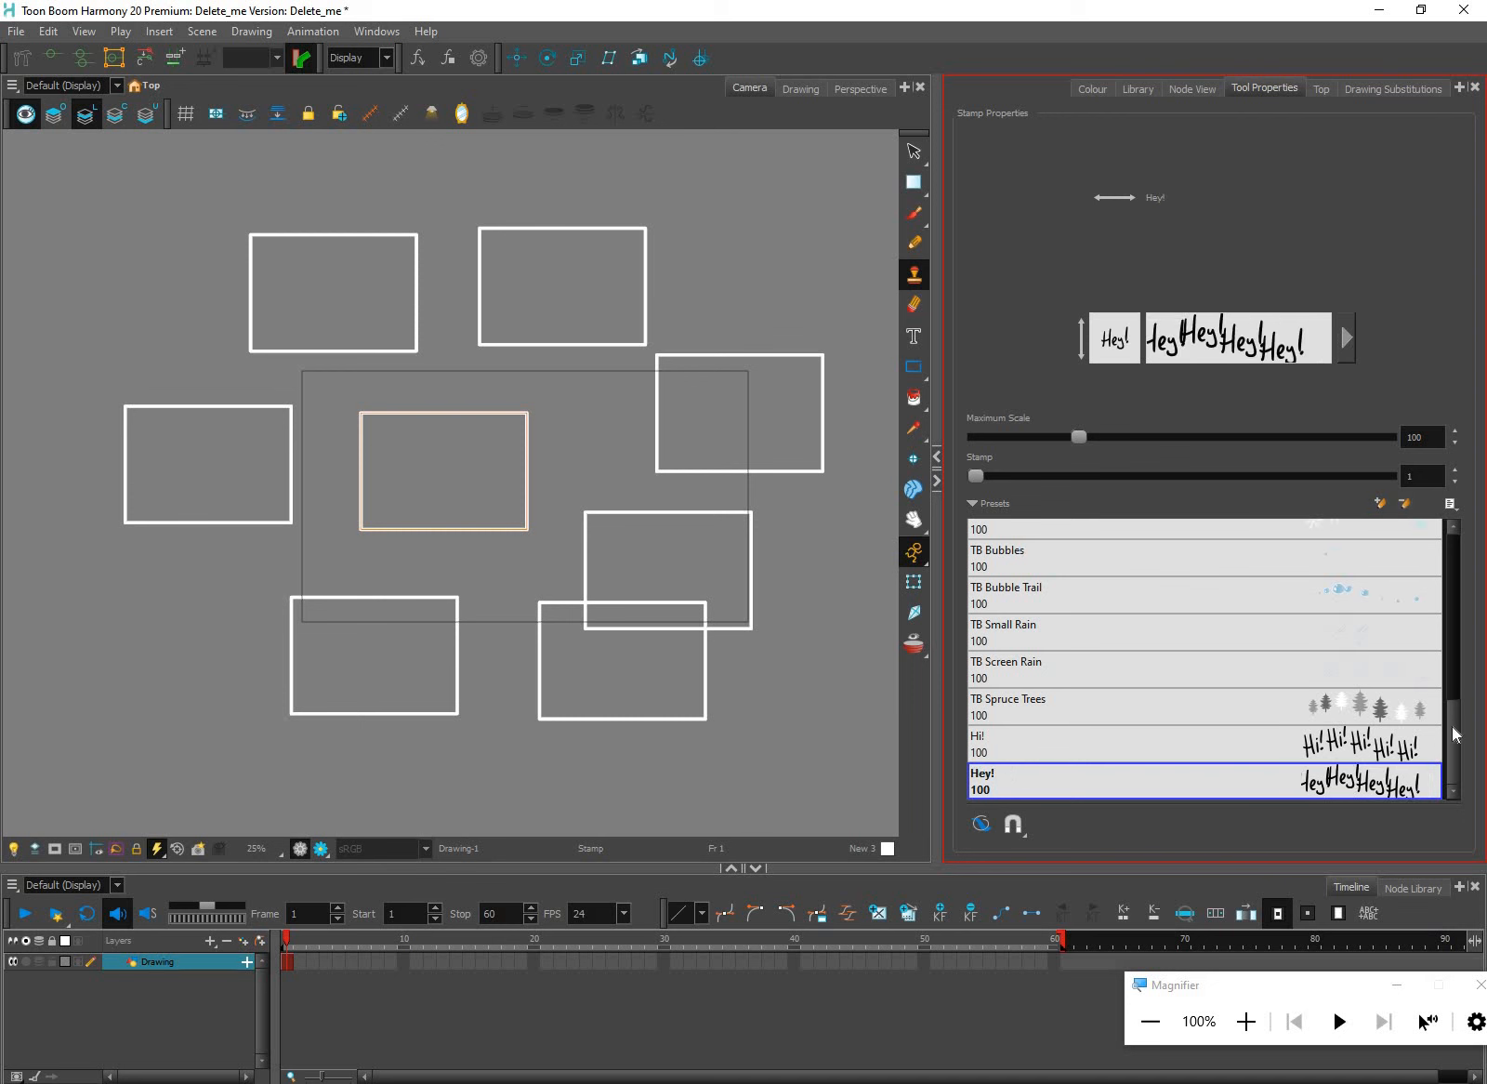
scroll(1452, 628, up, 10)
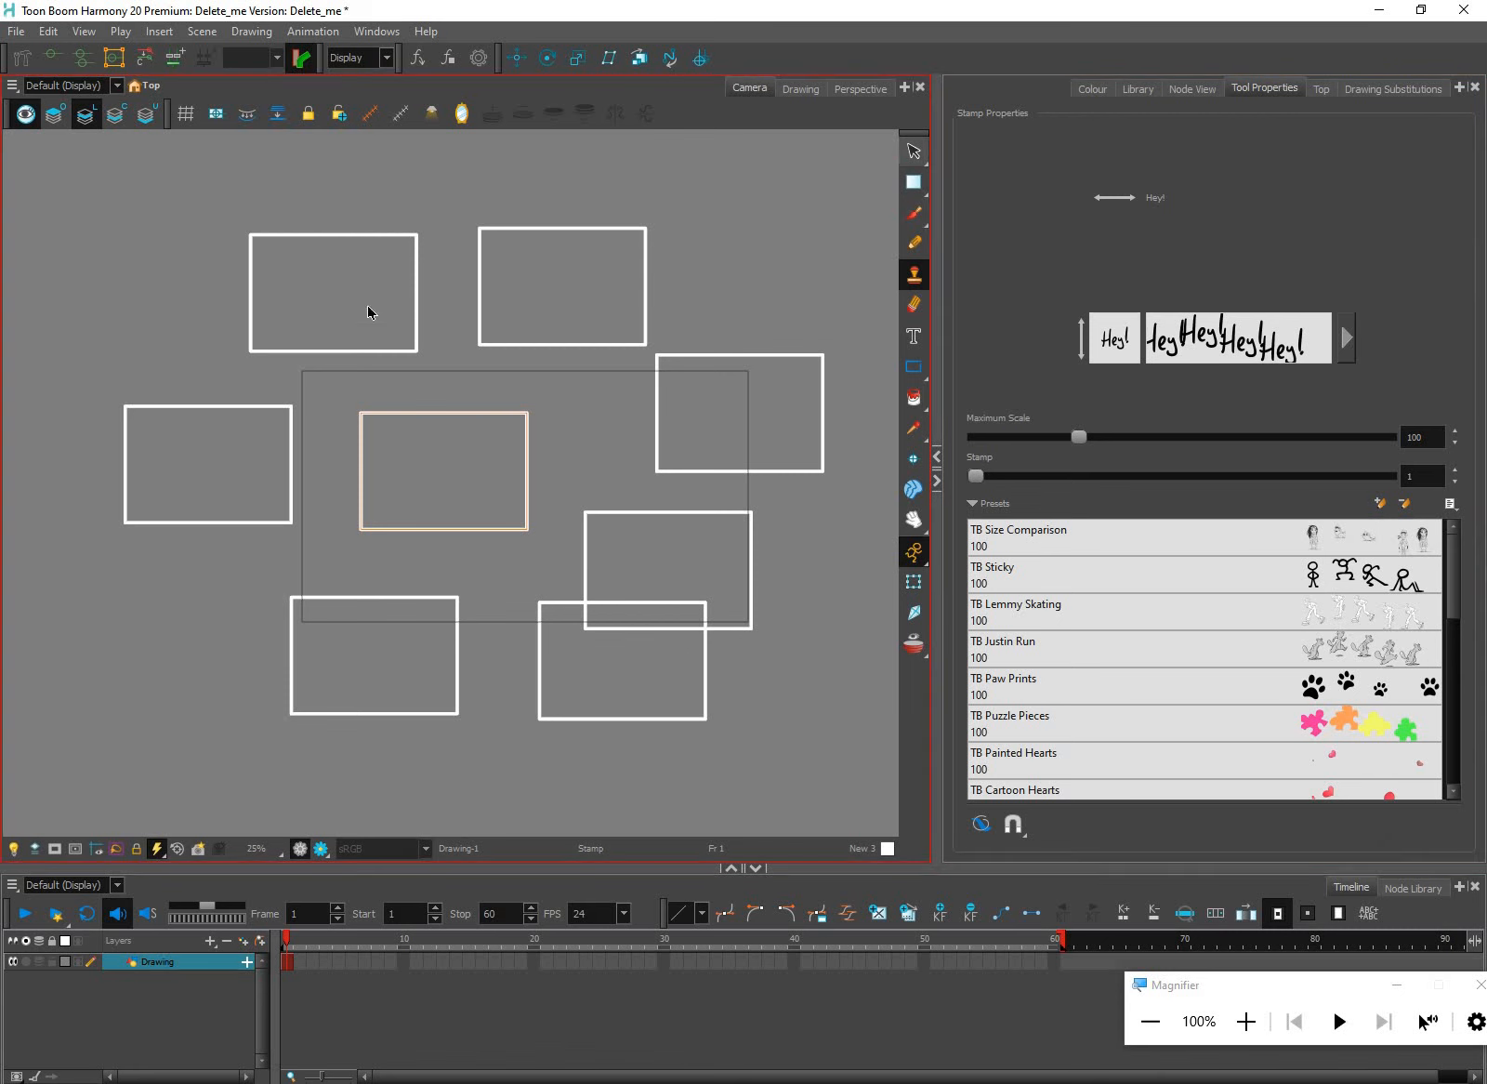
Clear the drawing by selecting and deleting all the rectangles
key(alt+s)
key(ctrl+a)
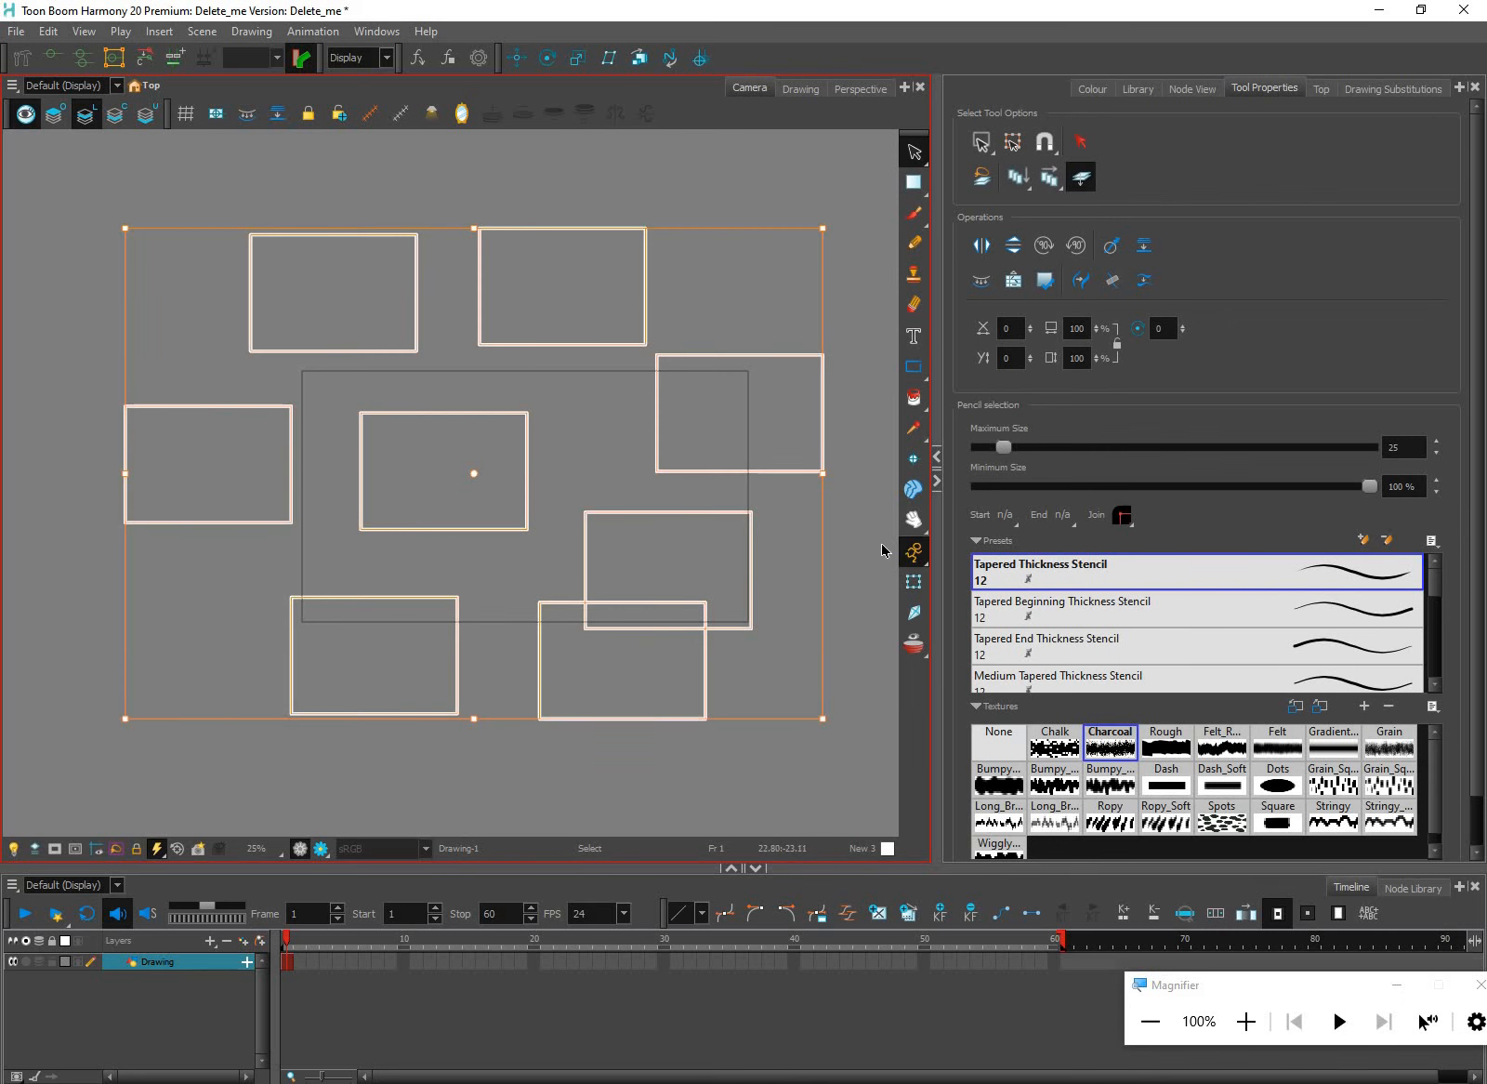
key(Delete)
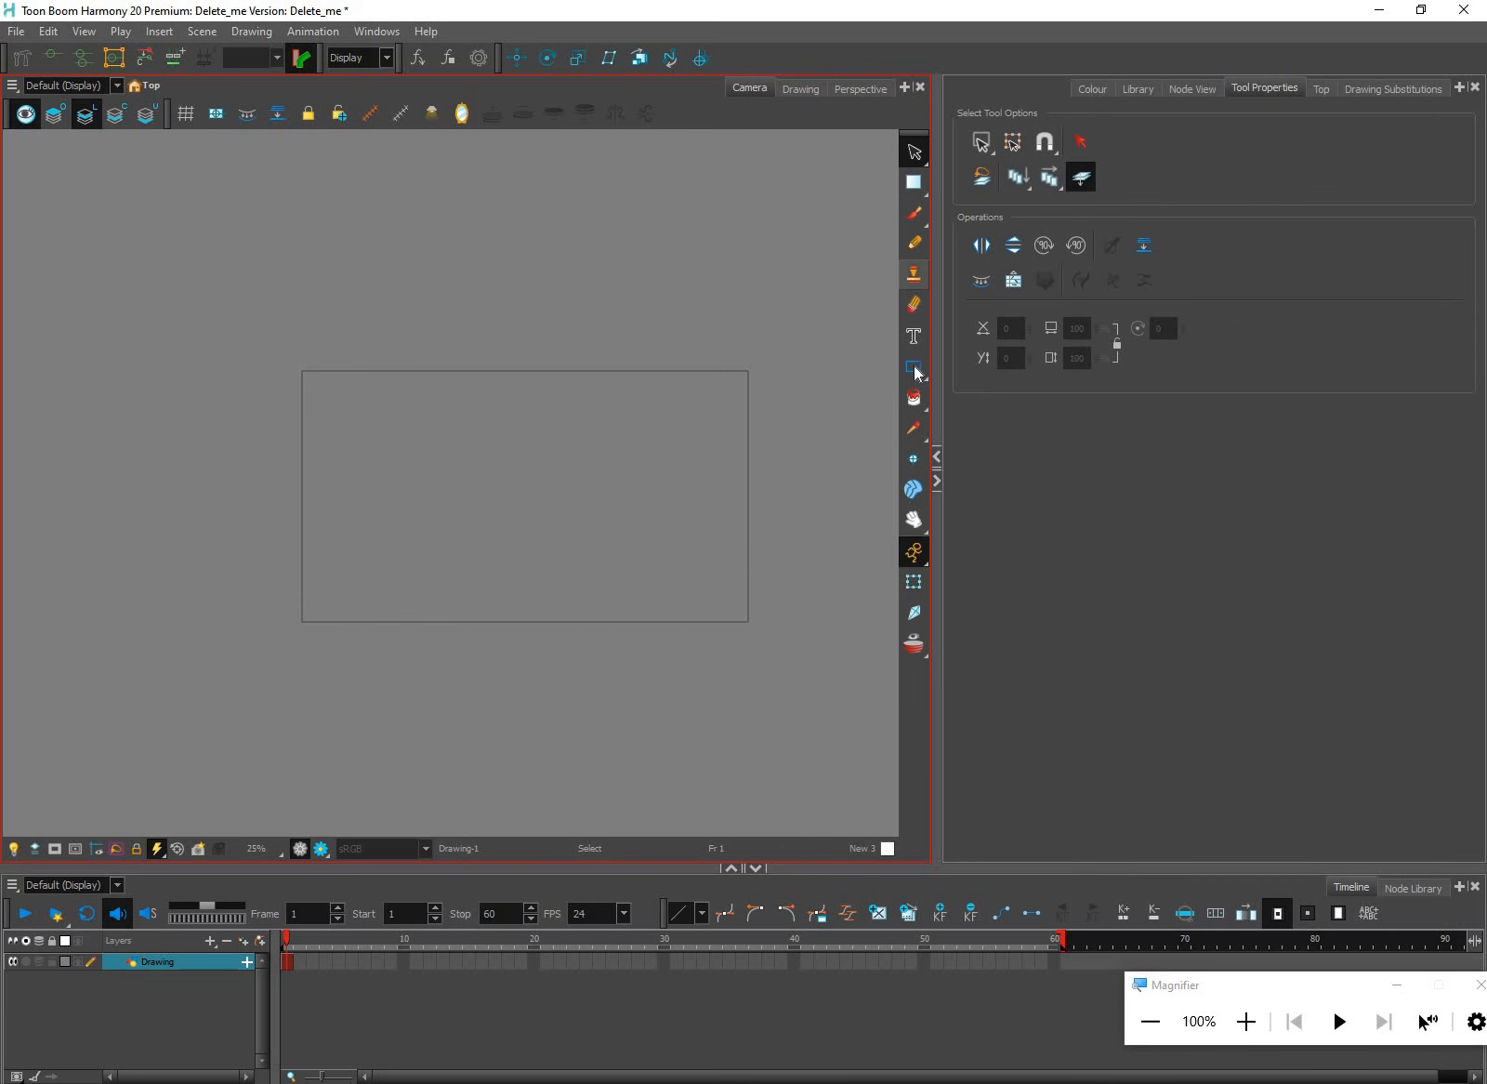
Draw a white outlined rectangle in the middle of the camera frame and erase several gaps along its edges
key(alt+r)
mouse_move(418, 424)
mouse_down()
mouse_move(454, 461)
mouse_move(641, 547)
mouse_up()
key(alt+e)
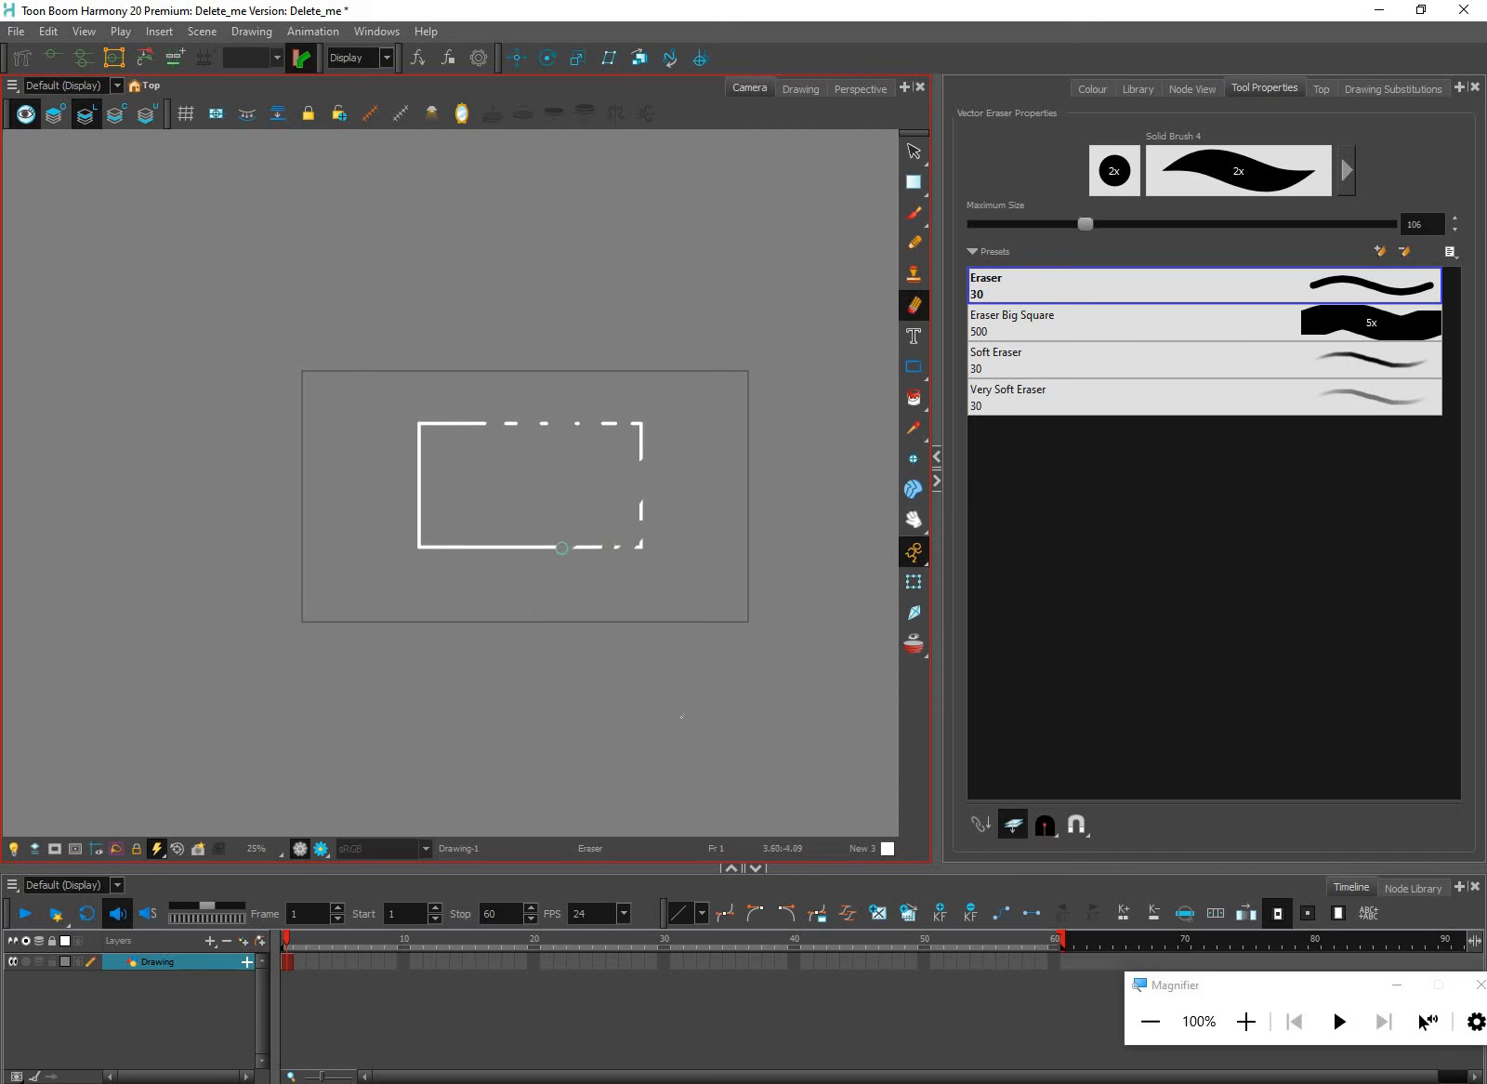
Add the text "sdgfdgsdfgsdfgdsfg" above the camera frame and enlarge it to about twice its width
click(916, 342)
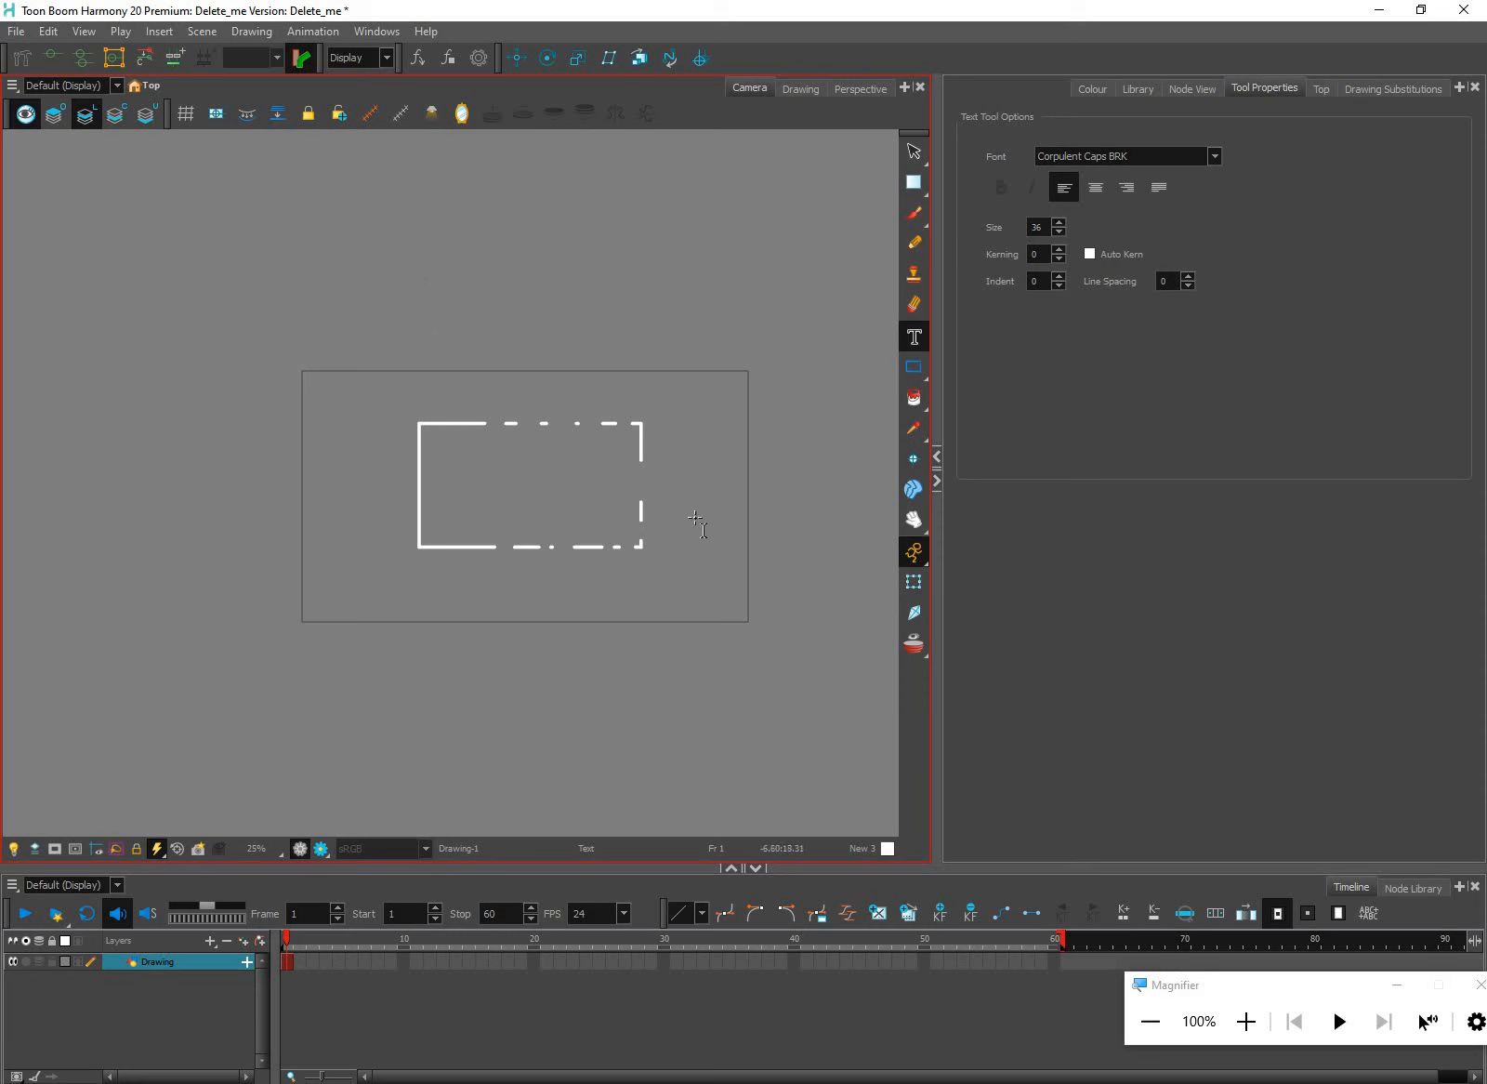
text(sdgfdgsdfgsdfgdsfg)
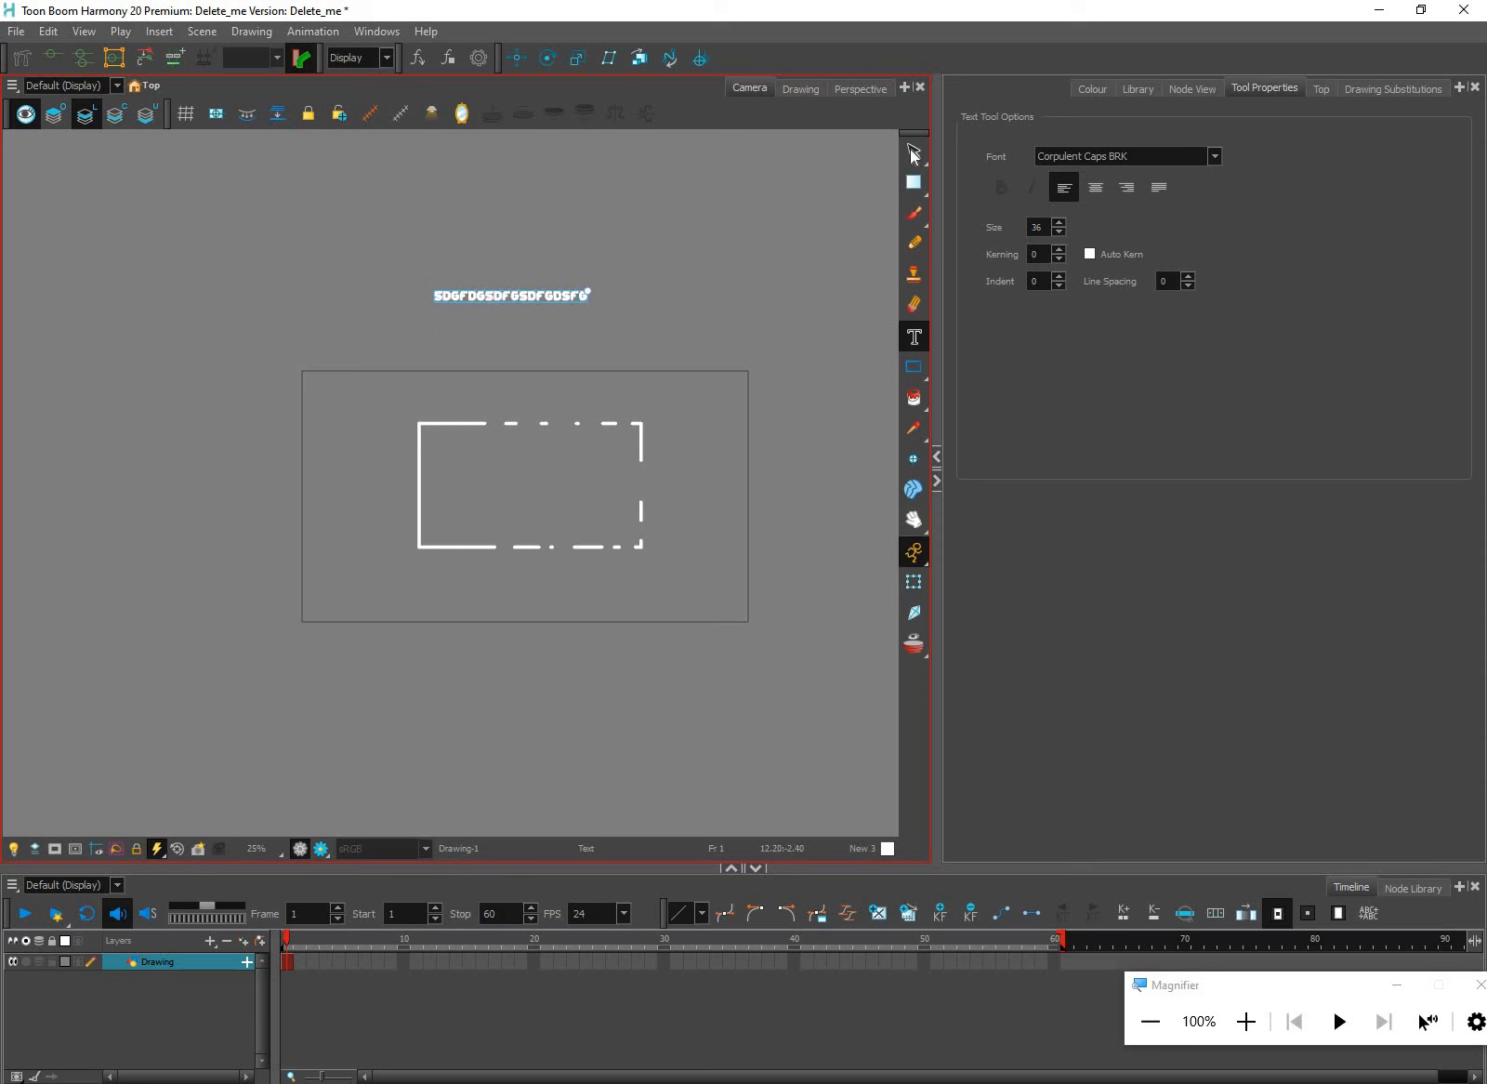
click(585, 299)
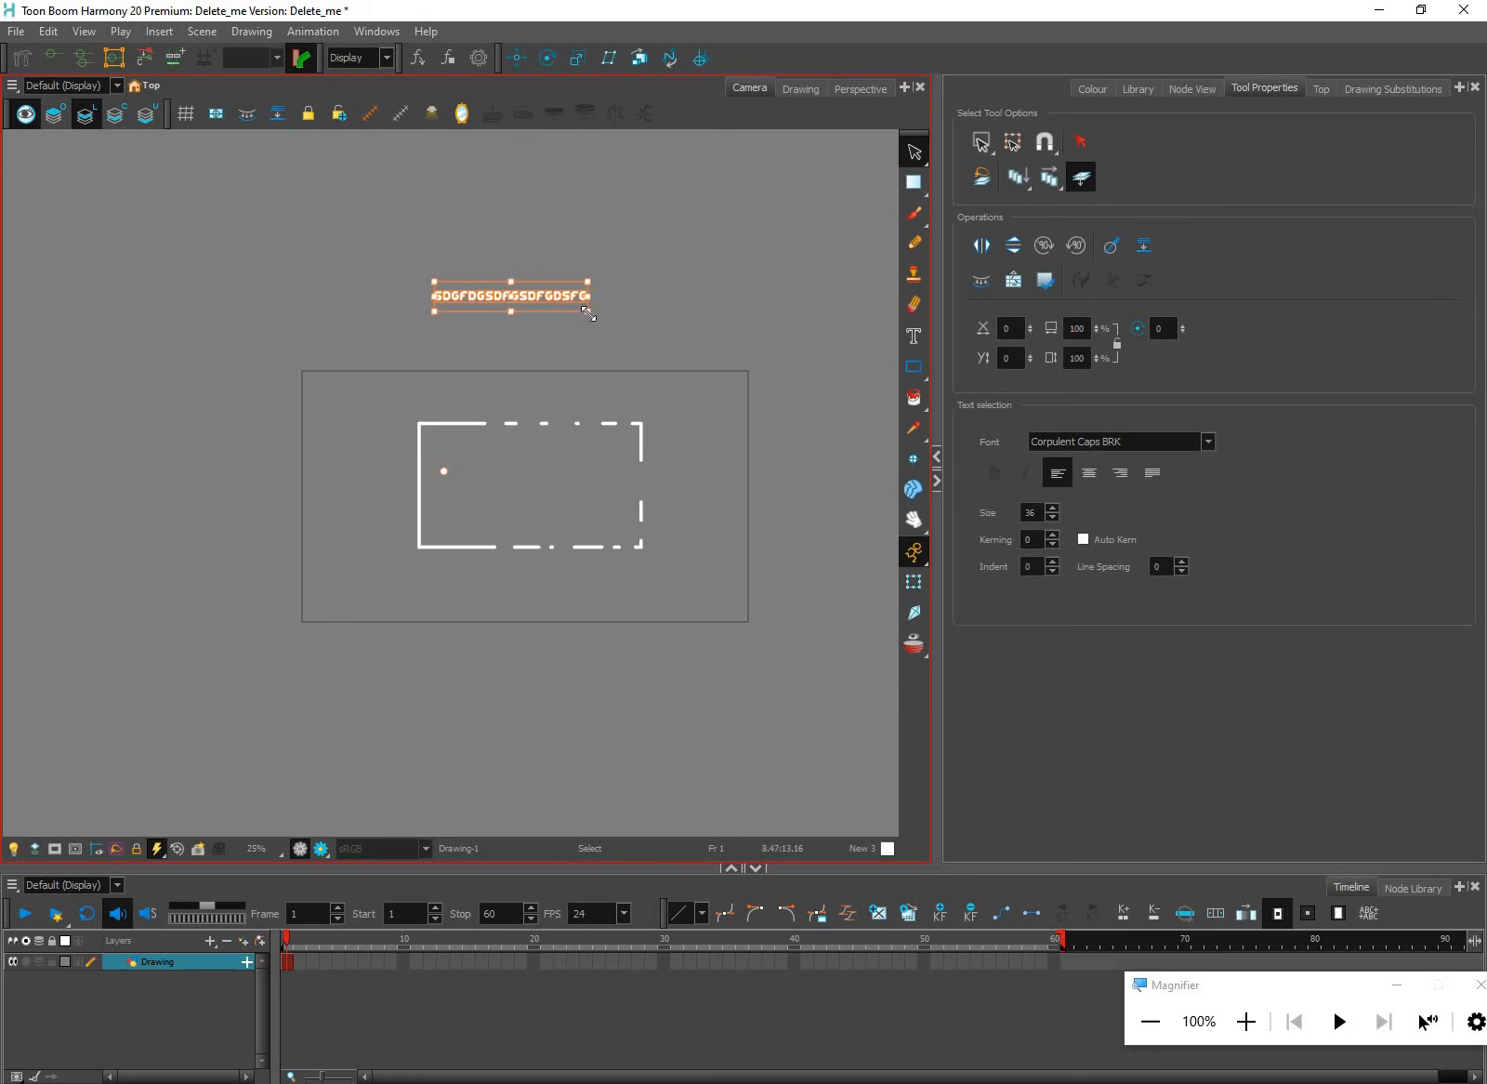
drag(587, 312, 724, 404)
Delete the broken rectangle and move the enlarged text to the middle of the camera frame
key(Delete)
drag(800, 271, 384, 503)
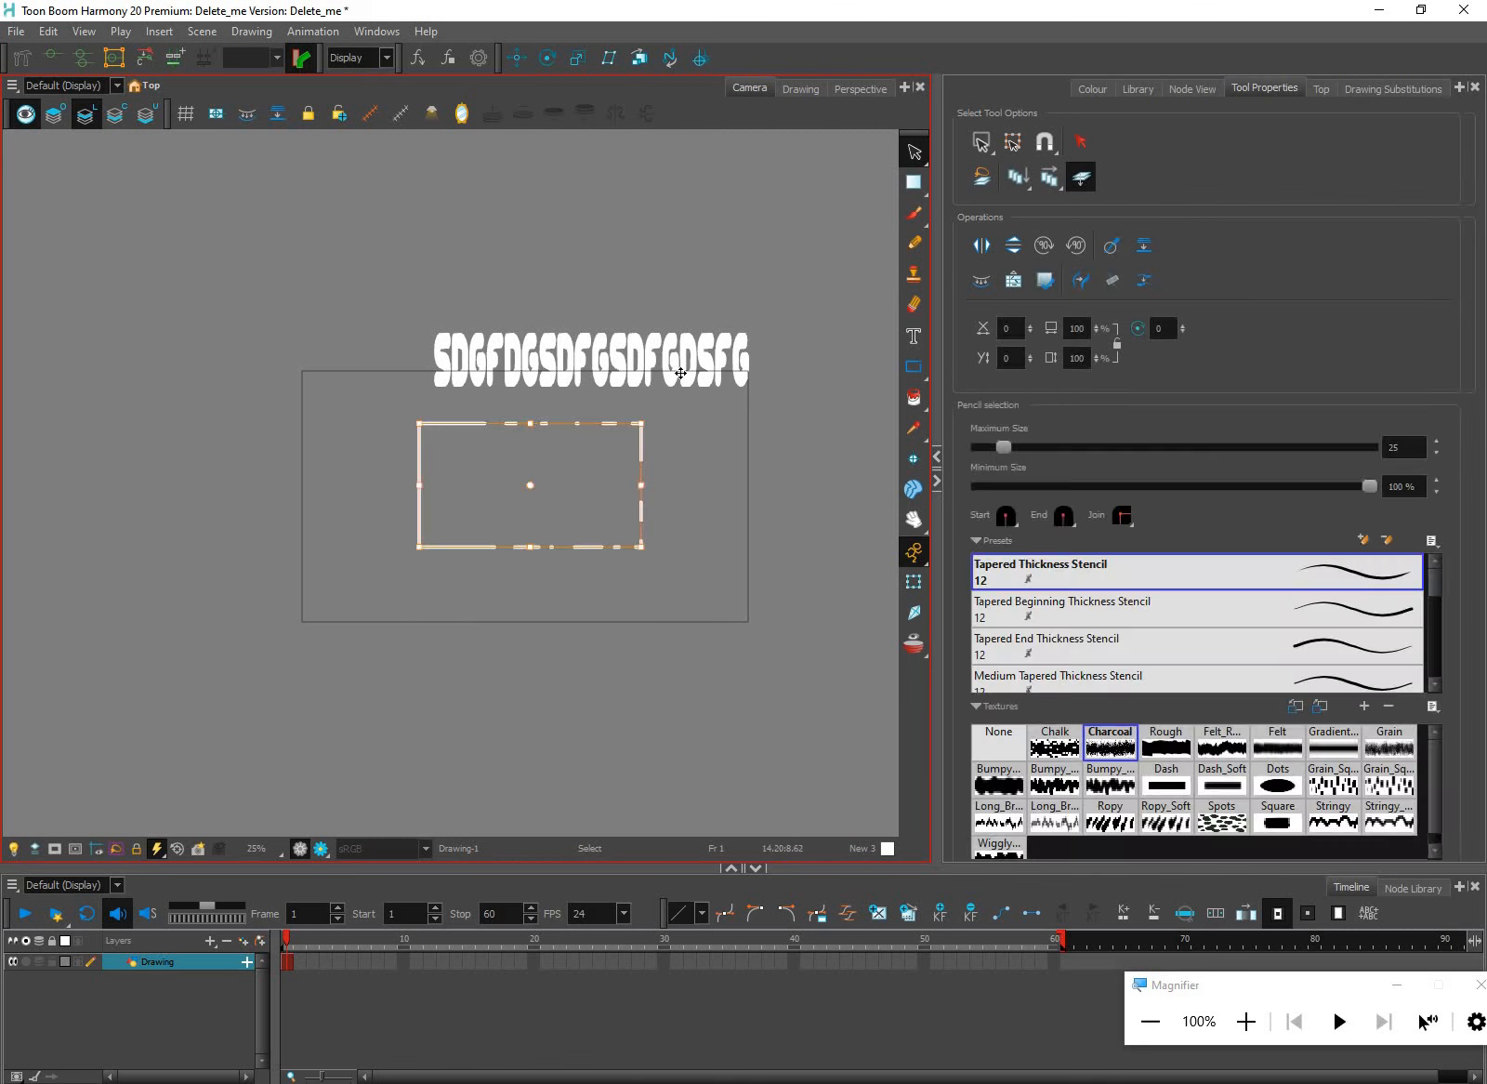
drag(692, 345, 603, 461)
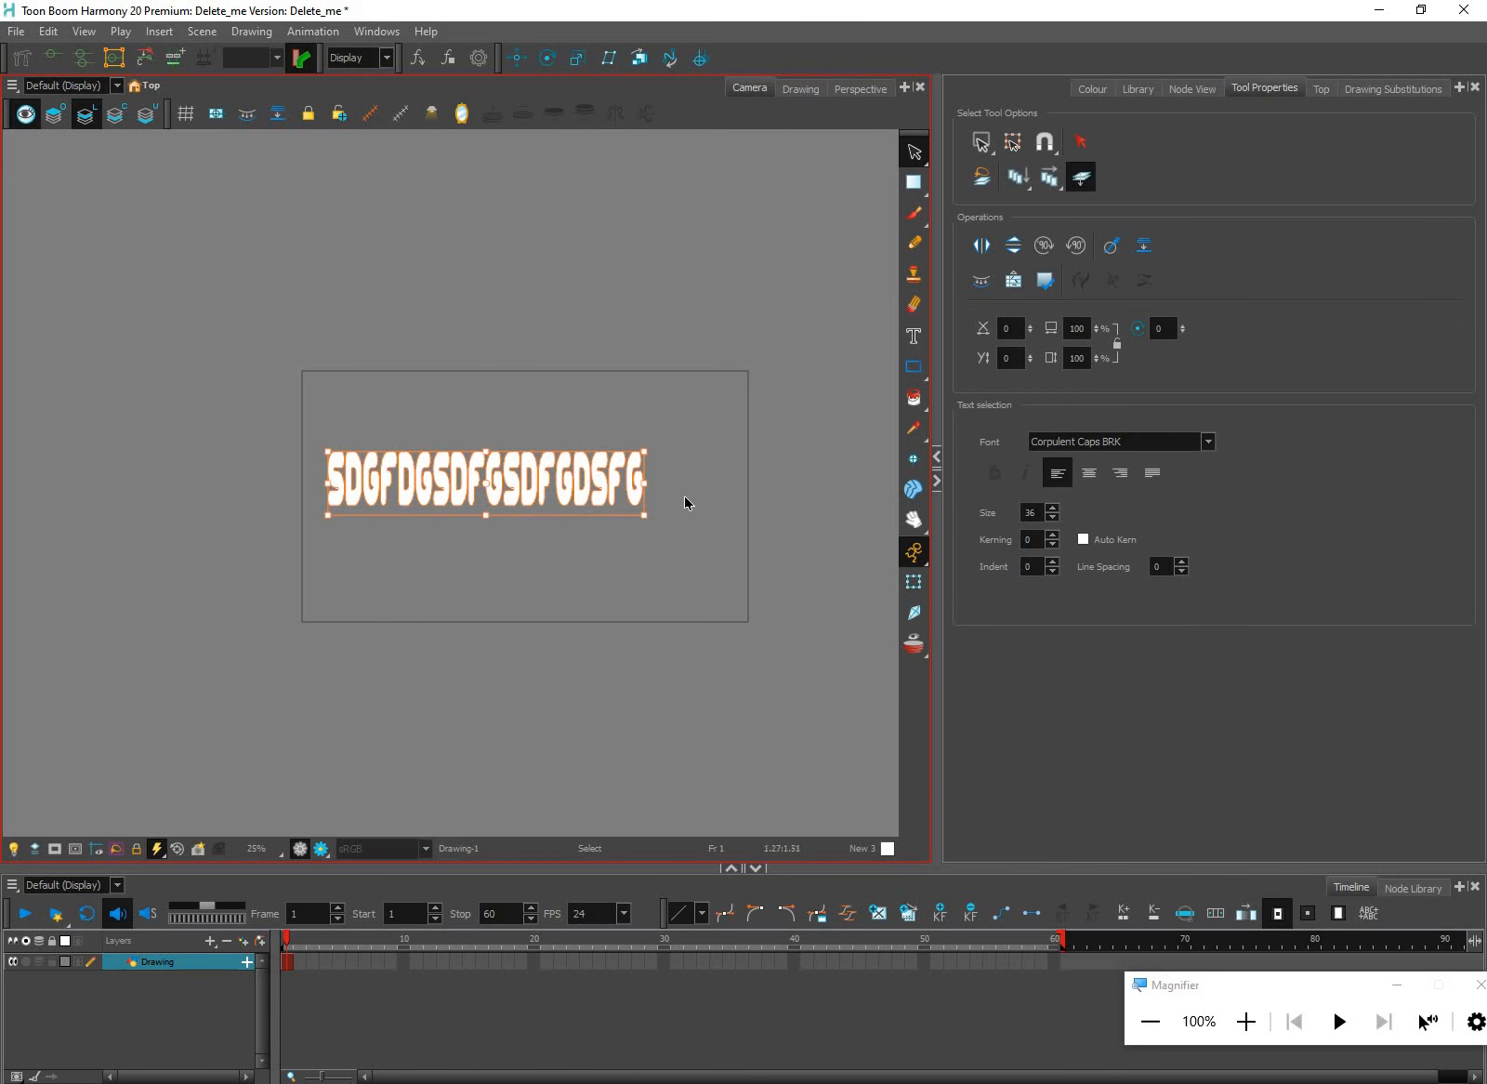
Shift the text slightly to the right, trim it to "sdgfdgg" and append "sdfgdsfgdf"
click(914, 338)
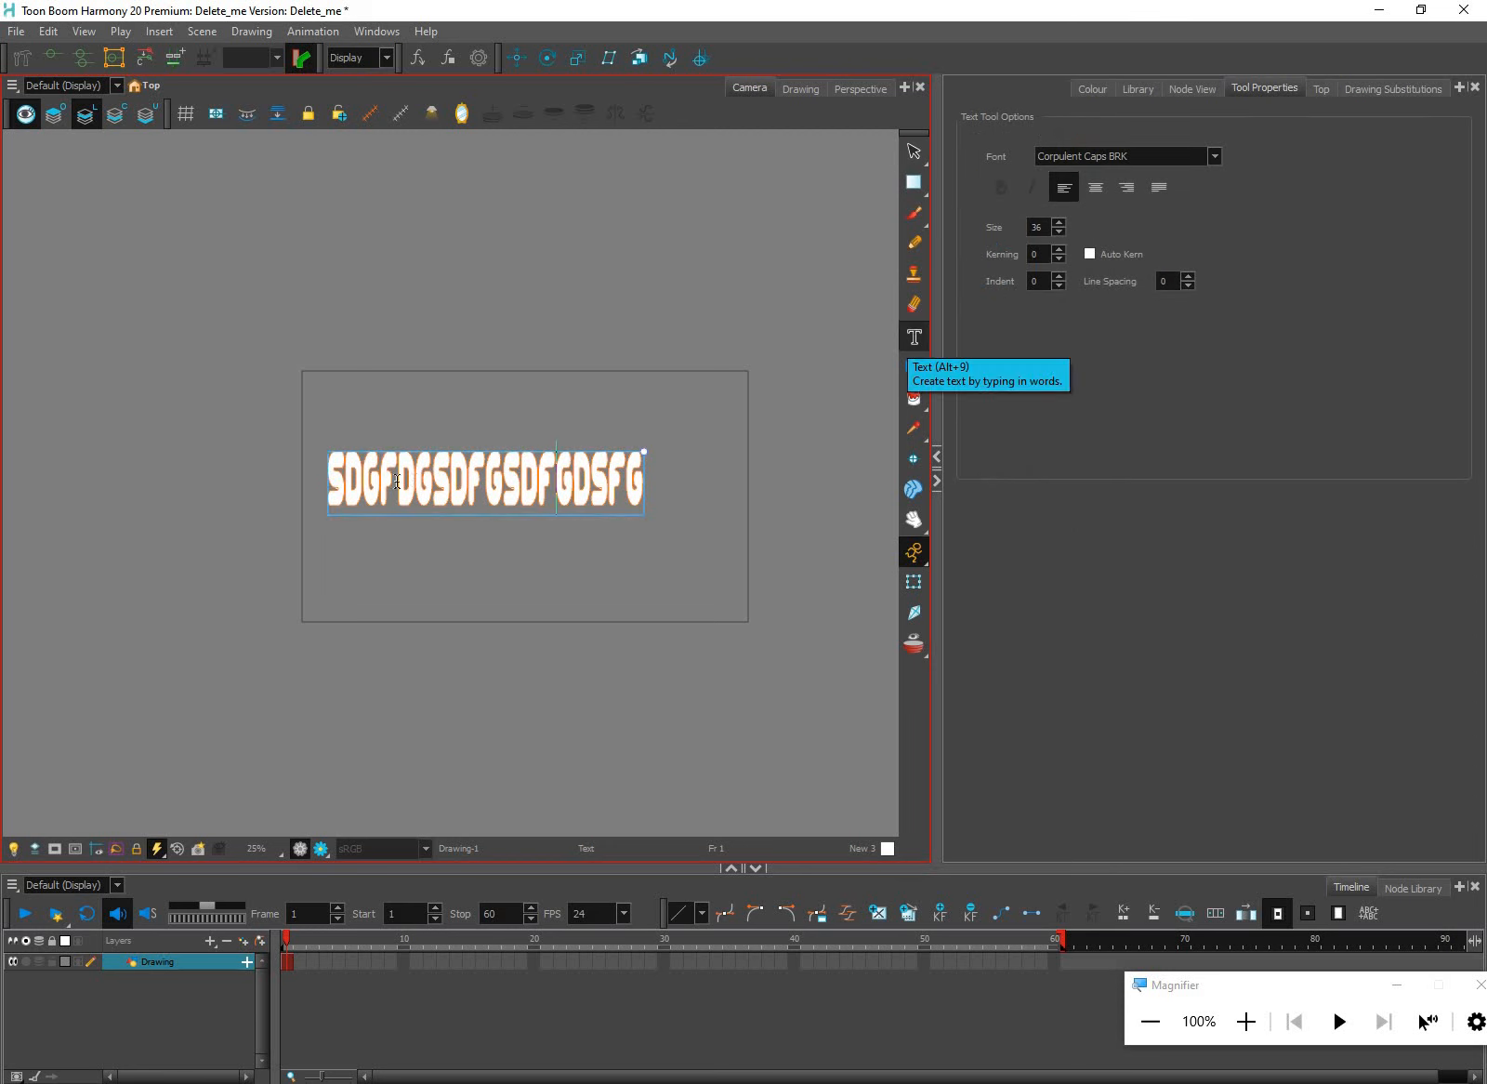
drag(574, 516, 650, 526)
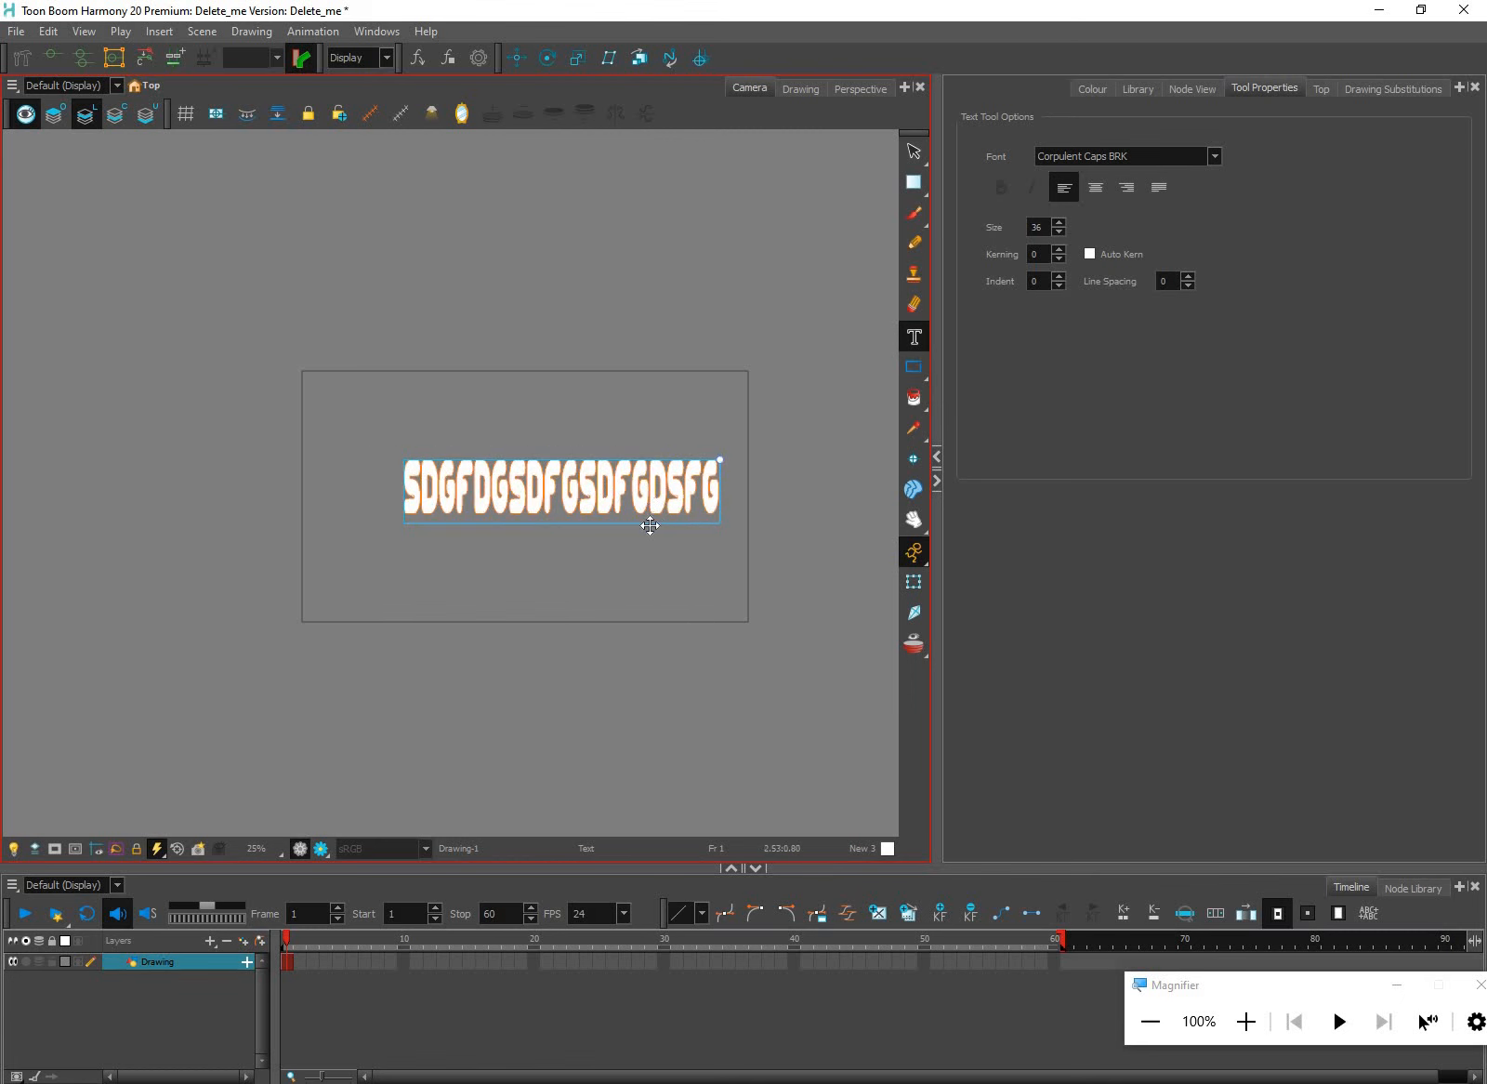
key(BackSpace)
key(BackSpace)
key(BackSpace)
key(BackSpace)
key(BackSpace)
key(BackSpace)
key(BackSpace)
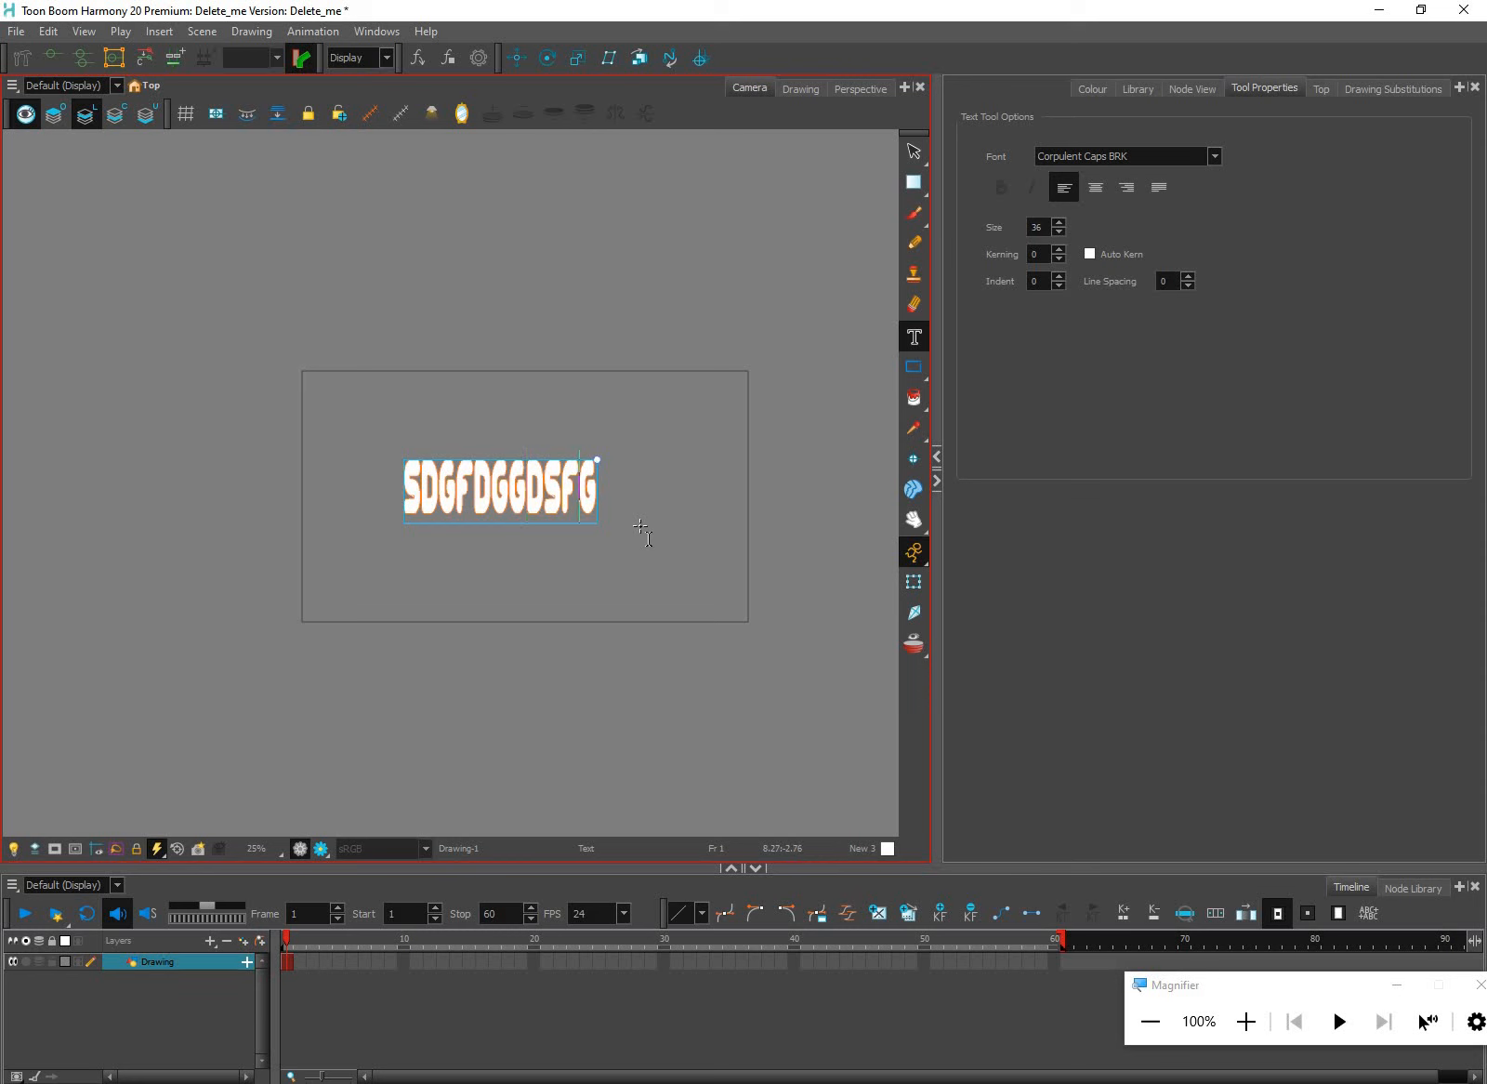
key(BackSpace)
key(BackSpace)
key(BackSpace)
key(BackSpace)
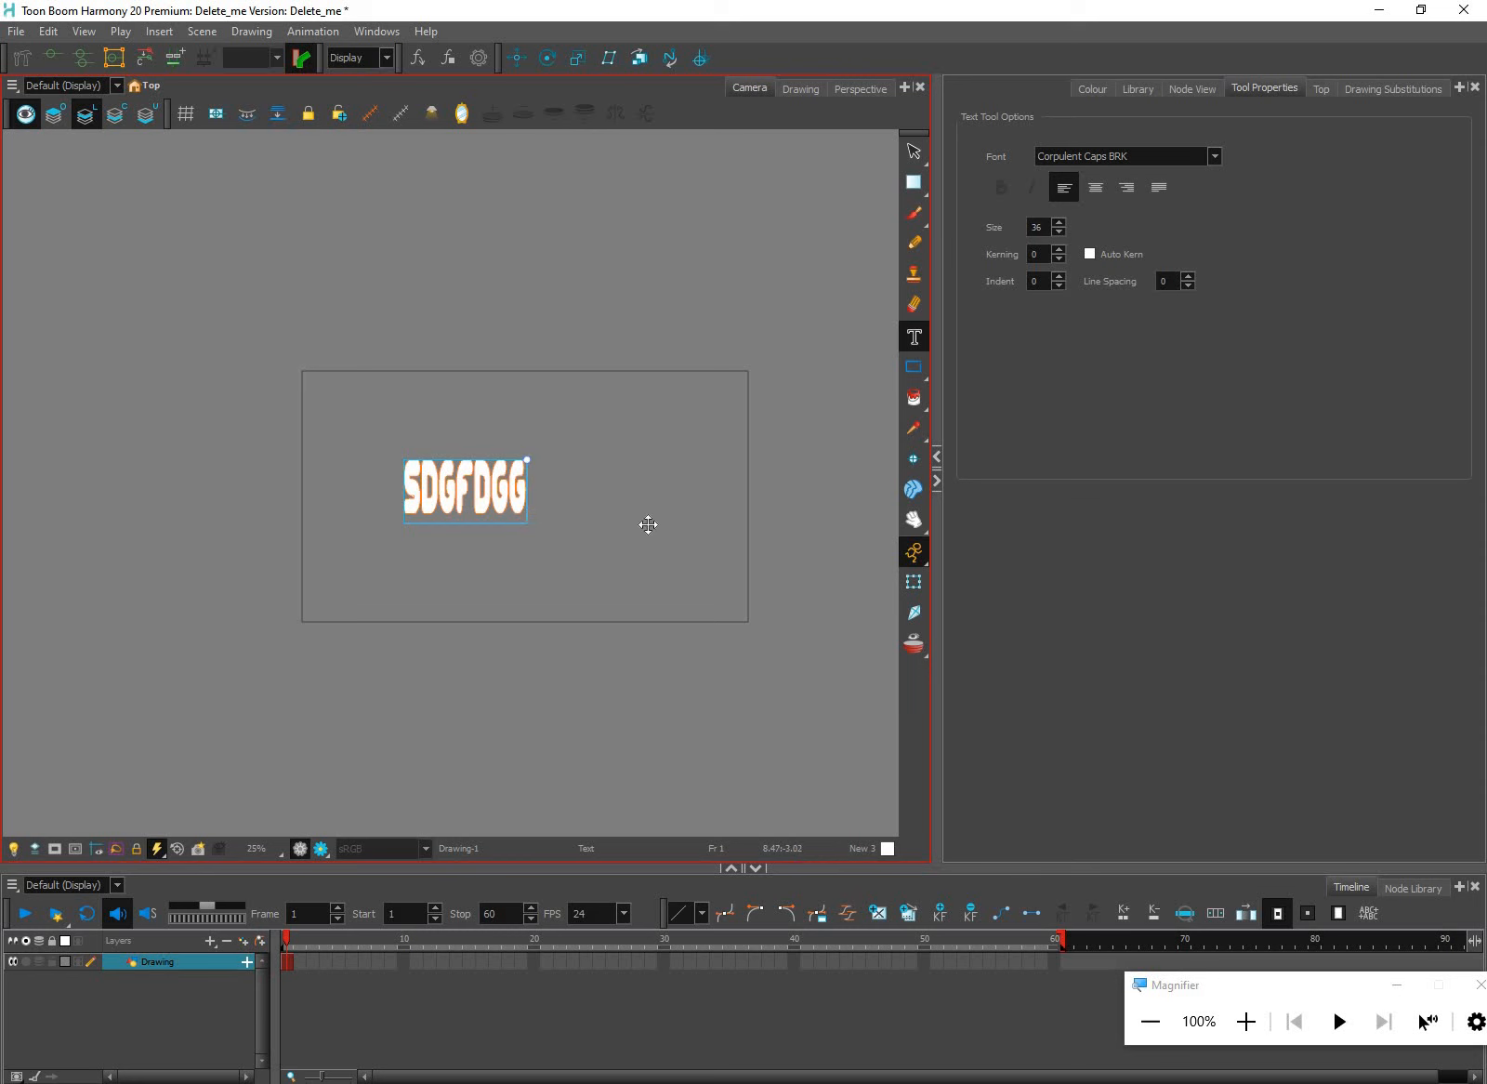
text(SDFGDSFGDF)
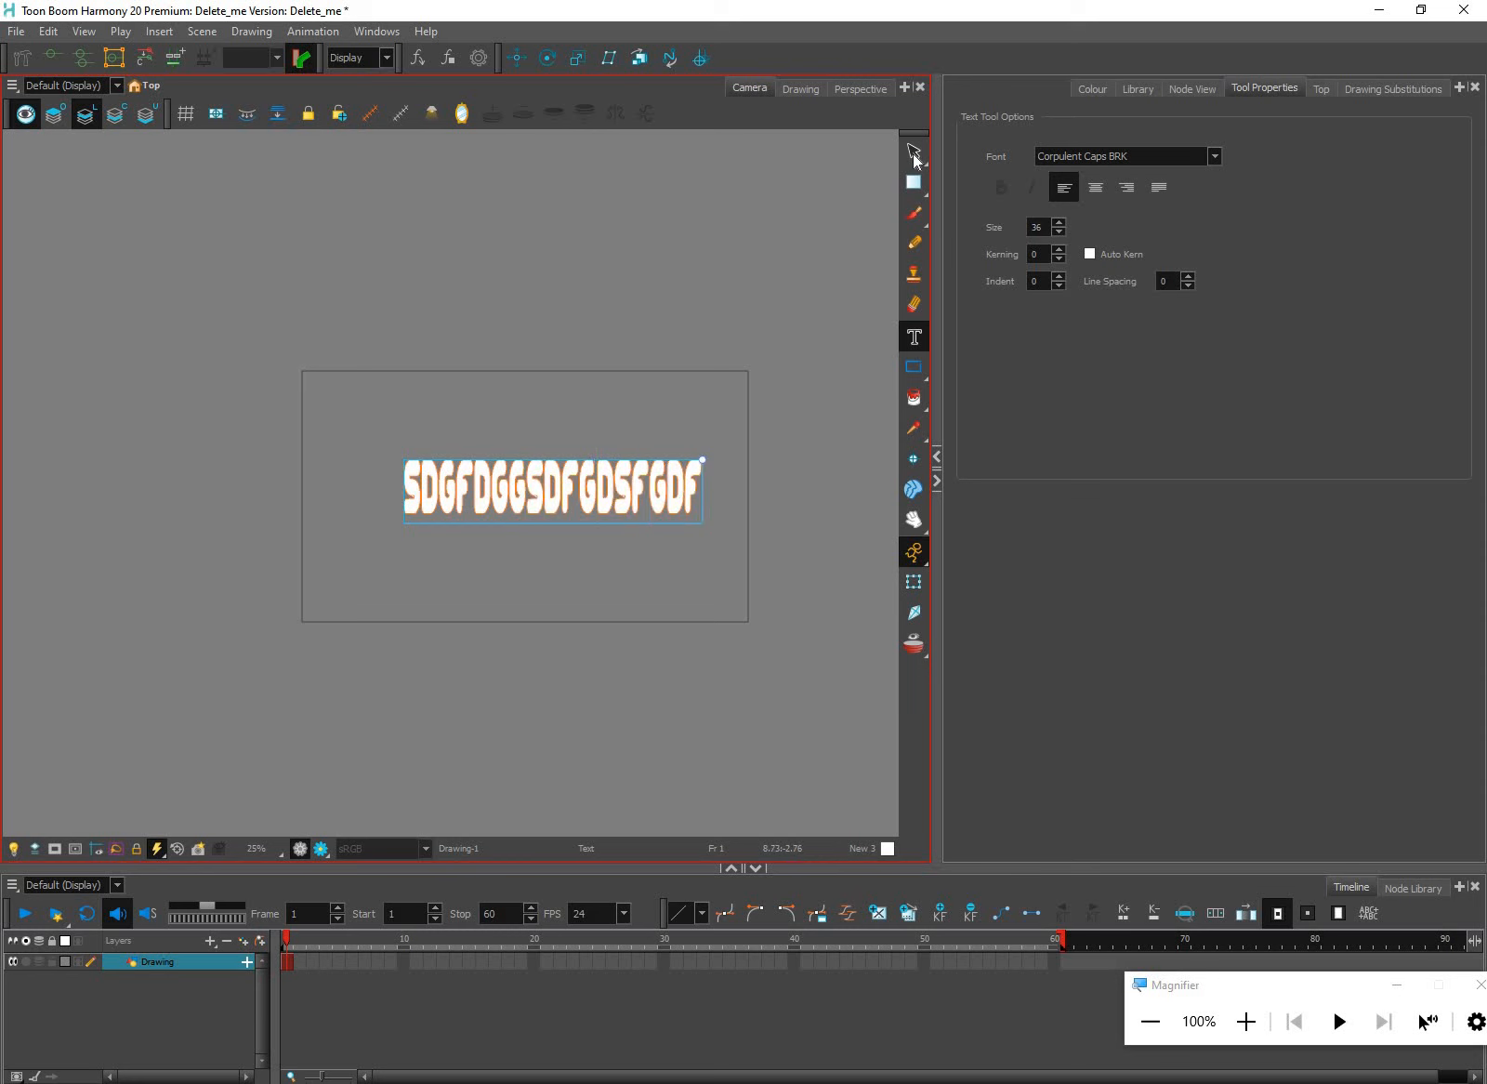
click(1223, 149)
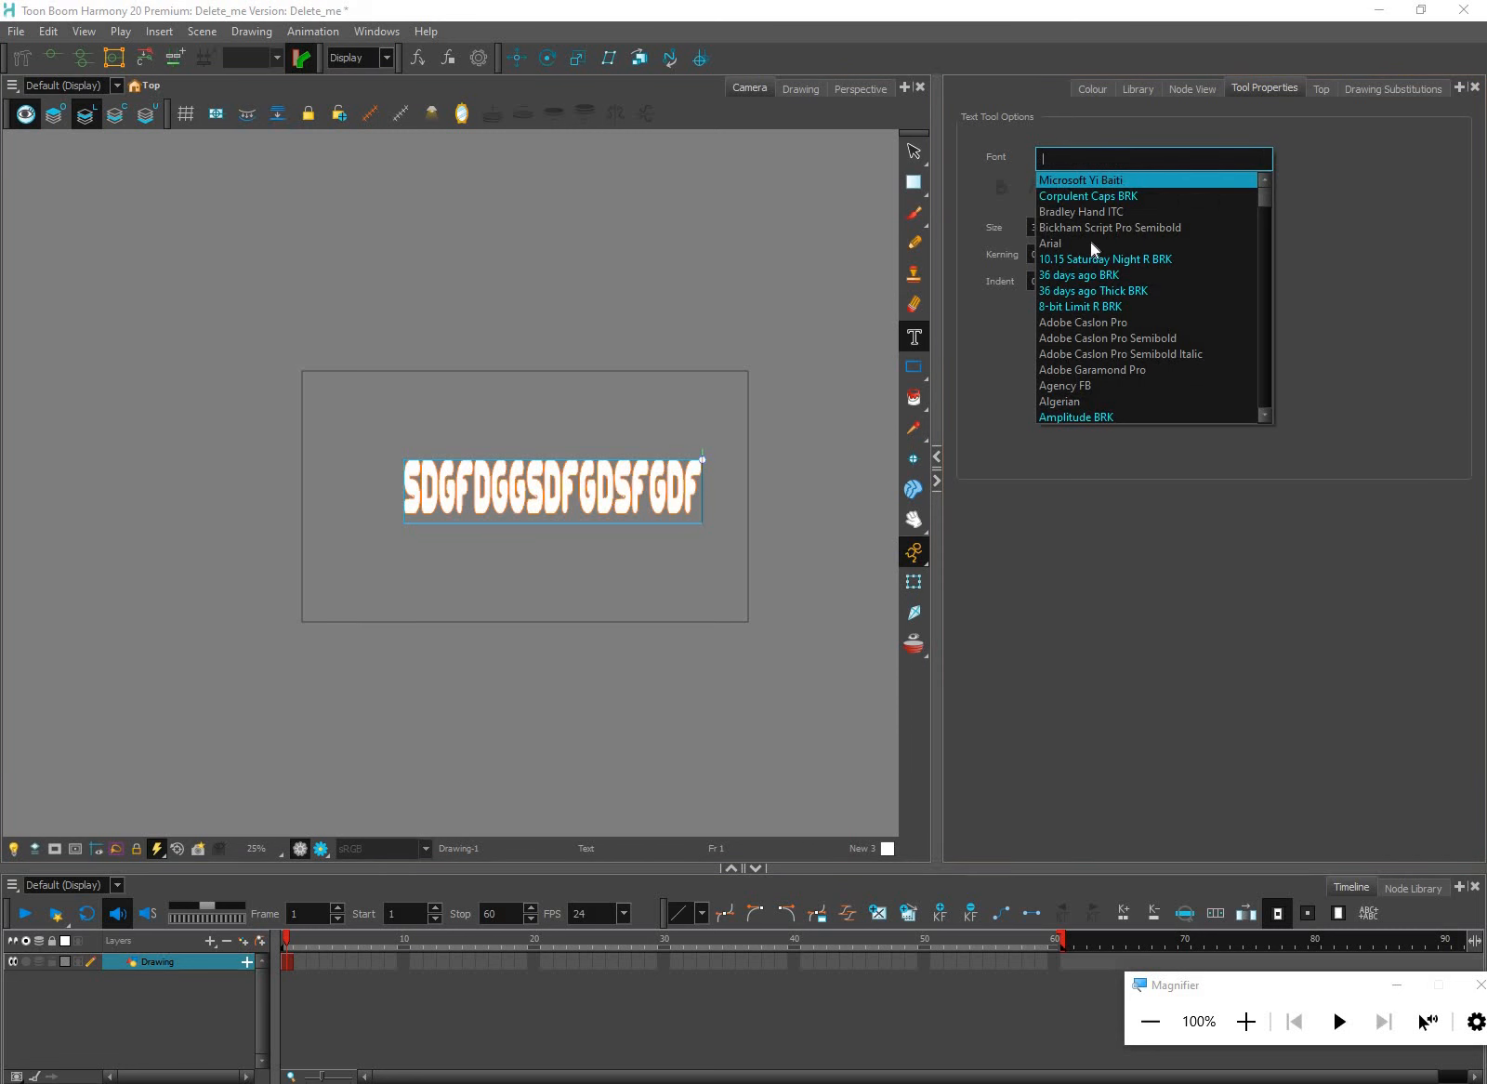
click(922, 228)
key(alt+s)
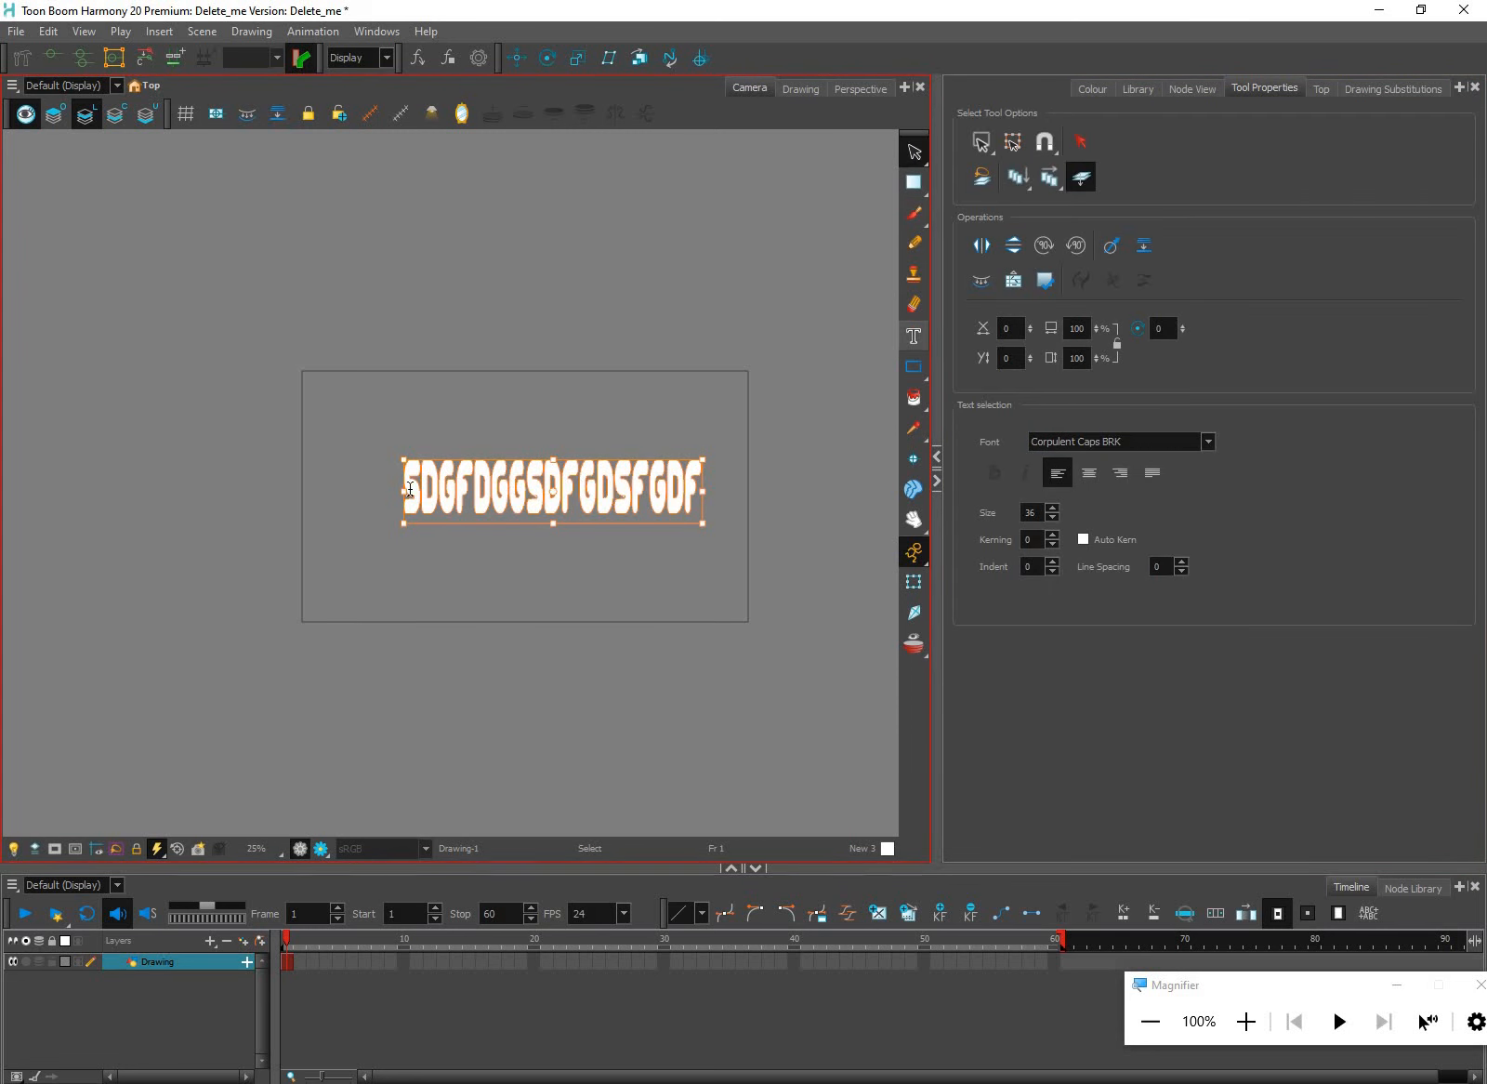
Select the whole text and change its font to Detonate BRK after trying several other fonts
key(alt+t)
drag(407, 499, 702, 505)
click(1214, 156)
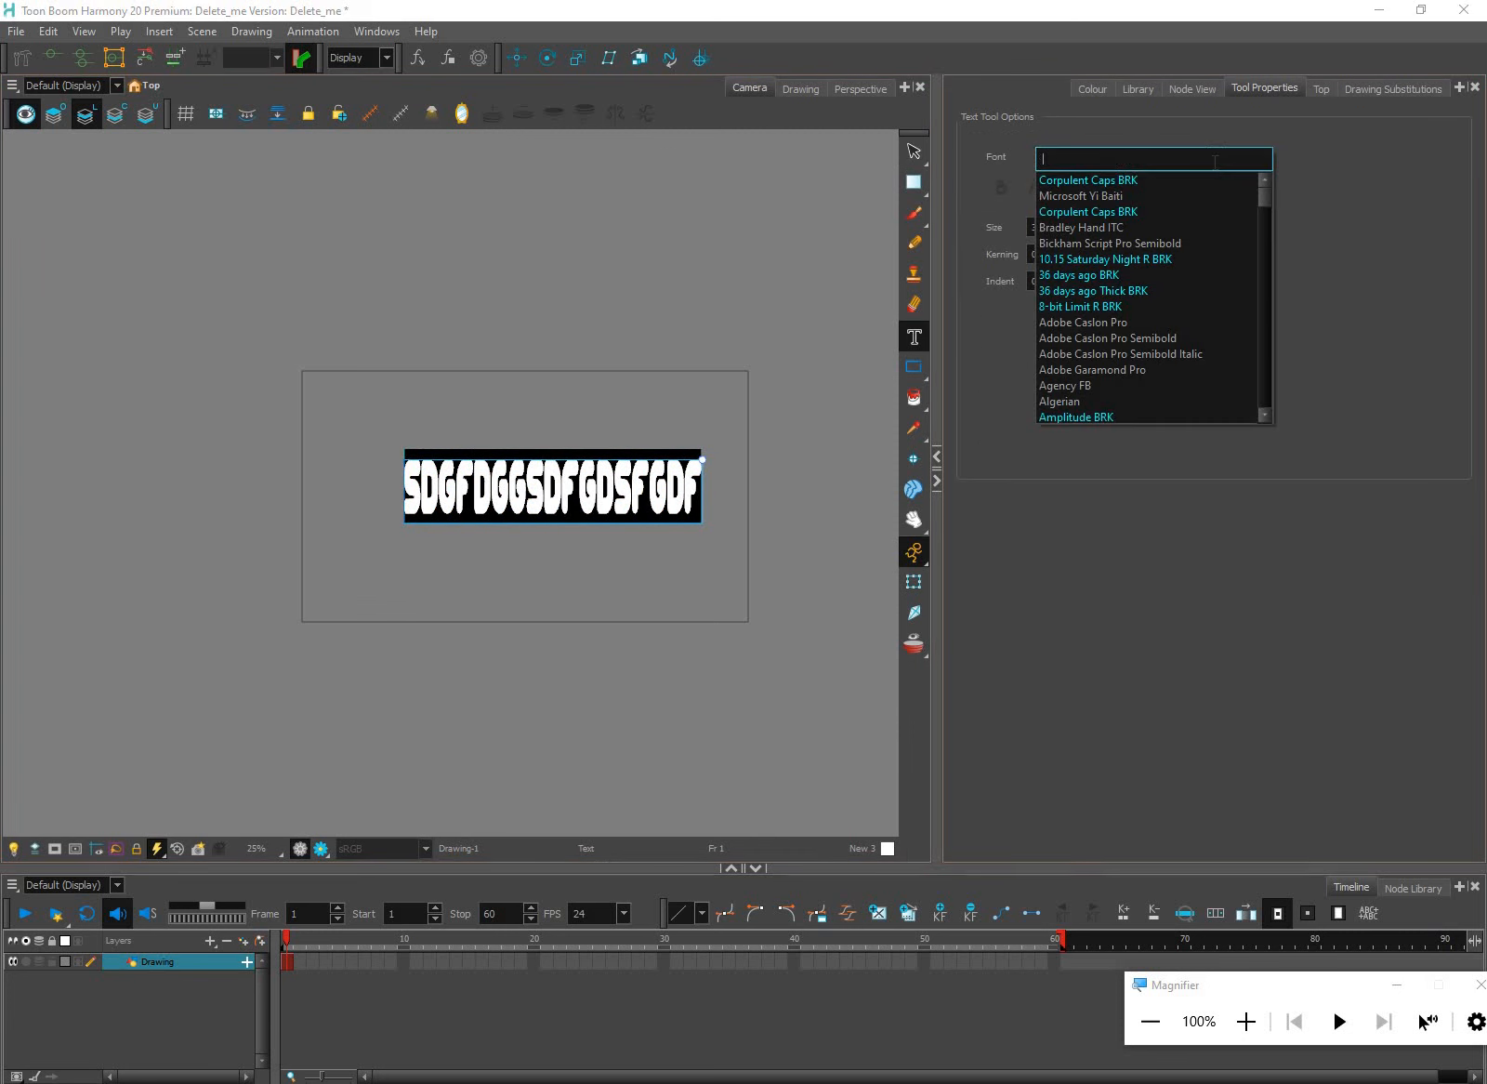
key(Down)
key(Return)
key(Down)
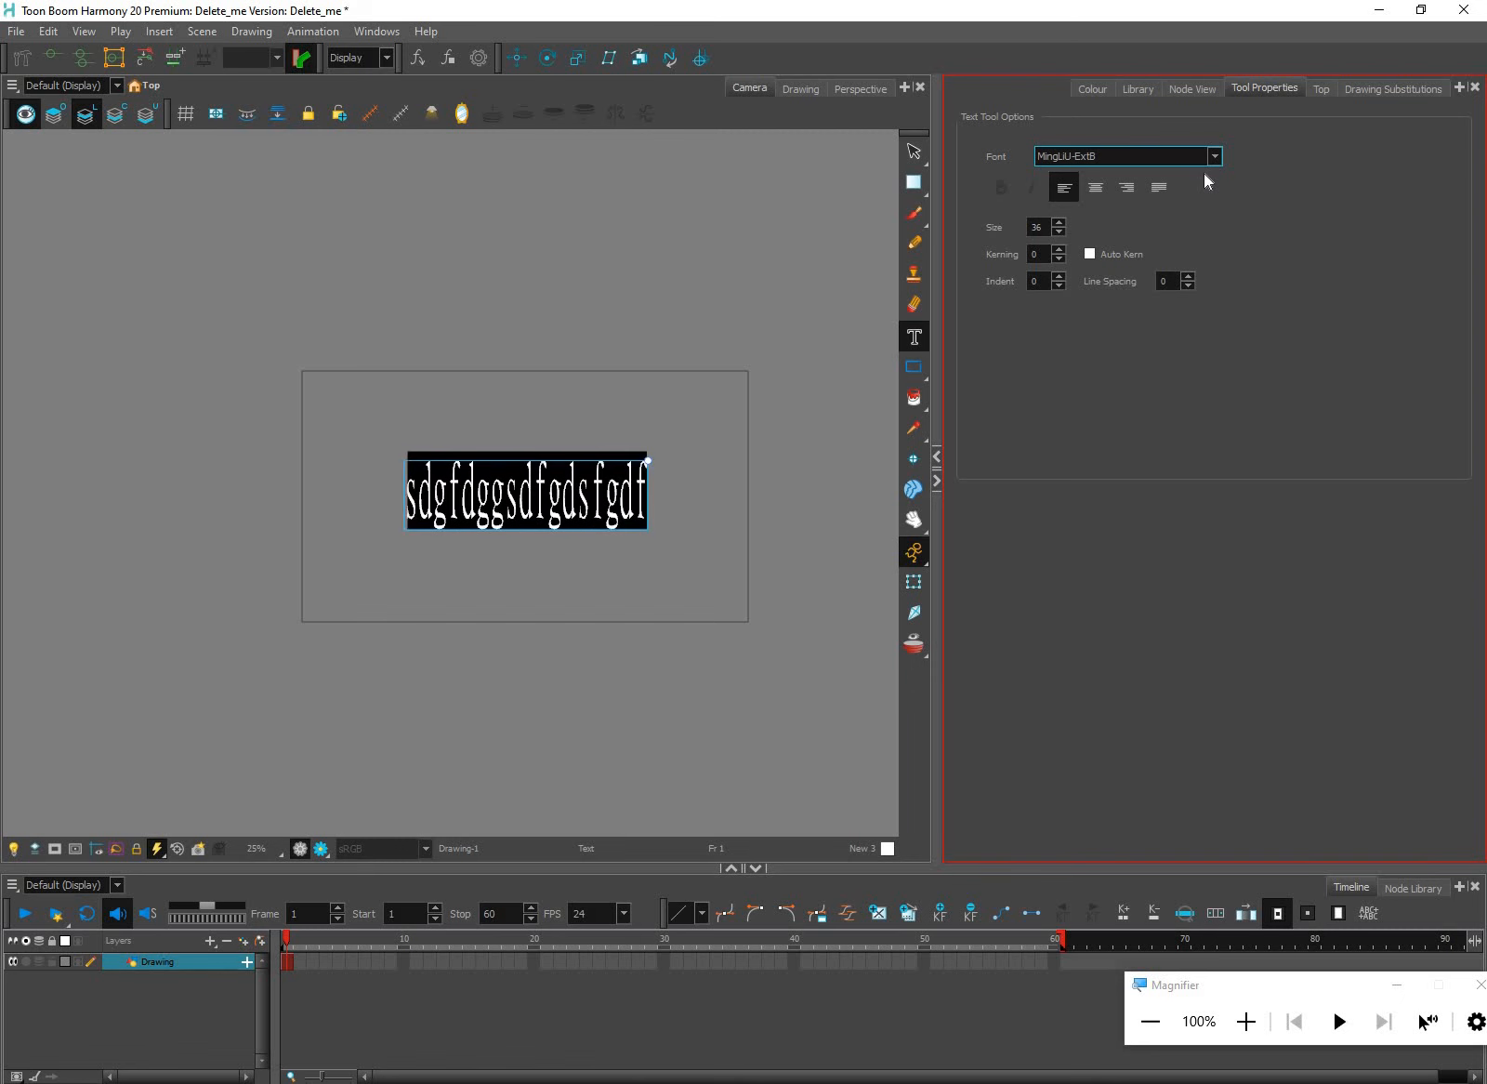
scroll(1150, 154, down, 1)
click(1150, 155)
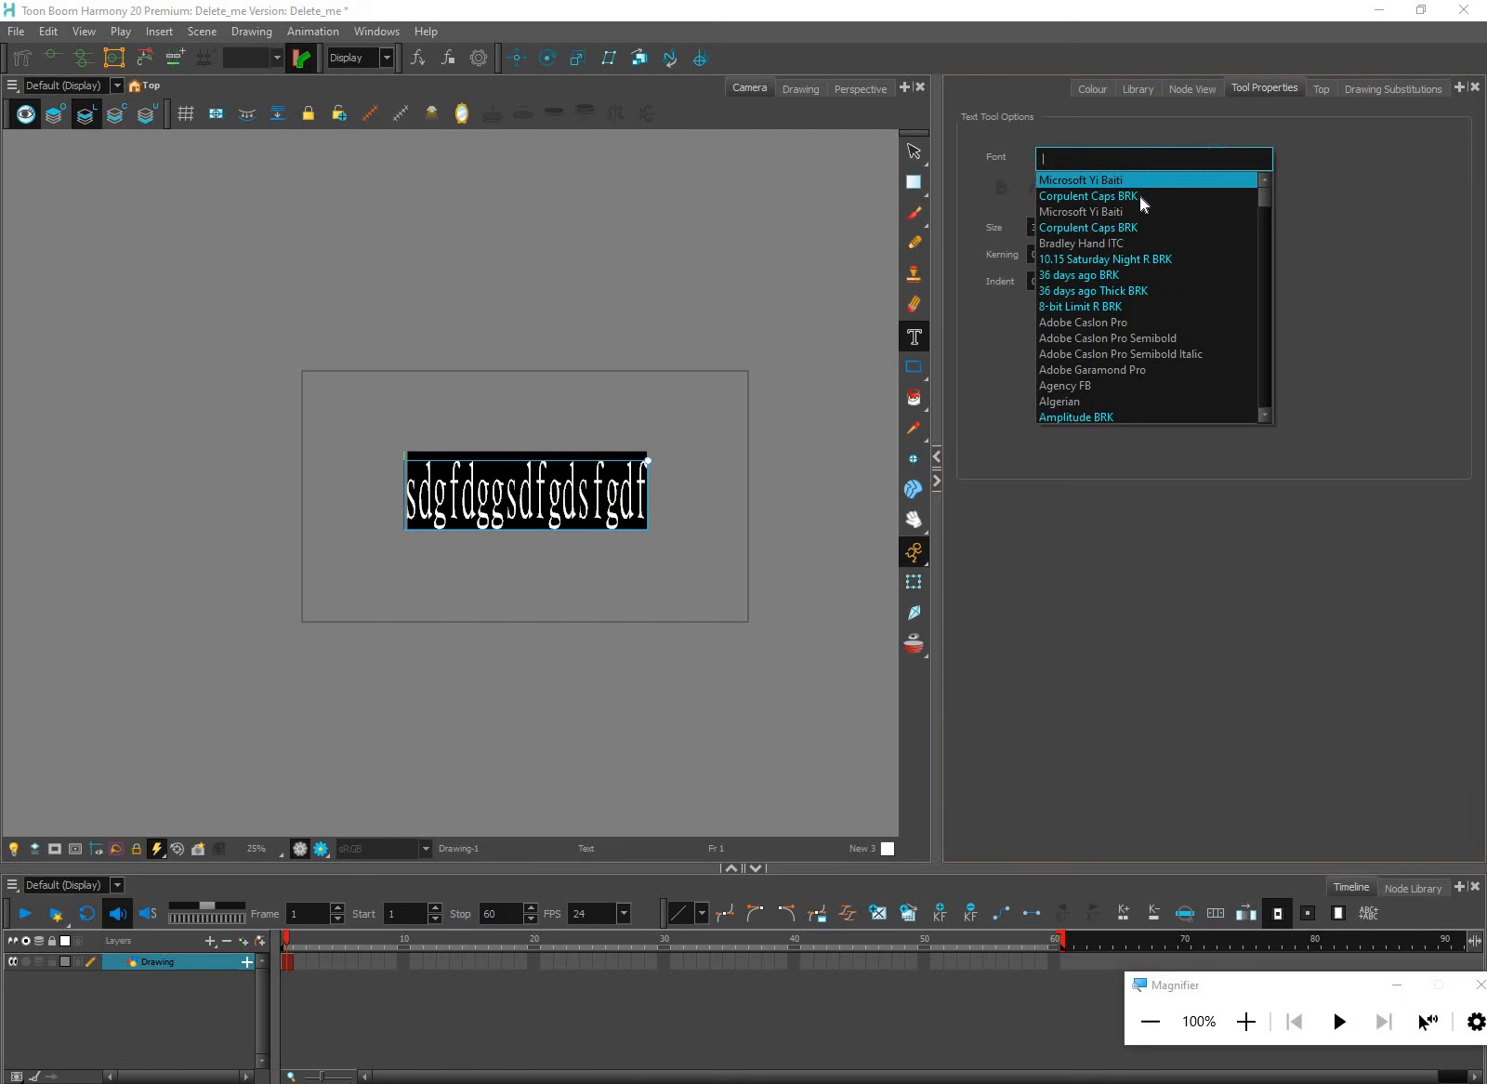
click(1138, 202)
key(Down)
key(Down)
key(Down)
key(Down)
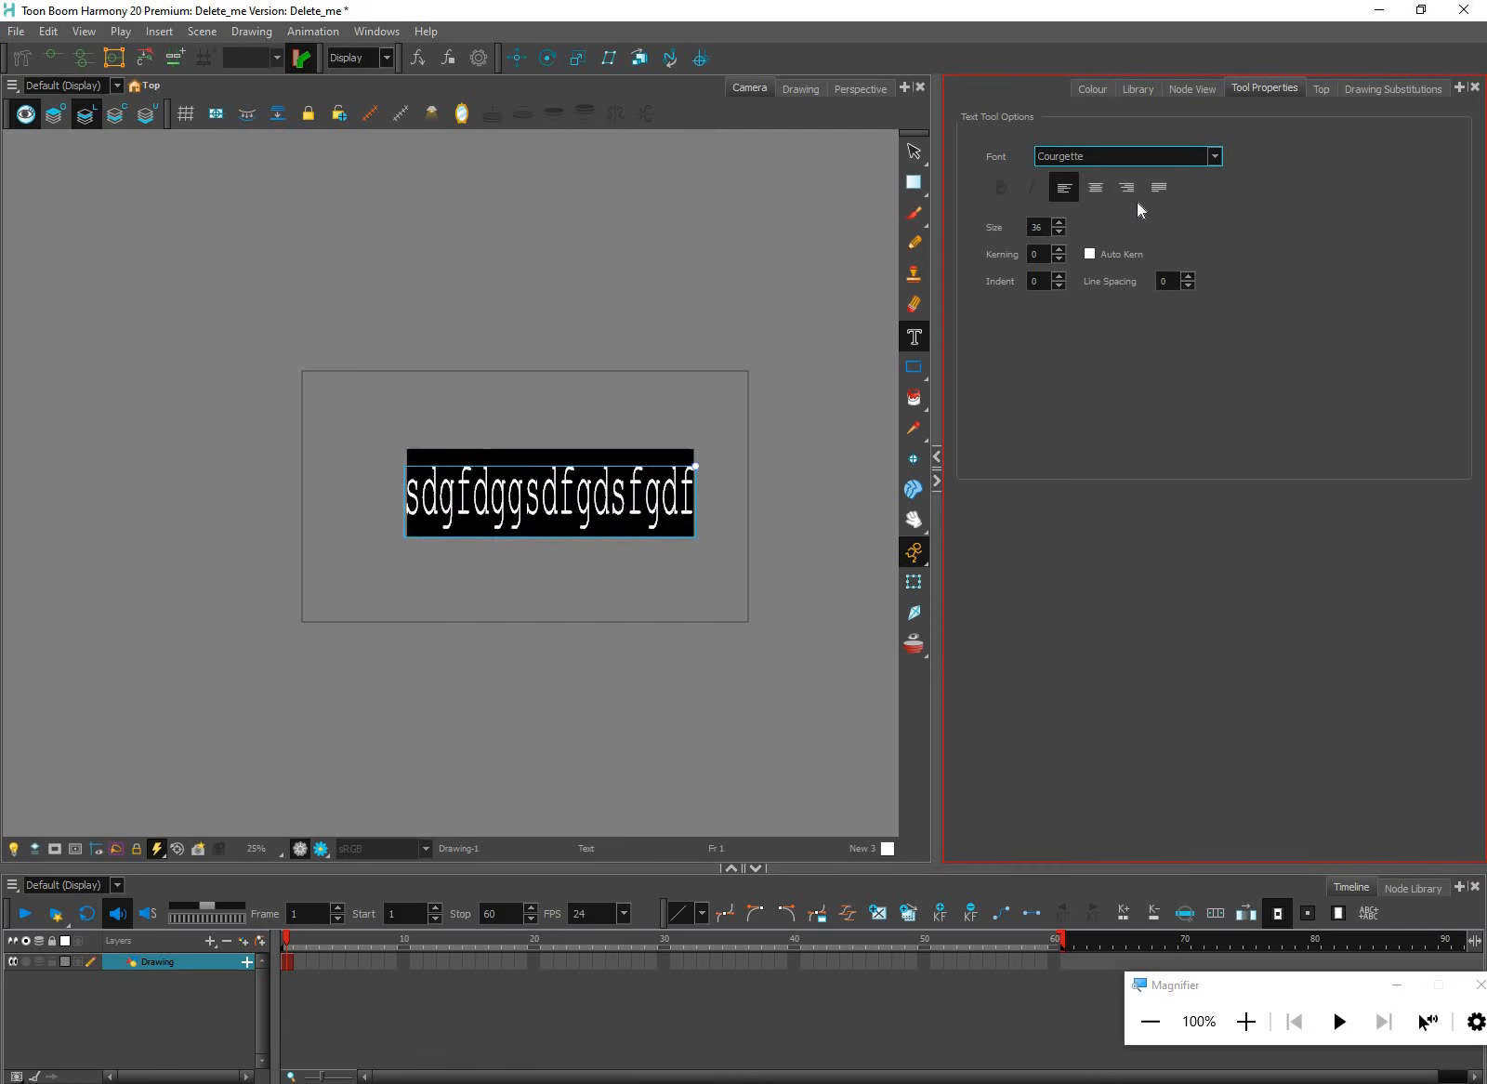
key(Down)
key(Down)
key(Down)
key(Down)
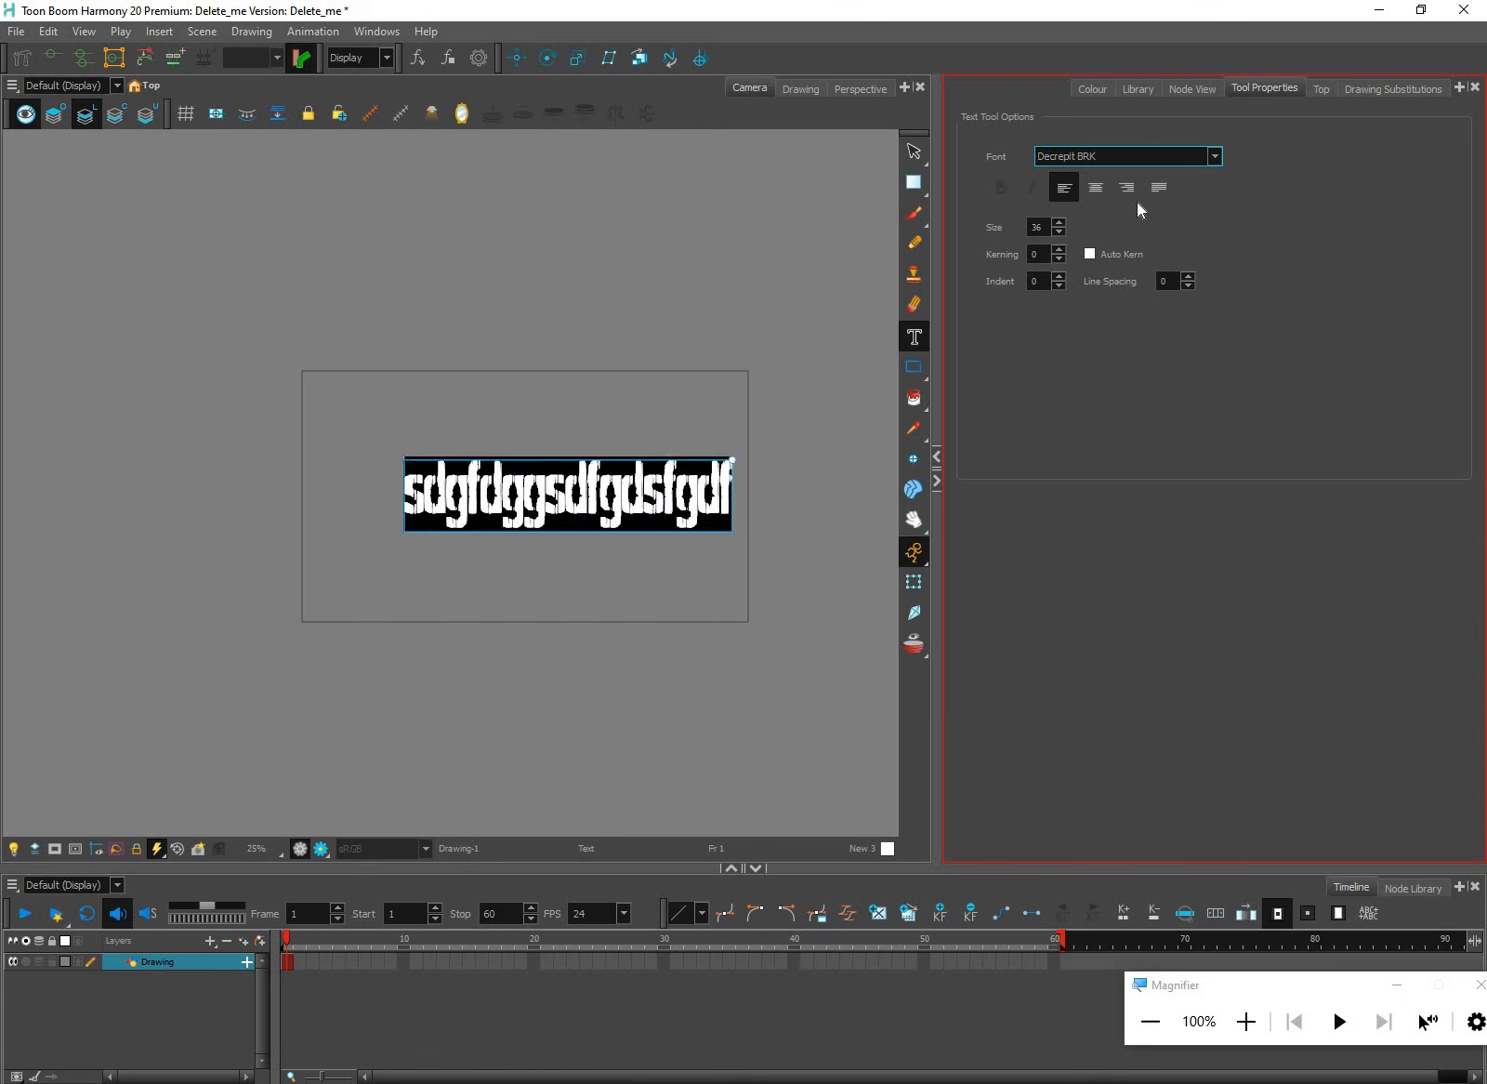
Set the selected text's size to 56 and its alignment to left
click(1060, 222)
click(1061, 223)
scroll(1059, 231, up, 8)
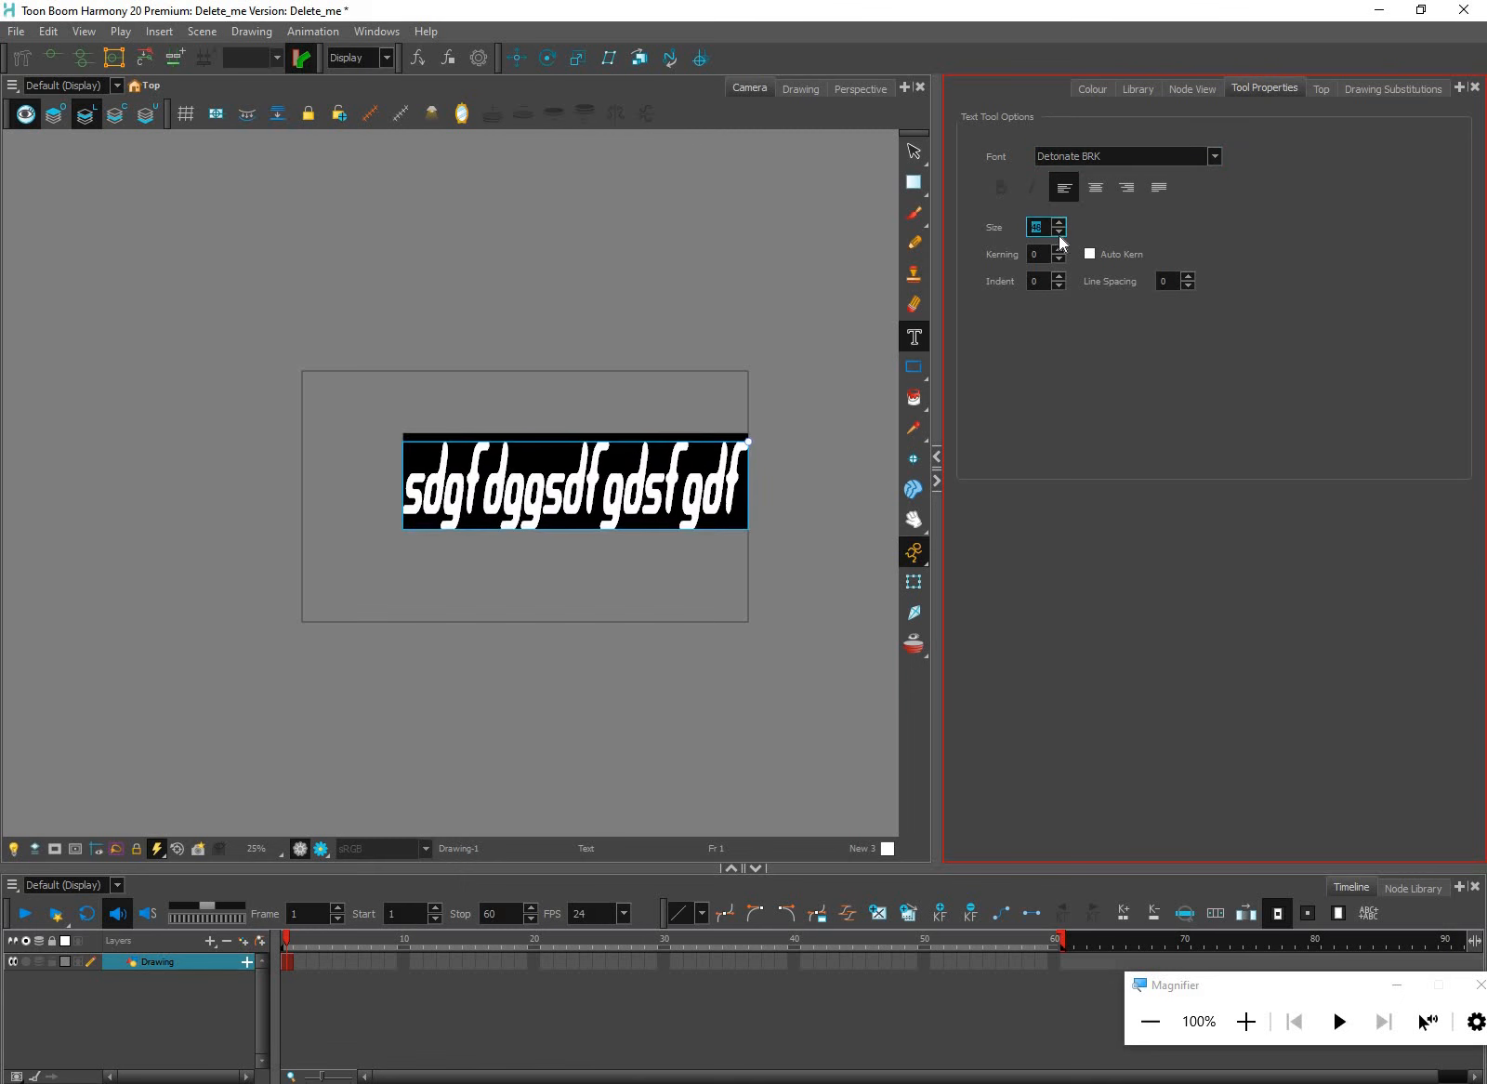
scroll(1041, 233, down, 3)
scroll(1042, 240, down, 1)
text(60)
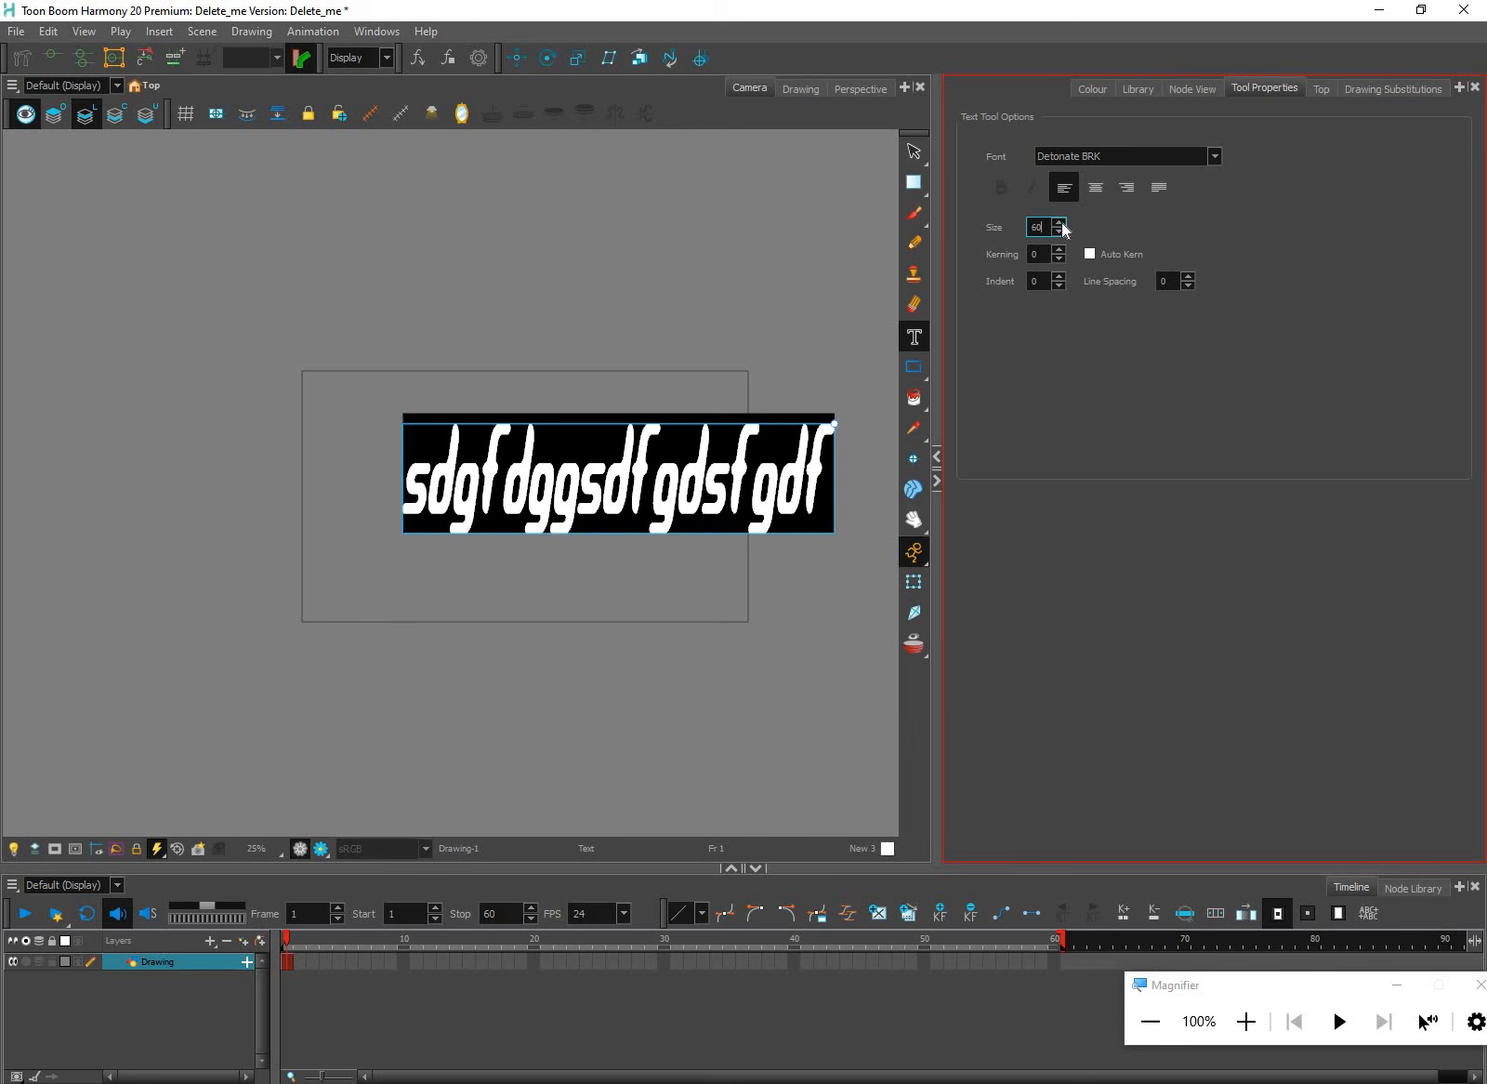
scroll(1062, 226, down, 10)
scroll(1058, 234, up, 6)
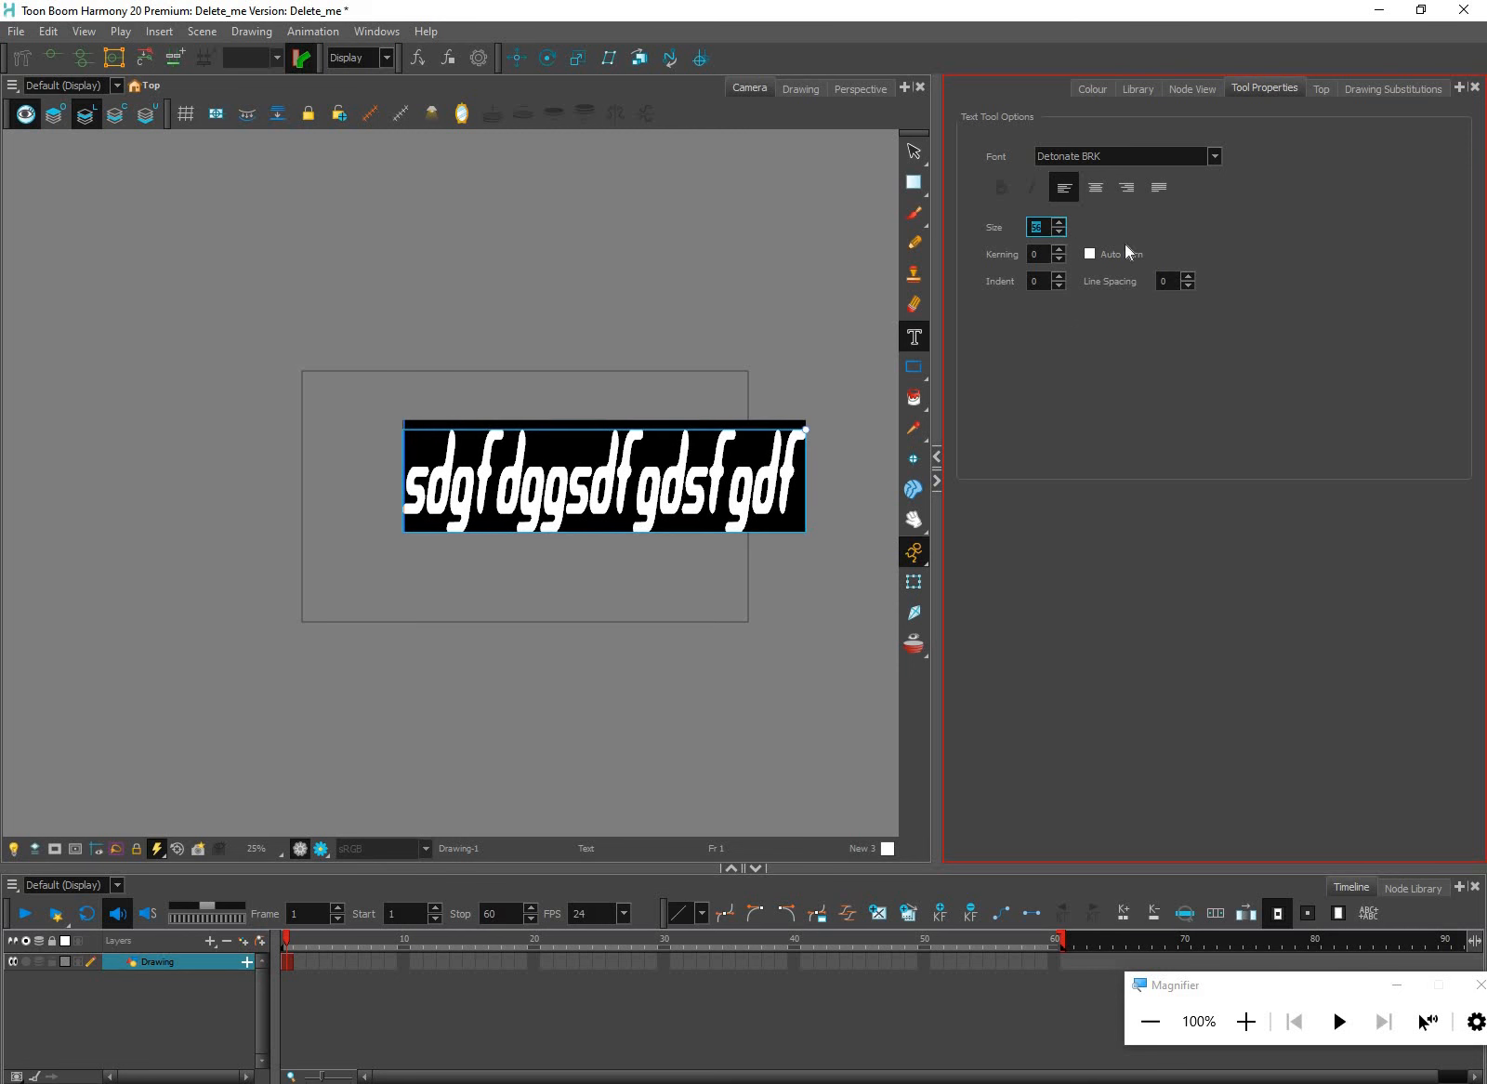
click(1097, 192)
click(1065, 188)
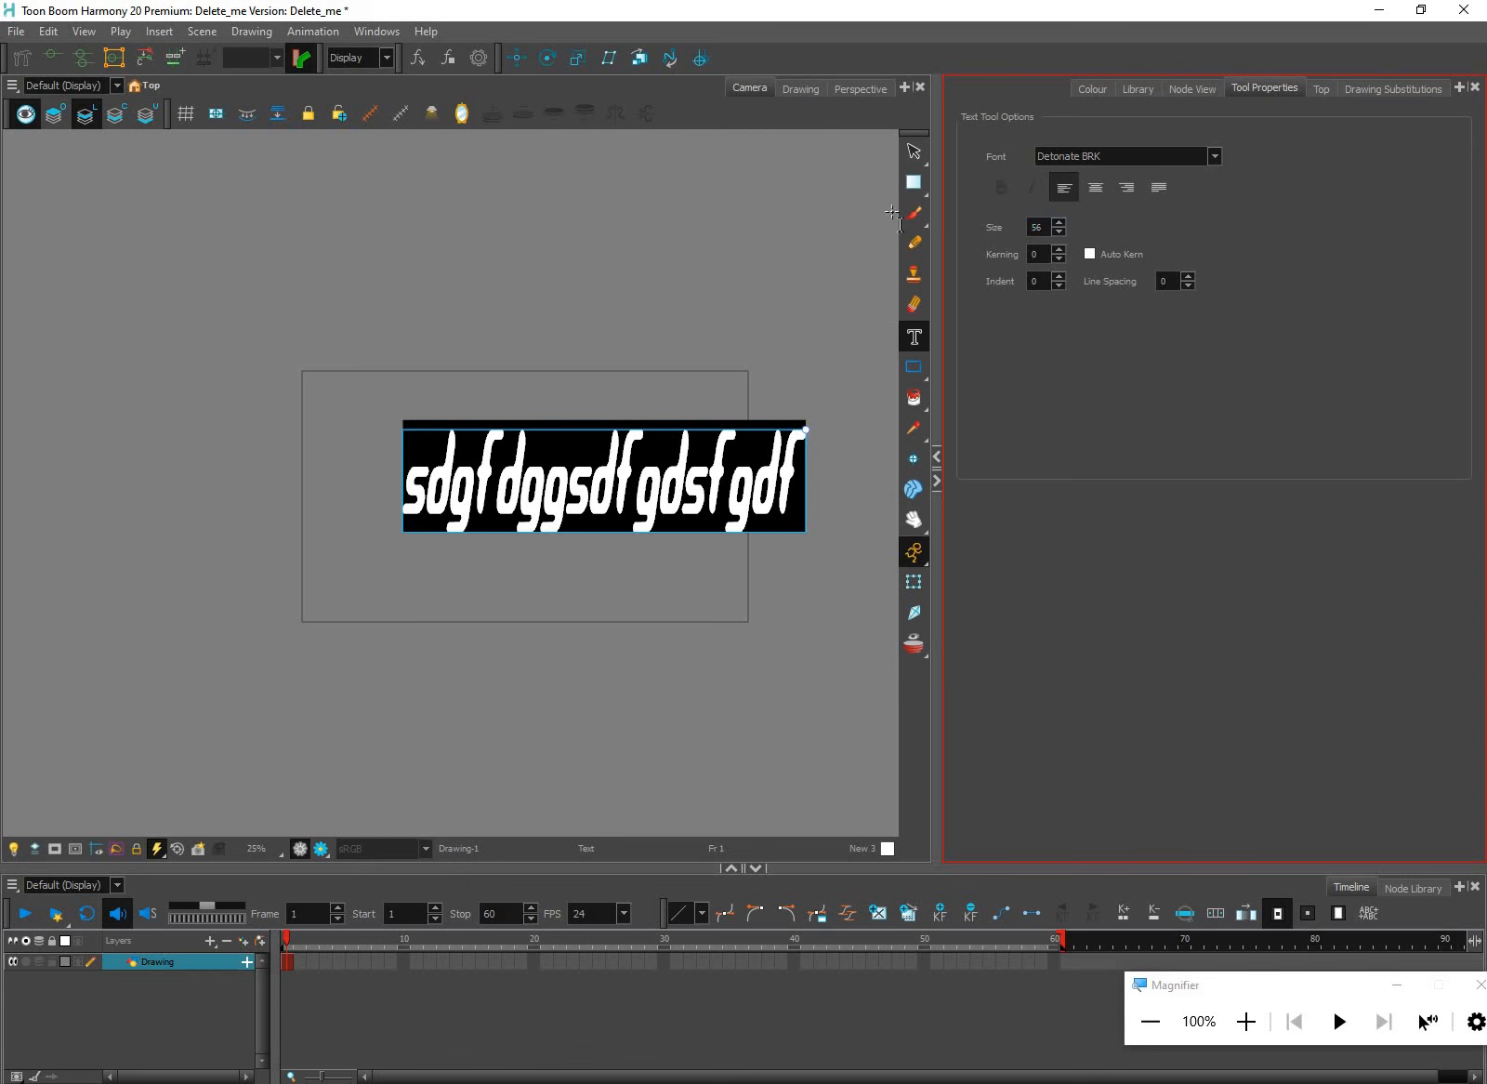
Move the text object fully inside the camera frame with the Select tool, enlarge it slightly and deselect it
key(alt+s)
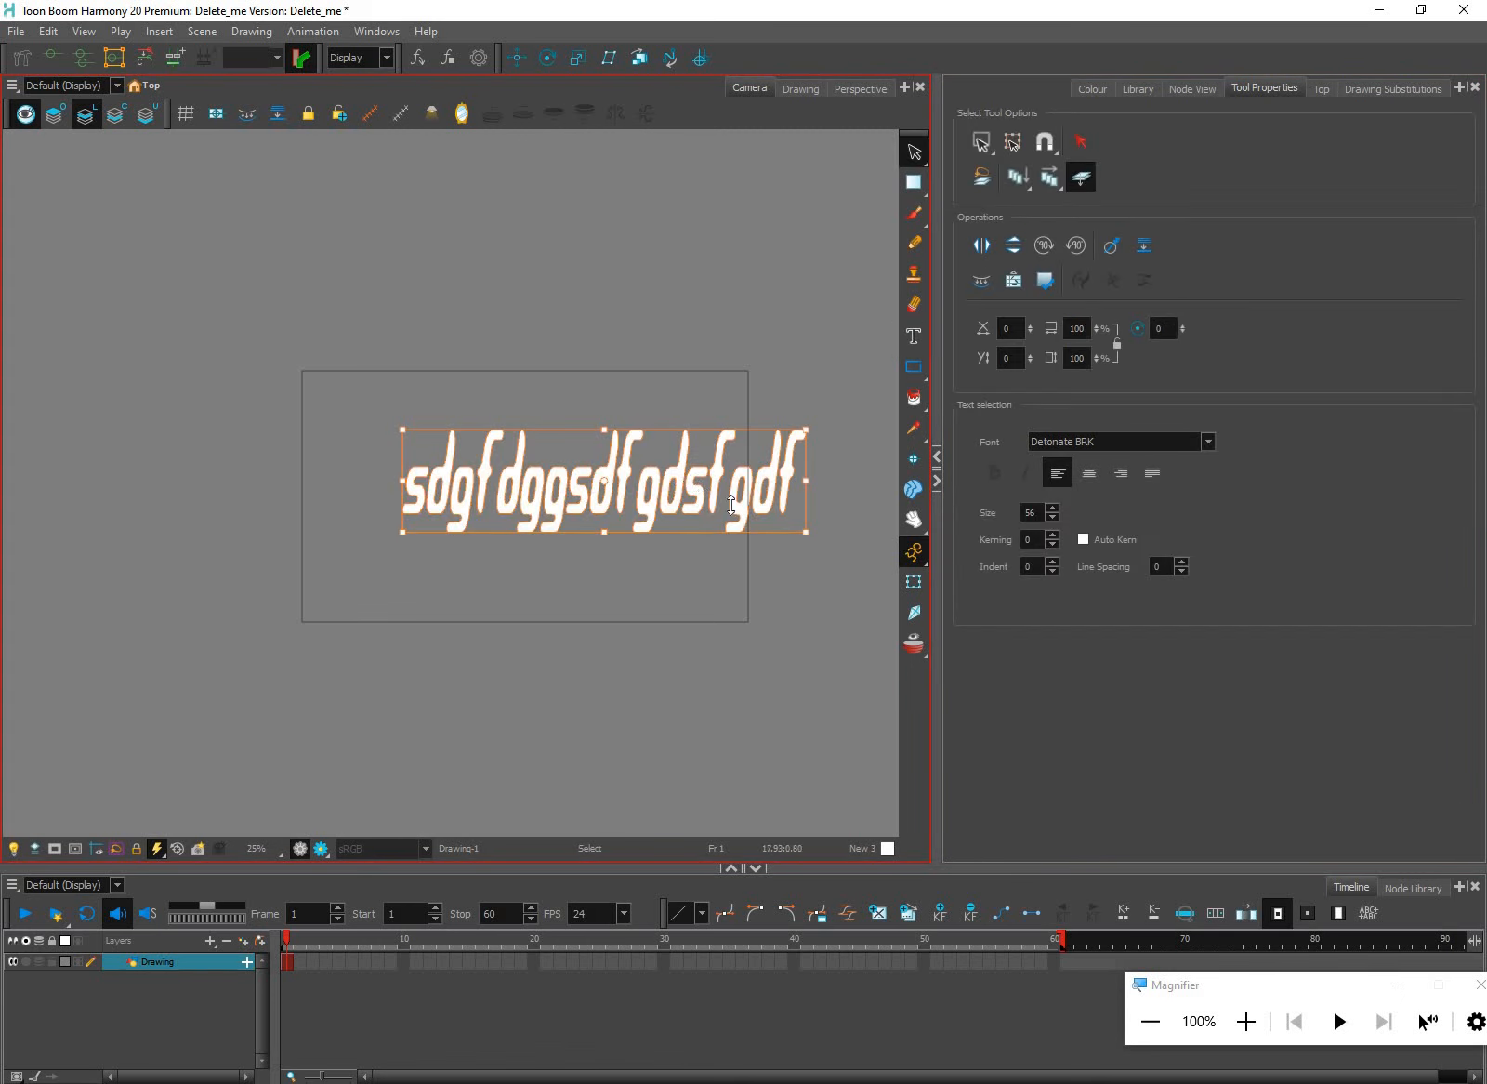
drag(678, 475, 600, 465)
drag(728, 522, 805, 573)
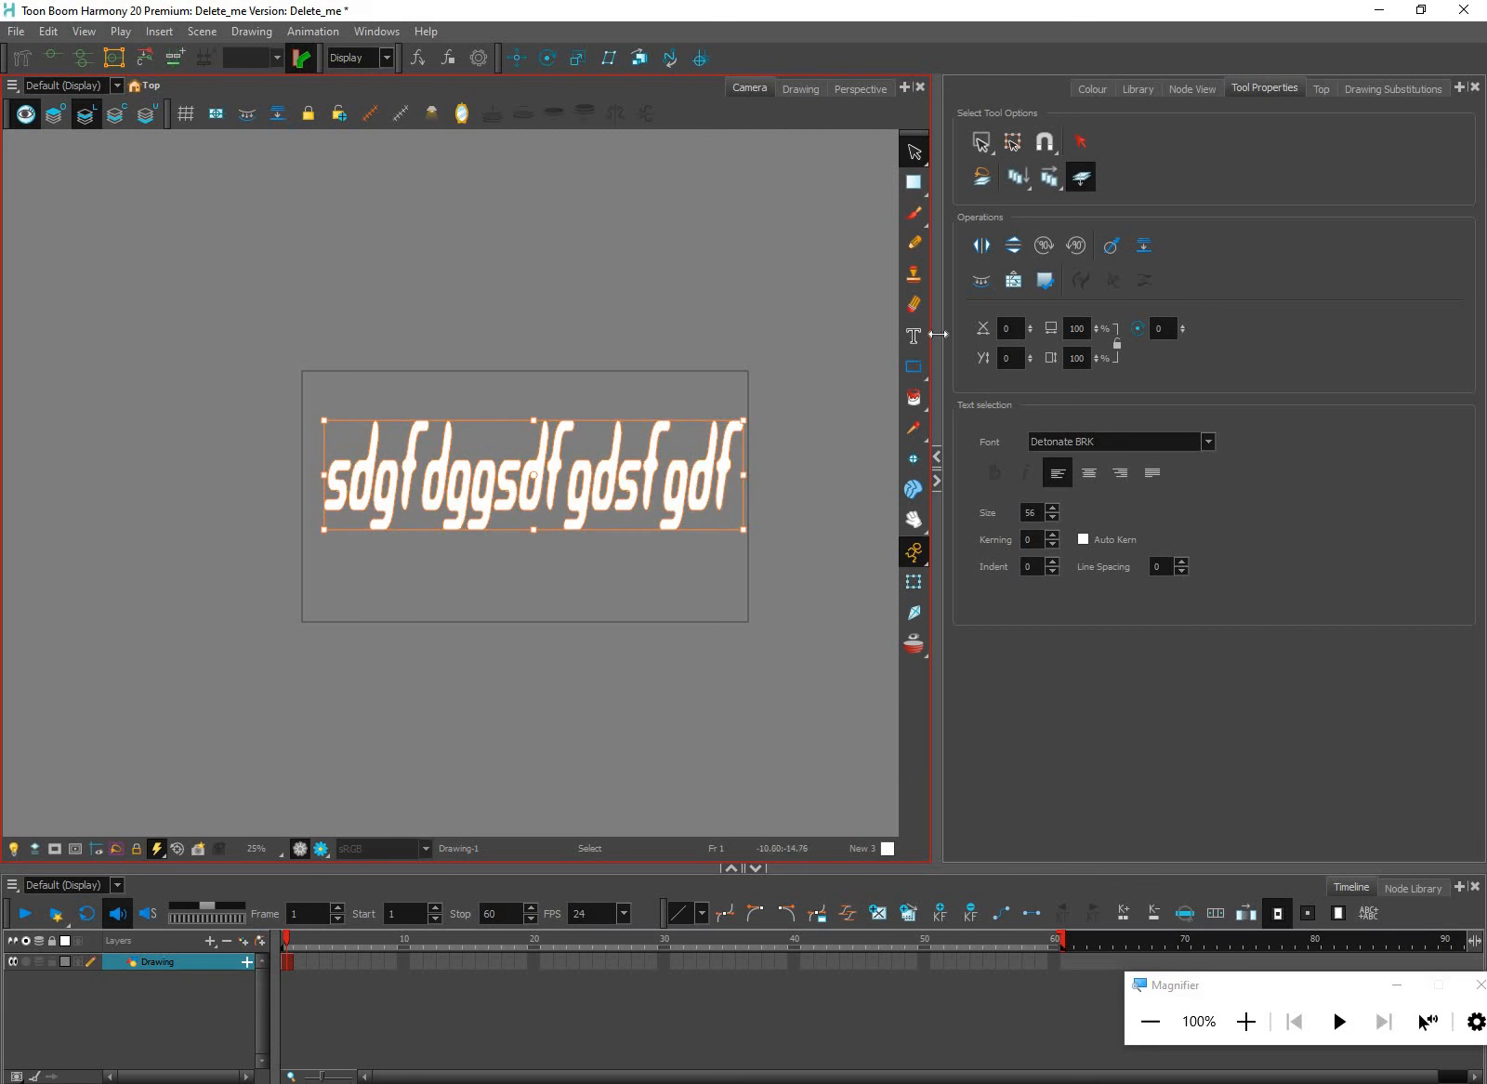
key(Escape)
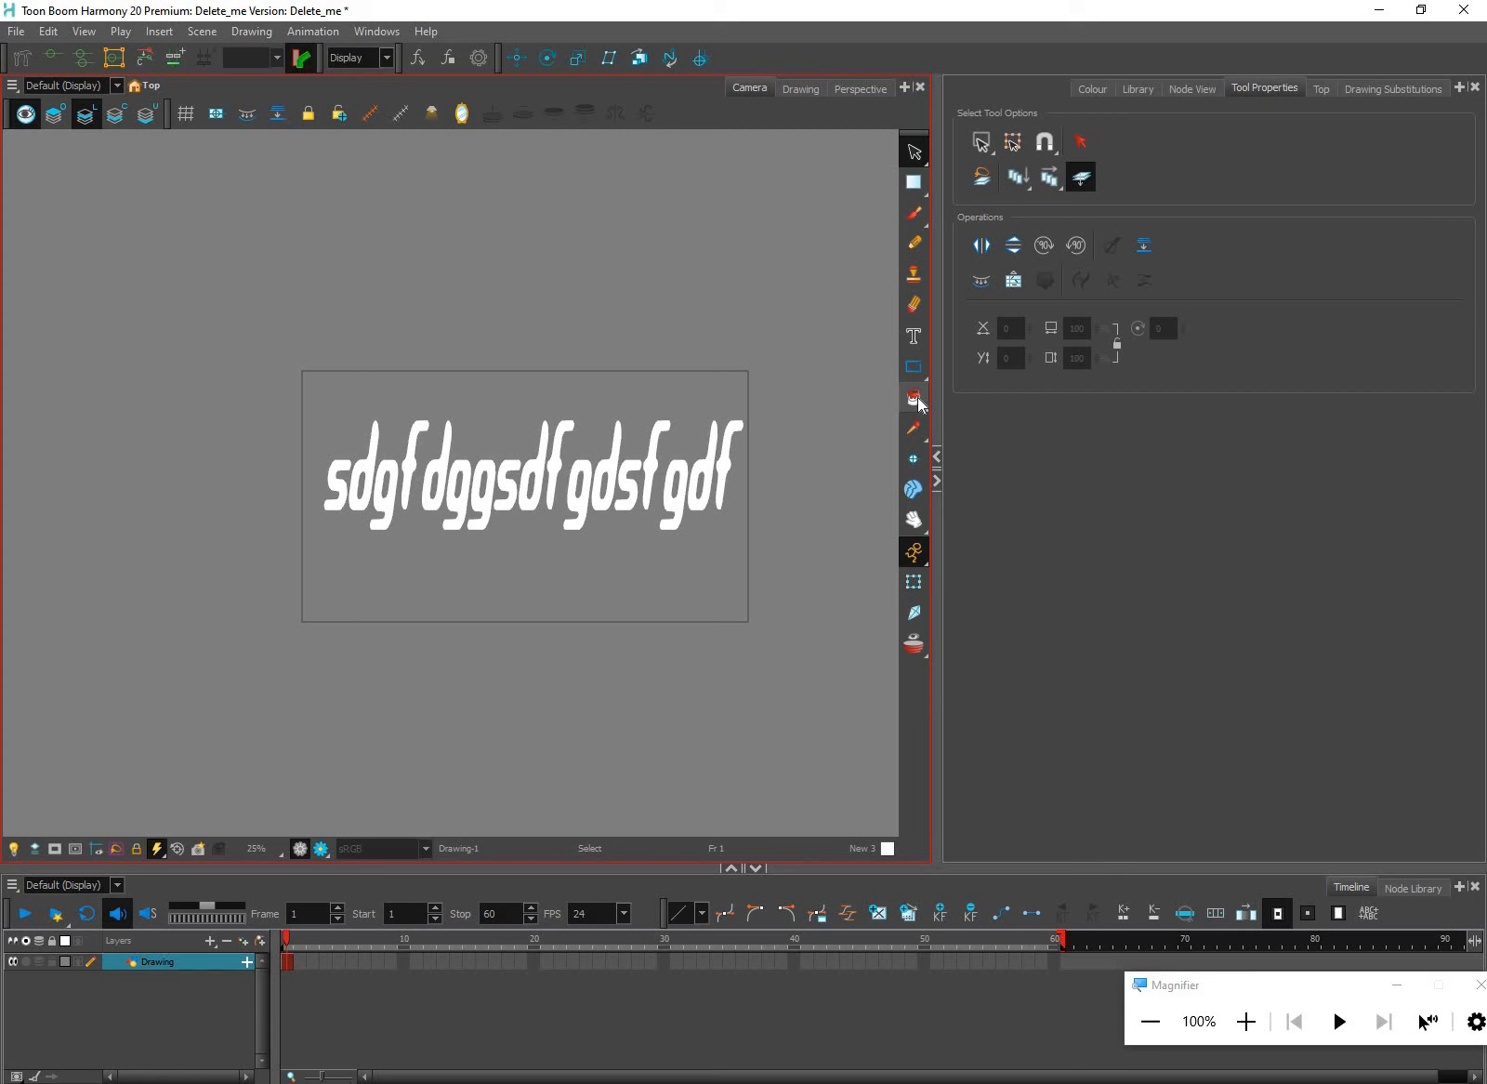
Select the text object in the camera frame and delete it
click(922, 385)
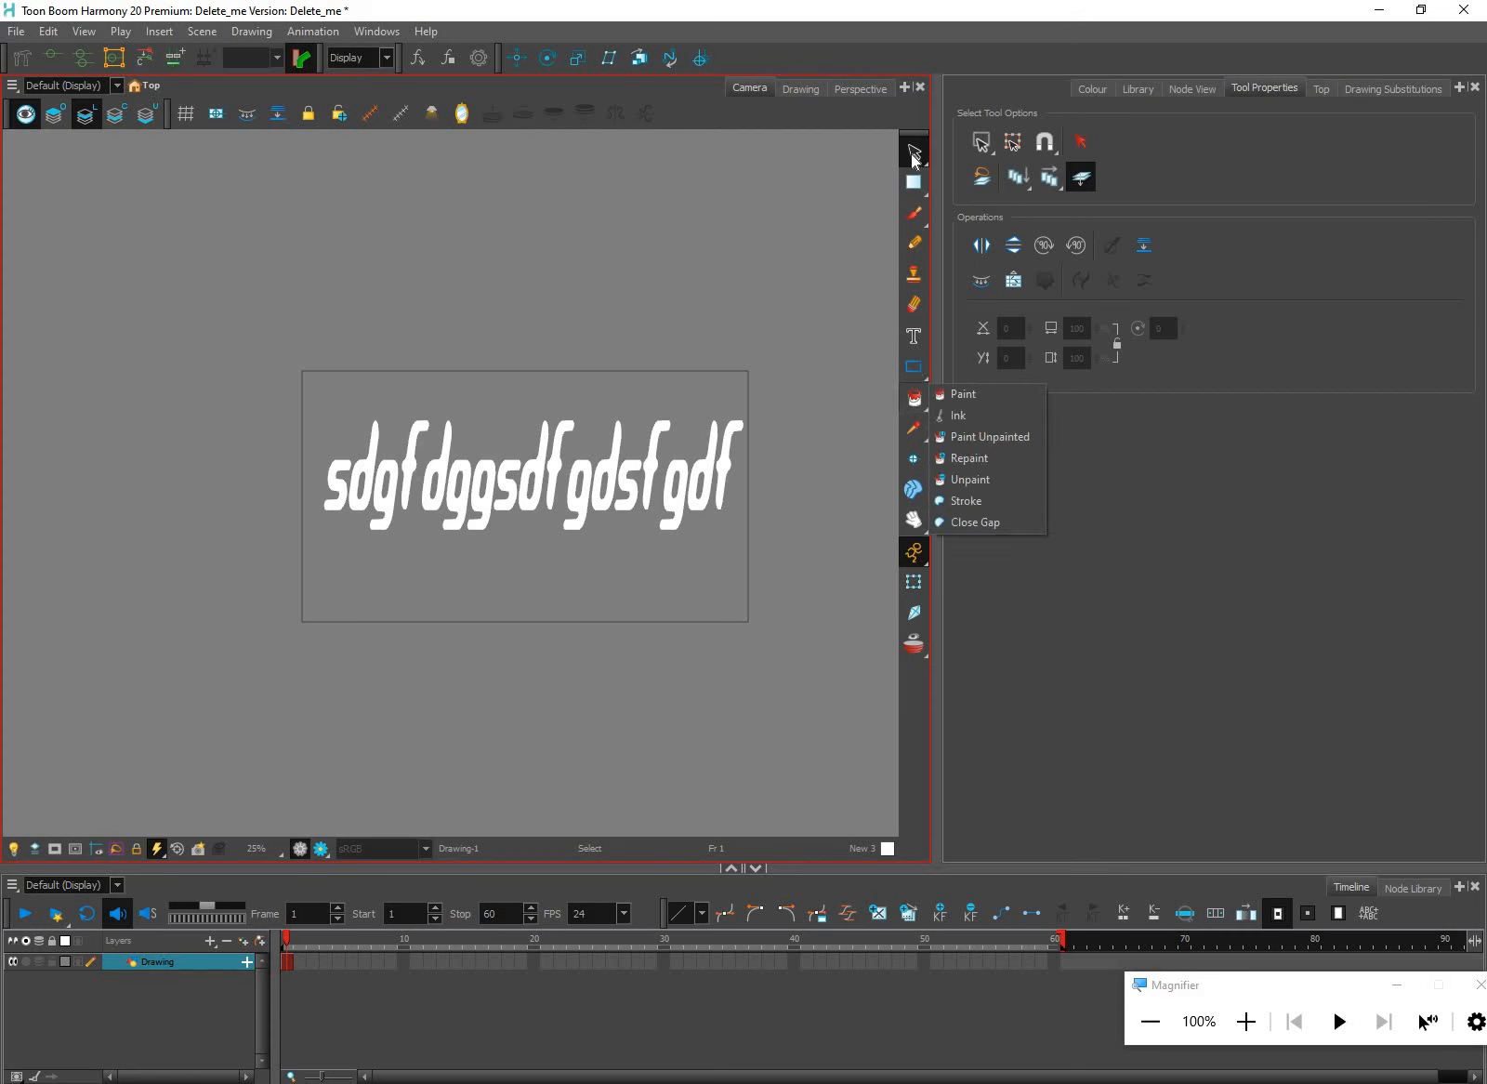
click(740, 444)
click(740, 443)
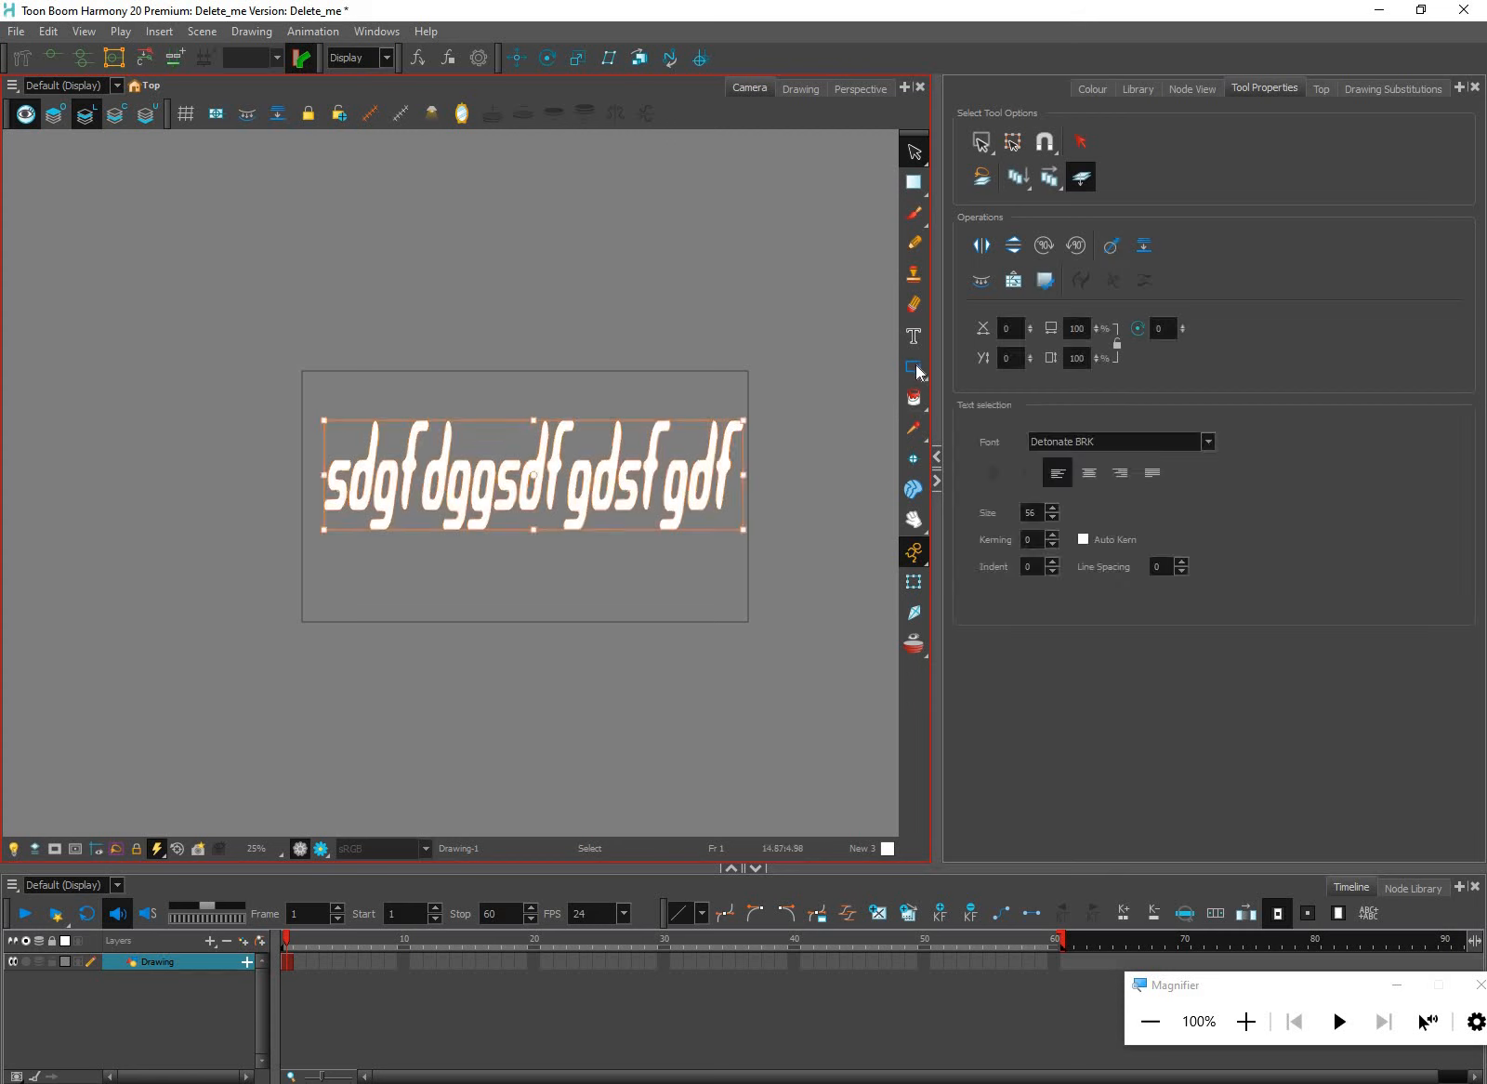
key(Delete)
Draw a large wide ellipse, three circles of different sizes and two flat ellipses with the Ellipse tool
click(923, 375)
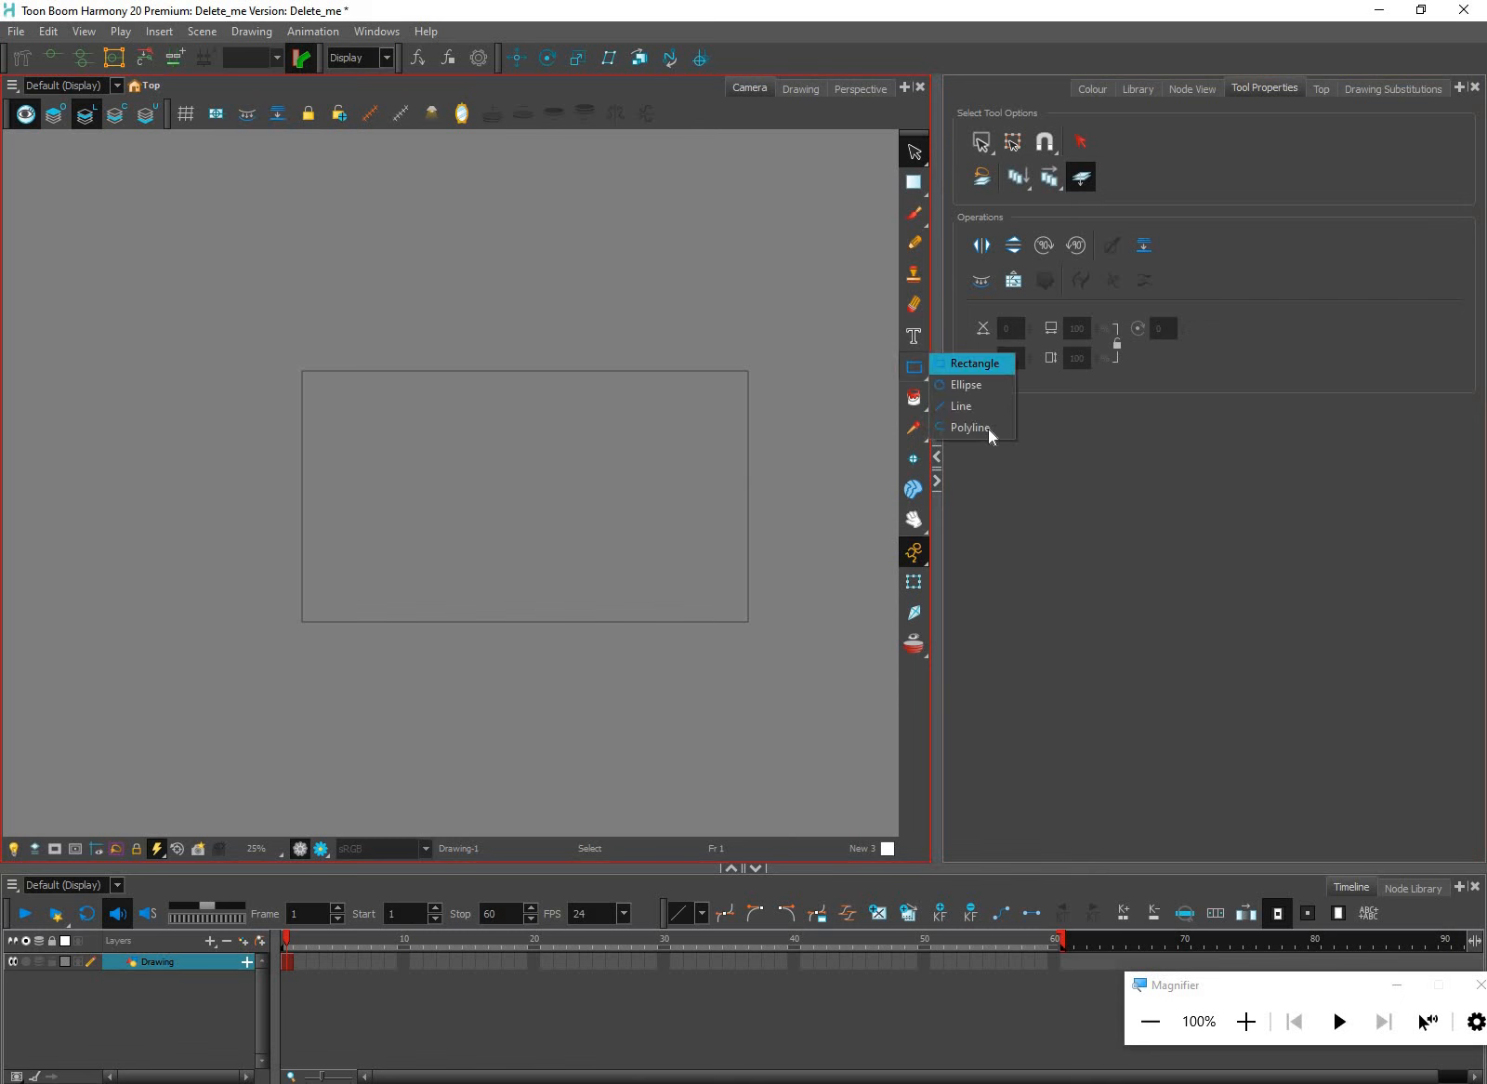
click(966, 384)
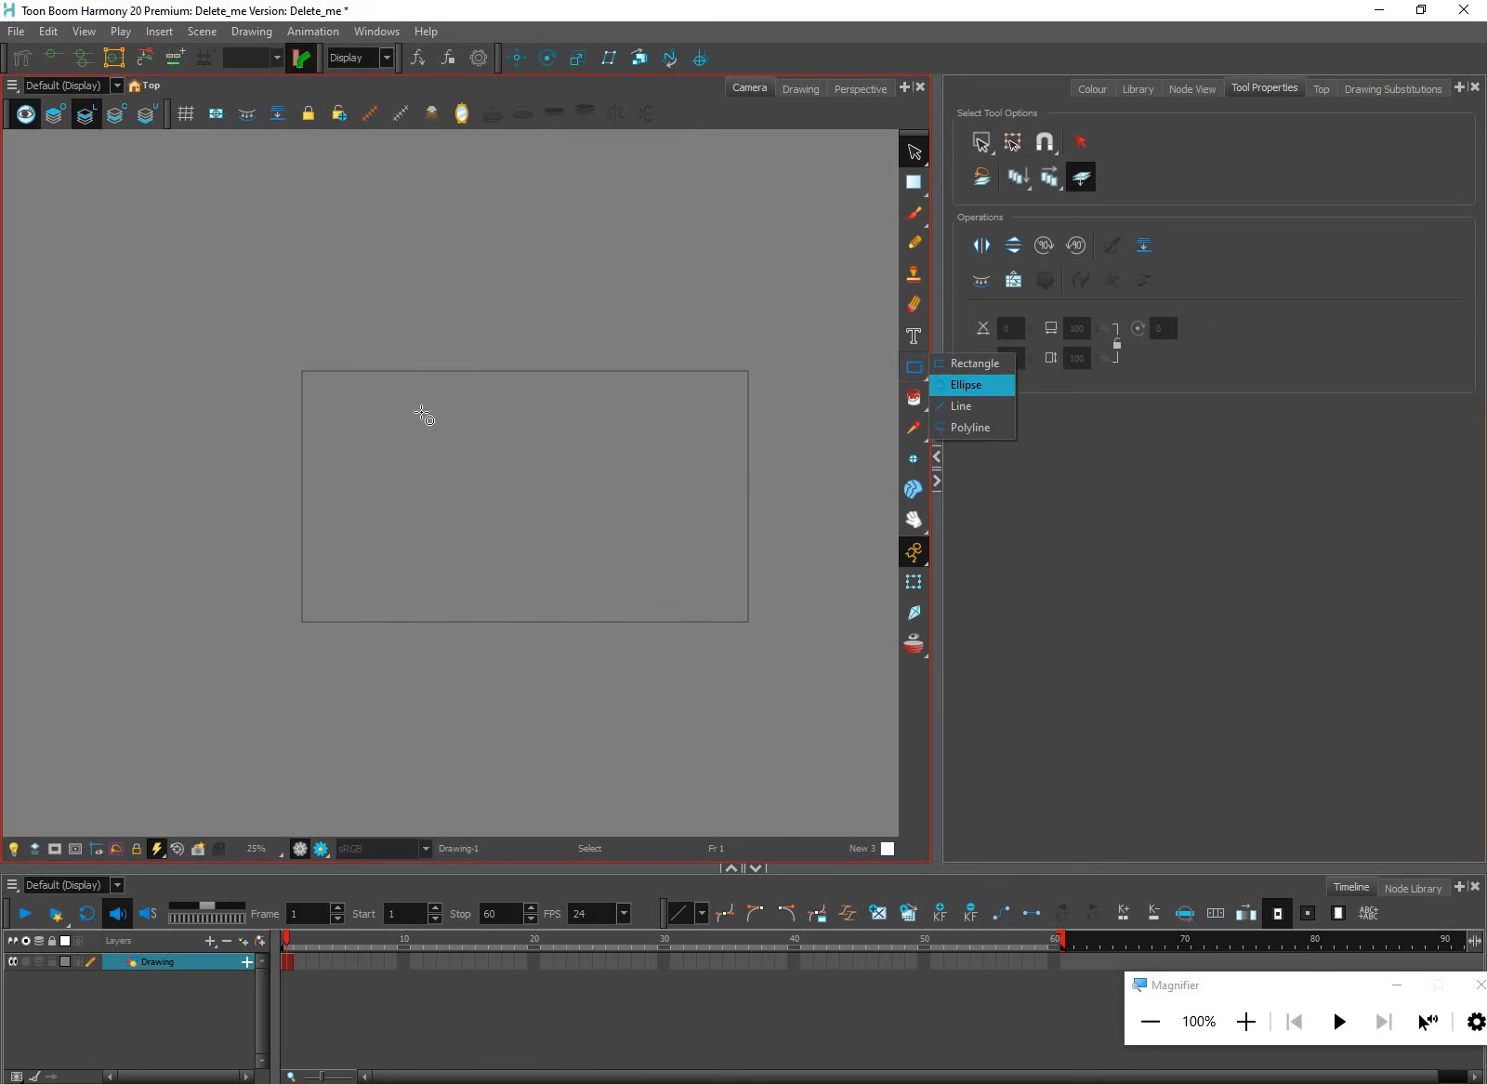
drag(418, 408, 530, 392)
drag(540, 272, 597, 392)
drag(617, 292, 808, 339)
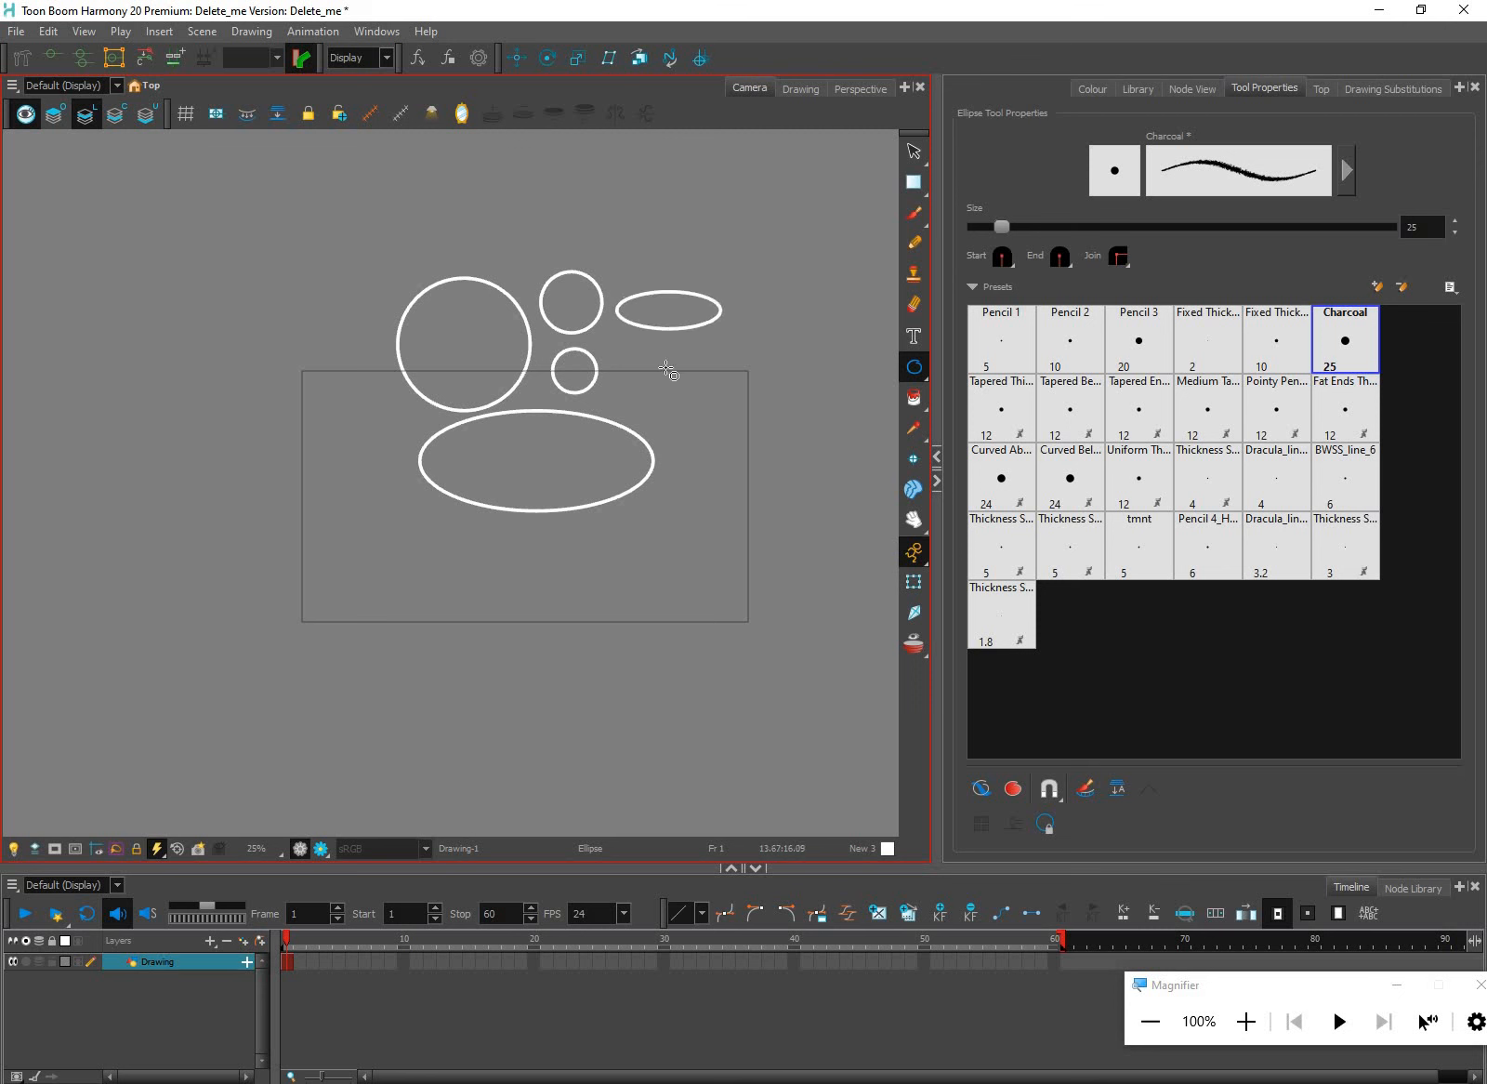
drag(668, 370, 757, 398)
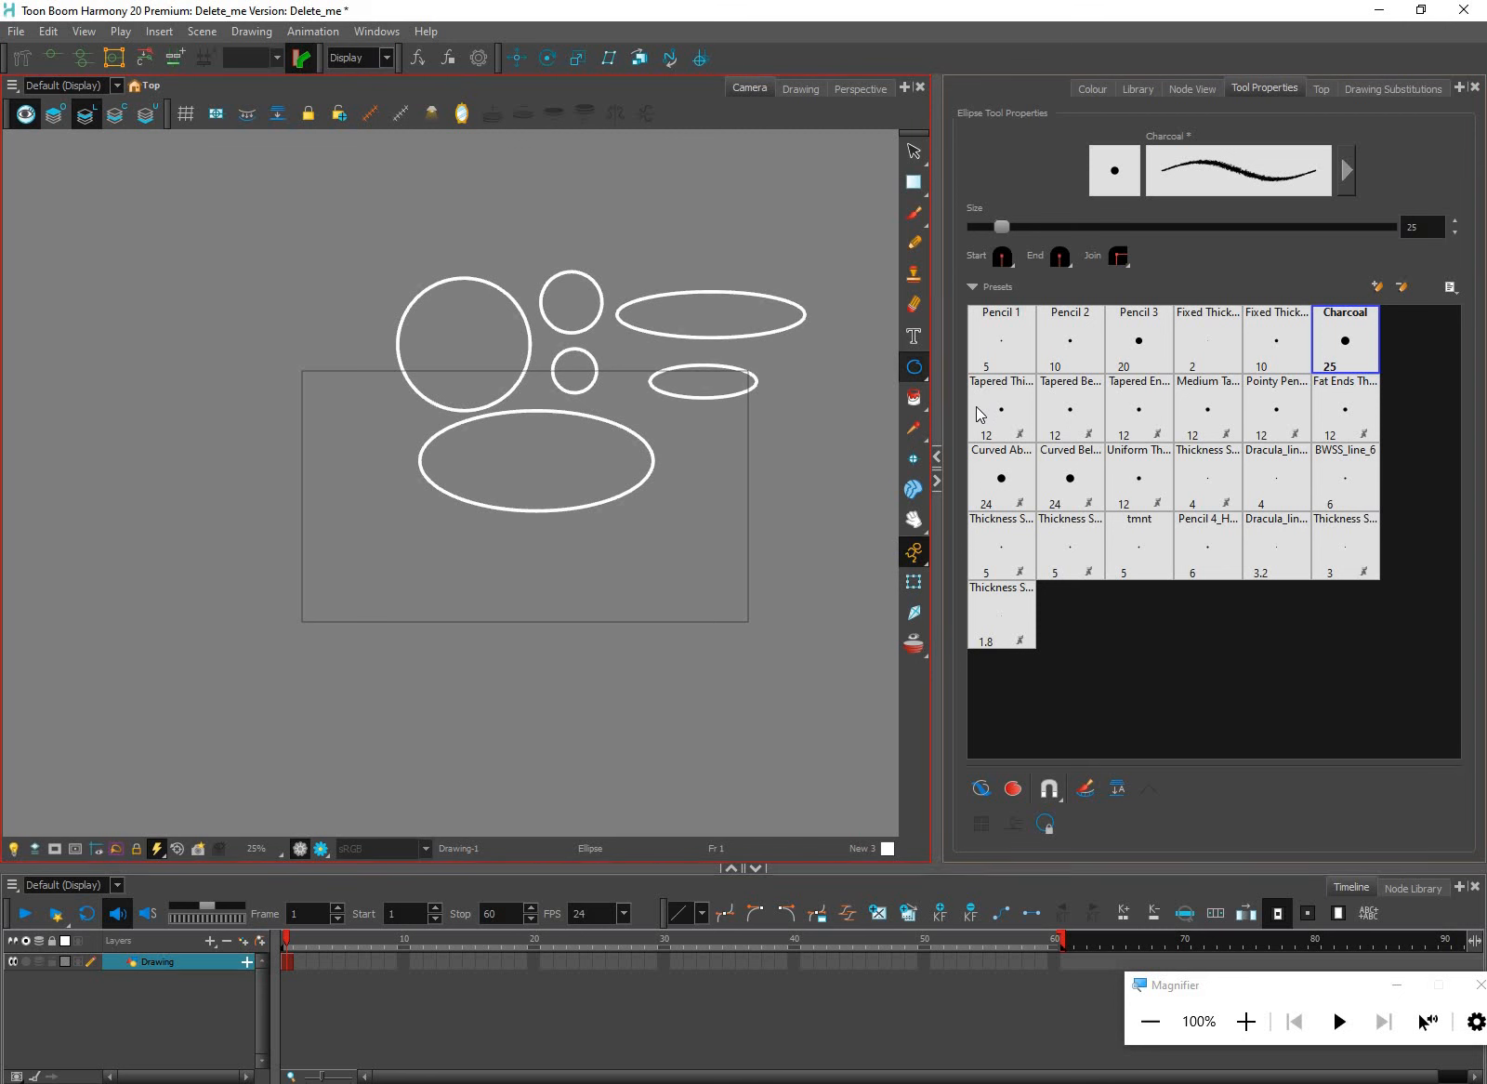
Draw two crossing lines with three short slanted lines beside them, plus a horizontal and a vertical line, using the Line tool
click(914, 367)
click(975, 407)
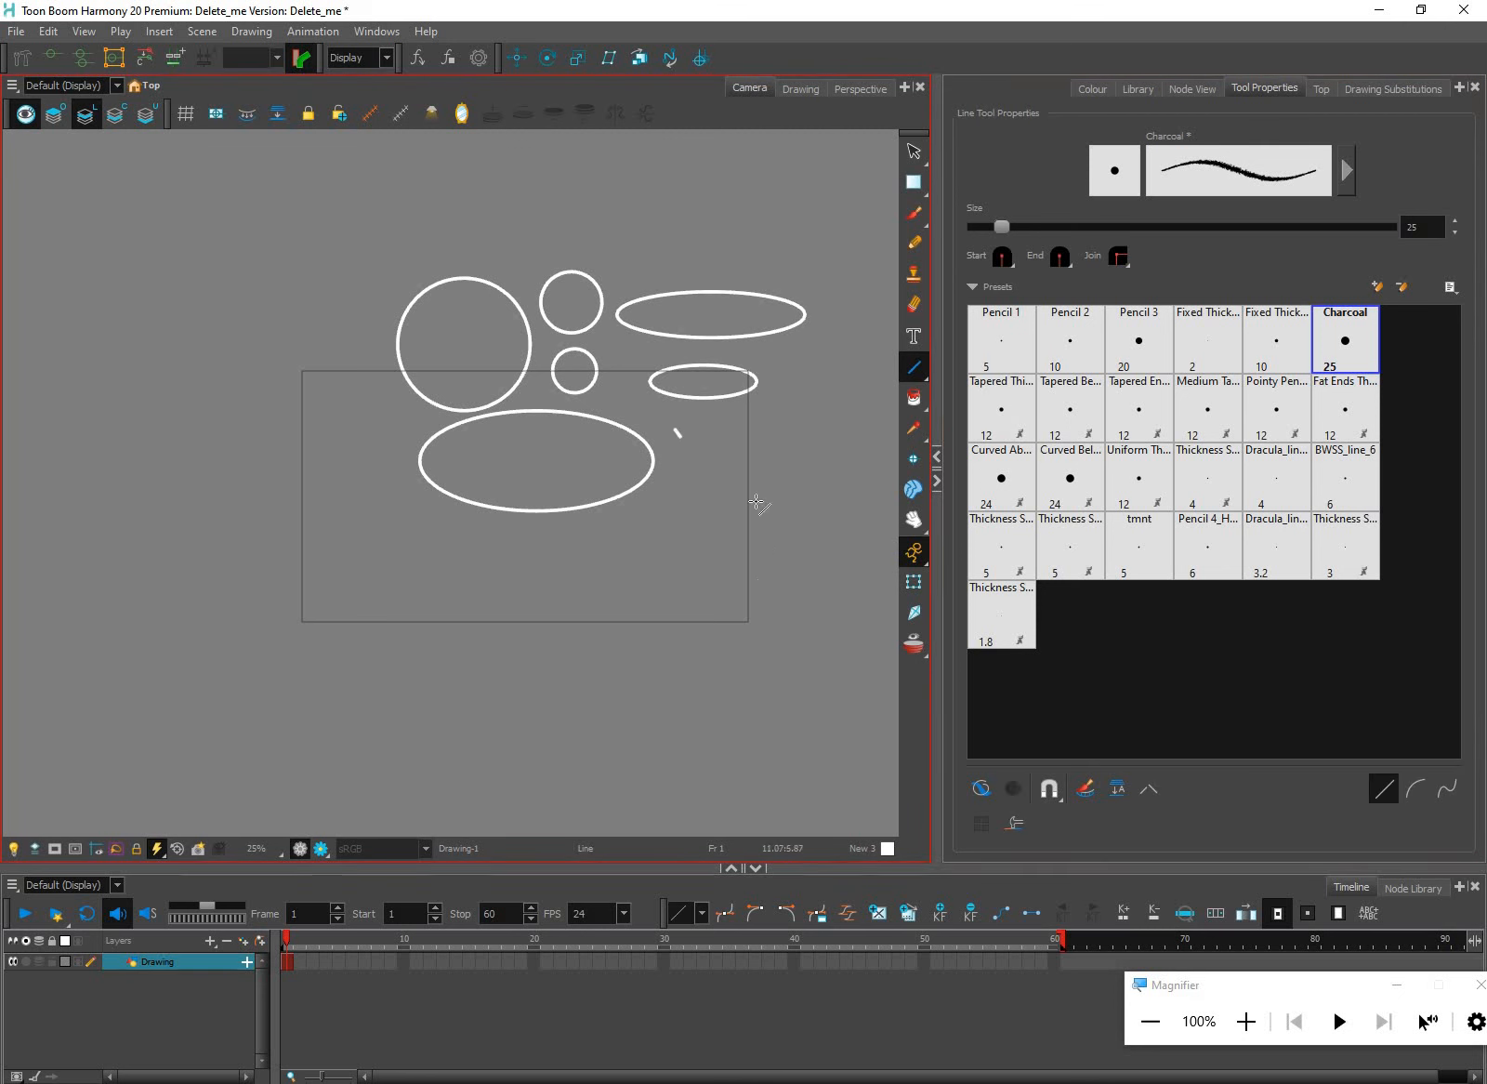
mouse_move(676, 431)
mouse_down()
mouse_move(780, 554)
mouse_move(765, 606)
mouse_up()
drag(779, 407, 704, 567)
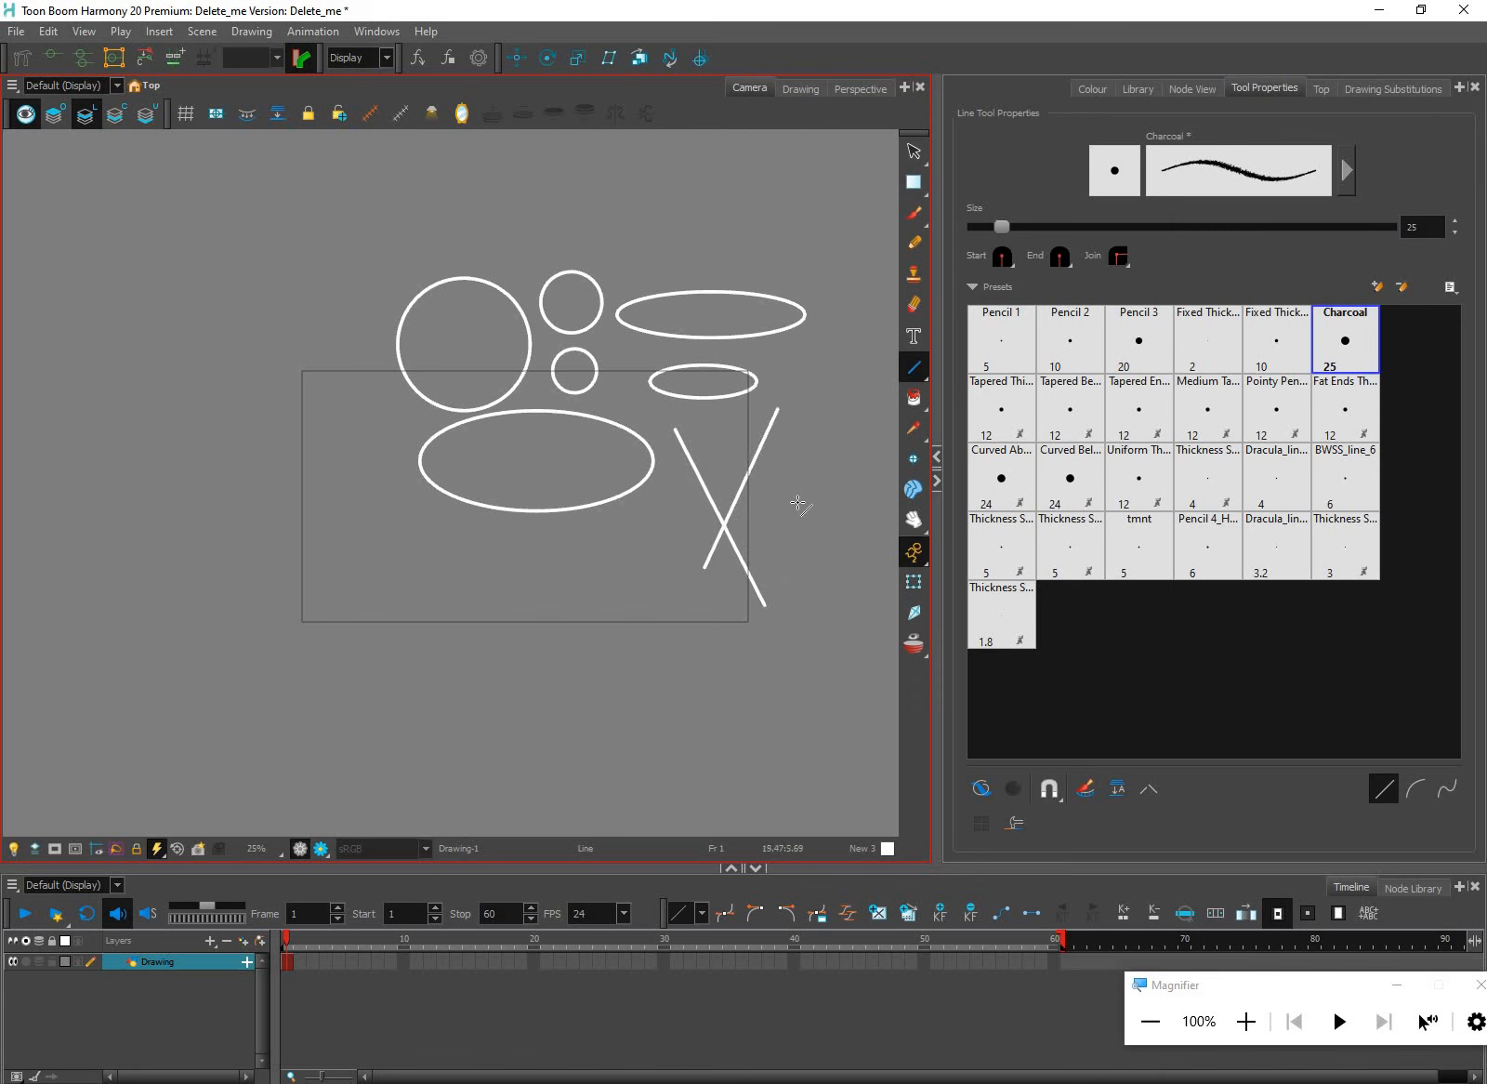
drag(796, 439, 755, 539)
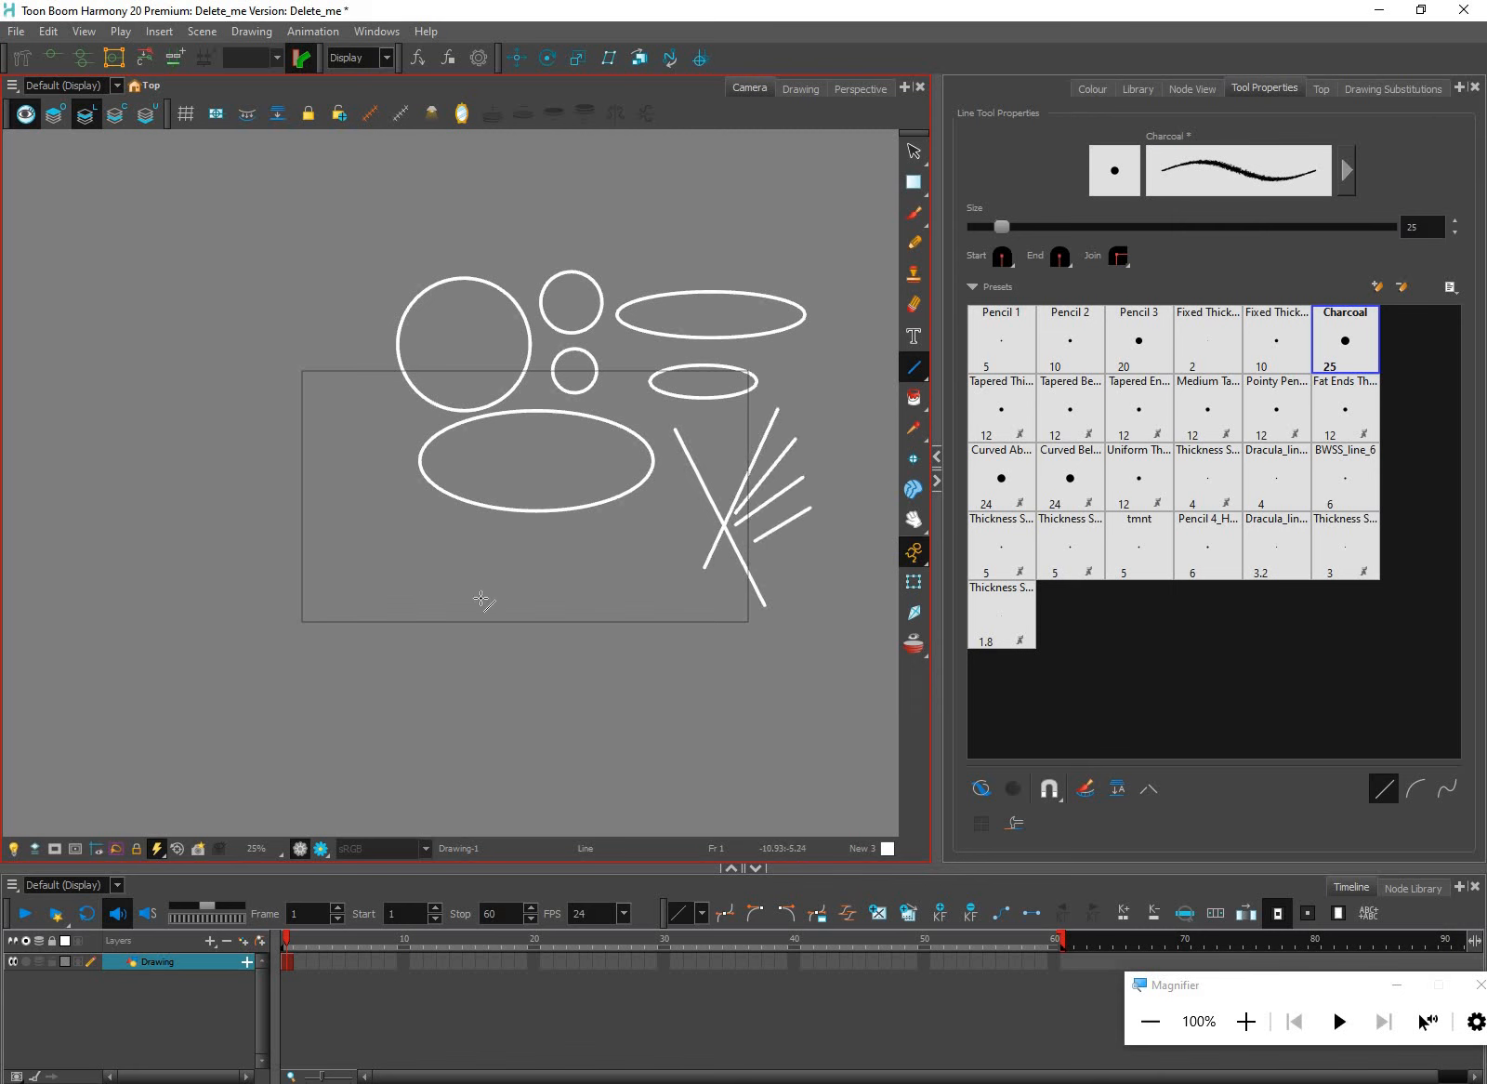
drag(369, 550, 650, 550)
drag(389, 425, 389, 601)
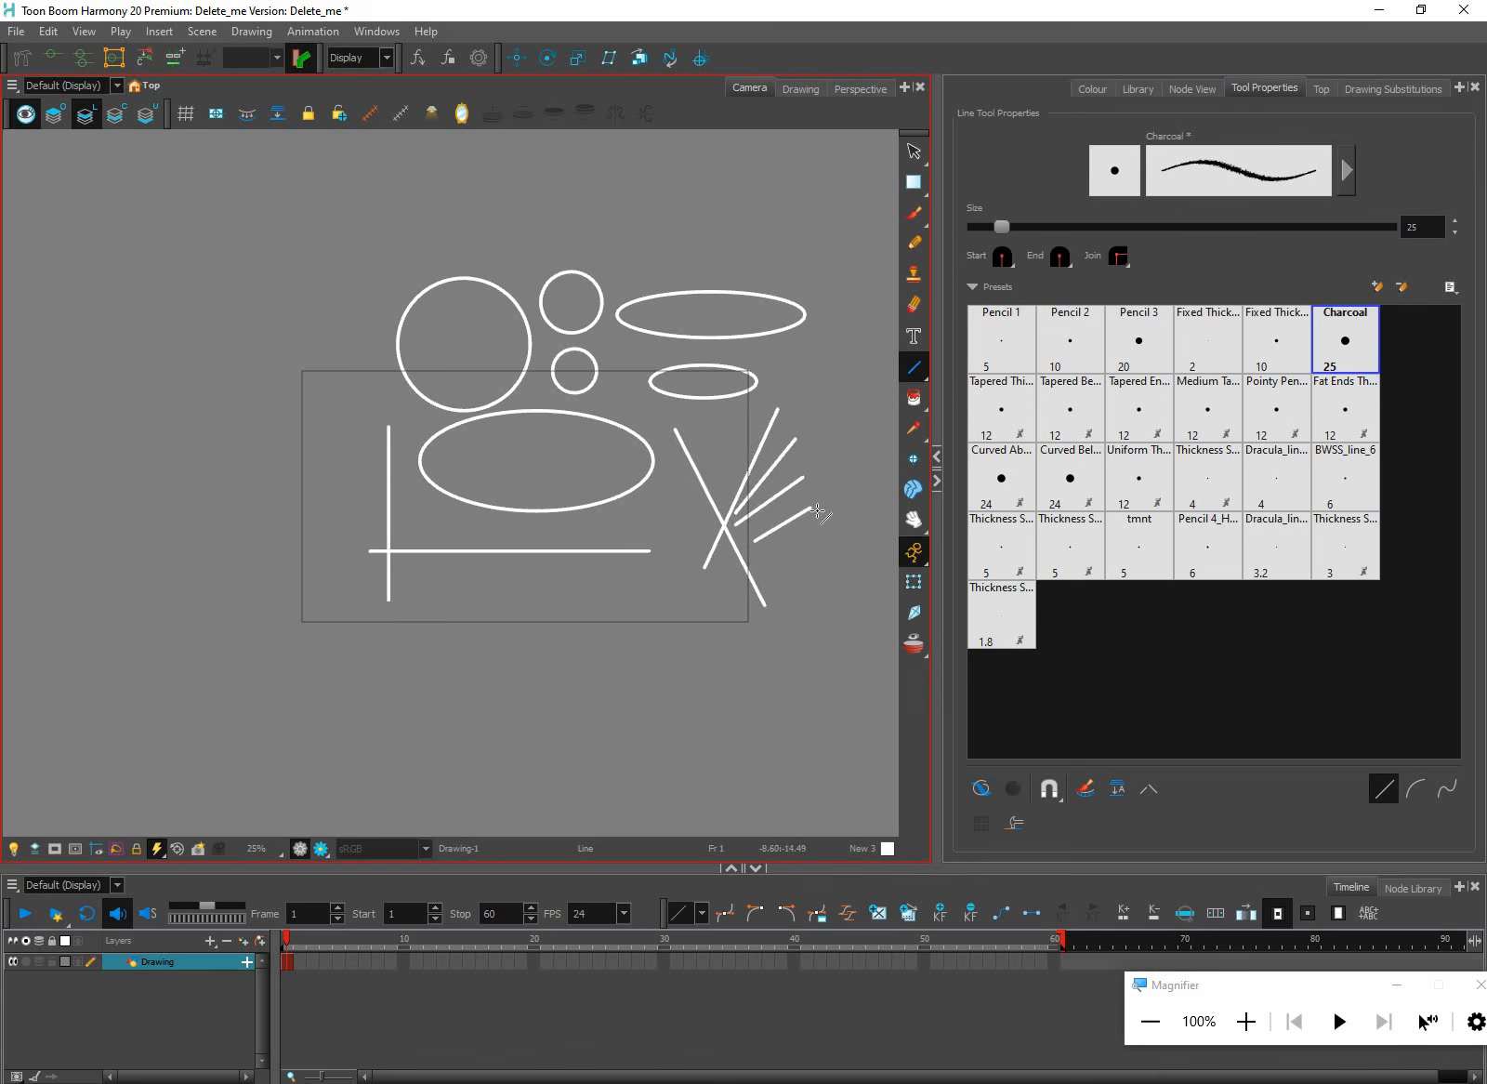
Draw a long flat rectangle and five squares of different sizes around the circles with the Rectangle tool
click(914, 368)
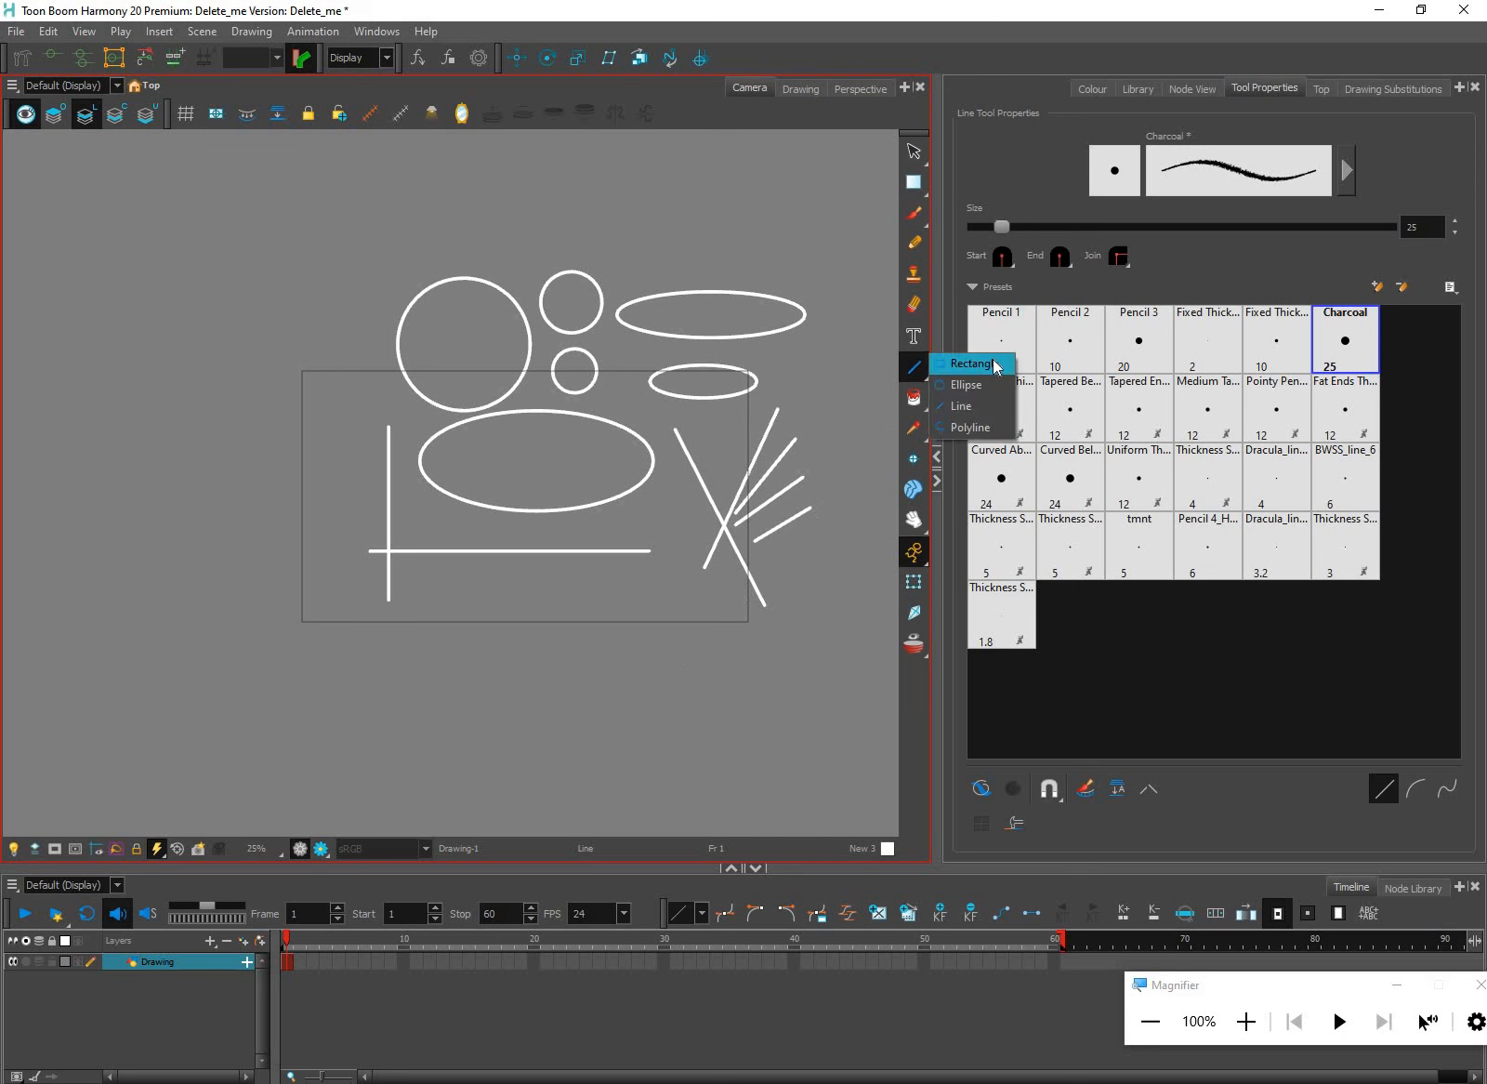
click(997, 365)
drag(298, 242, 449, 269)
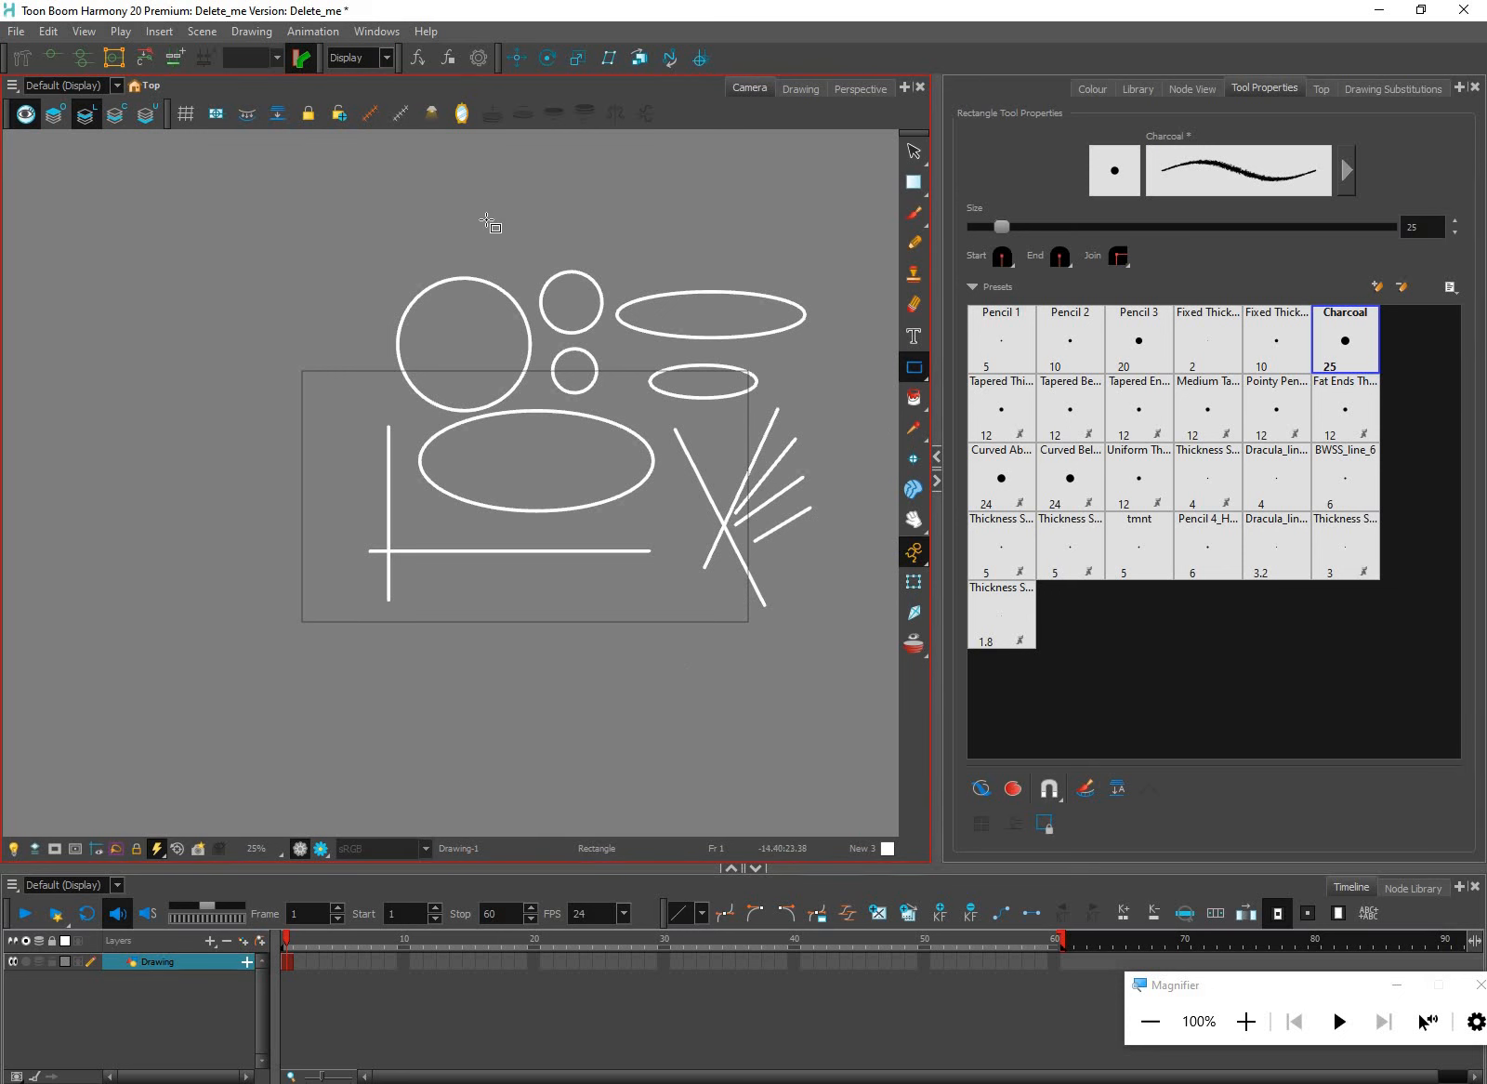
drag(303, 308, 357, 359)
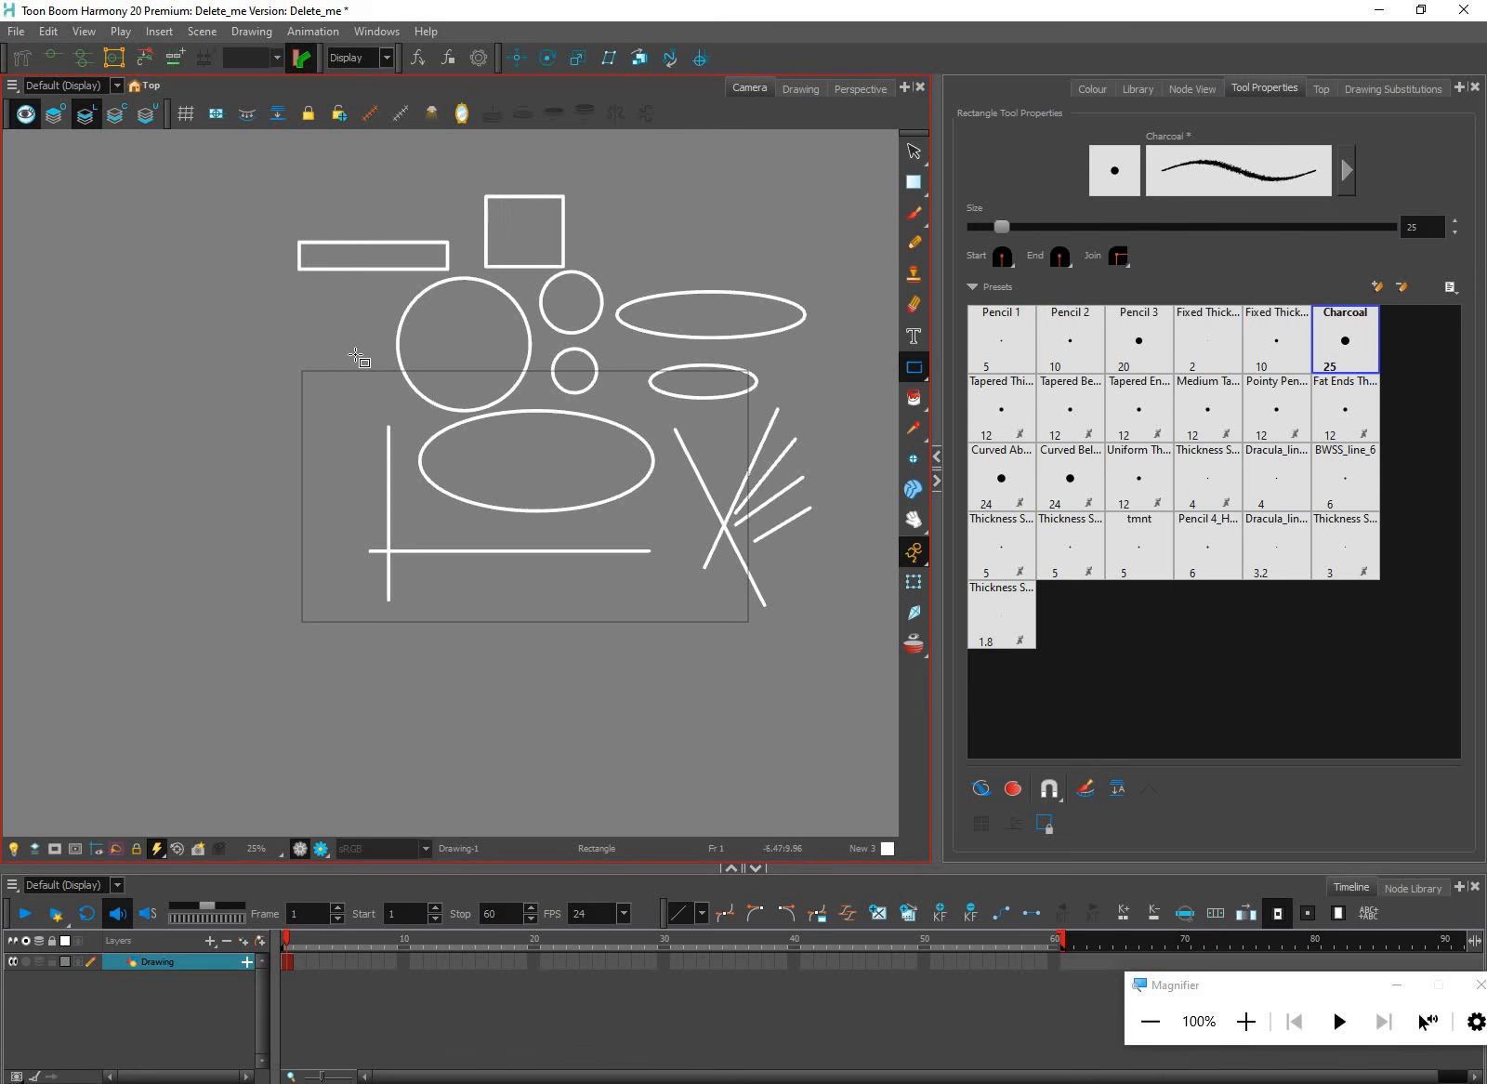
click(320, 412)
drag(344, 525, 363, 544)
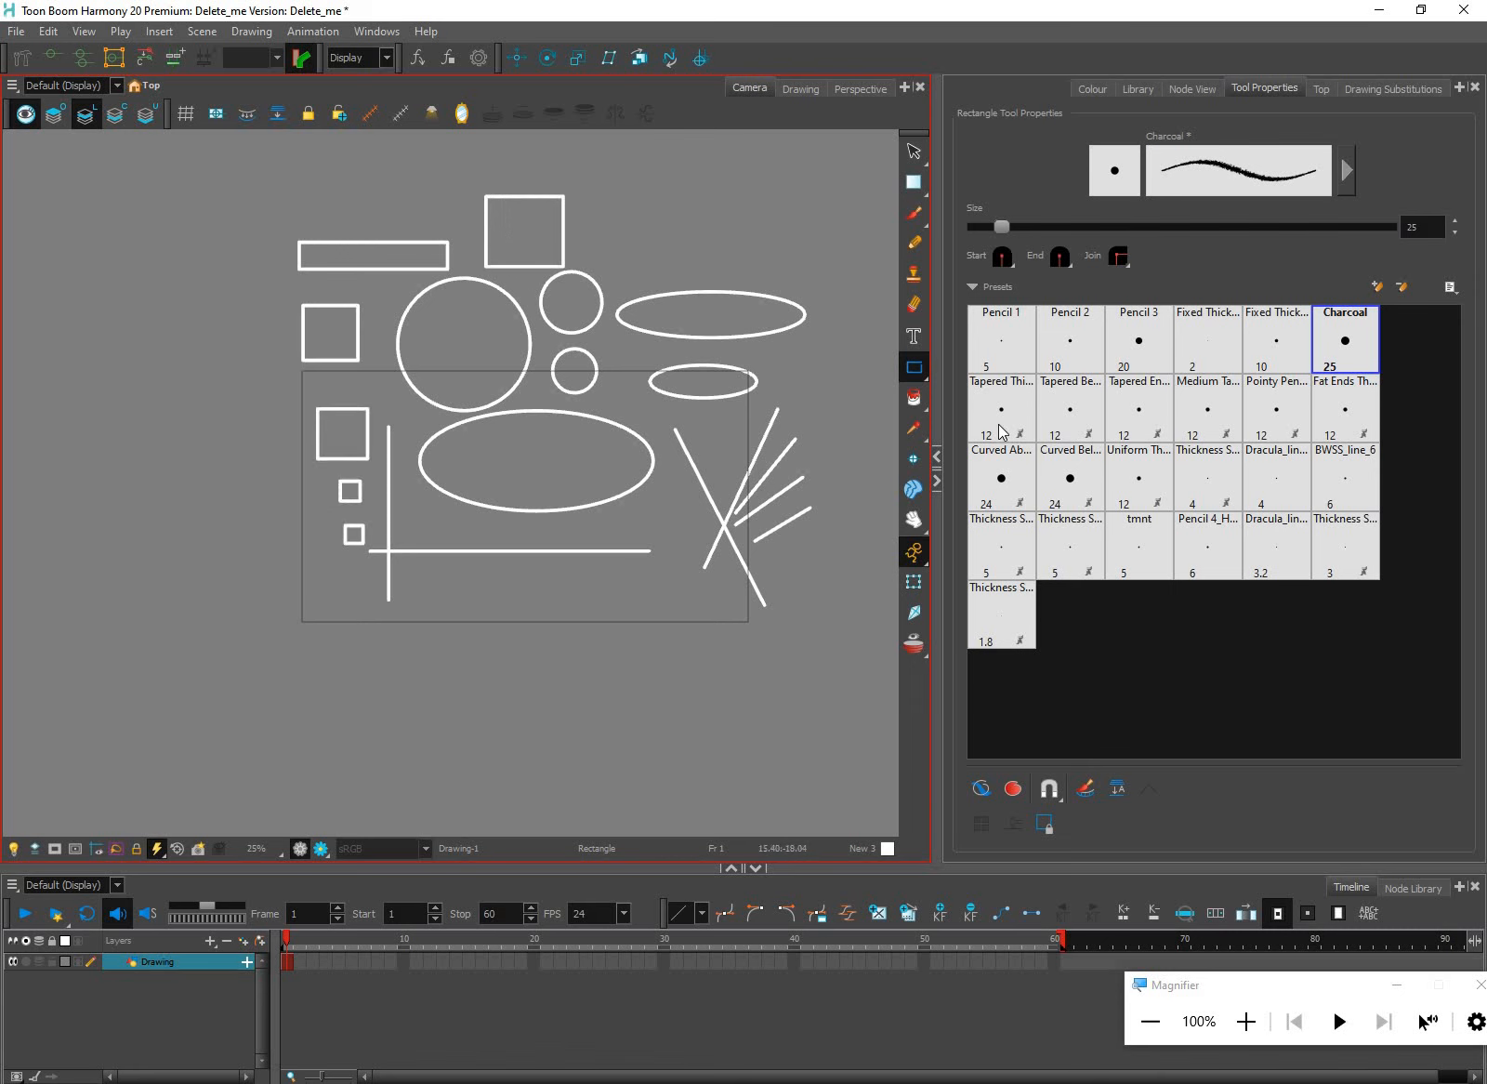
Draw a zigzag of straight segments in the empty area beside the other shapes with the Polyline tool
drag(915, 367, 1001, 433)
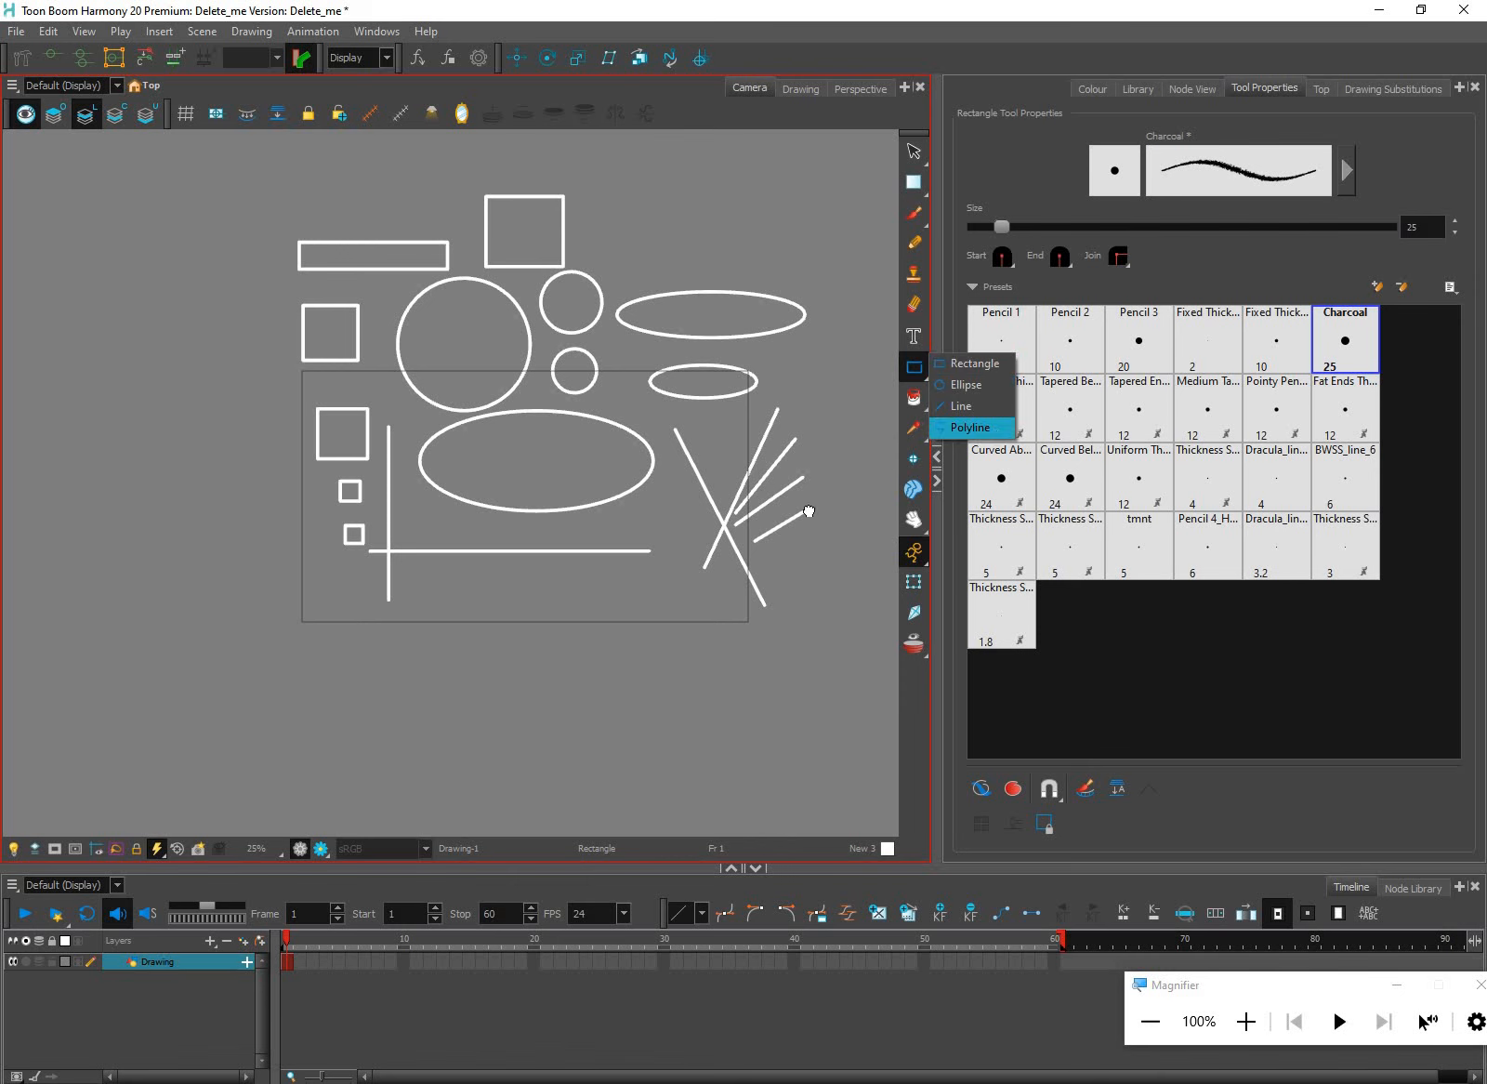
click(671, 550)
scroll(684, 385, right, 5)
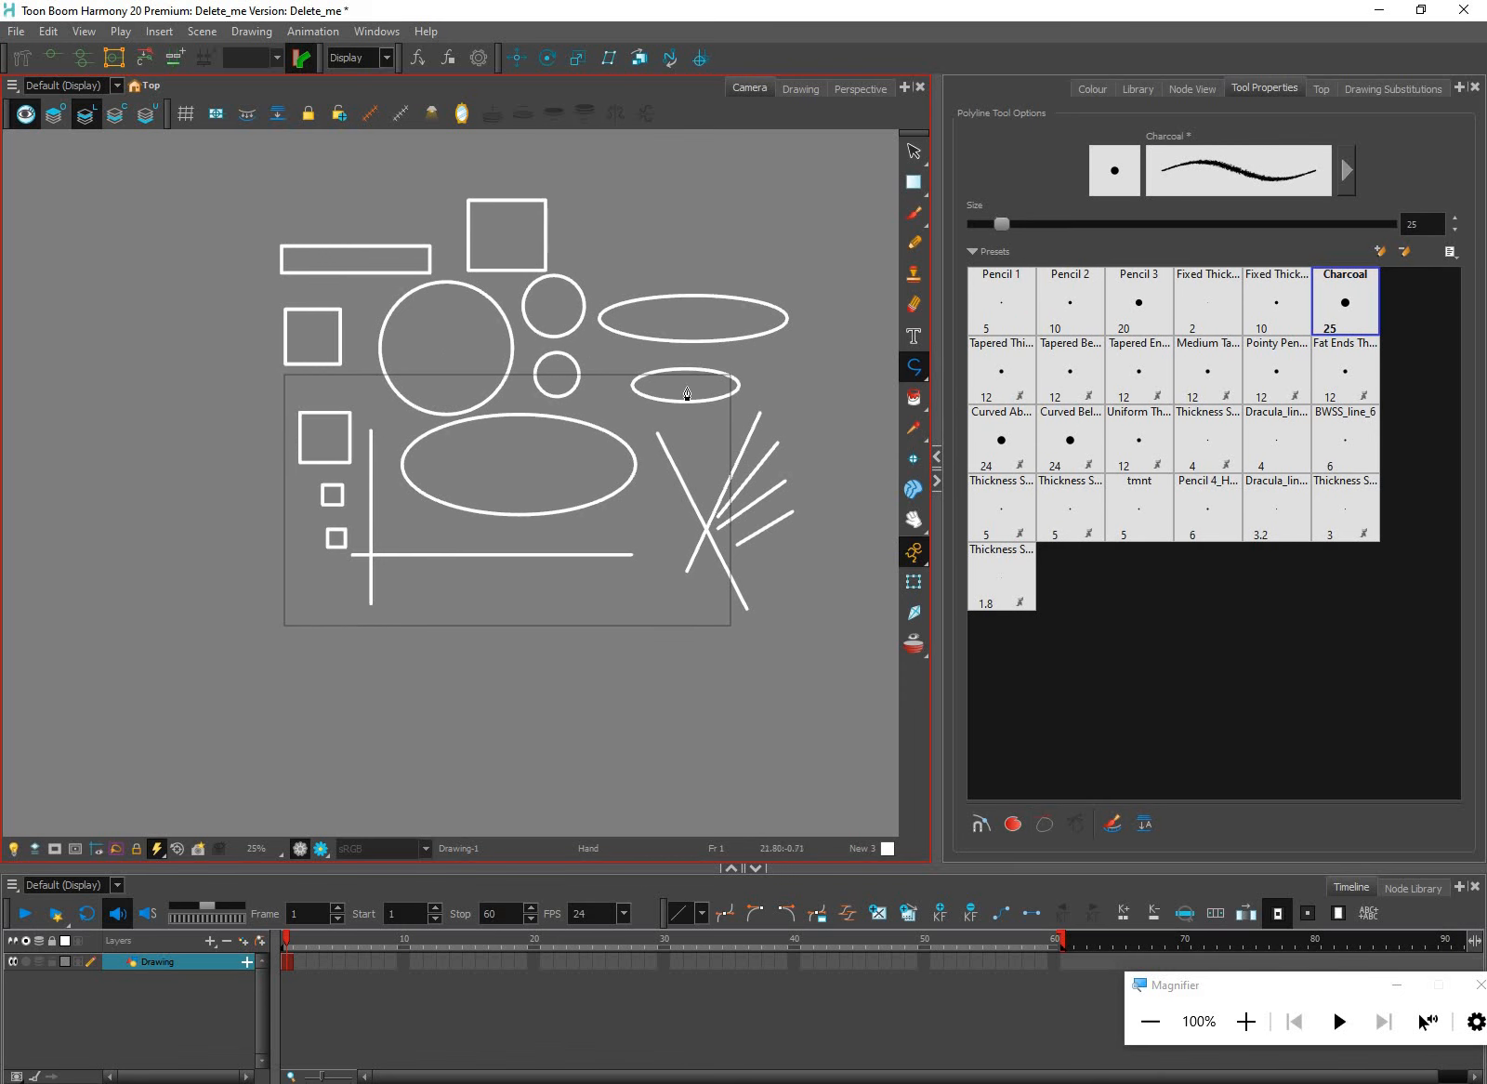
click(713, 456)
click(789, 395)
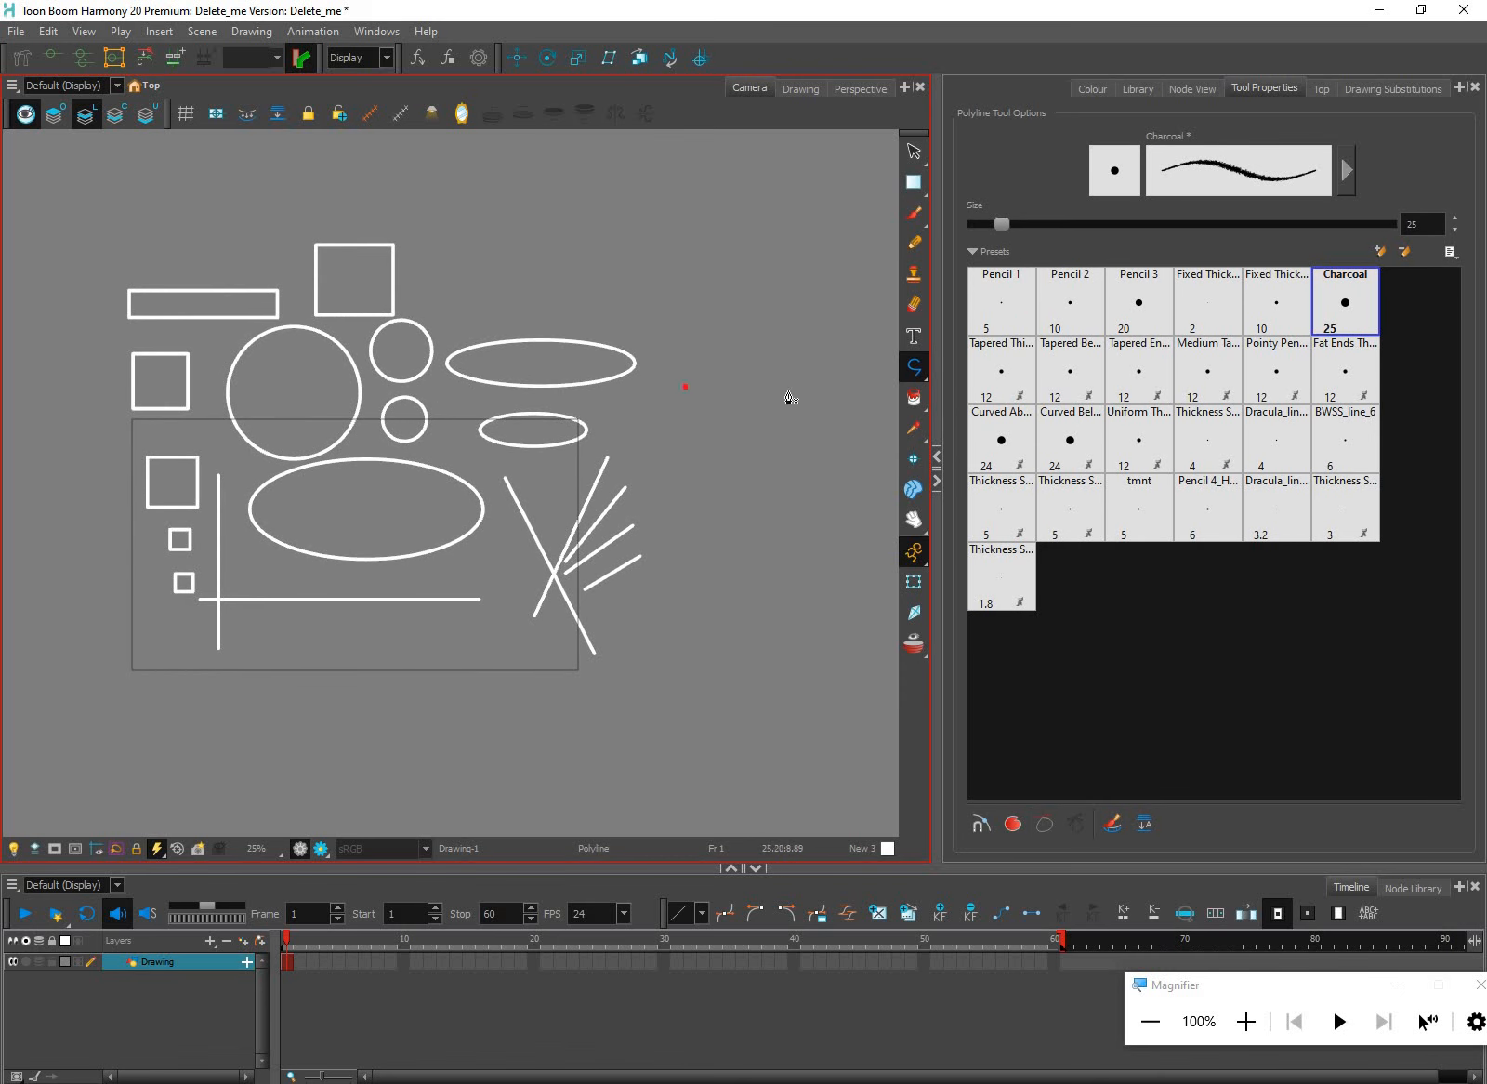
click(751, 308)
click(669, 345)
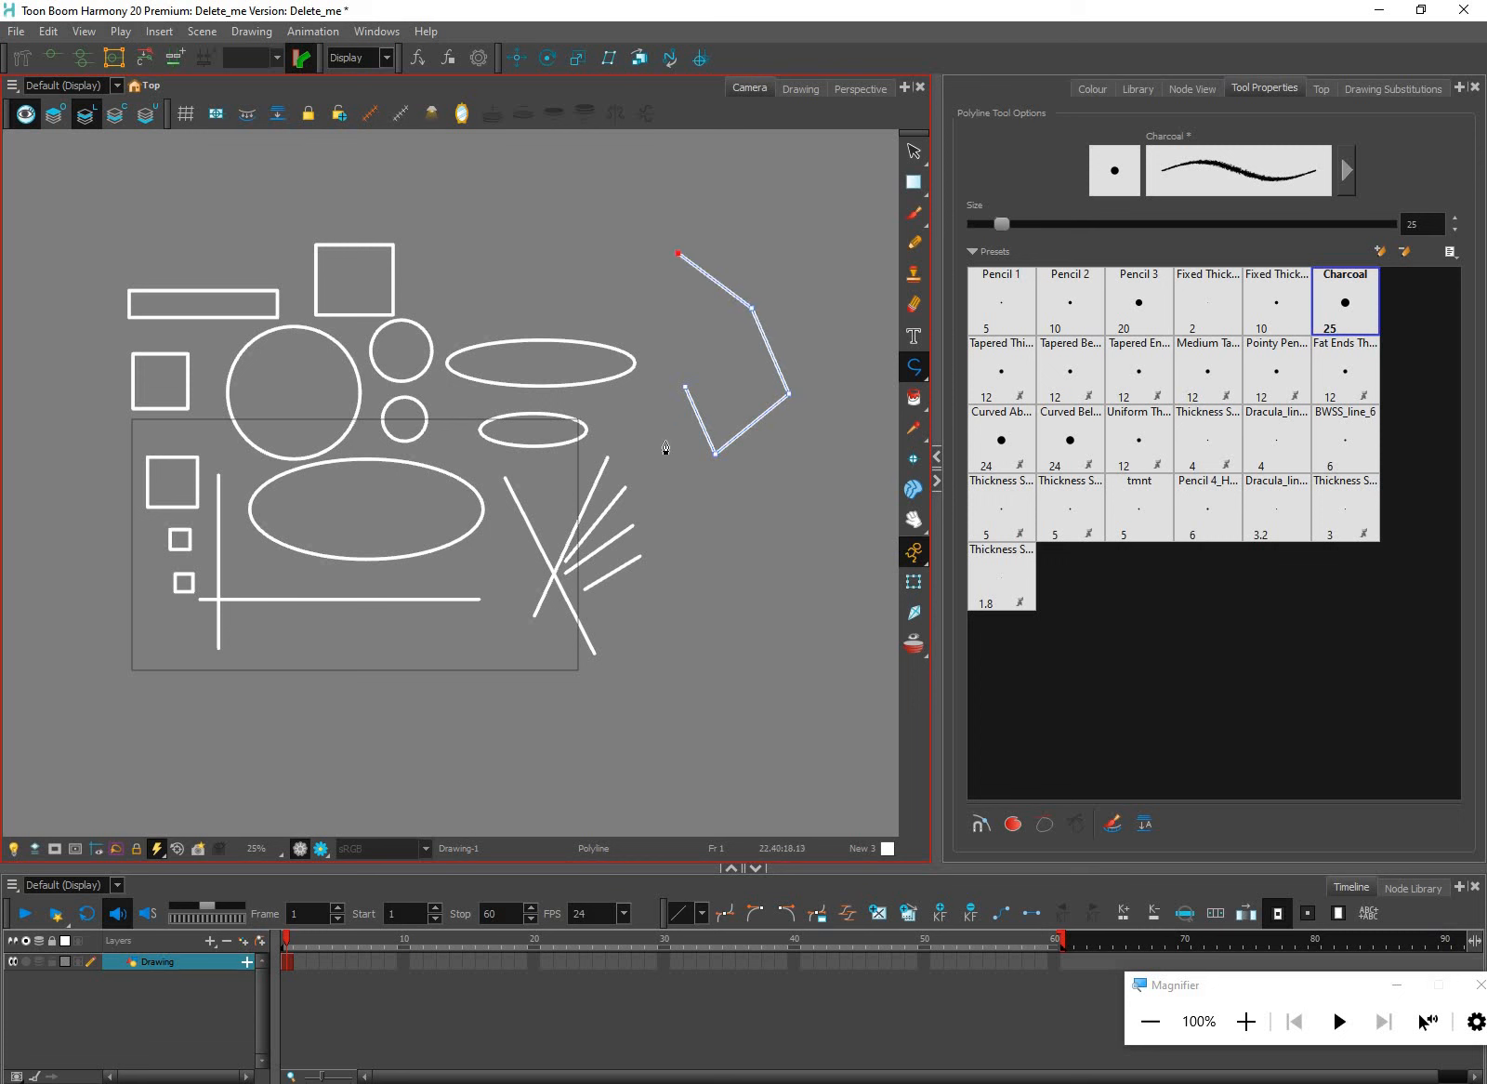
click(658, 449)
click(738, 537)
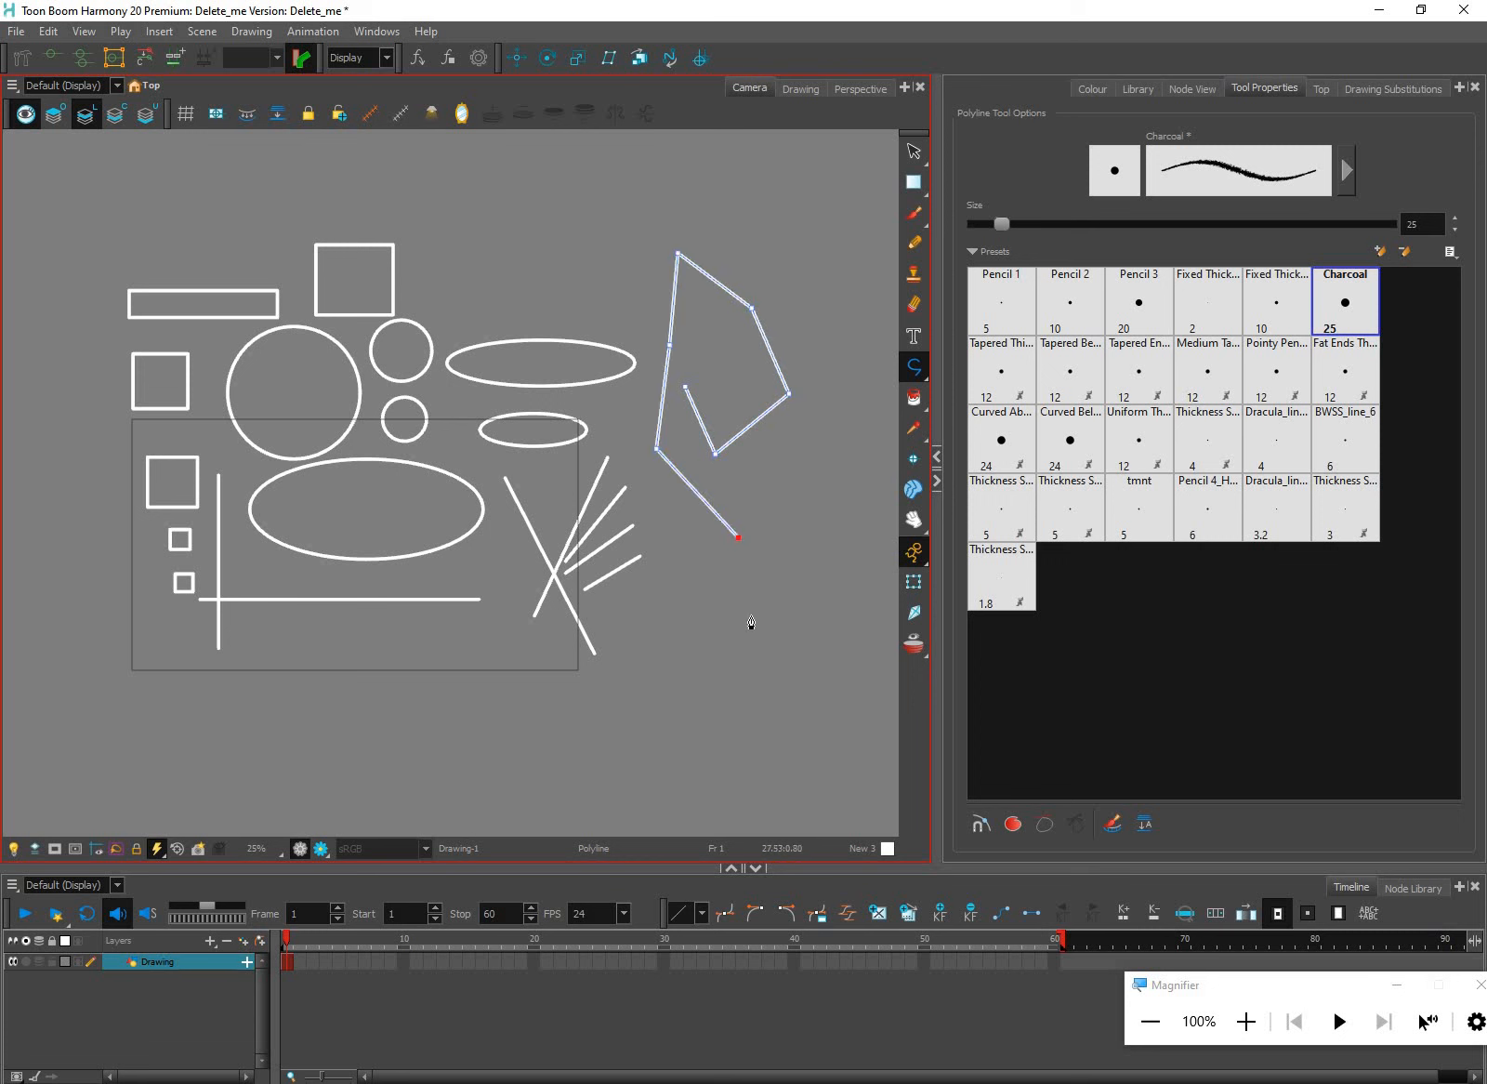
click(833, 529)
click(746, 655)
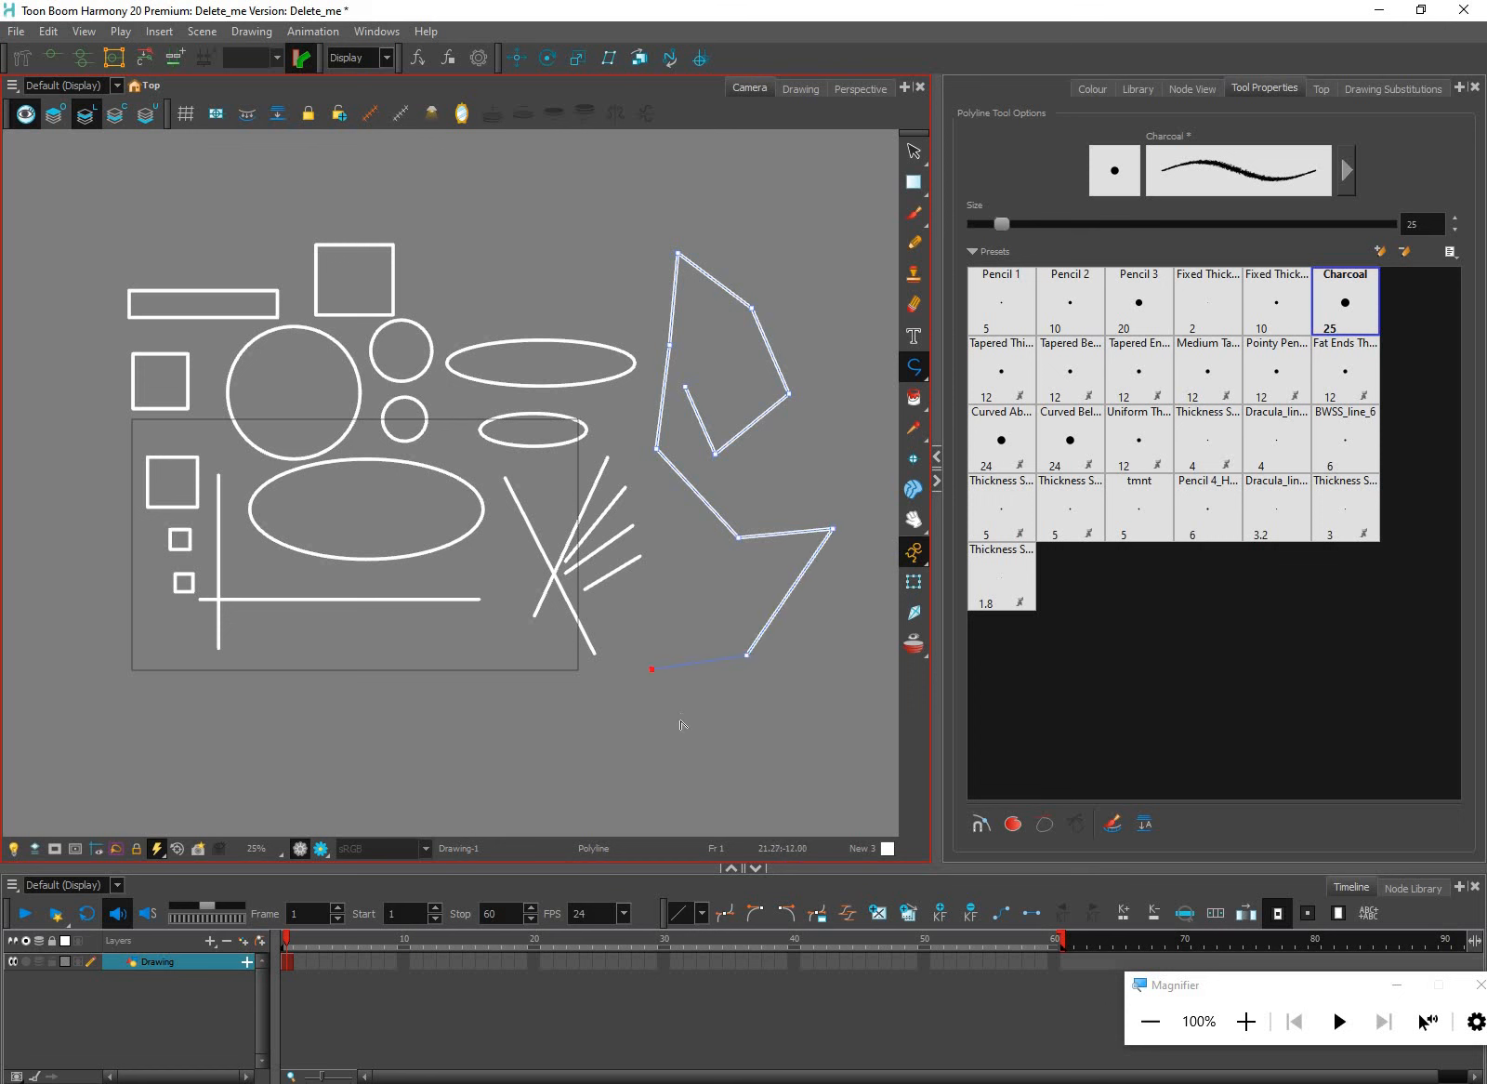
Continue the polyline with curved segments forming a loop below the zigzag, and end it by switching to the Rectangle tool
drag(681, 724, 681, 720)
click(510, 774)
drag(435, 829, 599, 663)
drag(759, 698, 773, 741)
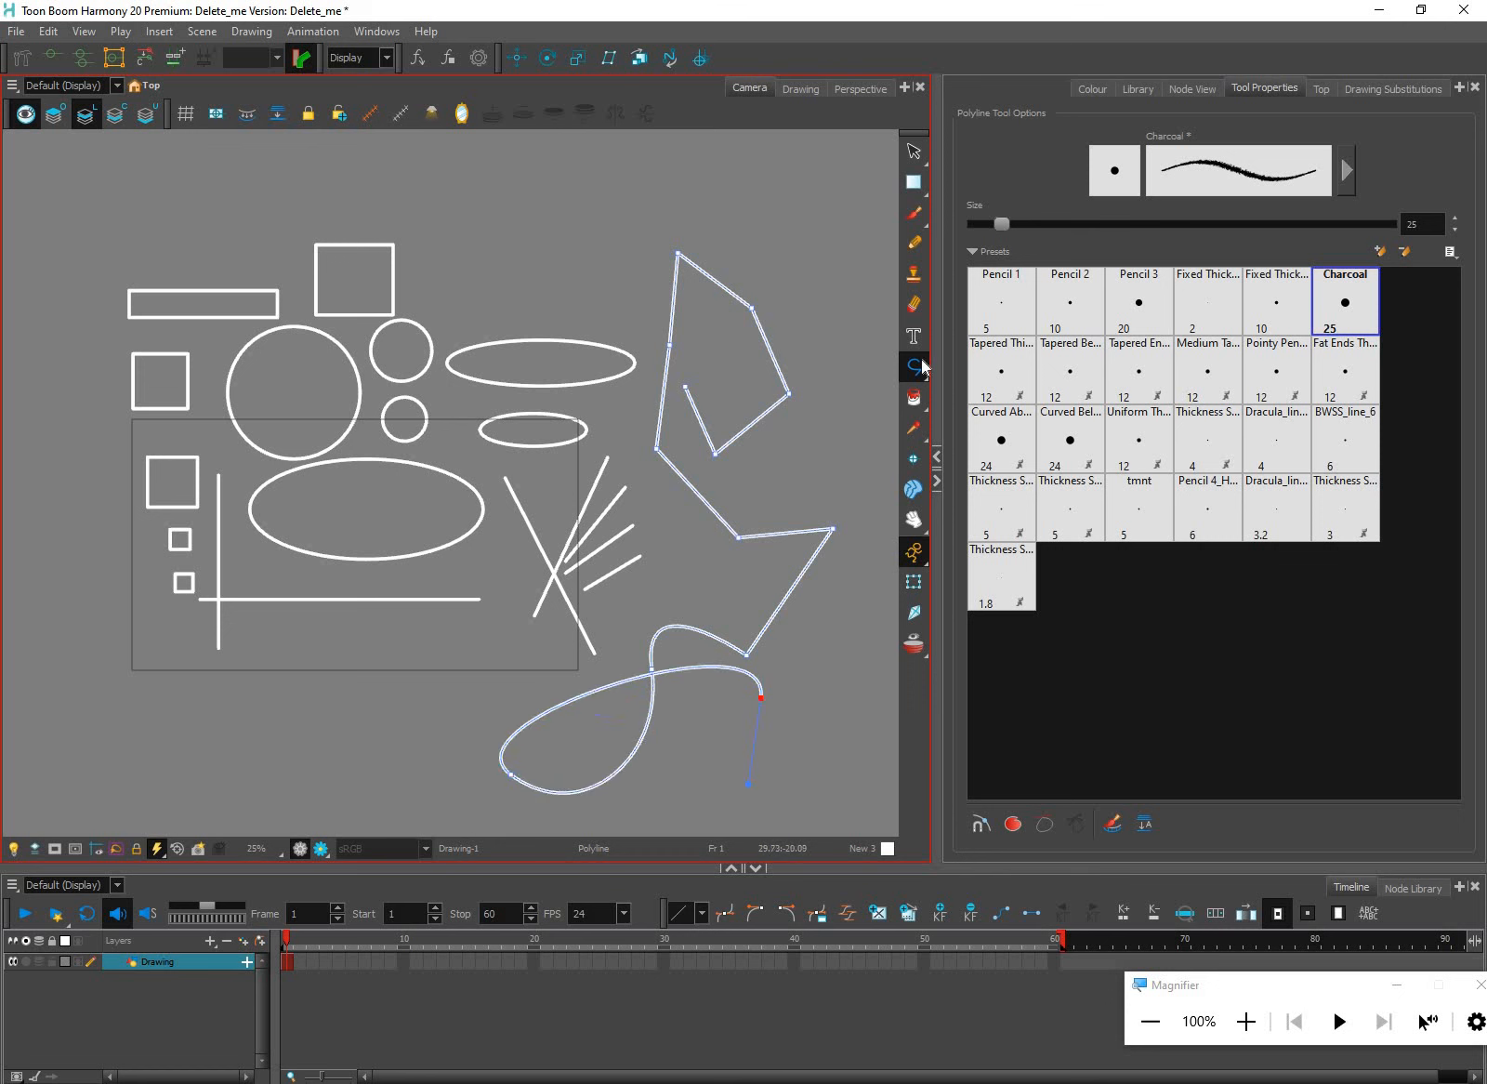
click(926, 375)
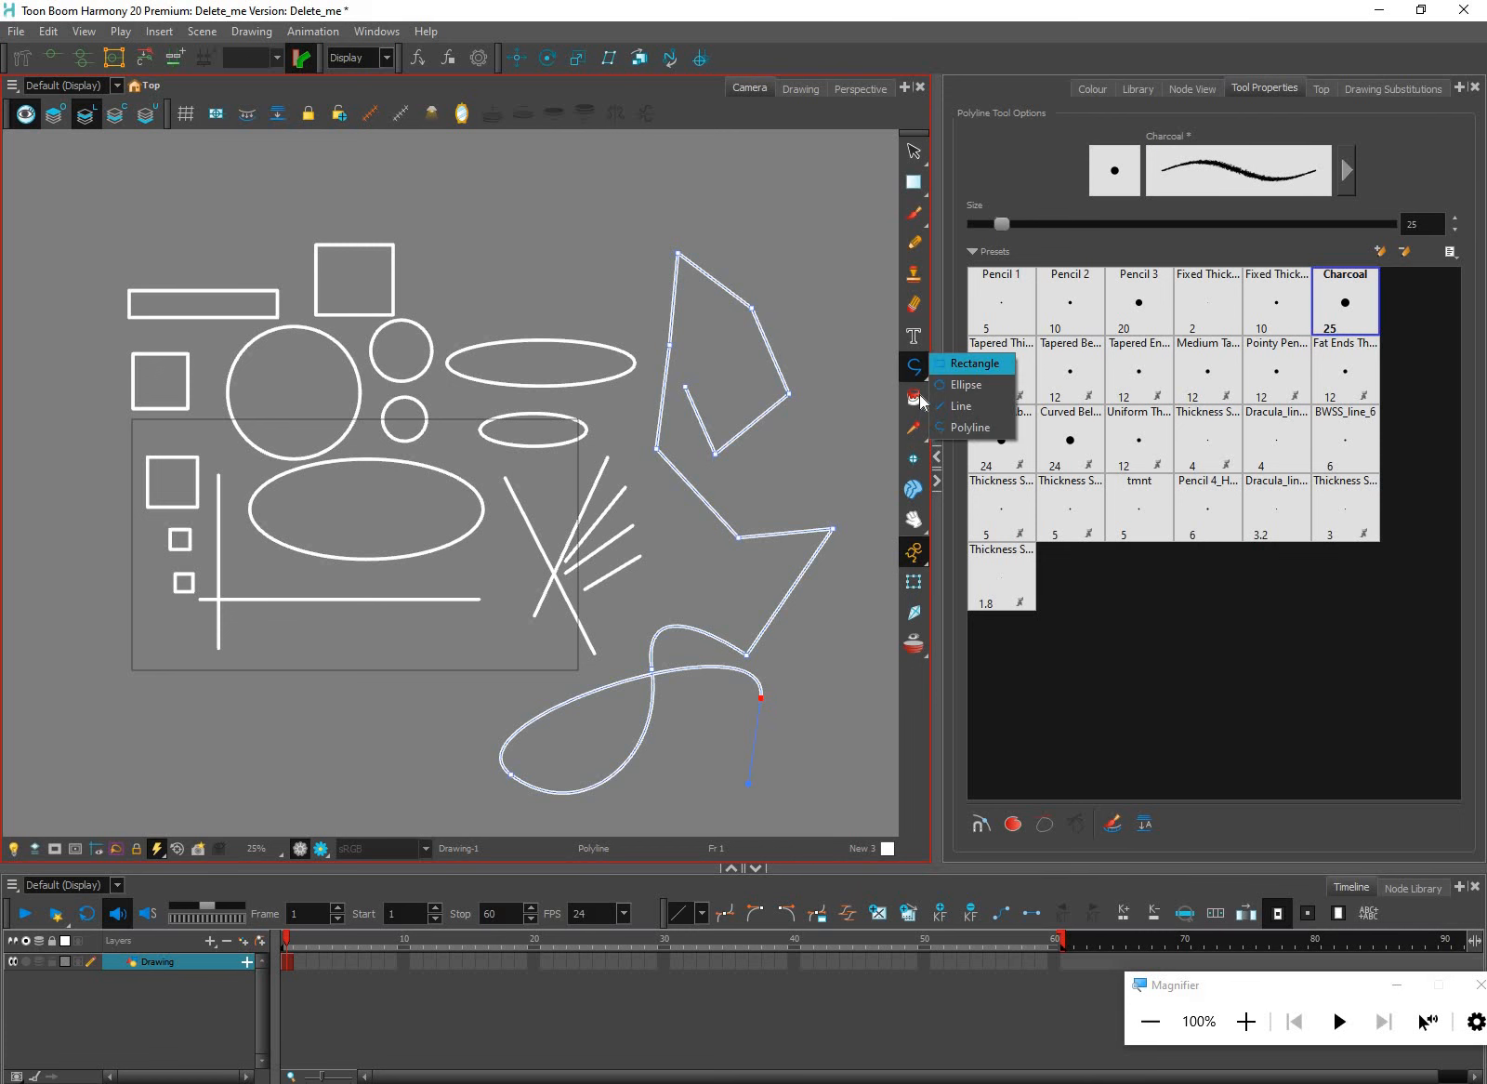
click(957, 363)
Recolour the polyline and the lowest short slanted line with the Paint tool and the green New 1 swatch
click(924, 405)
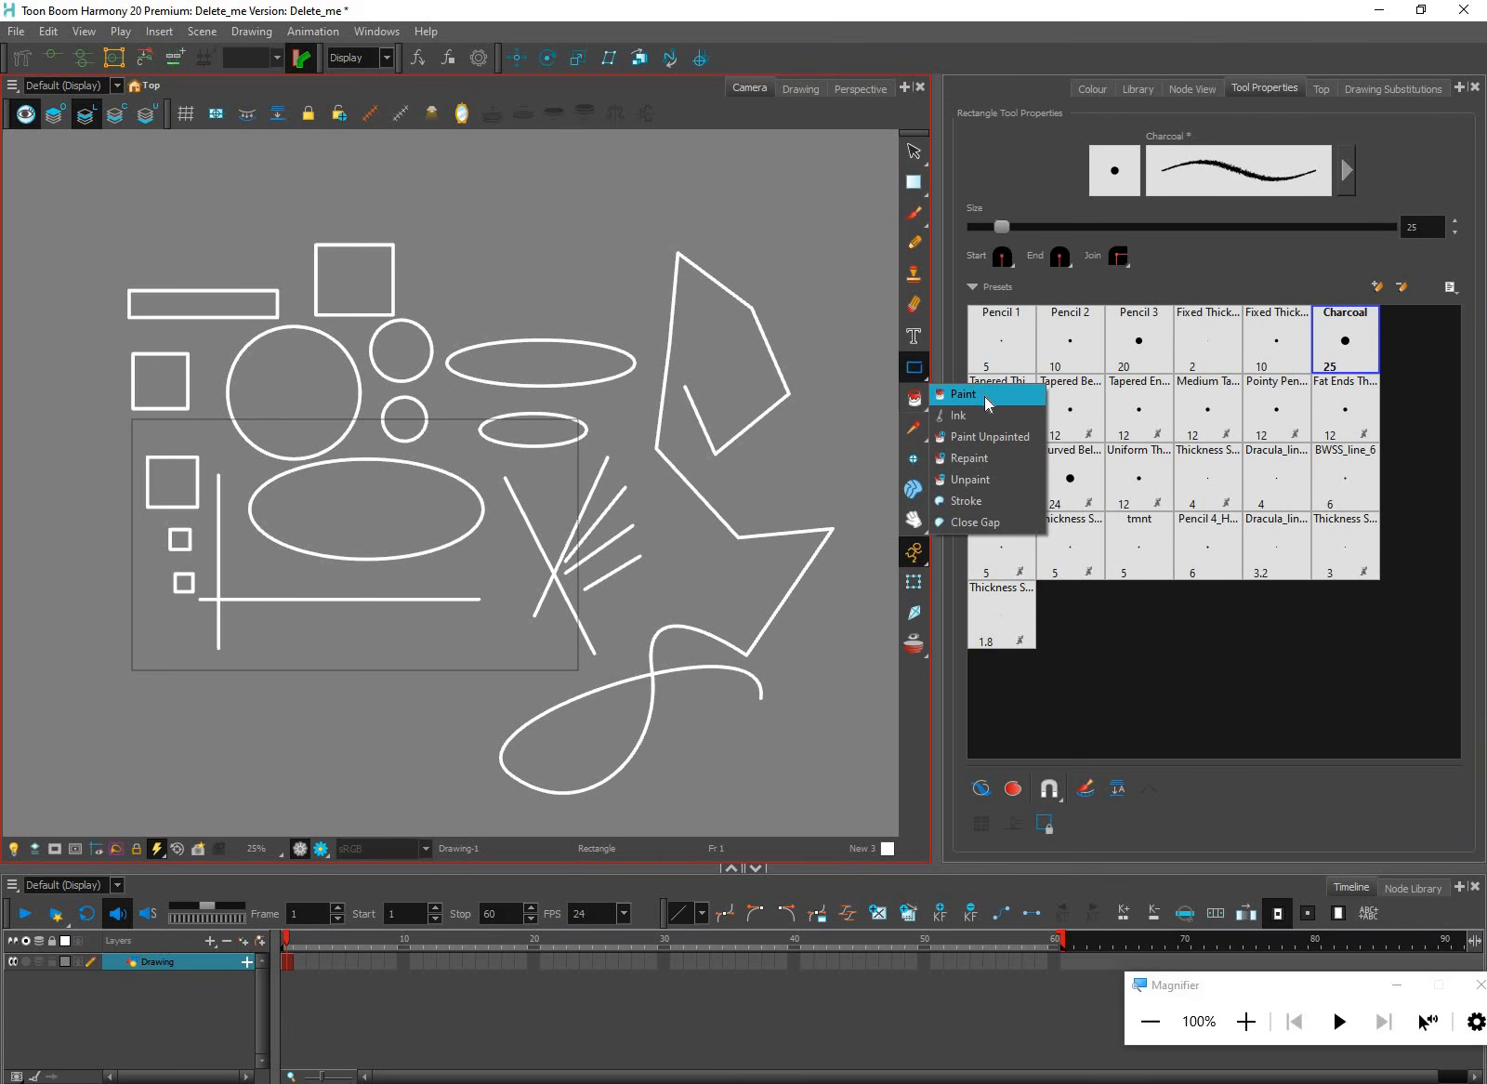
click(987, 399)
click(1092, 88)
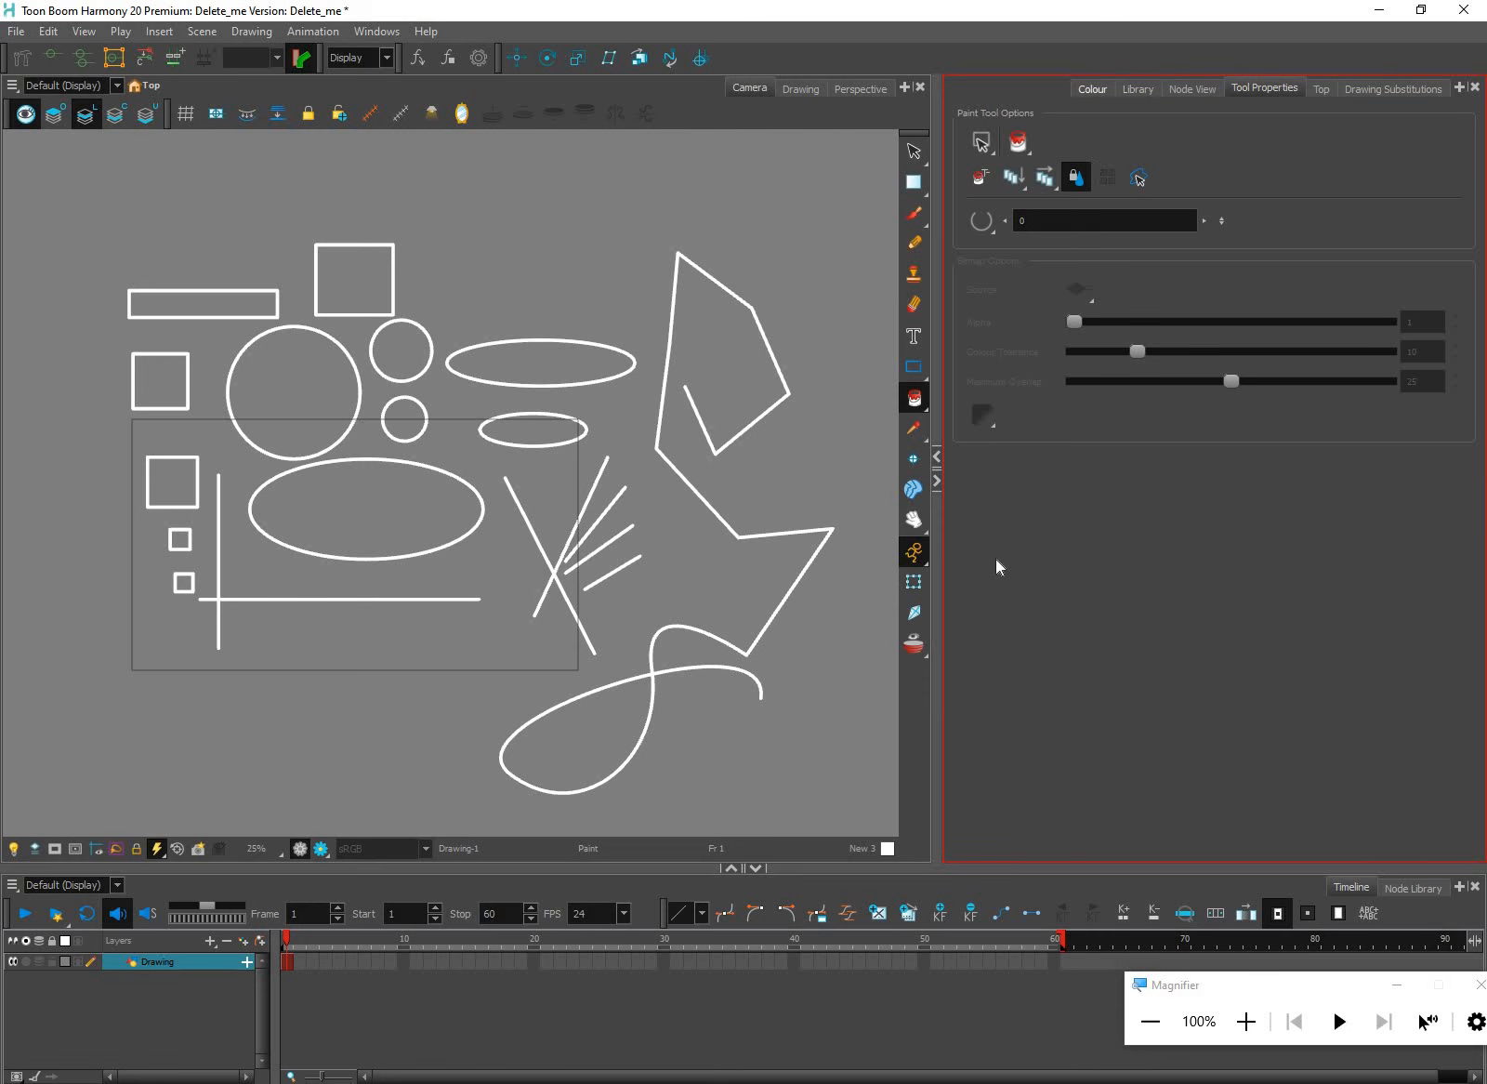
key(Up)
key(Up)
click(807, 567)
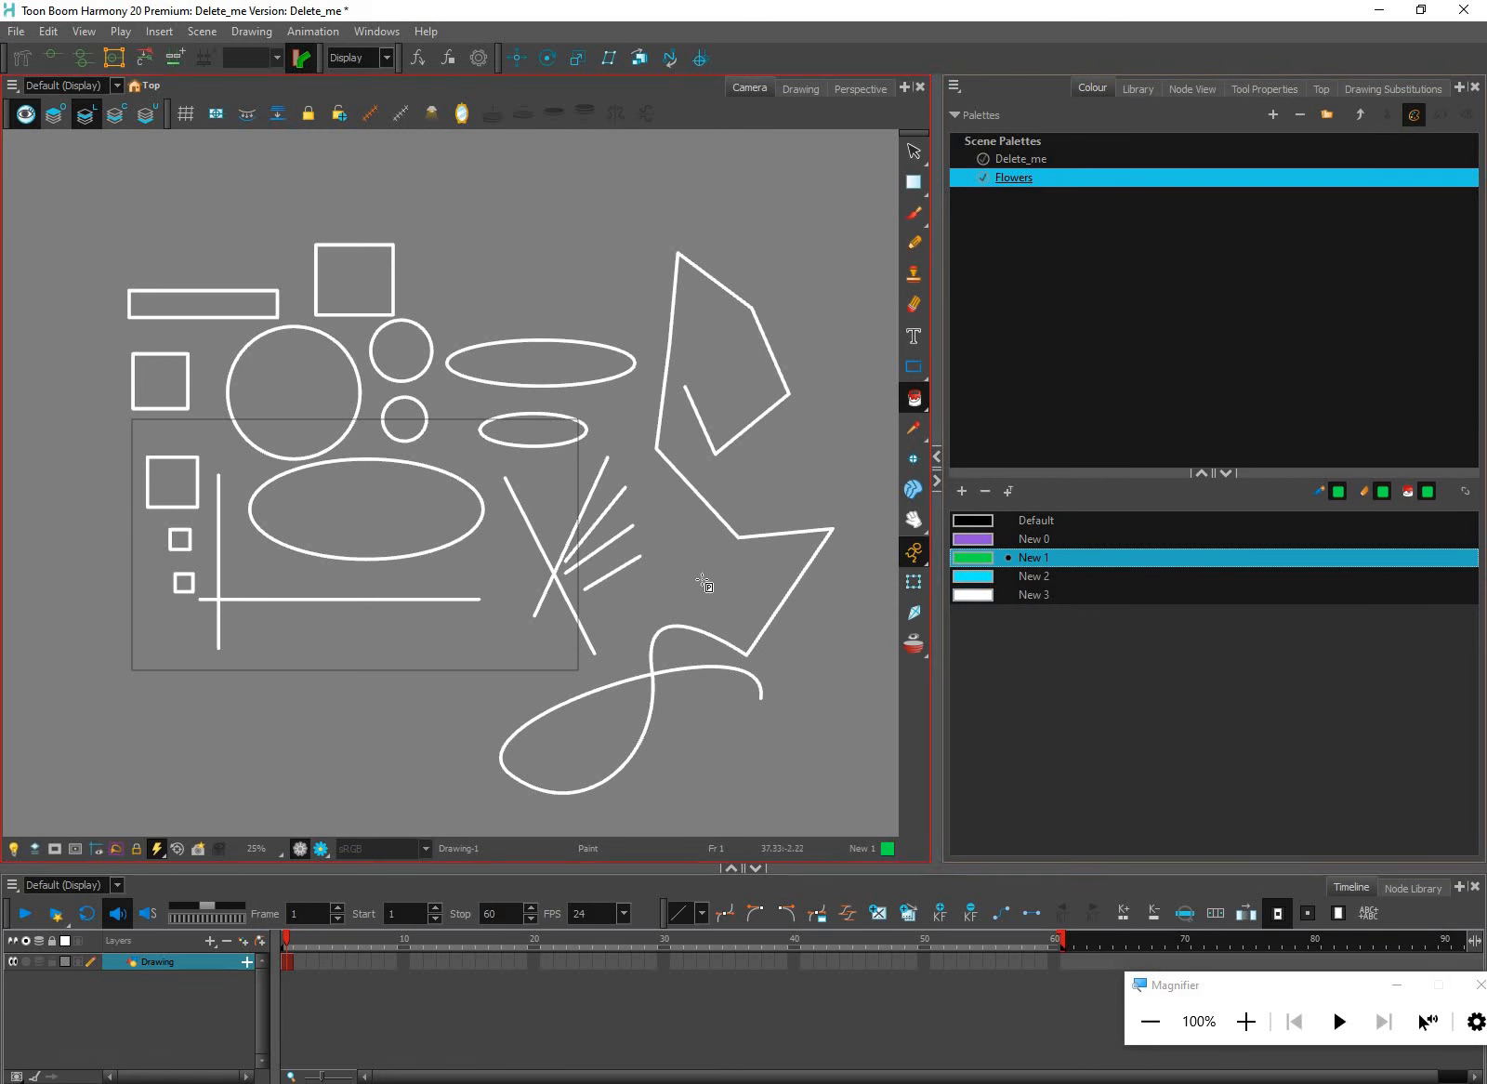
click(623, 563)
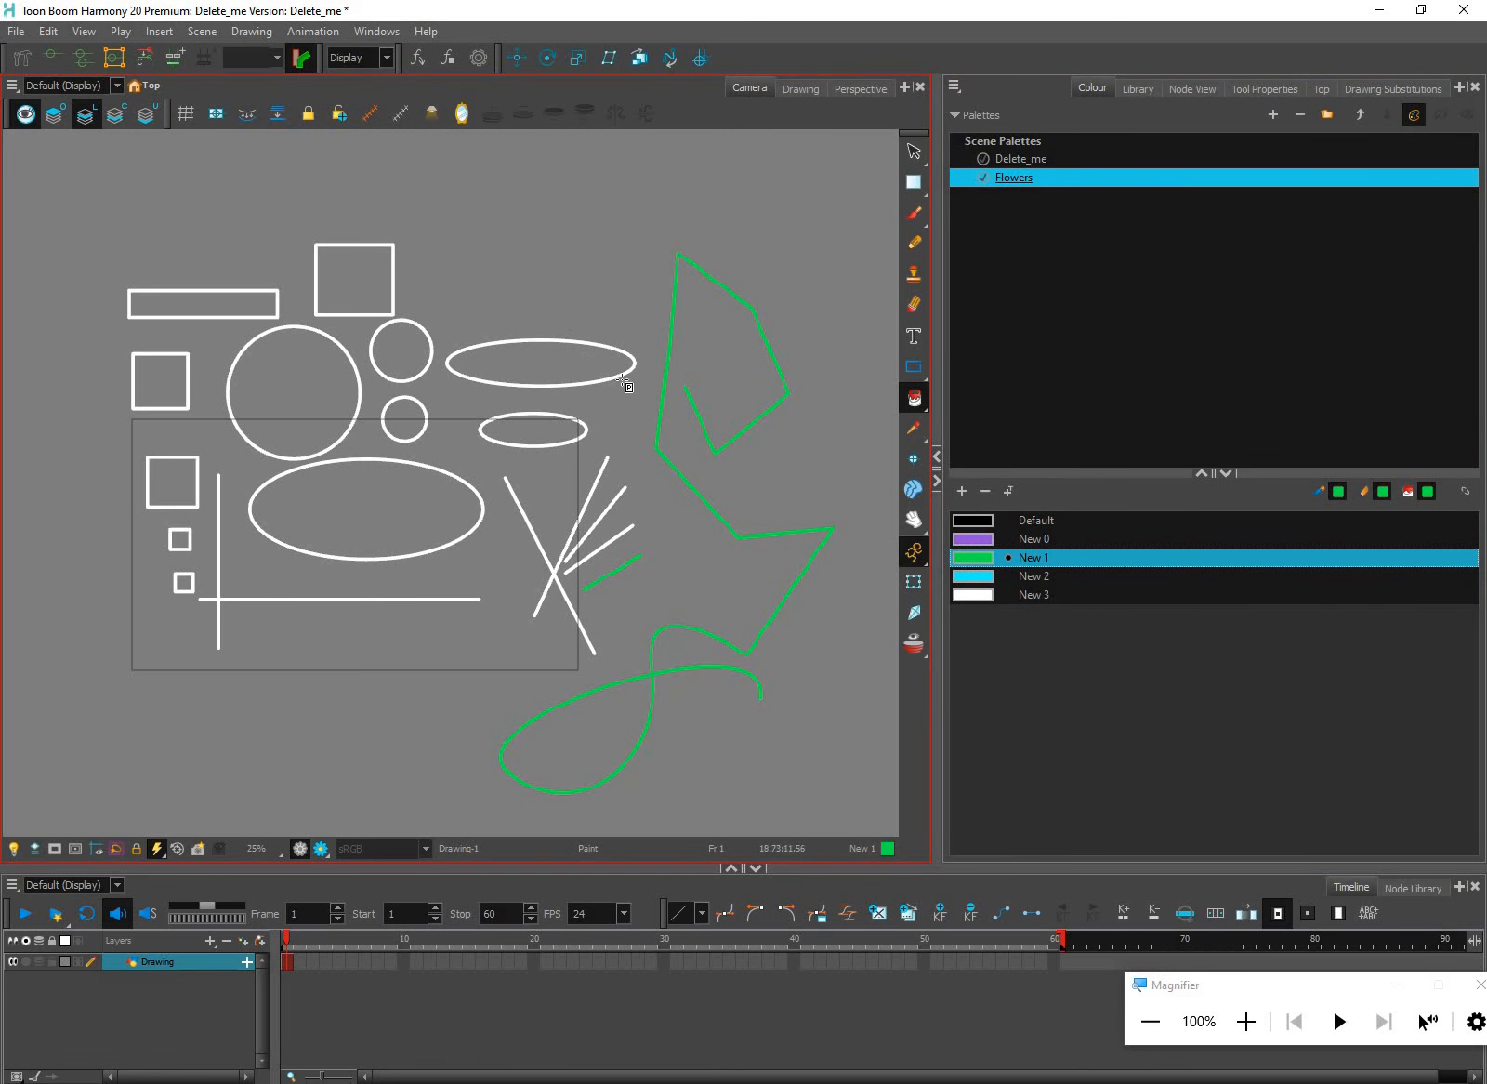
Undo the first paint stroke on the upper flat ellipse, then paint the medium circle, largest square and that ellipse with its outline green
drag(604, 381, 568, 312)
key(ctrl+z)
click(396, 353)
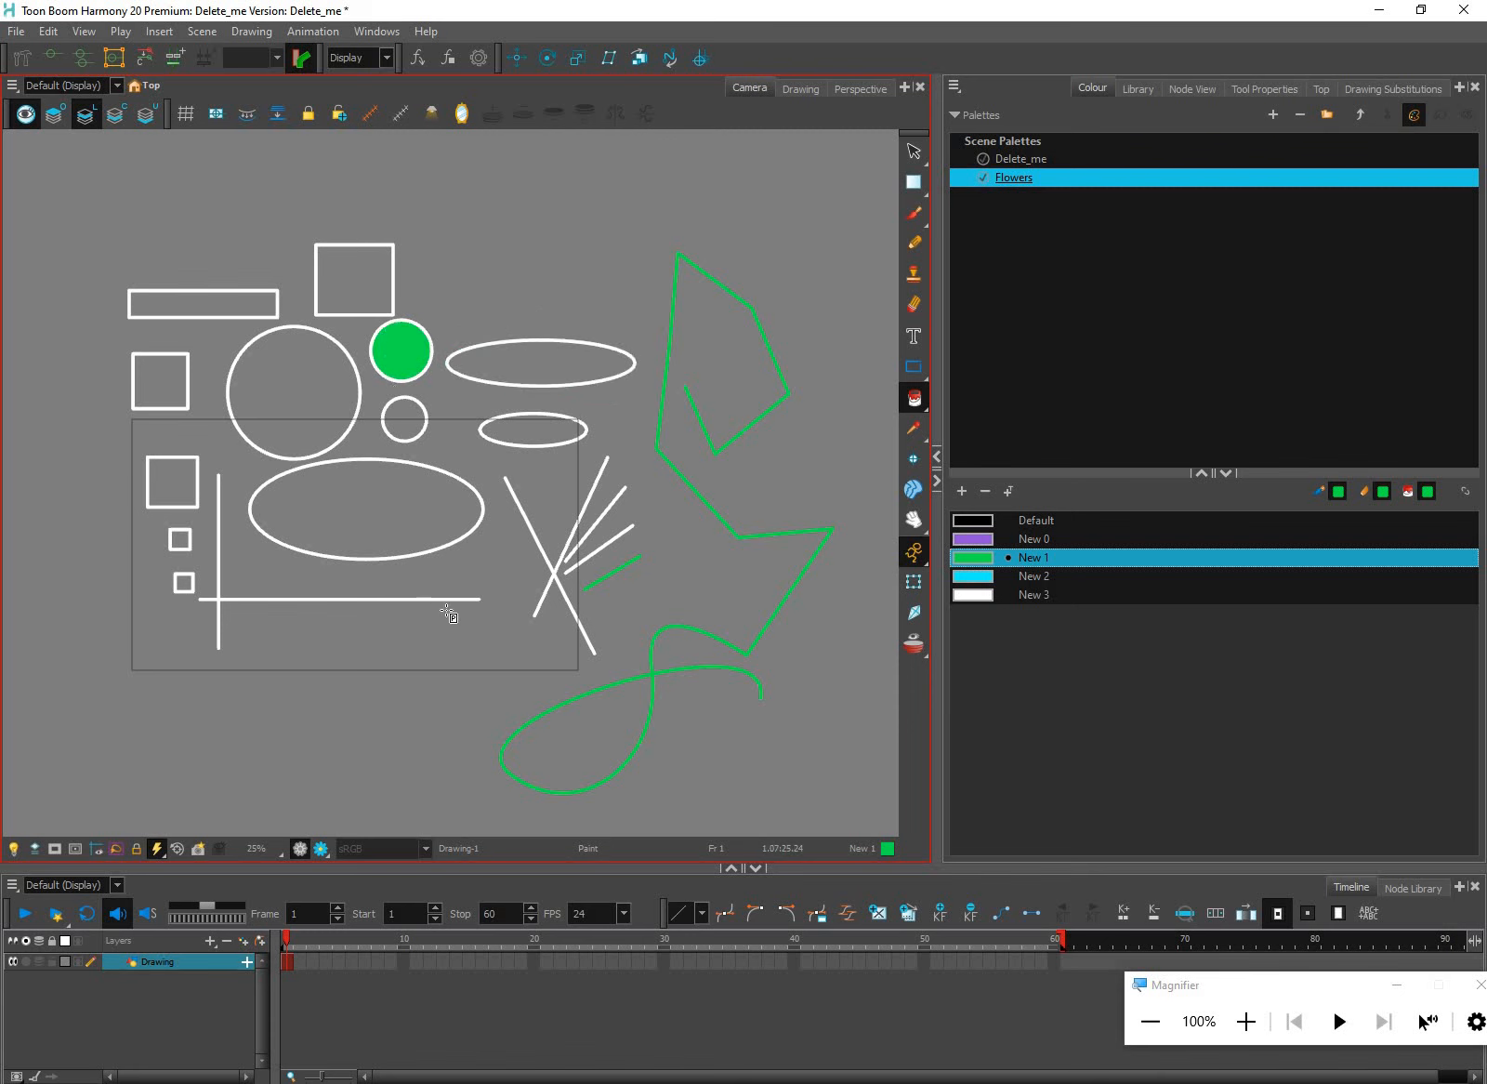
click(357, 287)
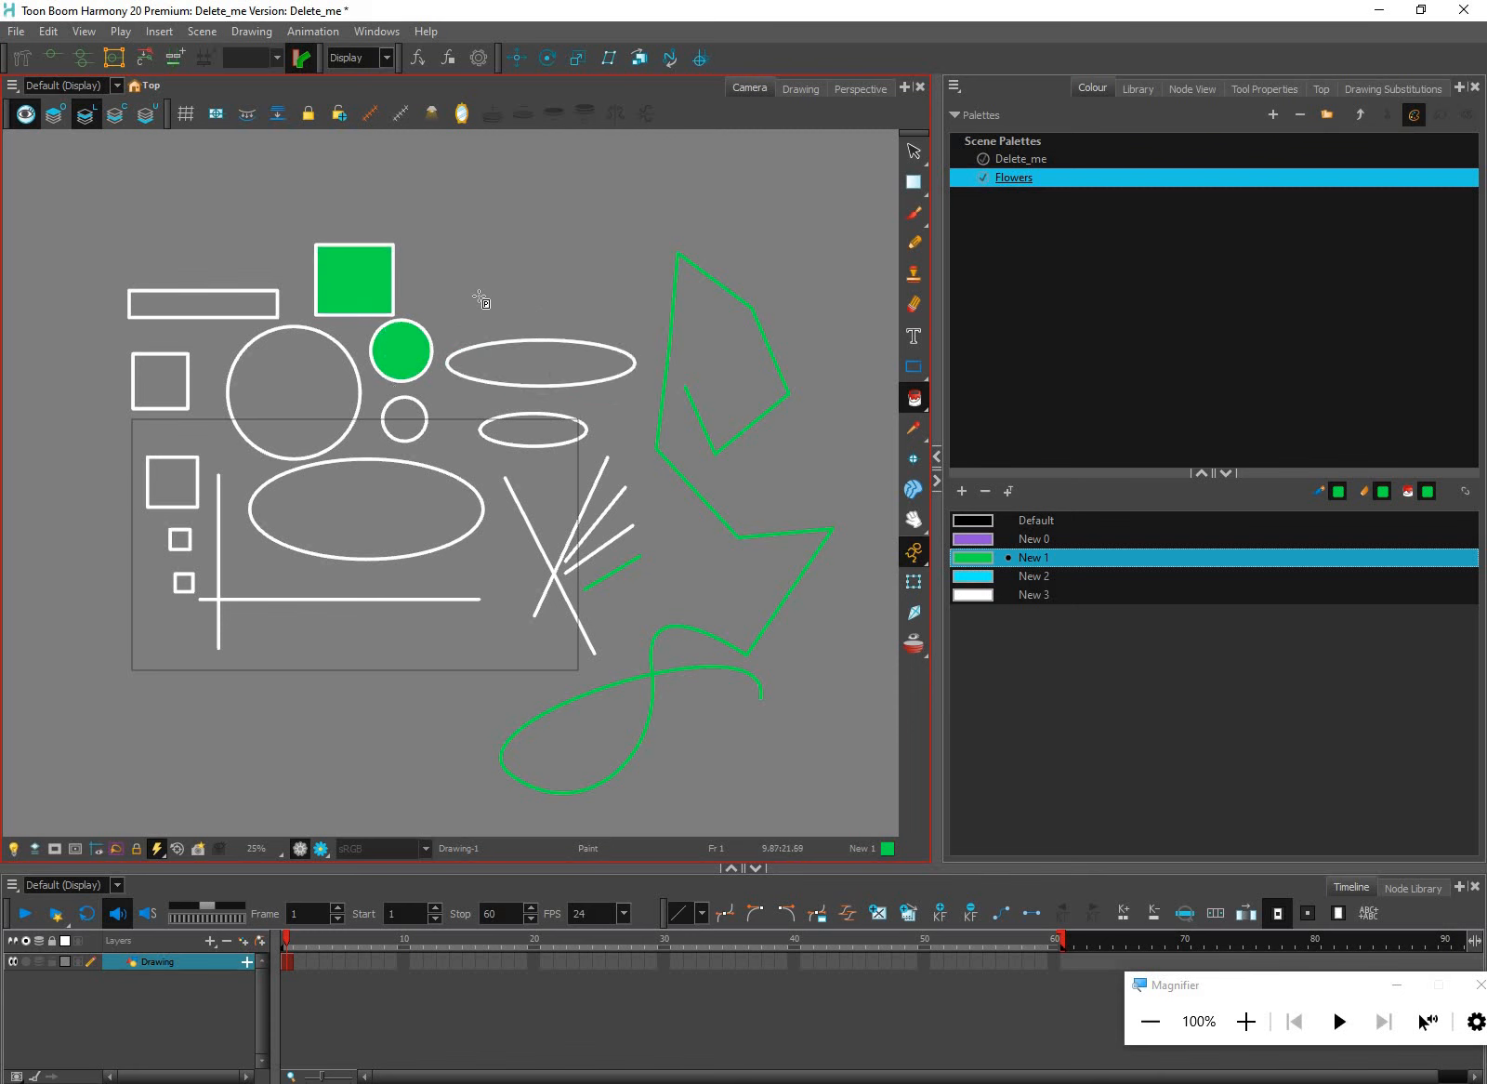
mouse_move(514, 399)
mouse_down()
mouse_move(561, 406)
mouse_move(617, 383)
mouse_move(563, 385)
mouse_move(569, 373)
mouse_up()
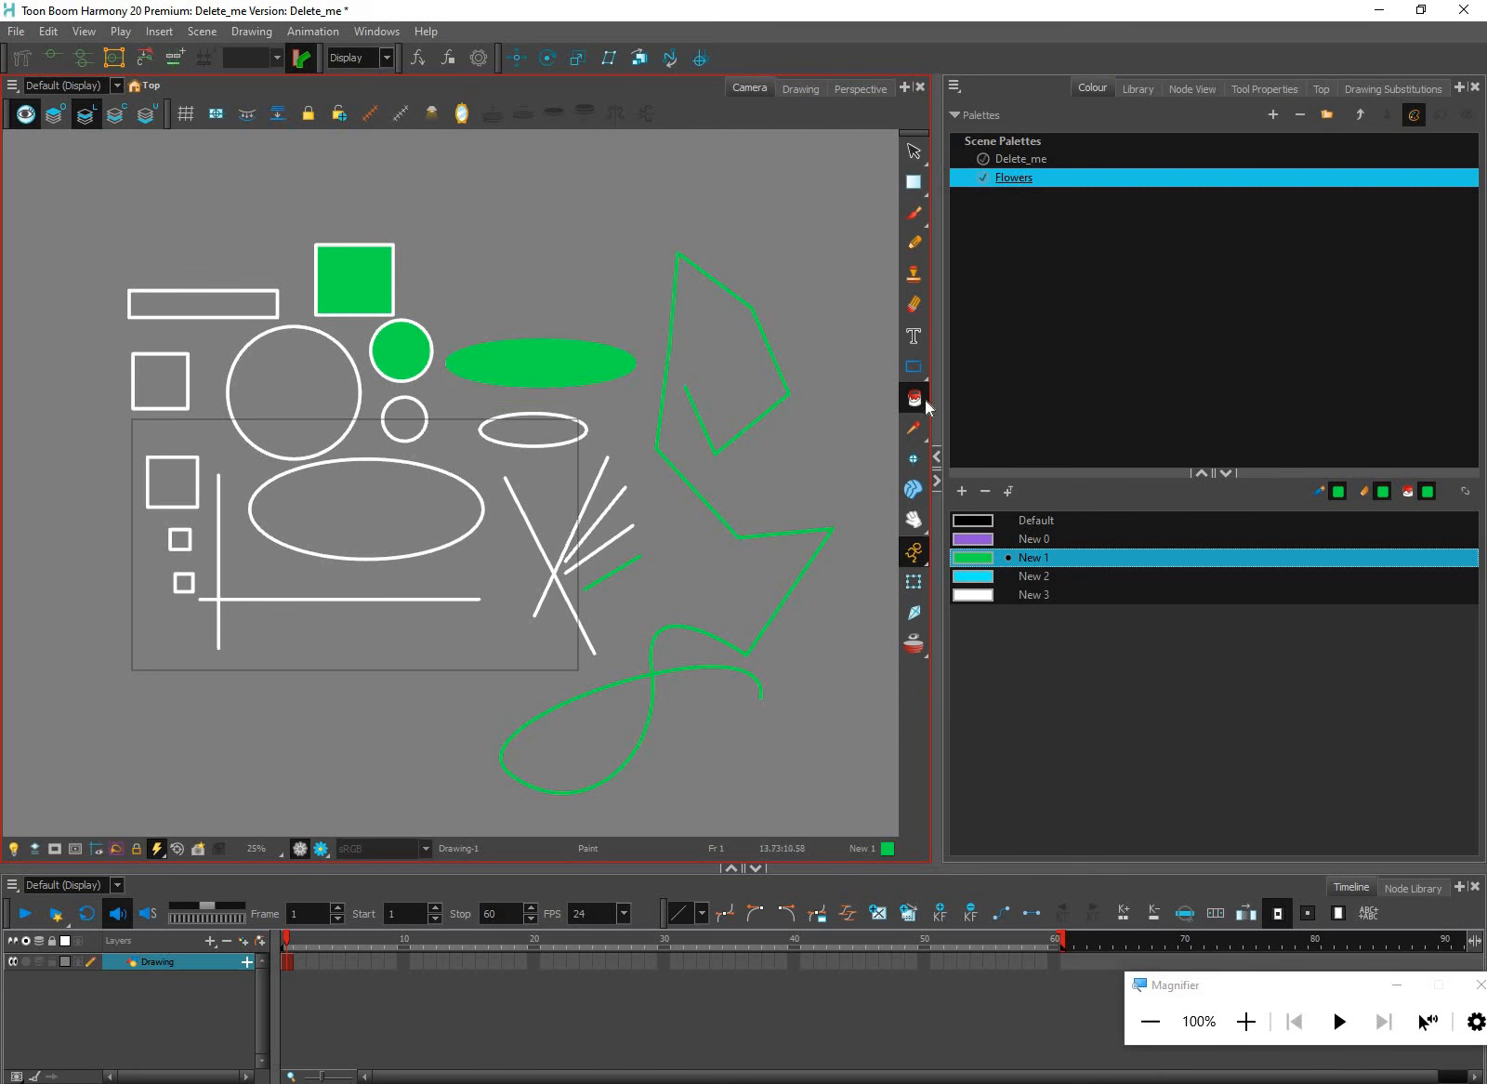
Recolour the upper part of the polyline purple with the Ink tool and the New 0 swatch
drag(922, 401, 1012, 395)
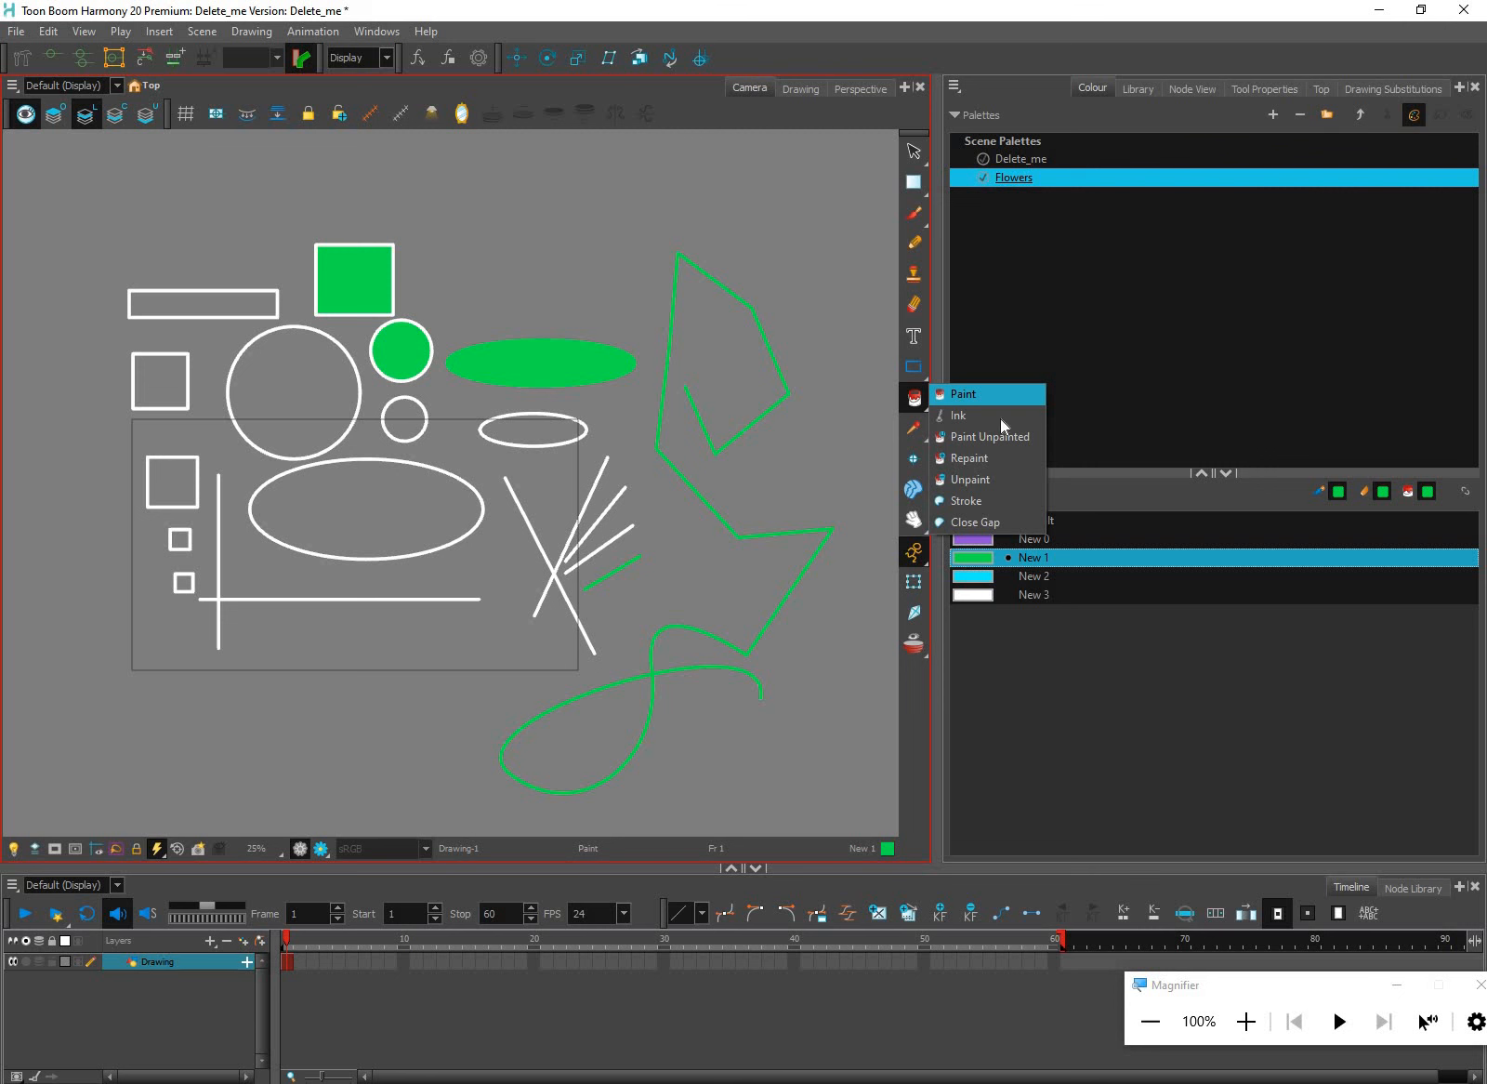
click(997, 420)
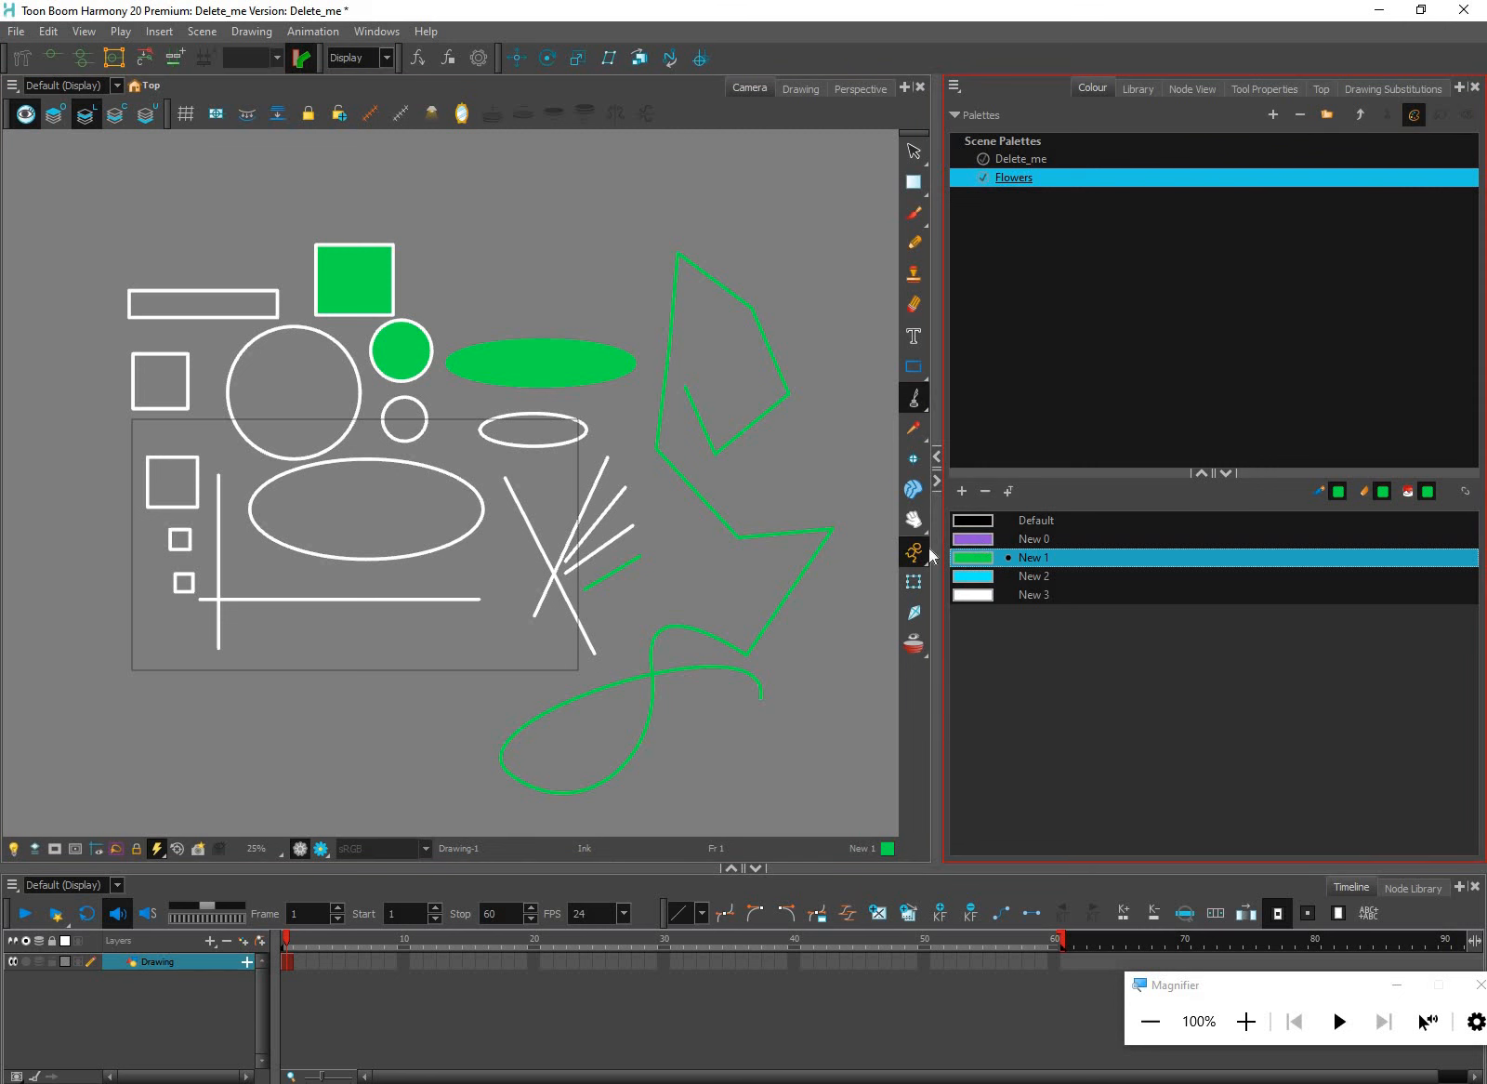
key(Up)
click(800, 612)
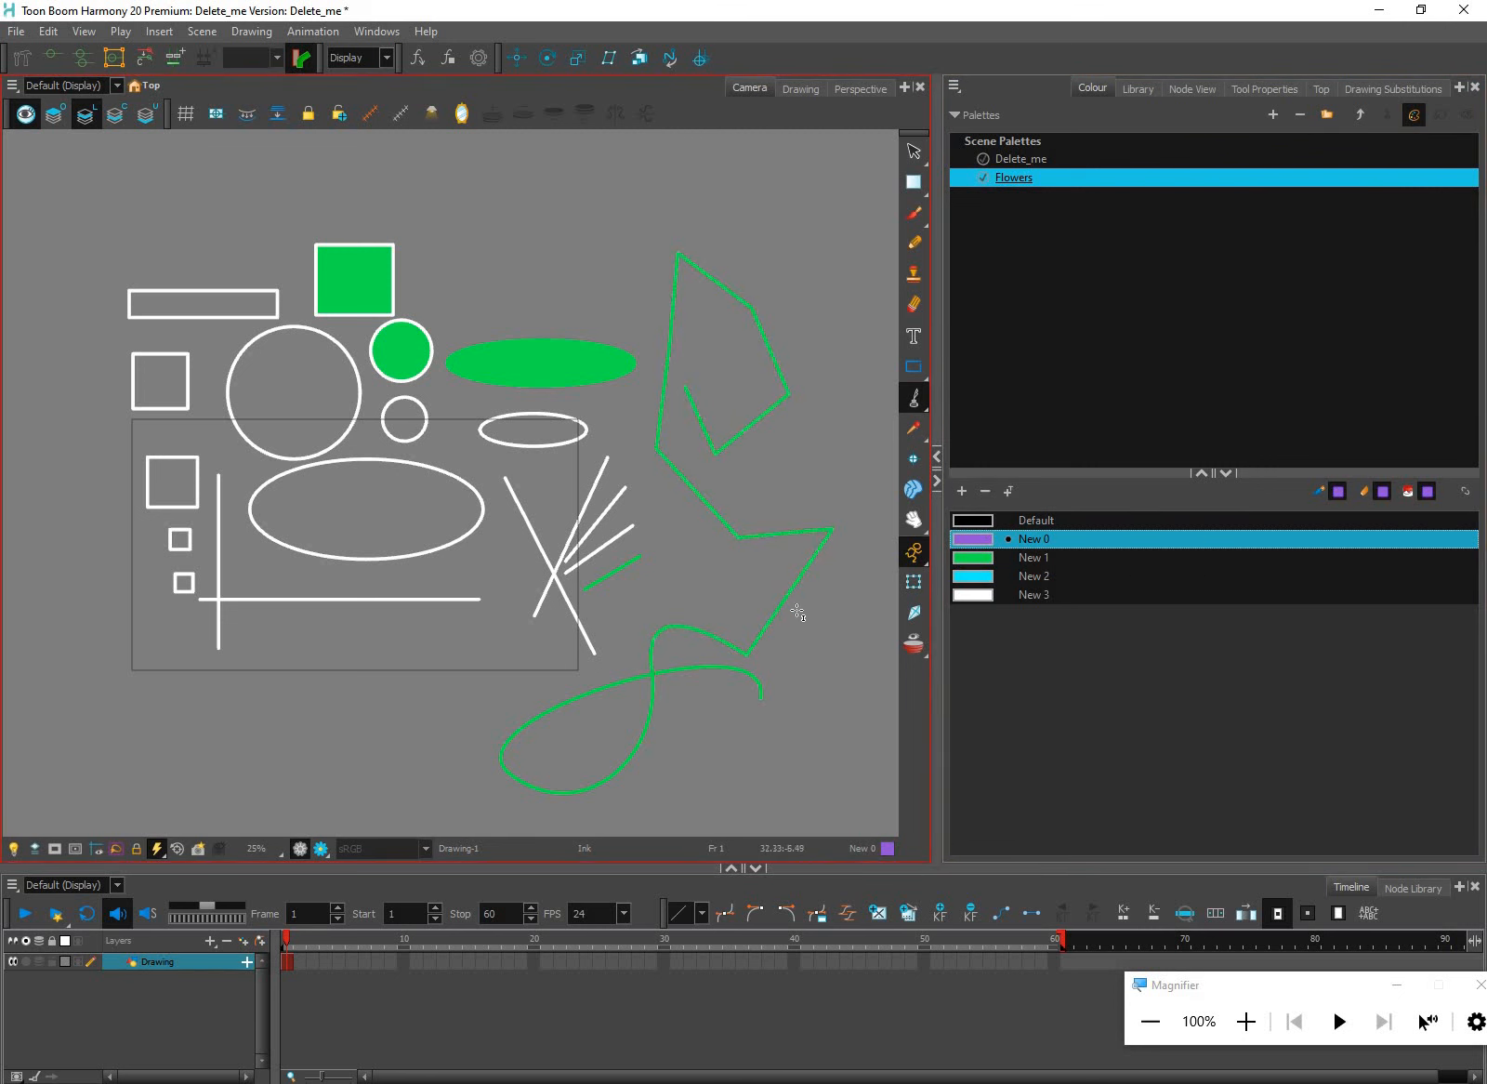
click(779, 597)
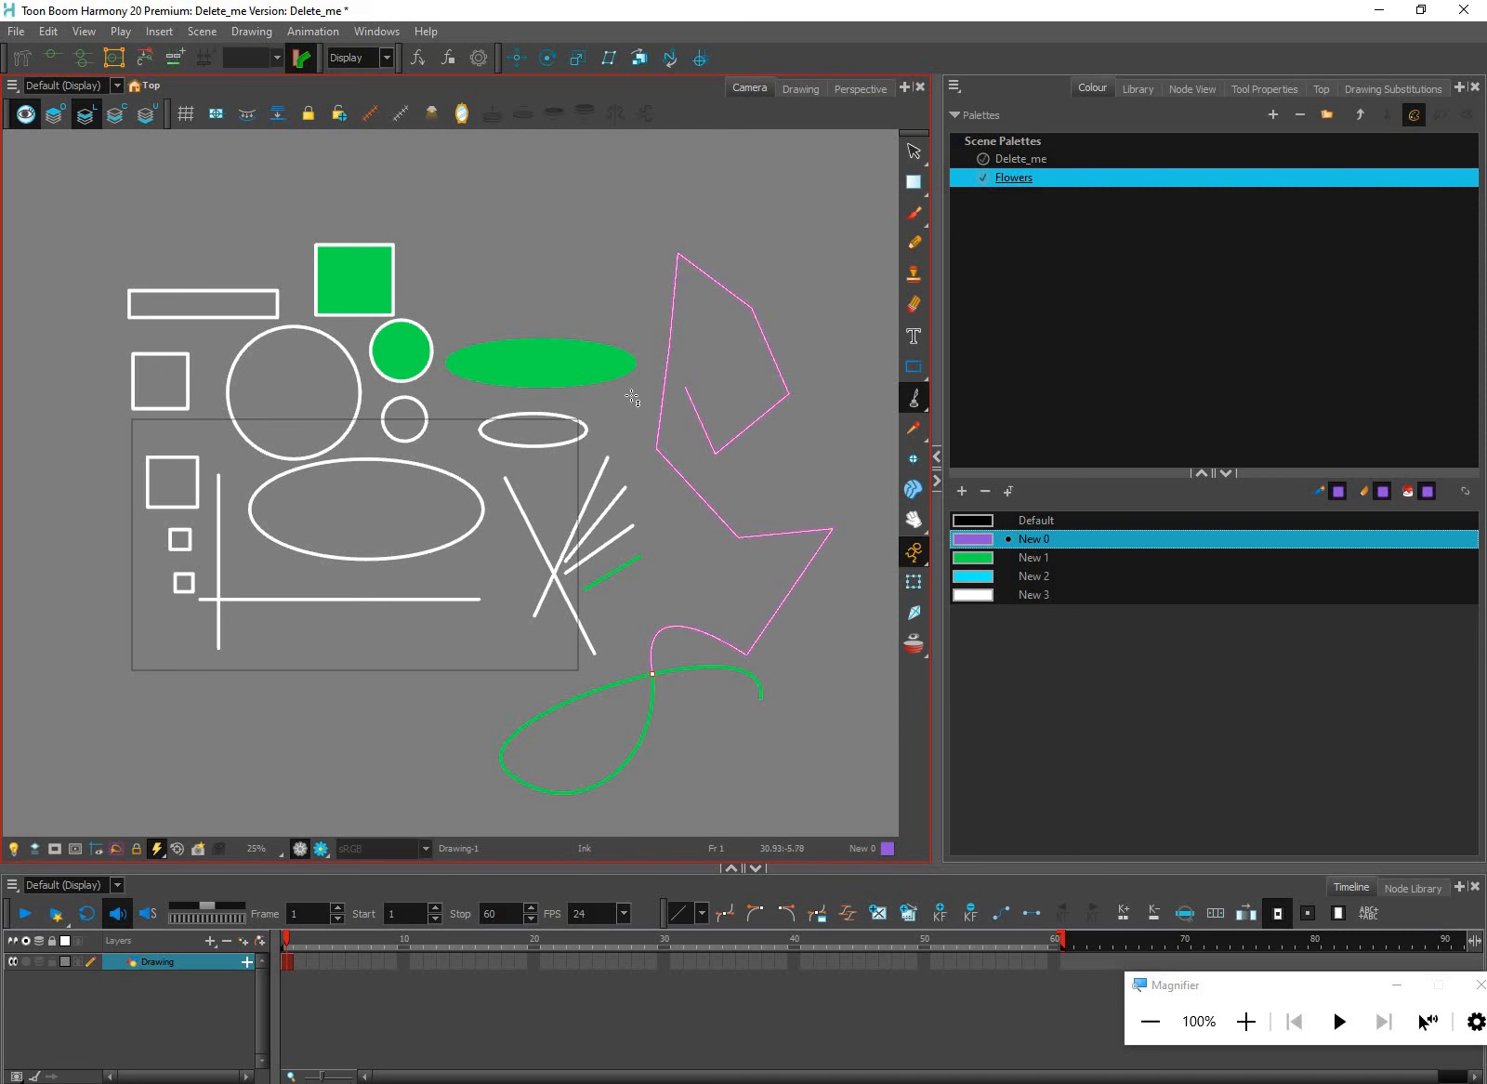
Ink the upper flat ellipse's outline purple, then try the same on the smaller ellipse below it and undo that one
scroll(590, 327, up, 4)
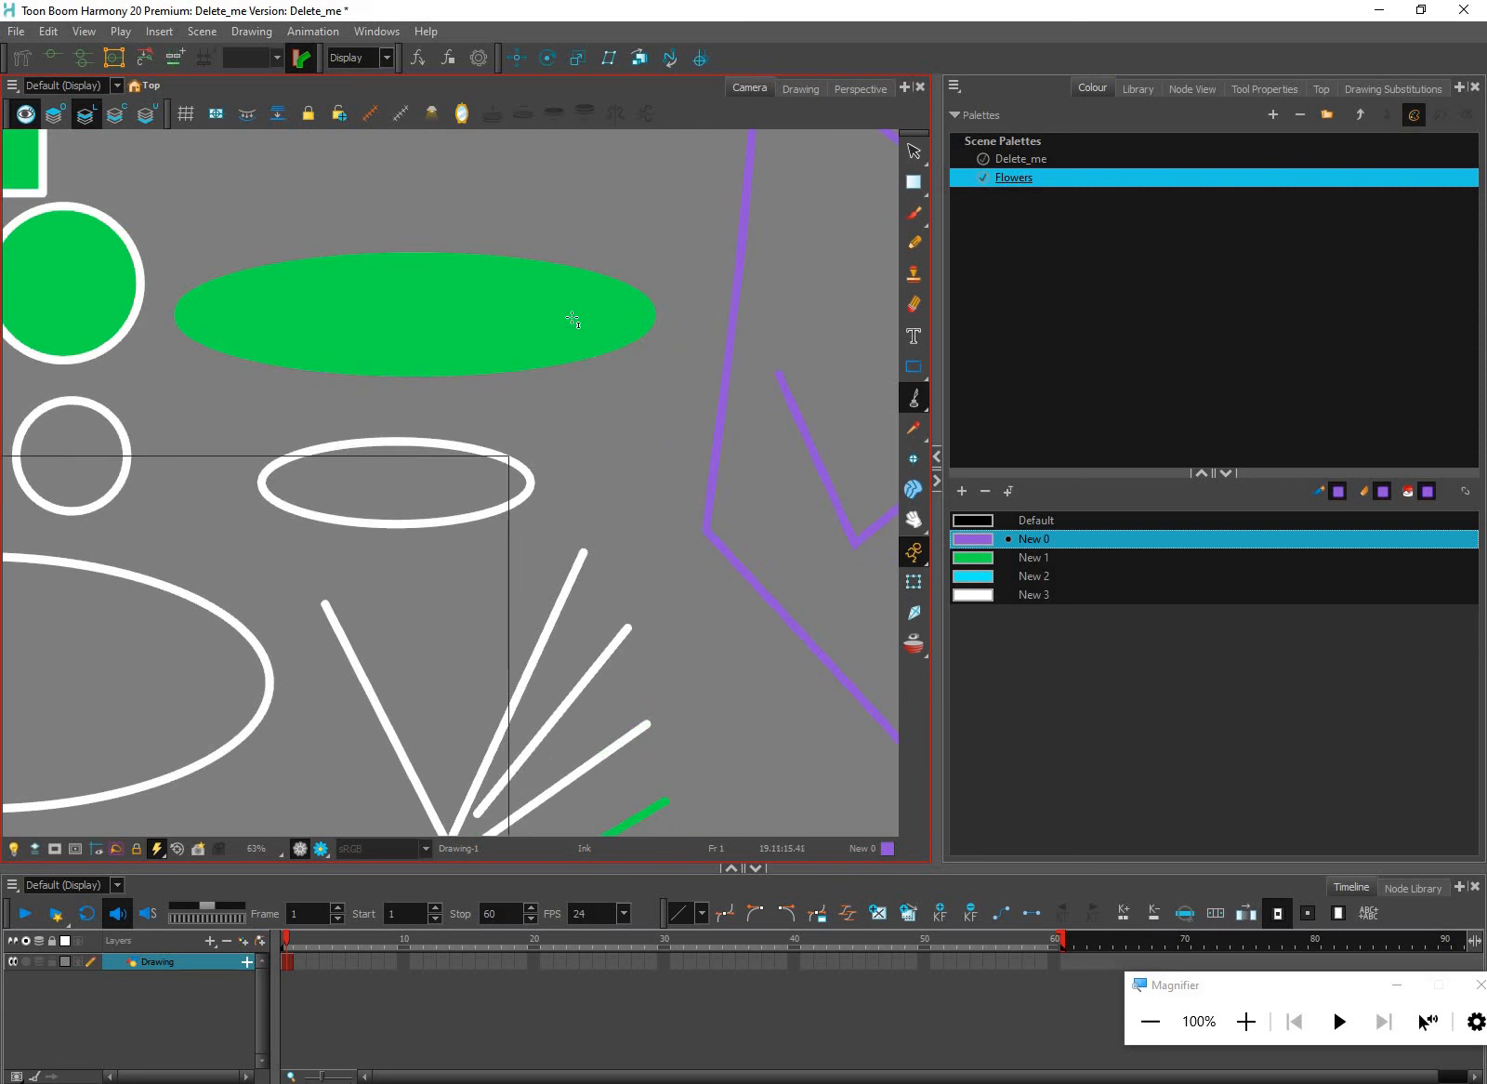
click(598, 361)
click(530, 480)
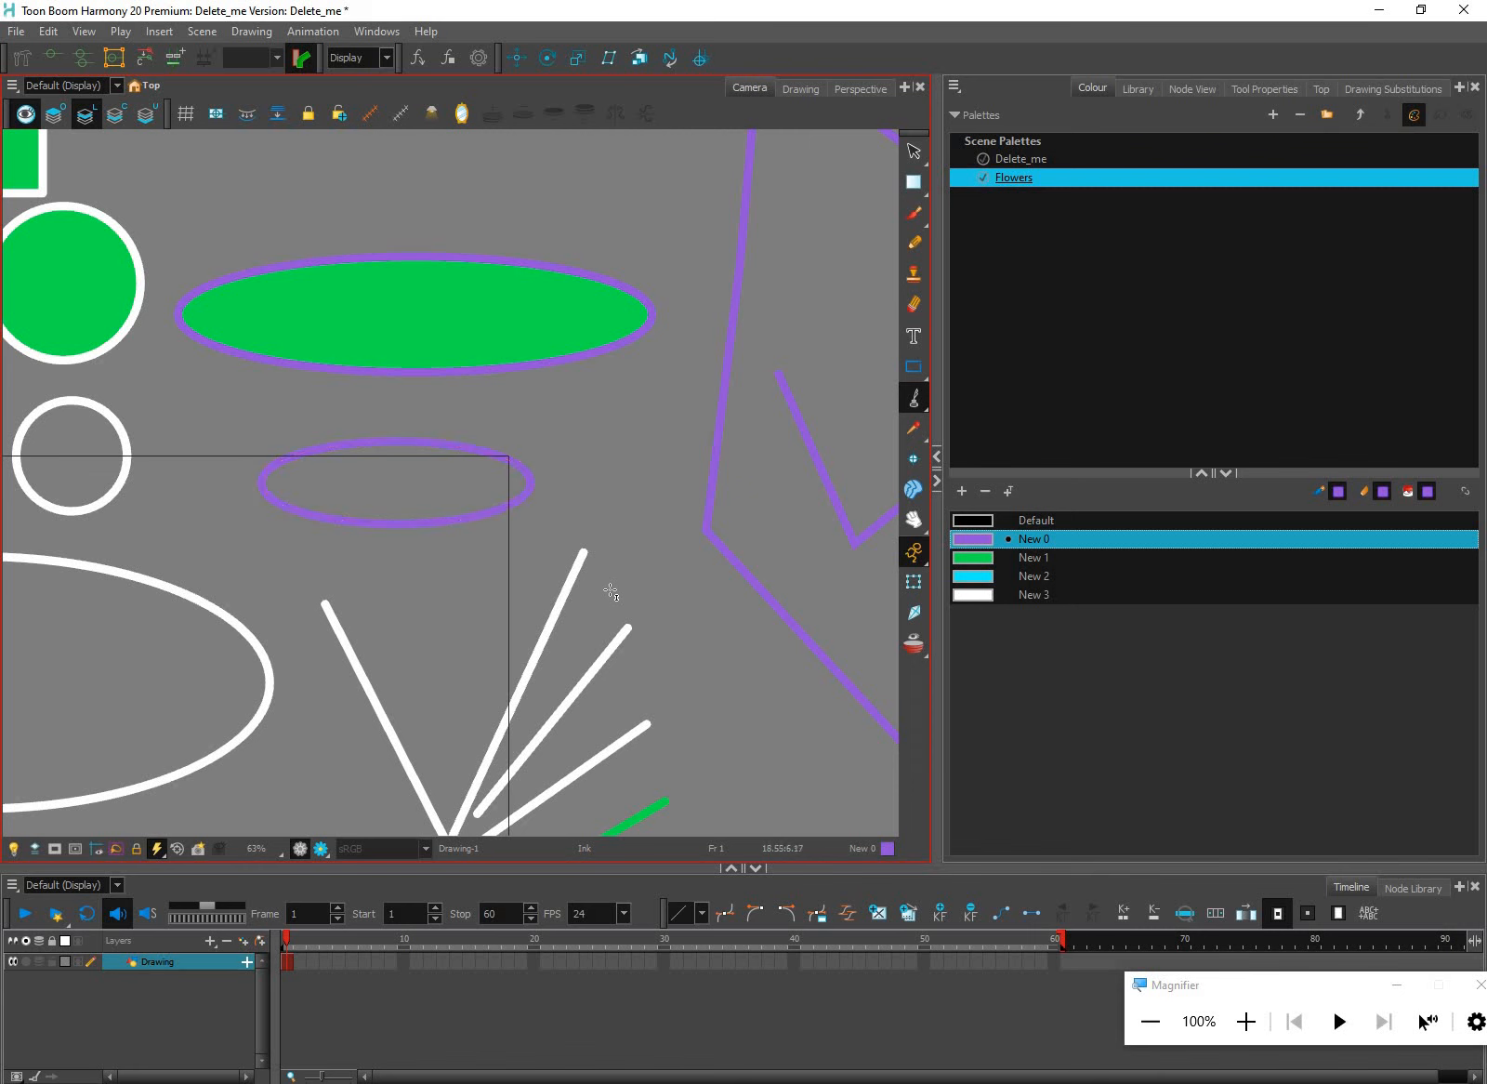
key(ctrl+z)
Fill the four smaller squares, the long rectangle and the large circle with purple New 0 using the Paint Unpainted tool
click(916, 398)
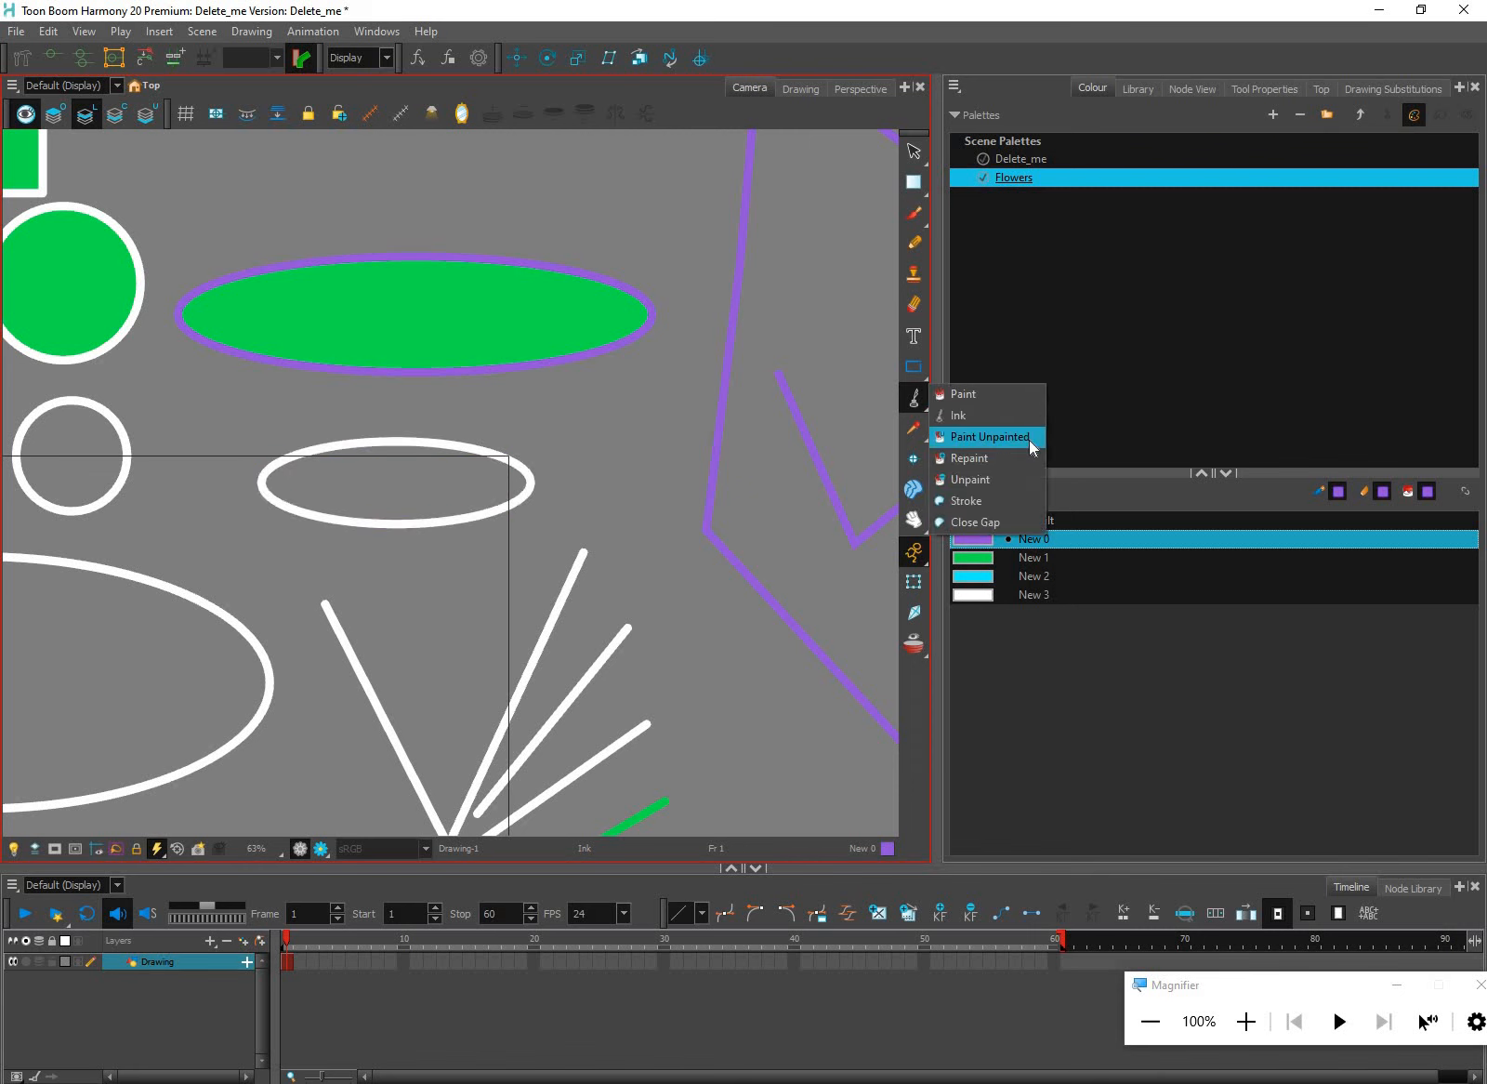
click(1024, 438)
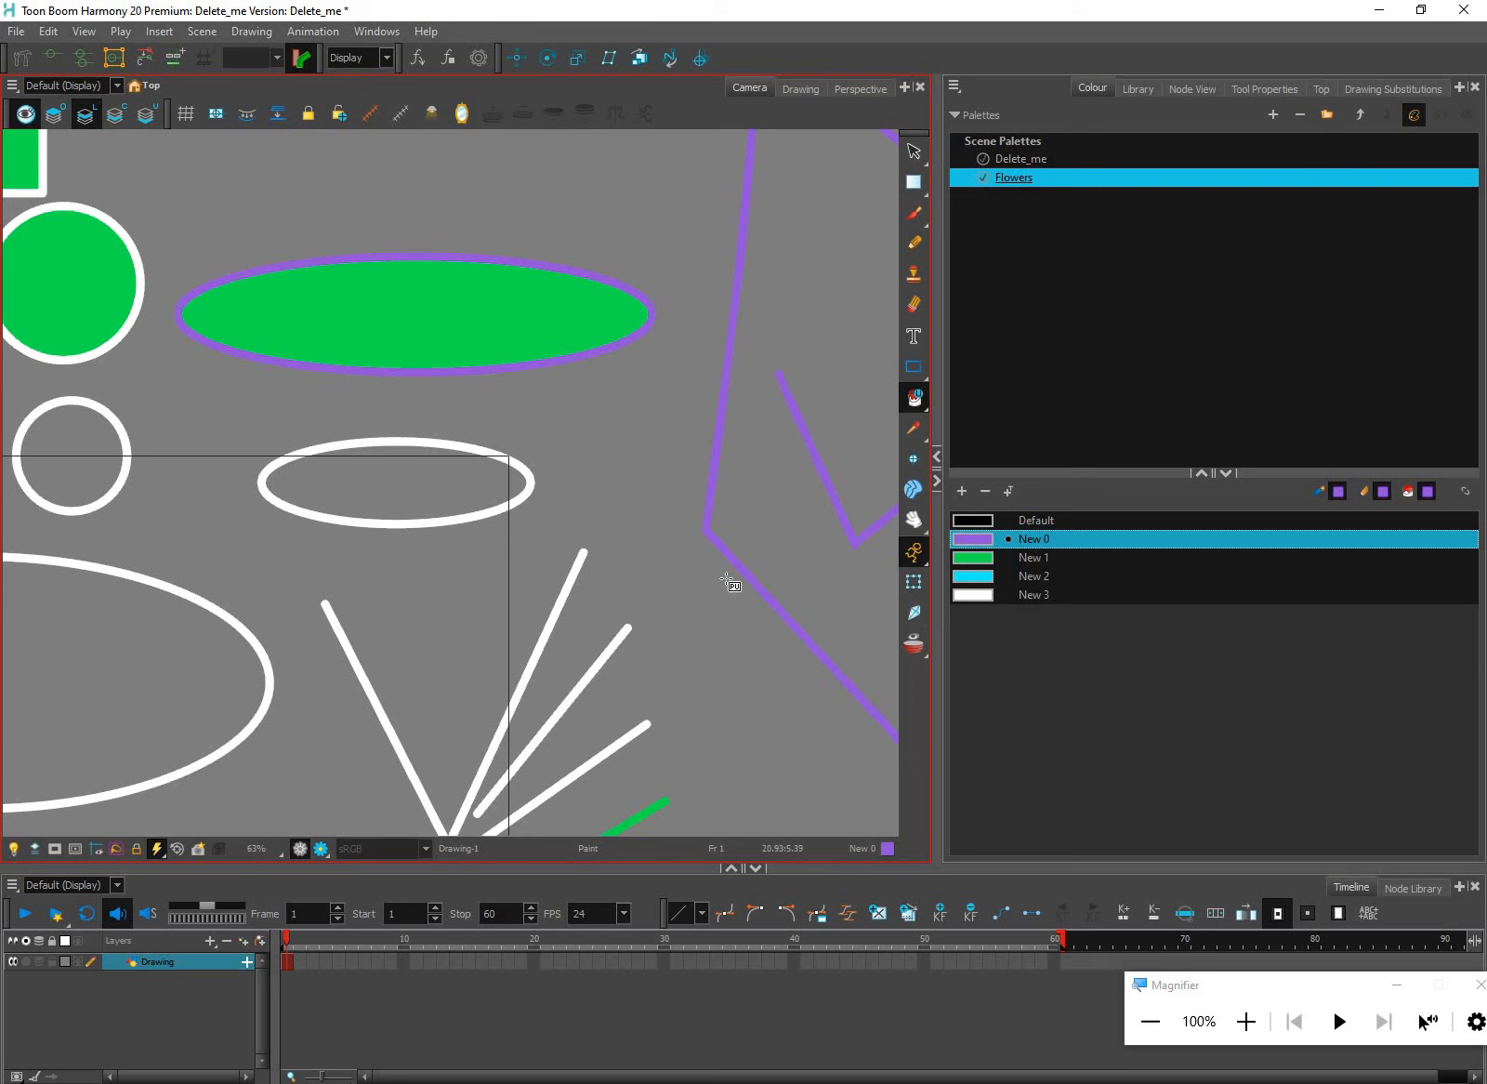
scroll(525, 522, down, 3)
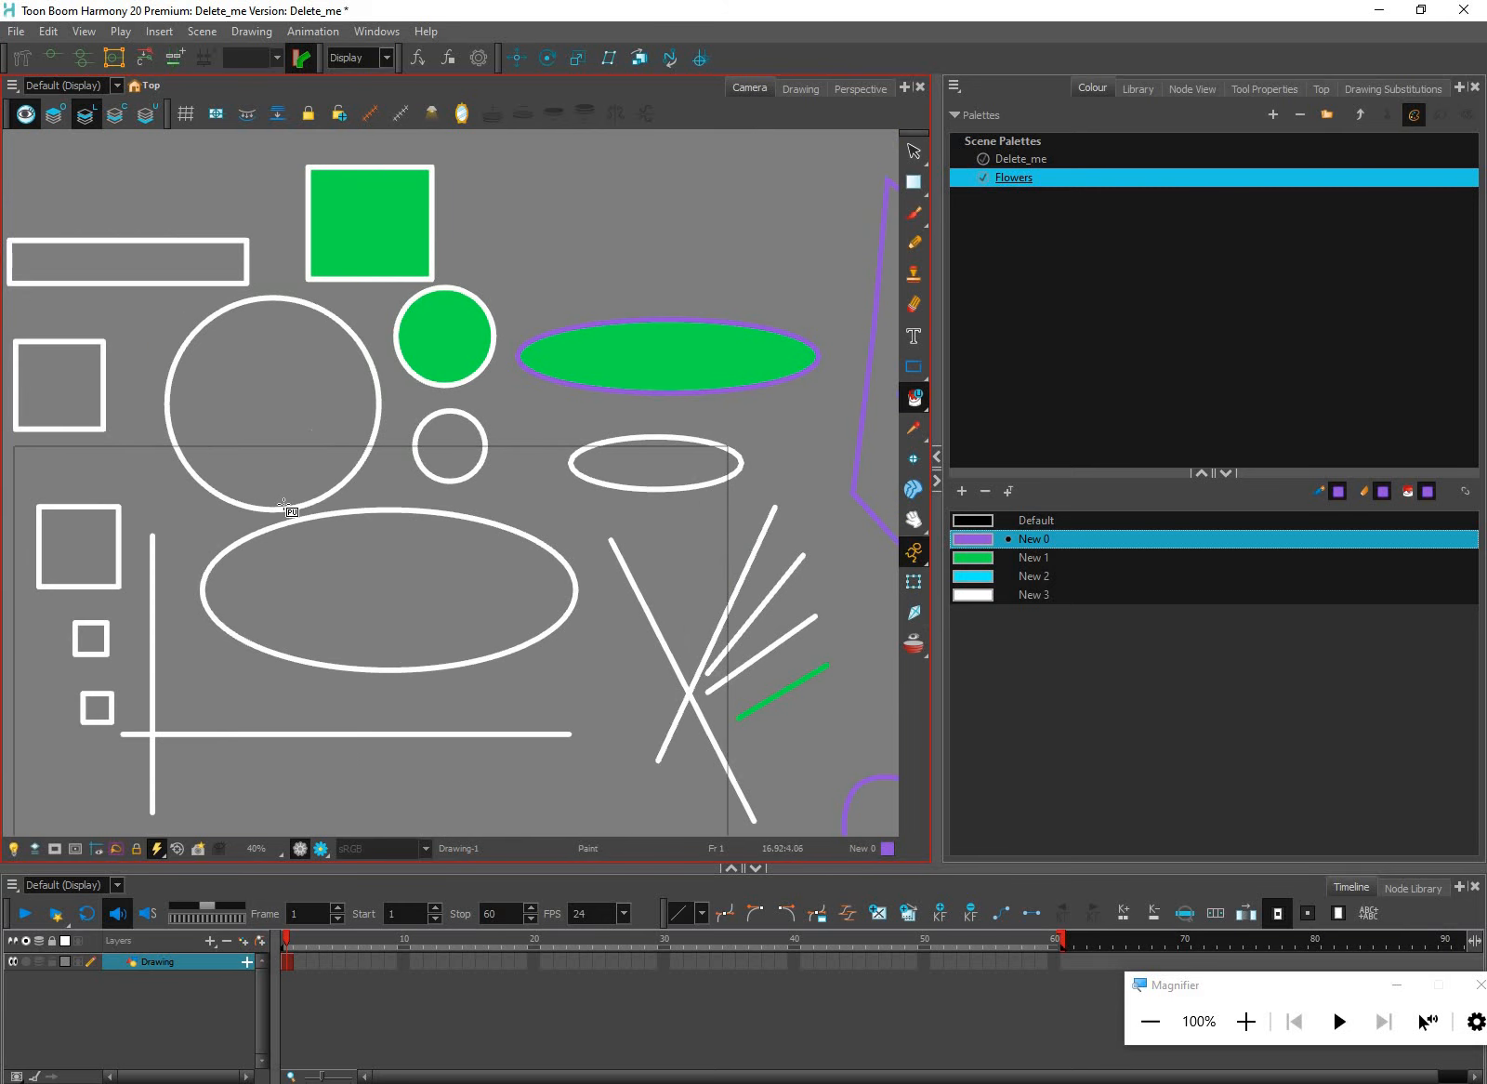
scroll(285, 504, down, 1)
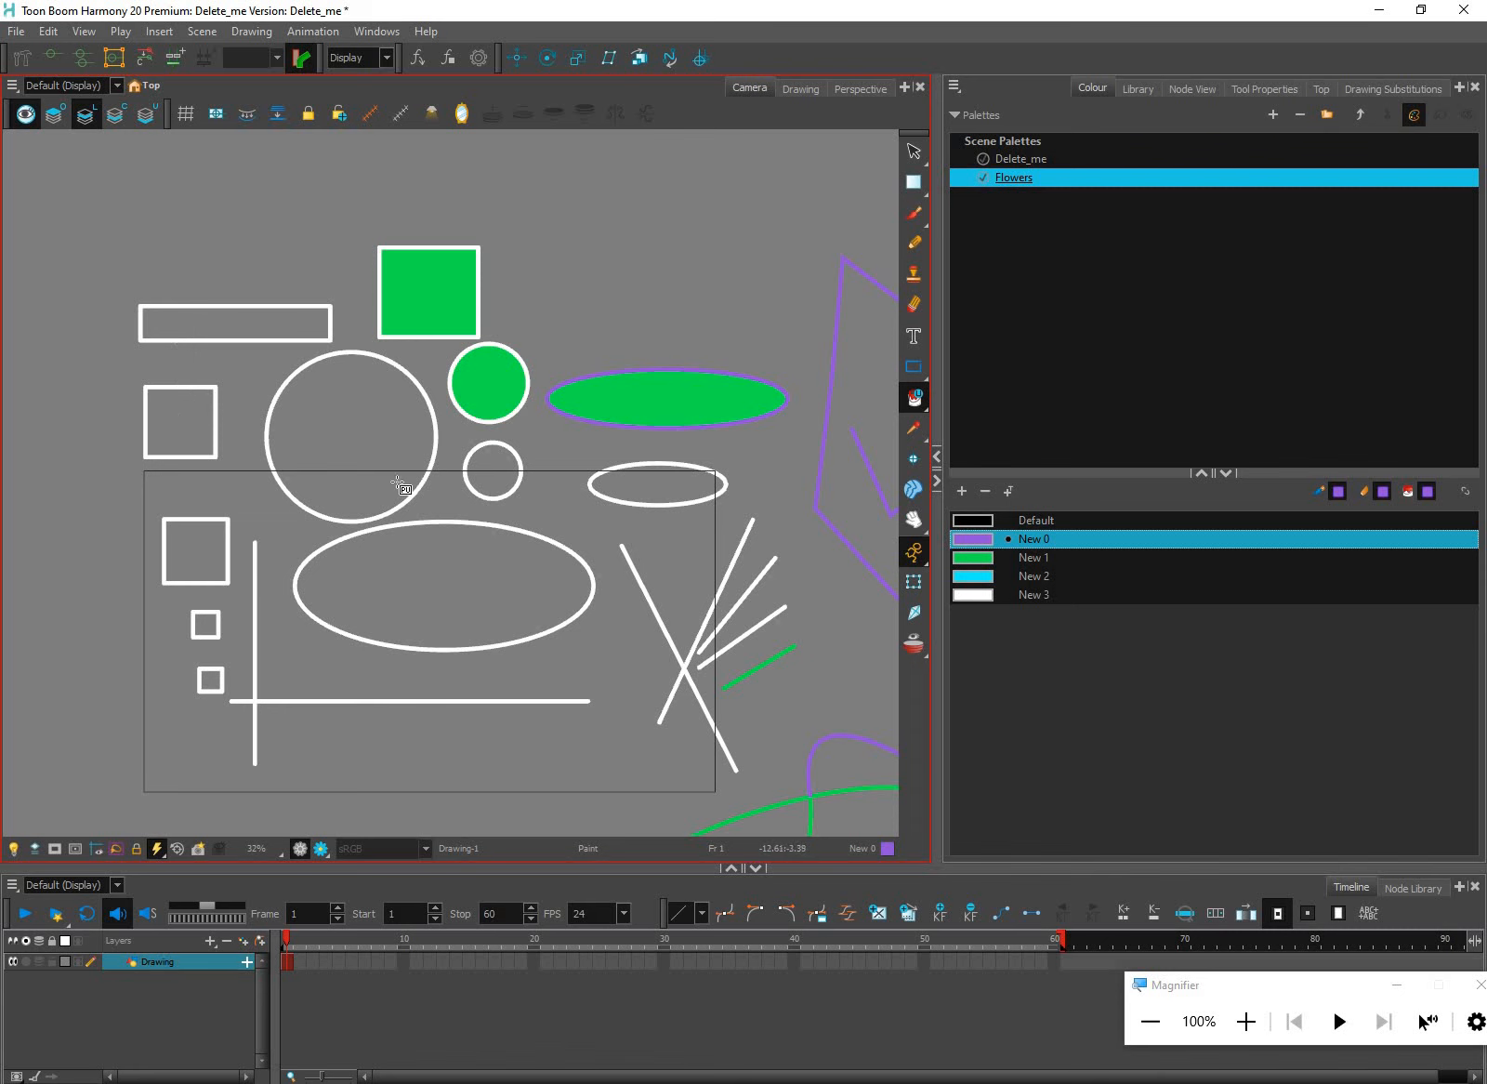
mouse_move(101, 369)
mouse_down()
mouse_move(223, 516)
mouse_move(251, 696)
mouse_up()
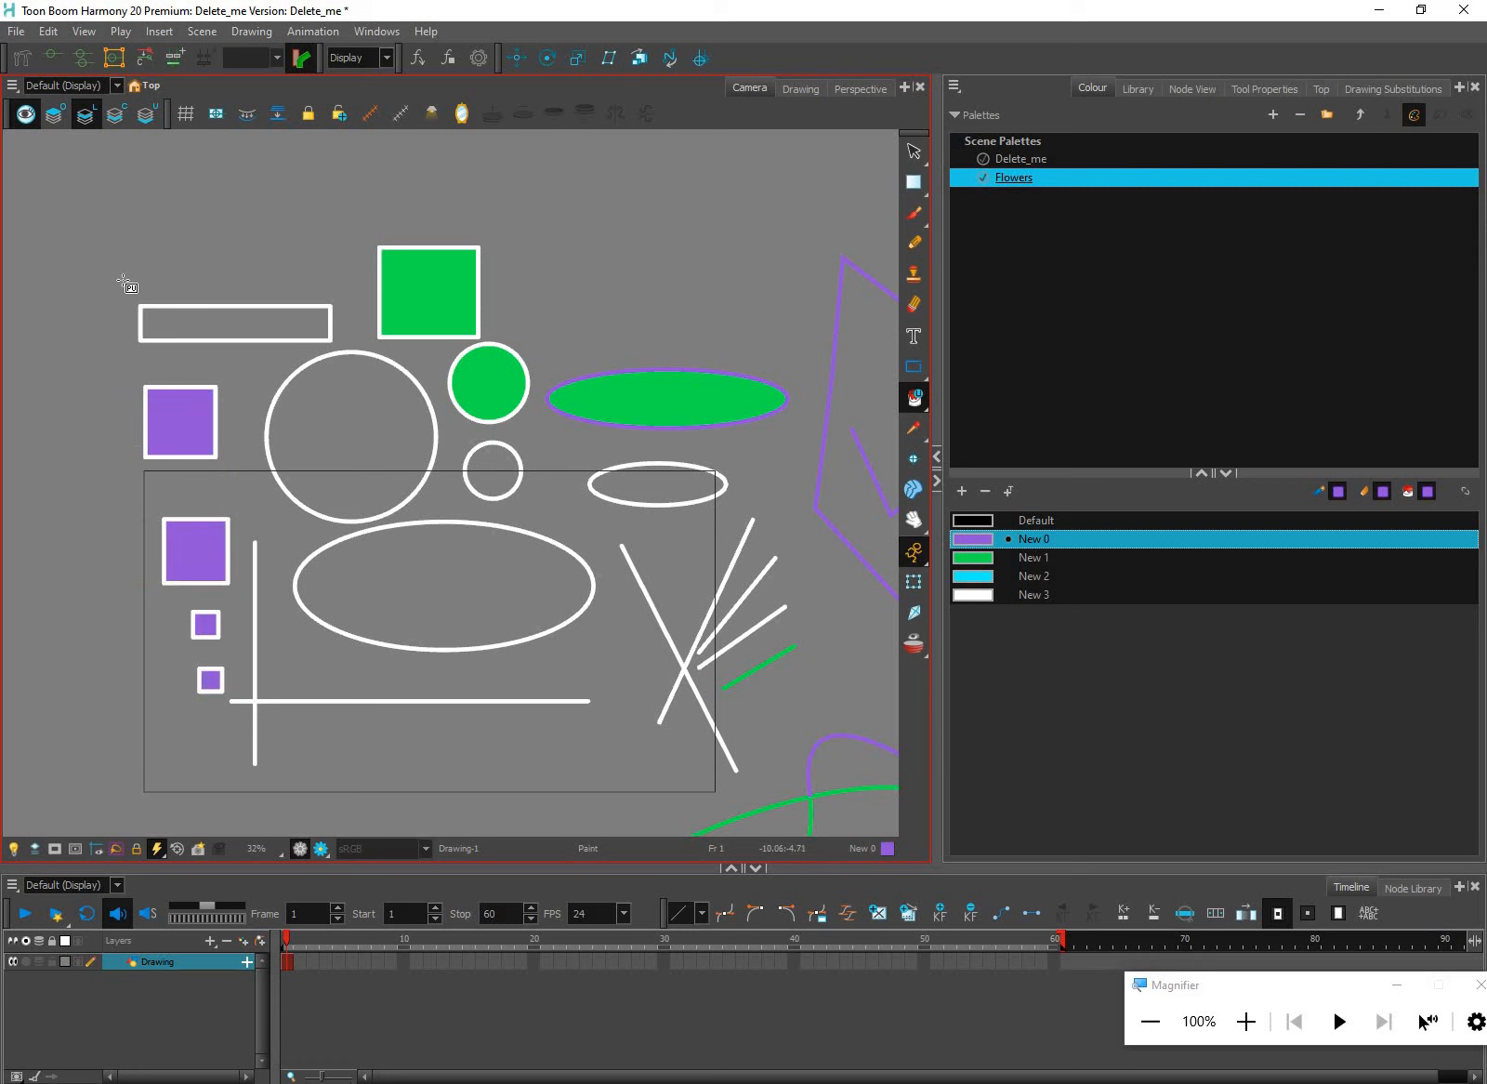
drag(101, 270, 354, 377)
Repaint the upper flat ellipse, medium circle, largest square, long rectangle, large circle and upper-left square with the blue New 2 swatch
click(915, 400)
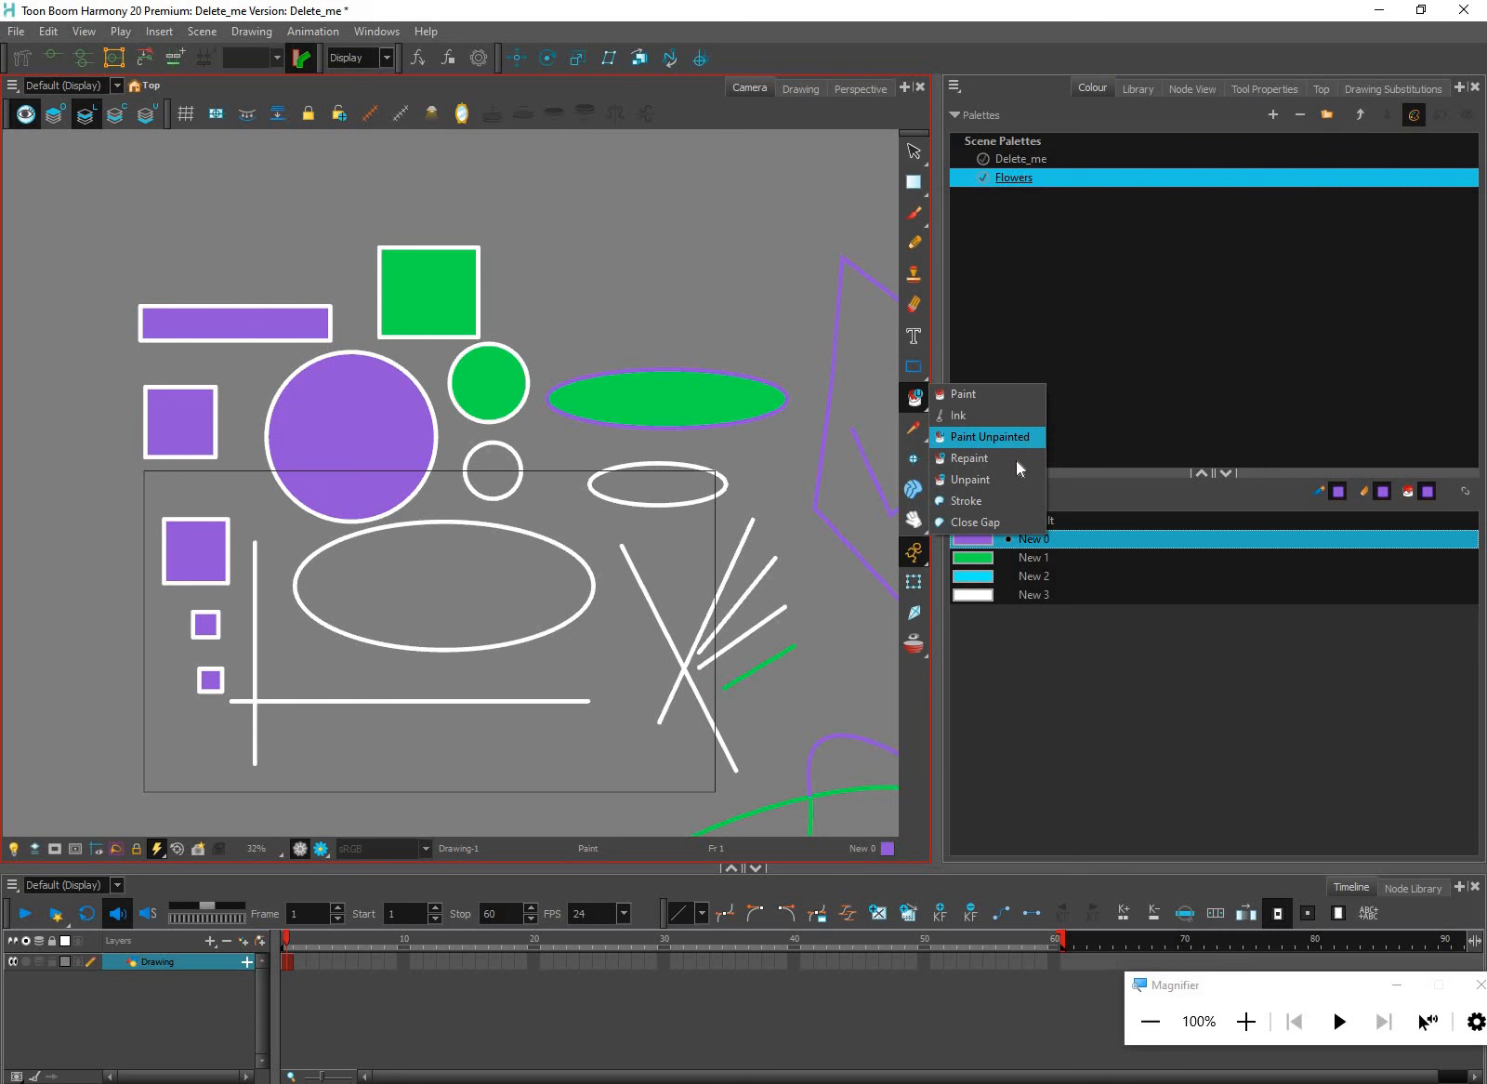
click(988, 580)
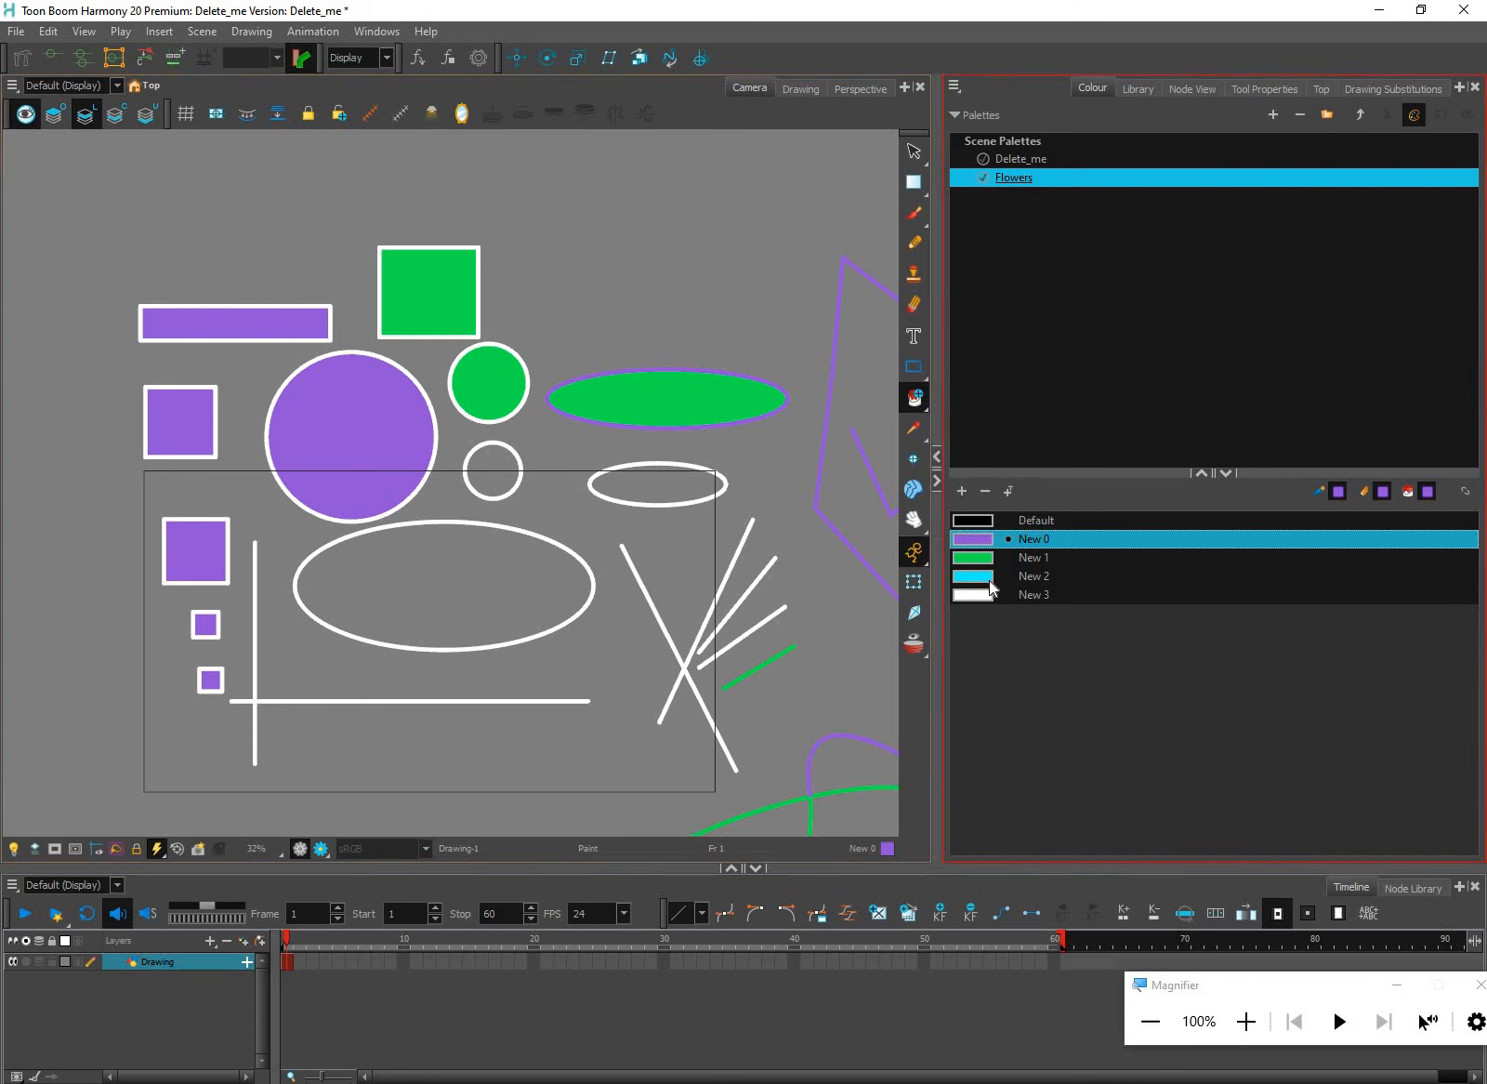
click(491, 388)
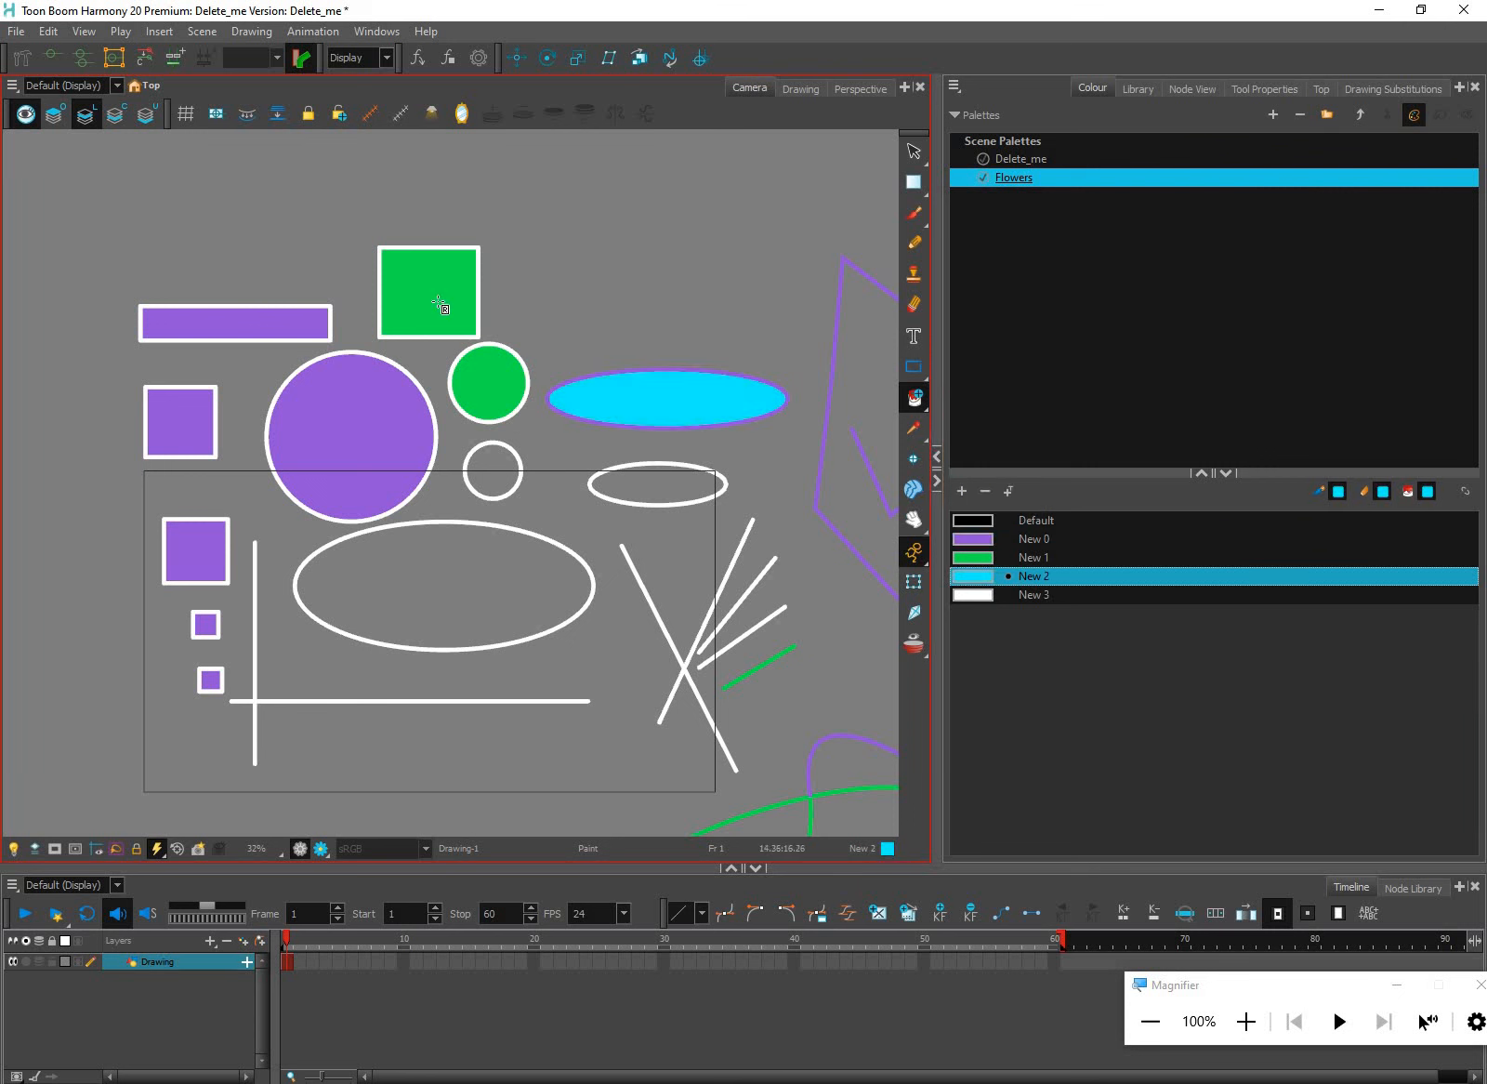
click(431, 301)
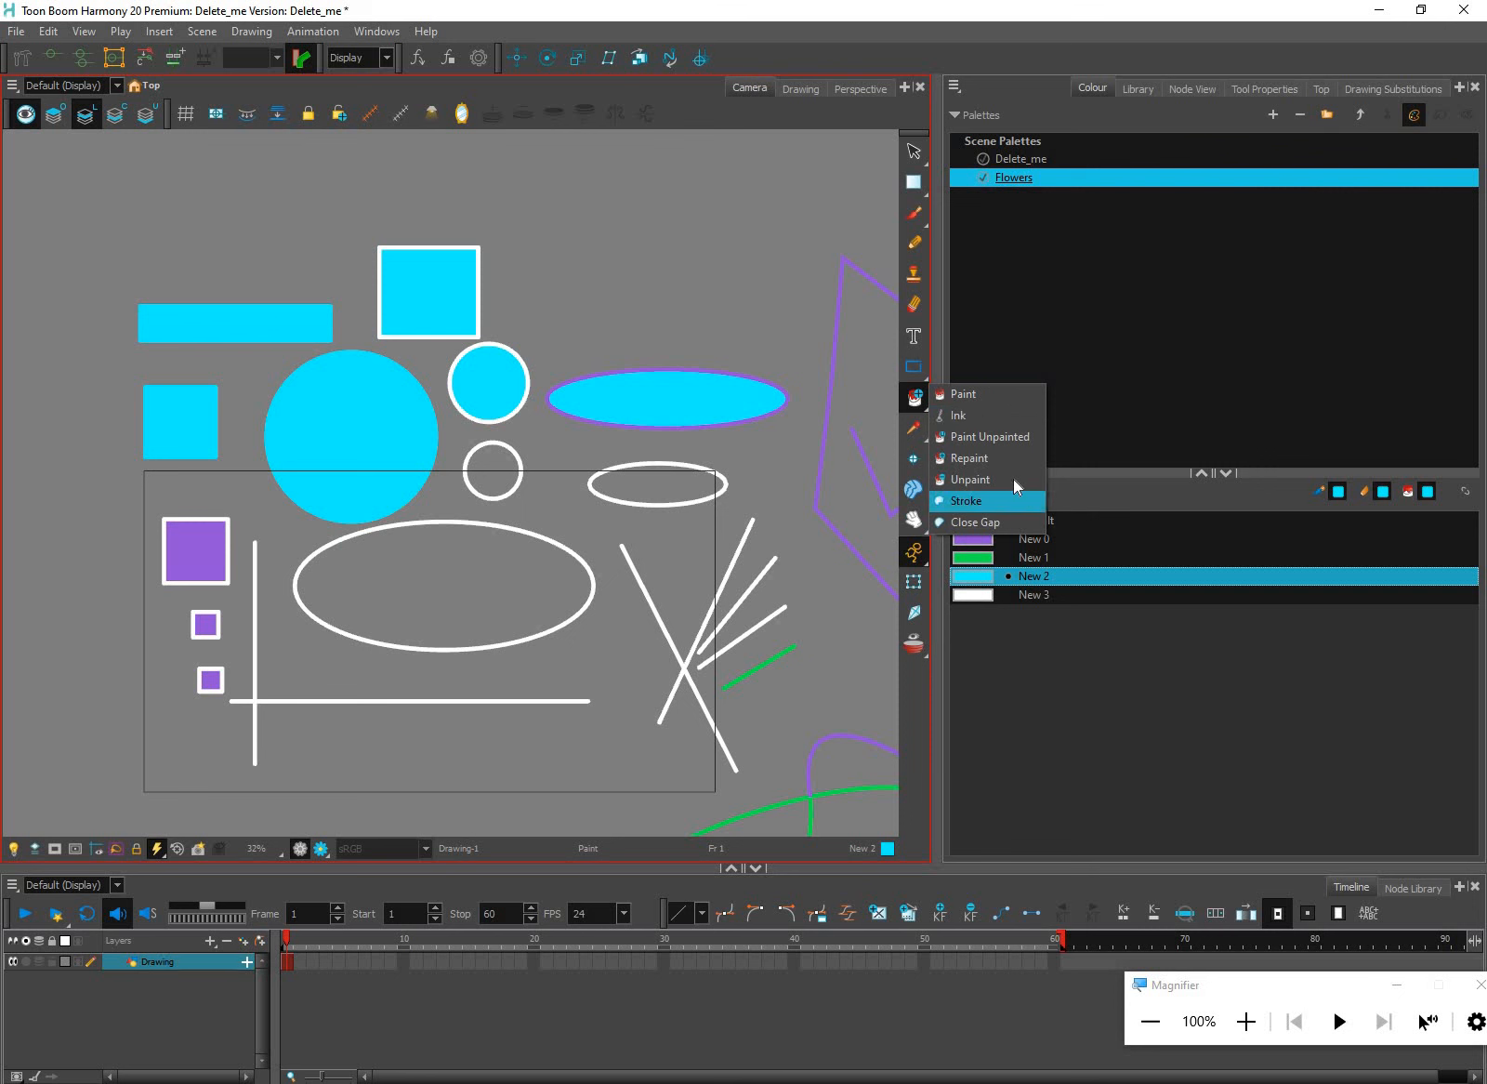
Remove the fills from the large circle, largest square, long rectangle and upper-left square with the Unpaint tool
click(985, 478)
click(400, 434)
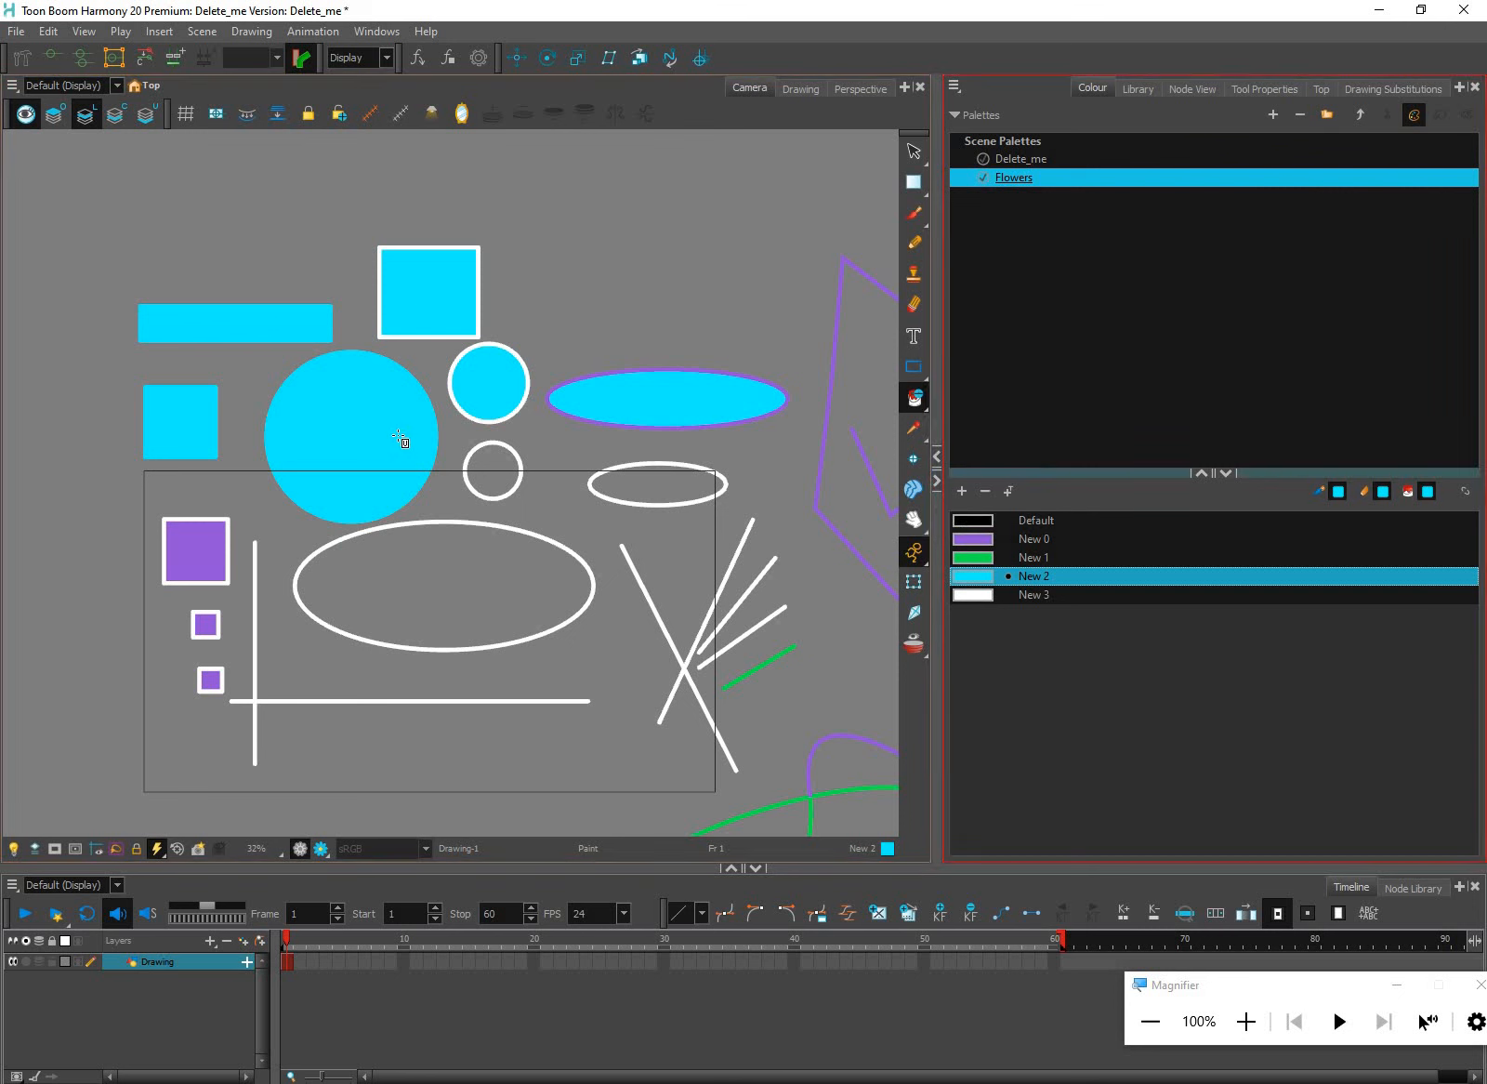
click(430, 306)
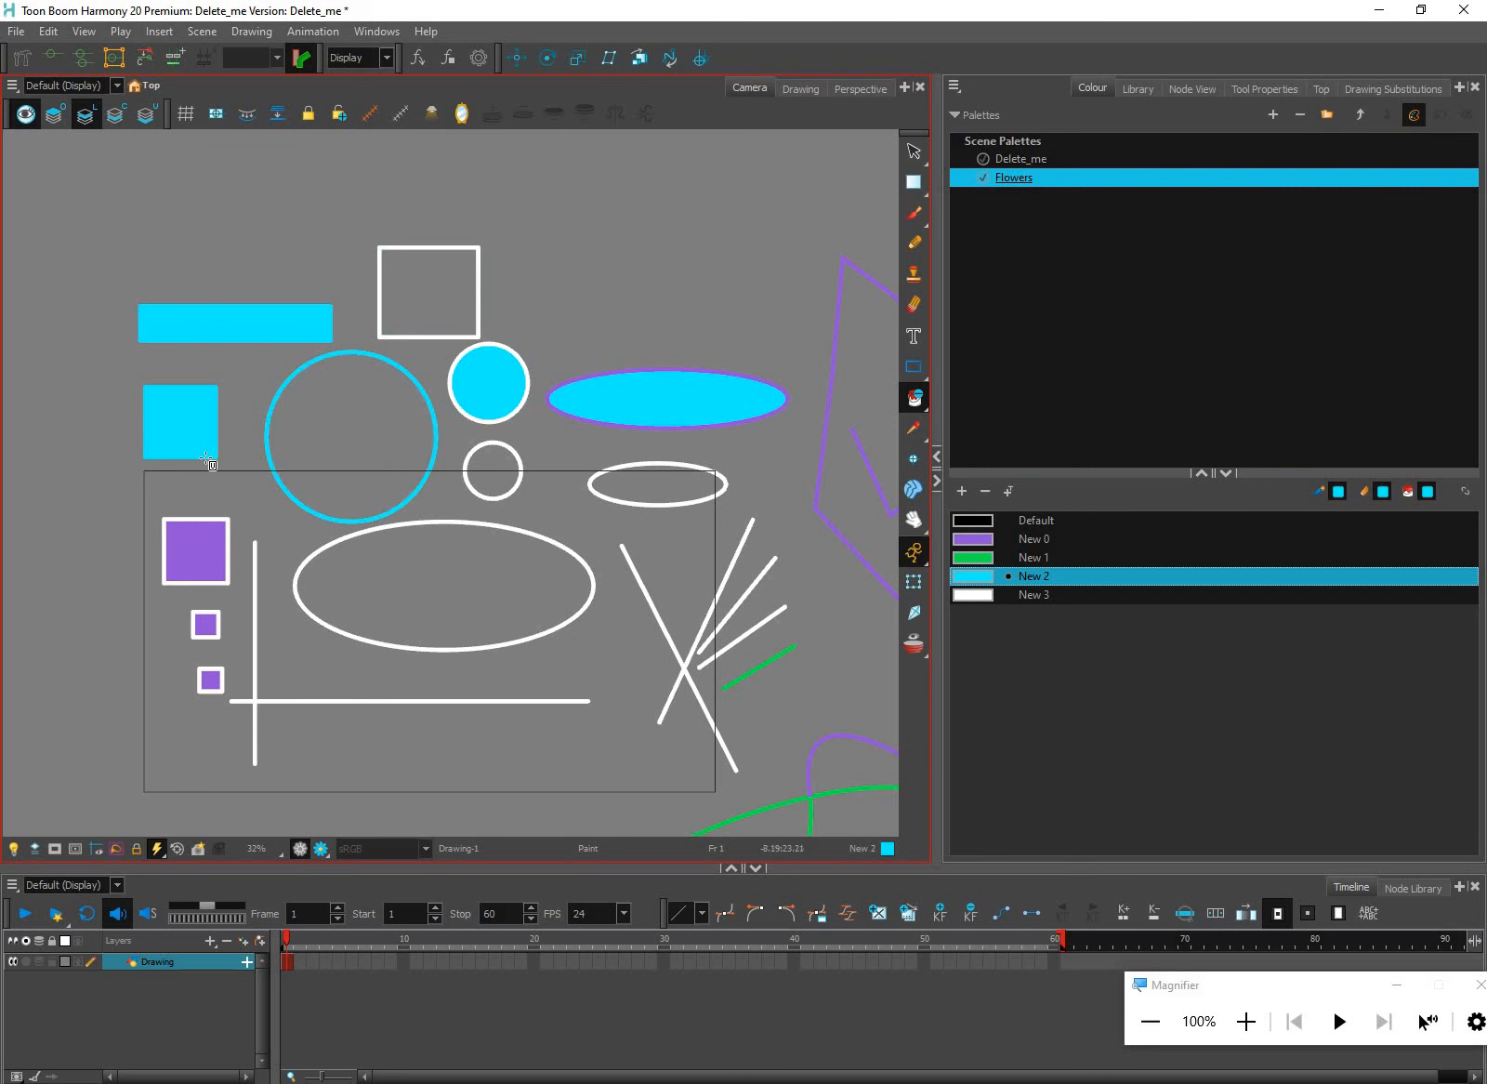
click(207, 458)
Draw an invisible arc across the upper ends of the slanted lines with the Stroke tool, dismiss the message and show strokes
click(914, 398)
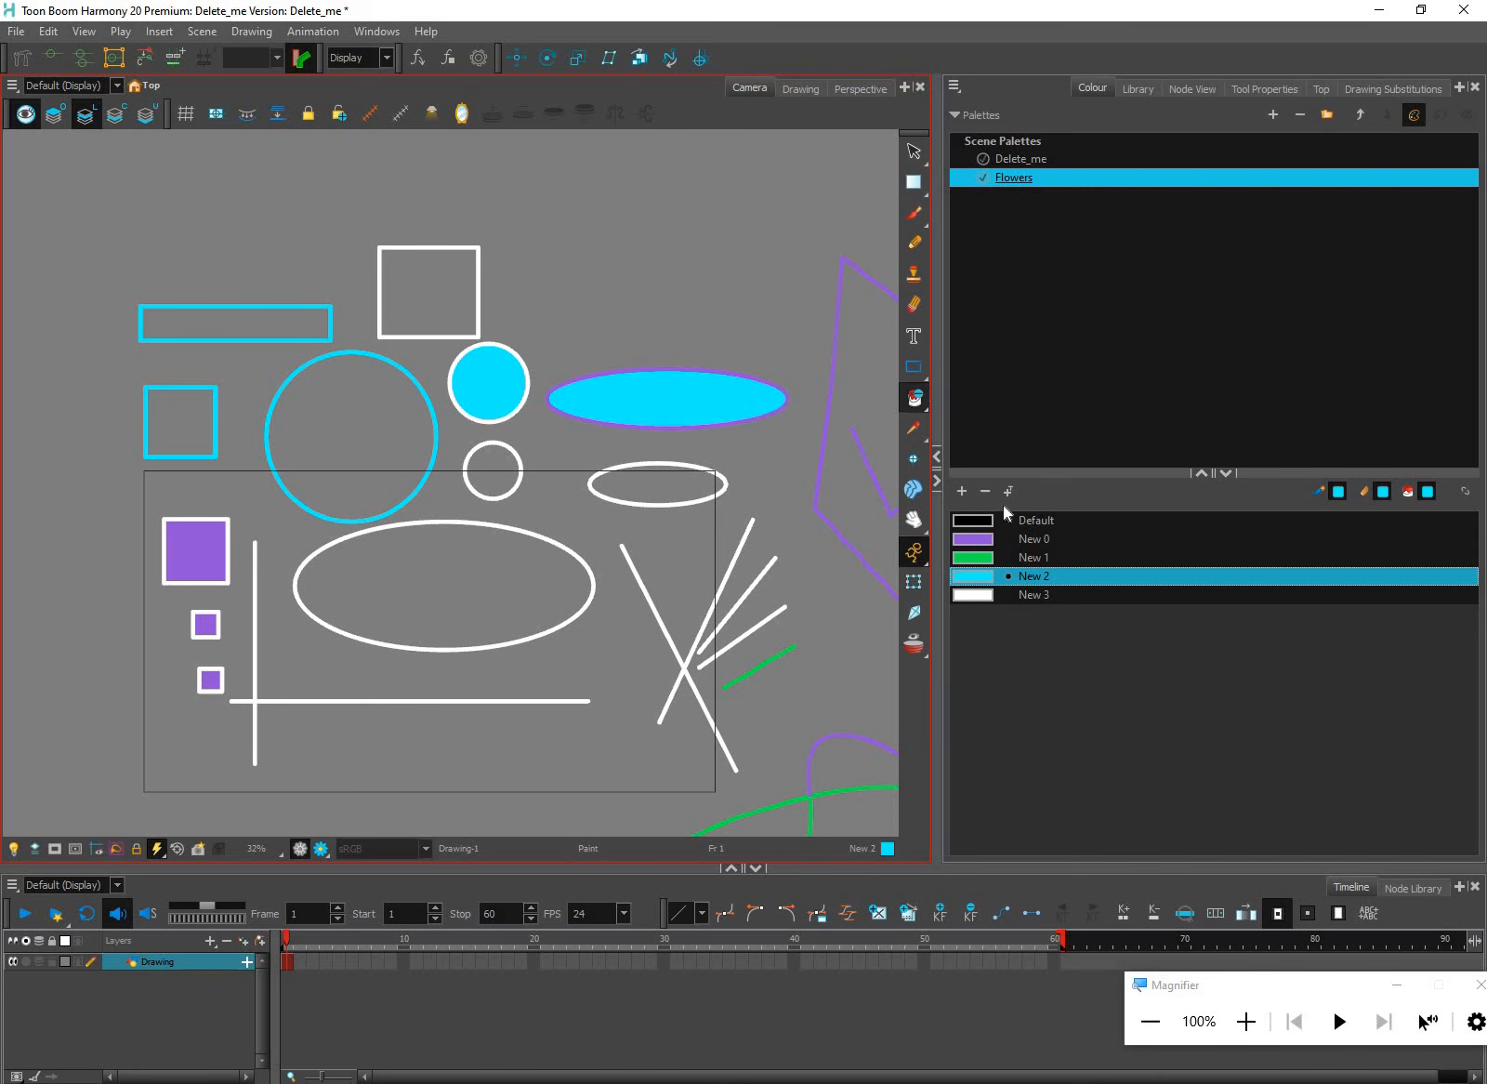
click(996, 507)
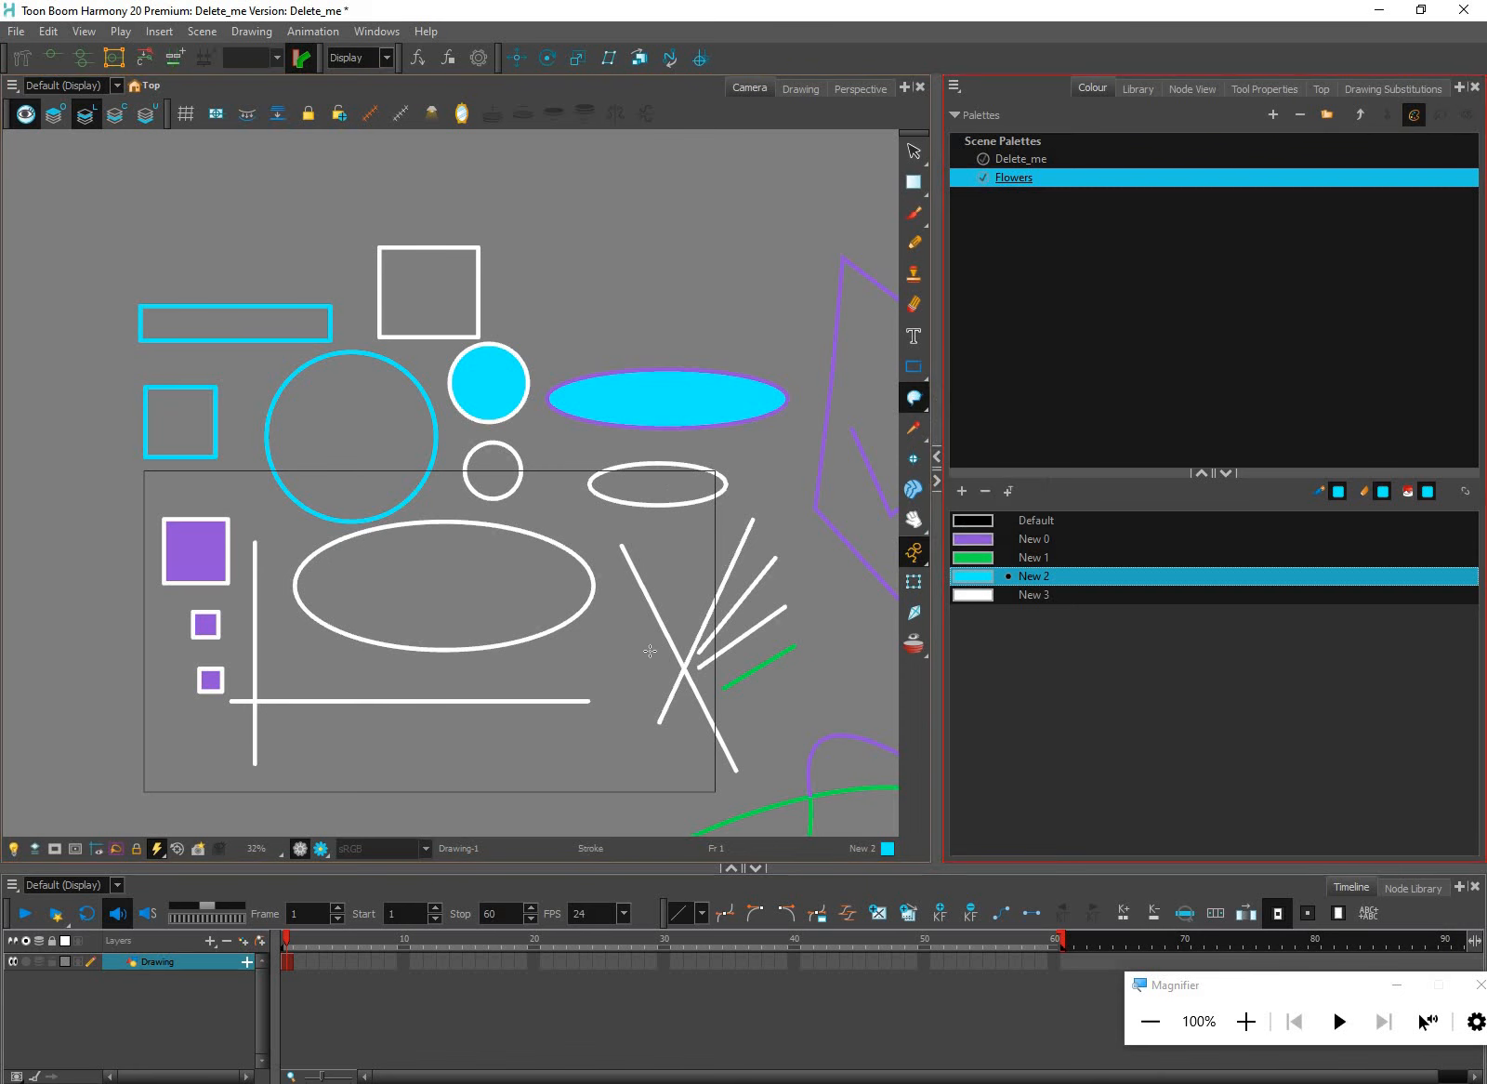
scroll(619, 556, up, 3)
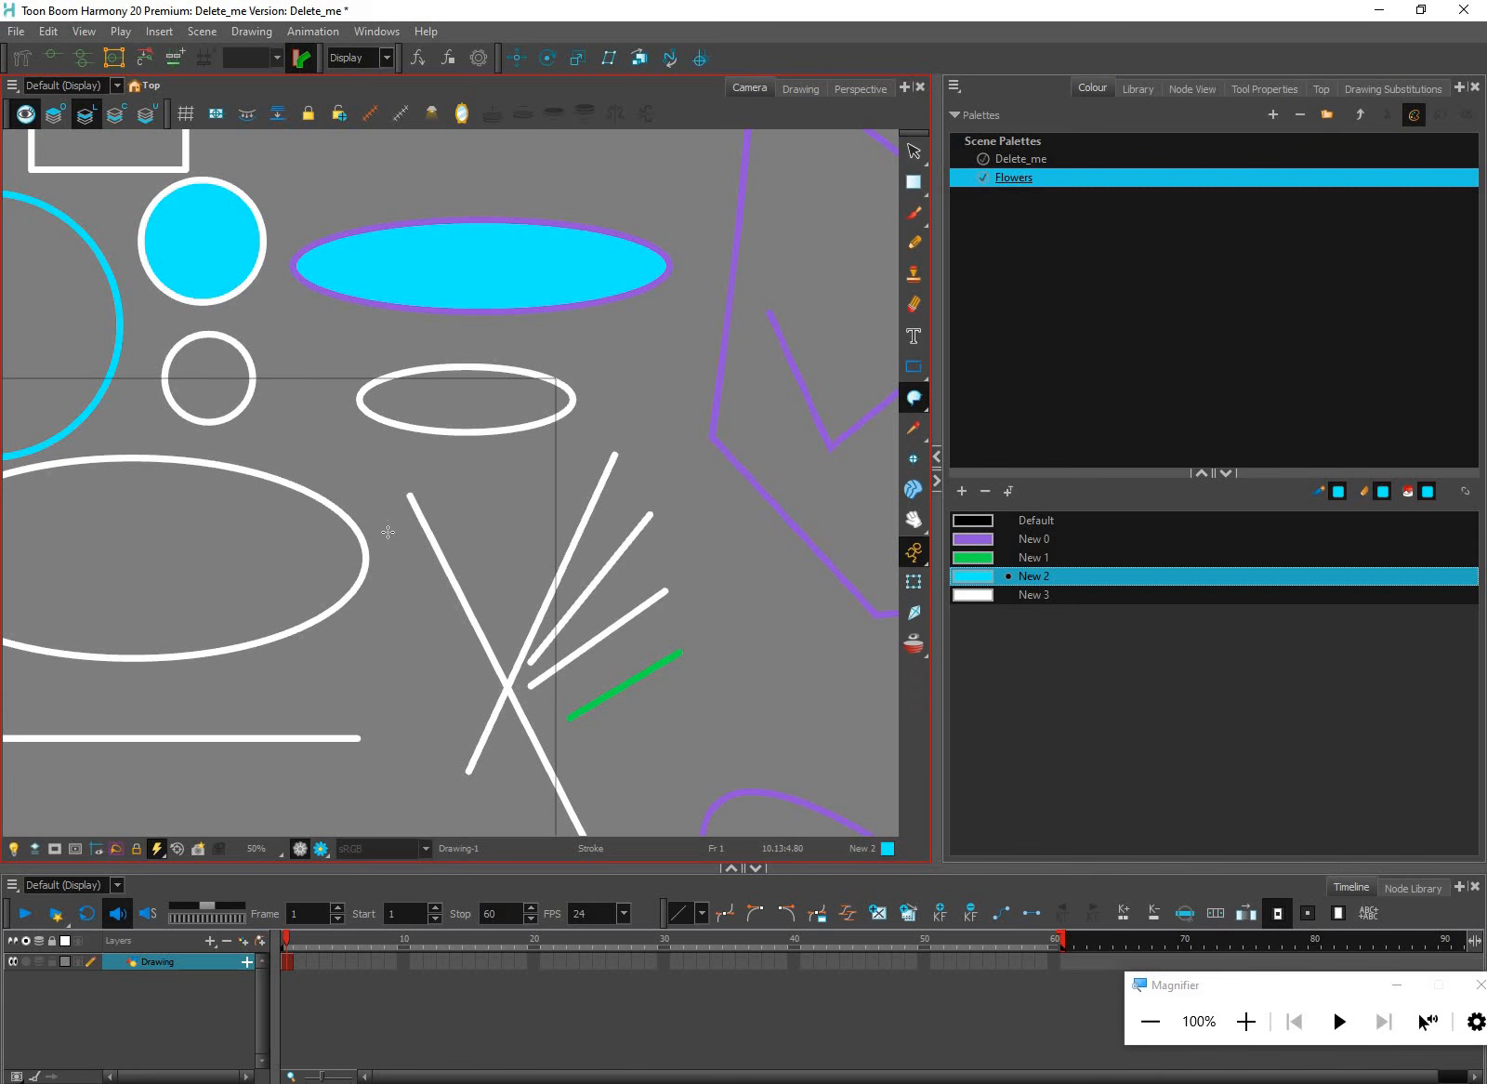
drag(388, 531, 643, 500)
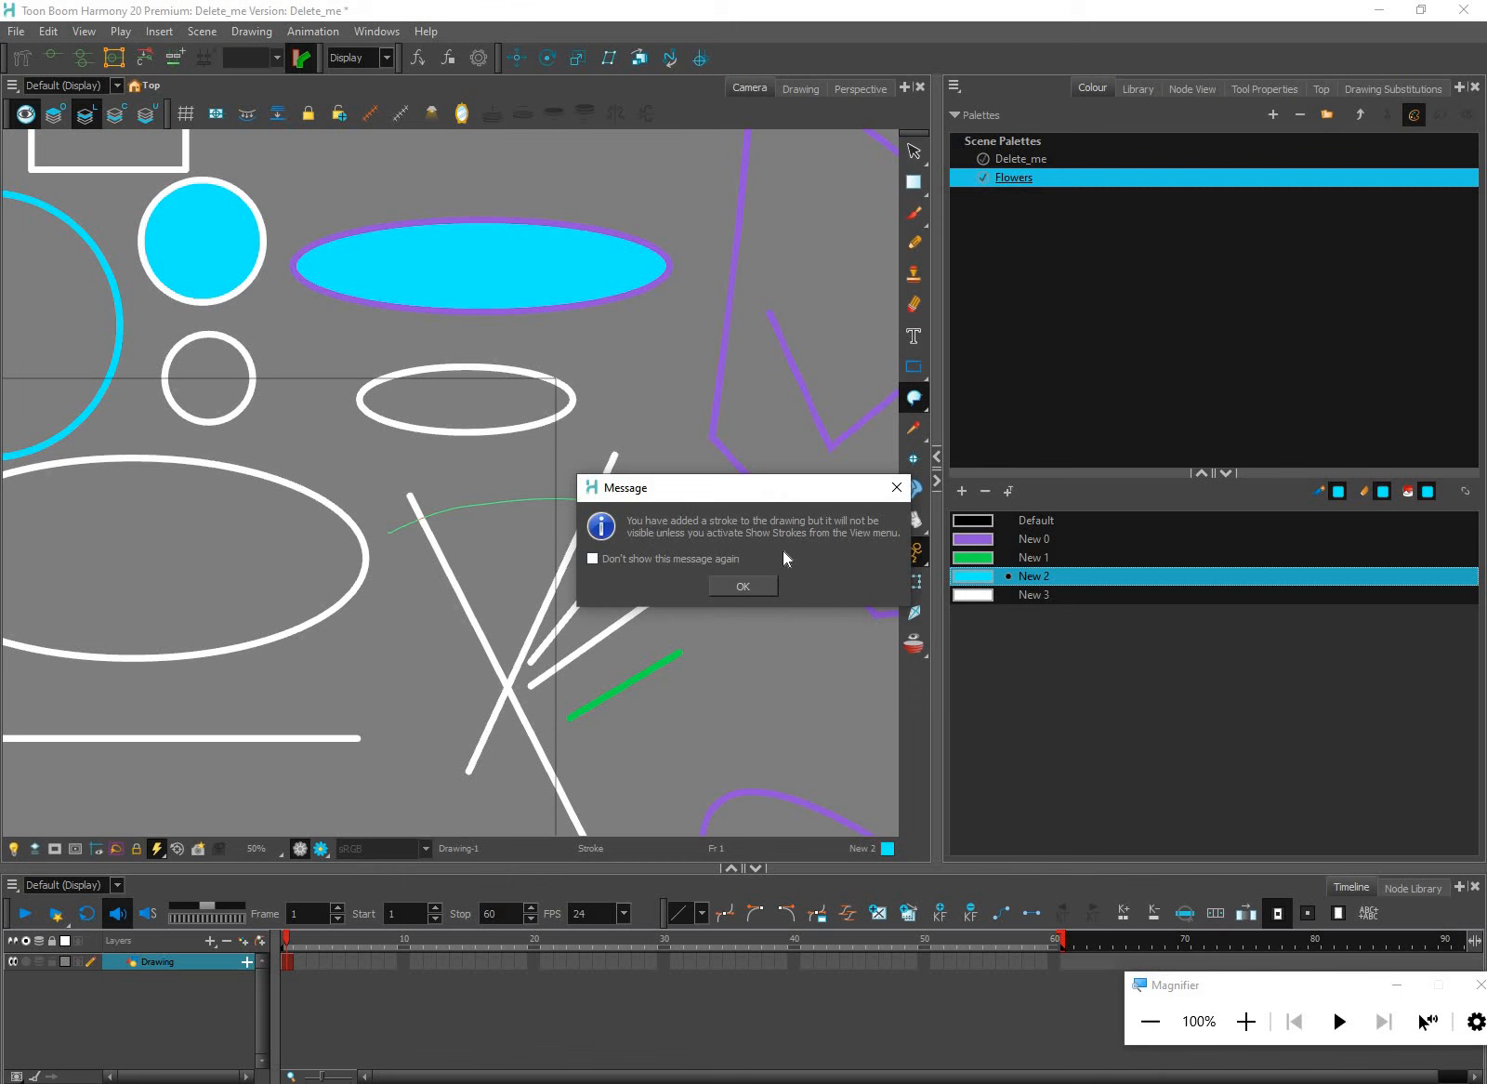
click(743, 585)
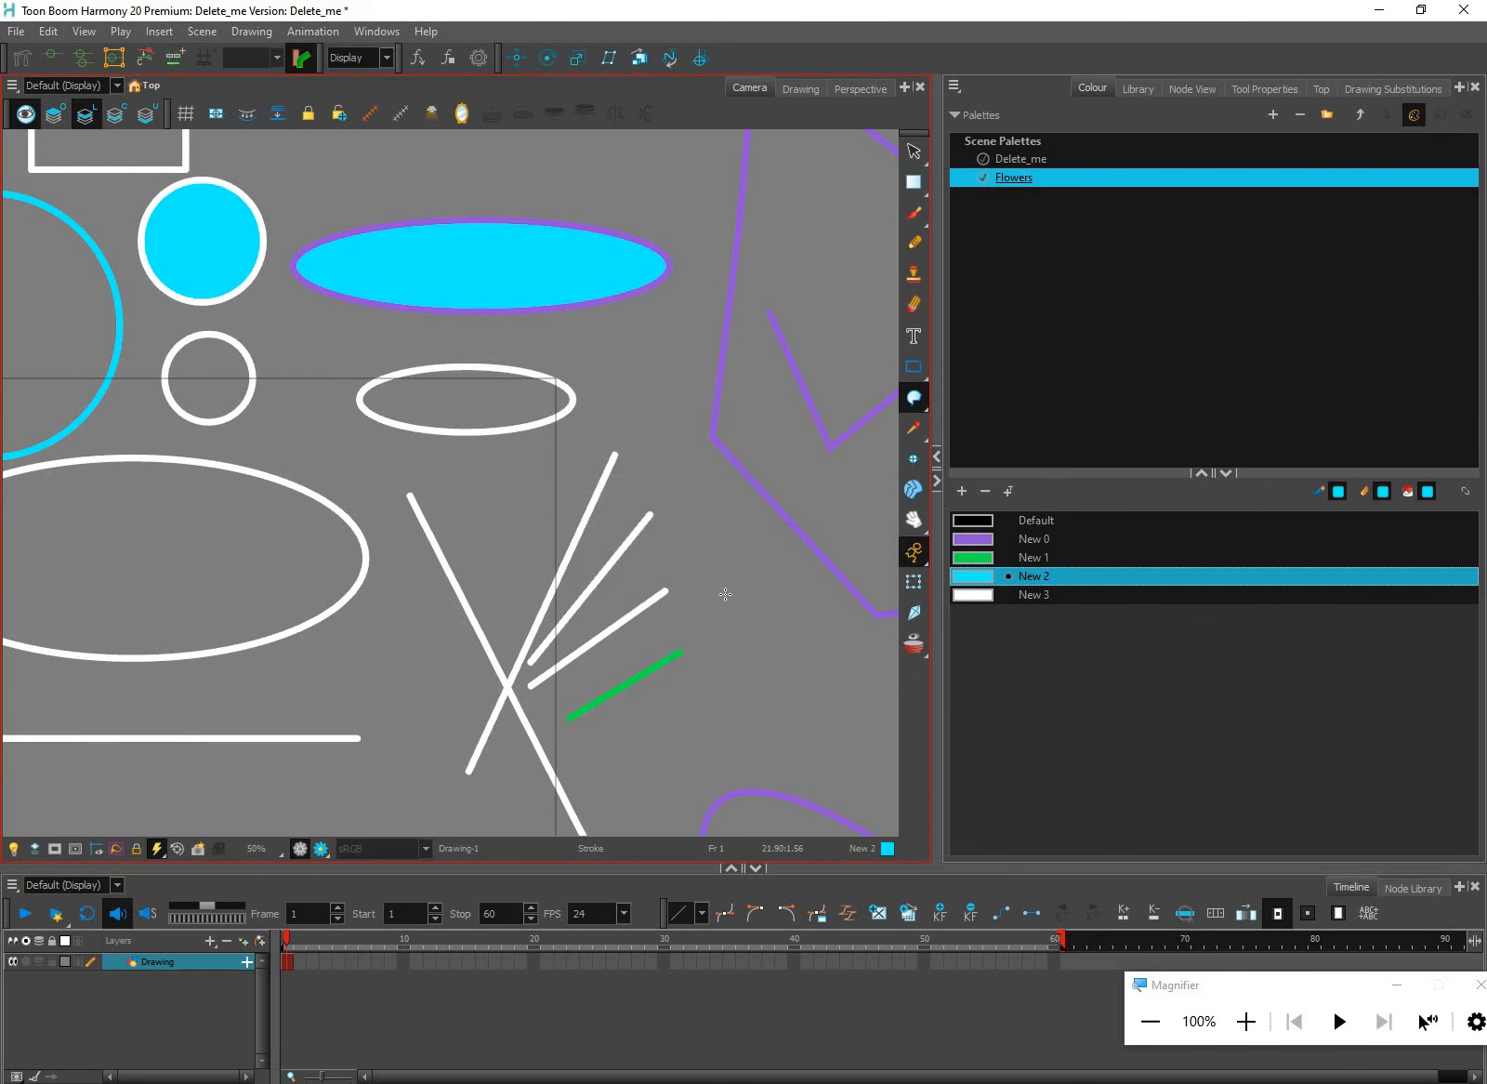
key(ctrl+a)
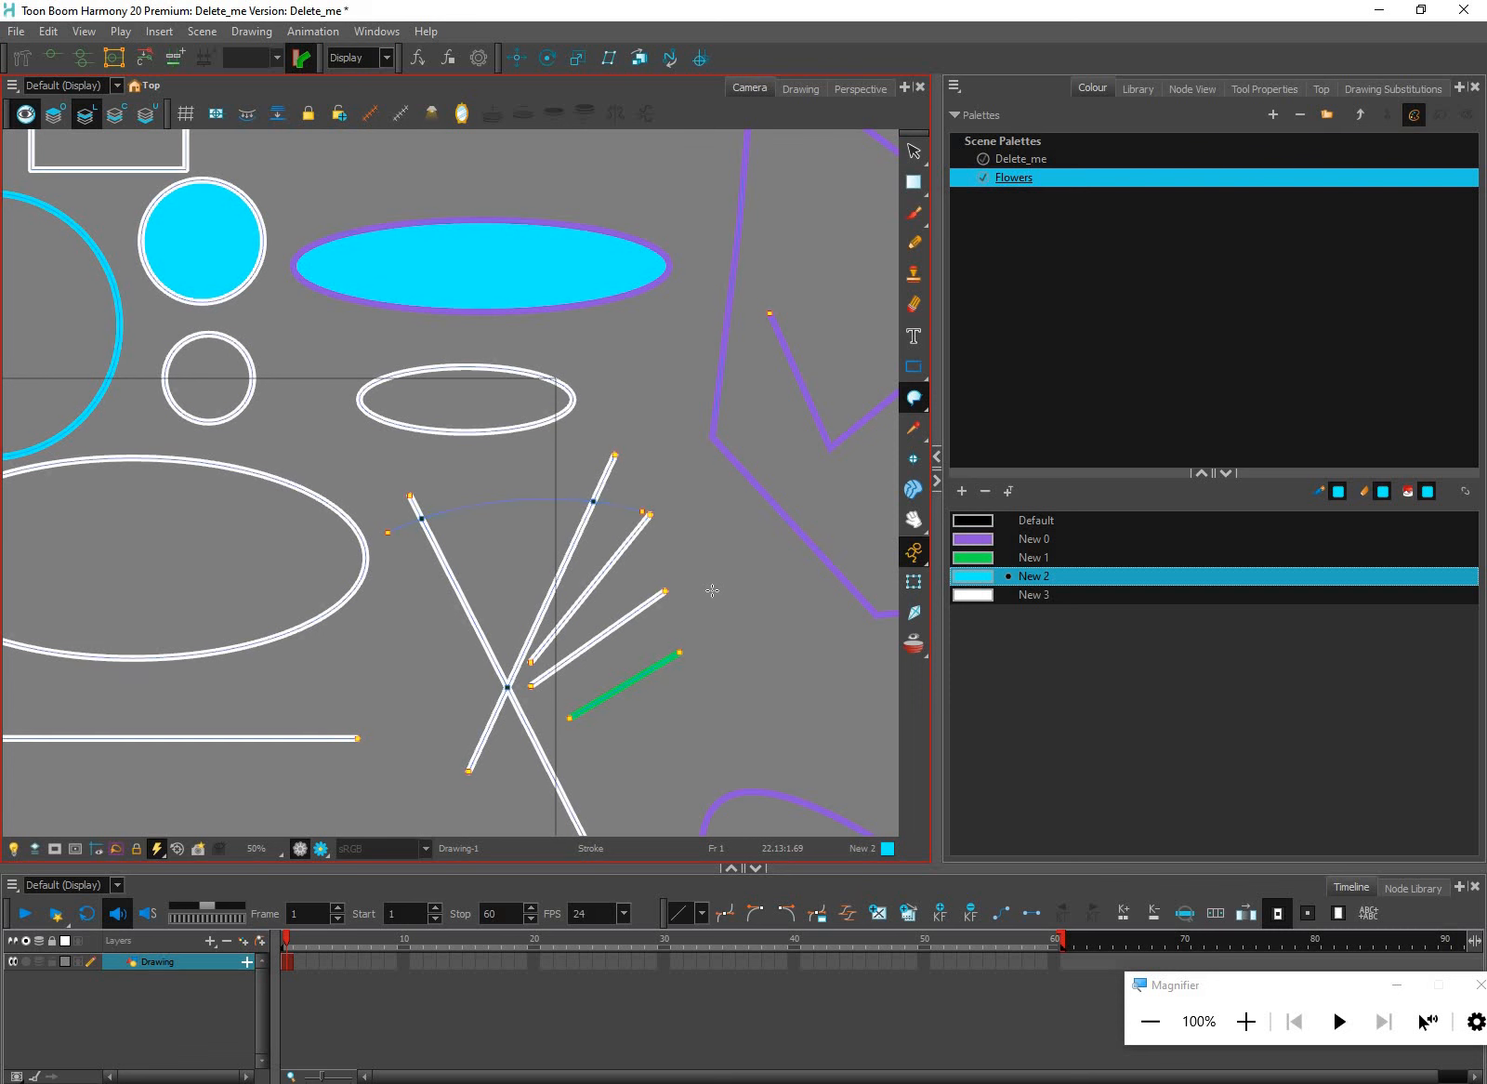
Draw two more curved strokes below the first arc, across the two crossing slanted lines
scroll(586, 530, up, 3)
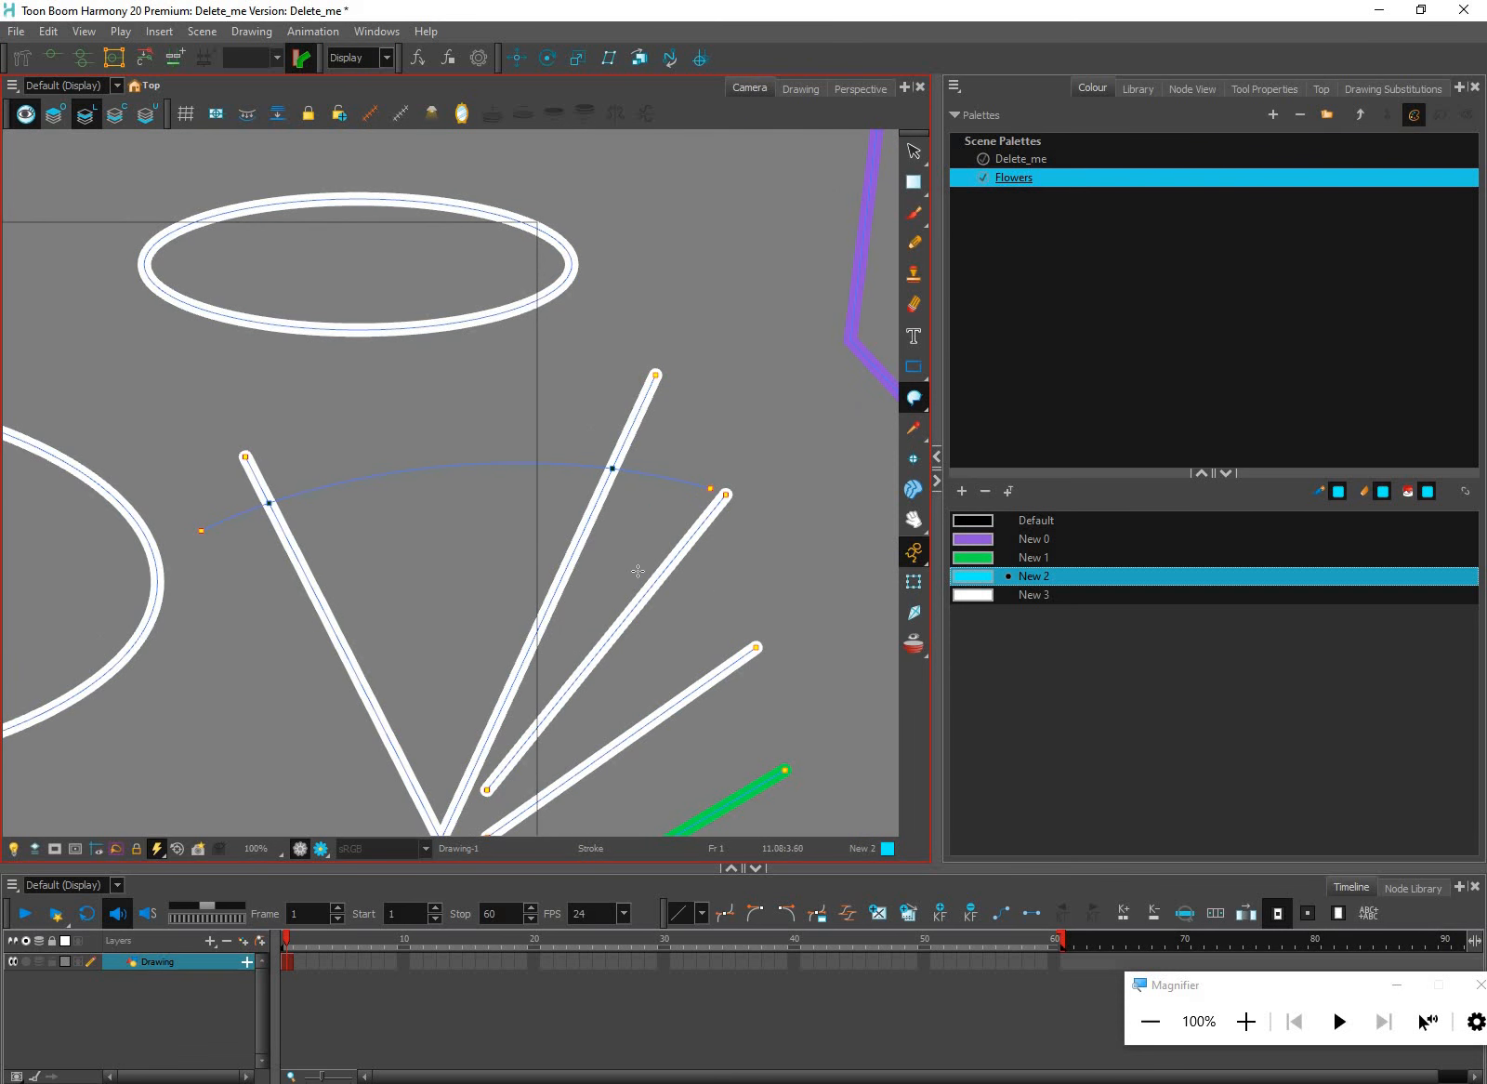
mouse_move(251, 568)
mouse_down()
mouse_move(437, 600)
mouse_move(633, 547)
mouse_up()
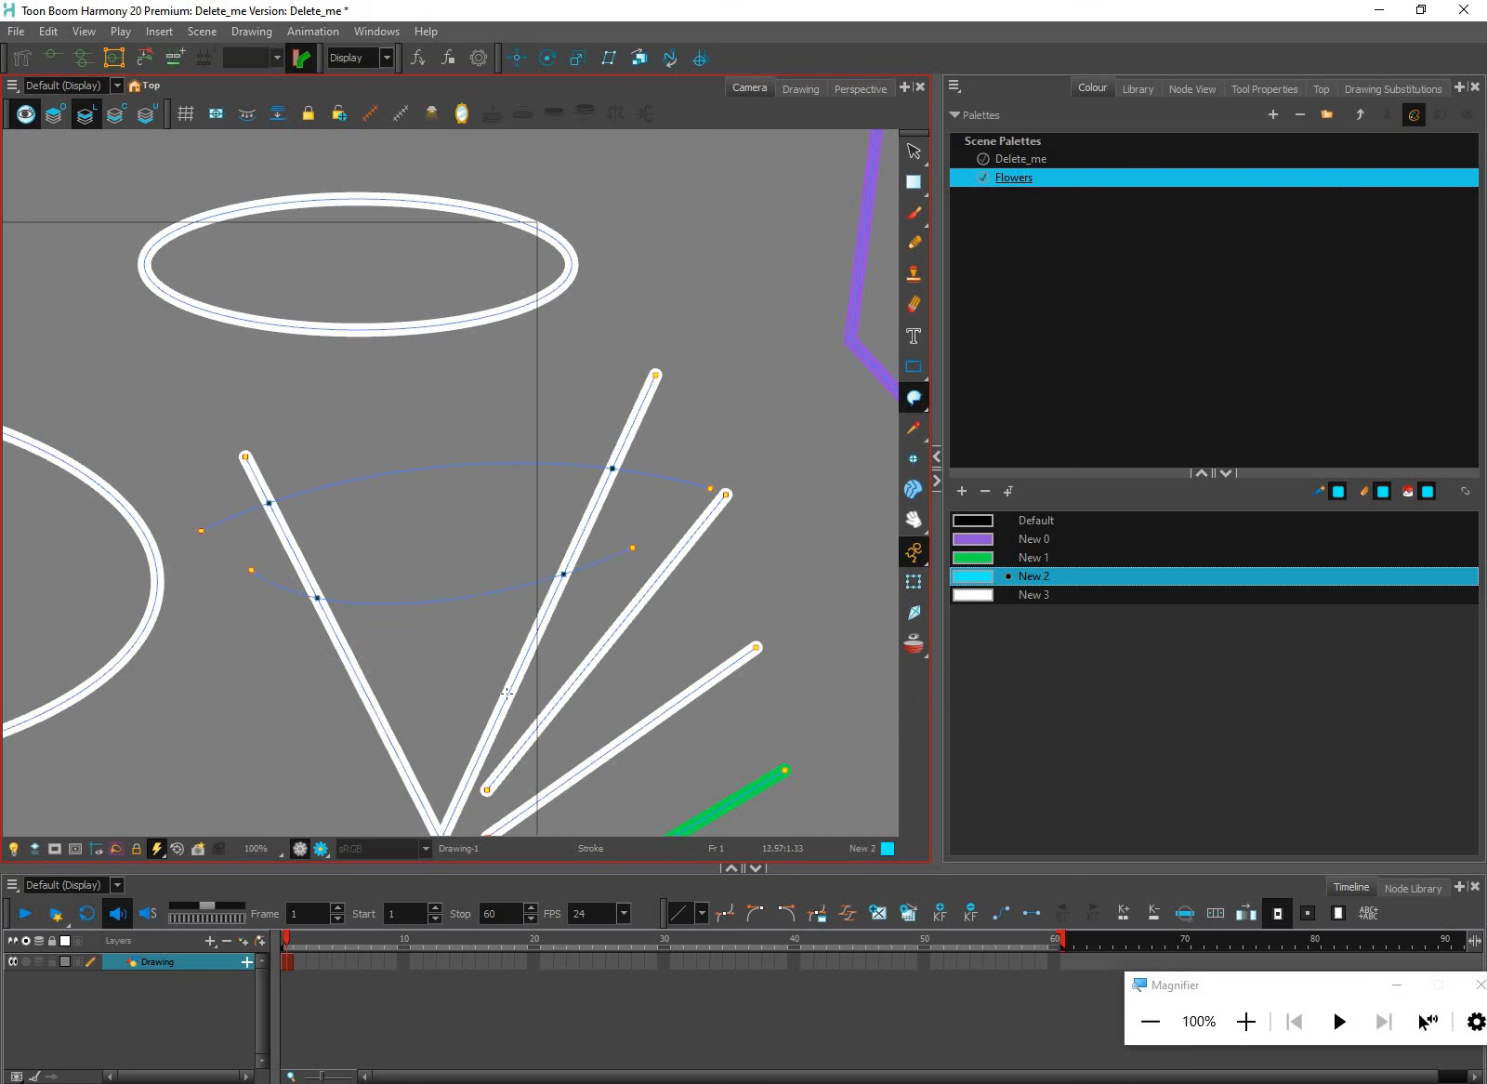
drag(307, 660, 564, 642)
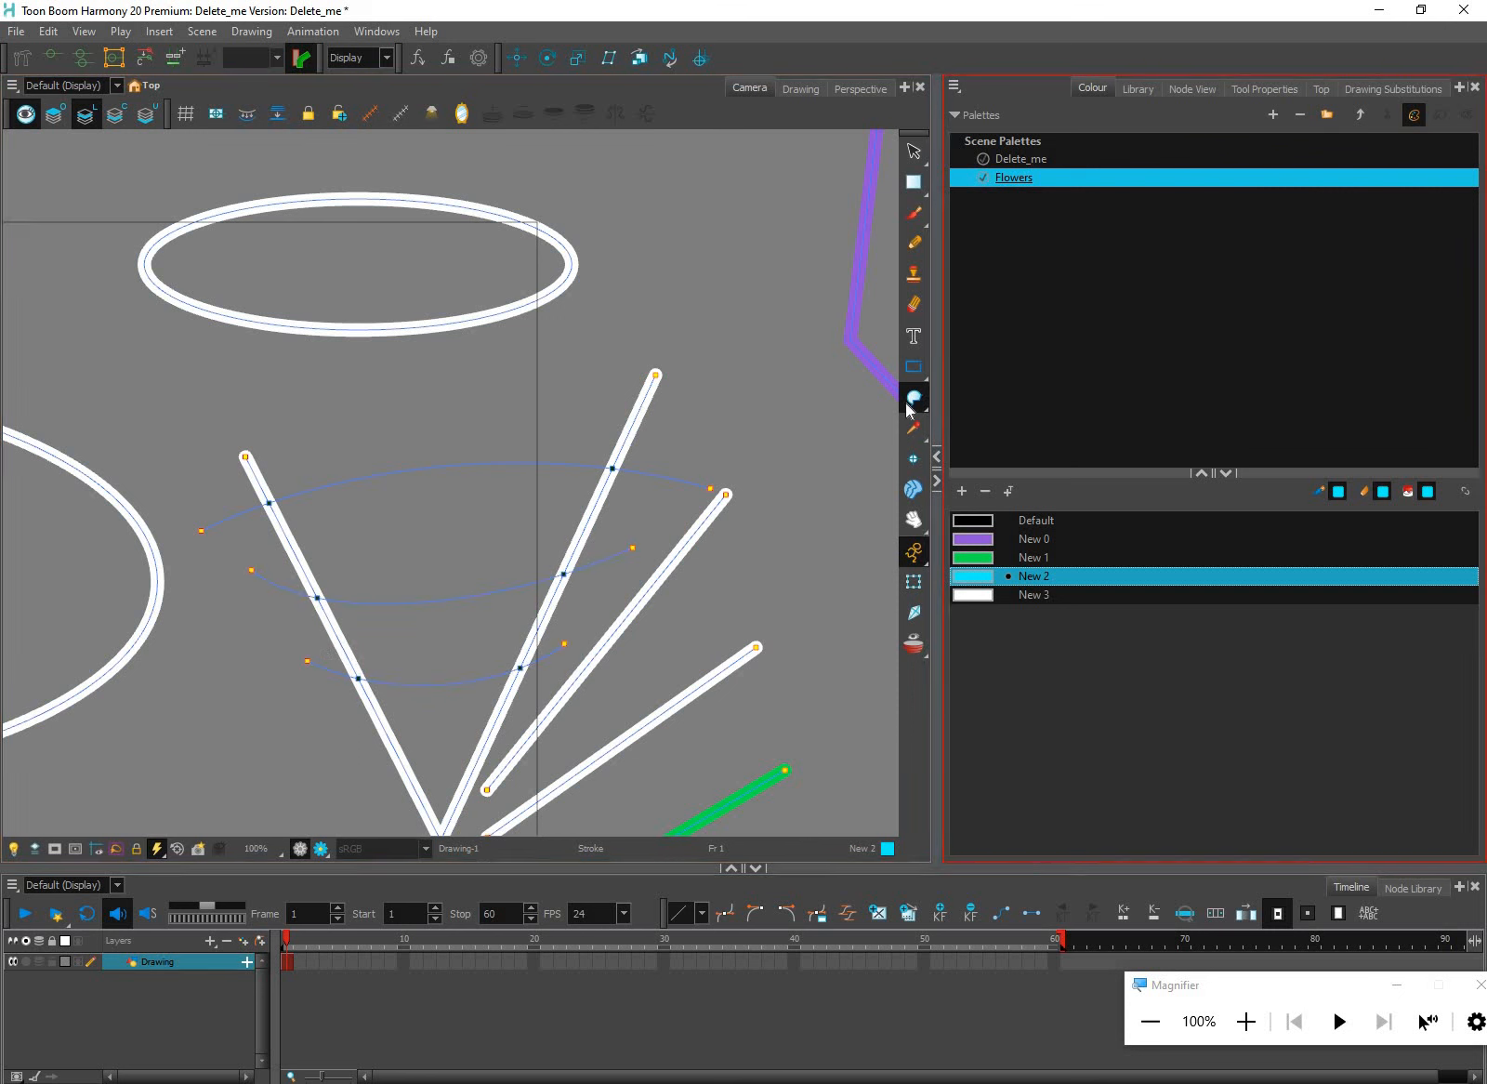
Paint the three areas between the crossing lines green New 1, purple New 0 and blue New 2, from the upper arc down
key(Up)
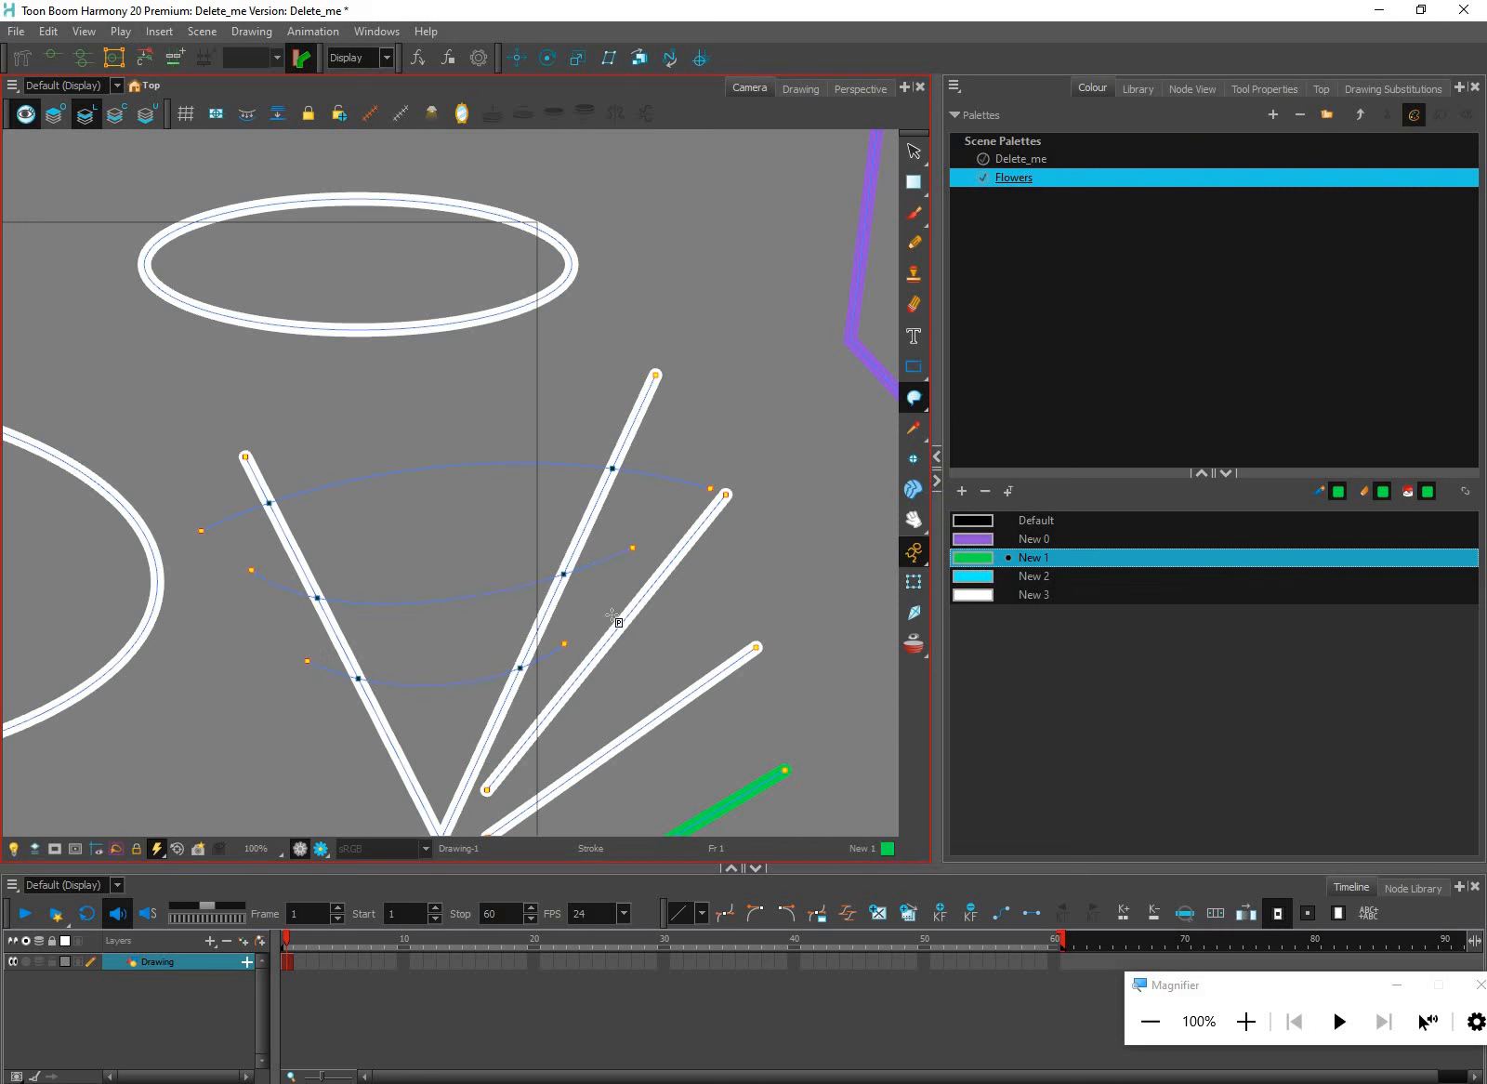
click(986, 536)
click(500, 633)
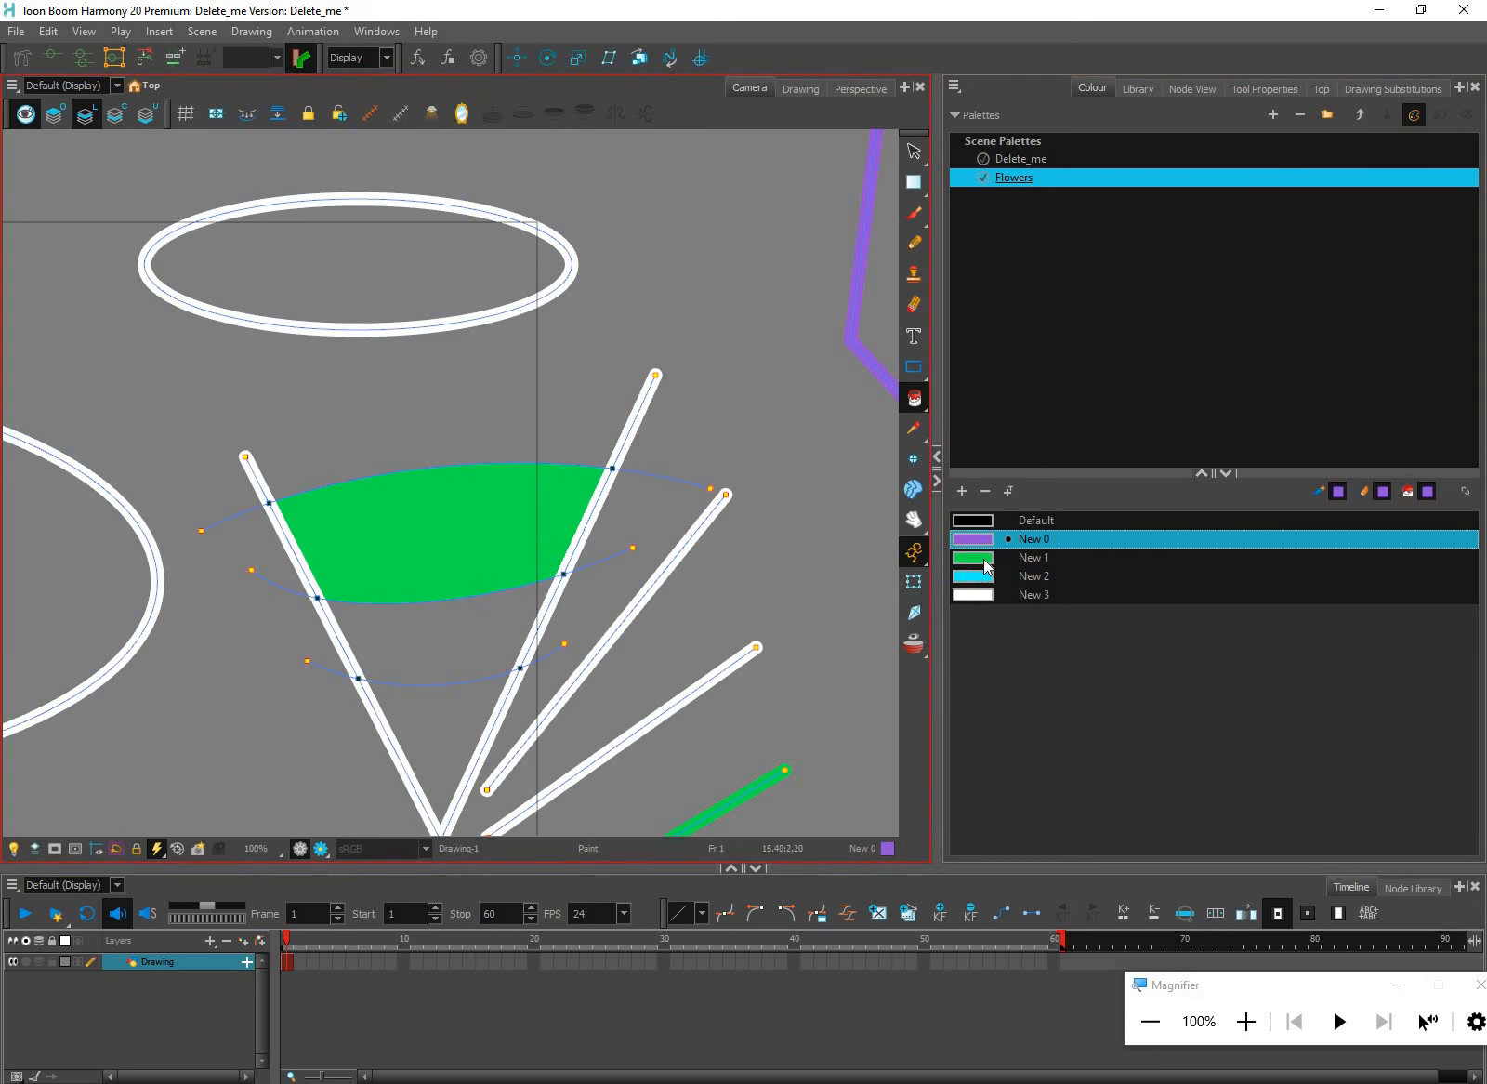
key(Down)
key(Down)
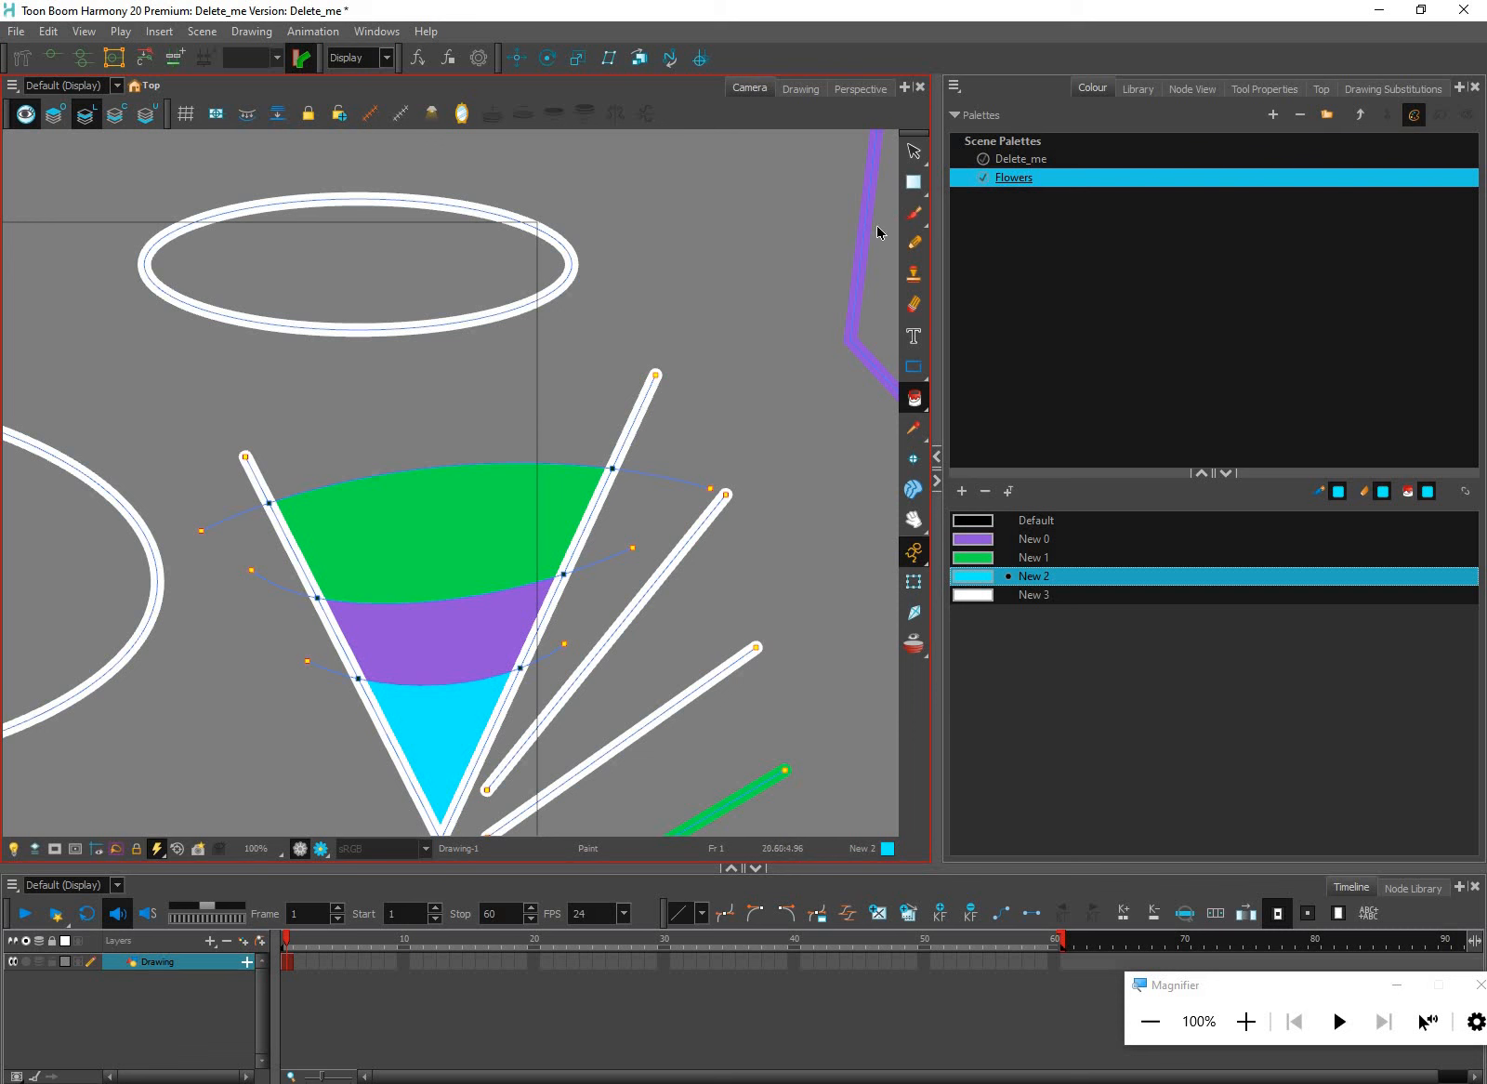
Switch to the Select tool, hide the strokes to check the painted bands, and show the strokes again
key(alt+s)
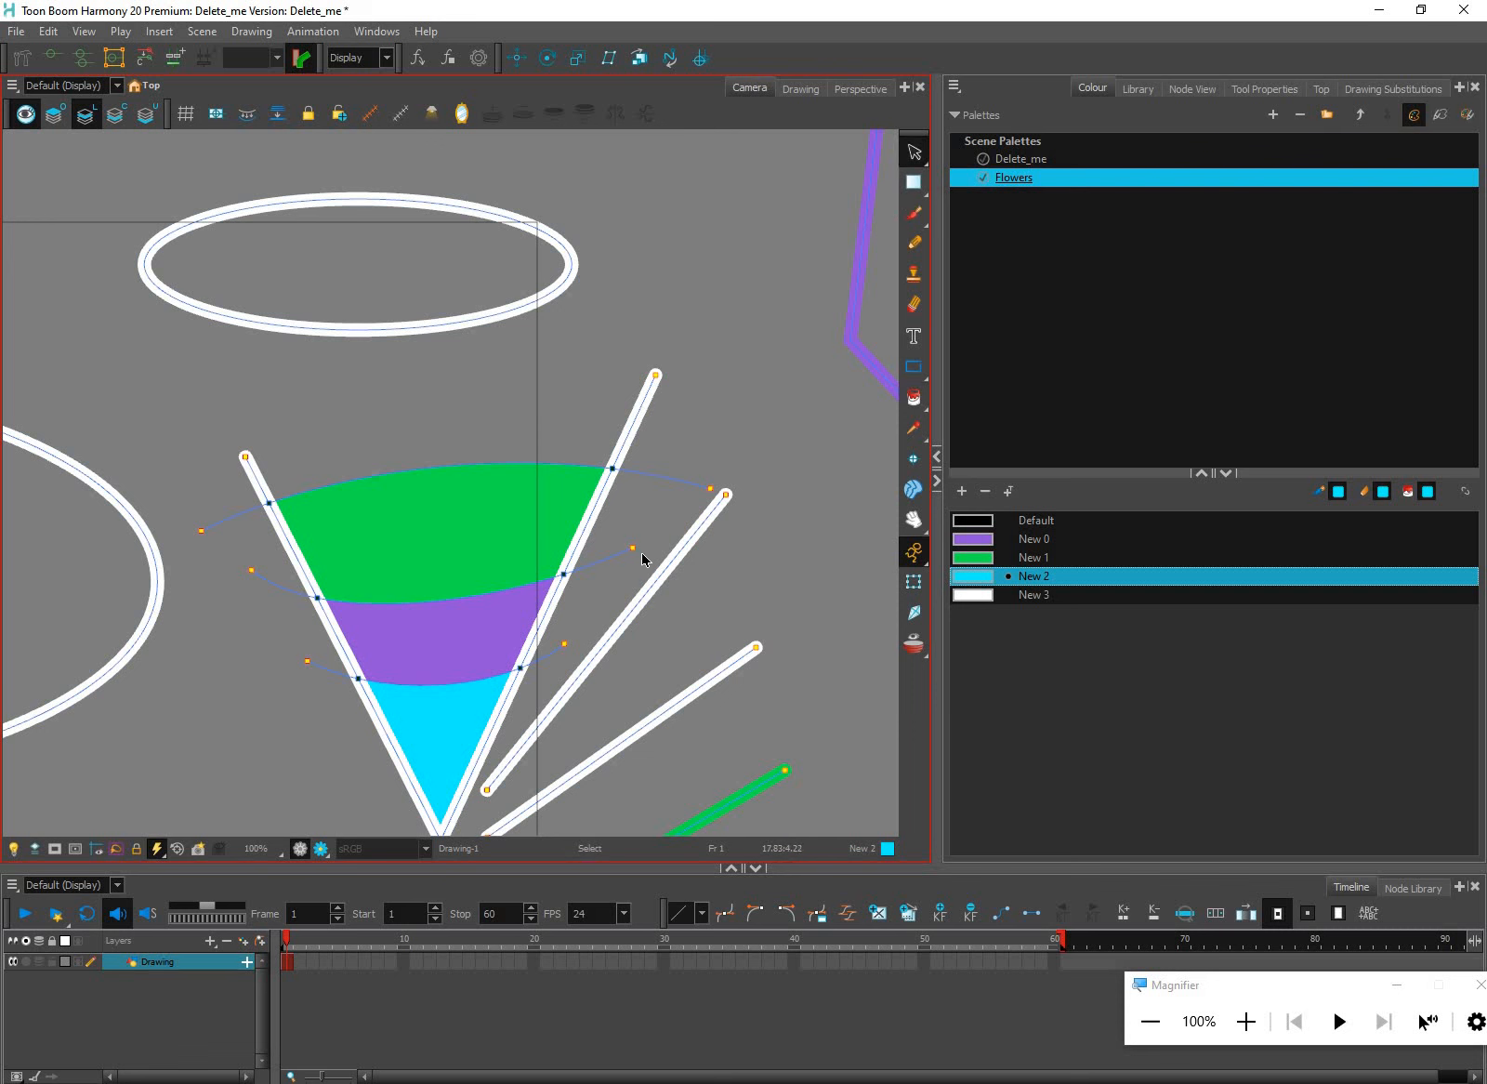
key(k)
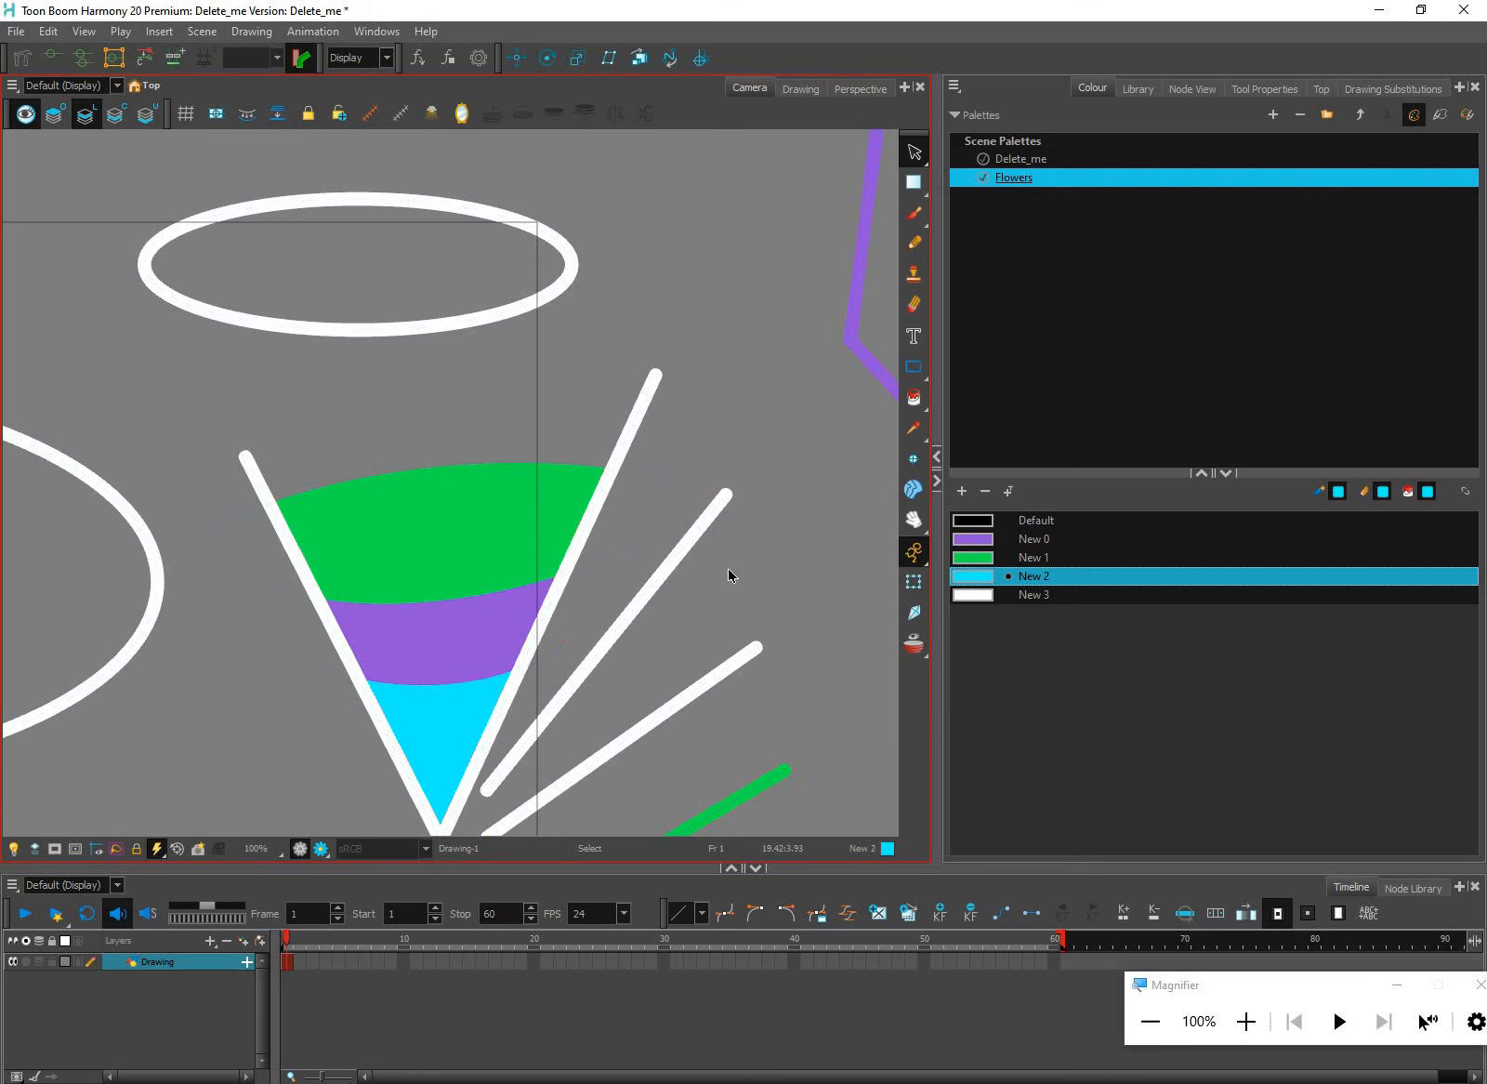
key(k)
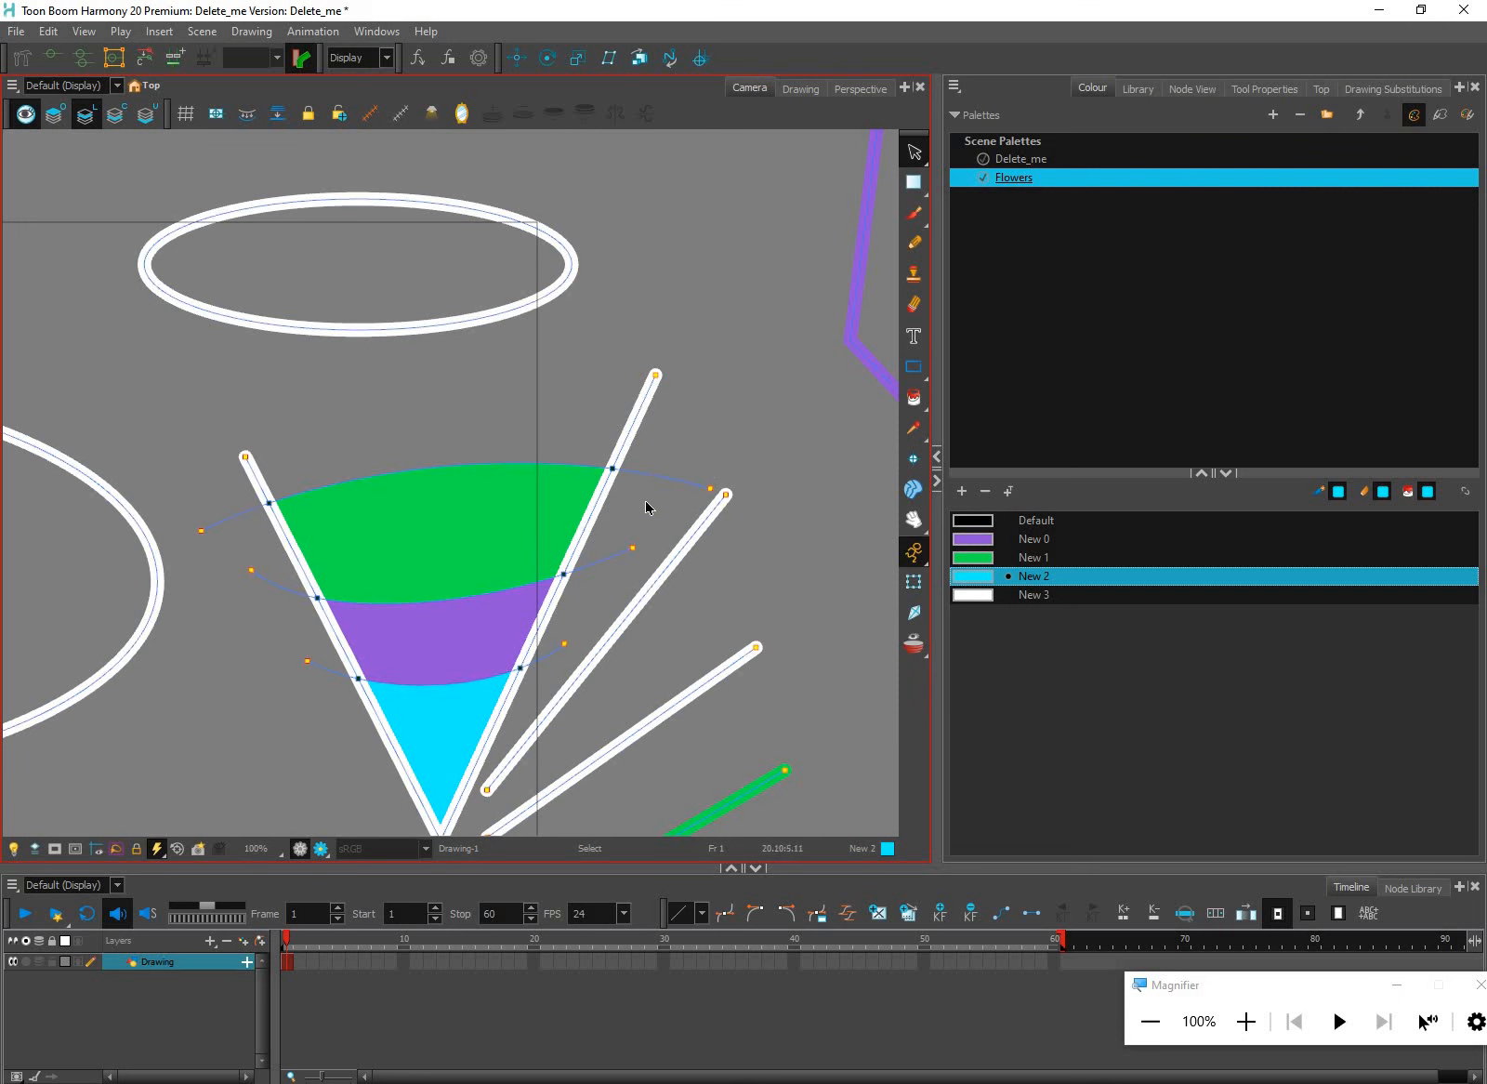
Stretch the uppermost arc stroke upward and paint the gap above the green band with blue New 2
click(675, 479)
drag(695, 365, 695, 367)
click(990, 538)
click(983, 557)
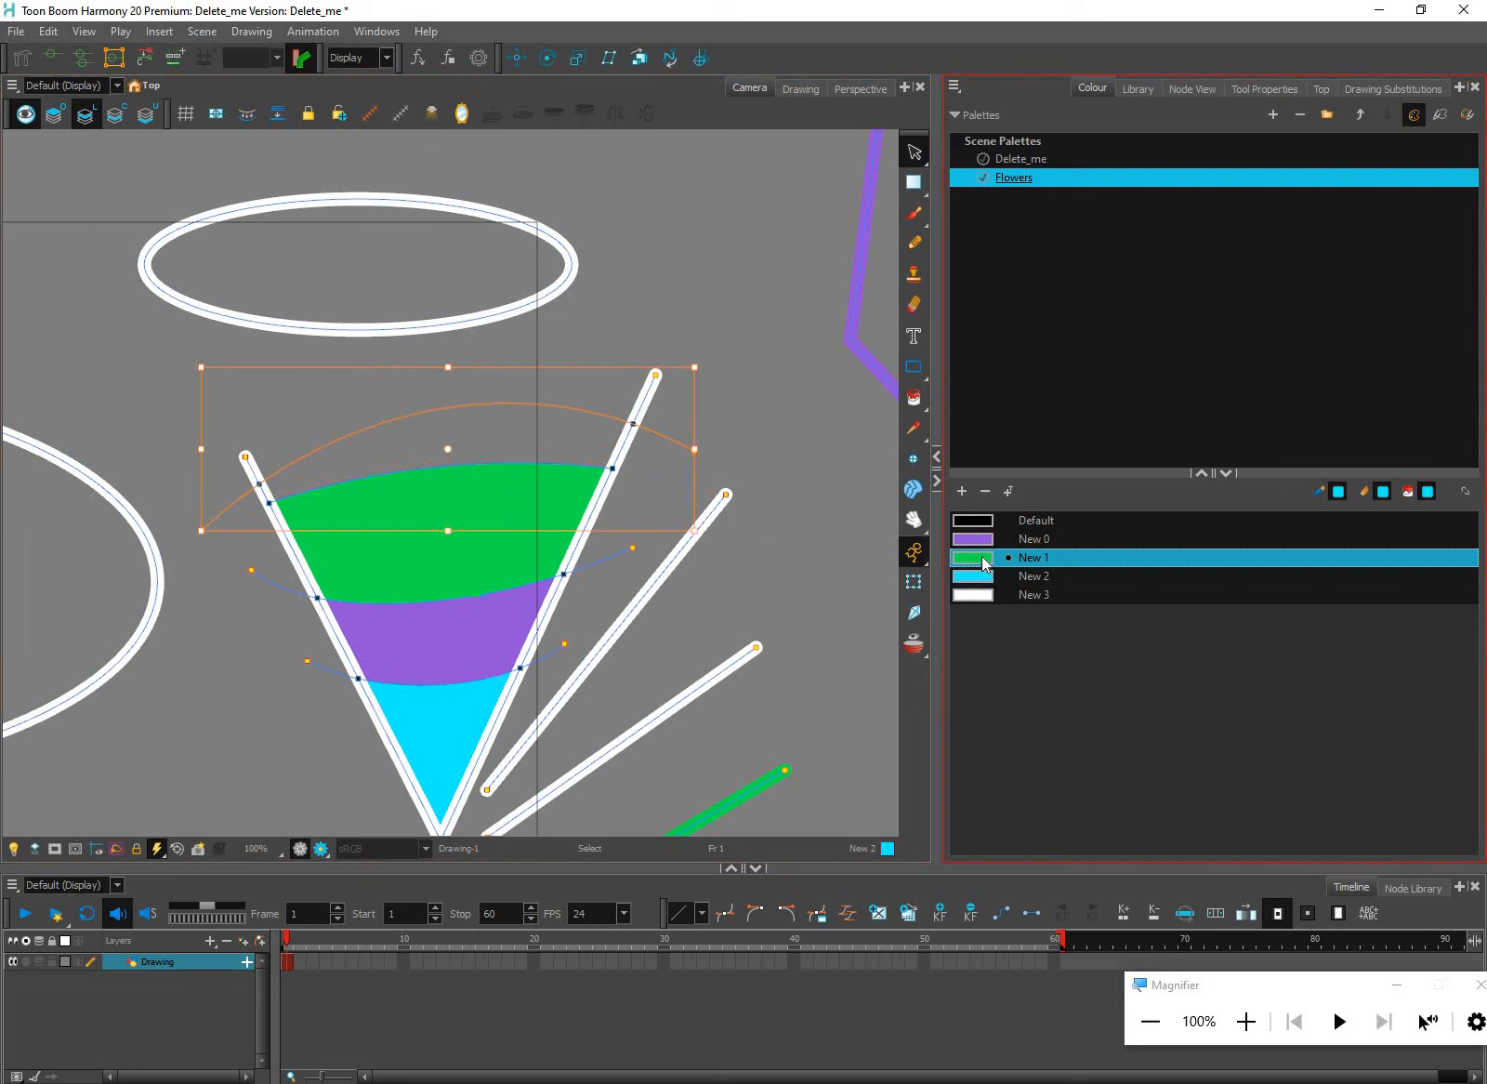
click(915, 398)
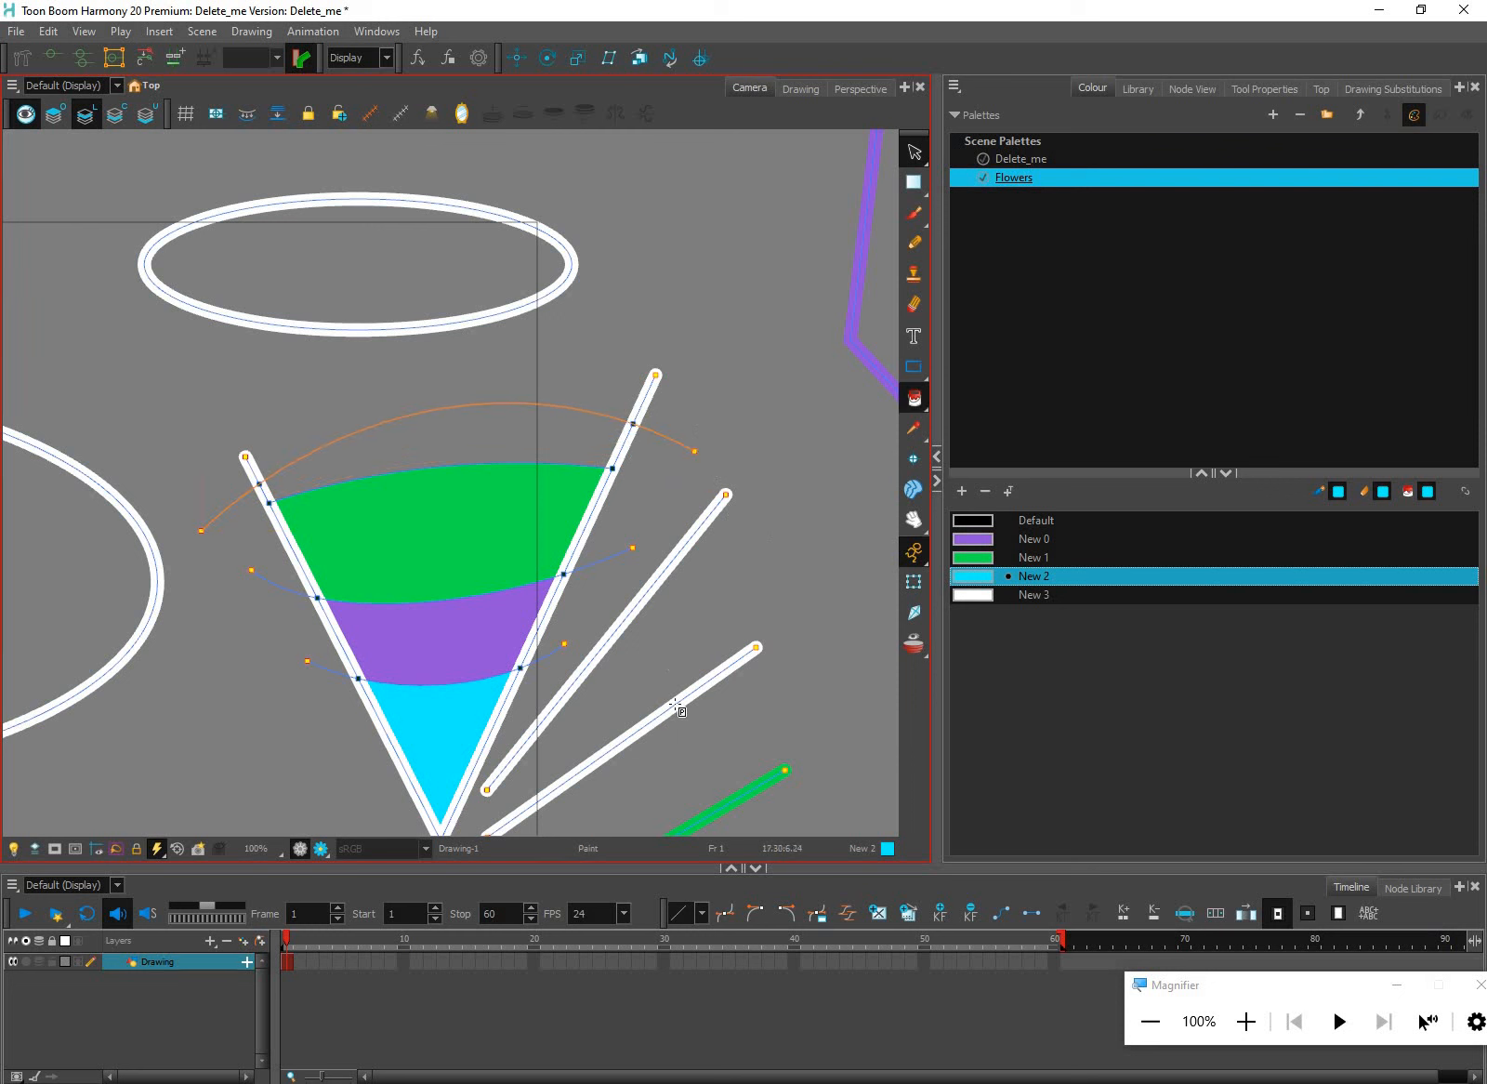
click(576, 438)
scroll(733, 694, down, 3)
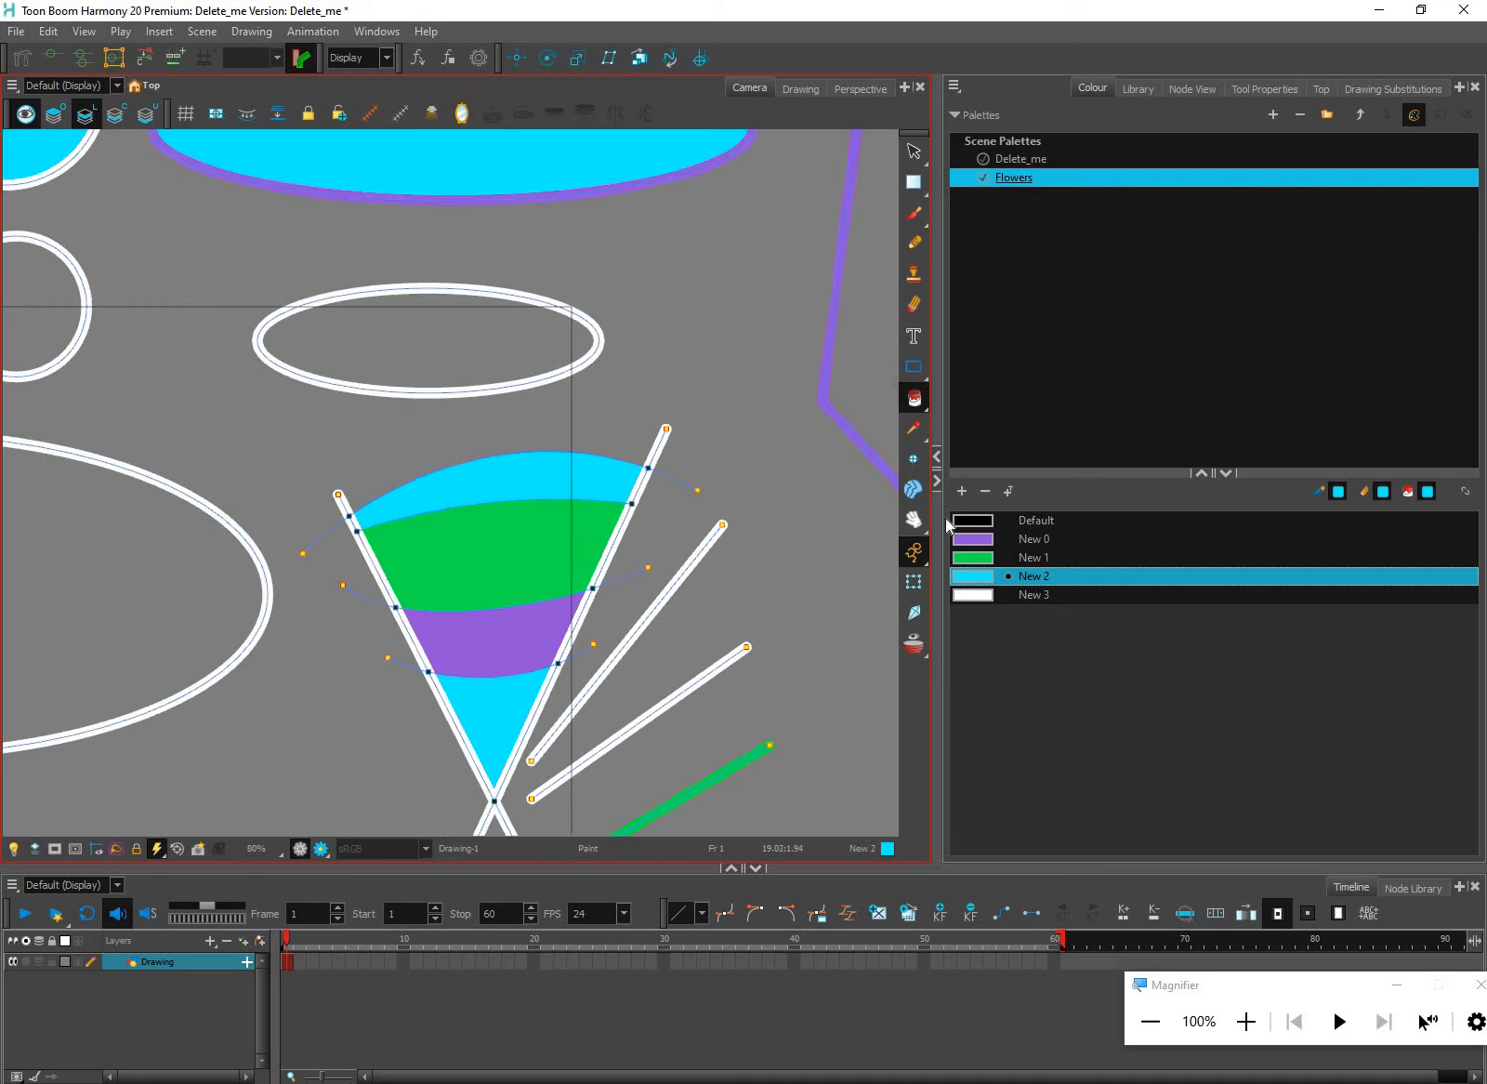
Switch to the Close Gap tool for the open lower ends of the two crossing lines
click(927, 400)
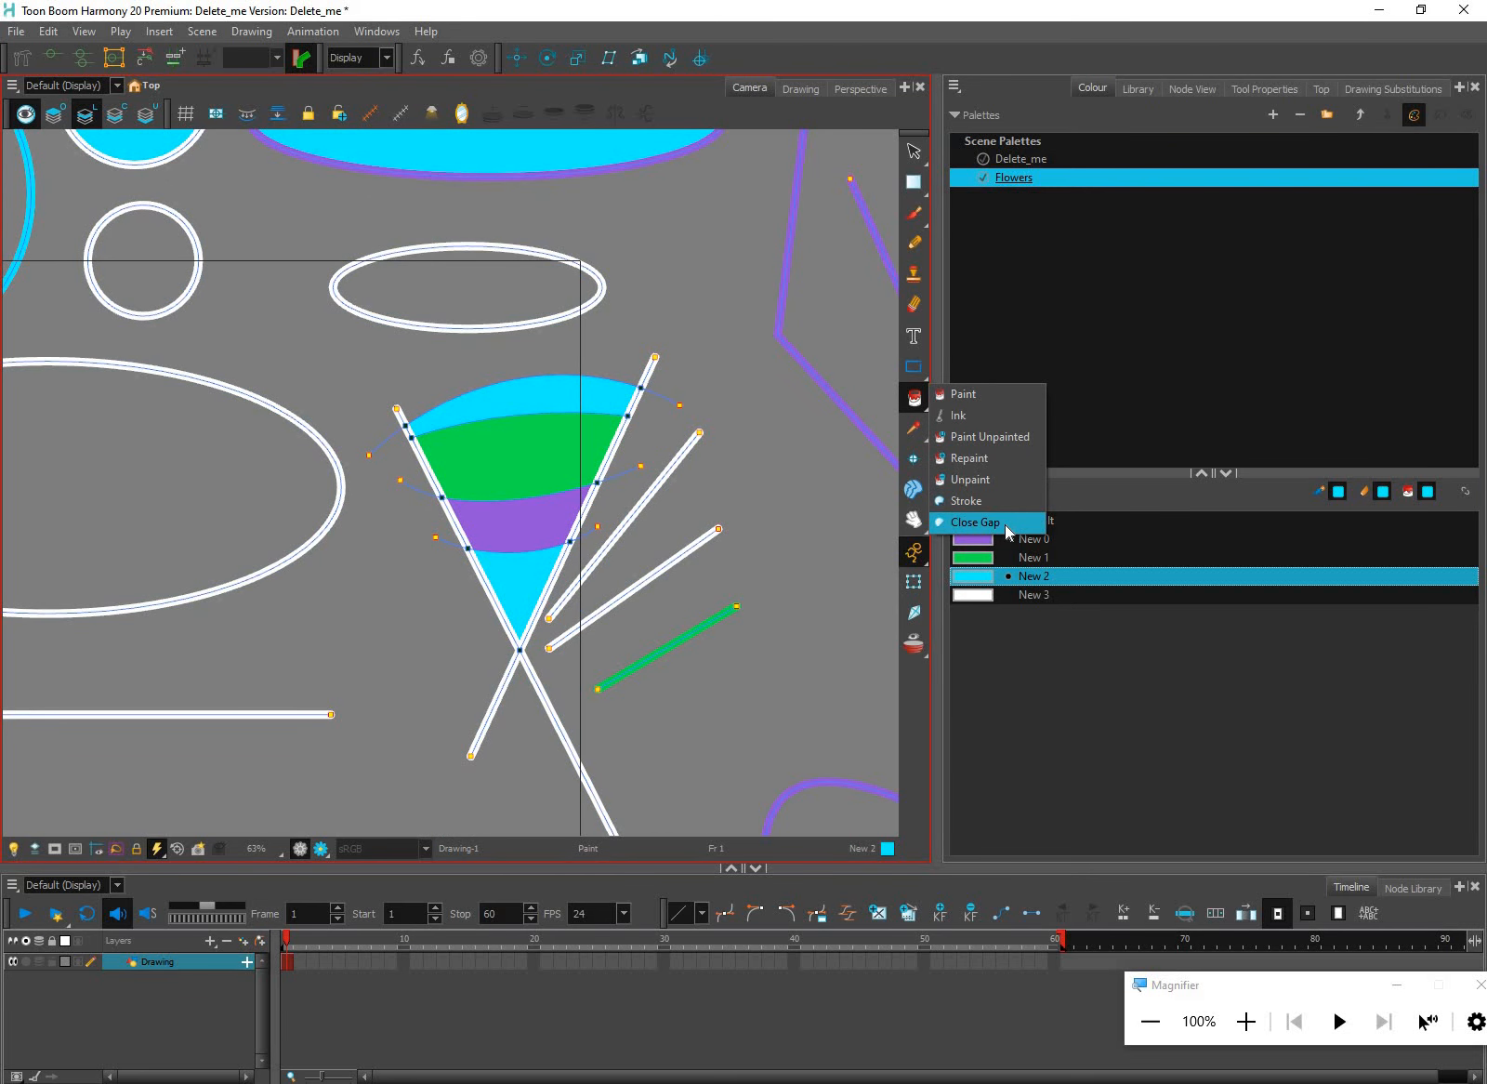
click(1005, 524)
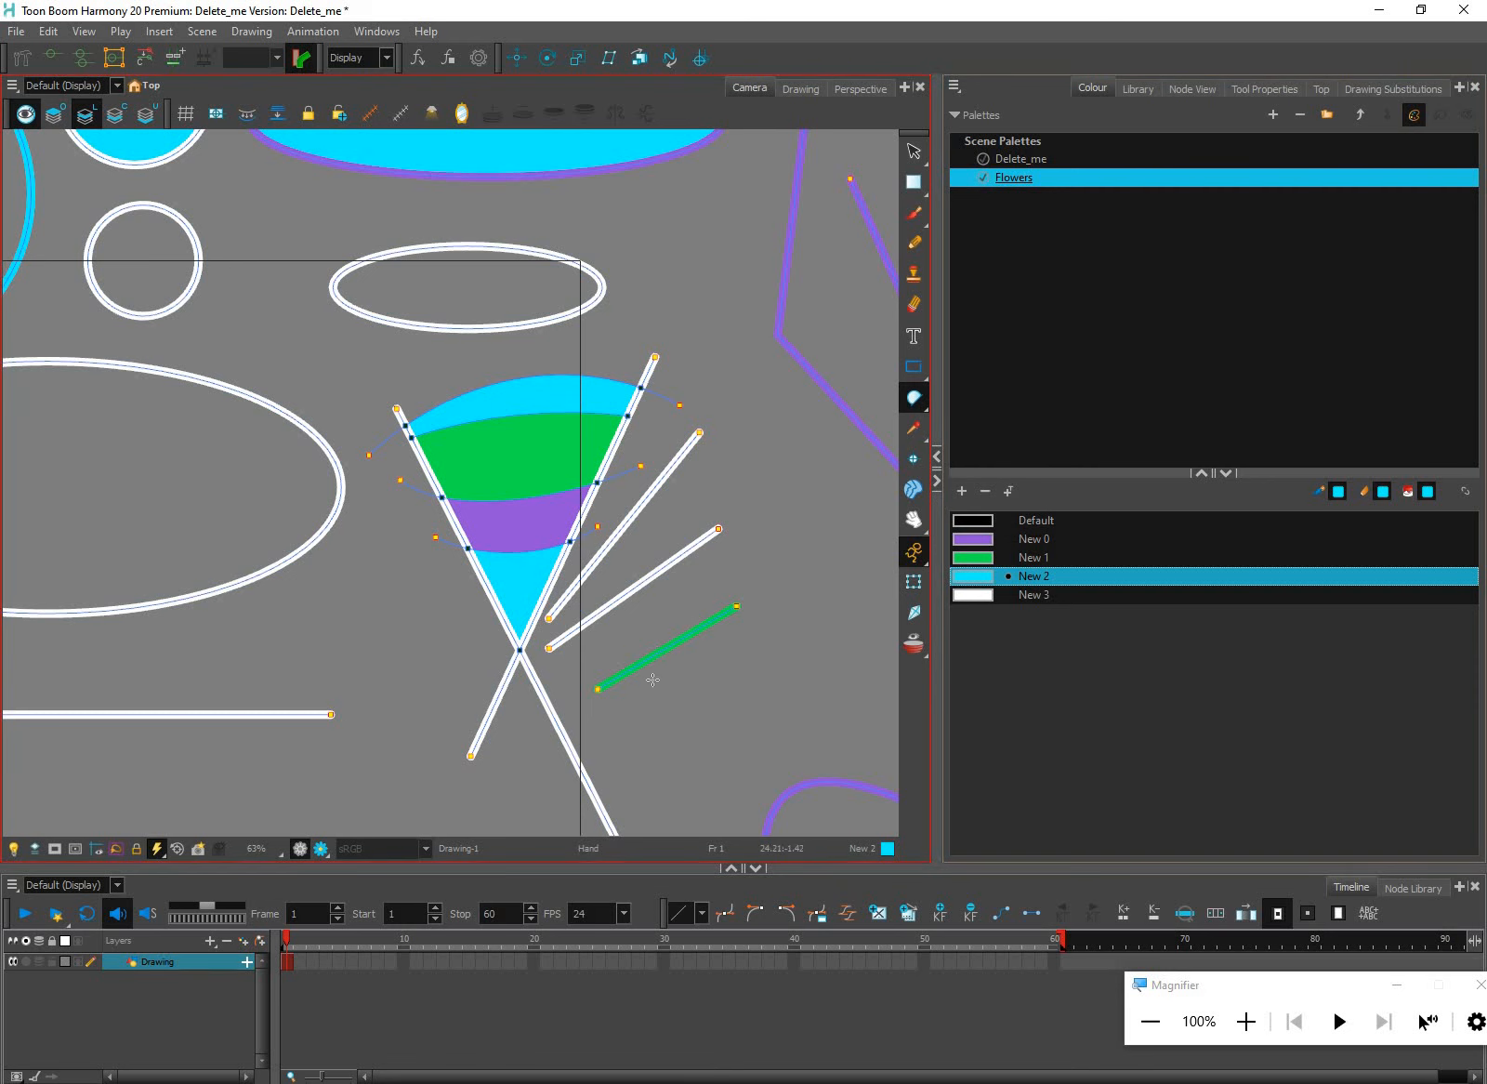
scroll(653, 679, up, 2)
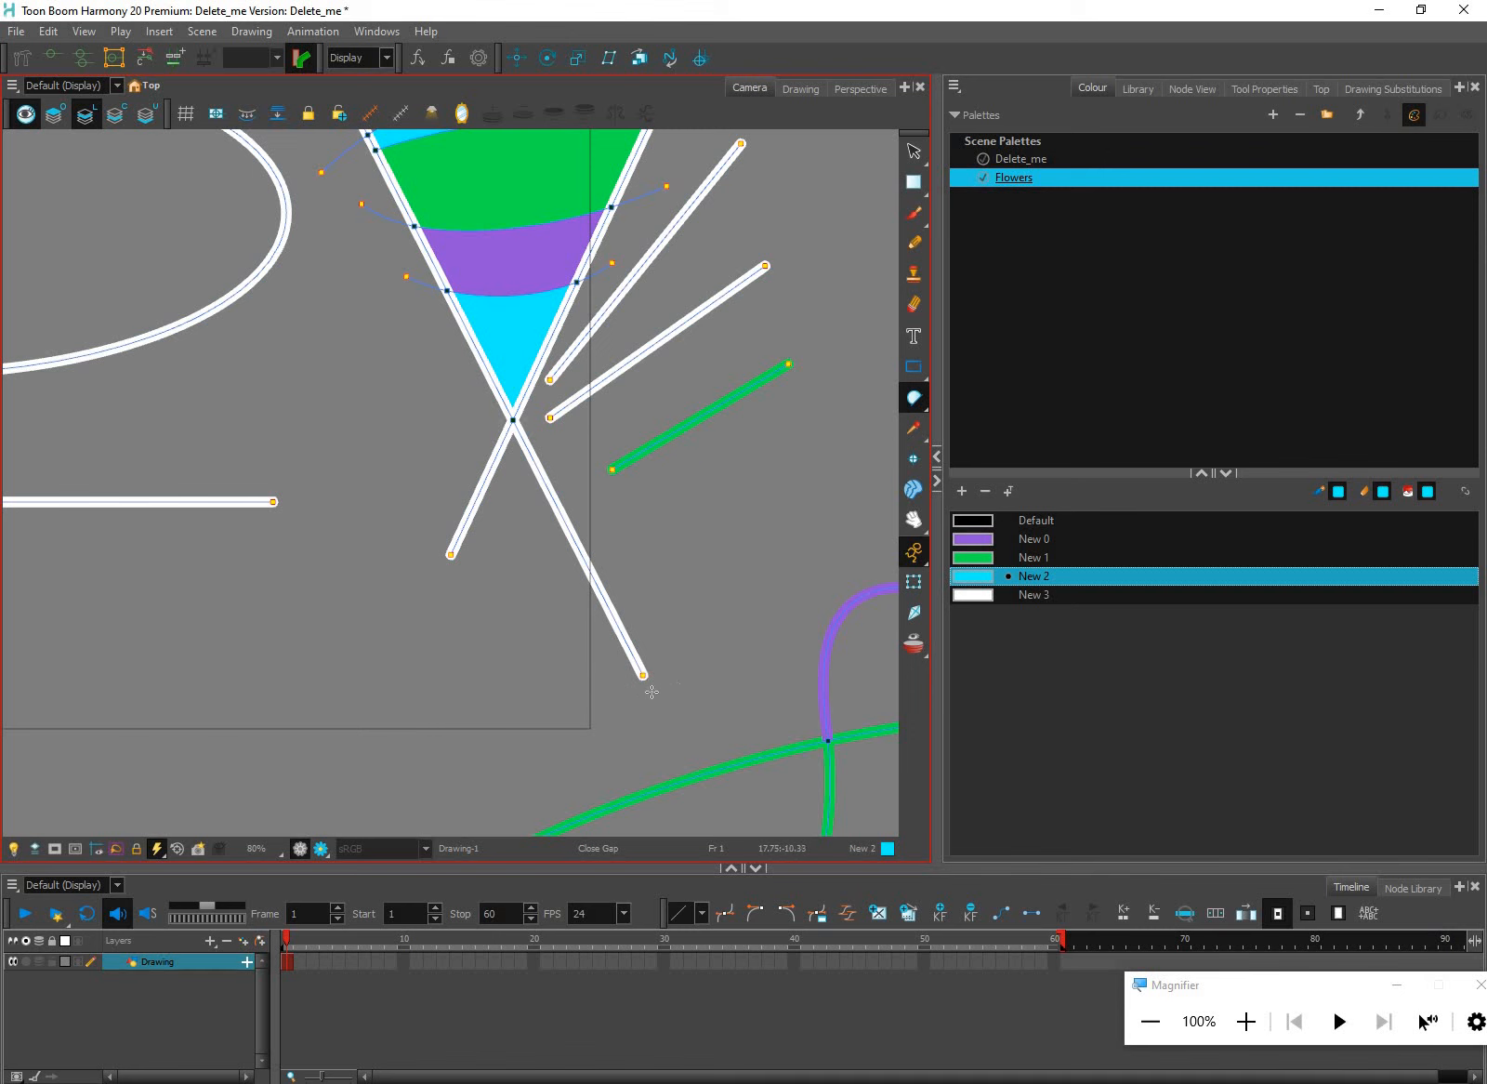
drag(657, 689, 455, 611)
drag(684, 693, 684, 690)
key(ctrl+z)
key(ctrl+z)
mouse_move(452, 552)
mouse_down()
mouse_move(606, 650)
mouse_move(682, 678)
mouse_up()
scroll(419, 526, up, 2)
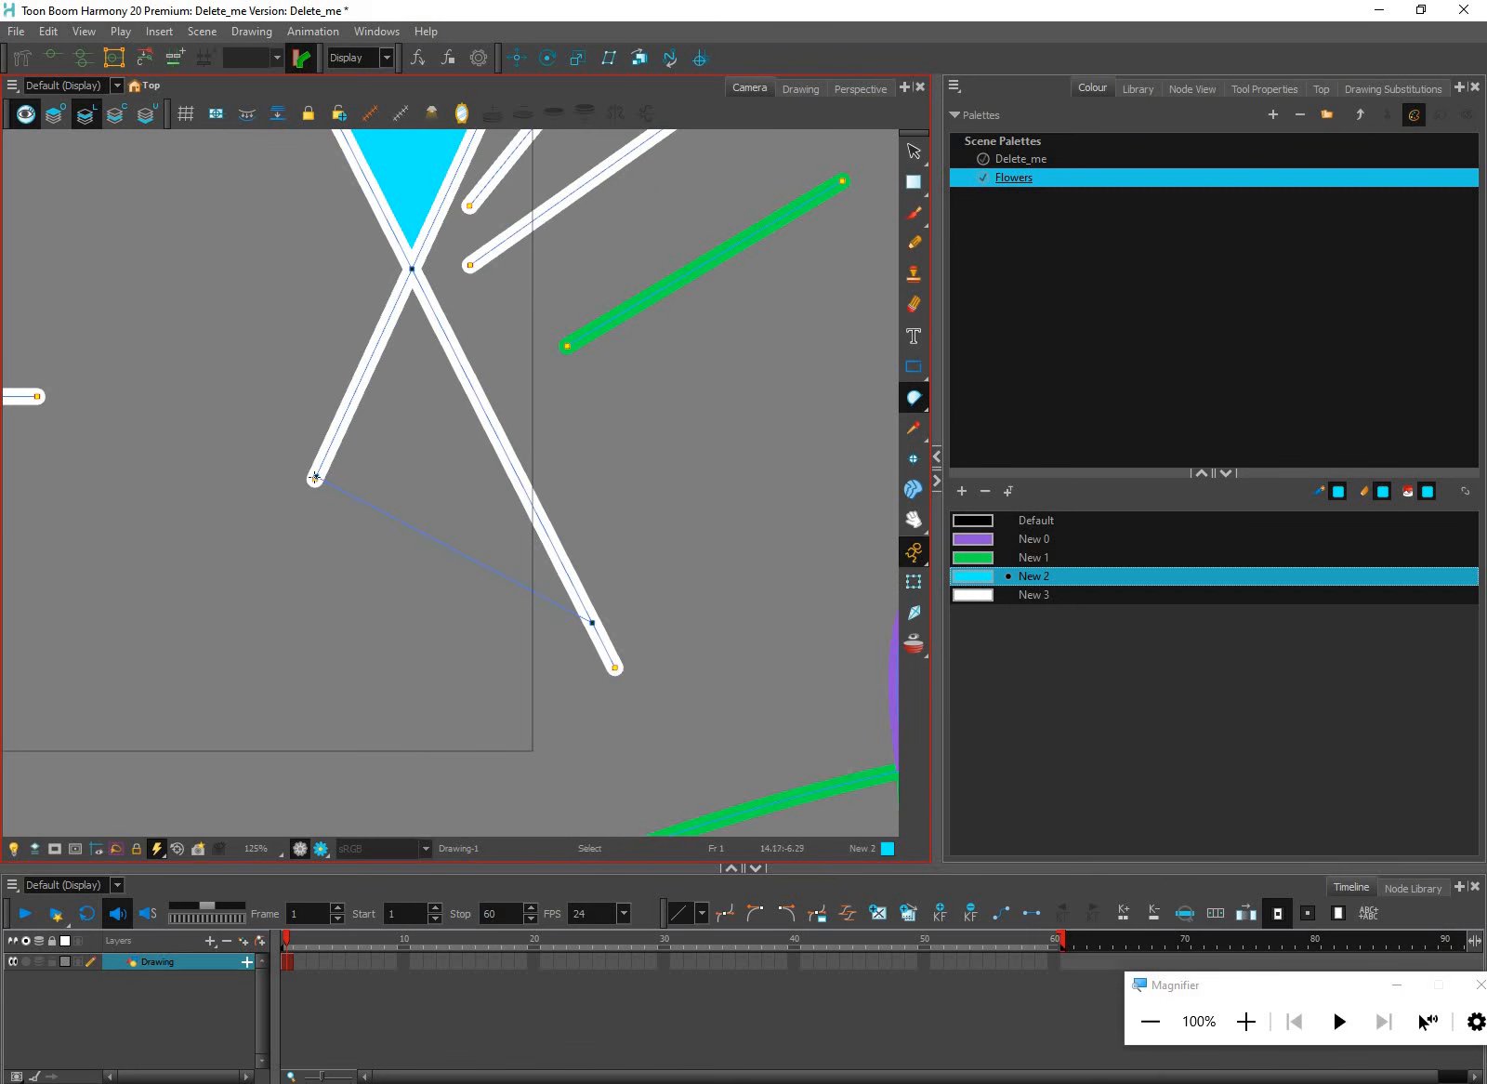
key(ctrl+z)
Close the gap between the lower ends of the crossing lines and paint the enclosed triangle green New 1
drag(290, 463, 642, 674)
click(985, 559)
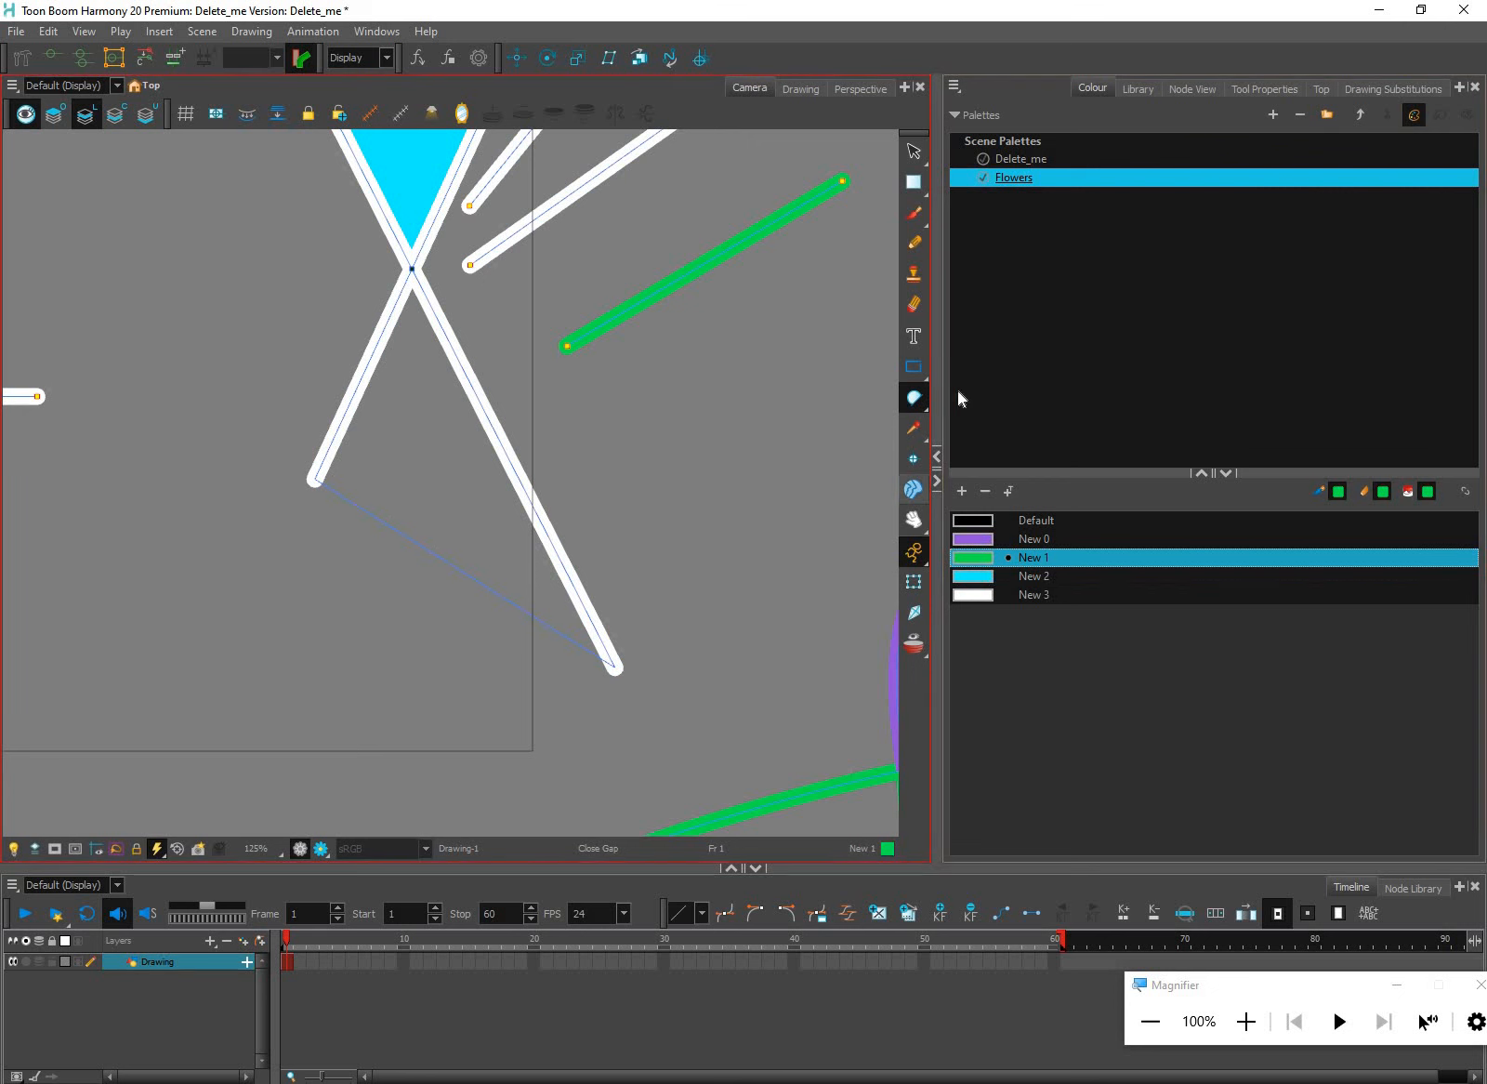
click(914, 398)
click(965, 391)
click(511, 531)
scroll(580, 570, down, 3)
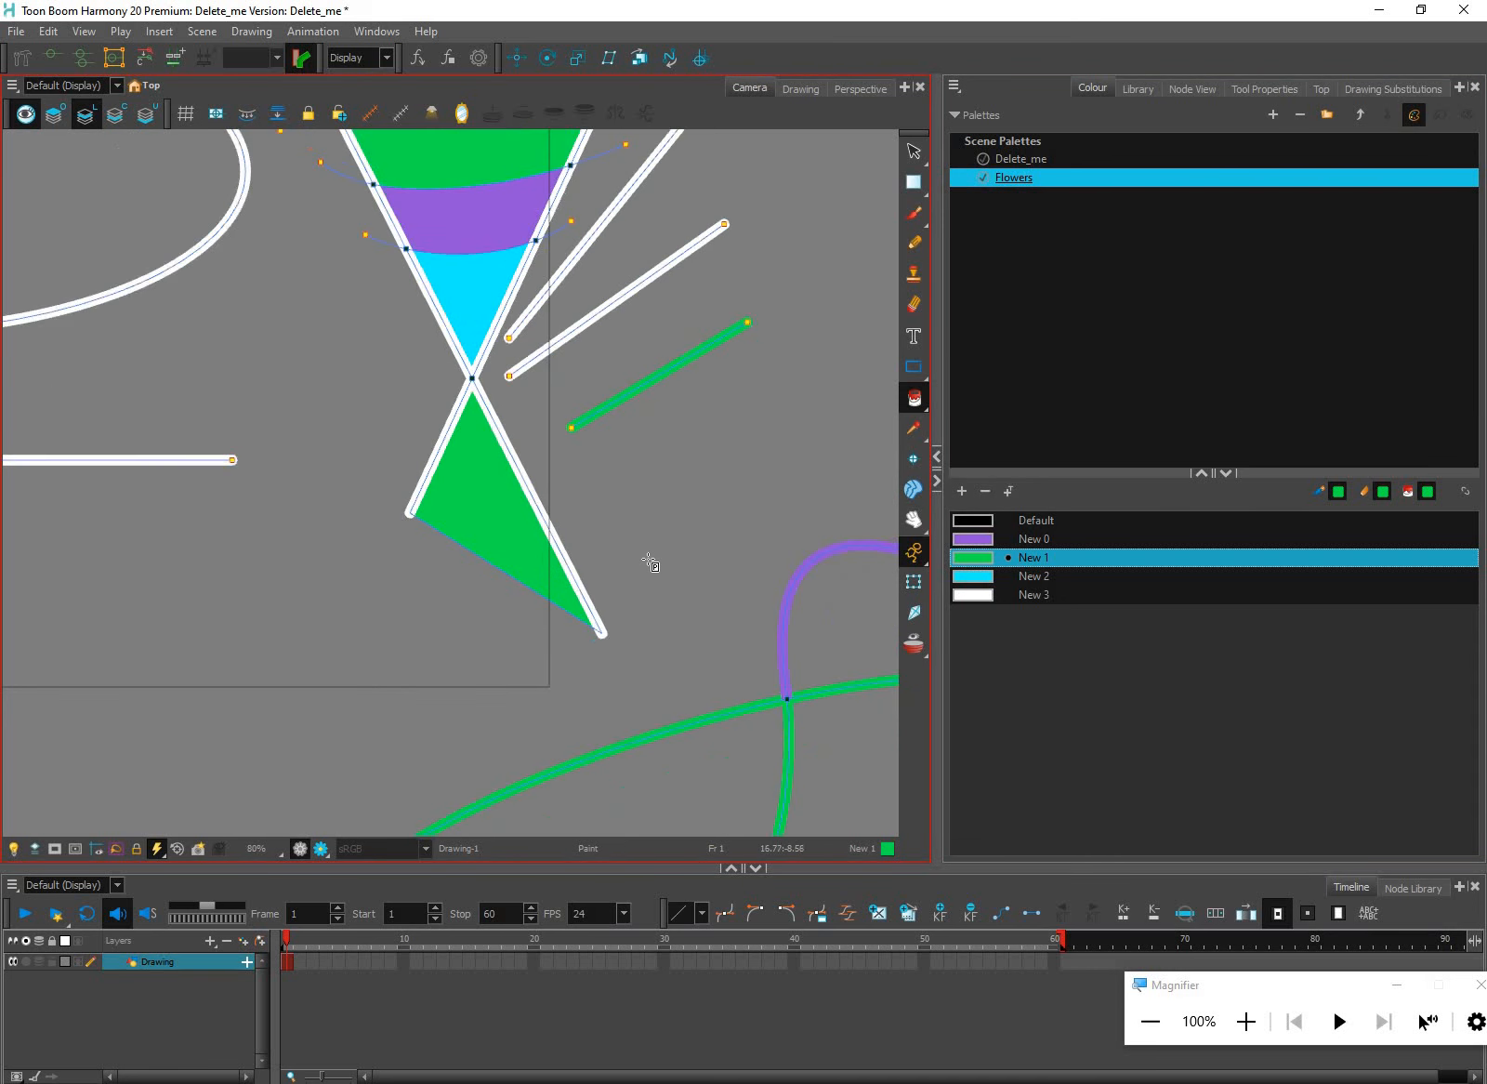
drag(678, 527, 649, 561)
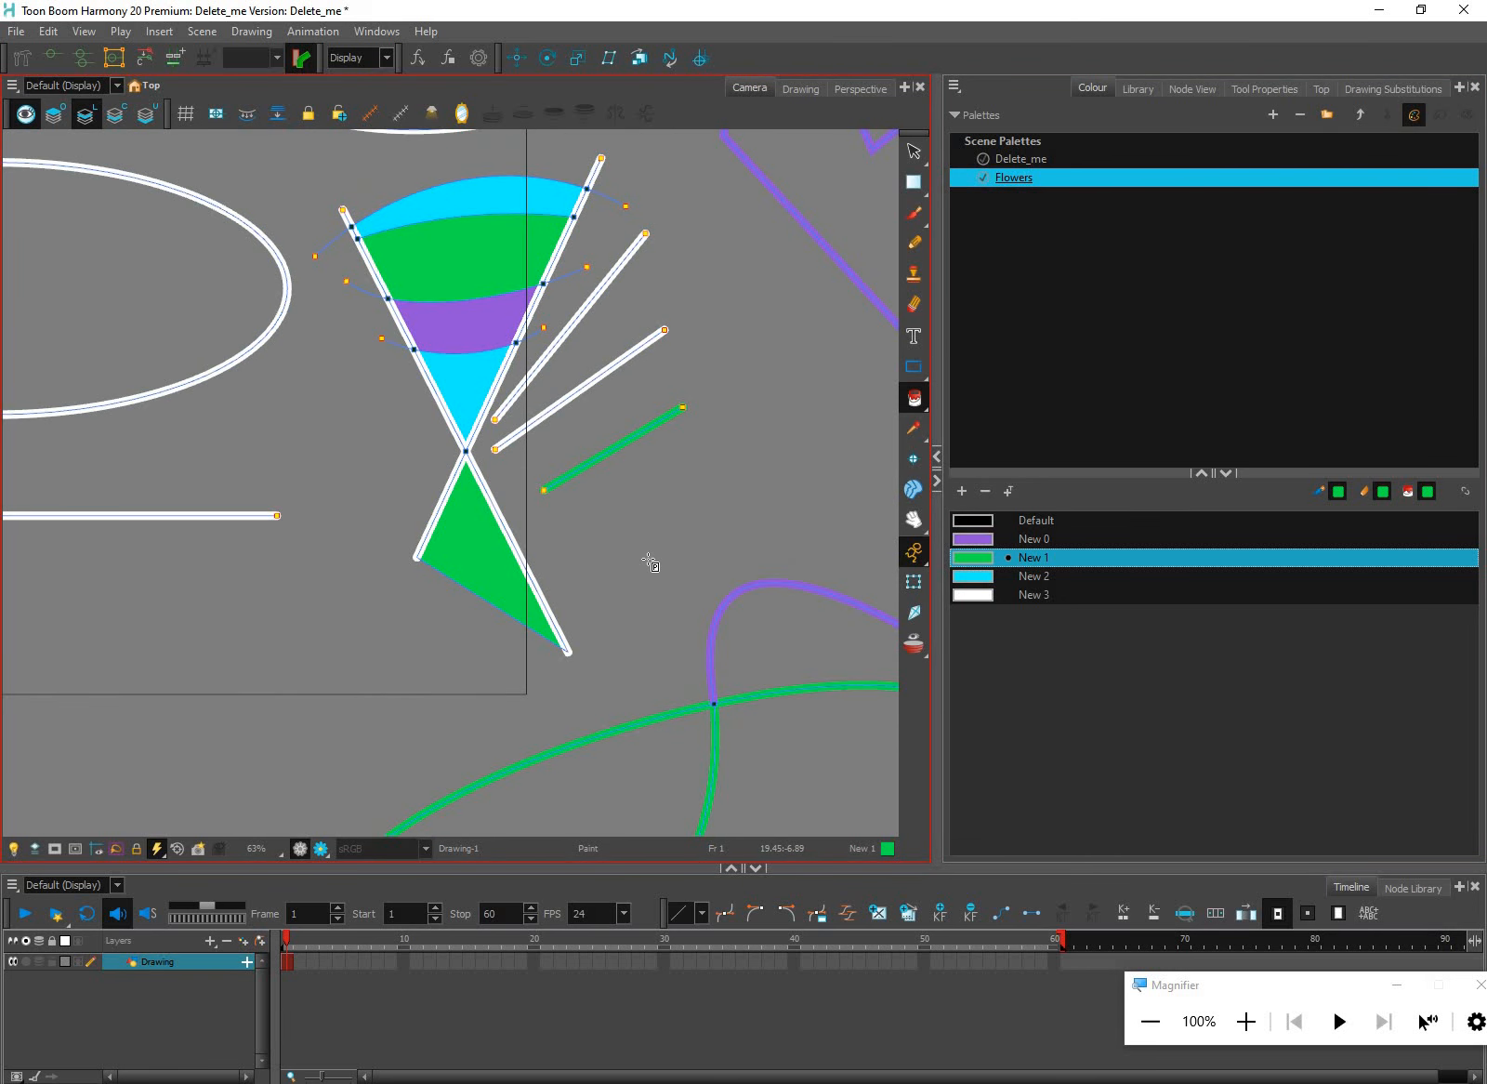
Use the Colour Eyedropper to pick green New 1, blue New 2, white New 3 and purple New 0 from the drawing
click(914, 398)
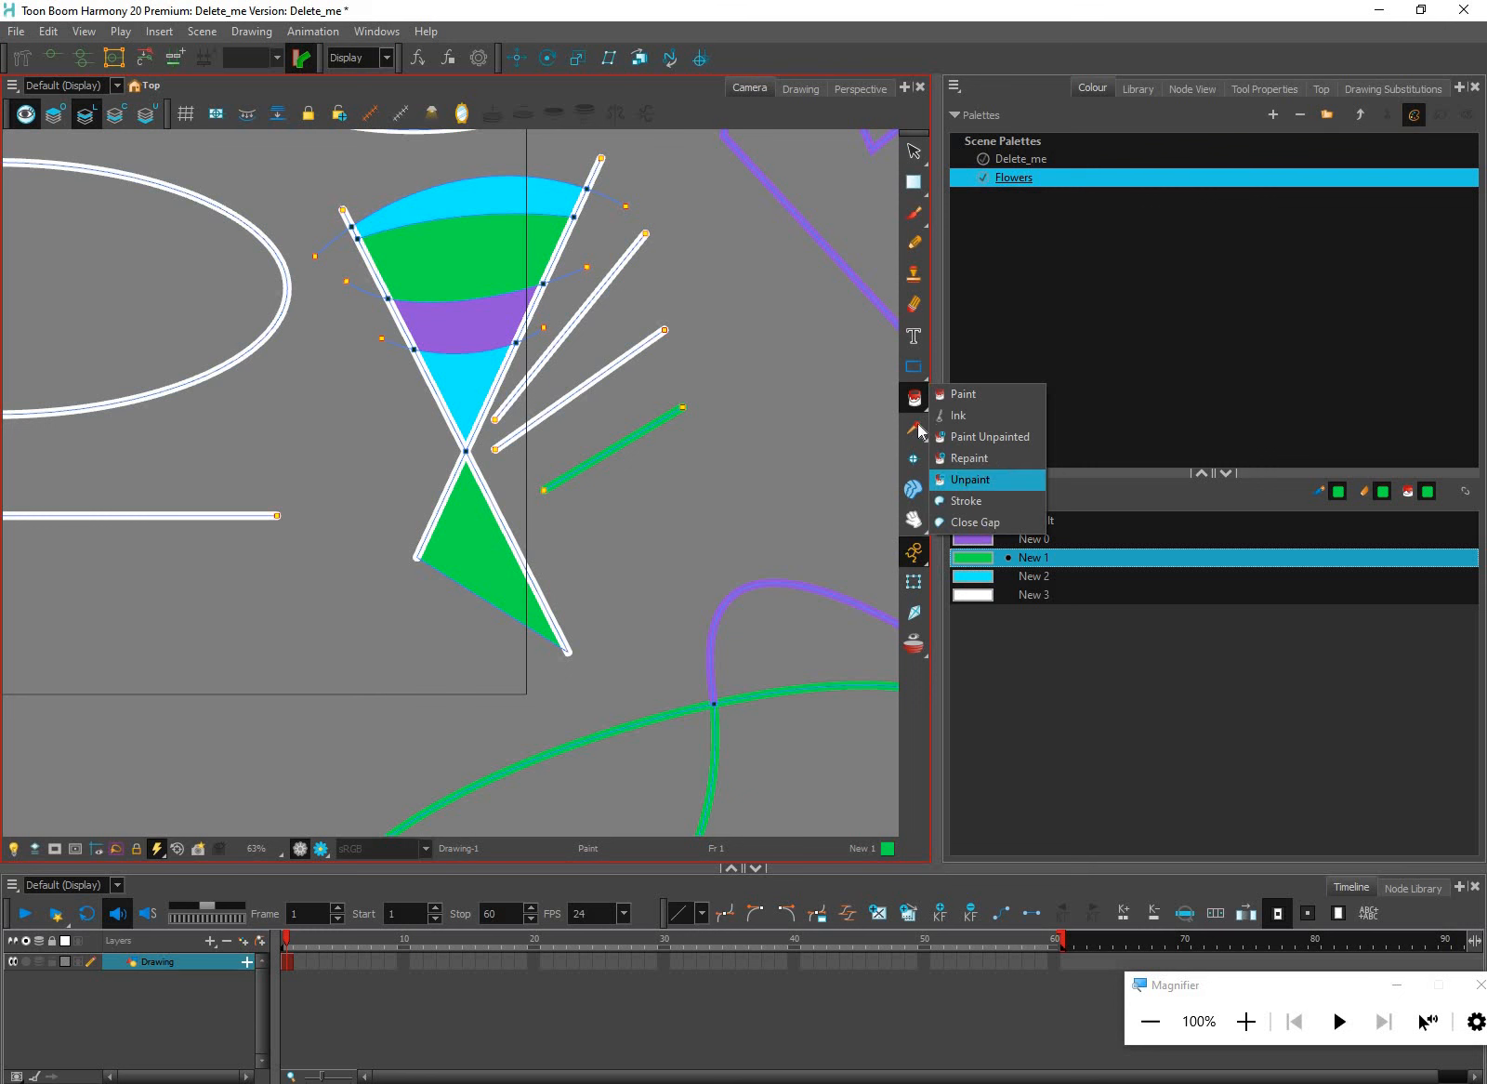
click(976, 522)
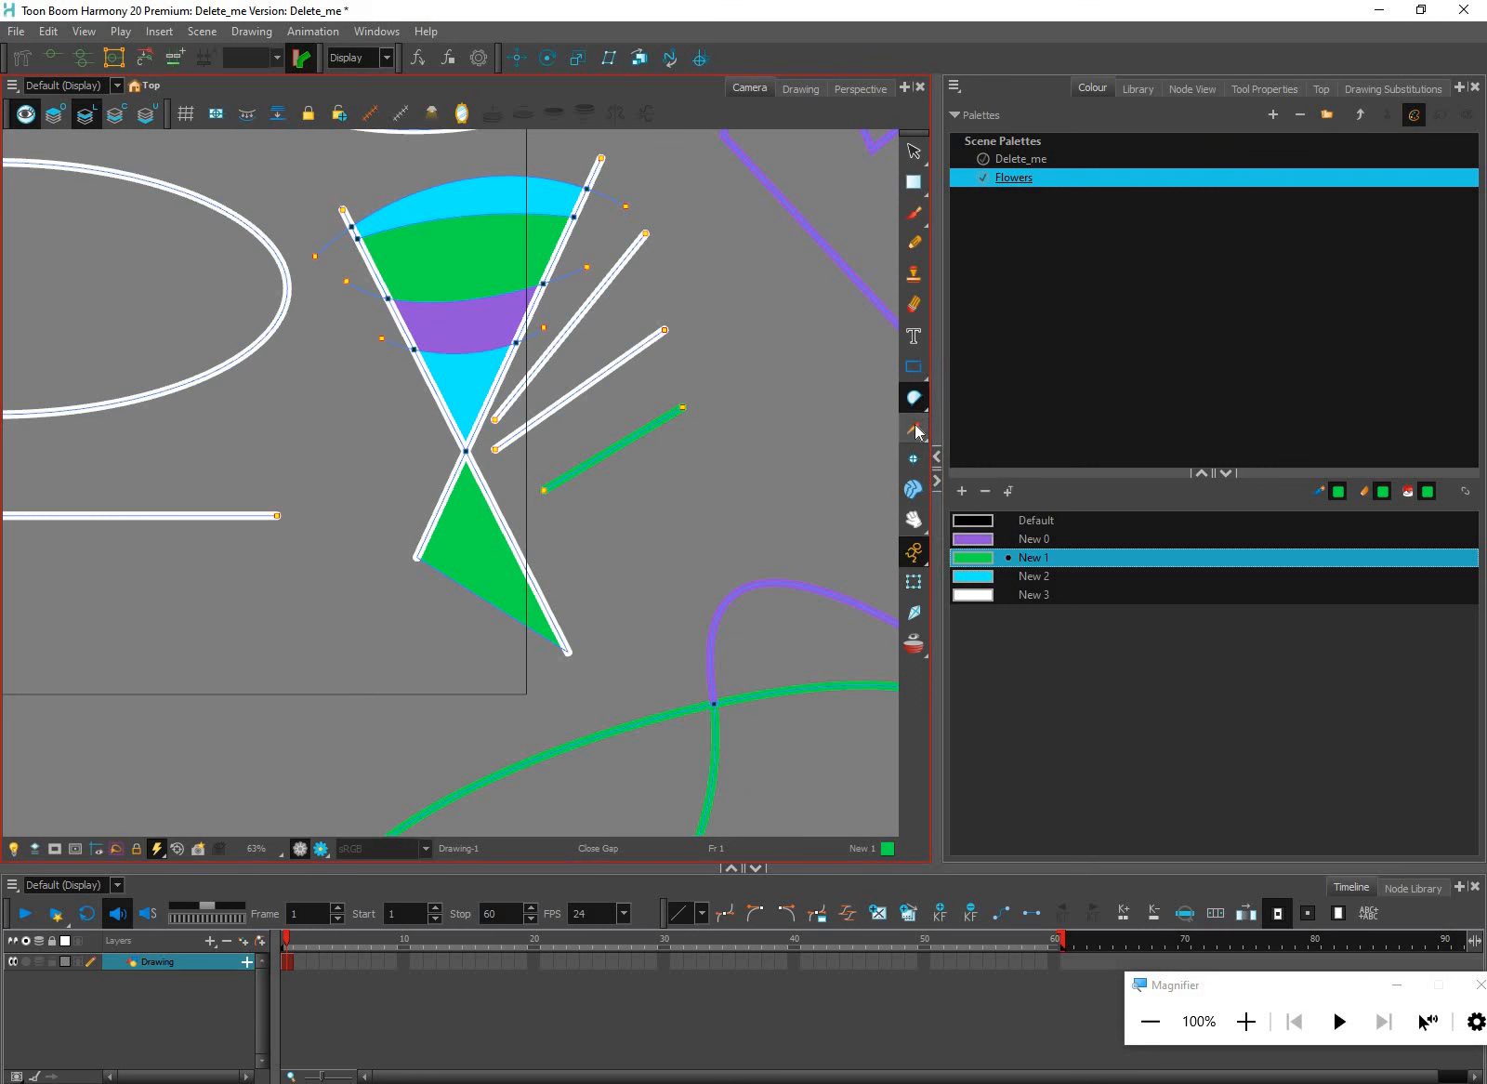
click(918, 431)
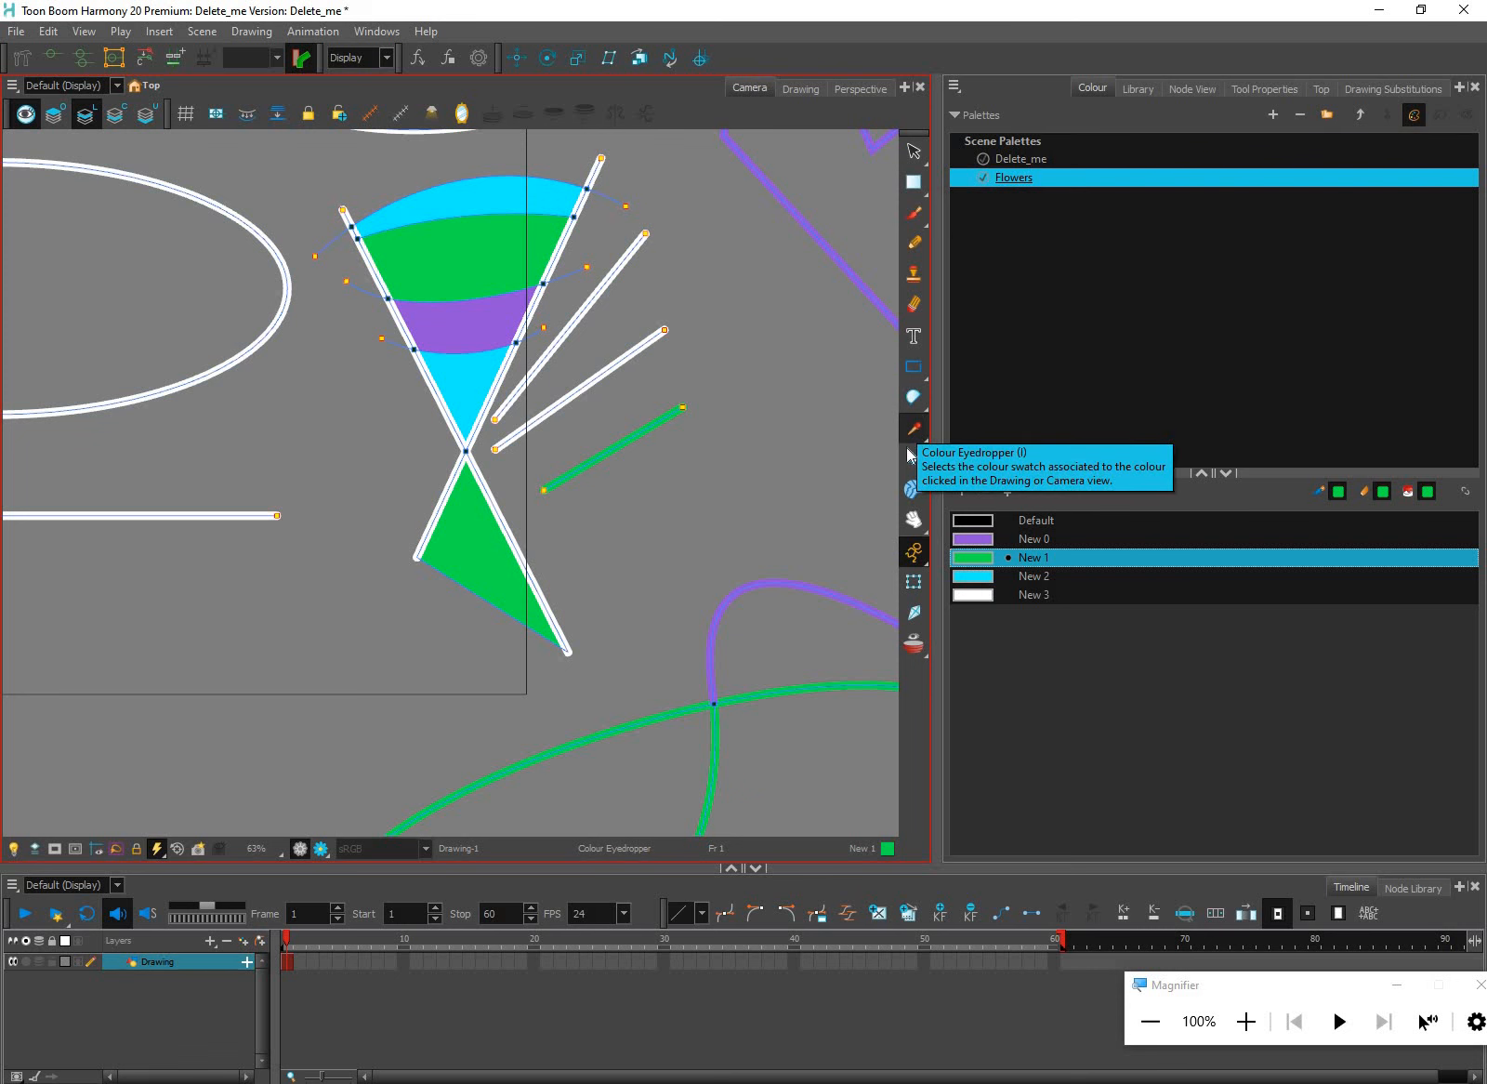
drag(687, 610, 680, 752)
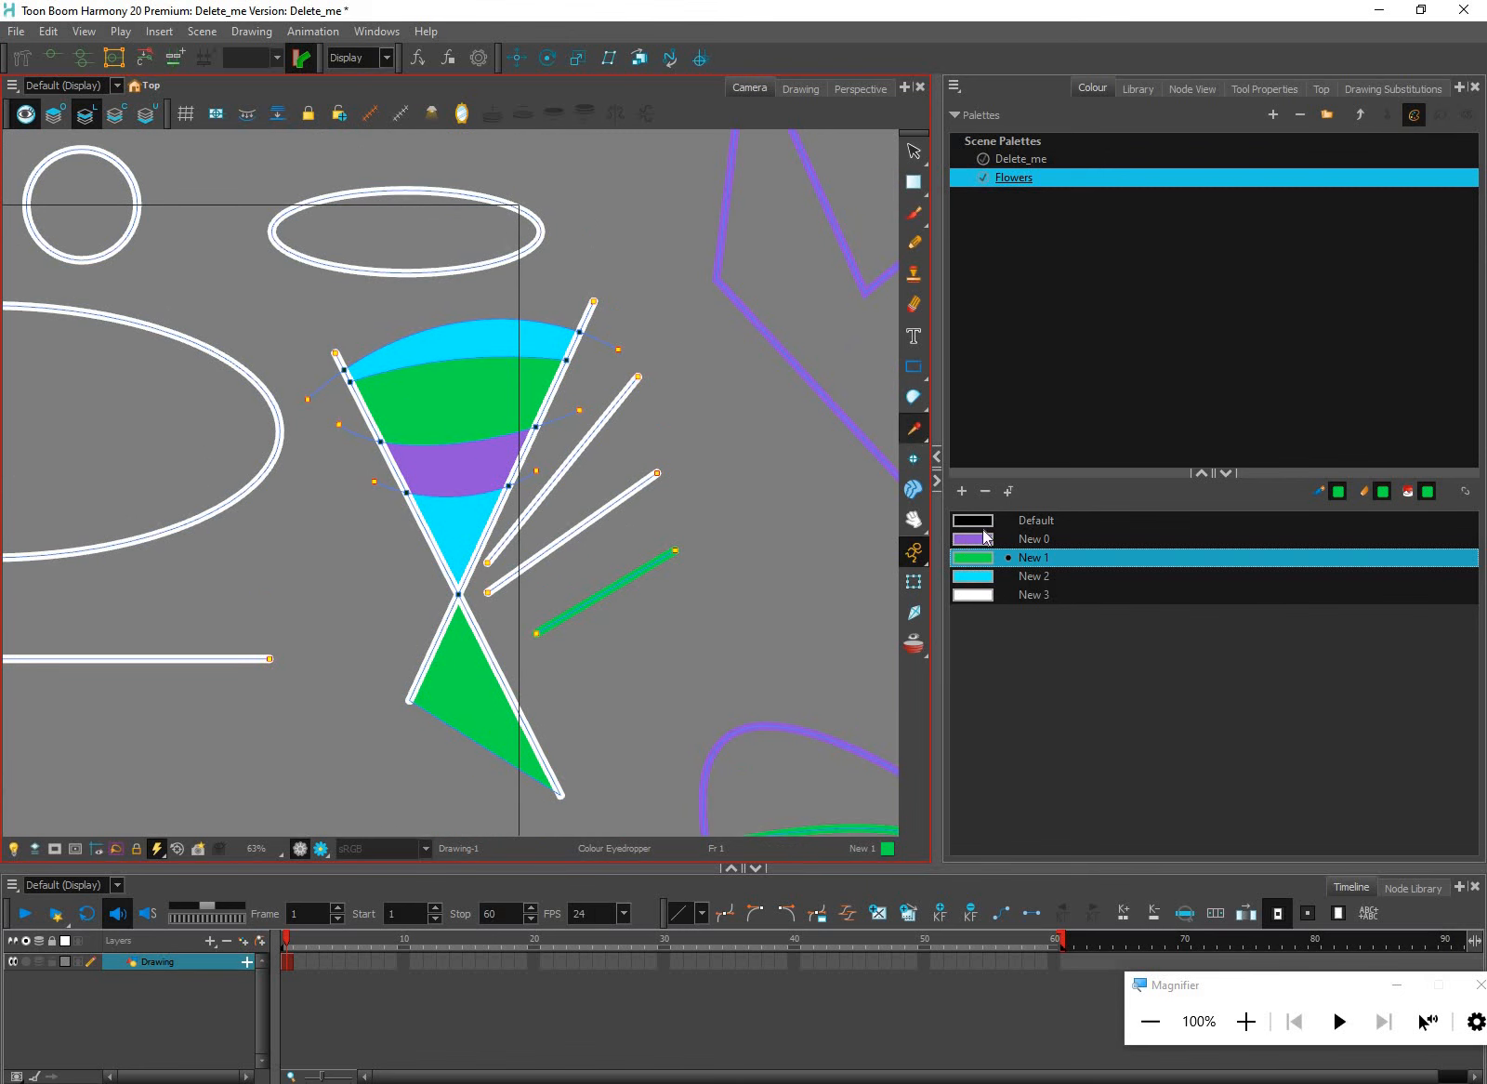
click(977, 806)
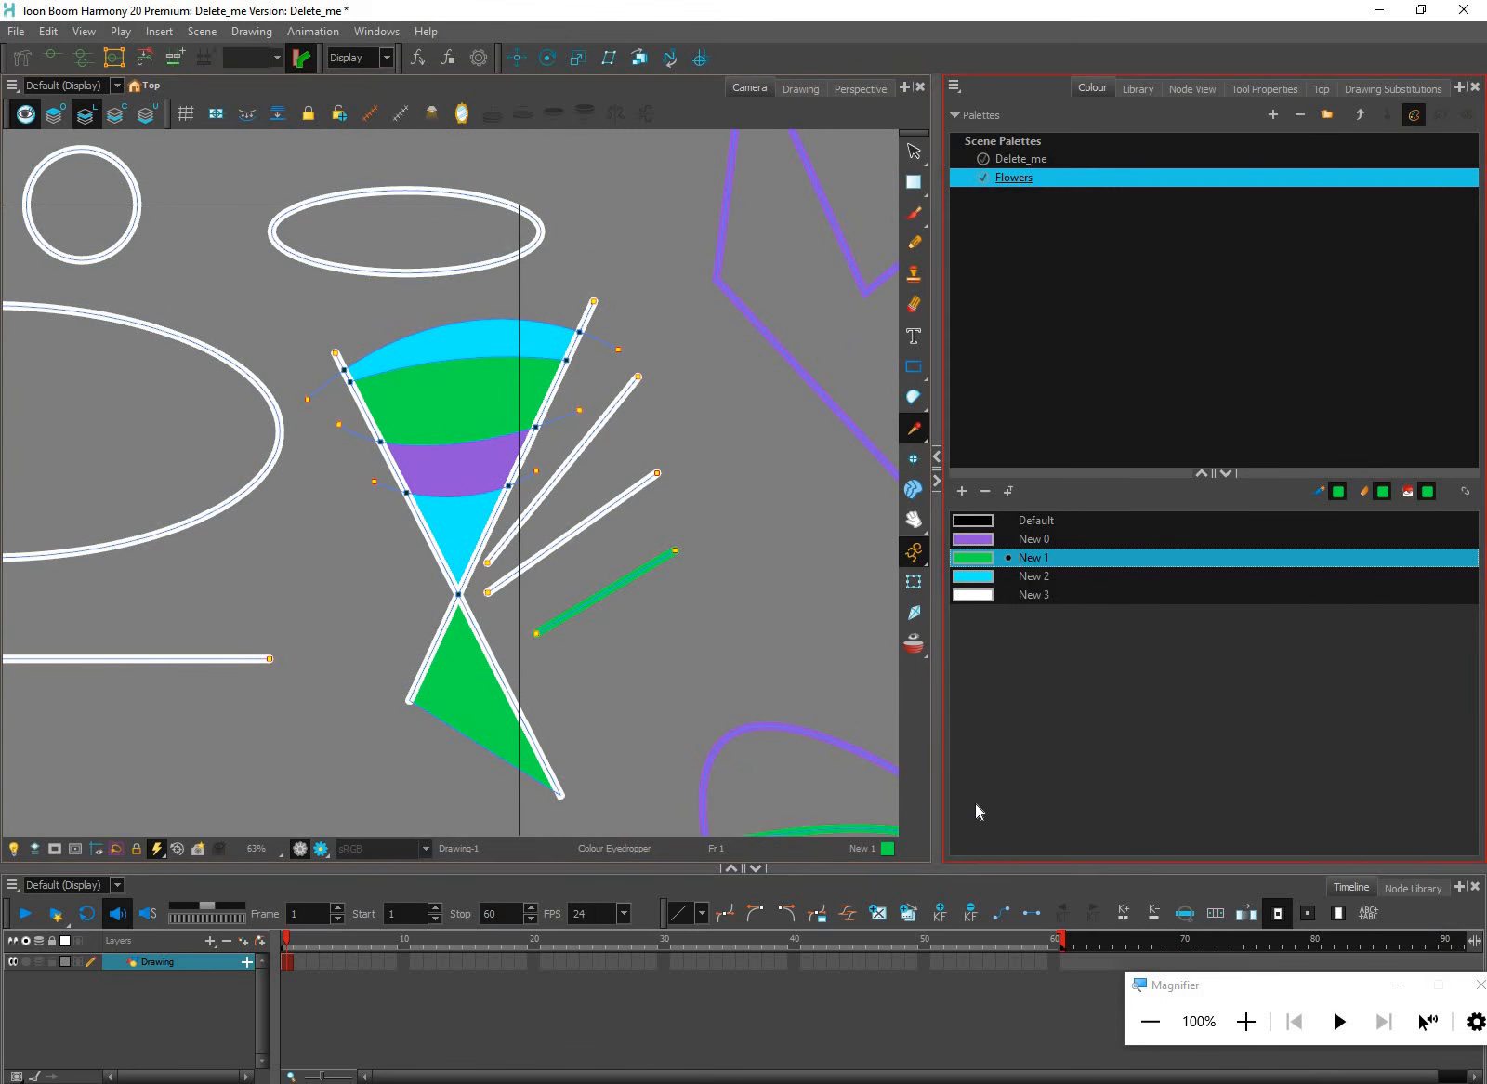
click(464, 395)
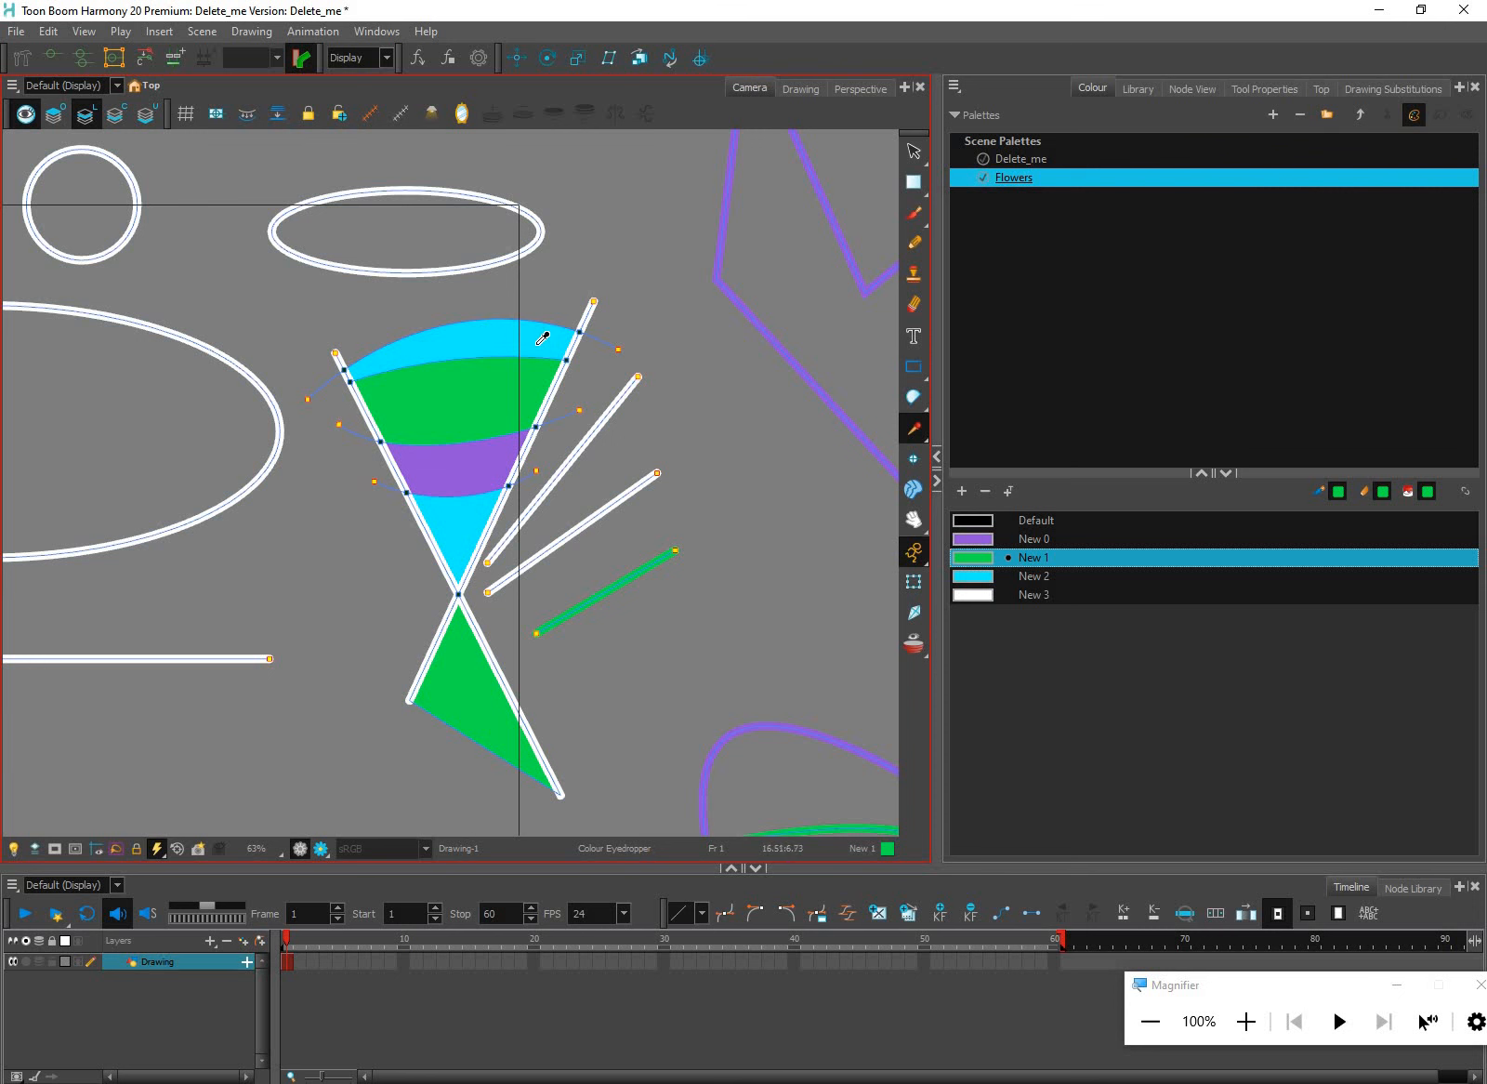
click(971, 576)
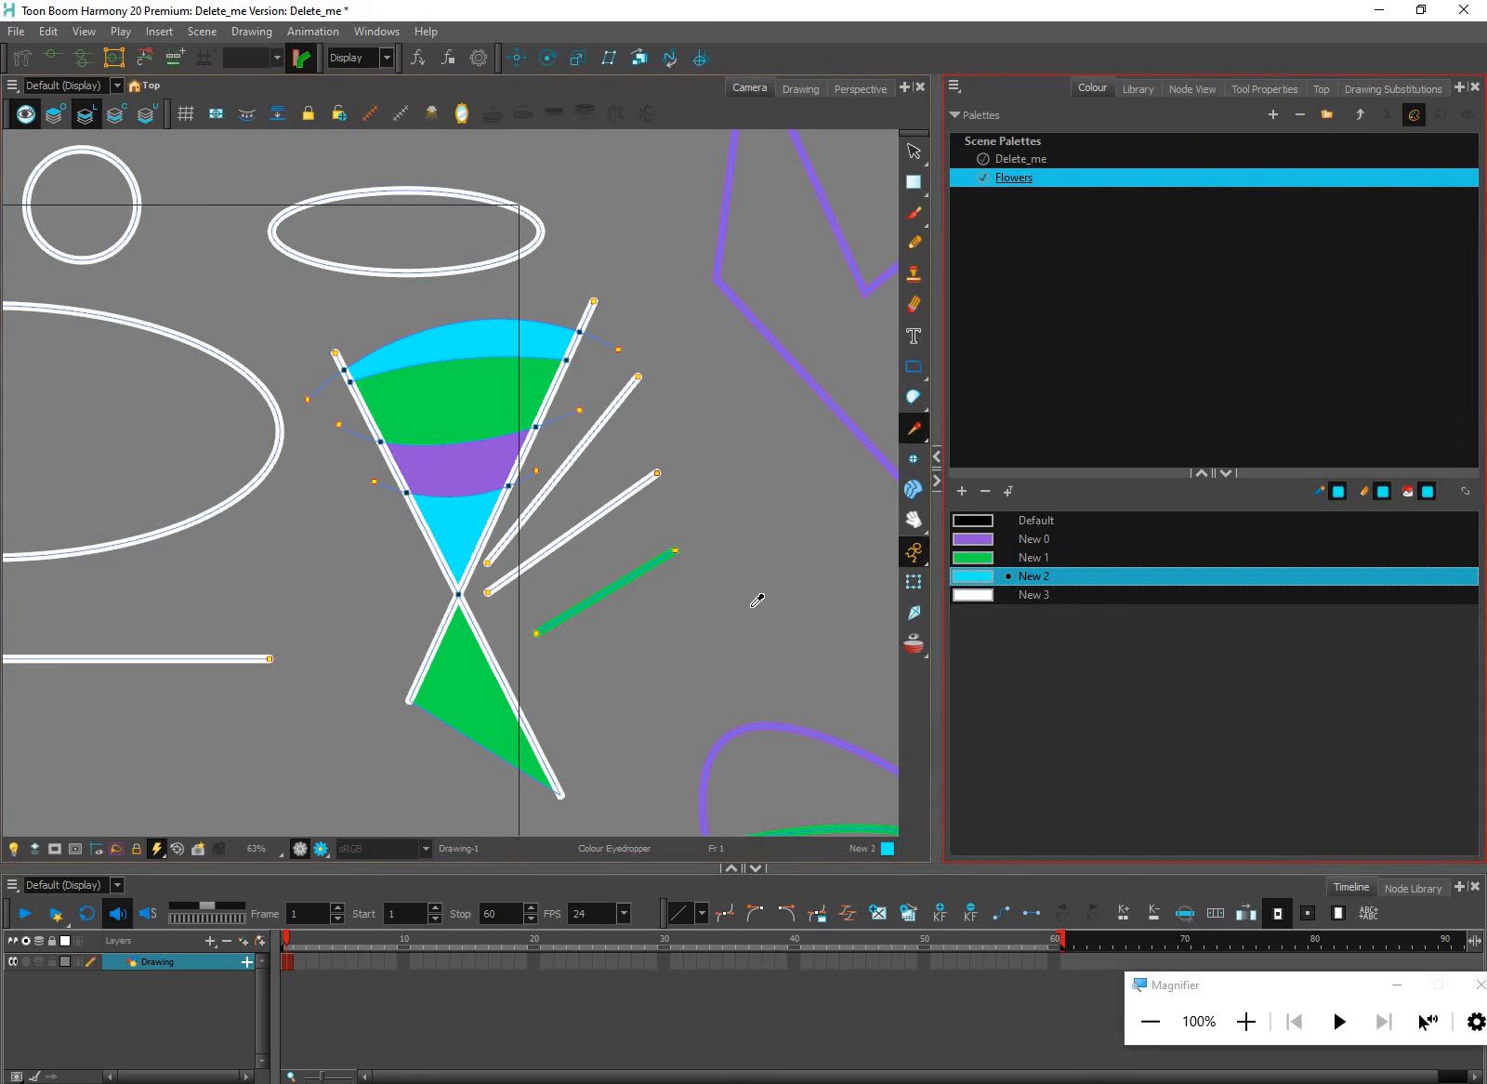
click(509, 683)
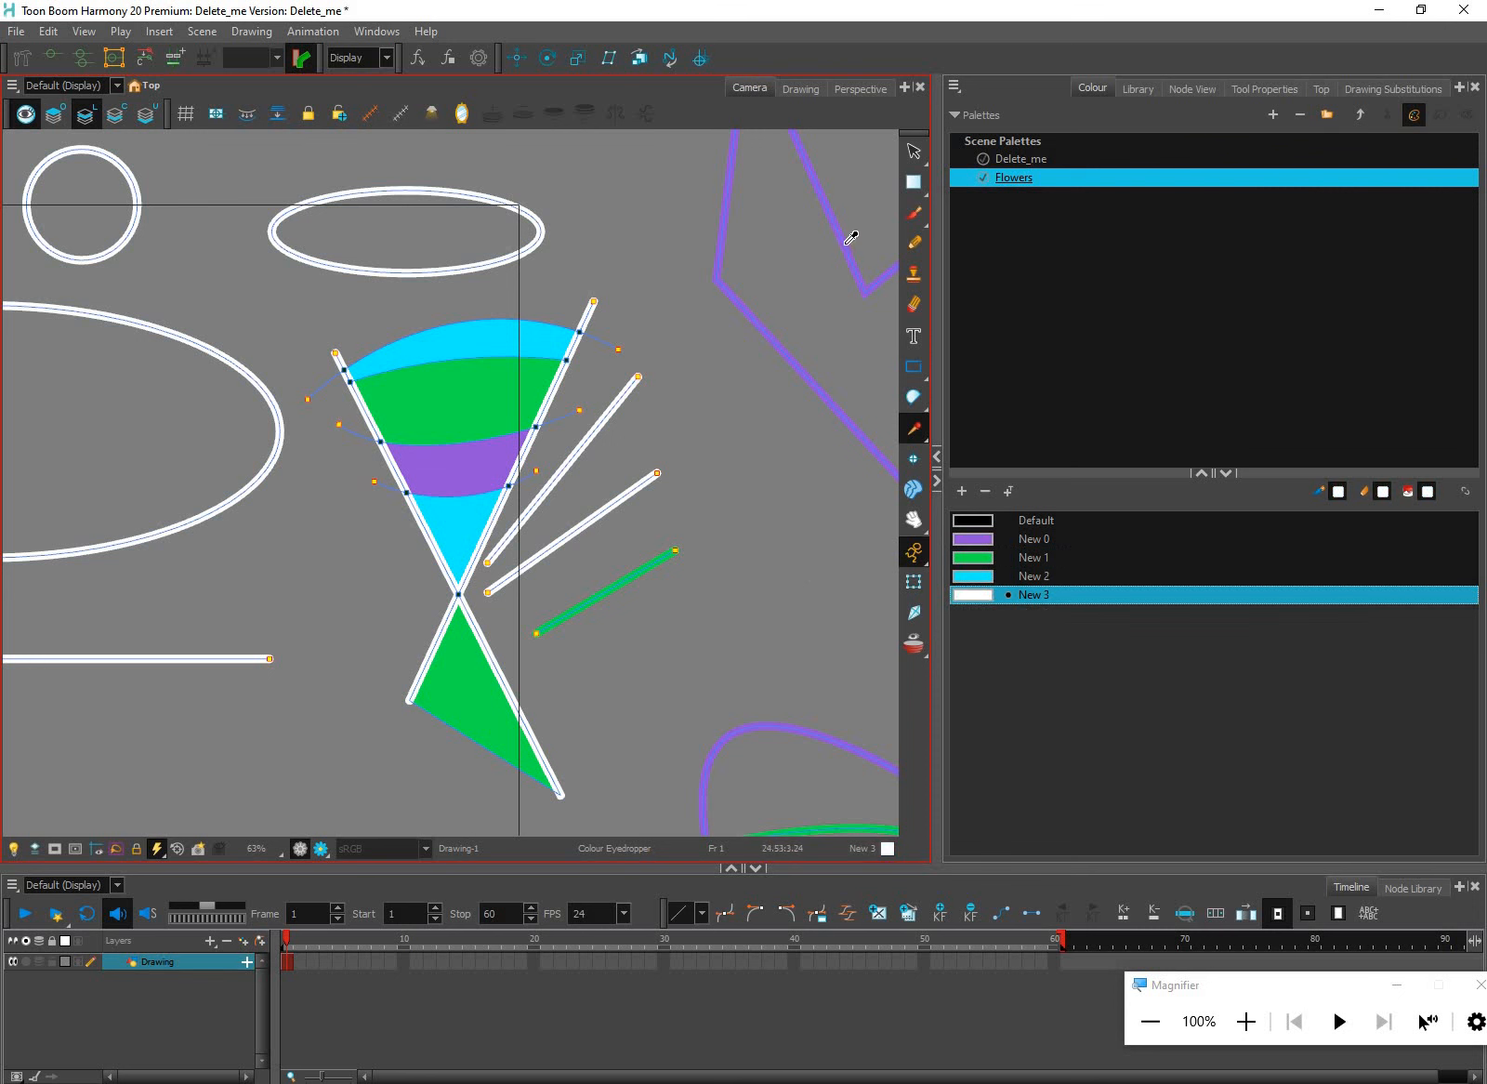
click(985, 537)
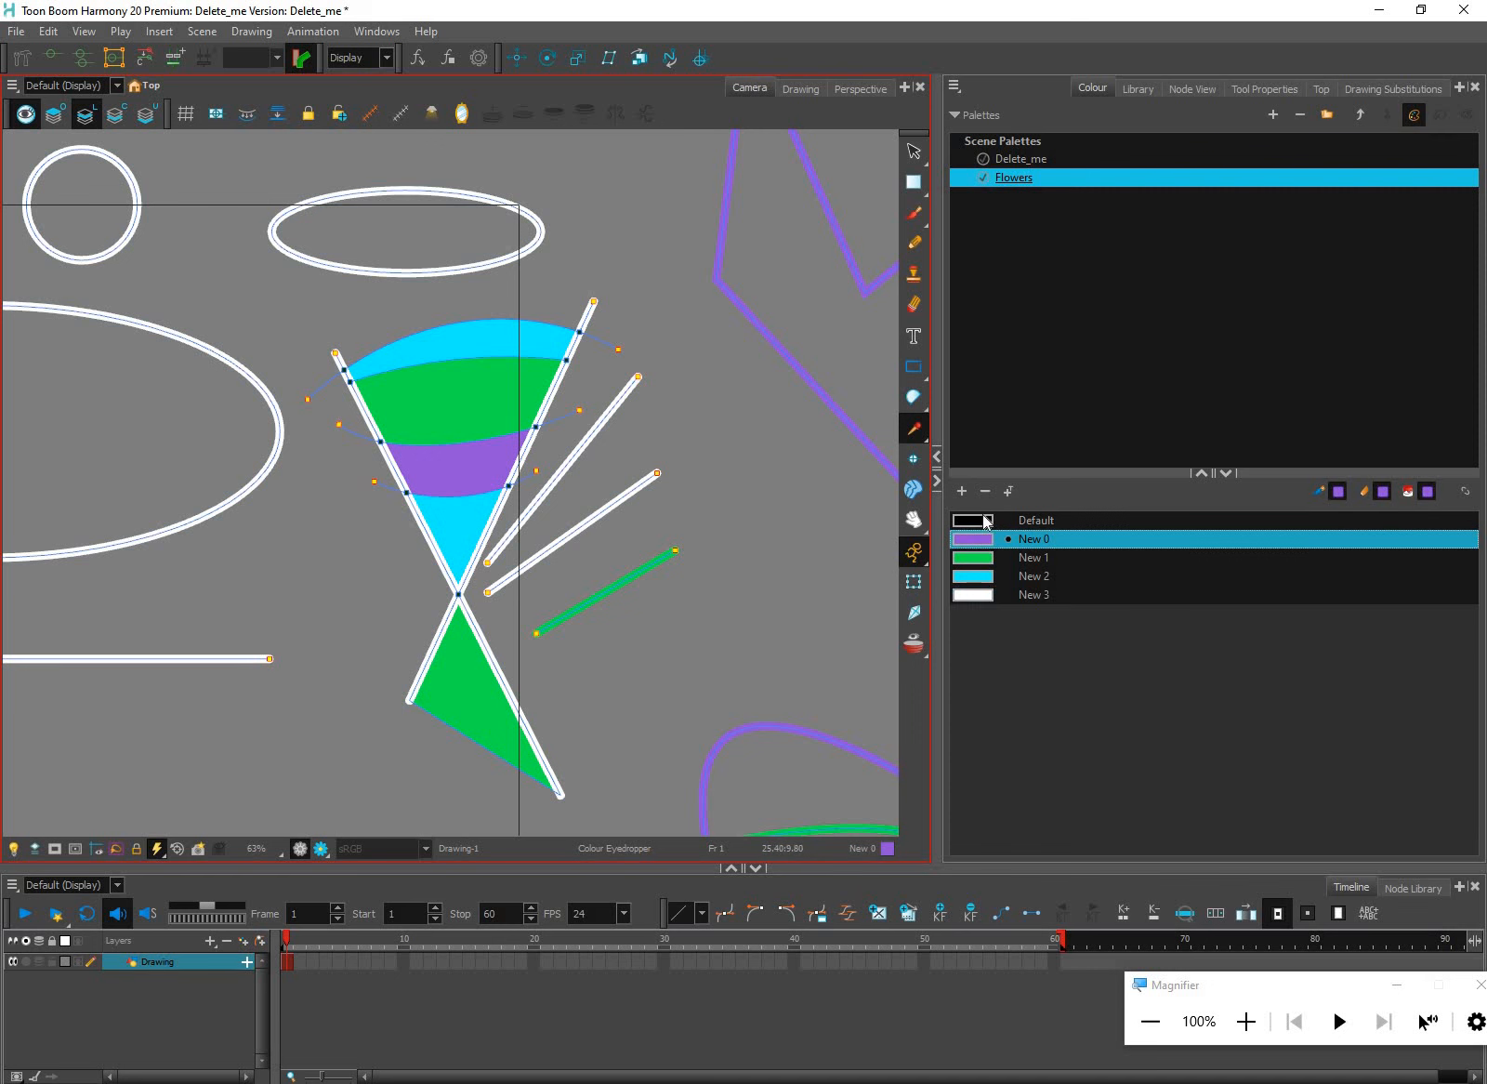
click(914, 429)
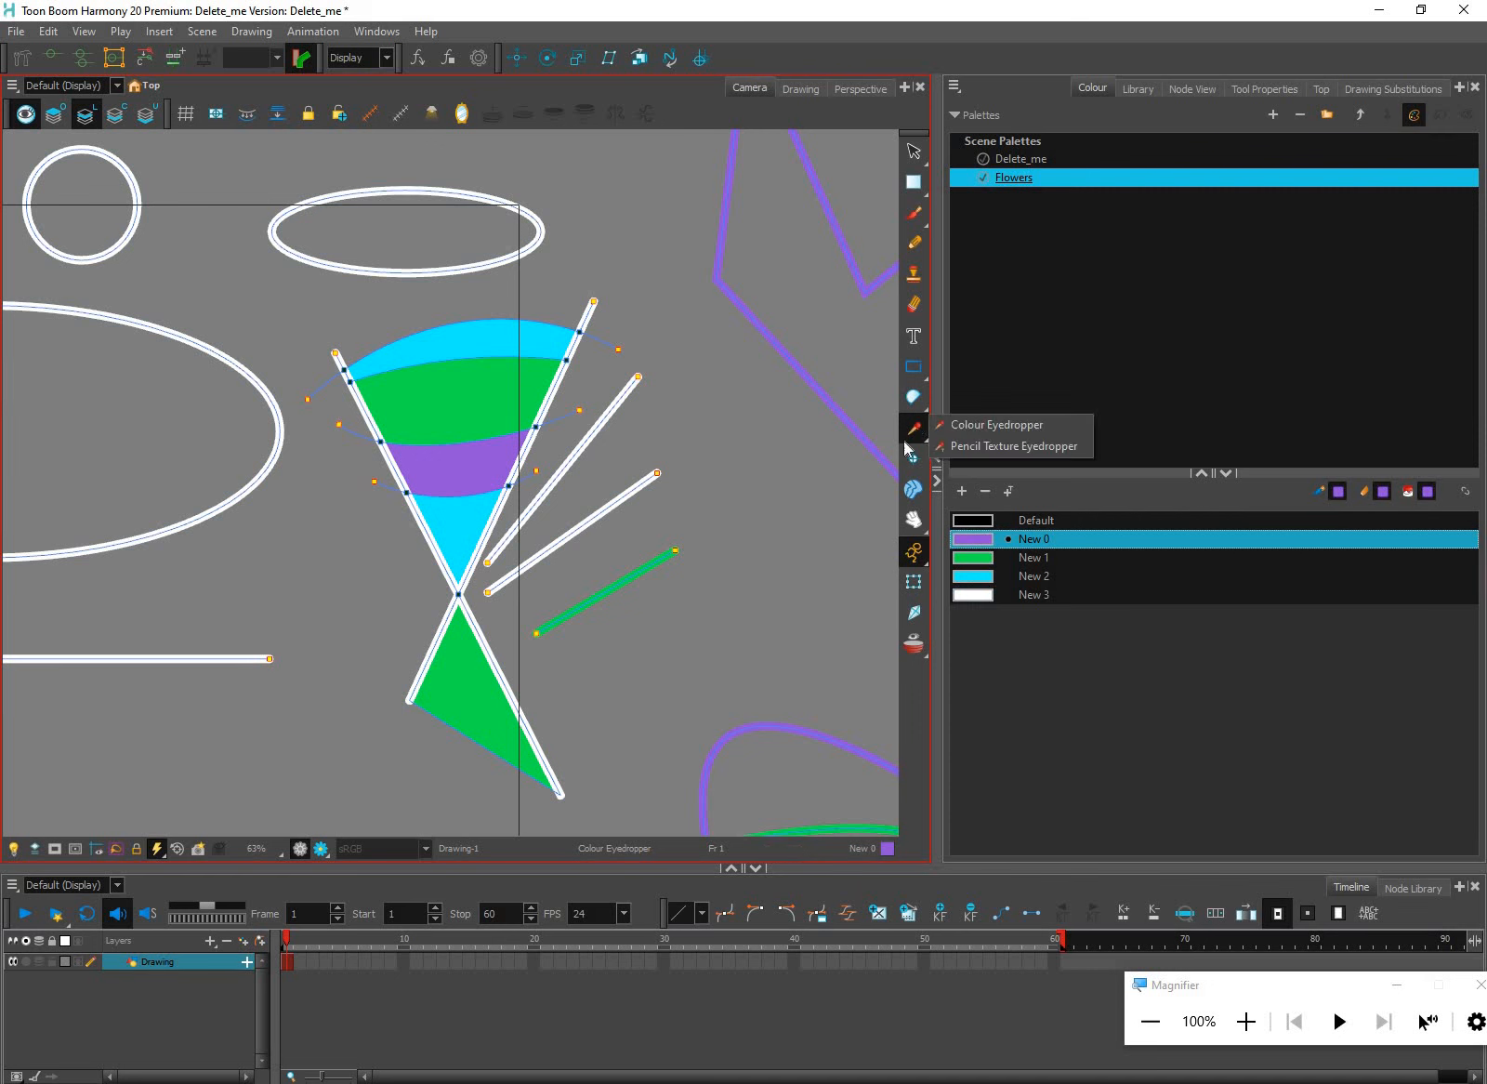
click(984, 116)
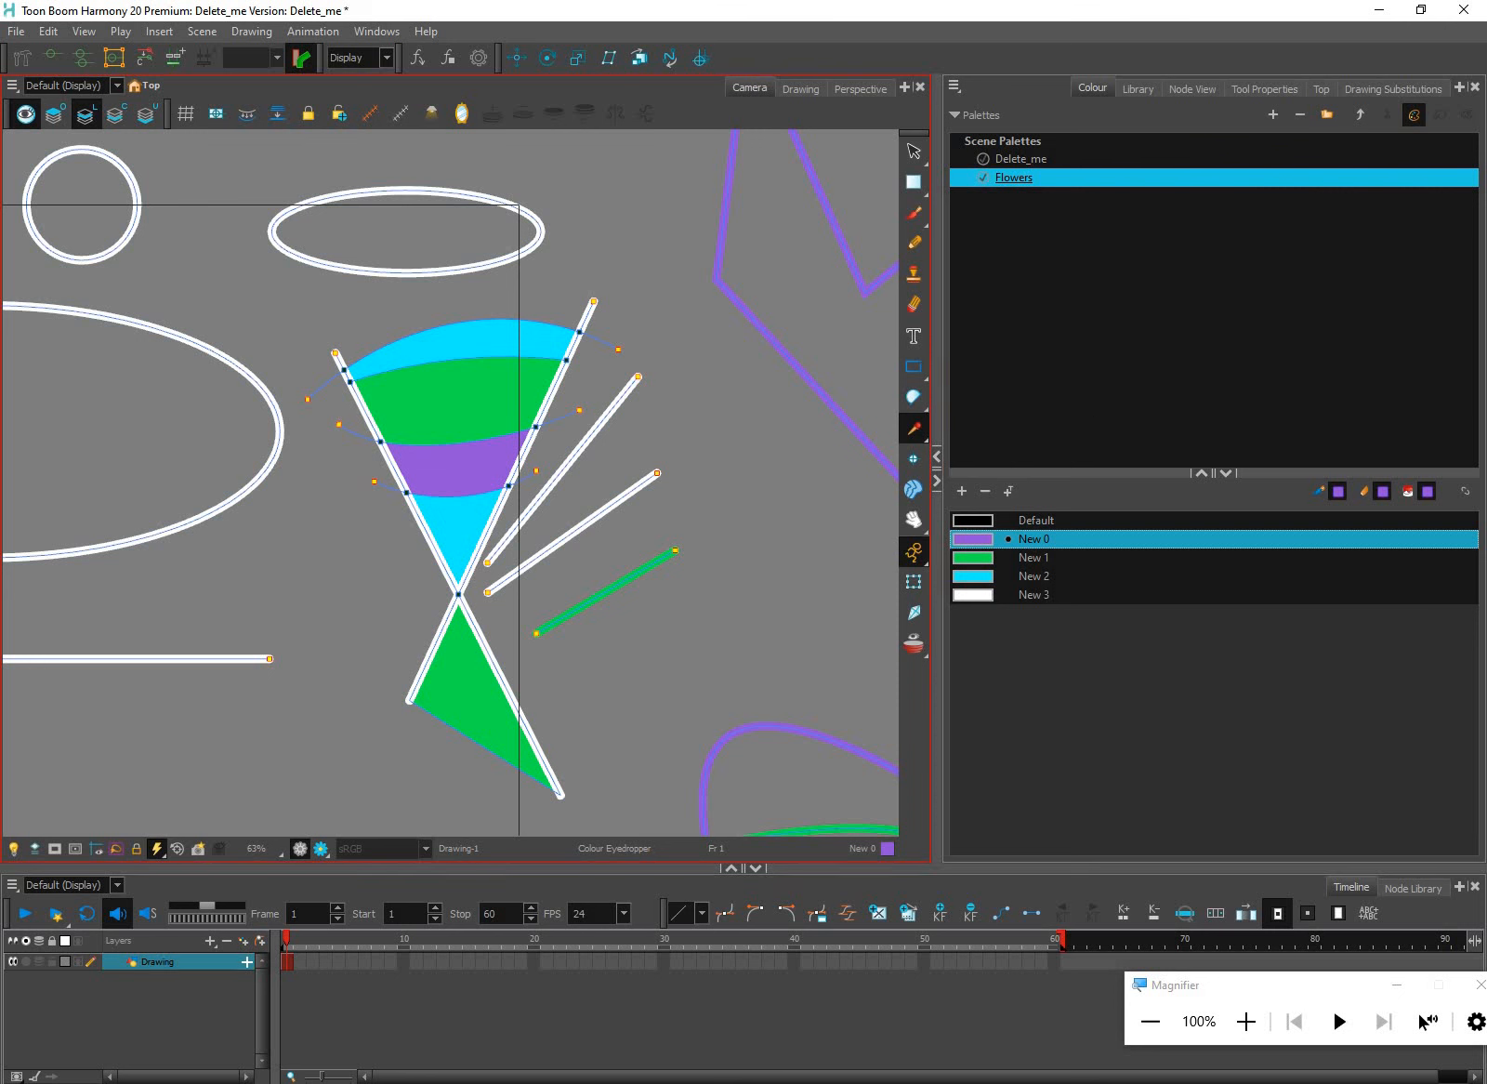
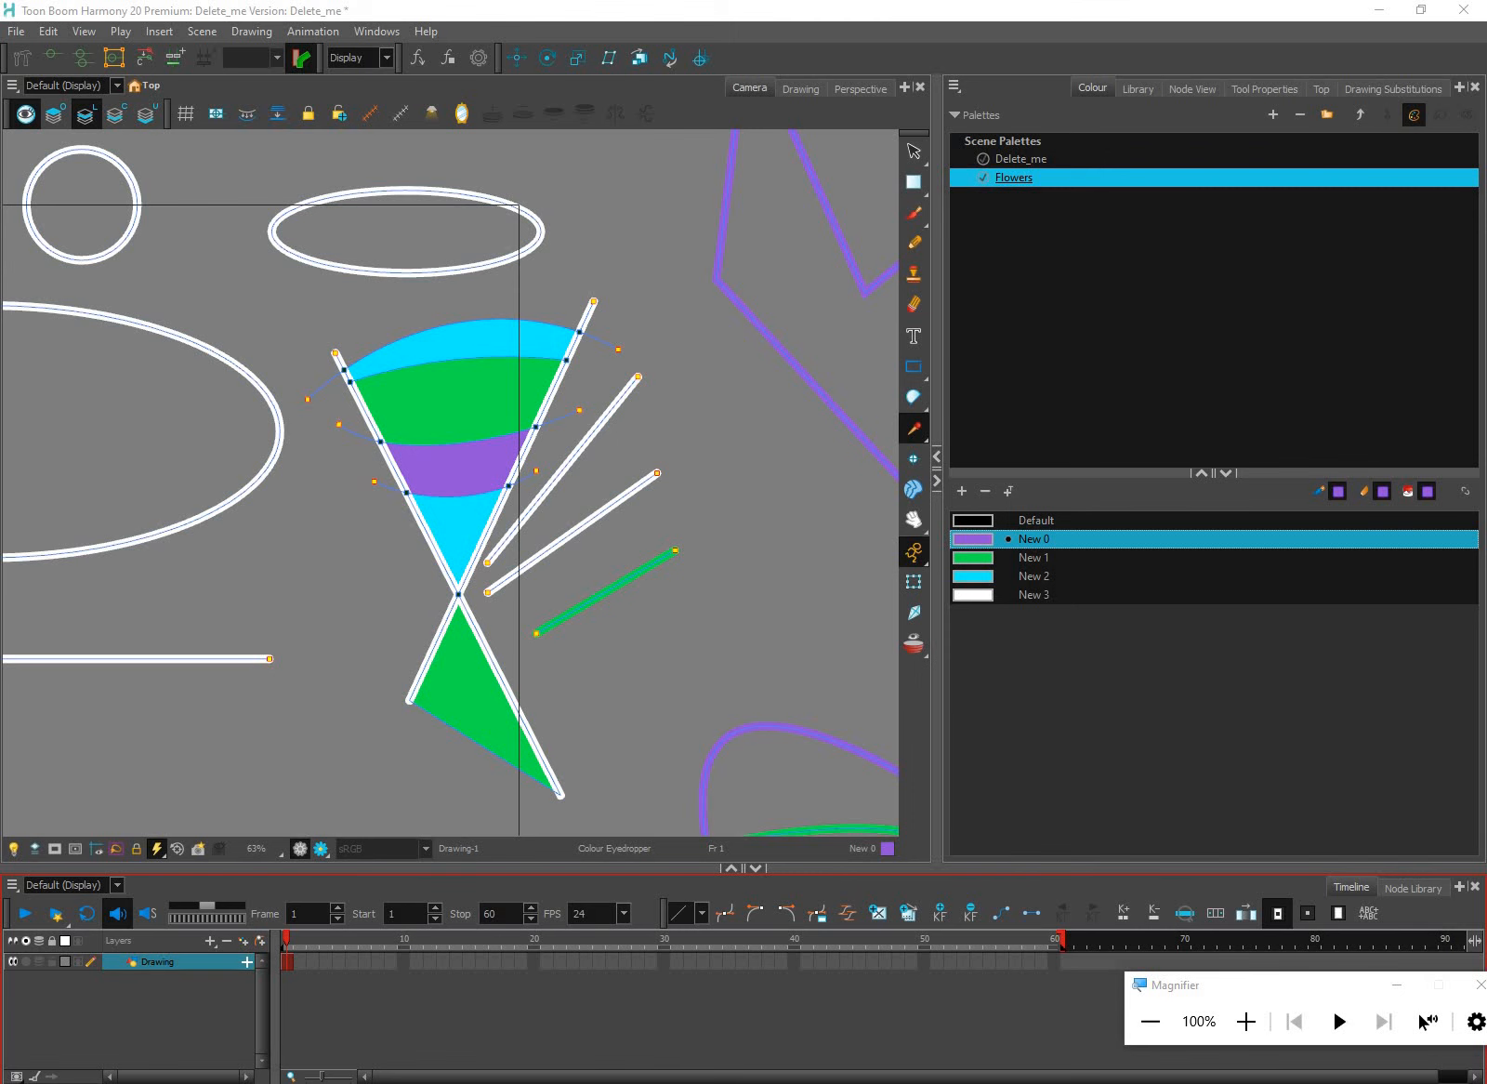
Capture a group of four reference pictures with the Snipping Tool and return to Harmony
click(587, 464)
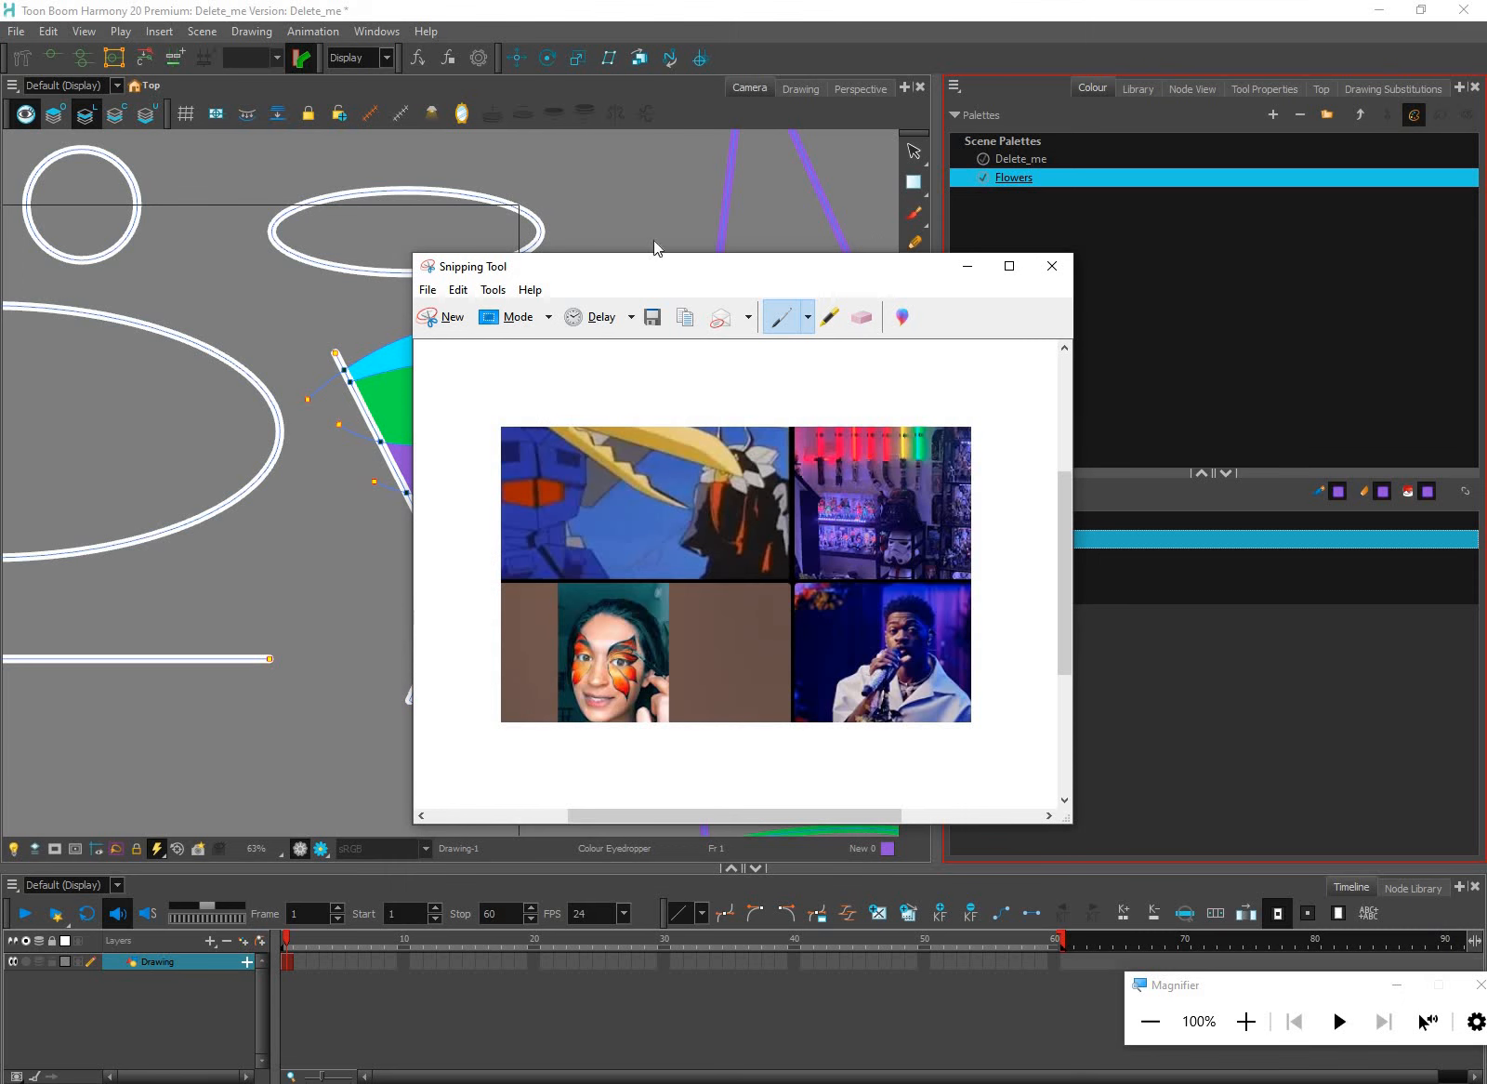
drag(548, 266, 190, 216)
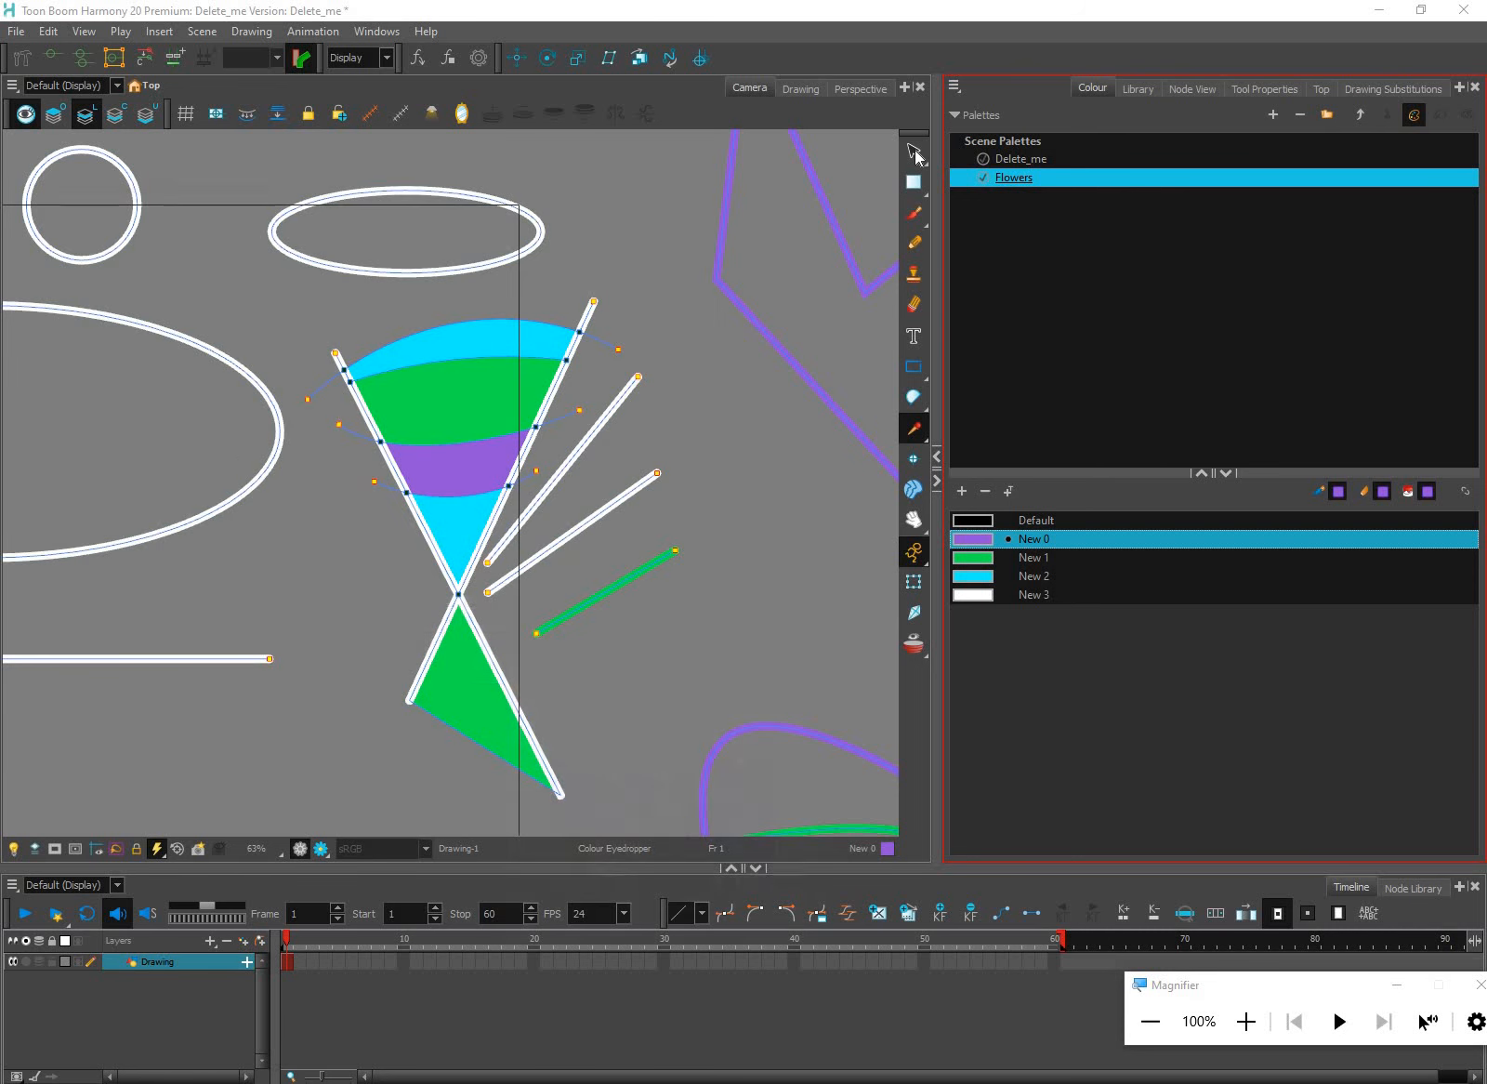
click(610, 216)
Switch to the Select tool and paste the captured picture into the drawing as a drawing object
click(914, 149)
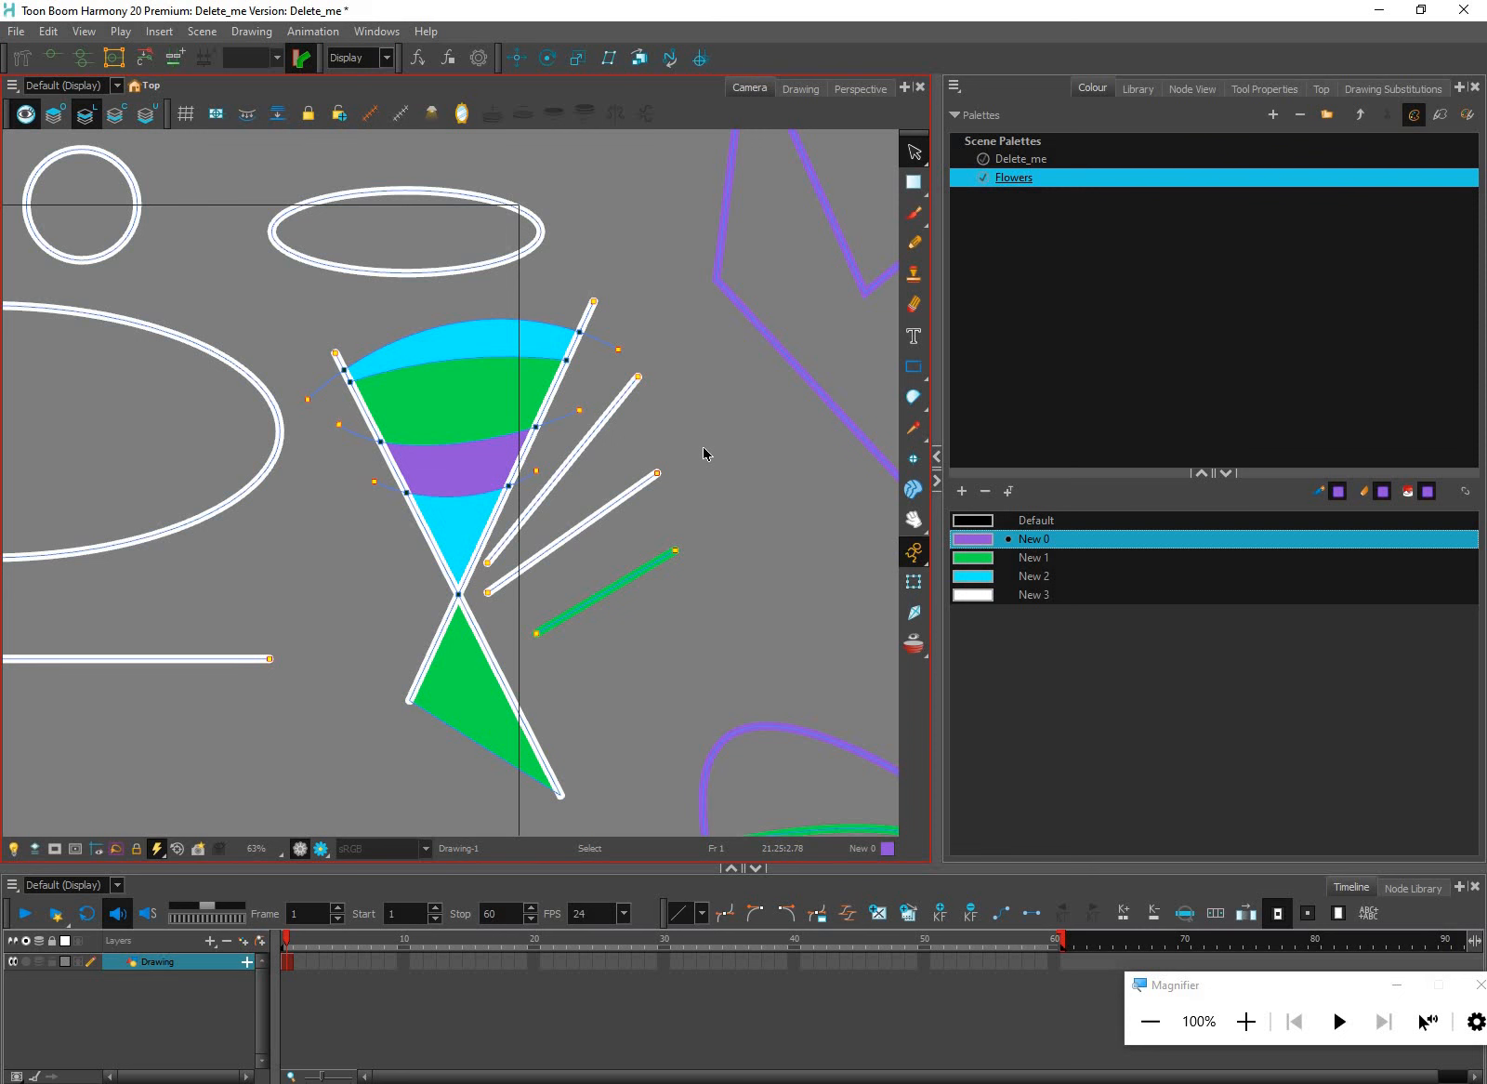
right_click(704, 448)
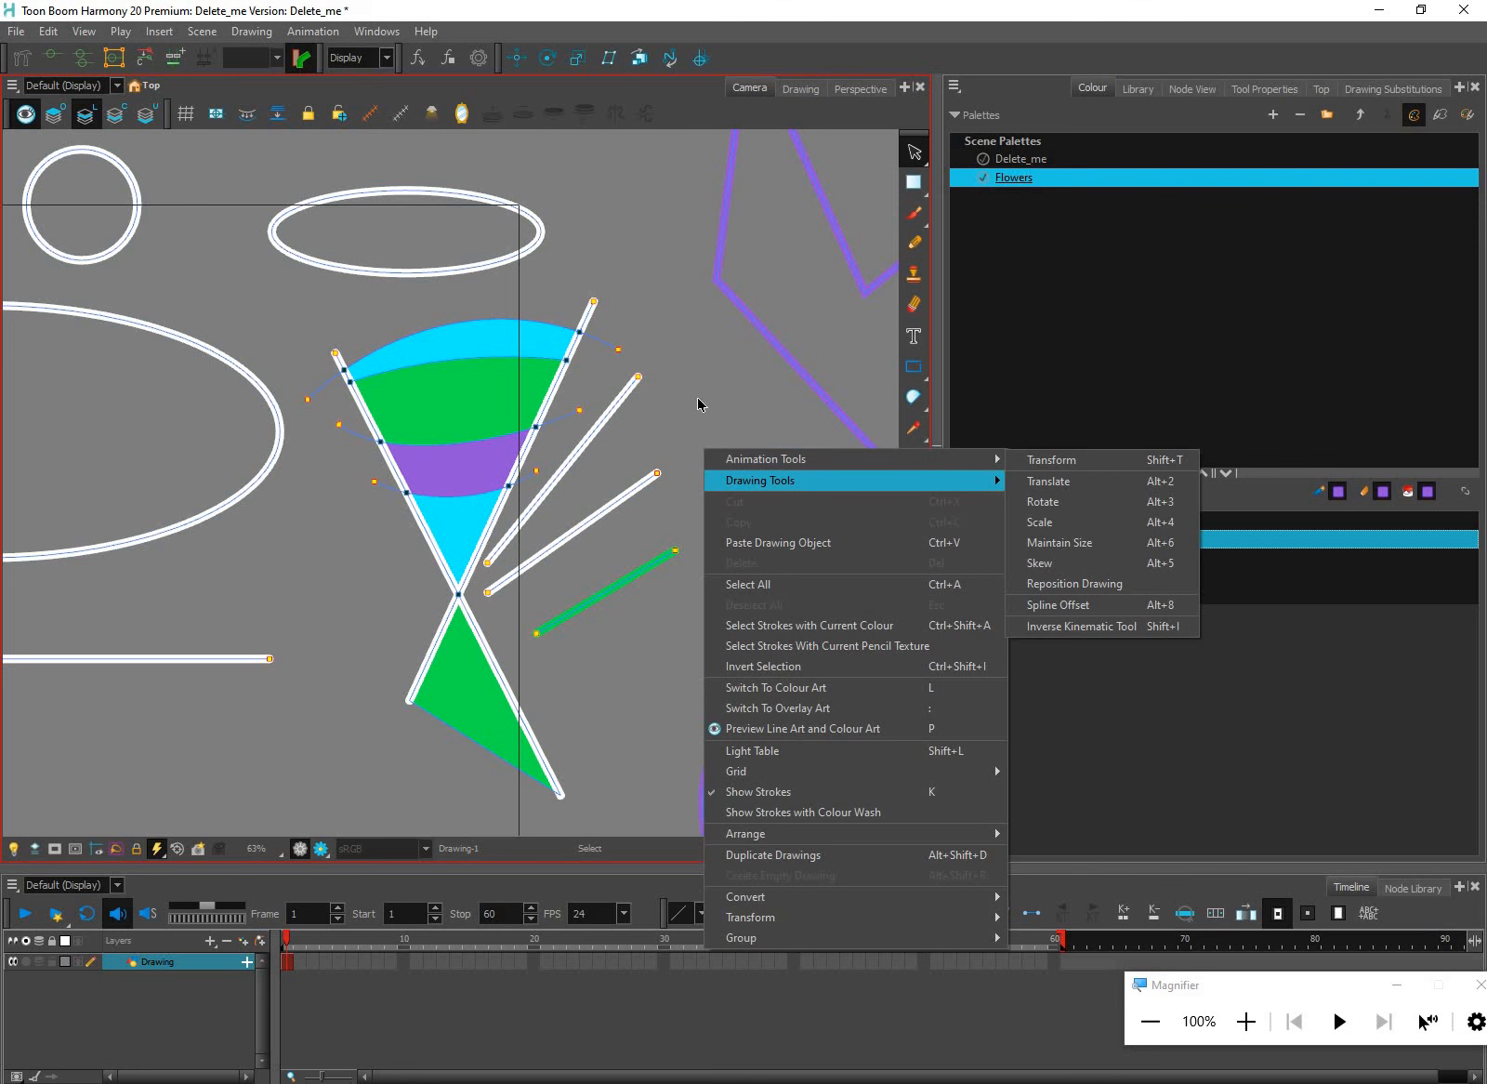
click(49, 35)
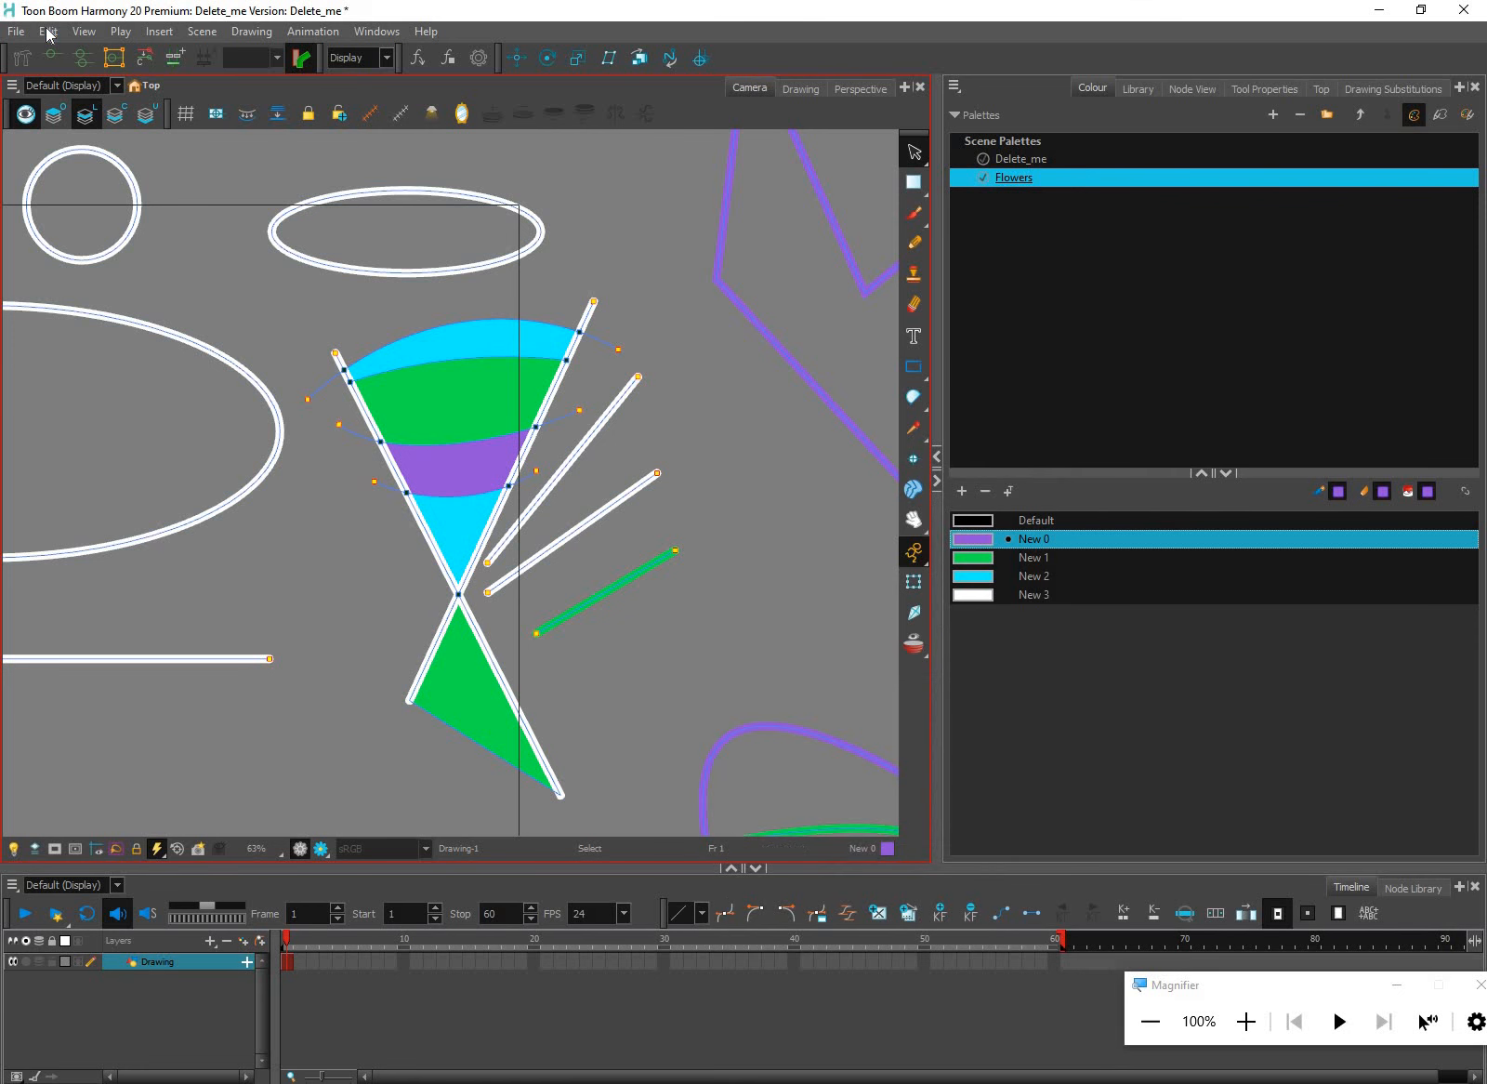
click(48, 35)
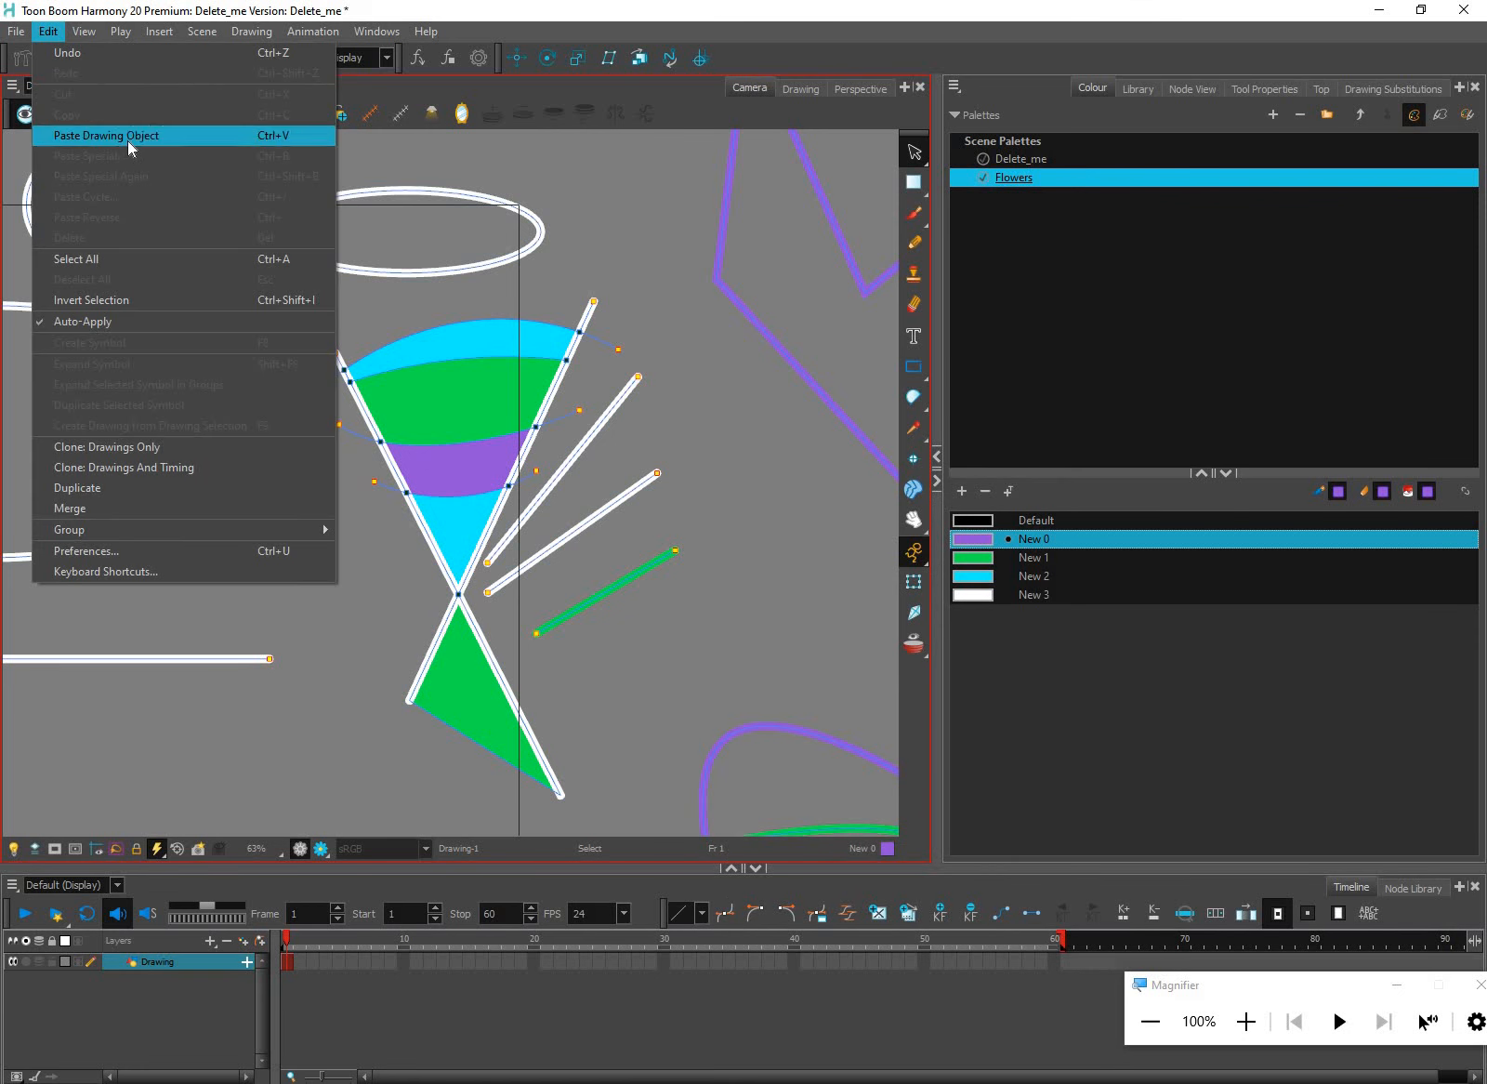
key(Return)
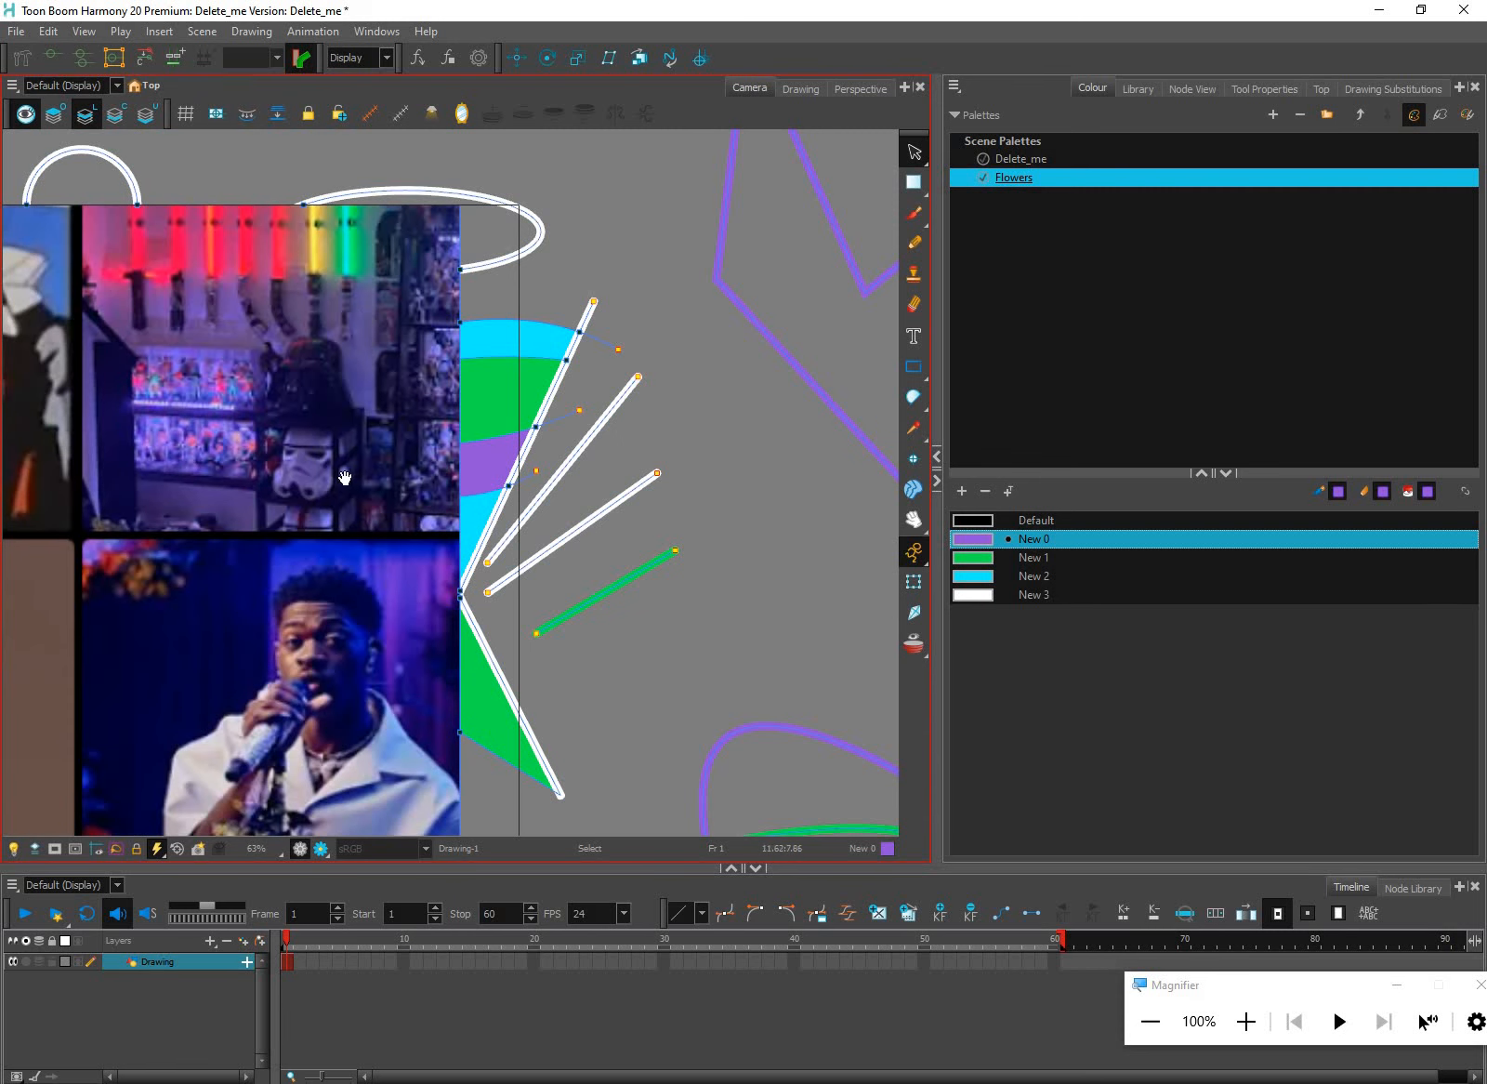
scroll(368, 316, down, 3)
drag(604, 406, 923, 392)
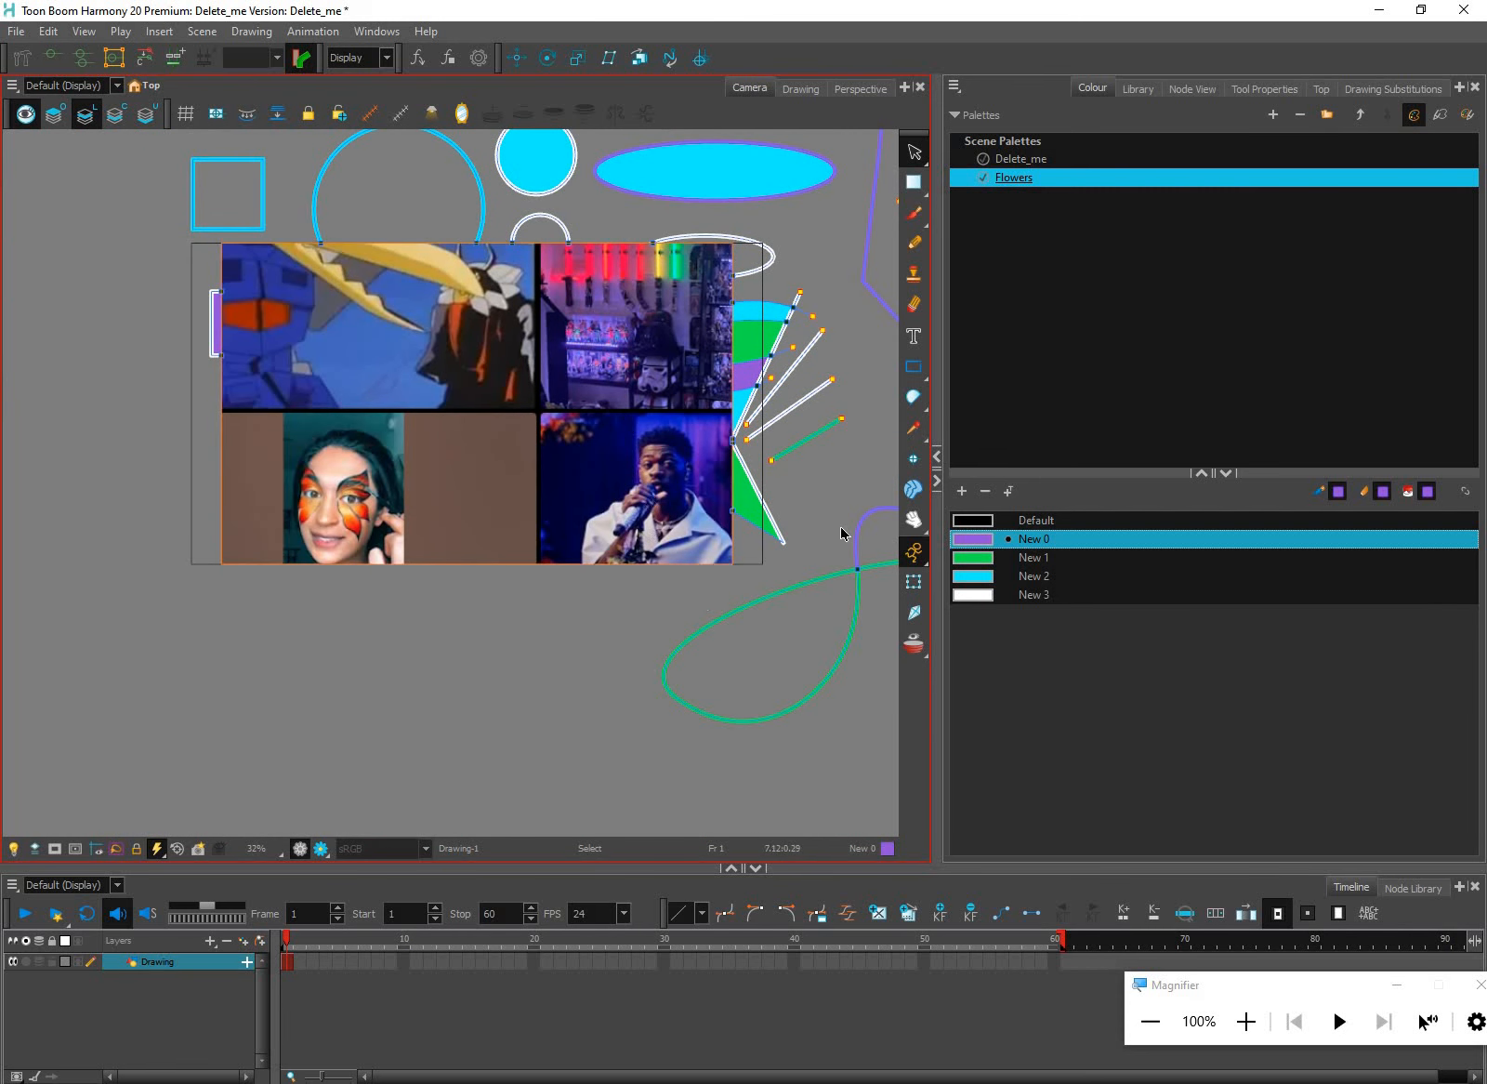
Add a new colour to the Flowers palette and set it to an orange sampled from the face paint in the pasted picture
click(963, 492)
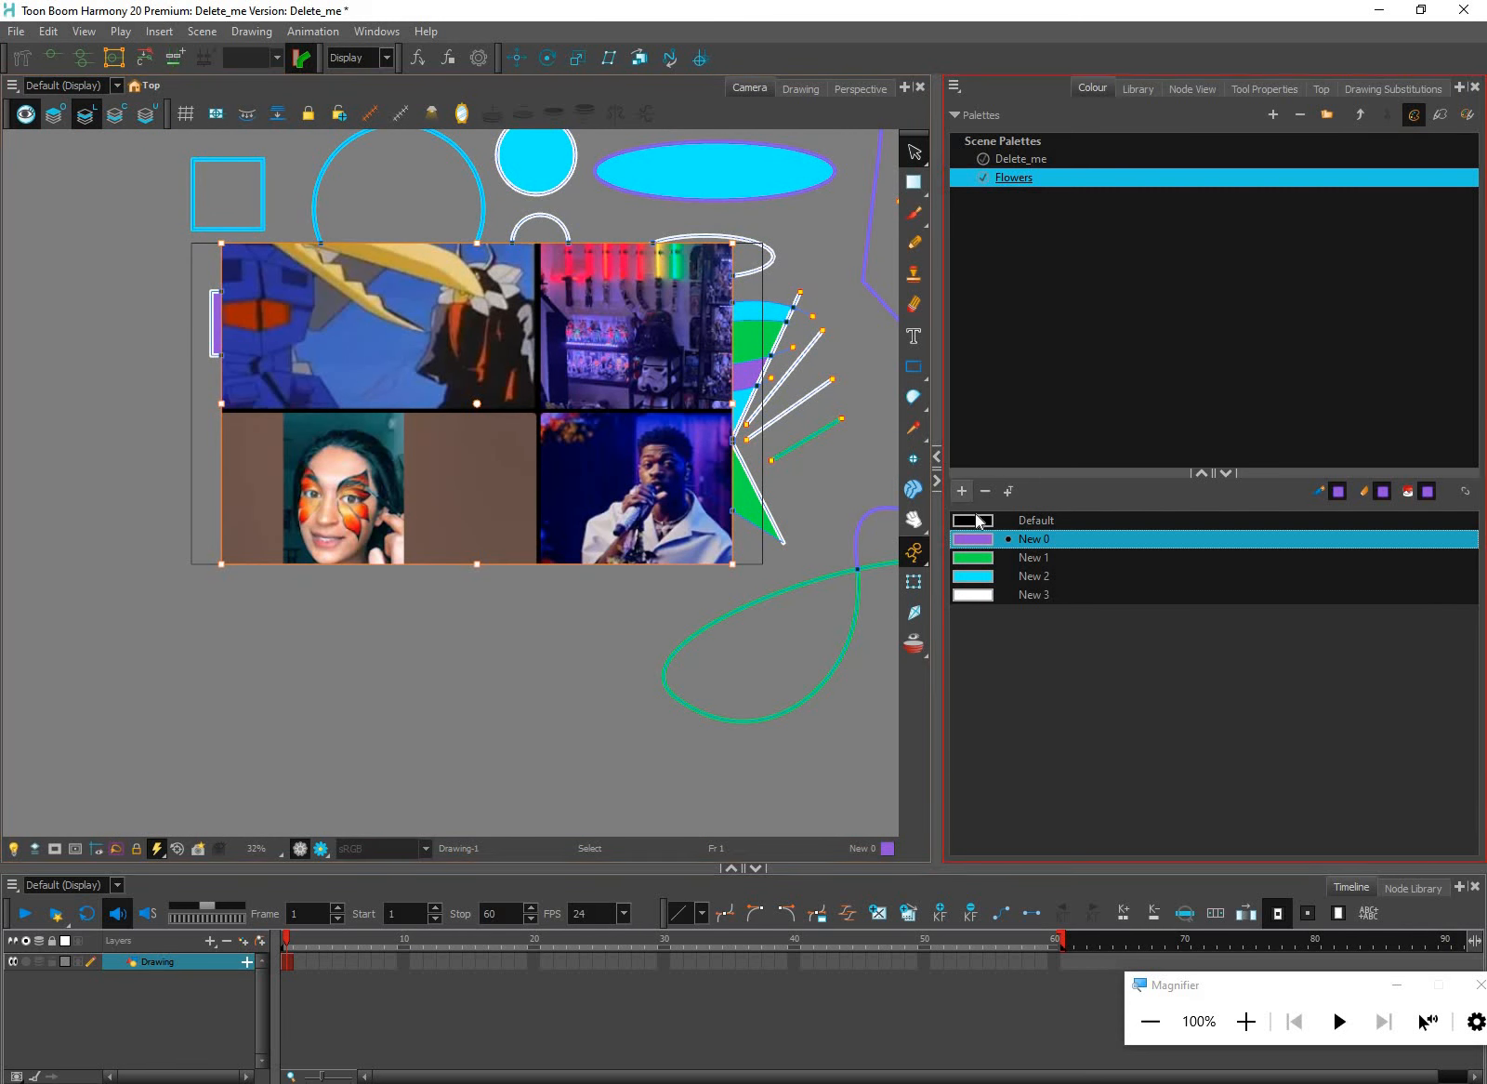
click(816, 748)
key(ctrl+z)
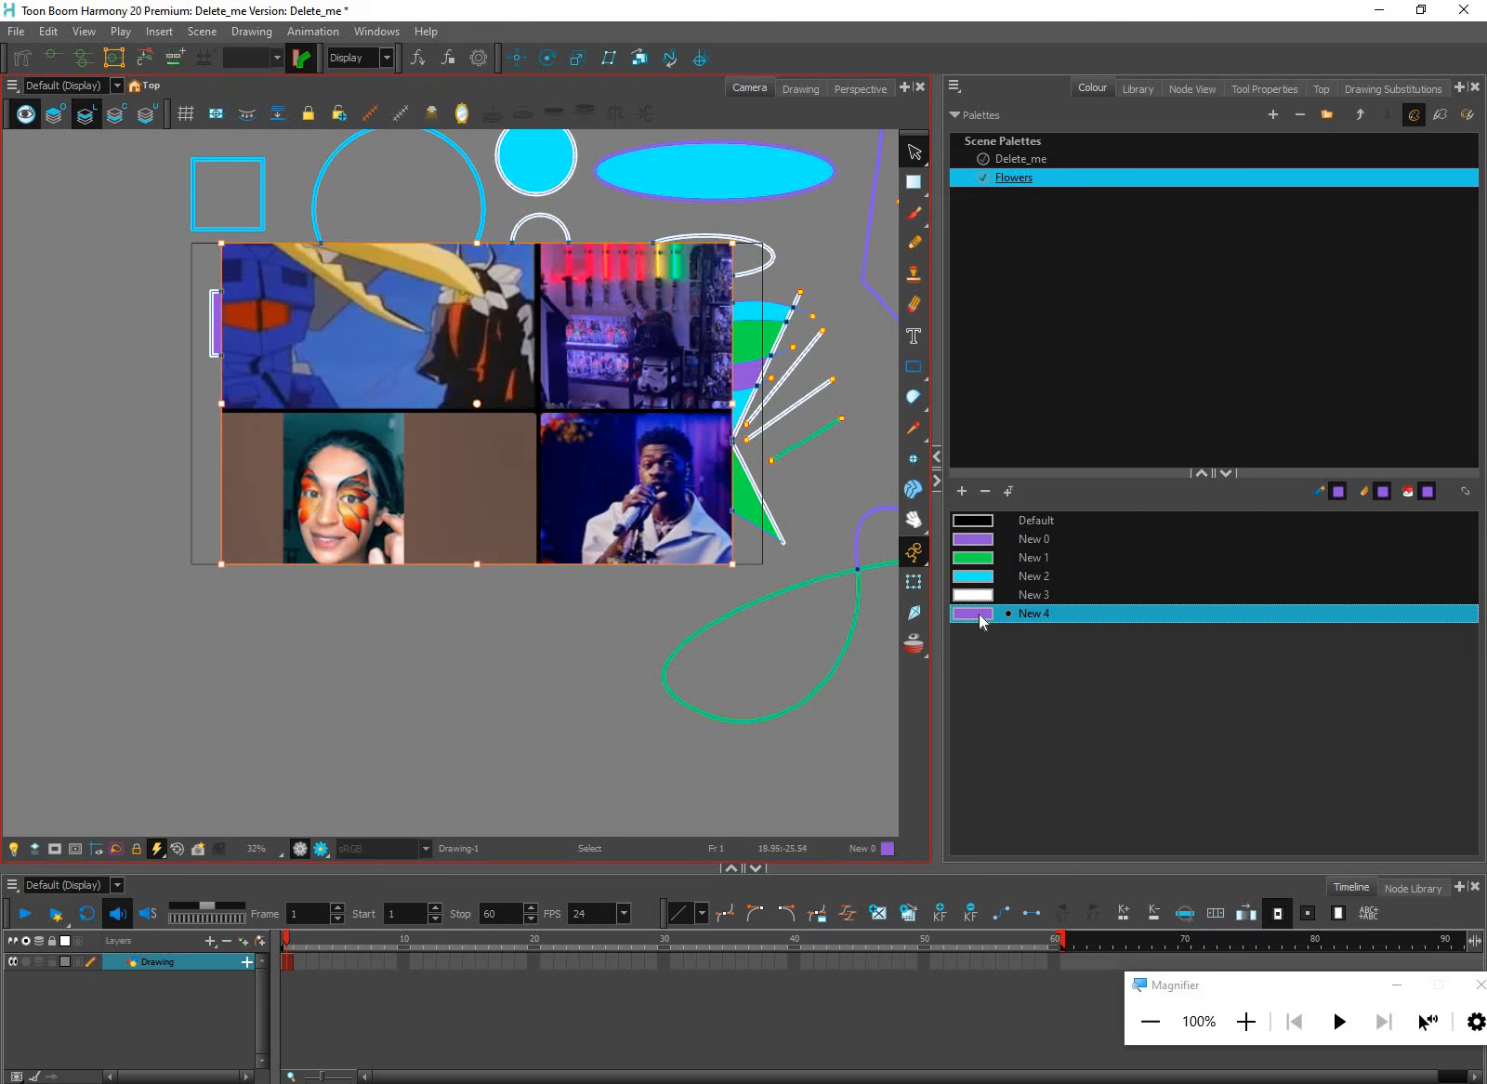
click(981, 615)
double_click(981, 614)
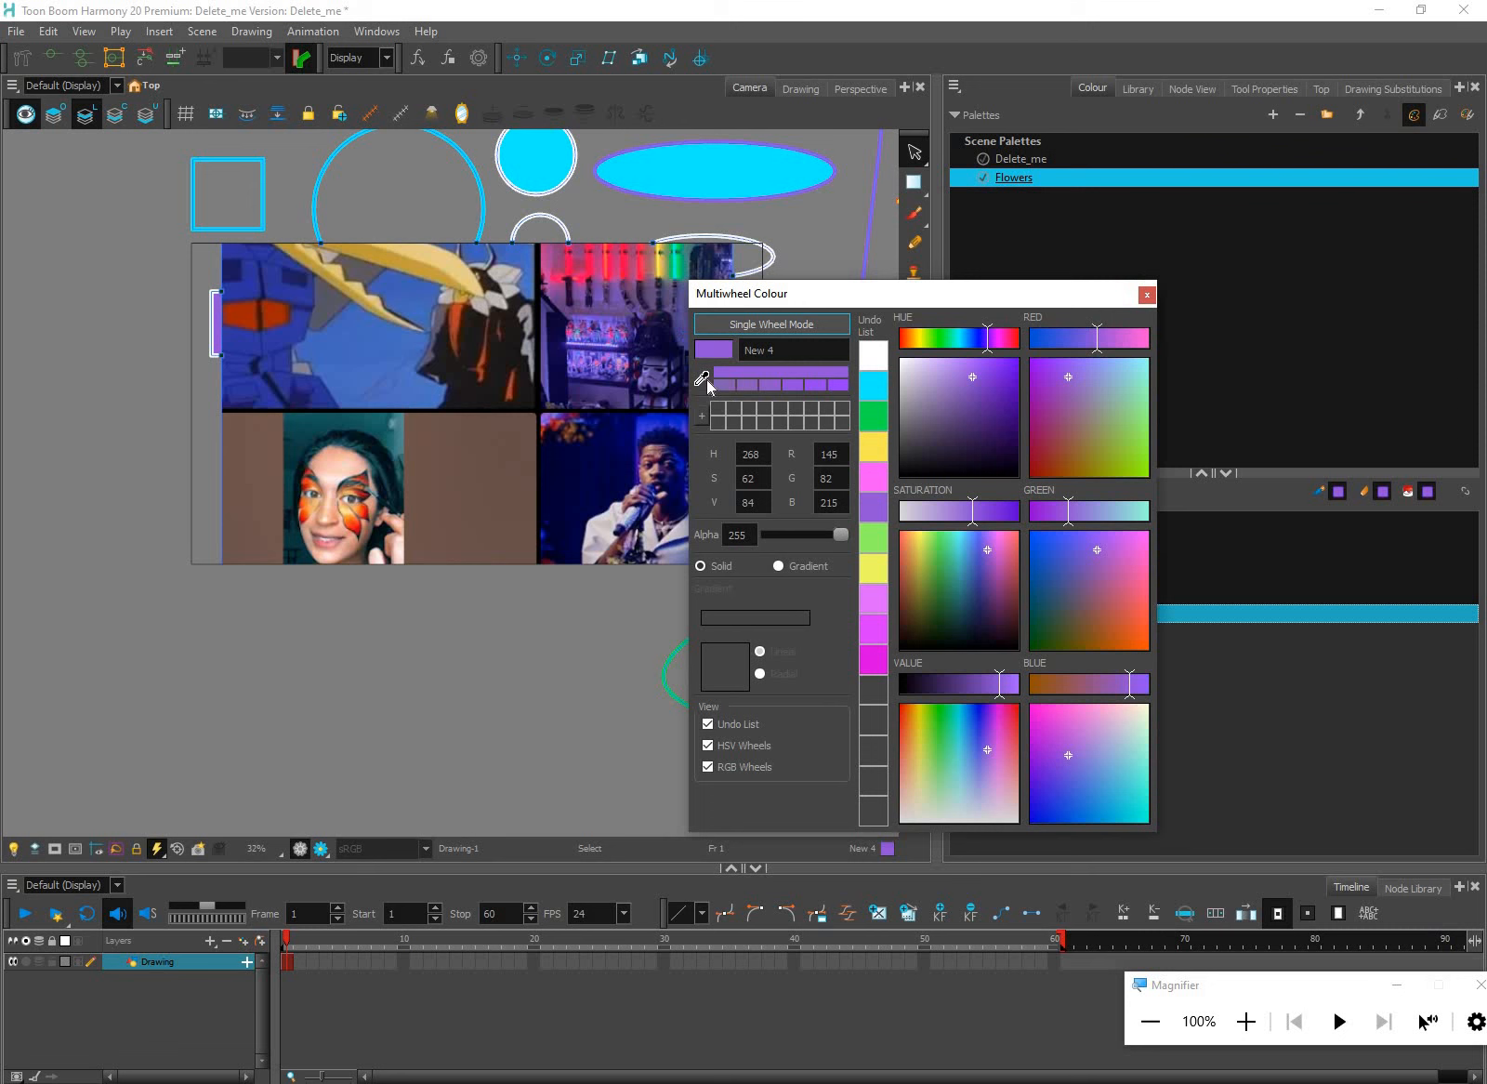
click(701, 379)
click(704, 375)
click(362, 513)
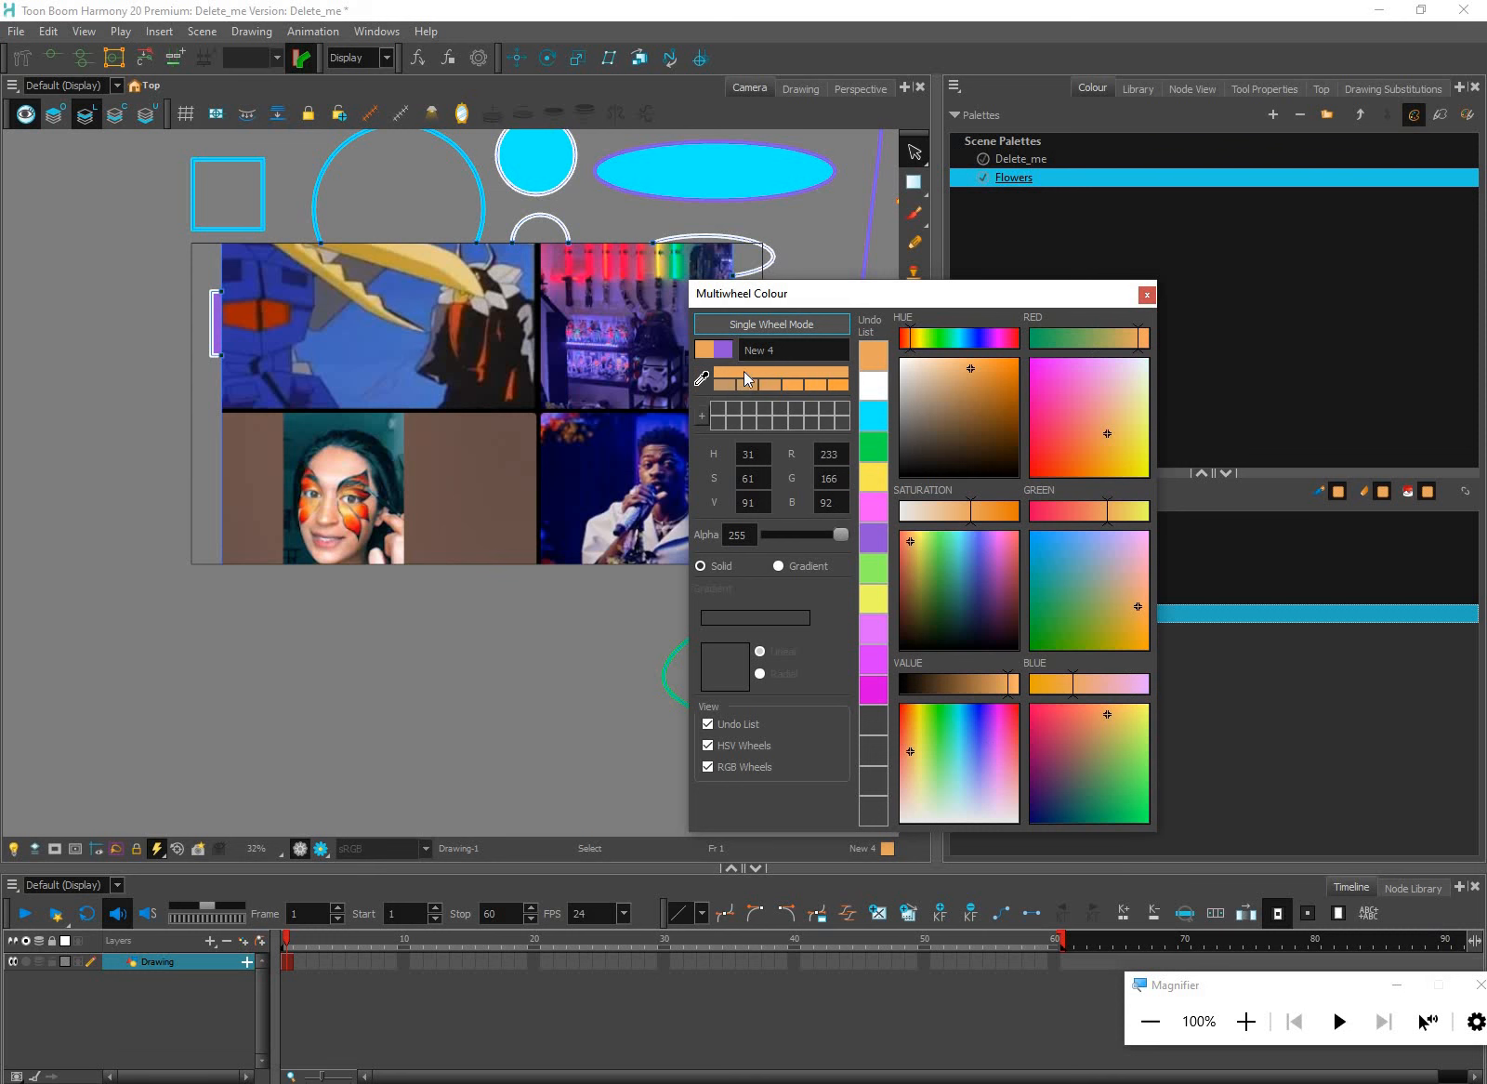
click(1148, 296)
Pick green New 1 from the large looped stroke below the picture with the Colour Eyedropper
click(915, 434)
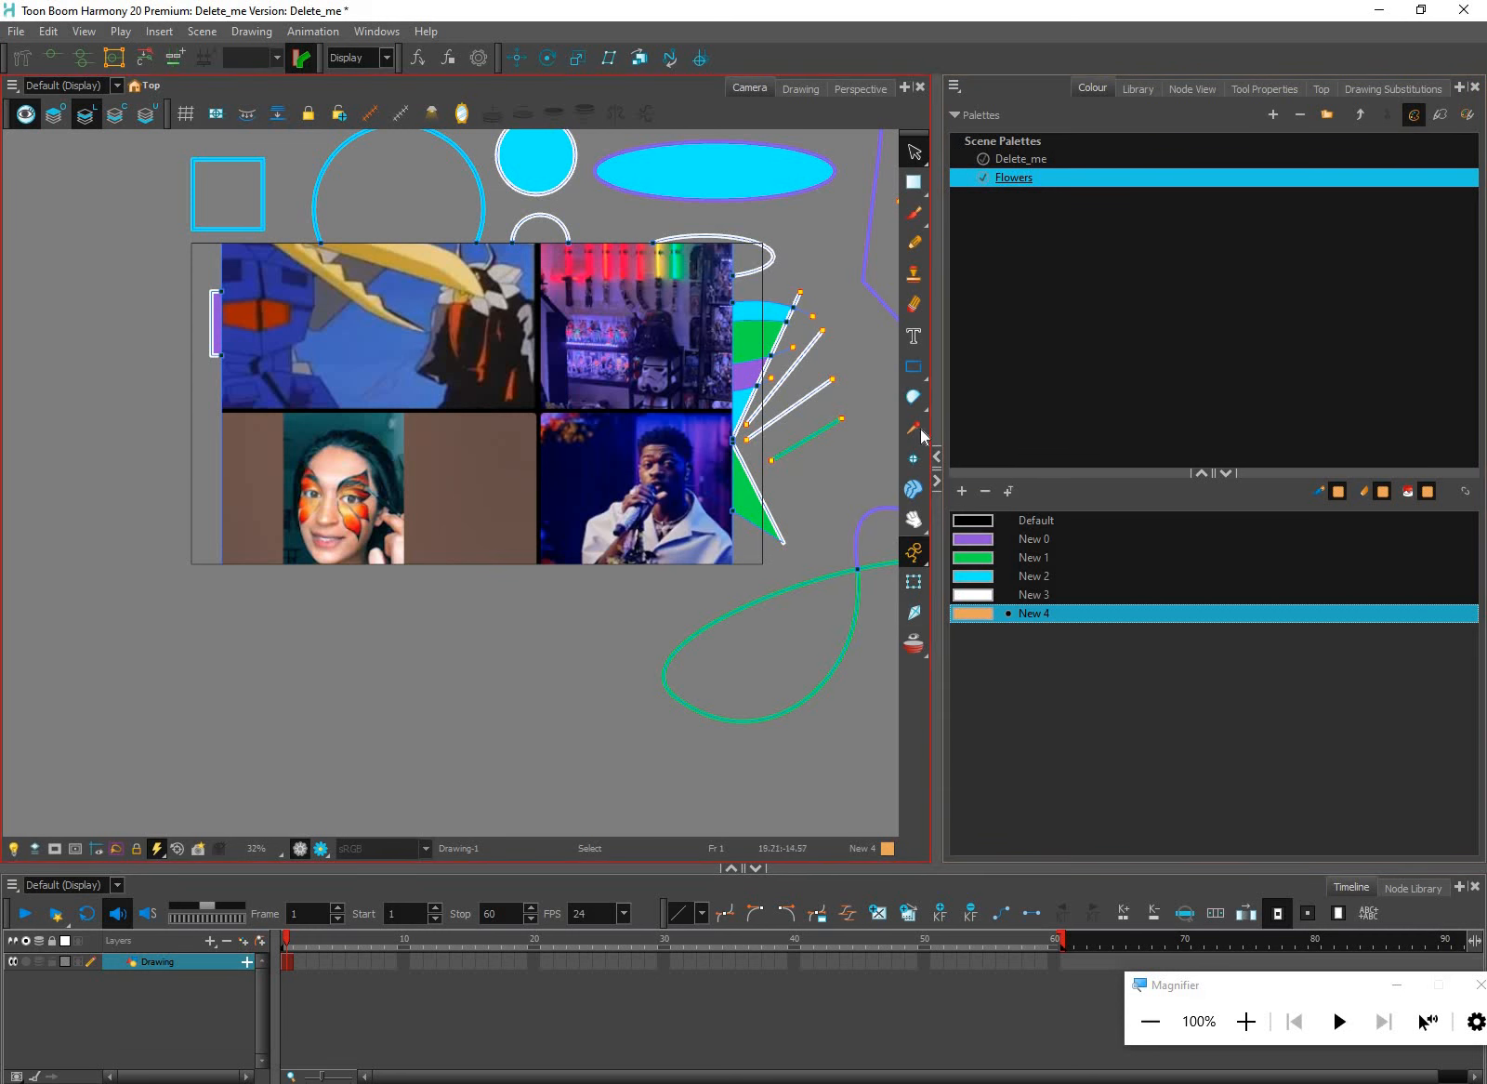
click(609, 713)
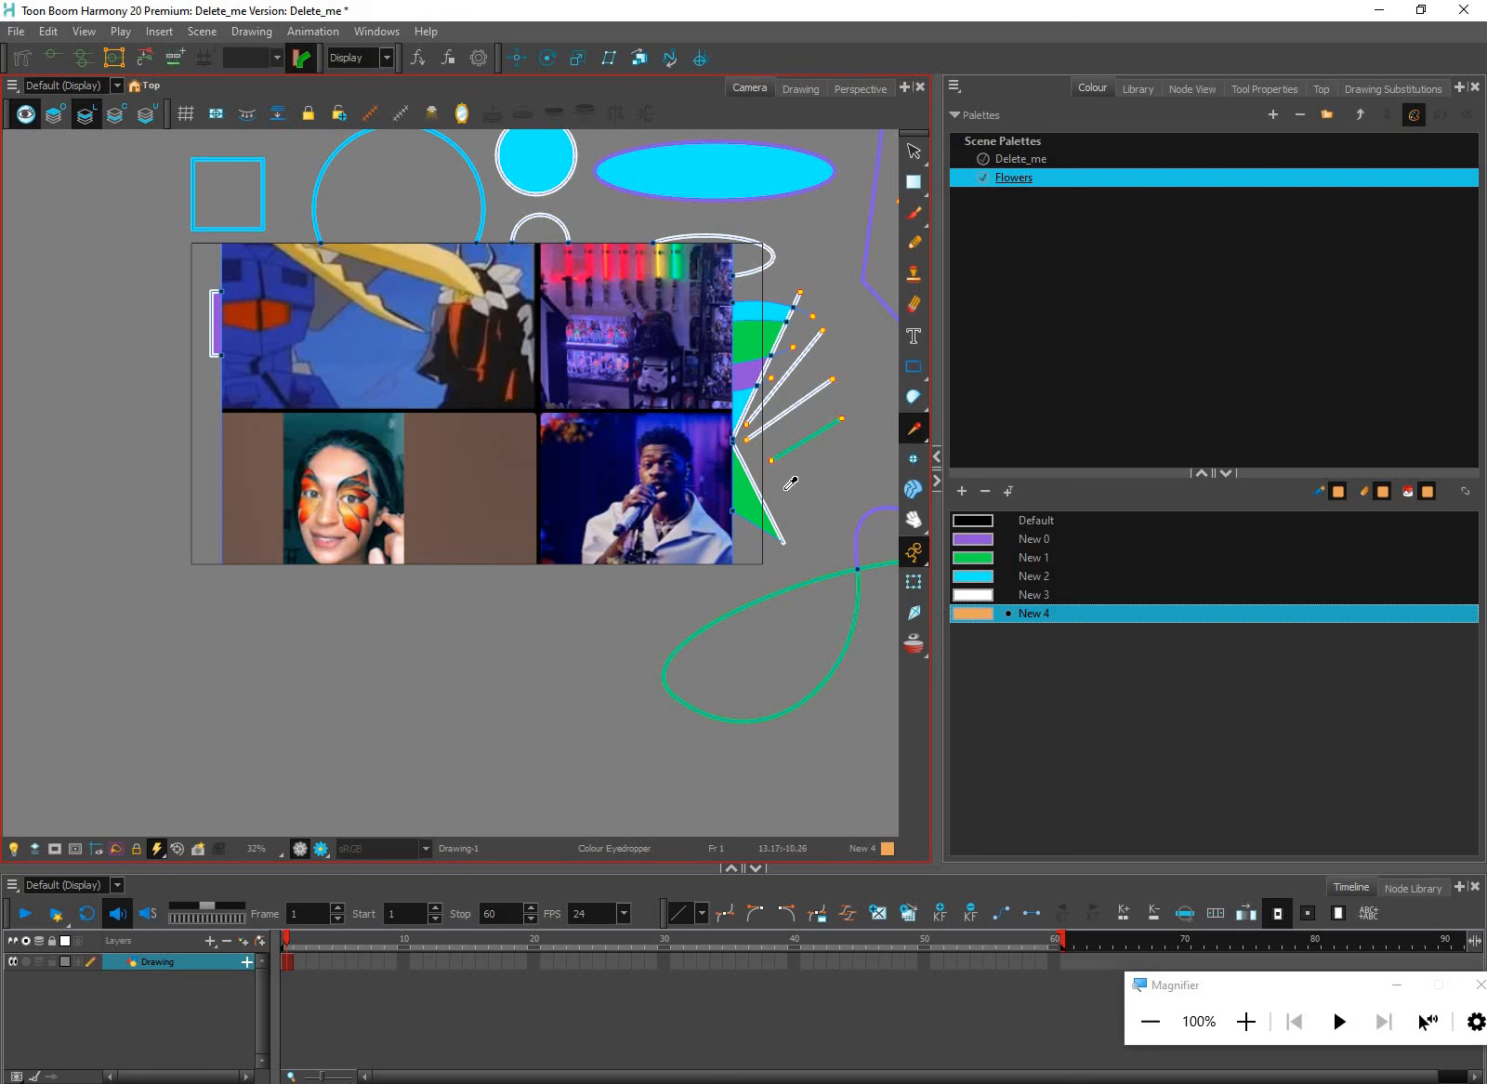
click(669, 658)
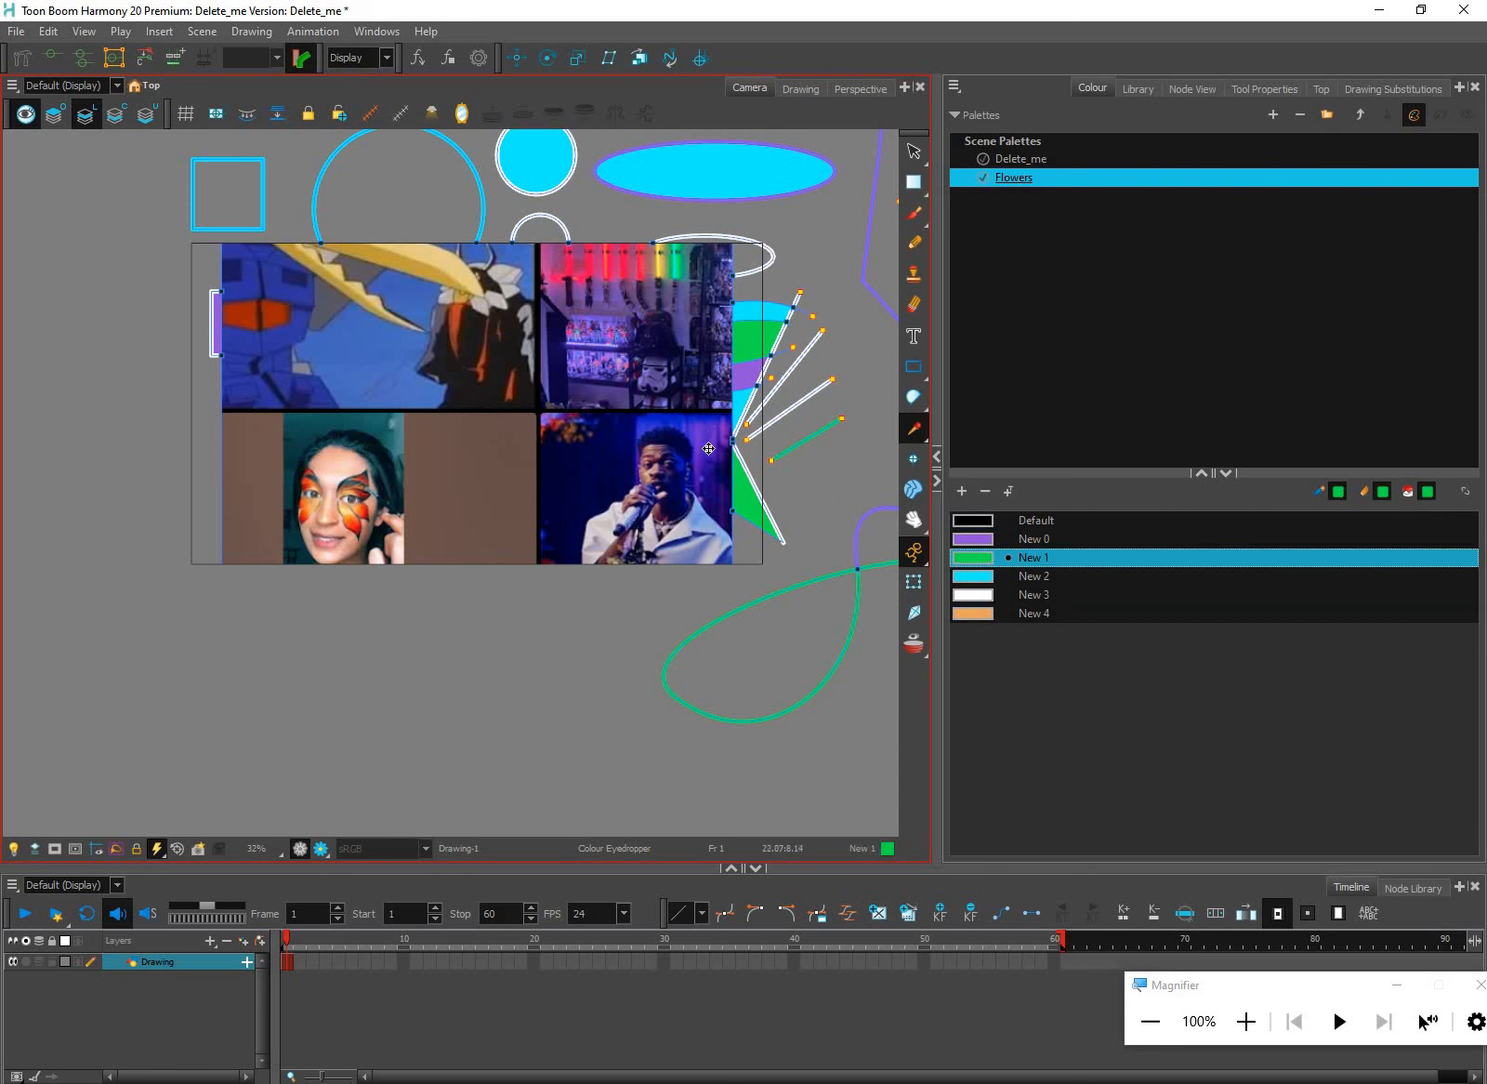
Select the pasted picture and delete it from the drawing
click(913, 150)
click(693, 555)
key(Delete)
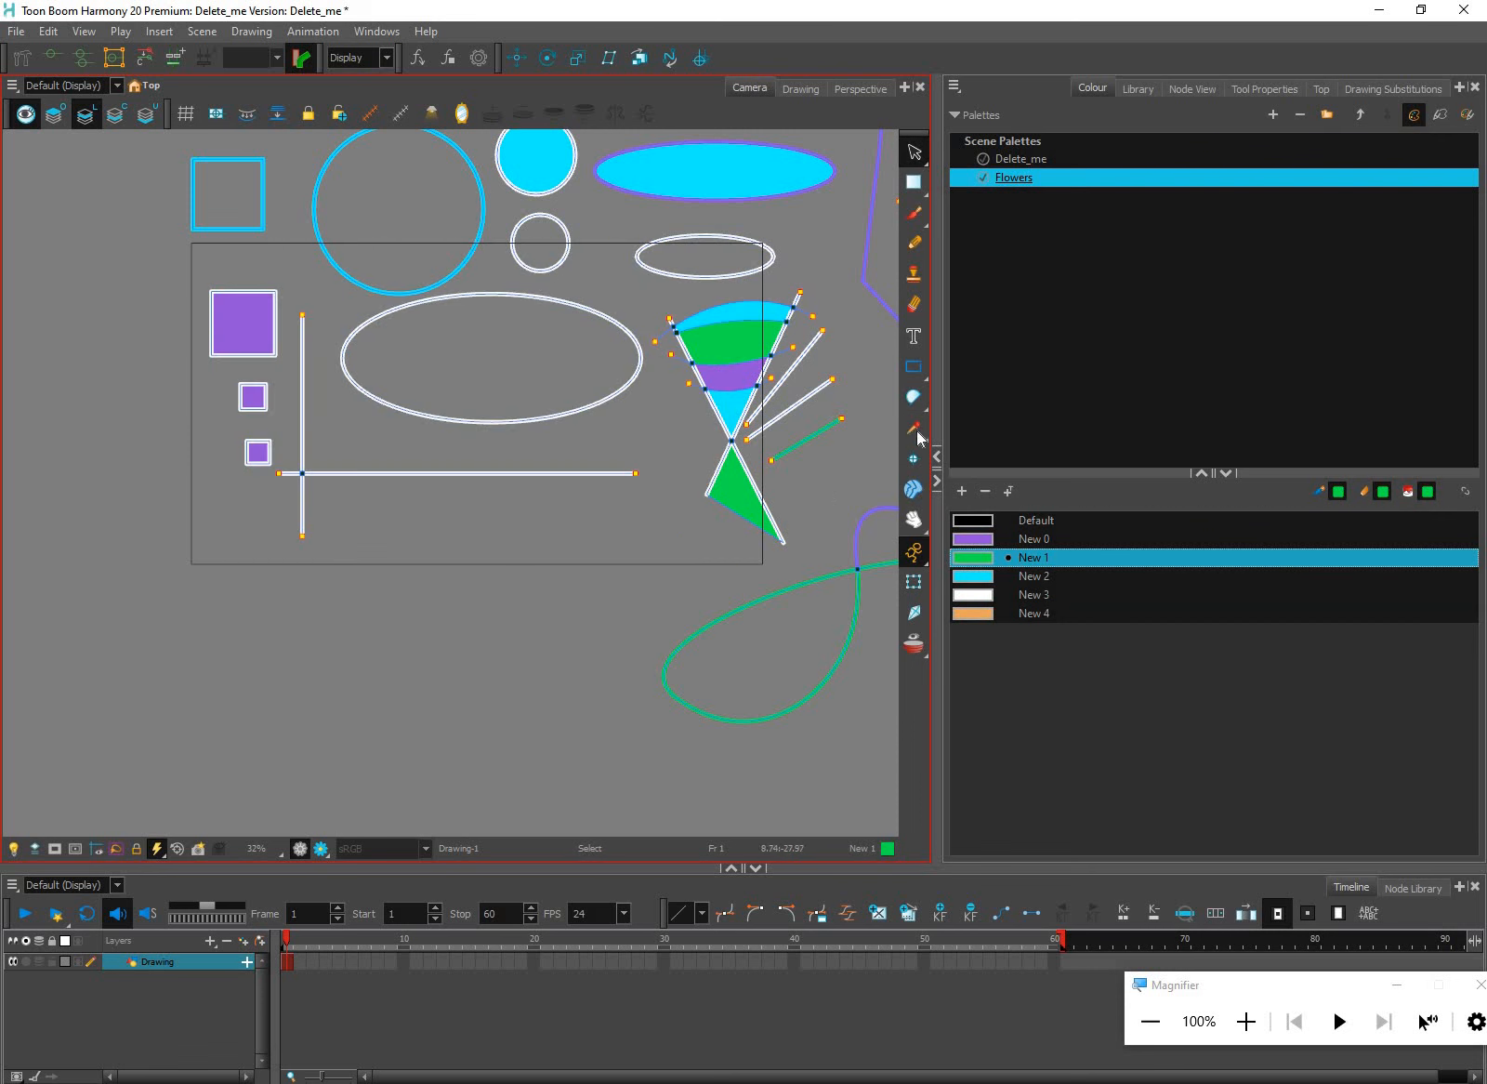
Sample the pencil texture of the large green looped stroke with the Pencil Texture Eyedropper and return to the Colour Eyedropper
click(920, 435)
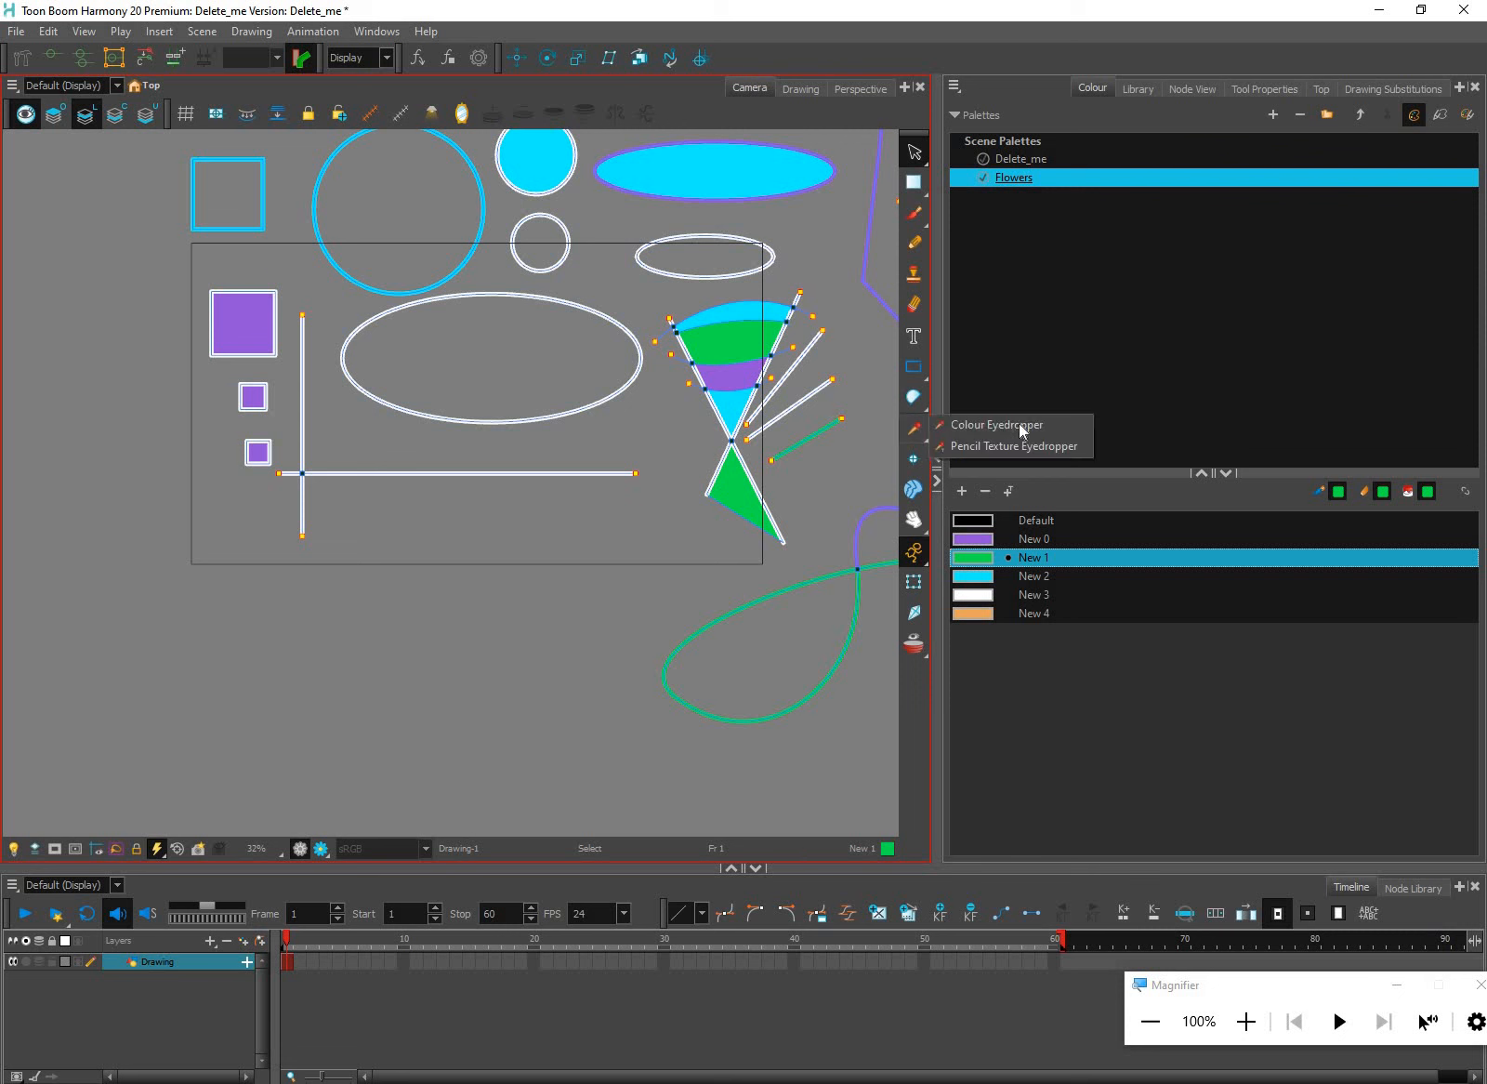
click(1075, 448)
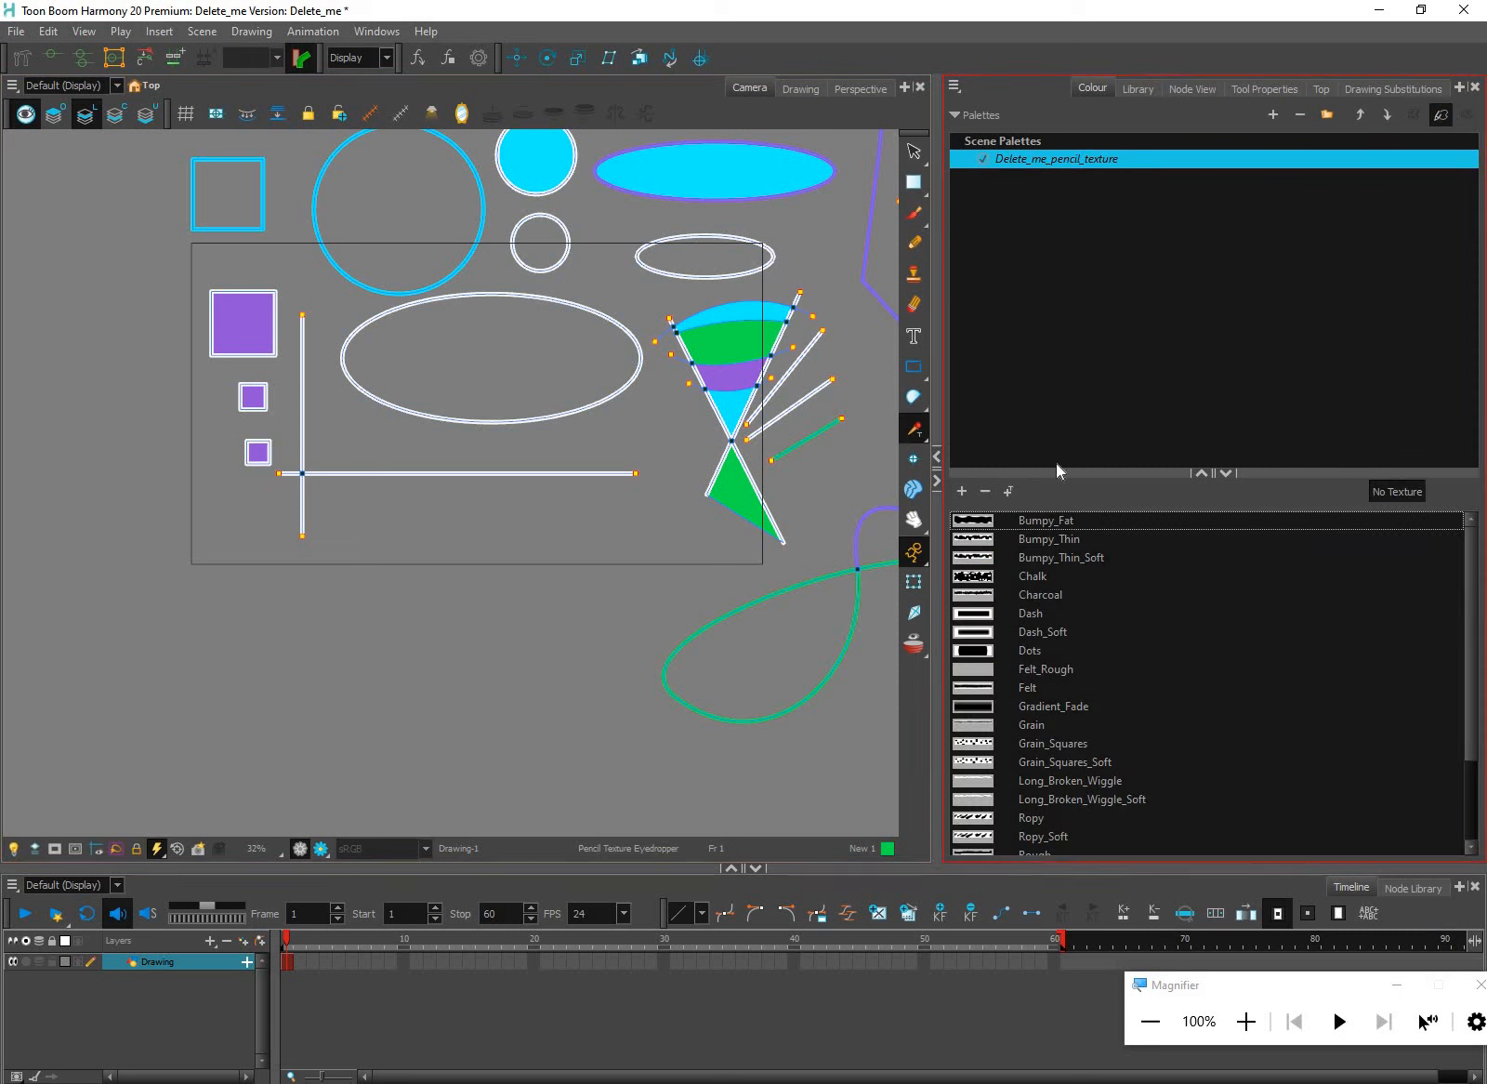
click(803, 442)
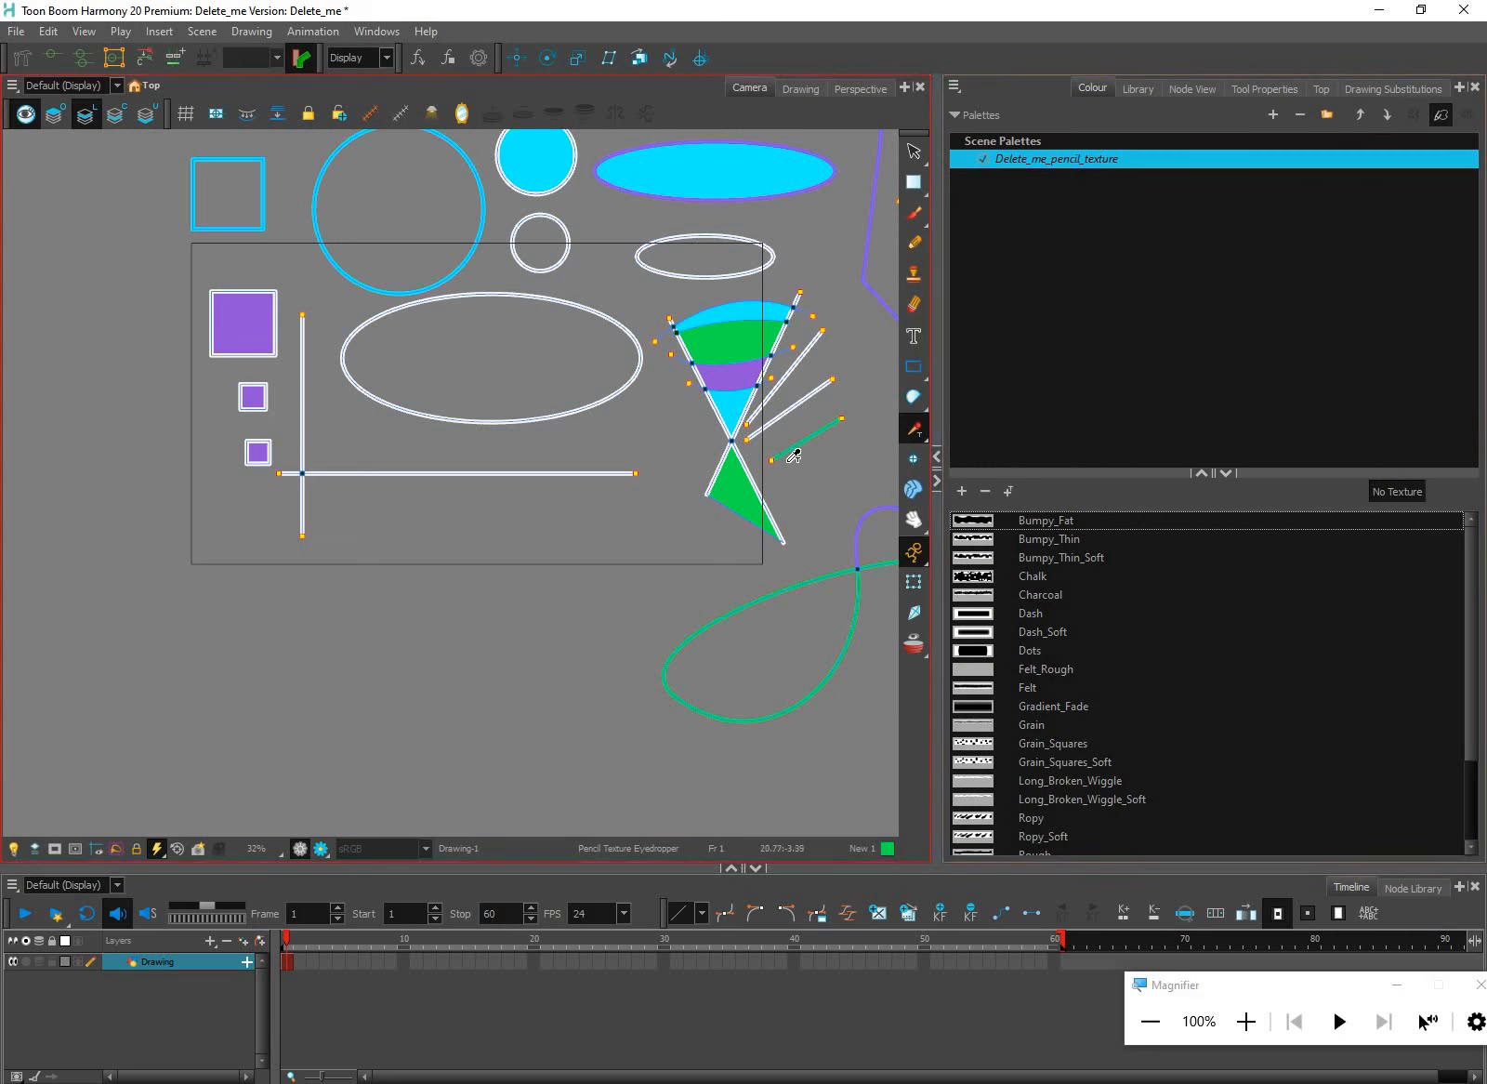
click(728, 606)
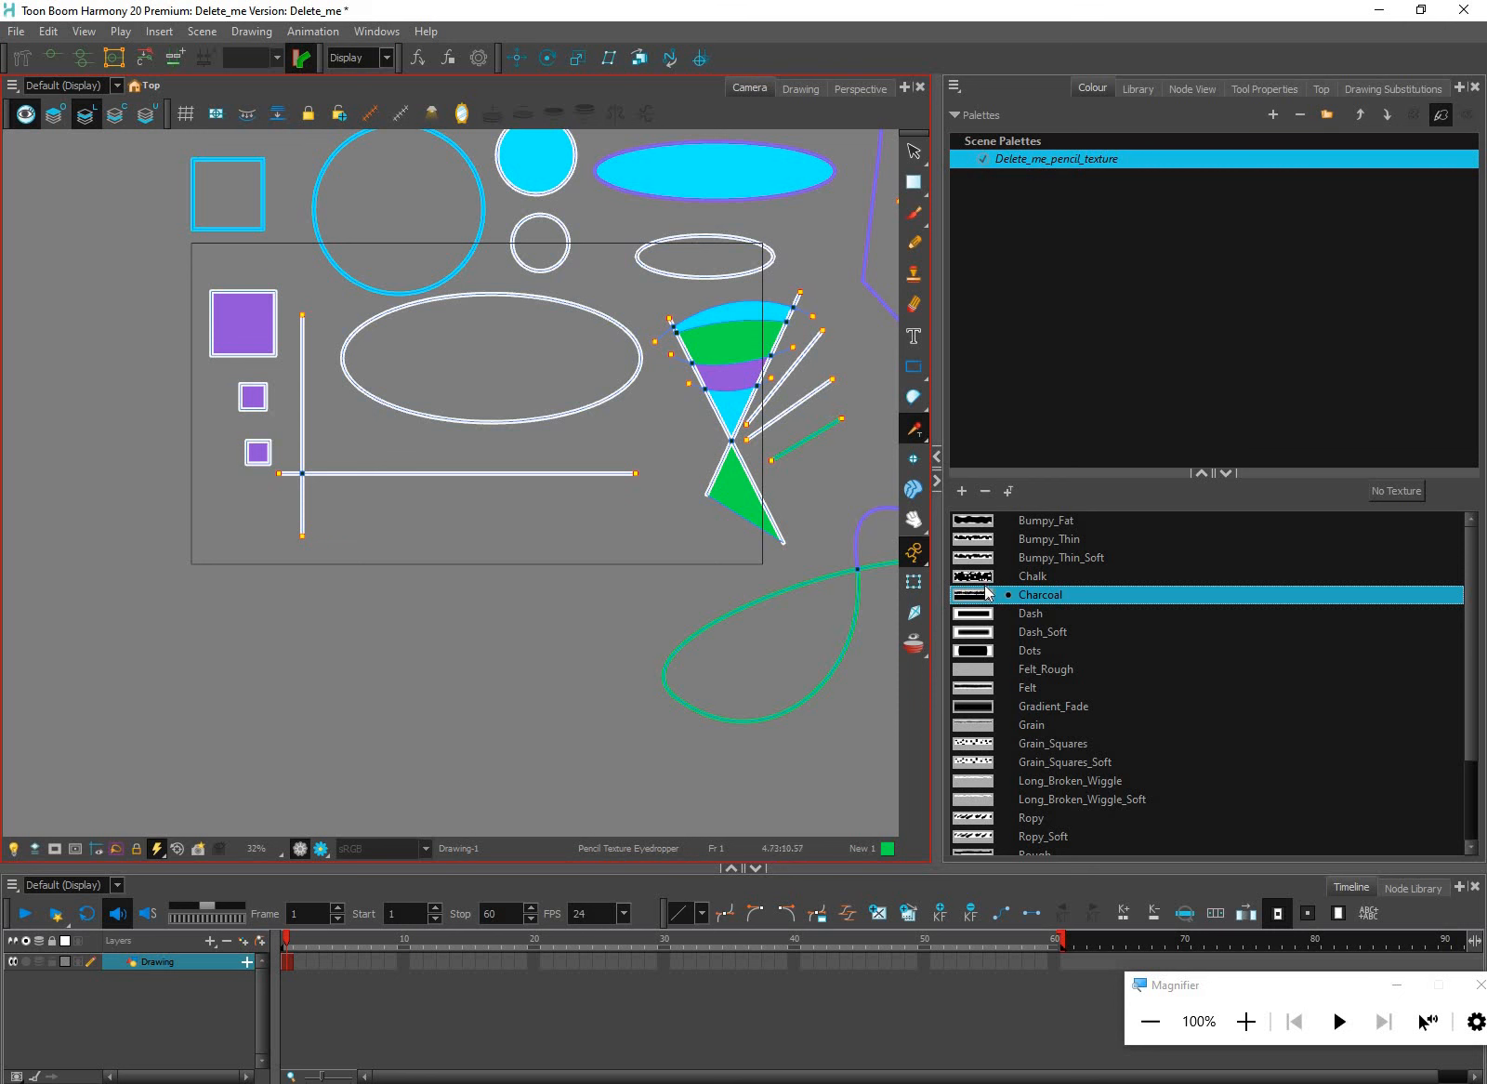
click(918, 432)
click(999, 425)
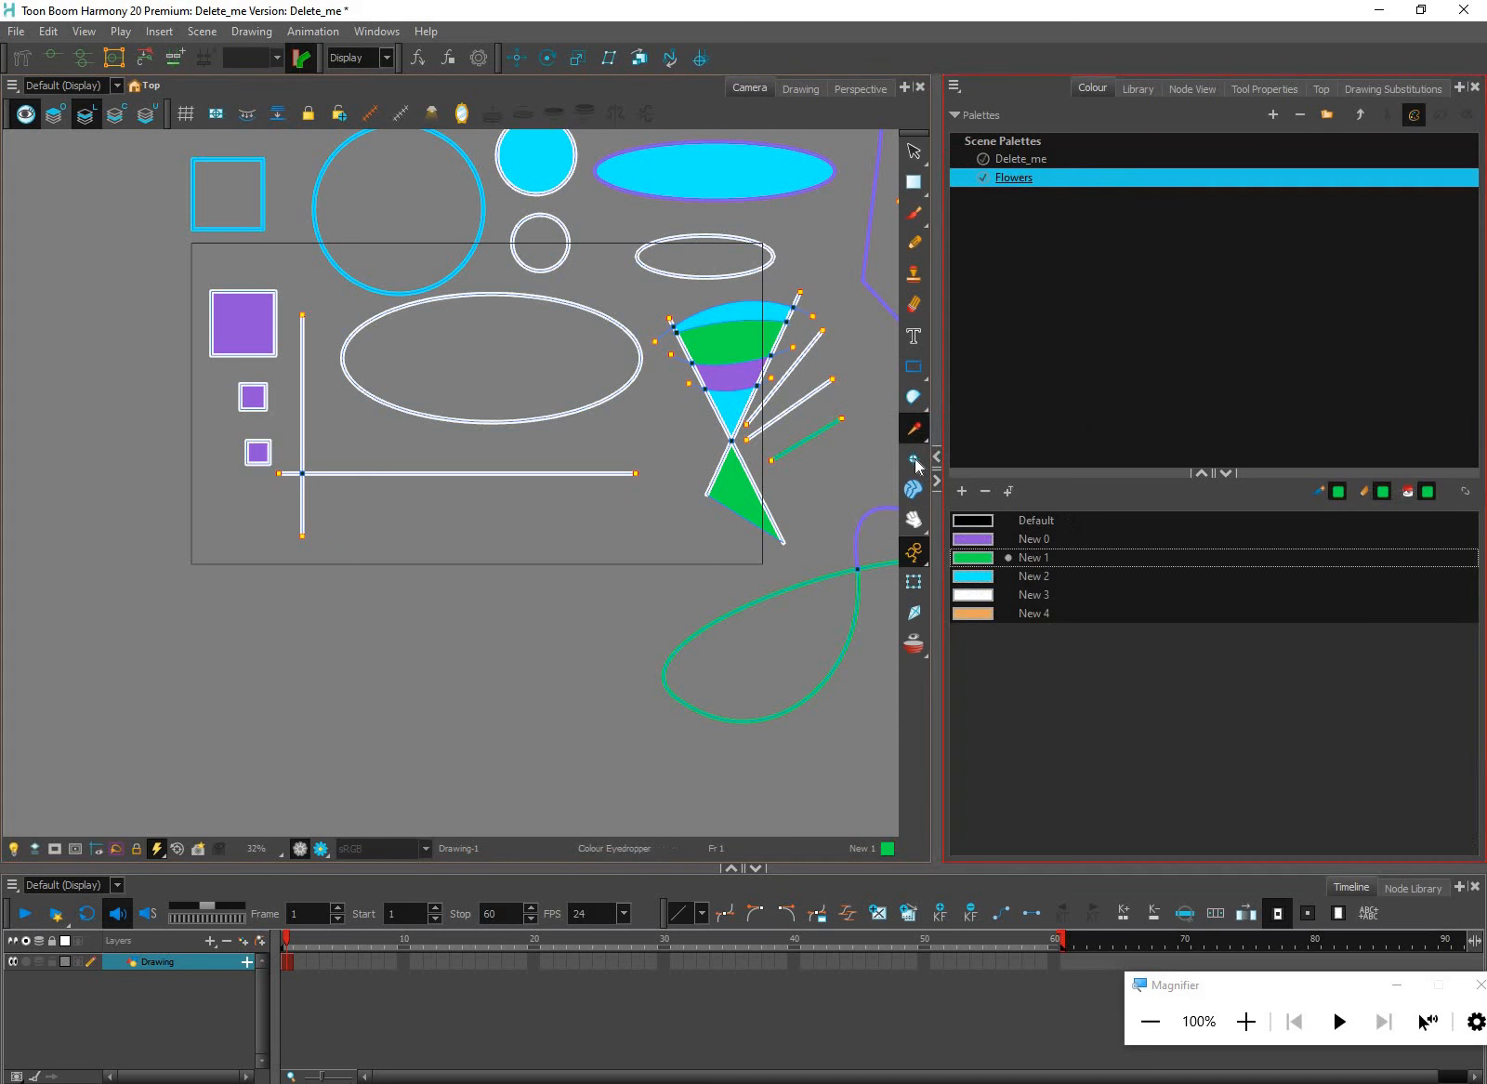
Delete all the shapes and lines in the drawing except the large white ellipse inside the camera frame
click(914, 461)
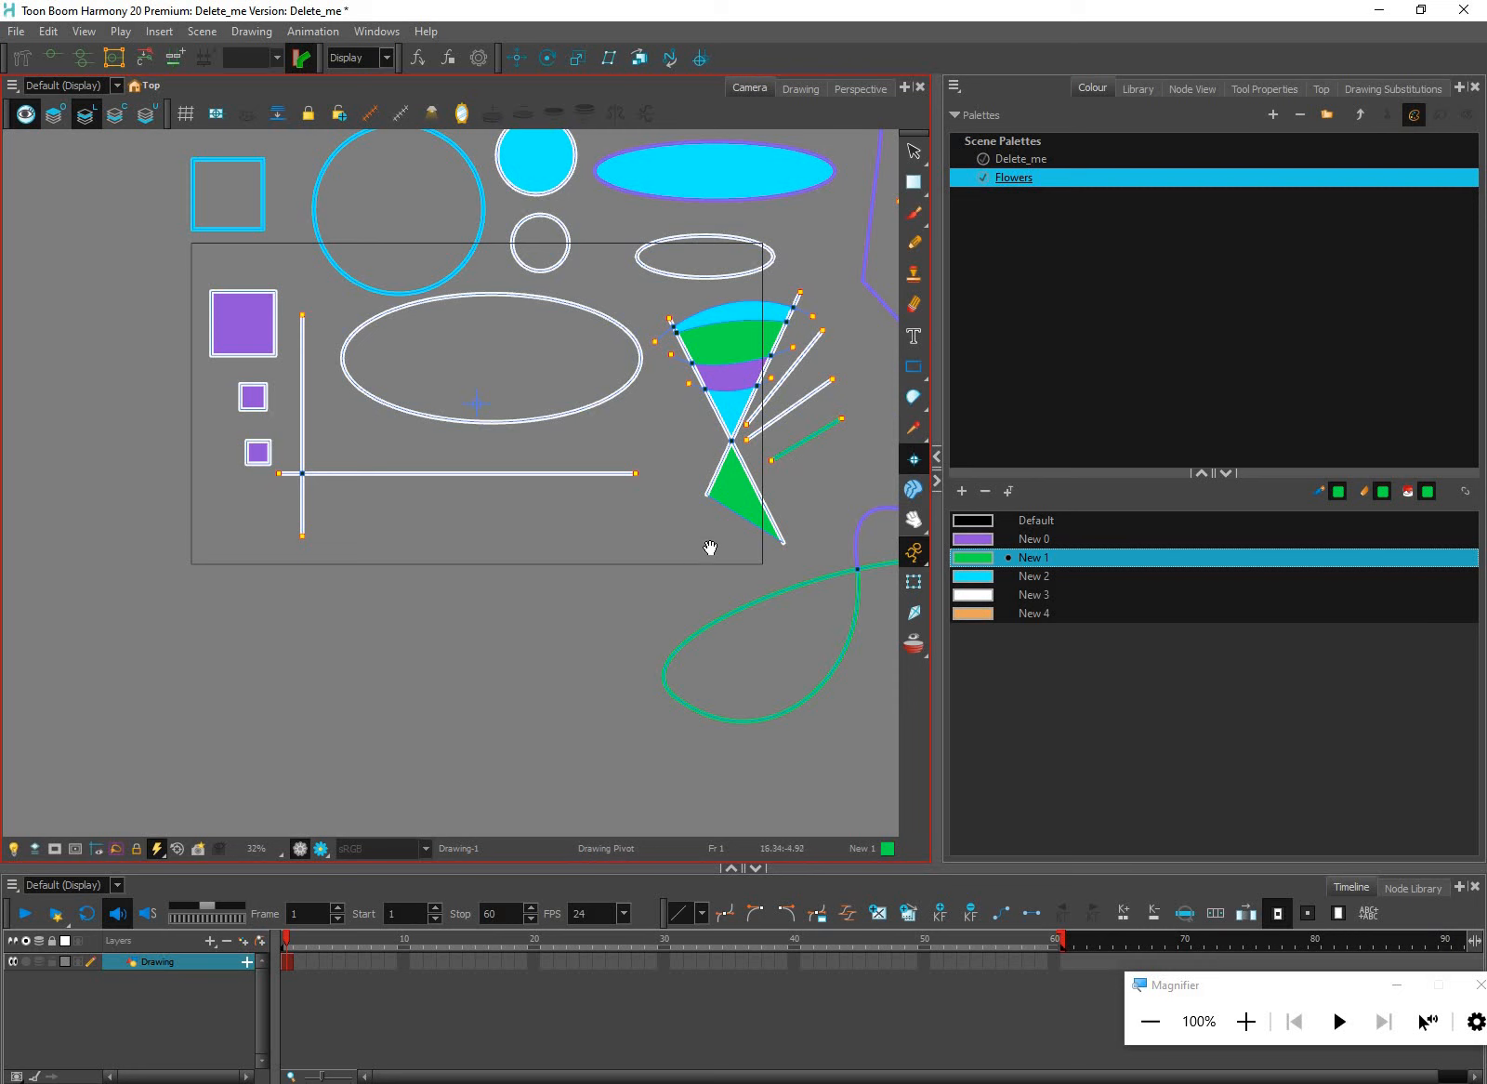
scroll(707, 542, down, 3)
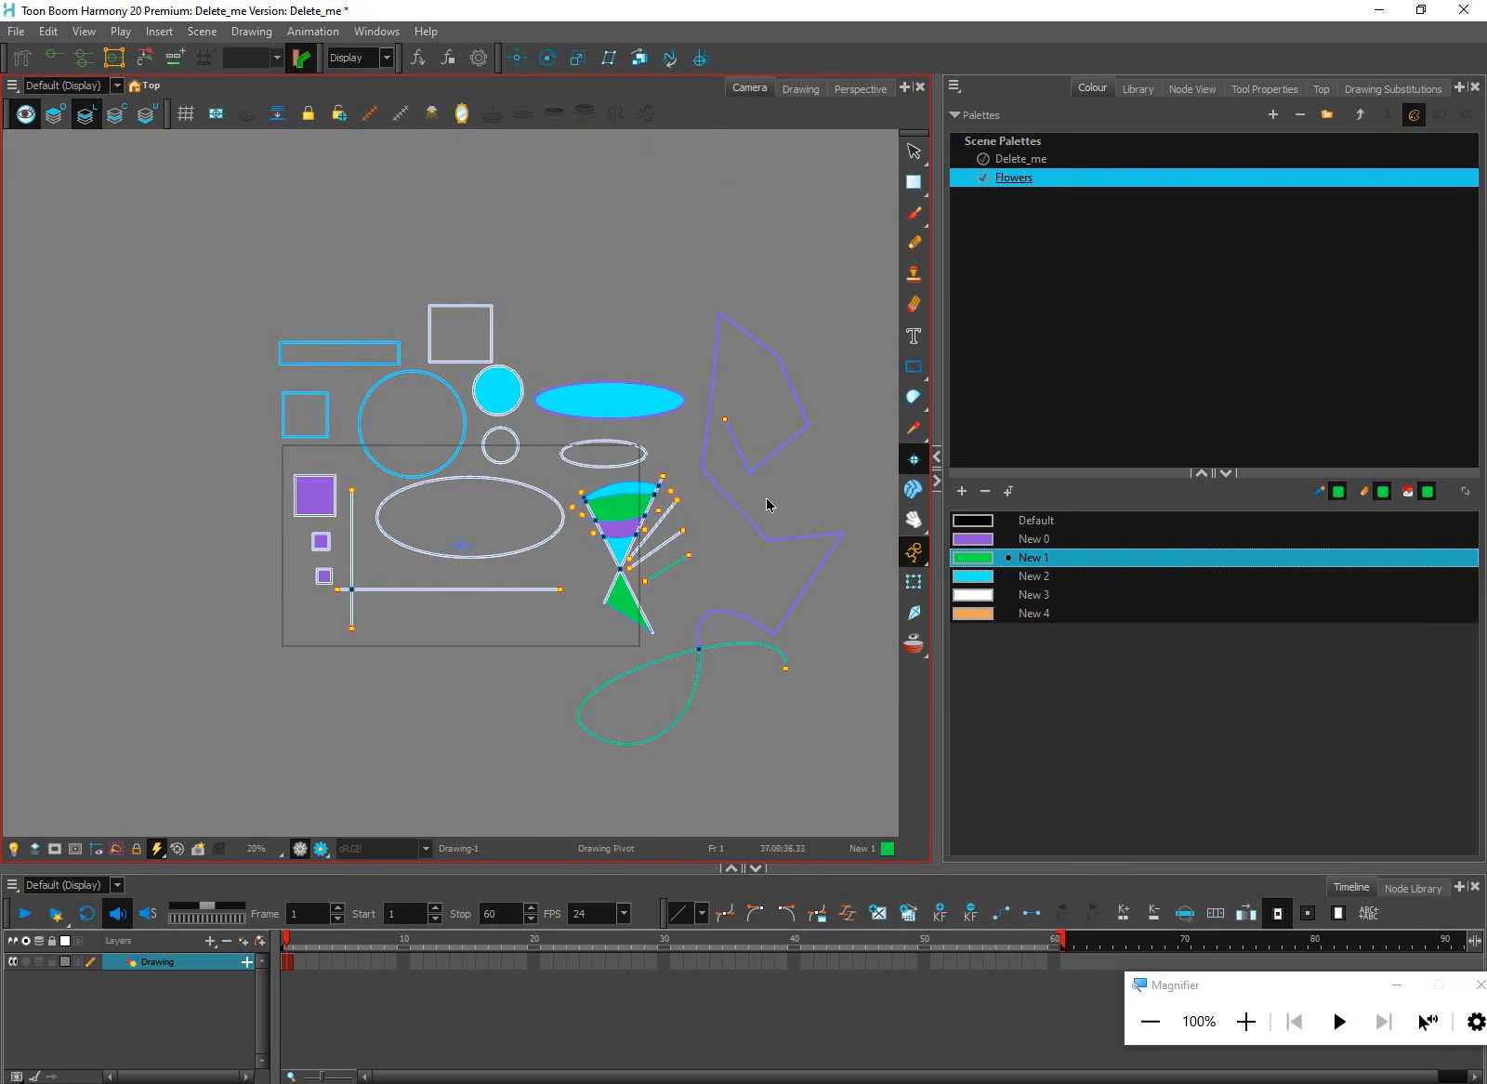
click(913, 152)
drag(840, 279, 571, 763)
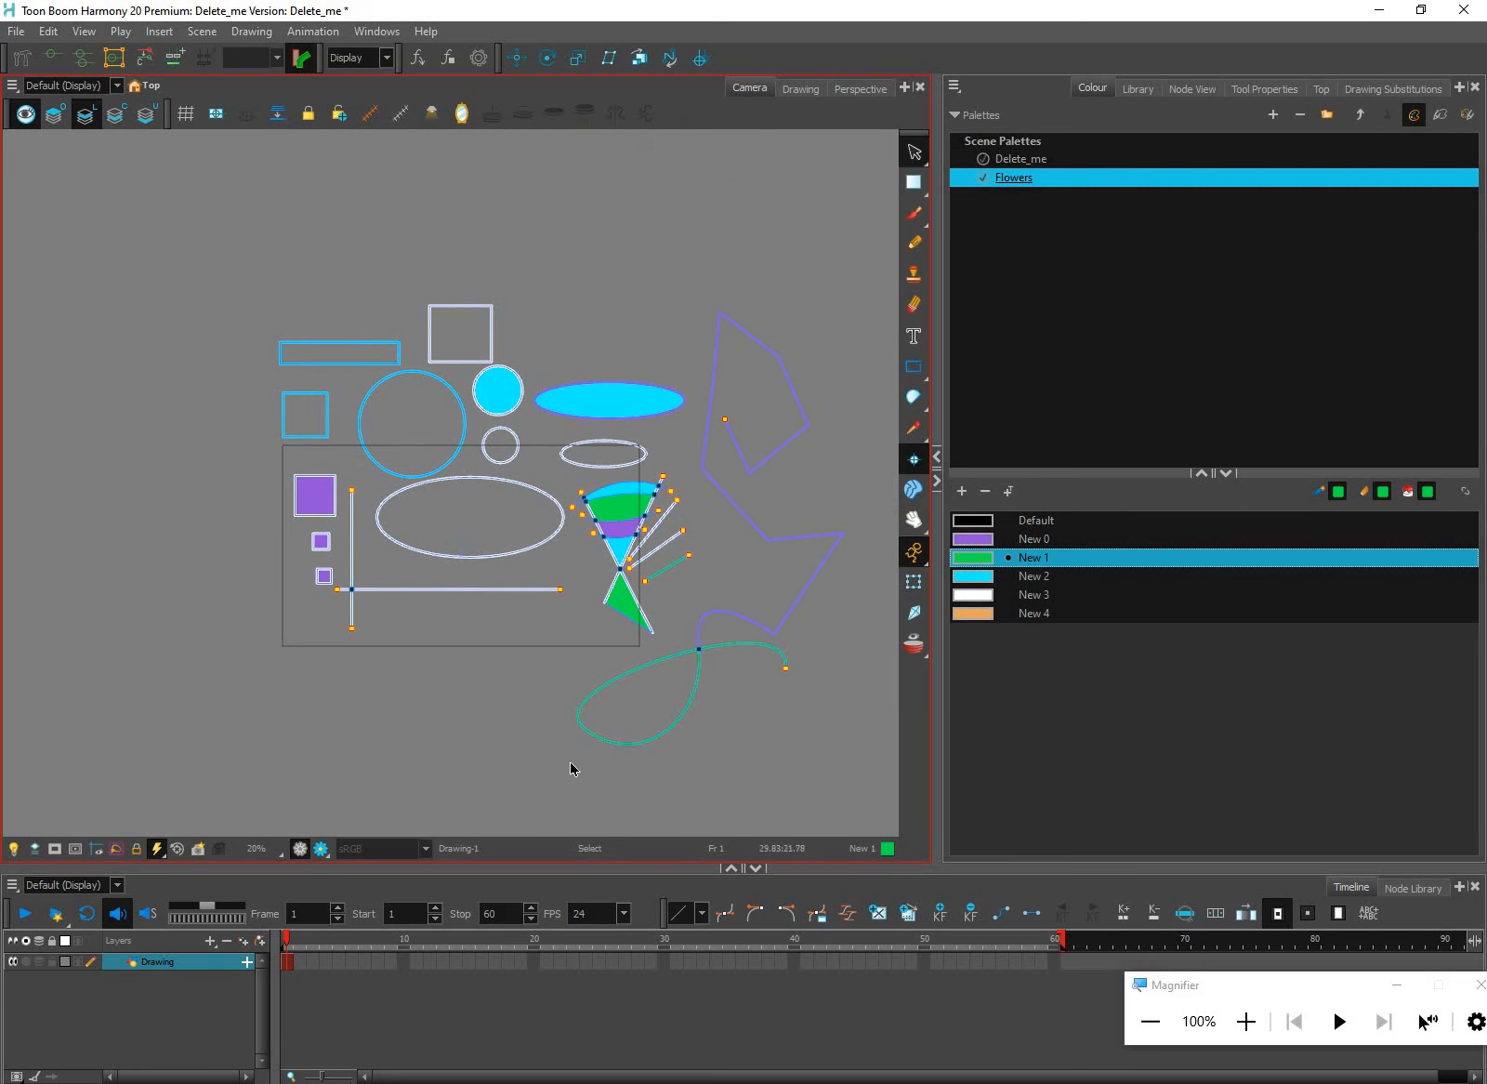
key(Delete)
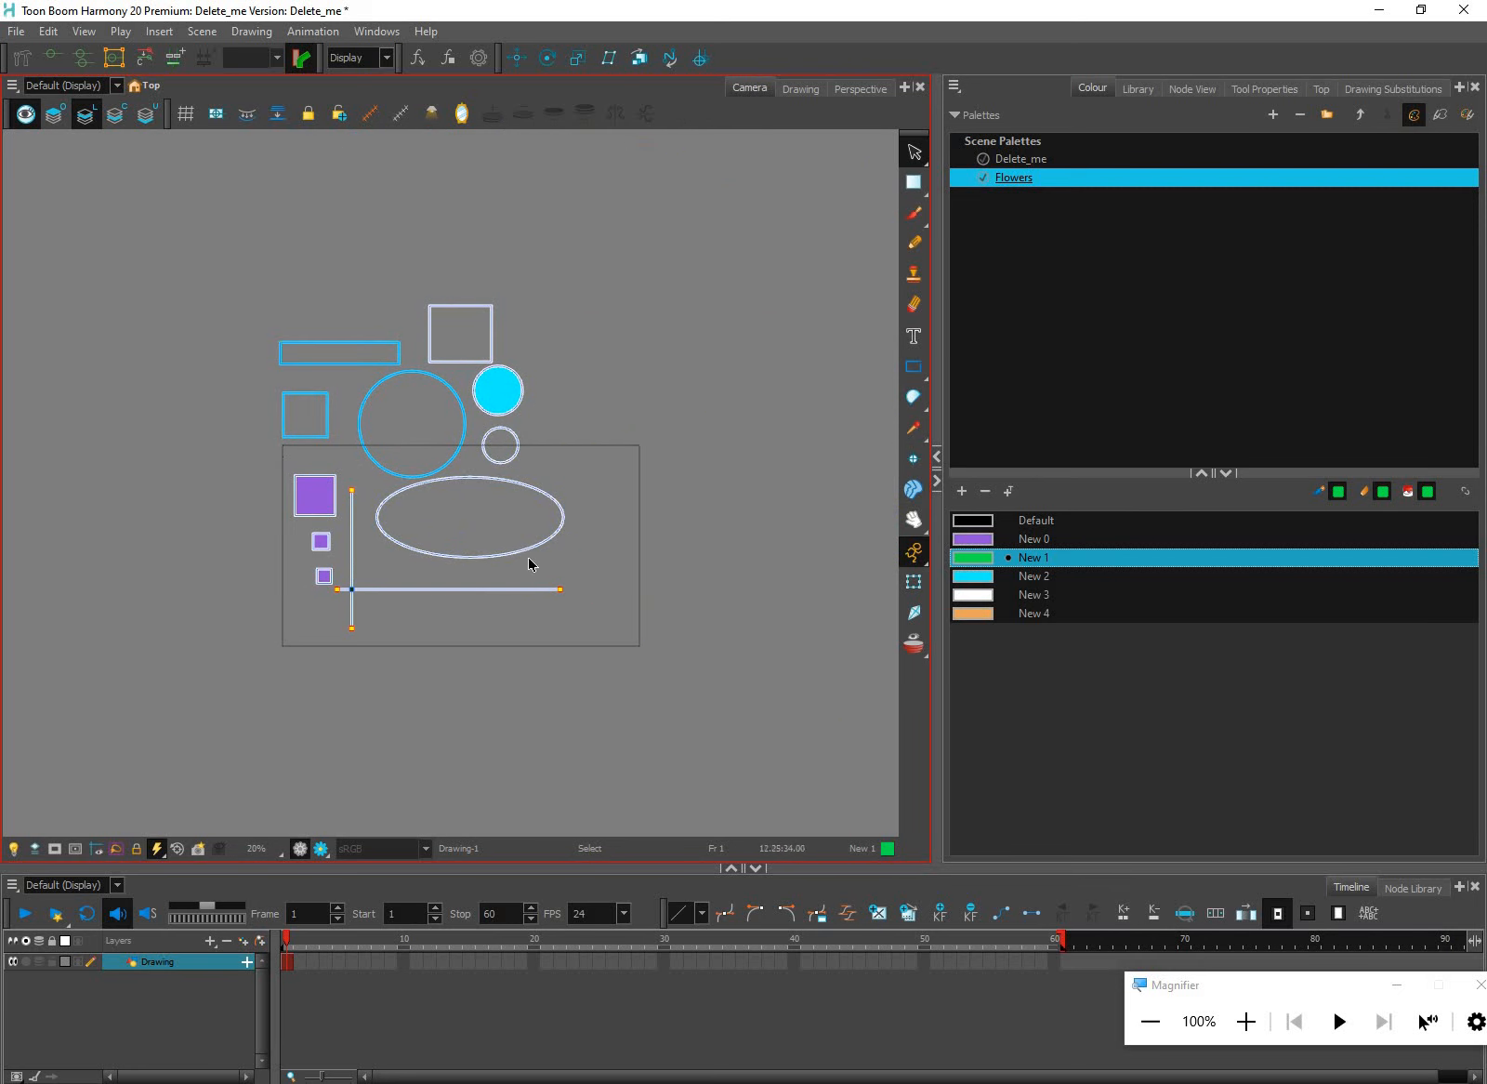
drag(602, 232, 271, 500)
key(Delete)
drag(256, 432, 315, 720)
key(Delete)
key(Delete)
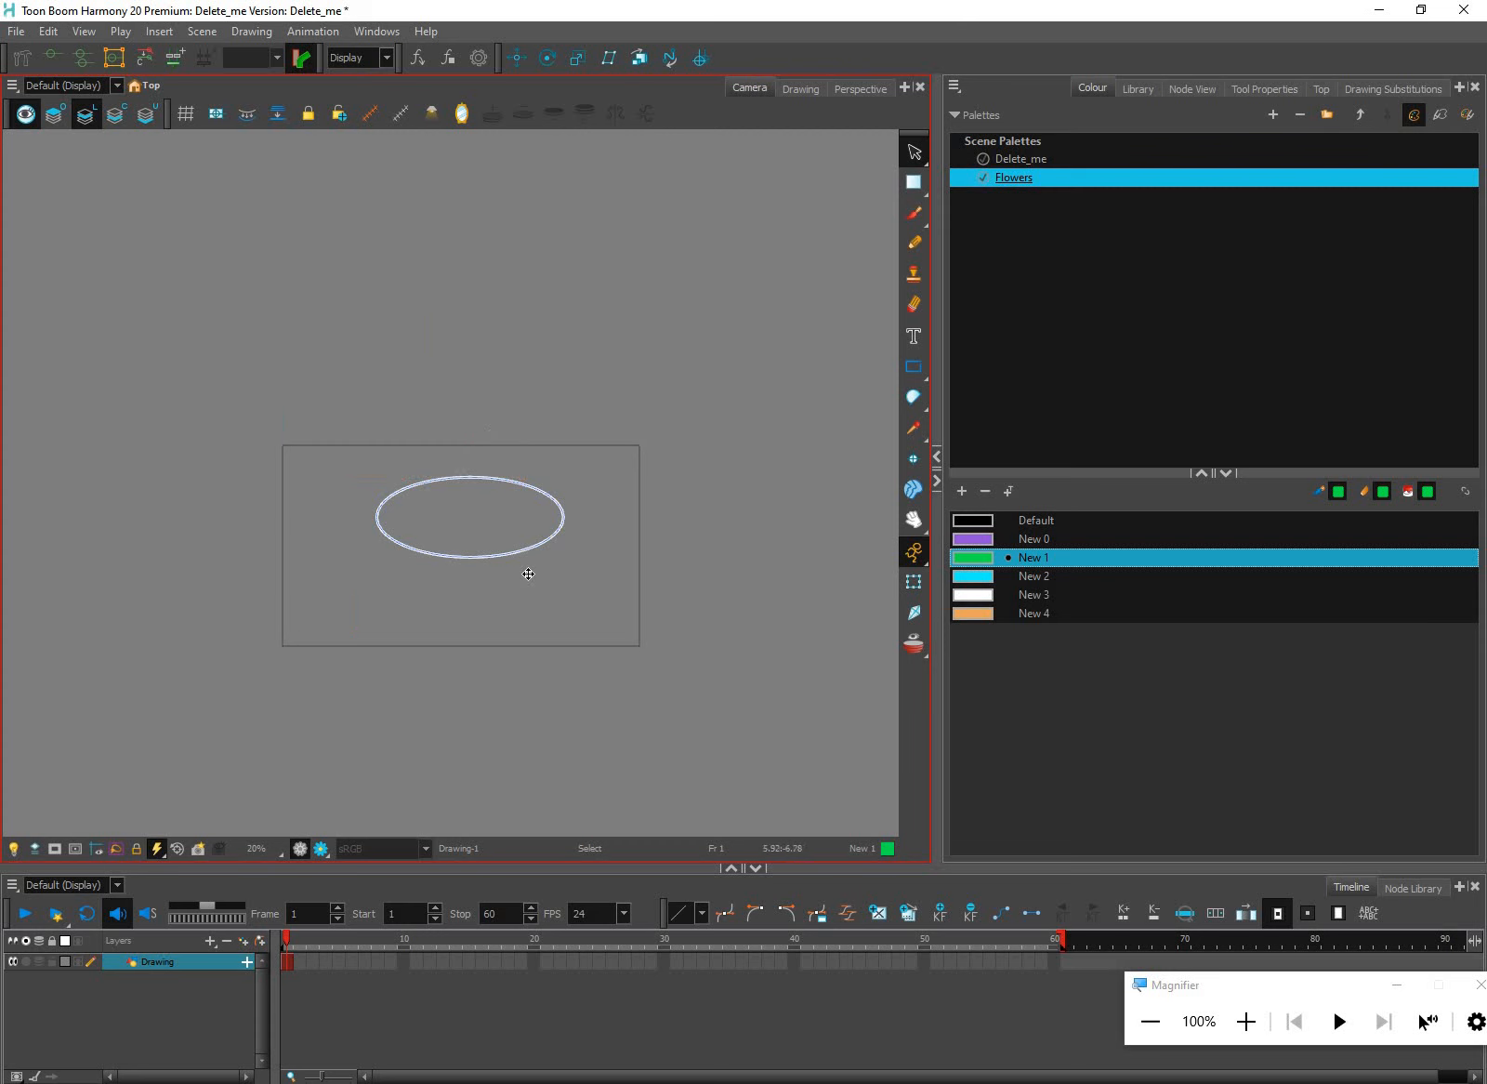
Select the white ellipse and place its drawing pivot at the ellipse's centre with the Drawing Pivot tool
drag(585, 594, 549, 577)
scroll(558, 551, up, 3)
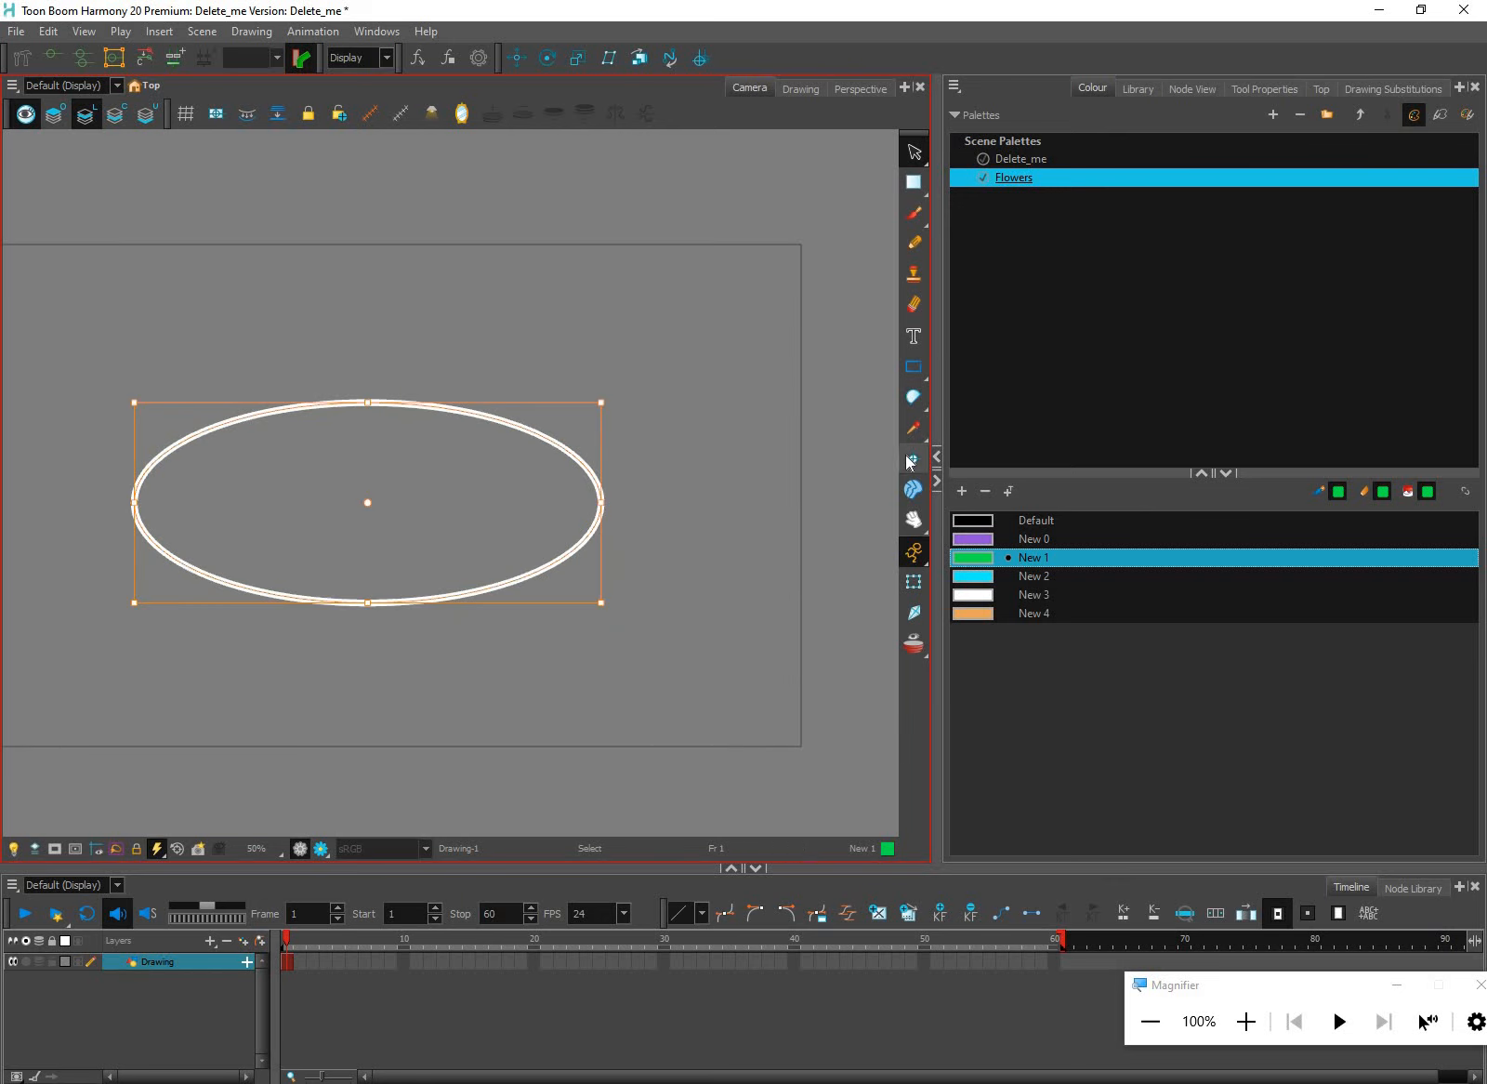
click(912, 460)
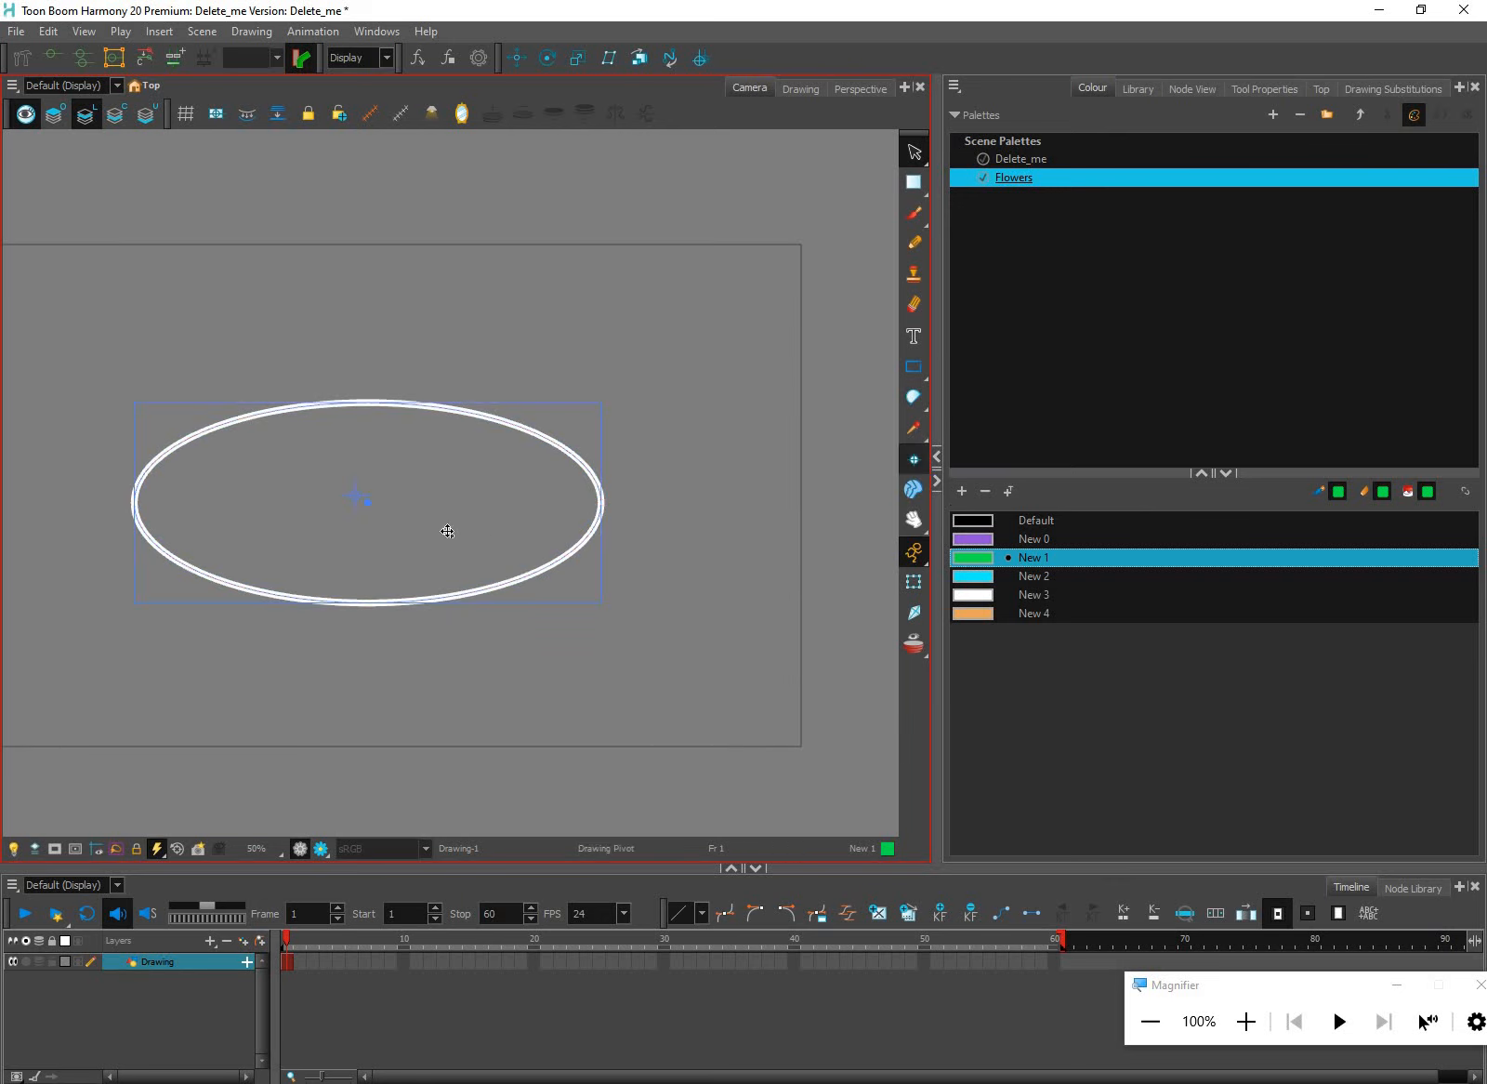
scroll(357, 498, up, 2)
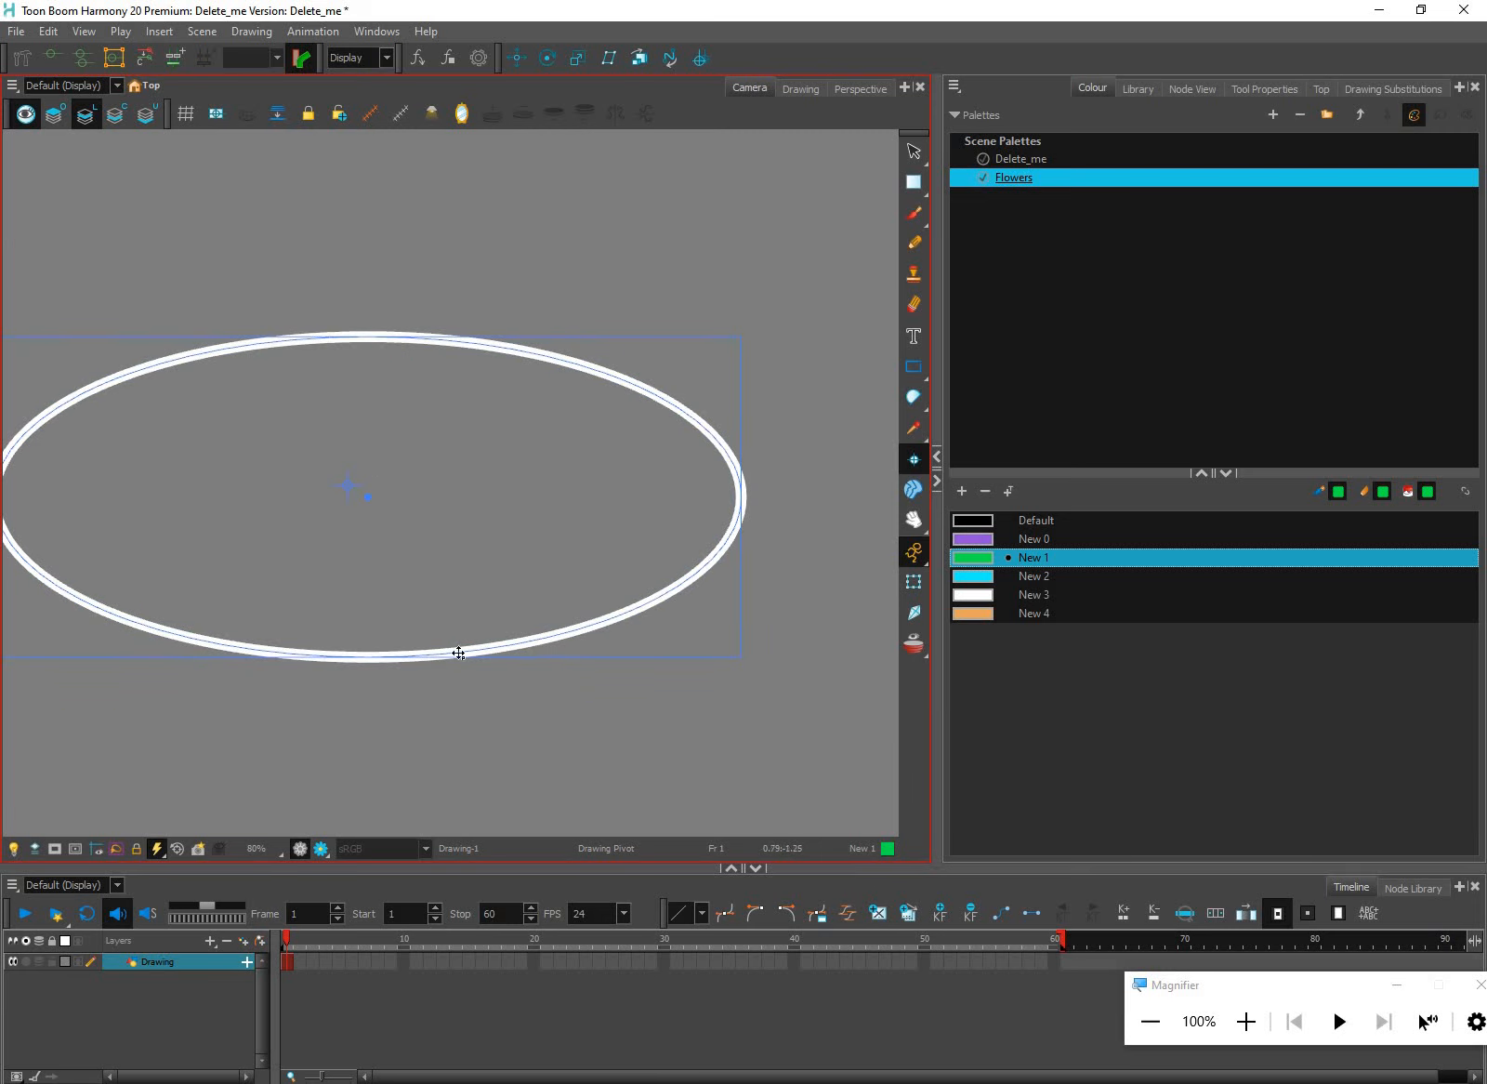
click(471, 484)
click(414, 412)
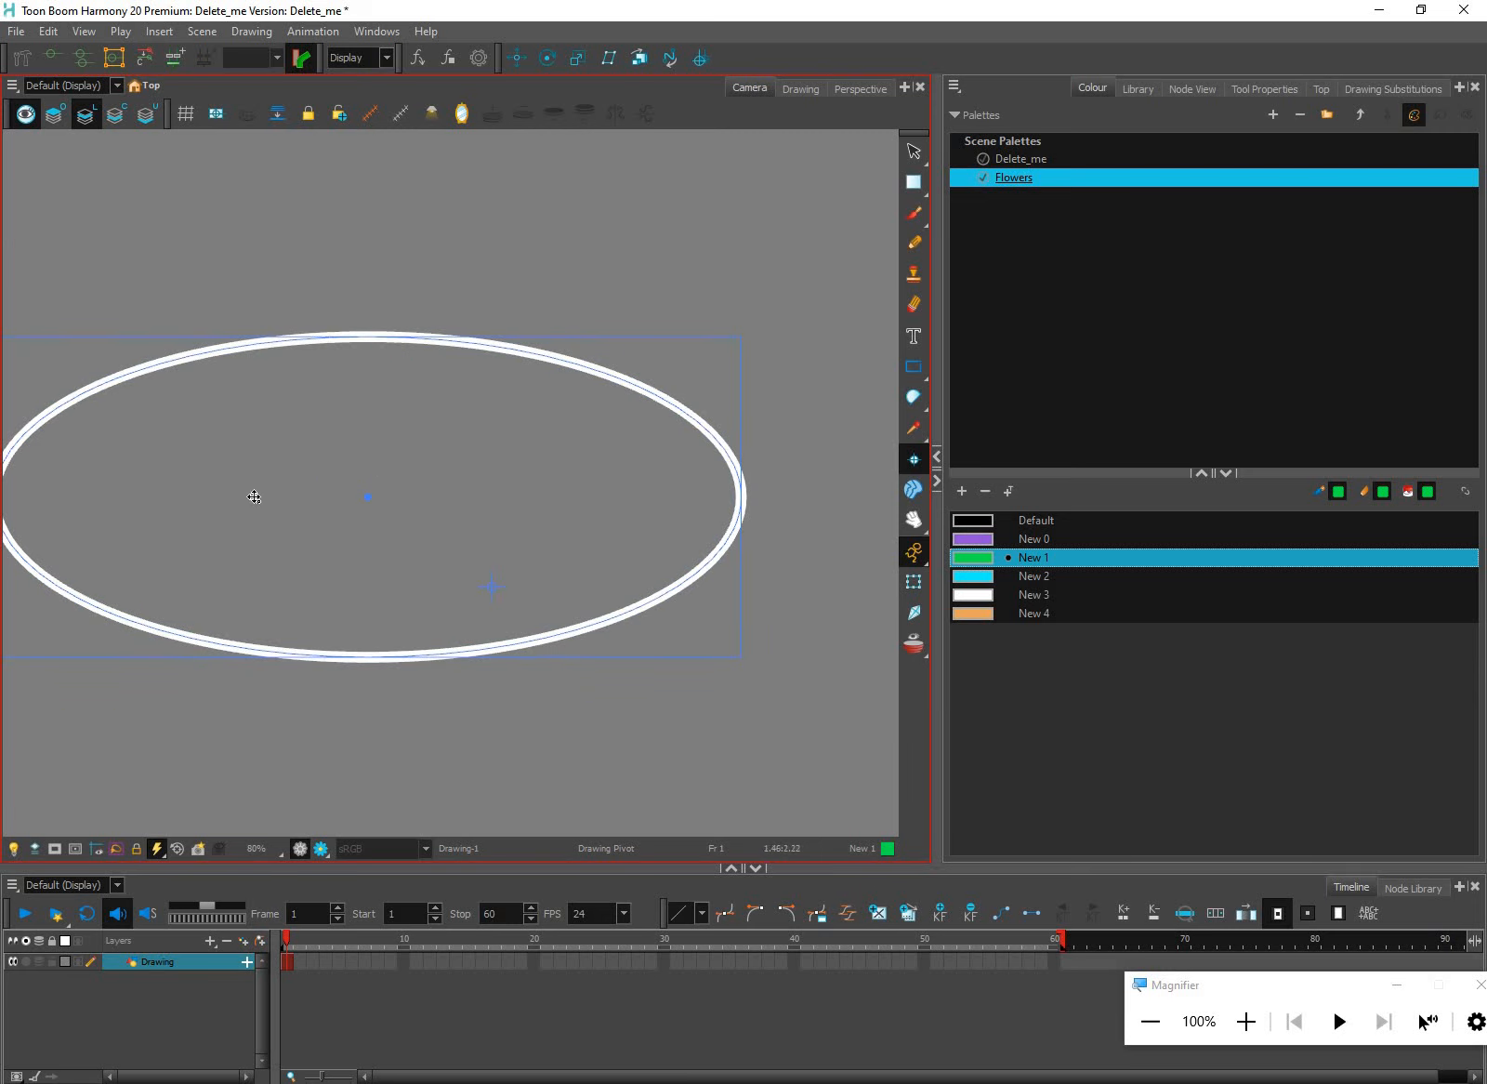
click(369, 496)
Show the Drawing node enlarged in the Node View
click(1206, 85)
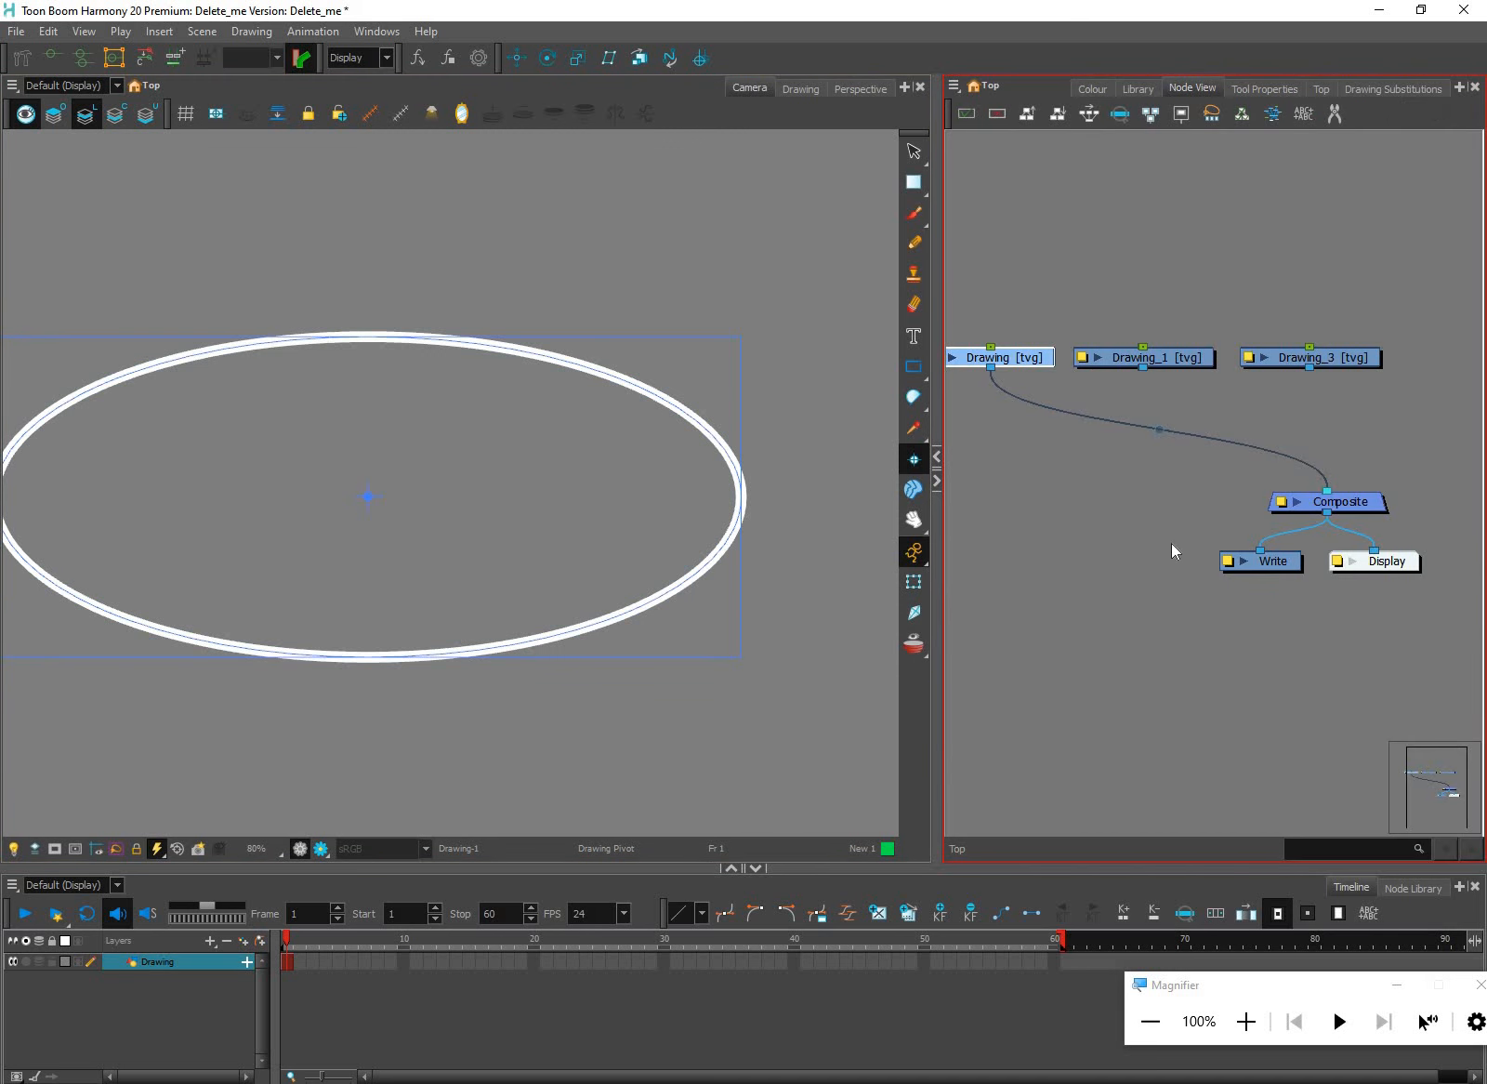
mouse_move(1020, 327)
mouse_down()
mouse_move(1173, 509)
mouse_move(1171, 534)
mouse_up()
scroll(1171, 531, up, 2)
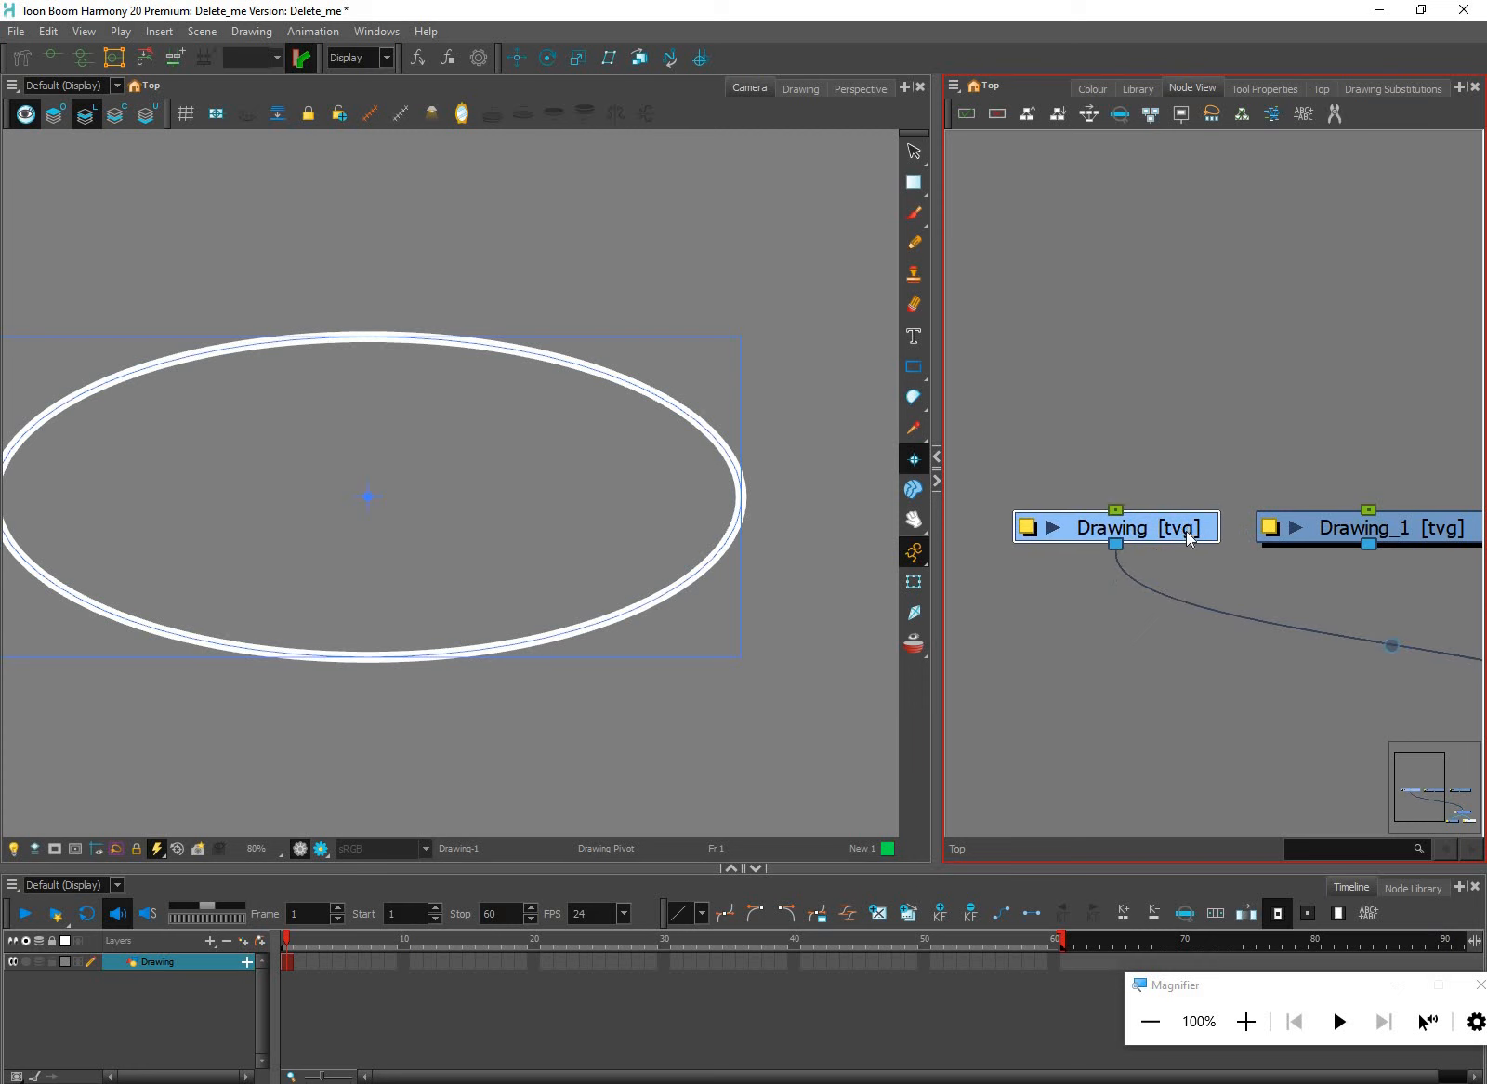
Try adding a parent peg to the Drawing node and moving the peg closer above it
key(ctrl+p)
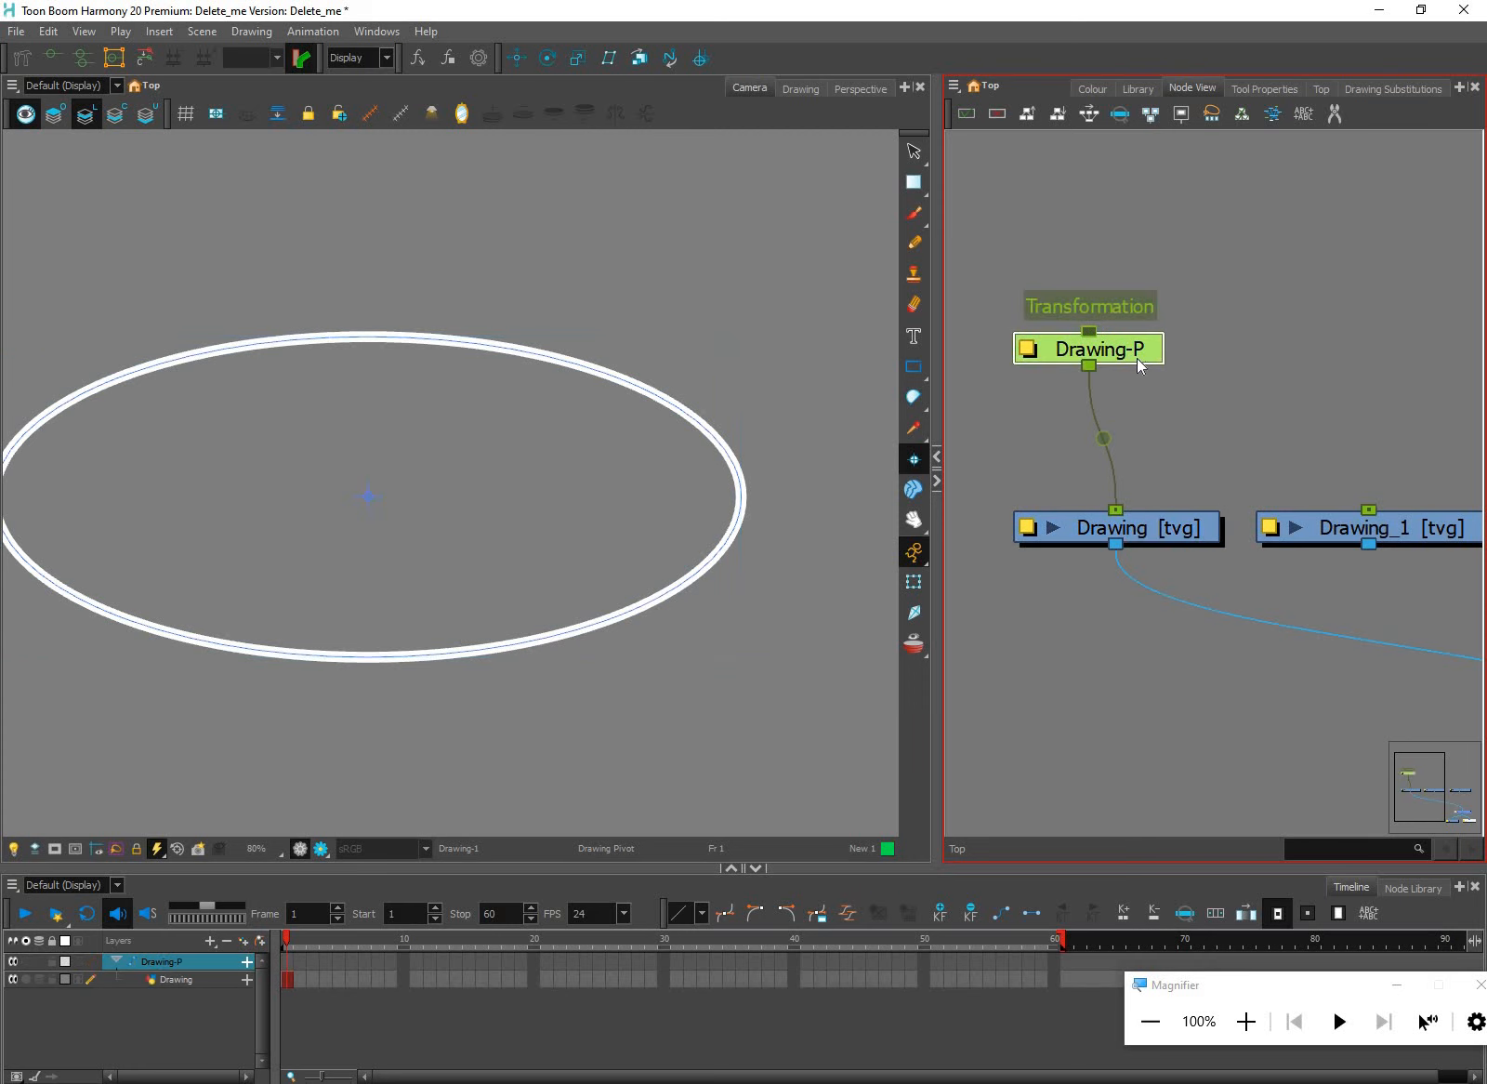
drag(1139, 358, 1164, 432)
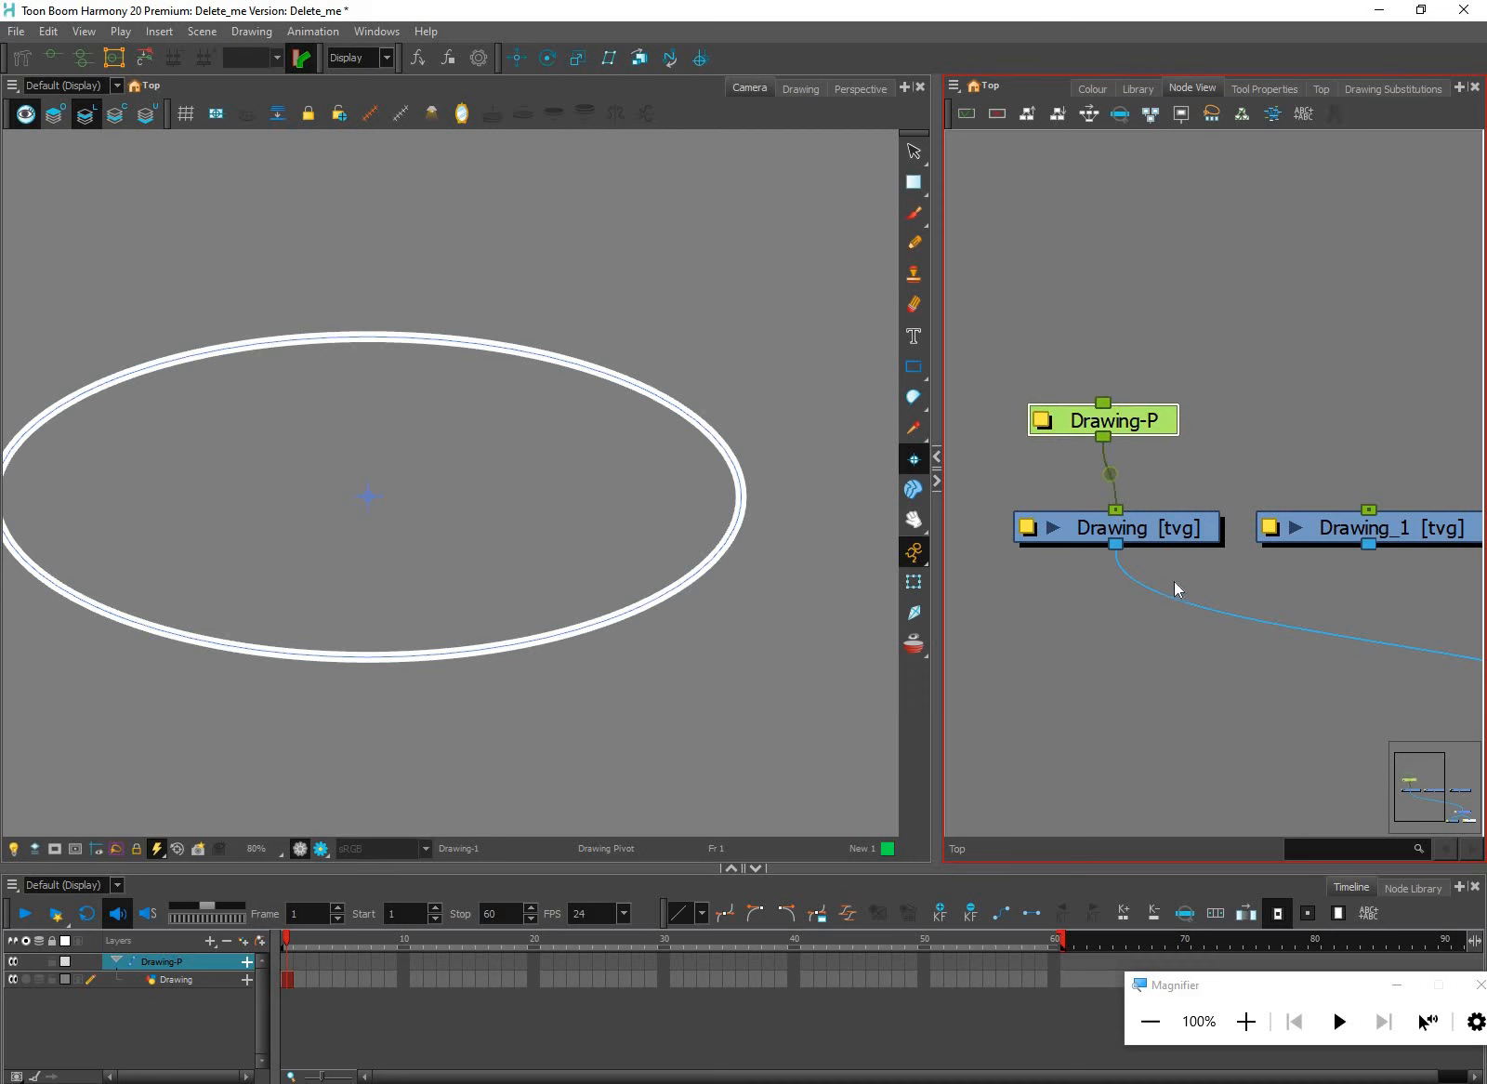
key(ctrl+z)
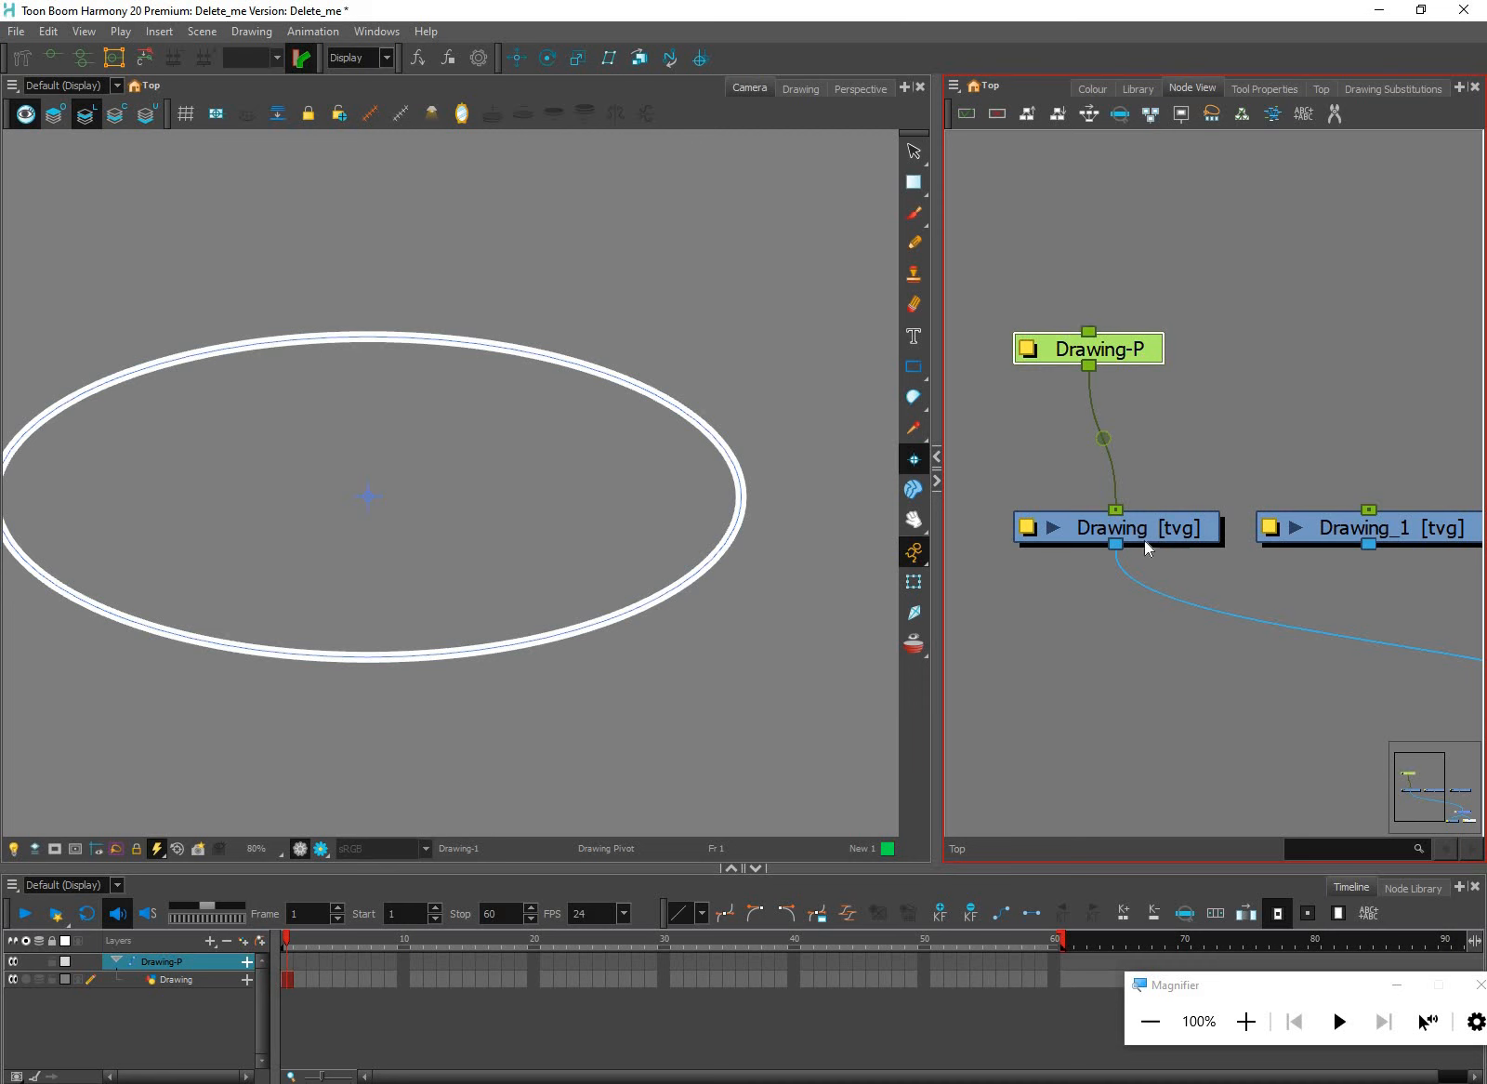
key(ctrl+z)
Nudge the Drawing node slightly away from the Drawing_1 node in the Node View
key(Left)
key(Left)
key(Left)
key(Left)
key(Left)
key(Left)
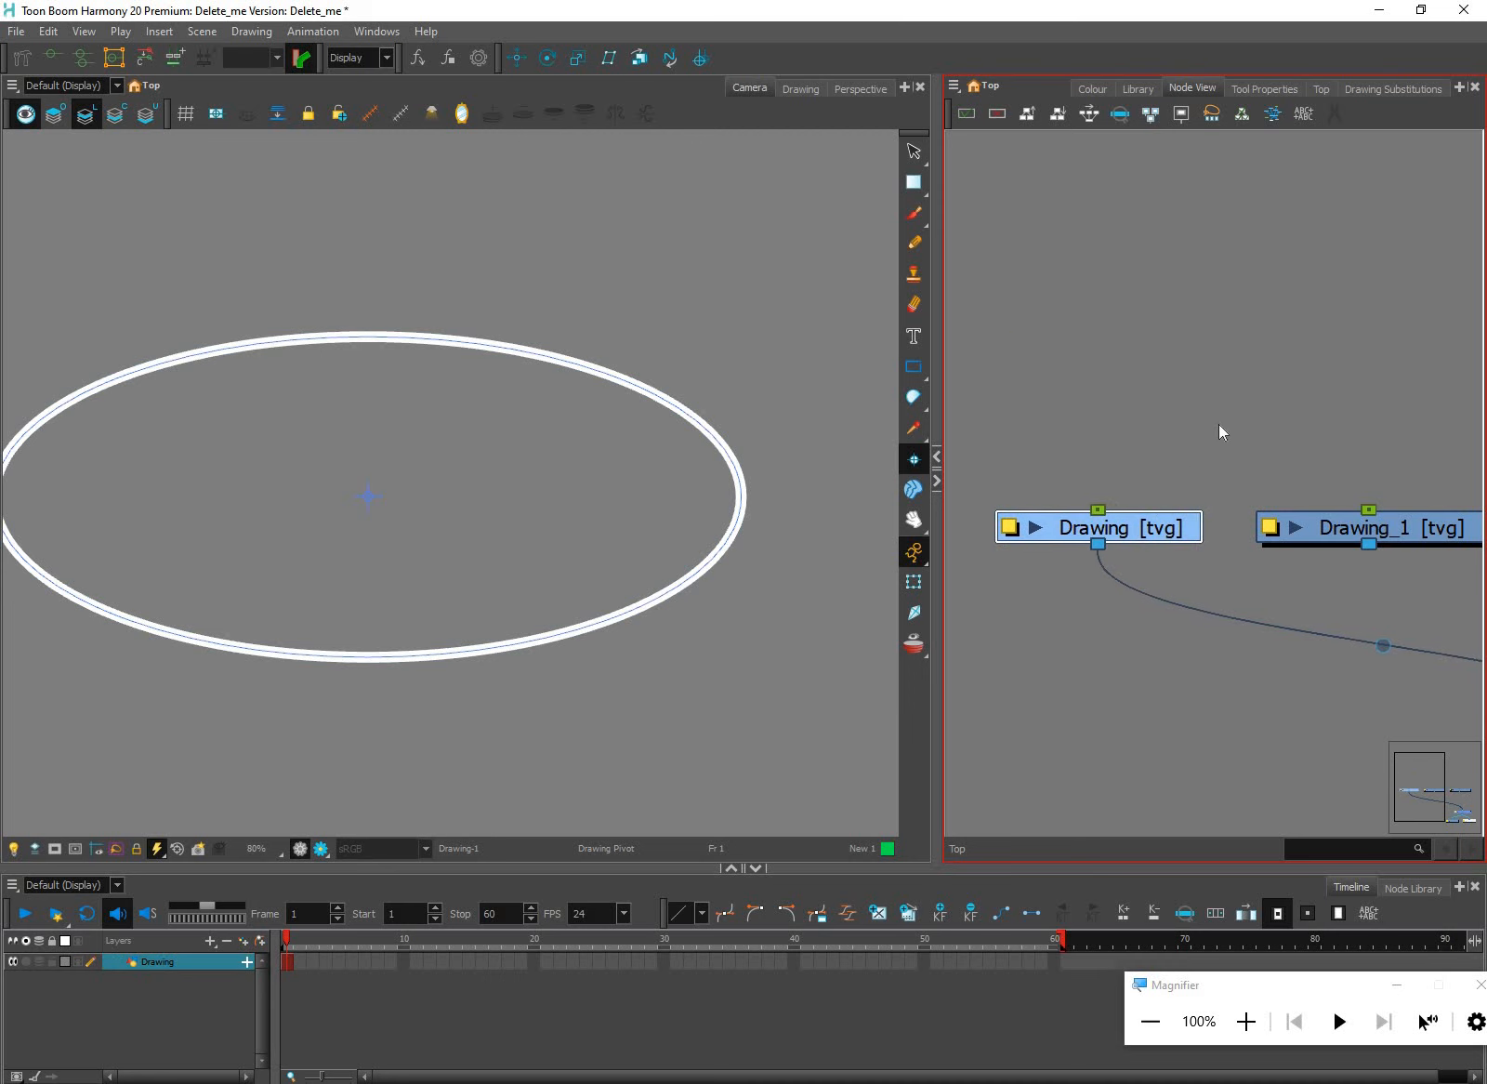
key(Right)
Try adding an unconnected peg in the Node View with no node selected
click(1274, 315)
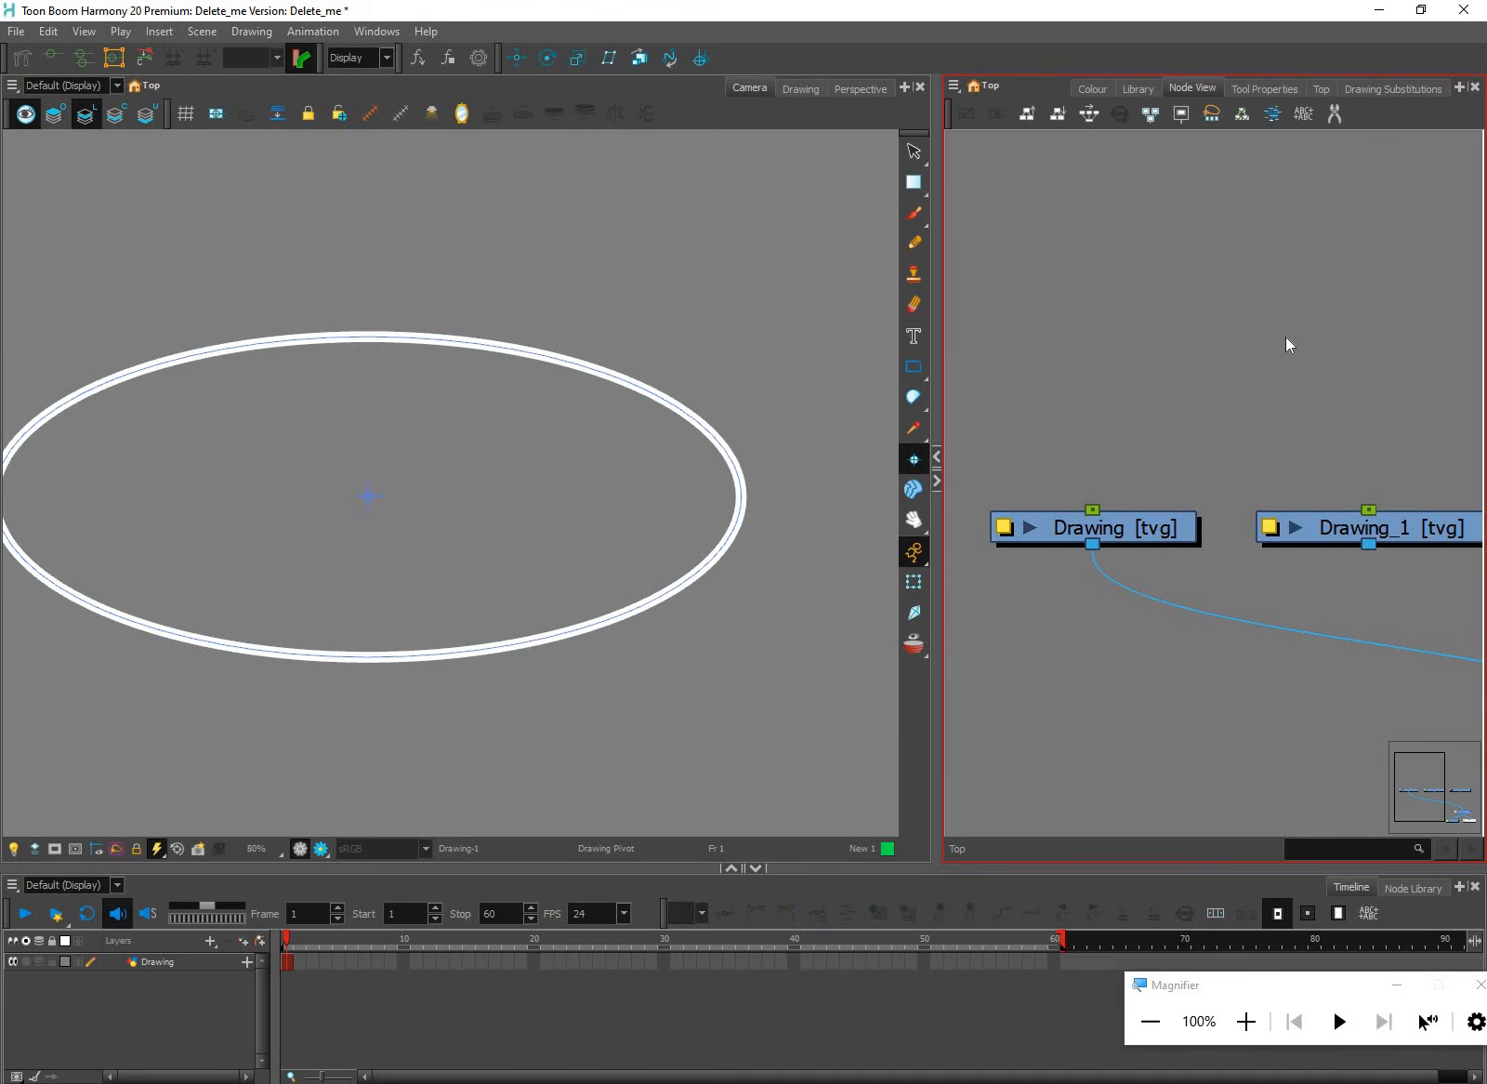
key(ctrl+p)
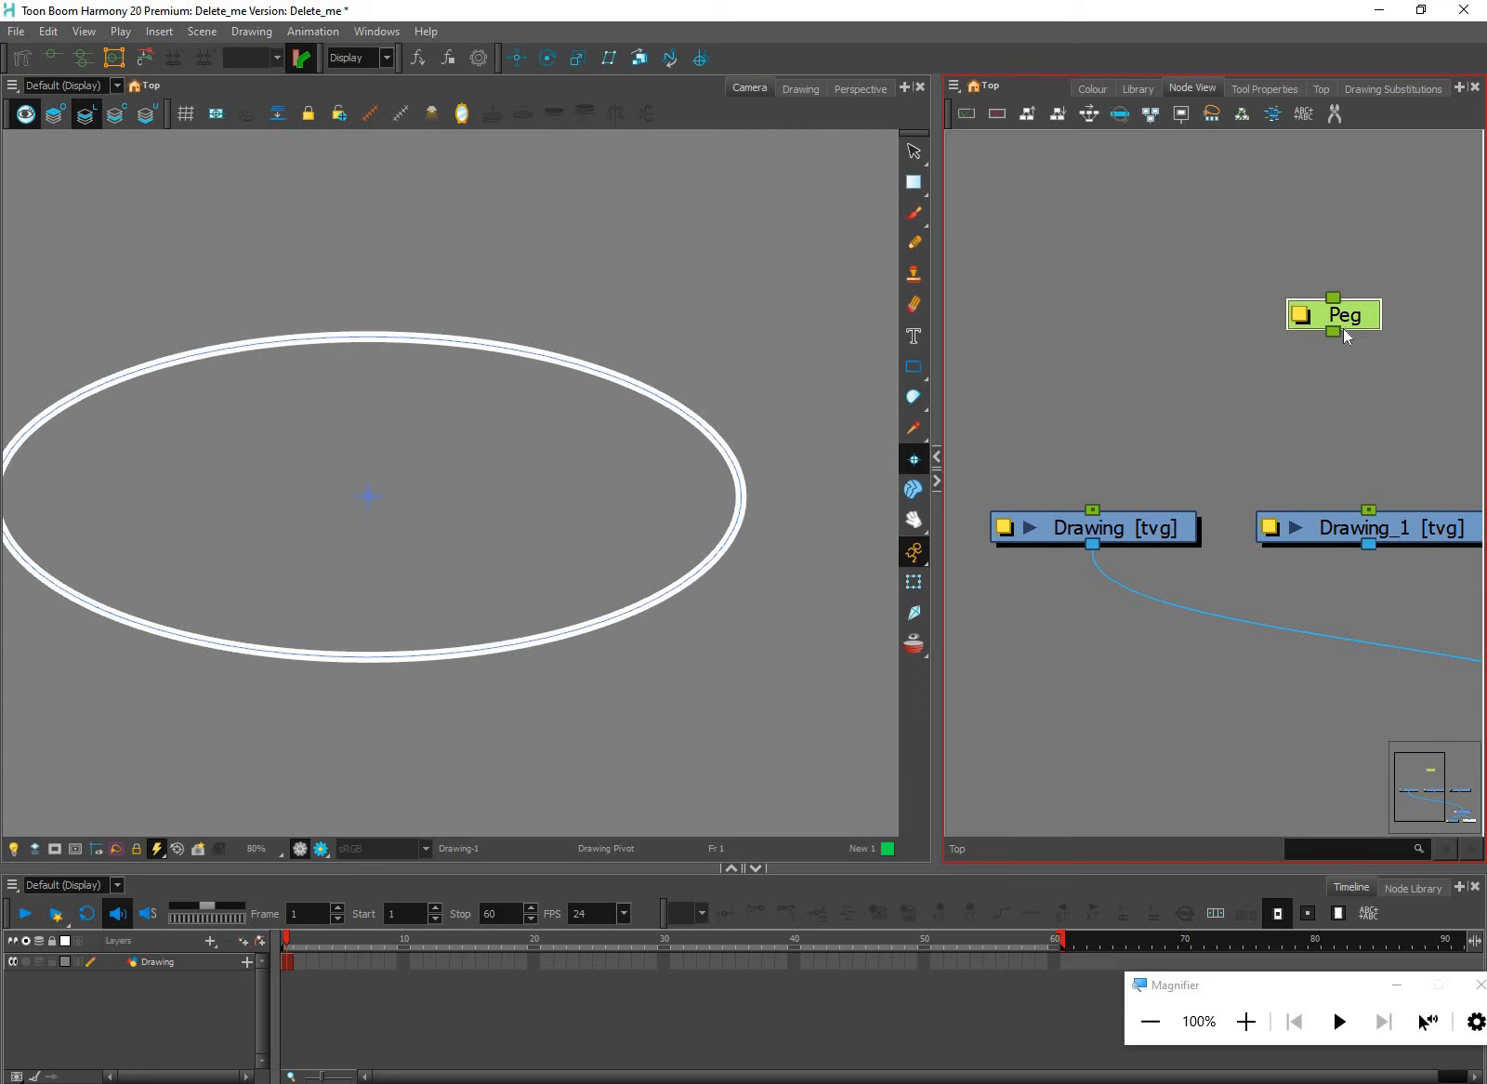
key(ctrl+z)
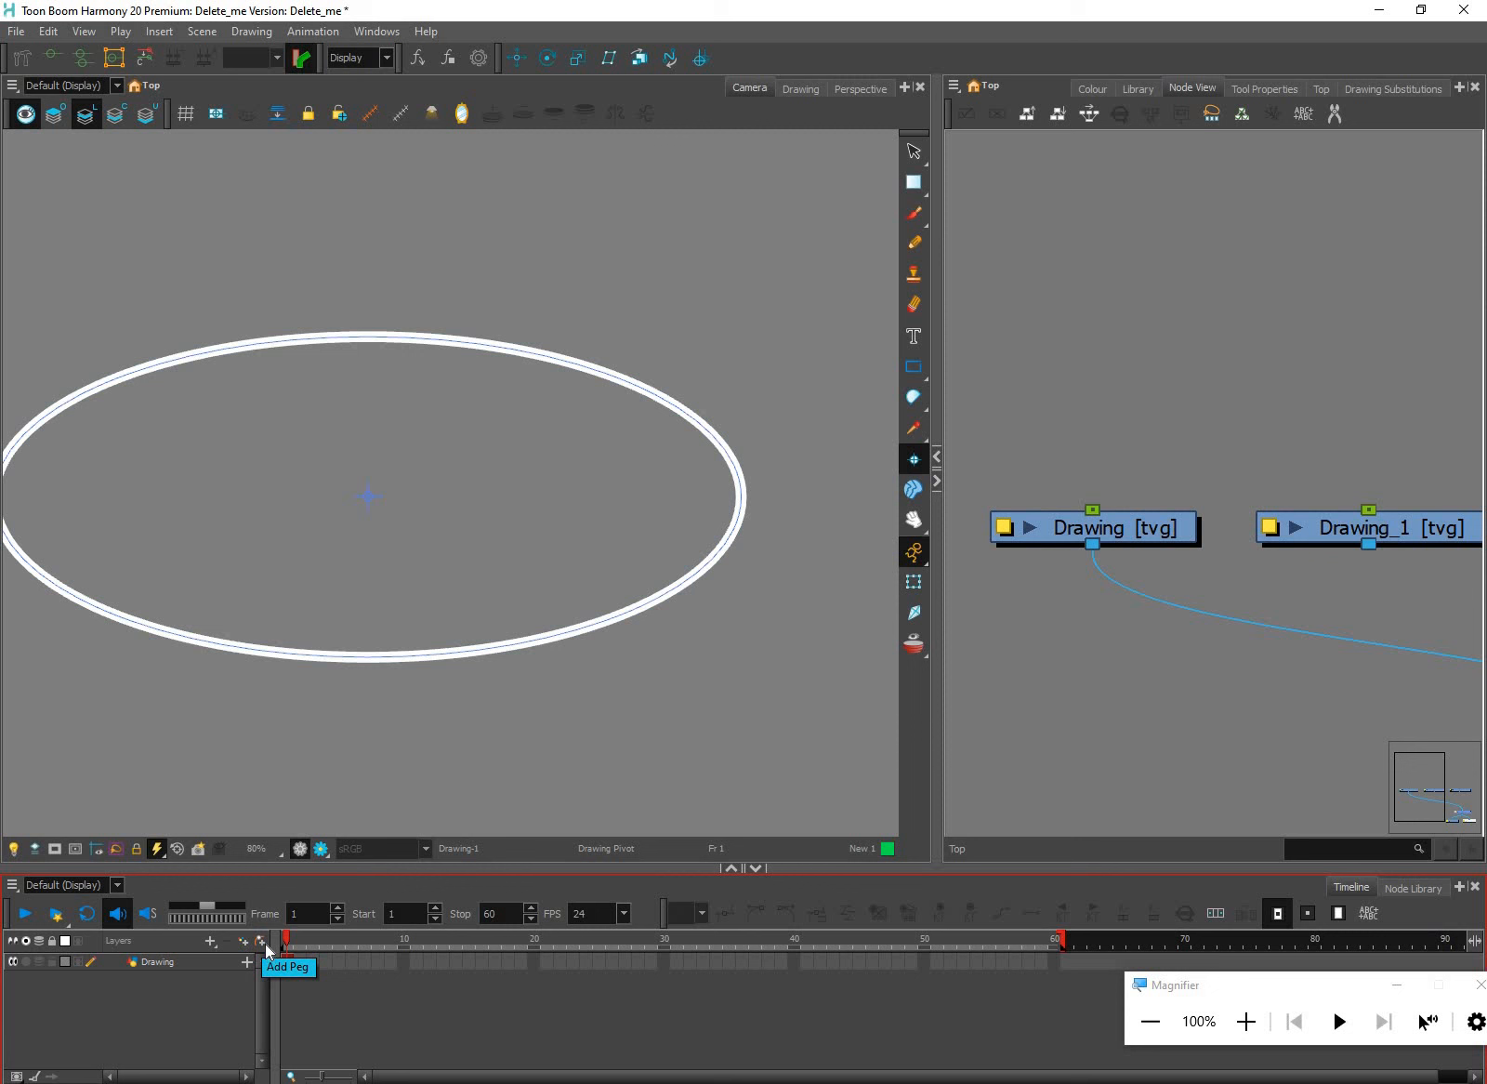
Add a parent peg to the Drawing layer from the timeline
click(262, 941)
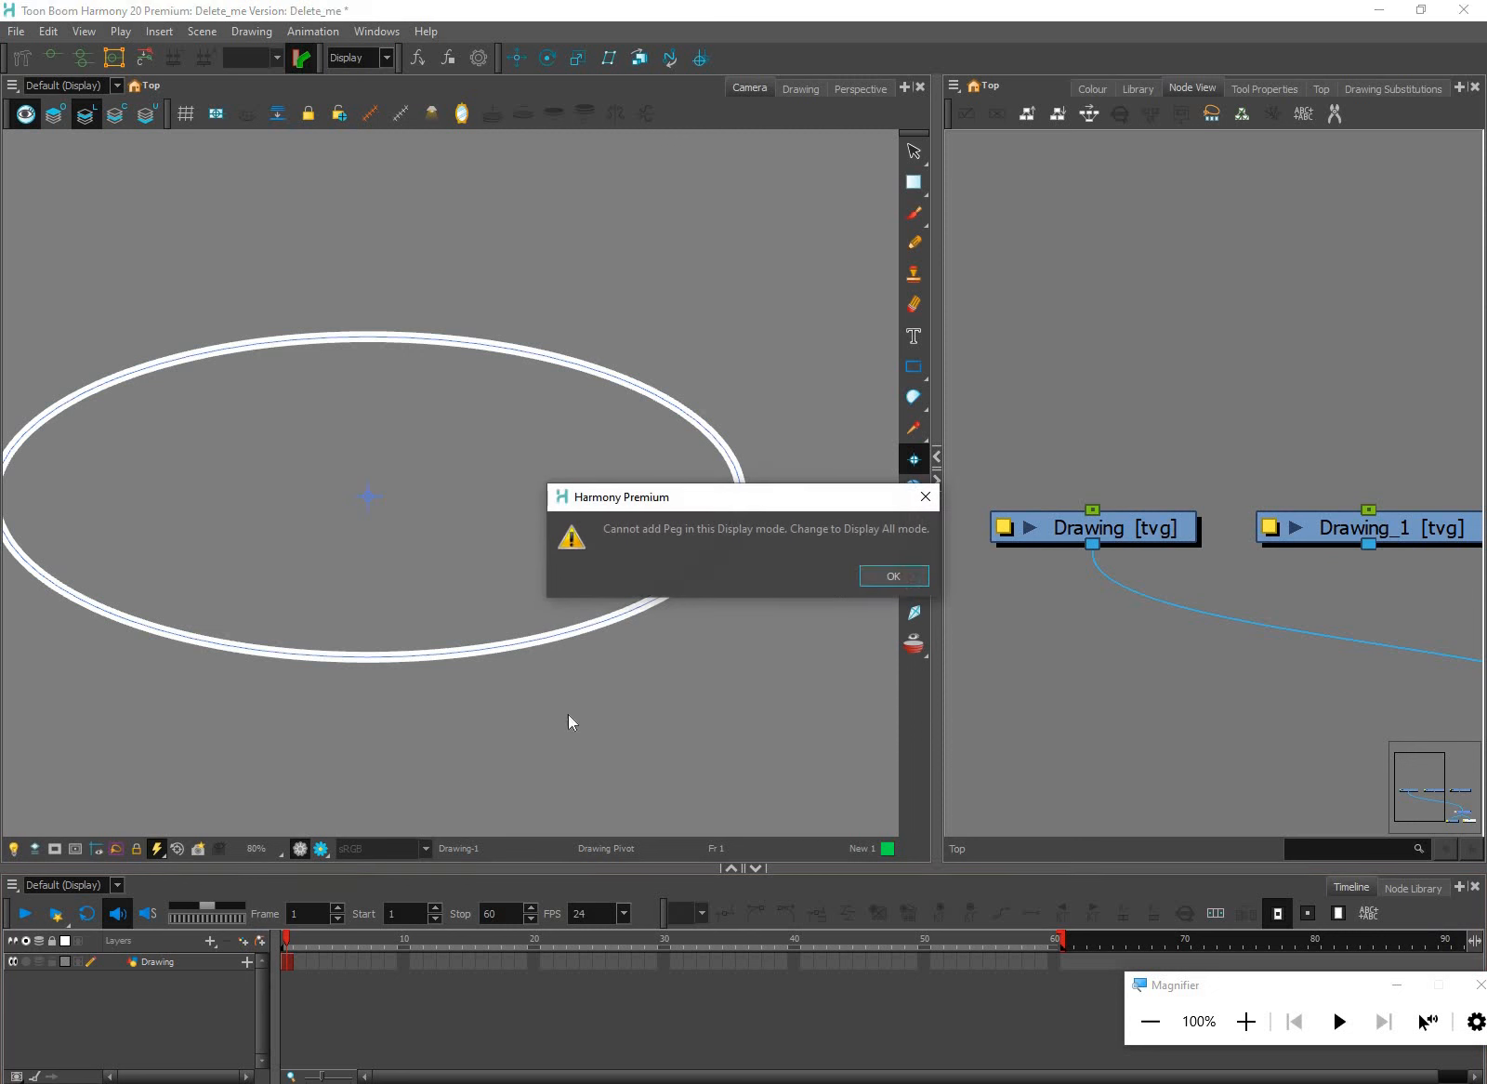
click(893, 576)
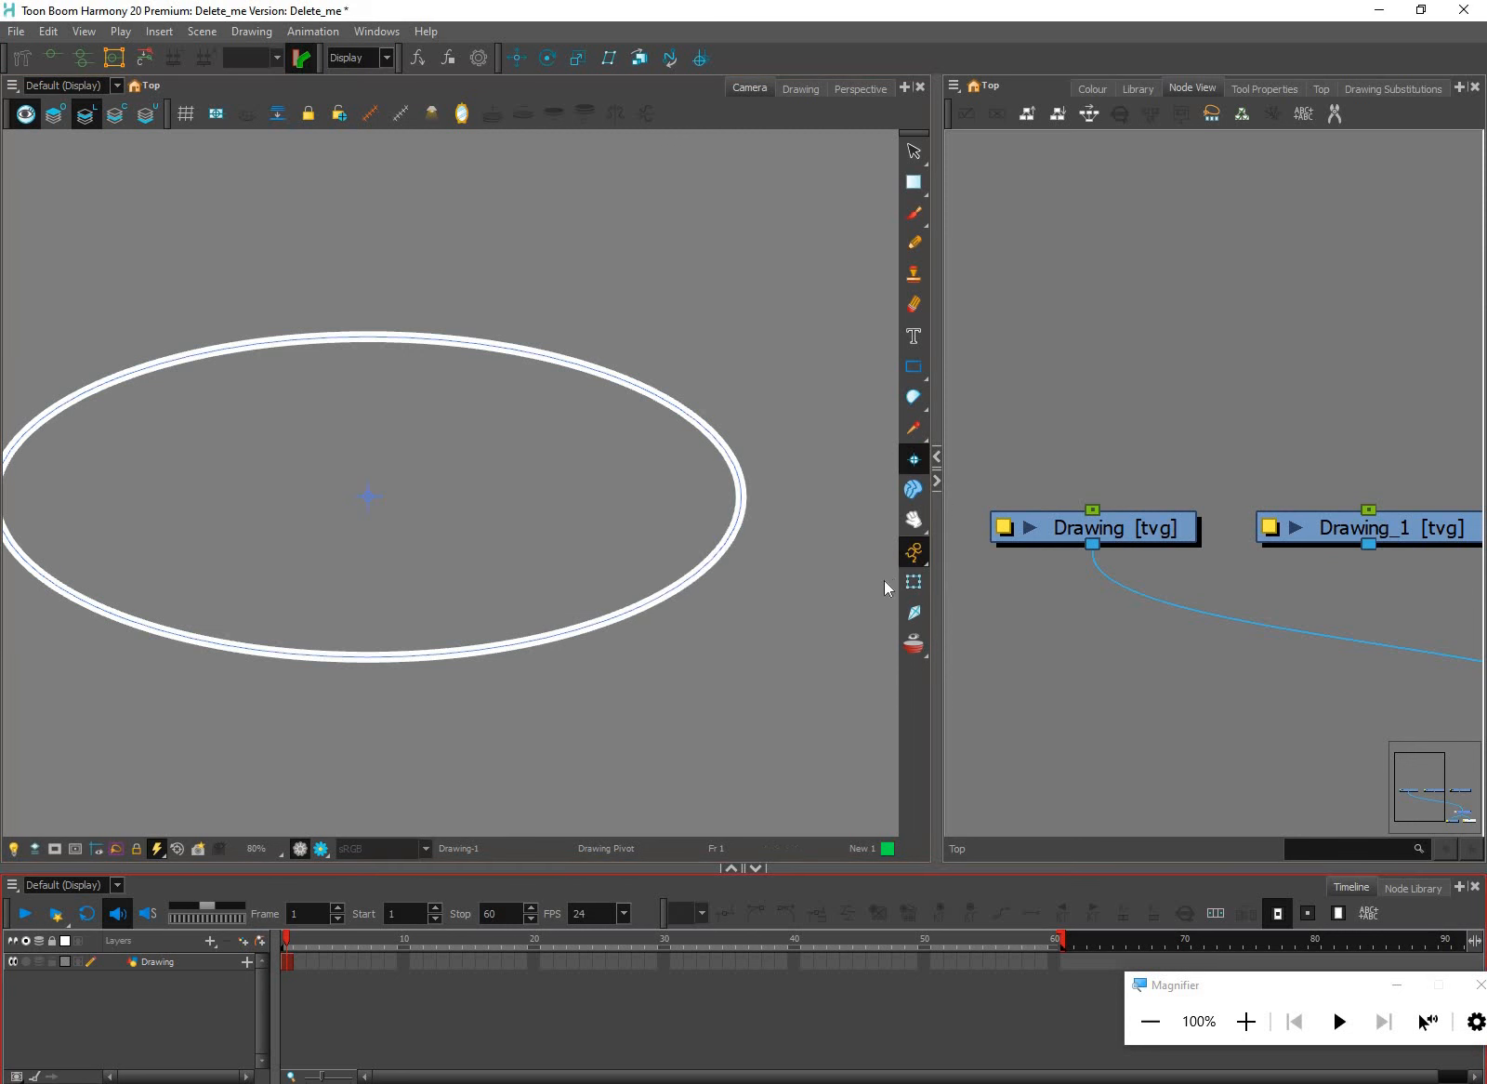
key(Return)
click(237, 961)
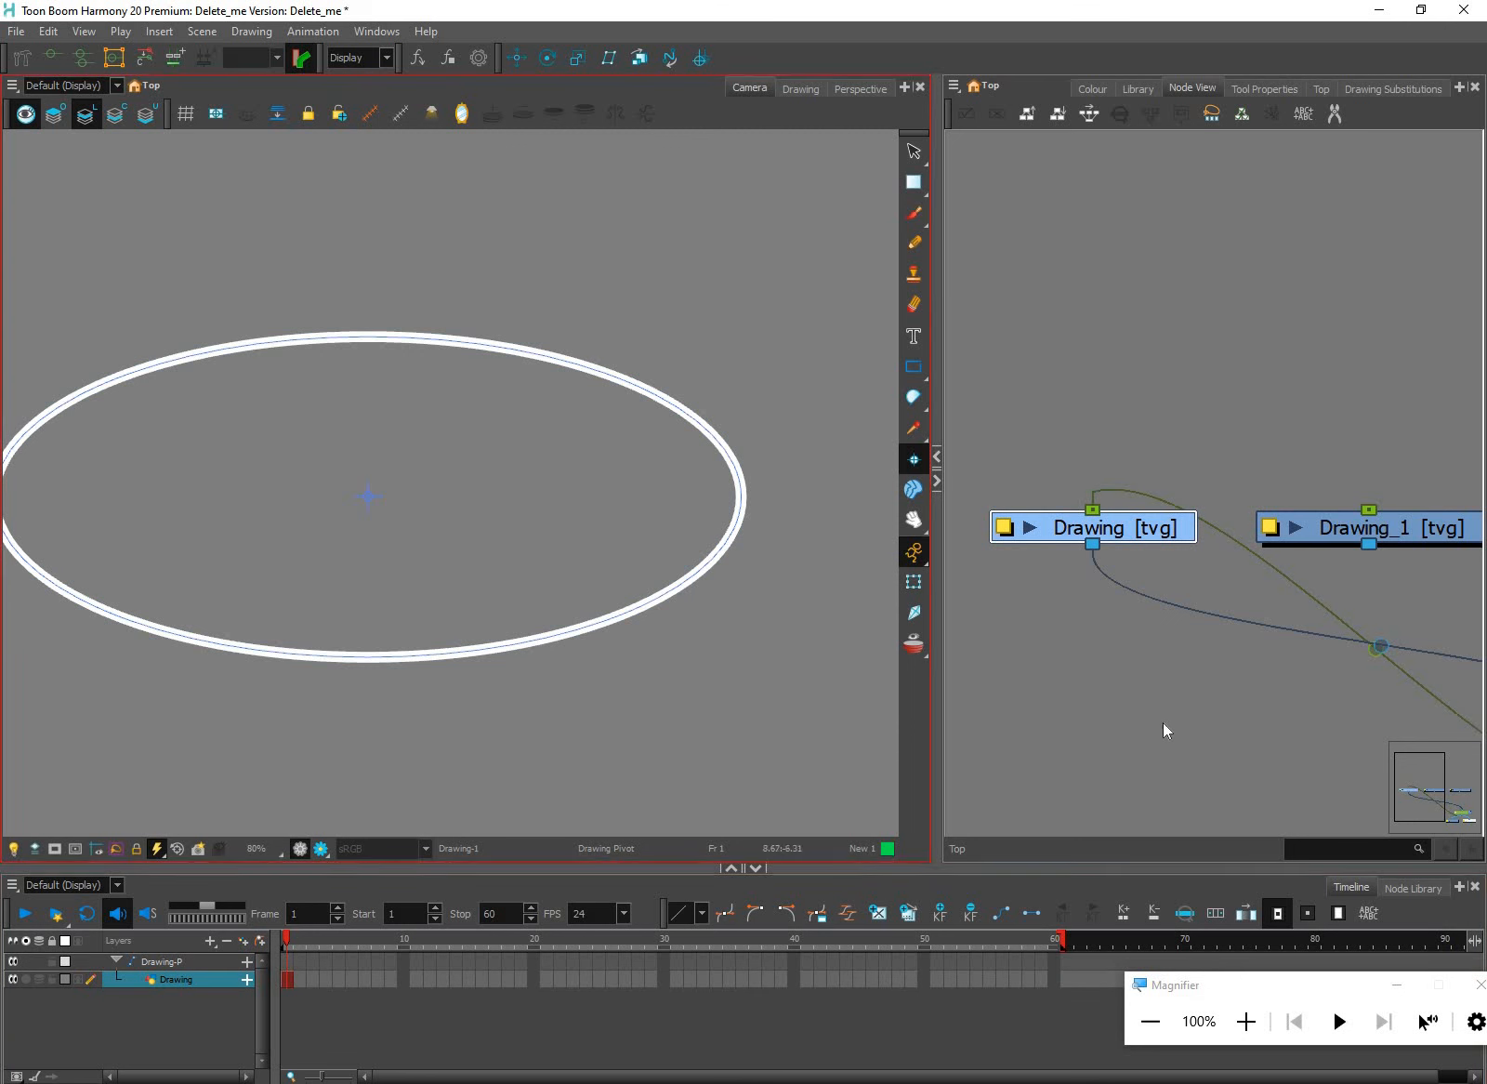
Move the Drawing-P peg node from the Composite node to directly above the Drawing node
drag(1233, 745, 1095, 689)
scroll(1096, 690, down, 1)
scroll(1412, 725, down, 1)
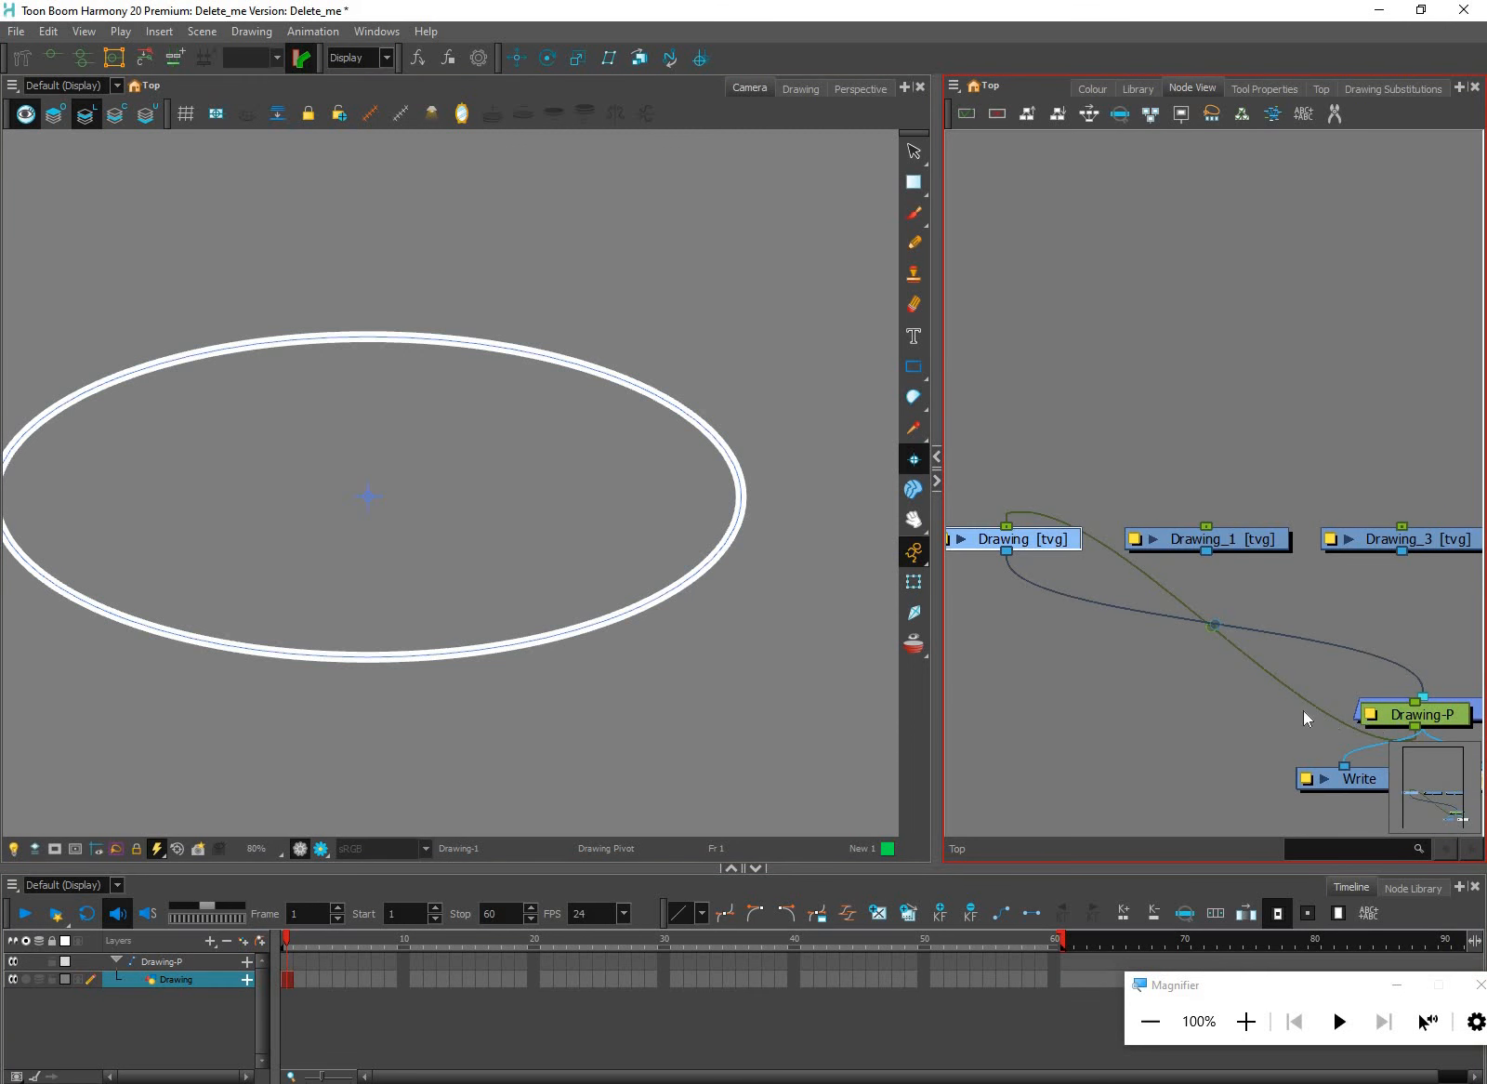
mouse_move(1431, 714)
mouse_down()
mouse_move(1179, 597)
mouse_move(1039, 469)
mouse_up()
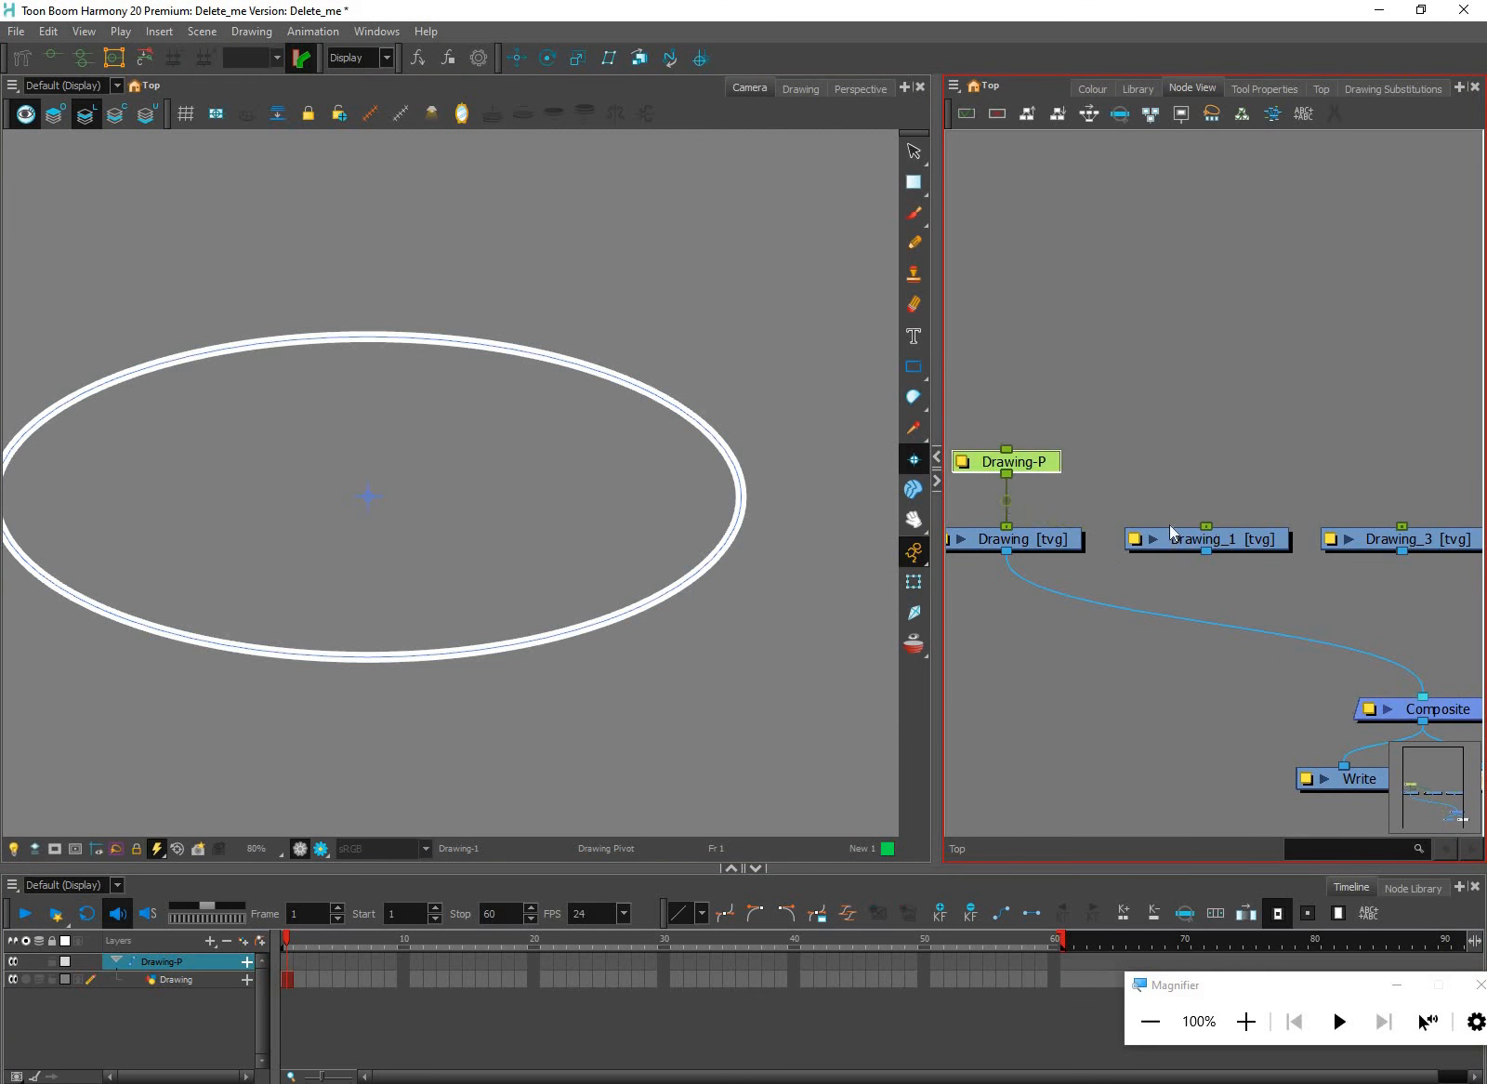
Select the Drawing-P peg and activate the Transform tool on the ellipse
scroll(1192, 563, up, 3)
click(1192, 561)
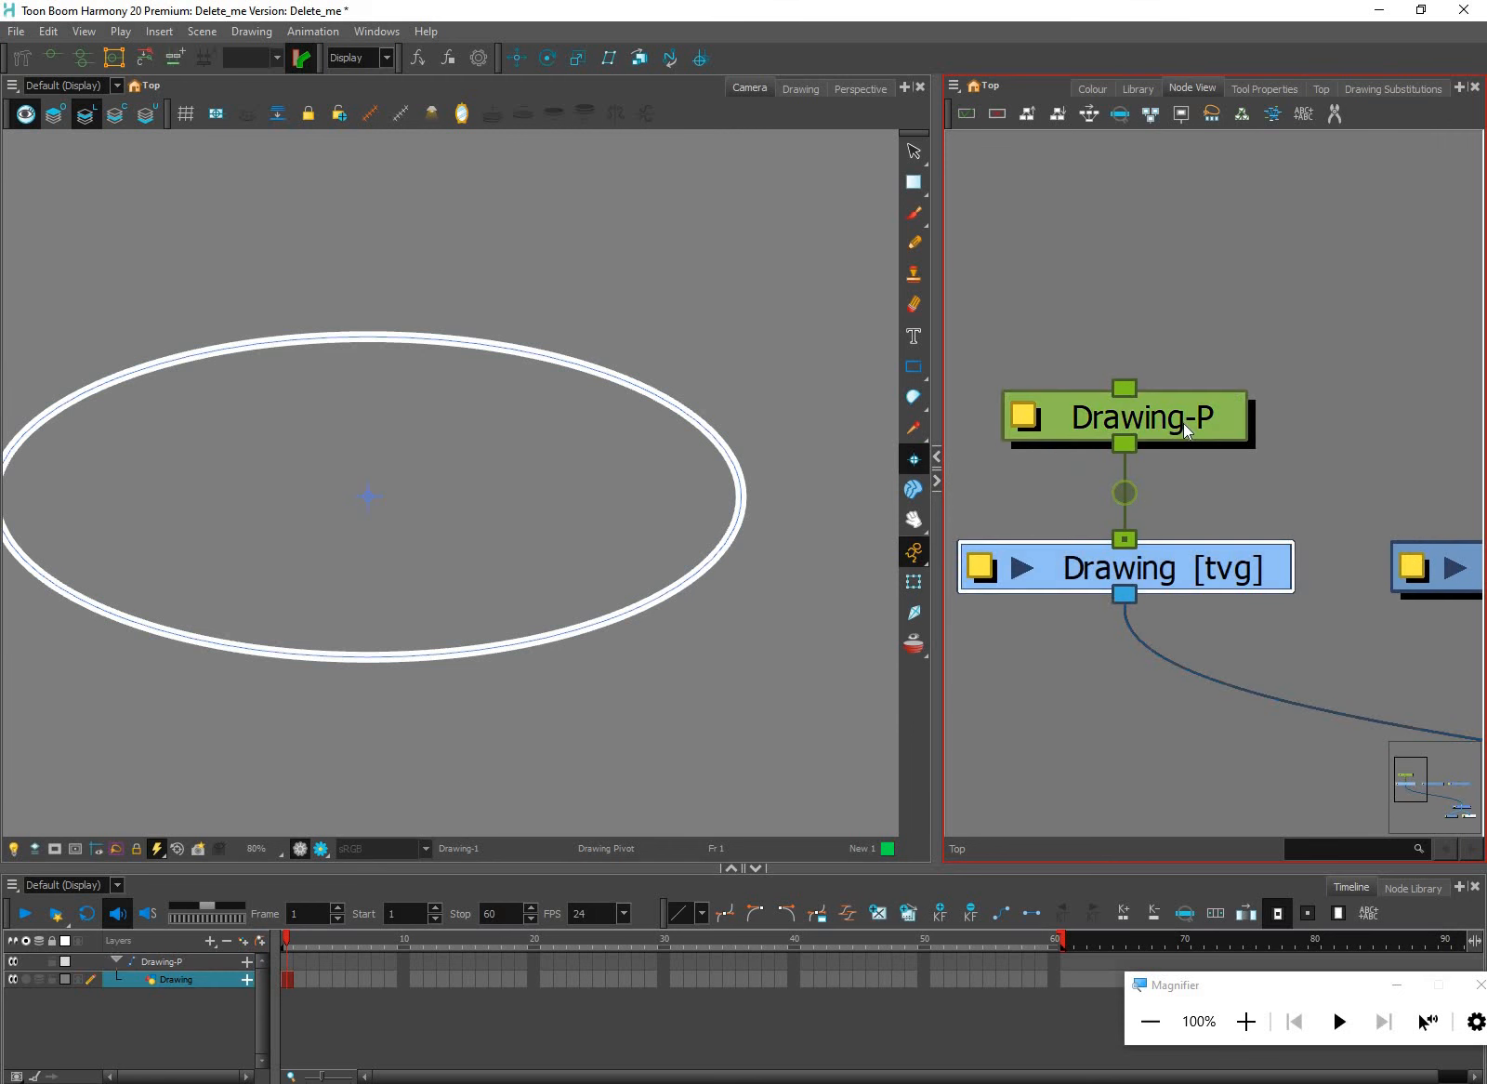
click(1182, 427)
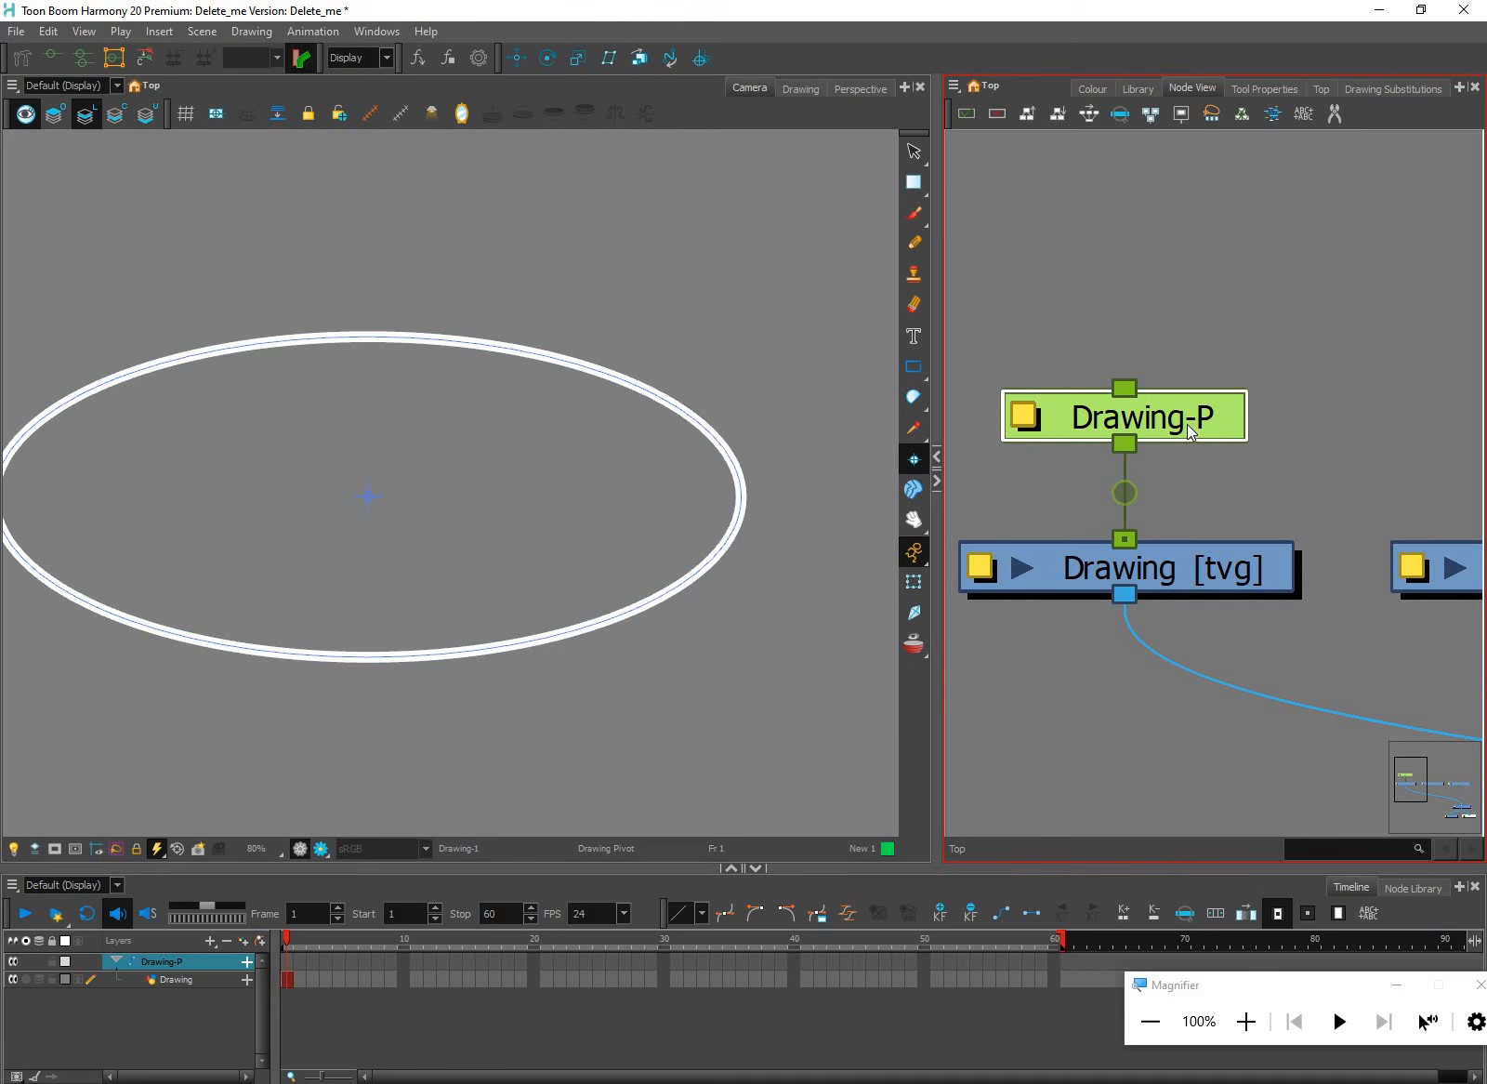
click(916, 588)
click(917, 585)
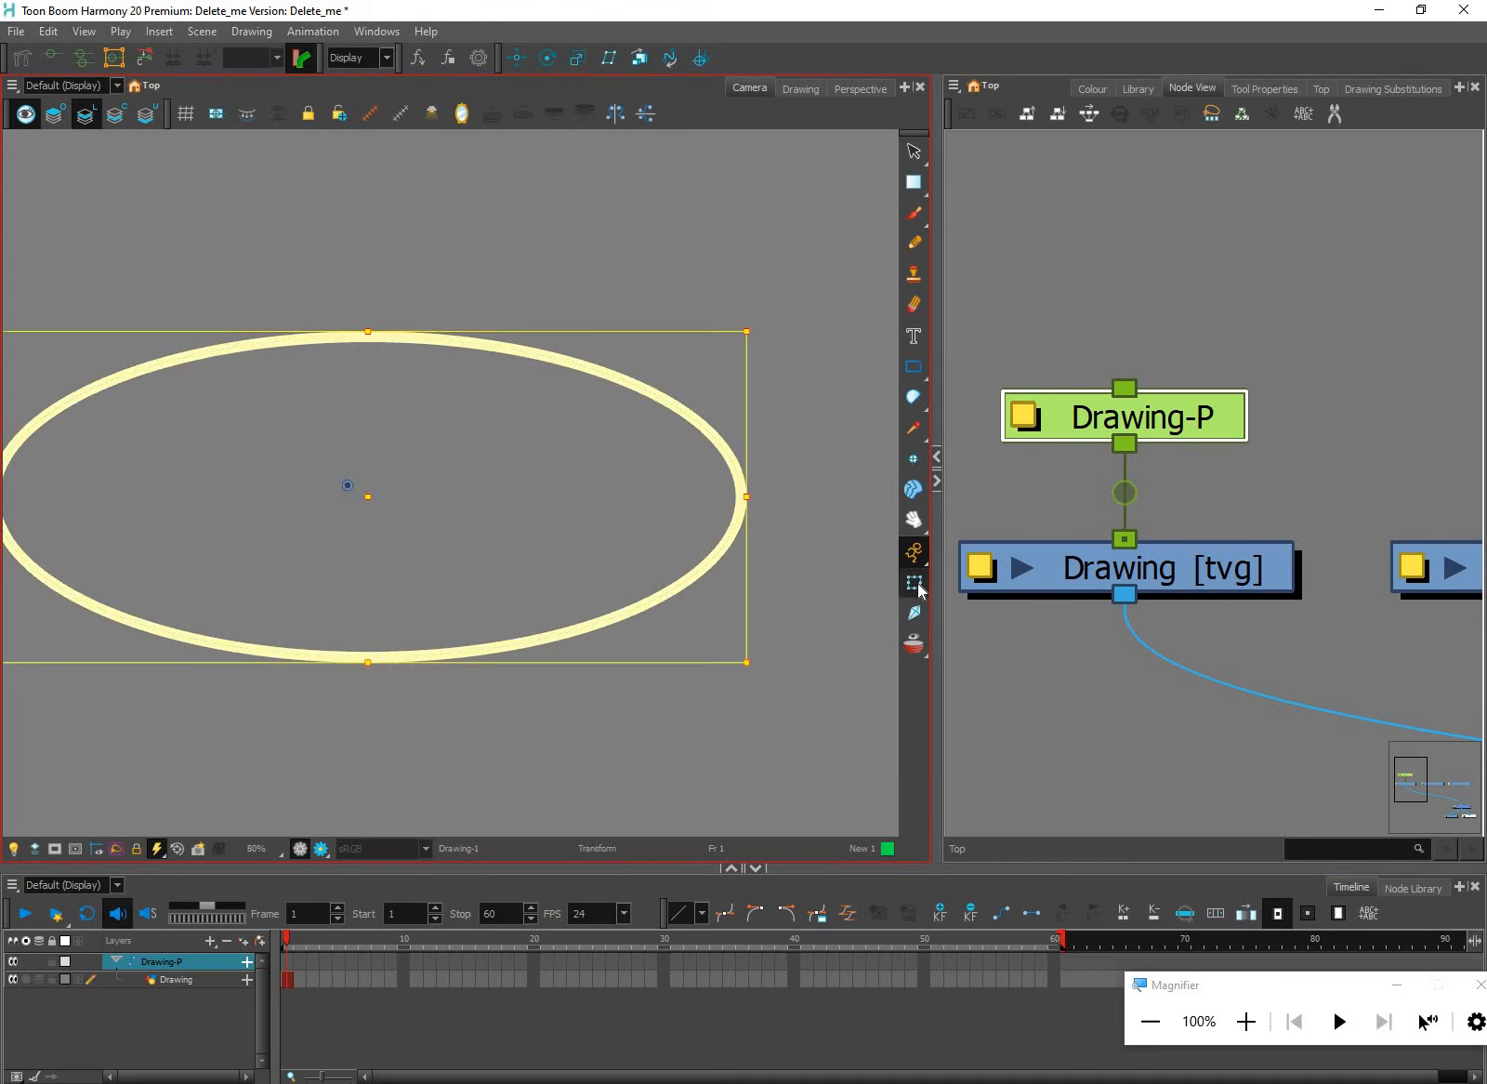
key(2)
key(2)
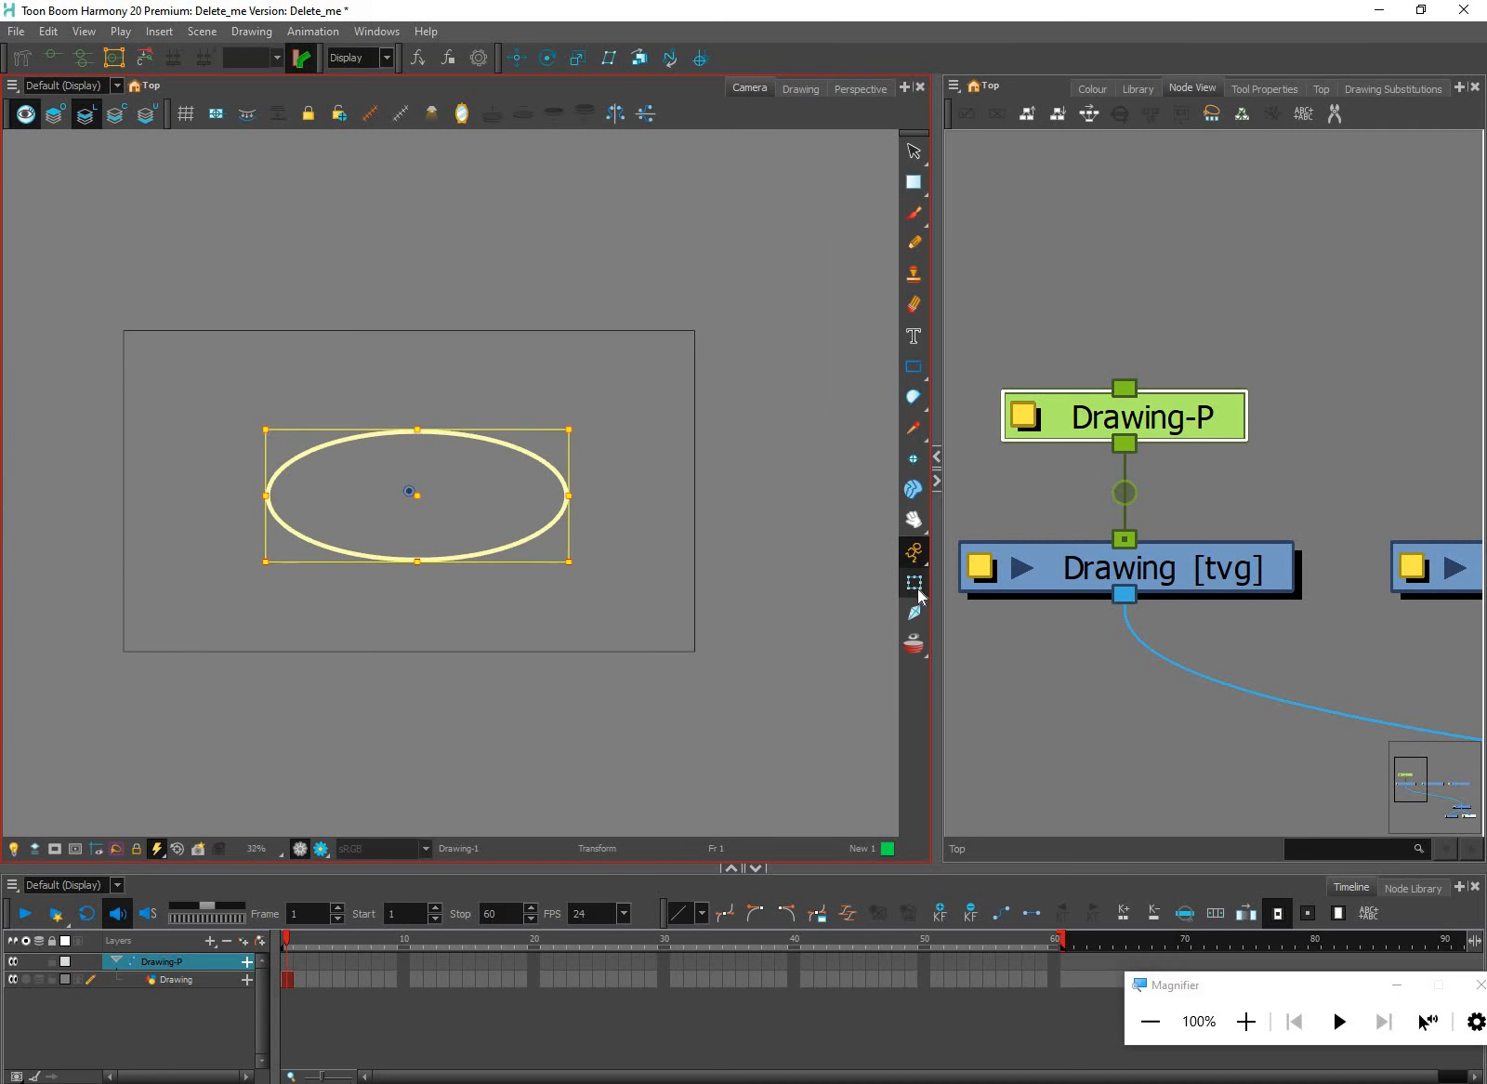
Examine where the peg's pivot sits relative to the centre of the ellipse
click(1050, 483)
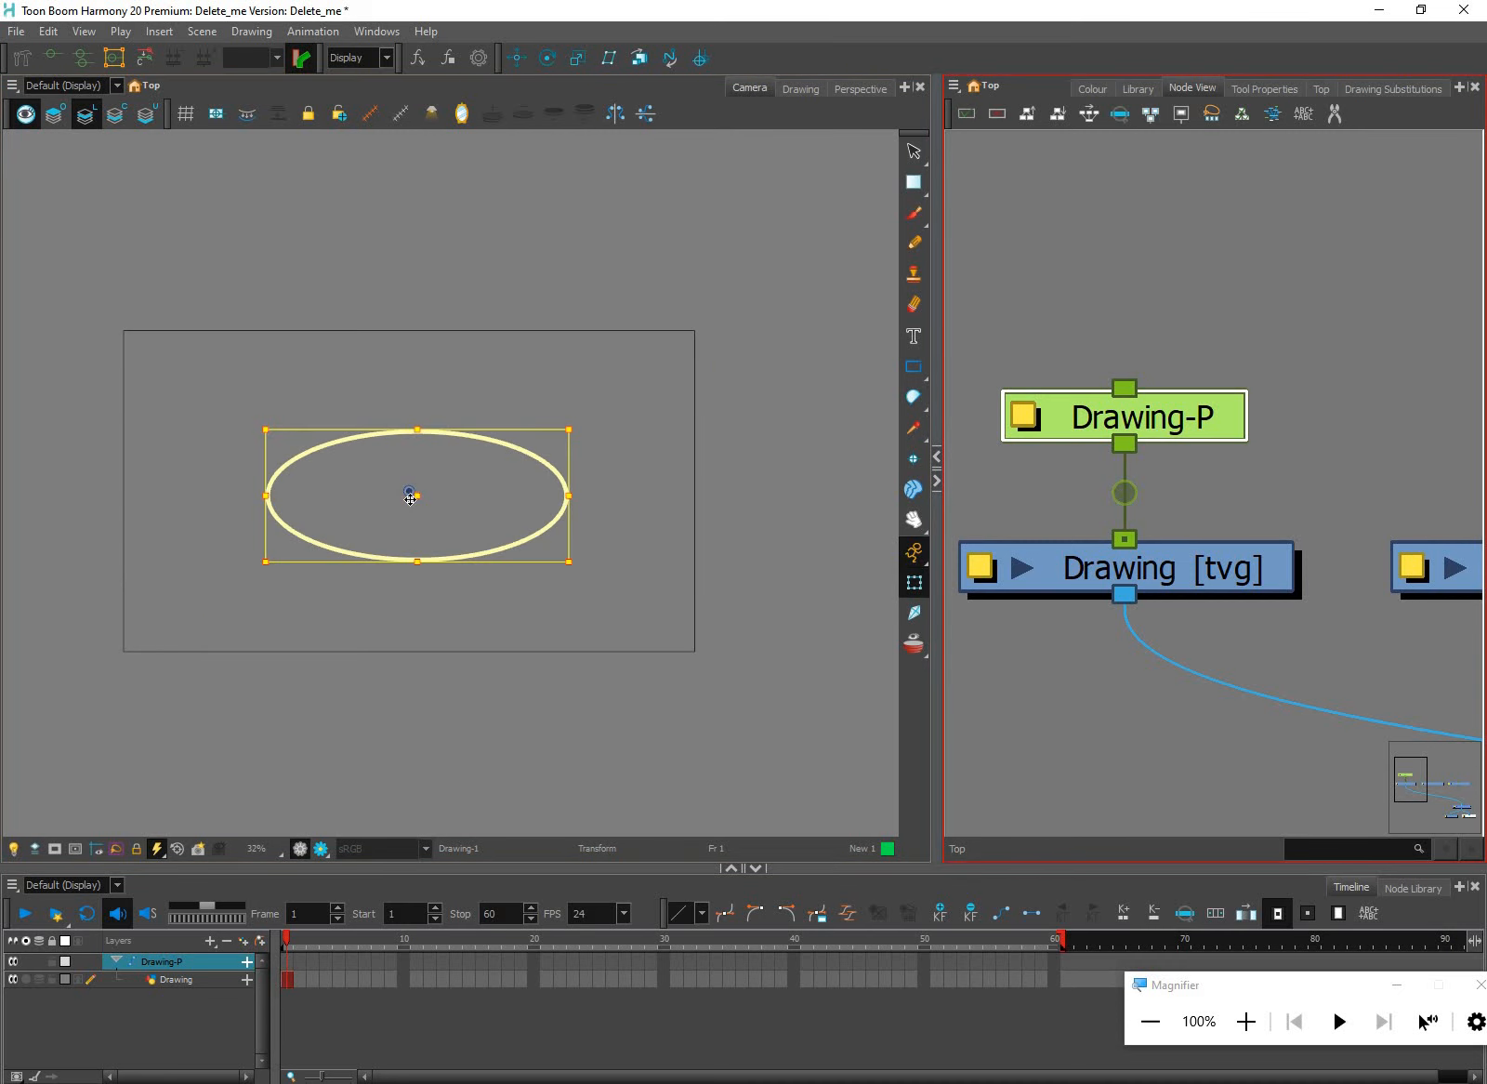
click(404, 491)
click(995, 575)
click(413, 493)
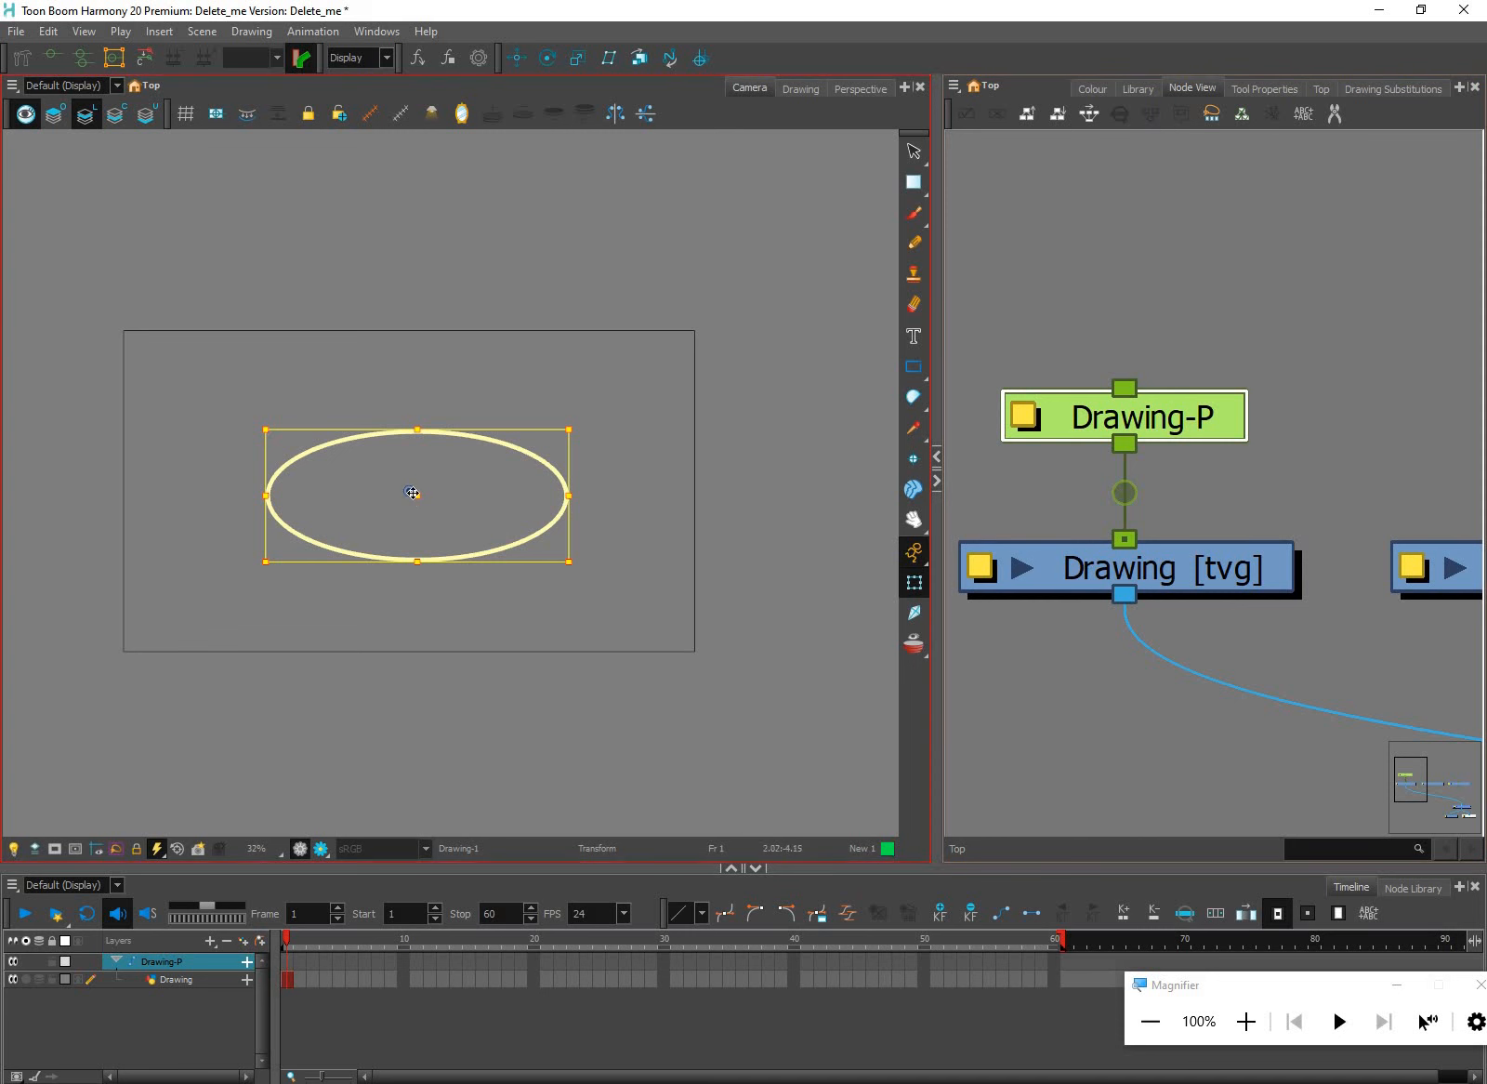
scroll(408, 490, up, 1)
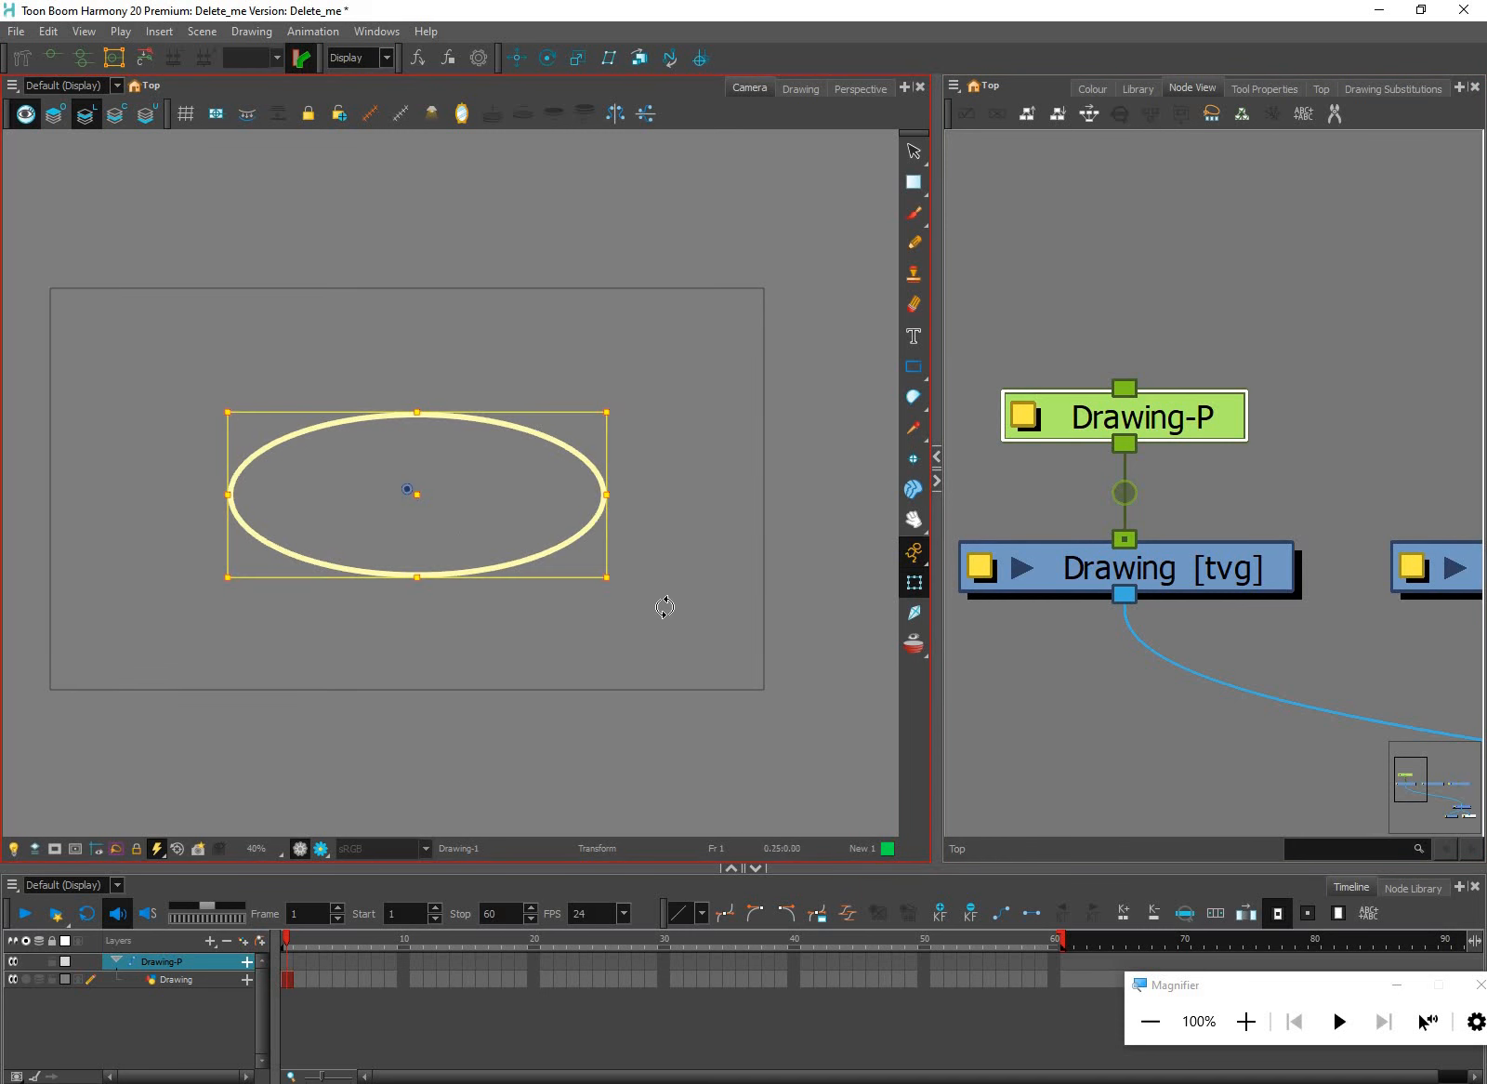
Place the drawing pivot between the ellipse's centre and right edge with the Drawing Pivot tool, then compare the Drawing and Drawing-P pivots under Transform
drag(700, 498, 683, 381)
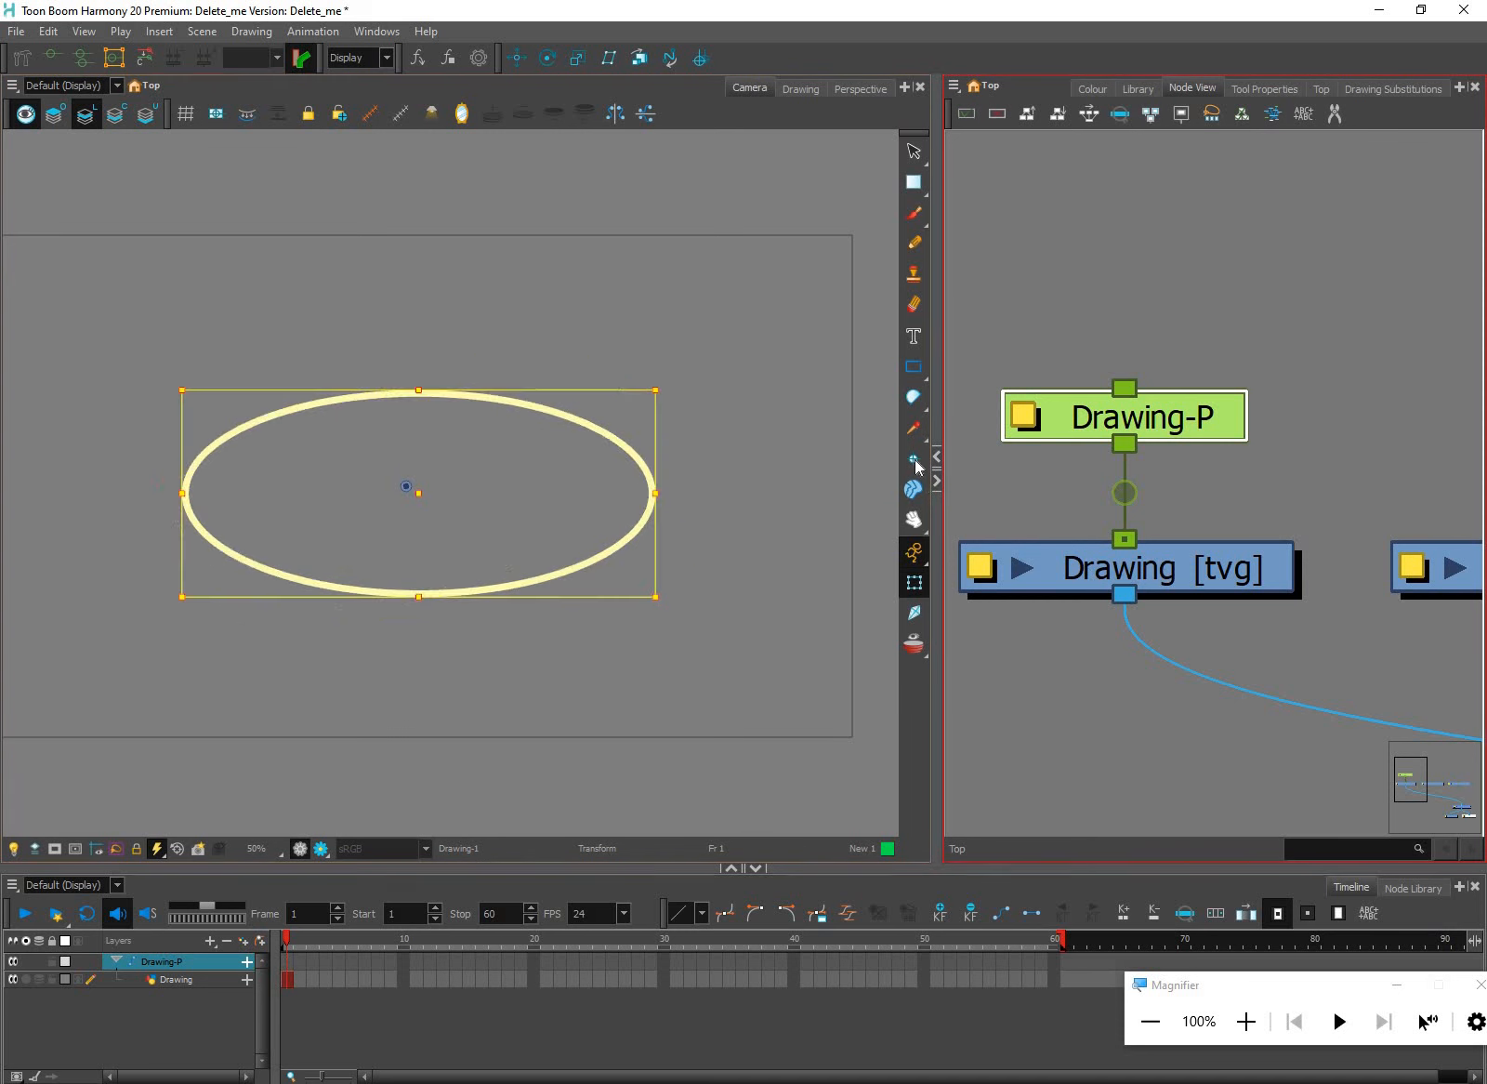
click(915, 459)
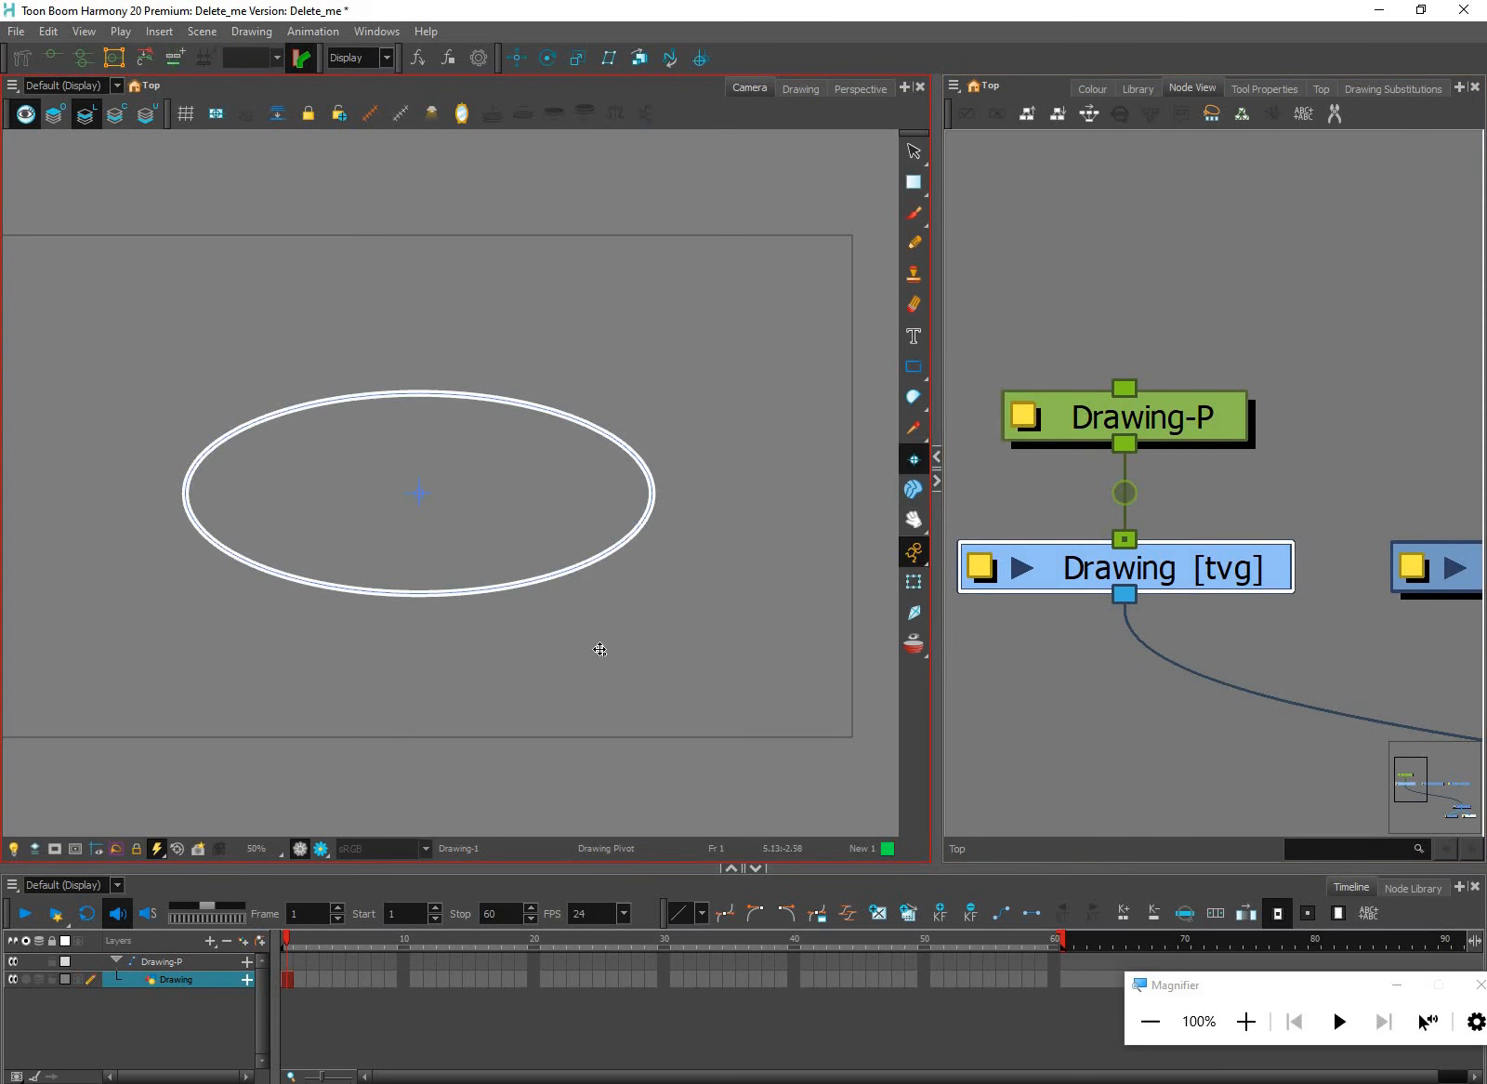
click(911, 583)
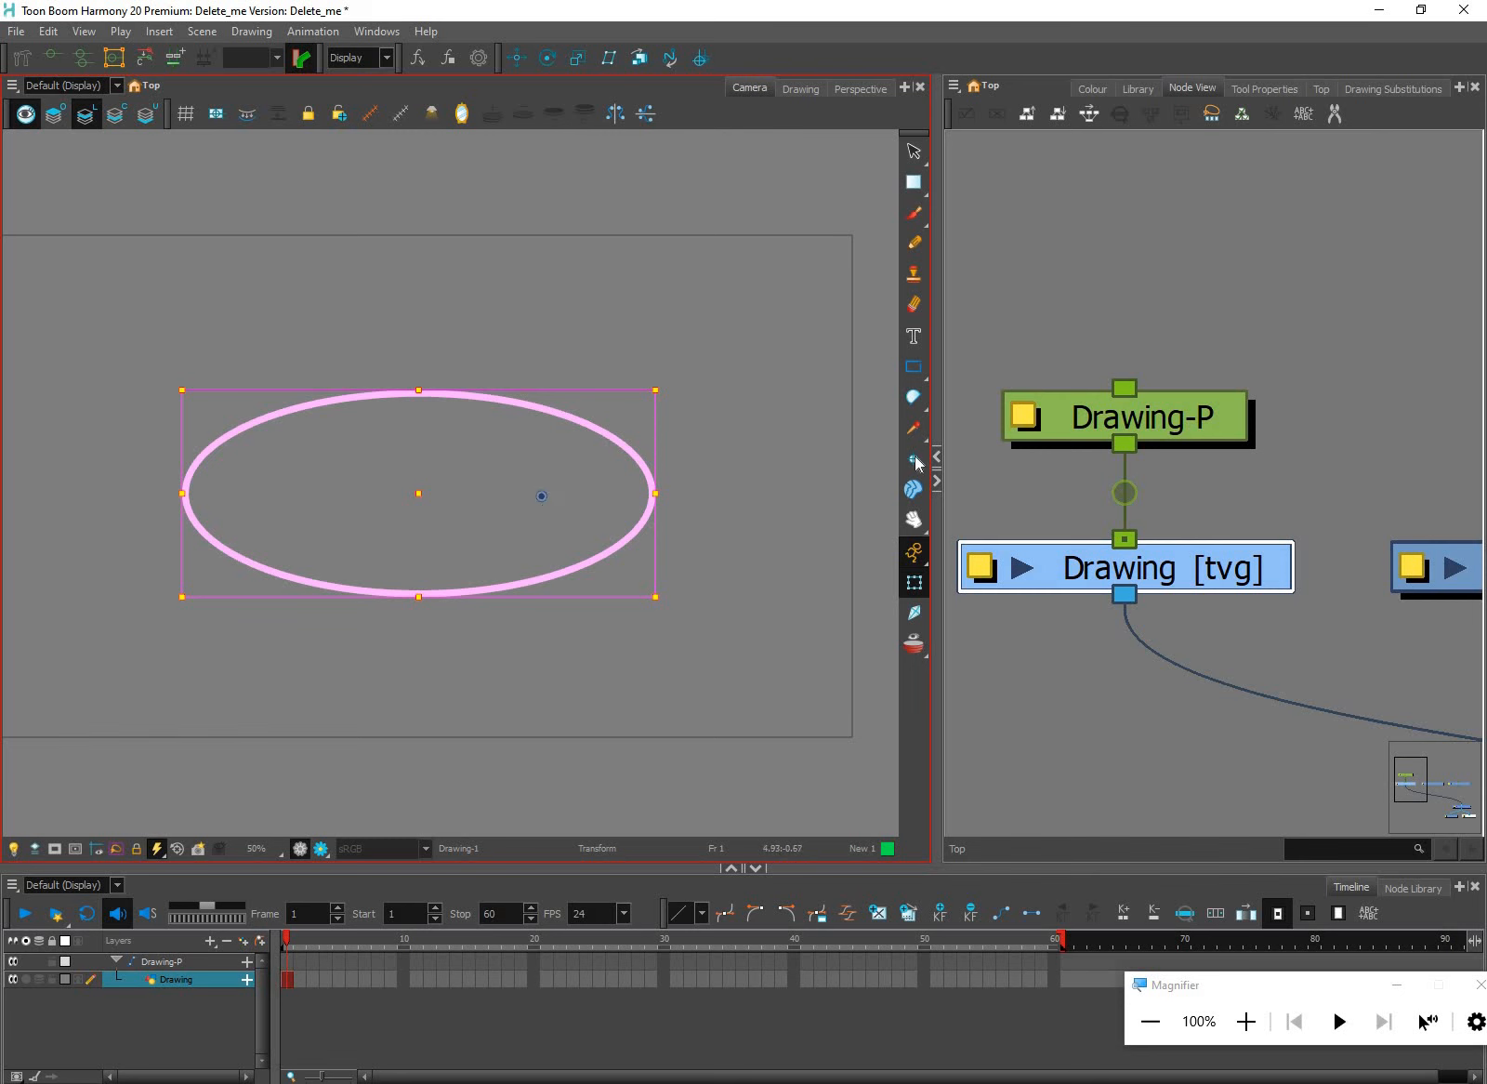
click(1163, 426)
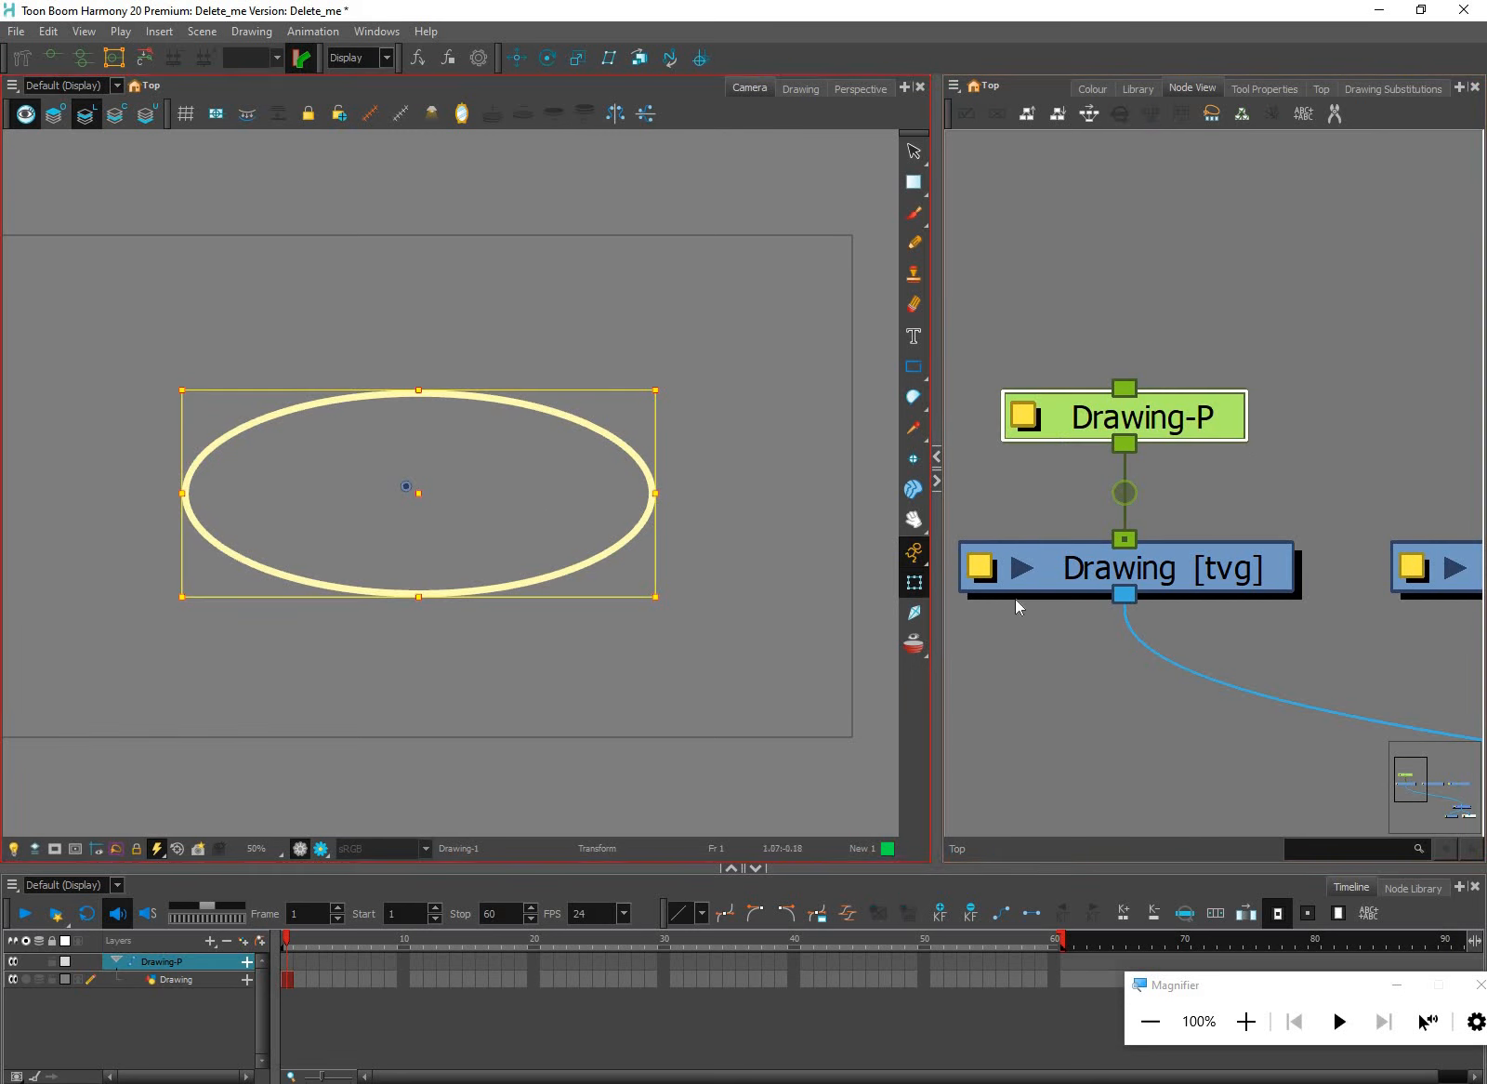
Set the Drawing layer's Use Embedded Pivots option to Apply Embedded Pivot on Parent Peg and close its properties
double_click(963, 565)
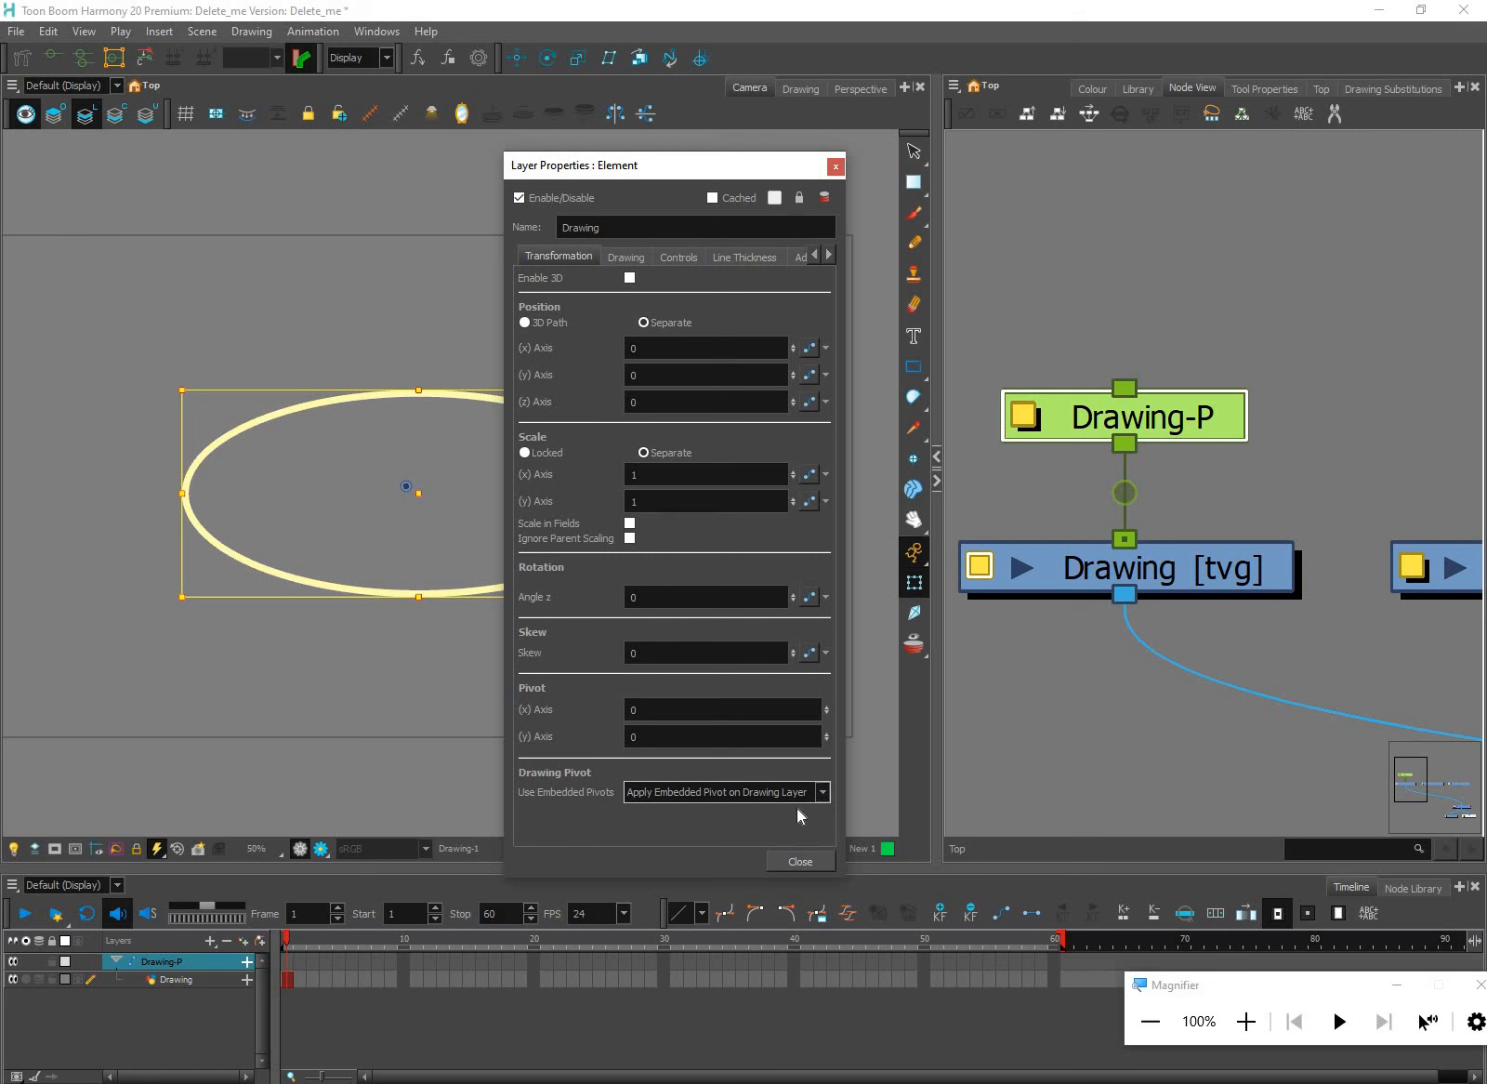
click(822, 792)
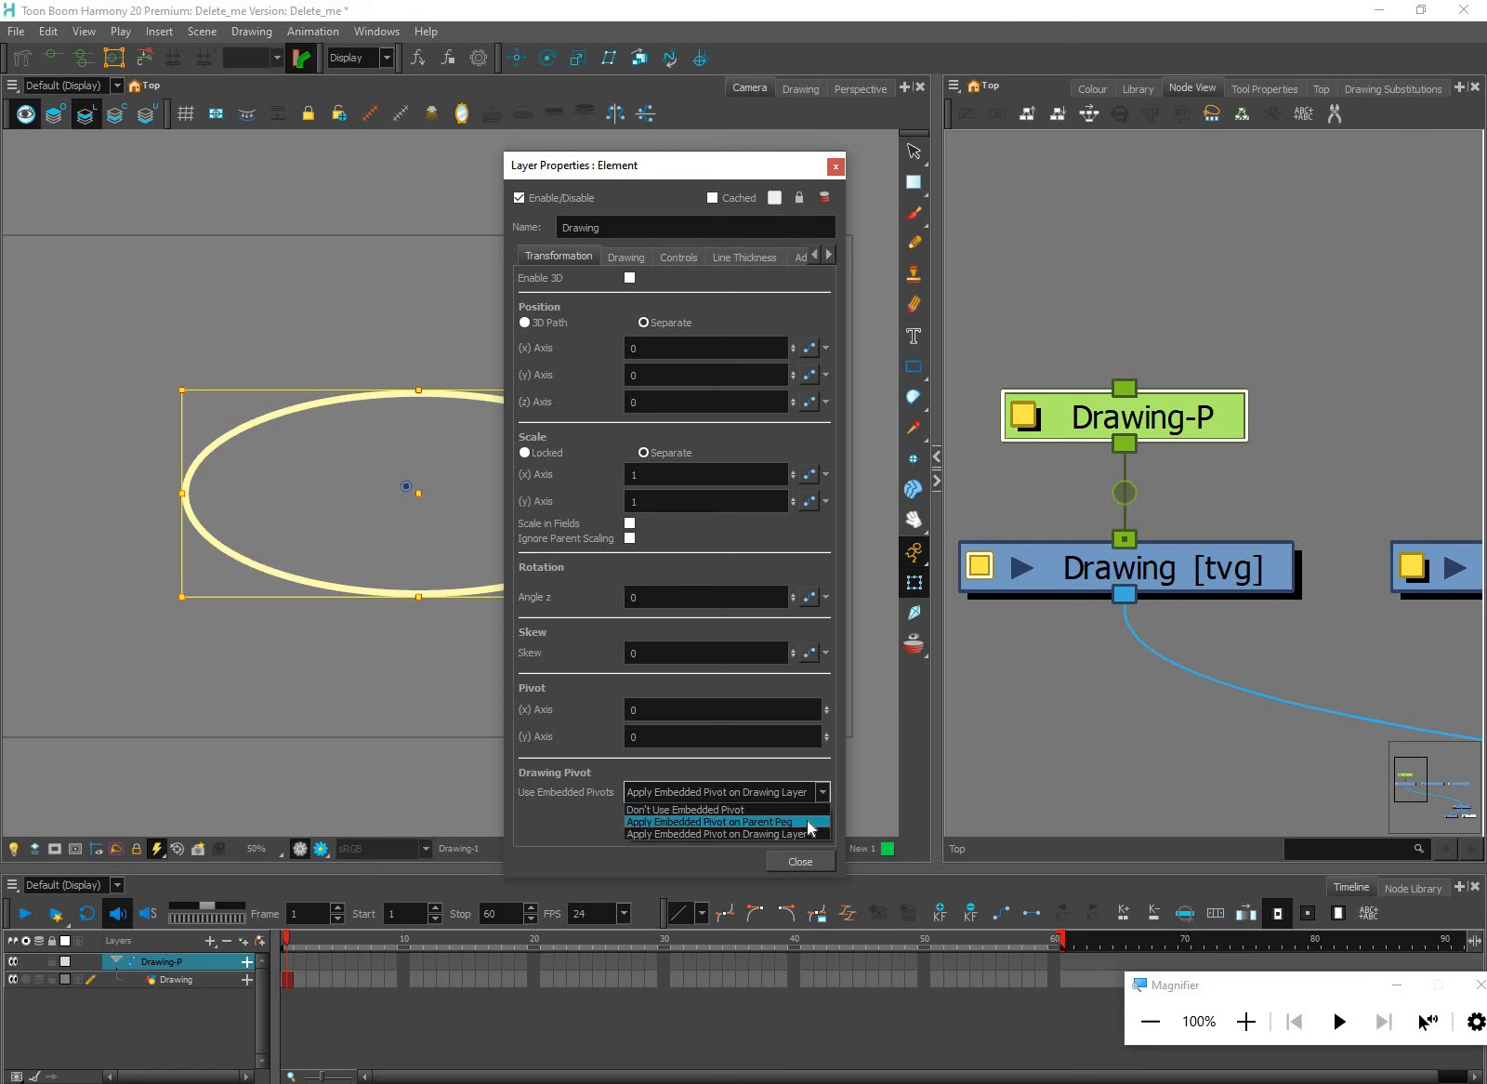
click(805, 865)
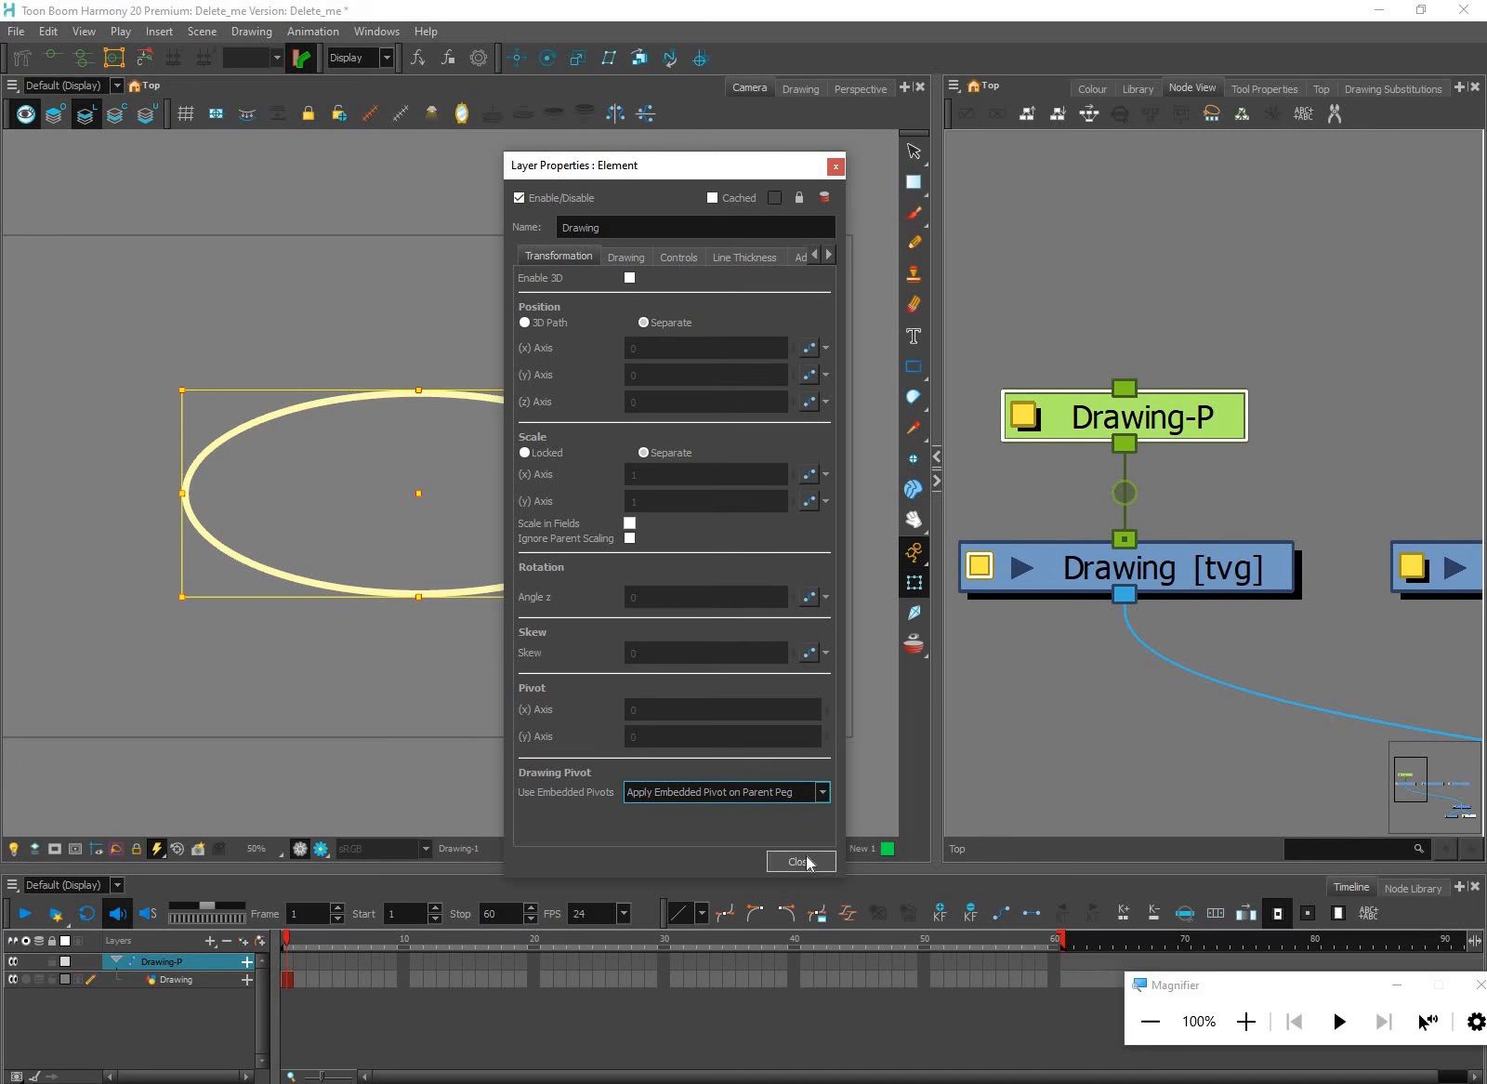
click(798, 860)
Compare the Drawing-P peg's pivot under the Transform tool with the ellipse's pivot under the Drawing Pivot tool
click(1141, 494)
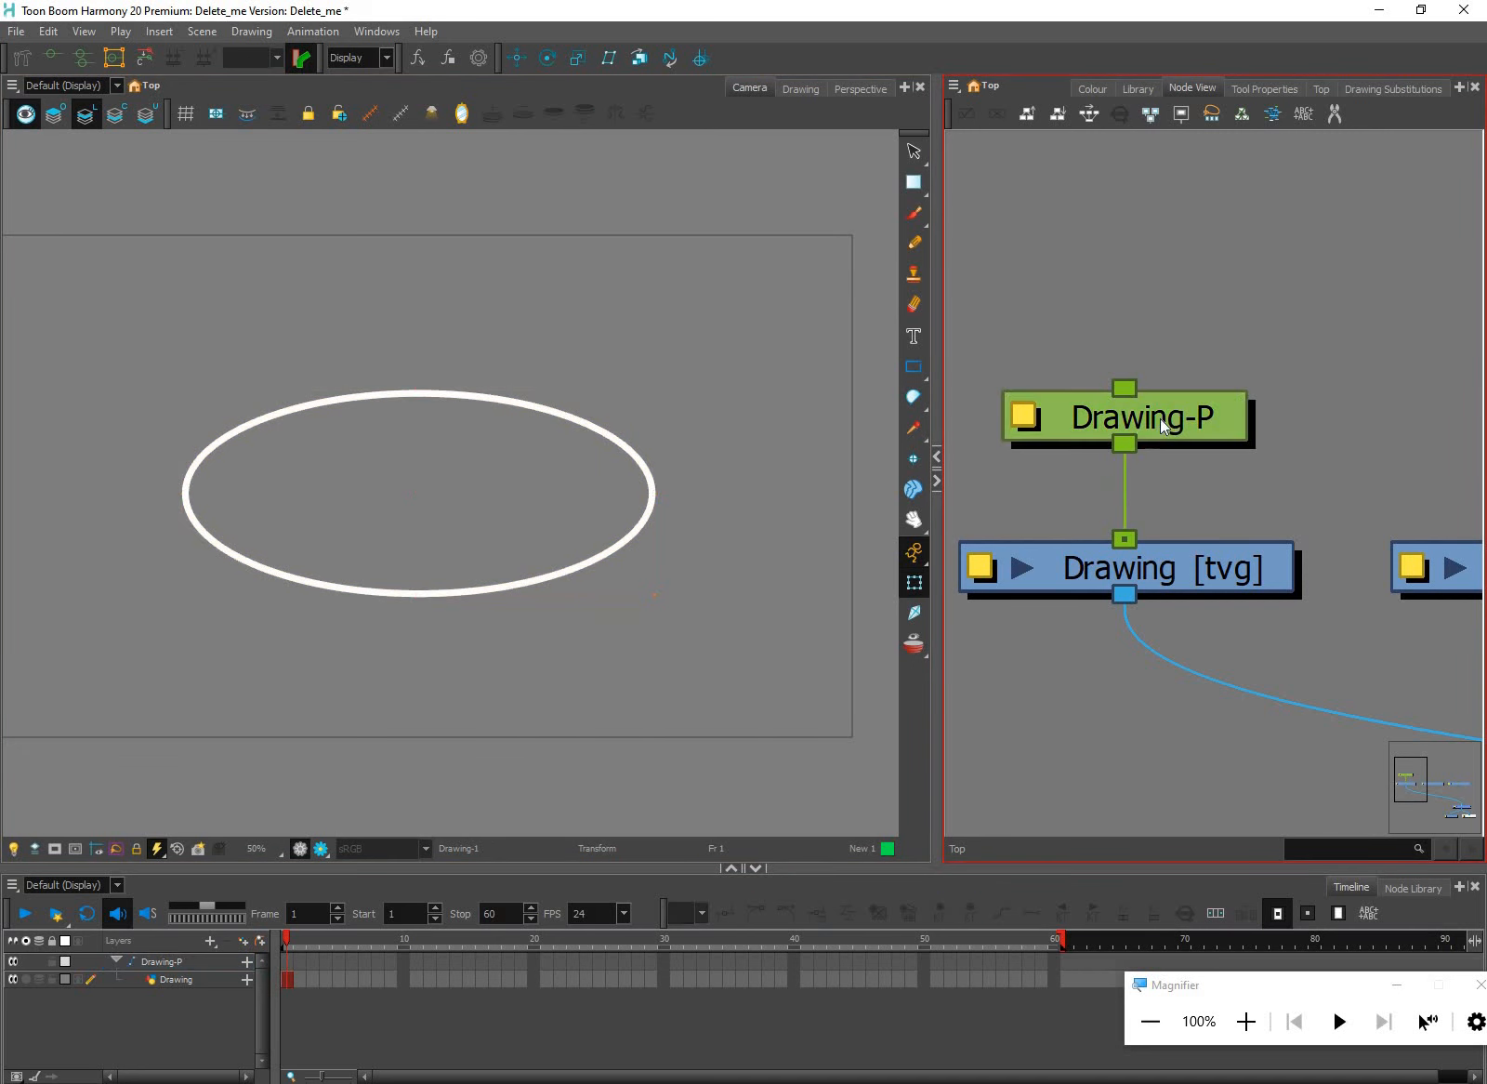
click(1057, 431)
click(547, 500)
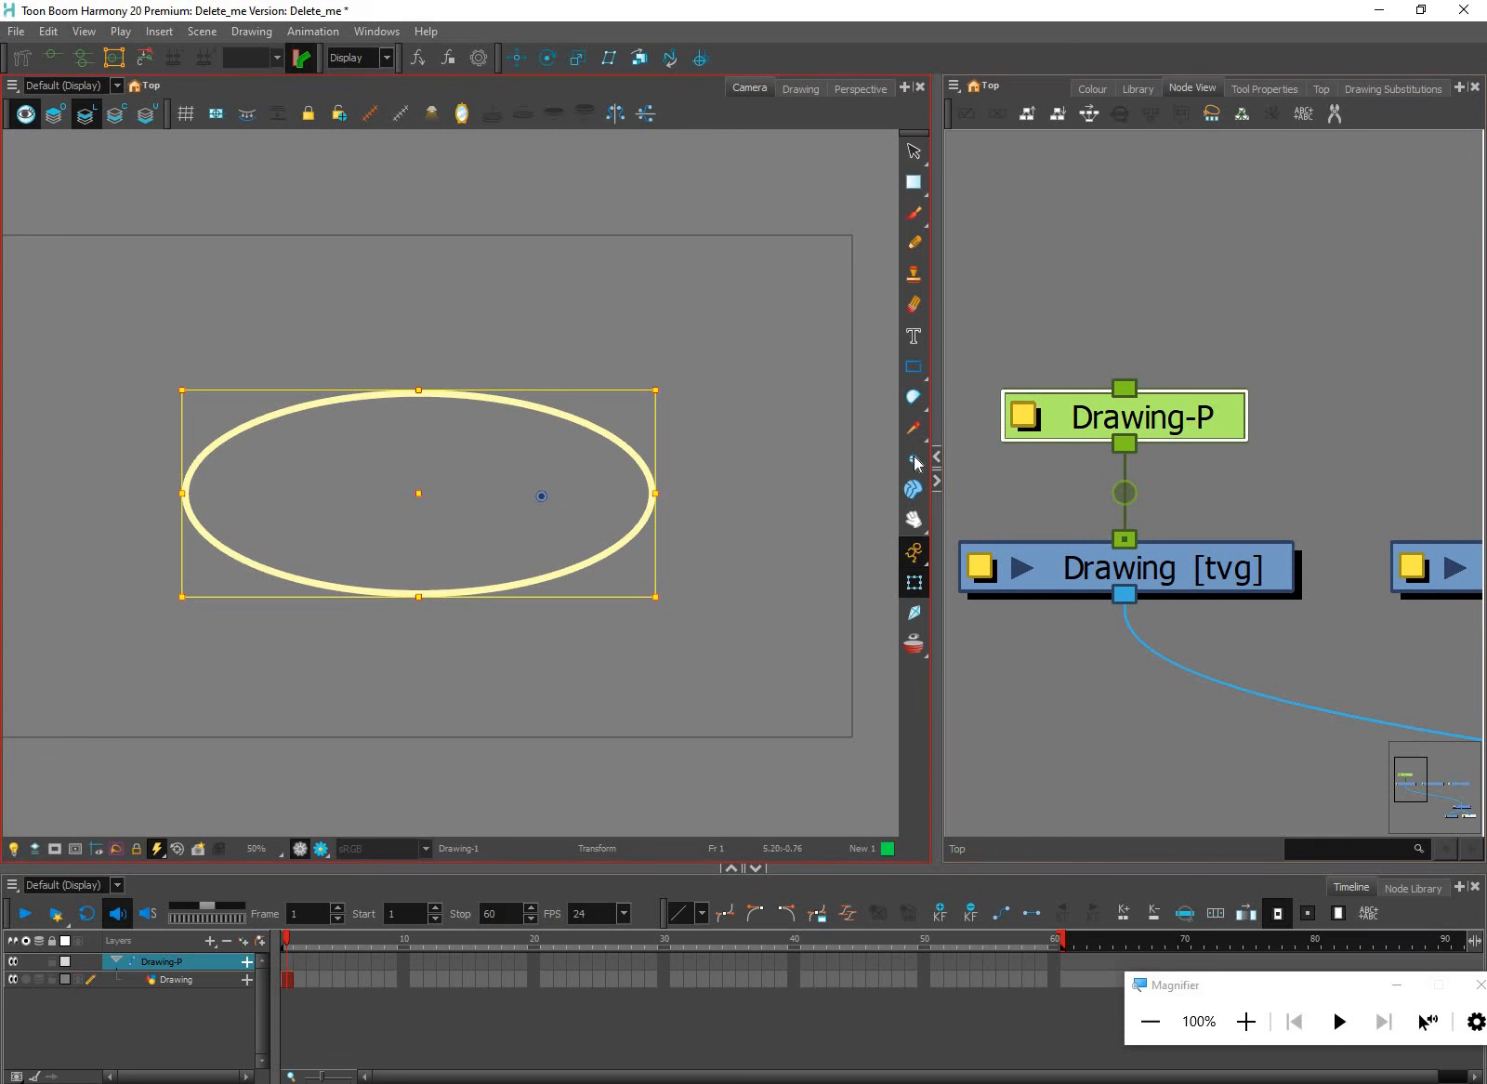
click(913, 459)
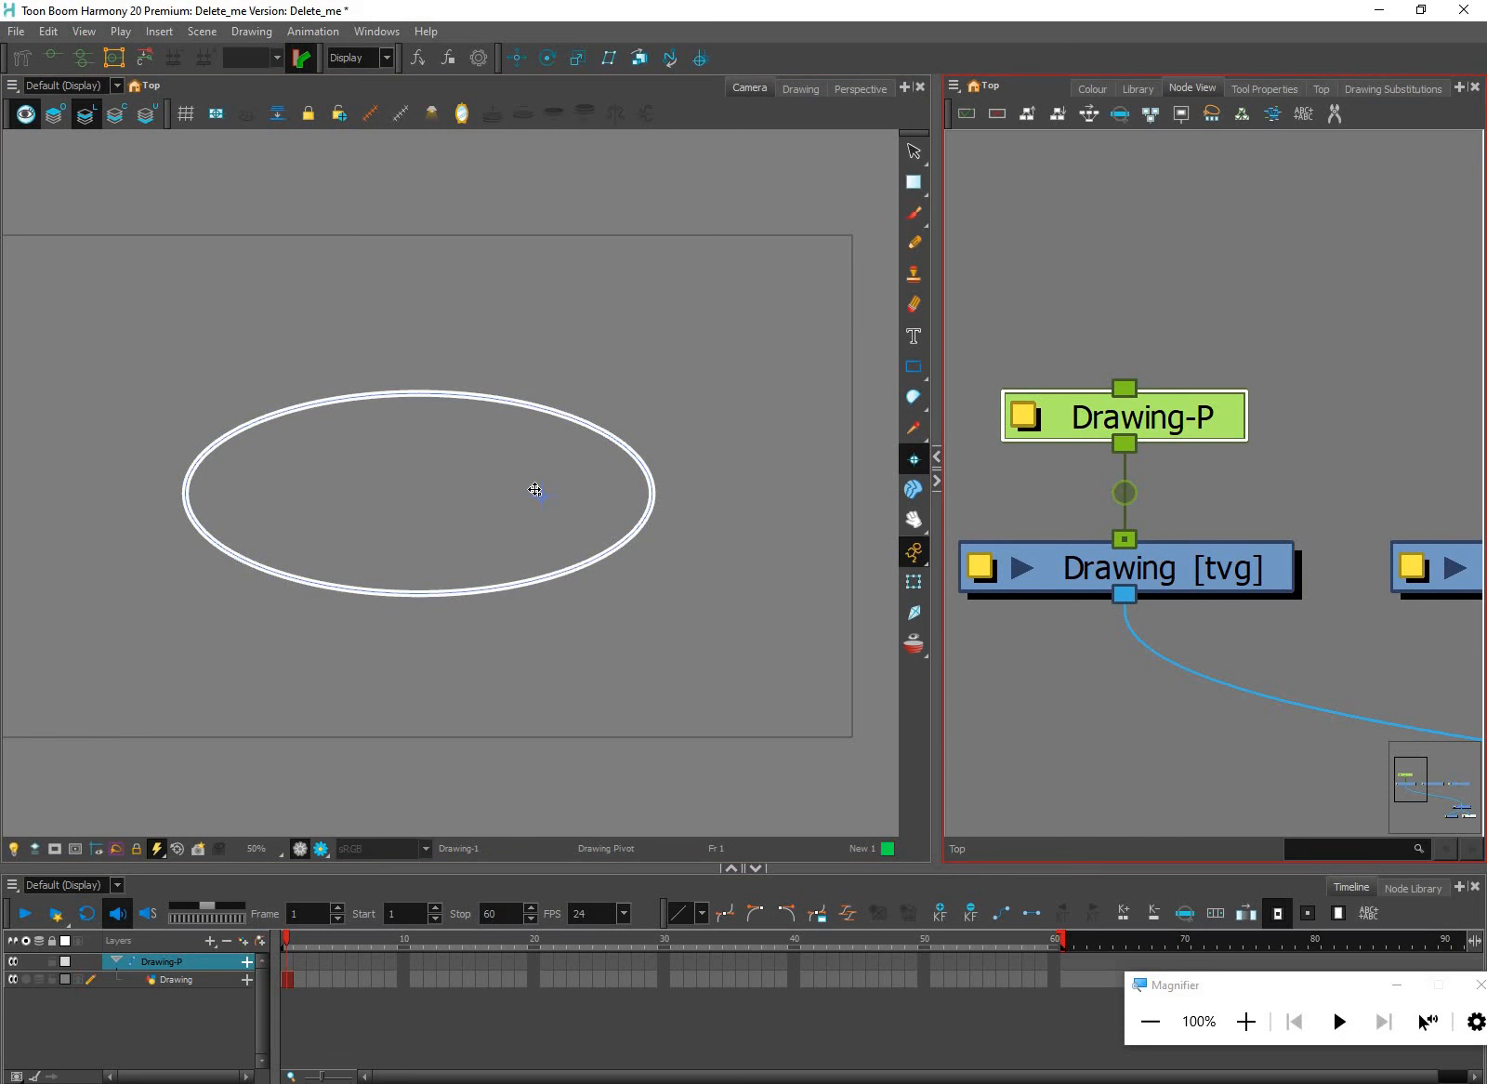
click(535, 490)
scroll(535, 490, up, 2)
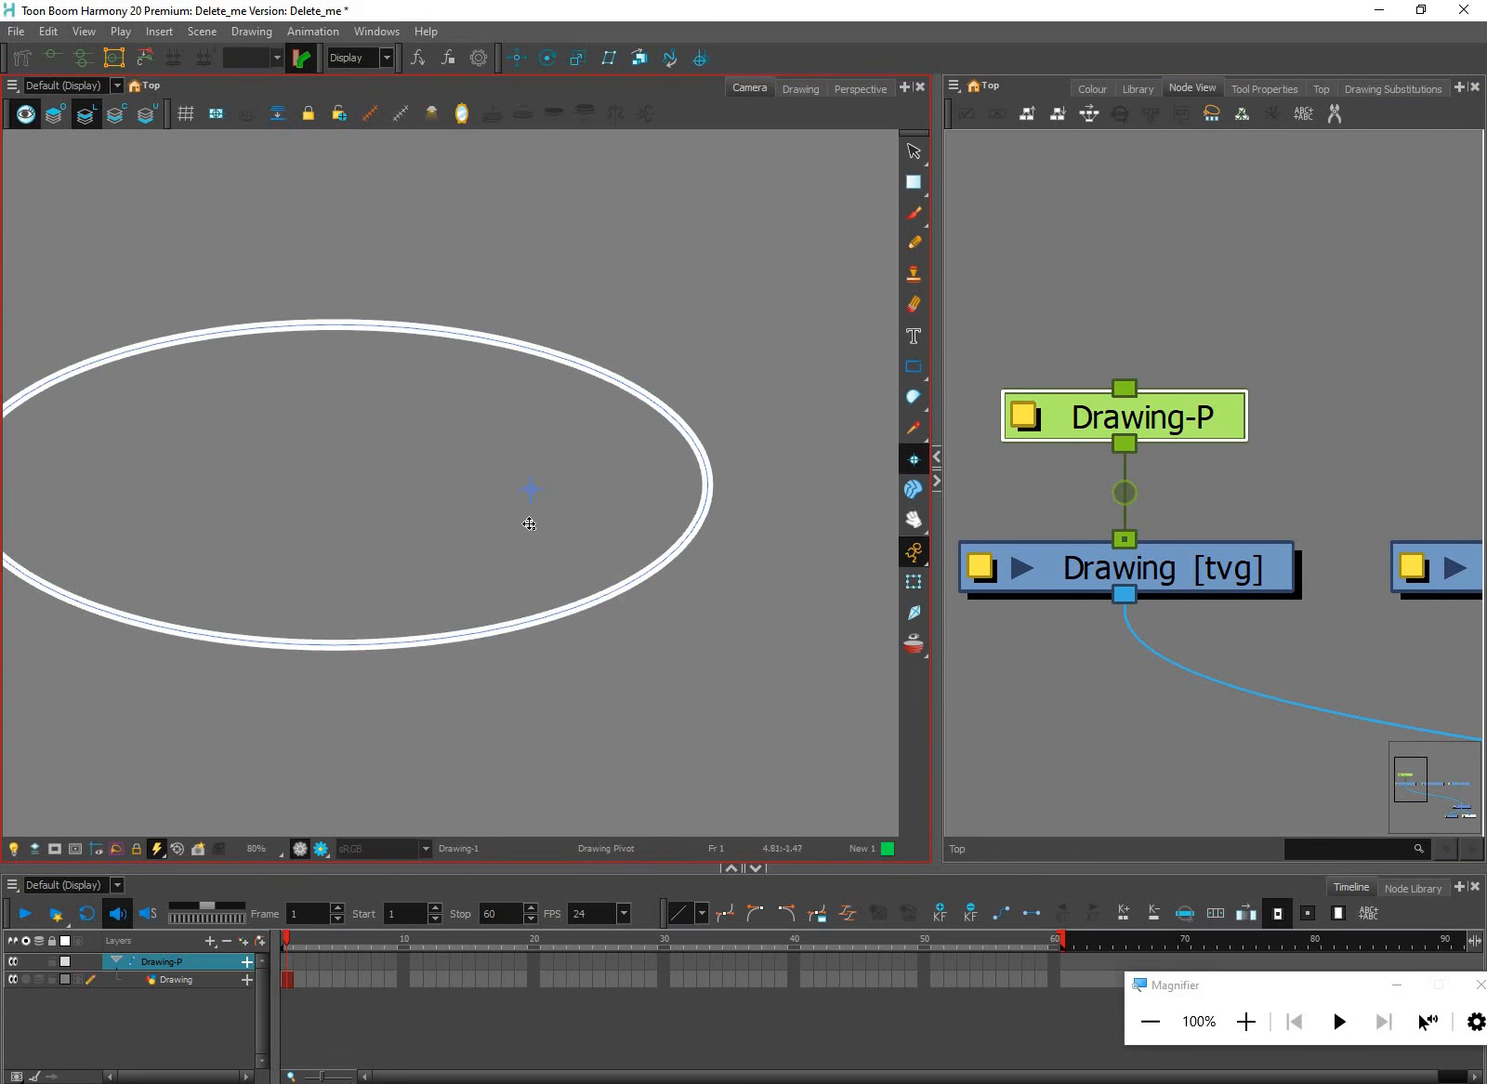
click(1179, 557)
click(1184, 414)
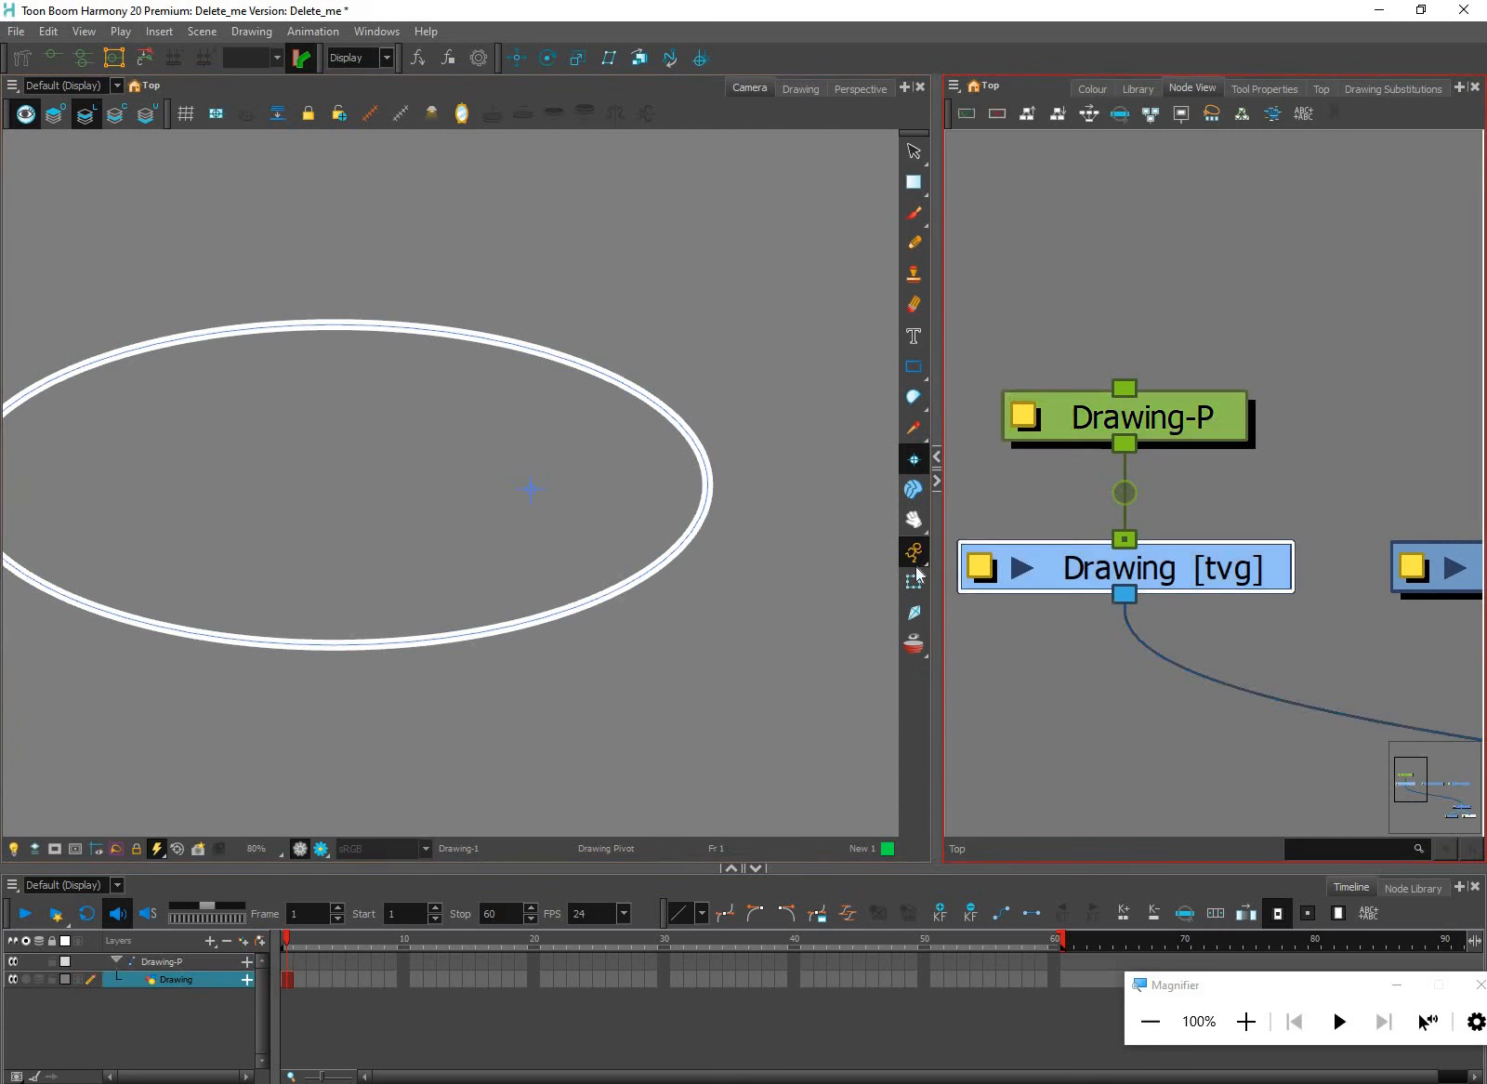
click(914, 583)
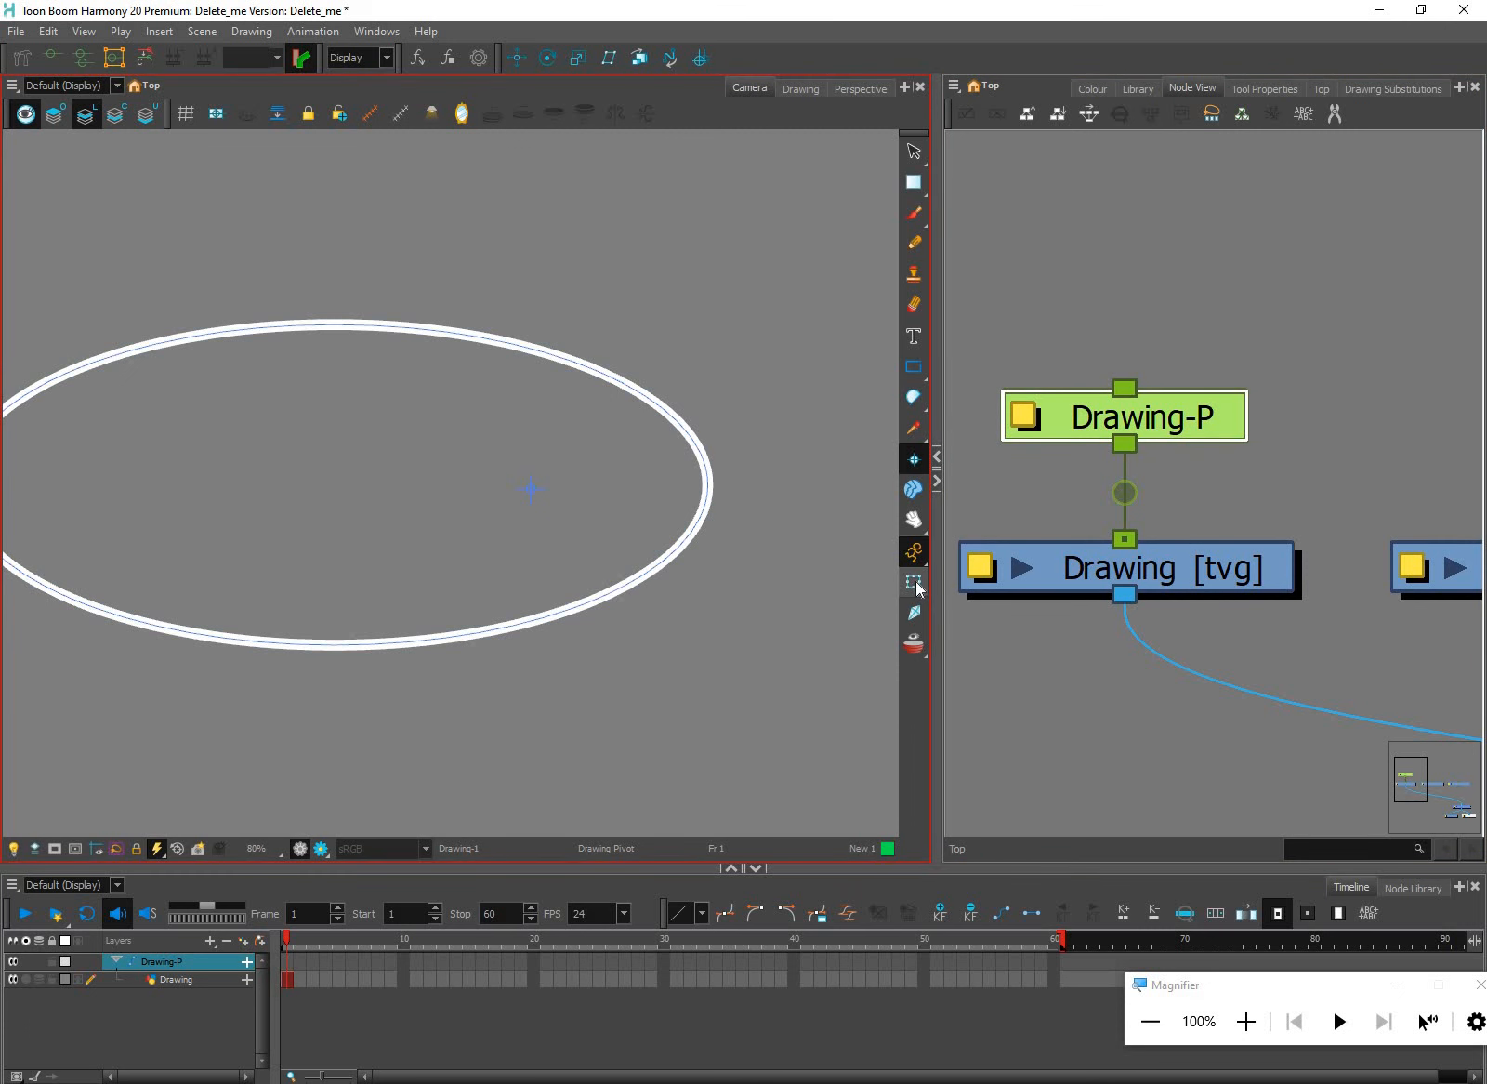
click(916, 585)
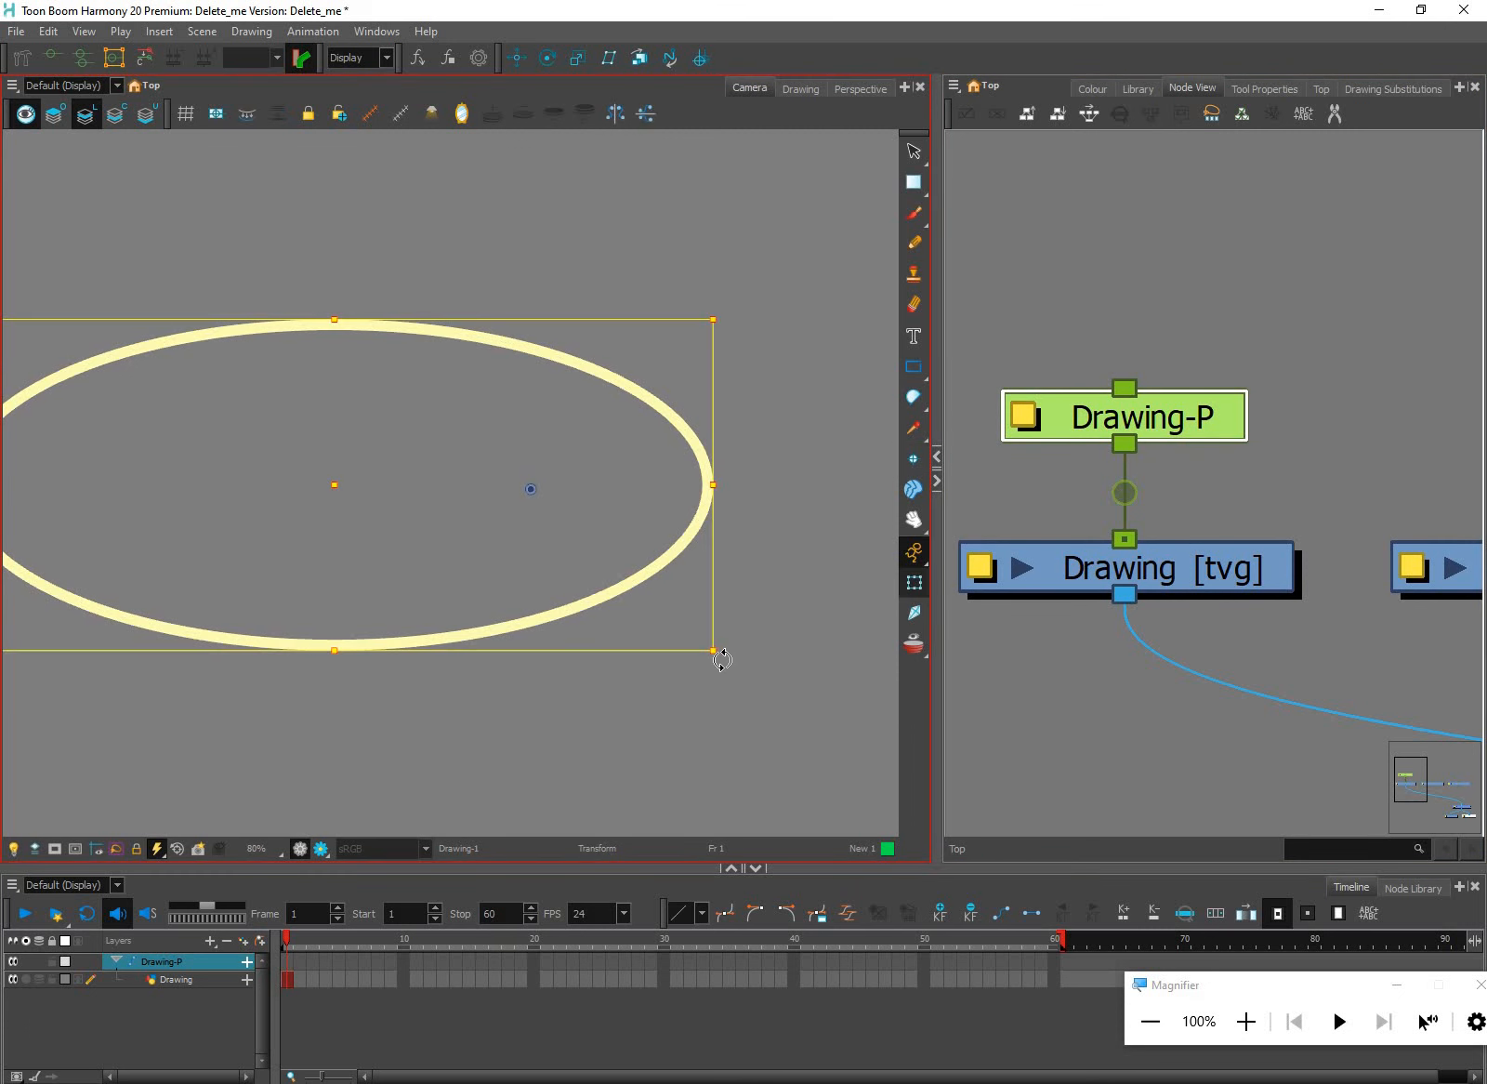
Try rotating the ellipse in both directions around the Drawing-P peg's pivot with the Transform tool
drag(747, 617, 591, 724)
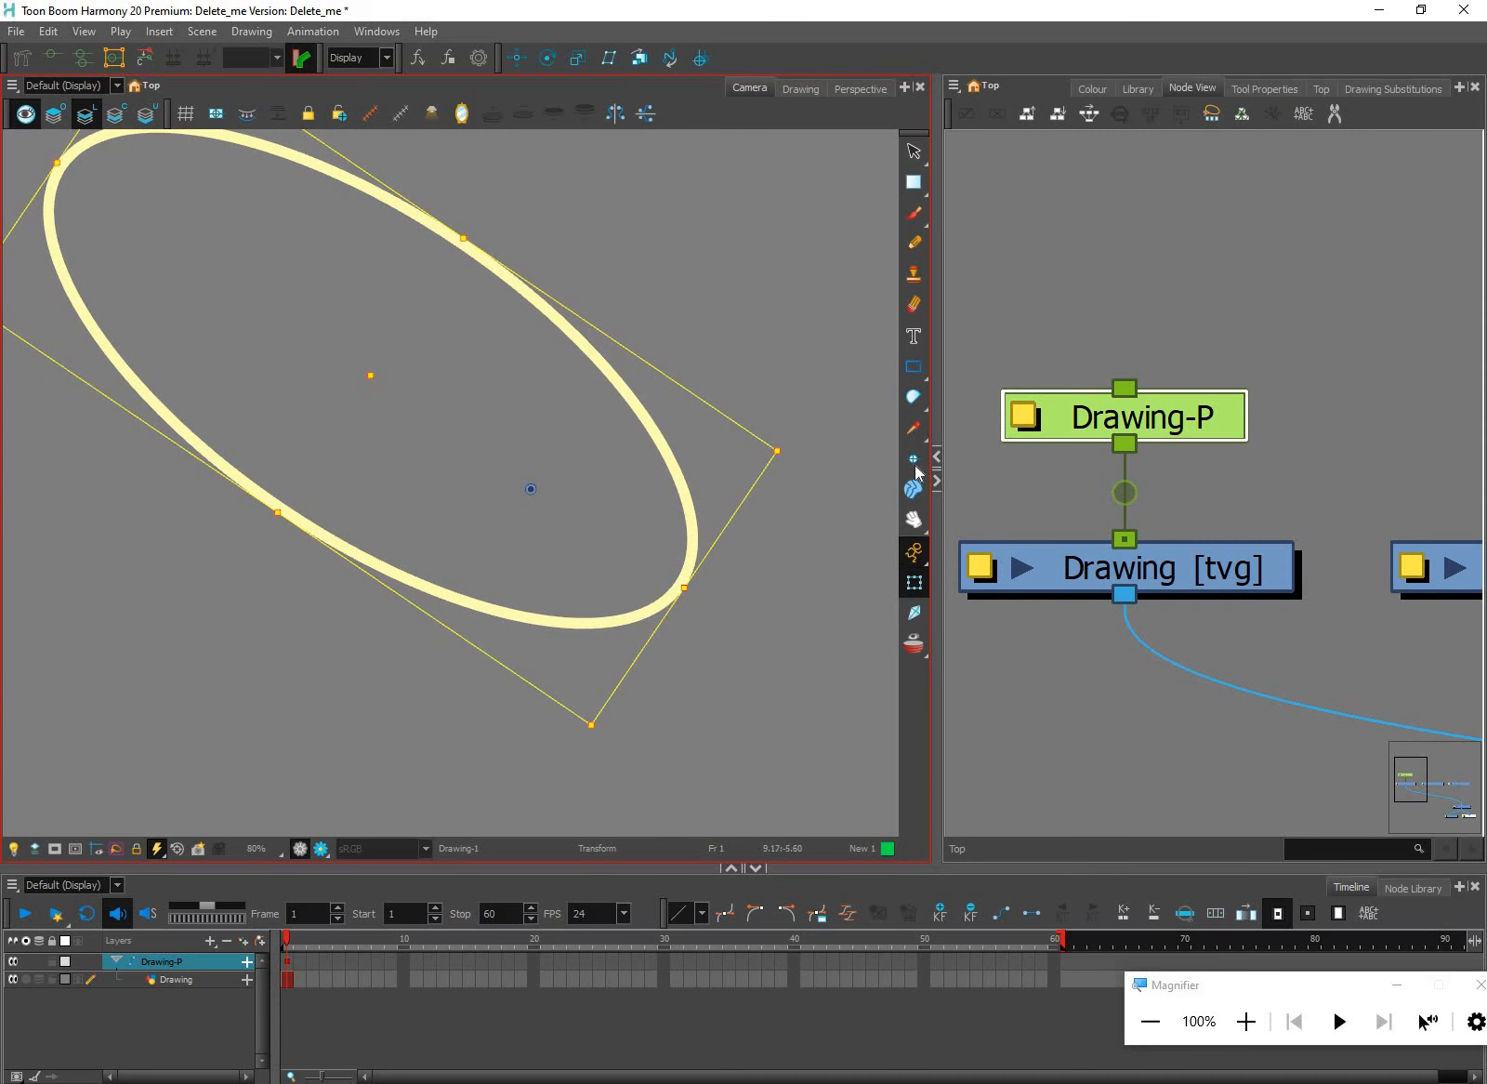
key(ctrl+z)
key(ctrl+z)
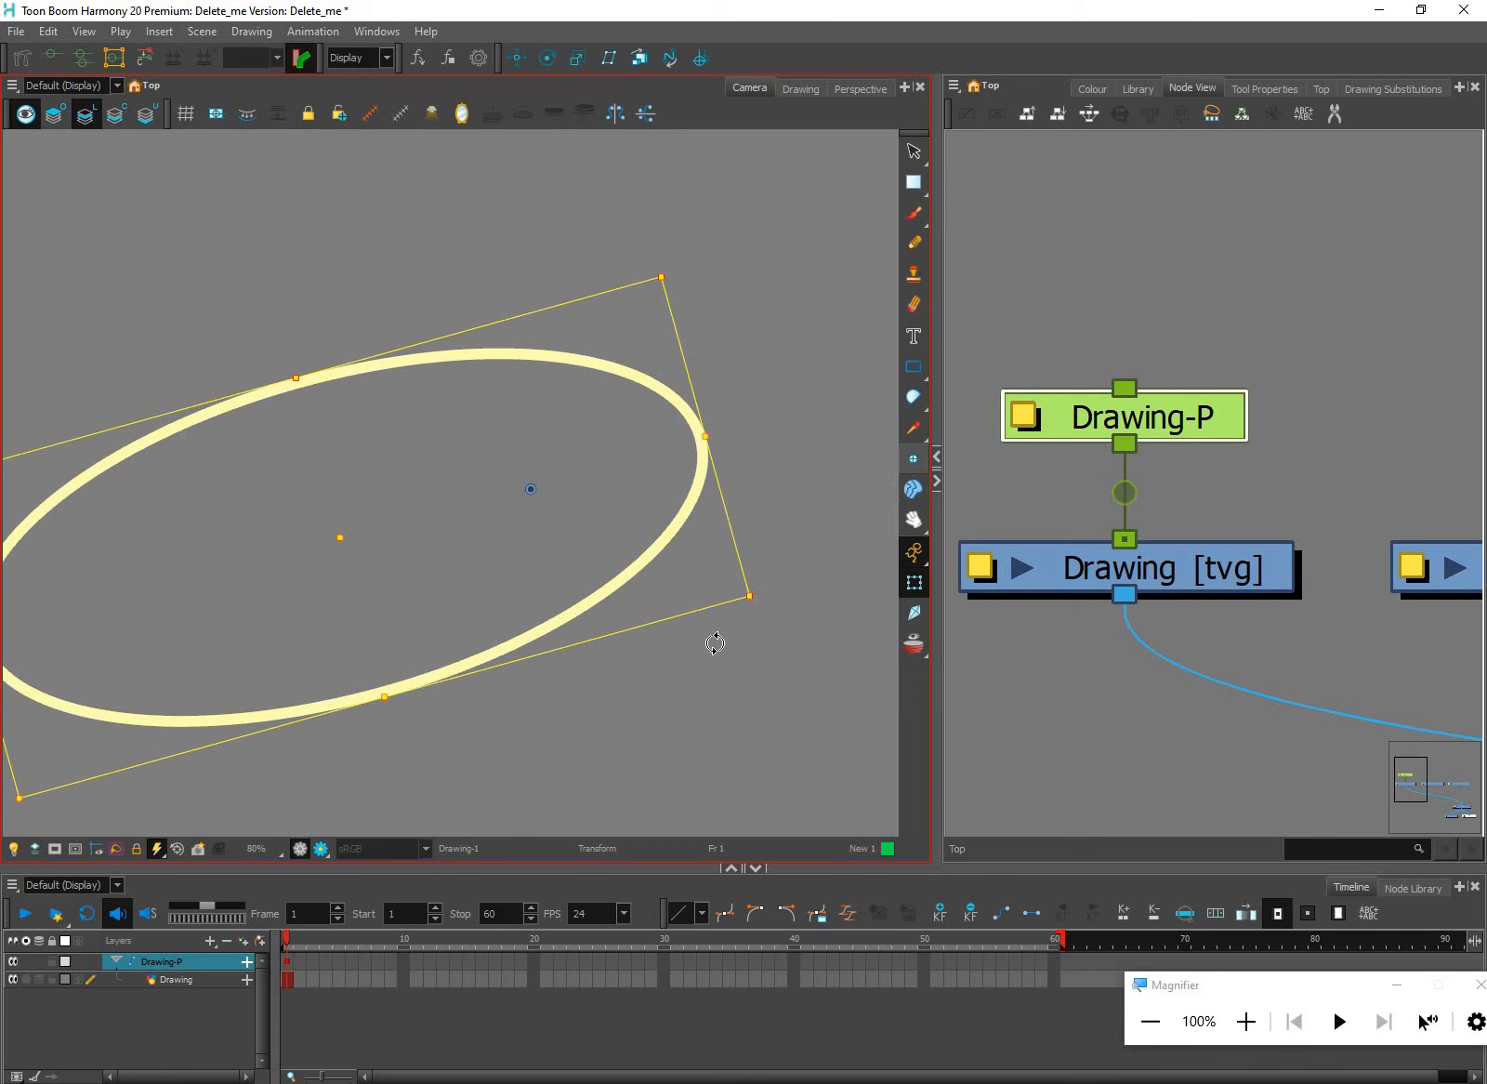
drag(728, 629, 695, 665)
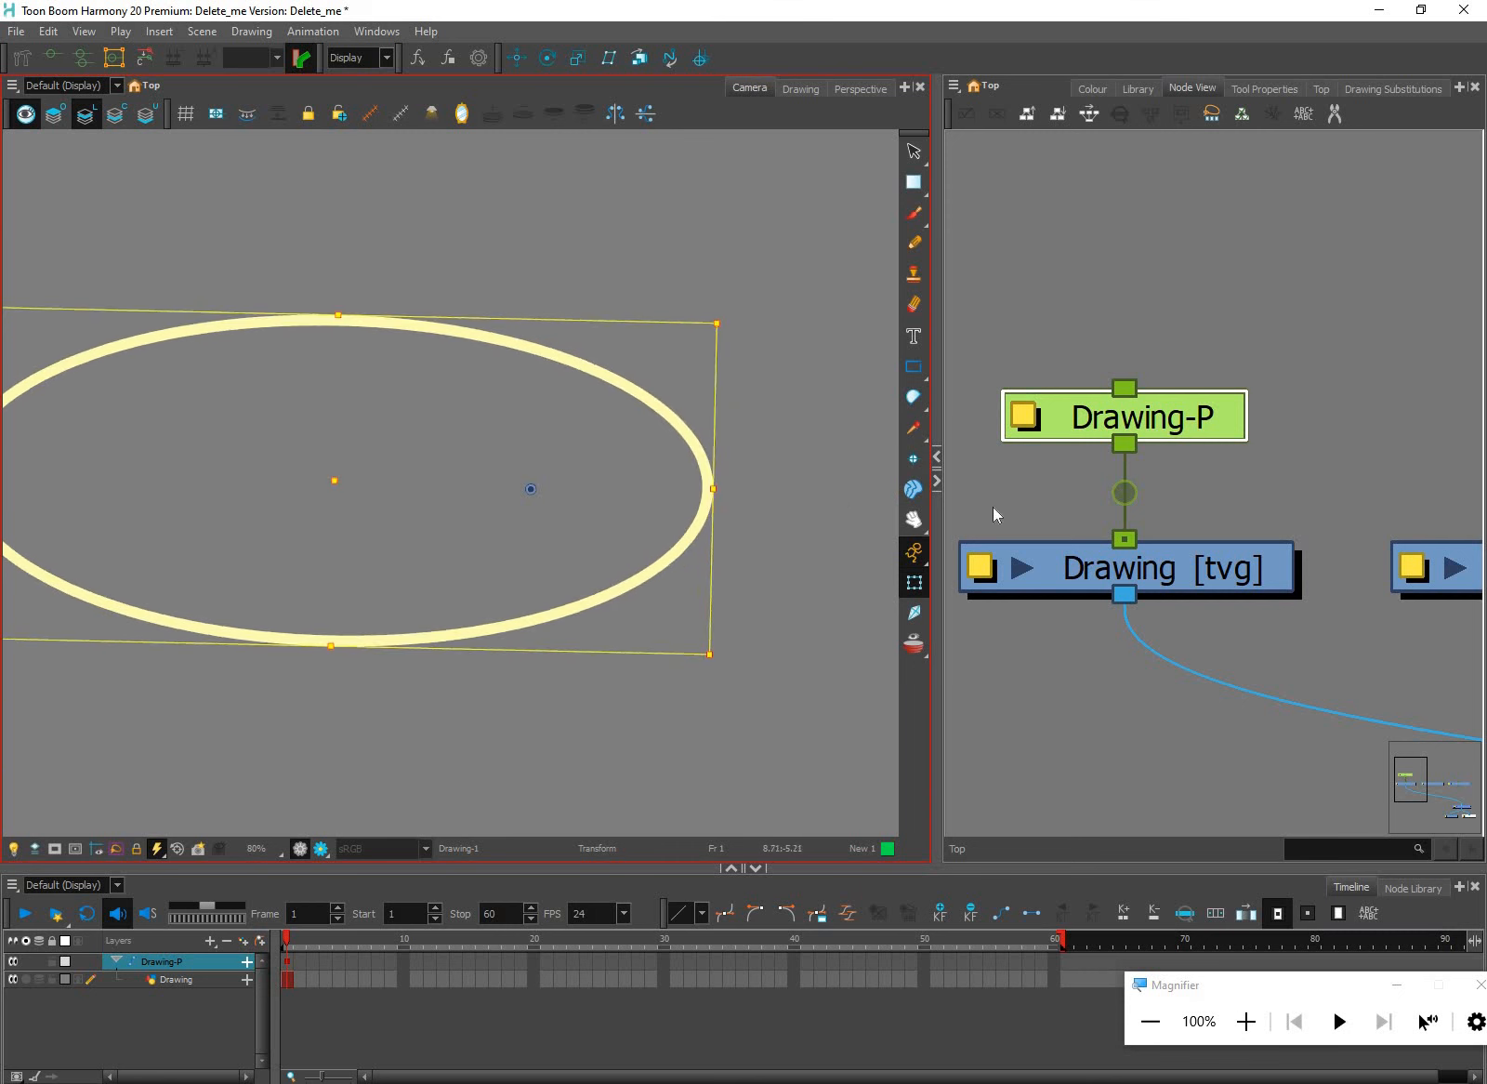
Delete the Drawing-P peg above the Drawing node
click(1205, 425)
drag(1201, 430, 1206, 432)
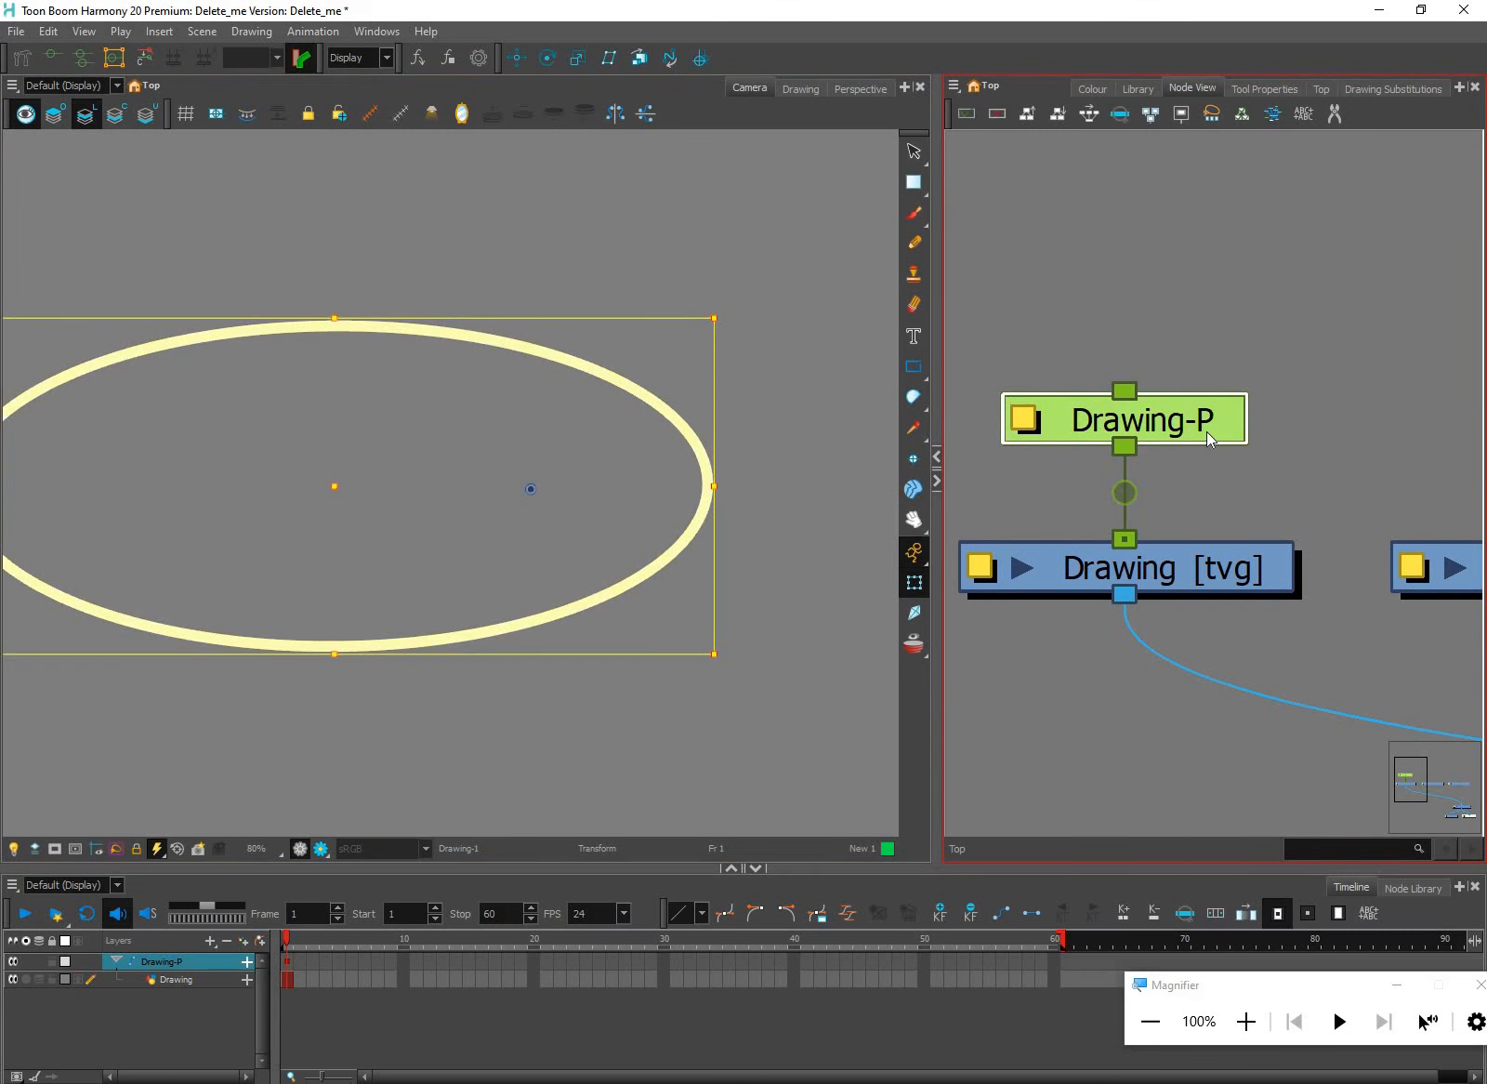
key(Delete)
Select the Drawing node and place its pivot near the ellipse's centre with the Drawing Pivot tool
click(1184, 568)
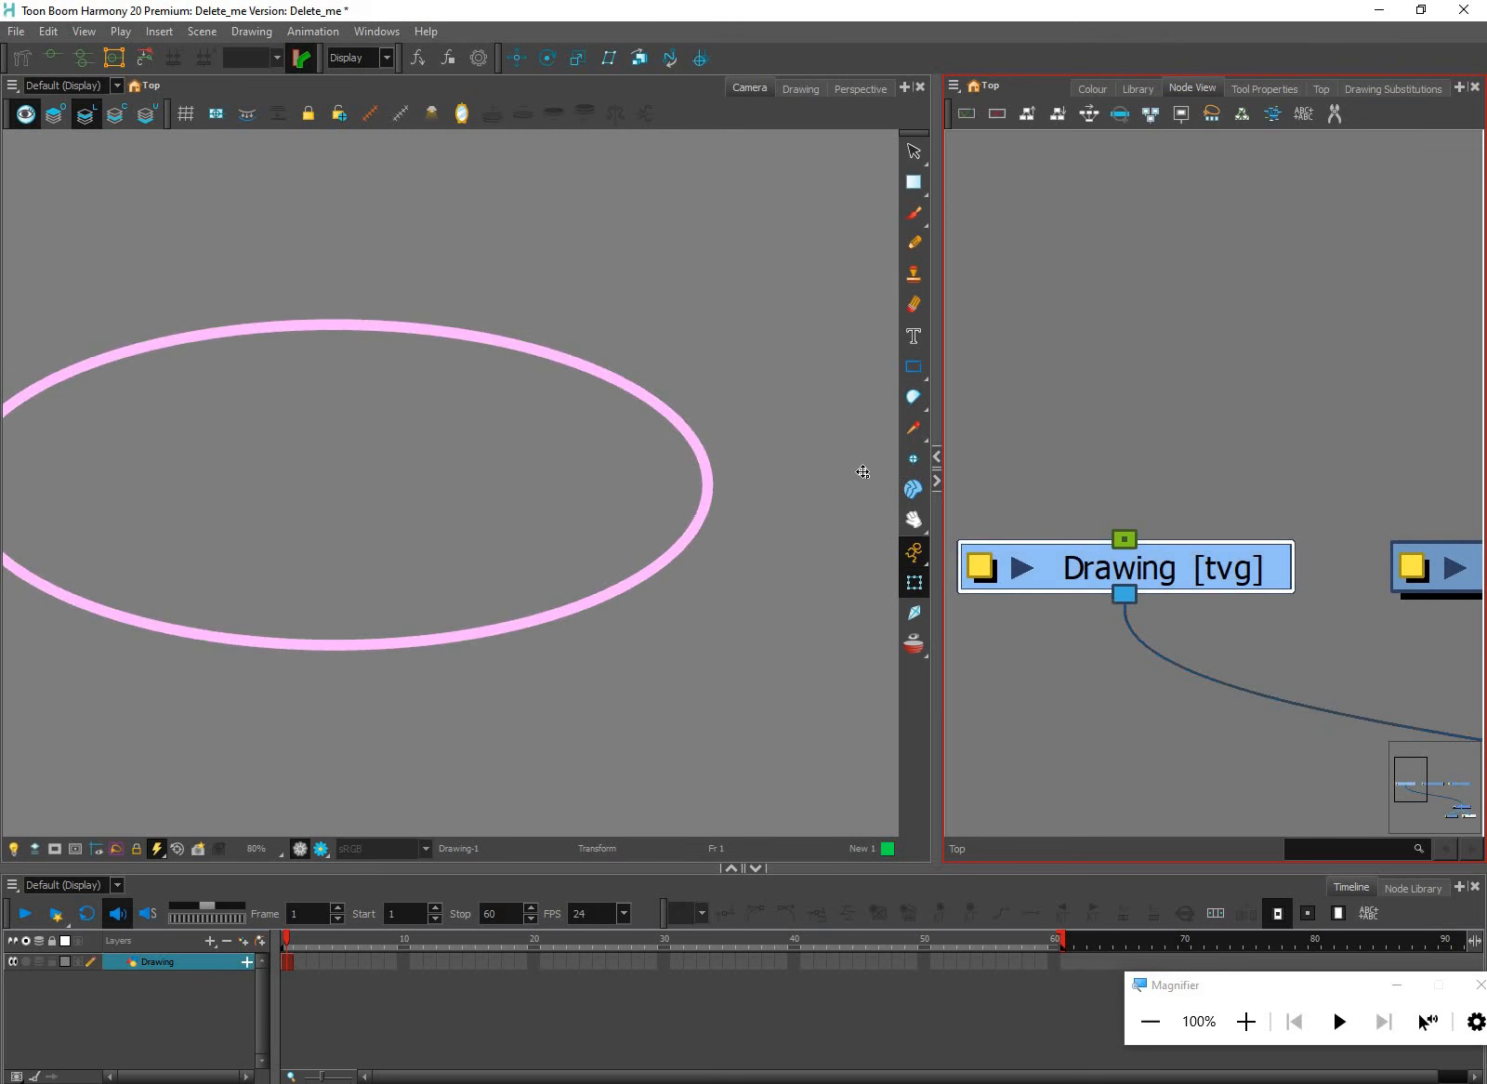
click(385, 481)
key(shift+p)
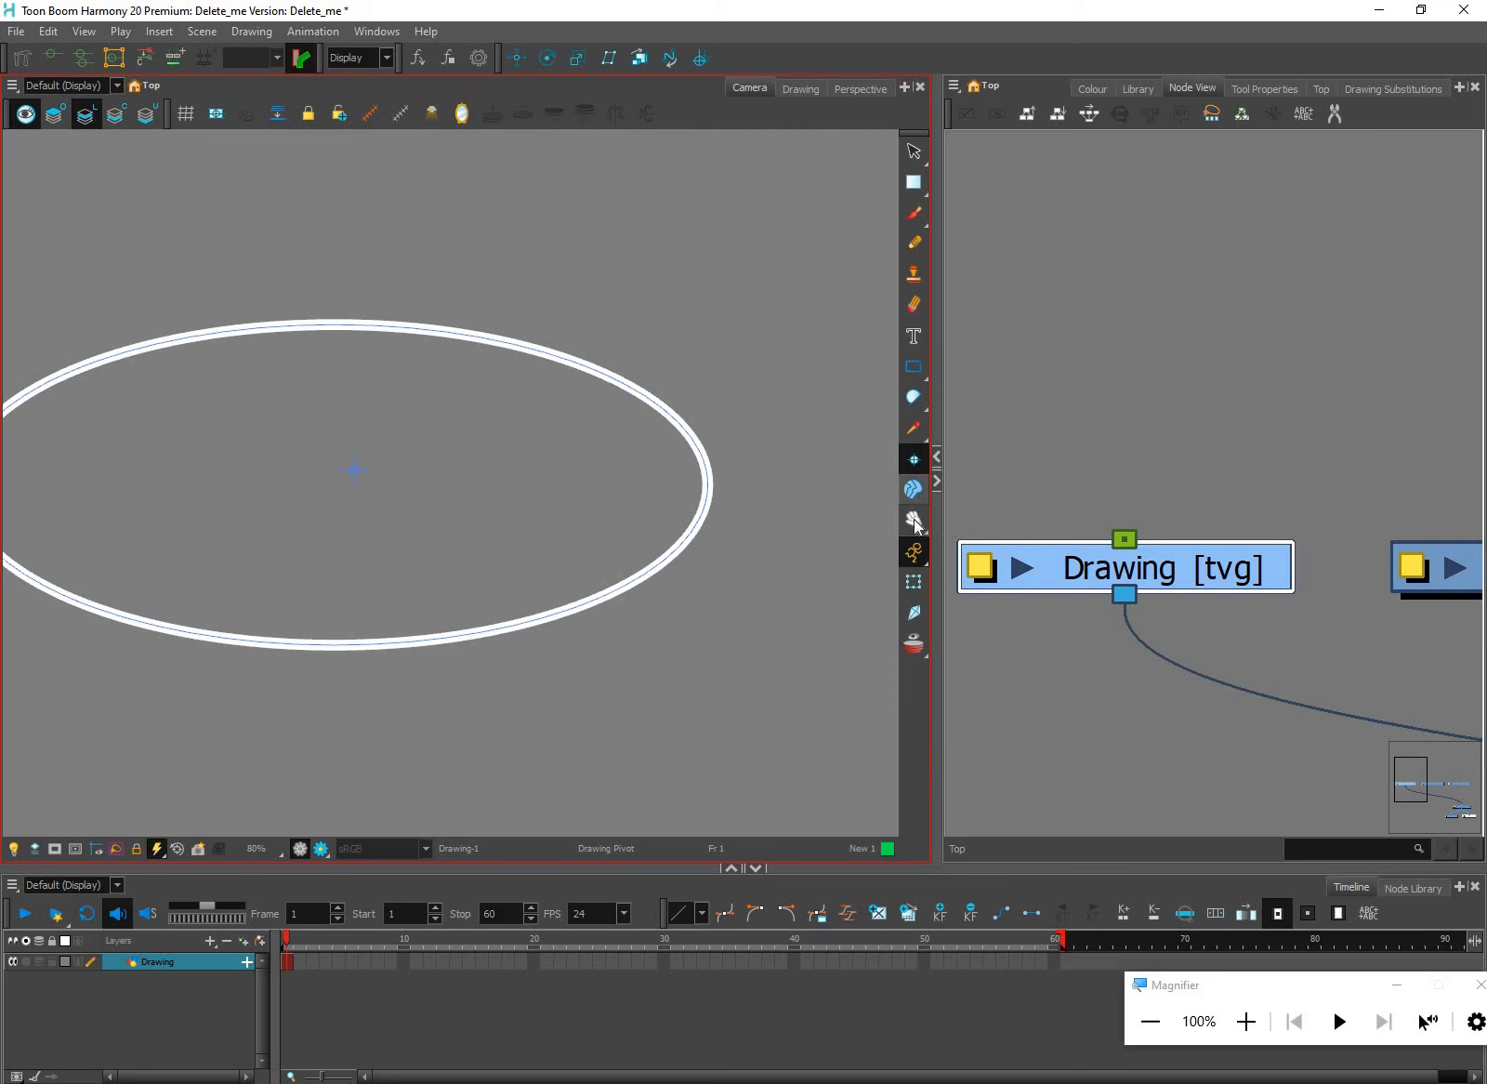
Pan the Camera view around the ellipse with the Hand tool, then by temporary panning while the Select tool is active
click(920, 528)
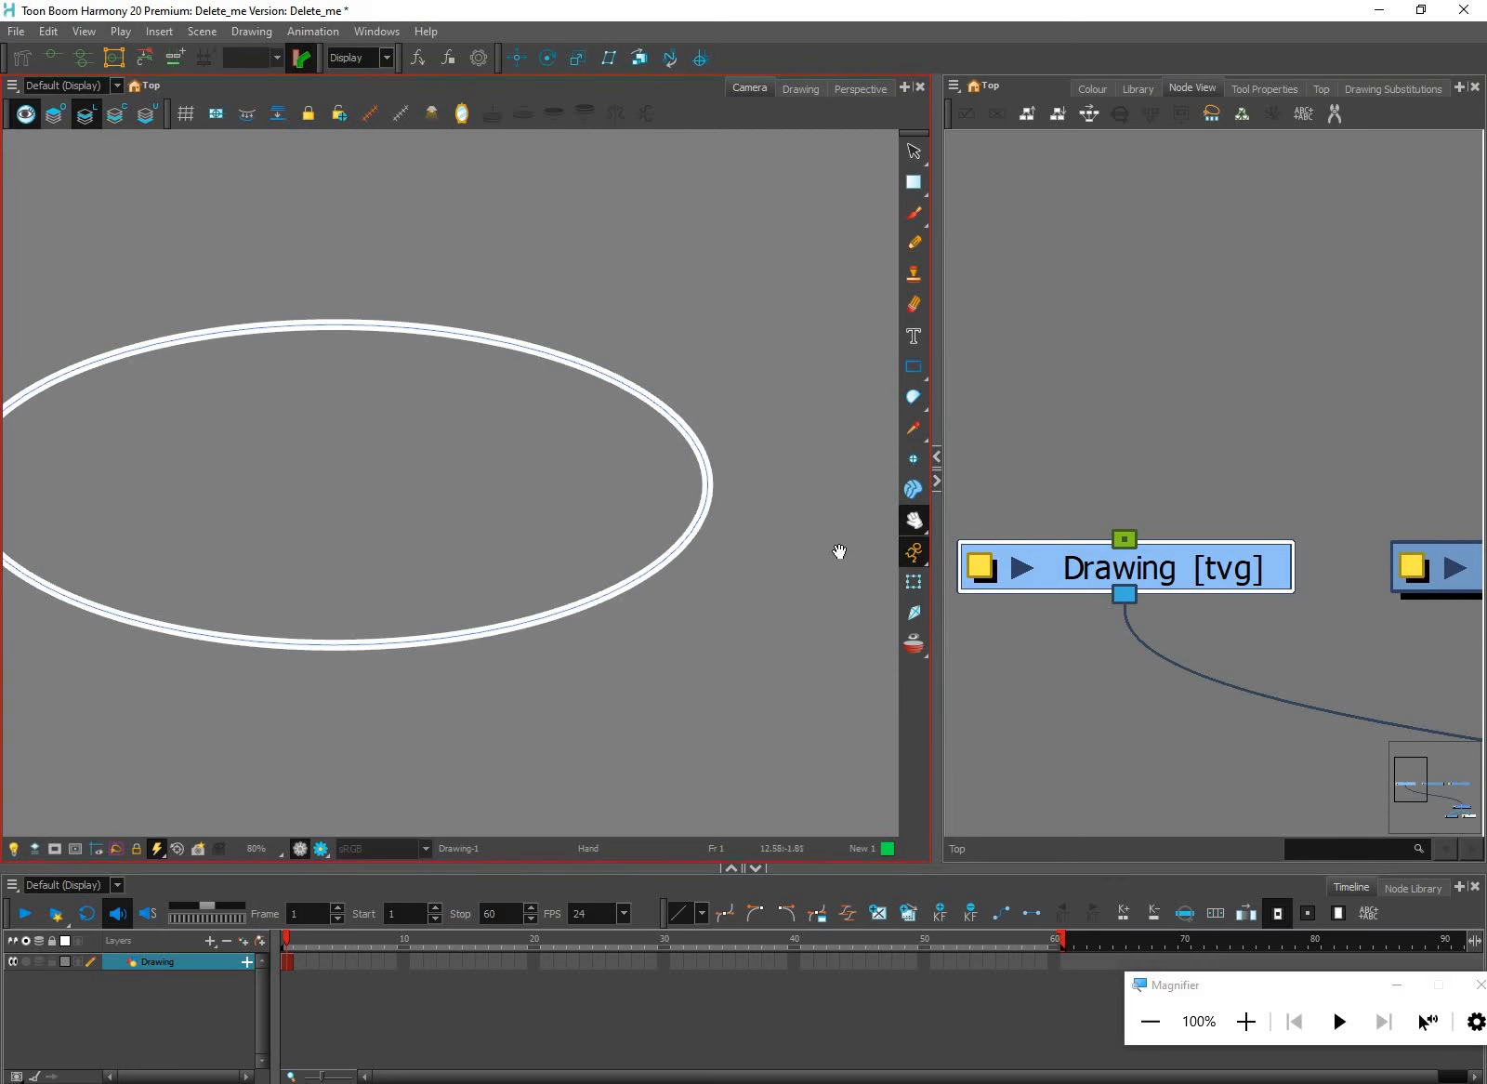
drag(799, 559, 807, 760)
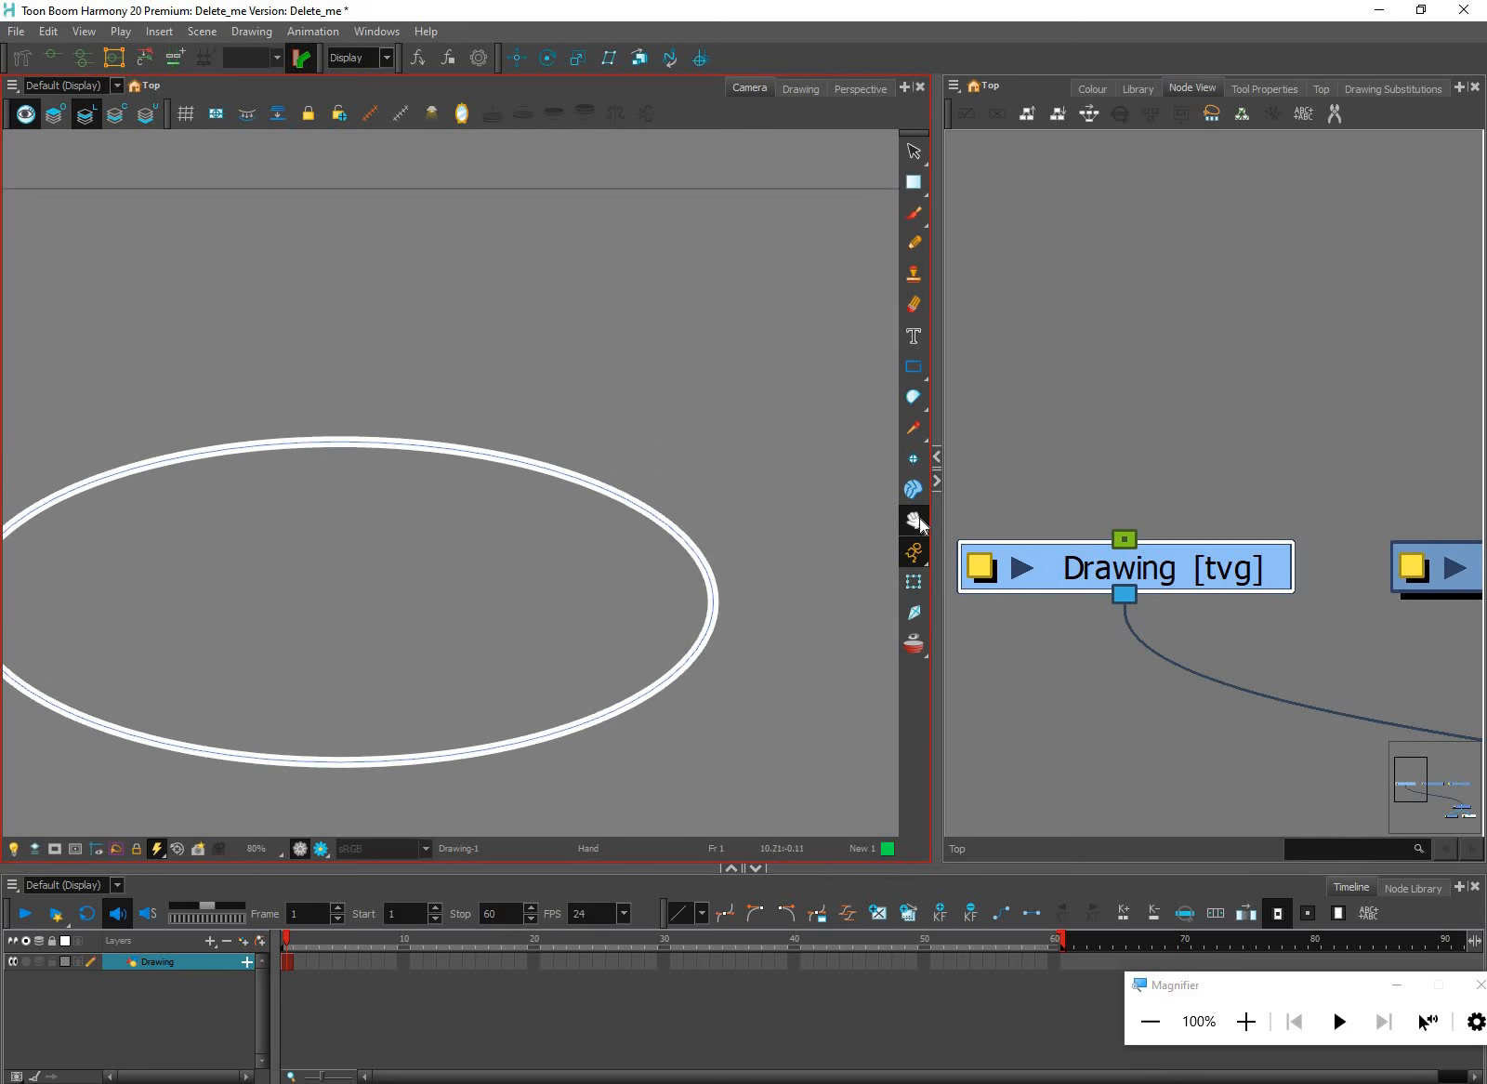
click(913, 153)
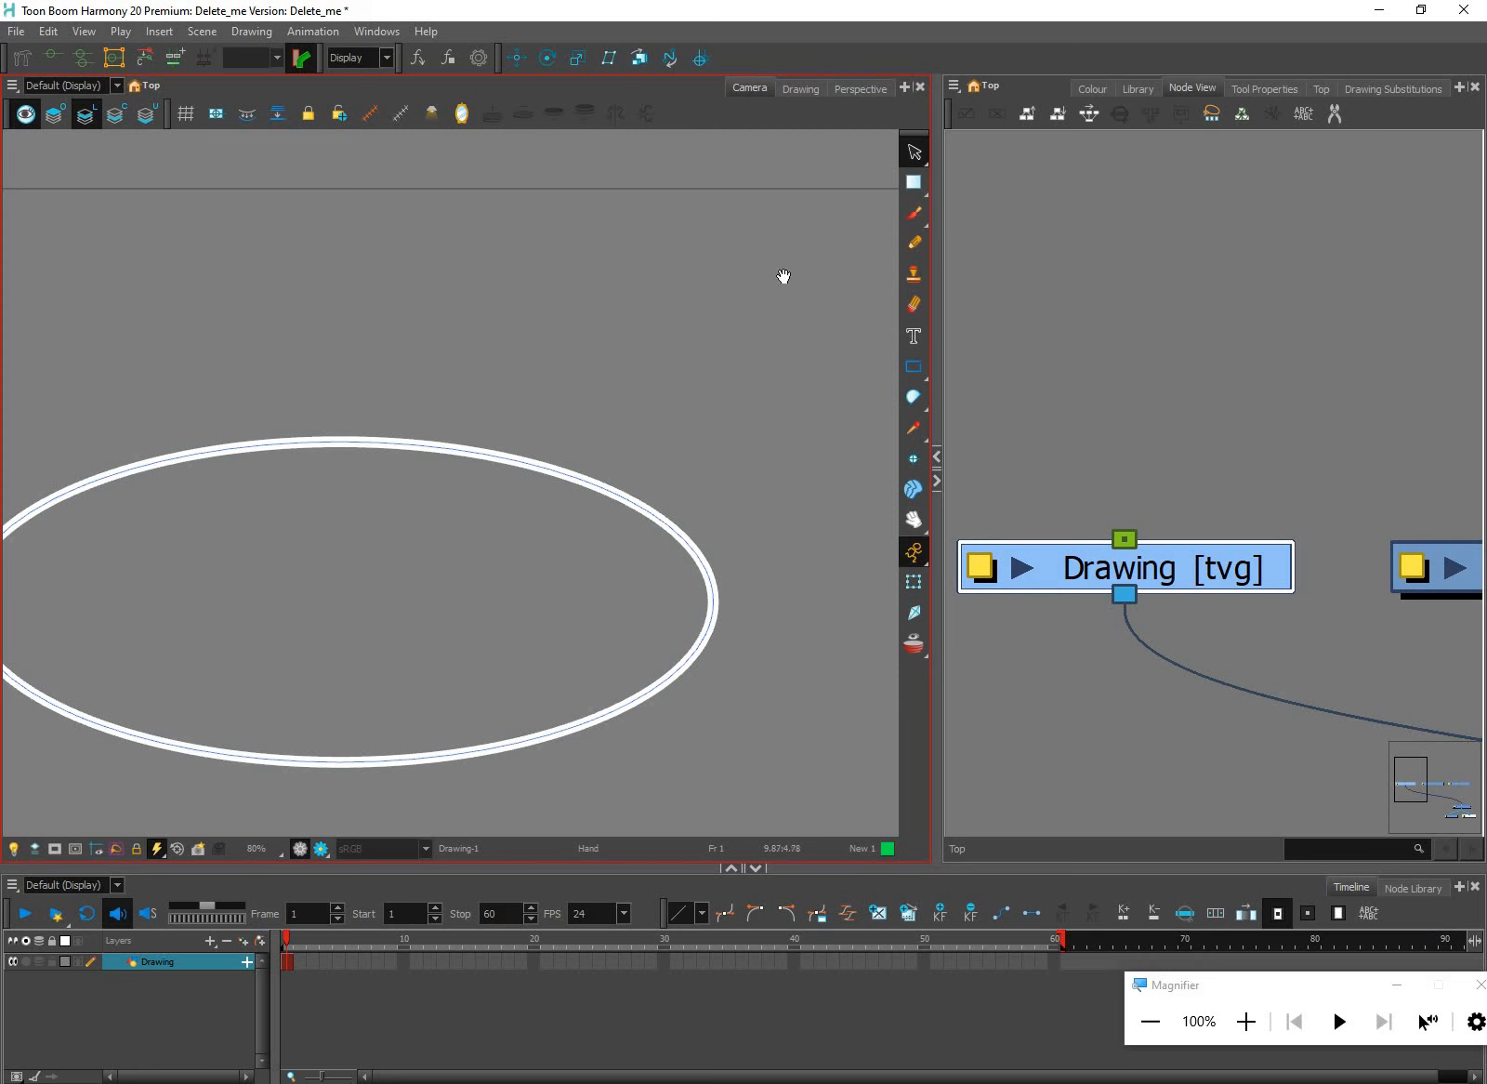
drag(668, 618, 722, 408)
drag(443, 506, 601, 577)
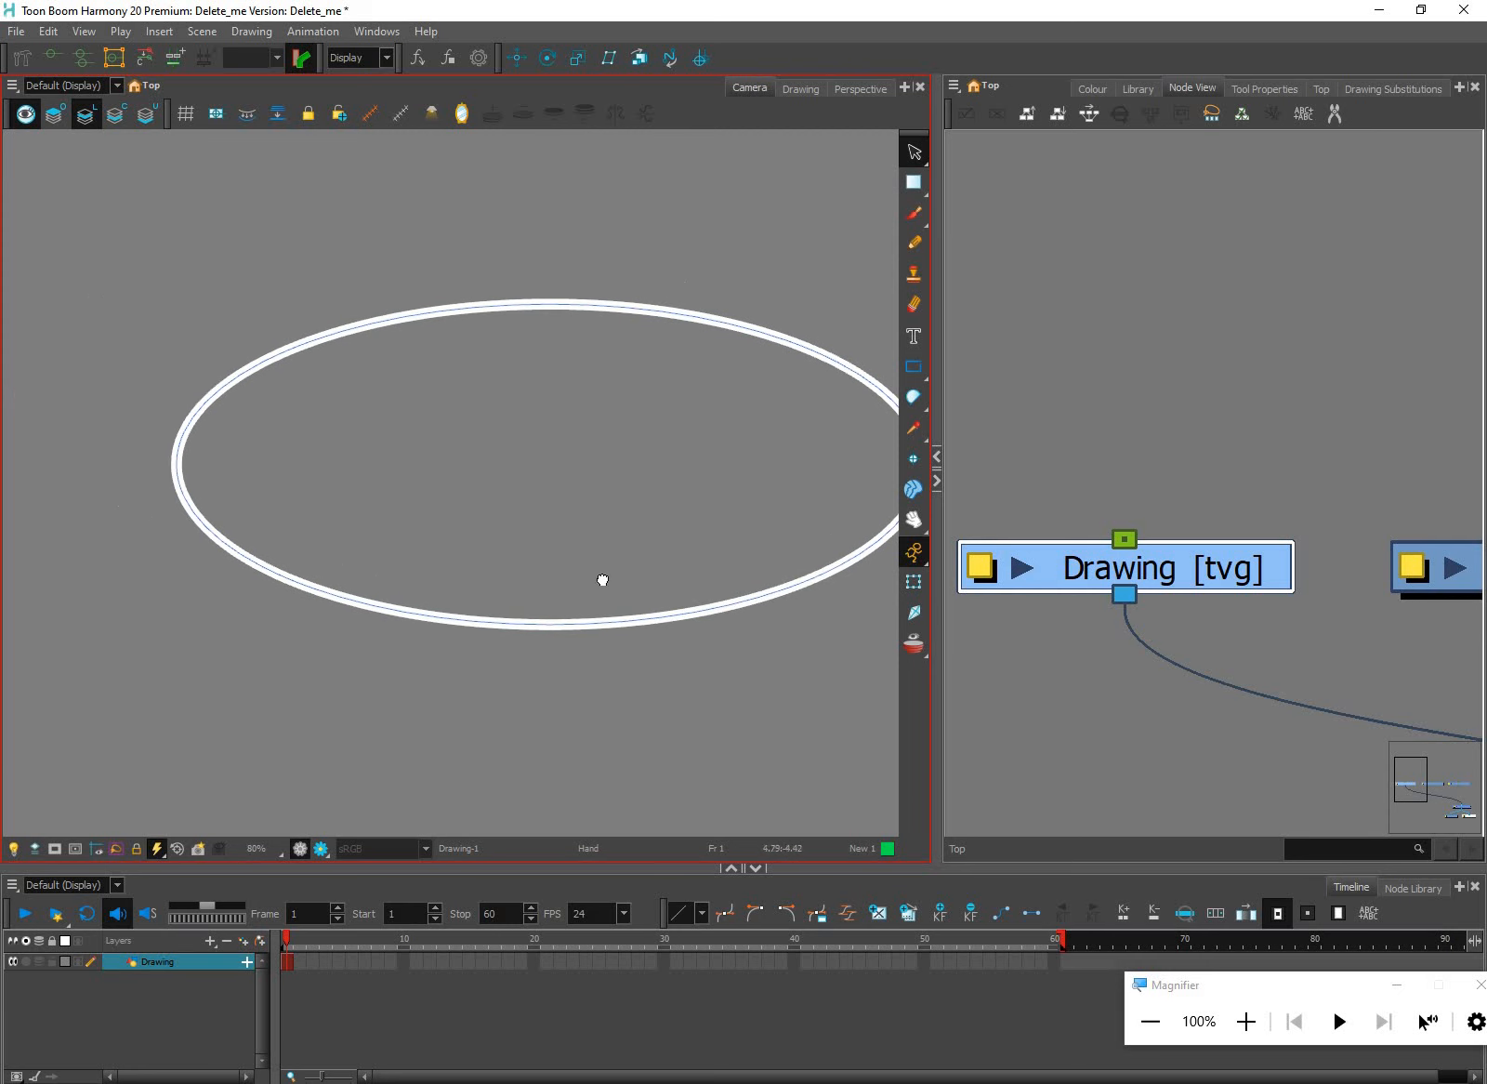
drag(592, 393, 693, 541)
drag(780, 319, 451, 467)
drag(822, 725, 778, 518)
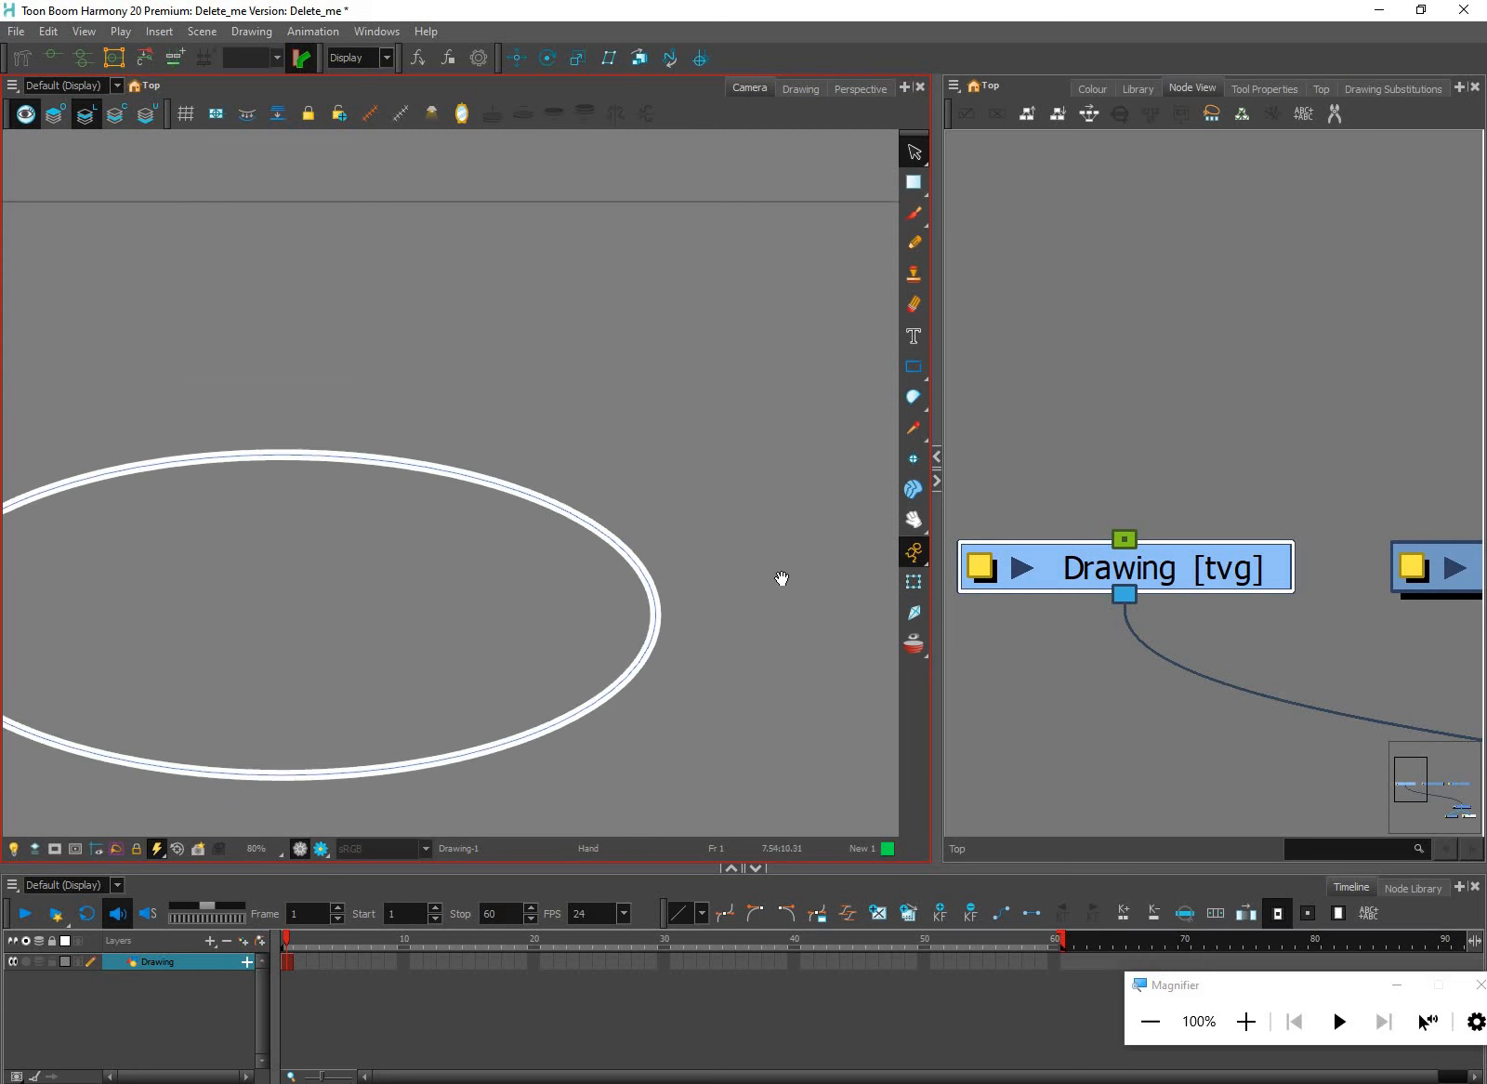
drag(693, 600, 902, 570)
Pan the Node View around the Drawing node in several directions
mouse_move(1179, 435)
mouse_down()
mouse_move(1154, 453)
mouse_move(1182, 448)
mouse_up()
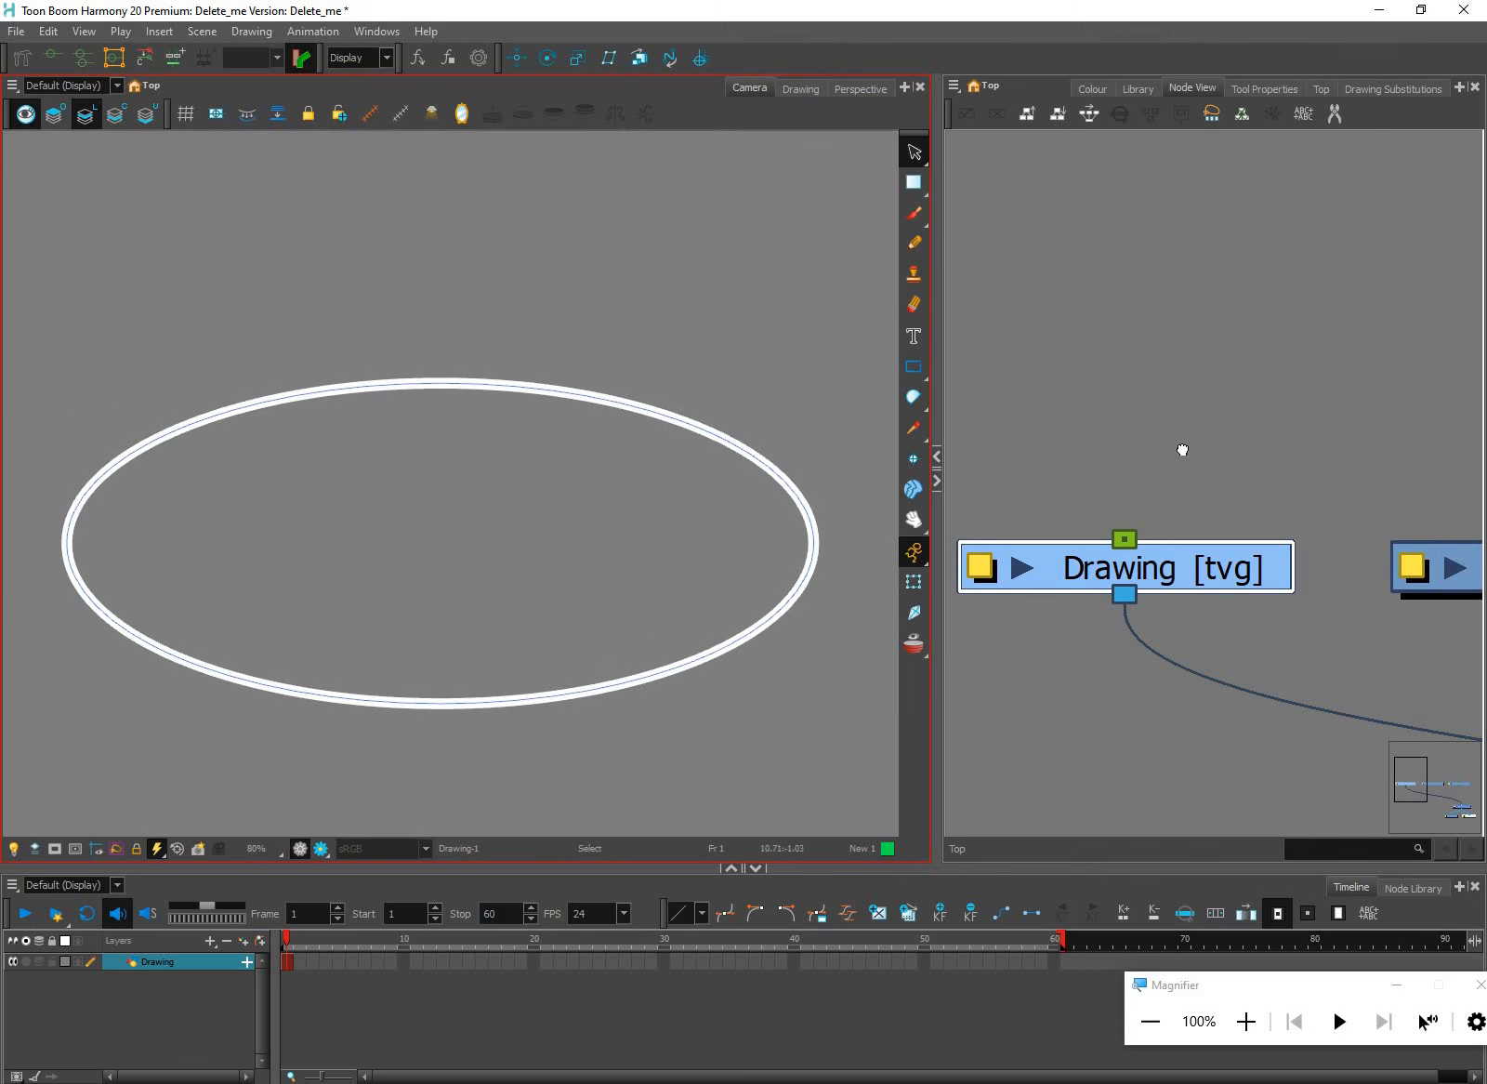
click(1331, 384)
drag(1298, 362, 1277, 365)
drag(987, 332, 1125, 267)
drag(1194, 325, 1154, 286)
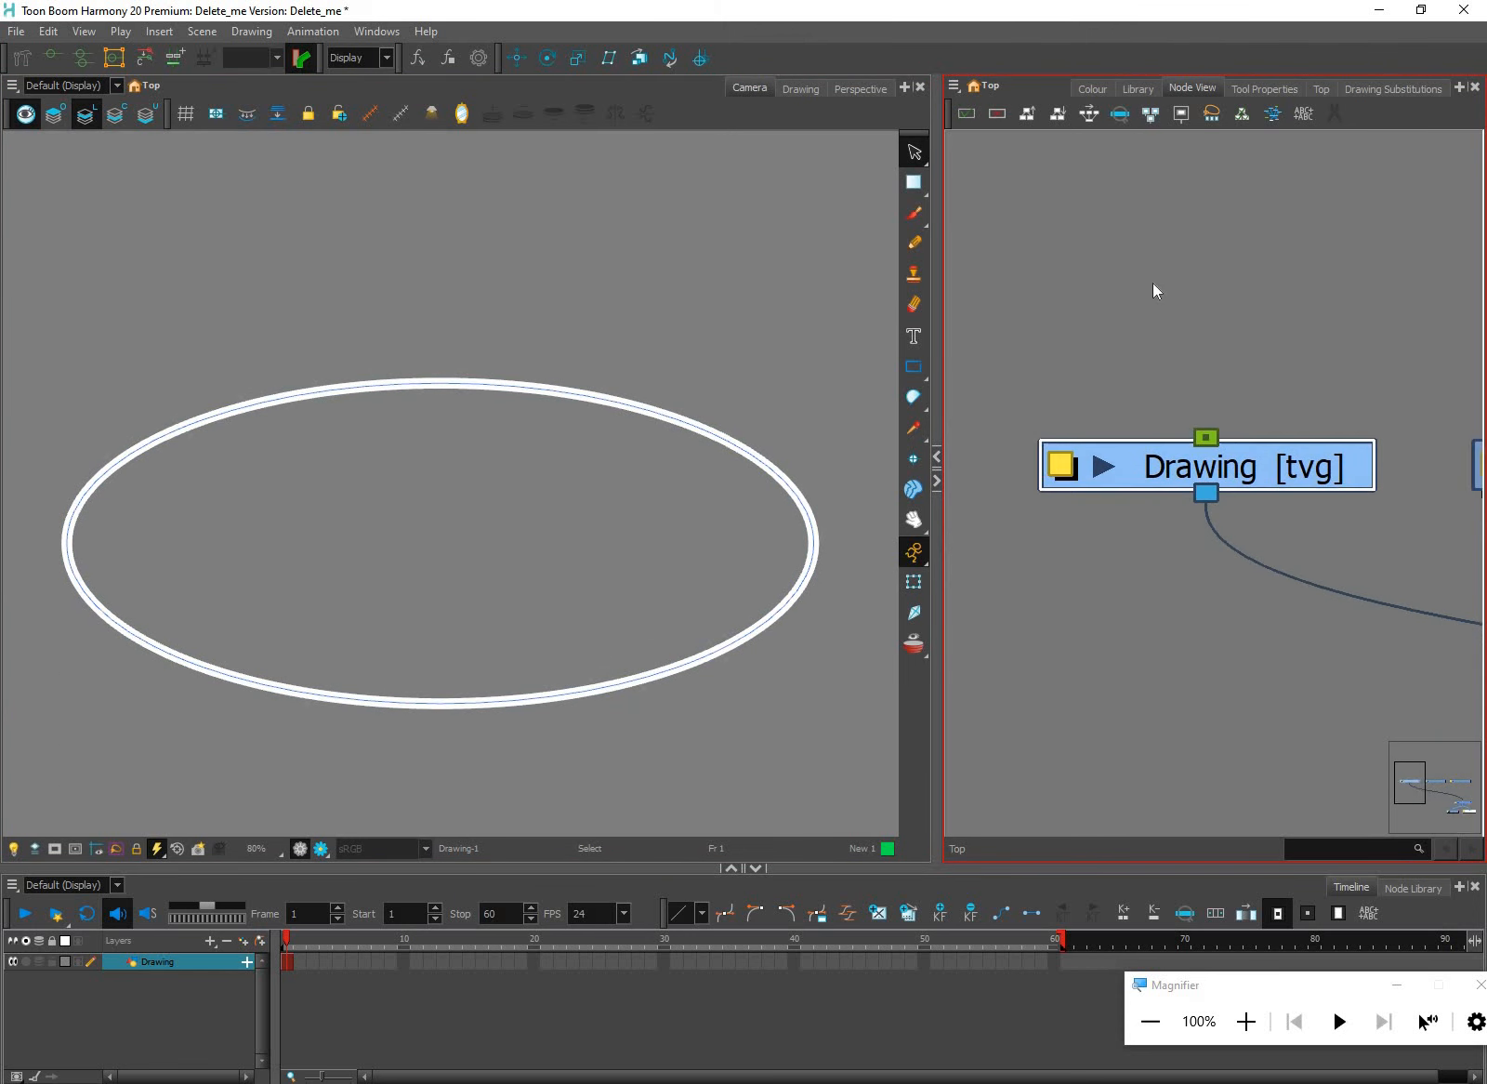
drag(1324, 373, 1163, 270)
drag(1097, 425, 1168, 541)
drag(973, 461, 1001, 294)
Activate the Zoom tool and zoom in on the lower part of the ellipse to 250%
click(912, 513)
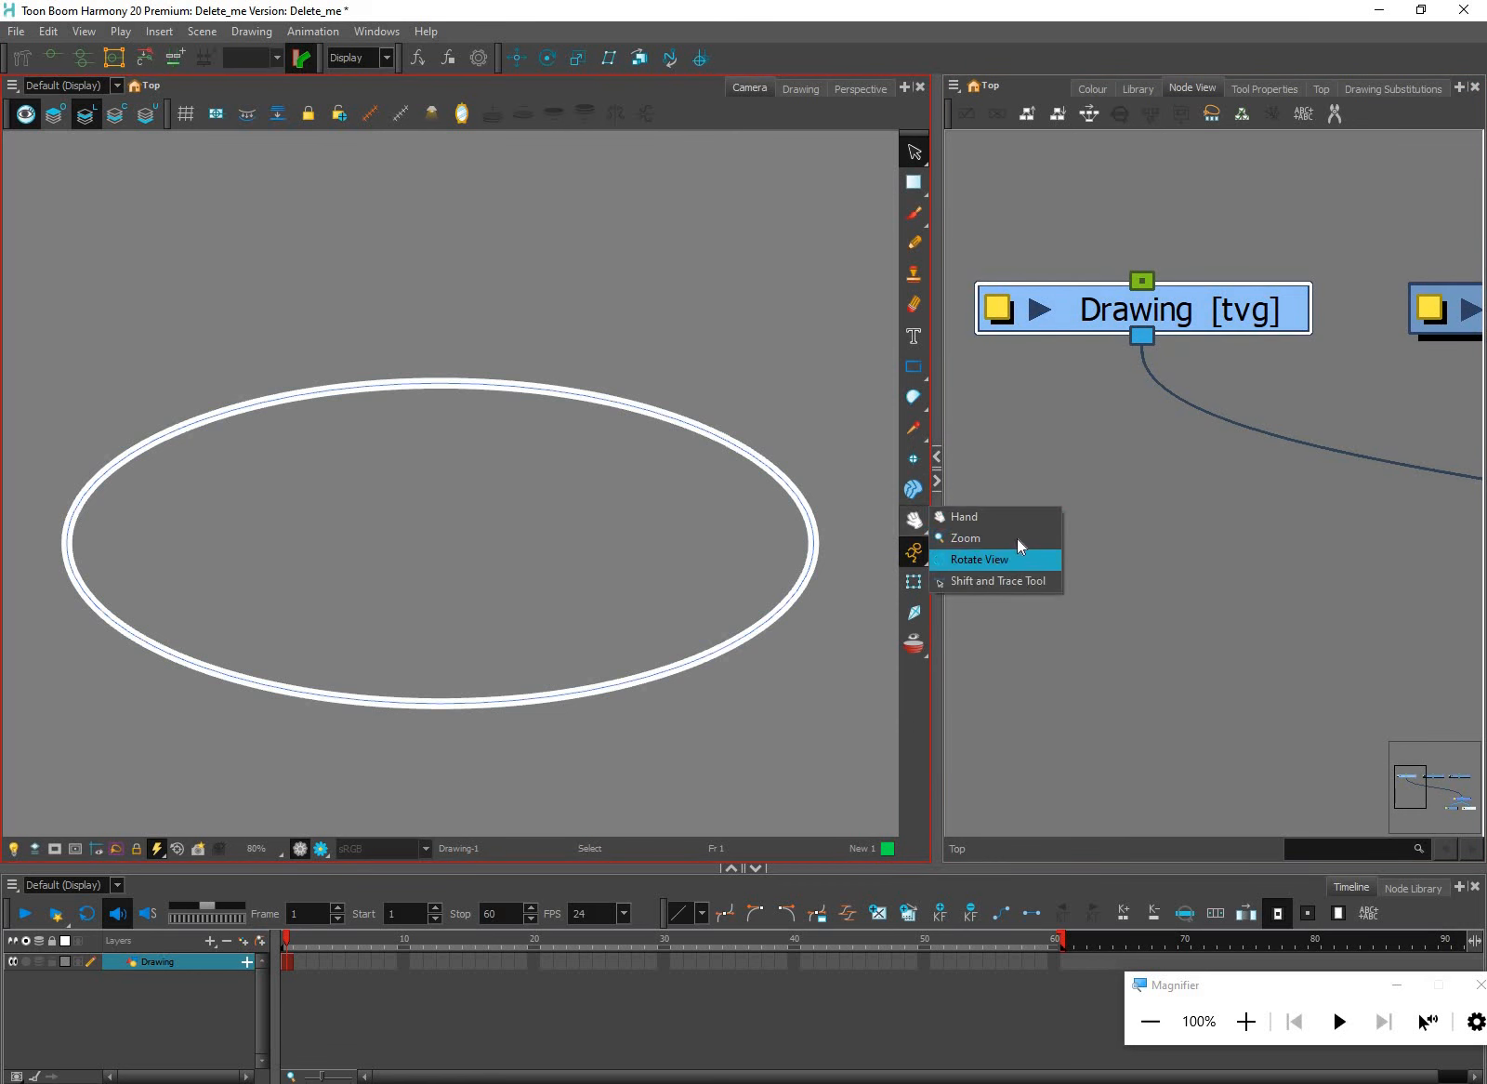
click(967, 538)
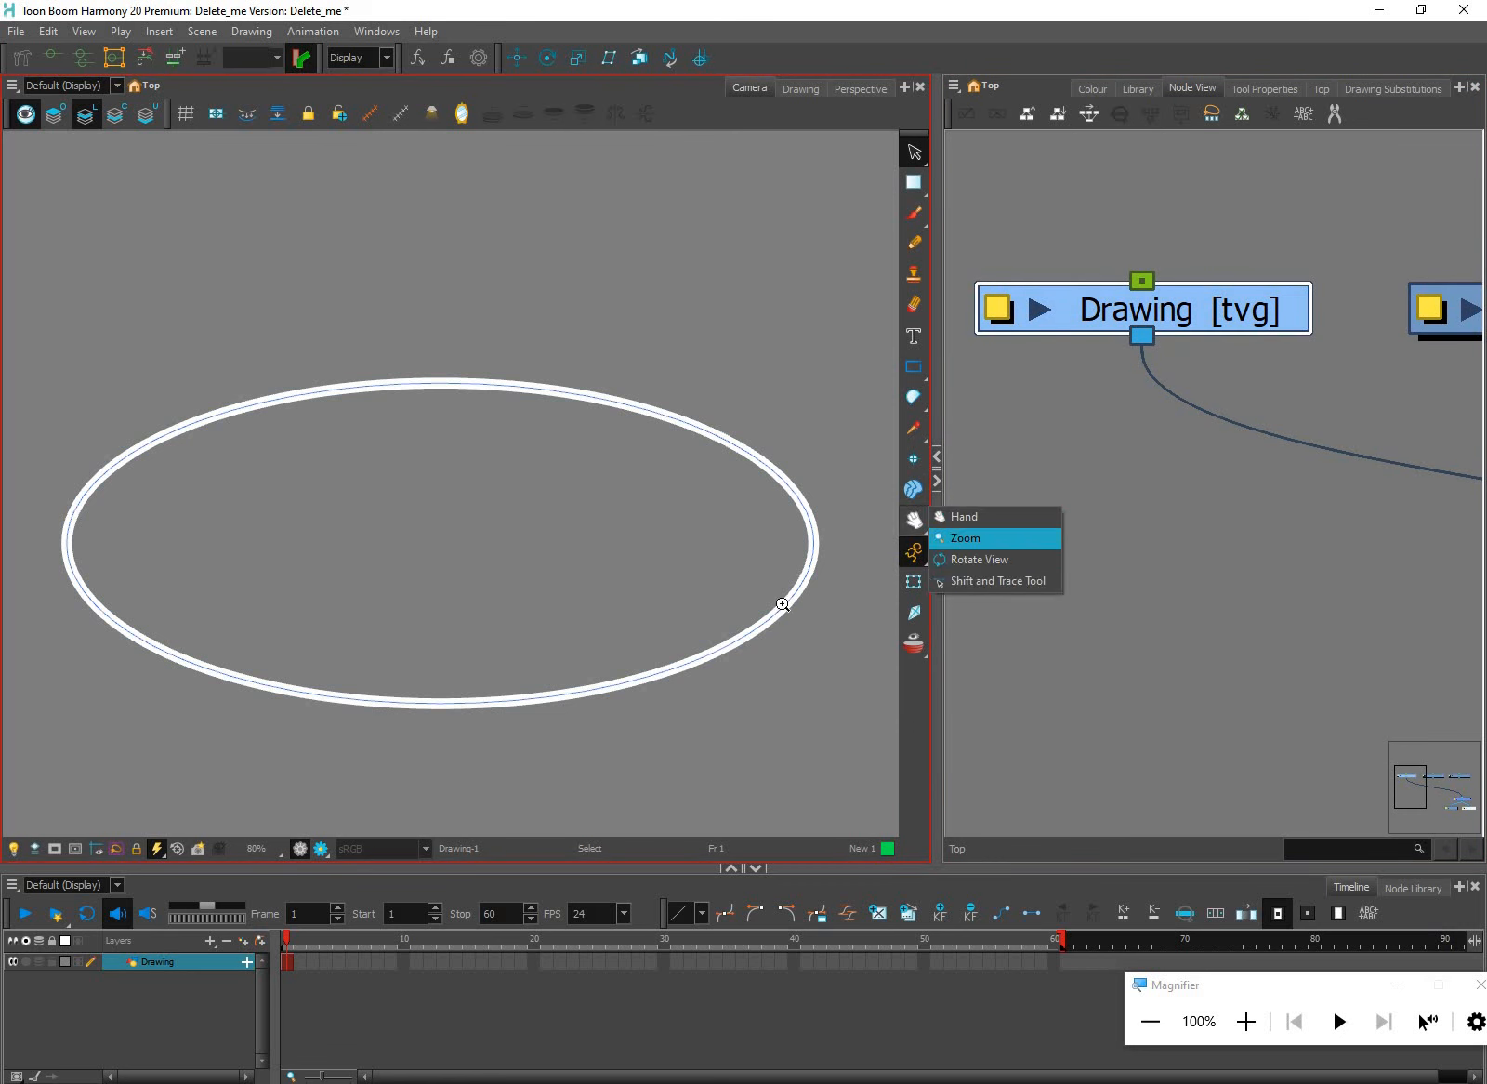
click(640, 607)
click(638, 600)
click(641, 637)
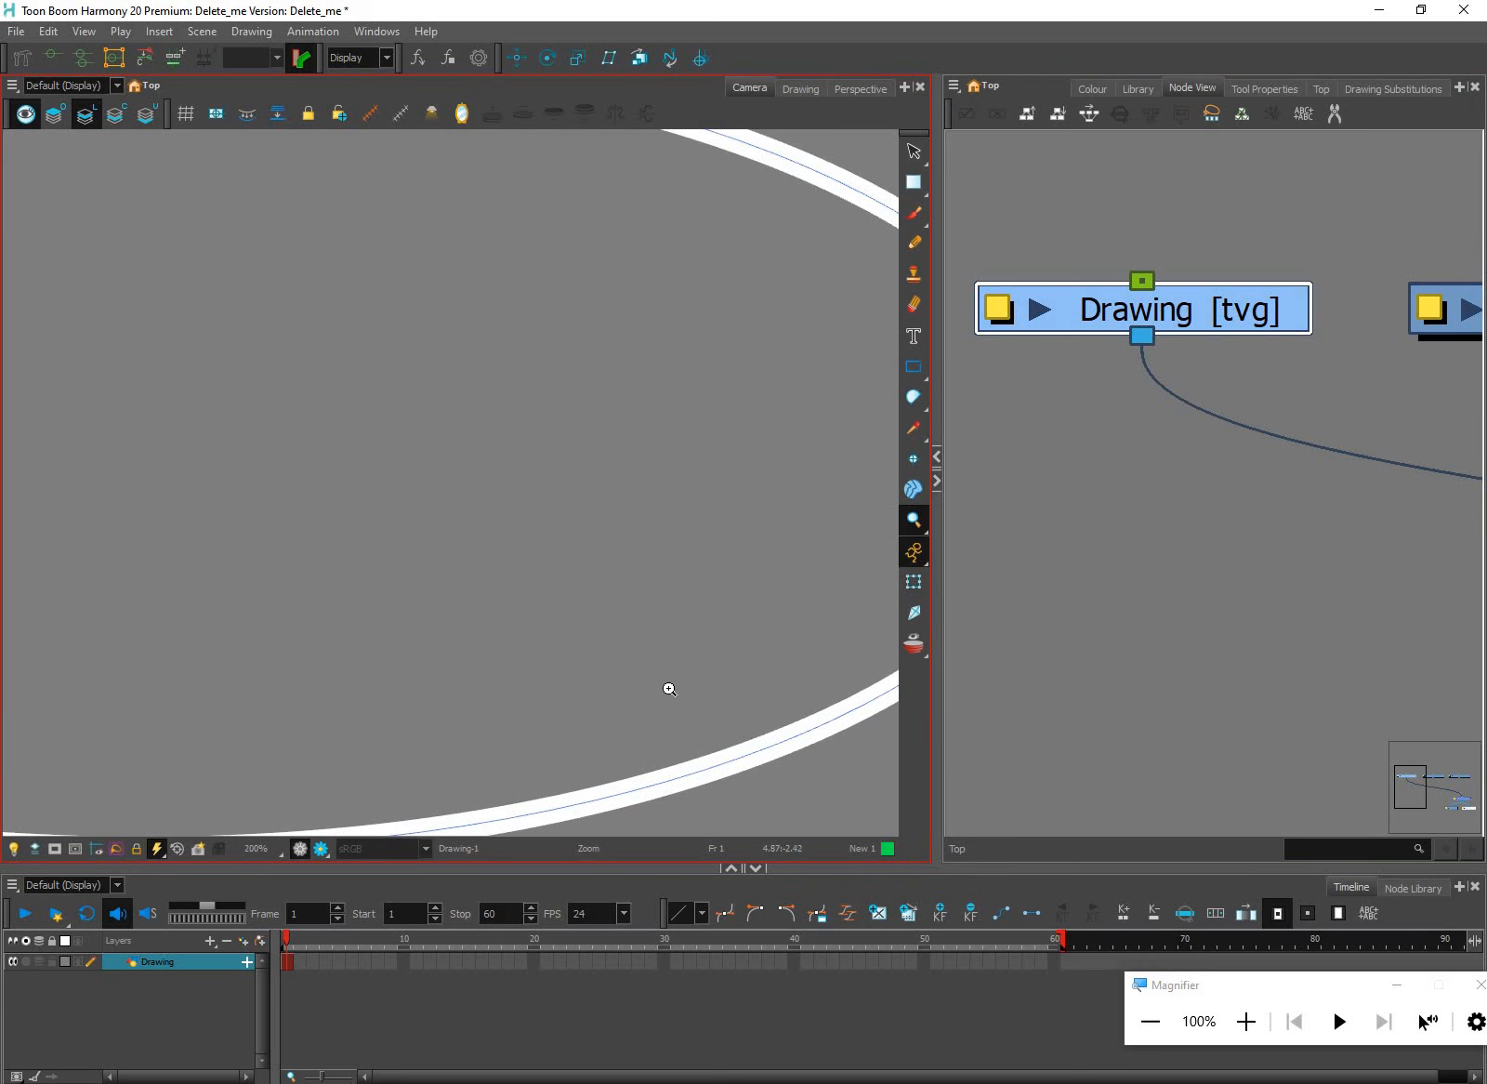
click(669, 689)
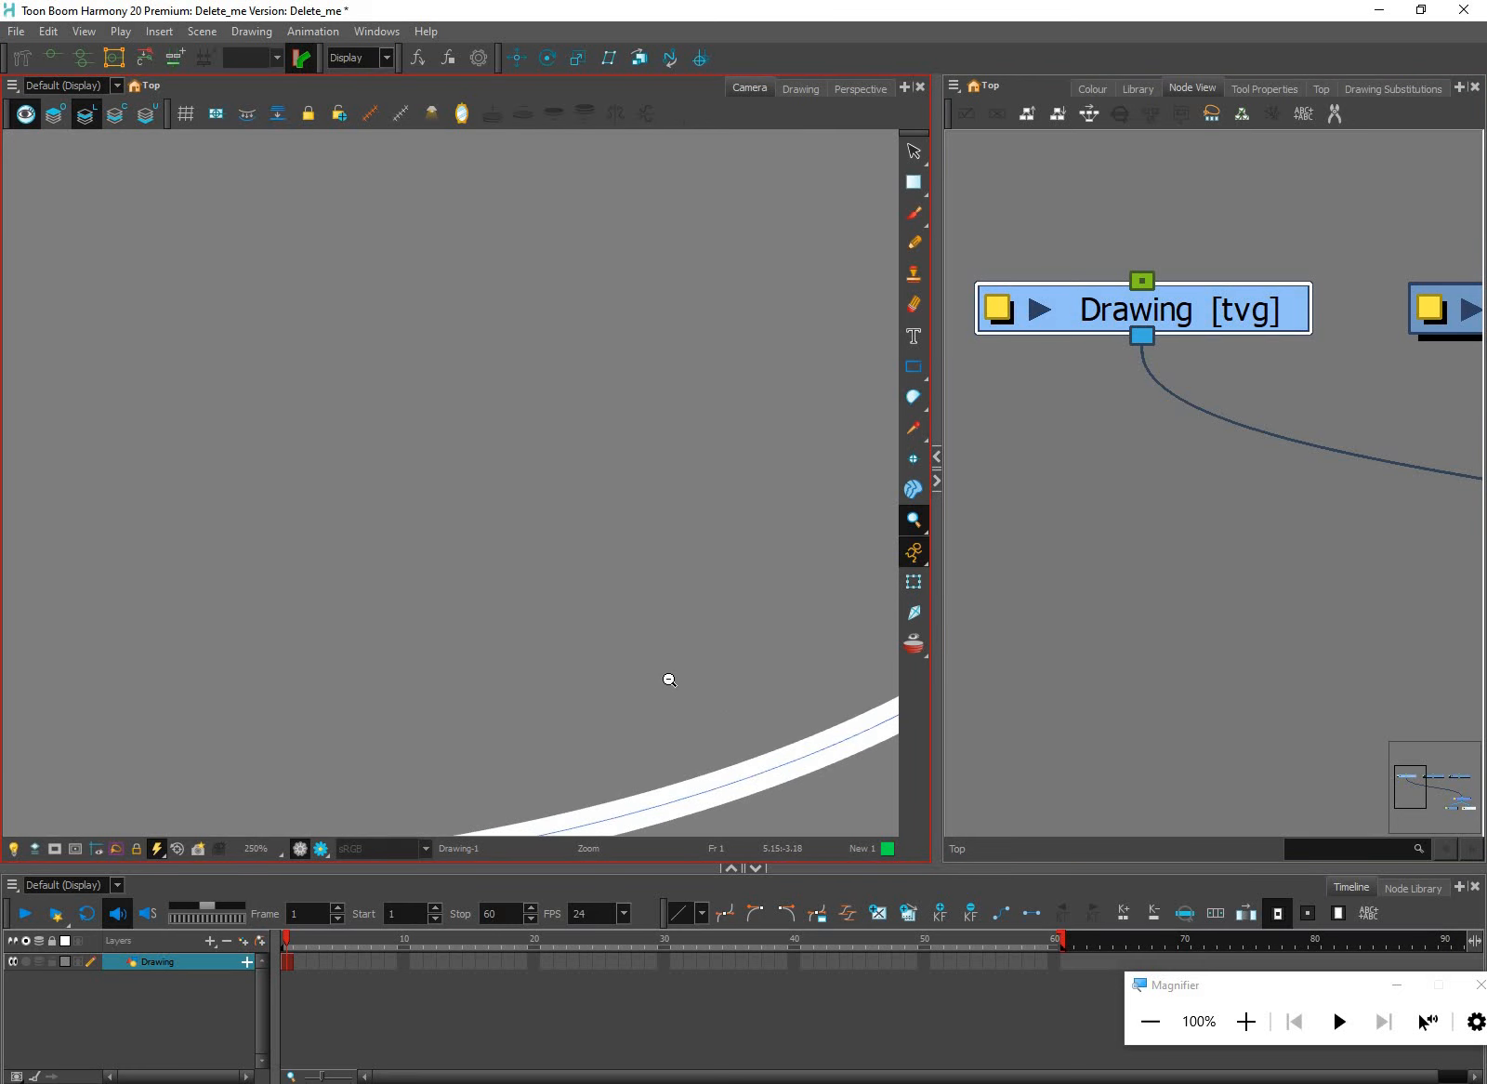
Zoom the Camera view back out beyond the whole ellipse with the Zoom tool
alt+click(673, 660)
alt+click(676, 639)
alt+click(688, 615)
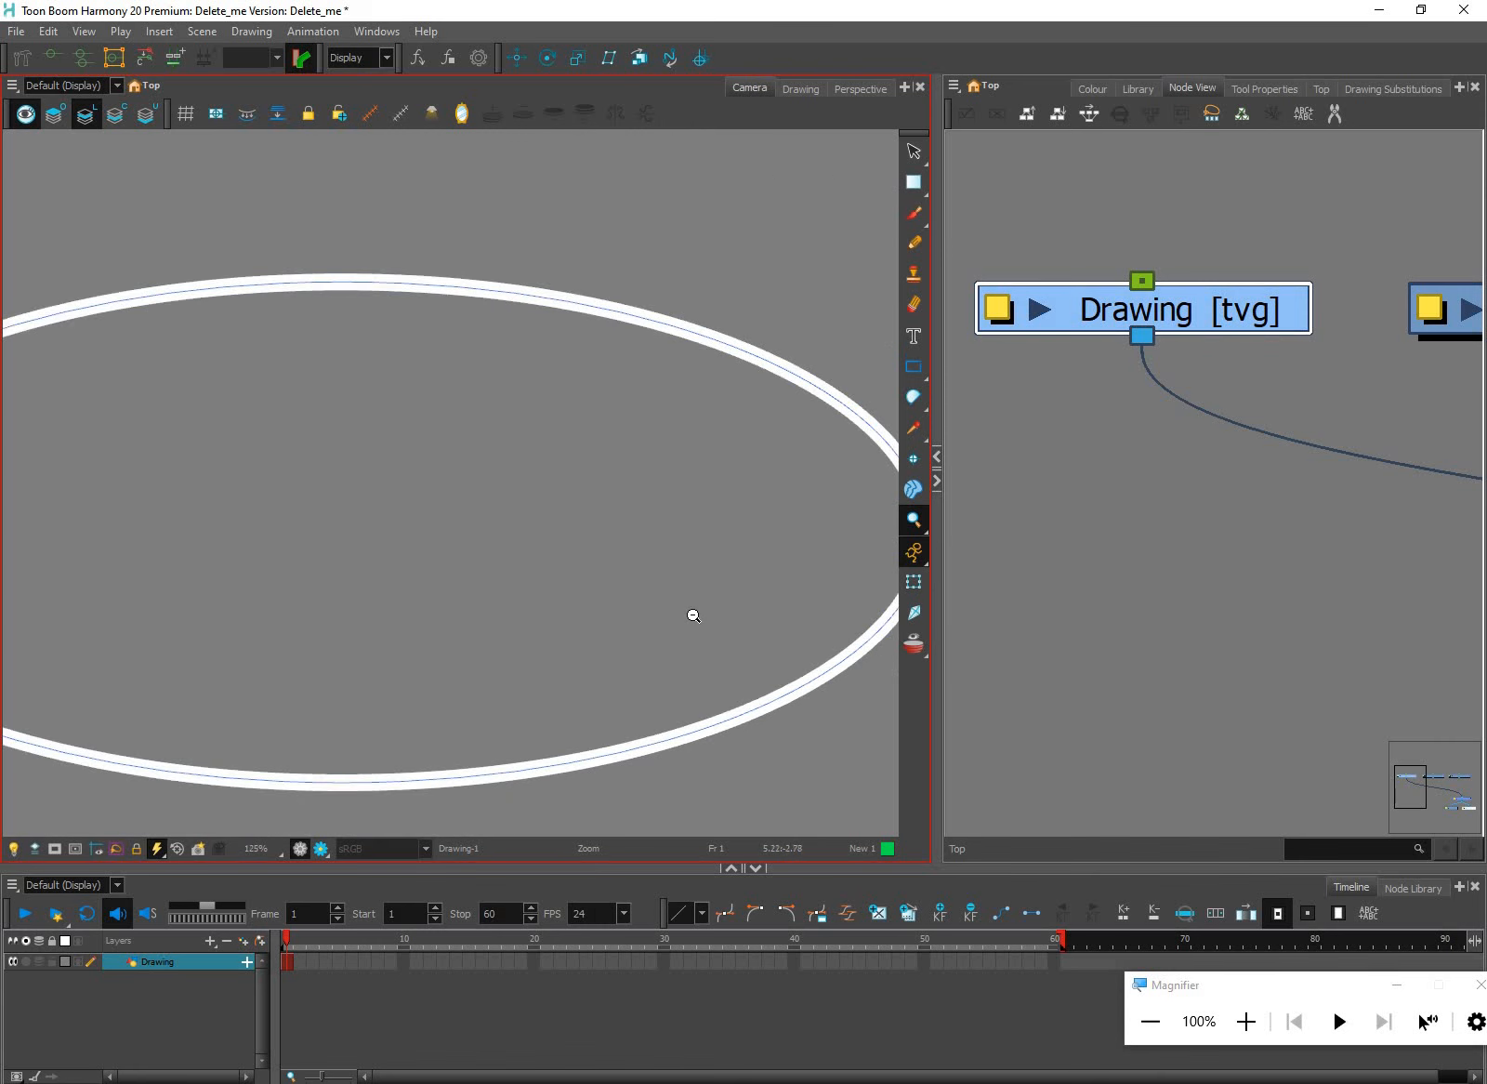
alt+click(692, 611)
alt+click(692, 611)
alt+click(667, 674)
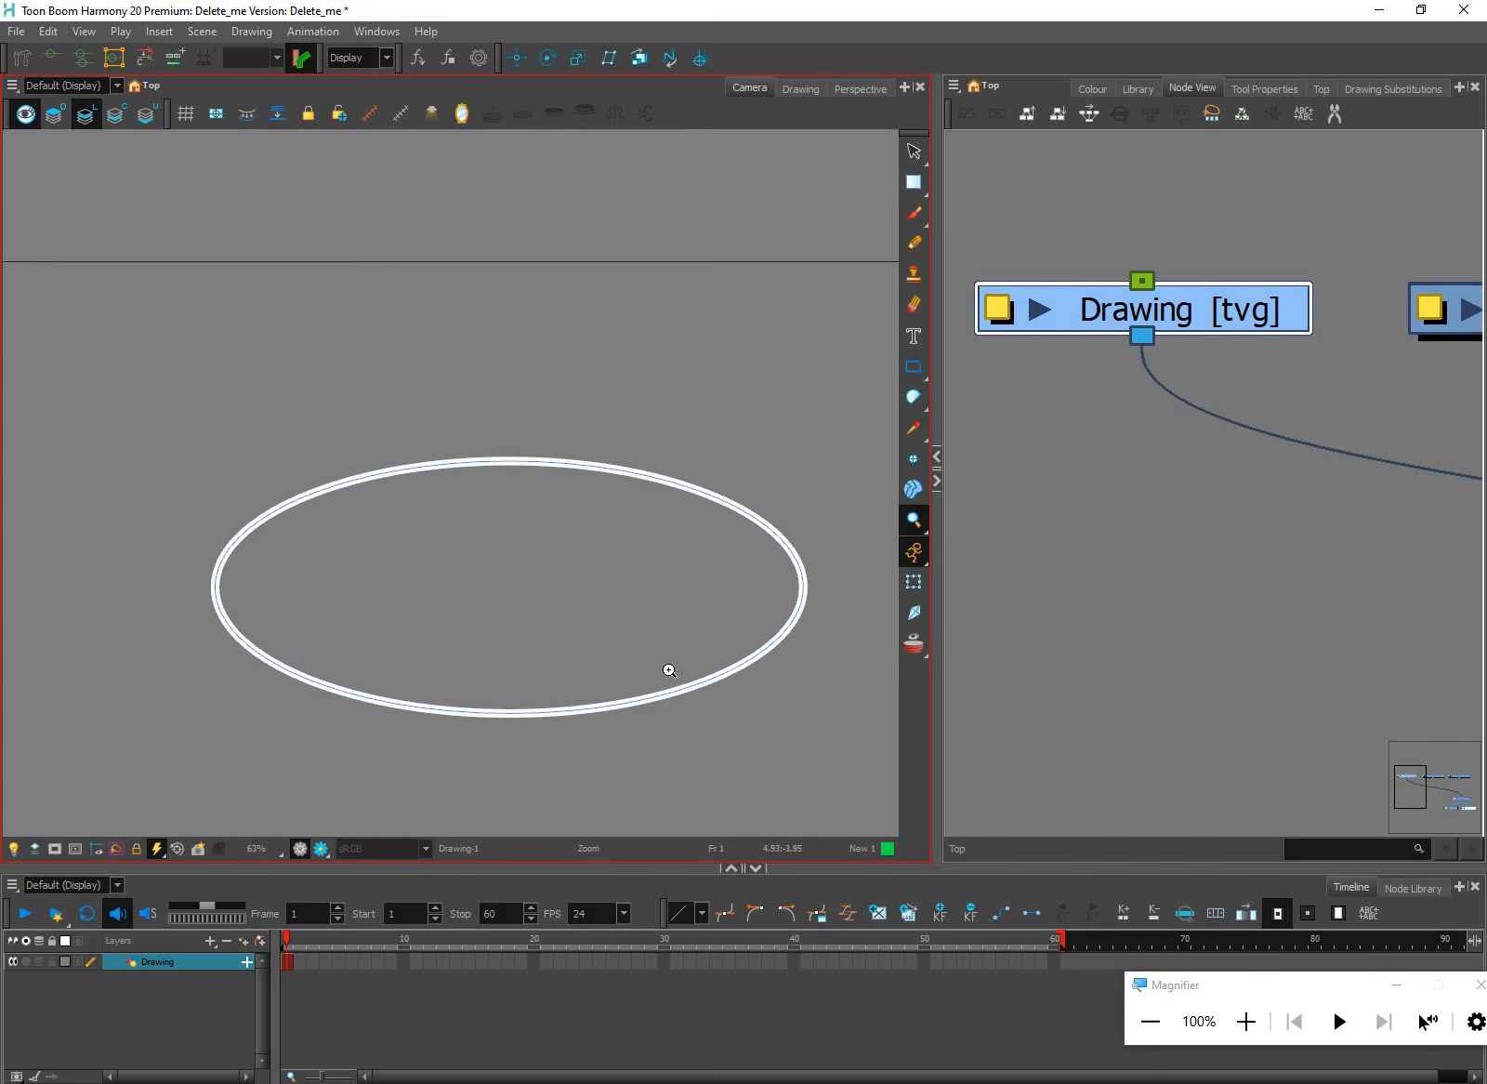
alt+click(666, 666)
alt+click(666, 666)
Zoom the Camera view in to 80% and back out to 63% around the ellipse
click(663, 663)
click(697, 653)
click(737, 641)
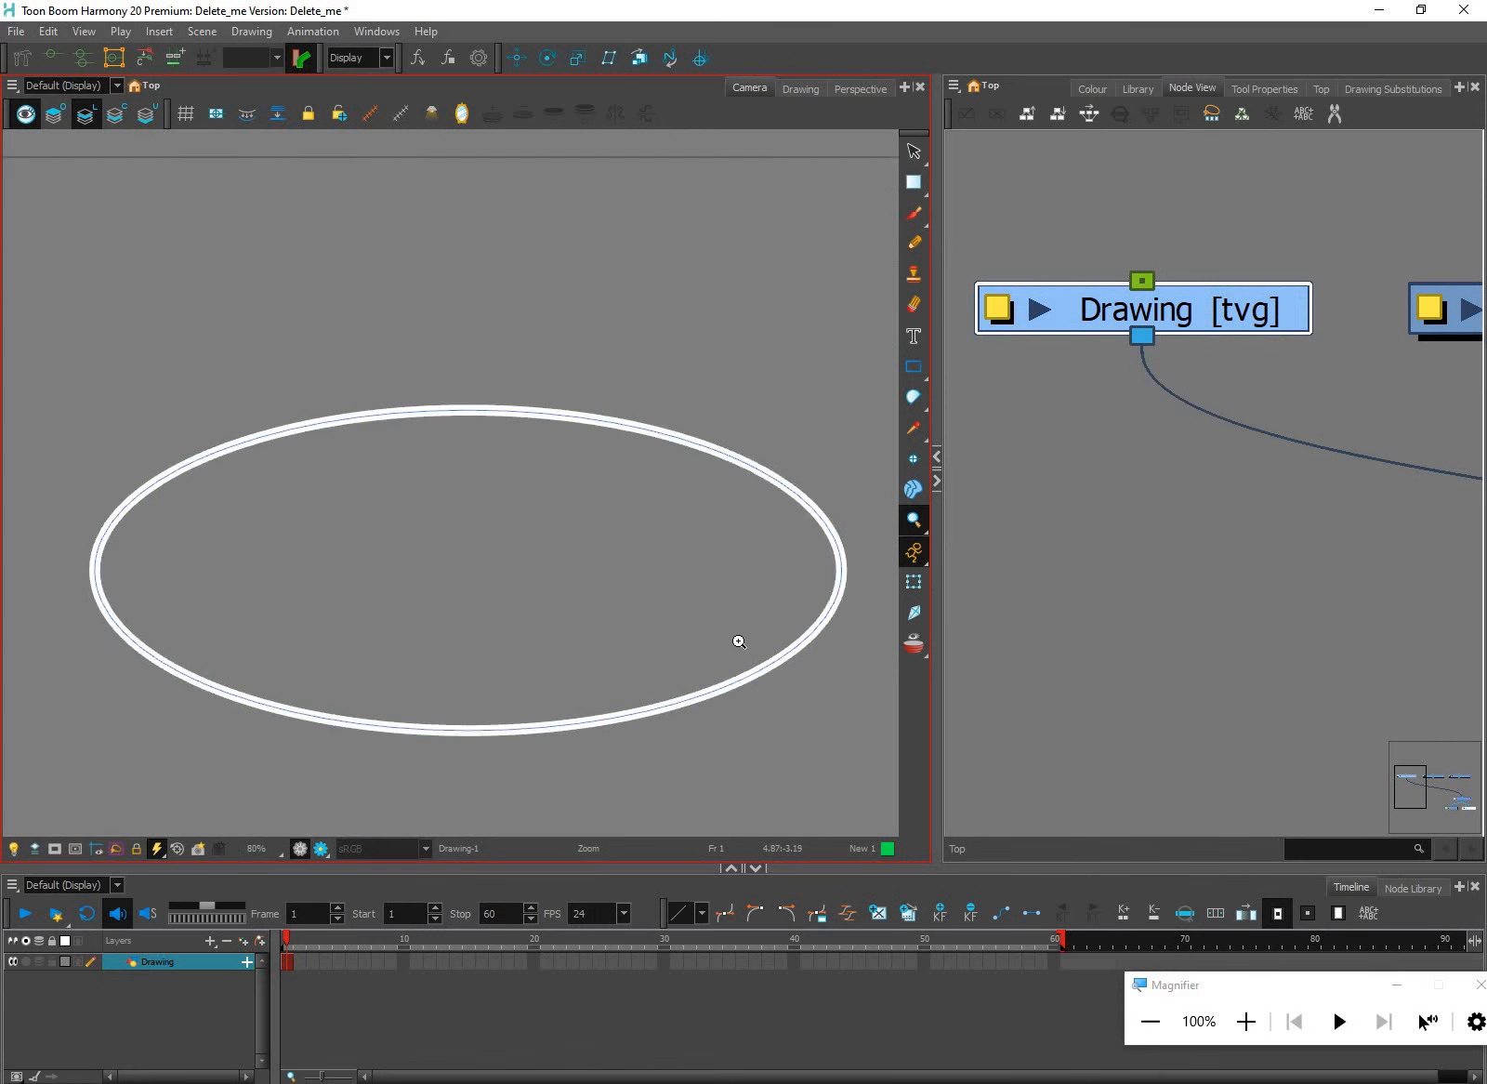
alt+click(737, 642)
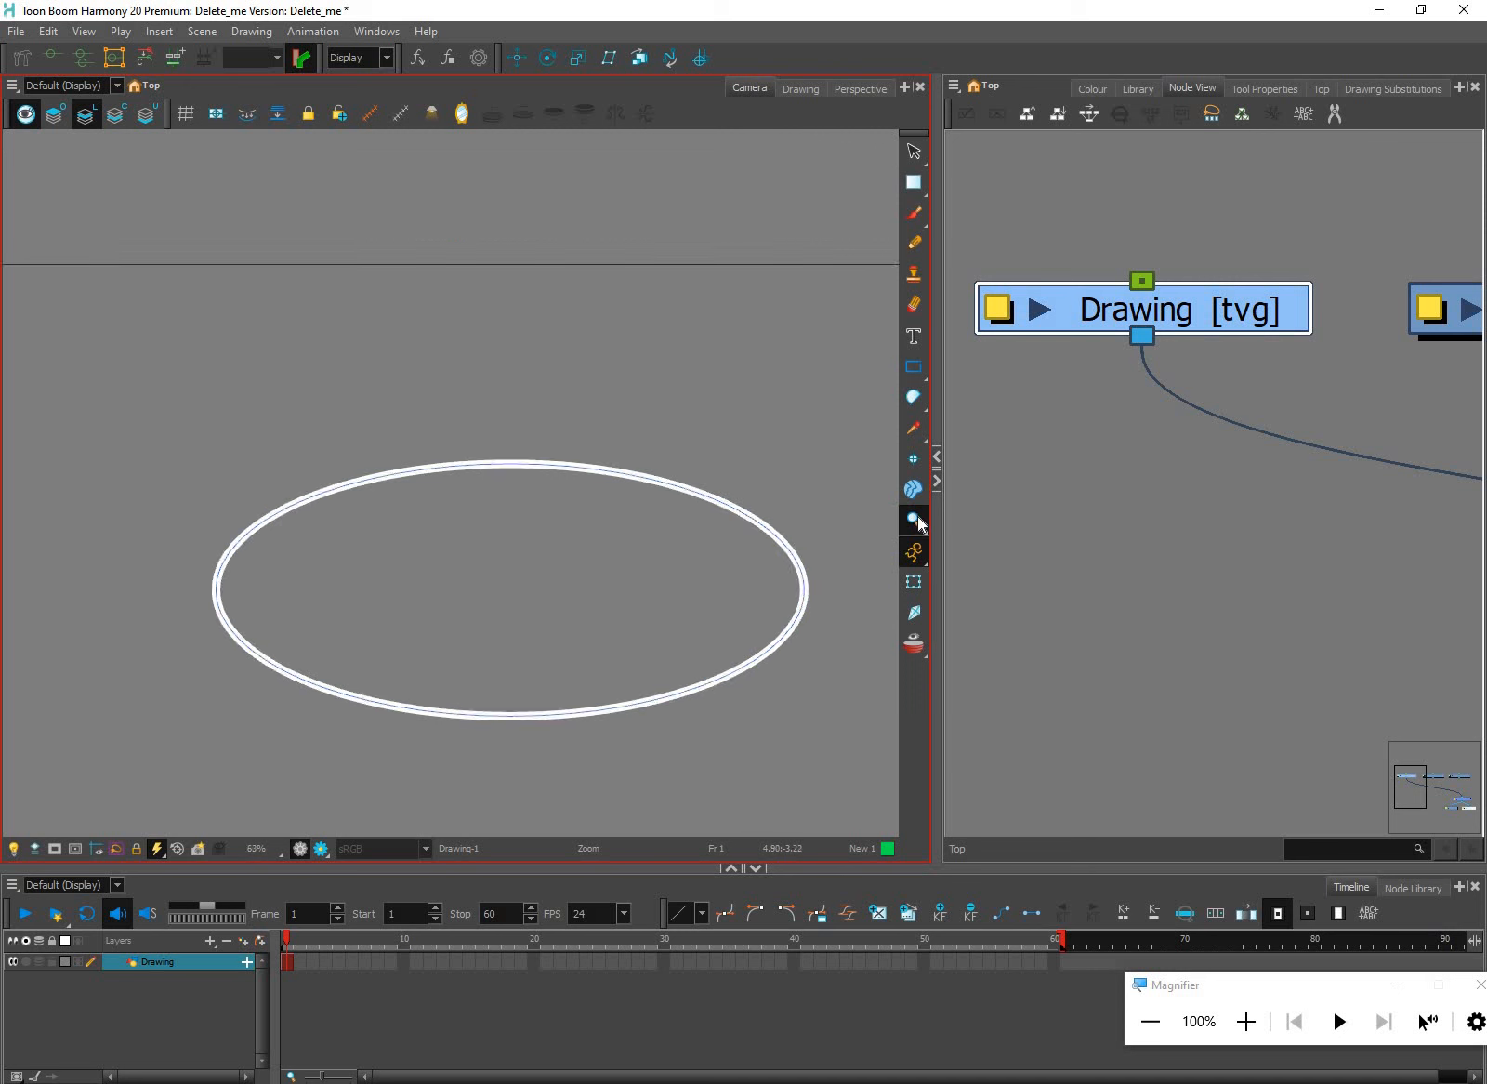
Activate the Rotate View tool and move the ellipse up beneath the rotation disc
click(918, 520)
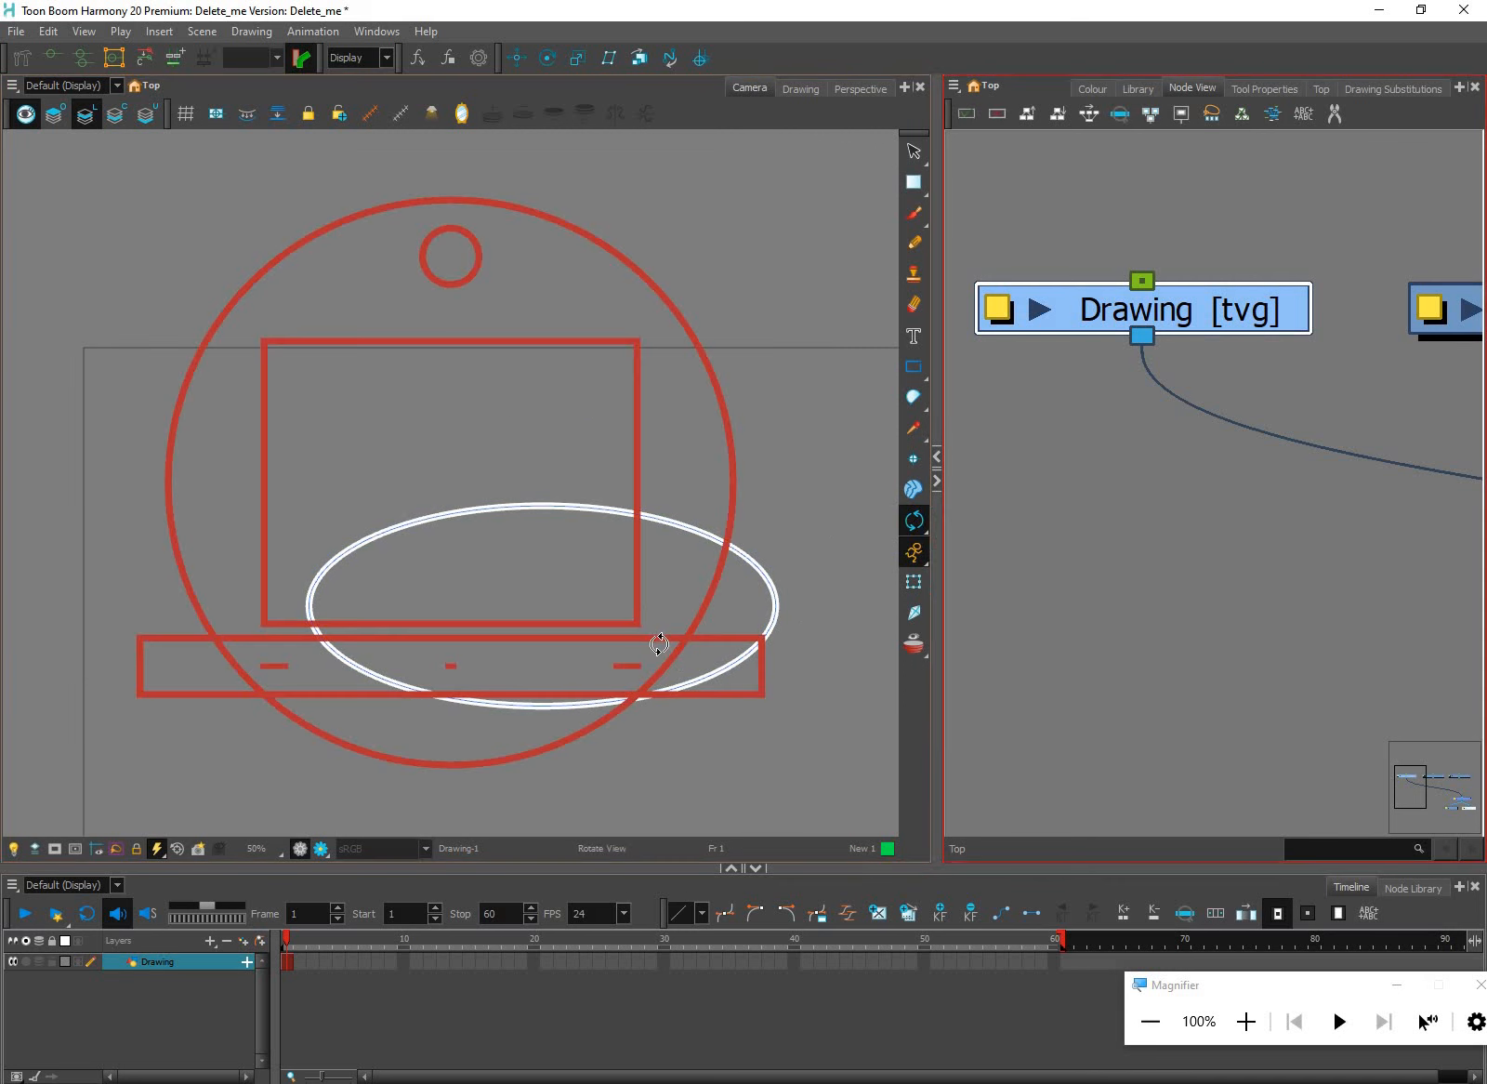
drag(659, 674, 627, 566)
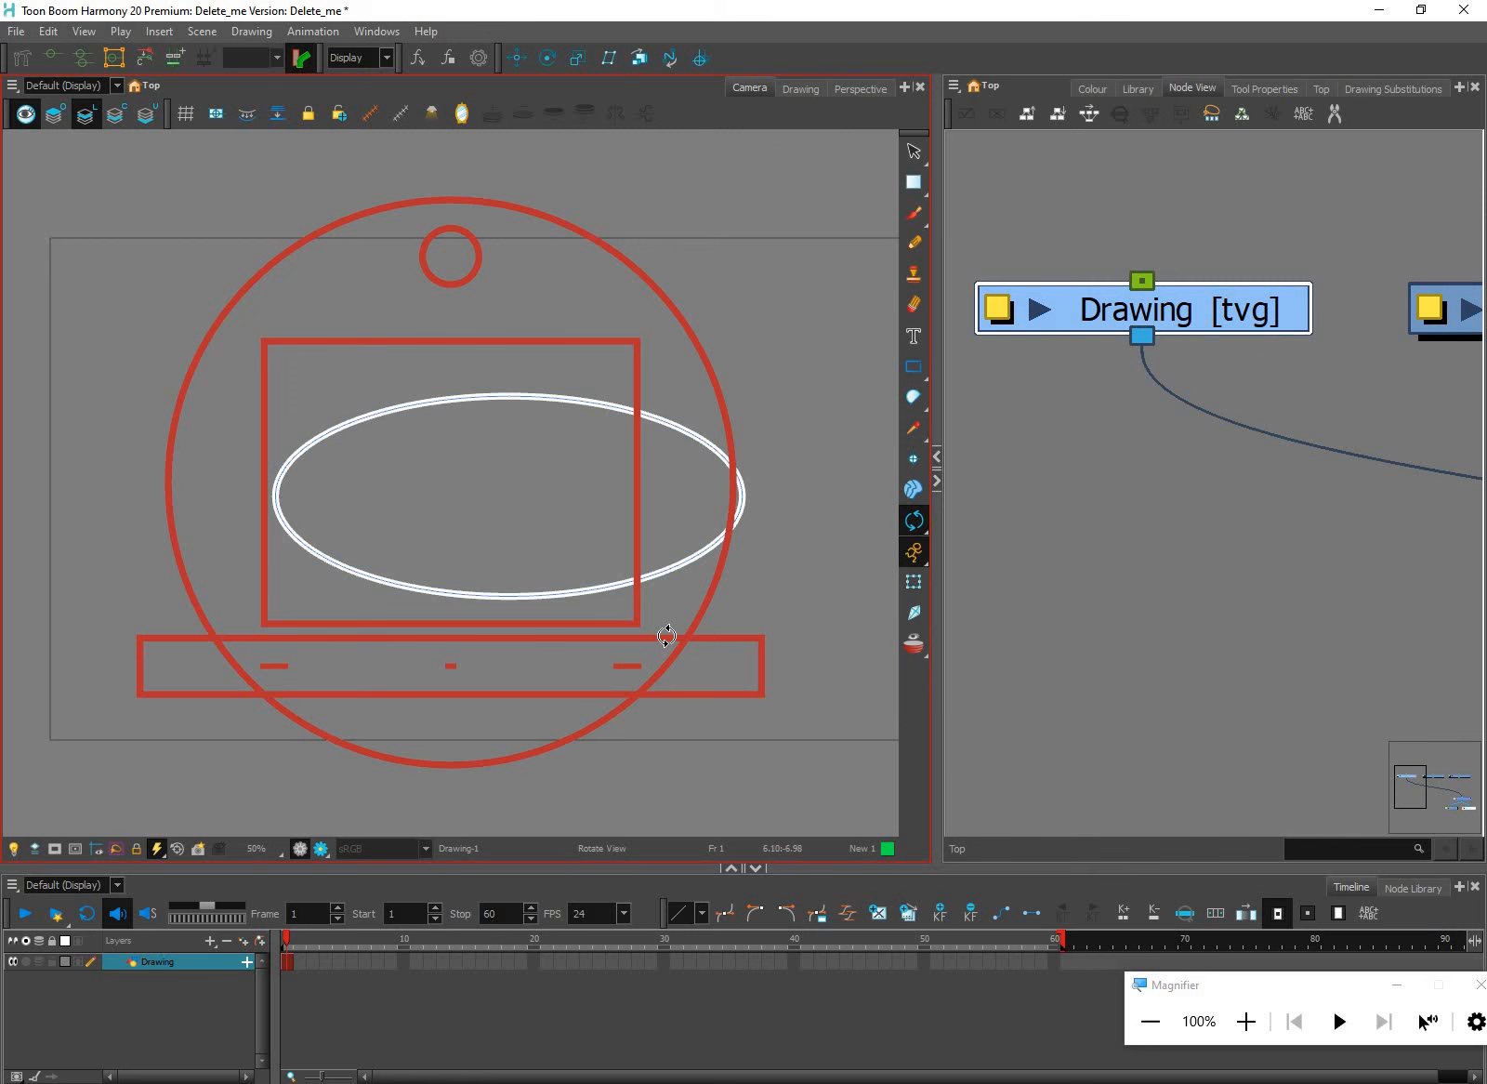
Switch to the Edge browser and search the web for "animation disc" in a new tab
click(799, 1037)
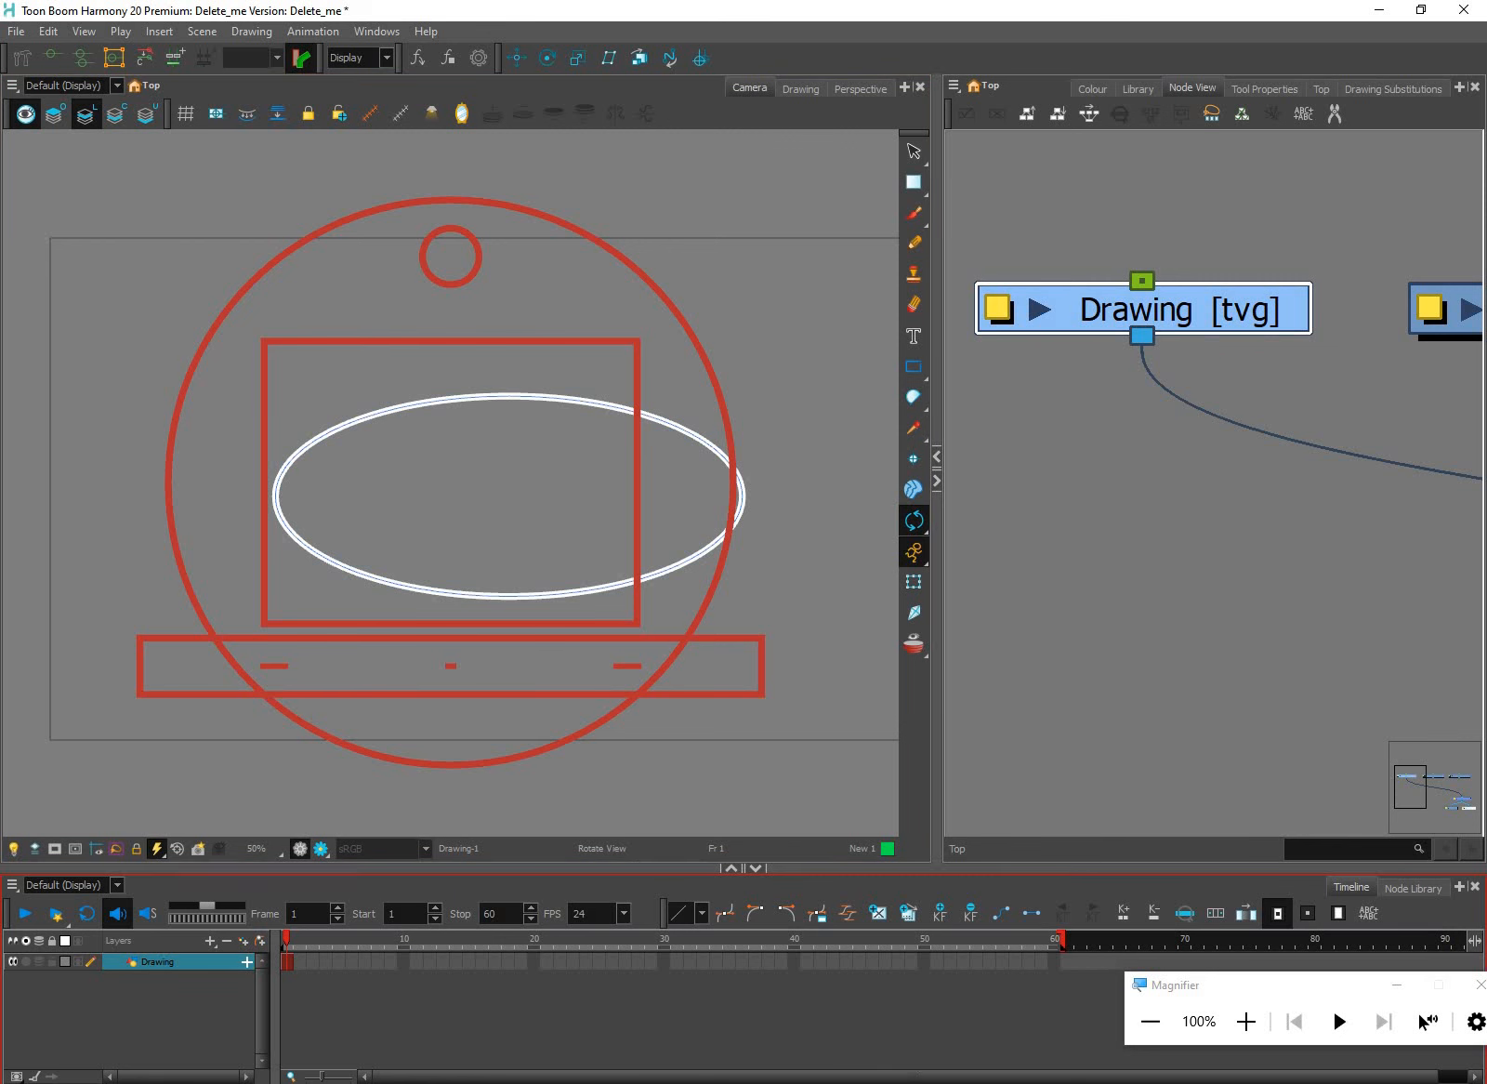
mouse_move(885, 1071)
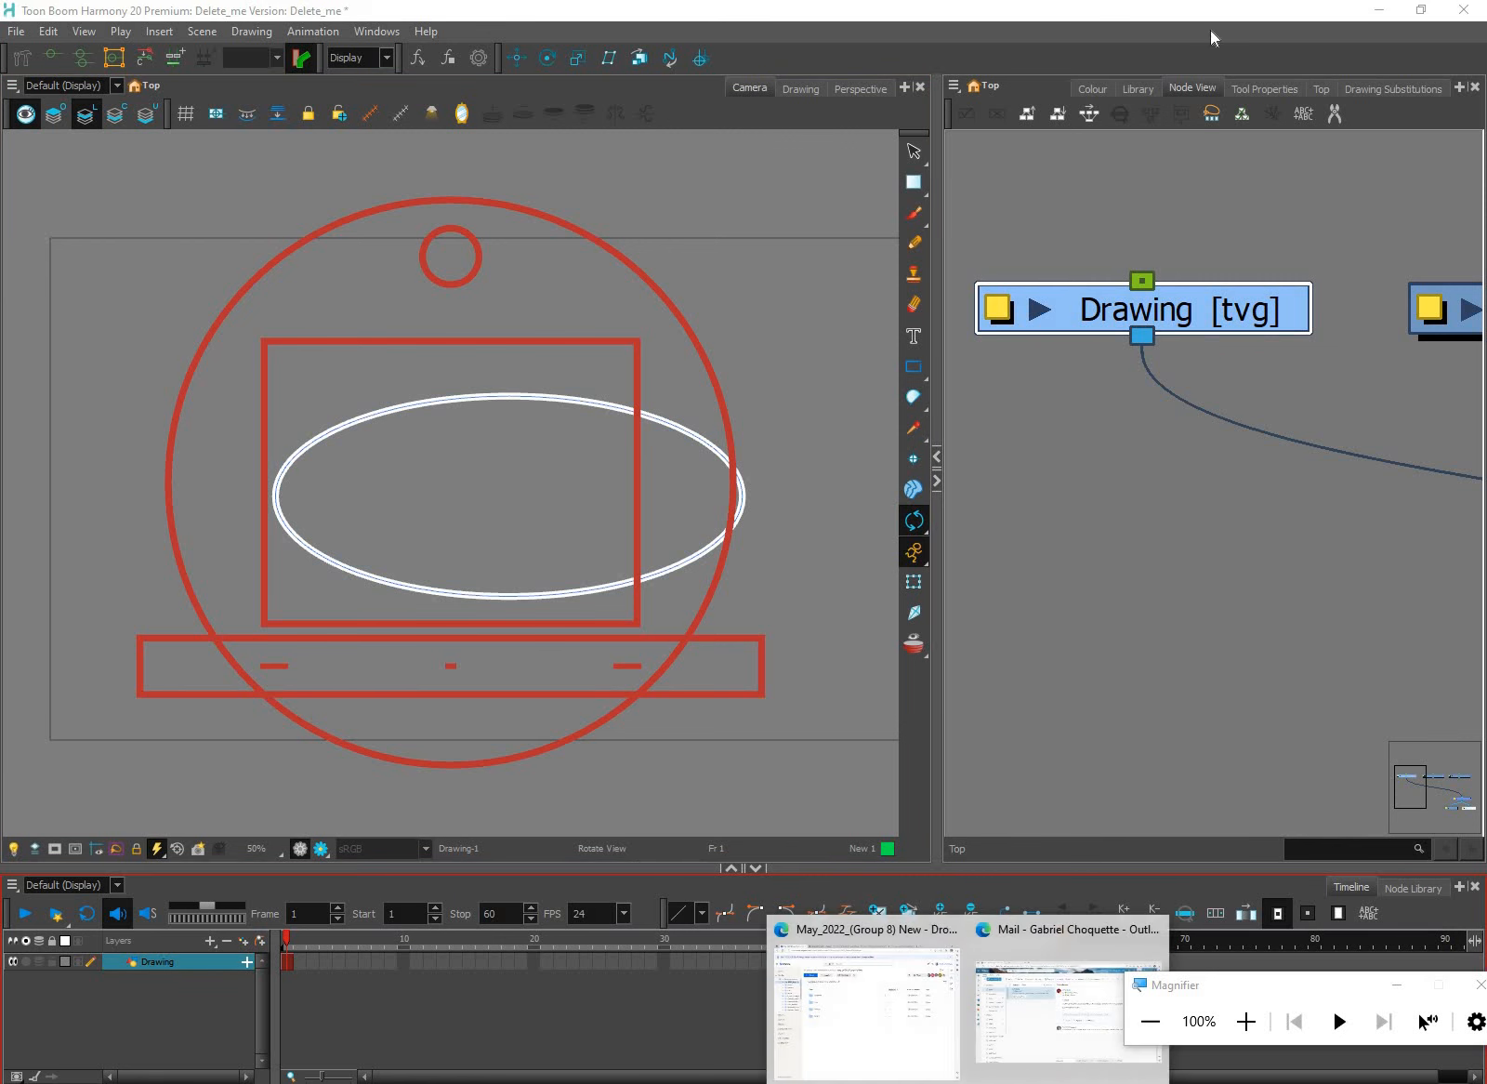
click(864, 1017)
key(ctrl+t)
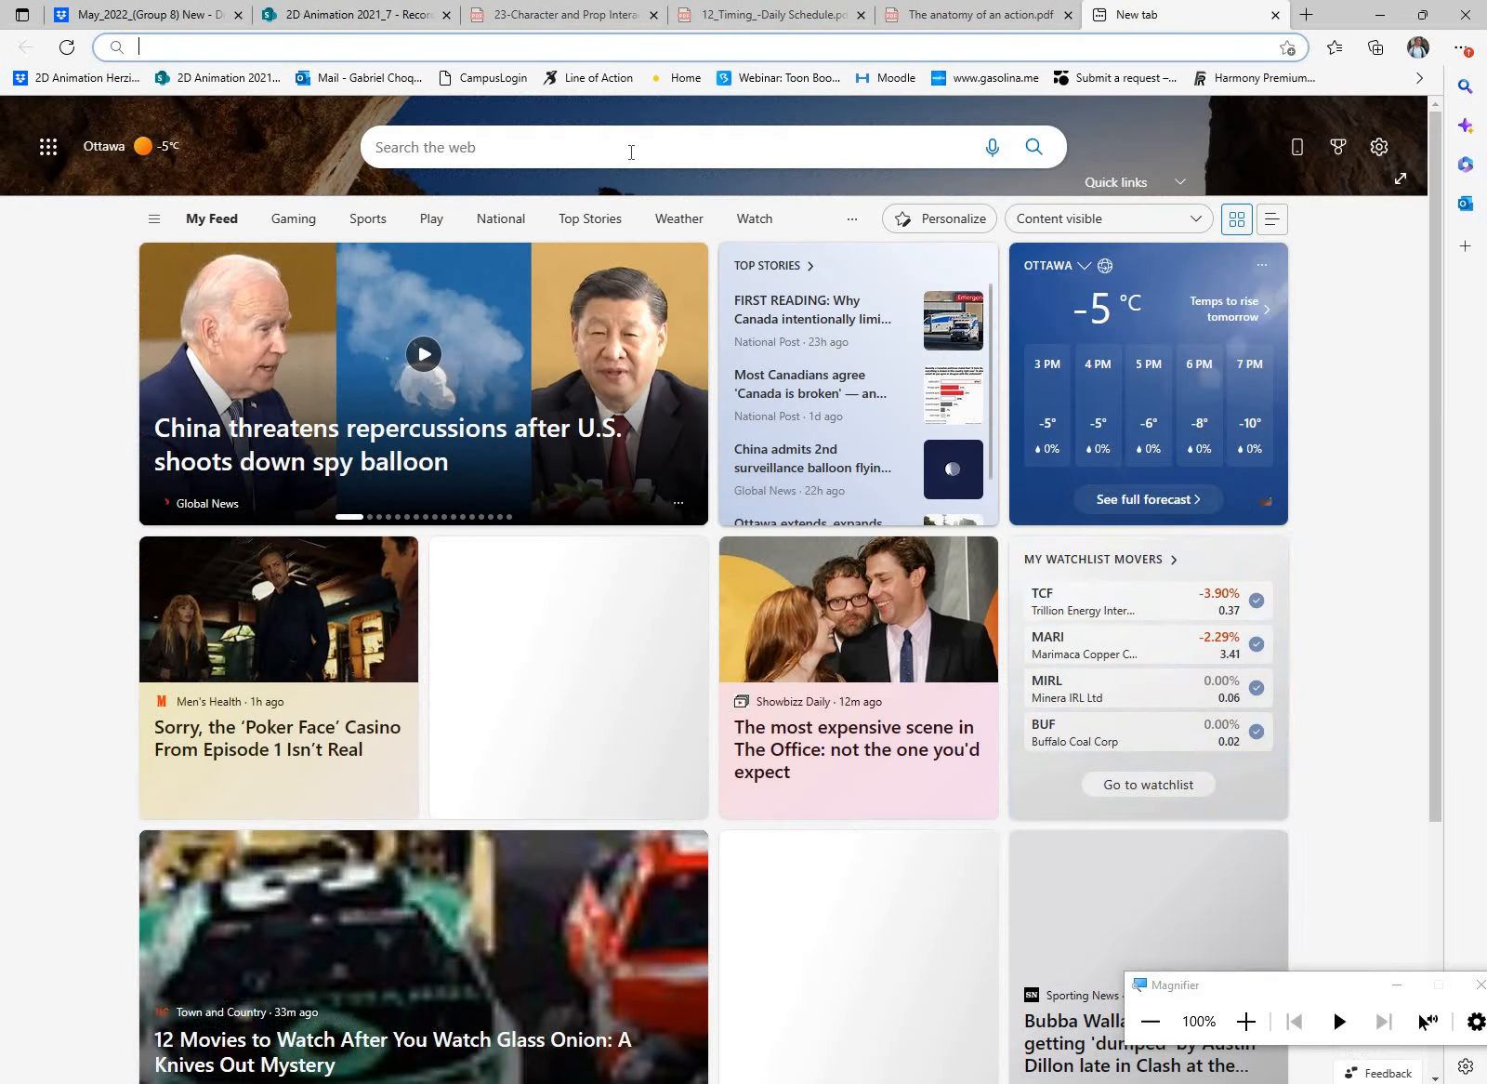
text(ab)
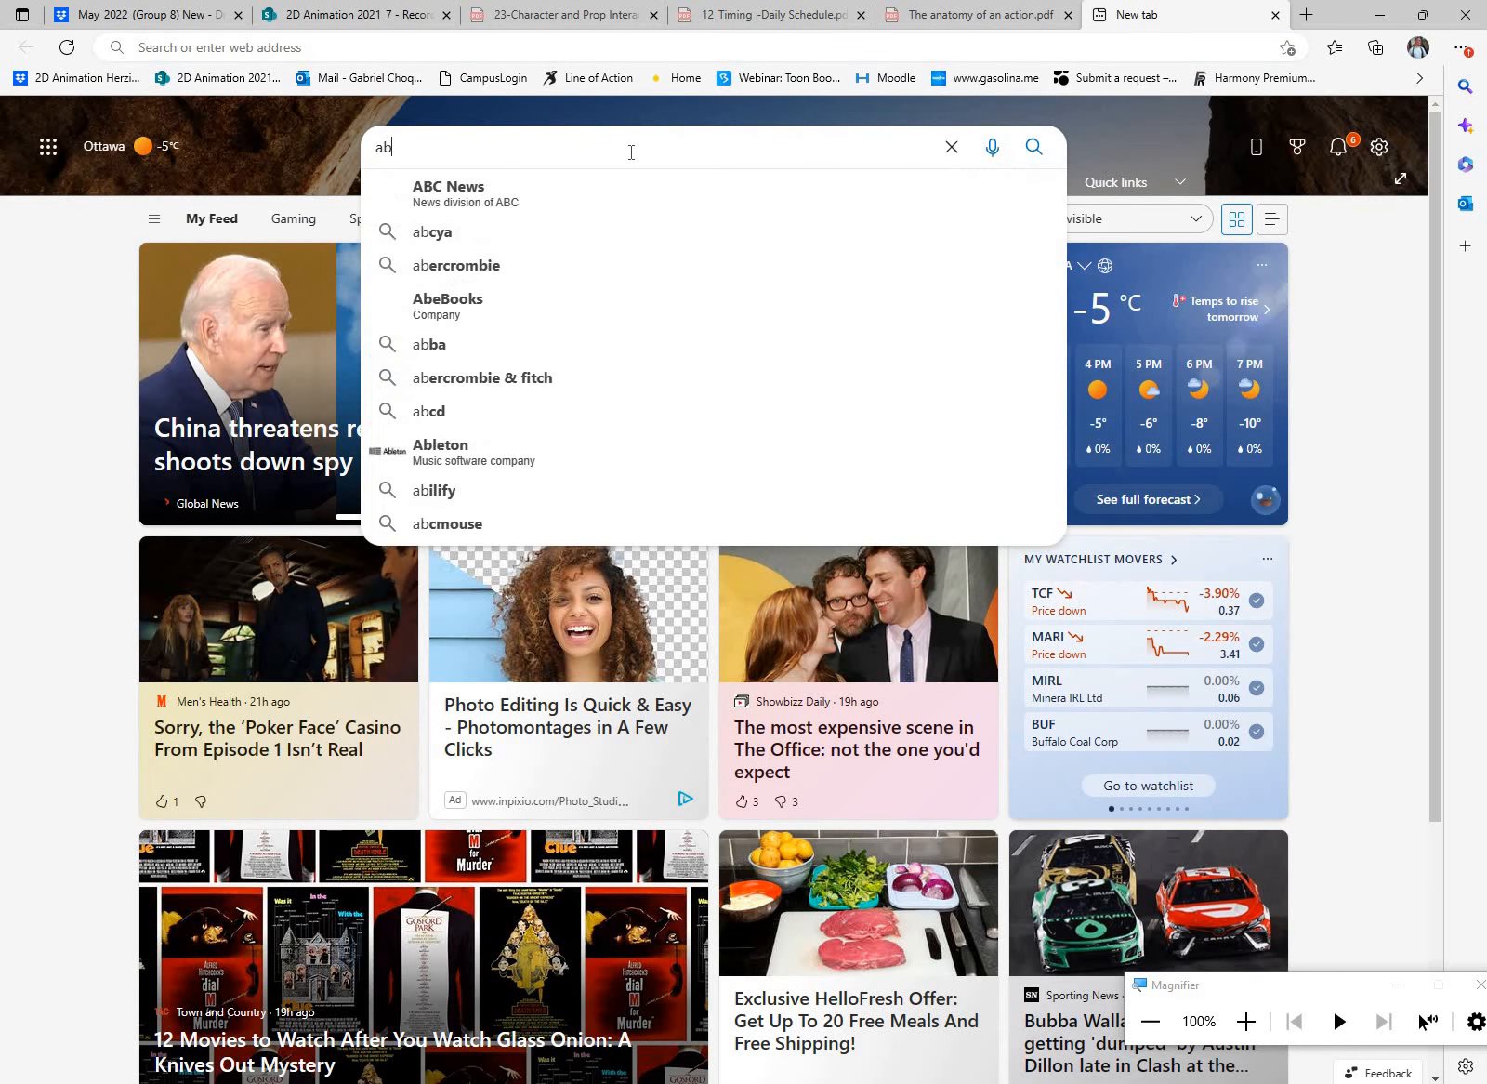
key(BackSpace)
text(ni)
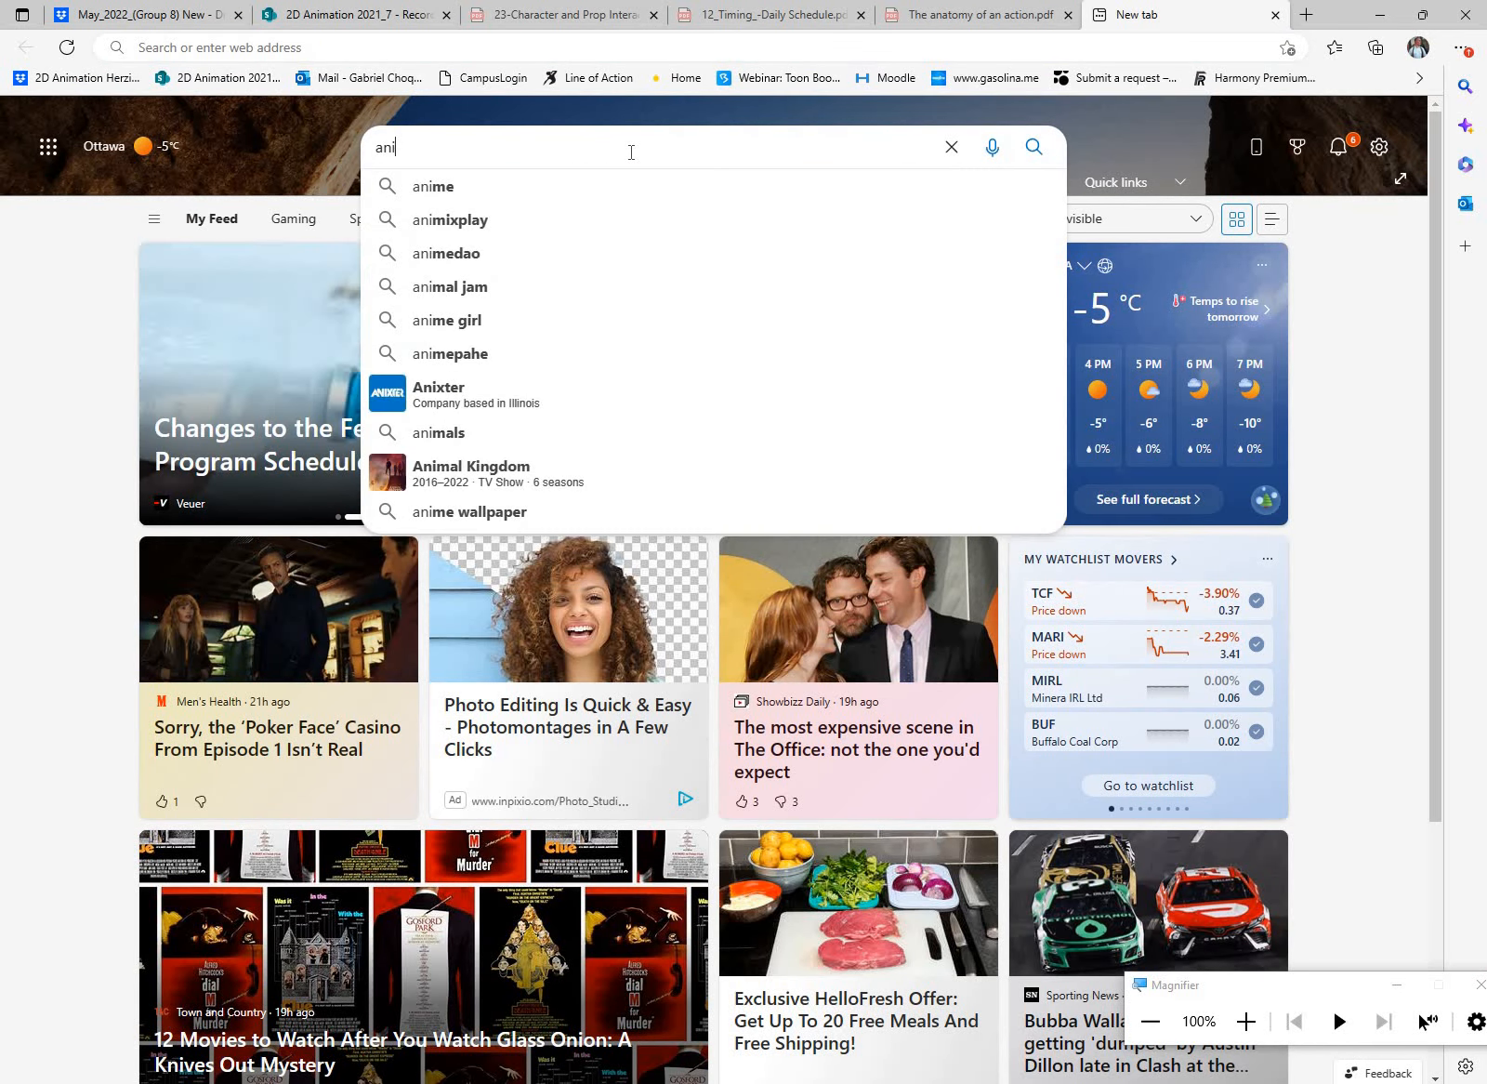
text(mat)
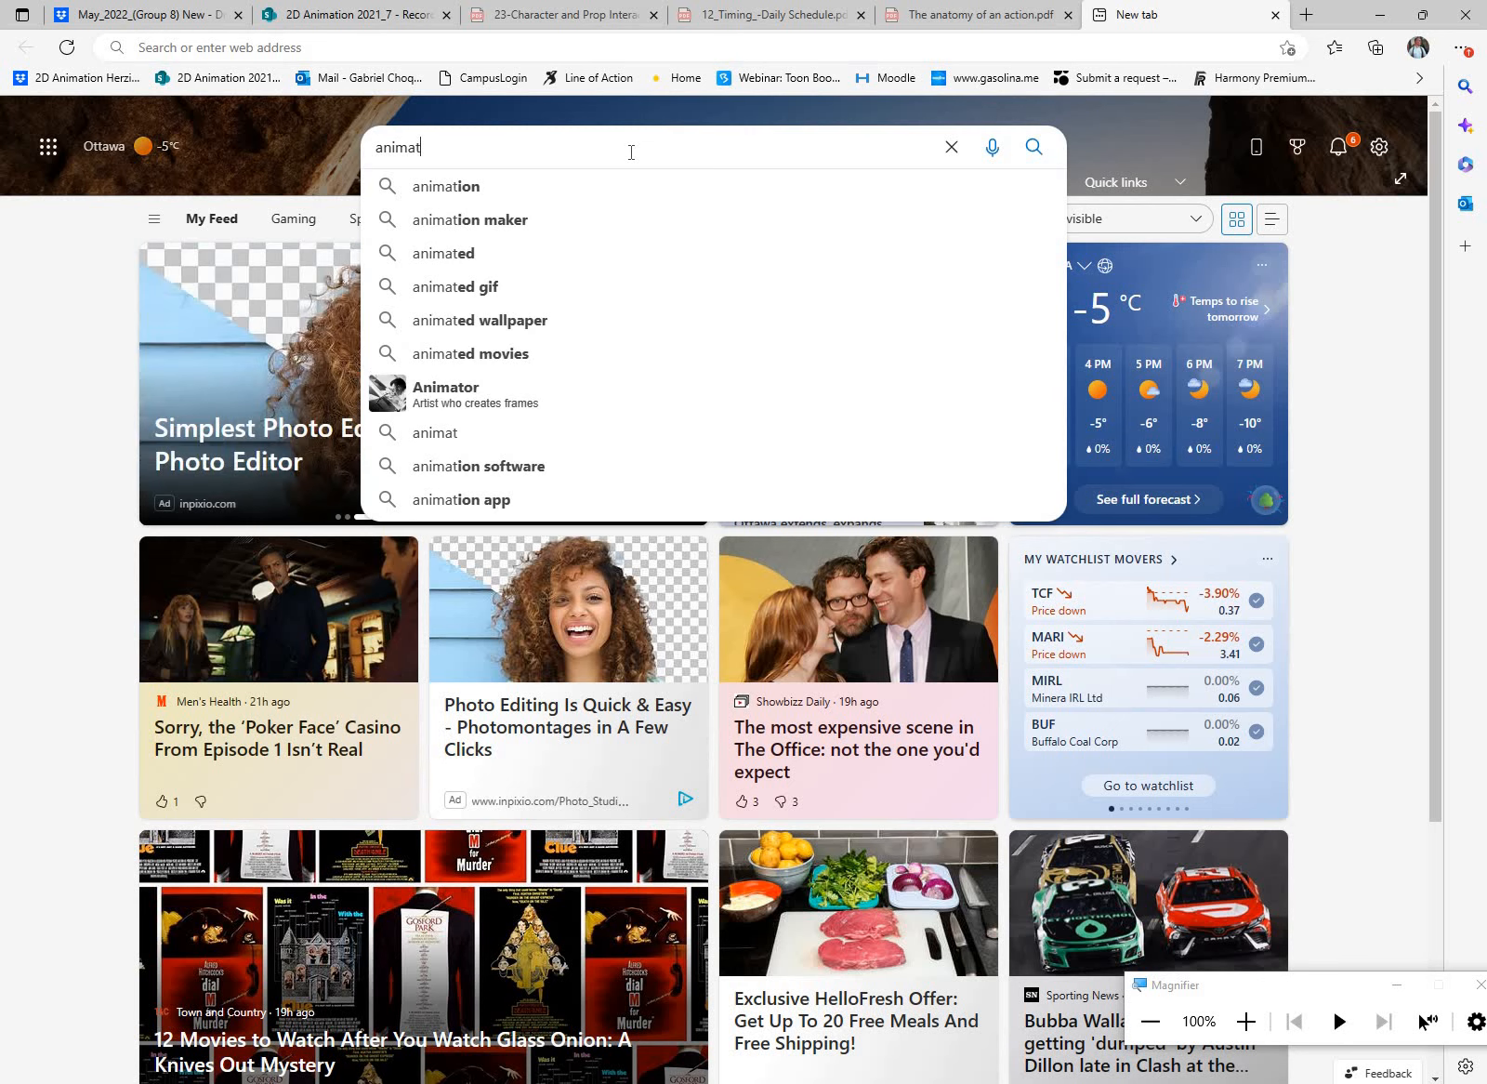
text(ion disc)
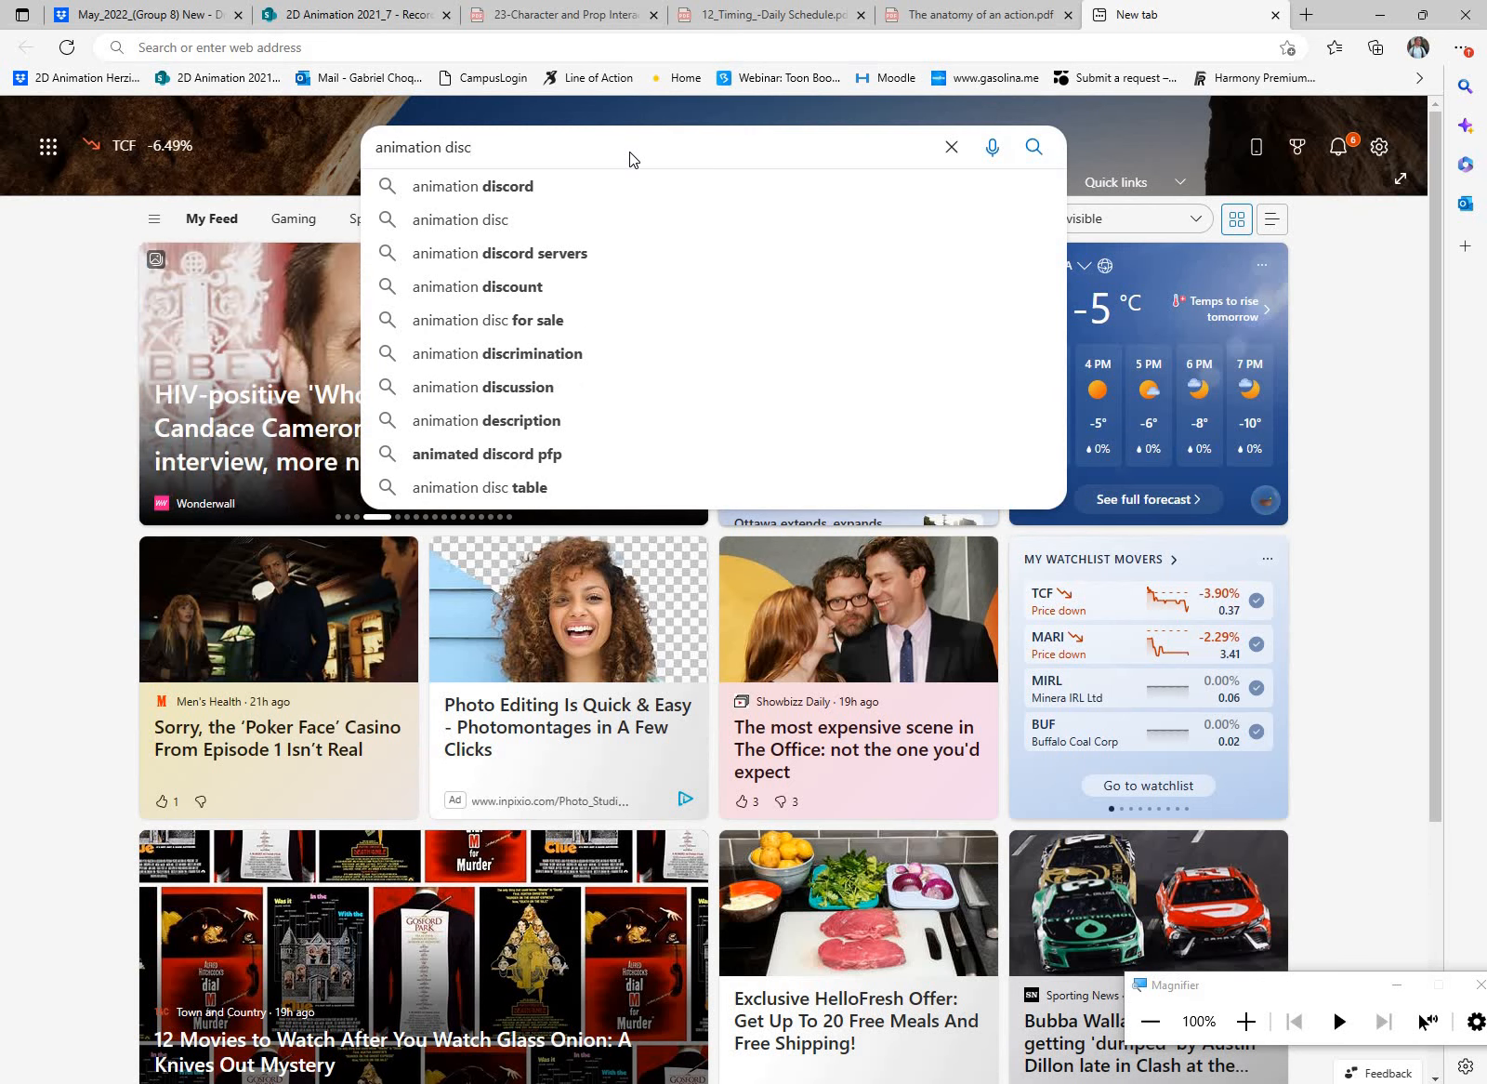
key(Return)
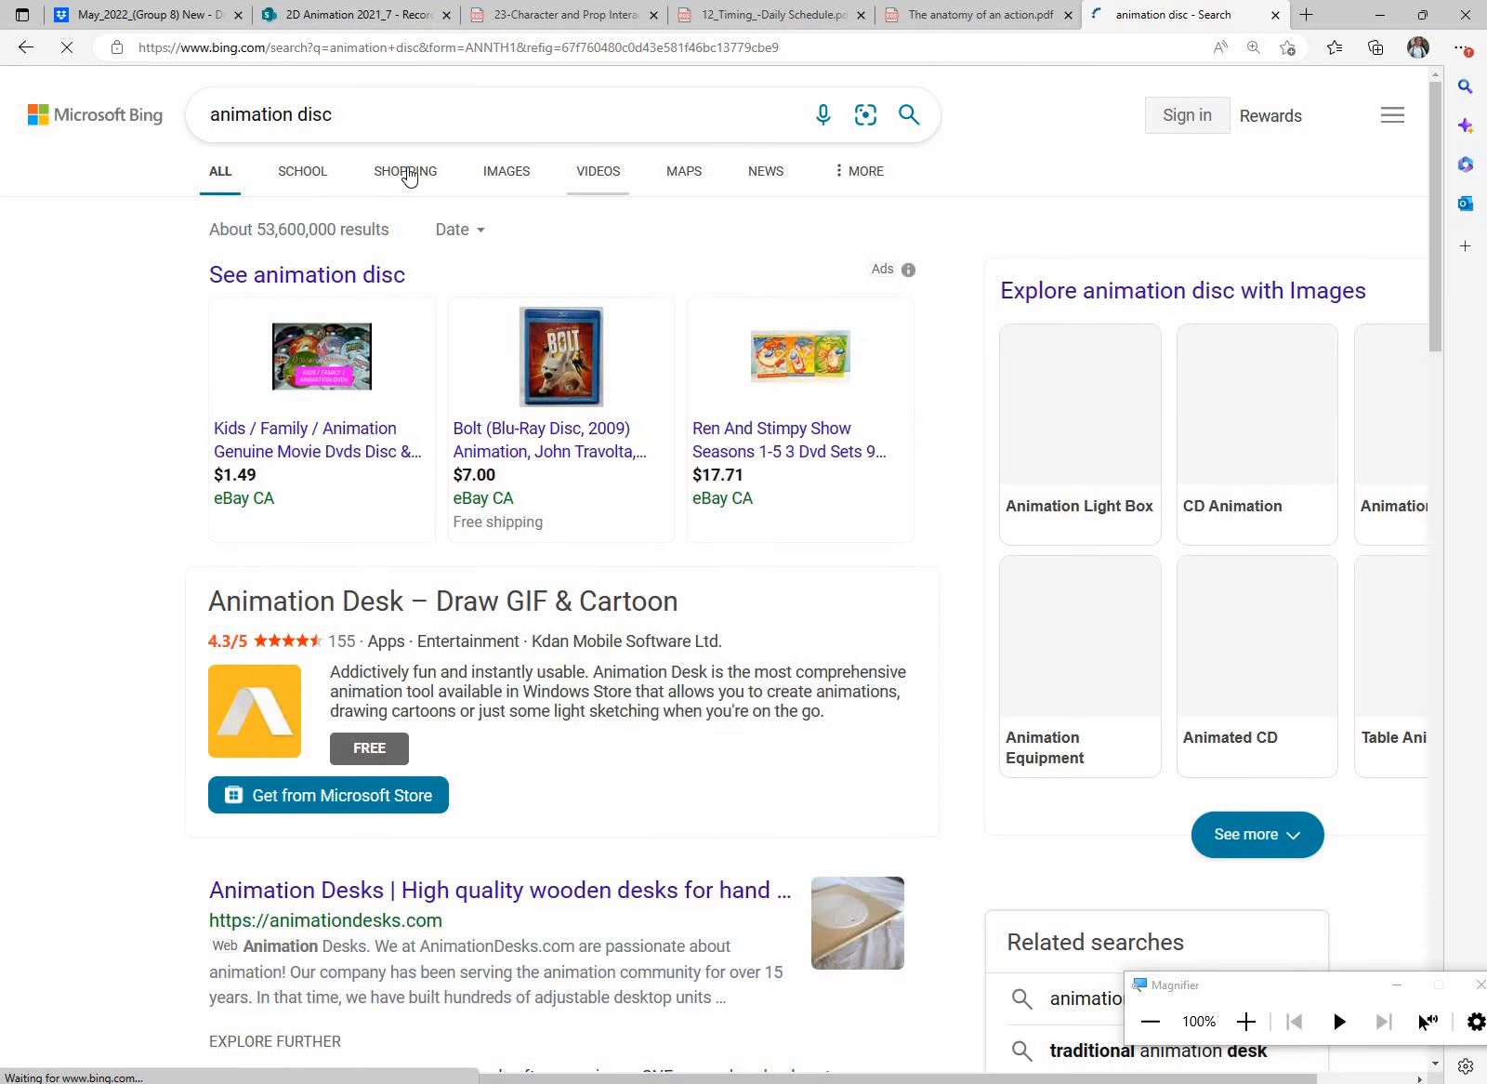
Show the image results and enlarge two photos of animation discs mounted in wooden desks
click(507, 175)
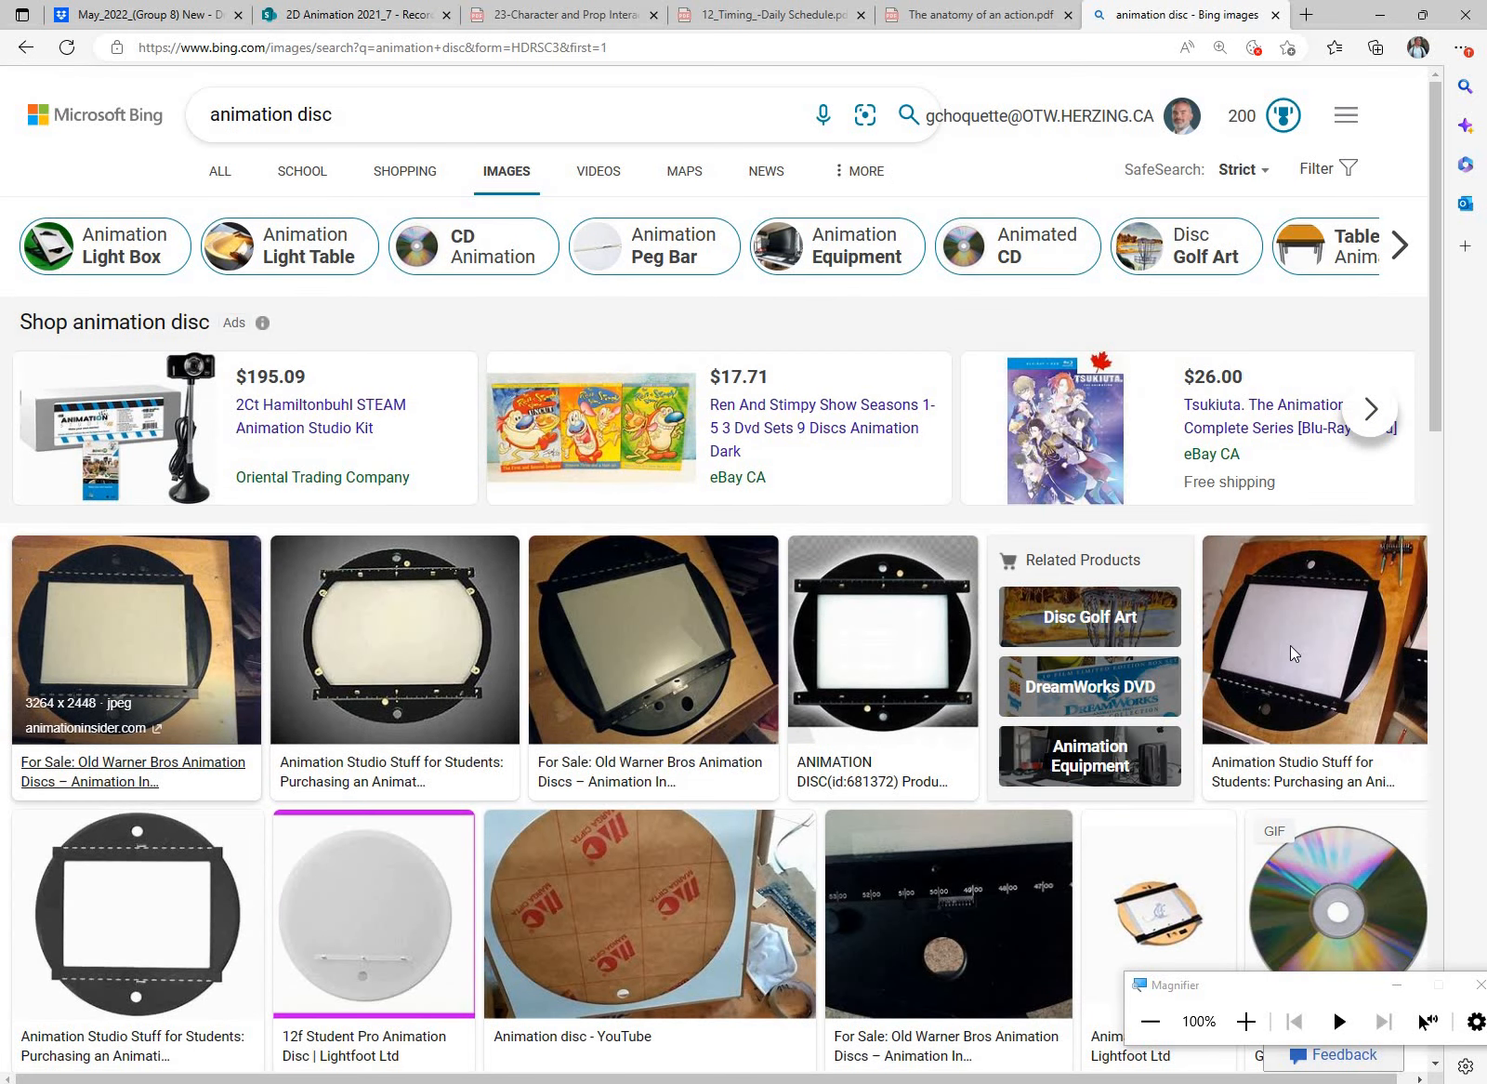
click(1290, 645)
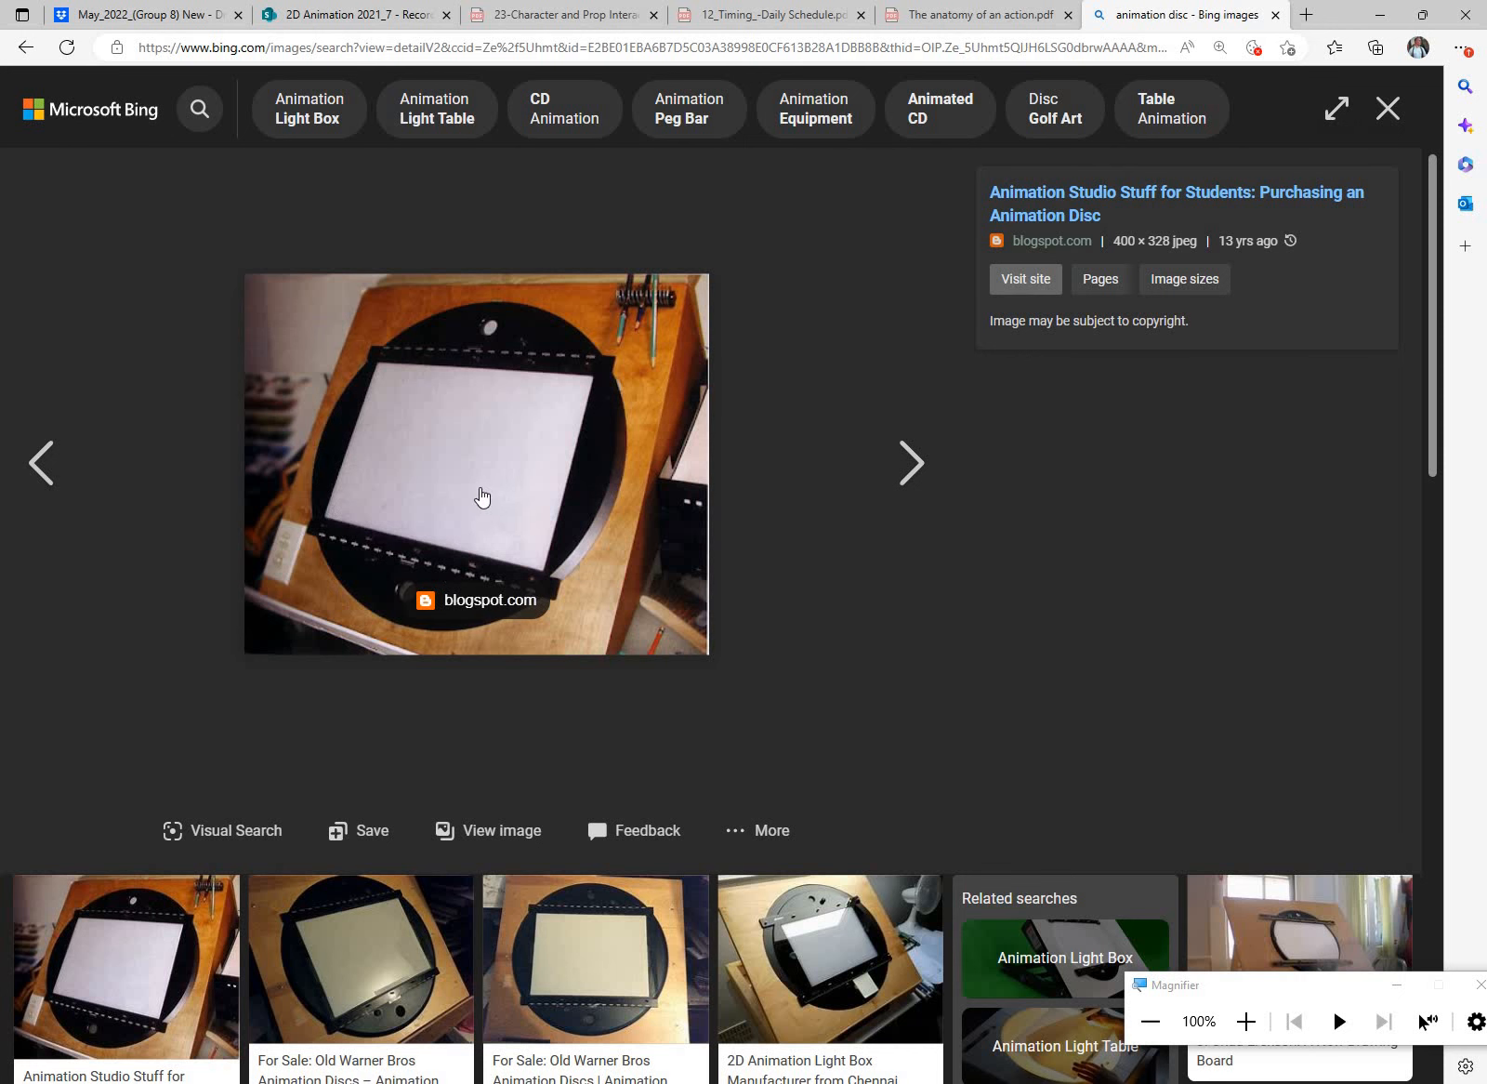
click(788, 904)
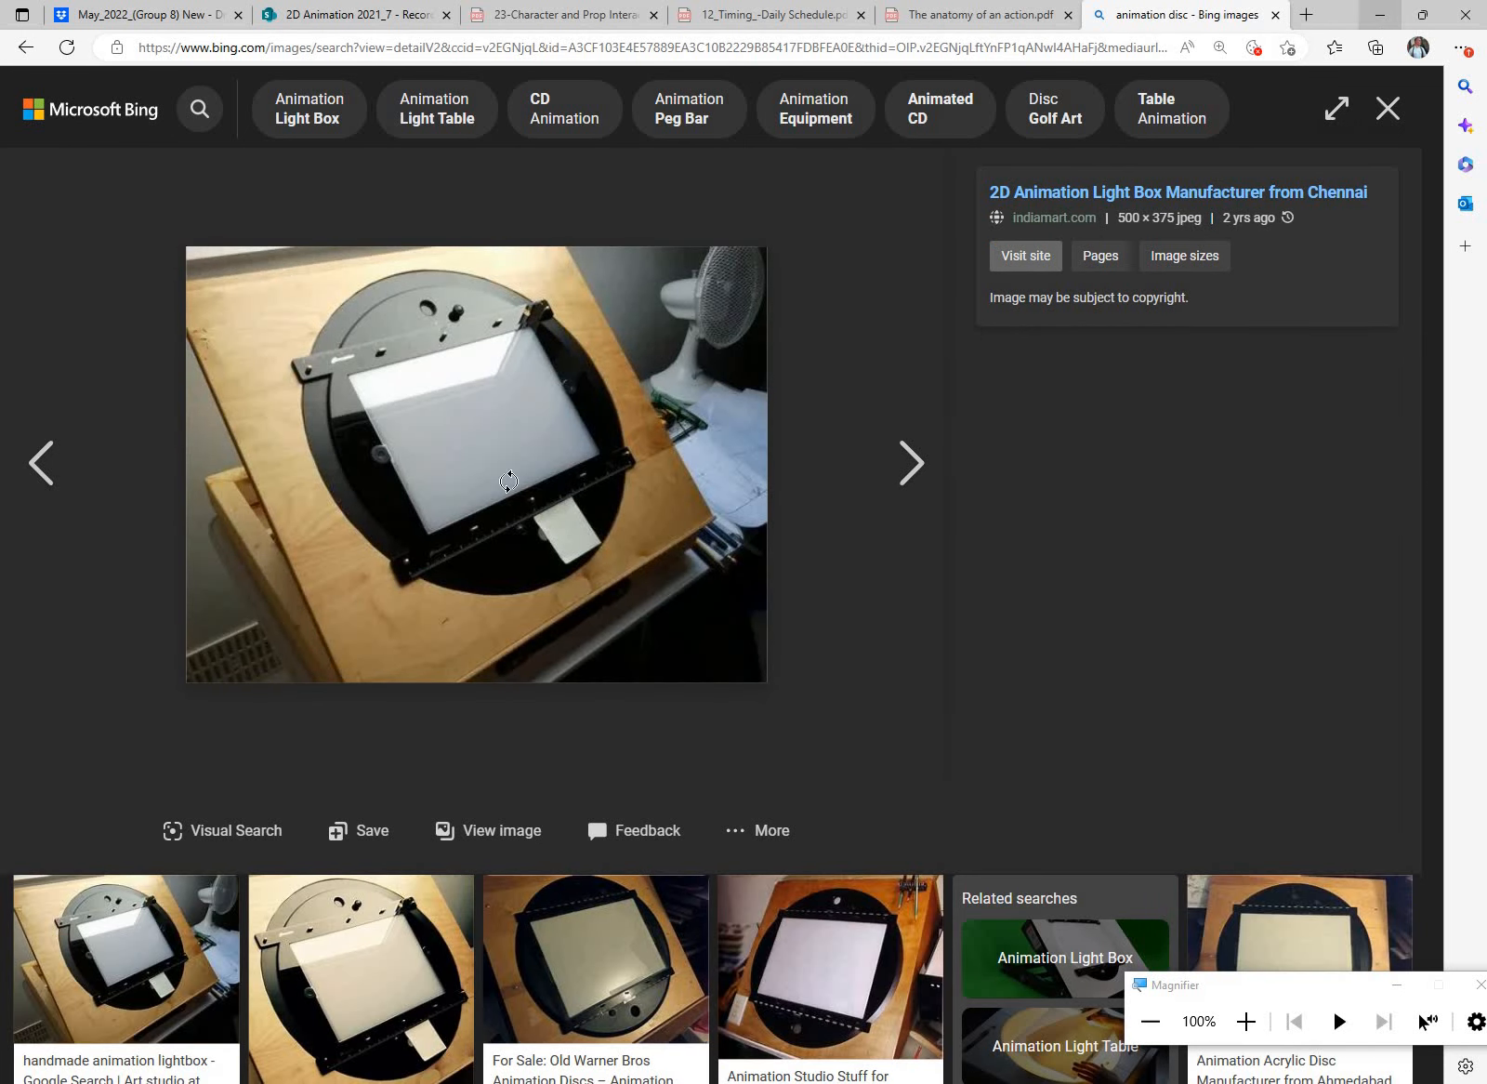
Switch back to Harmony and rotate the Camera view back and forth around the ellipse with the Rotate View tool
click(1381, 15)
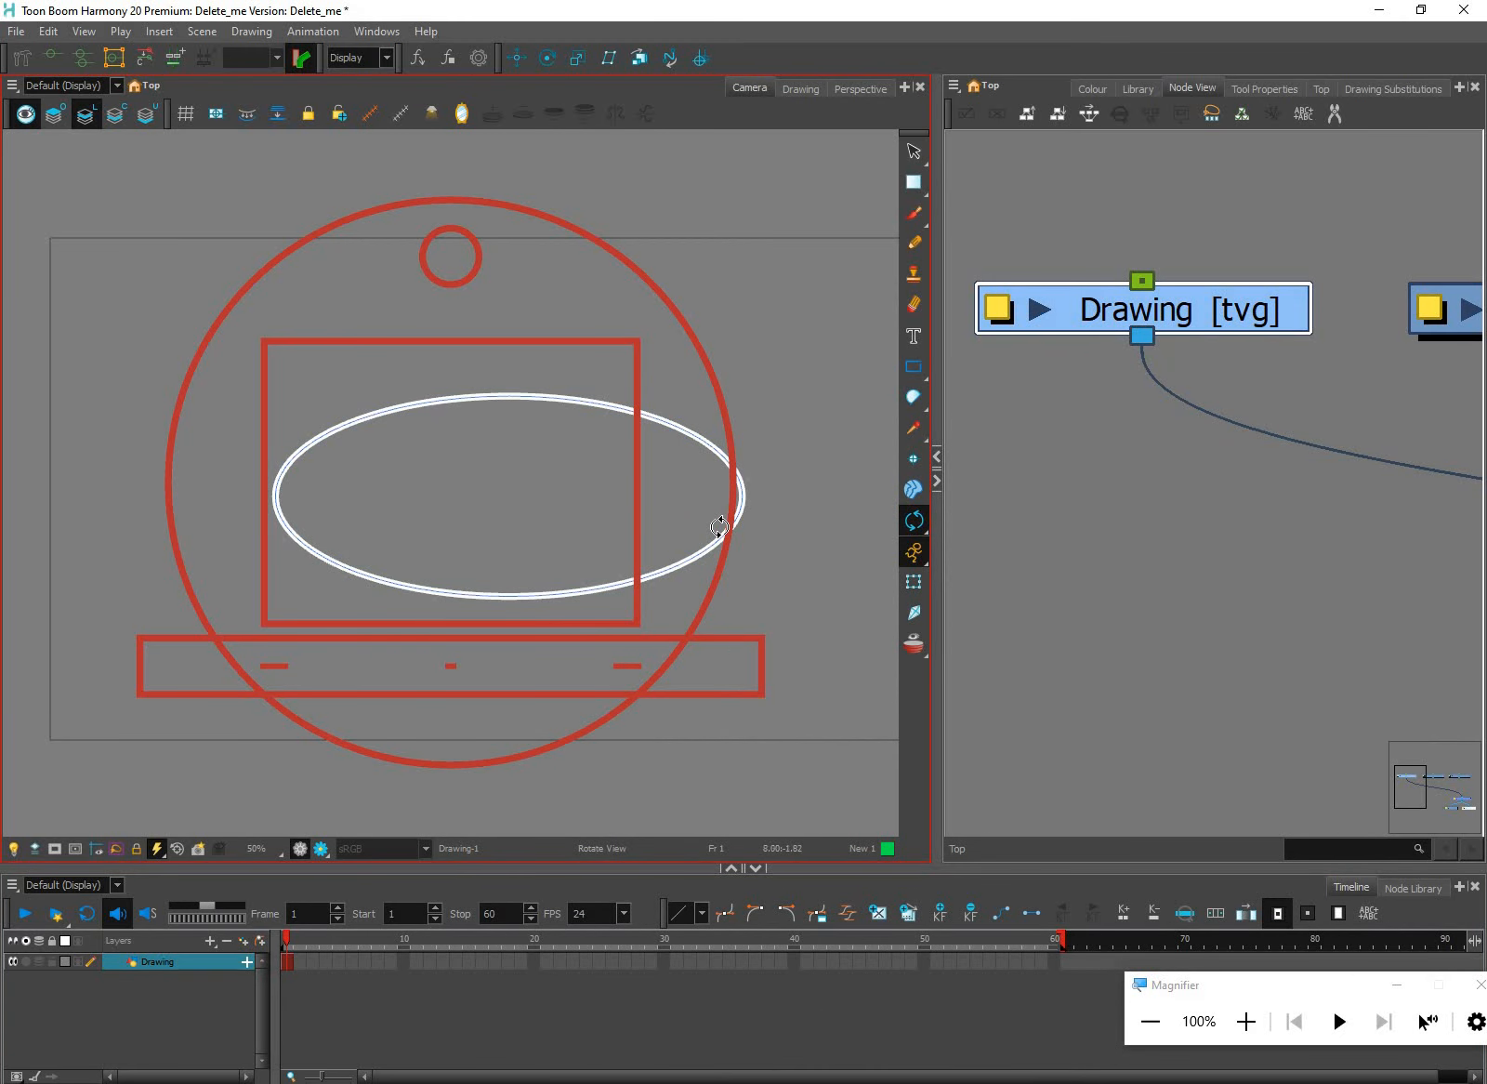
drag(782, 375, 643, 722)
drag(545, 321, 638, 720)
drag(656, 285, 822, 559)
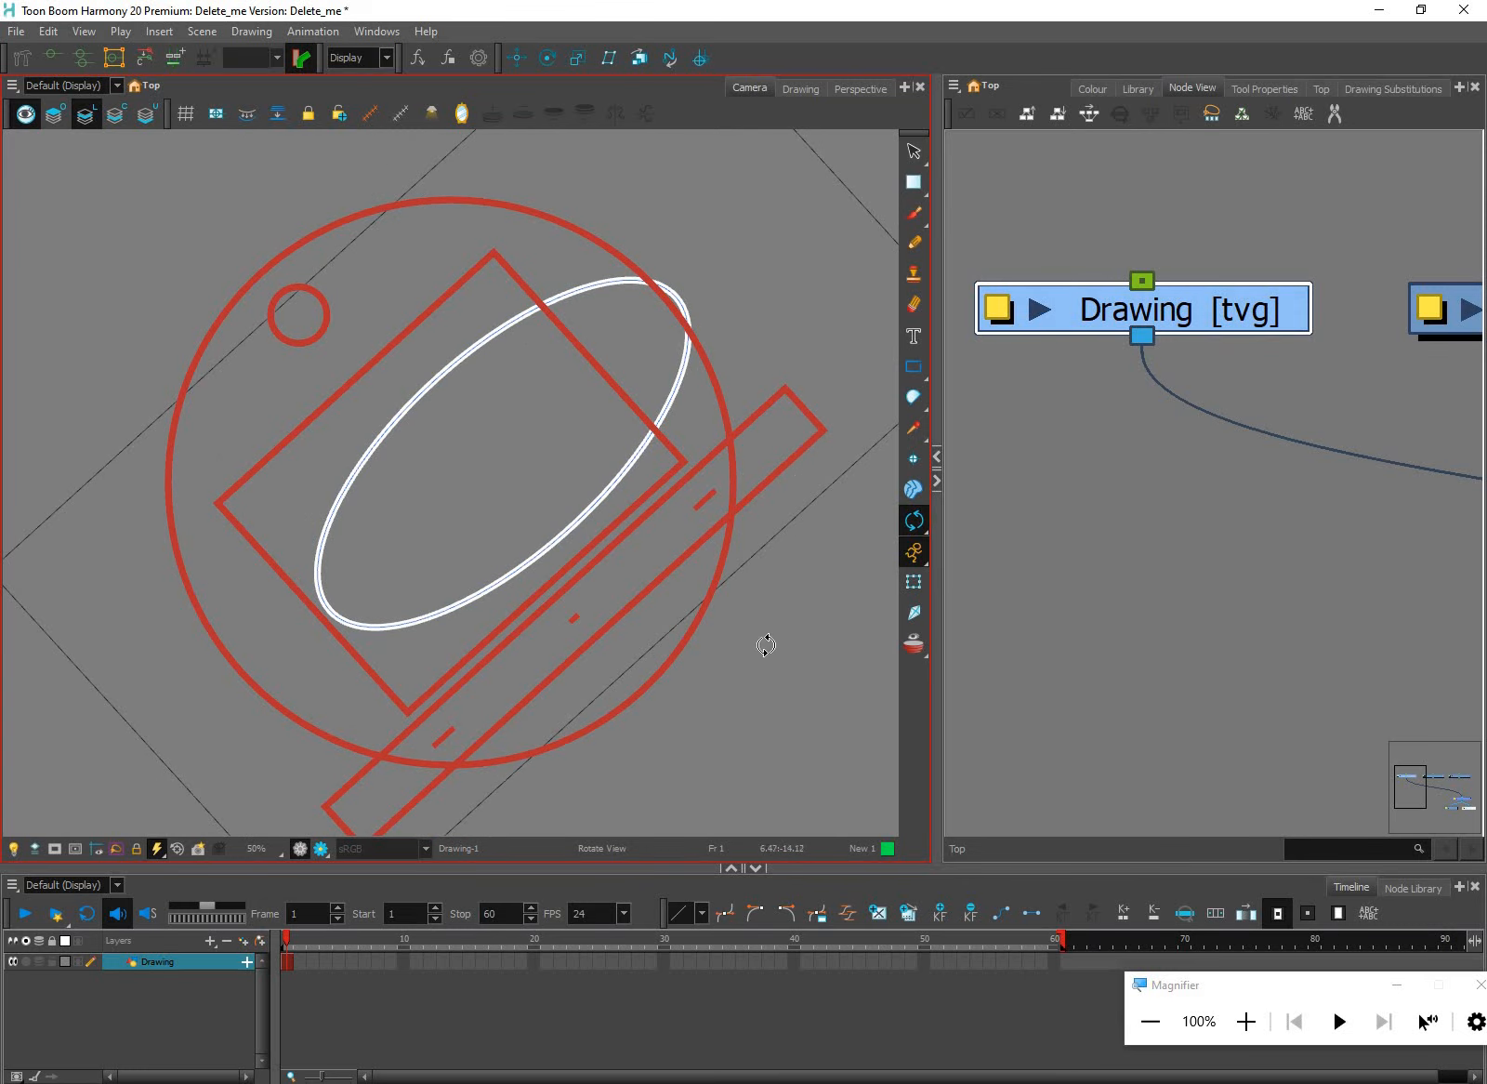
drag(763, 644, 626, 753)
Activate the Hand tool and reset the rotation of the Camera view
key(v)
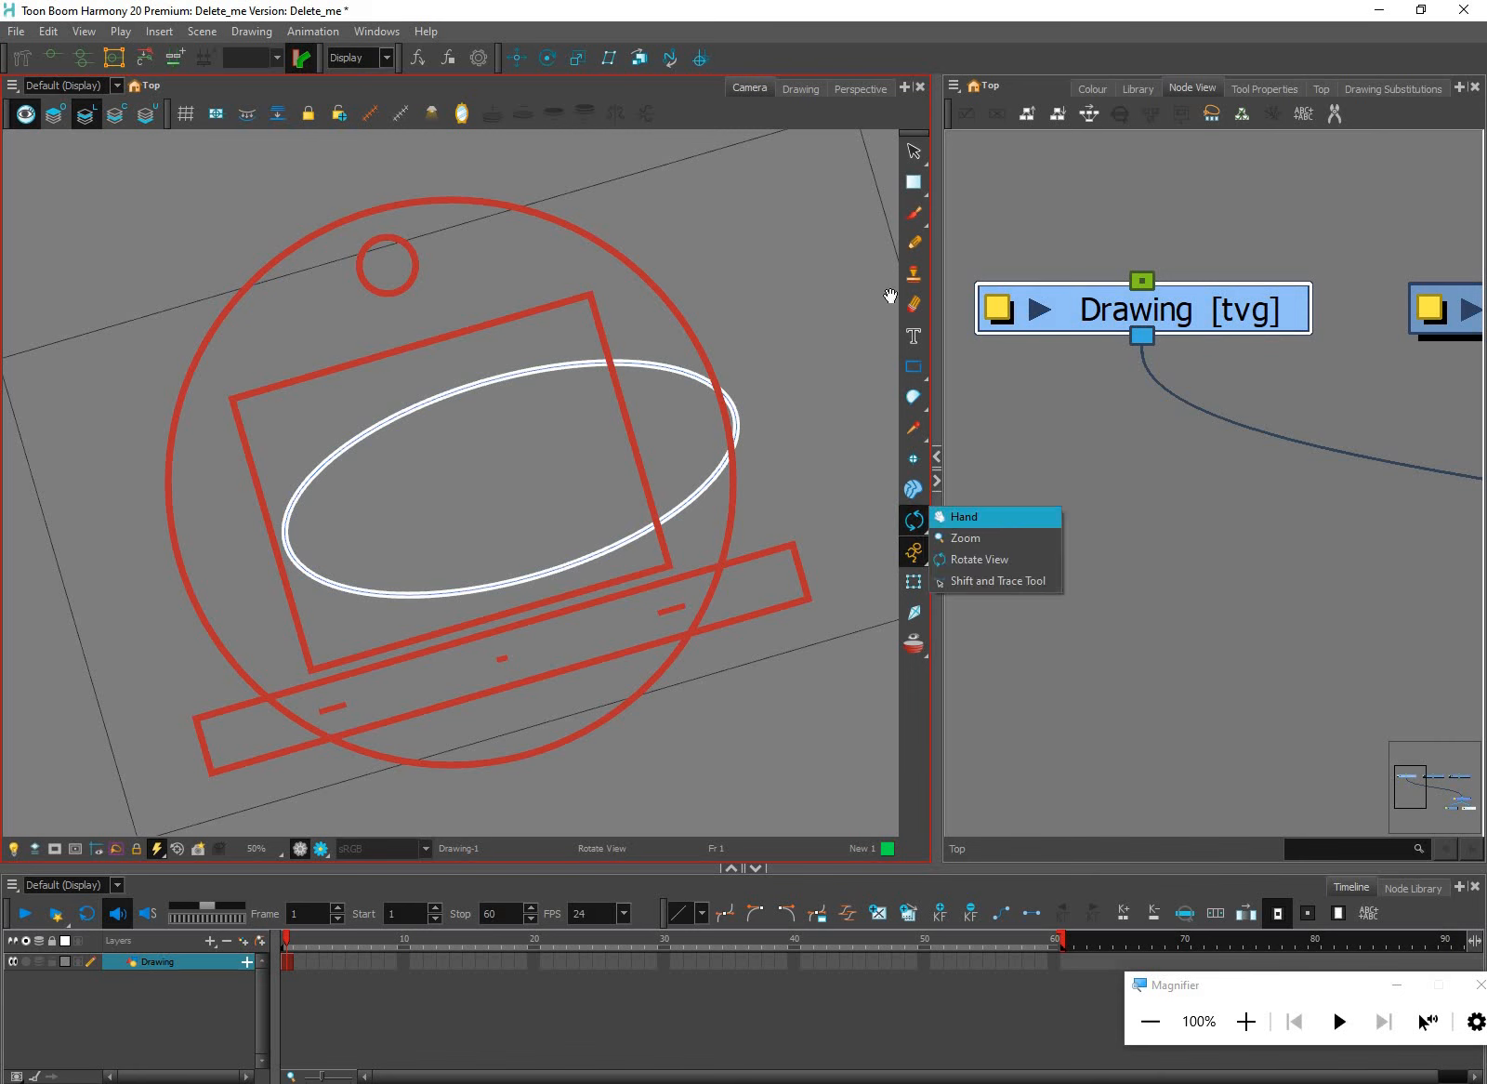
key(Return)
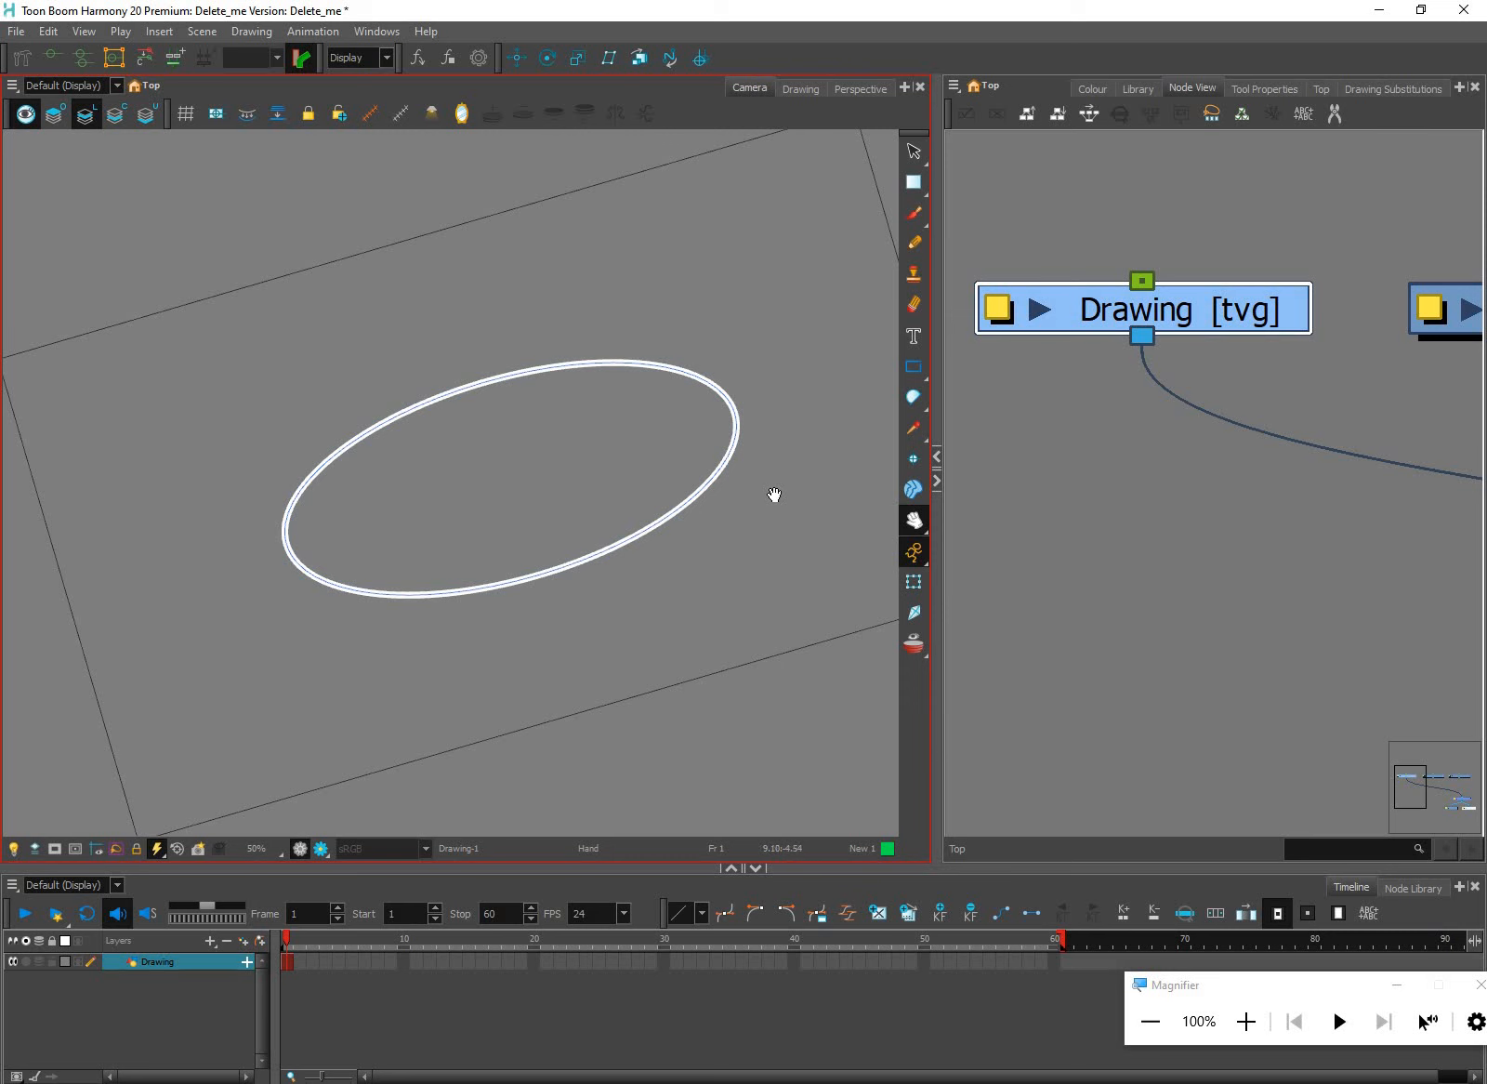
key(shift+x)
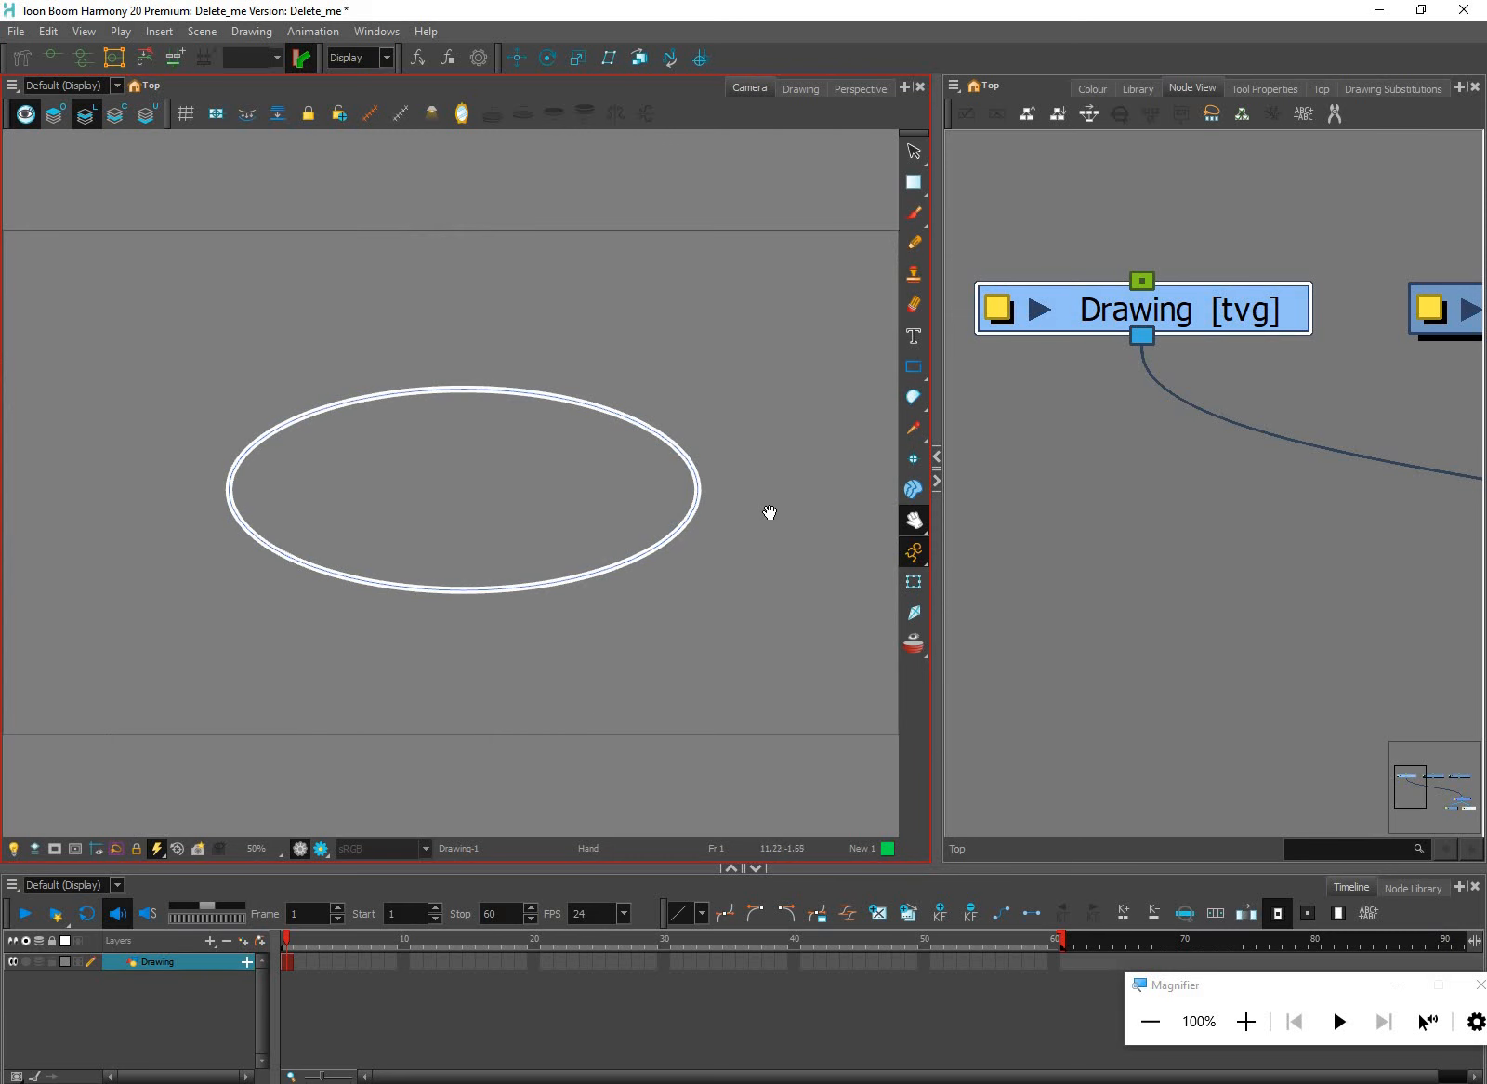
Rotate the Camera view temporarily while keeping the Hand tool active, and restore its upright orientation
key(ctrl+alt)
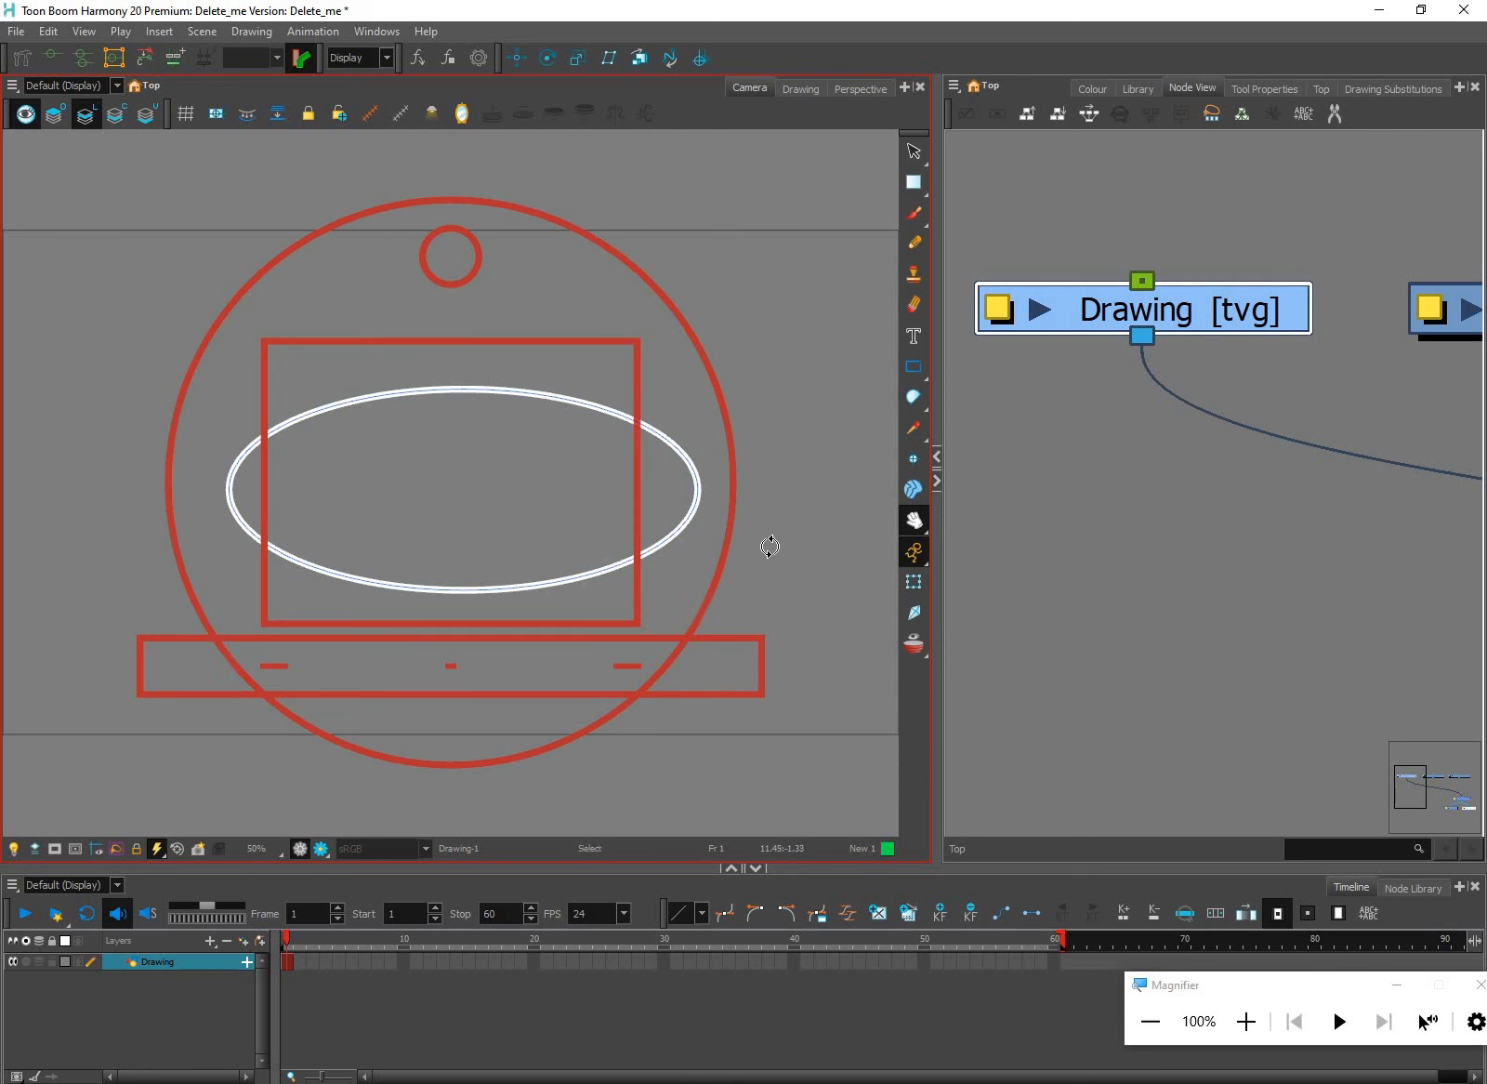
drag(790, 506, 691, 668)
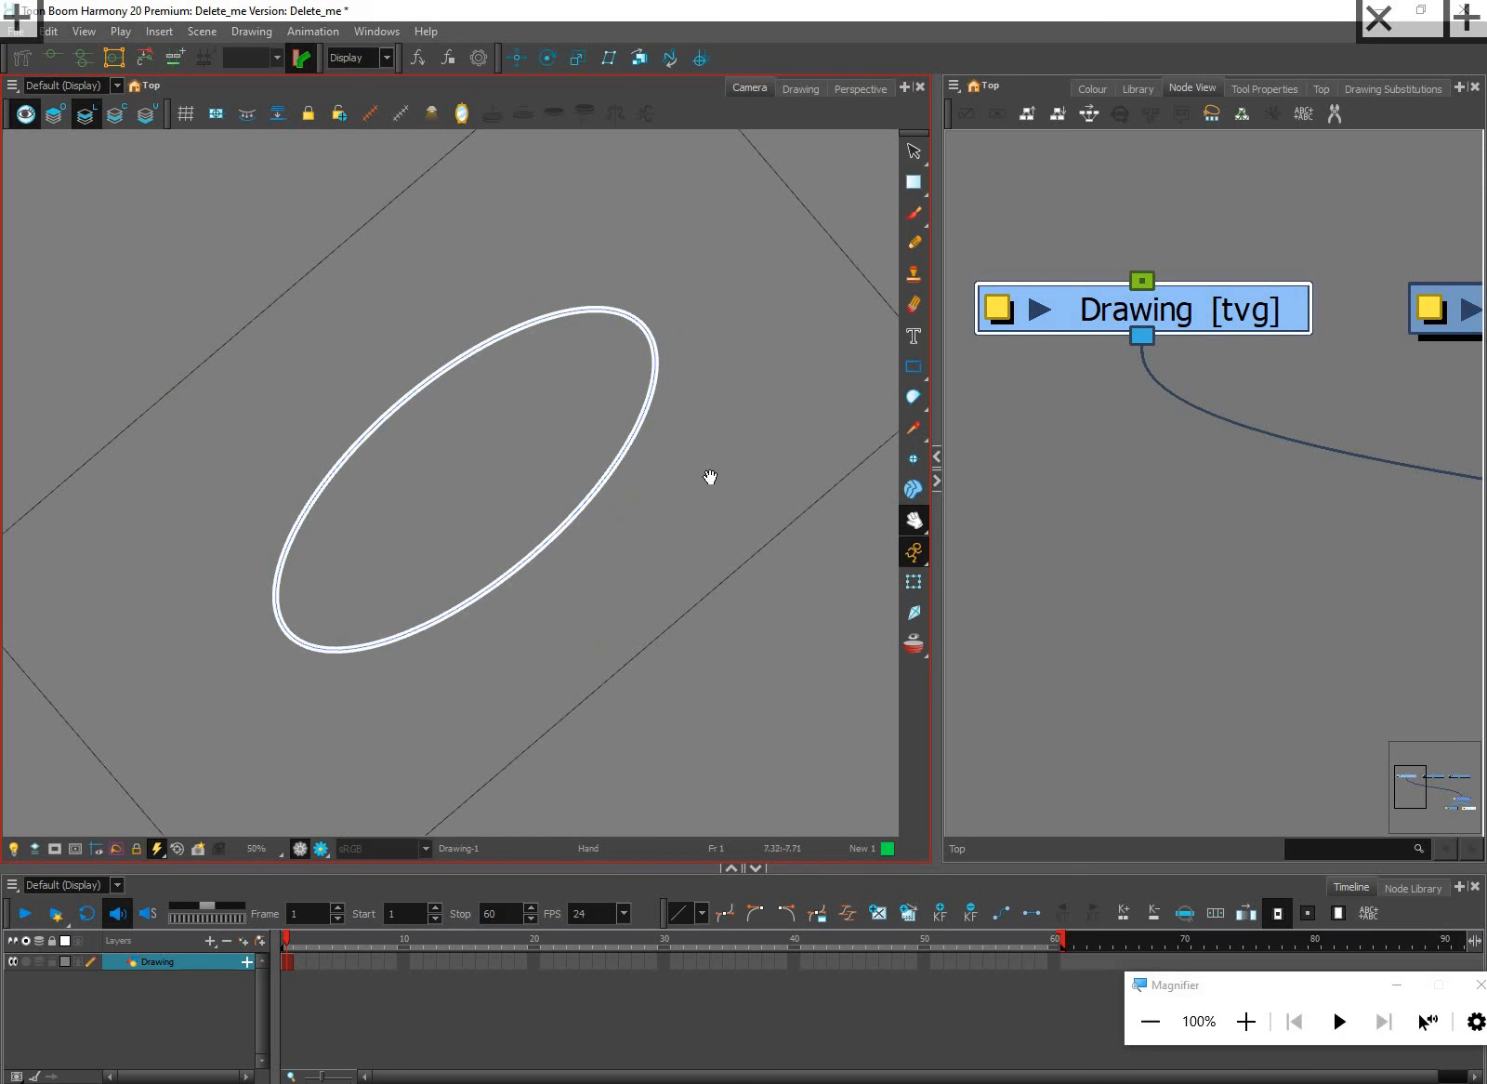
key(shift+x)
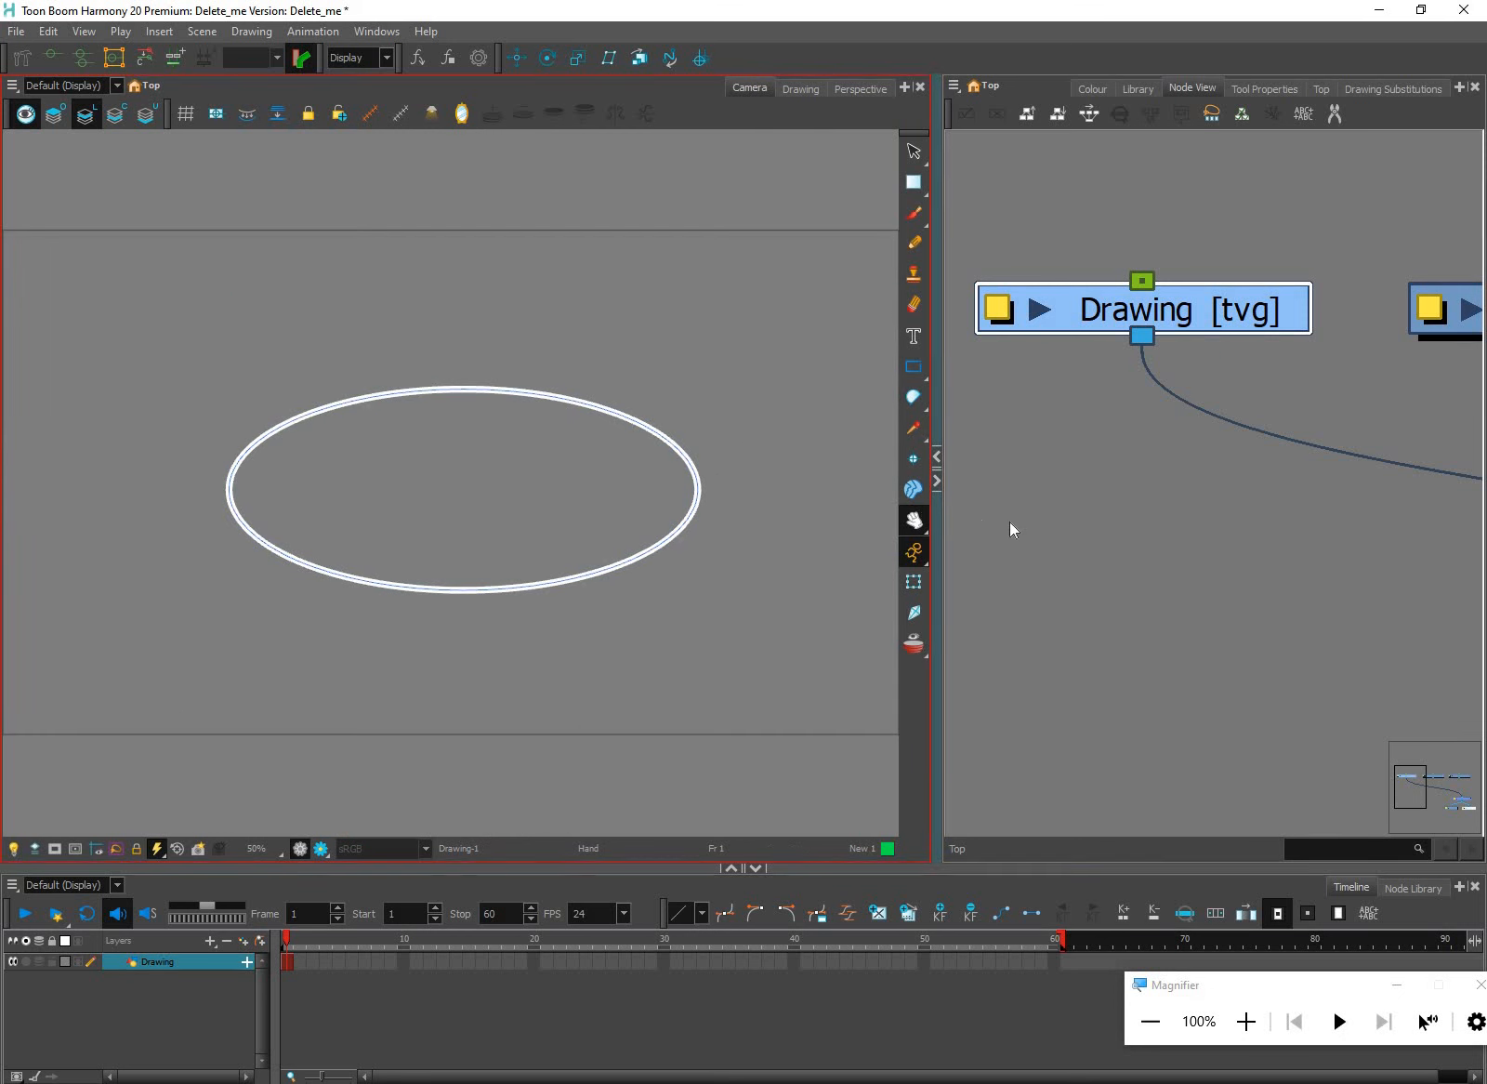
Activate the Shift and Trace tool, reposition the ellipse and its pivot, rotate the ellipse, and undo the last rotation
click(916, 521)
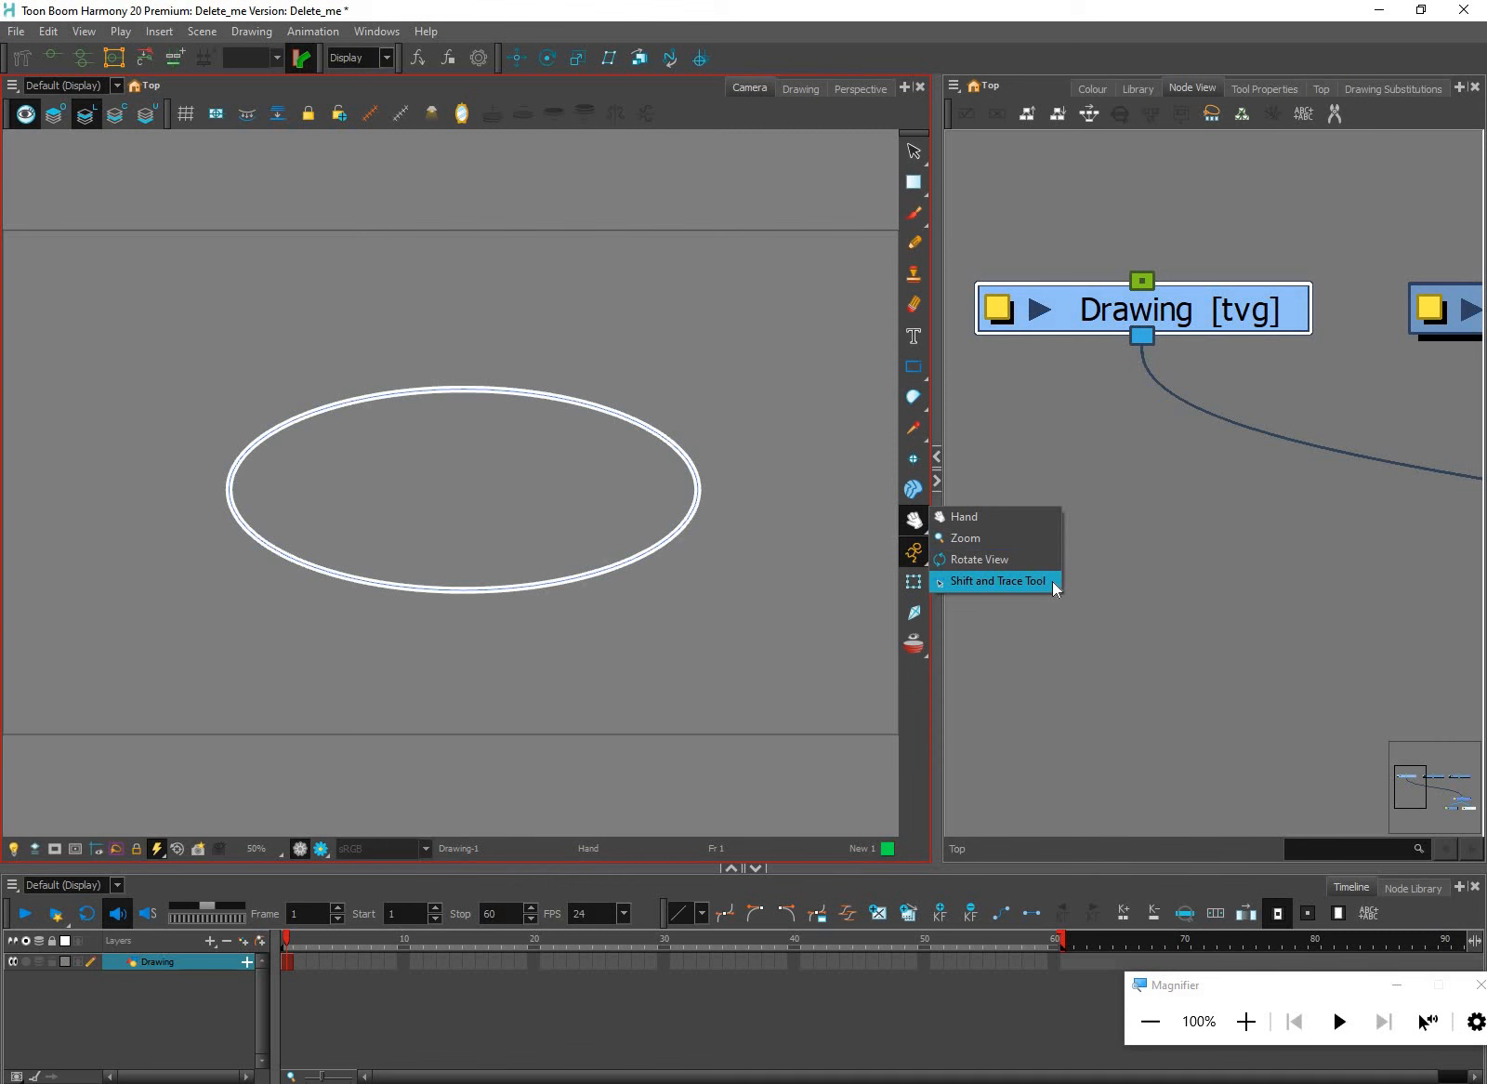
click(1036, 582)
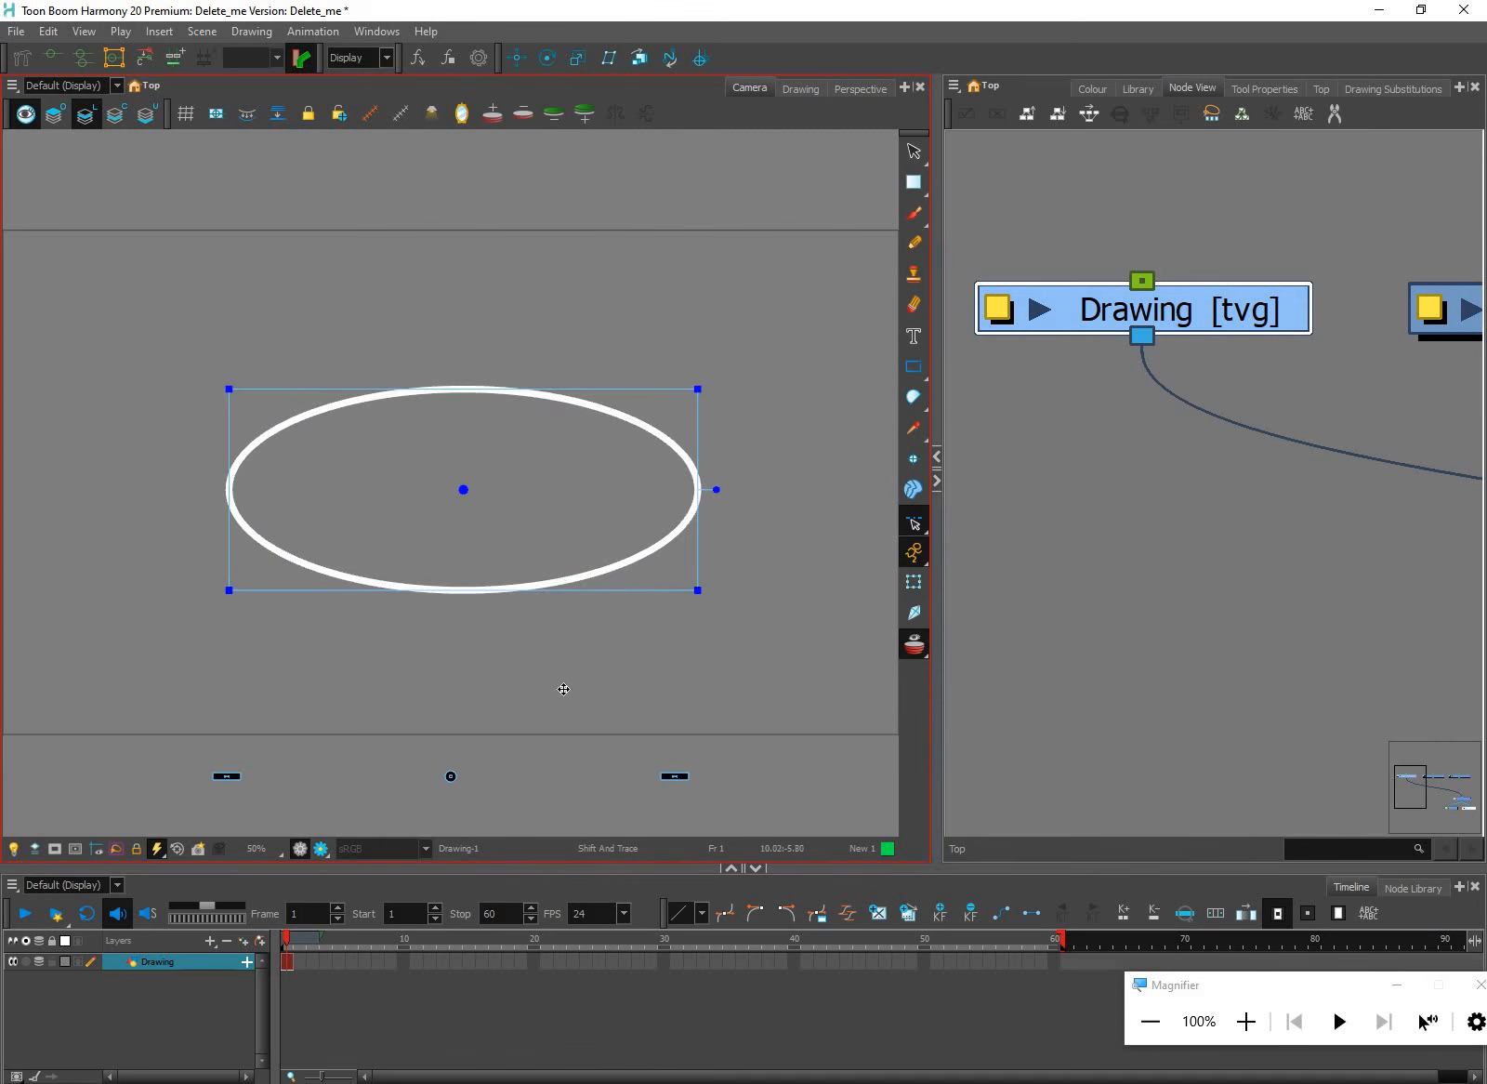
drag(463, 491, 534, 457)
click(637, 550)
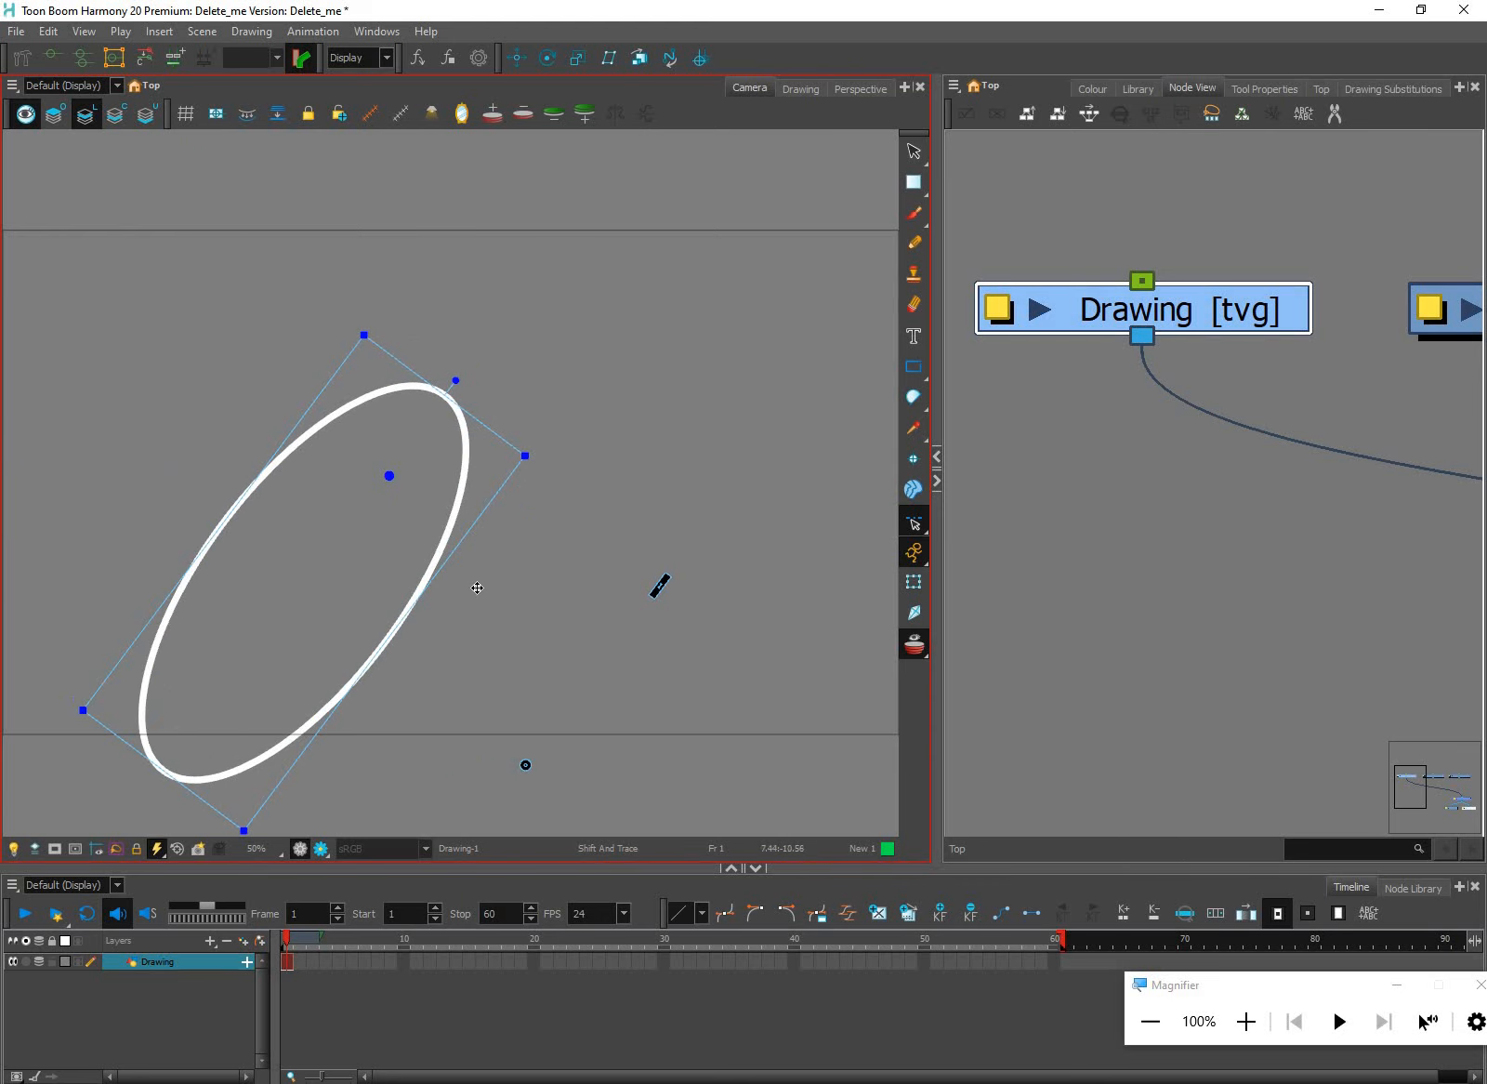
drag(488, 568, 488, 567)
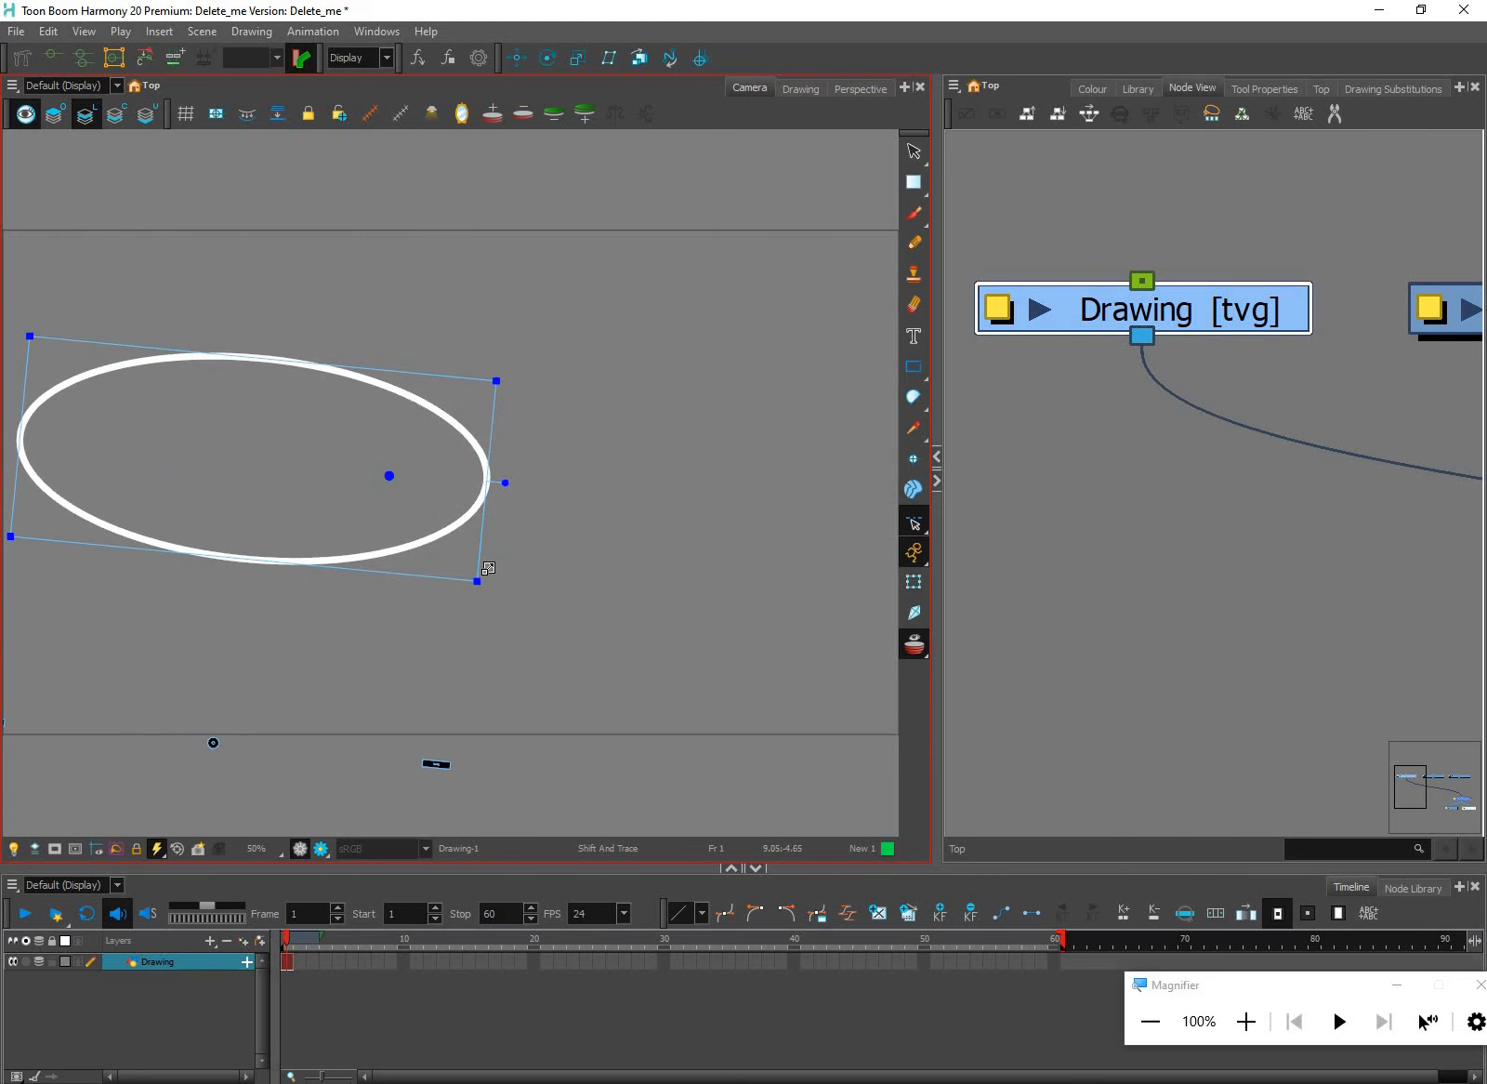
drag(501, 597, 756, 612)
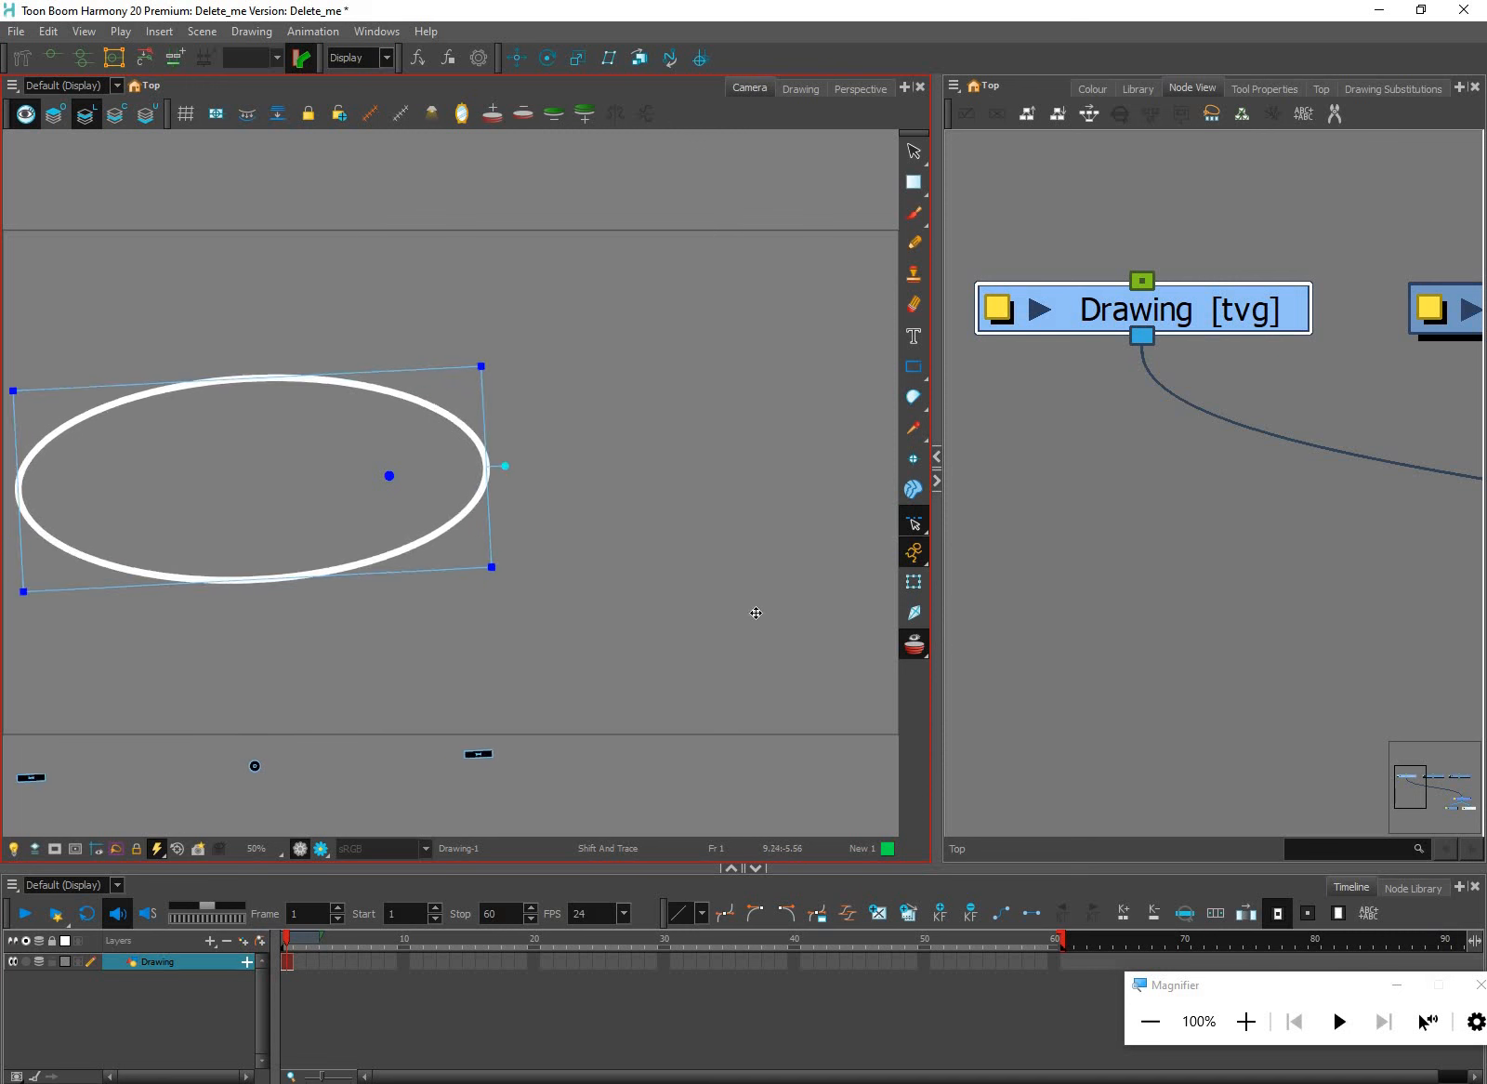
key(ctrl+z)
click(914, 522)
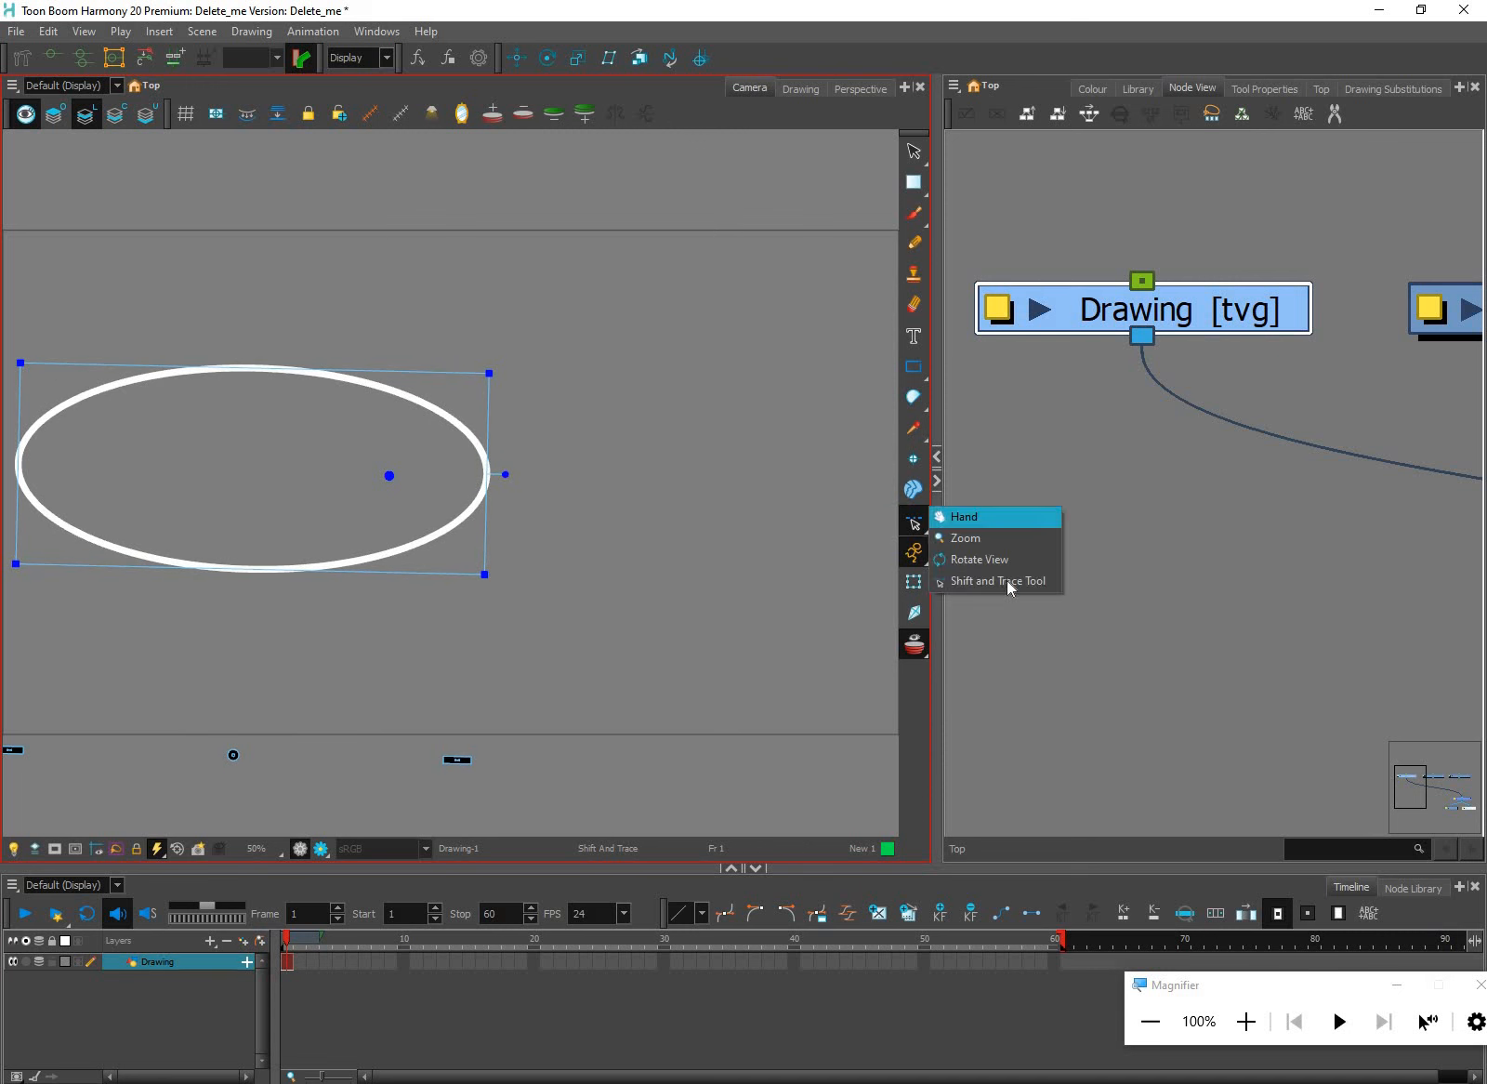
click(914, 557)
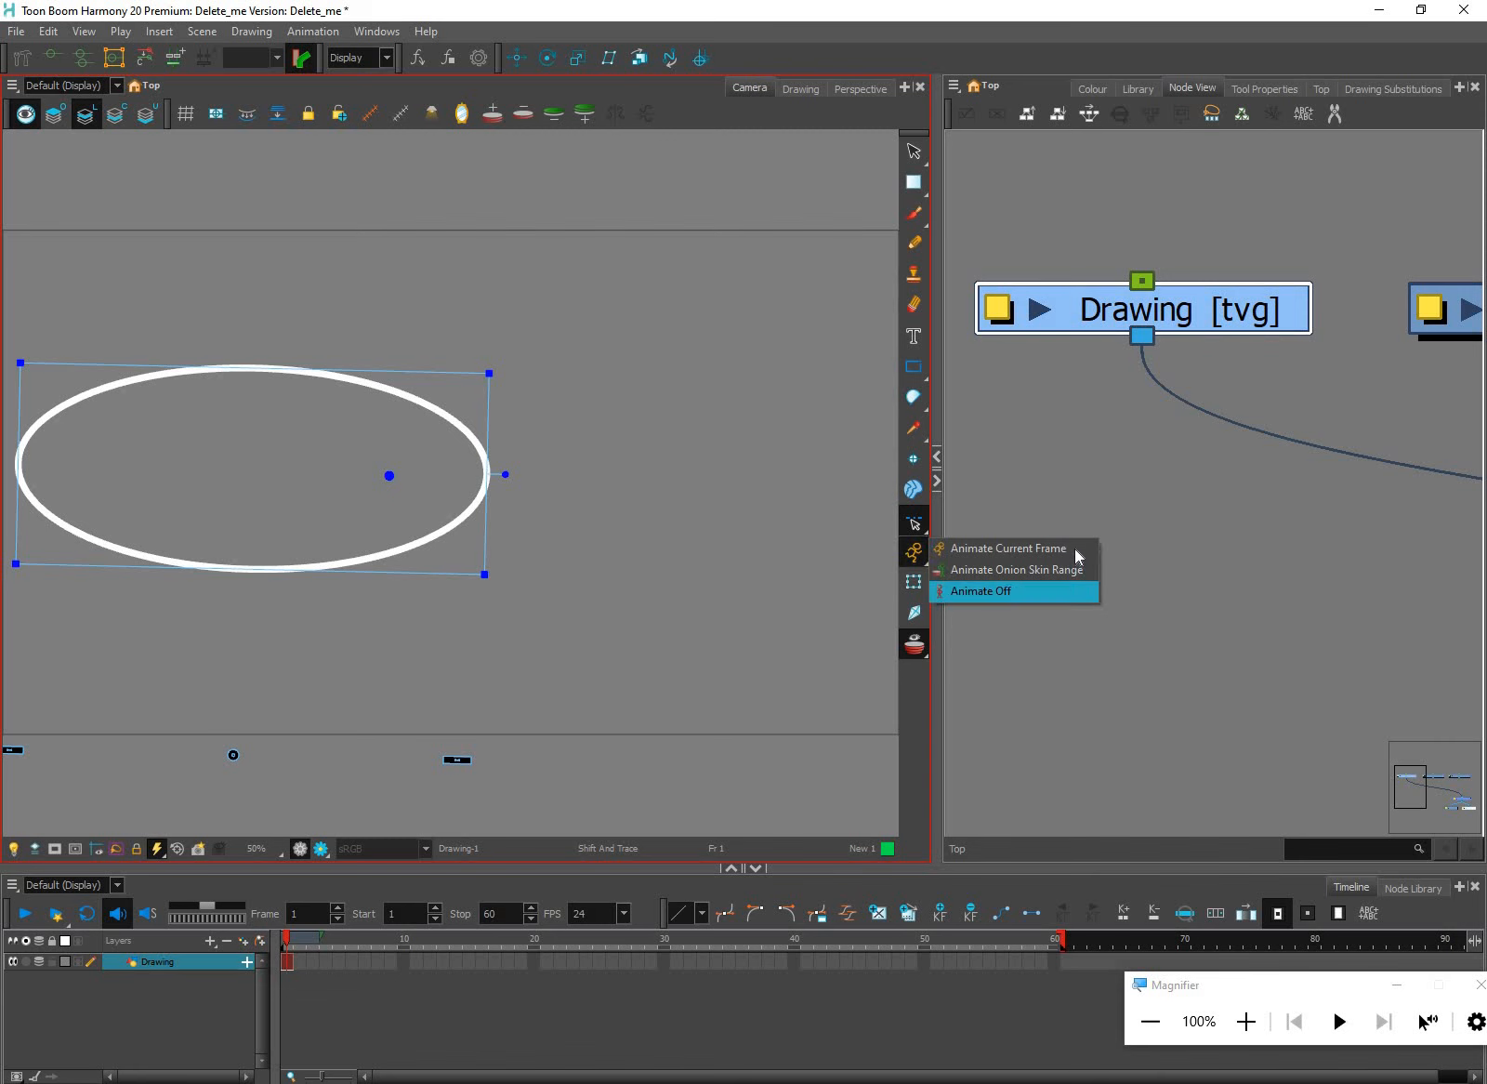
click(918, 554)
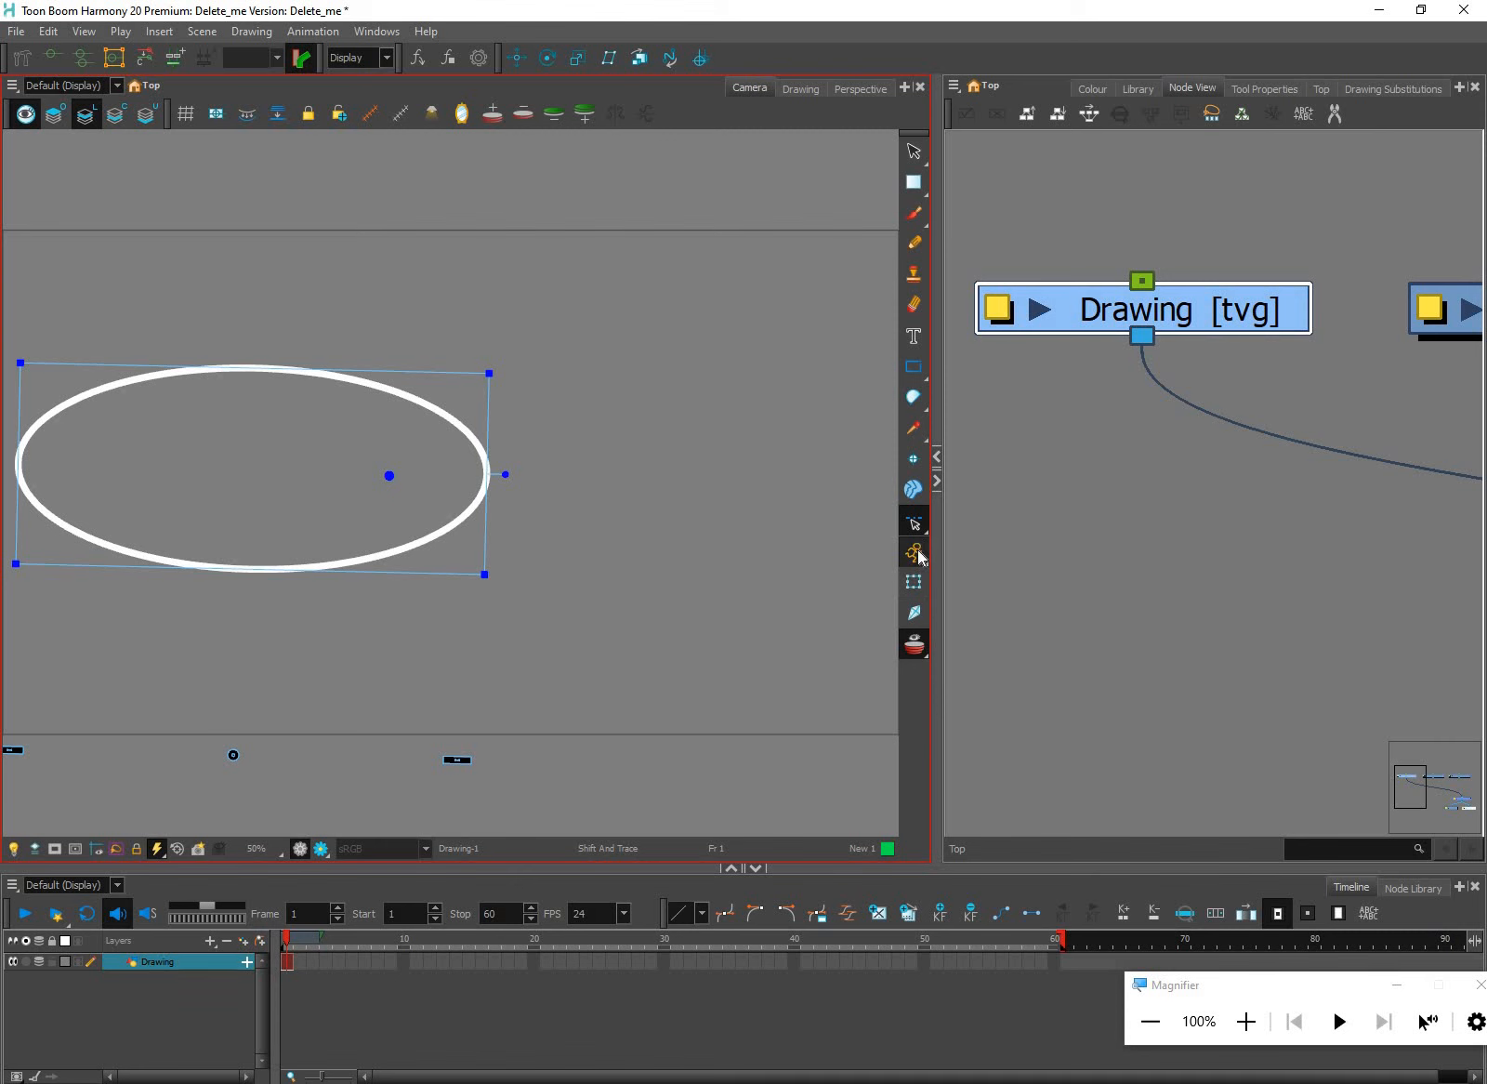
Switch from the Shift and Trace tool to the Hand tool
click(916, 522)
click(917, 523)
click(976, 517)
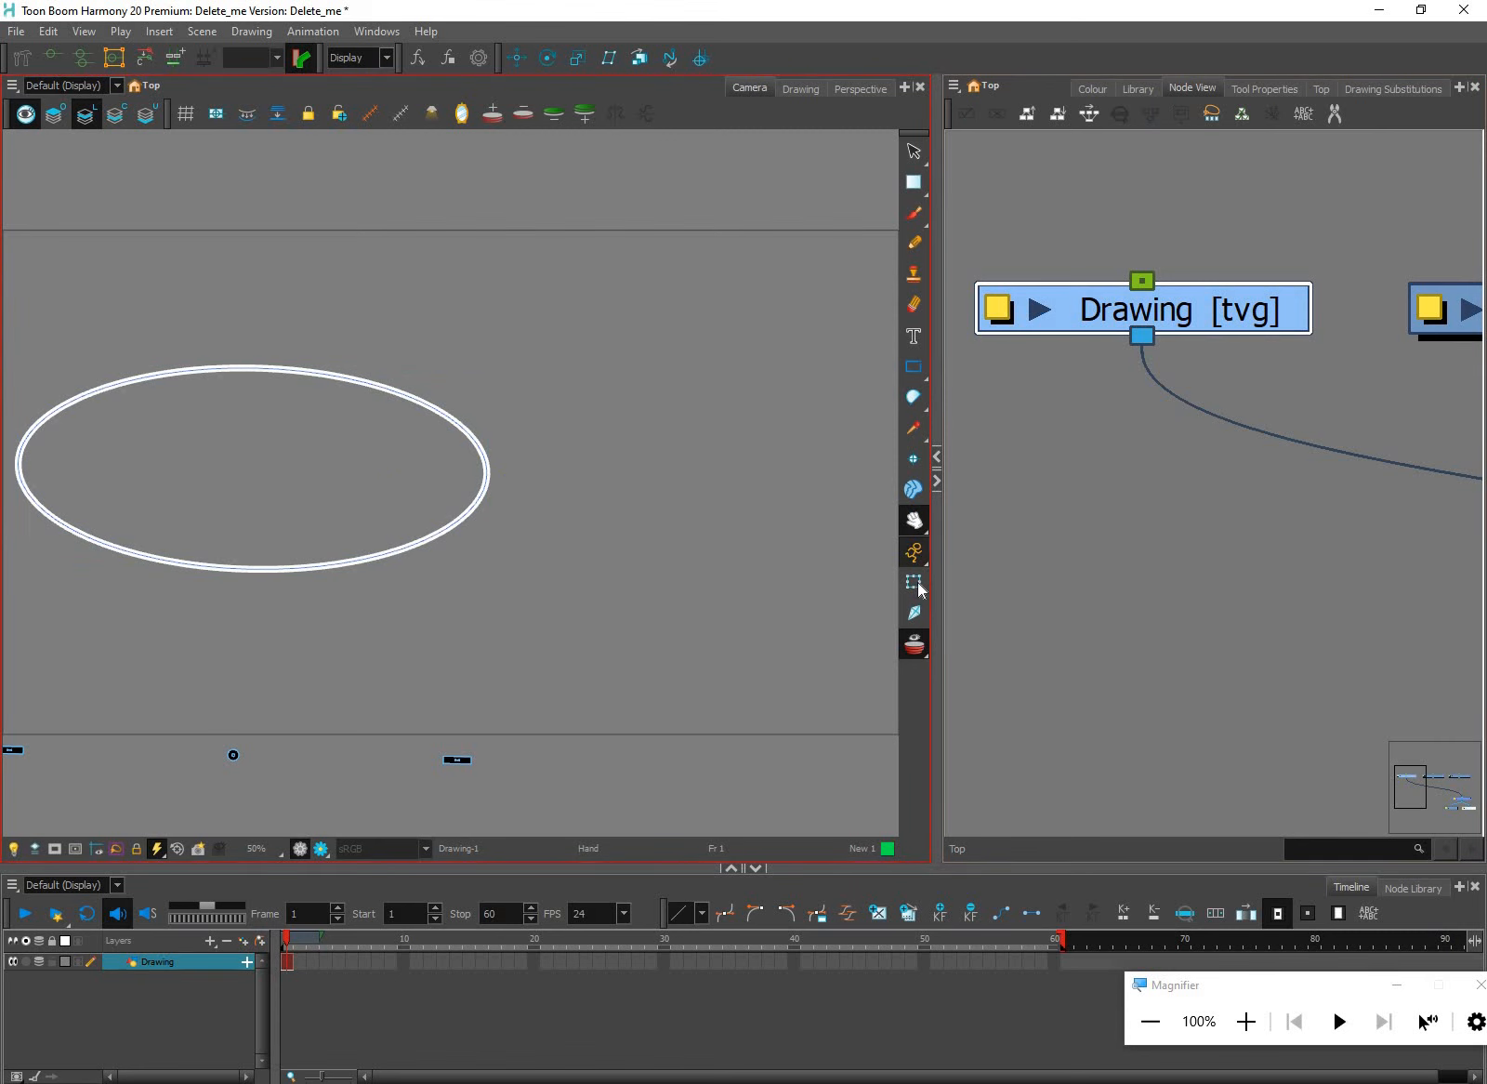
Activate the Transform tool, try it on the ellipse, and undo the change
click(921, 595)
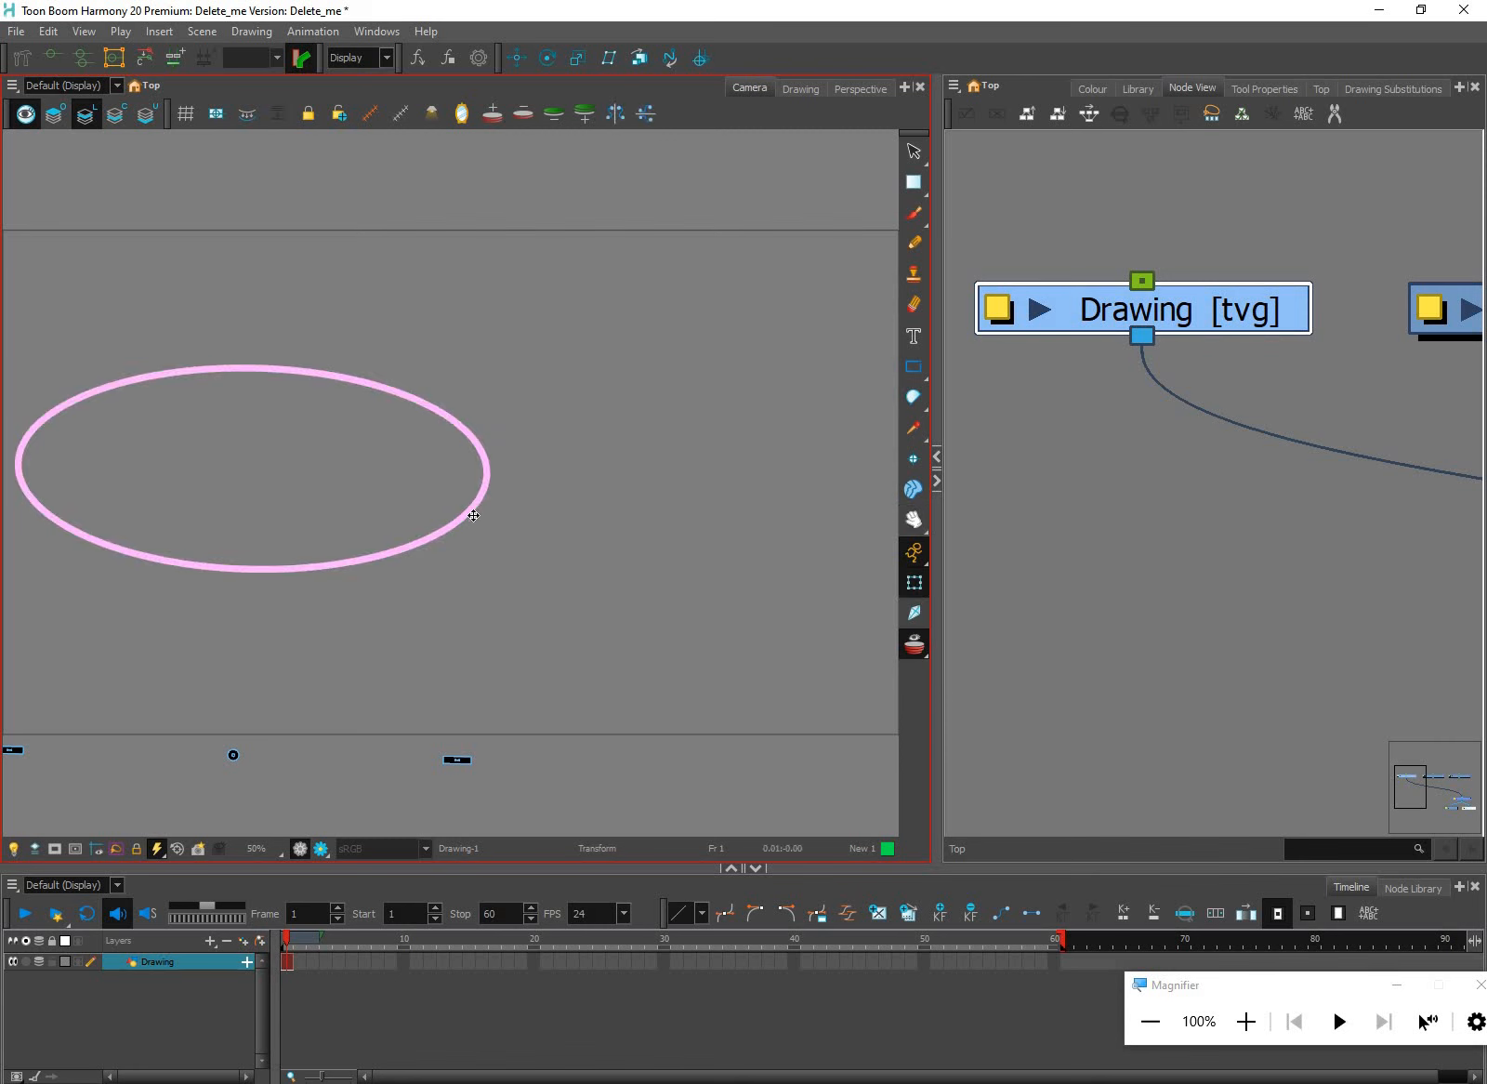
click(538, 585)
key(ctrl+z)
Deselect the ellipse in the Camera view and activate the Inverse Kinematics tool
scroll(593, 595, down, 2)
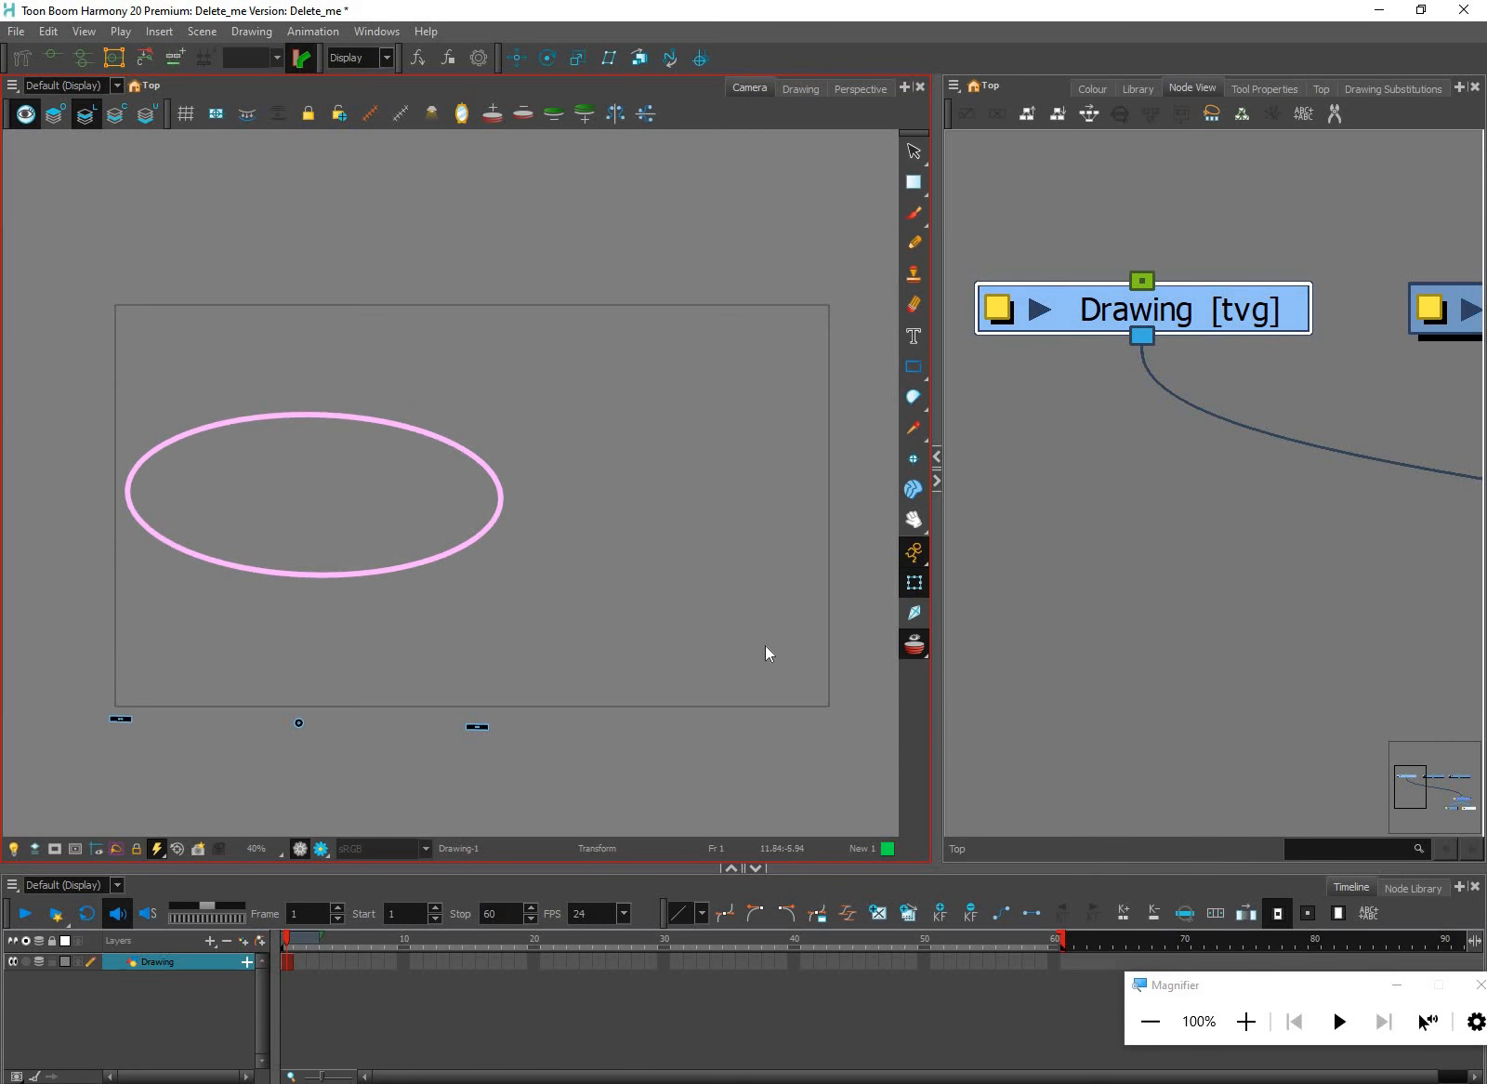
scroll(785, 629, down, 1)
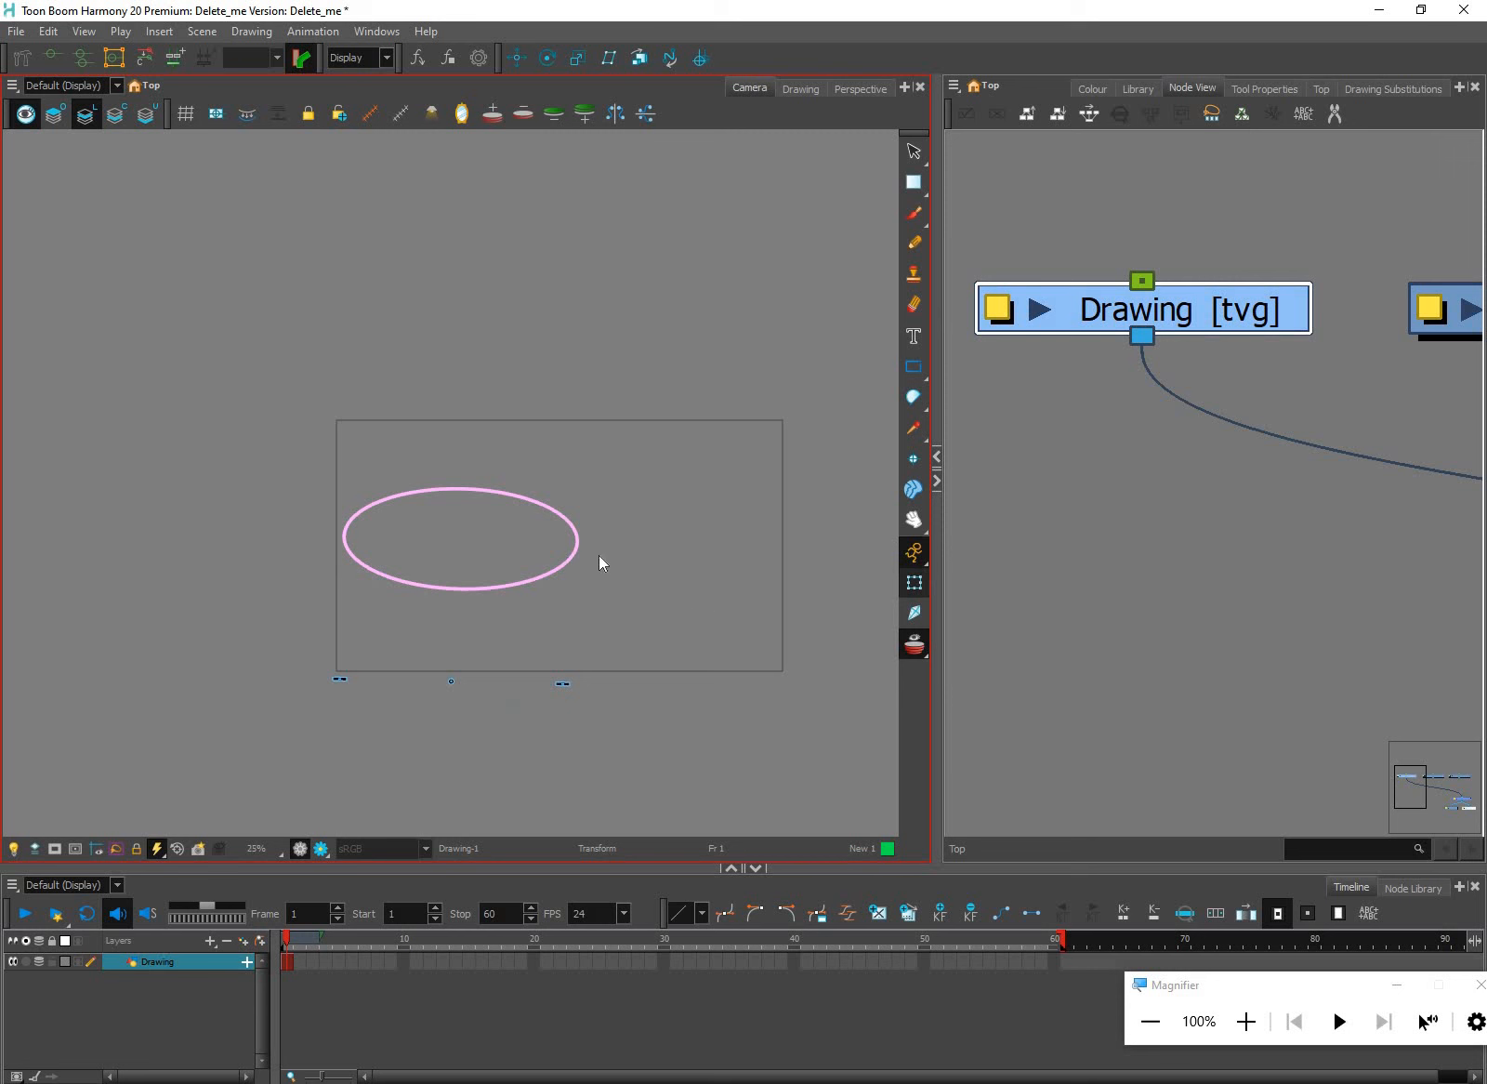
click(598, 555)
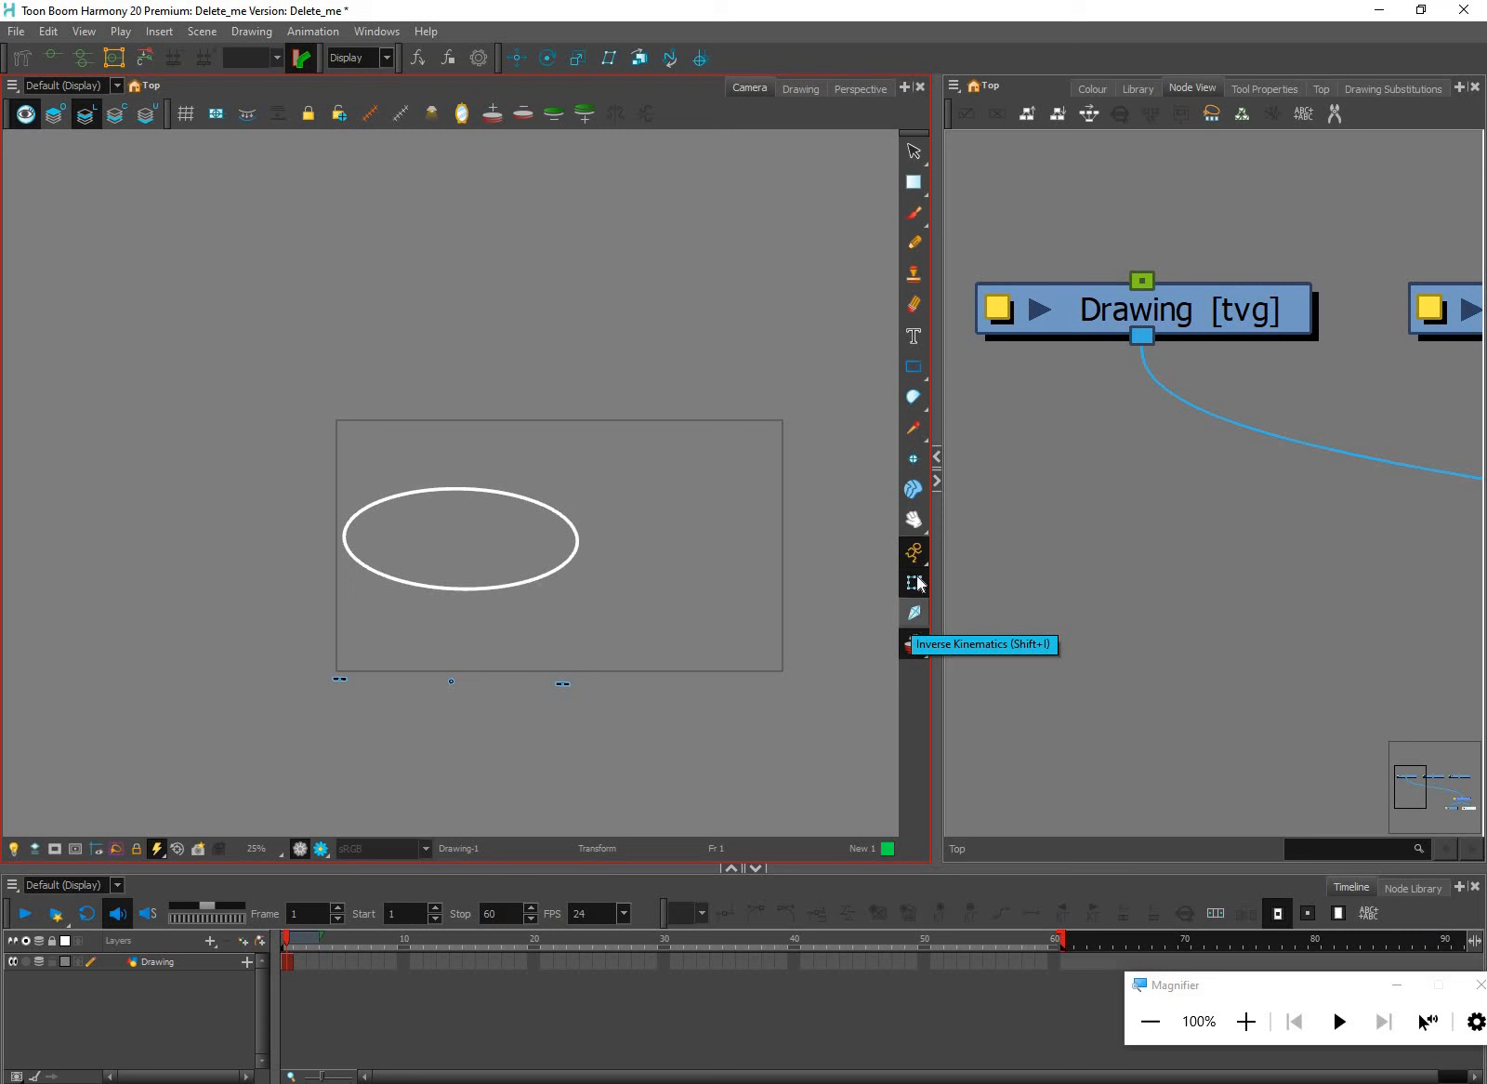
click(919, 623)
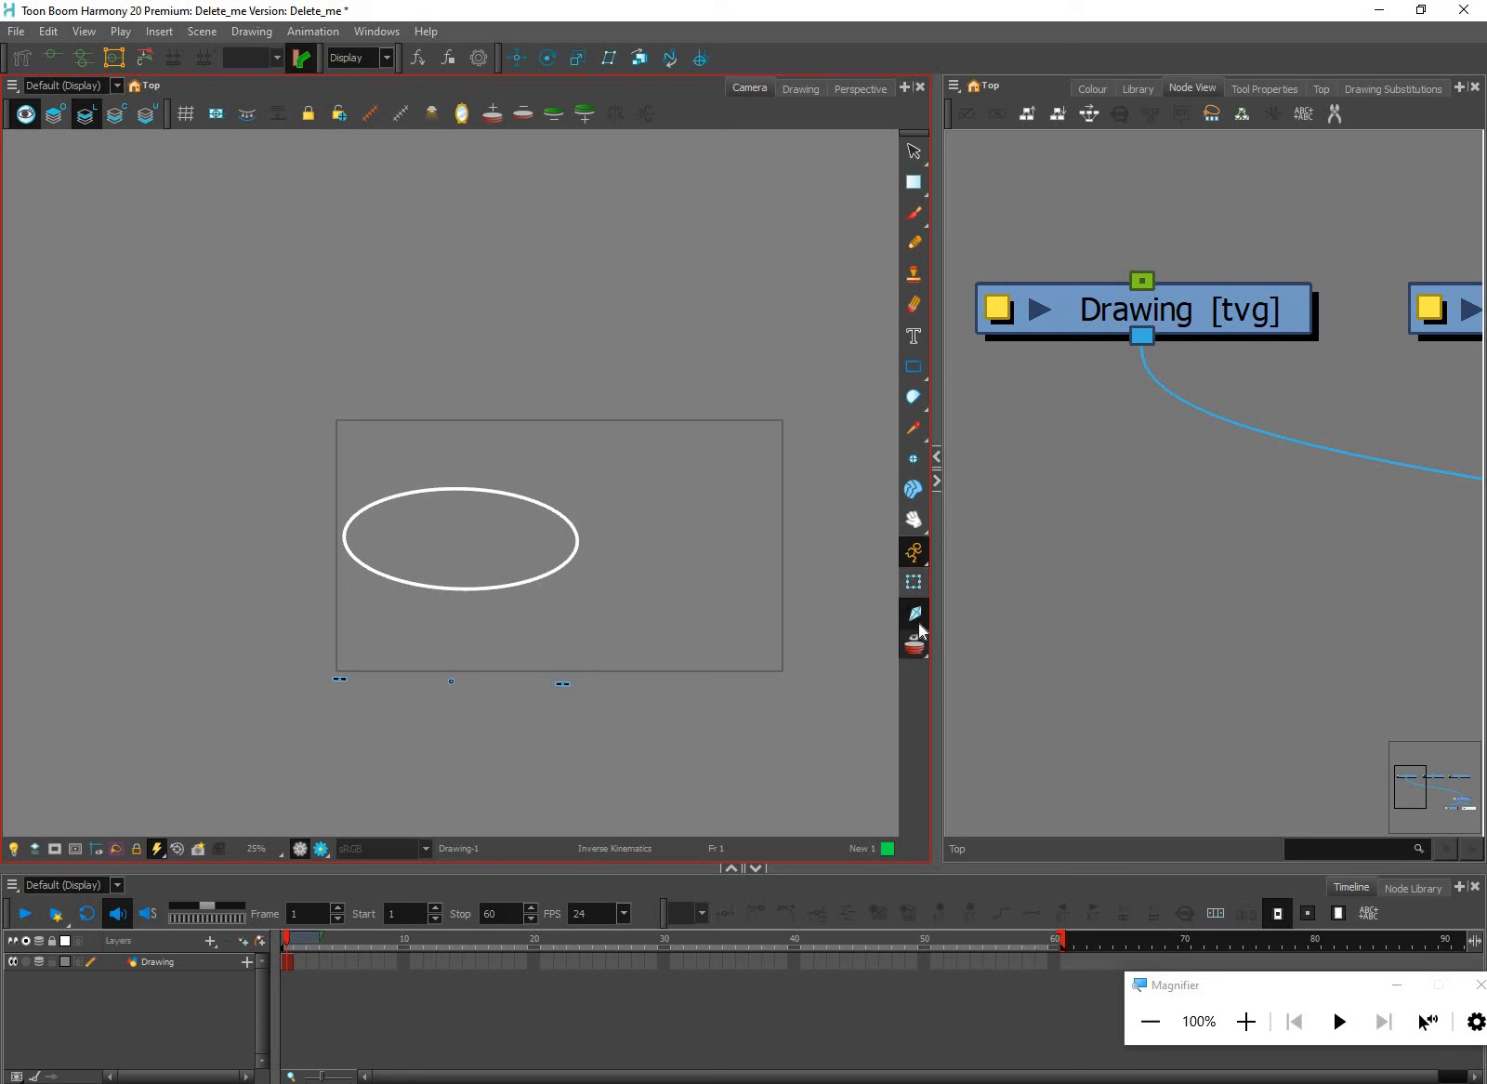
Toggle the onion skin, open the list of Animate modes, and switch to the Select tool
click(917, 645)
click(920, 559)
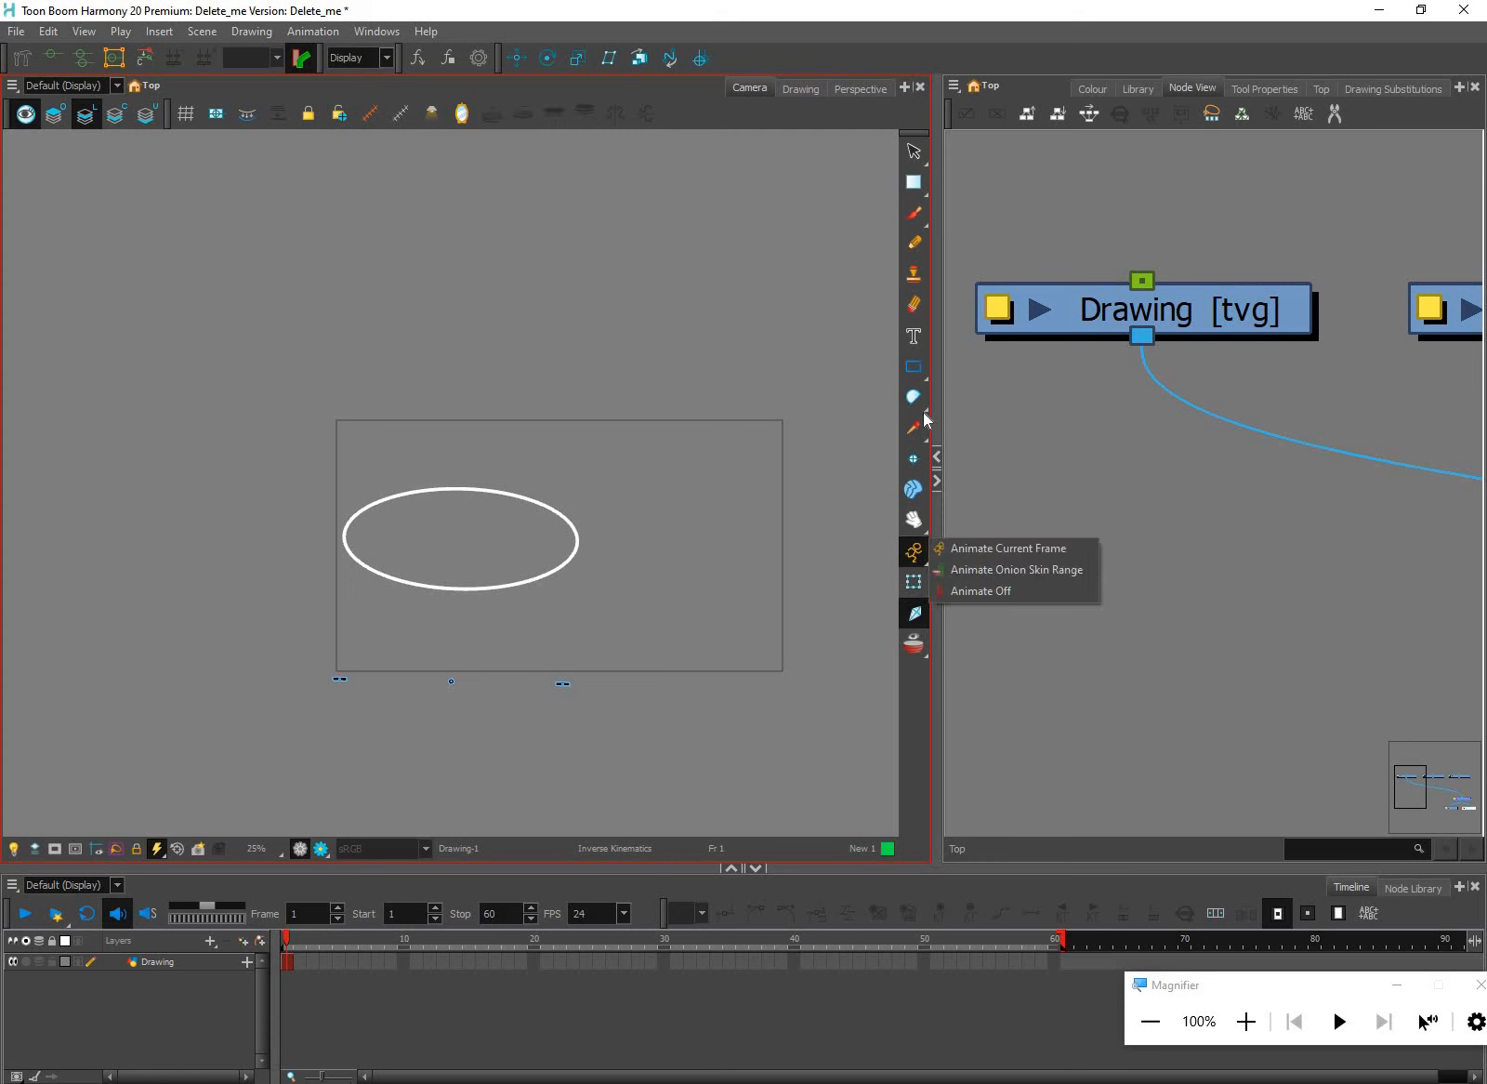
click(916, 583)
click(915, 152)
click(918, 650)
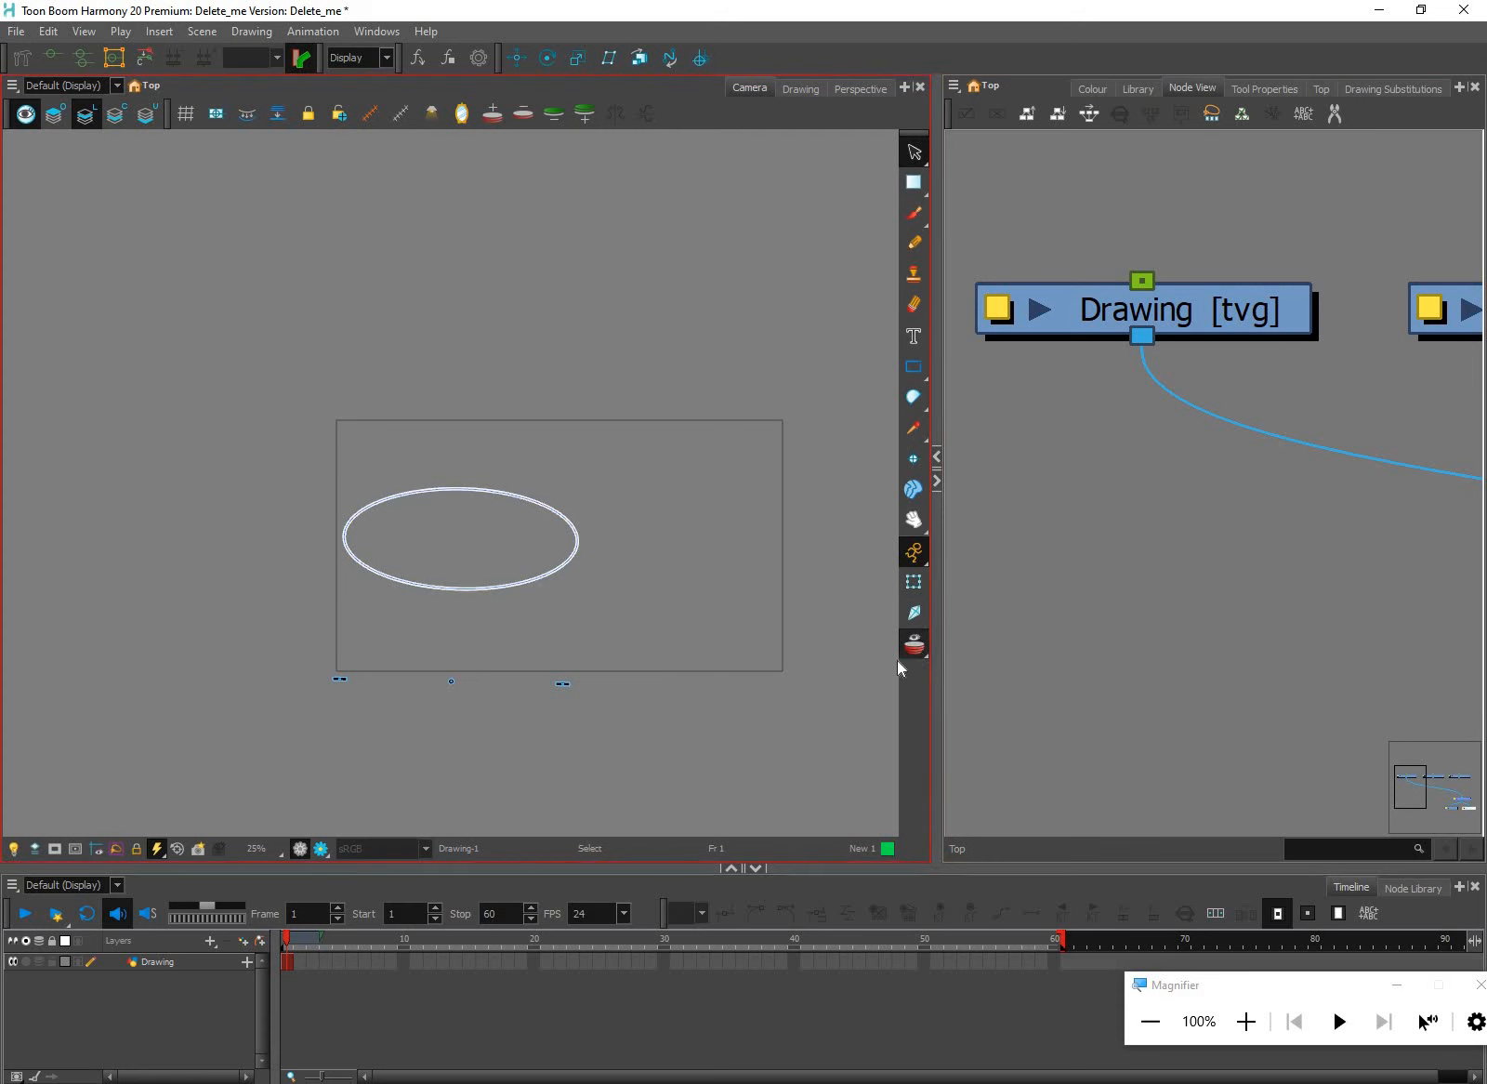
Select the ellipse on frame 1 of the Drawing layer in the Camera view and delete it
scroll(728, 716, up, 2)
scroll(727, 716, up, 1)
click(289, 961)
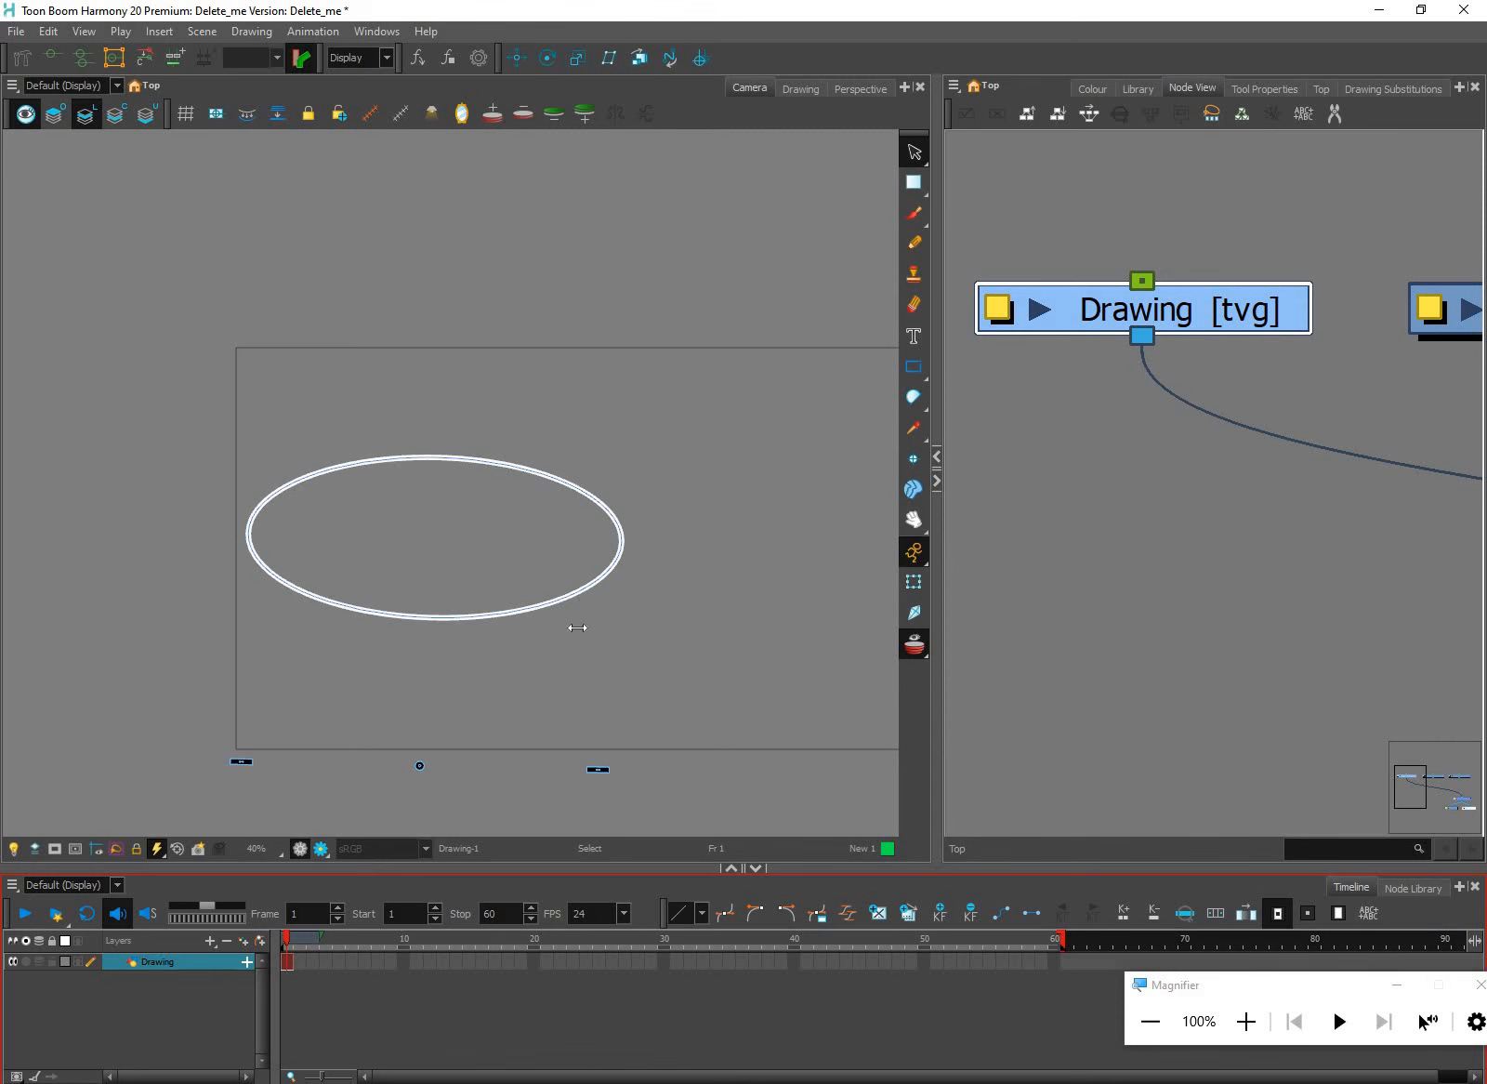
drag(577, 665, 490, 560)
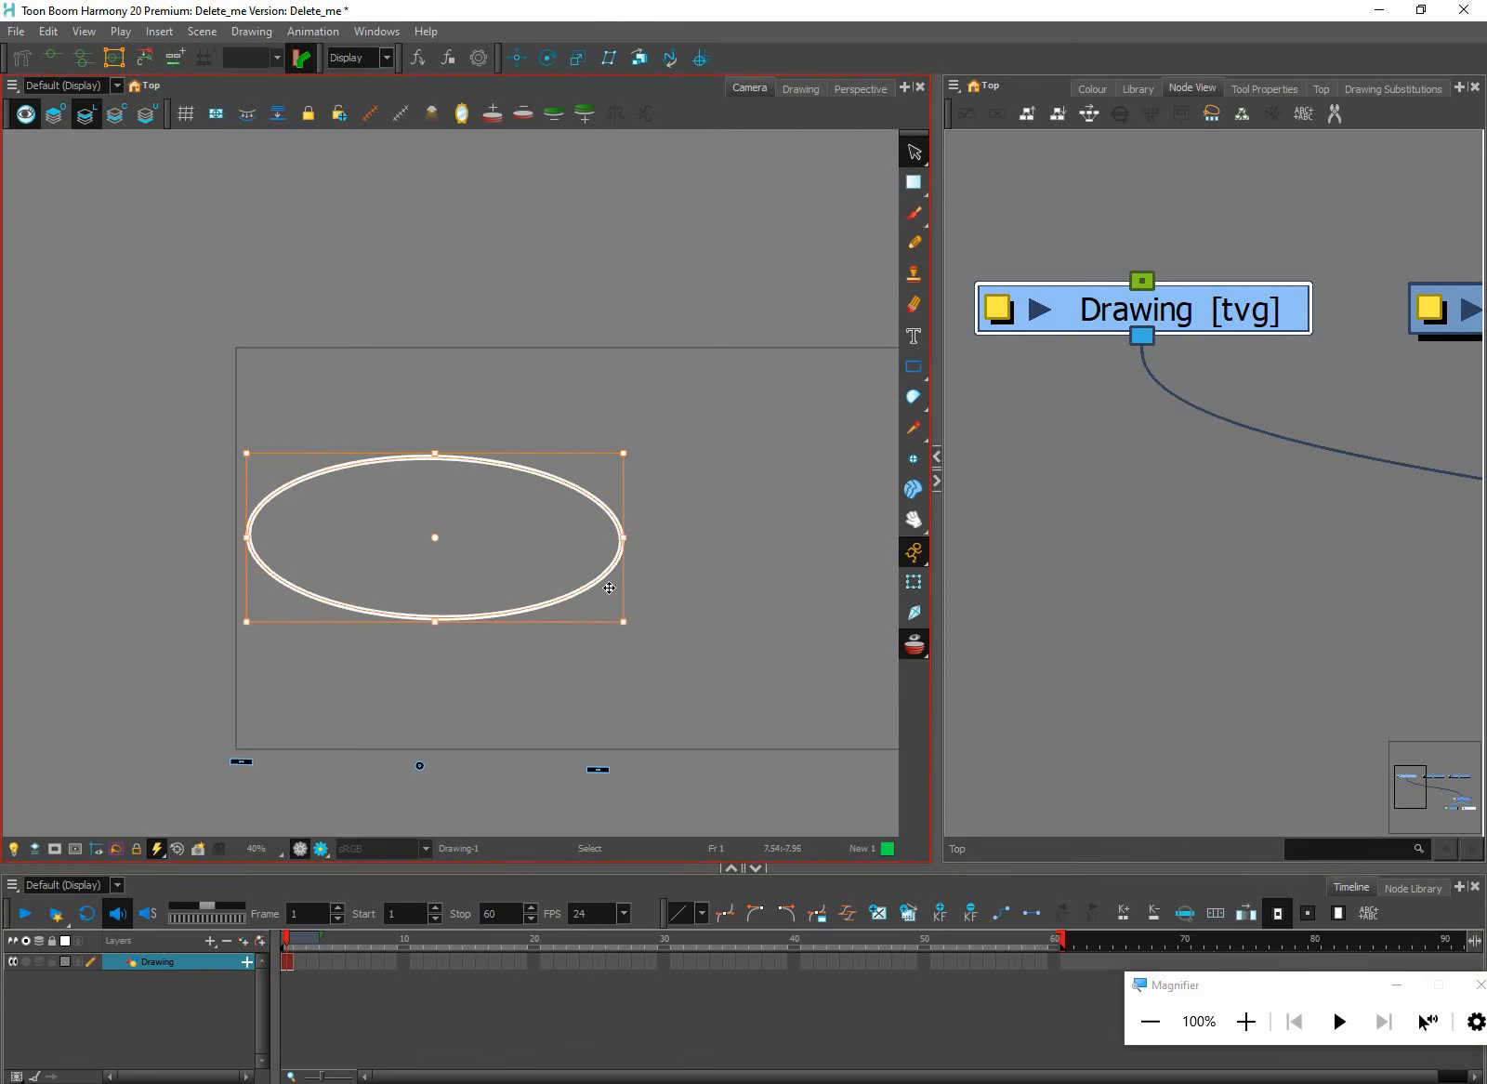
key(Delete)
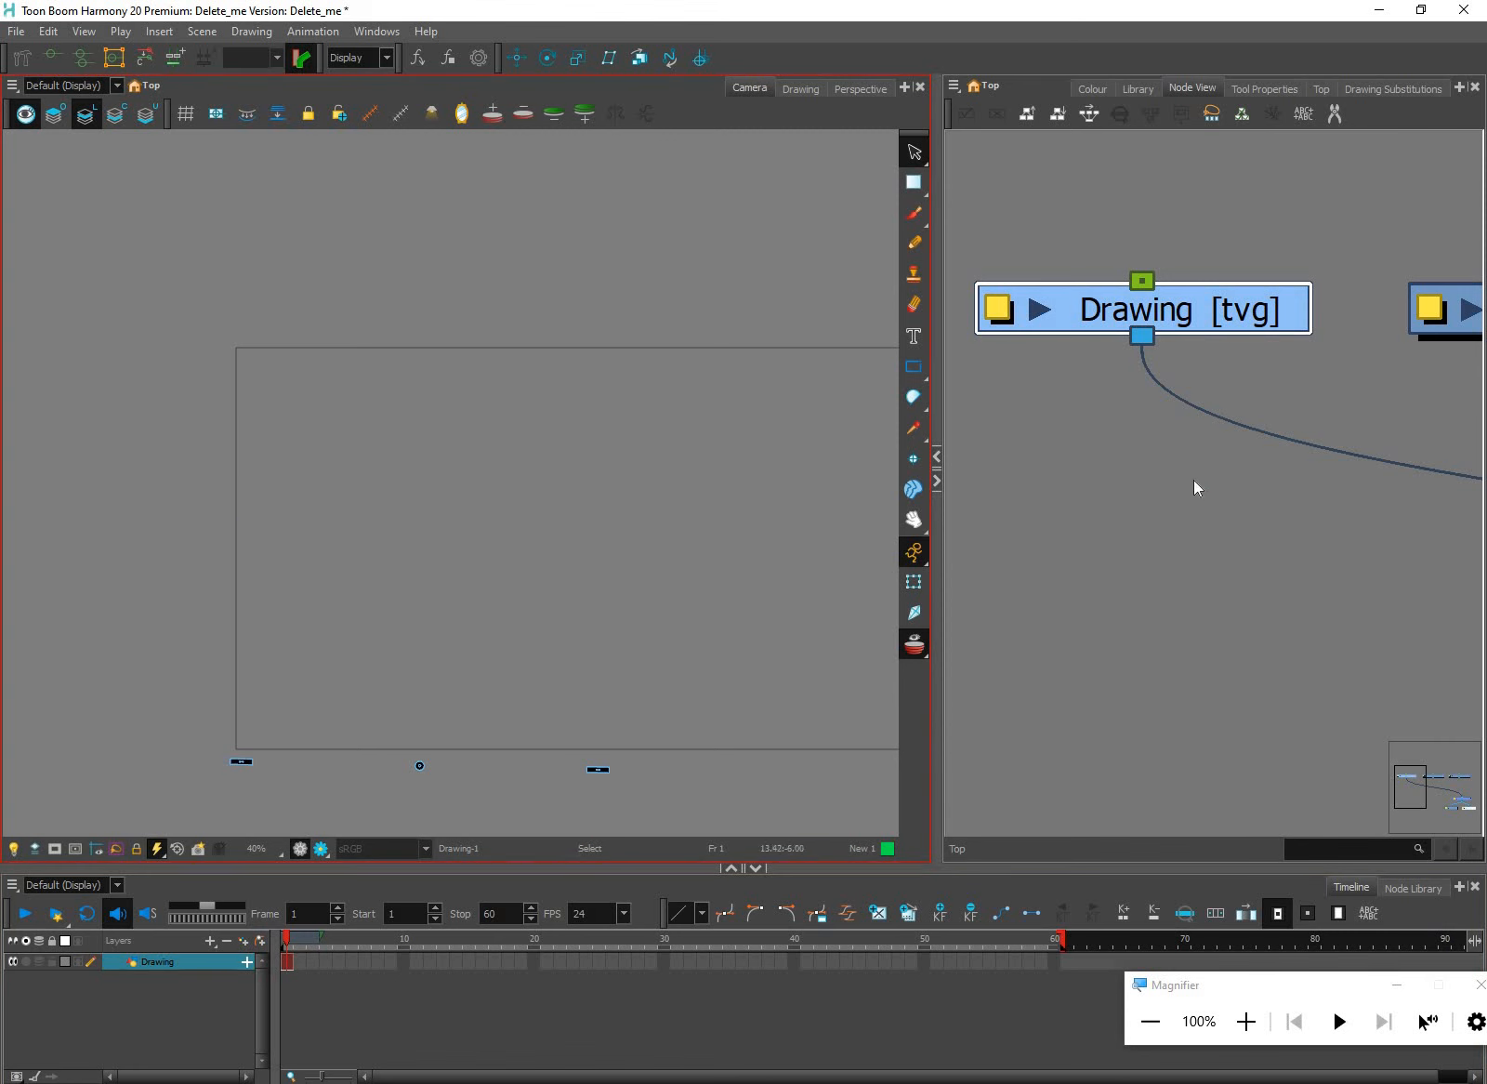
Delete the original Drawing node from the Node View and keep Drawing_1 above the Composite, undoing any excess deletion
click(1201, 501)
key(Delete)
drag(1432, 539, 1162, 613)
scroll(1162, 614, down, 3)
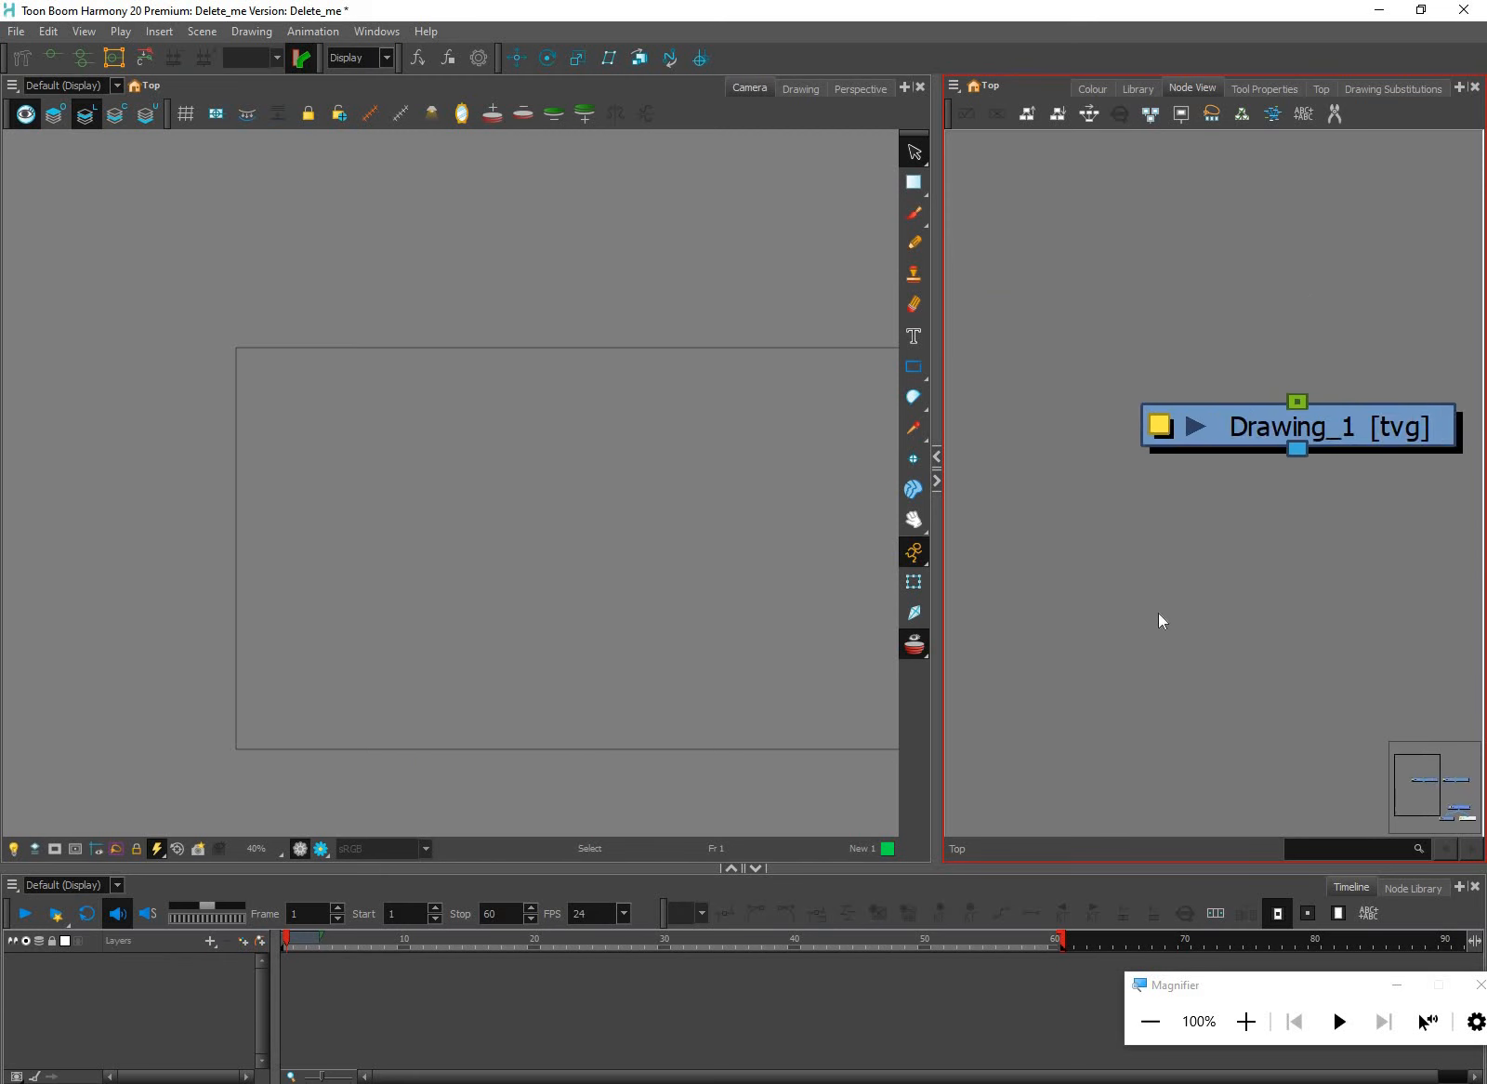
scroll(1136, 456, down, 2)
mouse_move(1332, 465)
mouse_down()
mouse_move(1136, 446)
mouse_move(1306, 487)
mouse_move(1297, 623)
mouse_up()
click(1305, 472)
key(Delete)
key(ctrl+z)
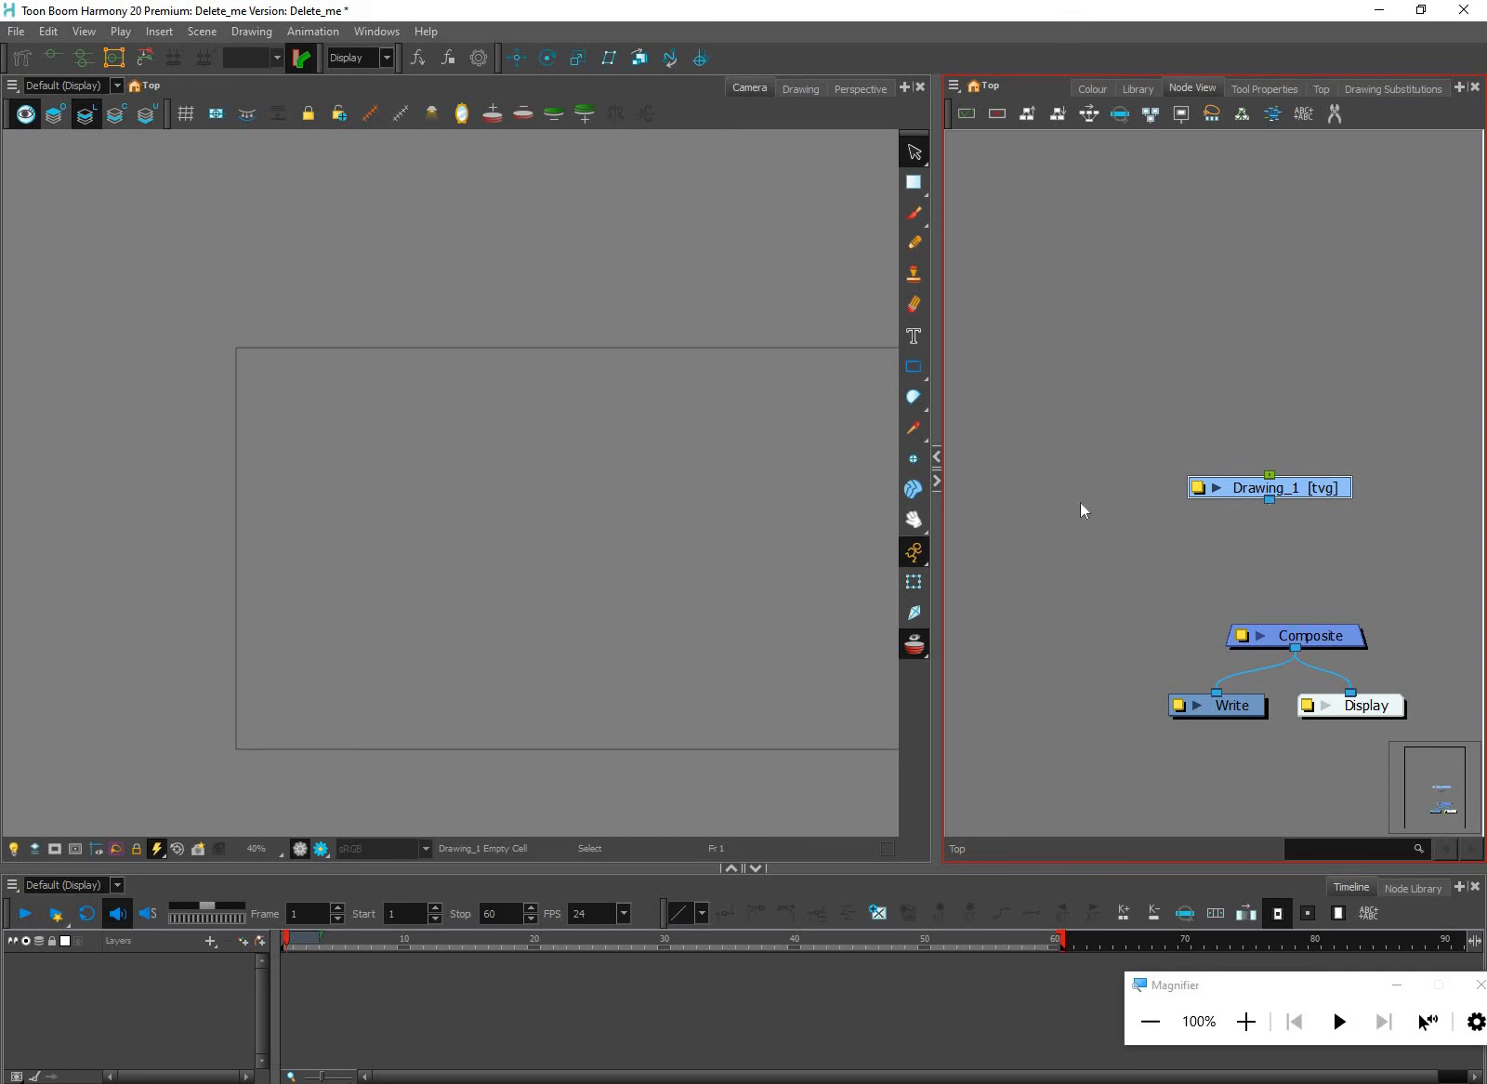
Connect the Drawing_1 node to the Composite and draw a wavy stroke on frame 1 with the Pencil tool
click(692, 508)
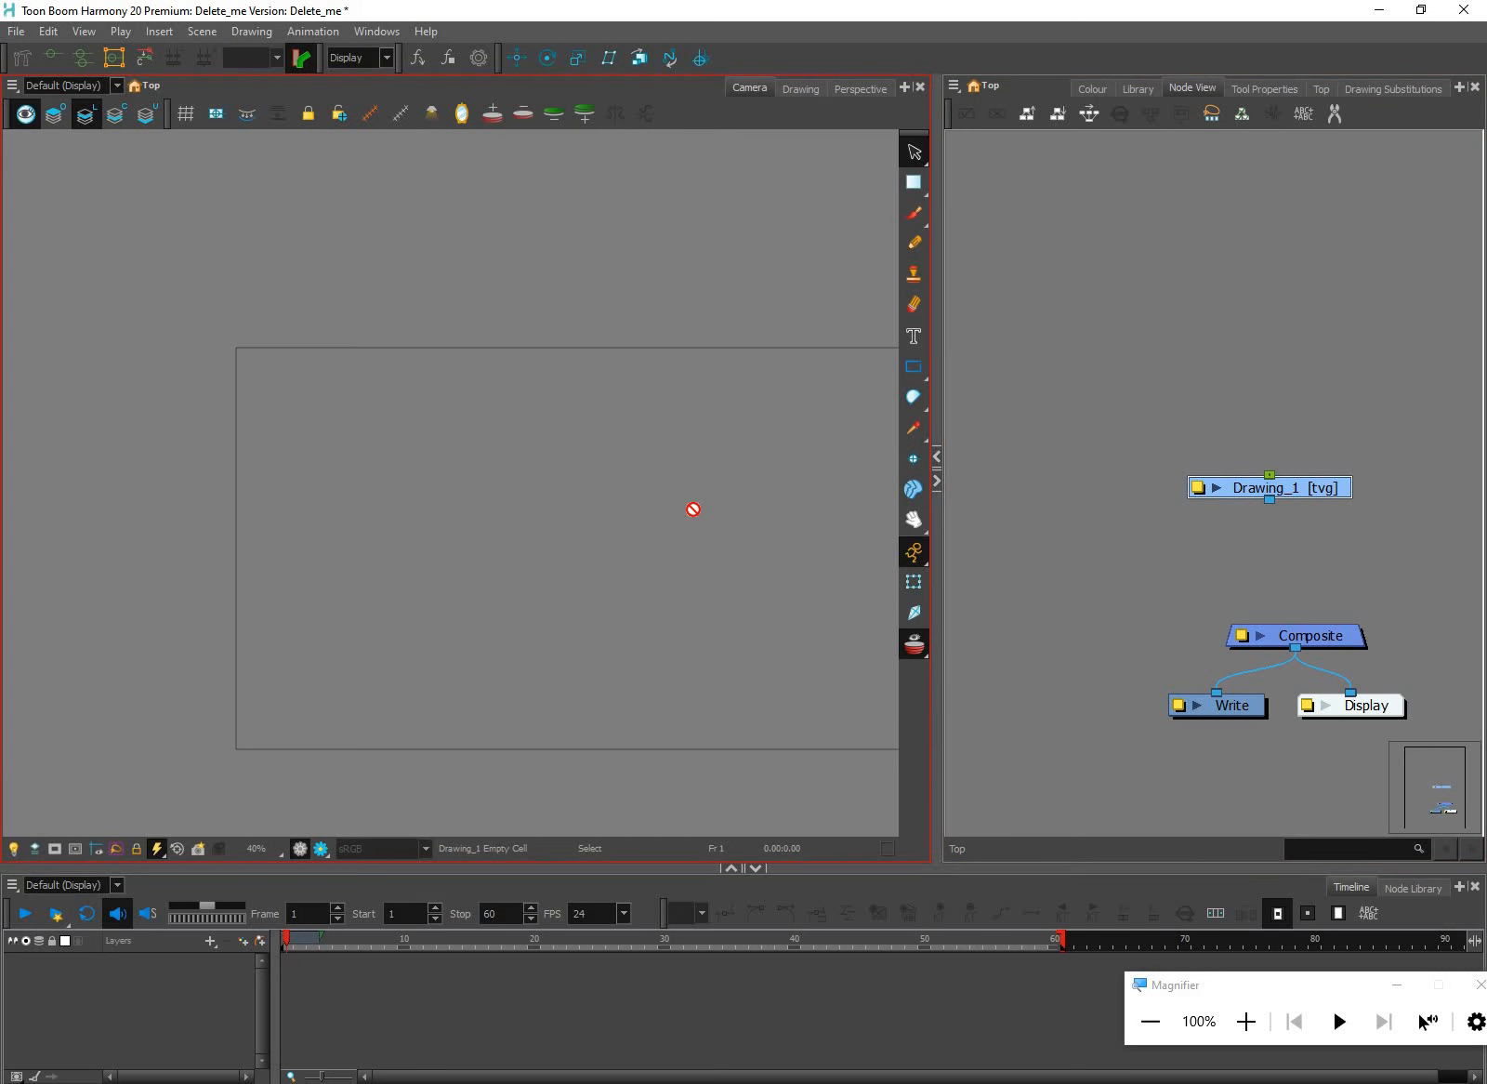
drag(1268, 500, 1294, 623)
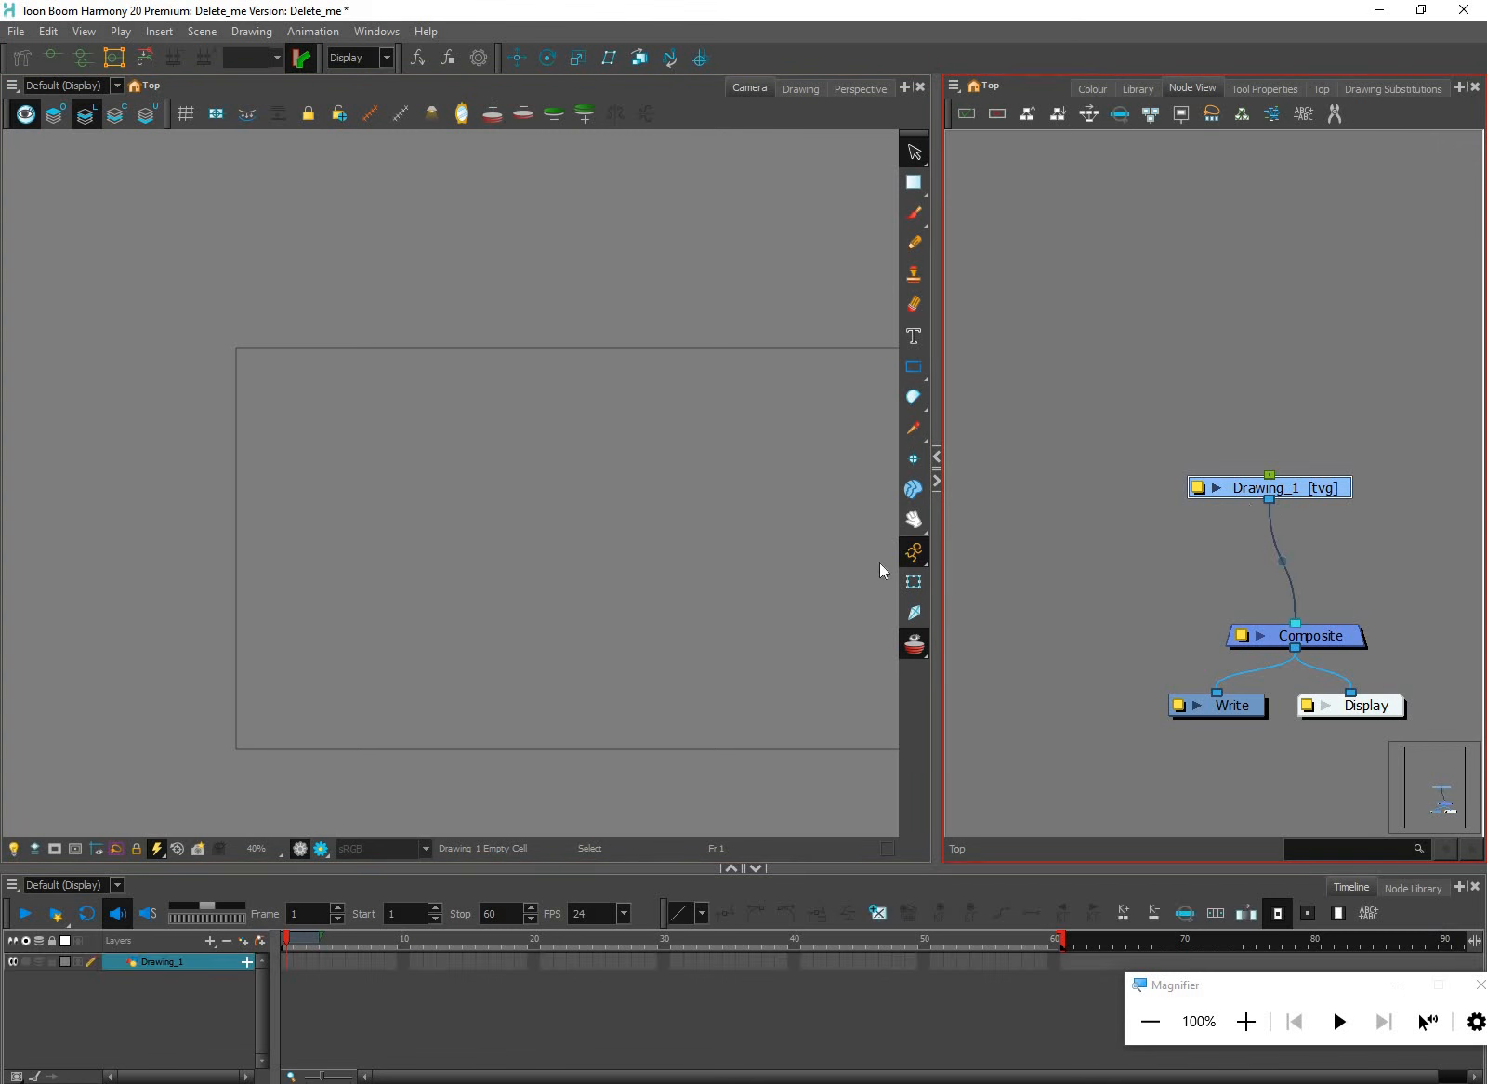
click(744, 383)
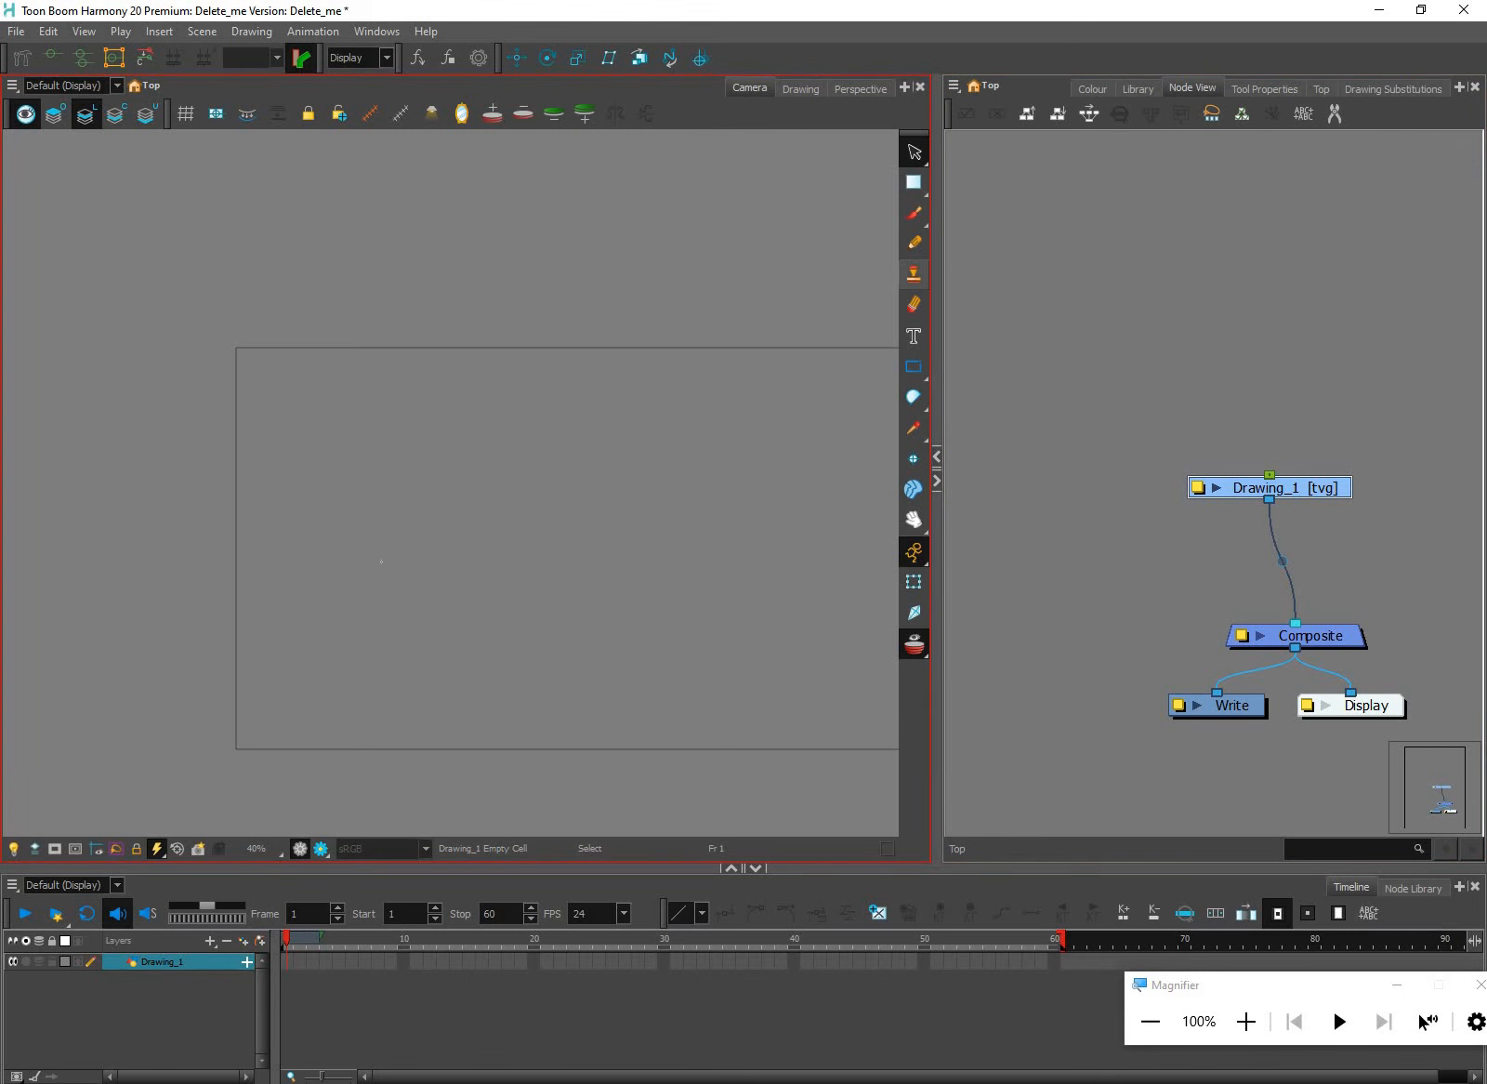
click(915, 244)
mouse_move(455, 418)
mouse_down()
mouse_move(375, 549)
mouse_move(586, 718)
mouse_move(600, 634)
mouse_up()
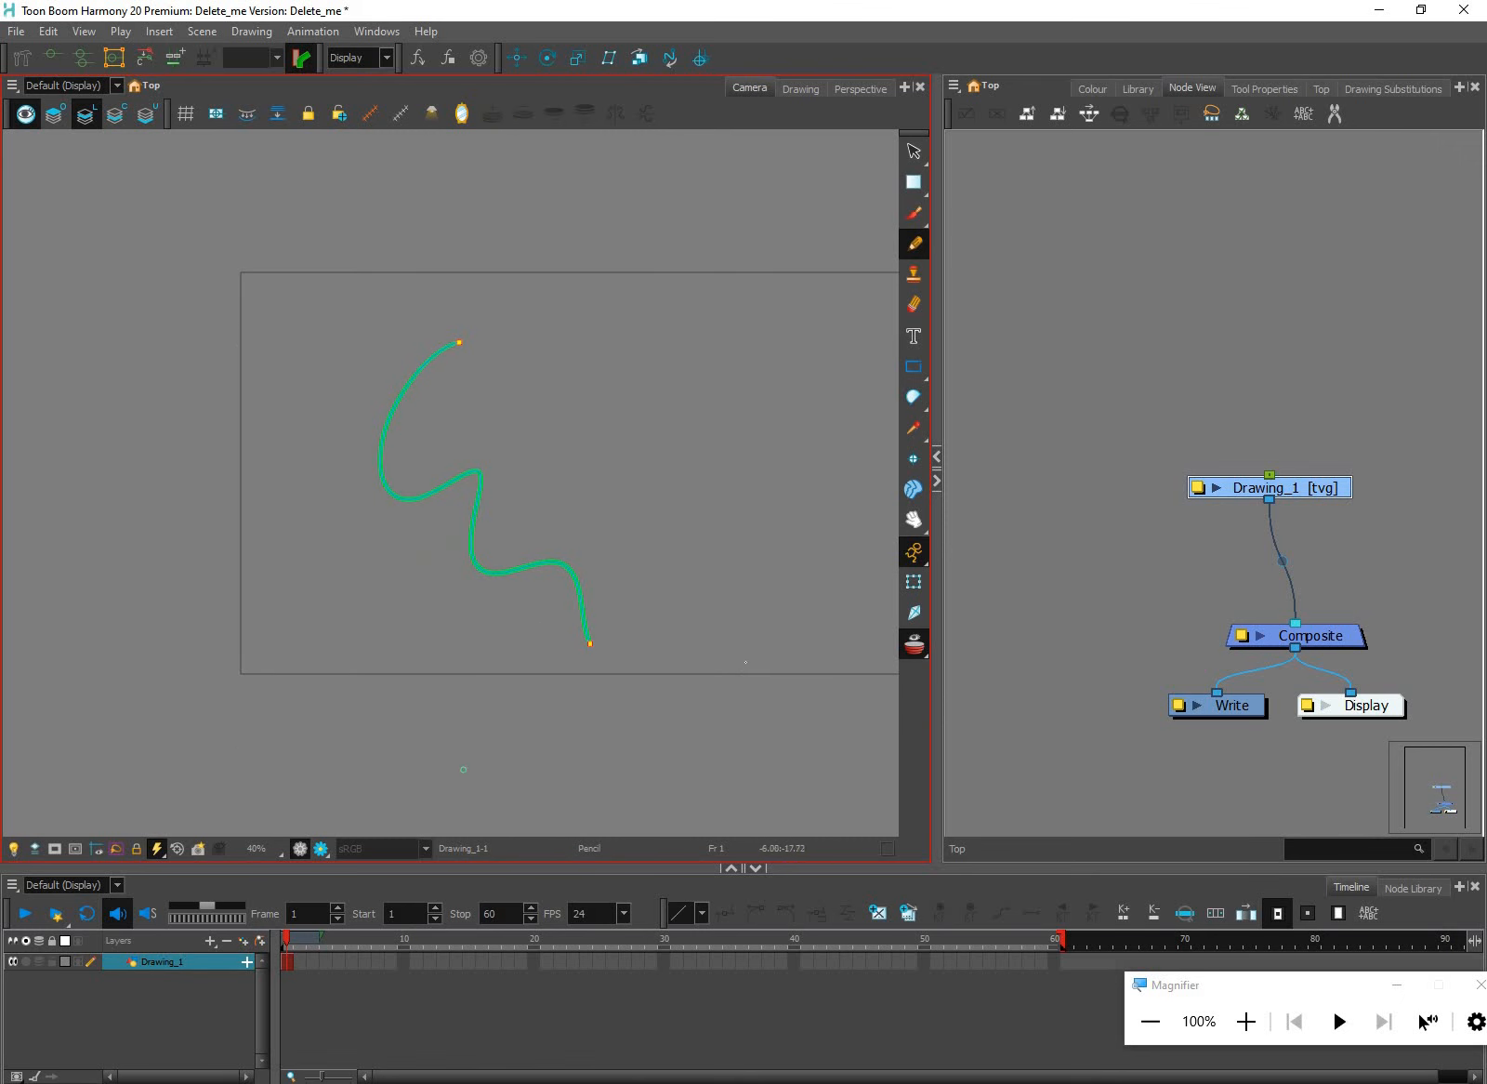
Show frame 1 as onion skin on frame 2 and draw a slightly shifted wavy line there
click(298, 961)
click(914, 649)
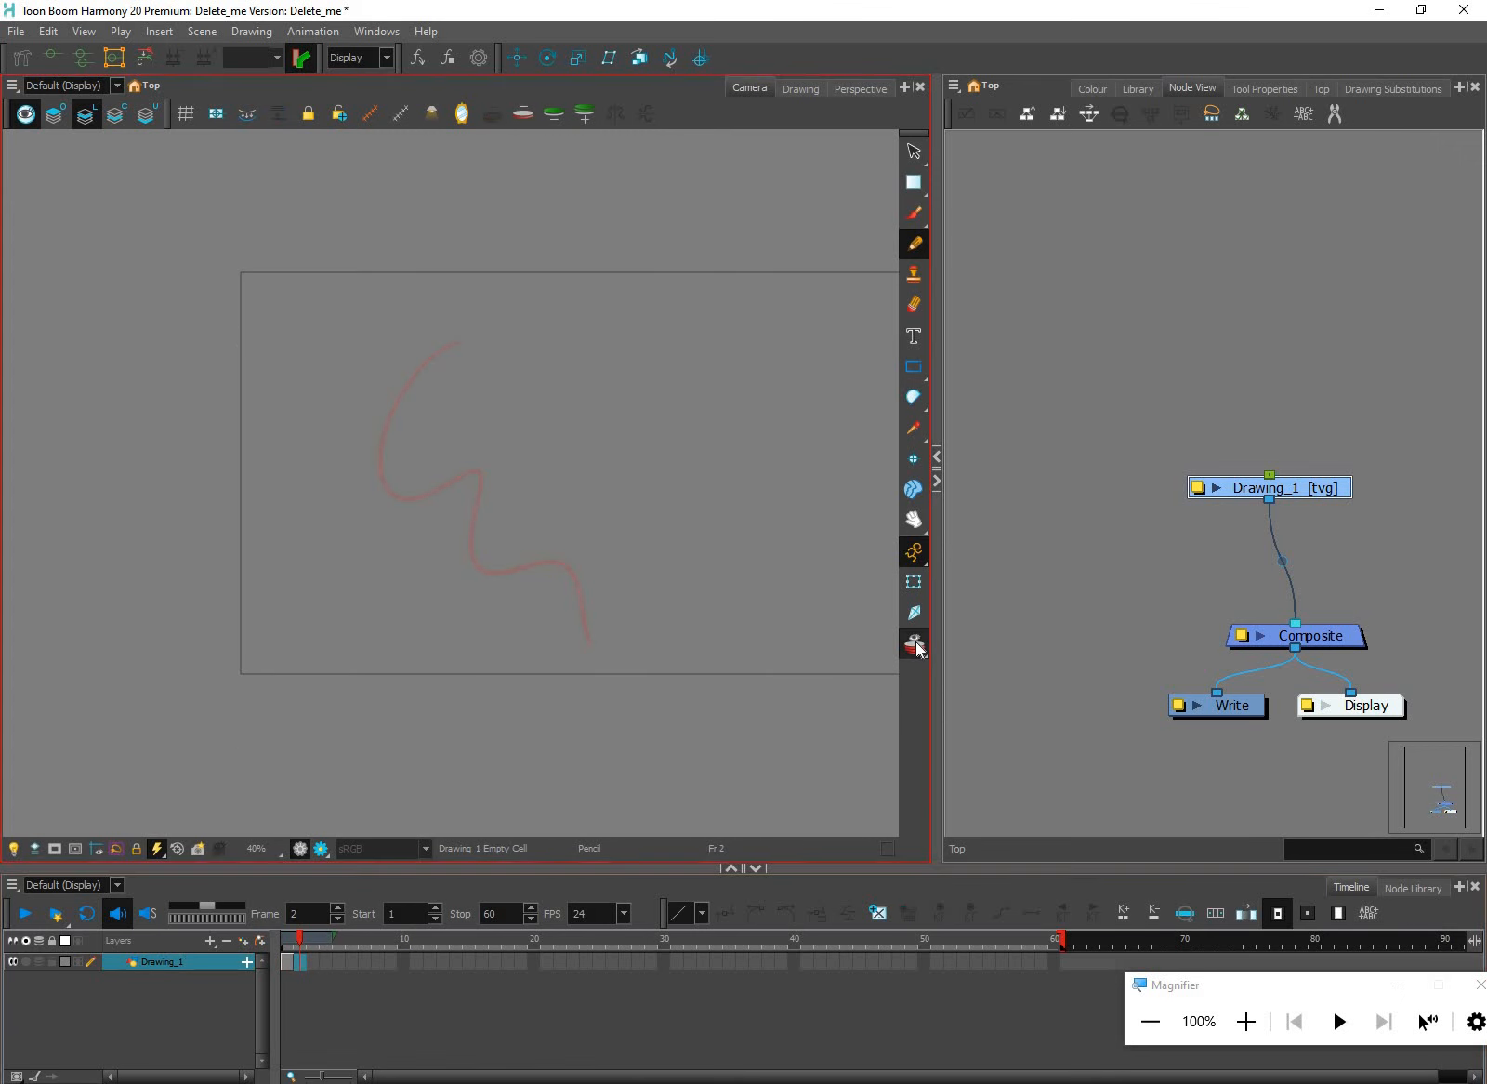
key(alt+o)
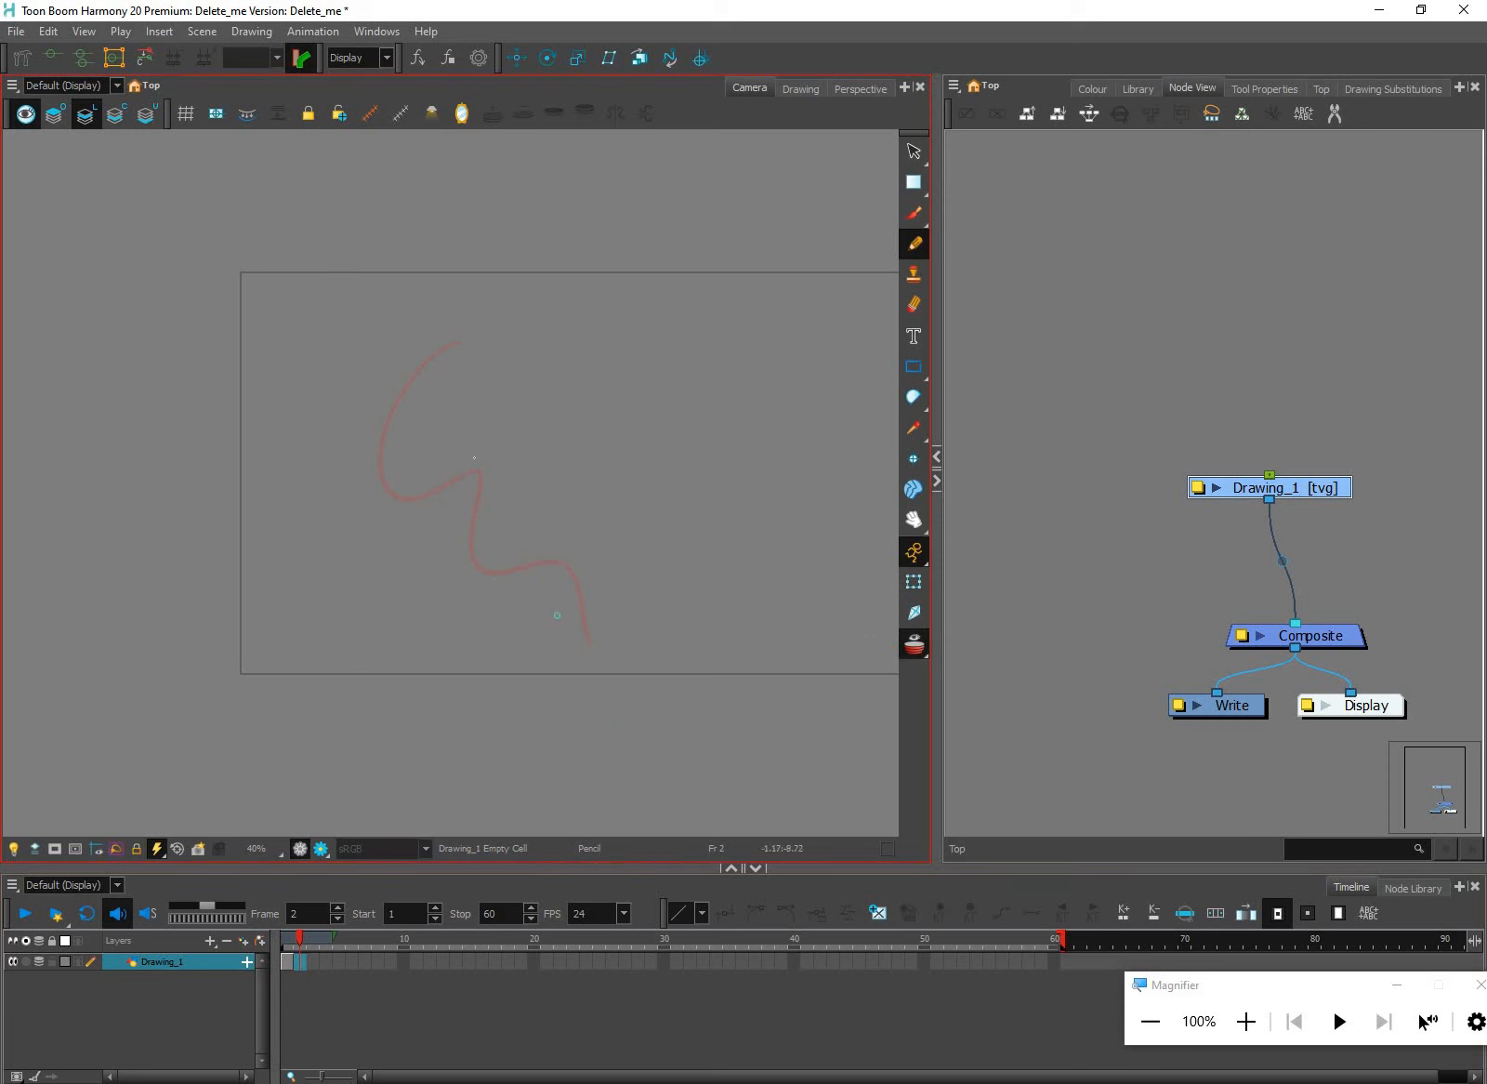
scroll(474, 452, up, 2)
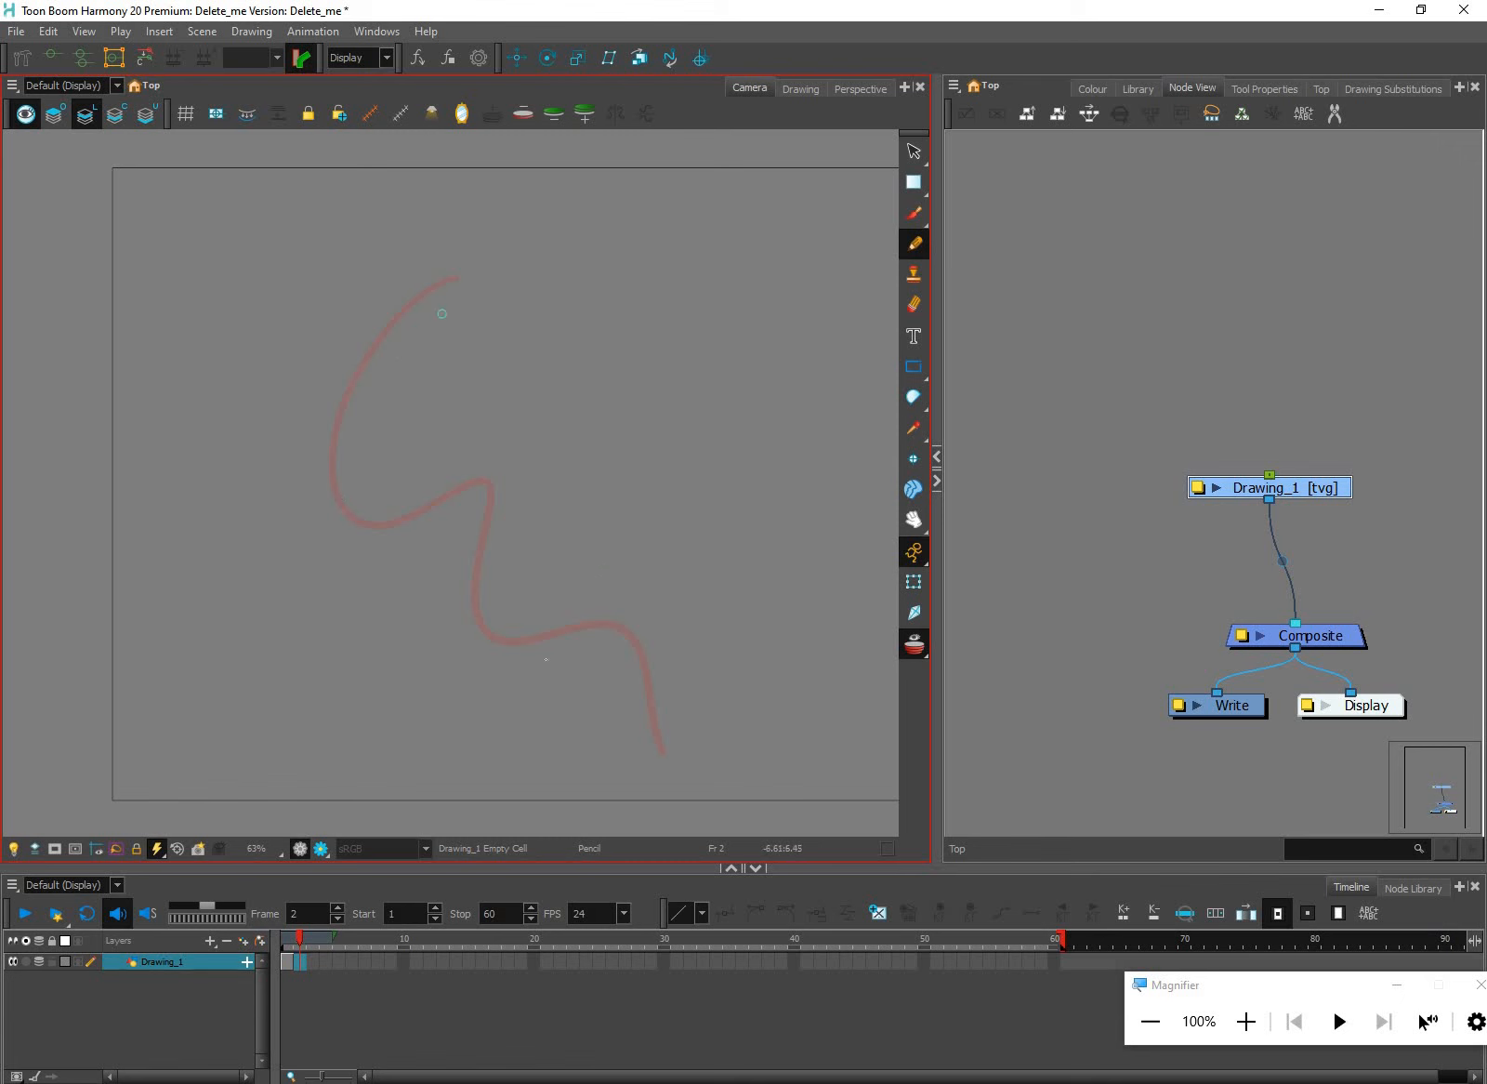
mouse_move(449, 304)
mouse_down()
mouse_move(340, 491)
mouse_move(534, 665)
mouse_move(723, 766)
mouse_up()
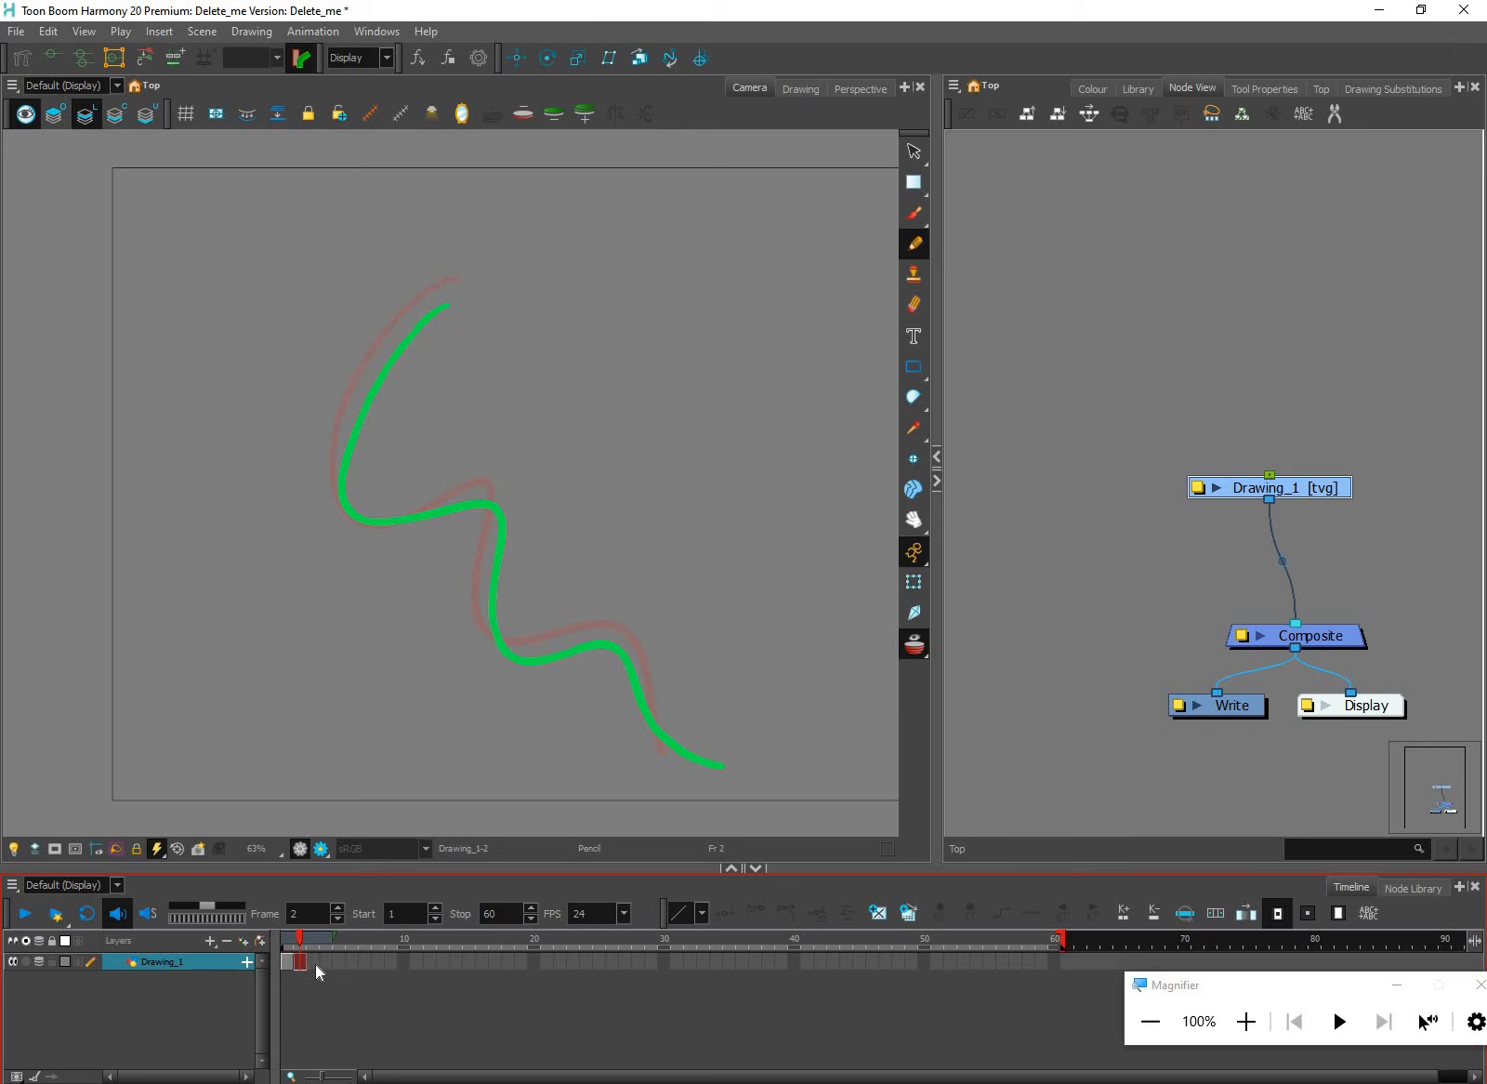
Compare the first two drawings, and draw a further shifted wavy line on frame 3
click(316, 963)
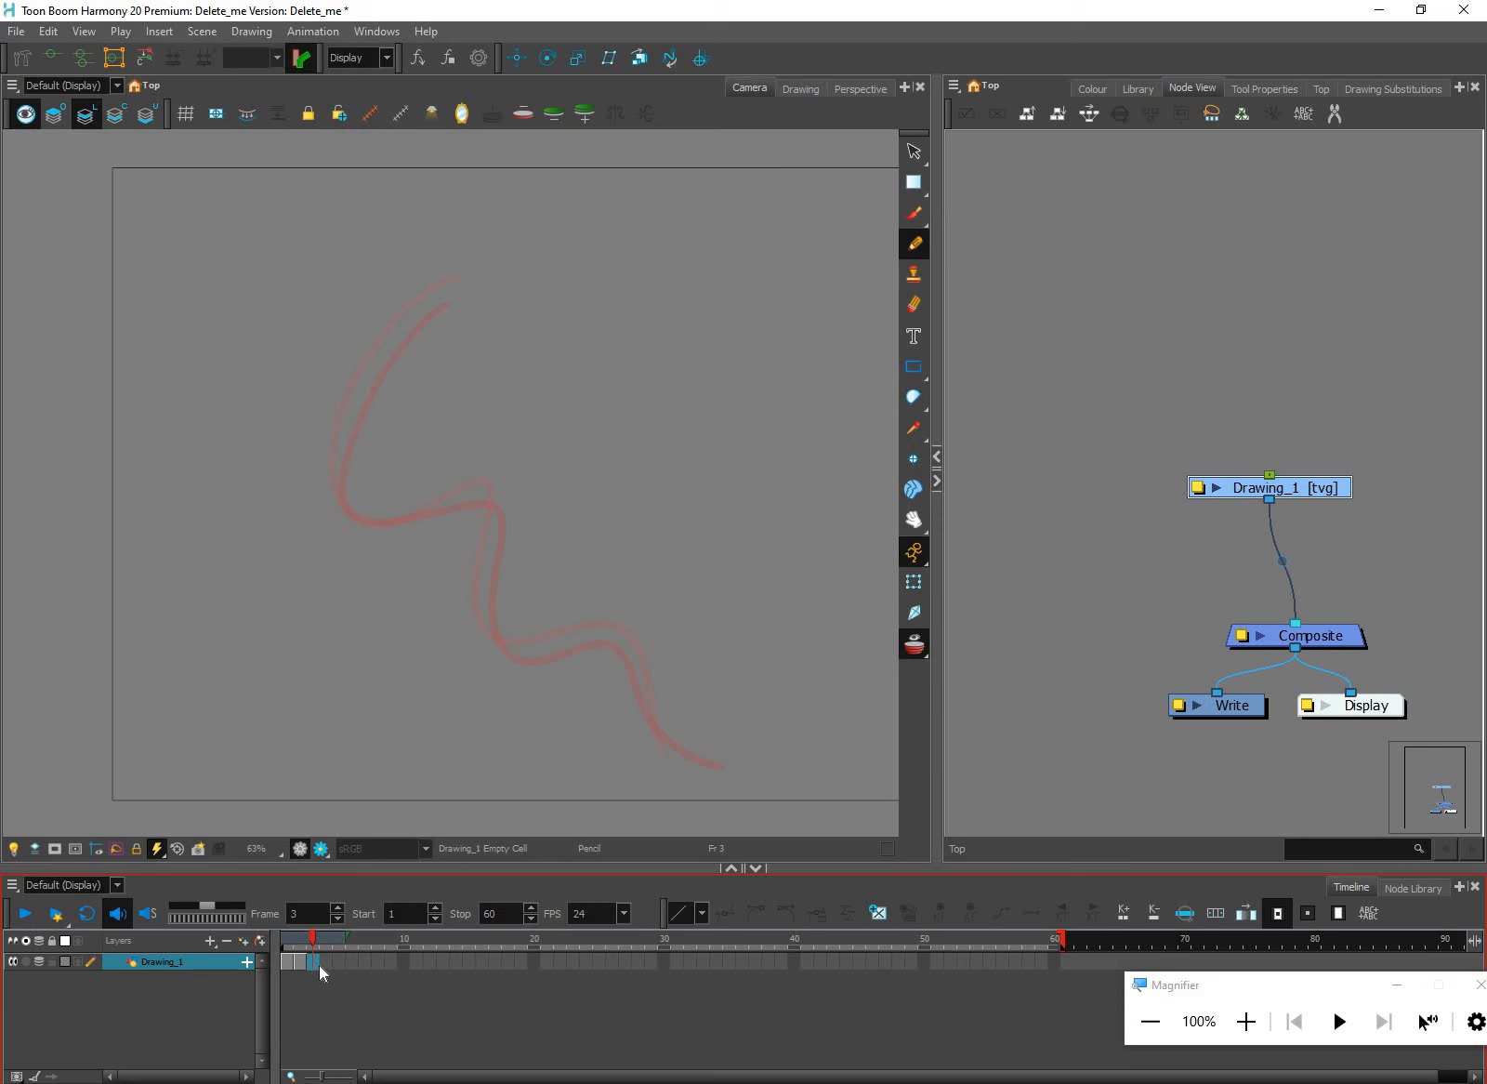
key(comma)
key(comma)
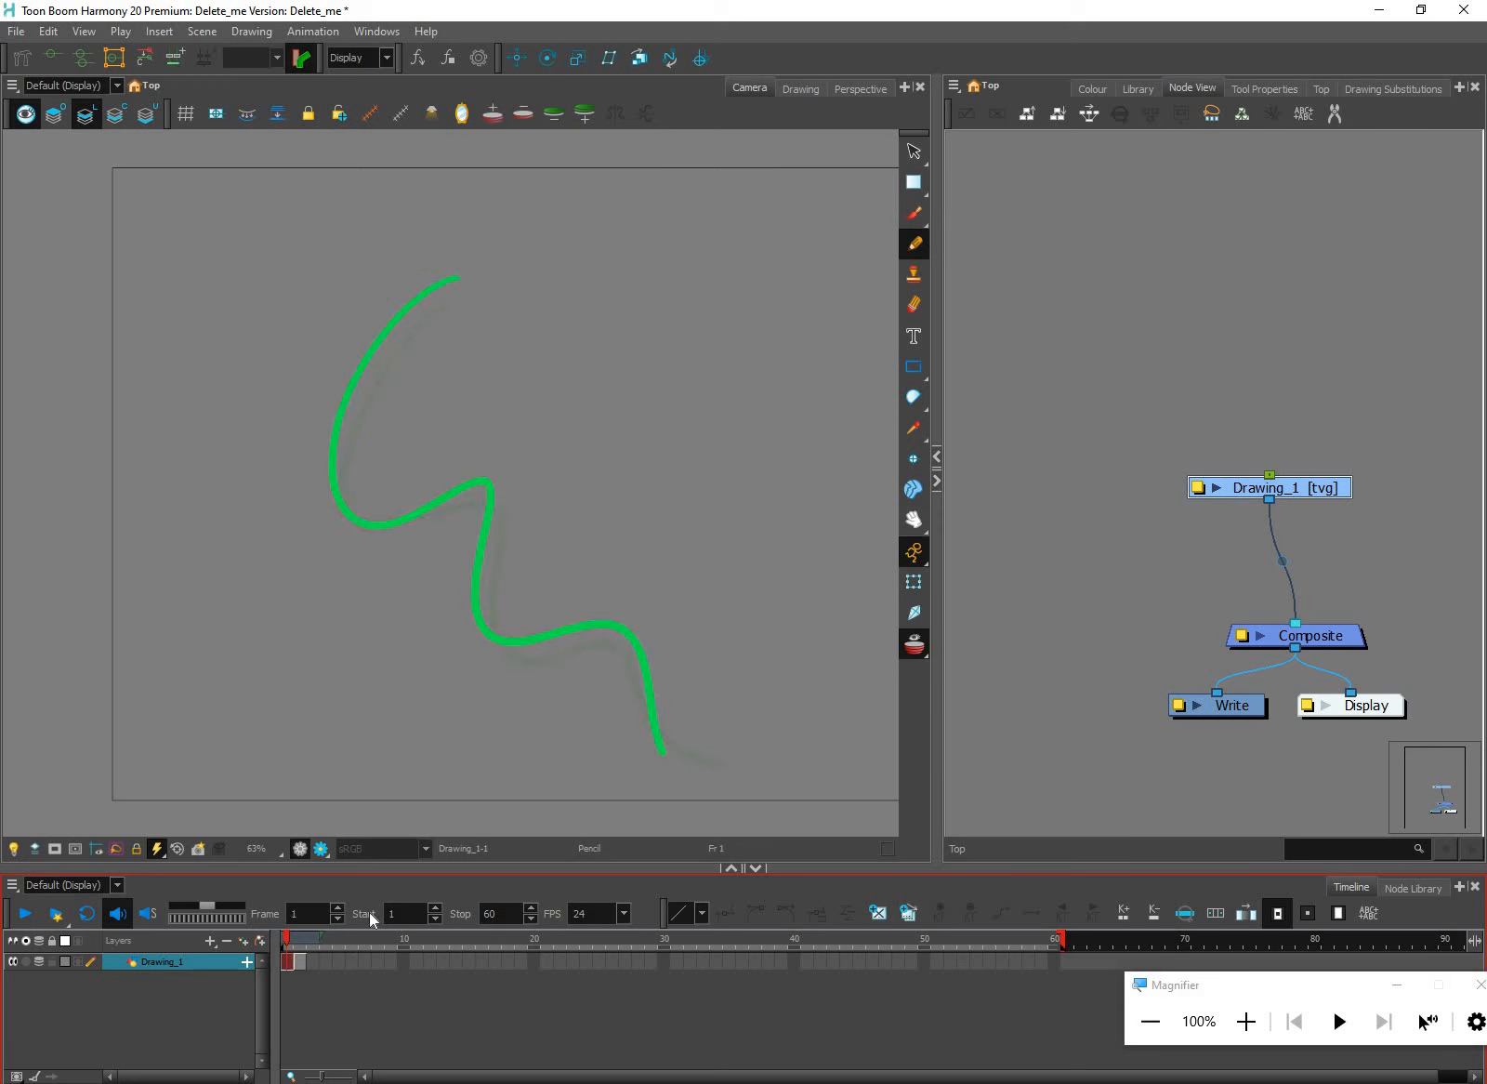
key(period)
key(period)
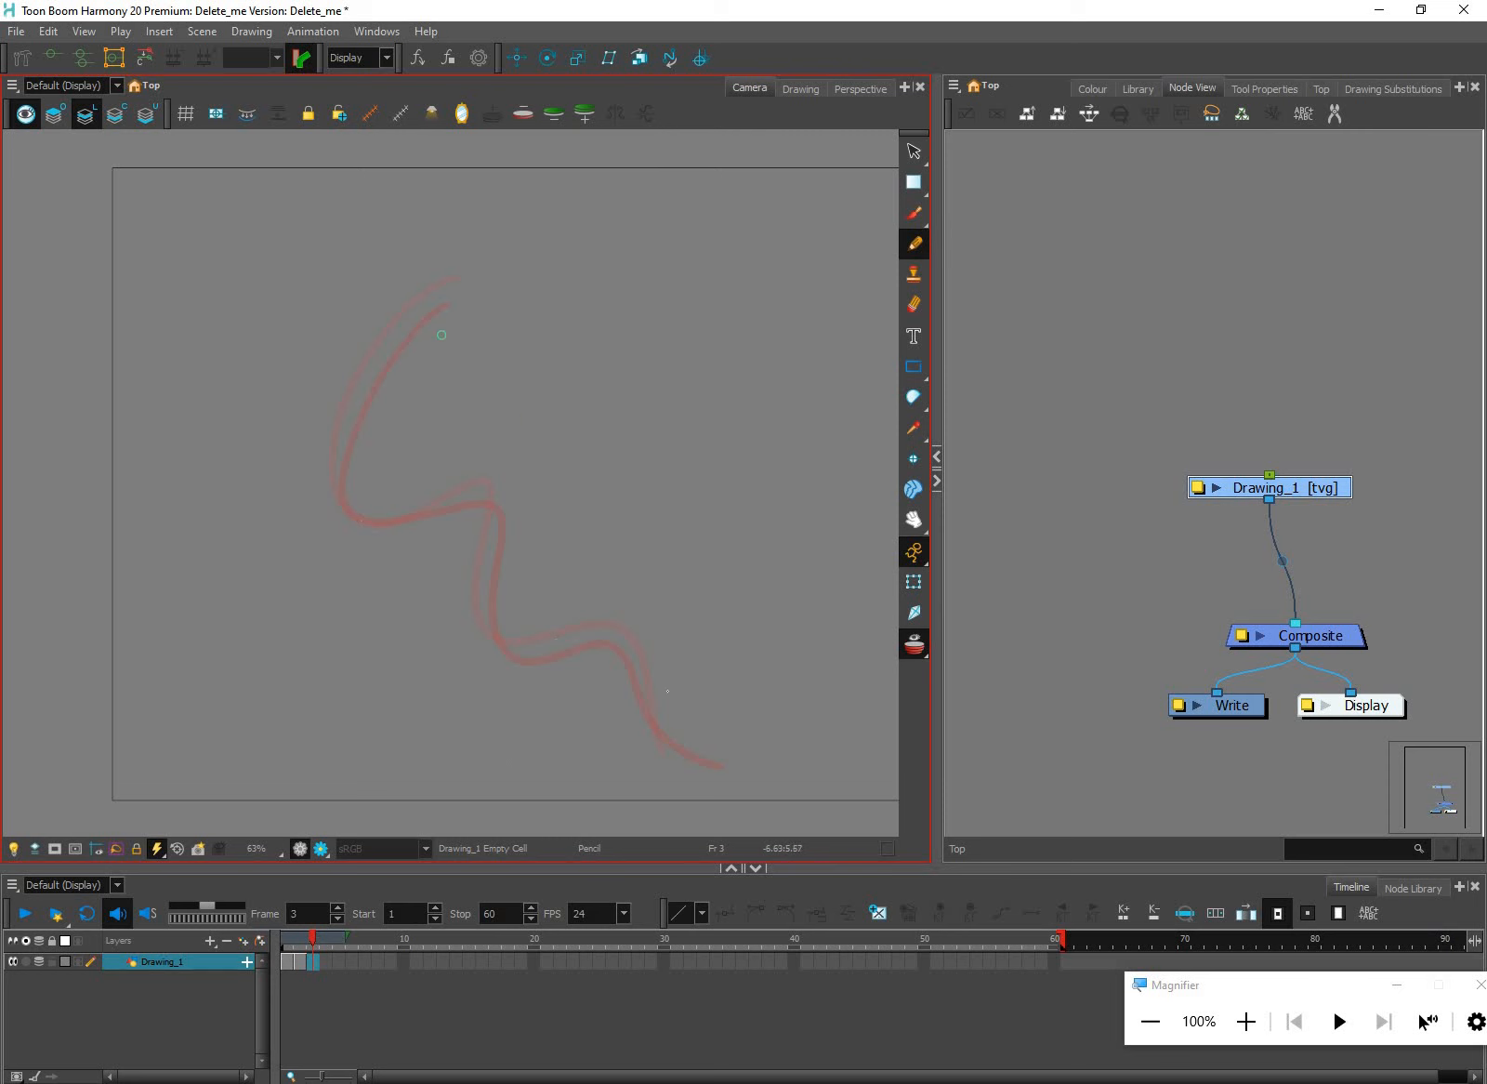
mouse_move(442, 335)
mouse_down()
mouse_move(448, 547)
mouse_move(664, 680)
mouse_move(782, 790)
mouse_up()
Draw progressively shifted wavy Pencil lines on frames 4, 5, 6 and 7, following the onion skin
key(period)
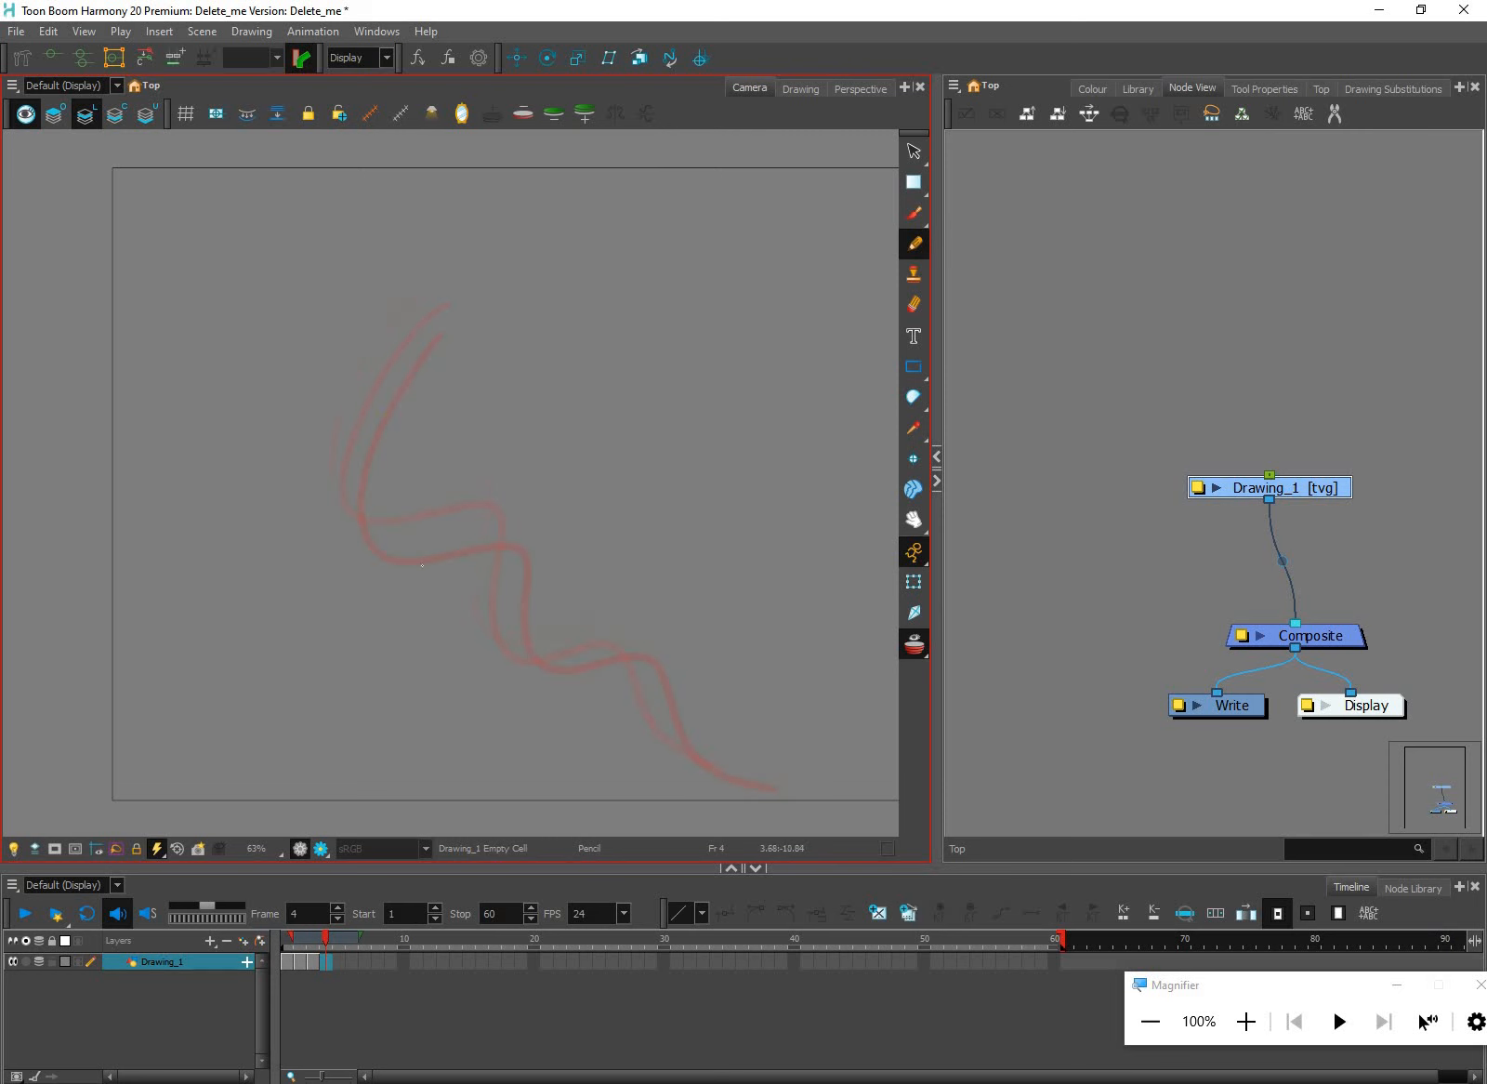
mouse_move(439, 383)
mouse_down()
mouse_move(412, 563)
mouse_move(562, 589)
mouse_move(839, 803)
mouse_up()
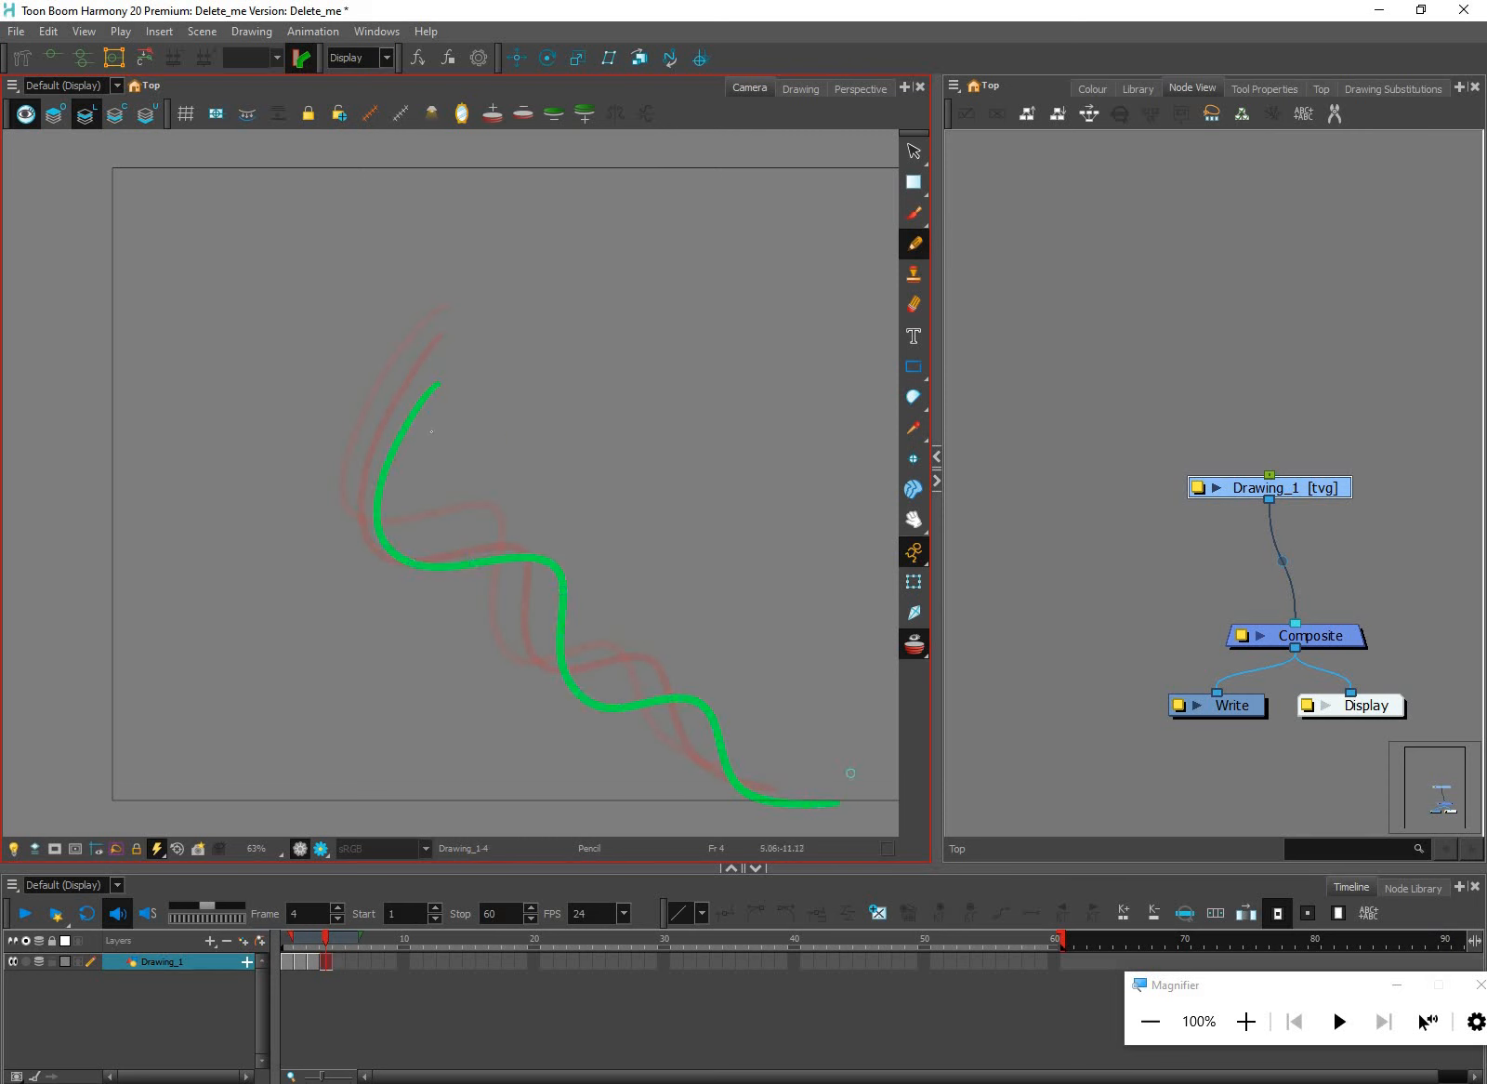
key(period)
mouse_move(444, 414)
mouse_down()
mouse_move(406, 536)
mouse_move(560, 585)
mouse_move(769, 776)
mouse_move(886, 675)
mouse_up()
drag(840, 779, 683, 766)
key(period)
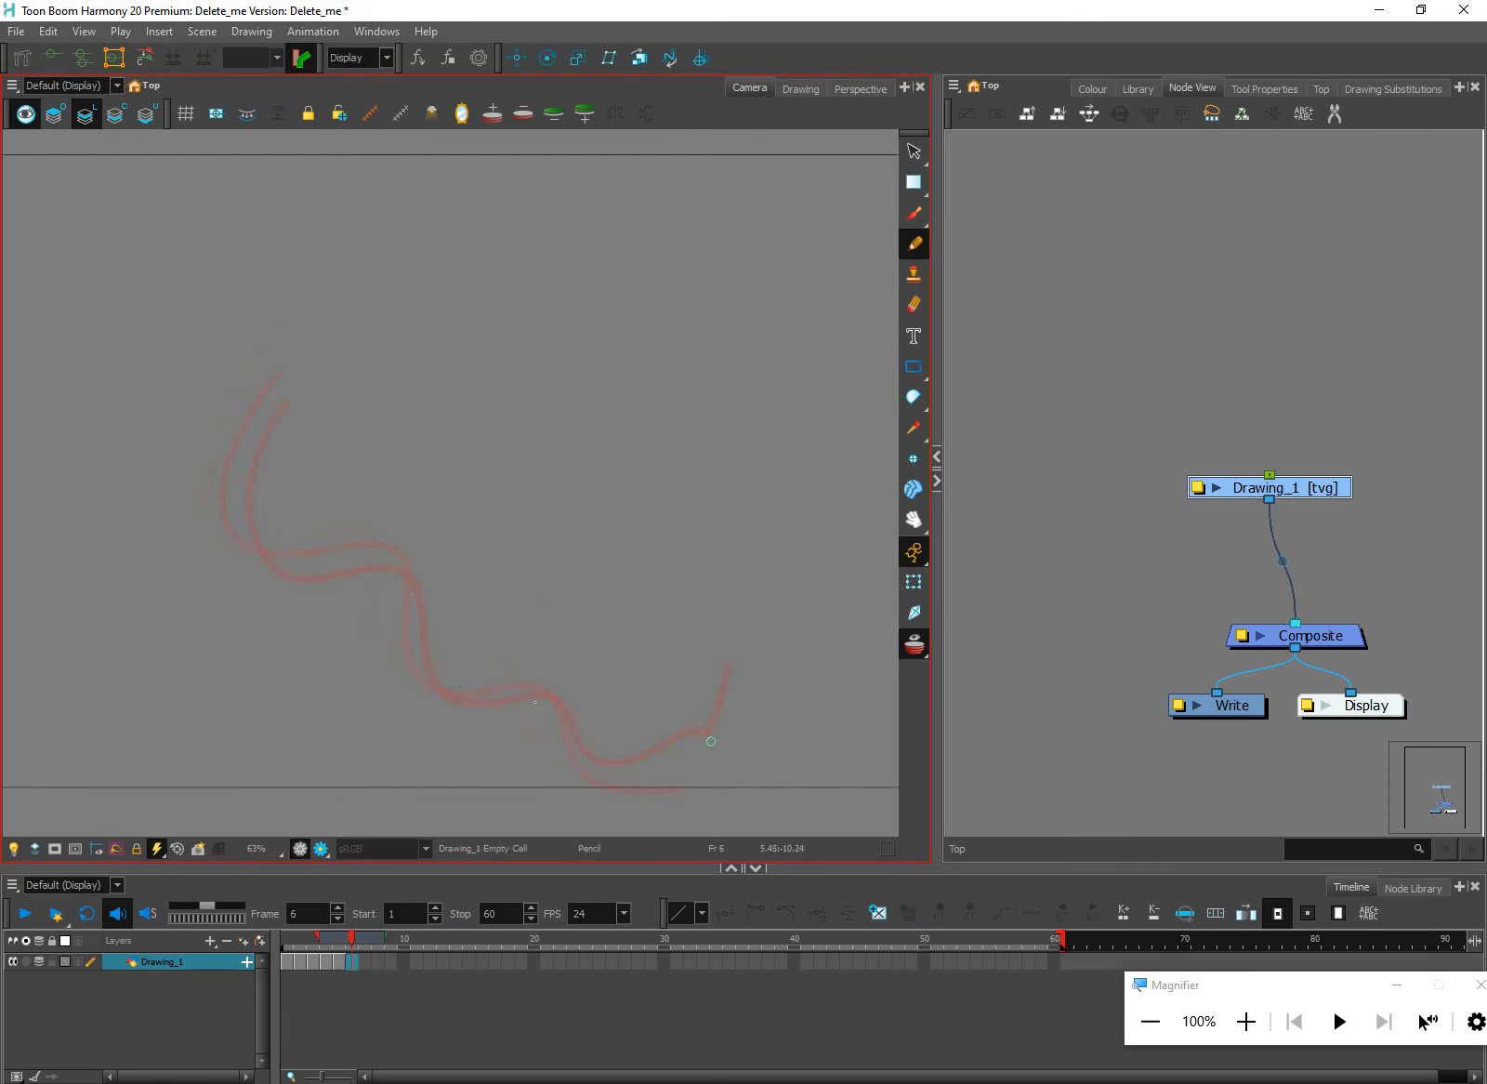
mouse_move(290, 427)
mouse_down()
mouse_move(401, 598)
mouse_move(524, 706)
mouse_move(644, 757)
mouse_move(807, 715)
mouse_move(866, 595)
mouse_up()
key(period)
mouse_move(292, 499)
mouse_down()
mouse_move(460, 637)
mouse_move(800, 699)
mouse_move(856, 654)
mouse_up()
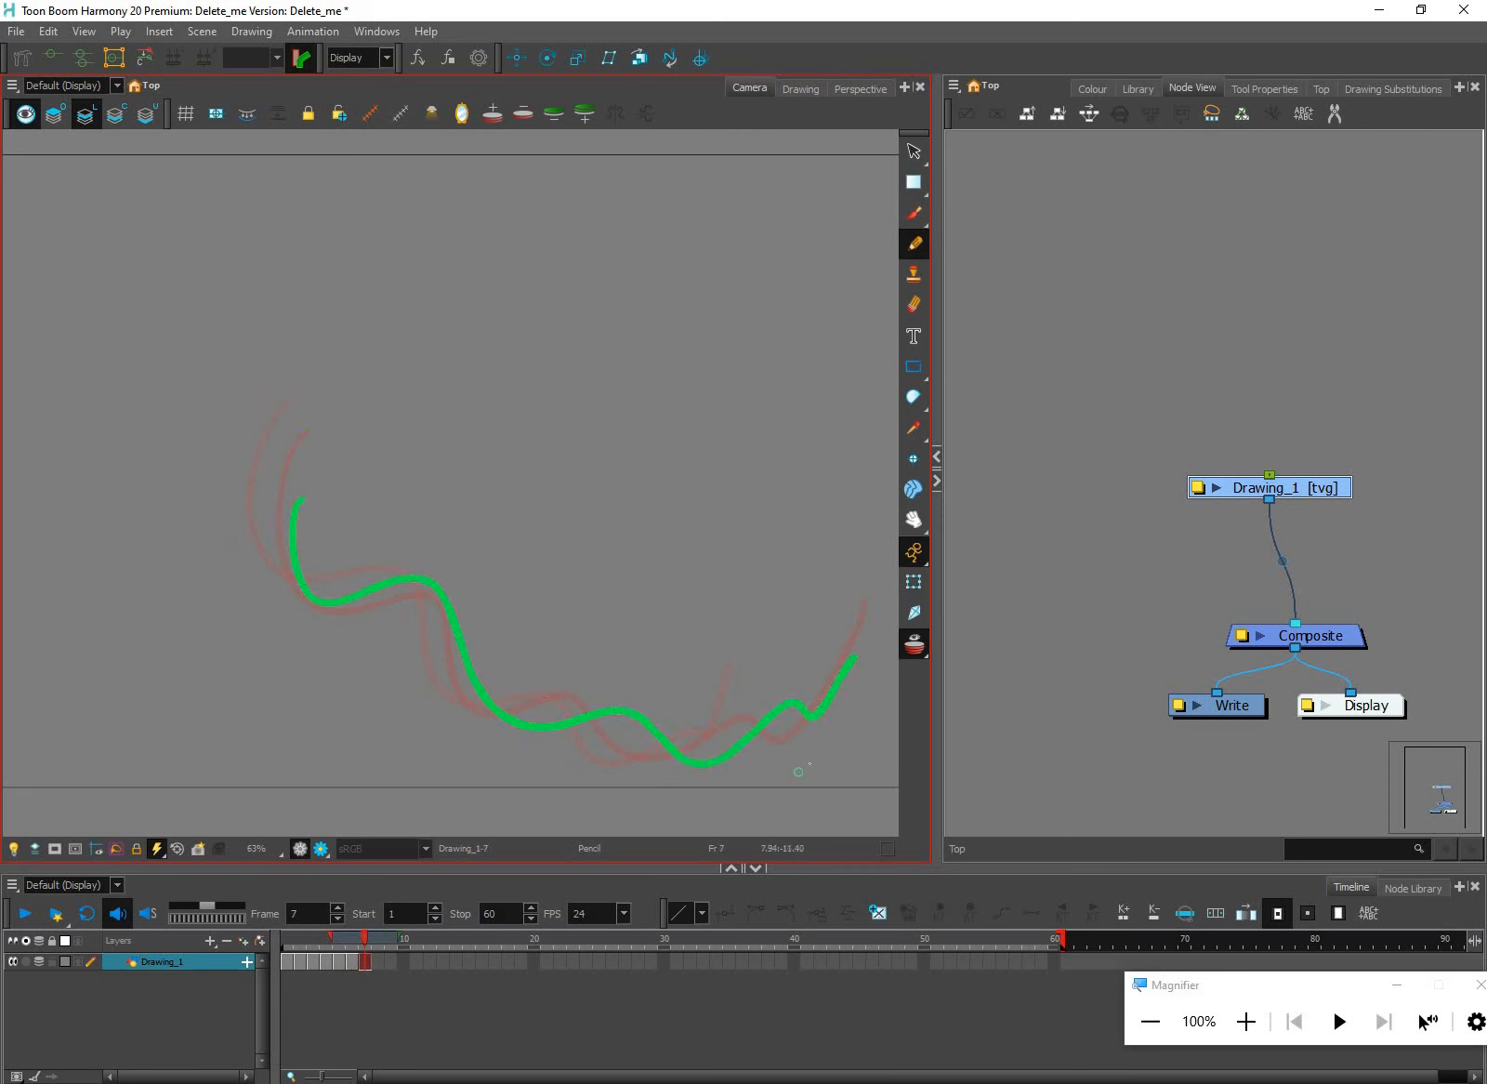
Flip backward and forward through the drawn frames to examine the motion with the onion skin
key(comma)
key(comma)
key(comma)
key(comma)
key(comma)
key(period)
key(period)
key(period)
key(period)
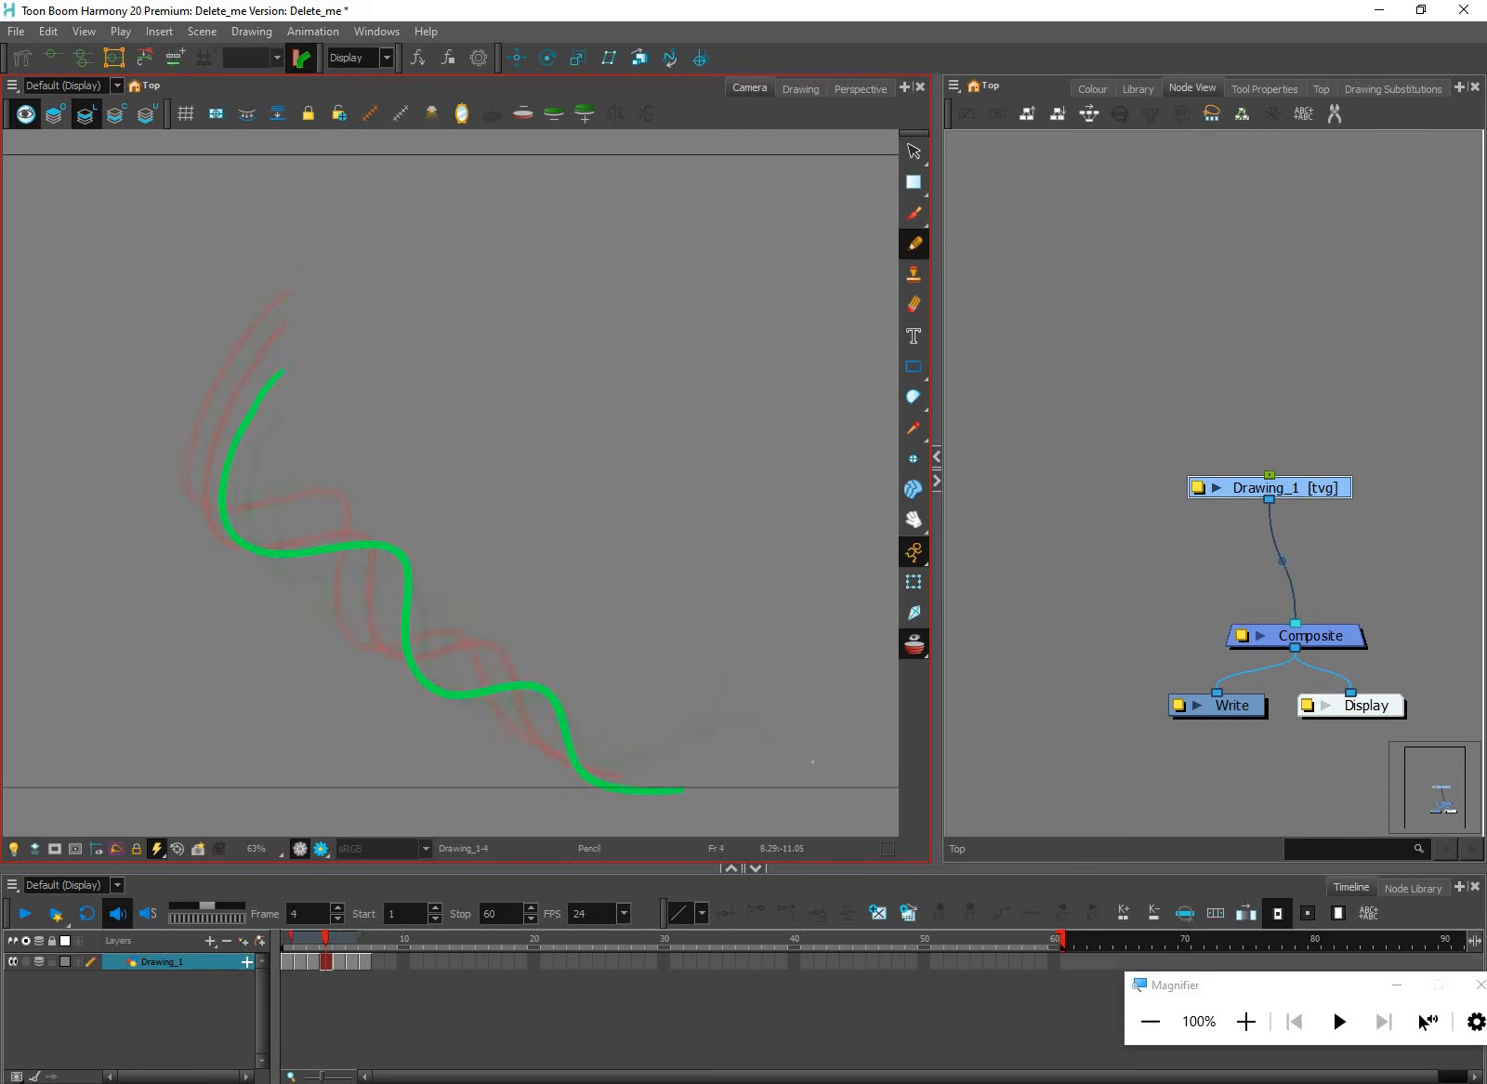
key(period)
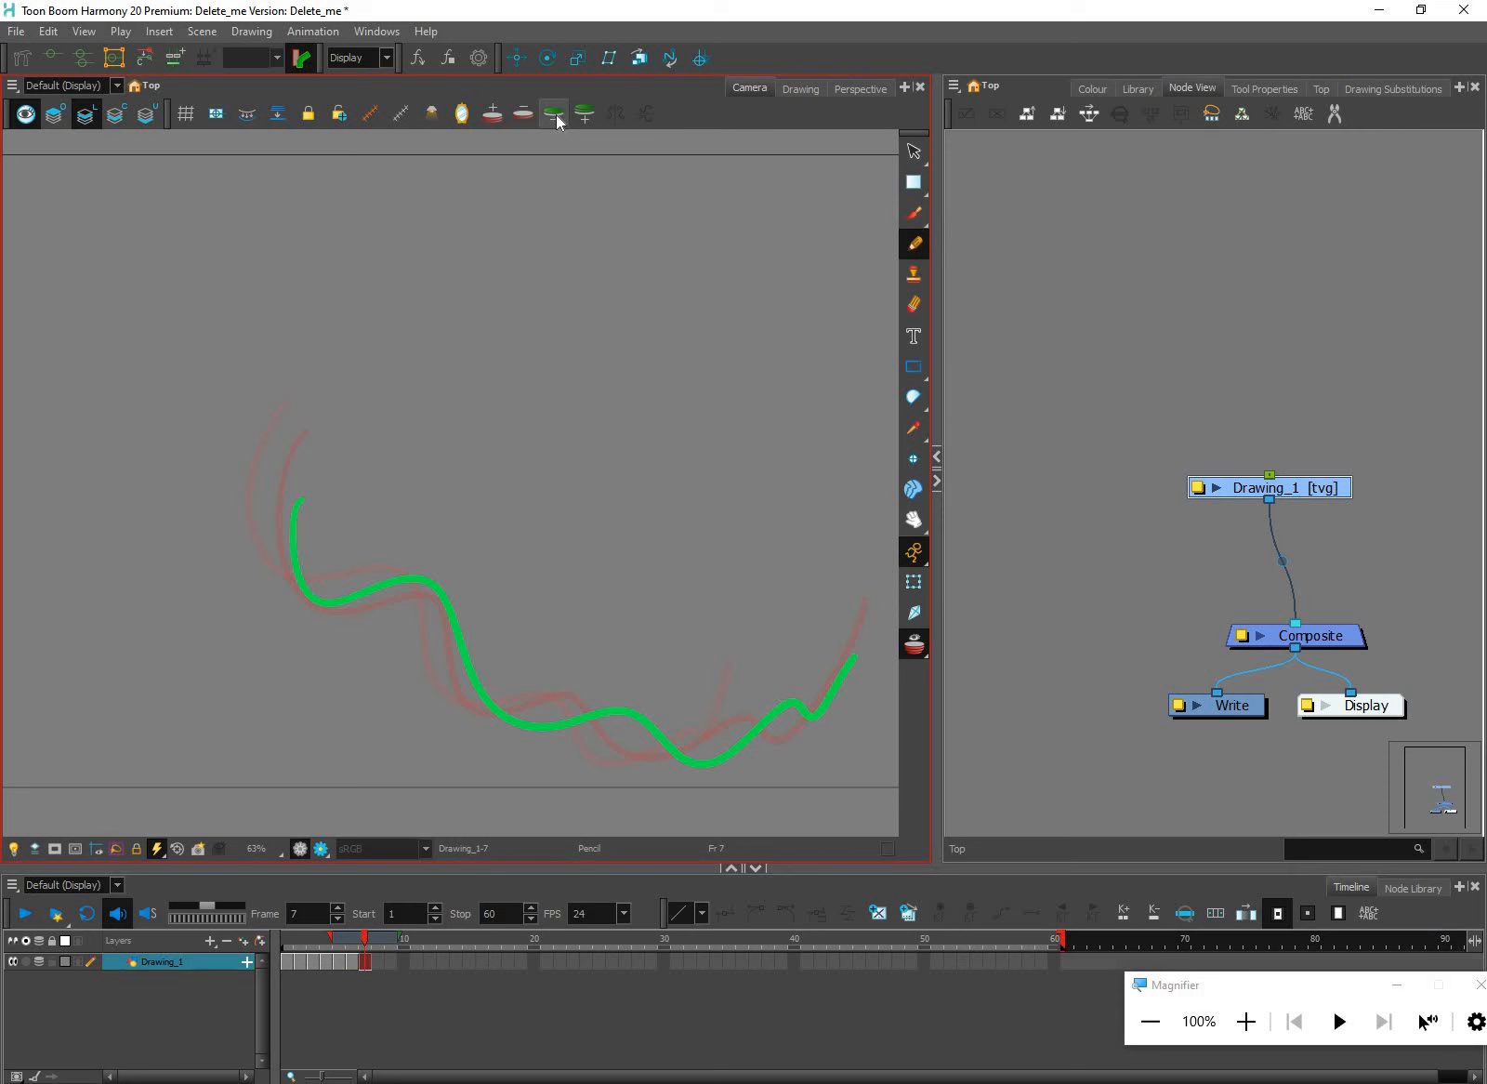
Try extending and reducing the onion skin's next drawings, and add more previous drawings to its range
click(554, 113)
click(585, 114)
click(586, 113)
click(585, 114)
click(586, 114)
click(586, 113)
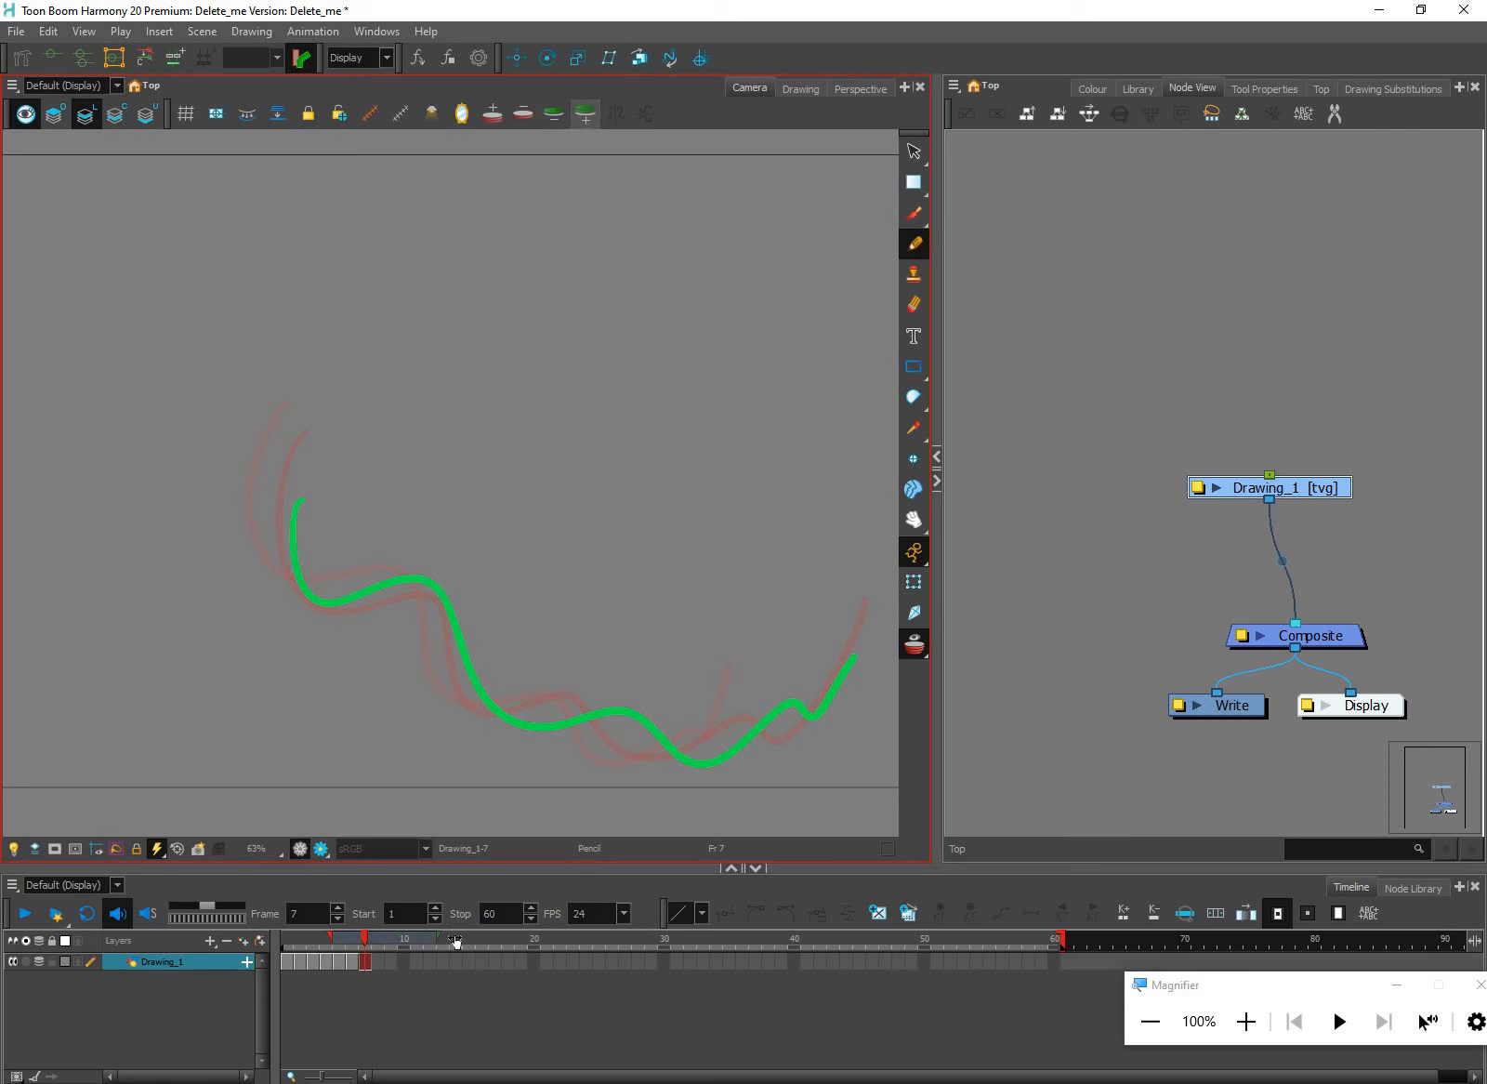
click(586, 113)
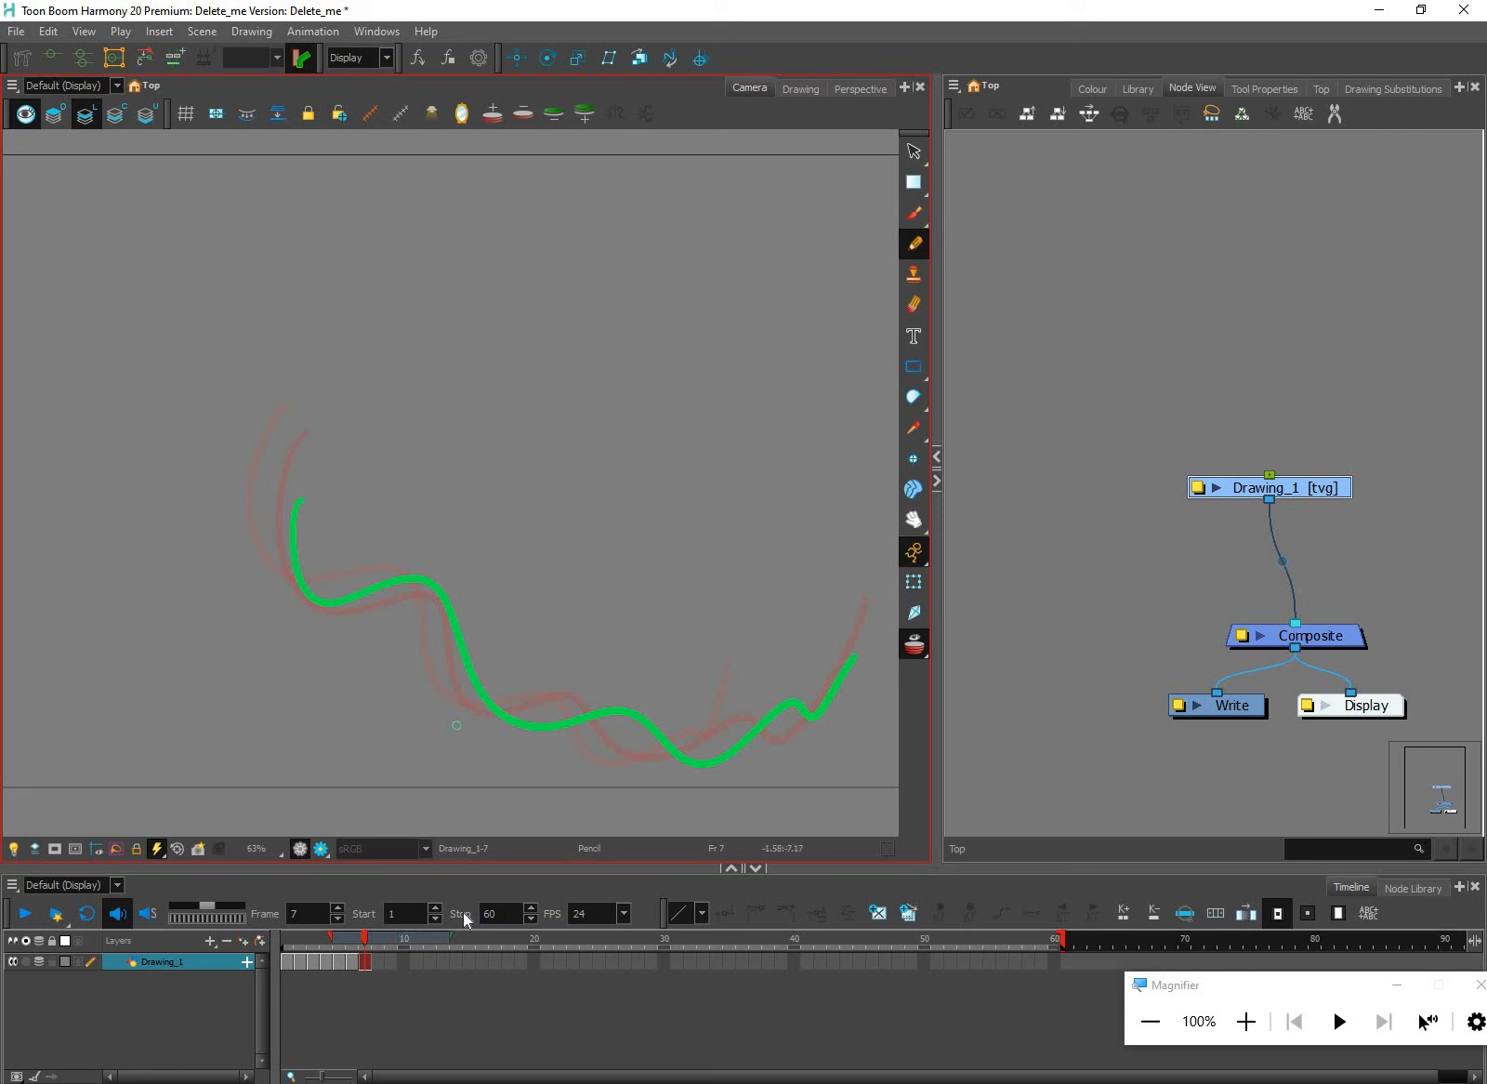
click(556, 113)
click(556, 116)
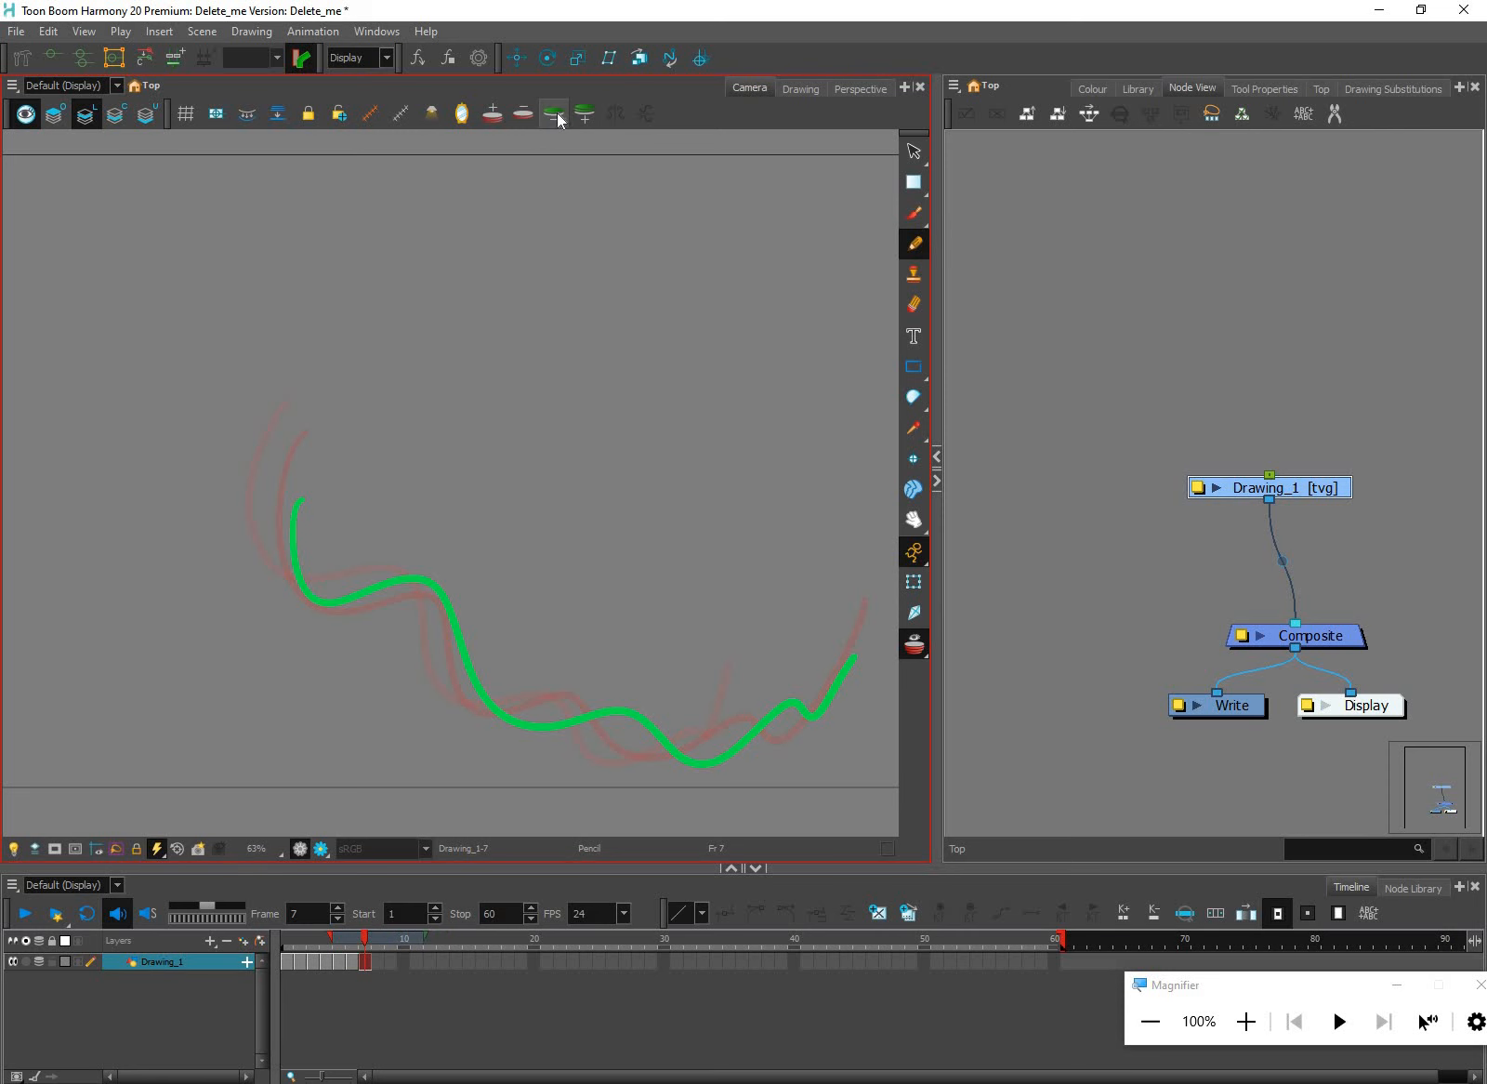
click(497, 115)
click(497, 115)
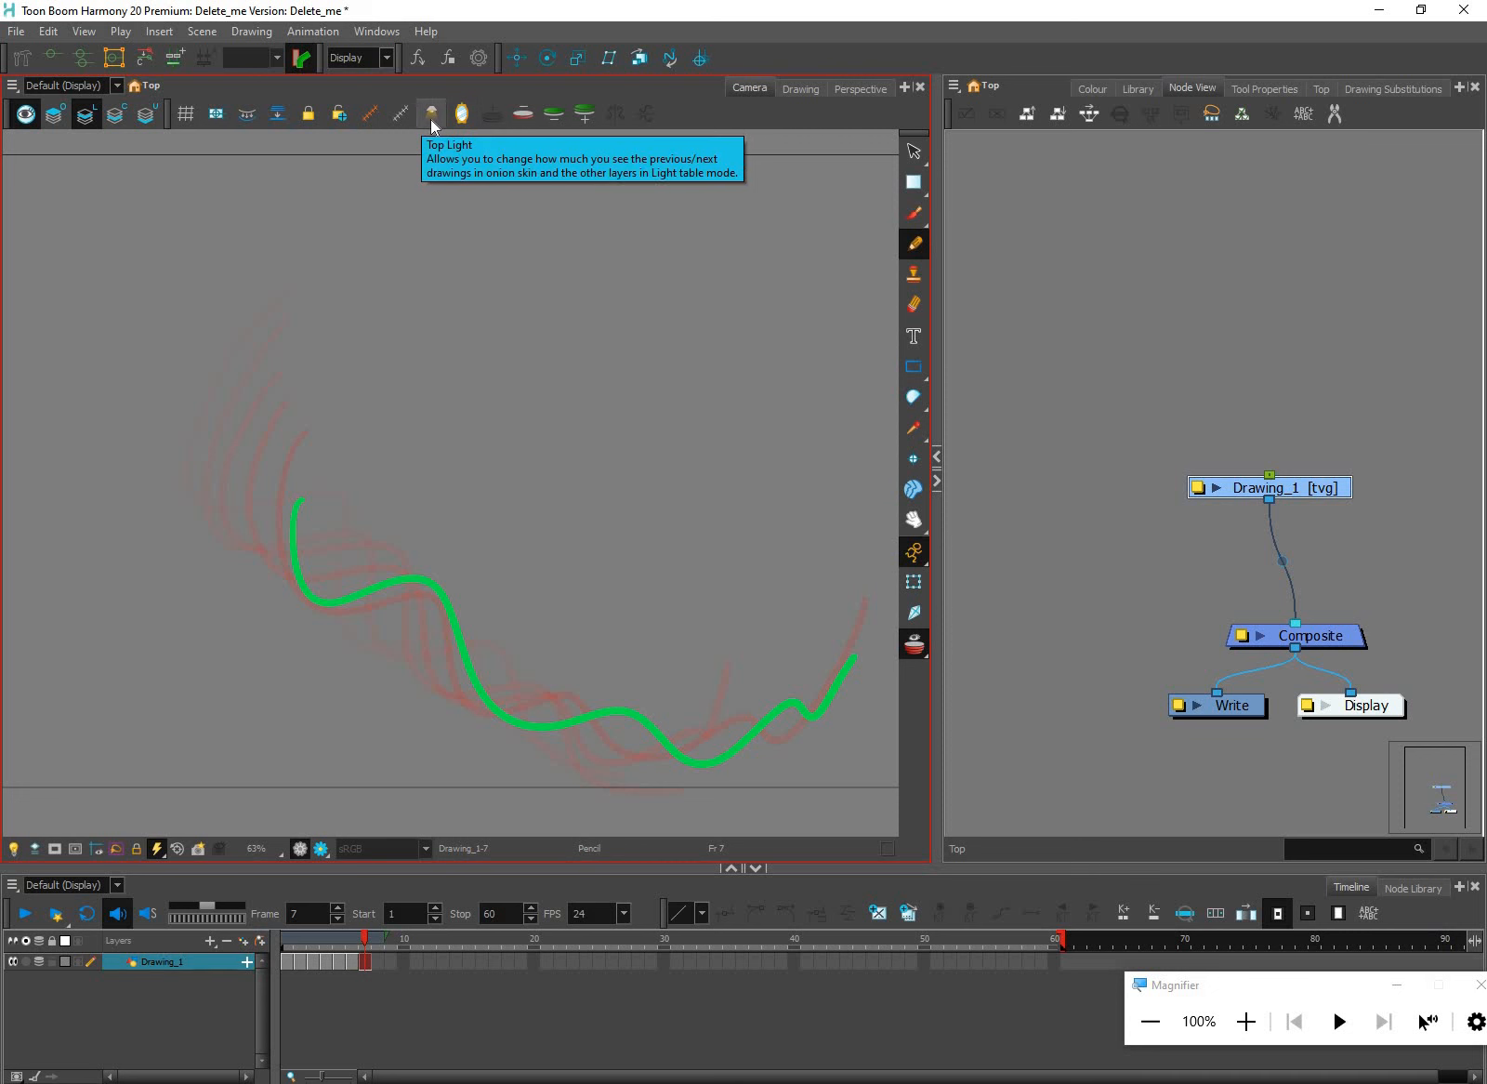
Raise the Onion Skin Opacity and adjust the LightTable Opacity in the Top Light settings
click(432, 115)
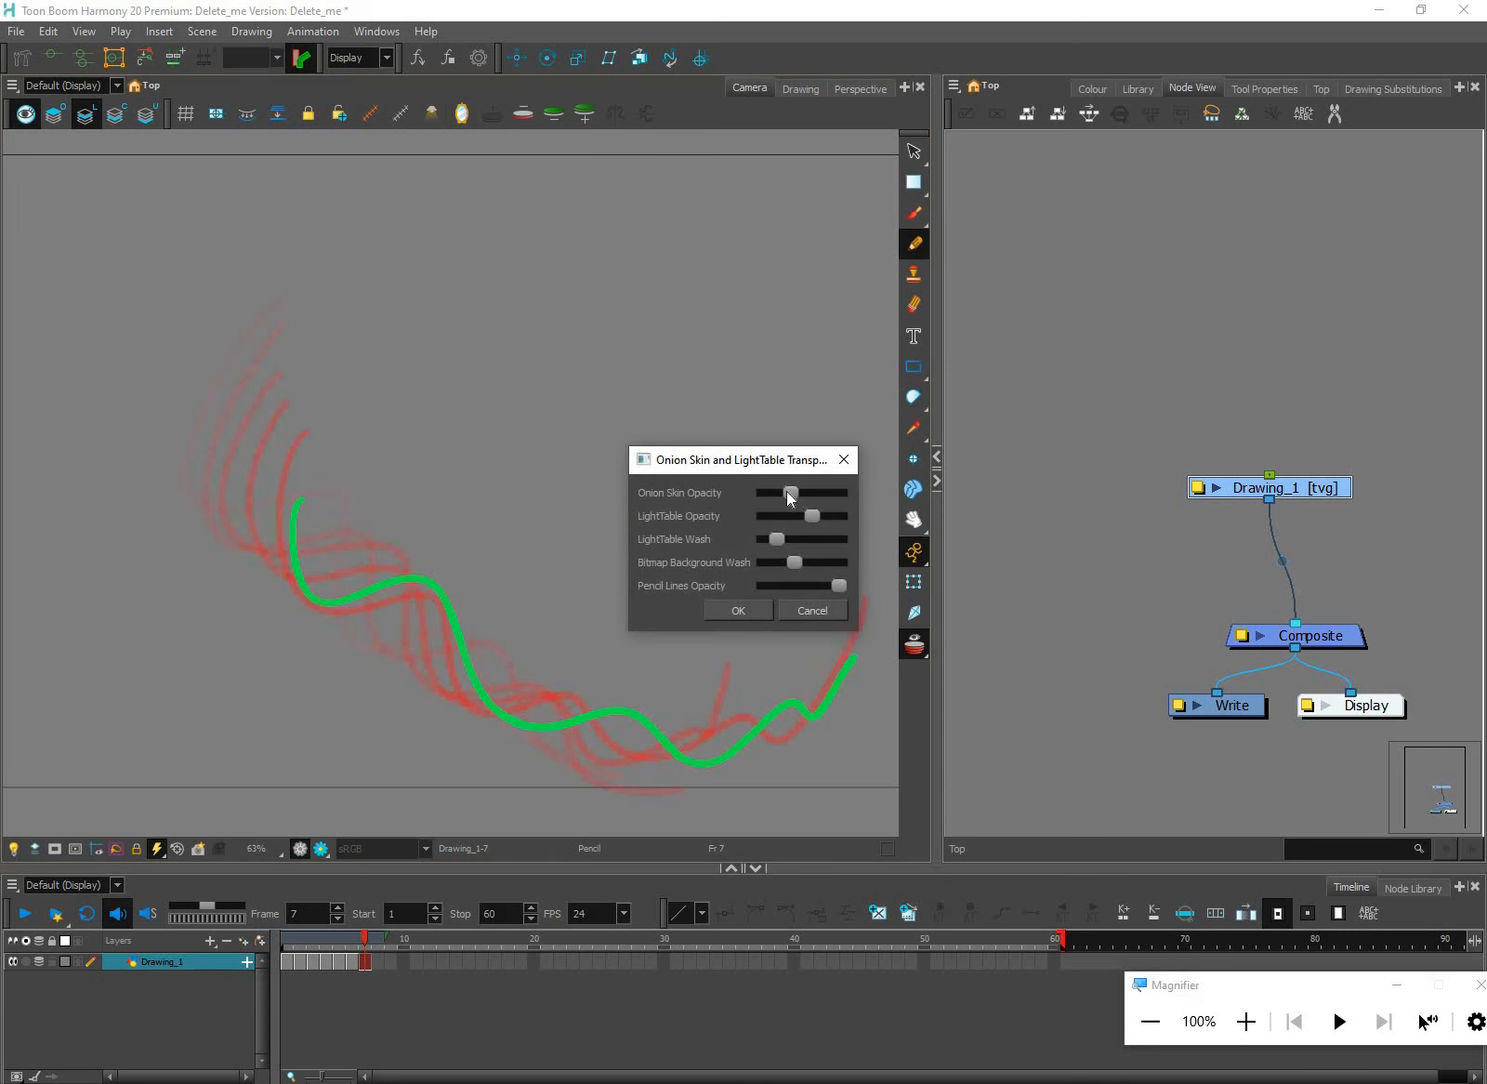
click(775, 494)
mouse_move(794, 520)
mouse_down()
mouse_move(807, 531)
mouse_move(790, 523)
mouse_up()
click(756, 611)
Step back to the first frame and forward to frame 4 to review the onion skin with its adjusted opacity
key(comma)
key(comma)
key(comma)
key(comma)
key(comma)
key(comma)
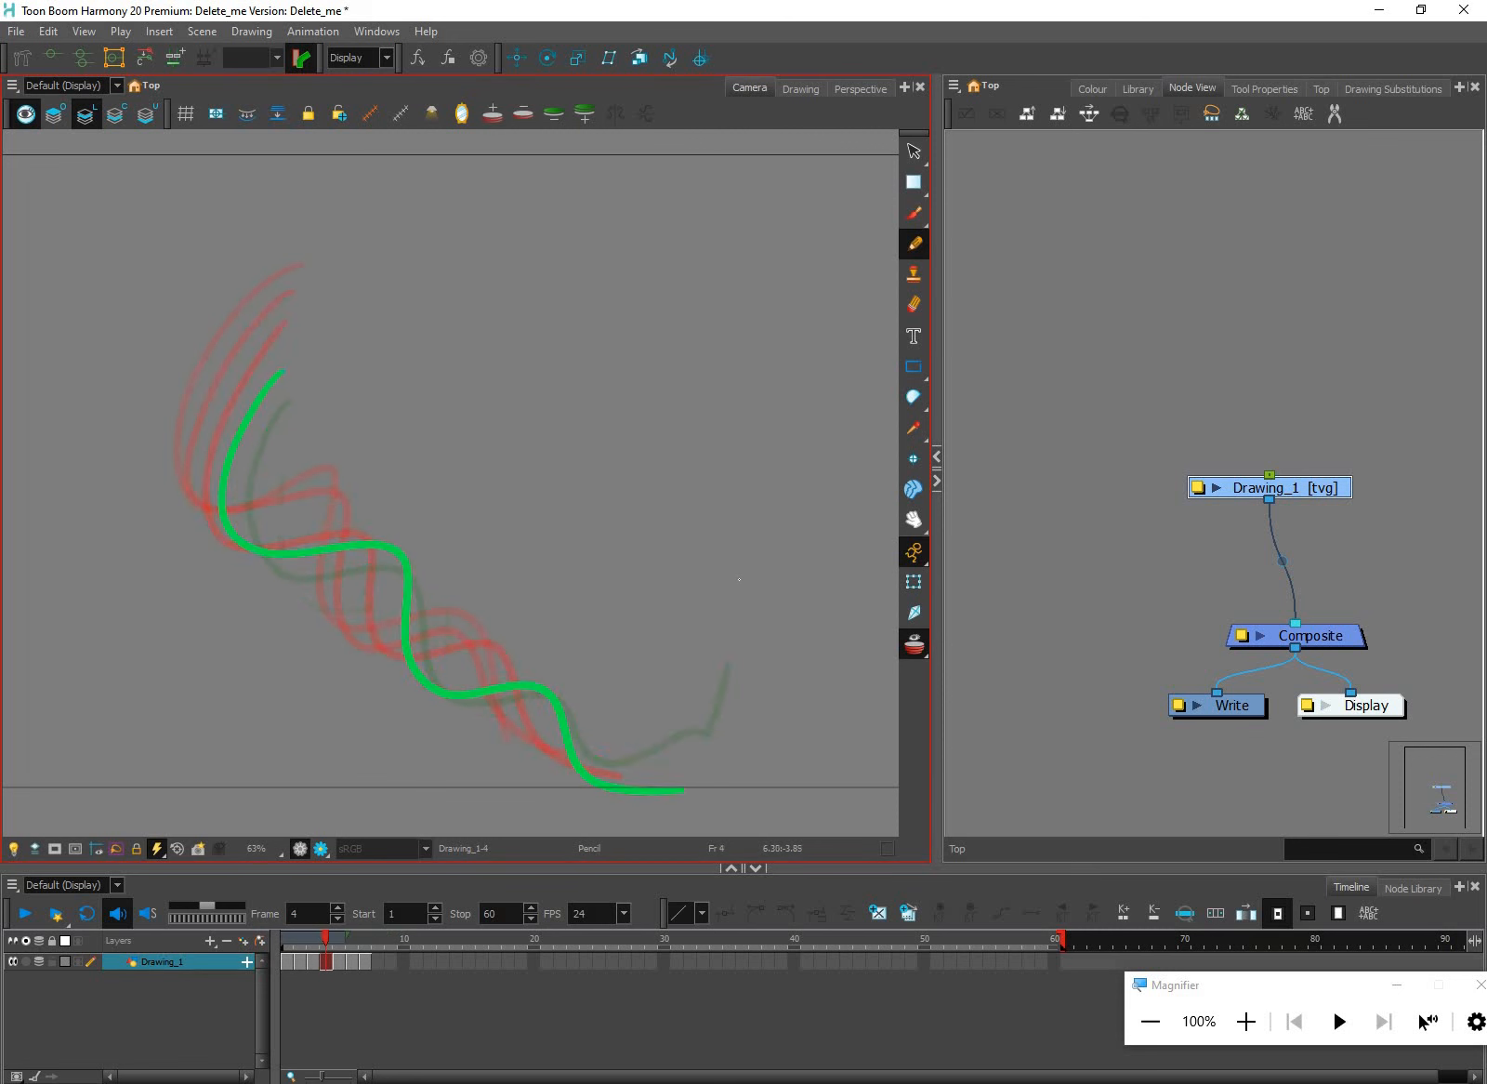
key(period)
key(period)
key(period)
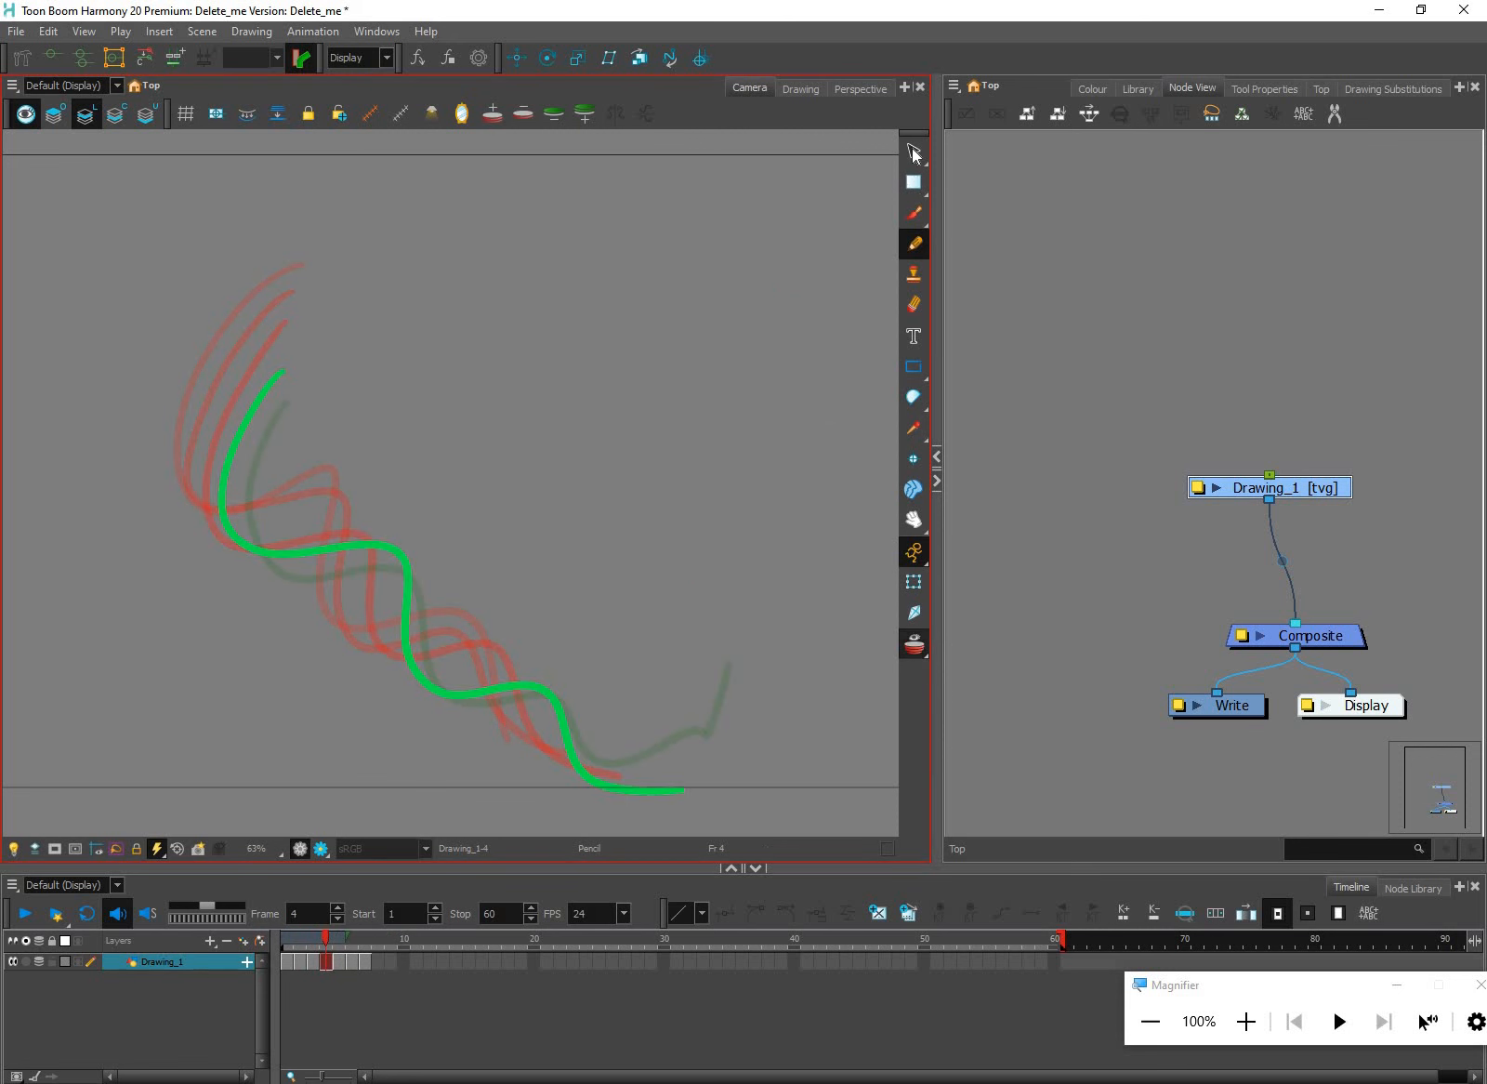